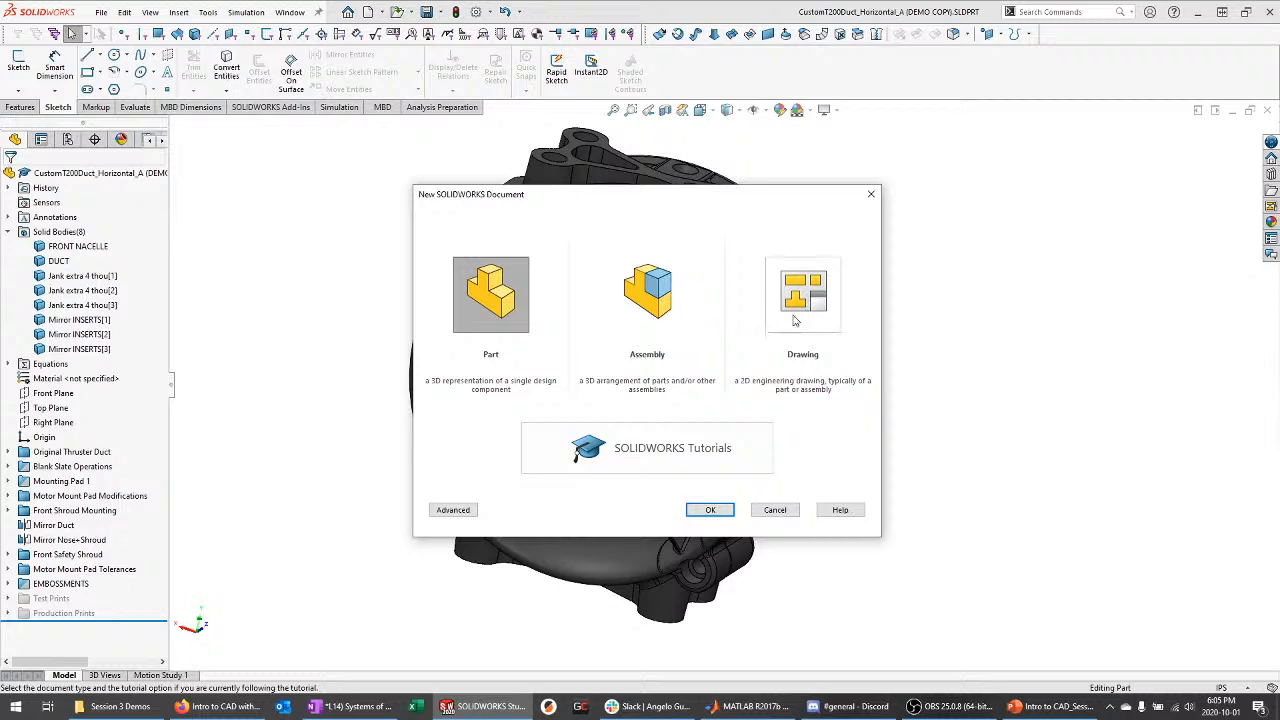
Create a new drawing on an A (ANSI) Landscape 279.40 × 215.90 mm sheet
left_click(803, 294)
left_click(712, 510)
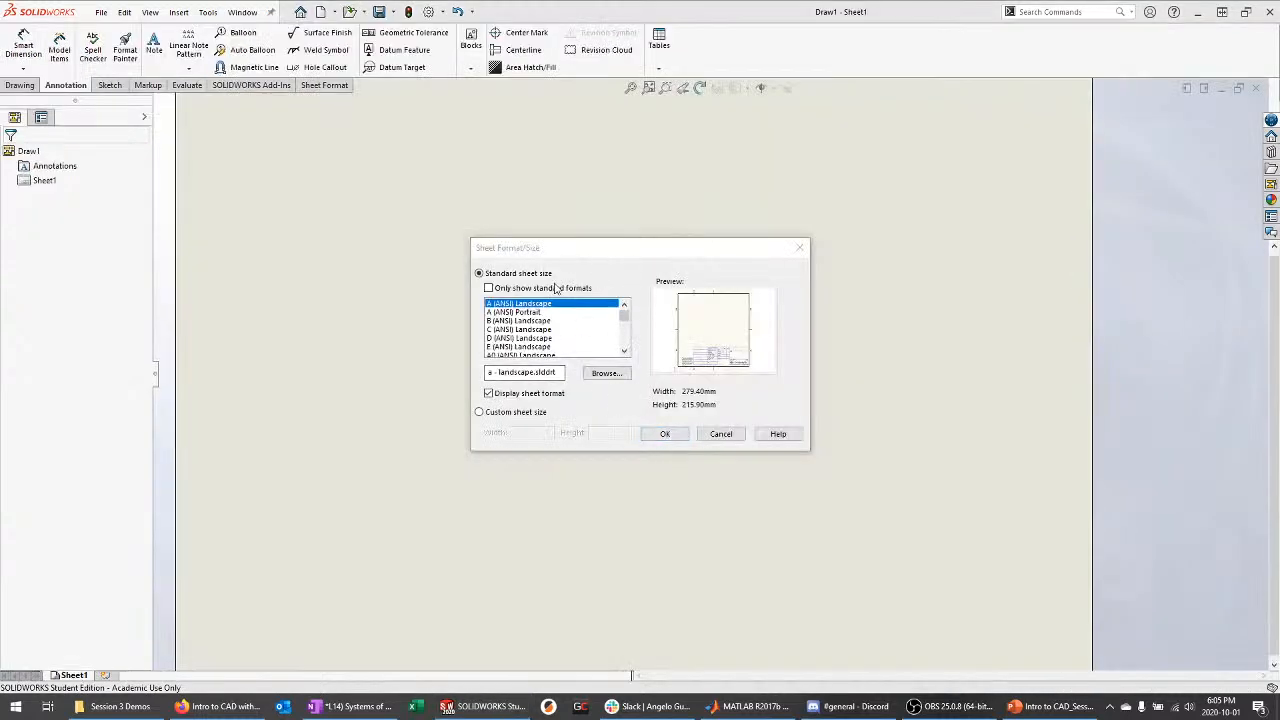
scroll(527, 308, "down", 1)
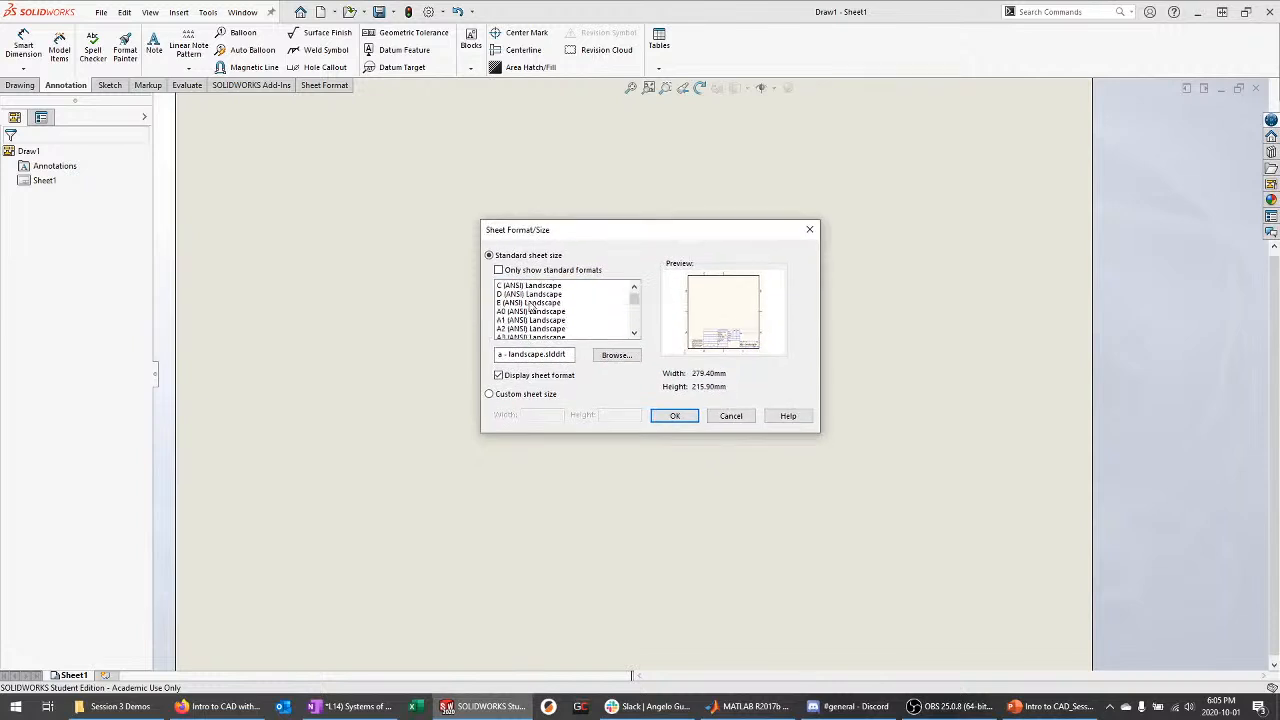
left_click(530, 300)
scroll(520, 312, "down", 2)
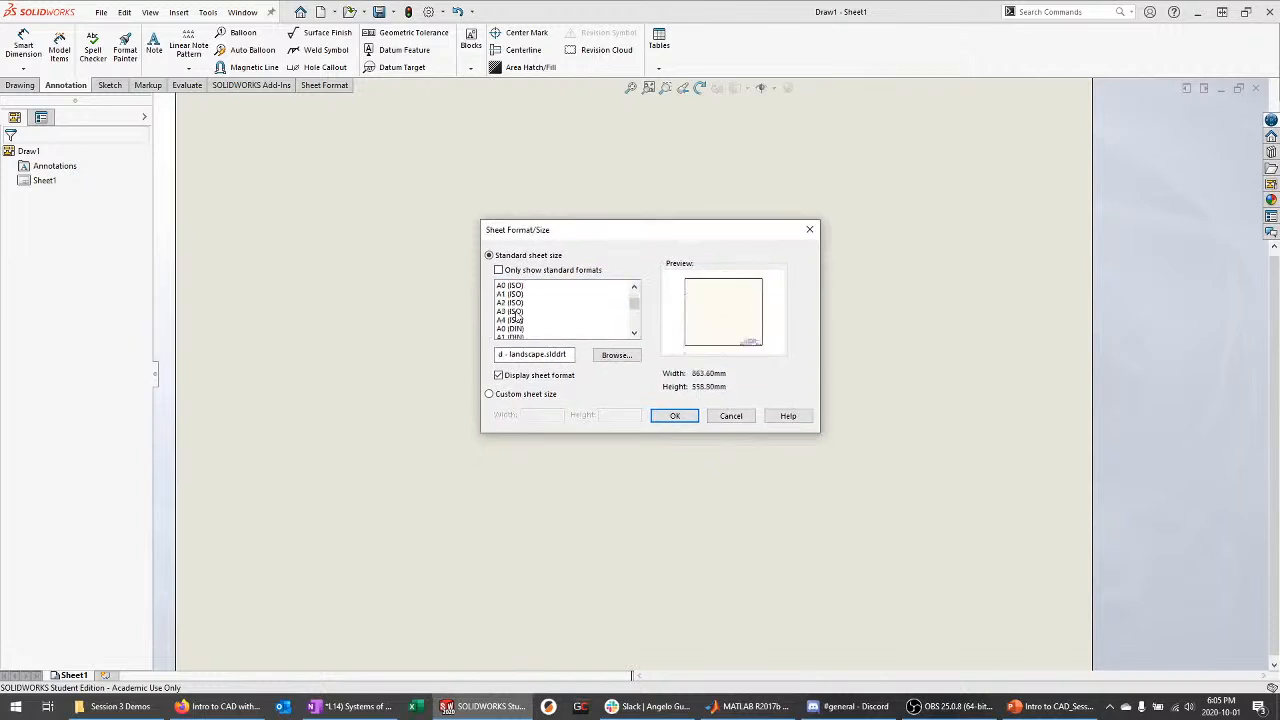
left_click(512, 330)
scroll(537, 314, "up", 1)
scroll(535, 314, "up", 4)
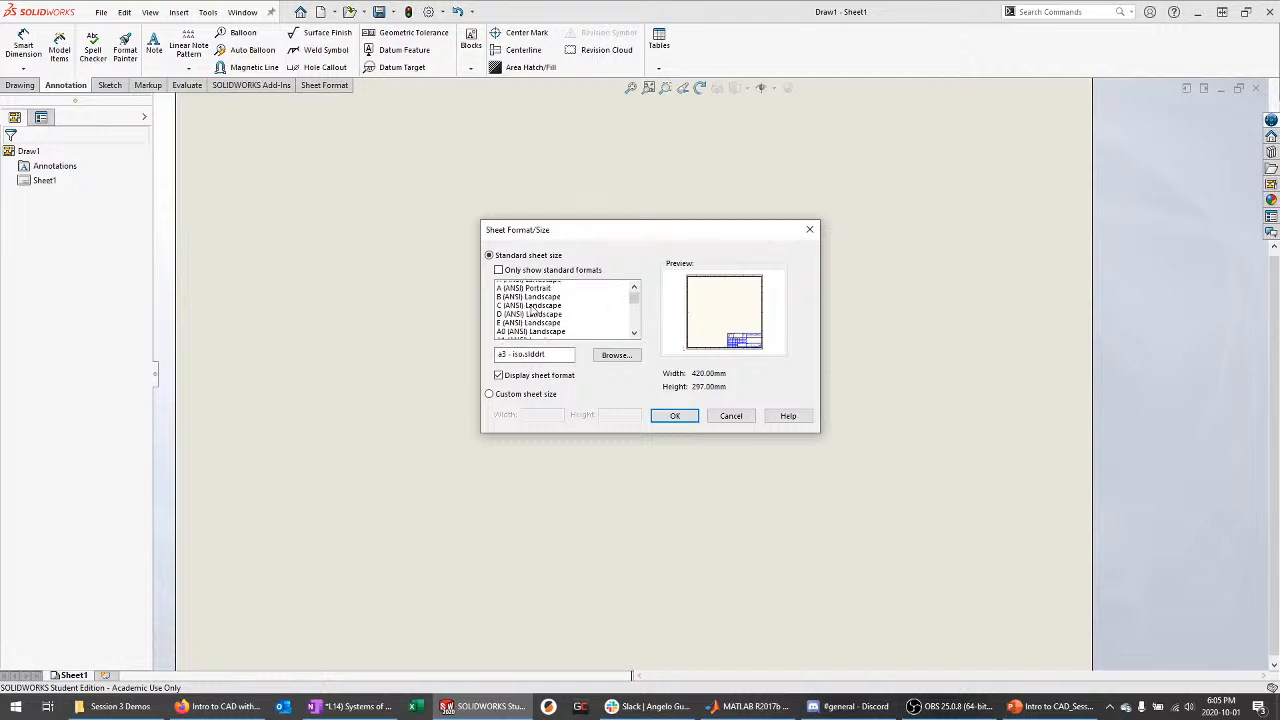
left_click(532, 287)
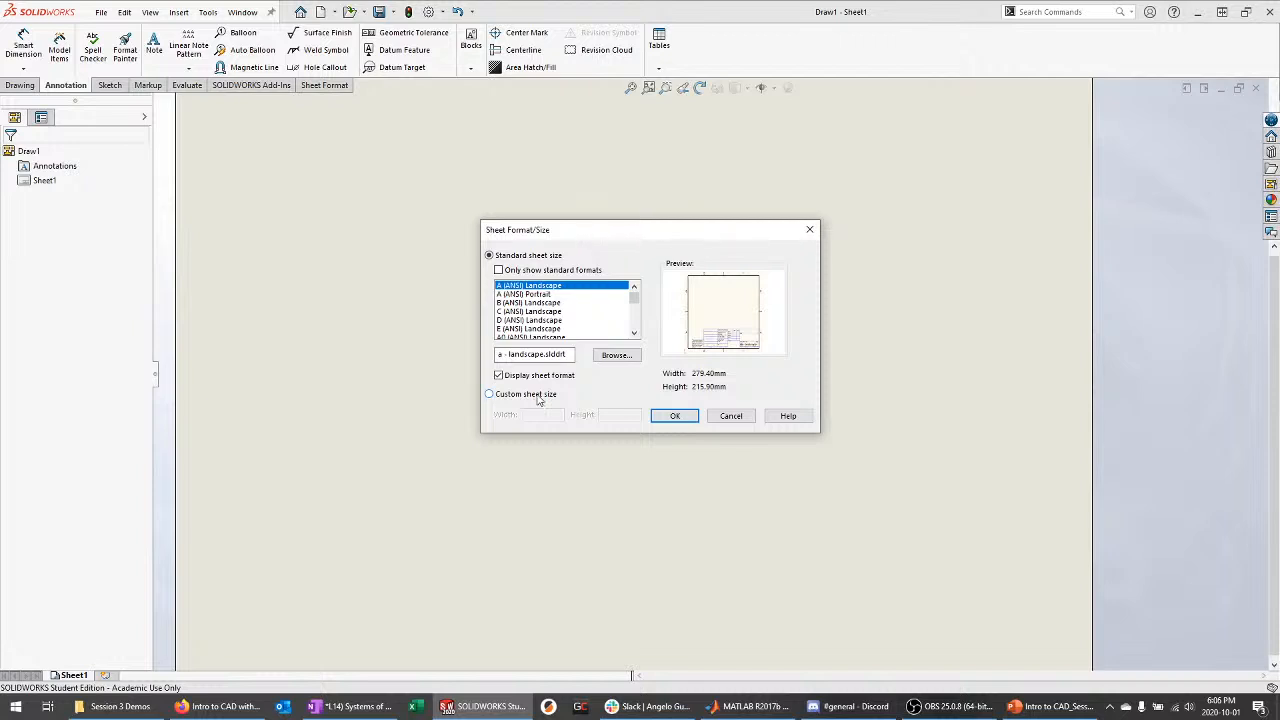
Place a Front model view of Demo-Drawing_S1E1 near the centre of the A-size sheet
left_click(673, 418)
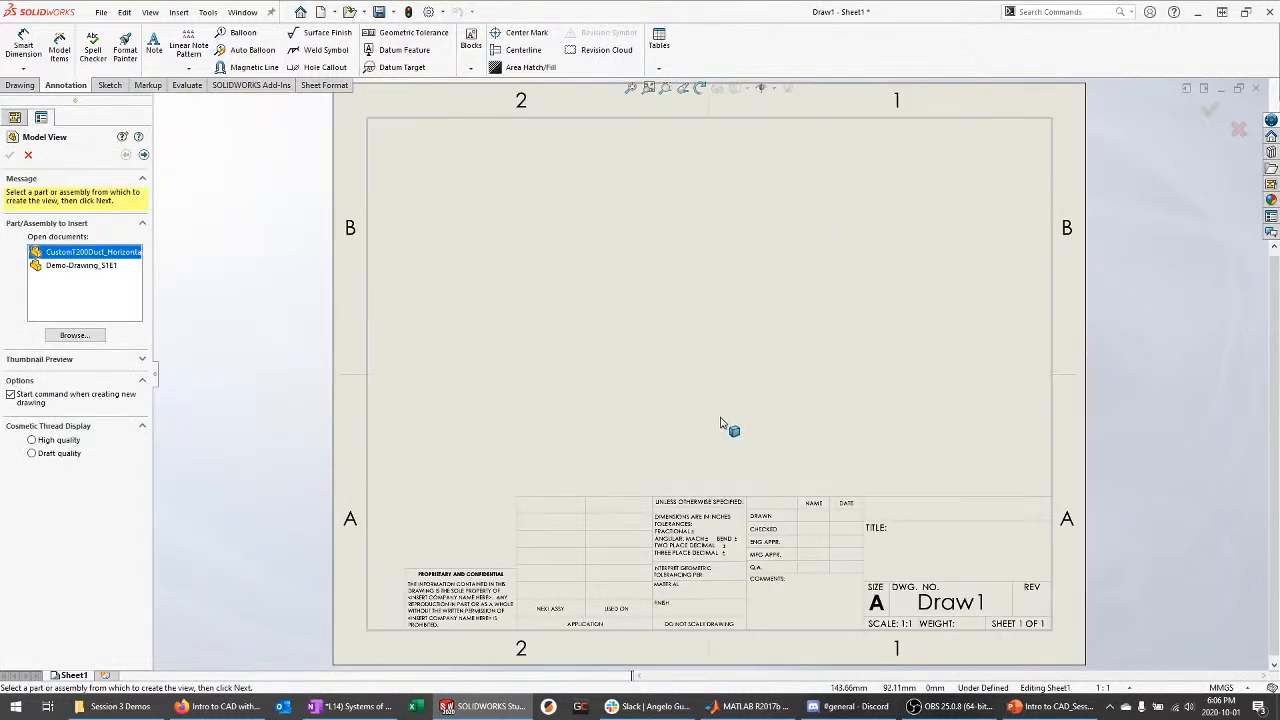
left_click(100, 266)
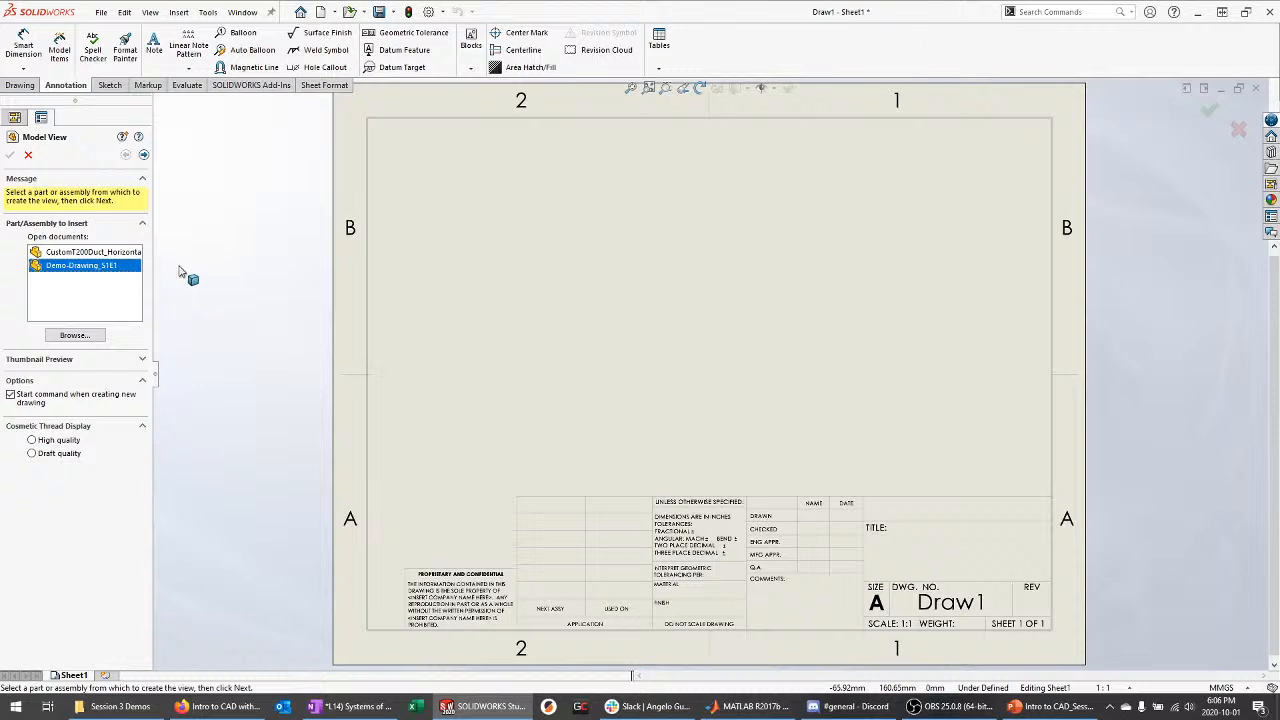
double_click(86, 267)
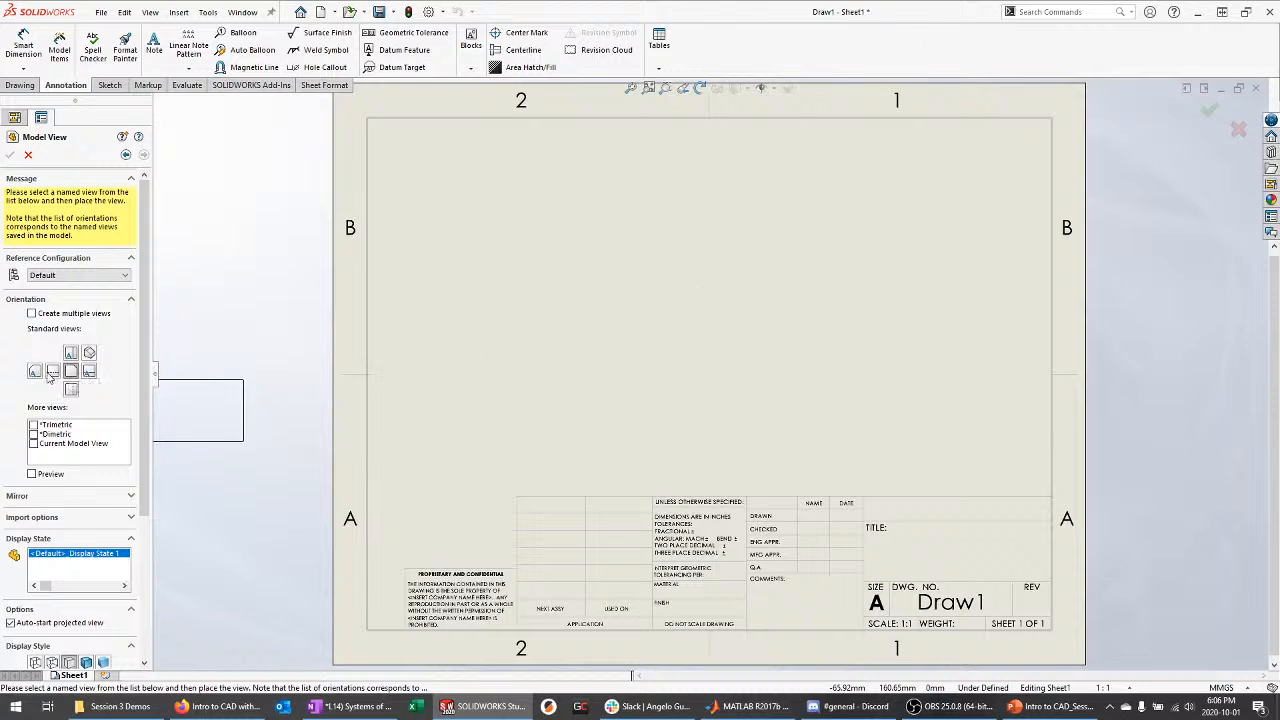
left_click(40, 373)
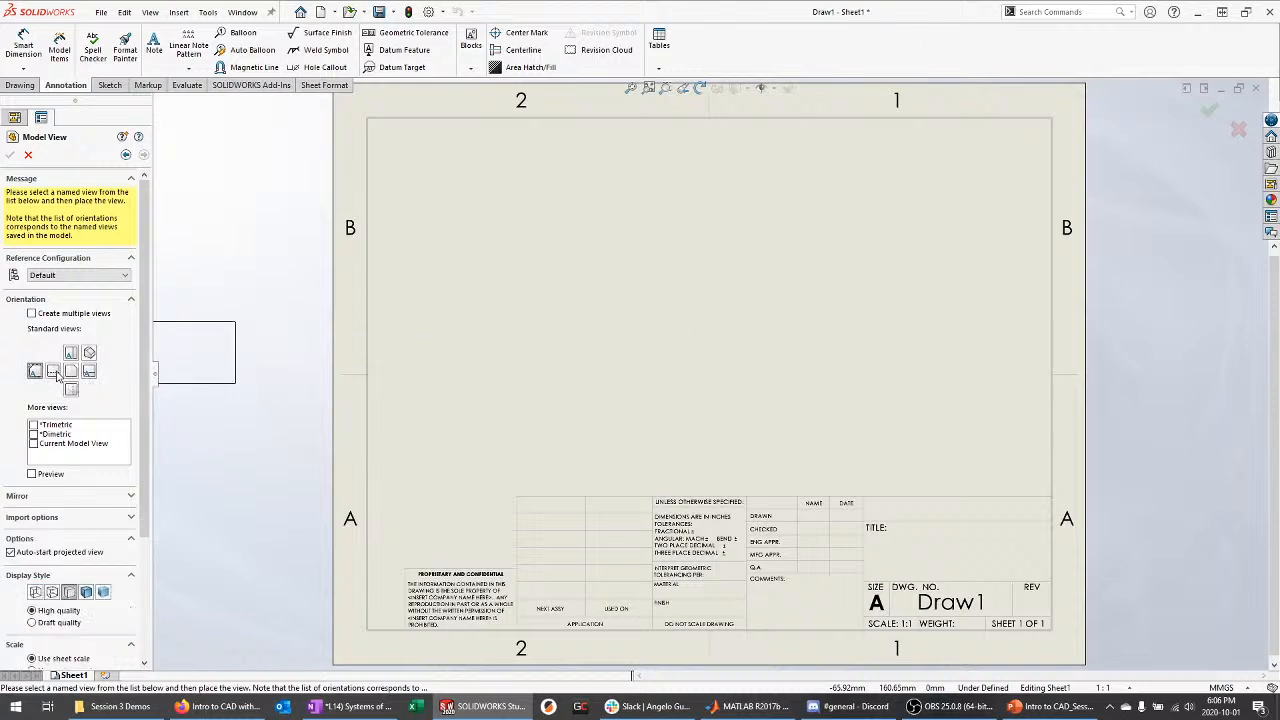
left_click(73, 353)
left_click(73, 370)
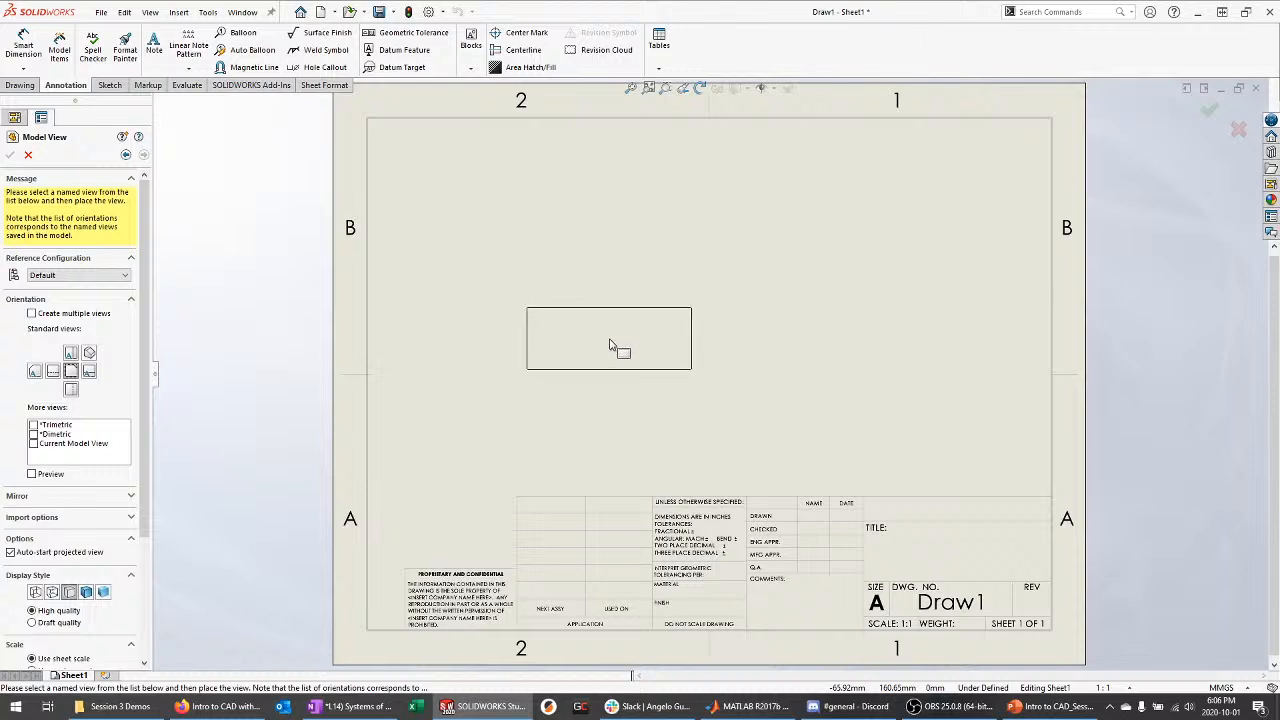
left_click(593, 353)
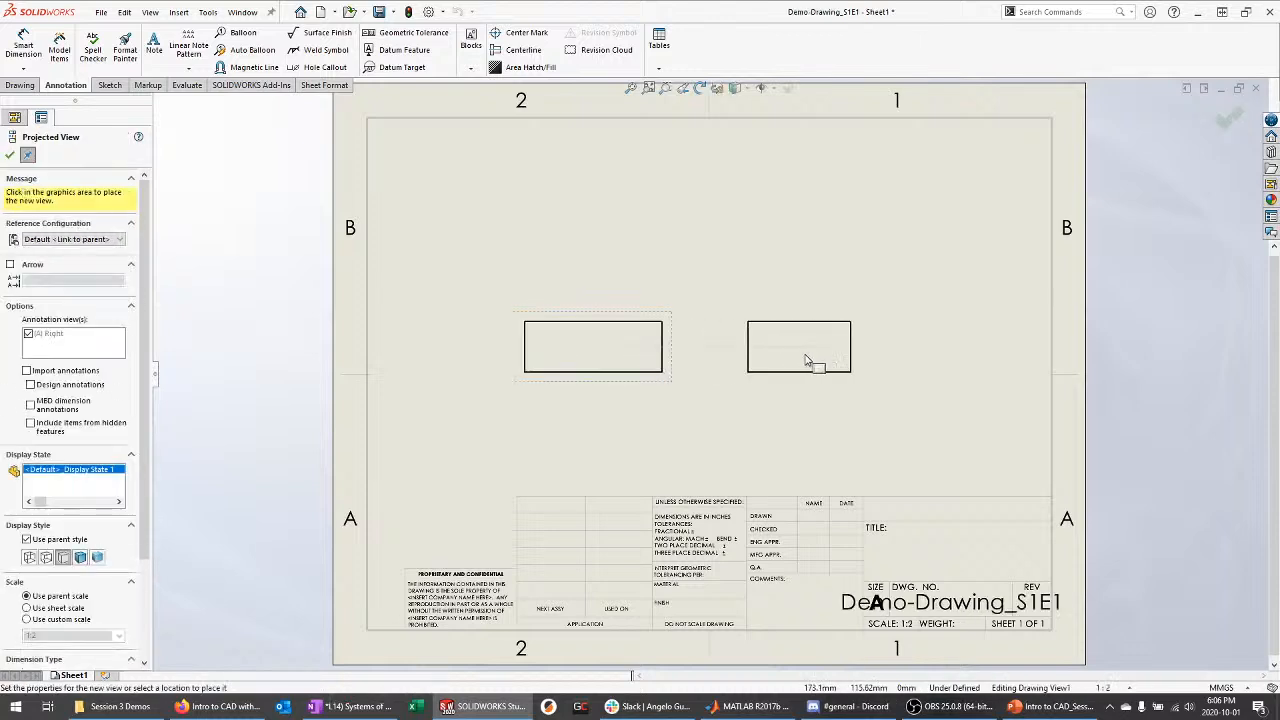
Project top, right and isometric views from the front view
left_click(466, 220)
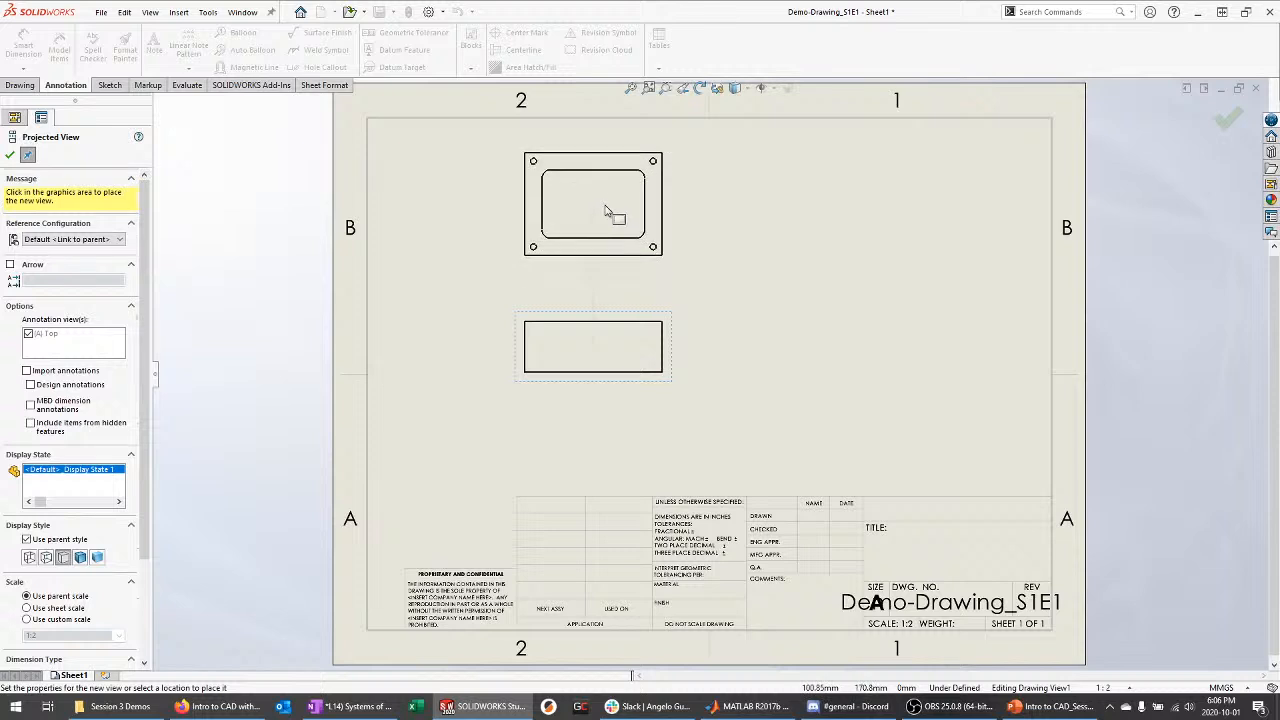
left_click(603, 207)
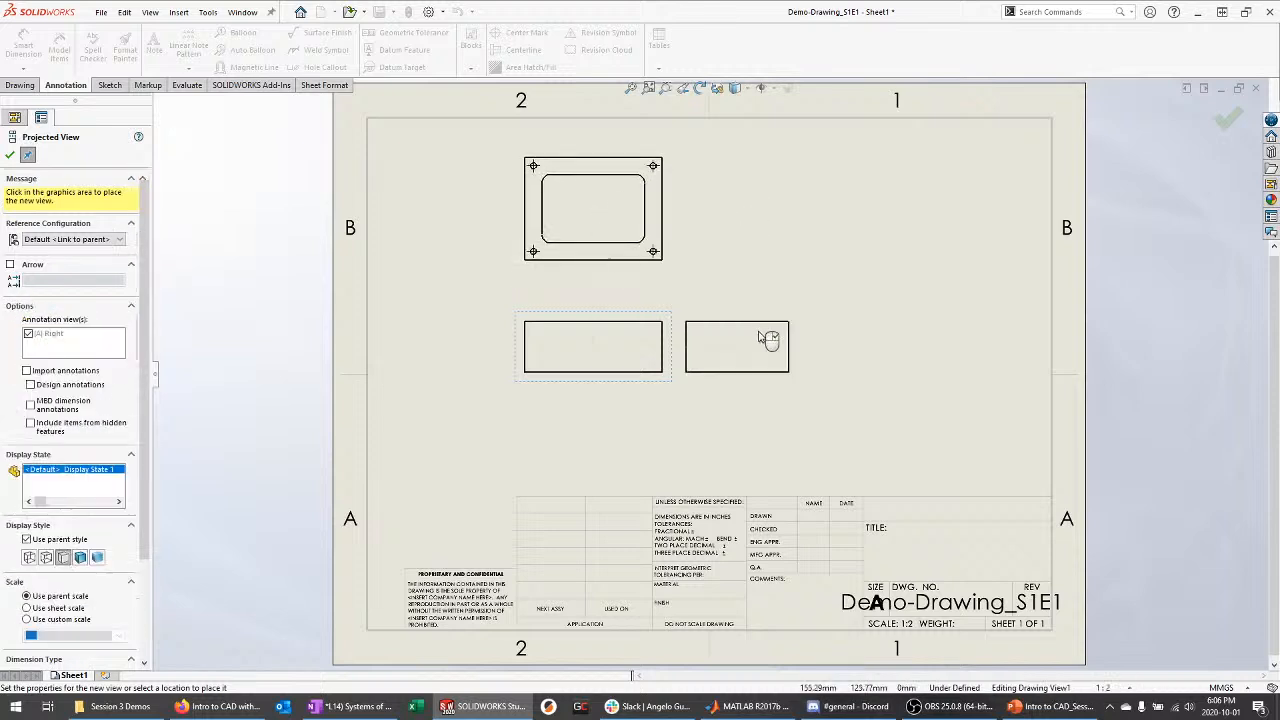
left_click(800, 355)
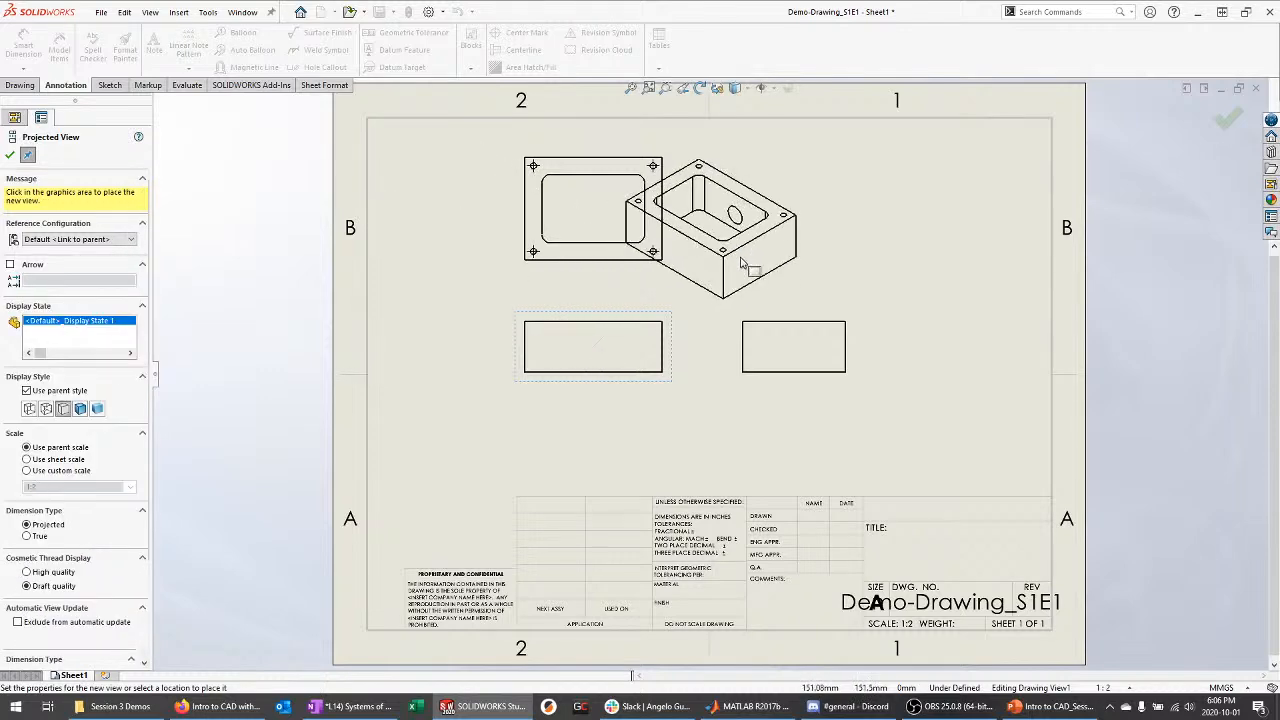
left_click(810, 220)
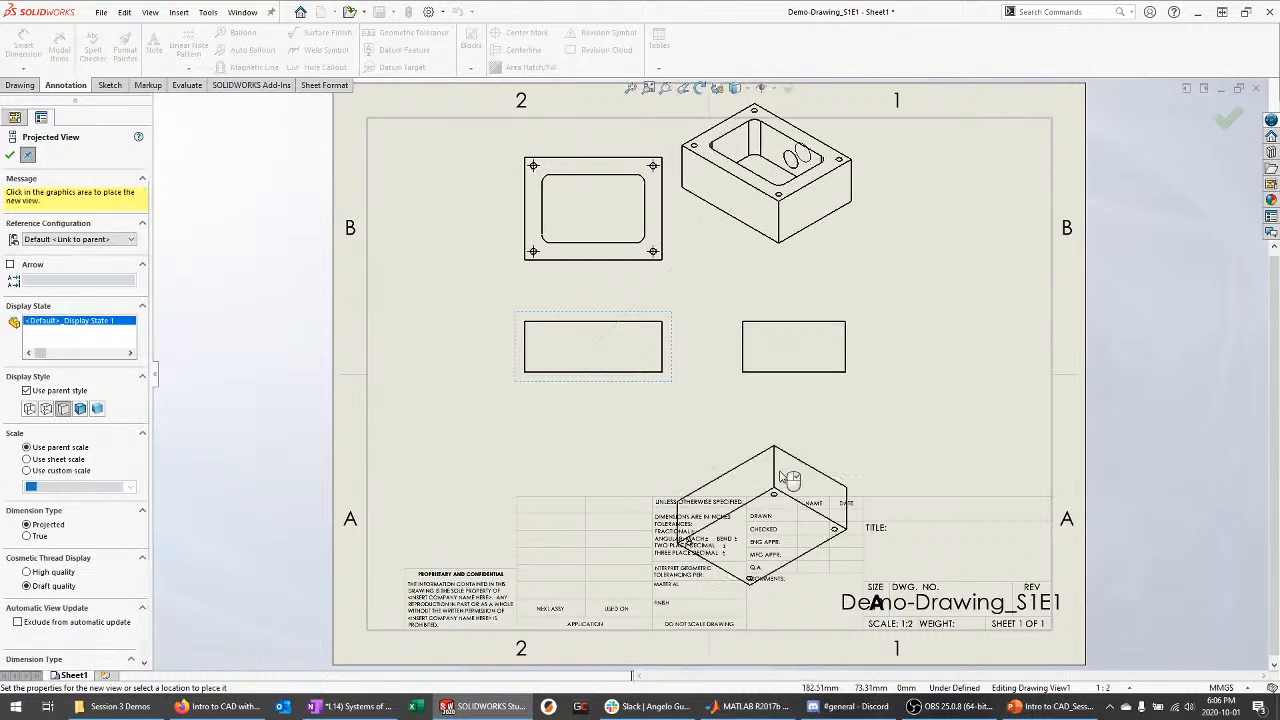
left_click(10, 158)
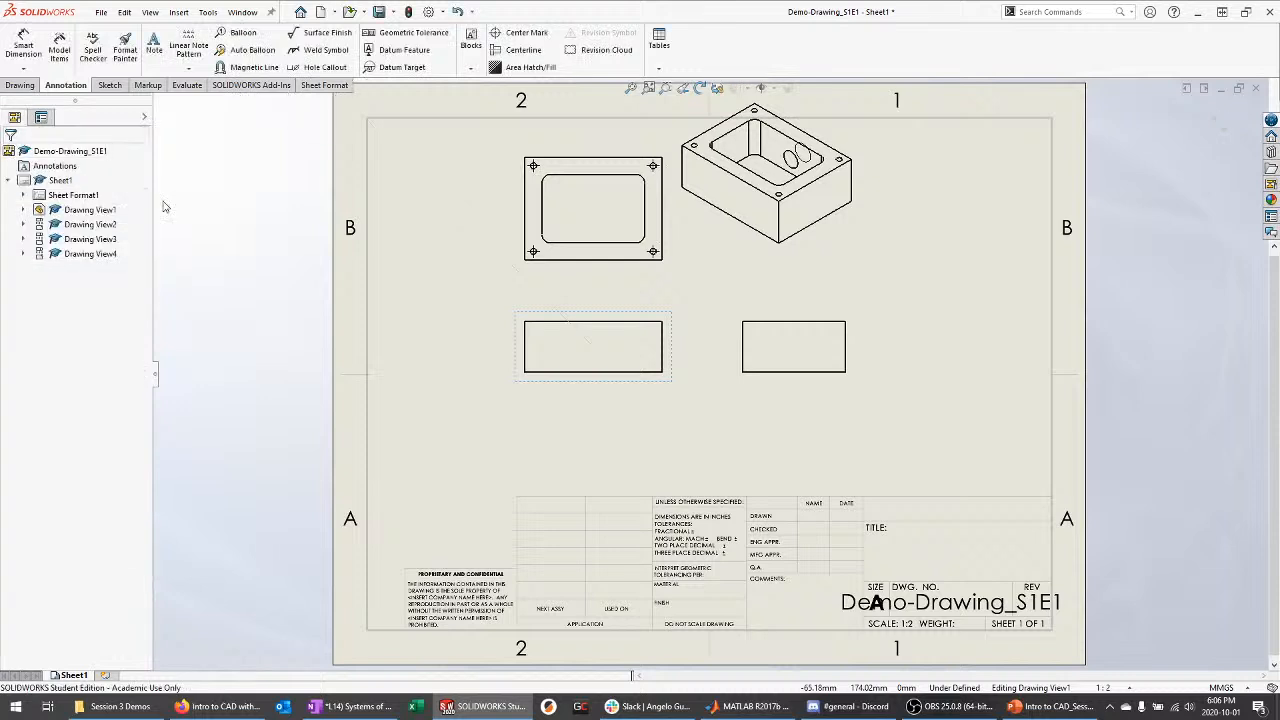
Spread the views apart, moving the isometric view toward the upper right corner
mouse_move(676, 339)
left_mouse_down()
mouse_move(680, 323)
mouse_move(640, 335)
left_mouse_up()
mouse_move(843, 259)
left_mouse_down()
mouse_move(988, 304)
mouse_move(1023, 297)
mouse_move(1000, 293)
left_mouse_up()
mouse_move(645, 396)
left_mouse_down()
mouse_move(651, 423)
mouse_move(660, 417)
left_mouse_up()
left_click(865, 428)
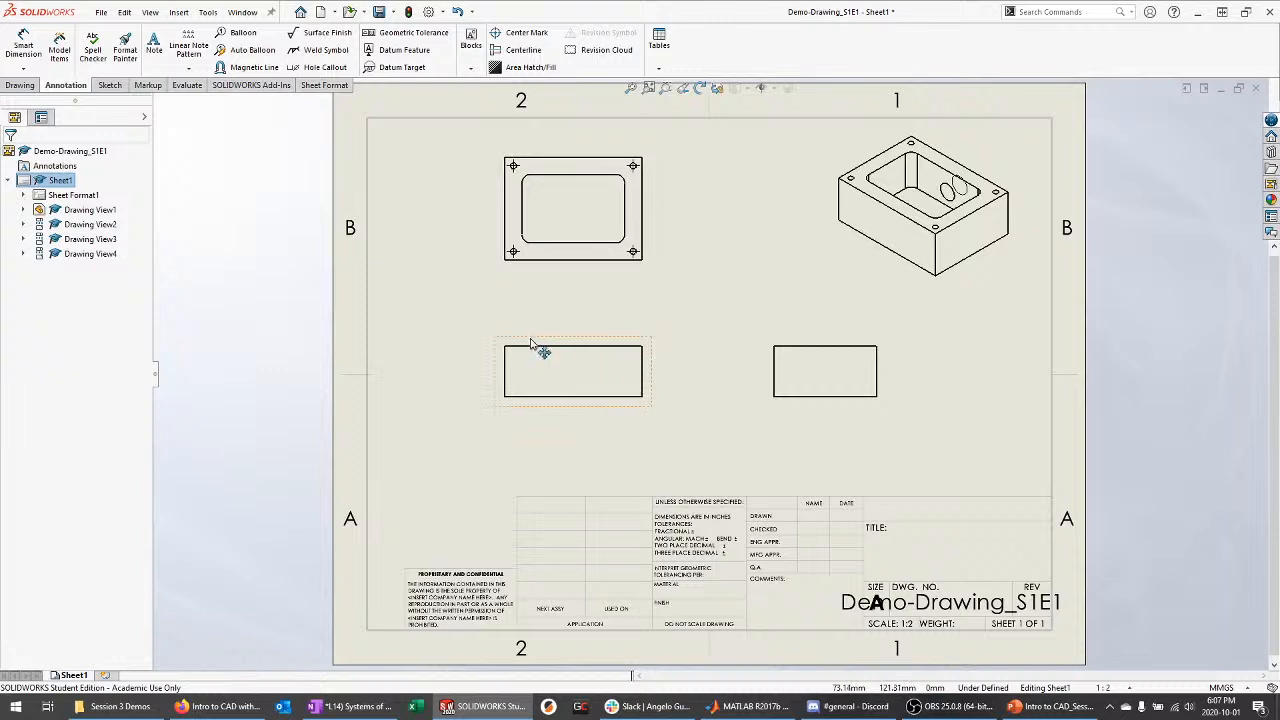
left_click_drag(622, 341, 619, 351)
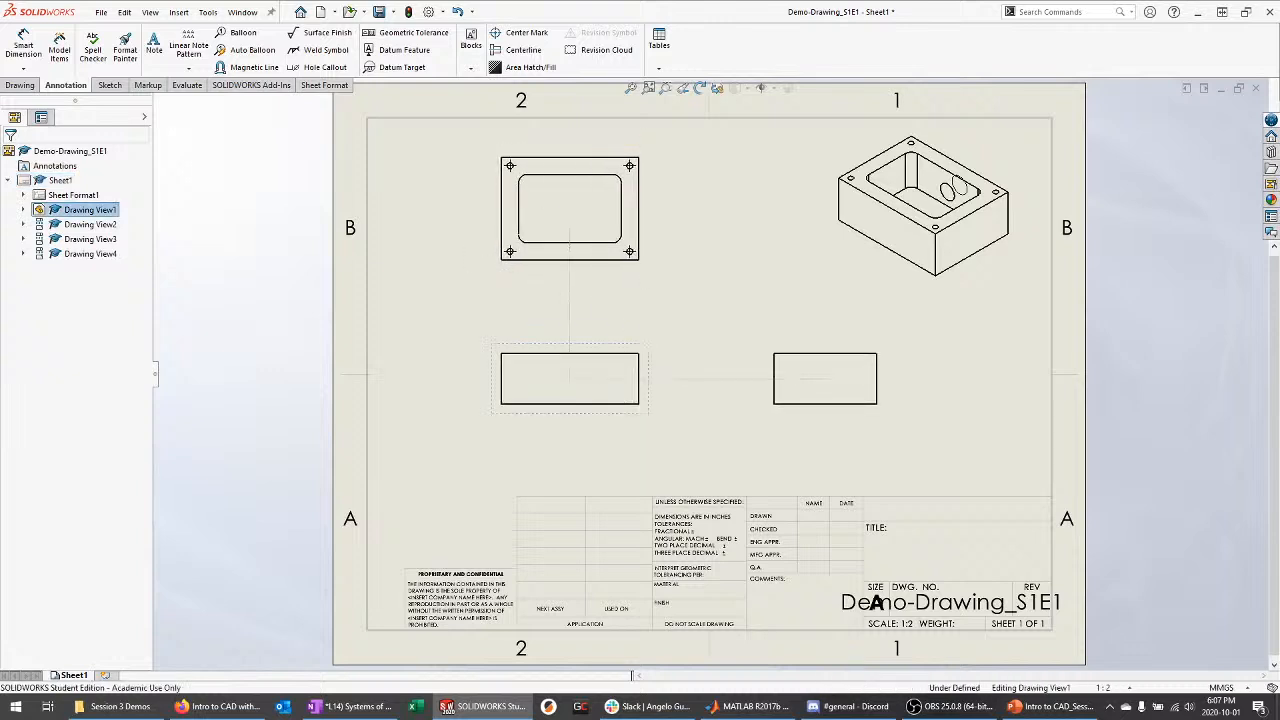
left_click(758, 281)
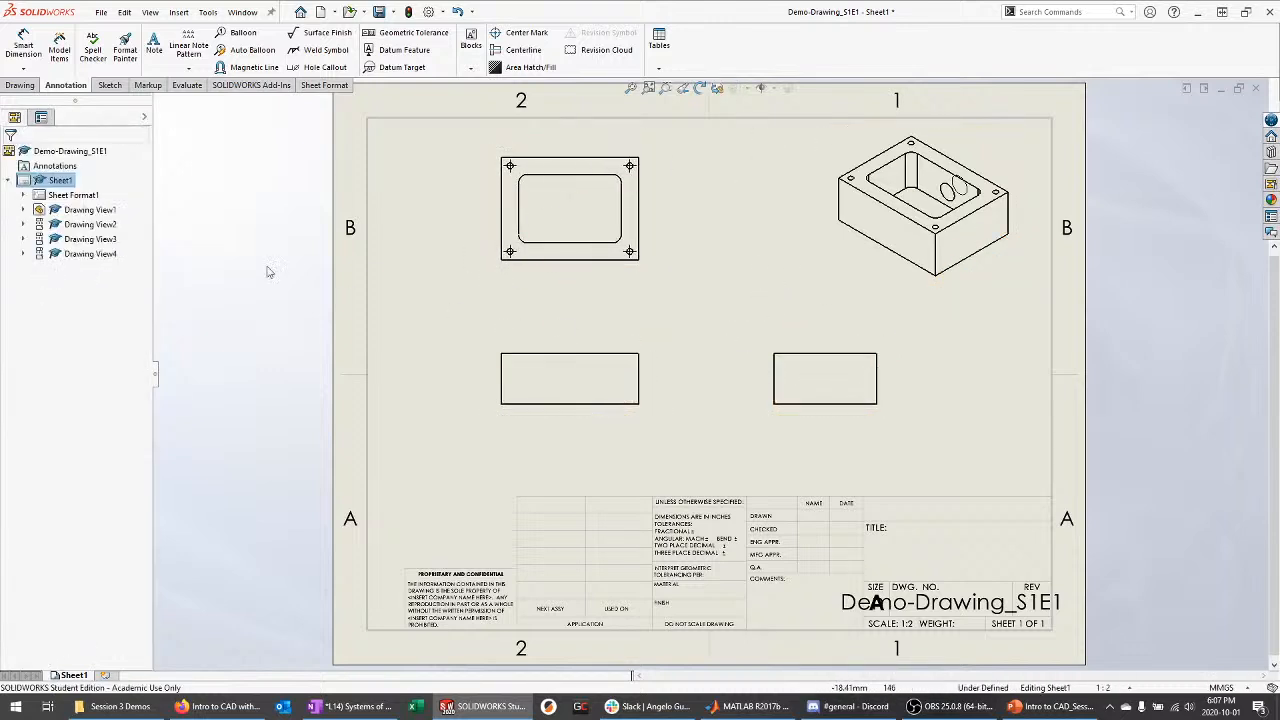
Try 1:1 and 1:2 custom scales on Drawing View1, then keep the 1:2 sheet scale
left_click(599, 346)
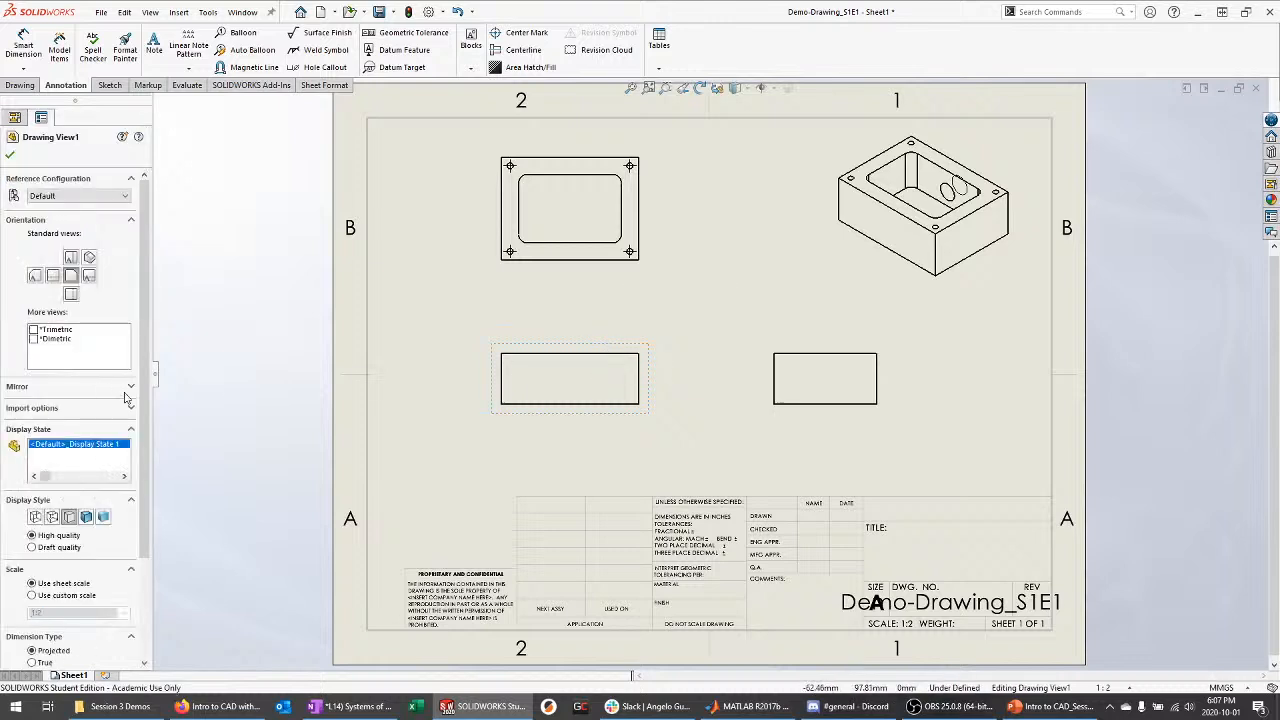
scroll(130, 502, "down", 3)
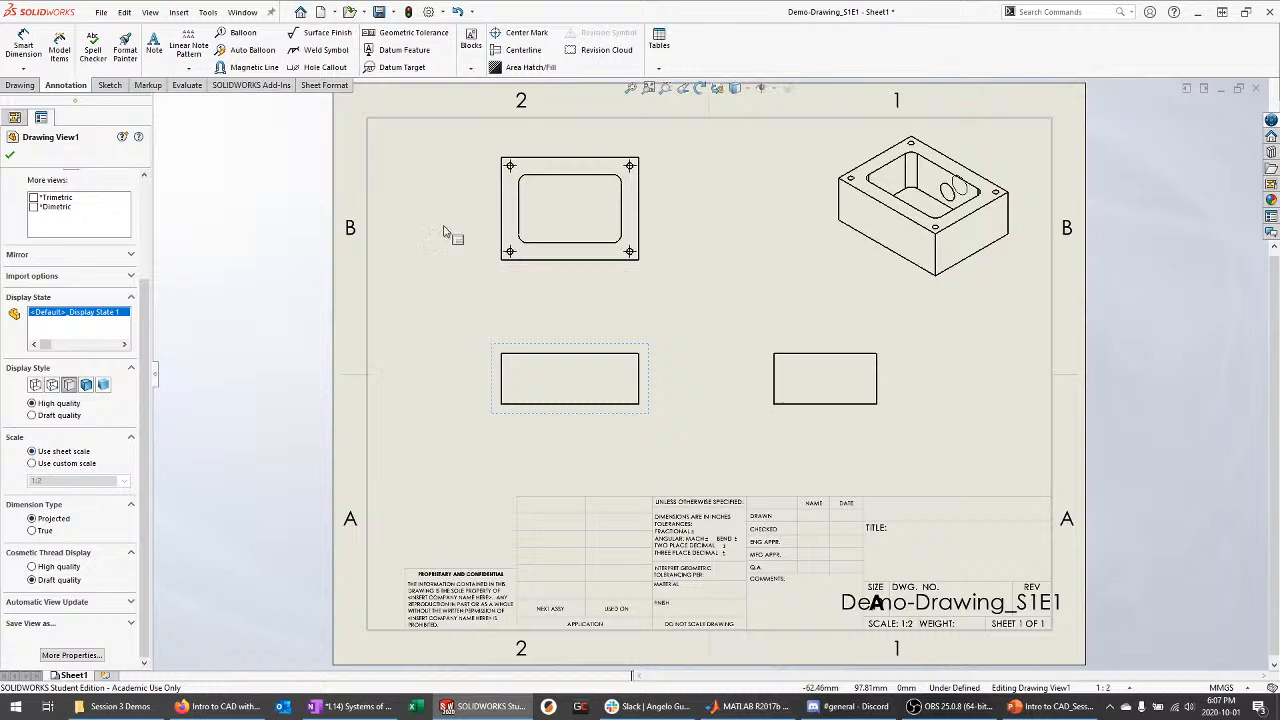
left_click(33, 464)
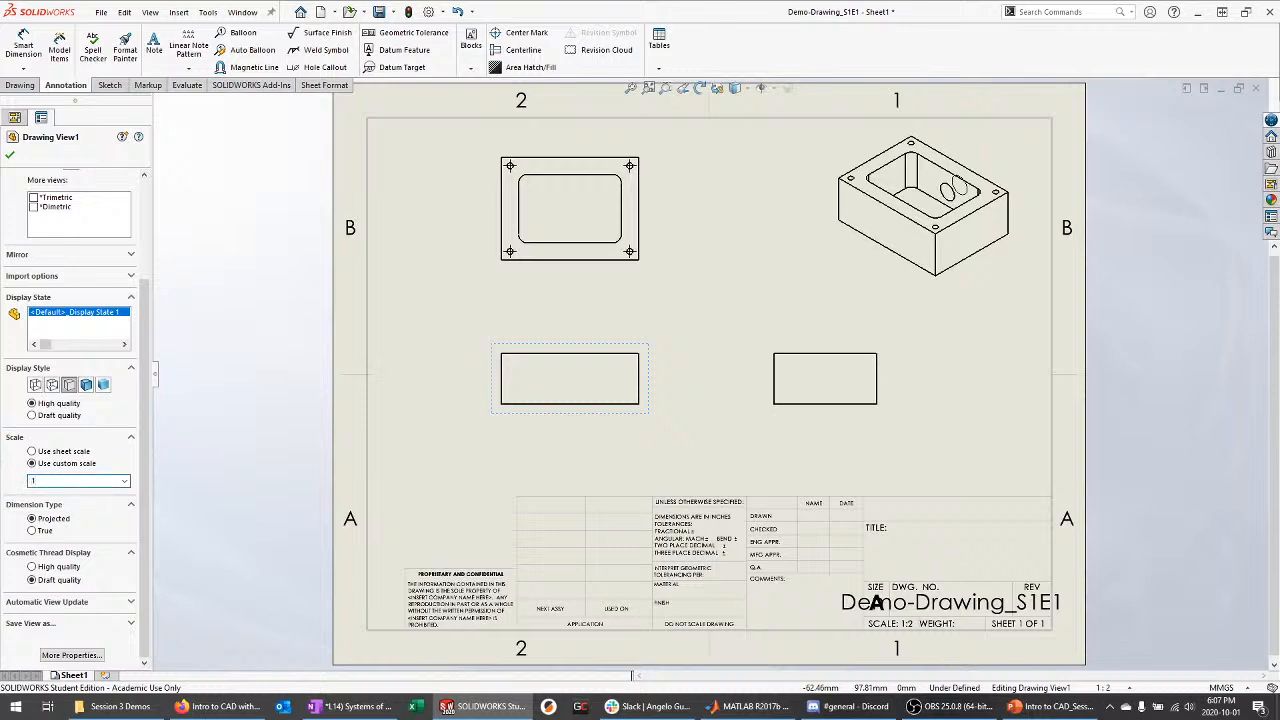
key("Return")
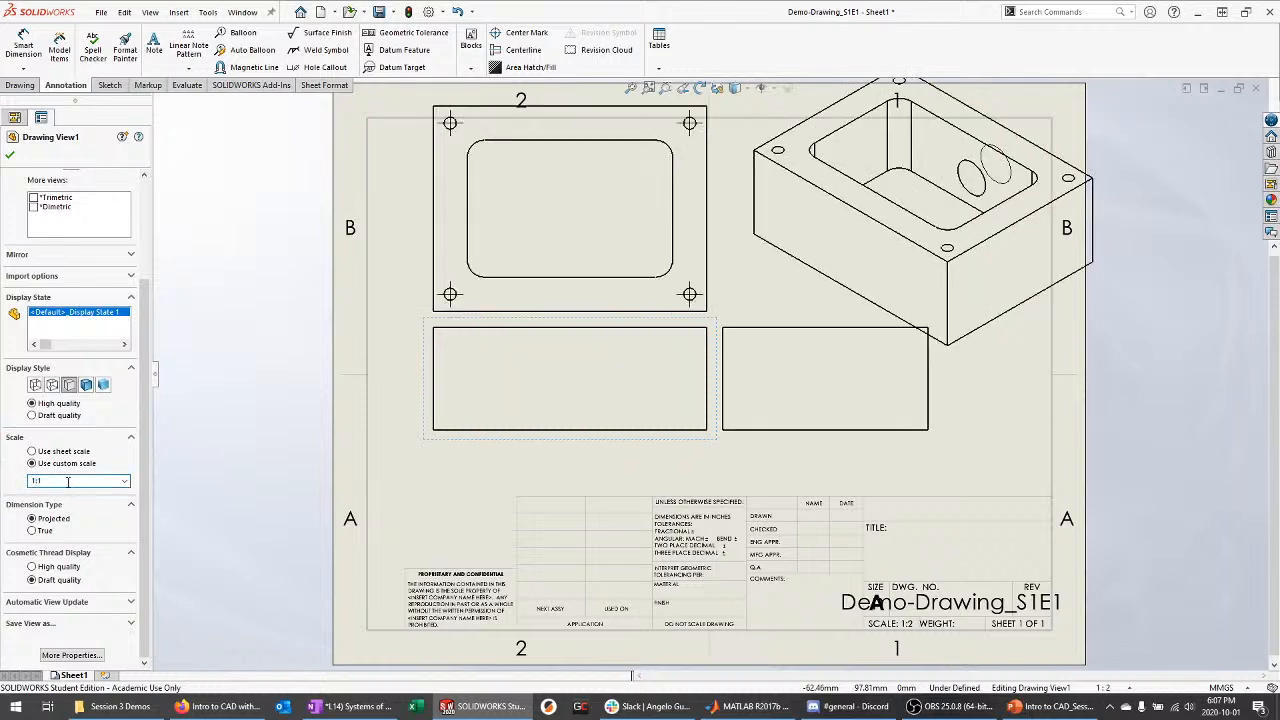
type(":2")
key("Return")
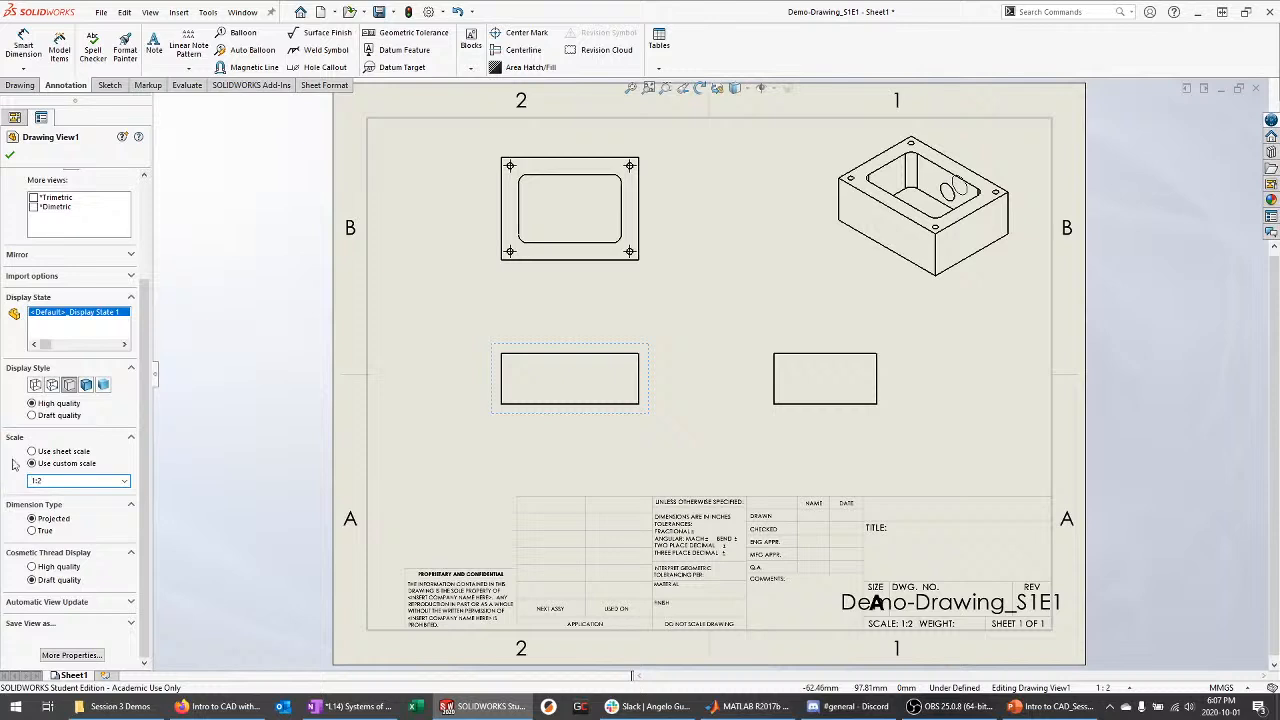
left_click(57, 455)
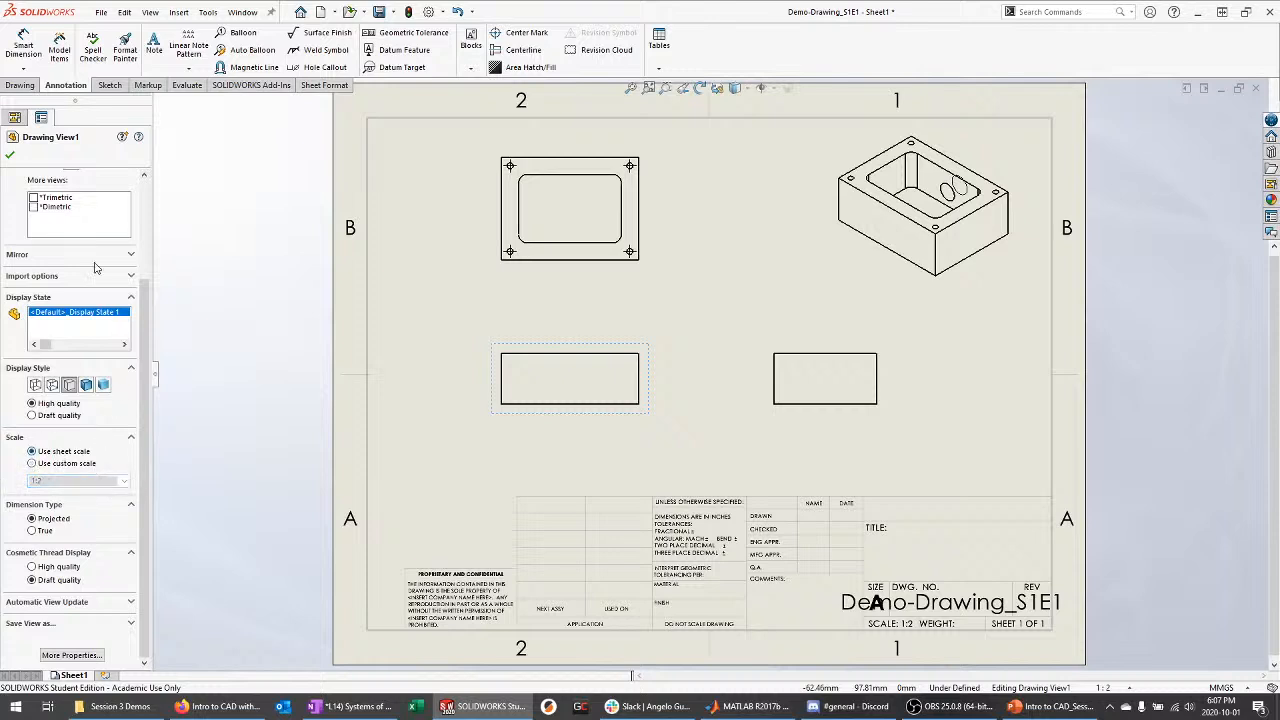
left_click(10, 158)
left_click(76, 197)
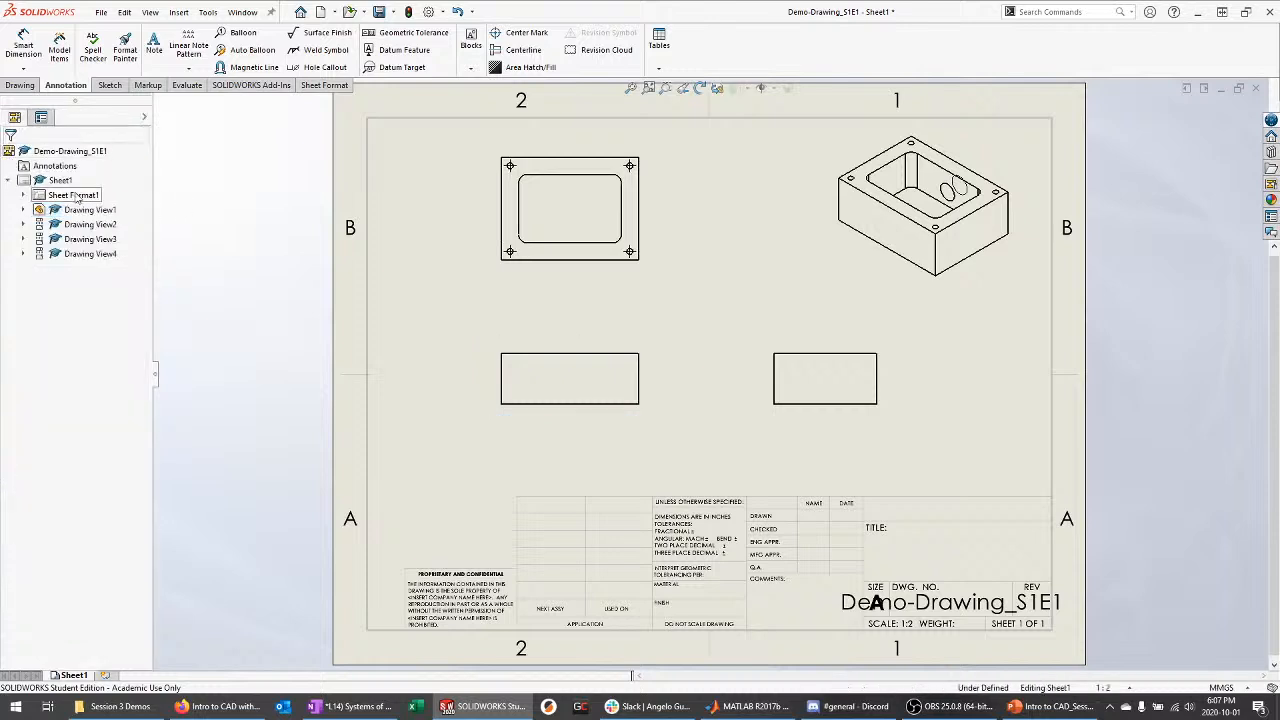
left_click(8, 181)
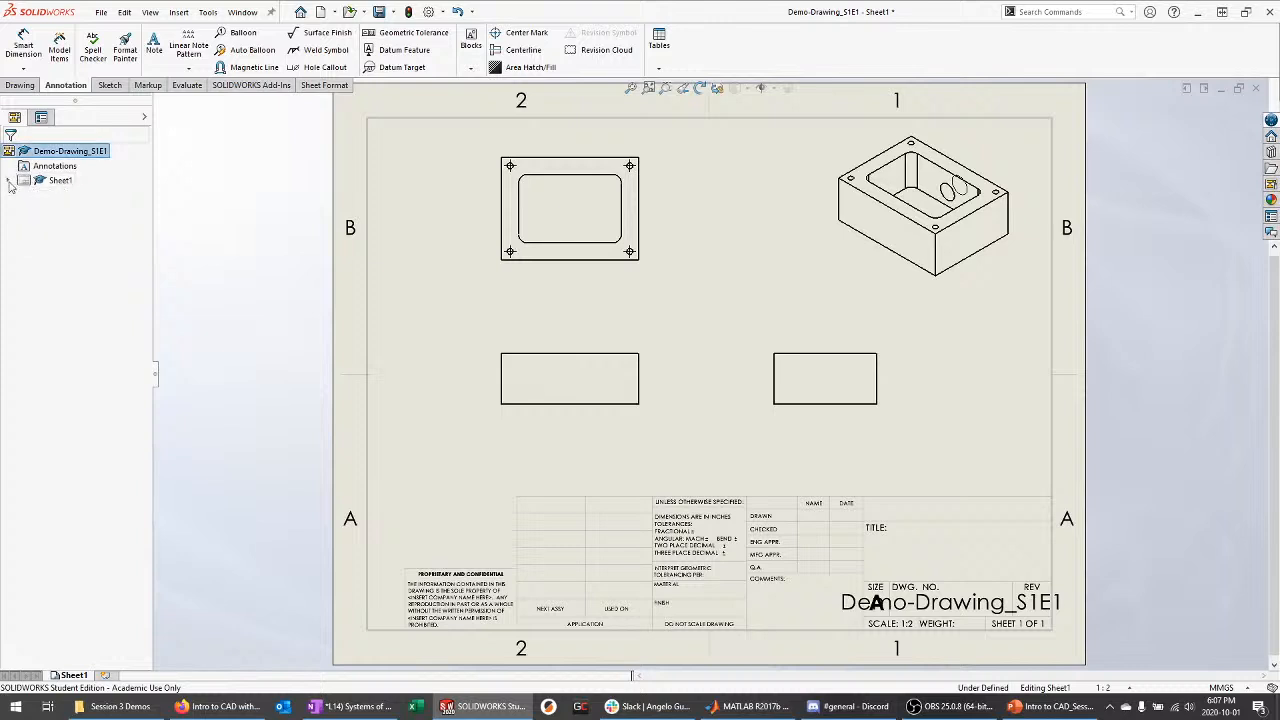
left_click(8, 181)
left_click(72, 197)
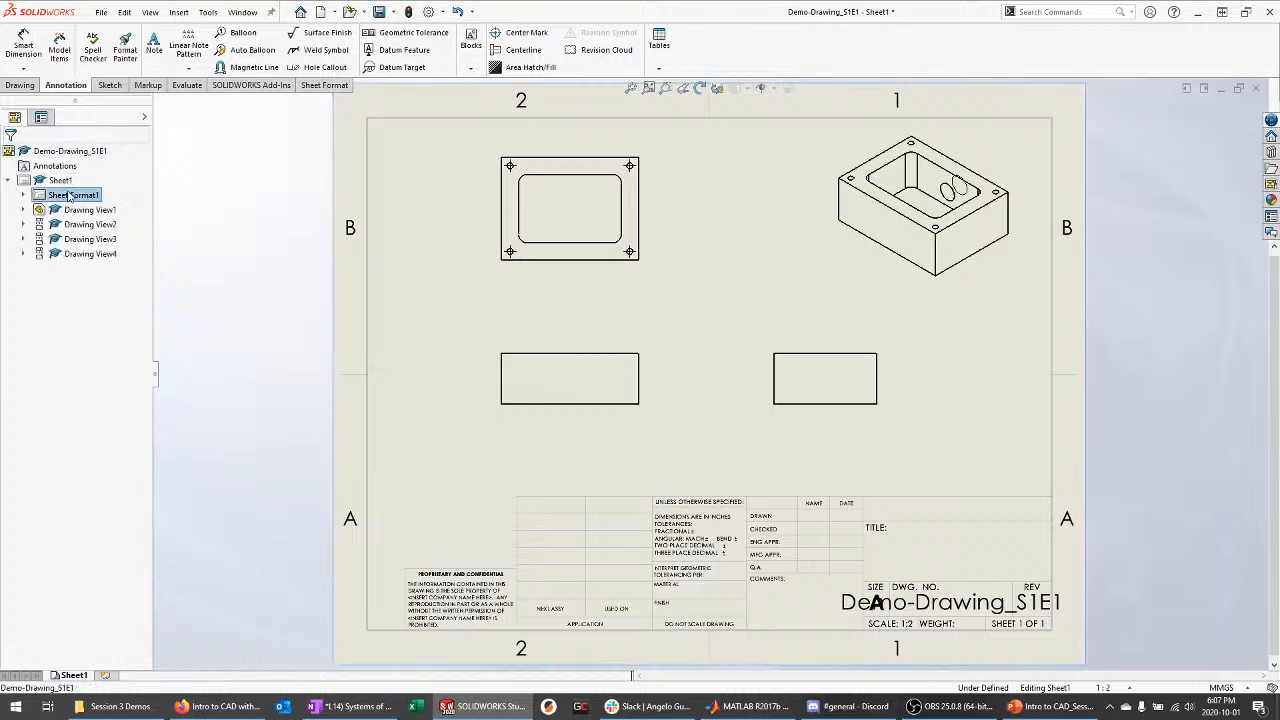
Set the sheet scale to 2:3 in Sheet Properties
right_click(72, 197)
left_click(134, 310)
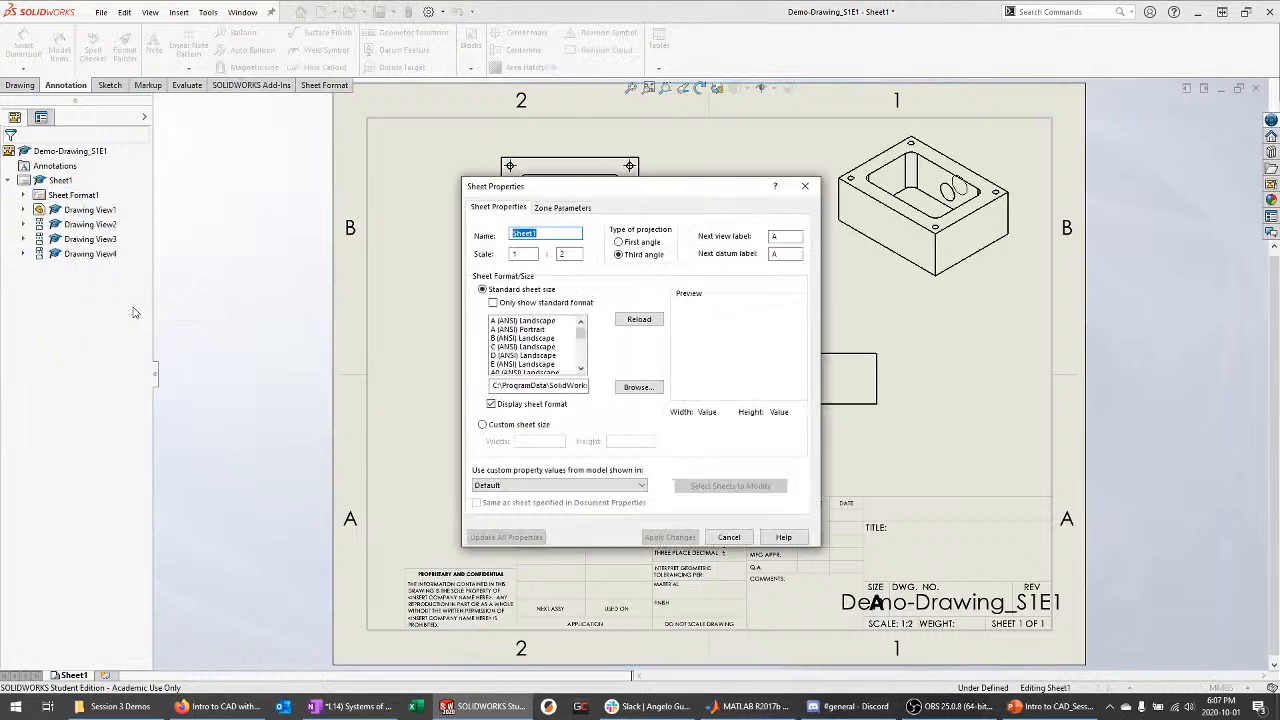
left_click_drag(613, 187, 734, 196)
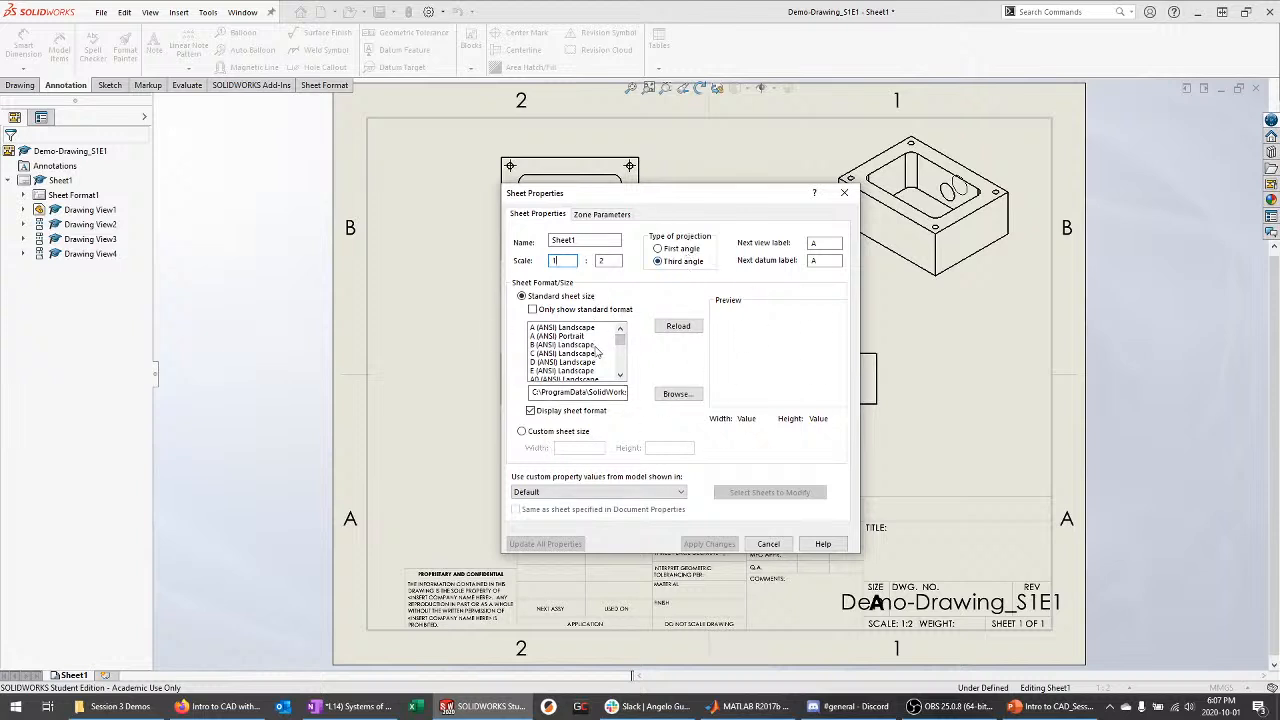
double_click(596, 260)
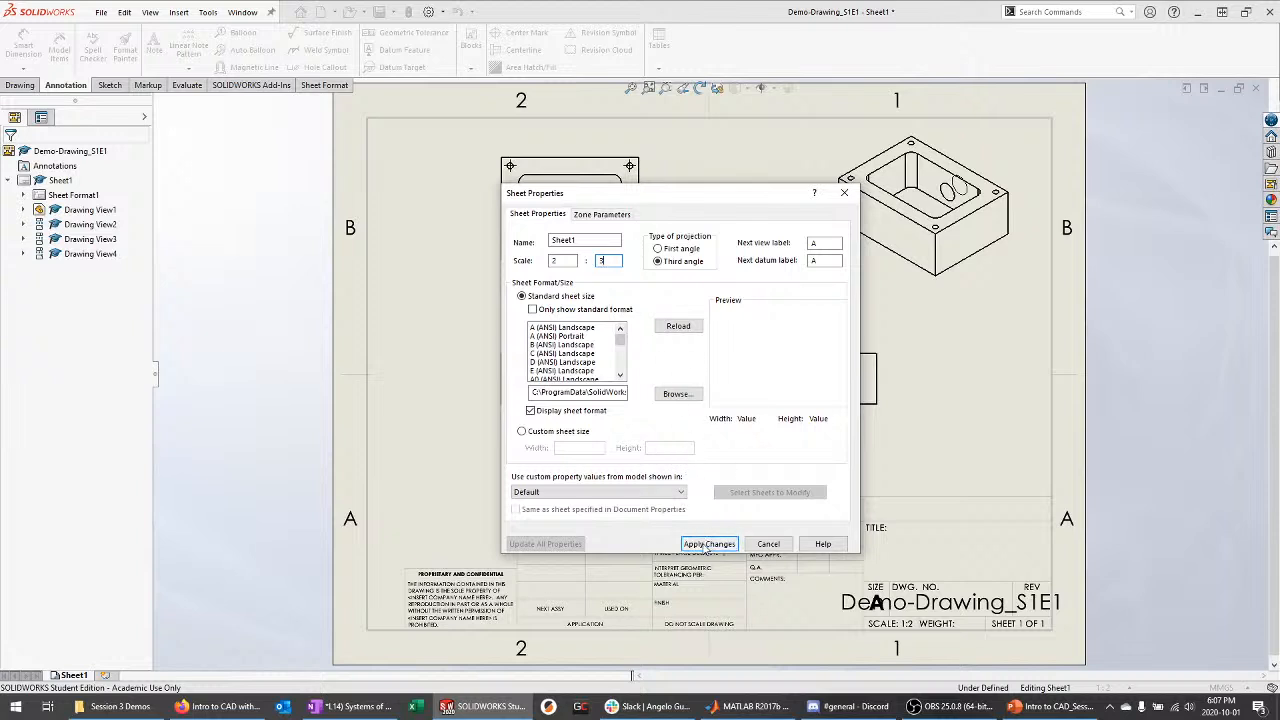
left_click(707, 544)
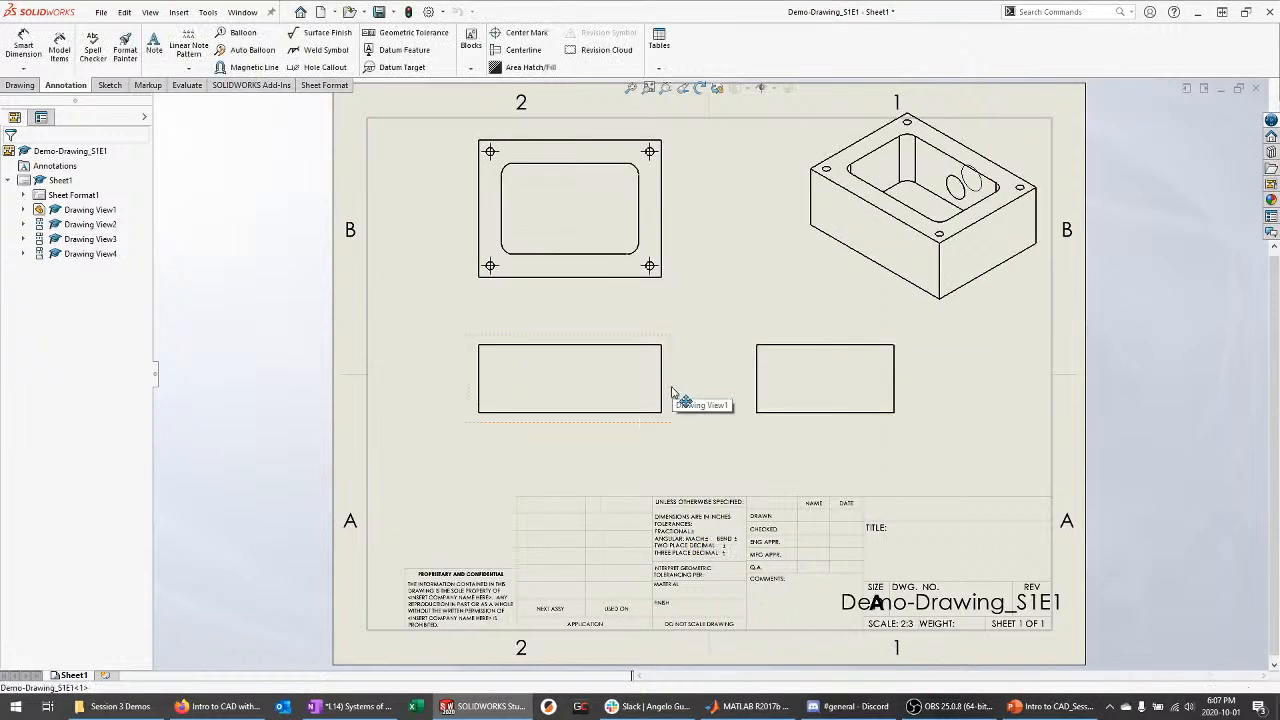
Shift the enlarged front, top and isometric views slightly lower on the sheet
left_click_drag(672, 392, 666, 435)
left_click_drag(657, 289, 656, 325)
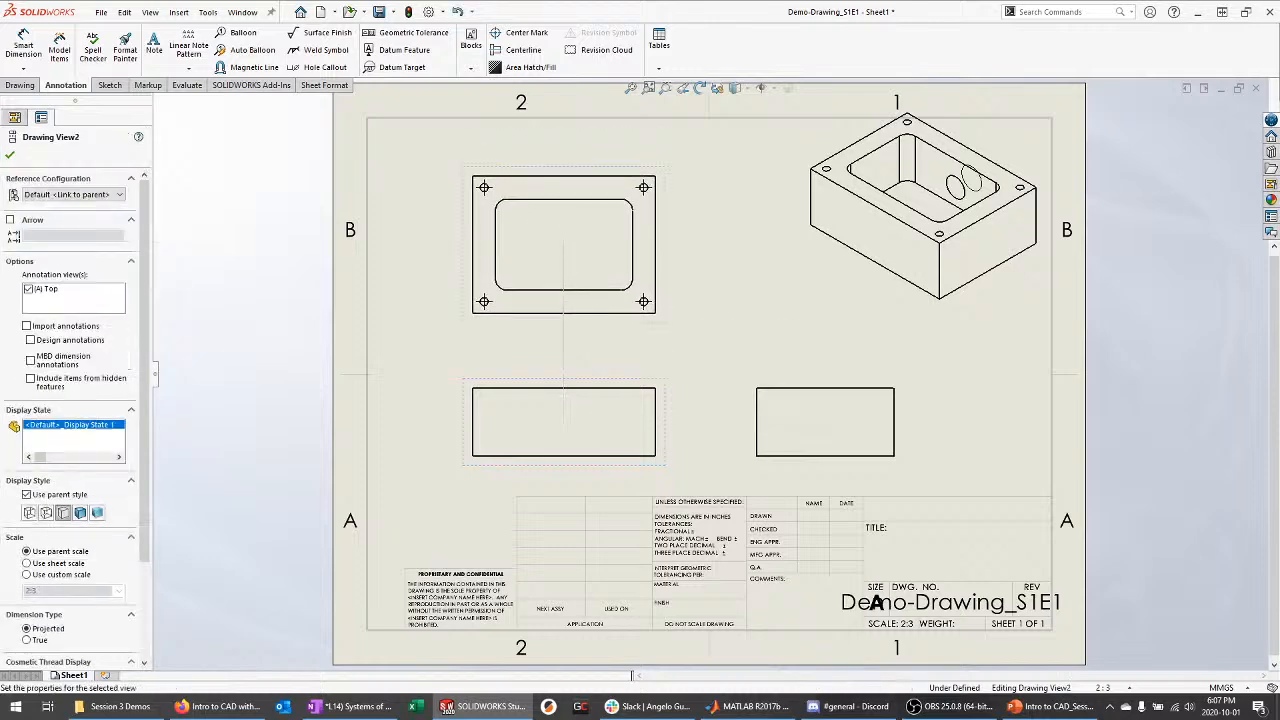
left_click_drag(882, 312, 875, 330)
left_click(1074, 423)
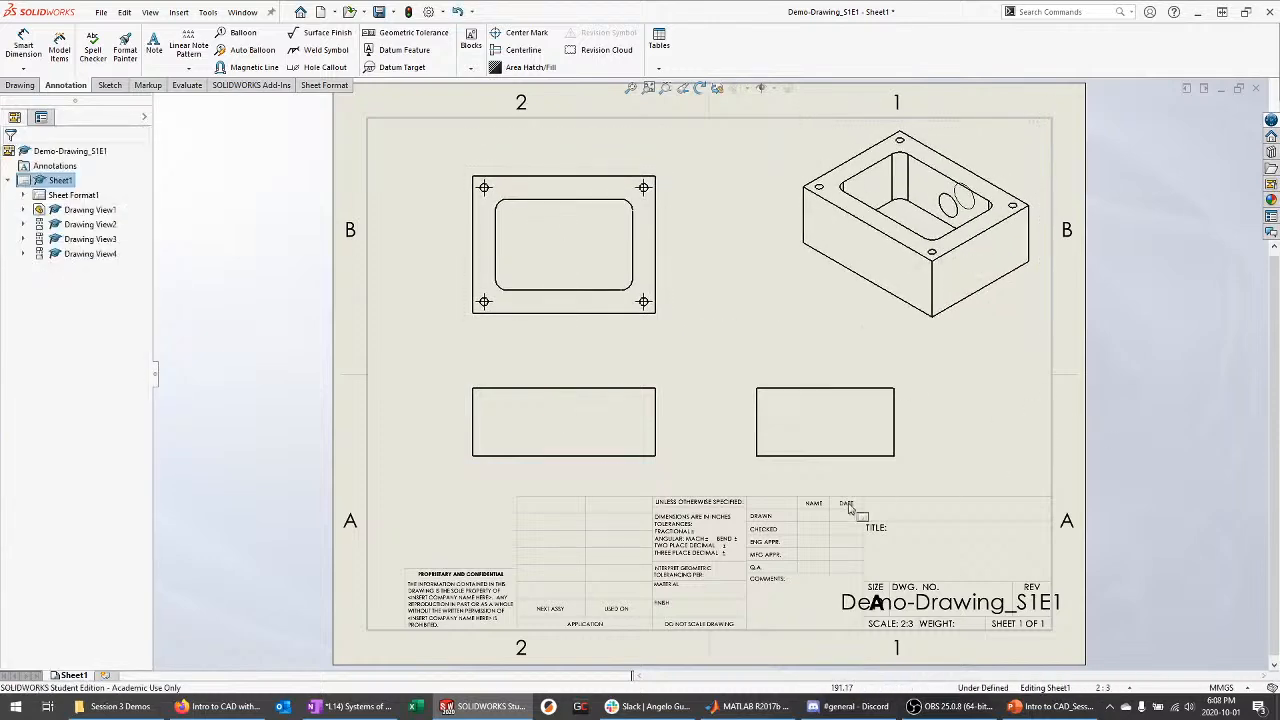
Switch Sheet Format1 into Edit Sheet Format mode
scroll(769, 551, "down", 3)
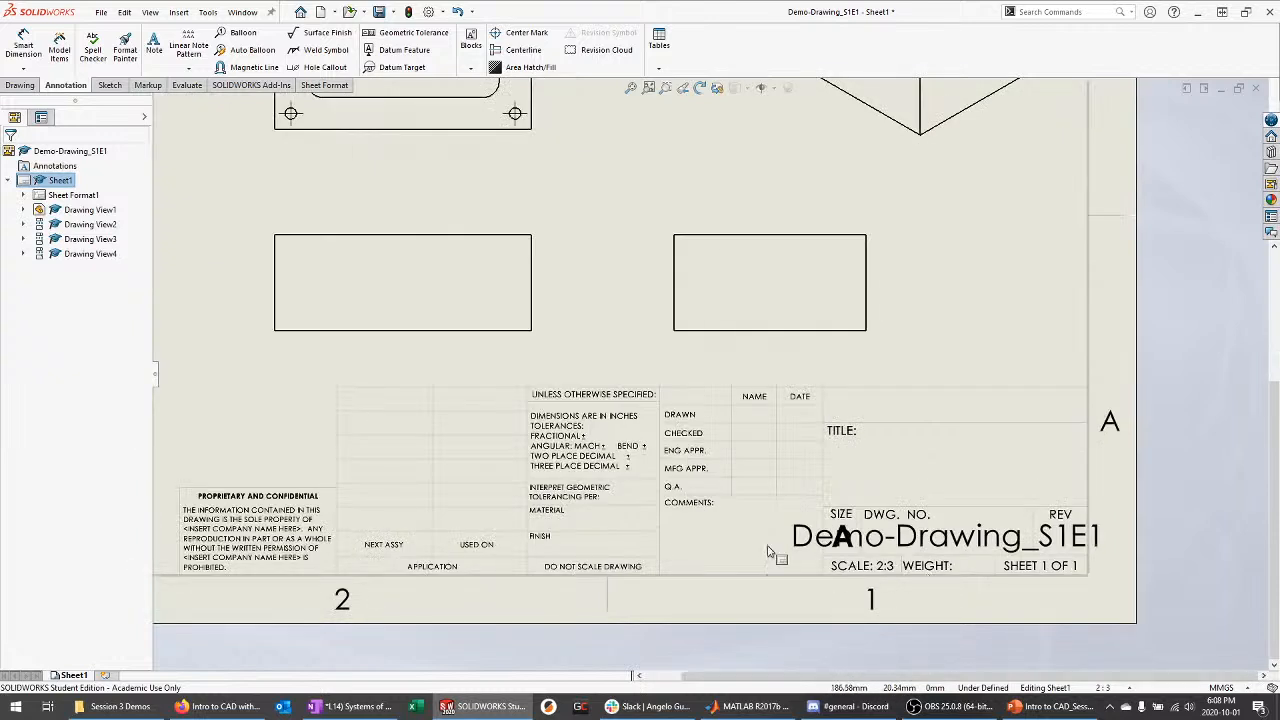
right_click(66, 195)
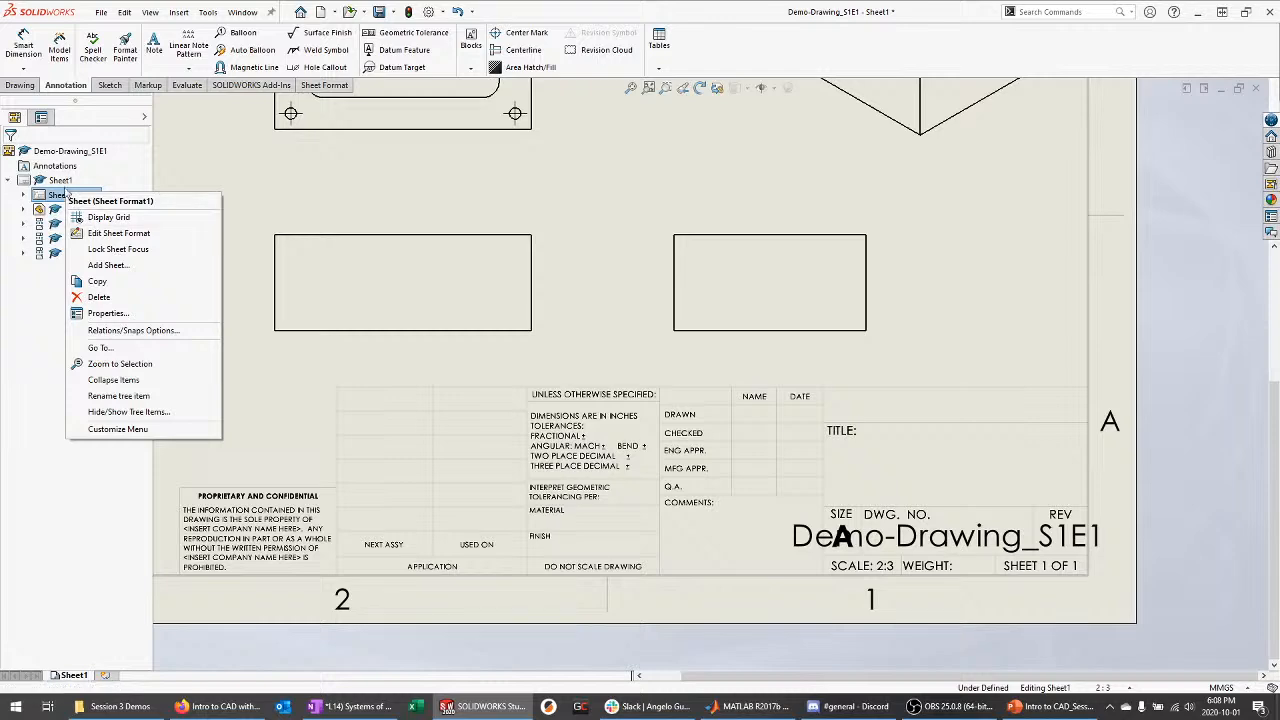
left_click(37, 294)
right_click(84, 198)
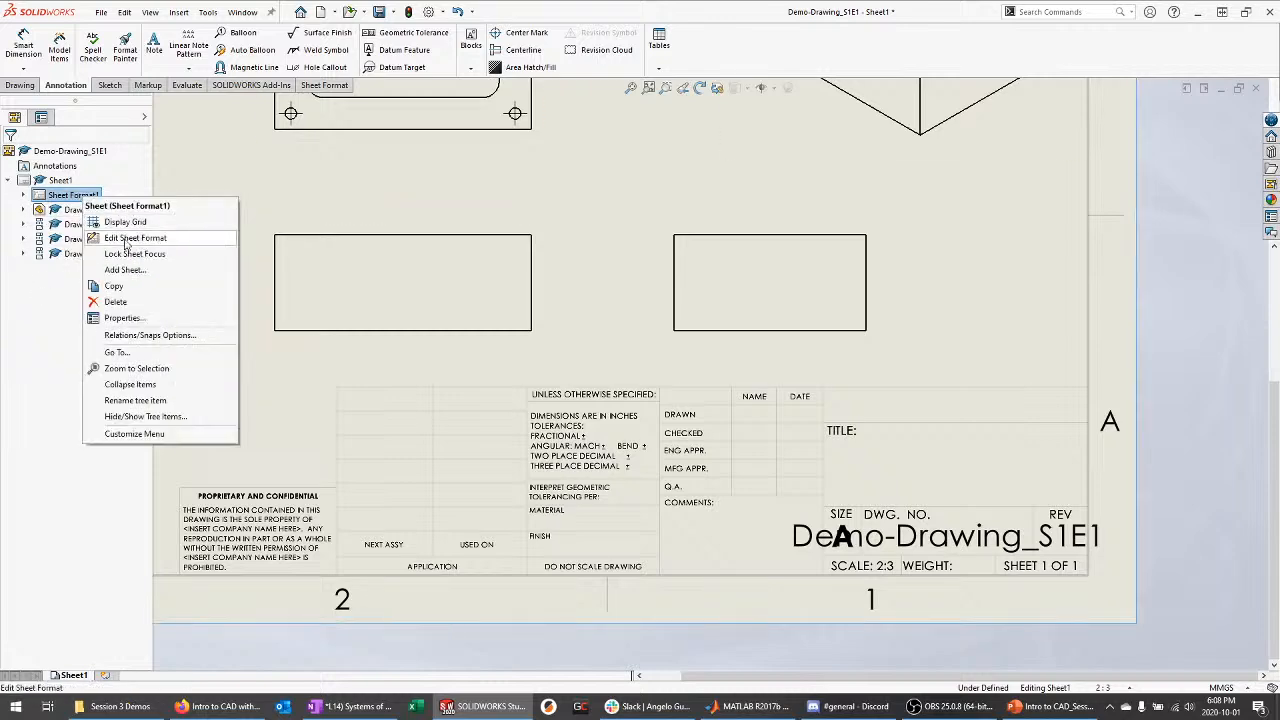
left_click(110, 228)
scroll(657, 351, "down", 4)
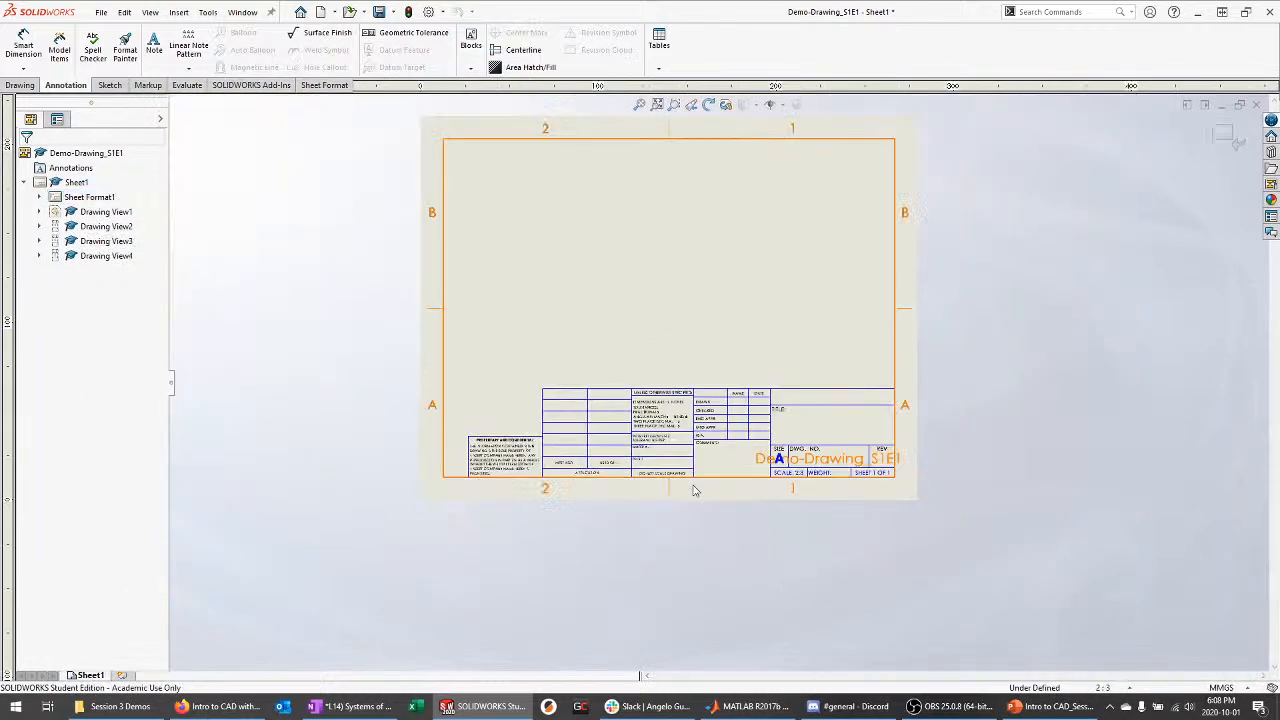
scroll(591, 177, "up", 1)
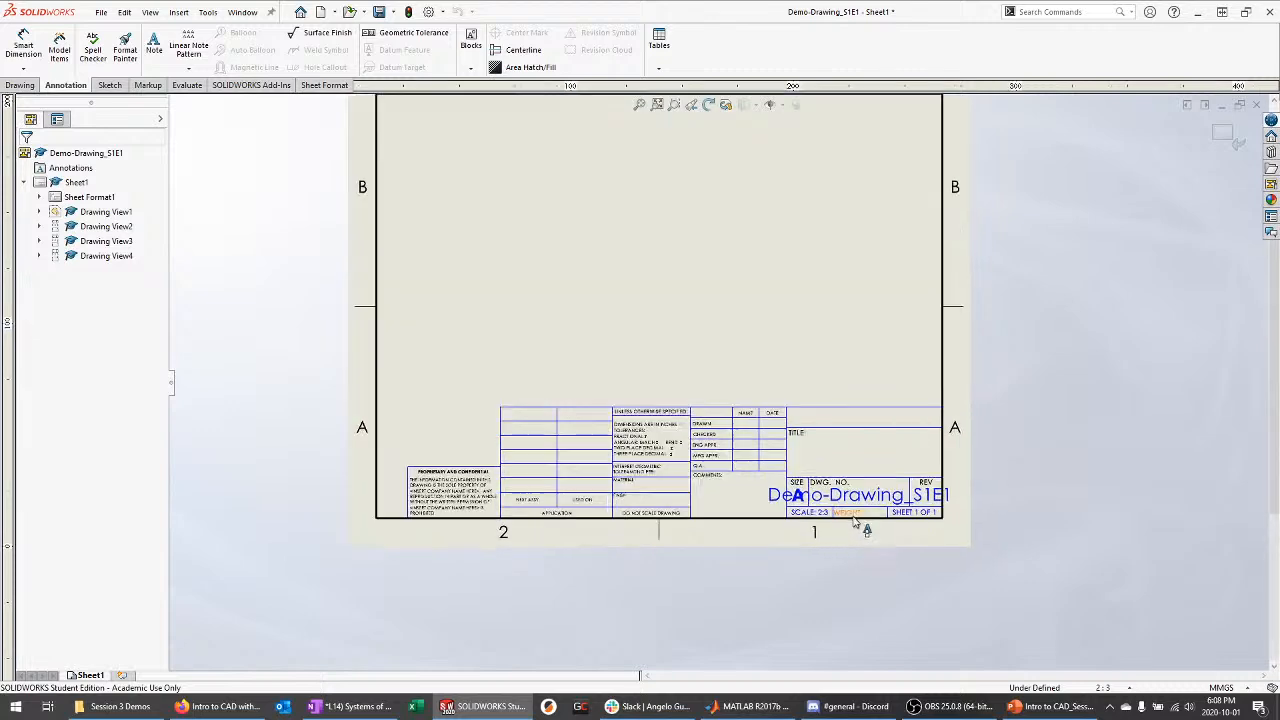
Change the title block TITLE to 'Part Name' and DWG. NO. to 'Part No.'
scroll(860, 540, "down", 4)
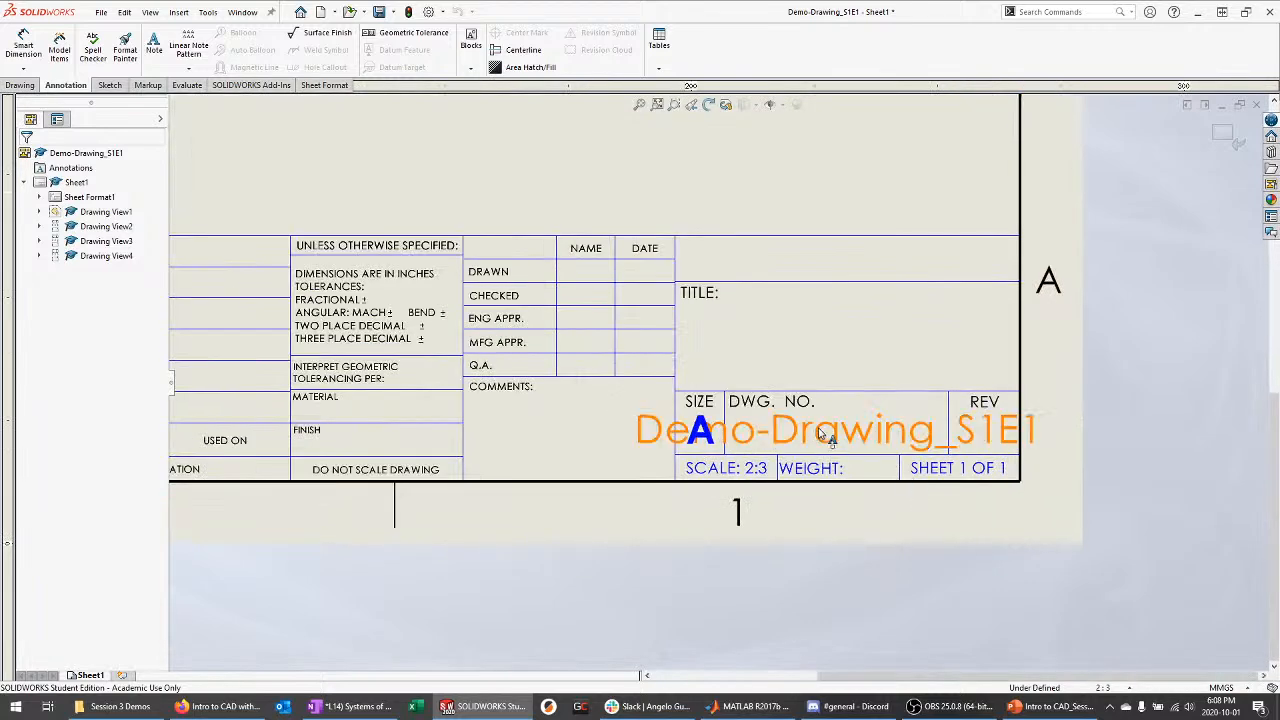
double_click(770, 331)
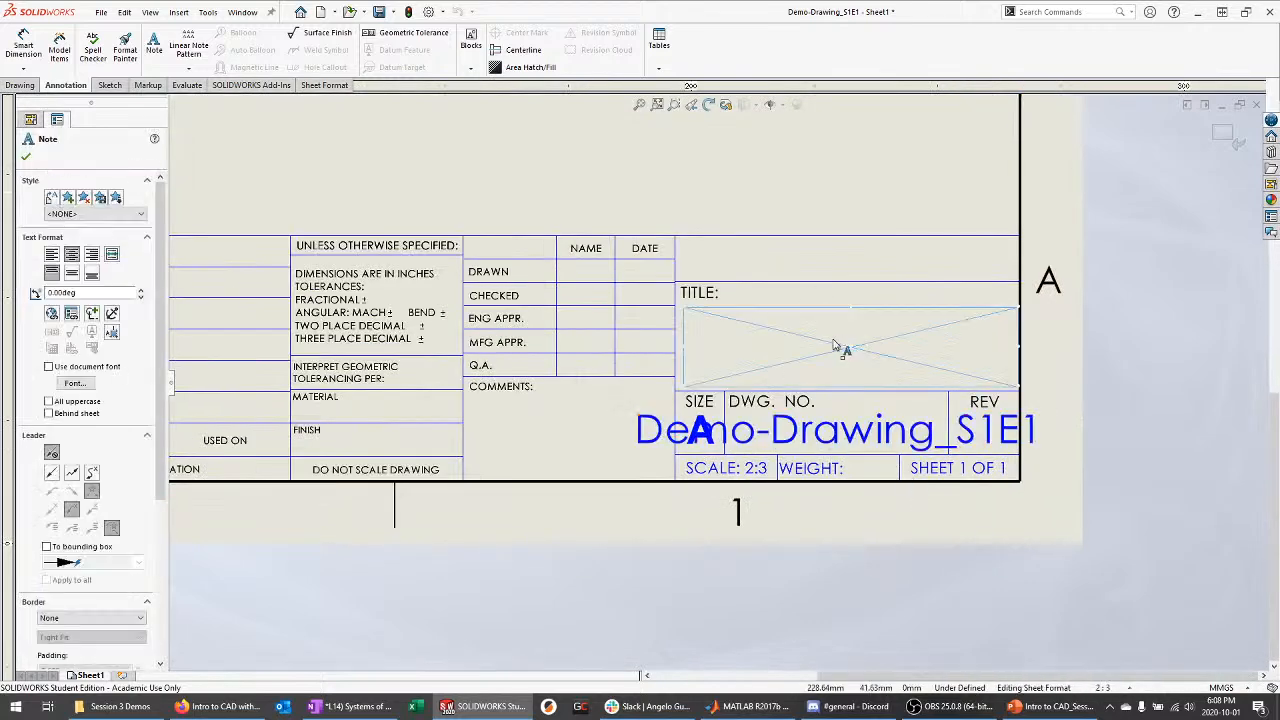
type("Part Name")
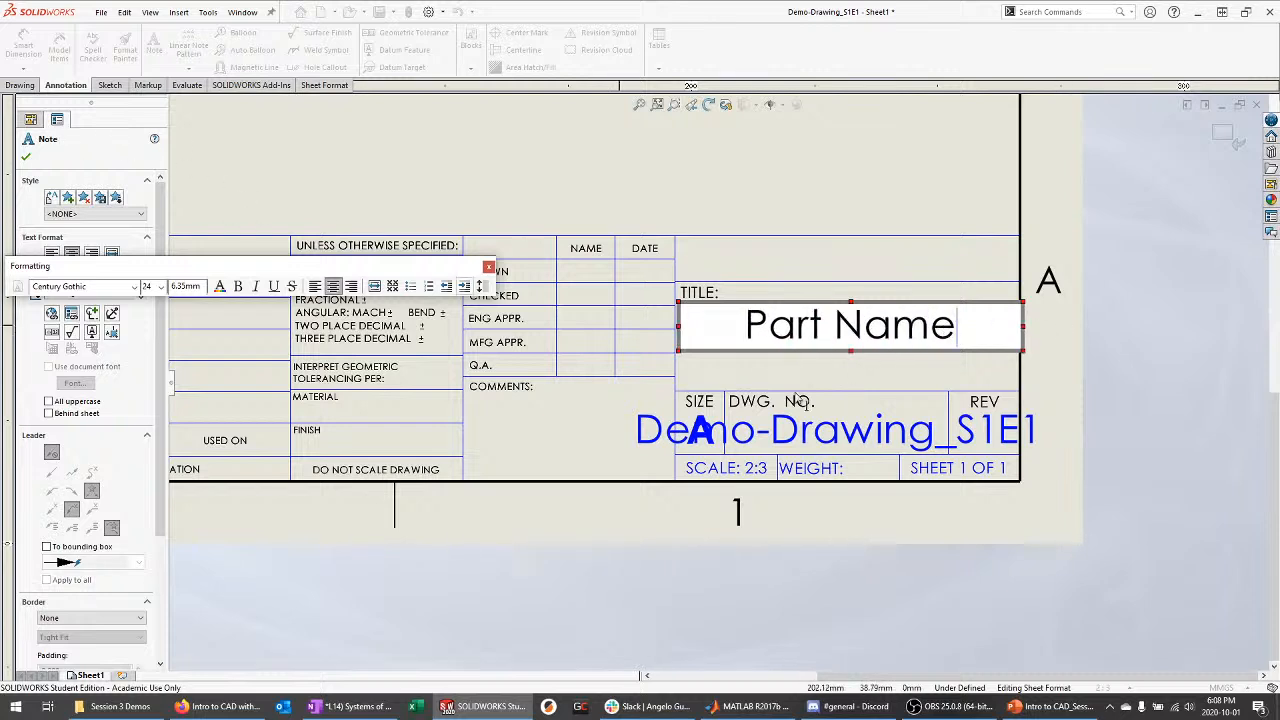
double_click(838, 425)
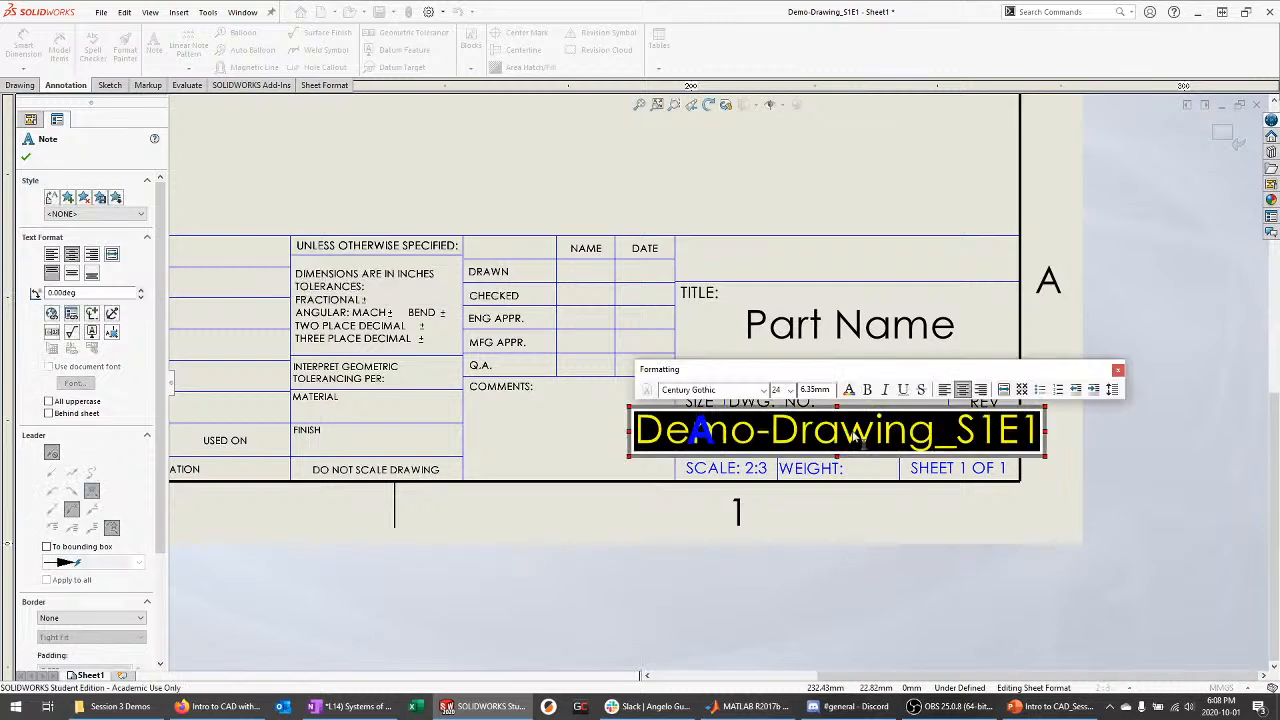
type("Part No.")
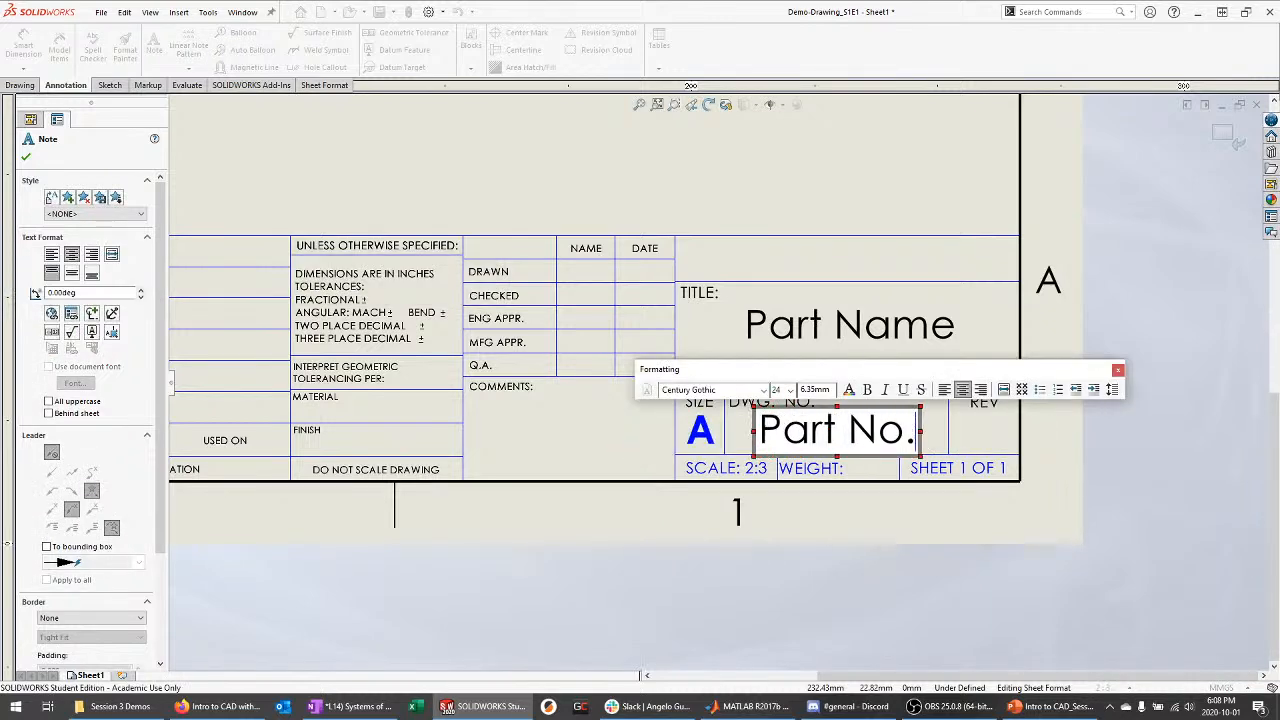
key("Escape")
scroll(495, 305, "down", 2)
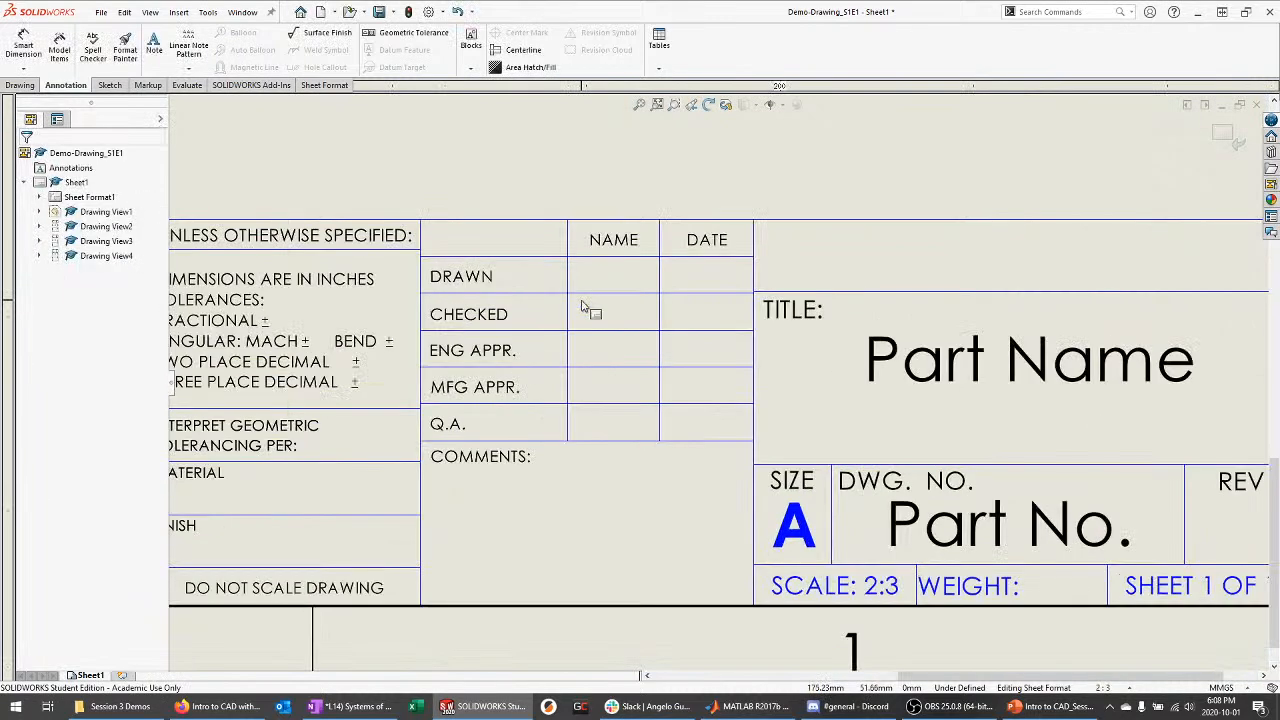
double_click(587, 272)
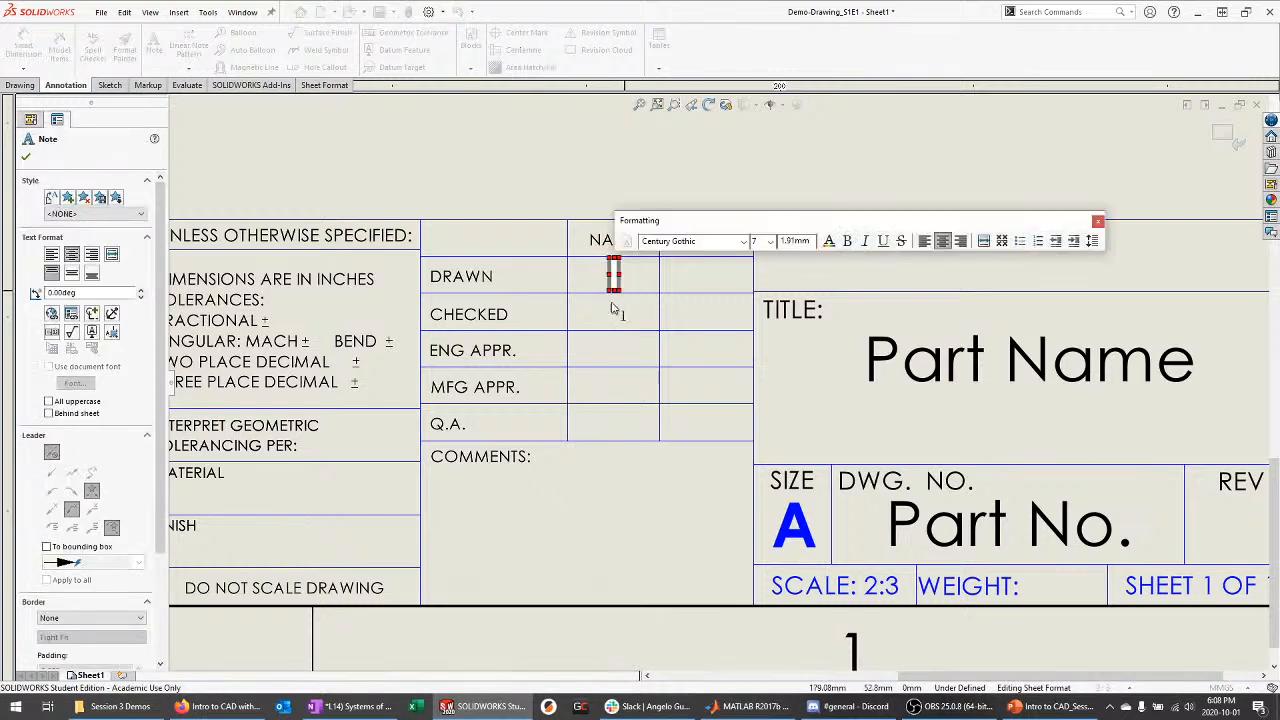
left_click(692, 277)
Delete the proprietary and confidential note block
scroll(950, 350, "up", 3)
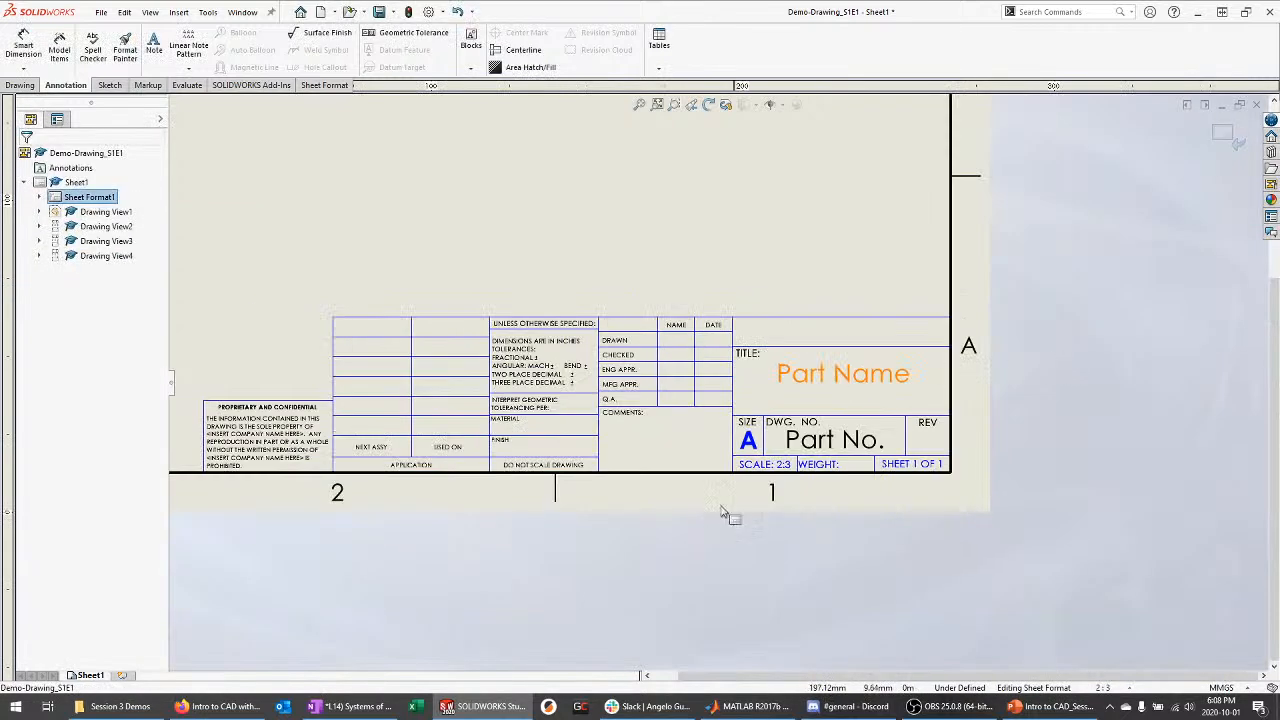
scroll(800, 420, "down", 1)
scroll(732, 388, "up", 2)
scroll(300, 388, "down", 2)
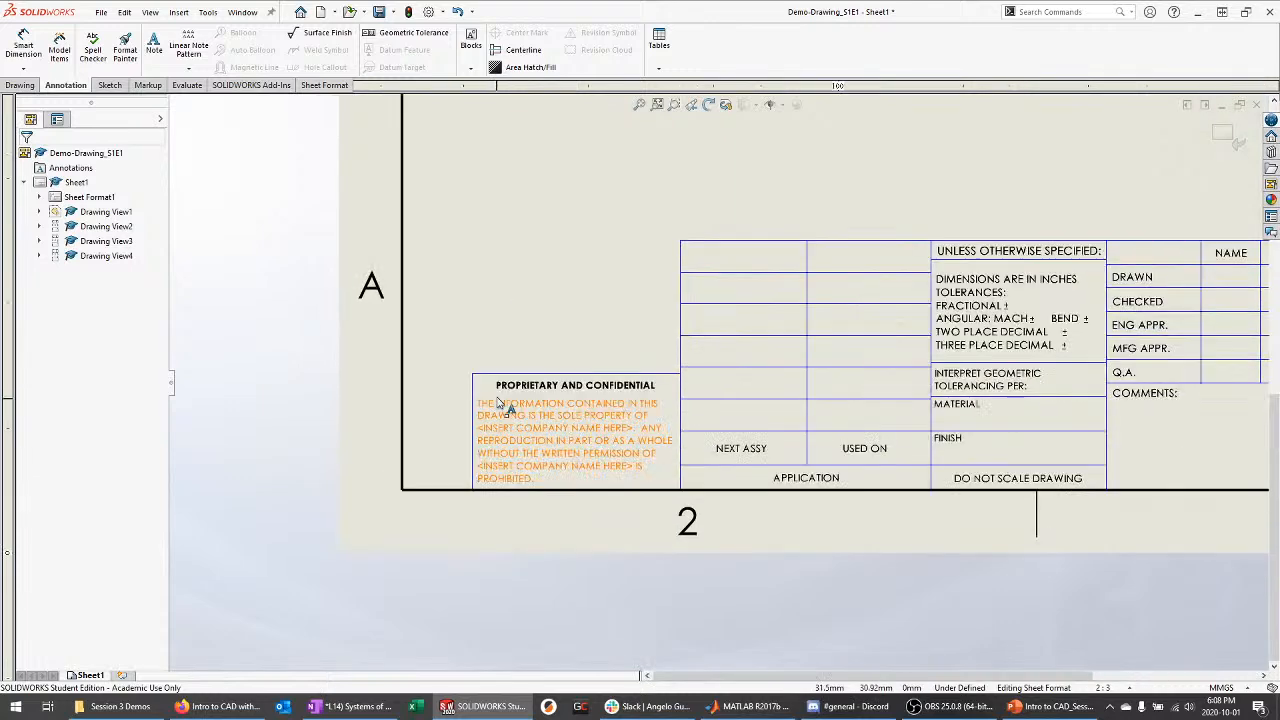
left_click_drag(422, 336, 724, 530)
key("Delete")
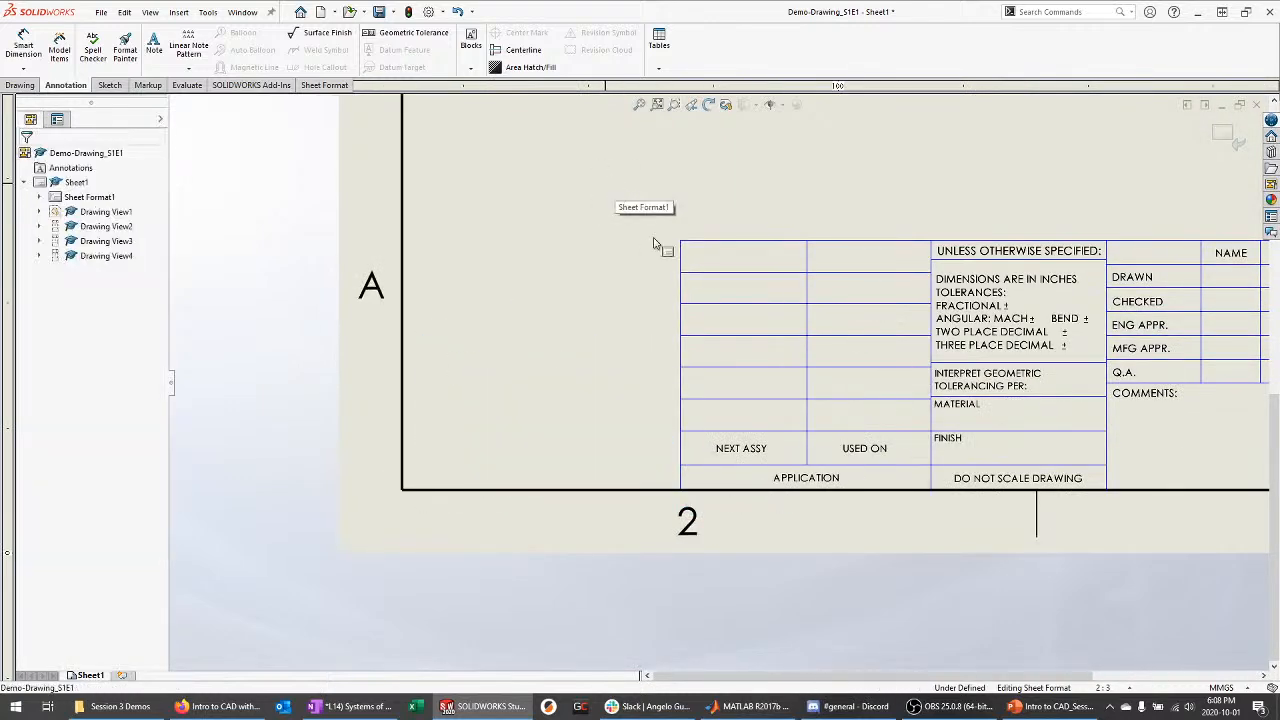
Remove the NEXT ASSY, USED ON and APPLICATION cells from the title block
left_click_drag(605, 183, 948, 515)
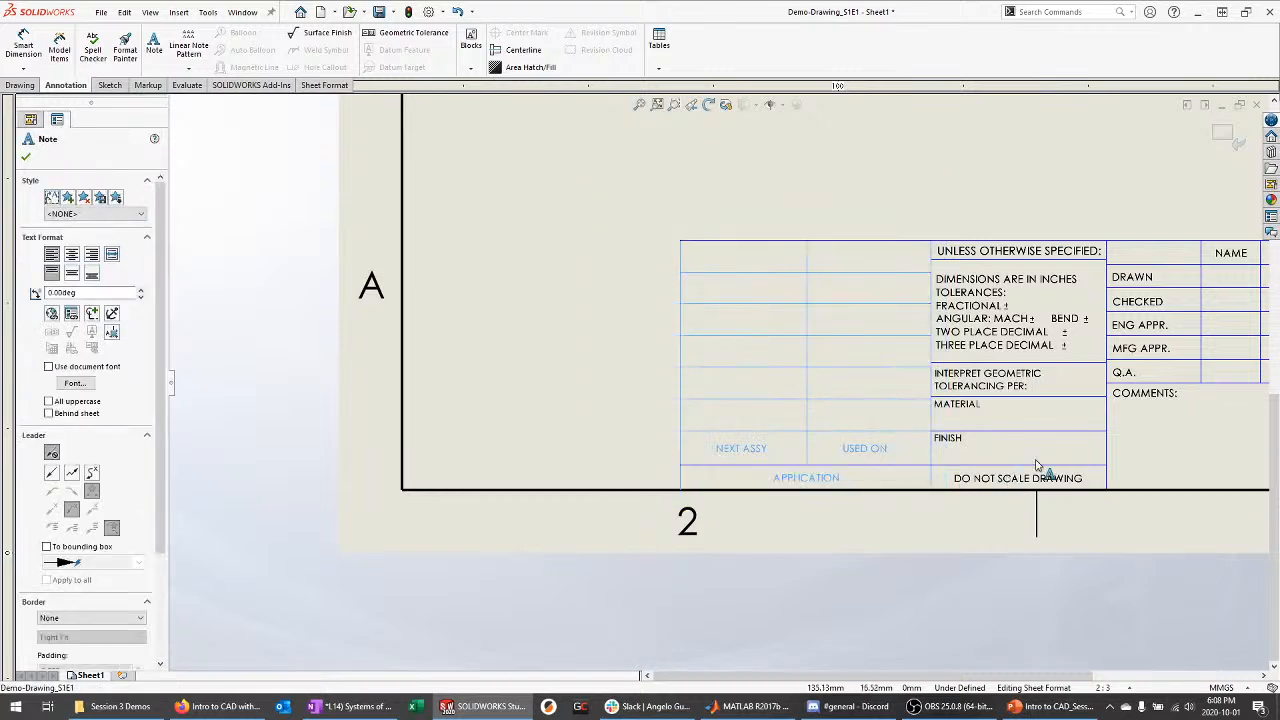
left_click(938, 291, "ctrl")
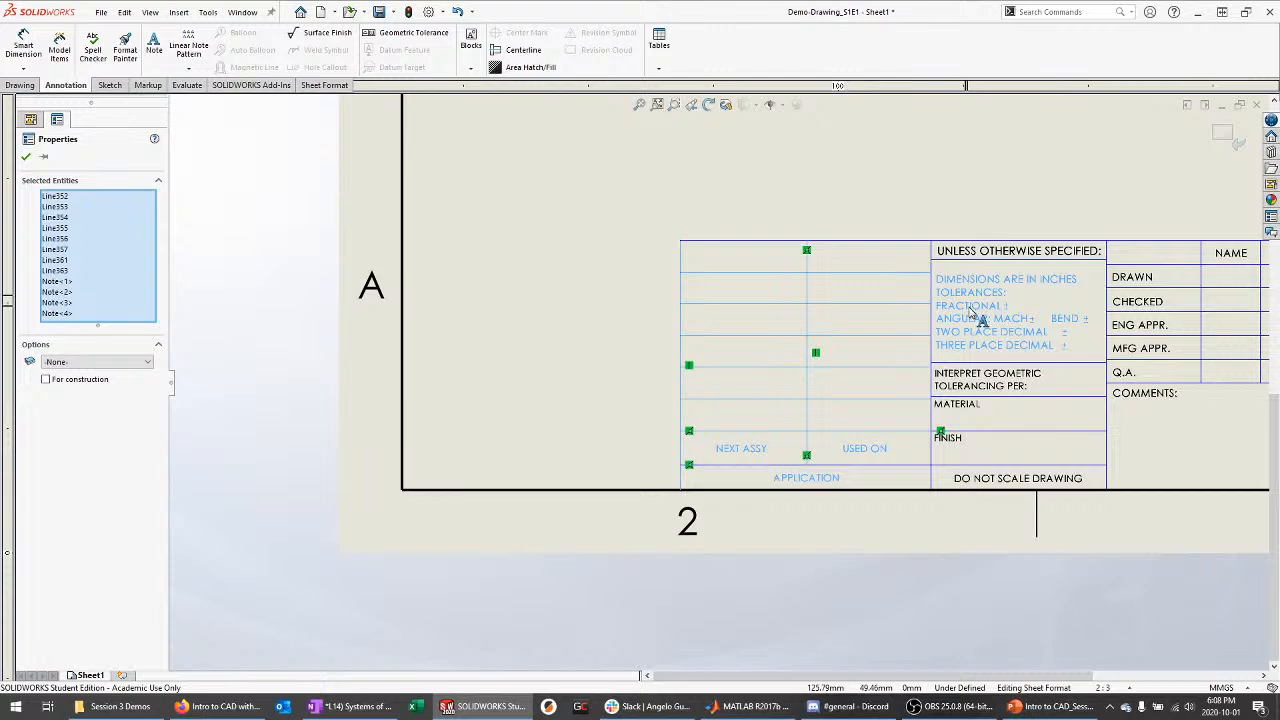
left_click(968, 313, "ctrl")
key("Escape")
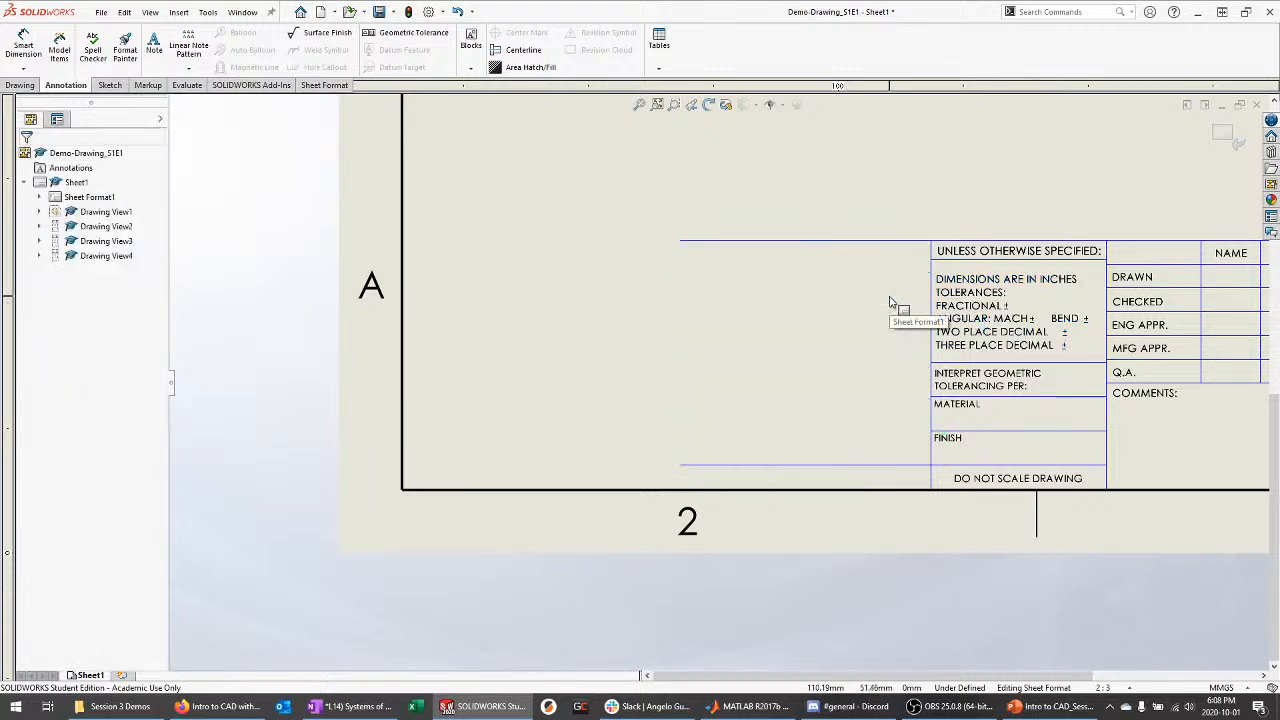
Extend the leftover top and bottom border lines to the title block corner
left_click(792, 242)
left_click_drag(681, 240, 930, 241)
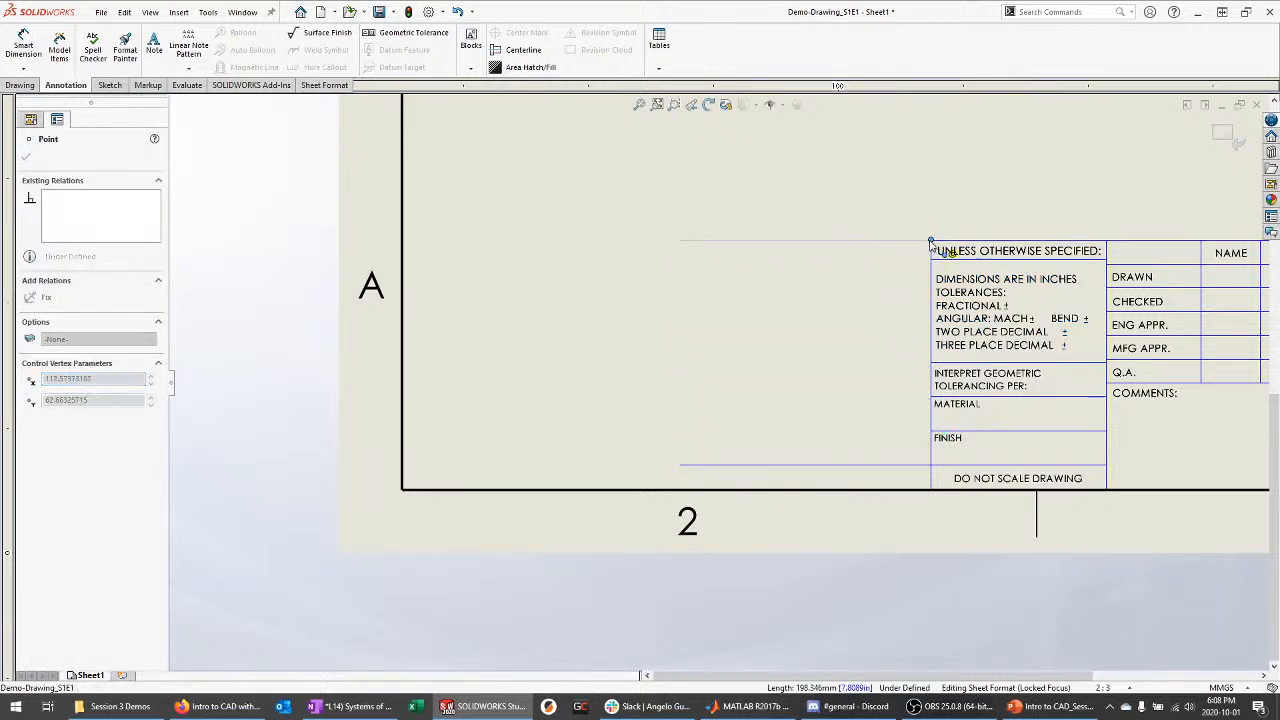
left_click(744, 466)
left_click_drag(681, 465, 931, 462)
key("Escape")
key("f")
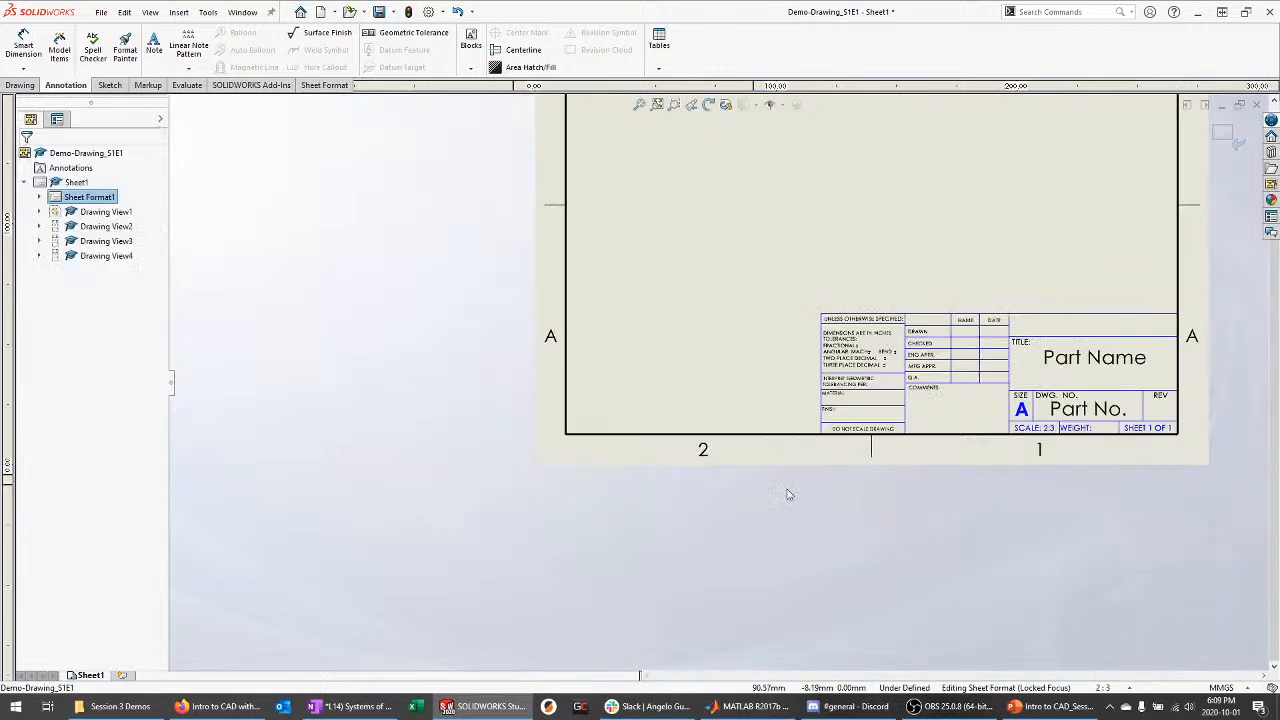
scroll(948, 307, "down", 1)
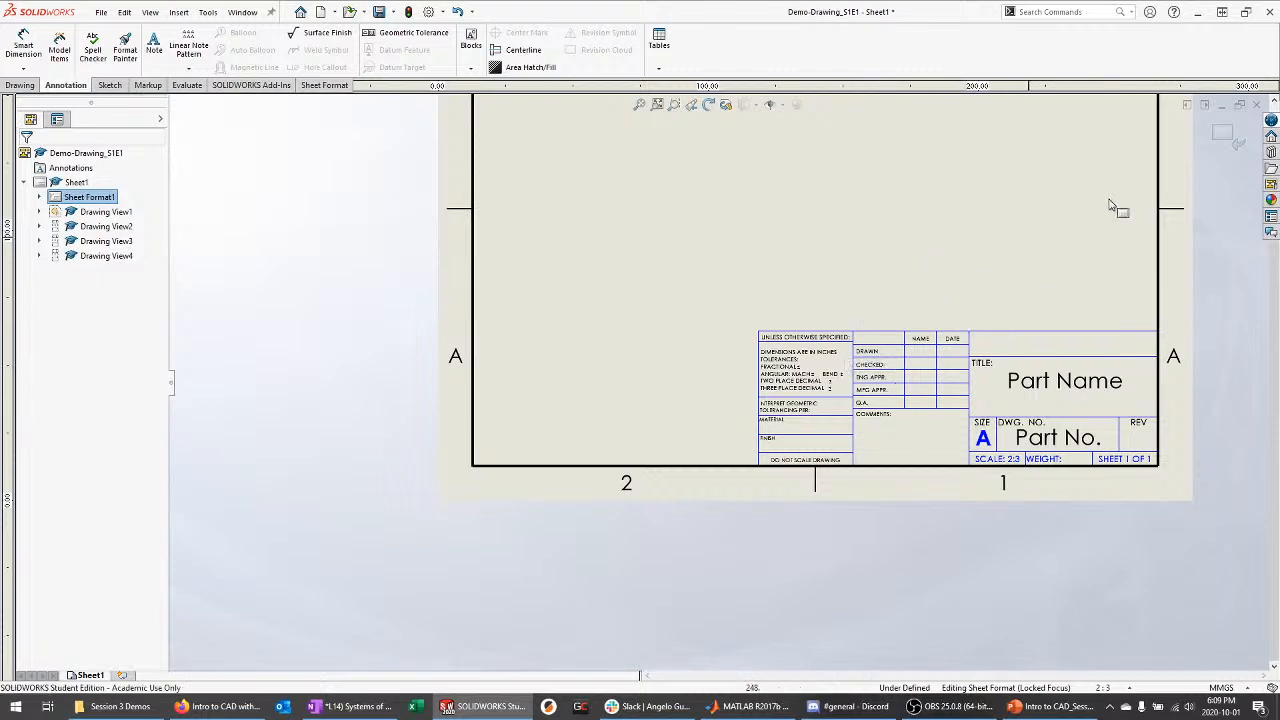
Exit sheet format editing and nudge the front view slightly upward
left_click(1228, 137)
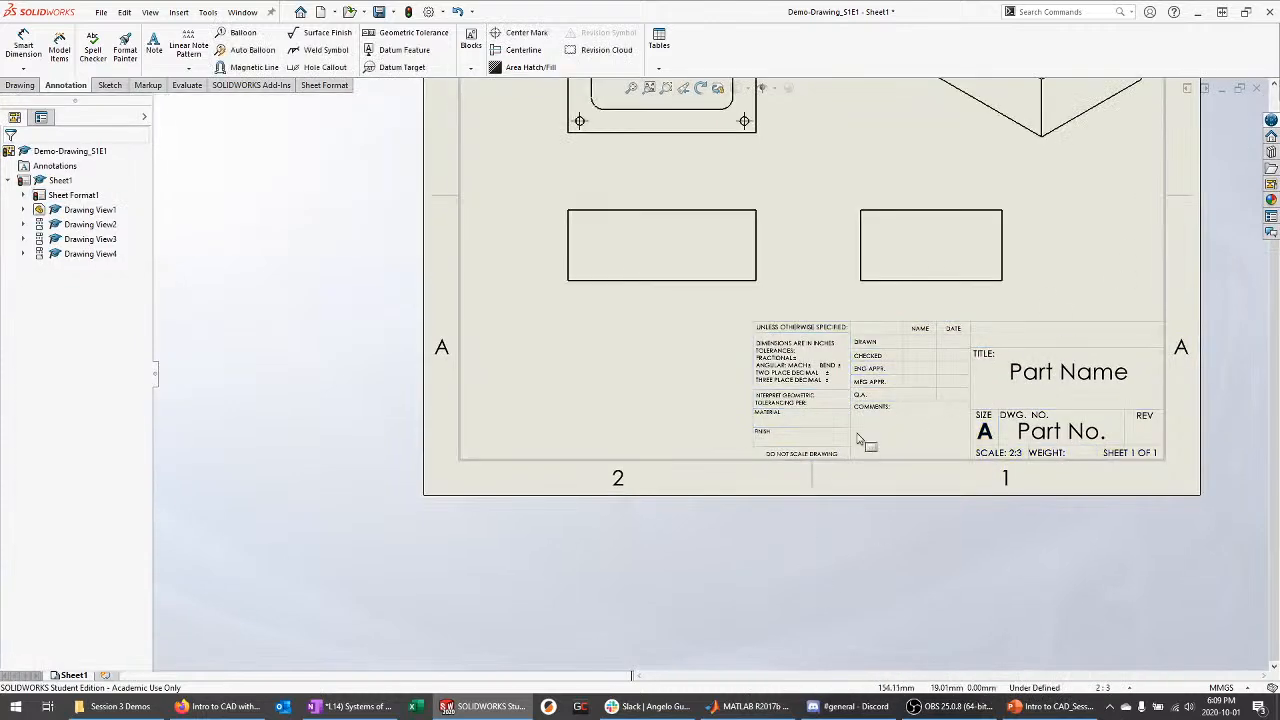
scroll(767, 579, "up", 3)
scroll(785, 120, "down", 3)
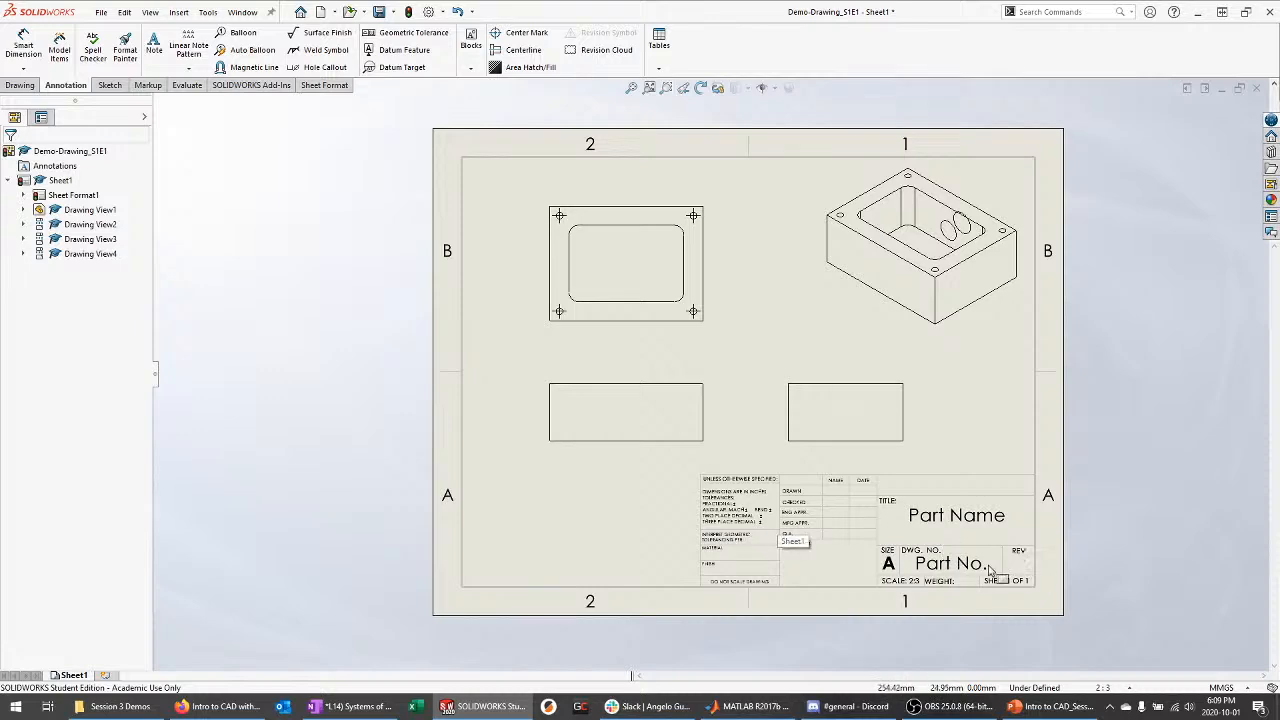
scroll(775, 575, "down", 2)
scroll(618, 549, "up", 3)
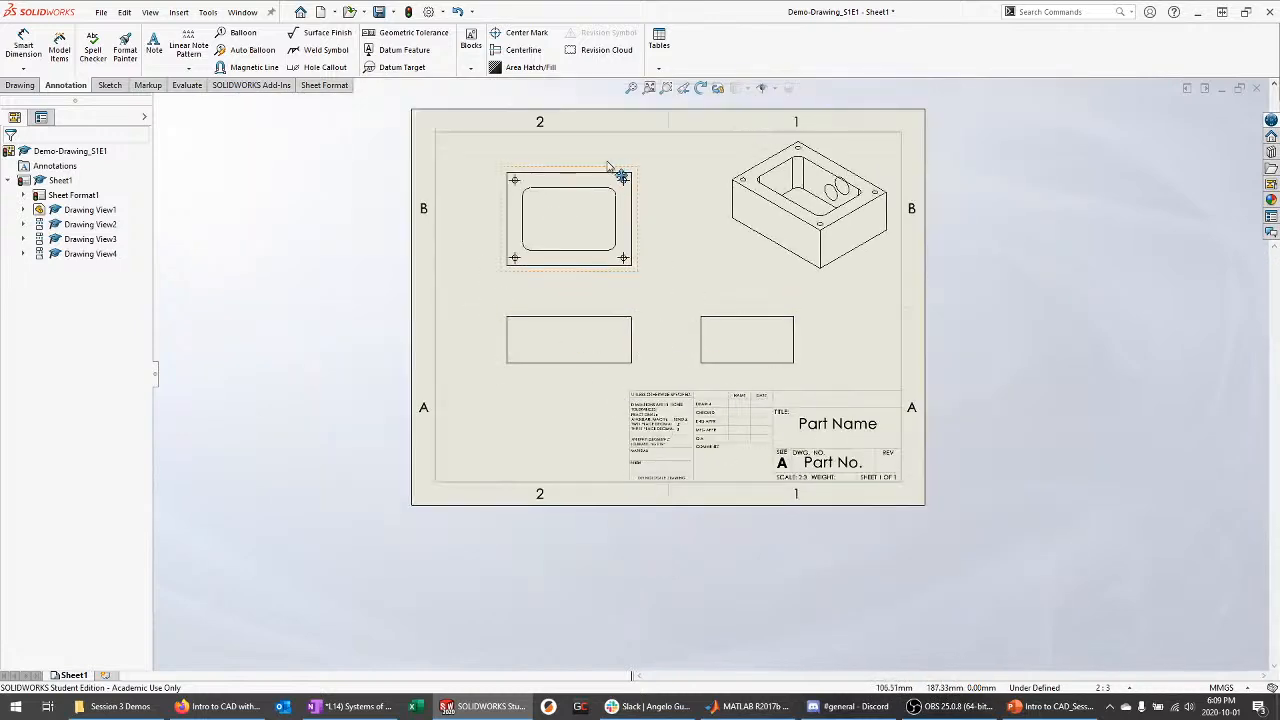
scroll(600, 200, "down", 1)
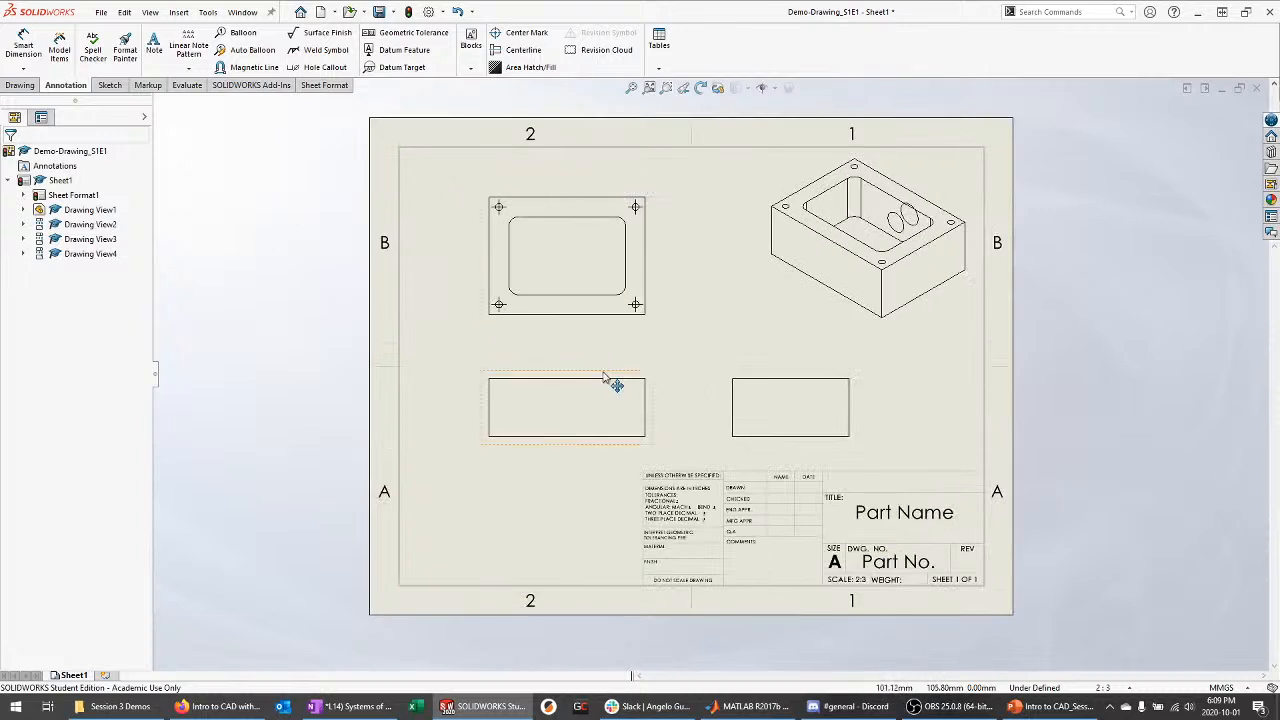
left_click_drag(609, 383, 609, 371)
left_click(392, 394)
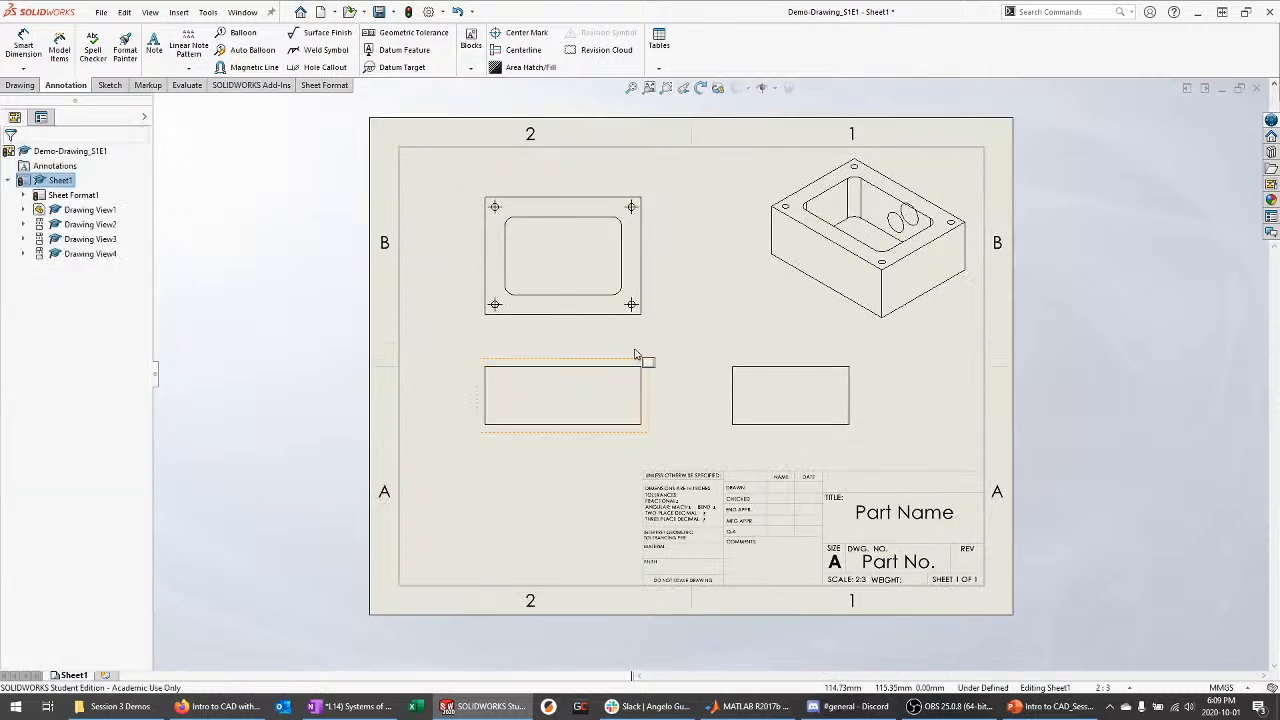
scroll(594, 334, "down", 2)
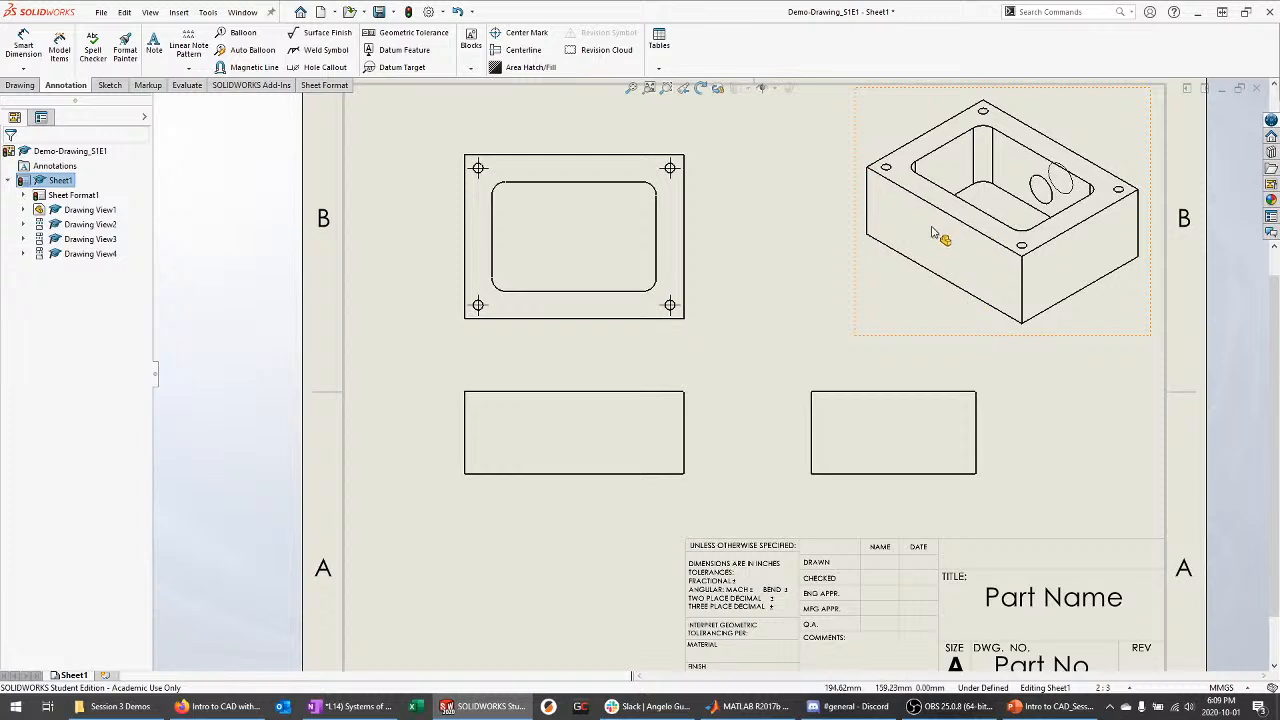
Set the drawing views to Hidden Lines Removed after trying shaded and hidden-visible styles
left_click(694, 392)
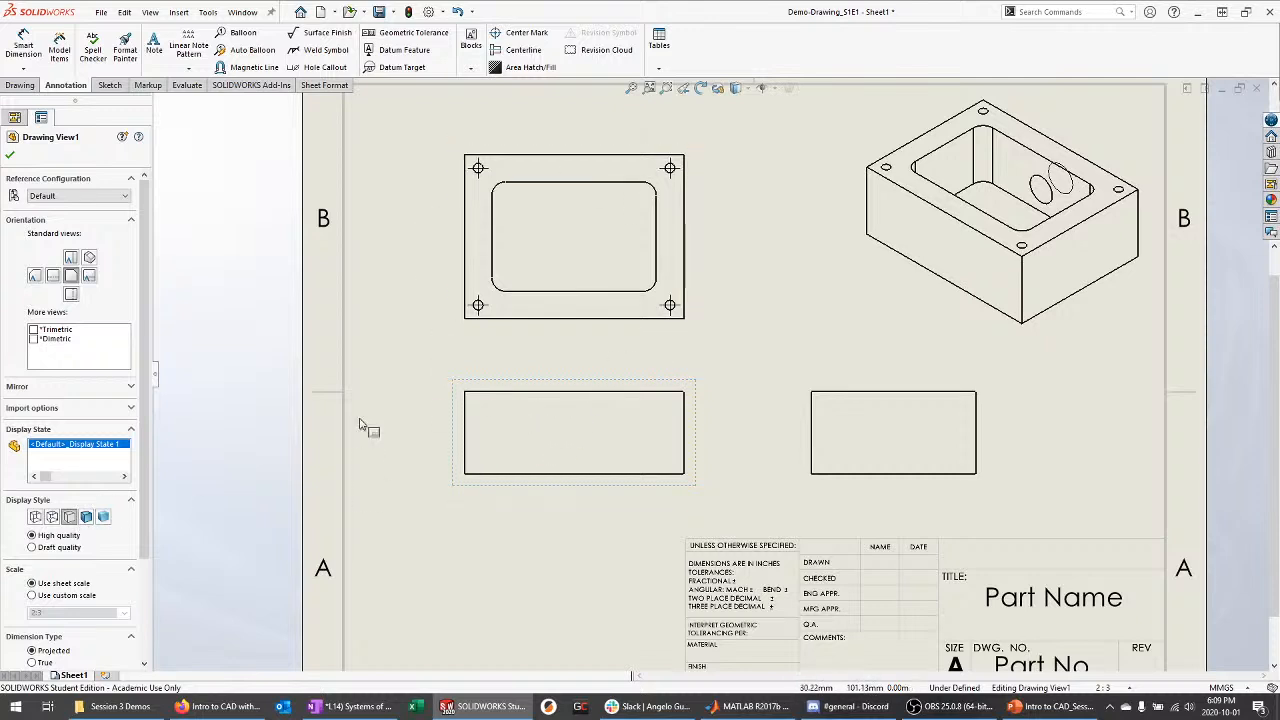
left_click(88, 517)
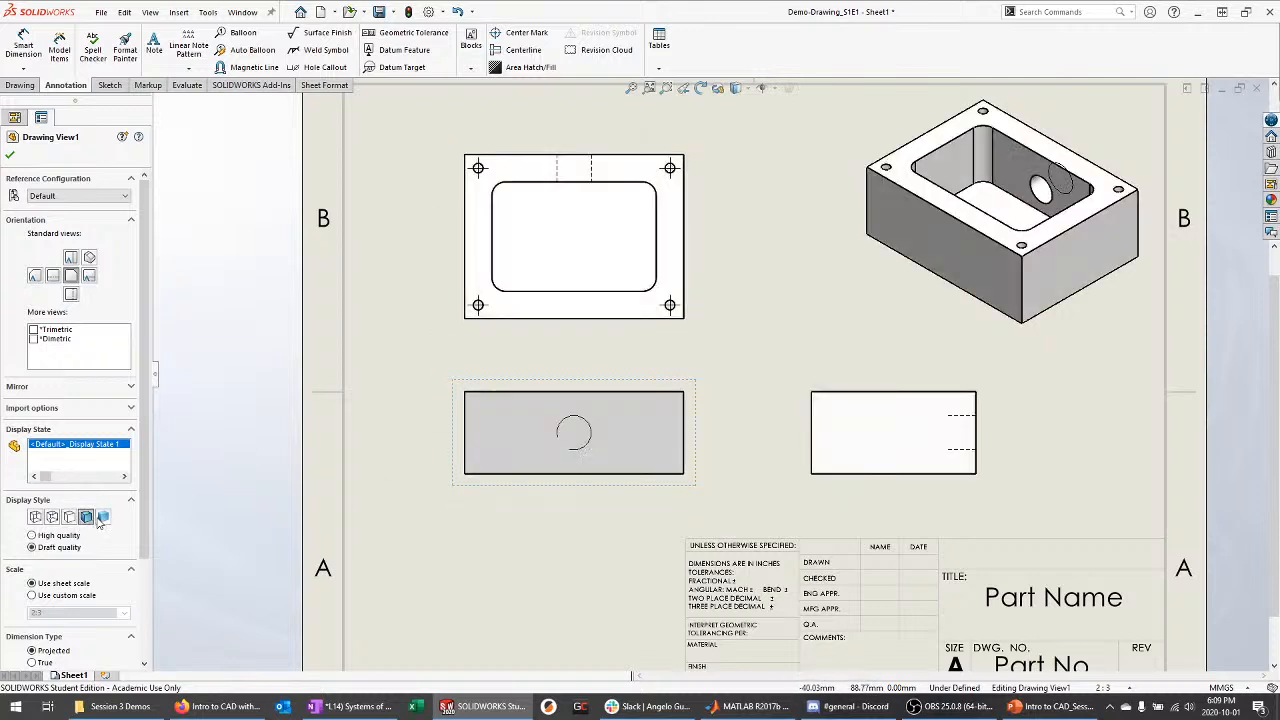
left_click(69, 517)
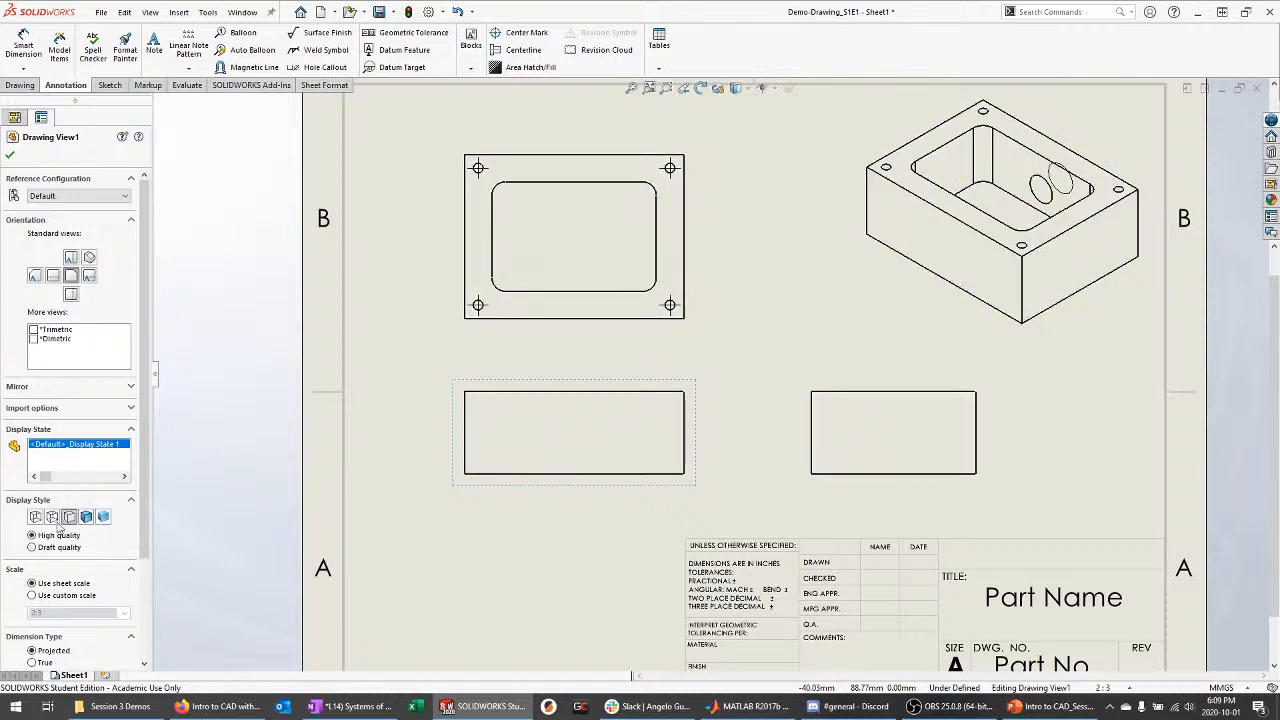
left_click(52, 517)
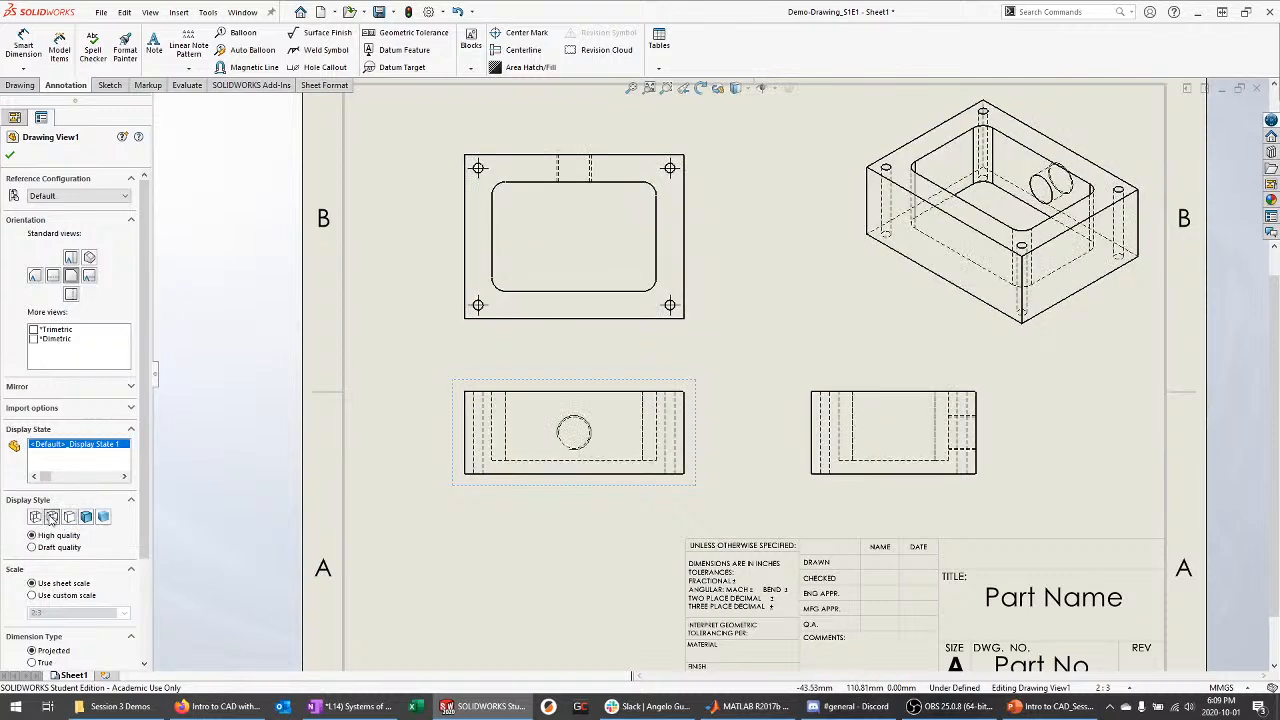
left_click(67, 518)
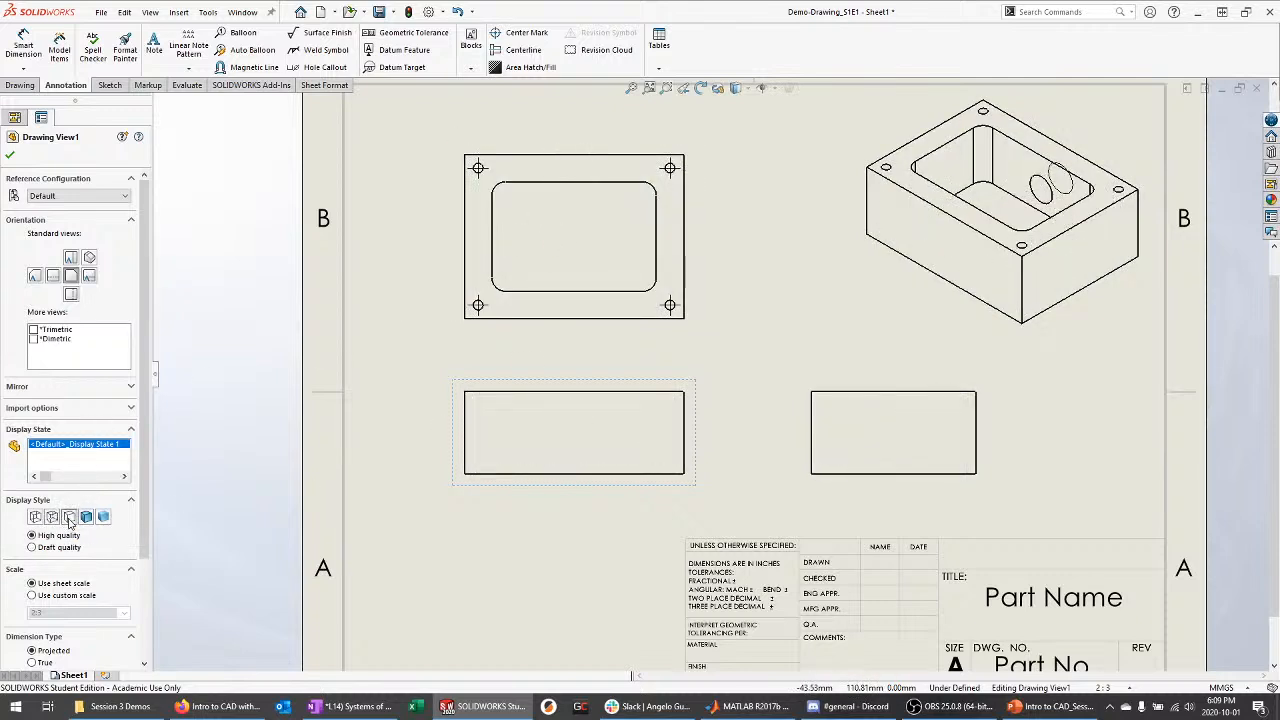
key("Escape")
scroll(417, 419, "up", 2)
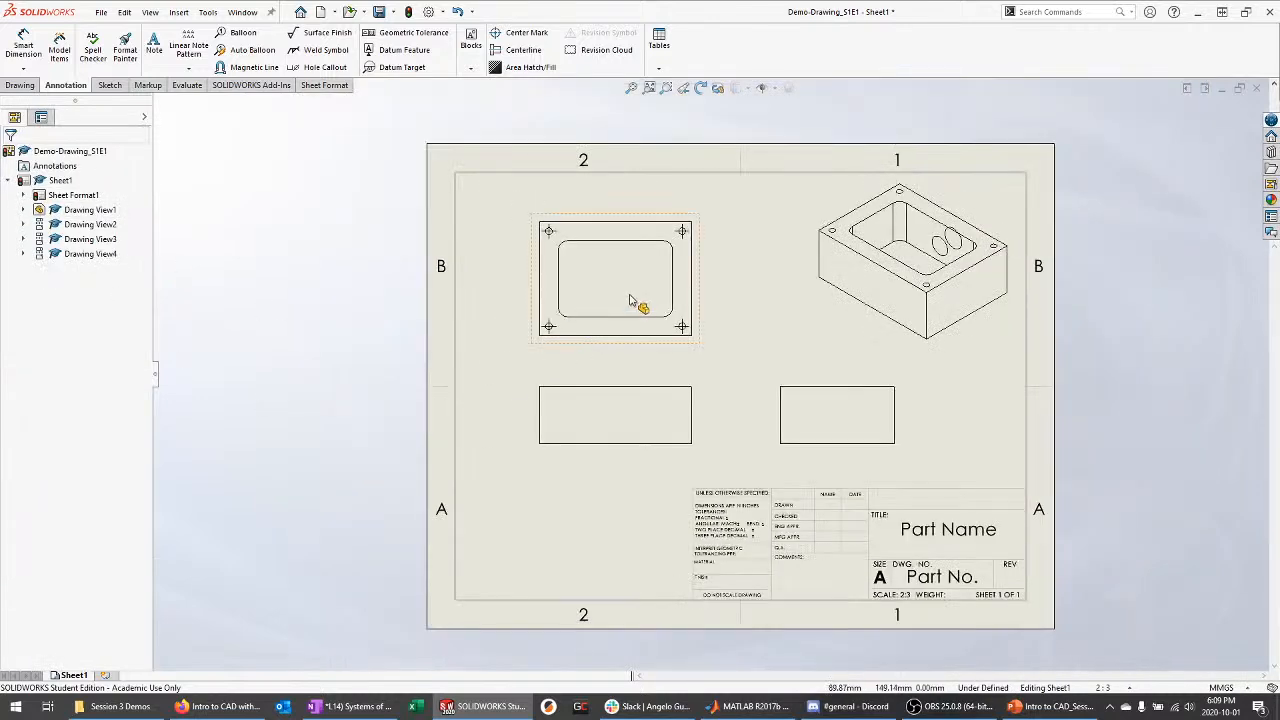
scroll(632, 295, "down", 2)
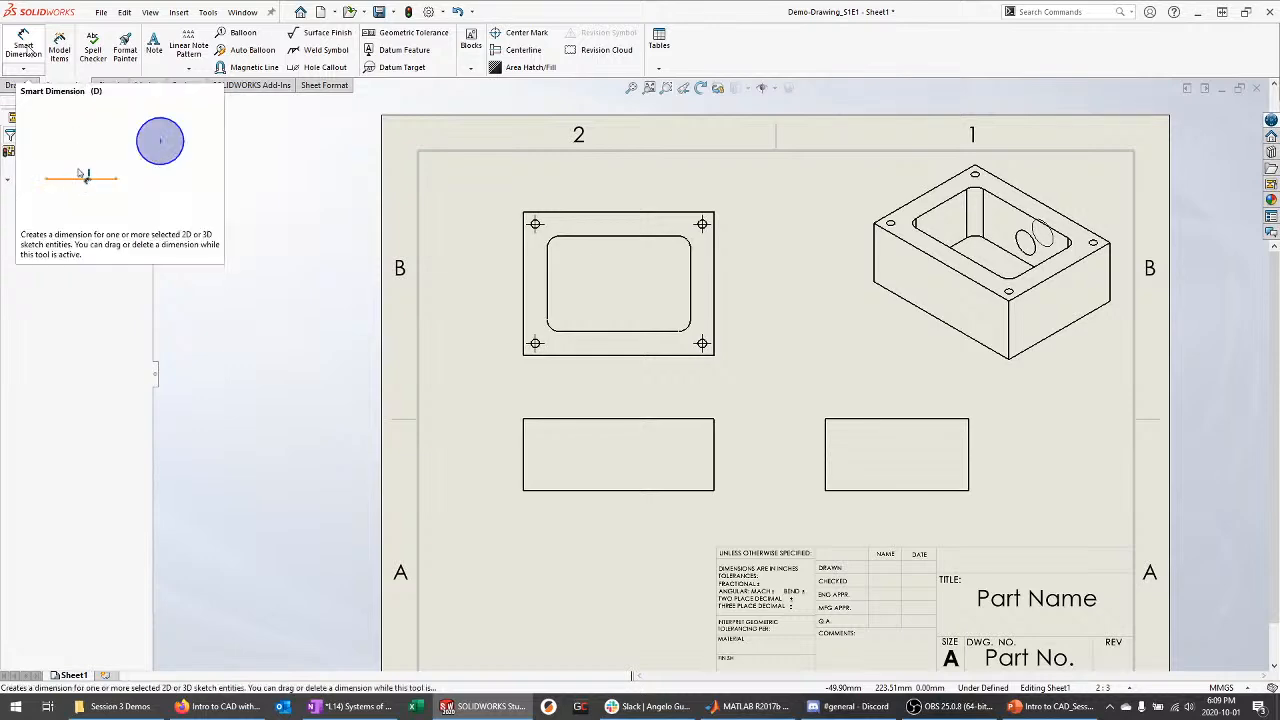
Dimension the top view's upper edge as 101.60, placed above the view
left_click(24, 50)
scroll(586, 237, "up", 3)
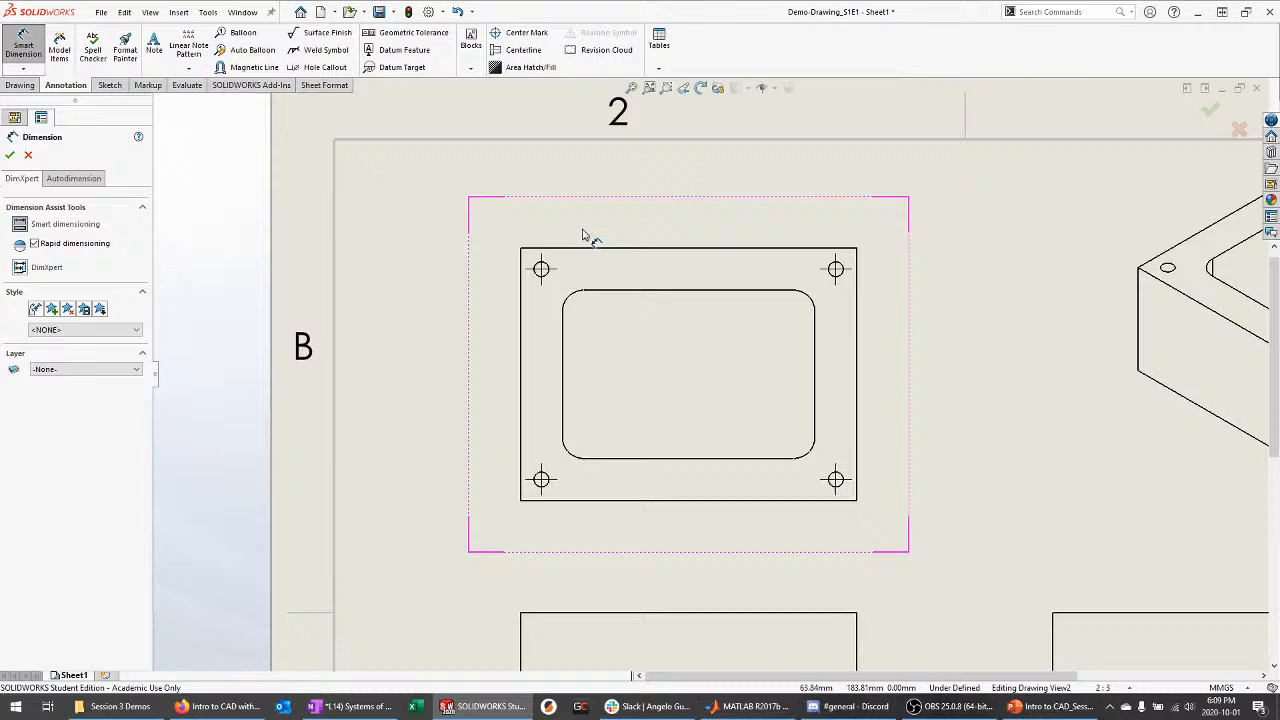
left_click(710, 258)
left_click(714, 191)
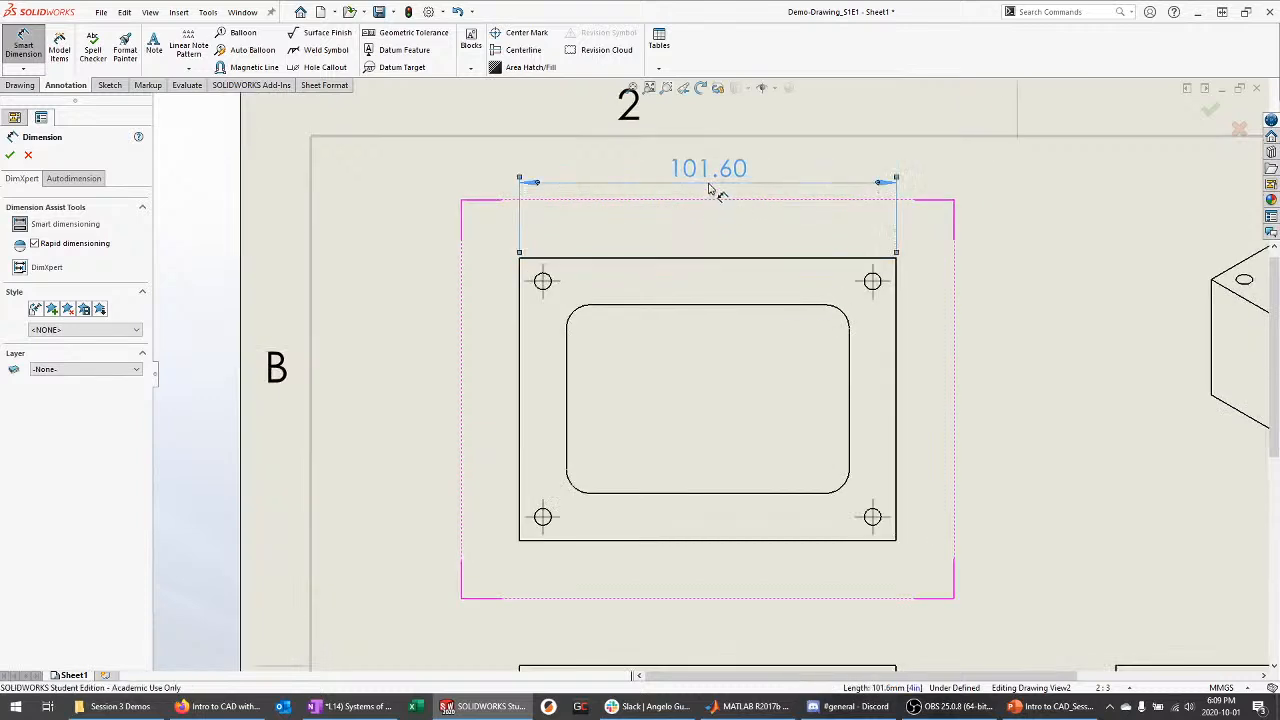
scroll(680, 245, "down", 3)
key("Escape")
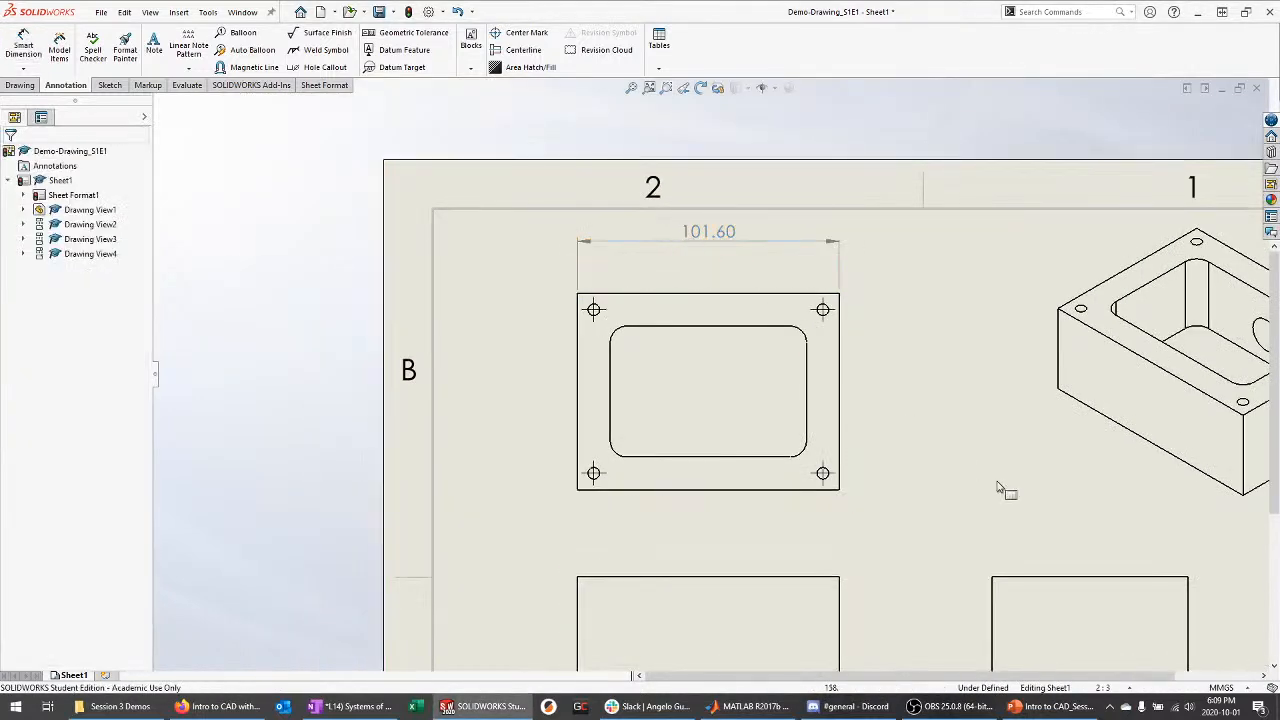
scroll(1030, 520, "up", 1)
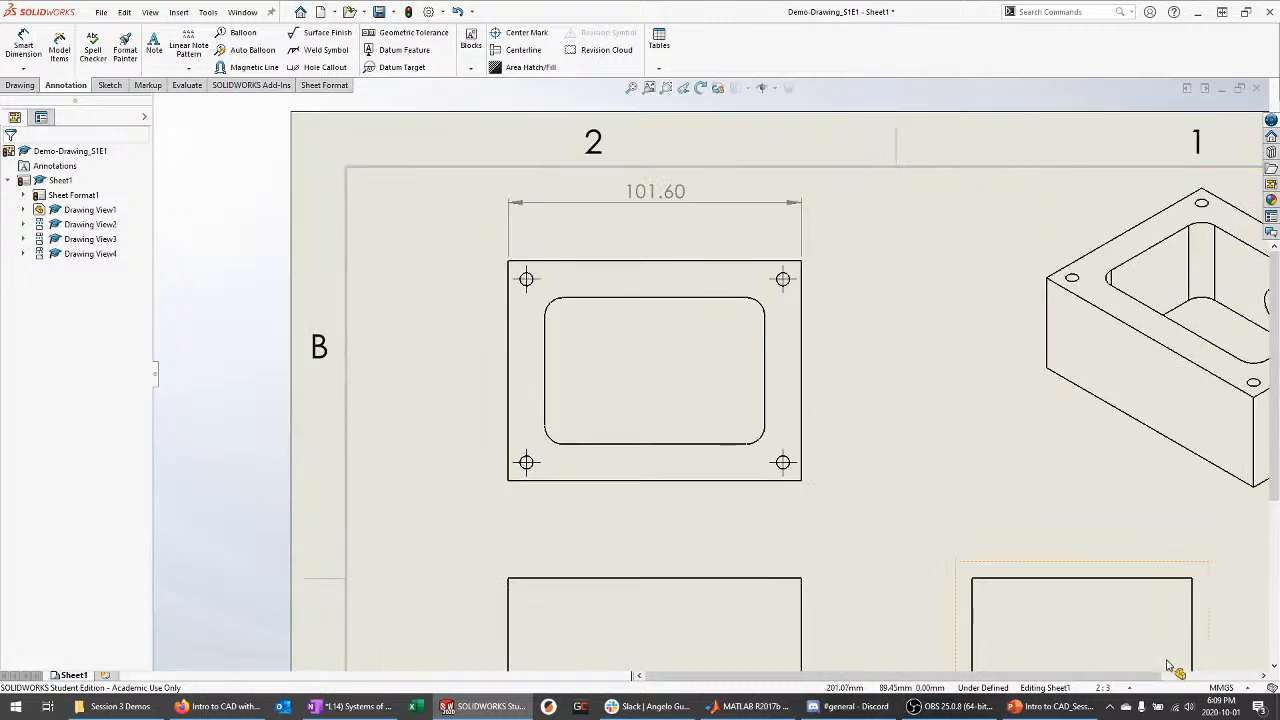
Change the document units from MMGS to IPS with length decimals of .1234
left_click(1234, 689)
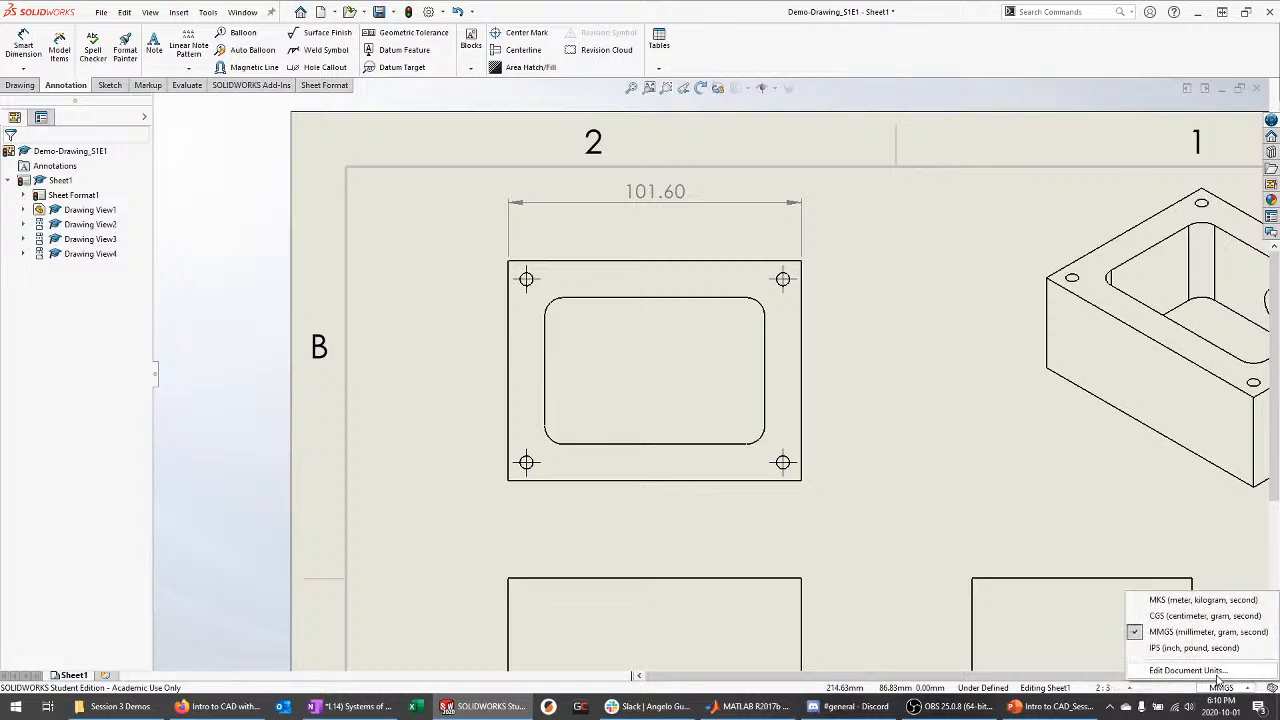
left_click(1190, 670)
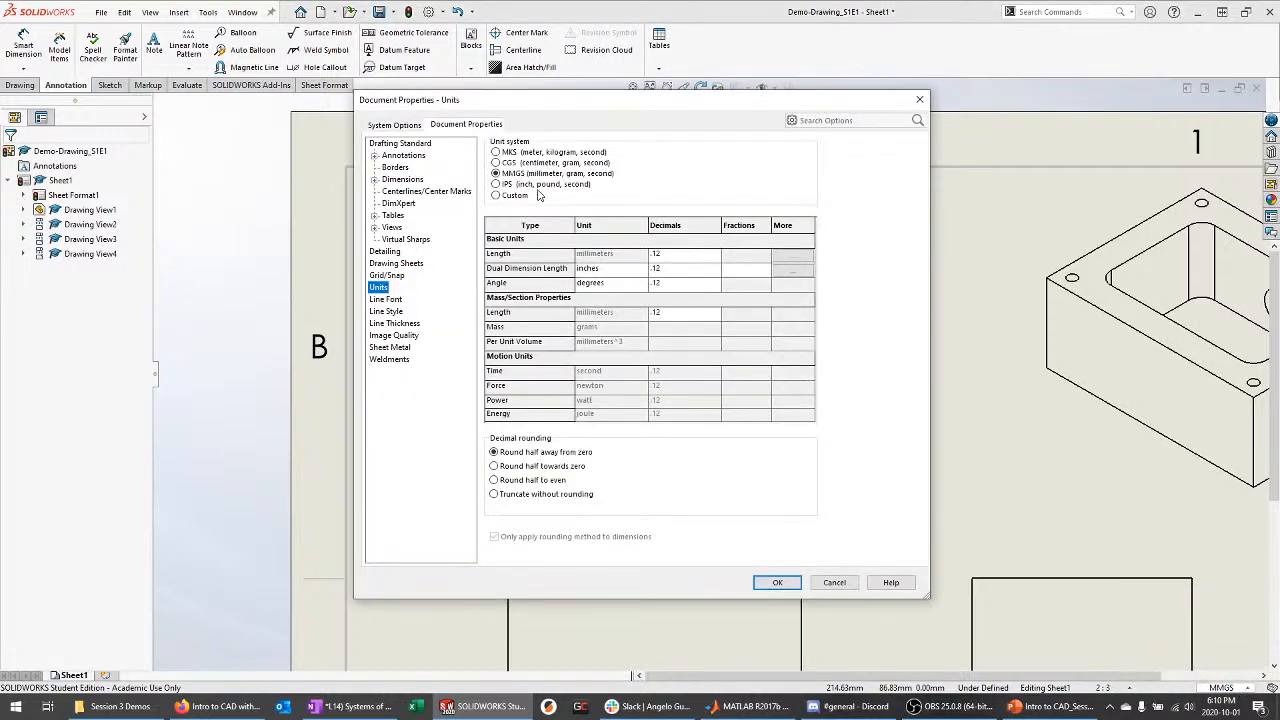
left_click(524, 187)
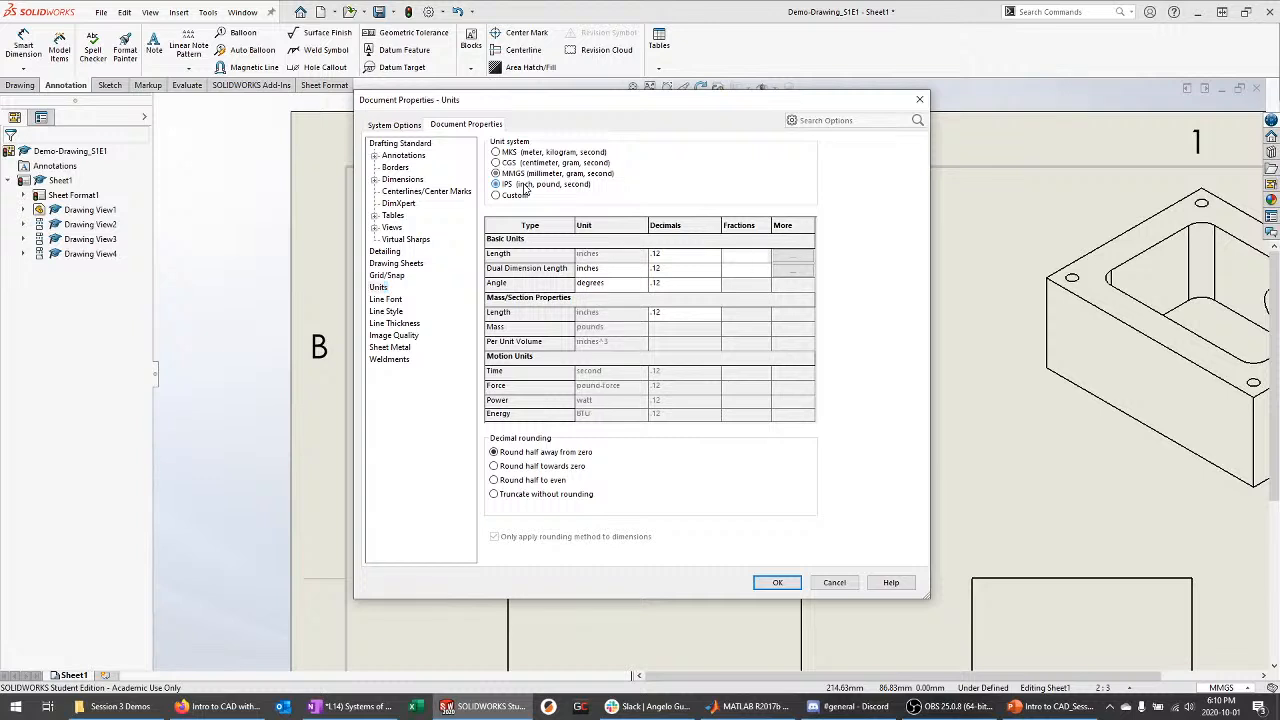
left_click(670, 256)
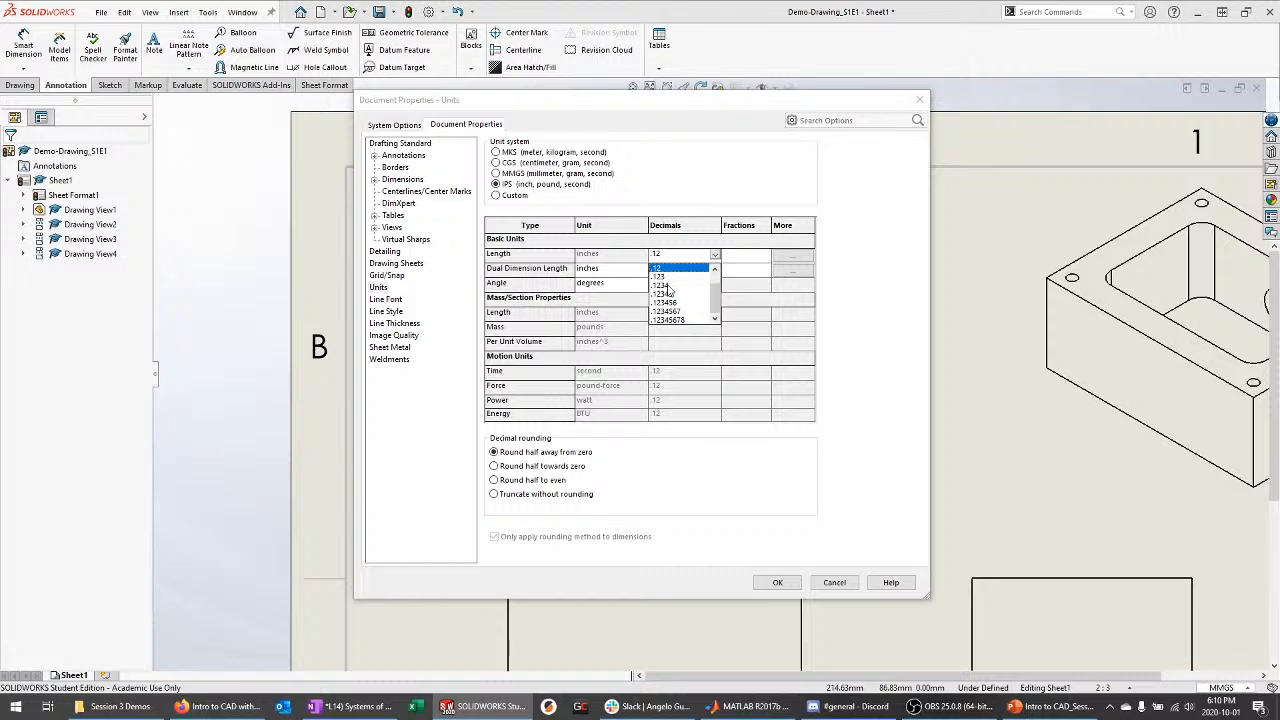
left_click(659, 286)
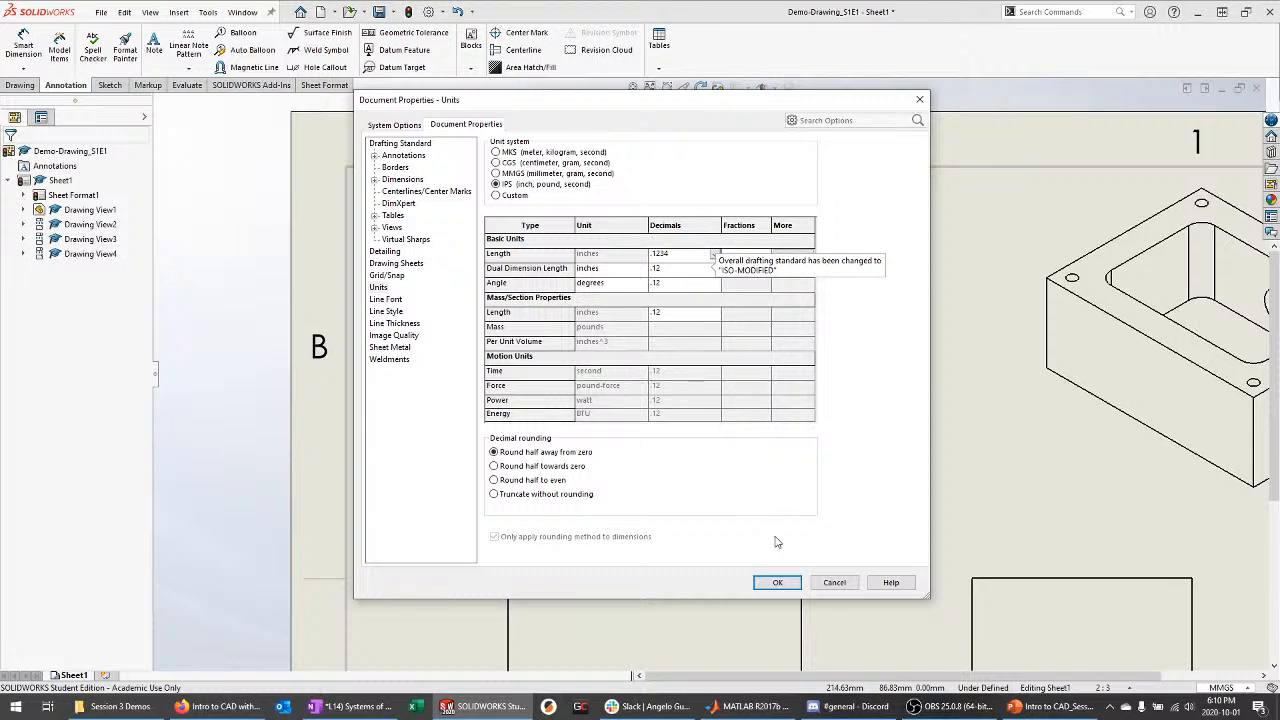
Apply the new units and add a 3.0000 height dimension on the top view's left edge
left_click(785, 583)
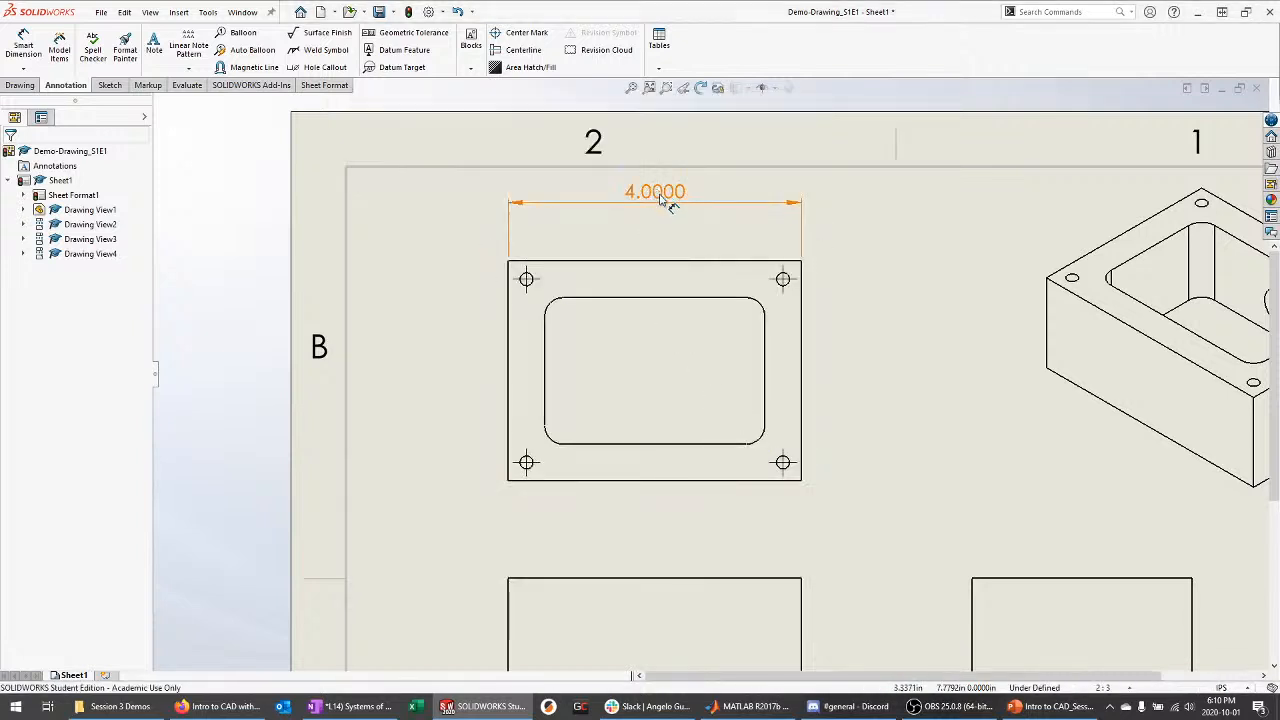
left_click(658, 206)
key("Escape")
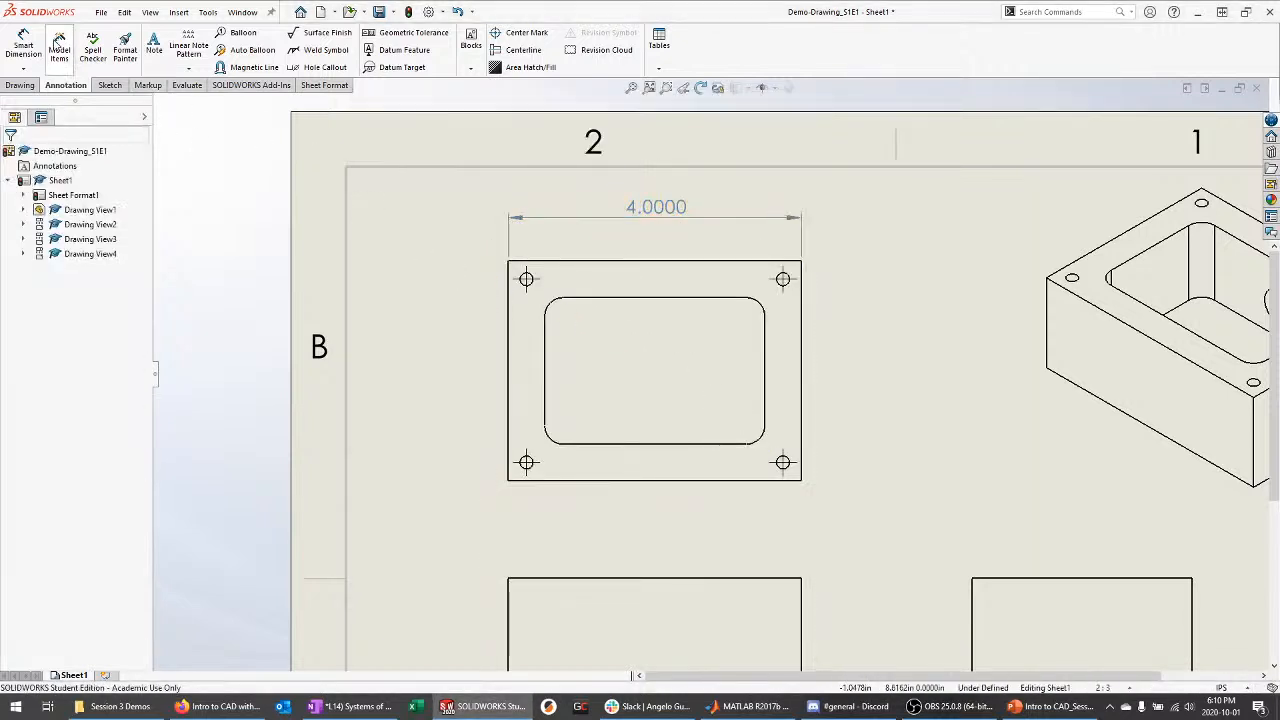
left_click(23, 45)
left_click(514, 321)
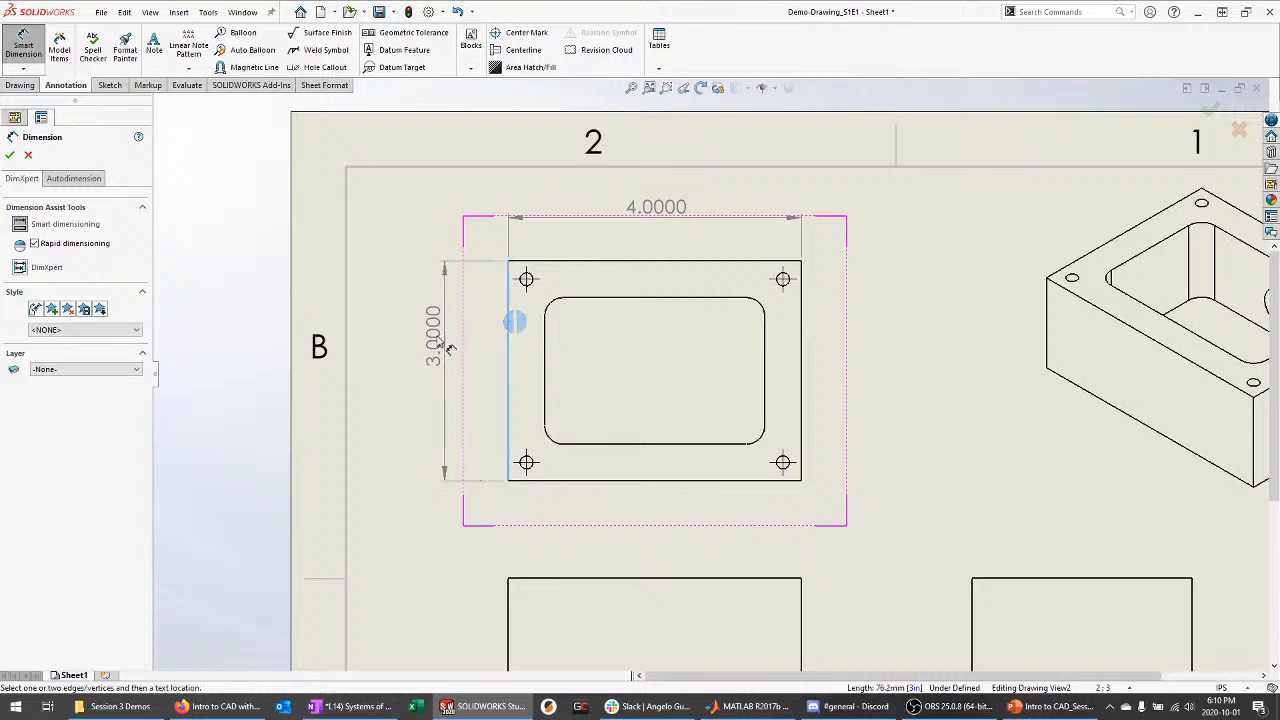
left_click(424, 355)
Add a 0.2500 dimension from the left edge to the upper-left hole, placed above it
left_click(512, 300)
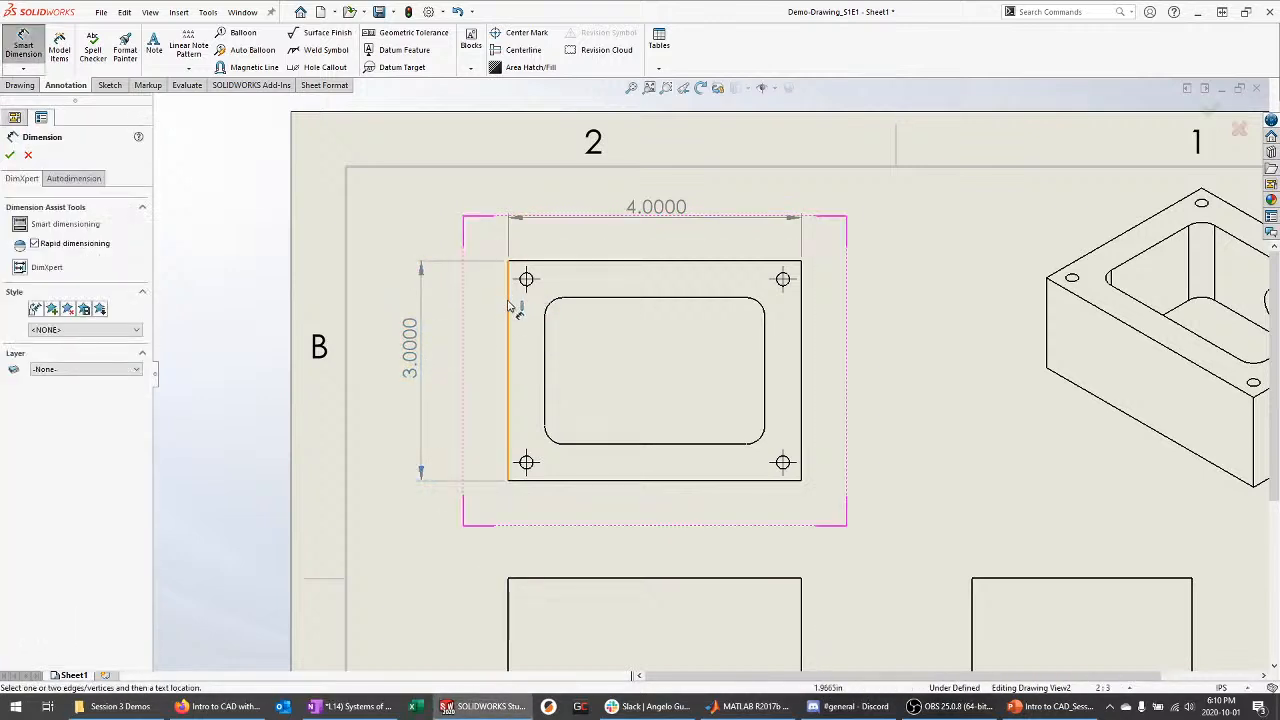
left_click(524, 281)
key("Escape")
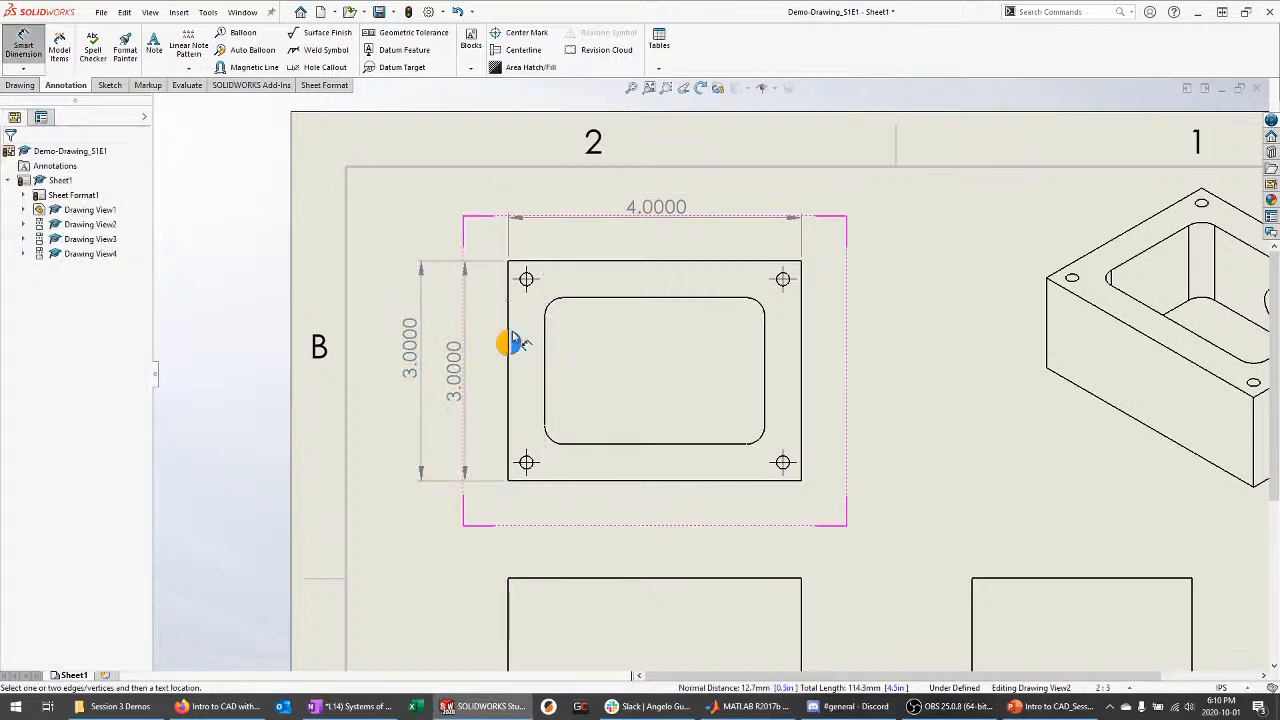
scroll(548, 291, "down", 5)
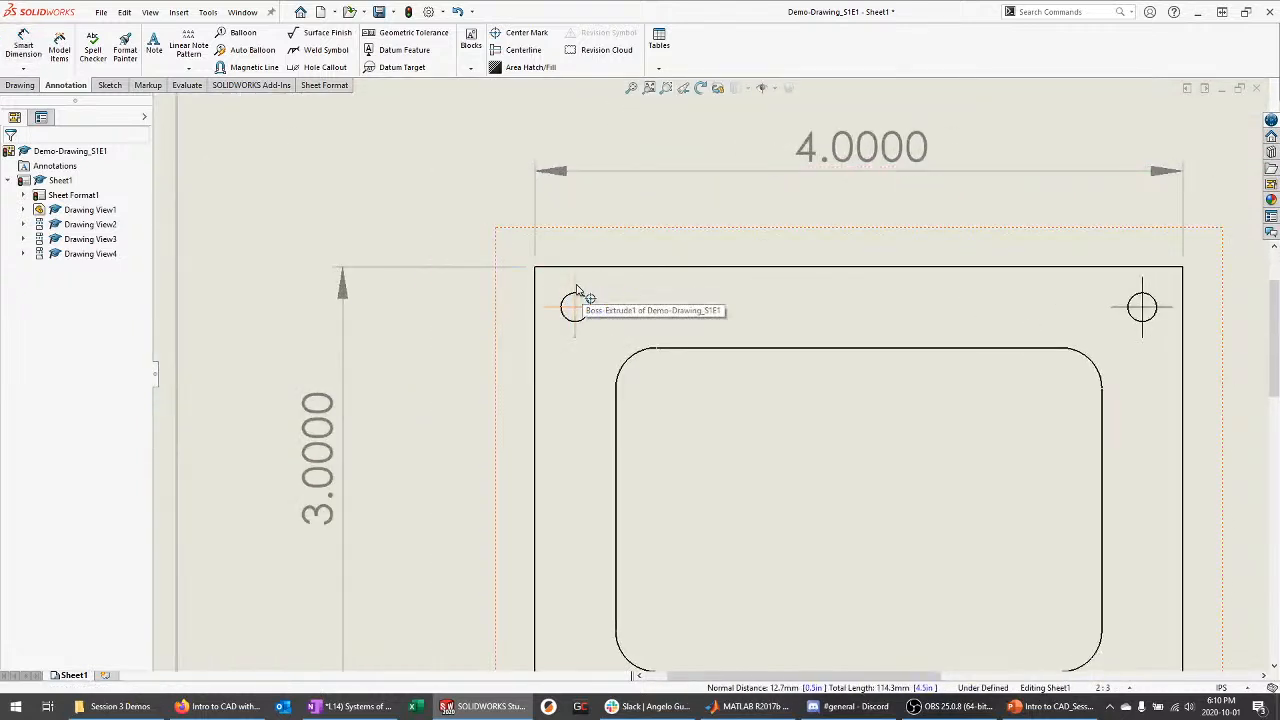
left_click(577, 290)
key("Escape")
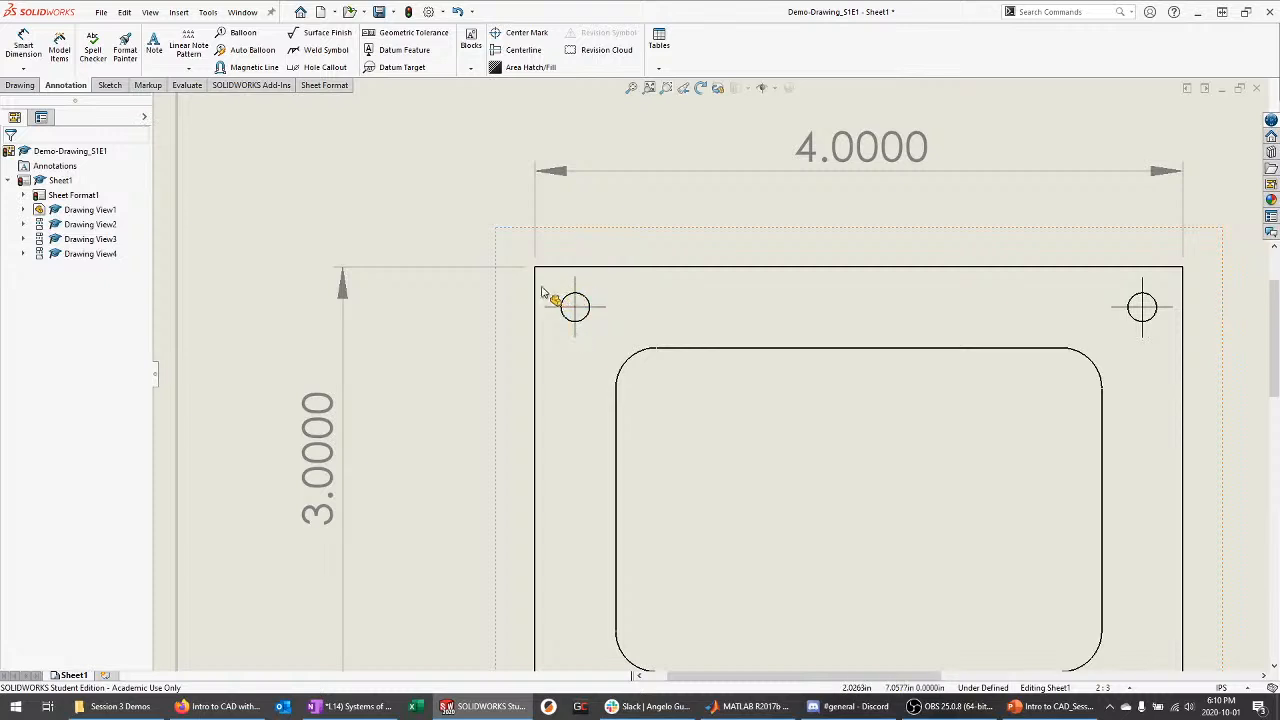
key("d")
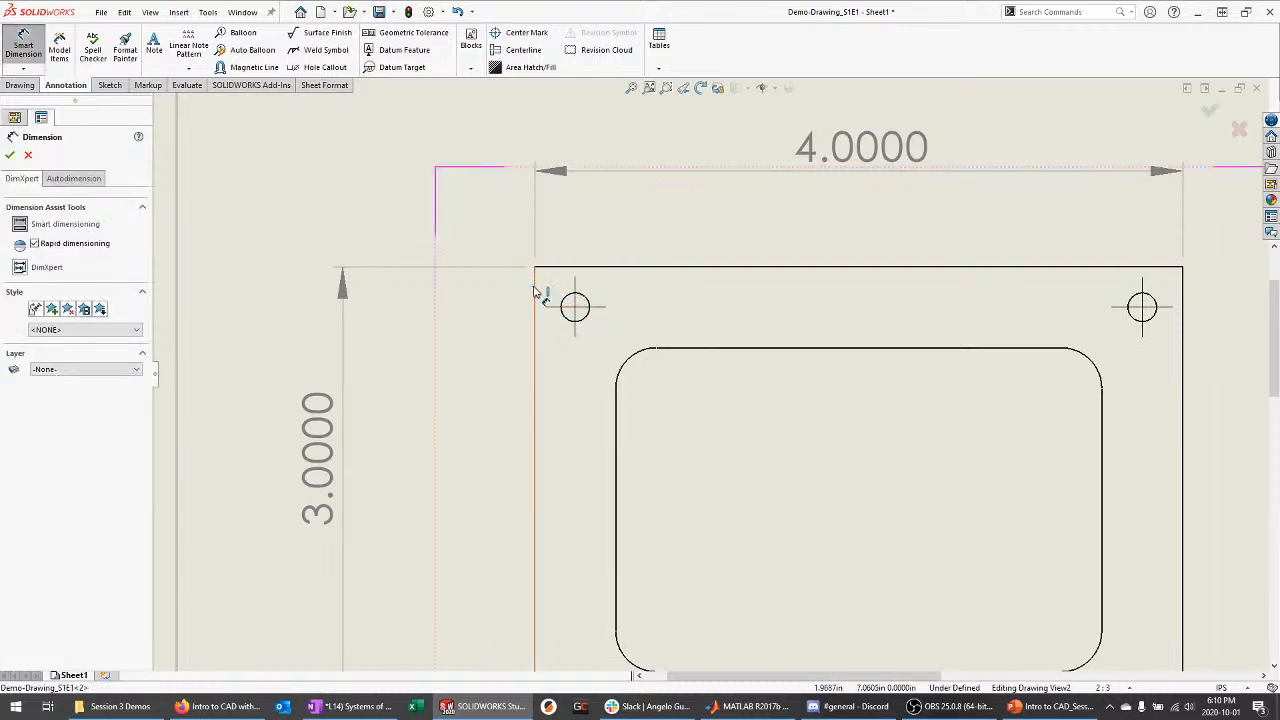
left_click(535, 288)
left_click(573, 295)
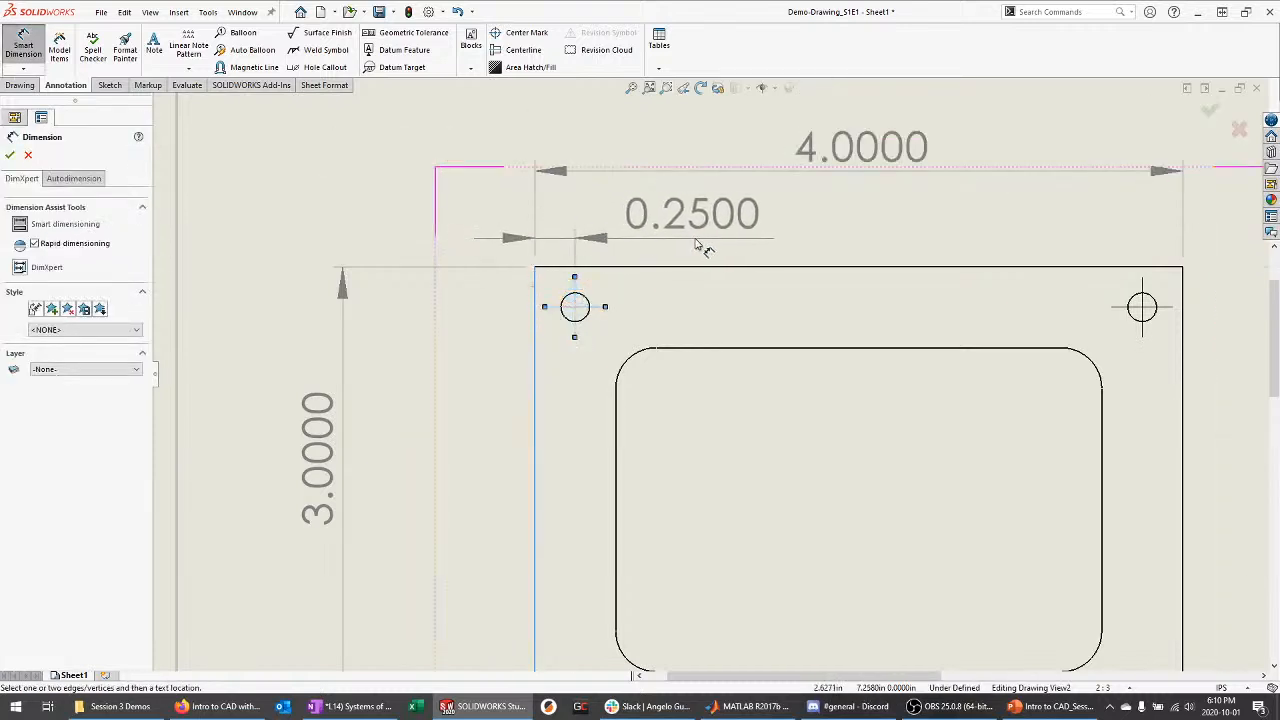
left_click(705, 246)
key("Escape")
key("Escape")
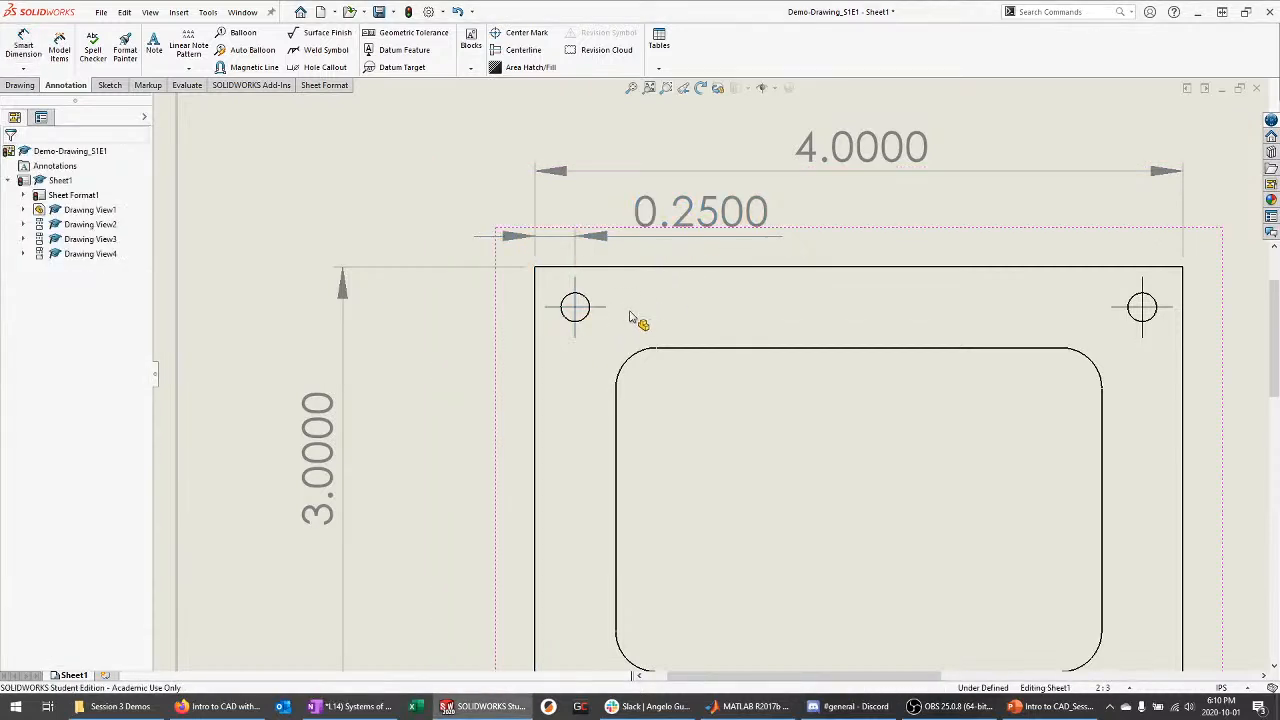
left_click(1147, 316)
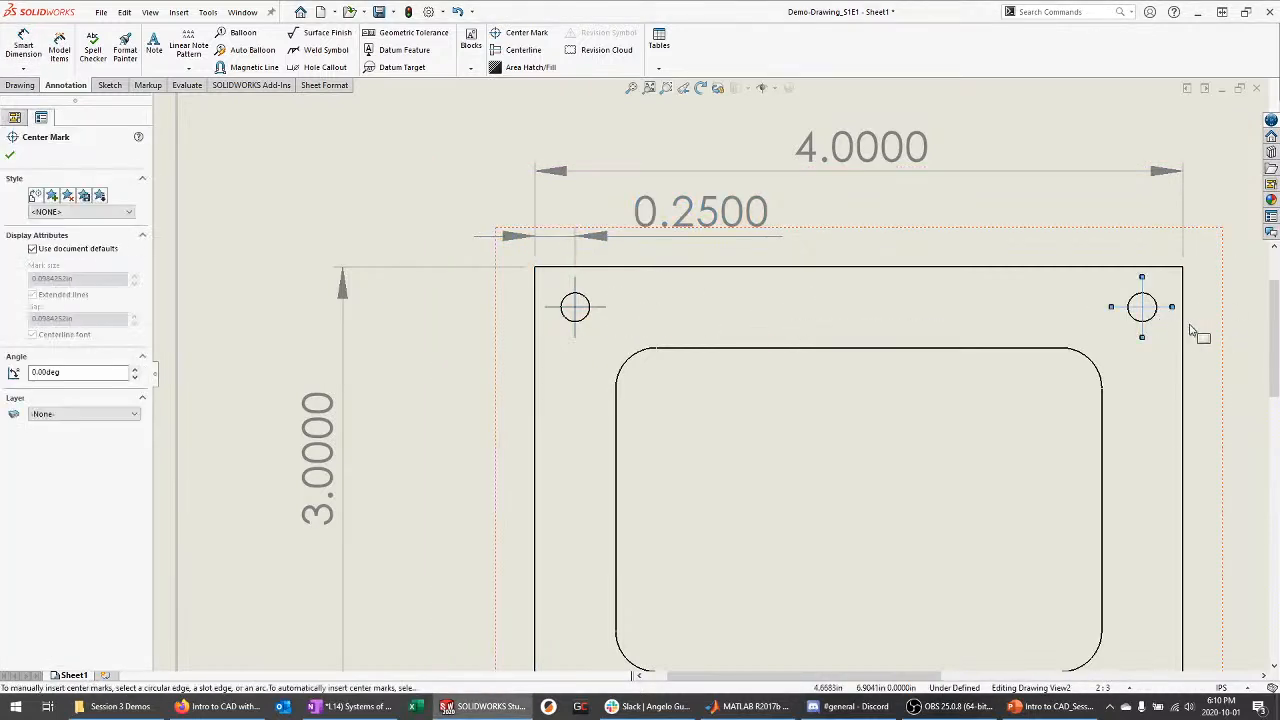
key("Delete")
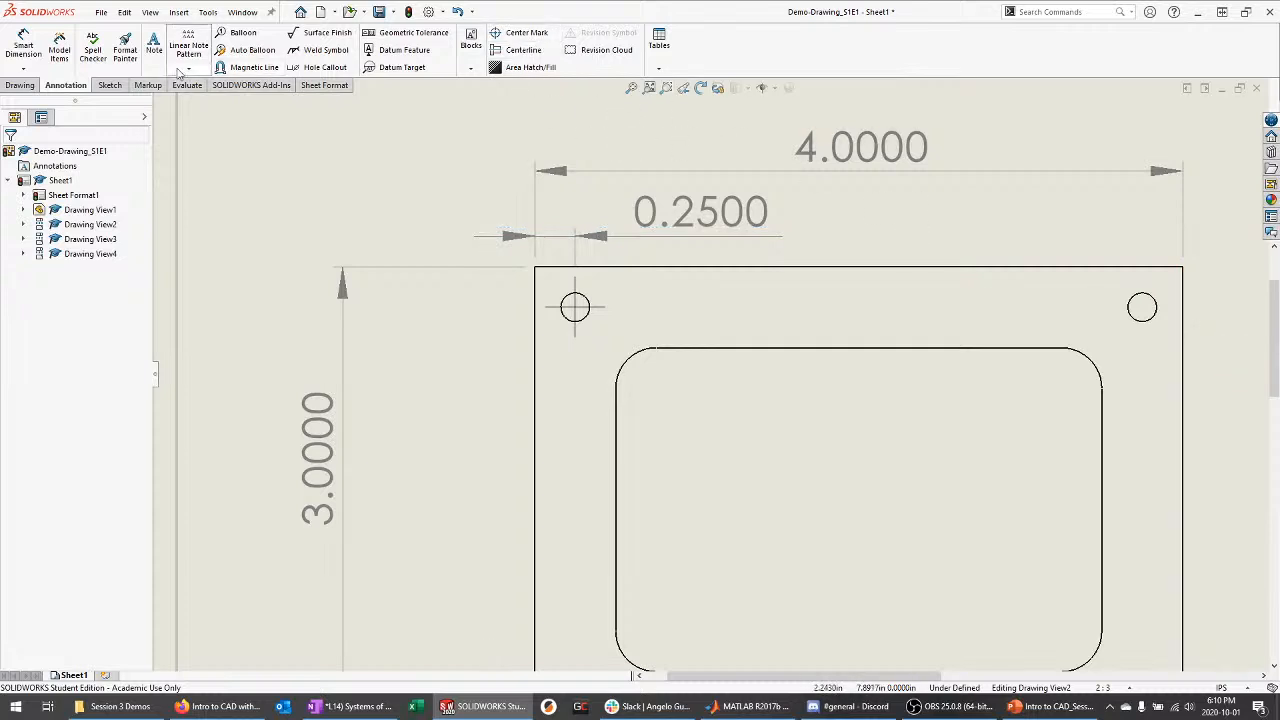
left_click(526, 33)
left_click(1142, 307)
scroll(757, 193, "up", 5)
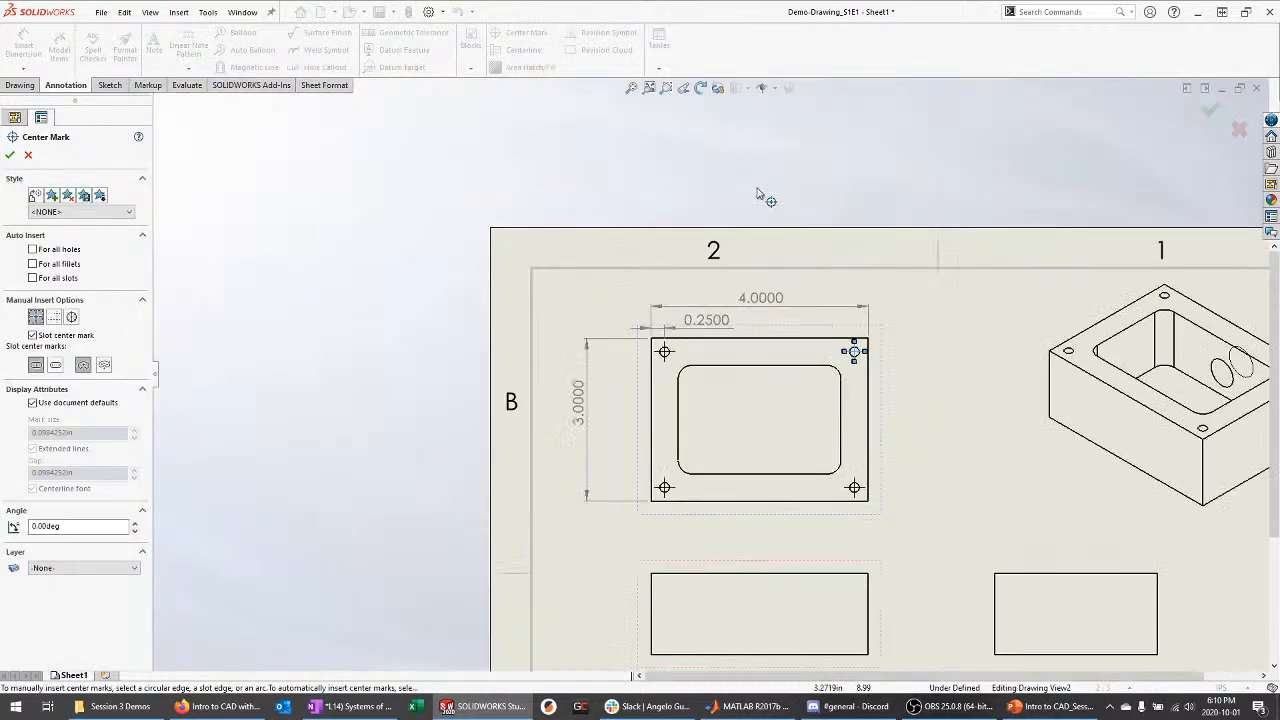
scroll(757, 193, "up", 1)
key("Escape")
scroll(951, 583, "down", 2)
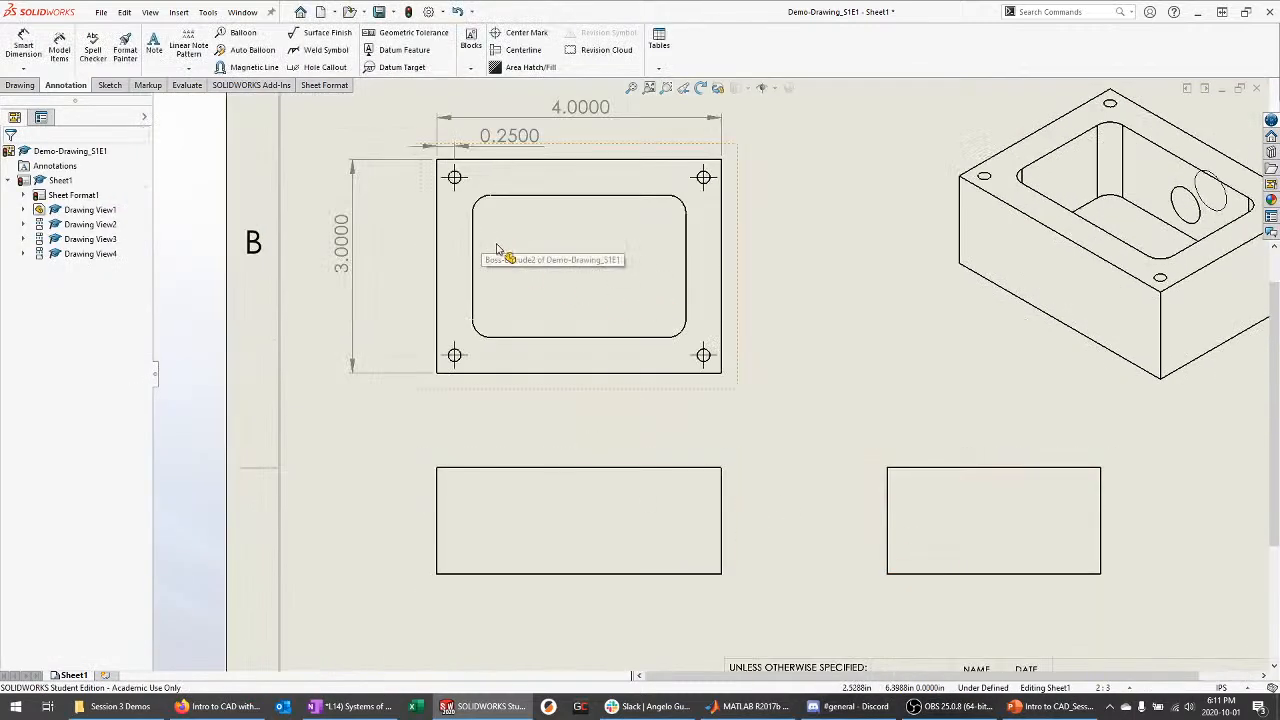
left_click(1070, 458)
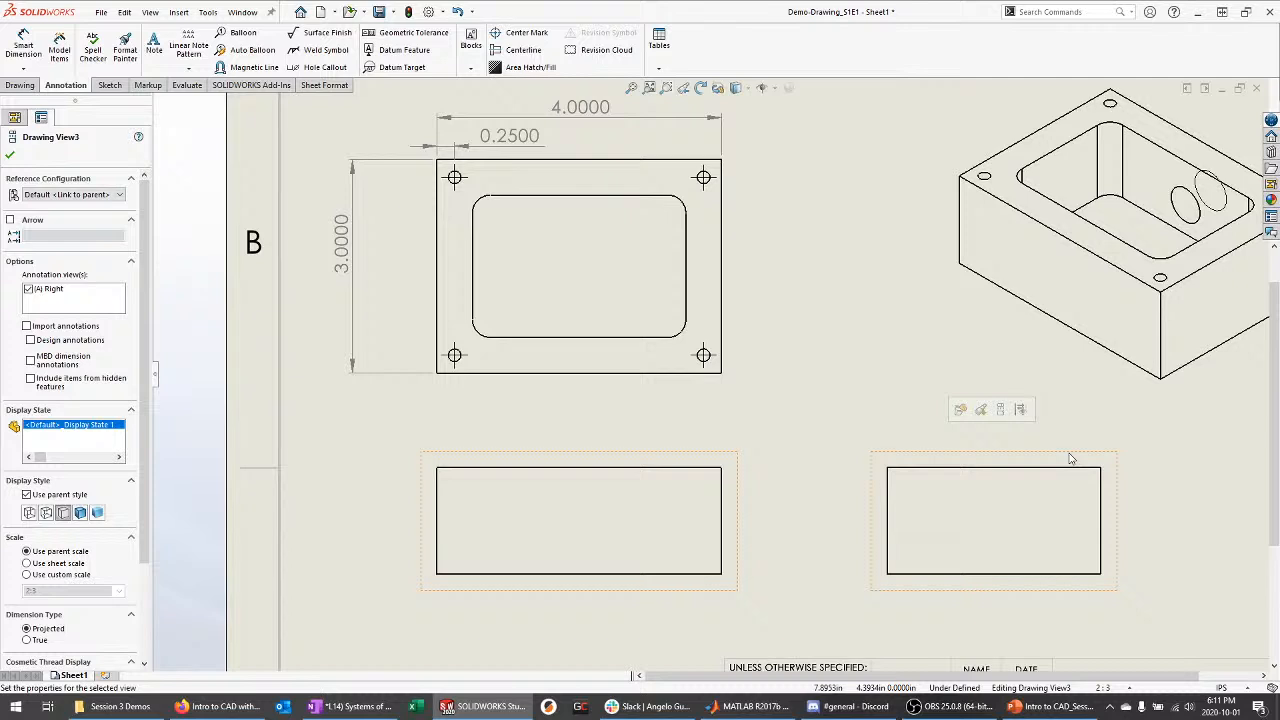
key("Delete")
left_click(741, 305)
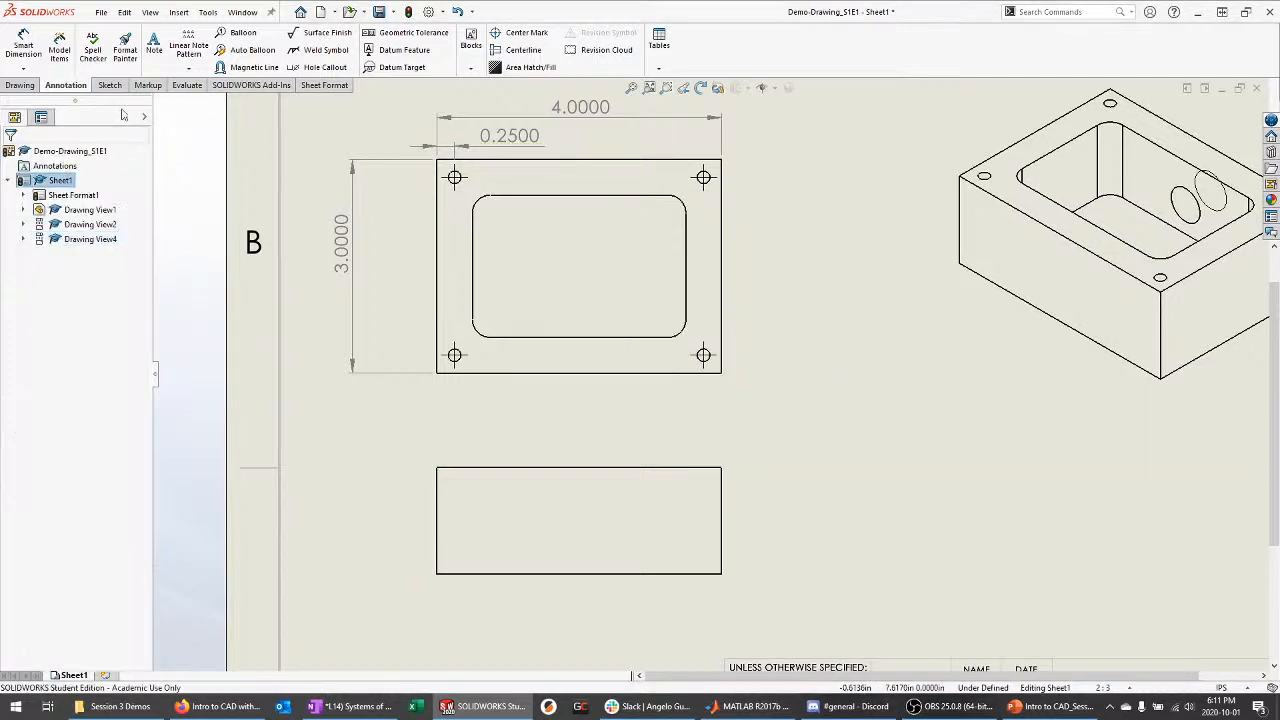
Cut a vertical section line through the lower view and place Section A-A to its right
left_click(20, 87)
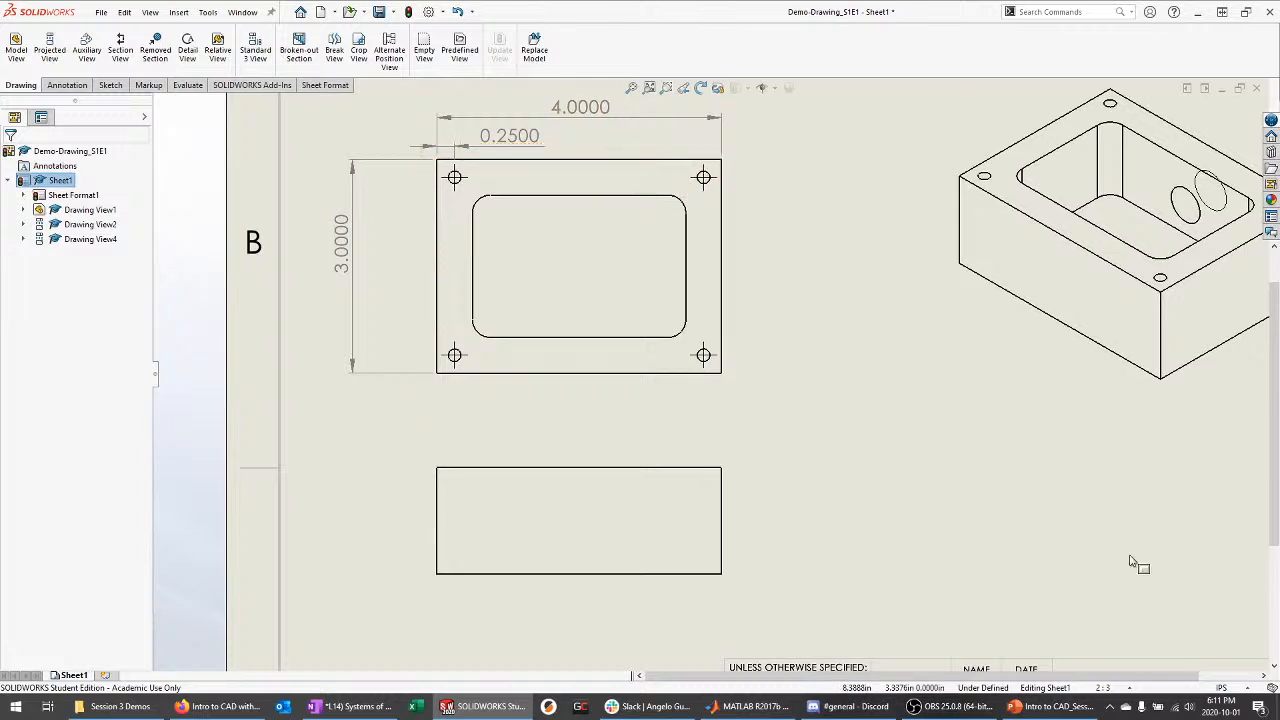
left_click(120, 58)
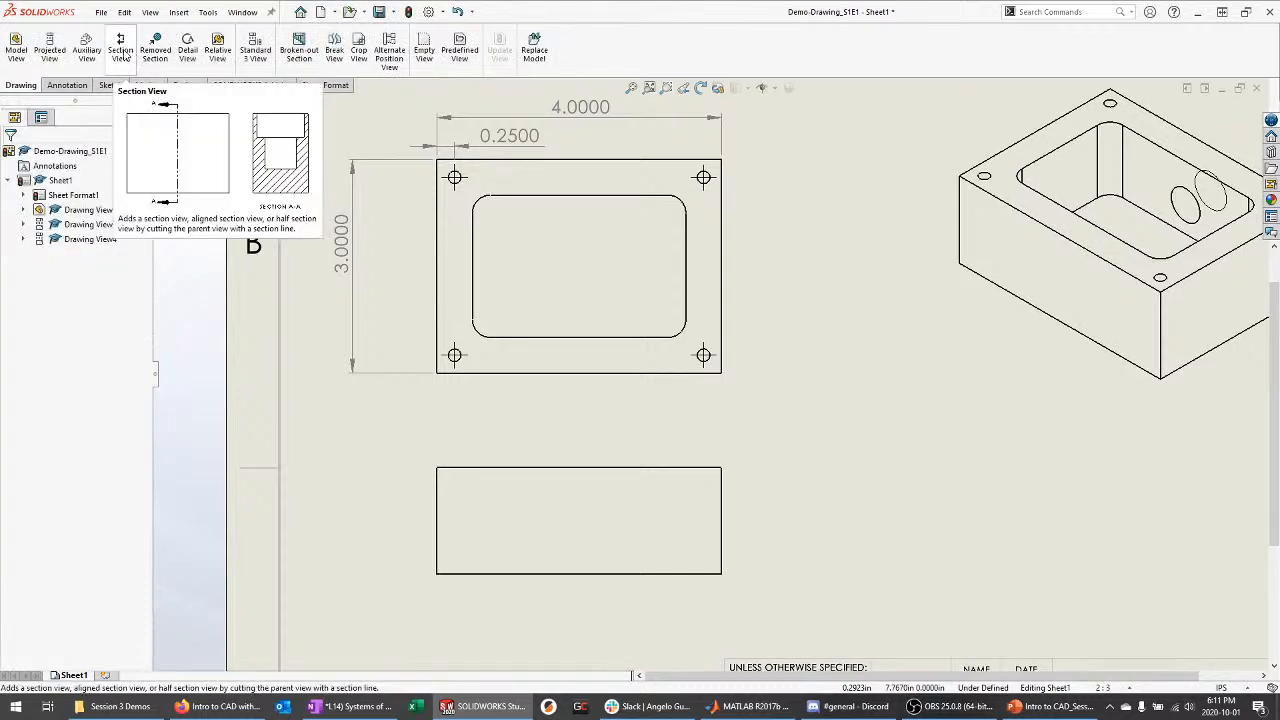
left_click(120, 56)
left_click(70, 348)
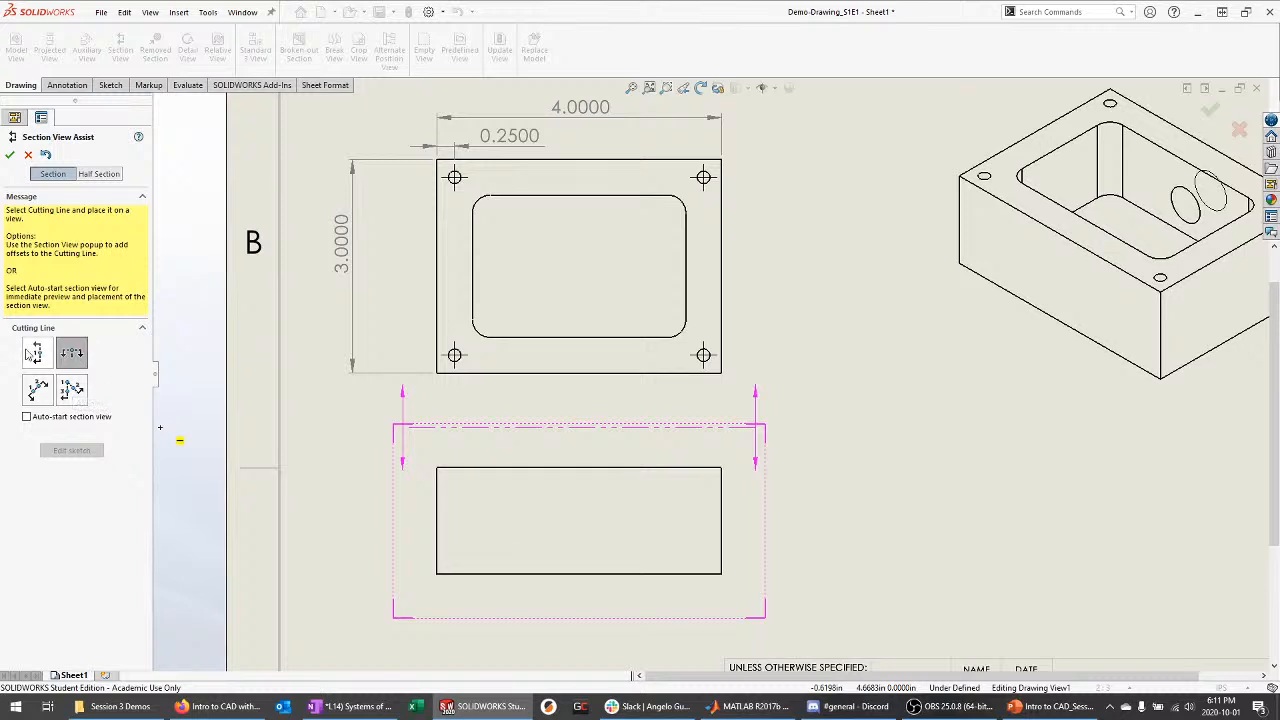
left_click(31, 358)
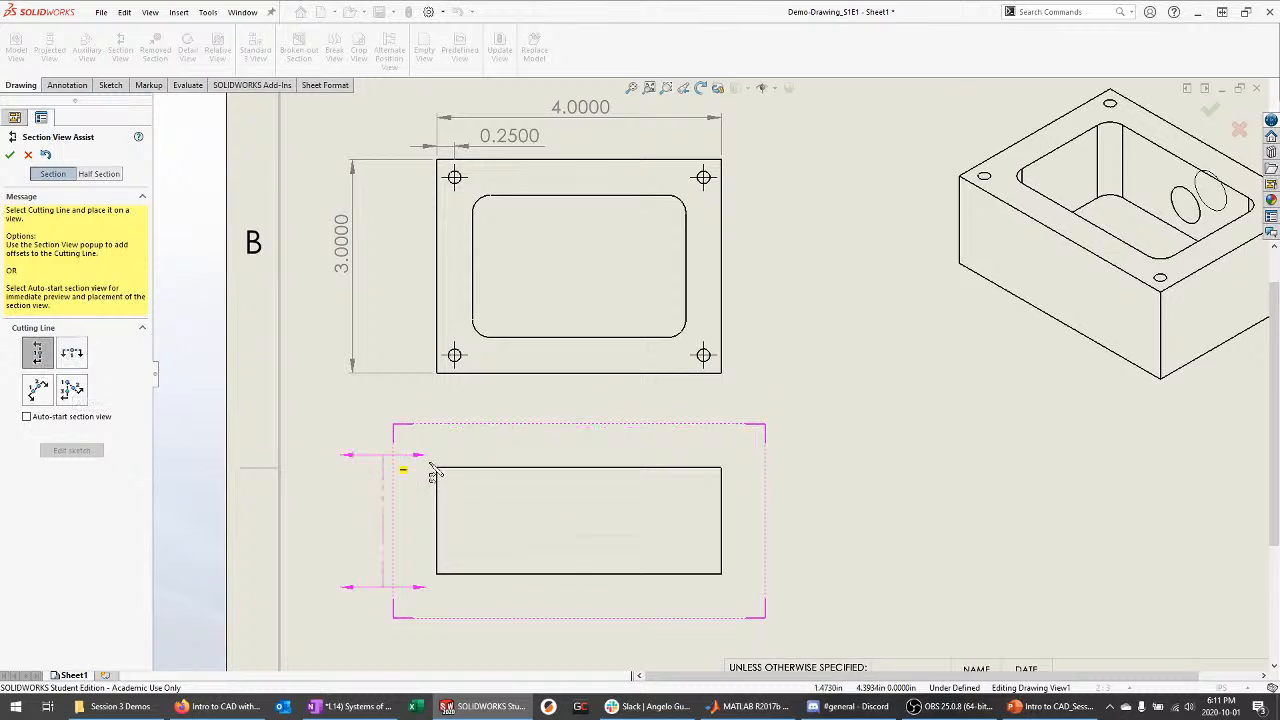
left_click(578, 468)
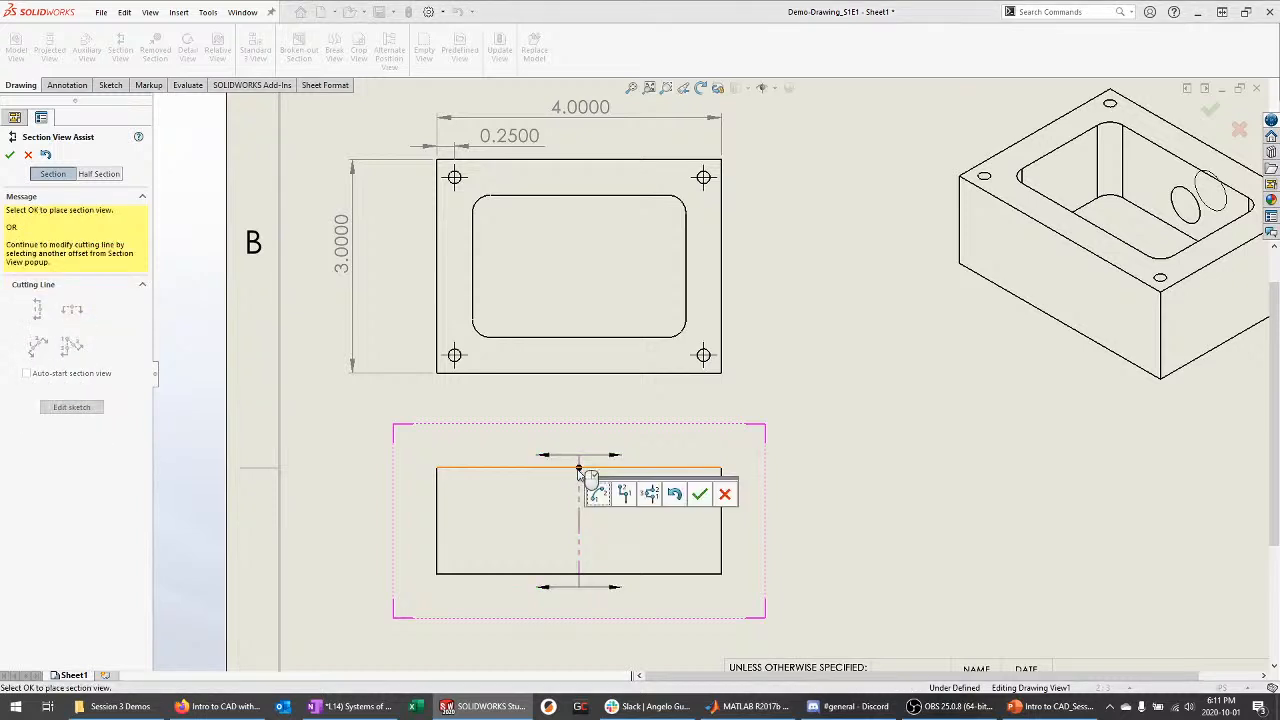
left_click(699, 492)
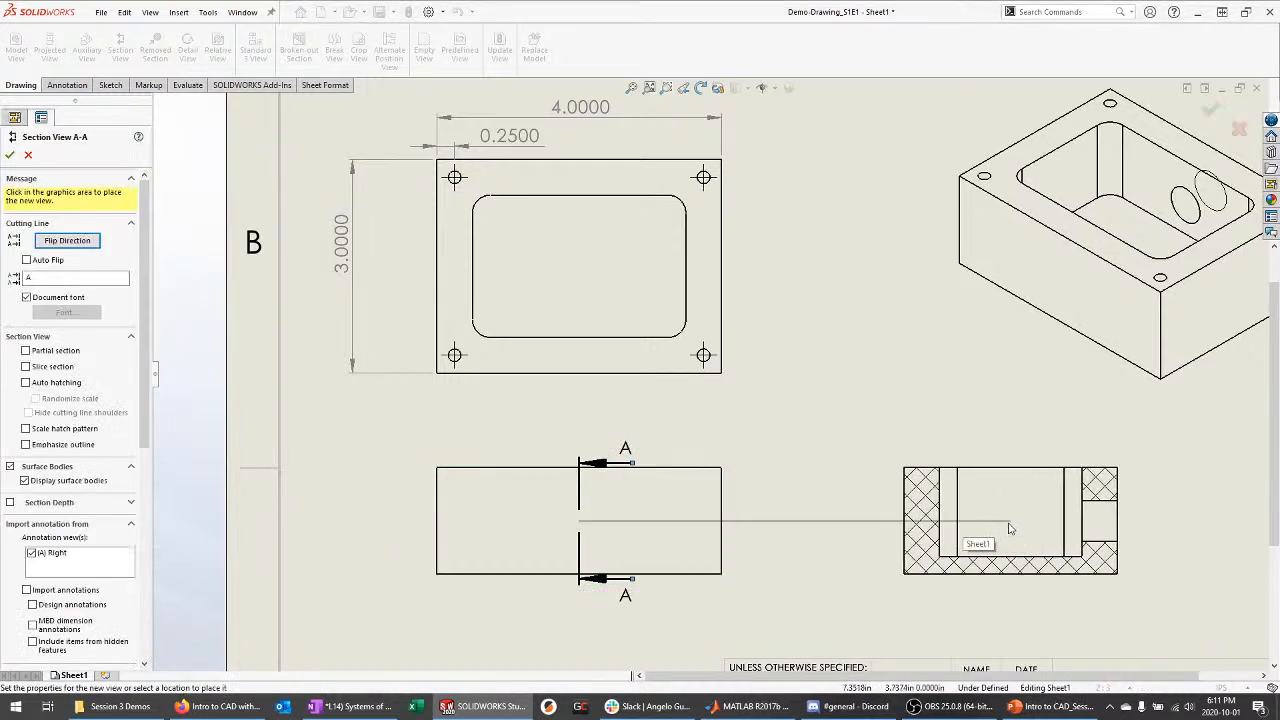
left_click(1012, 529)
Finish placing the section view and relabel its cutting line from A to B
scroll(926, 366, "down", 2)
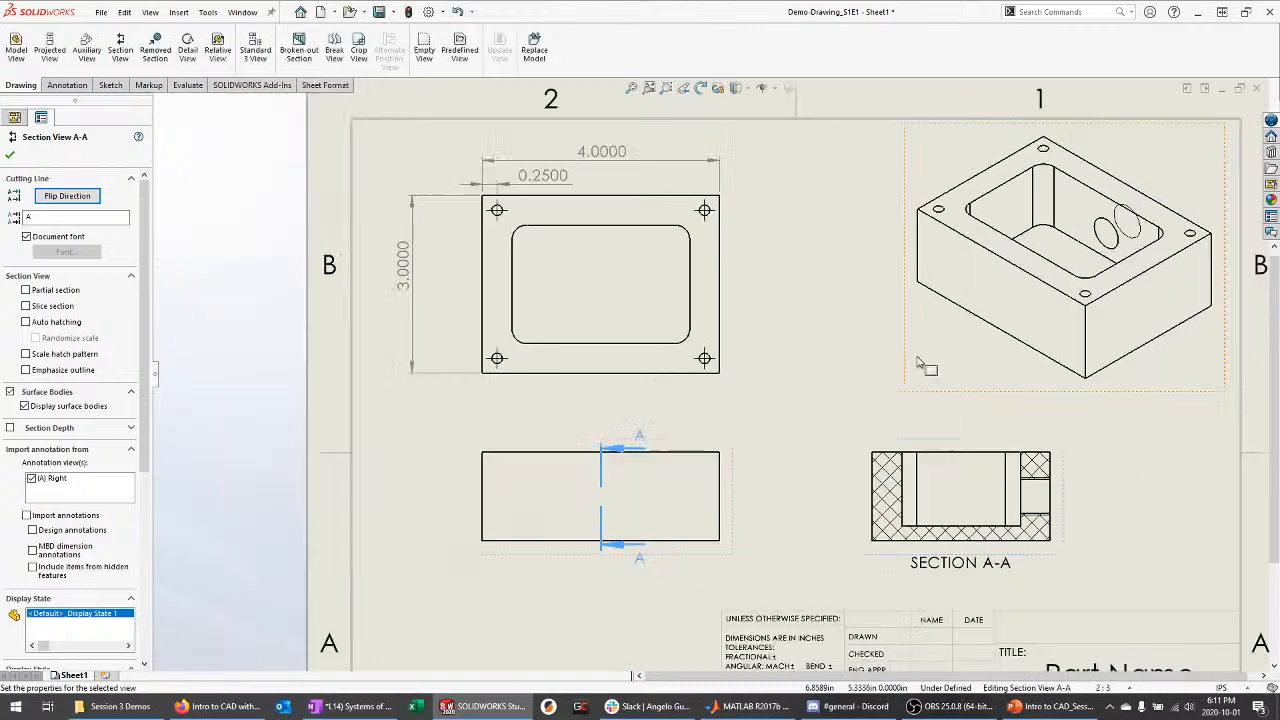
left_click(922, 400)
scroll(918, 541, "up", 1)
scroll(670, 520, "up", 1)
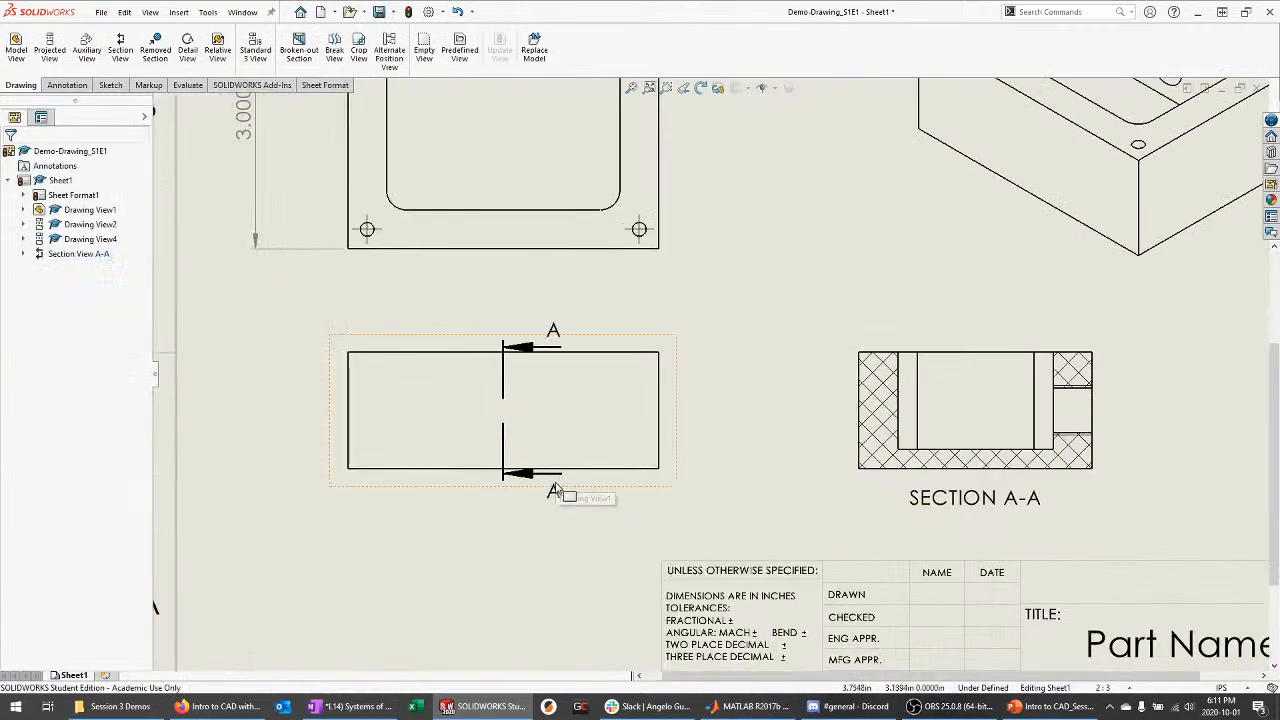
left_click(557, 331)
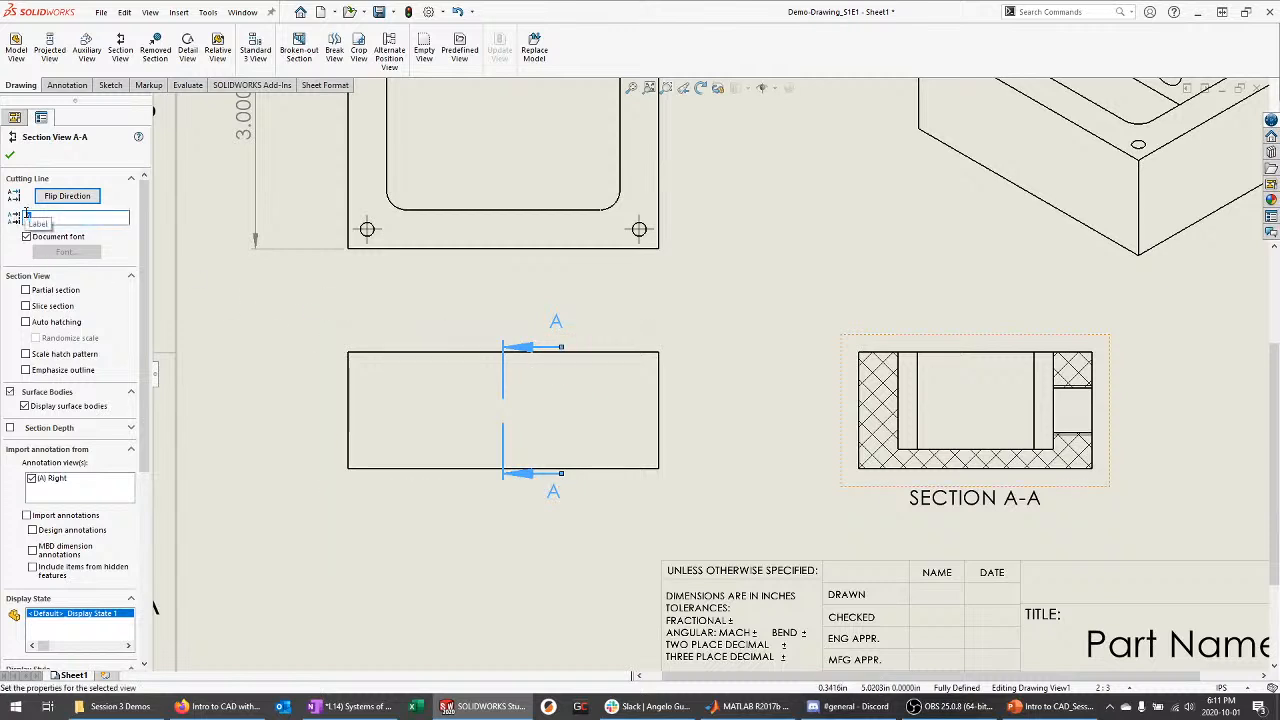
type("B")
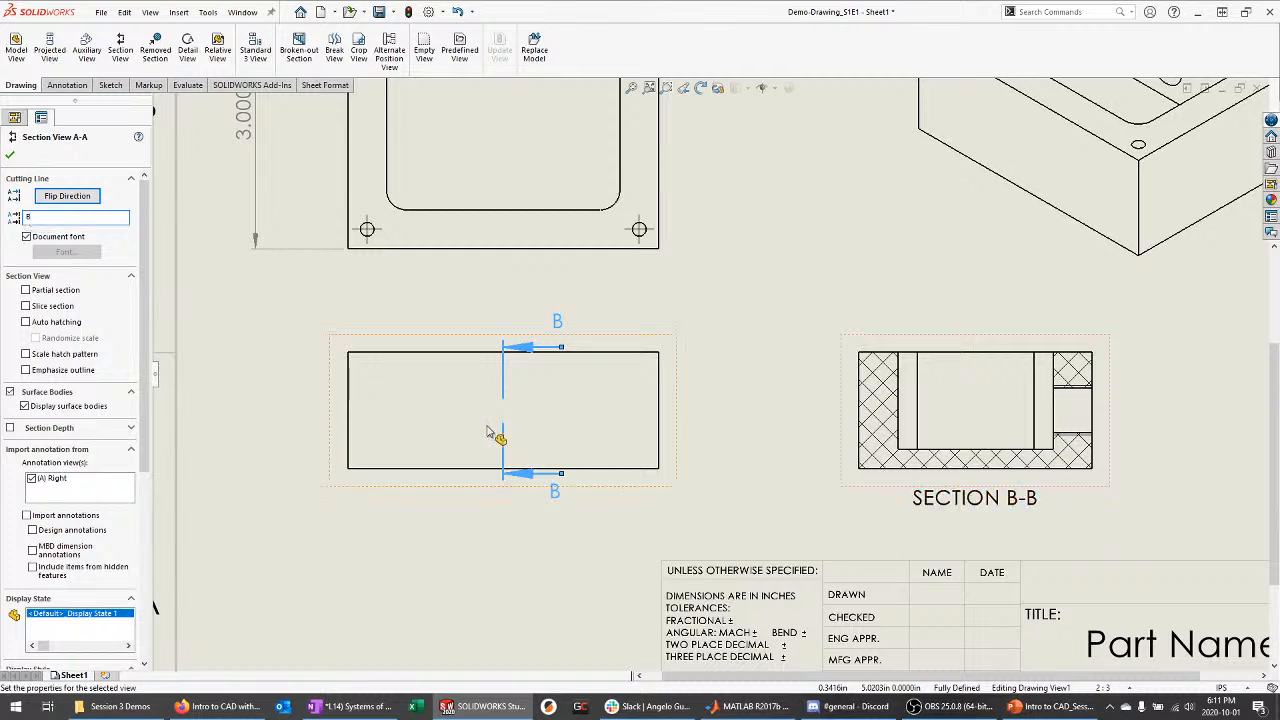
left_click(8, 157)
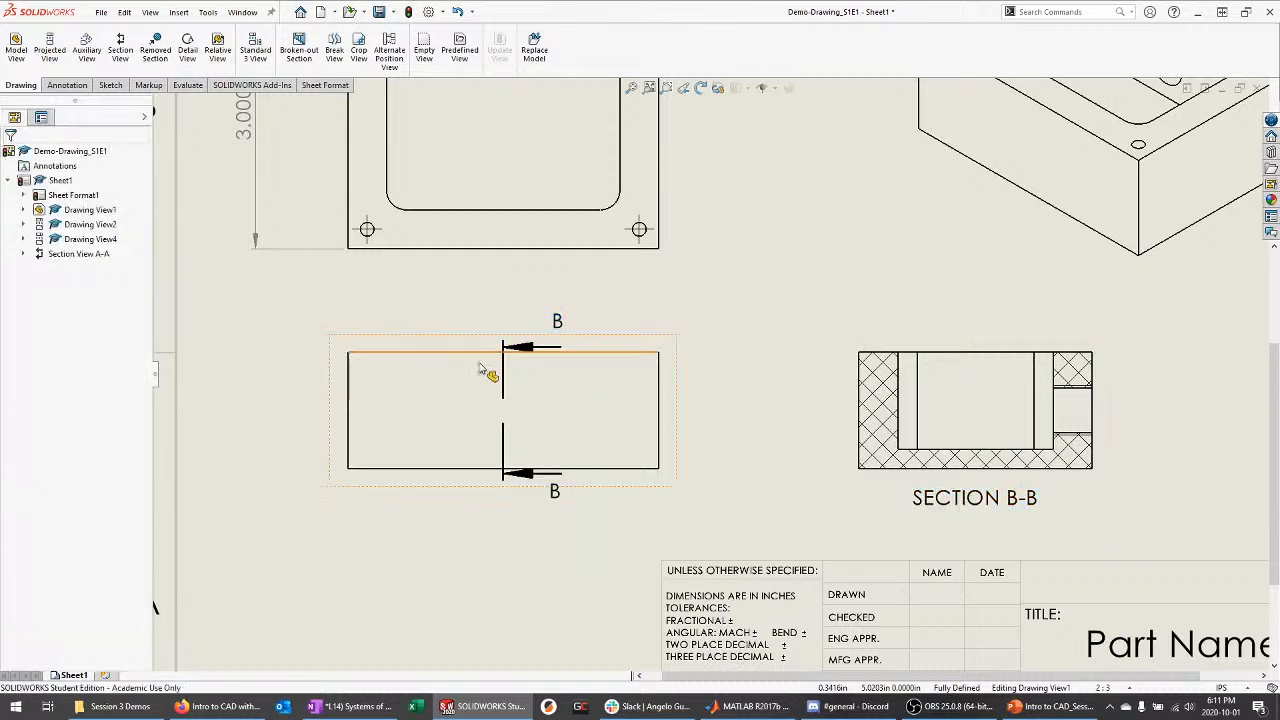
left_click(66, 85)
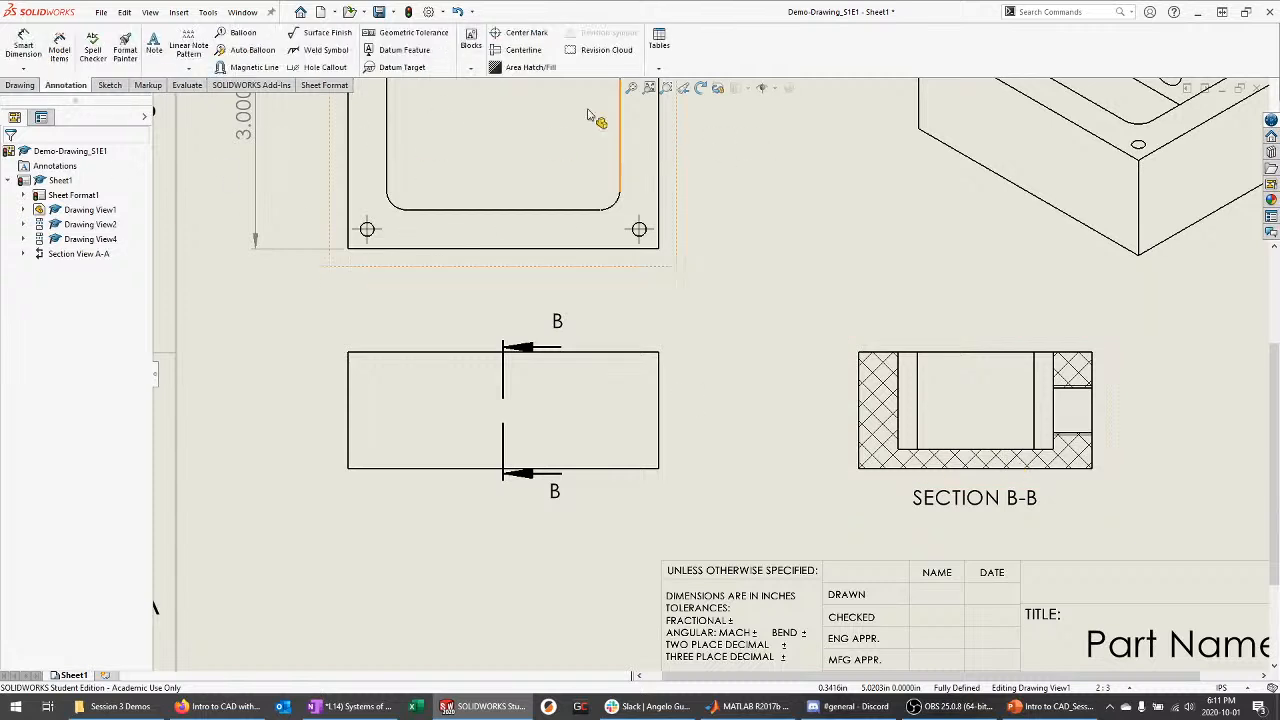
Add a centerline through the side hole in Section B-B, then zoom out over the sheet
left_click(520, 50)
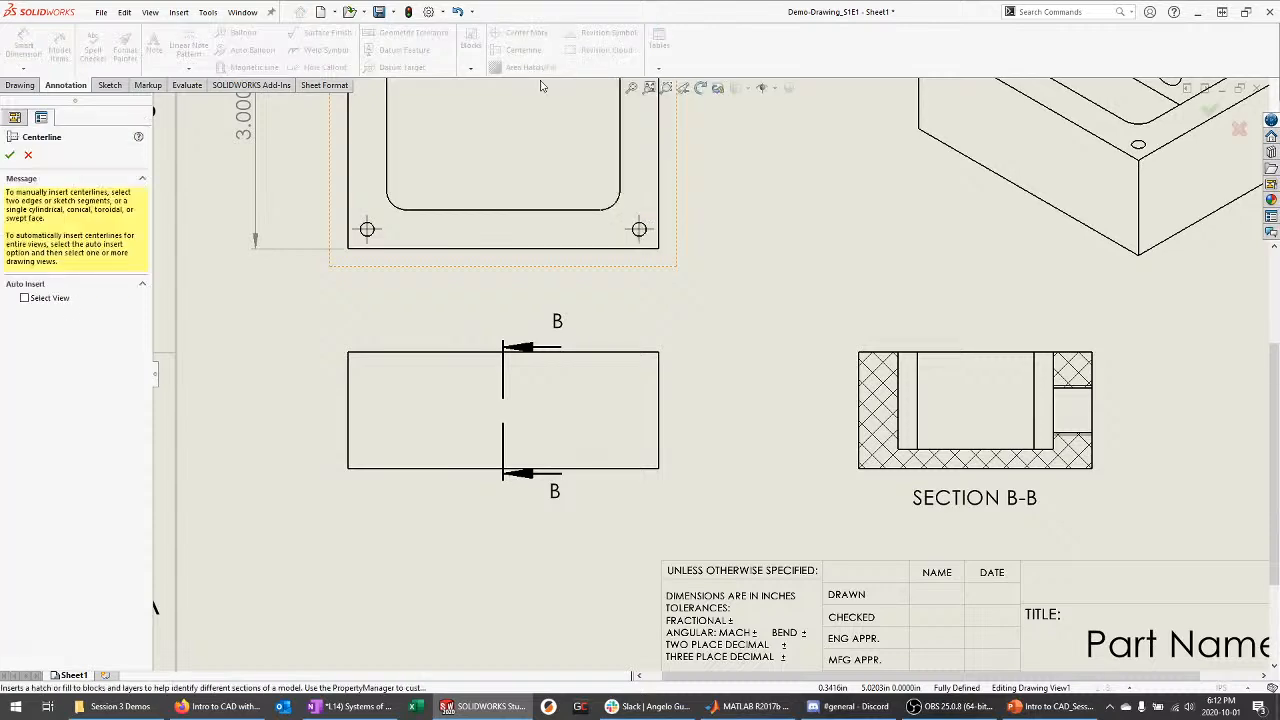
left_click(1080, 420)
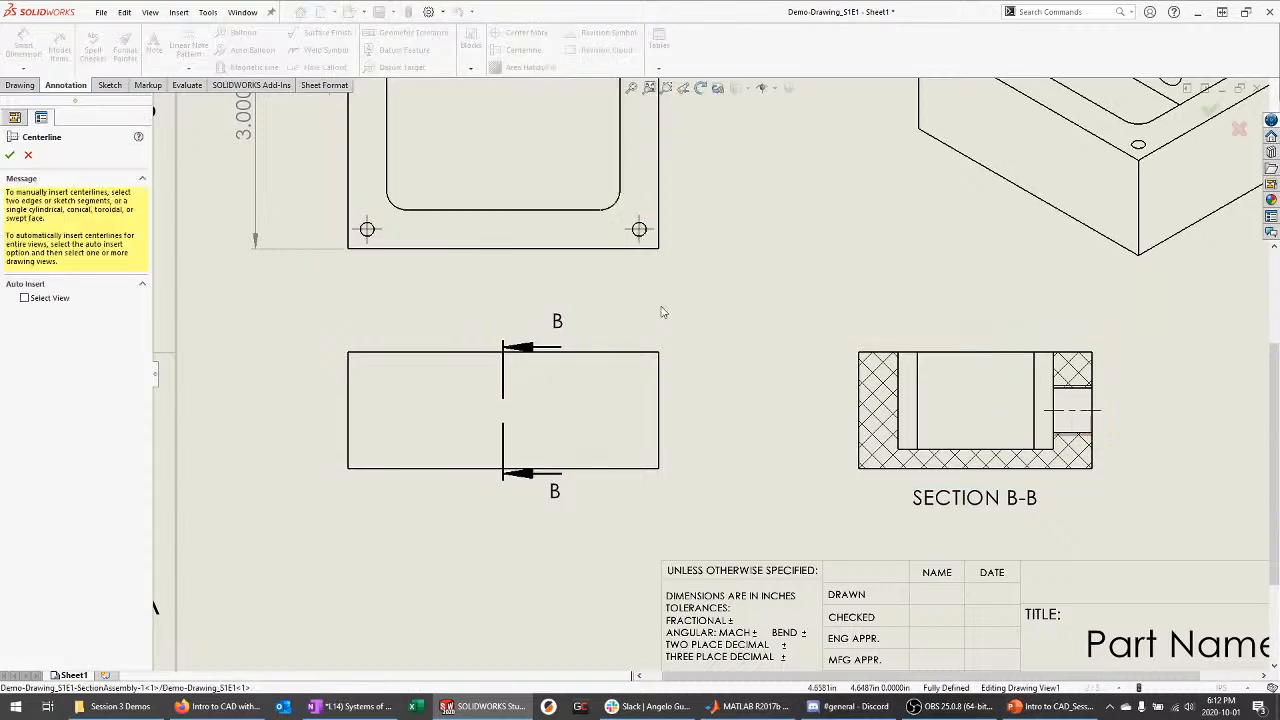
scroll(1108, 438, "down", 3)
scroll(1076, 430, "down", 2)
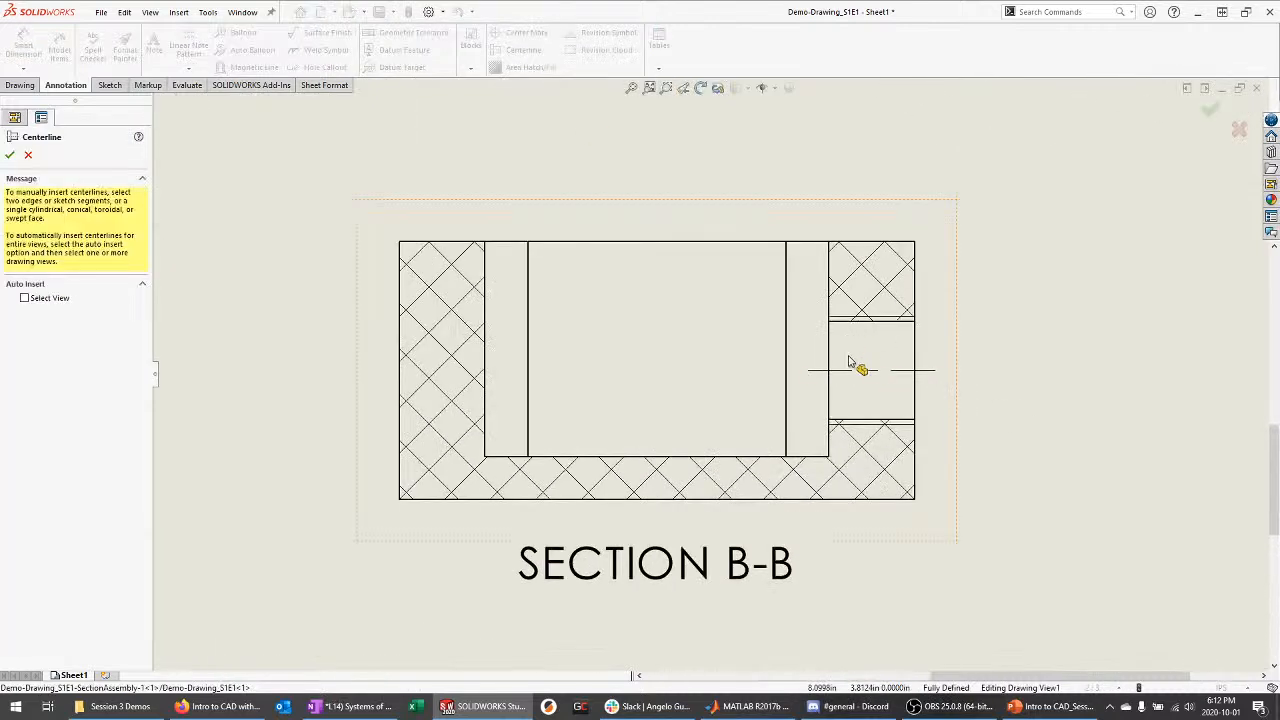
key("Escape")
scroll(850, 395, "up", 4)
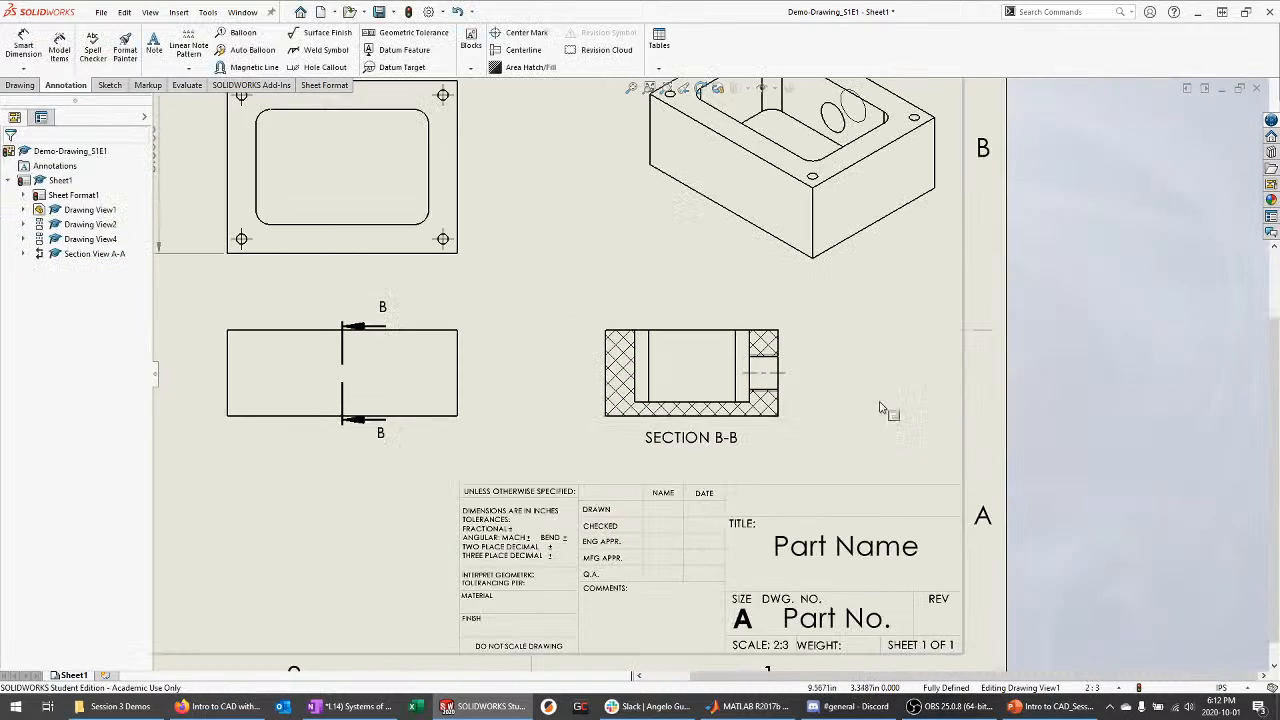
scroll(881, 407, "up", 4)
scroll(783, 281, "down", 5)
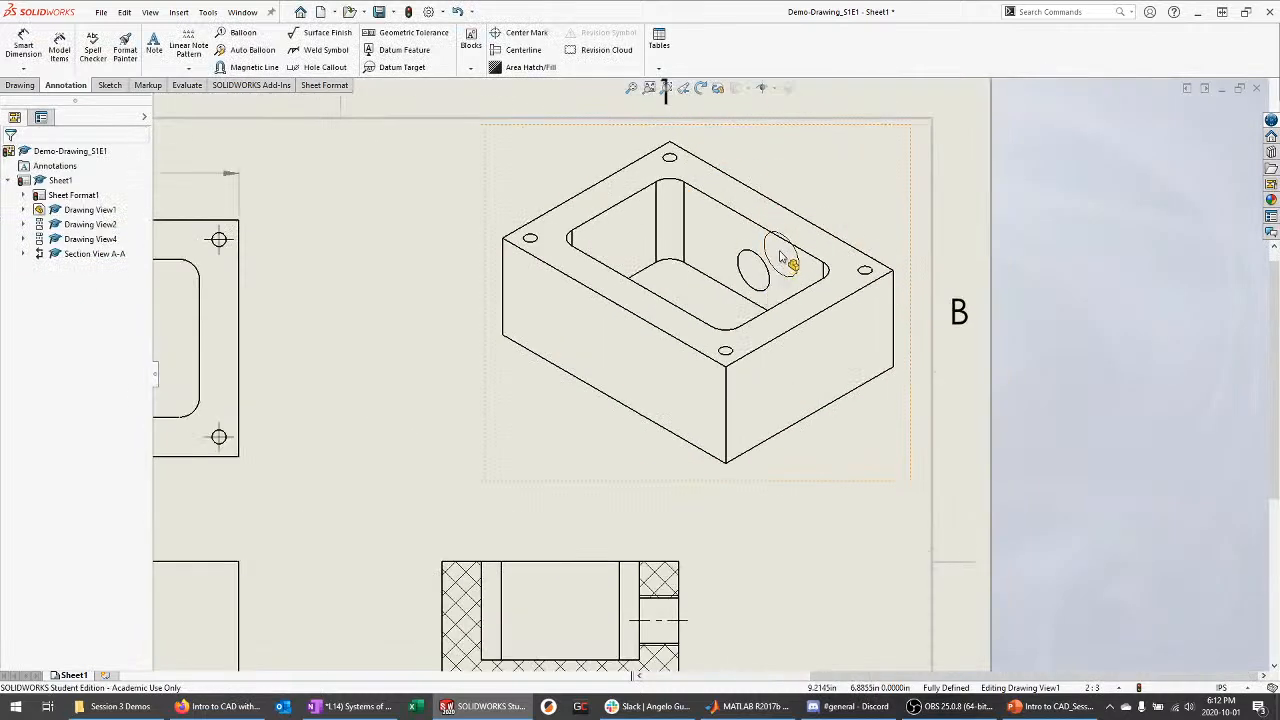
scroll(786, 185, "up", 4)
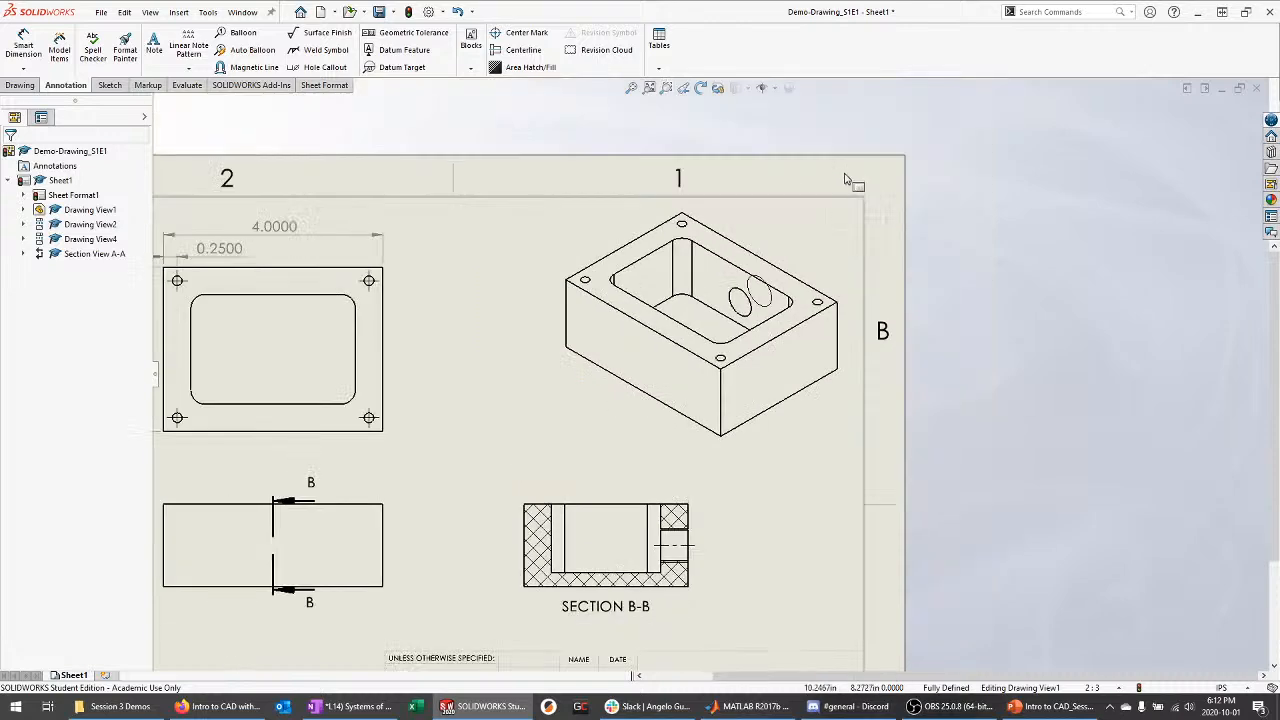
scroll(648, 515, "down", 5)
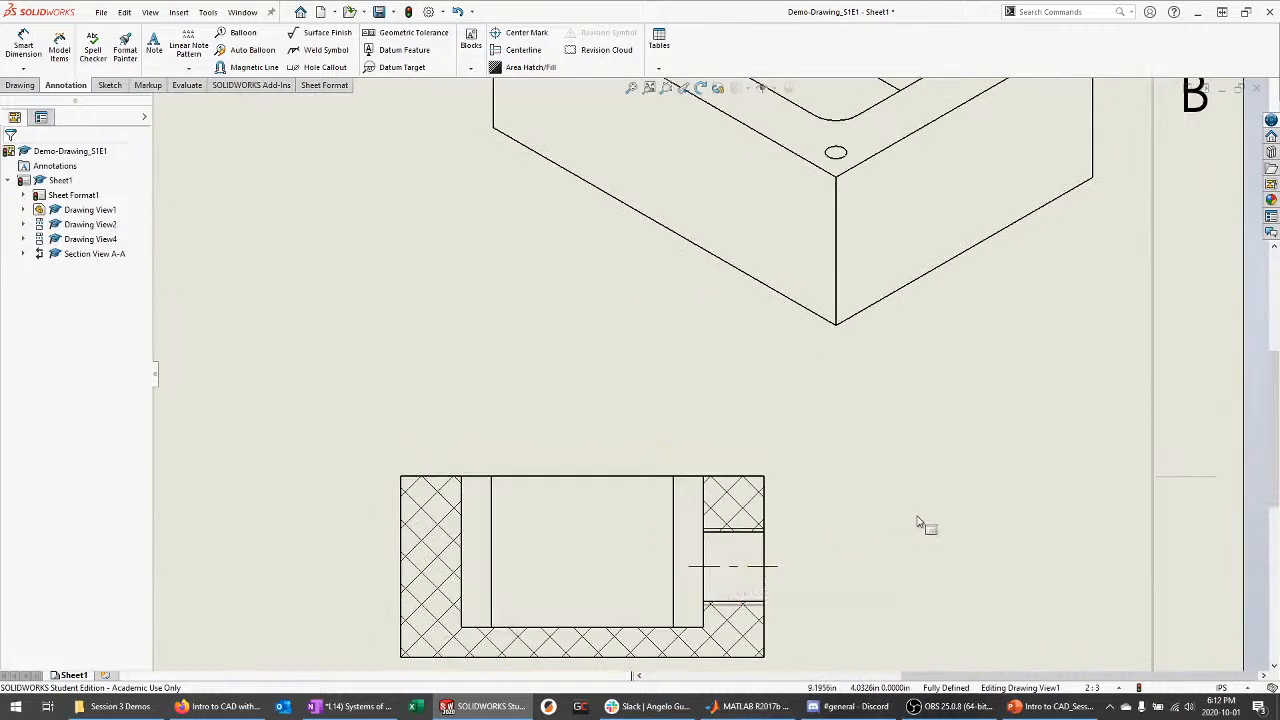
key("z")
left_click(23, 45)
scroll(779, 583, "down", 3)
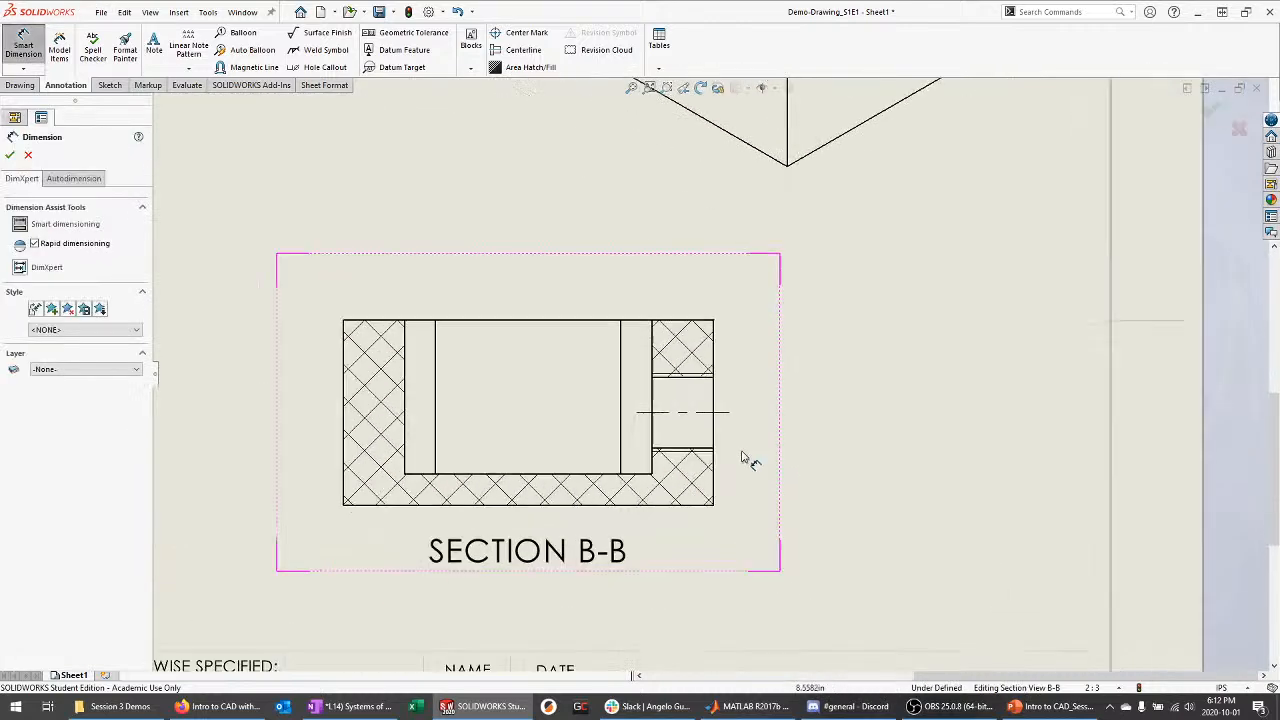
left_click(596, 322)
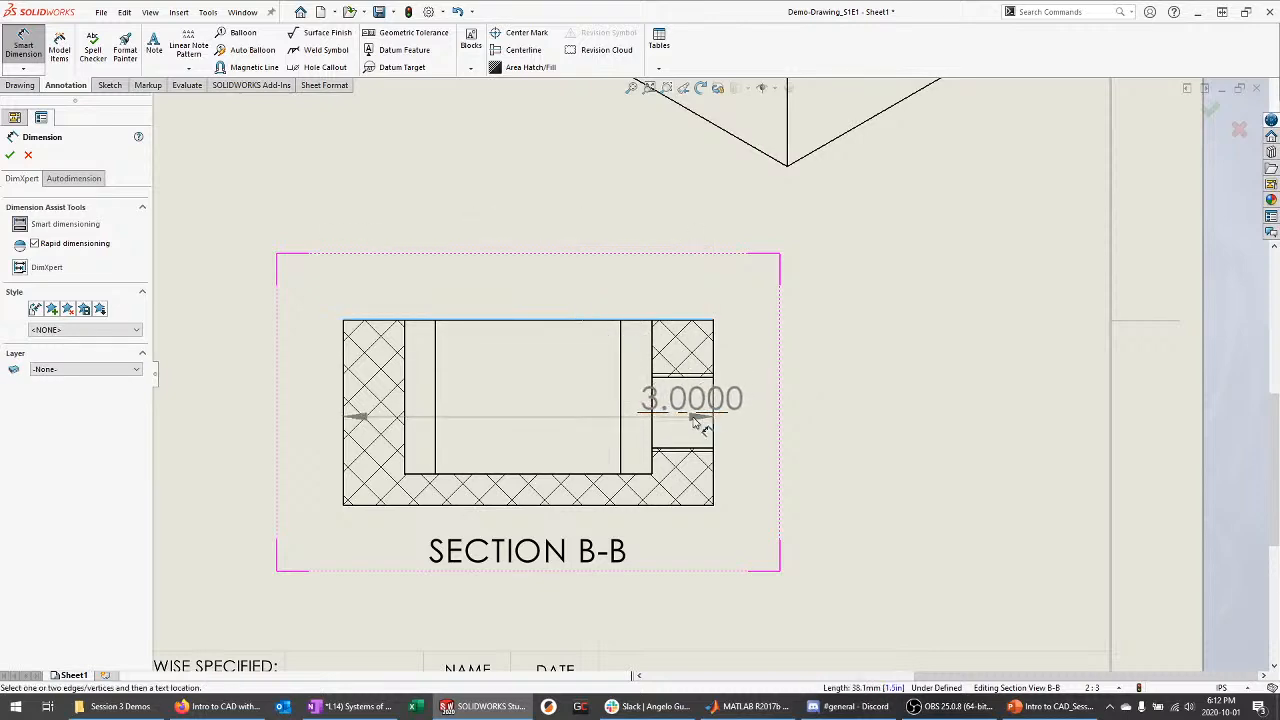
left_click(700, 411)
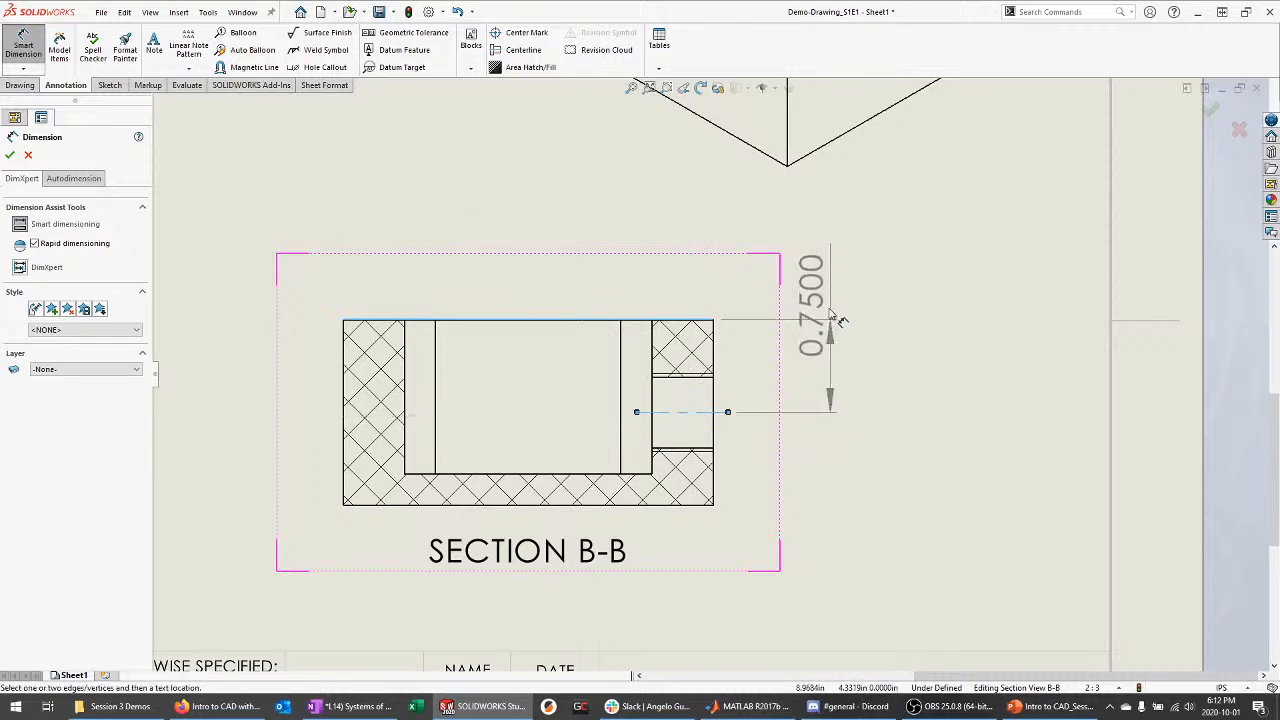
key("Escape")
key("z")
scroll(601, 362, "down", 5)
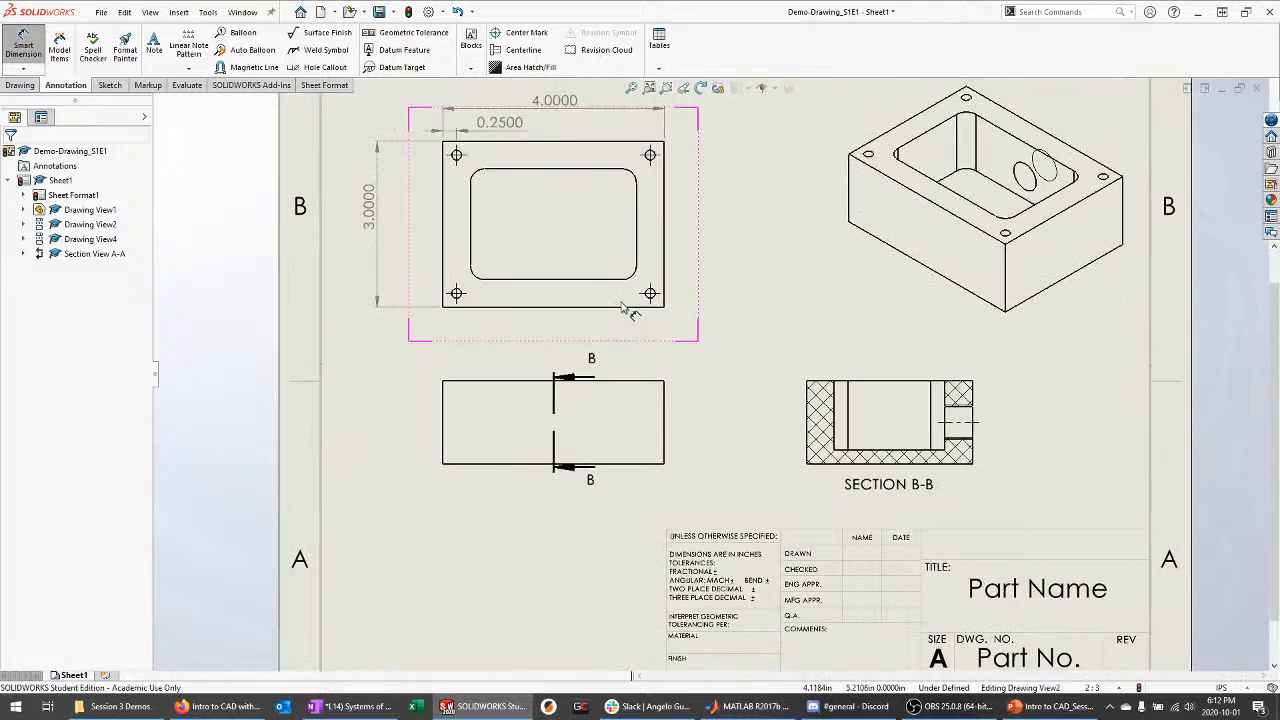
Place a note reading 'Note' on the sheet beside the front view
left_click(152, 47)
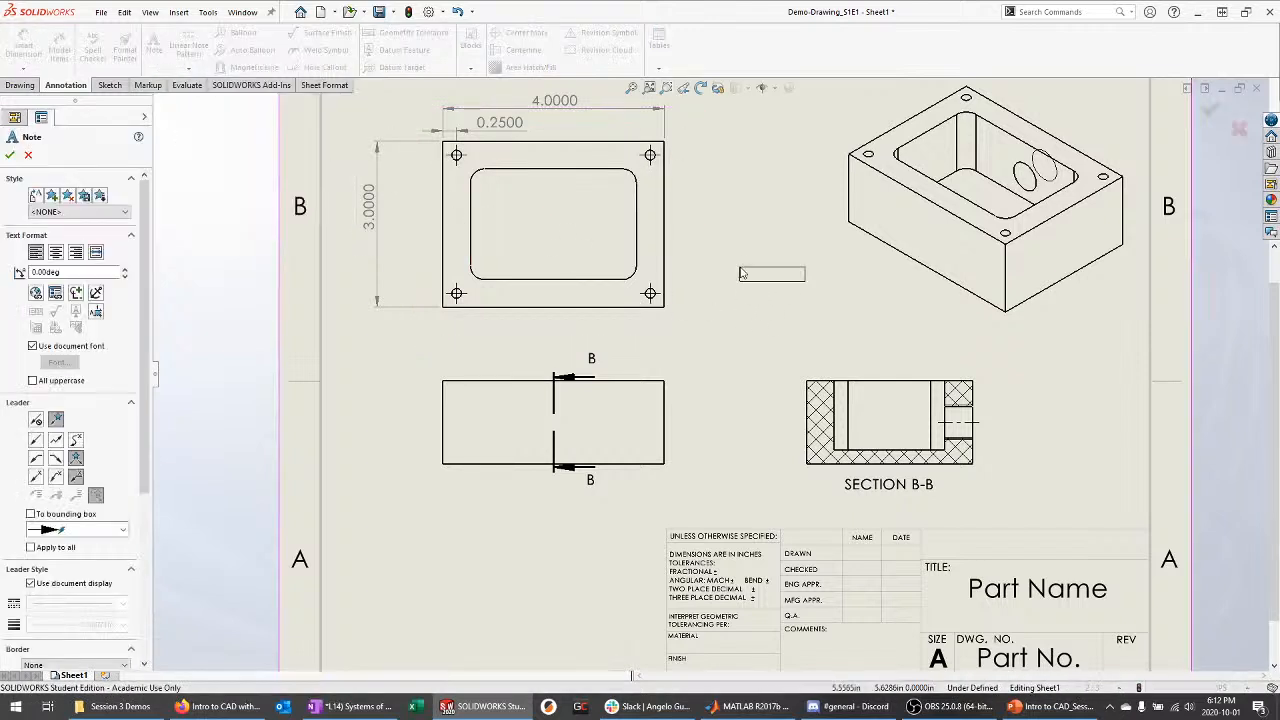
left_click(749, 274)
type("Note")
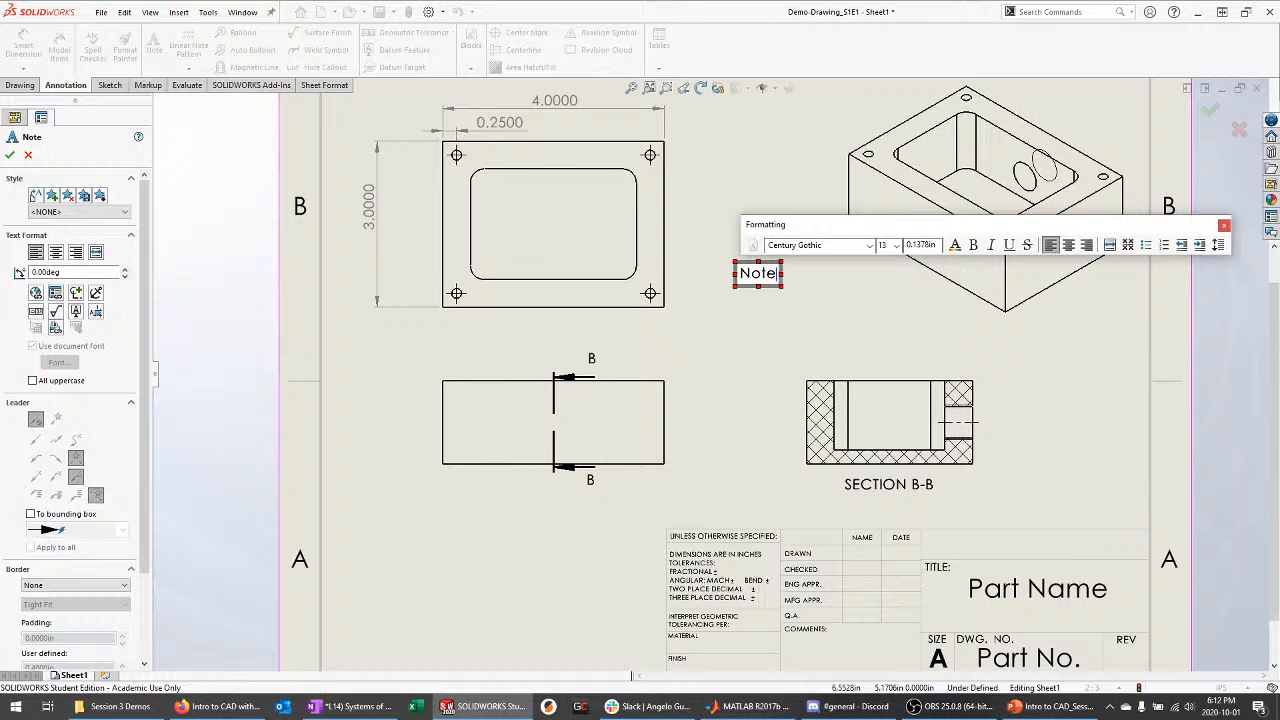
key("BackSpace")
left_click(826, 308)
scroll(708, 374, "up", 2)
key("Escape")
scroll(650, 243, "up", 3)
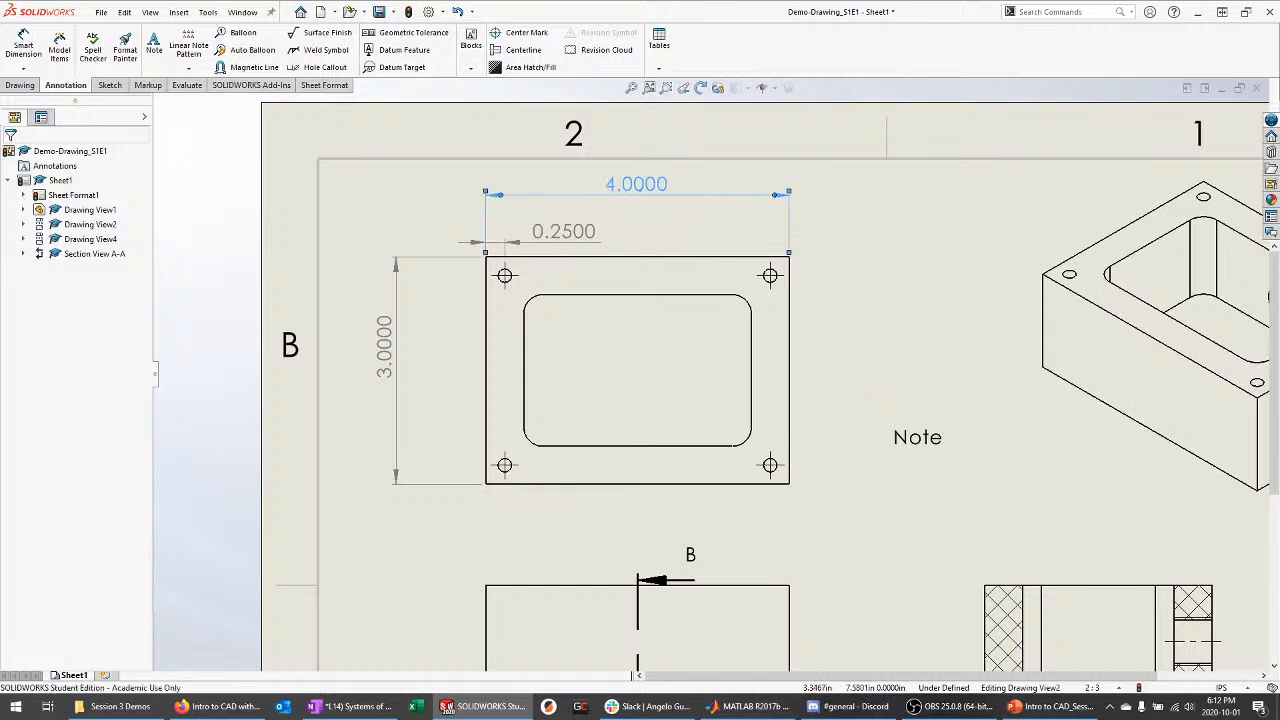
Try overriding the 4.0000 dimension's value text, then restore the original value
left_click(641, 195)
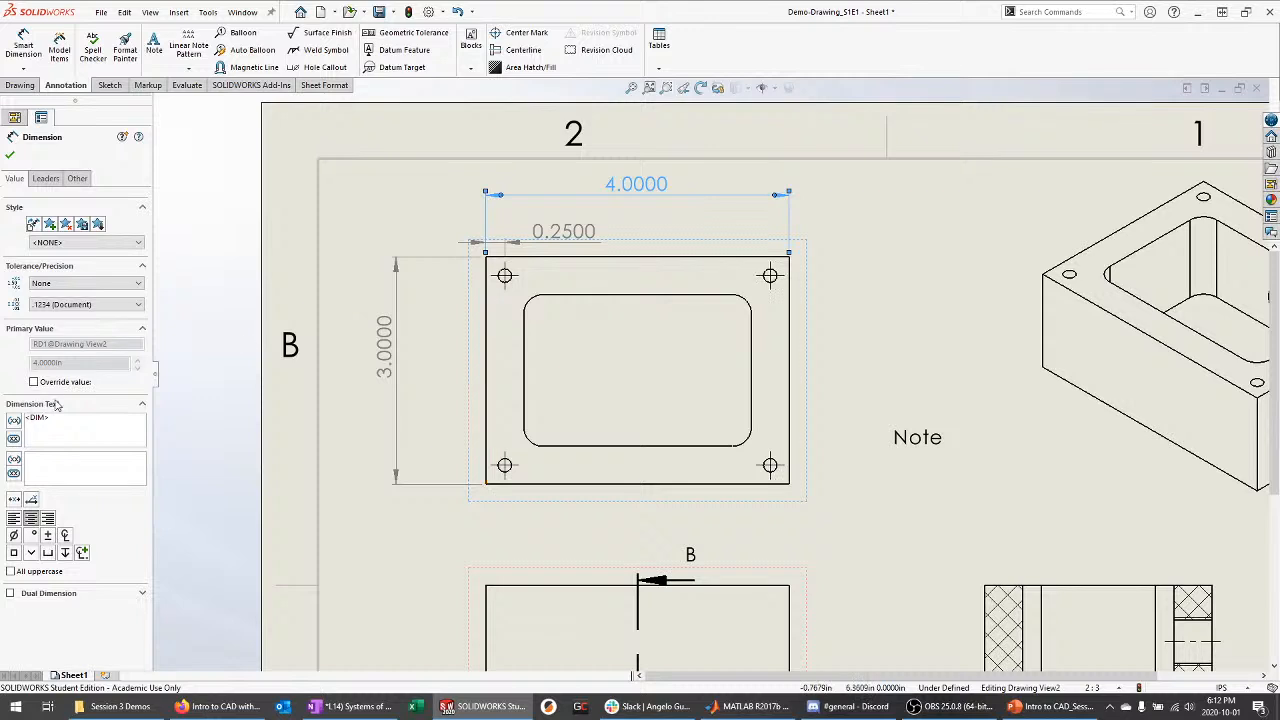
left_click(649, 171)
left_click(650, 189)
left_click_drag(52, 423, 22, 419)
key("Delete")
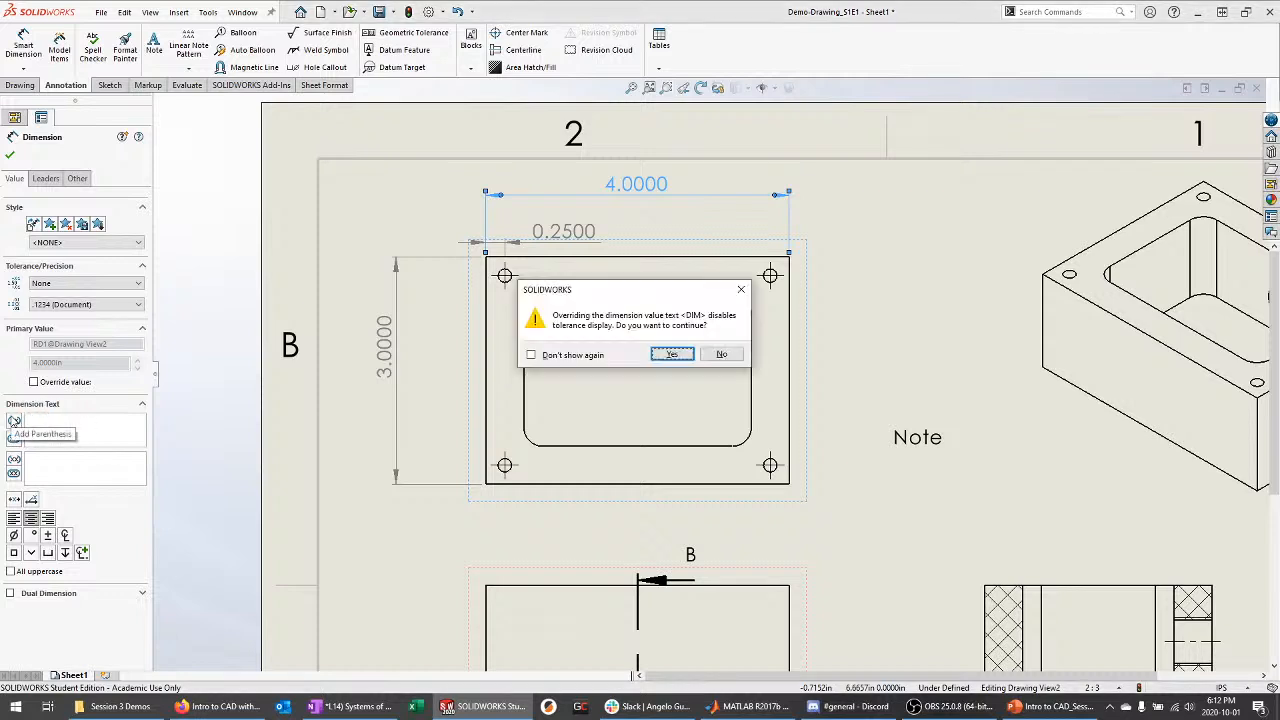
key("Return")
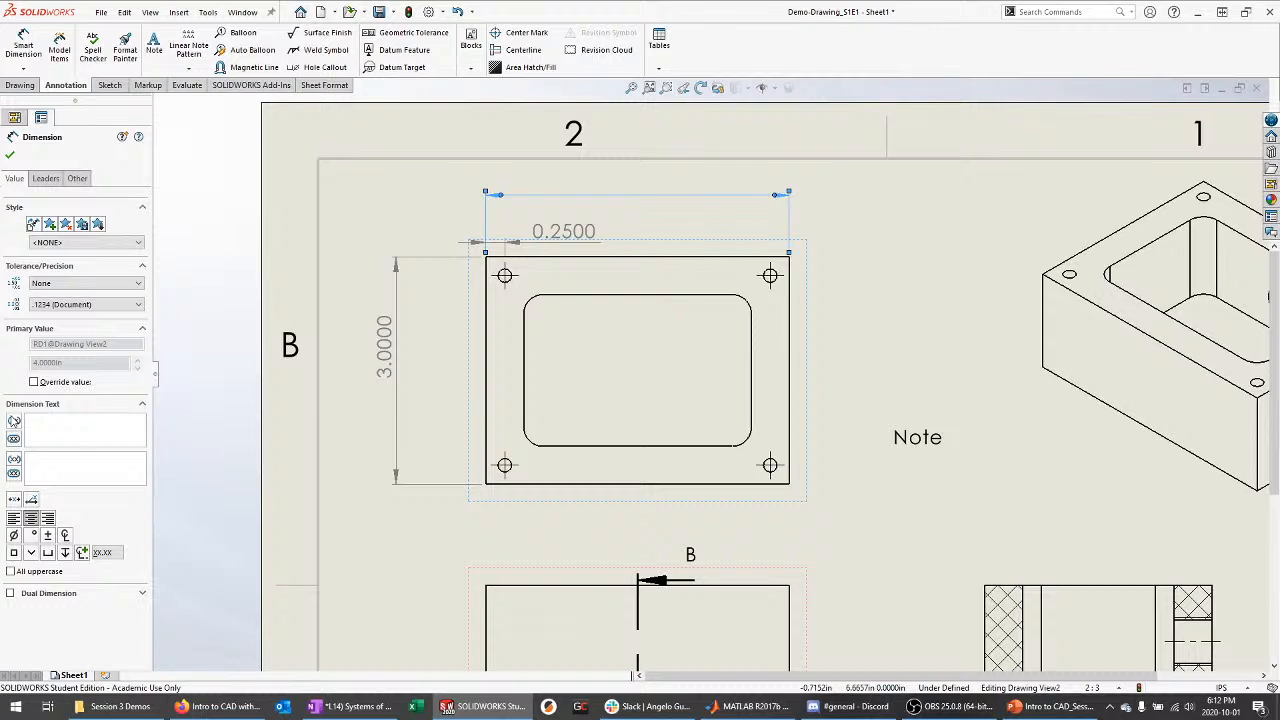
type("Text")
key("ctrl+z")
key("ctrl+z")
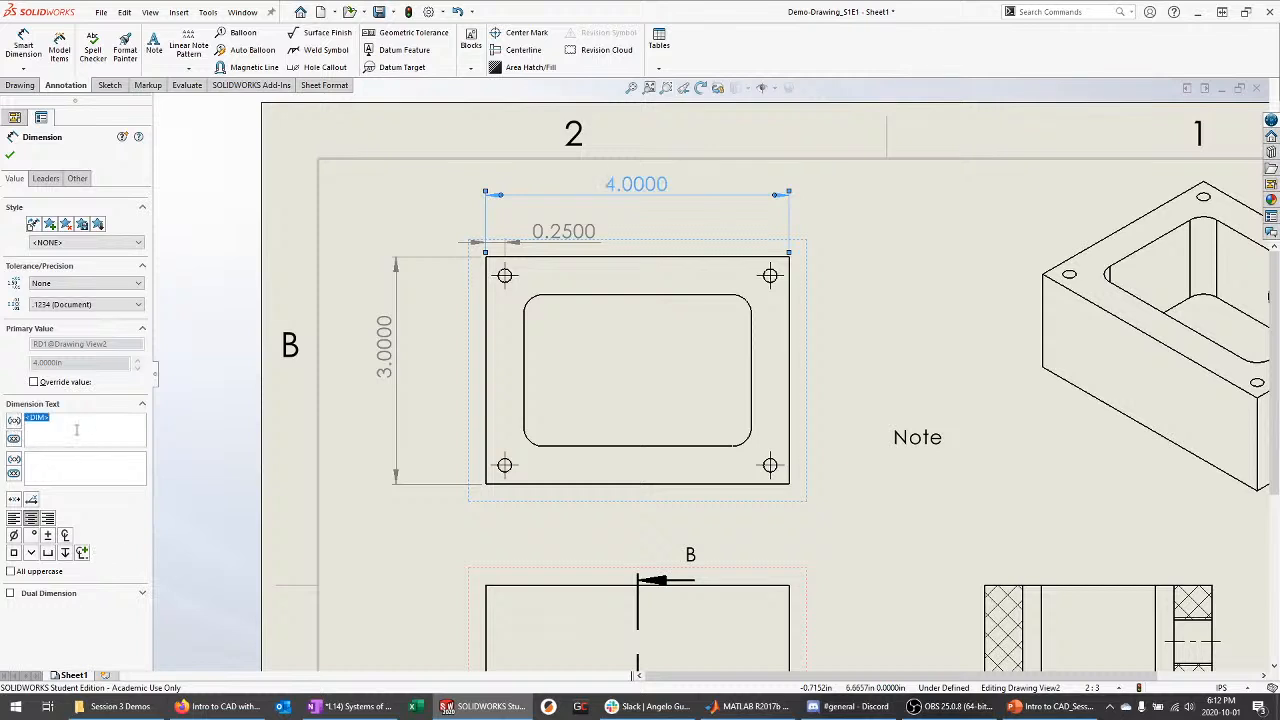
left_click(73, 432)
Add the label 'Width' below the 4.0000 dimension value
left_click(68, 453)
type("Widt")
key("BackSpace")
key("BackSpace")
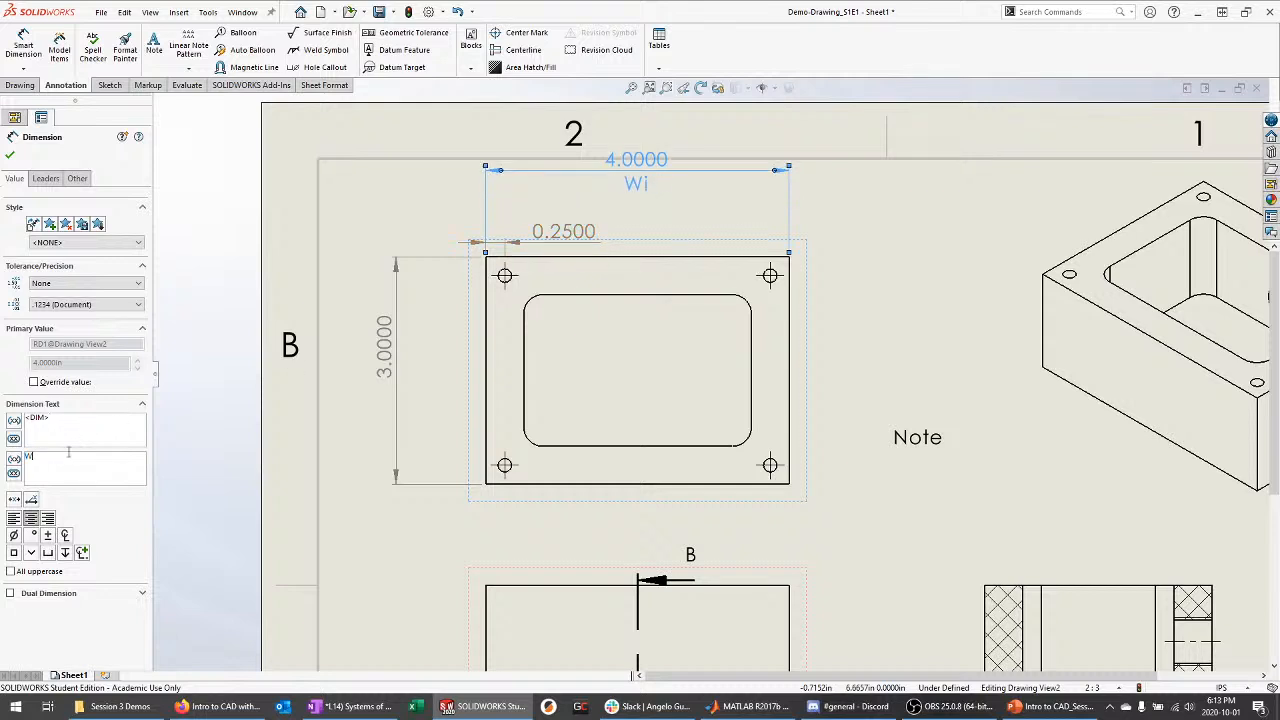
type("dth")
left_click(10, 155)
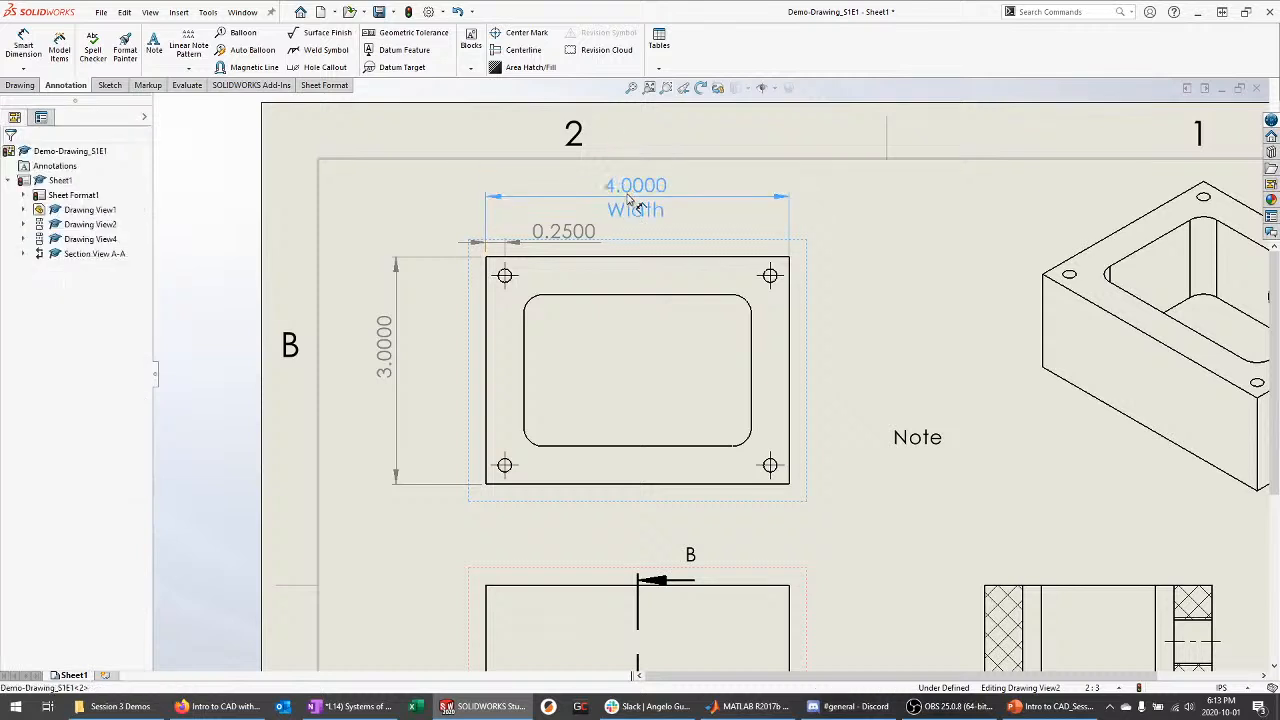
Remove the Width label from the 4.0000 dimension and clear the selection
left_click_drag(114, 451, 2, 456)
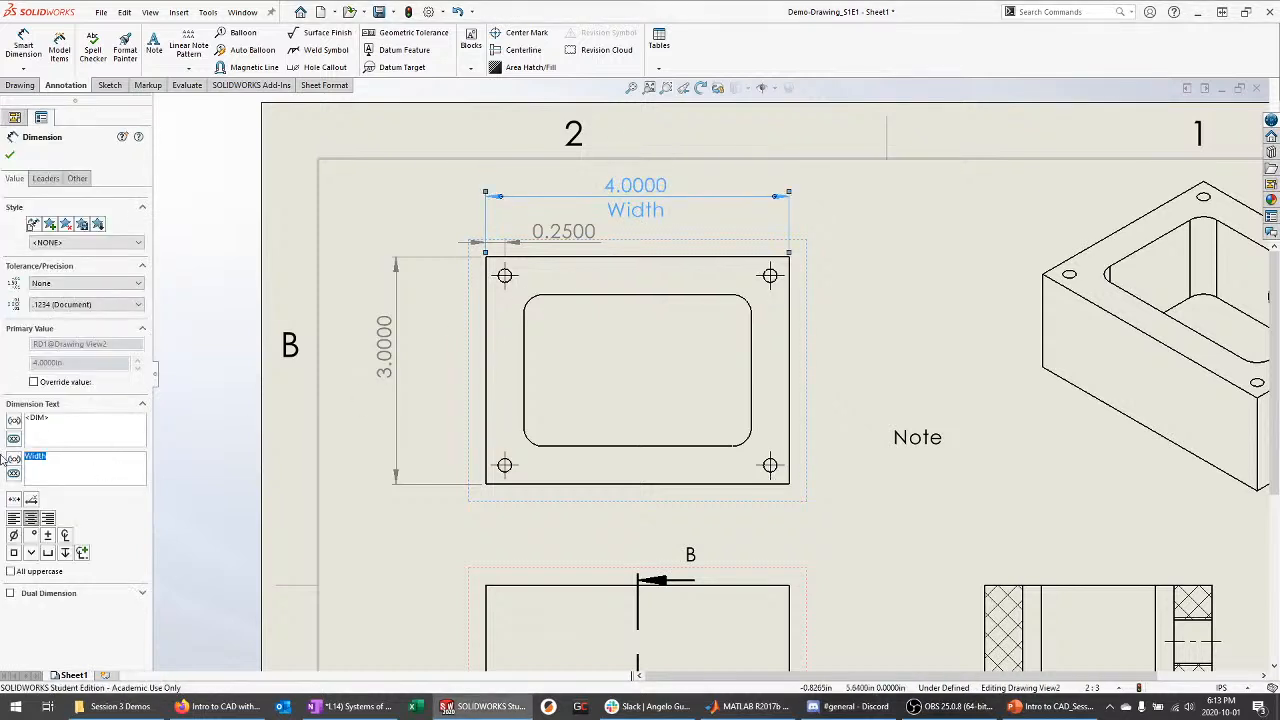
key("BackSpace")
left_click(10, 155)
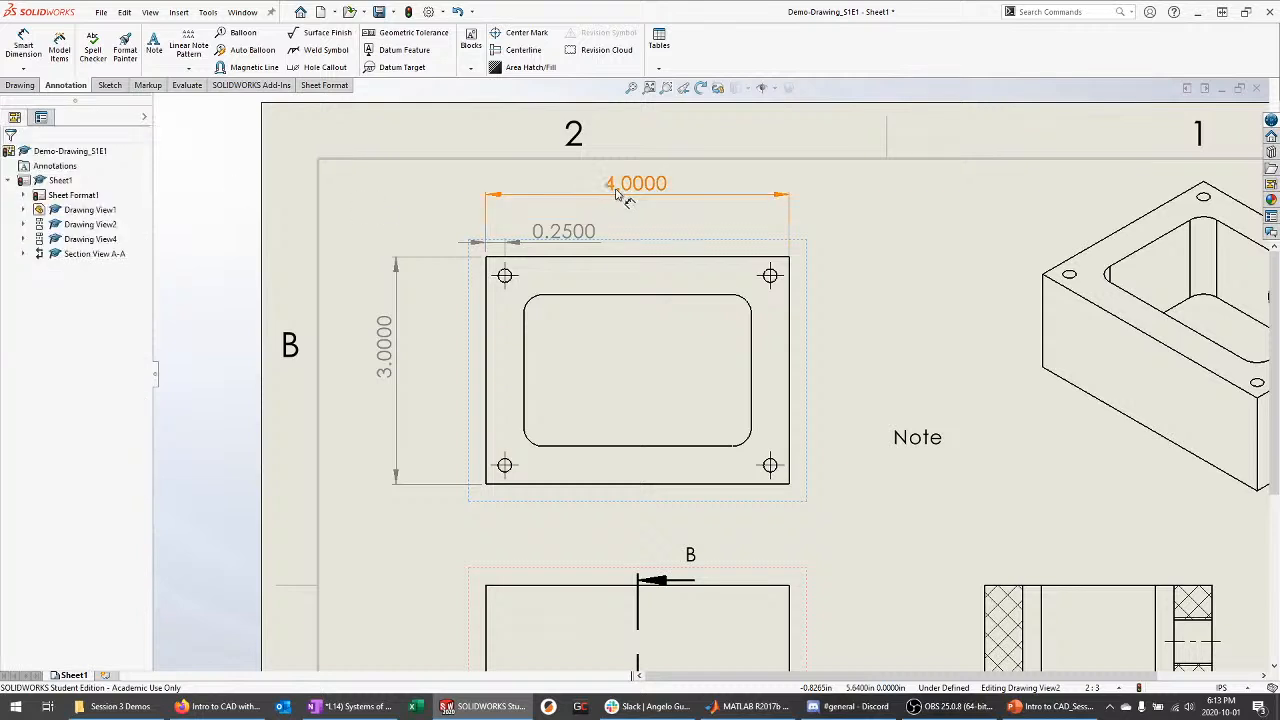
left_click(400, 343)
left_click(326, 321)
scroll(232, 259, "up", 3)
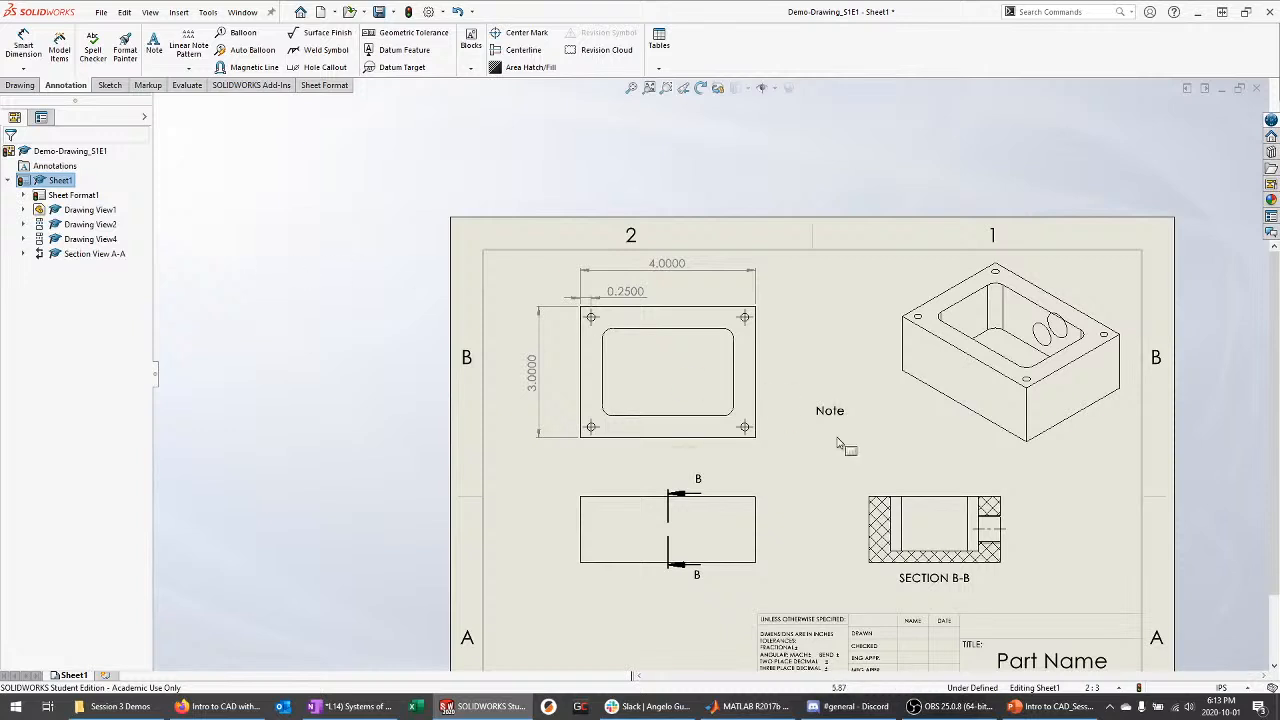
Switch from the drawing to the PowerPoint deck's Creating Dimensions and Tolerances slide
scroll(1147, 646, "down", 2)
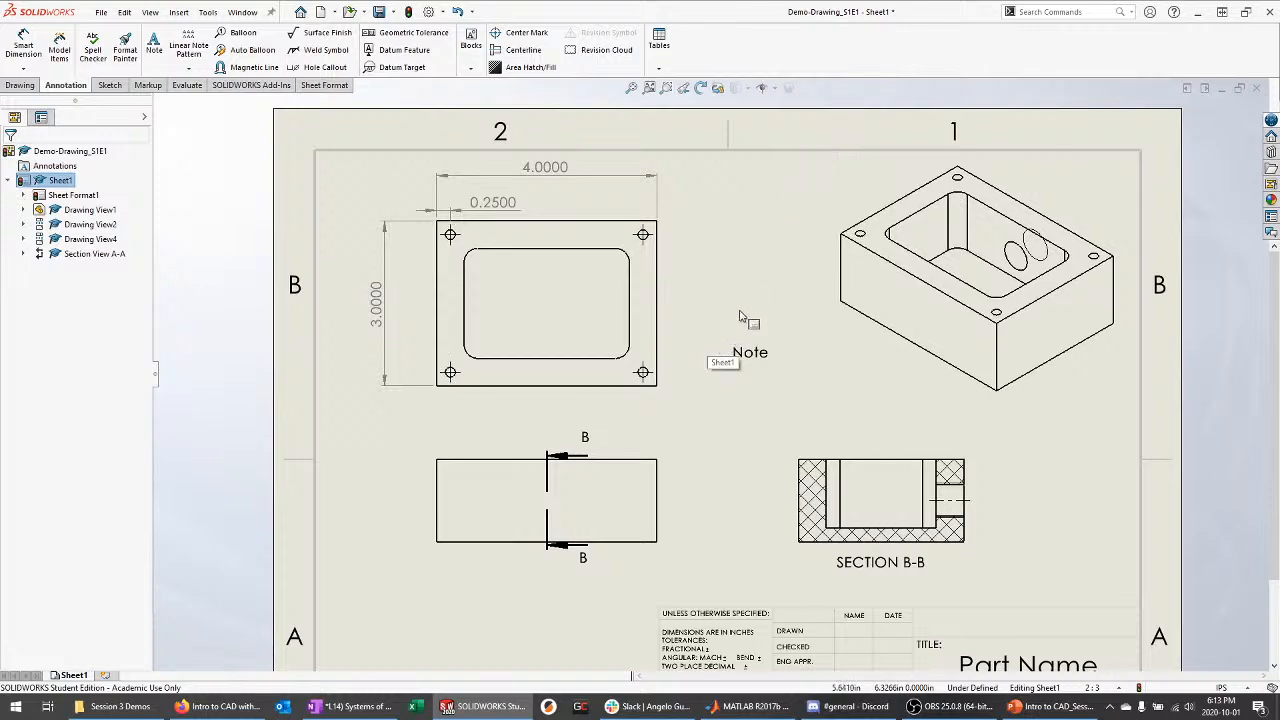
left_click(1050, 706)
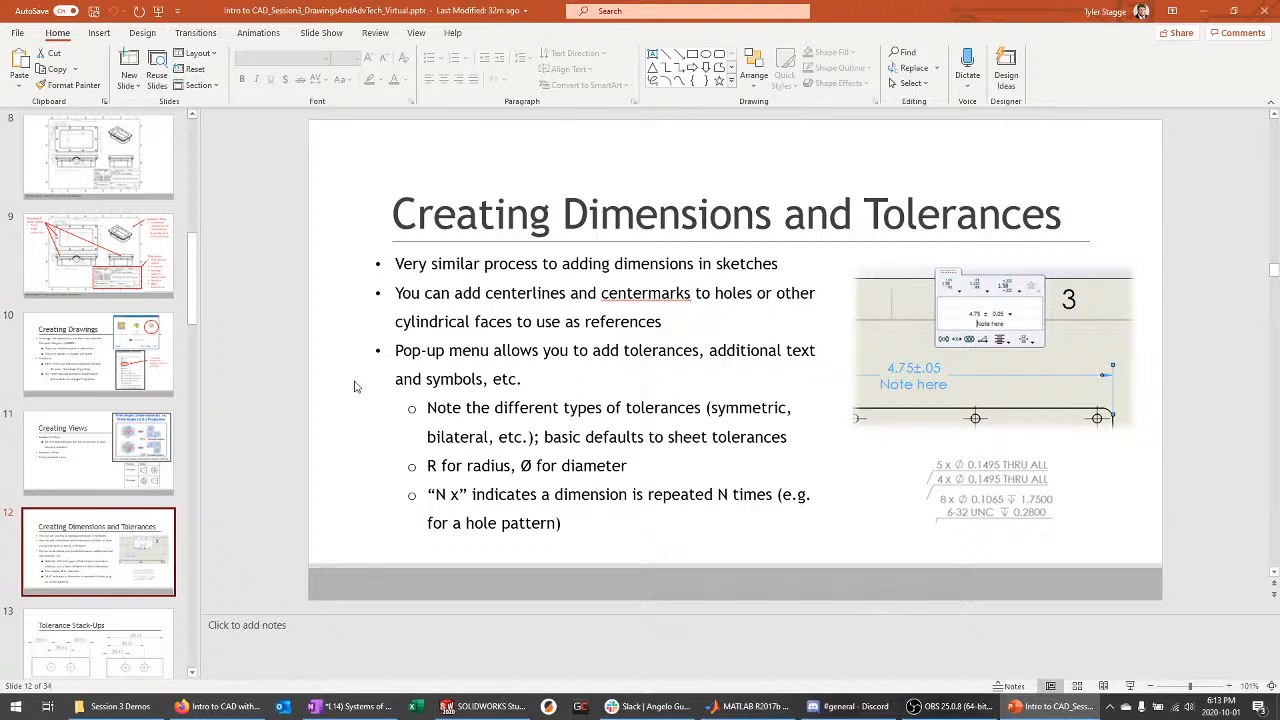
Present slide 12 full screen, end the show, and return to the SOLIDWORKS drawing
key("shift+F5")
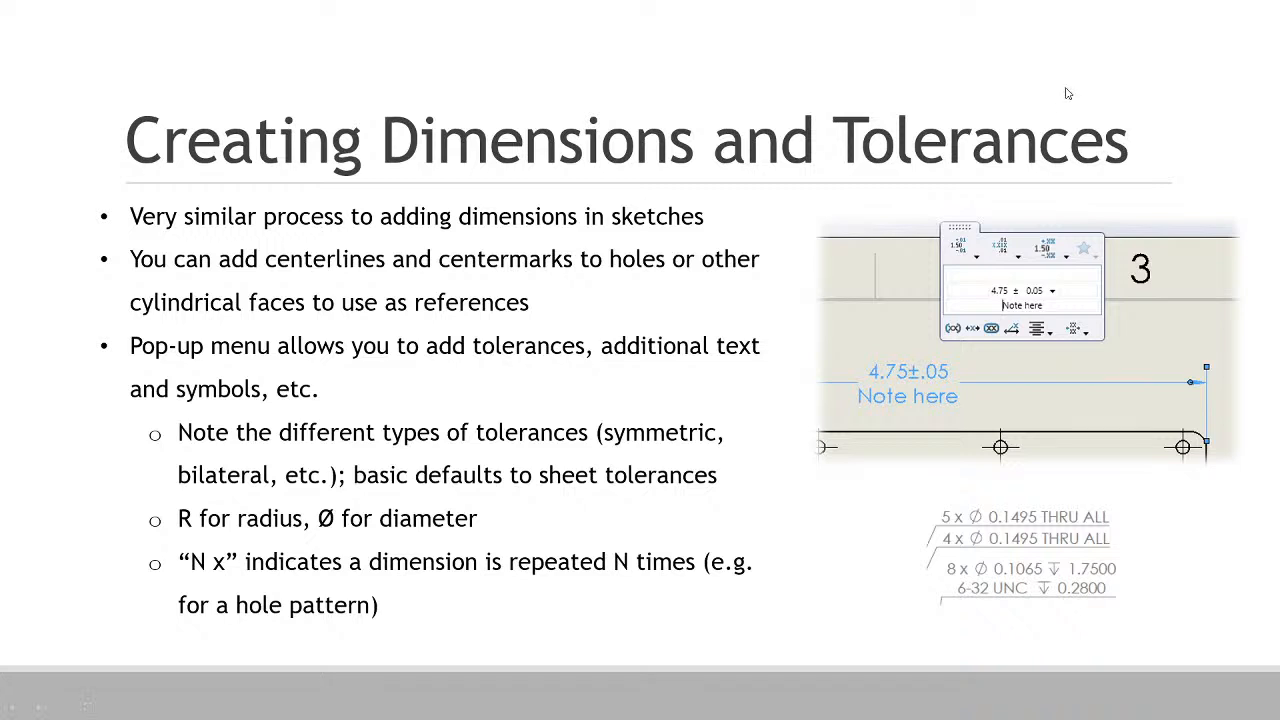
key("Escape")
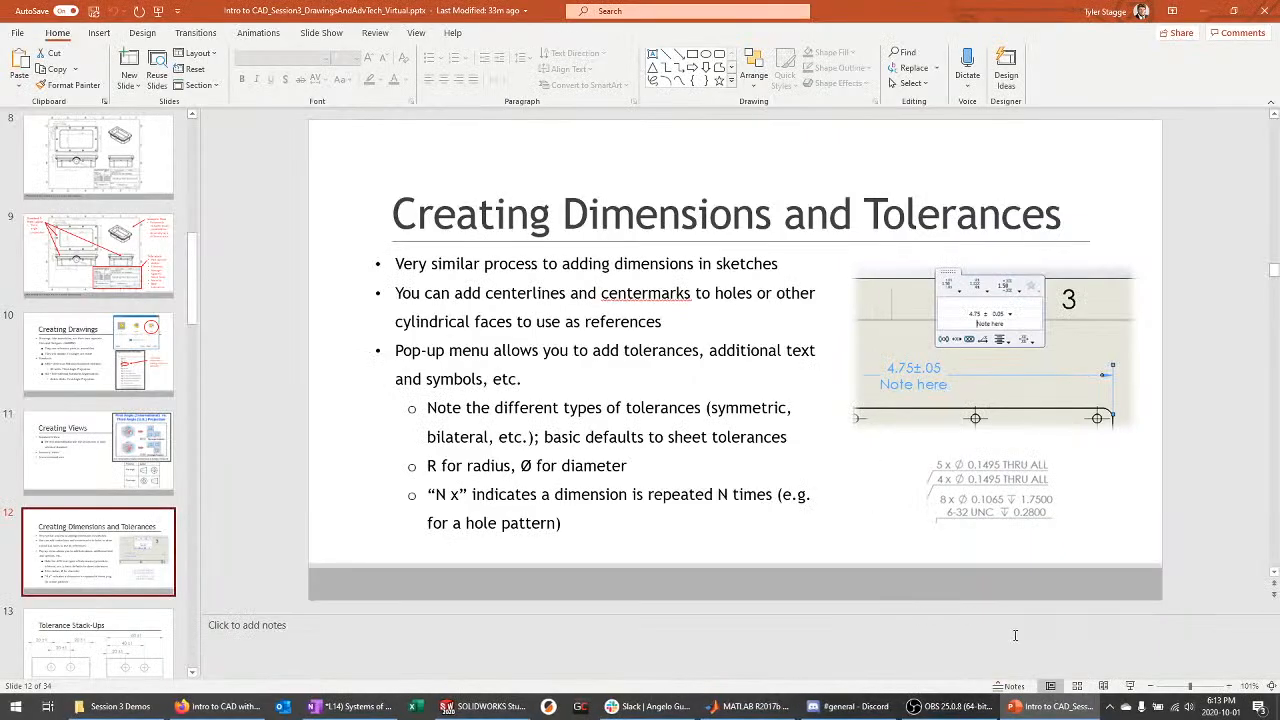
left_click(485, 706)
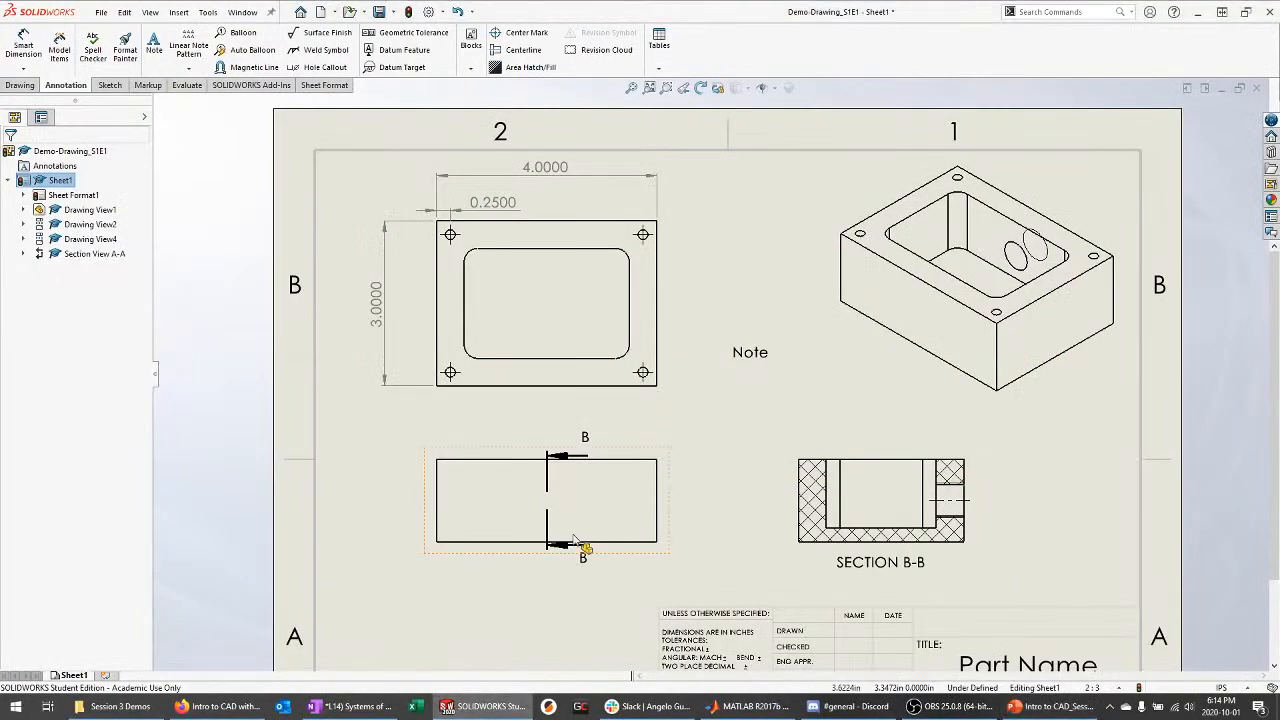
Select the 0.2500 hole-offset dimension and list its tolerance type choices, keeping None
scroll(540, 235, "down", 3)
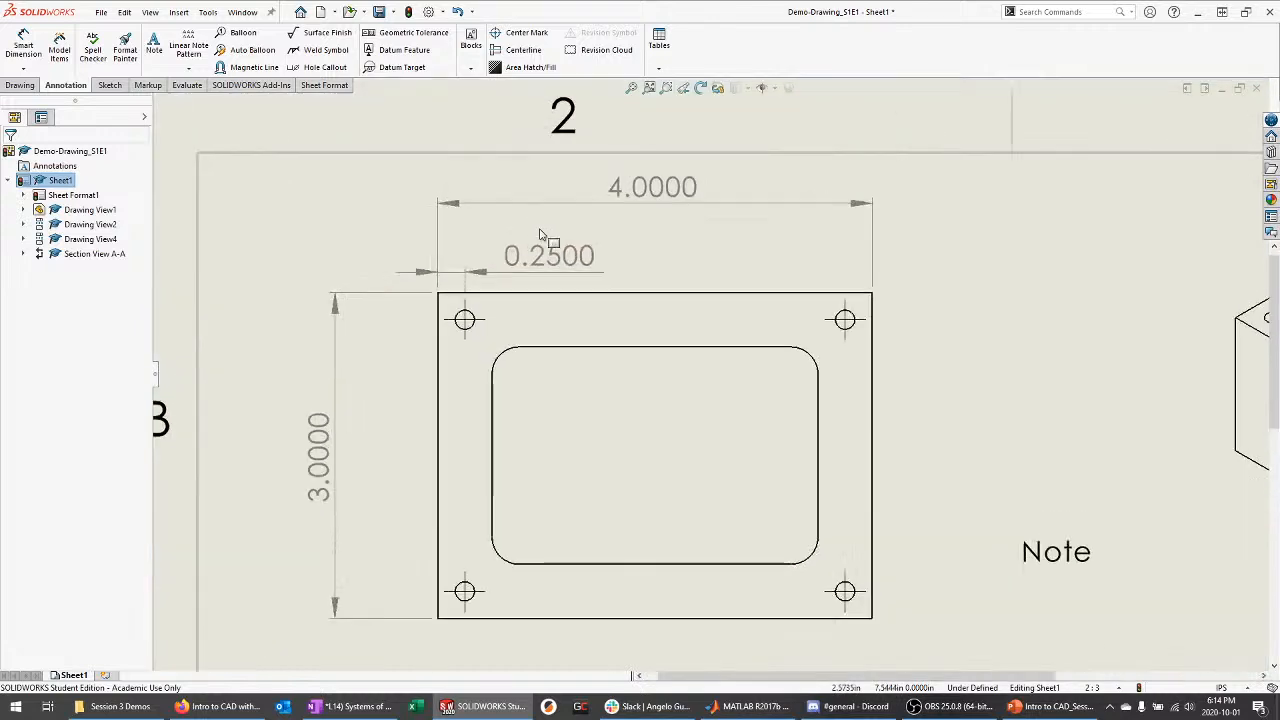
left_click_drag(565, 258, 567, 240)
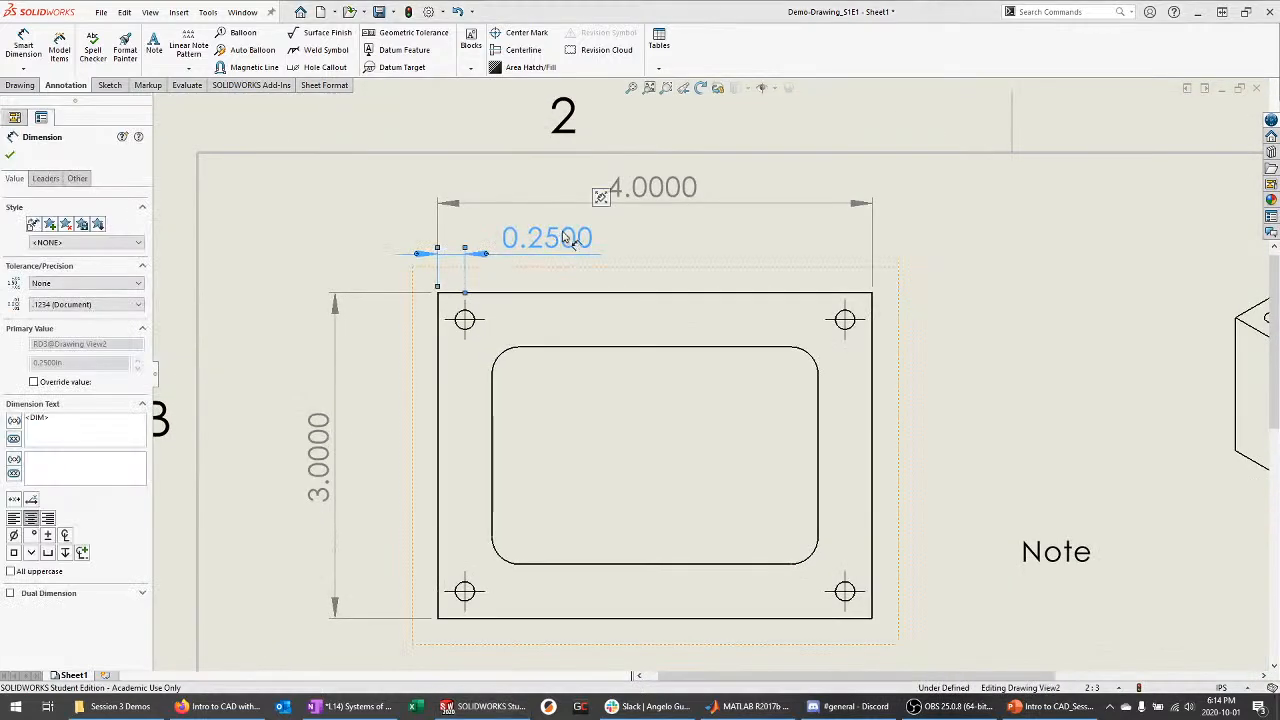
mouse_move(600, 198)
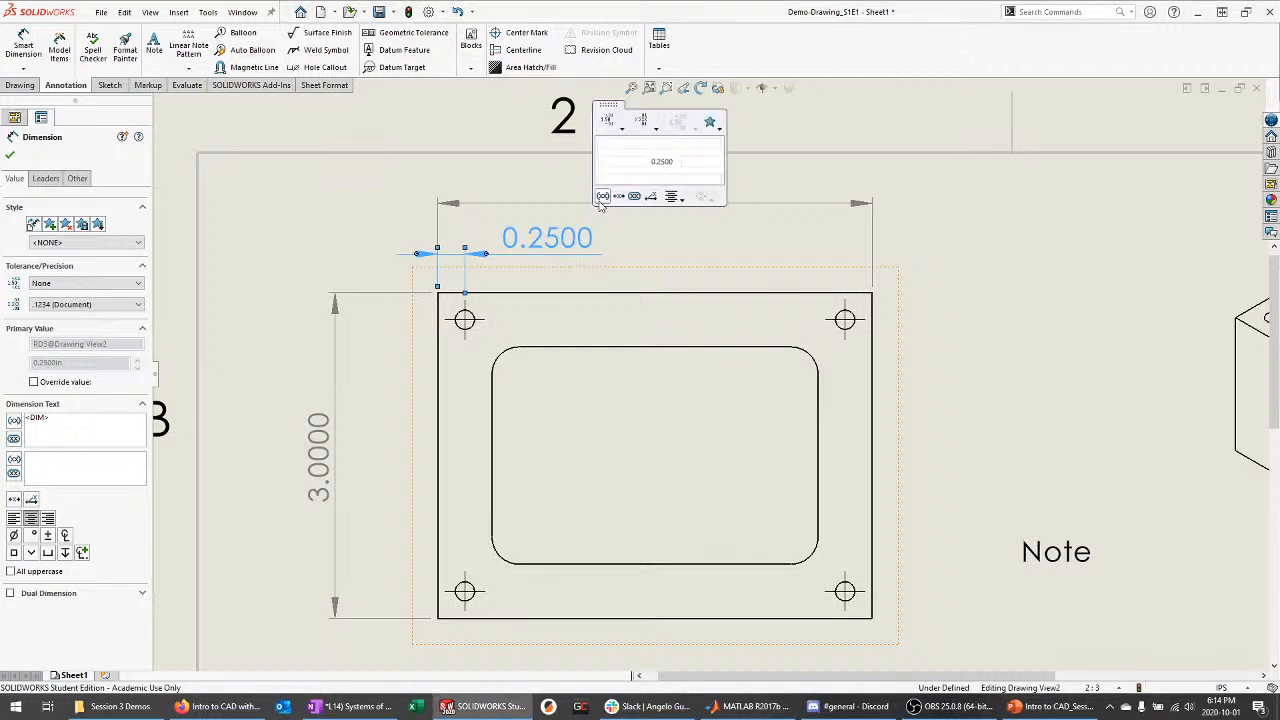
left_click(668, 248)
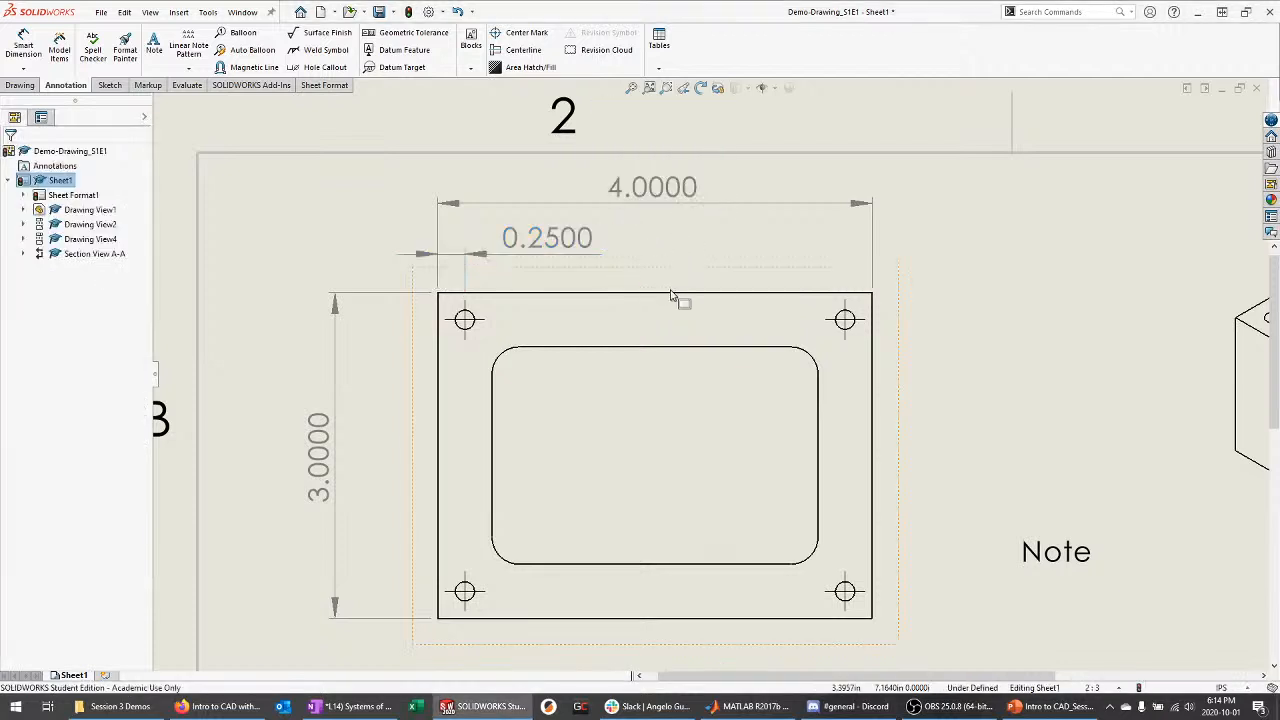
left_click(544, 241)
mouse_move(610, 194)
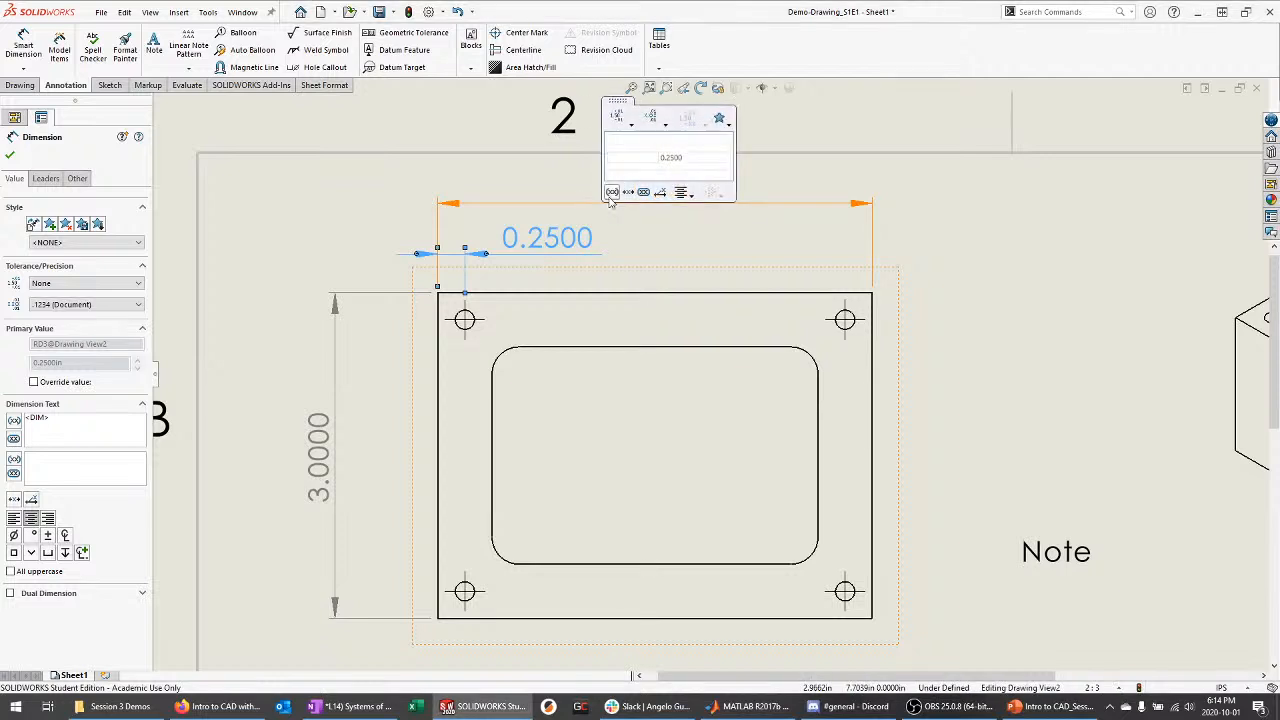
left_click(631, 124)
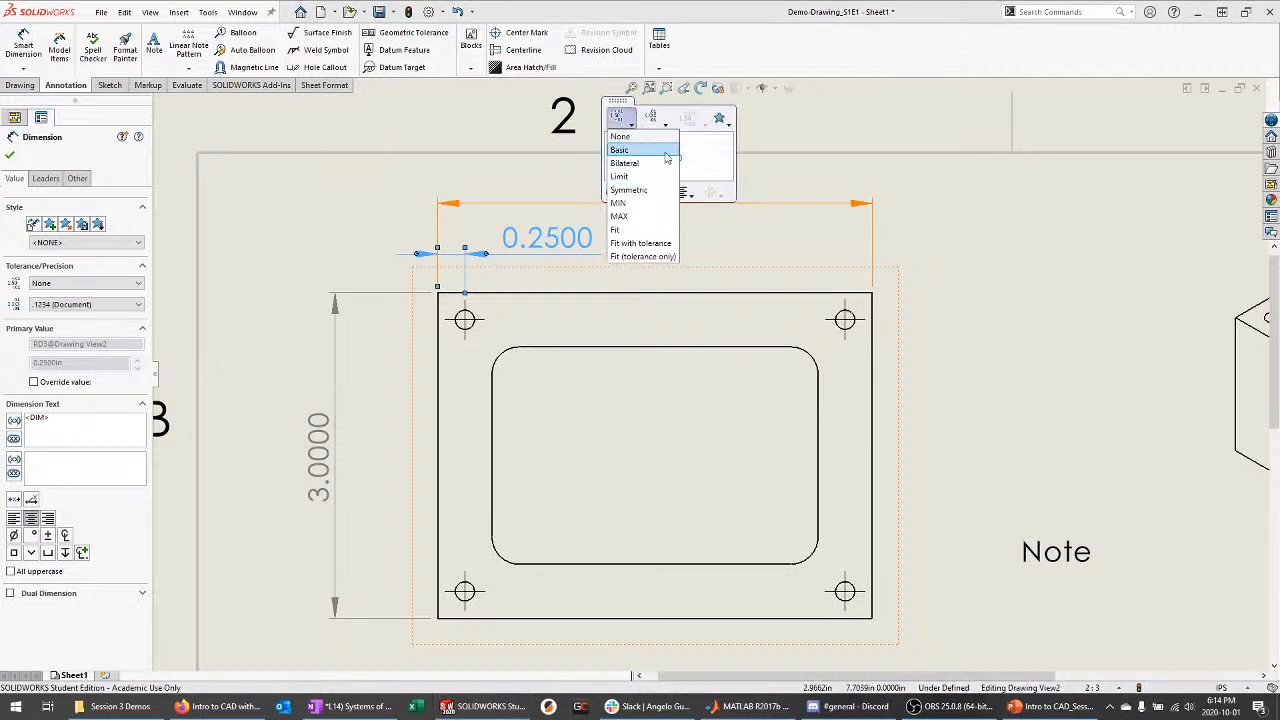
left_click(685, 193)
left_click(487, 264)
left_click(584, 248)
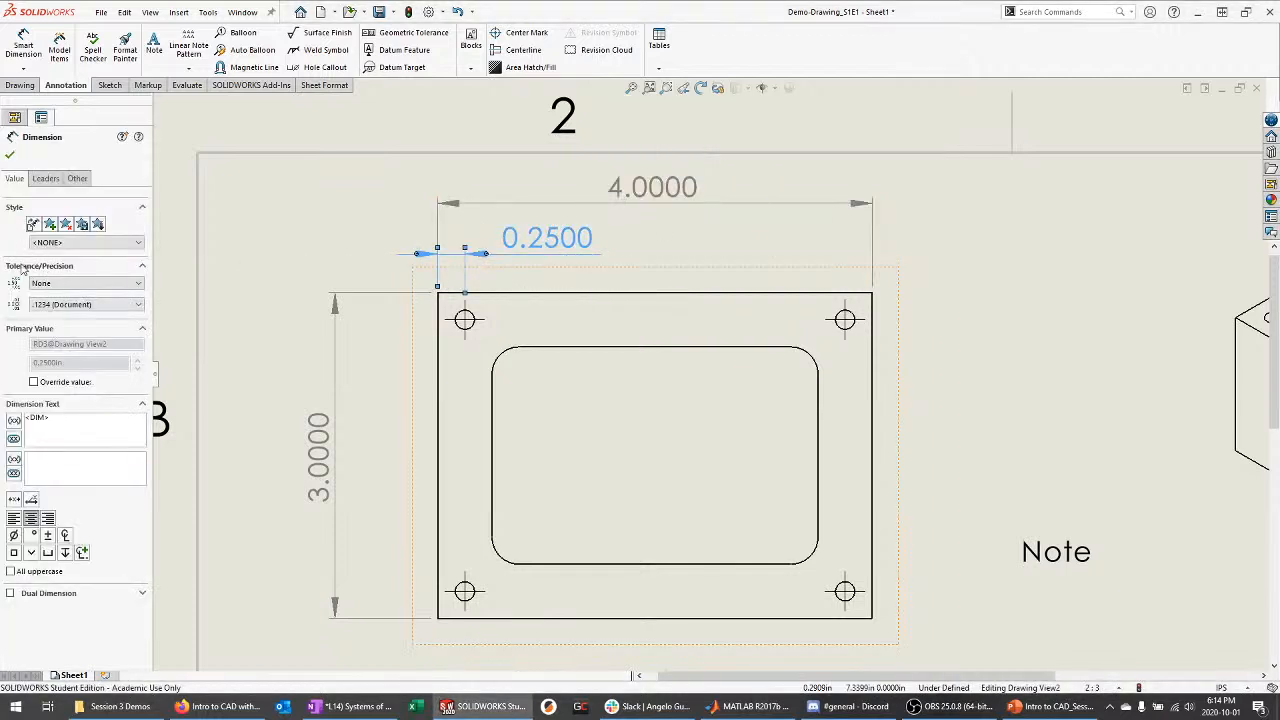
left_click(62, 283)
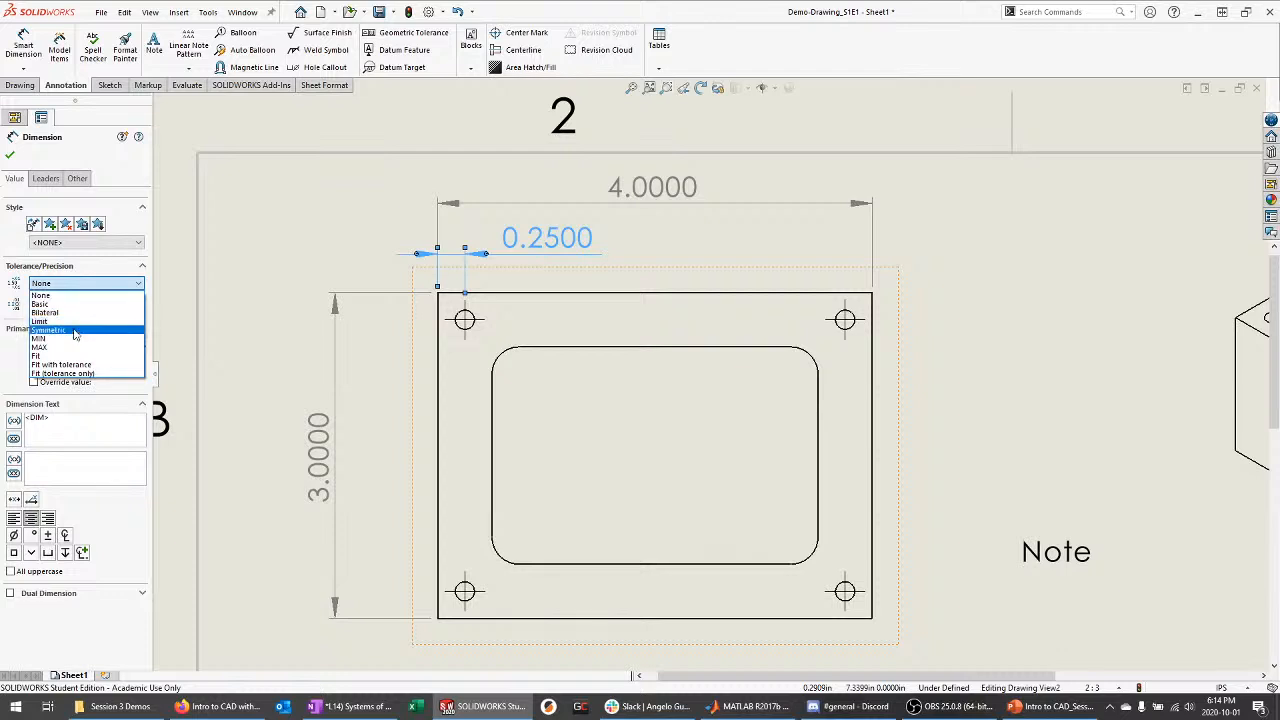
Give the 0.2500 dimension a symmetric tolerance amount and apply it
left_click(73, 337)
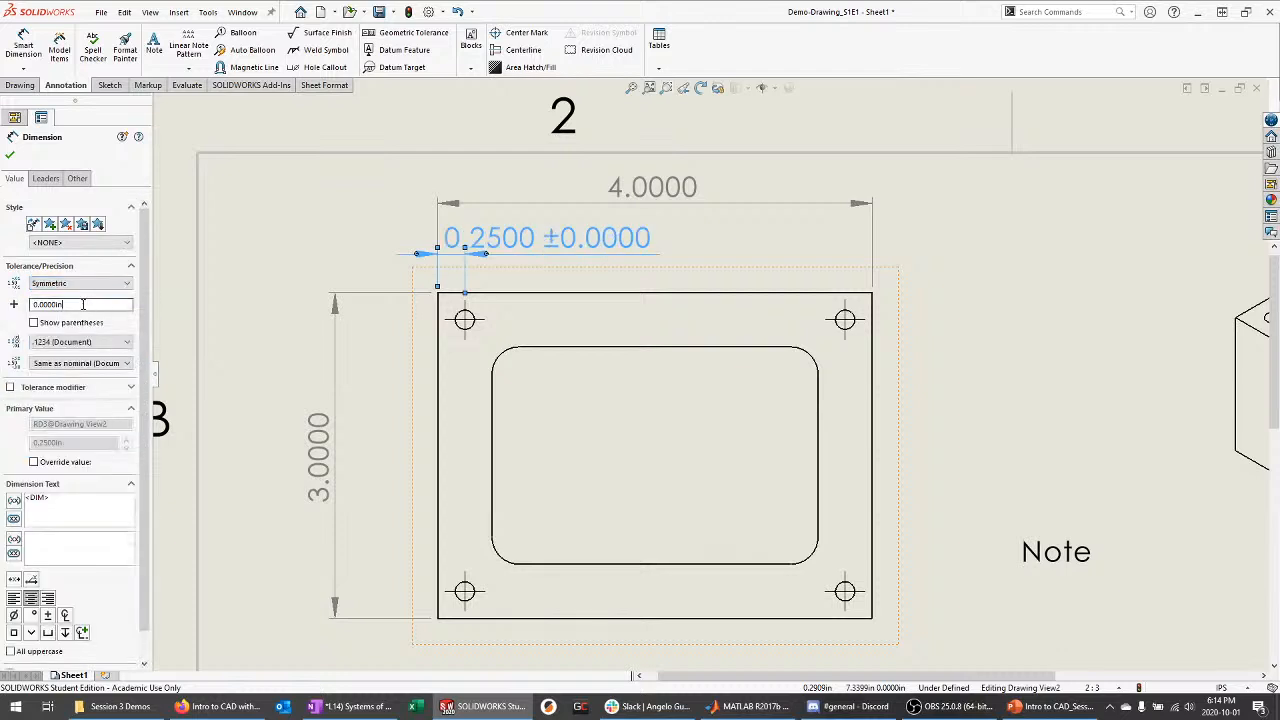
double_click(83, 304)
type("0.0")
type("2")
left_click(10, 155)
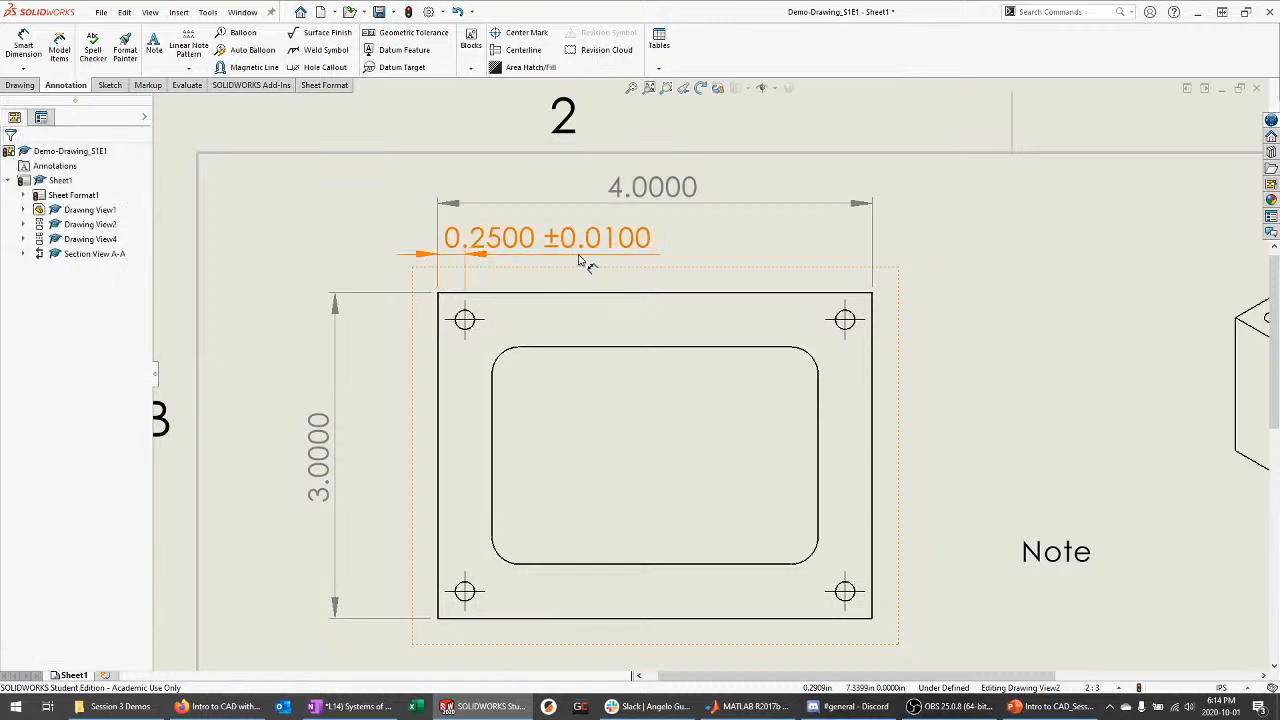
Switch the 0.2500 dimension's tolerance to Bilateral, +0.0100/0.0000
left_click_drag(607, 249, 620, 250)
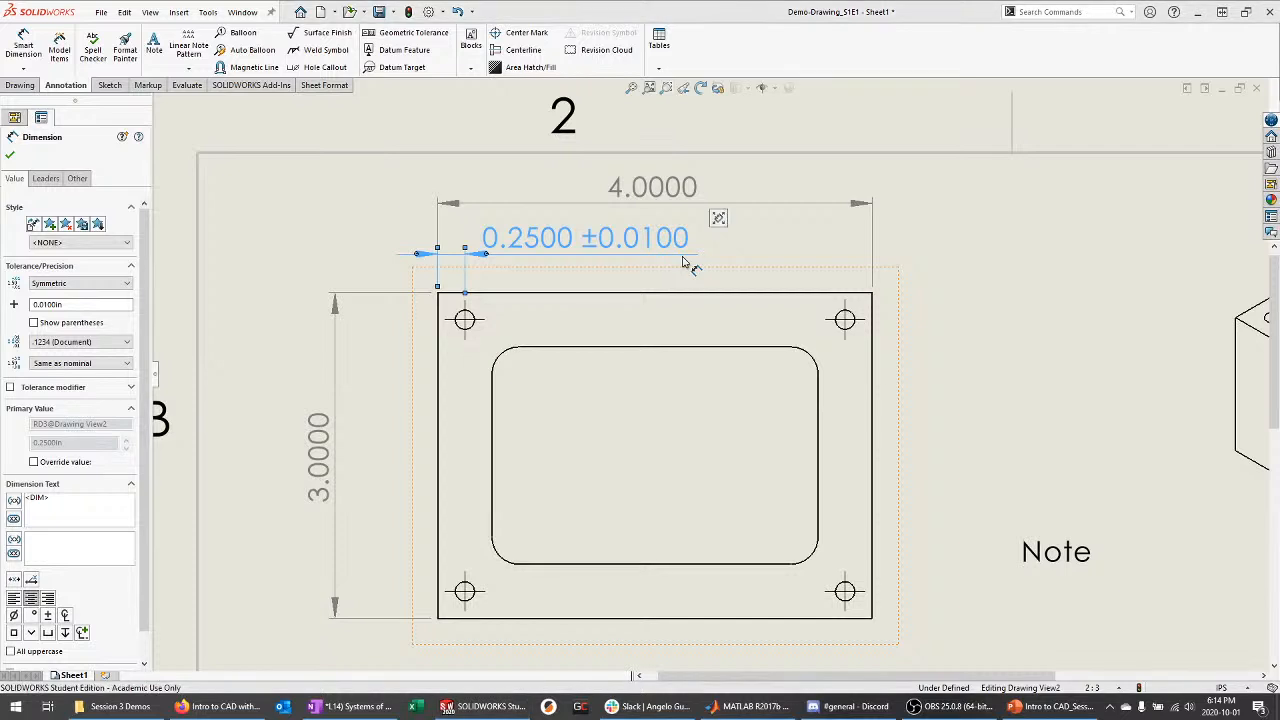
left_click(100, 267)
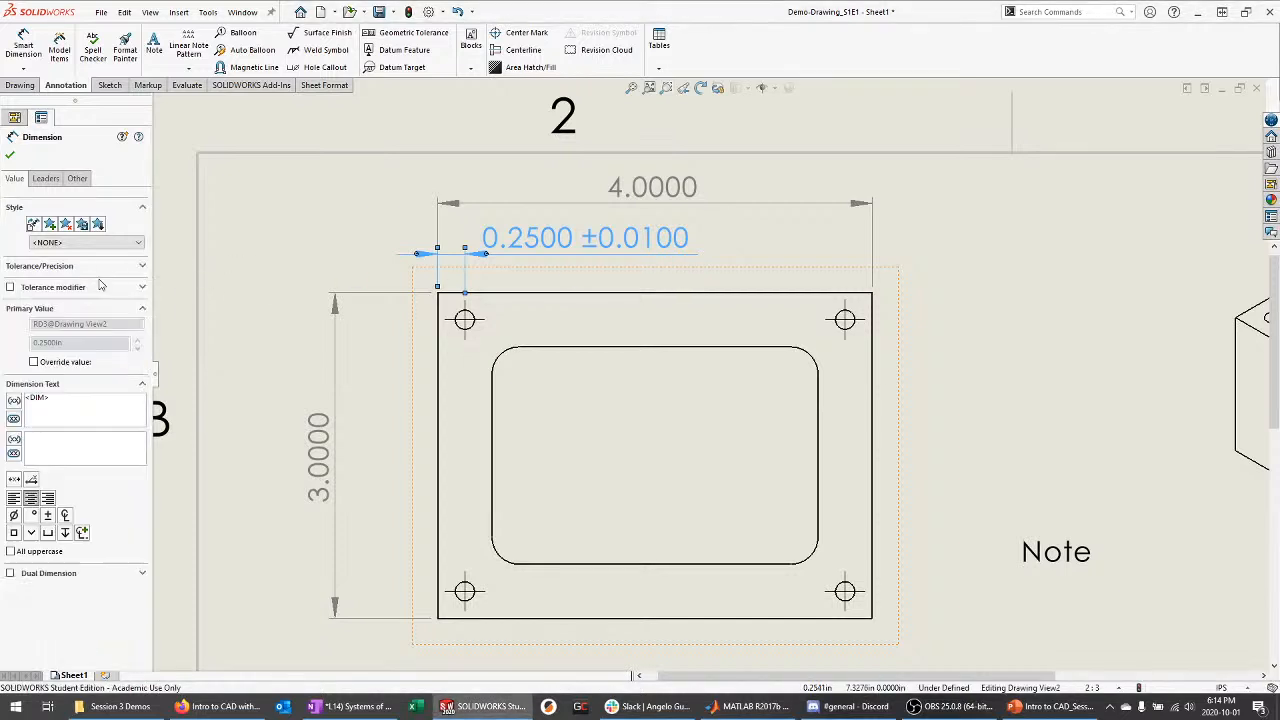
left_click(98, 267)
left_click(80, 284)
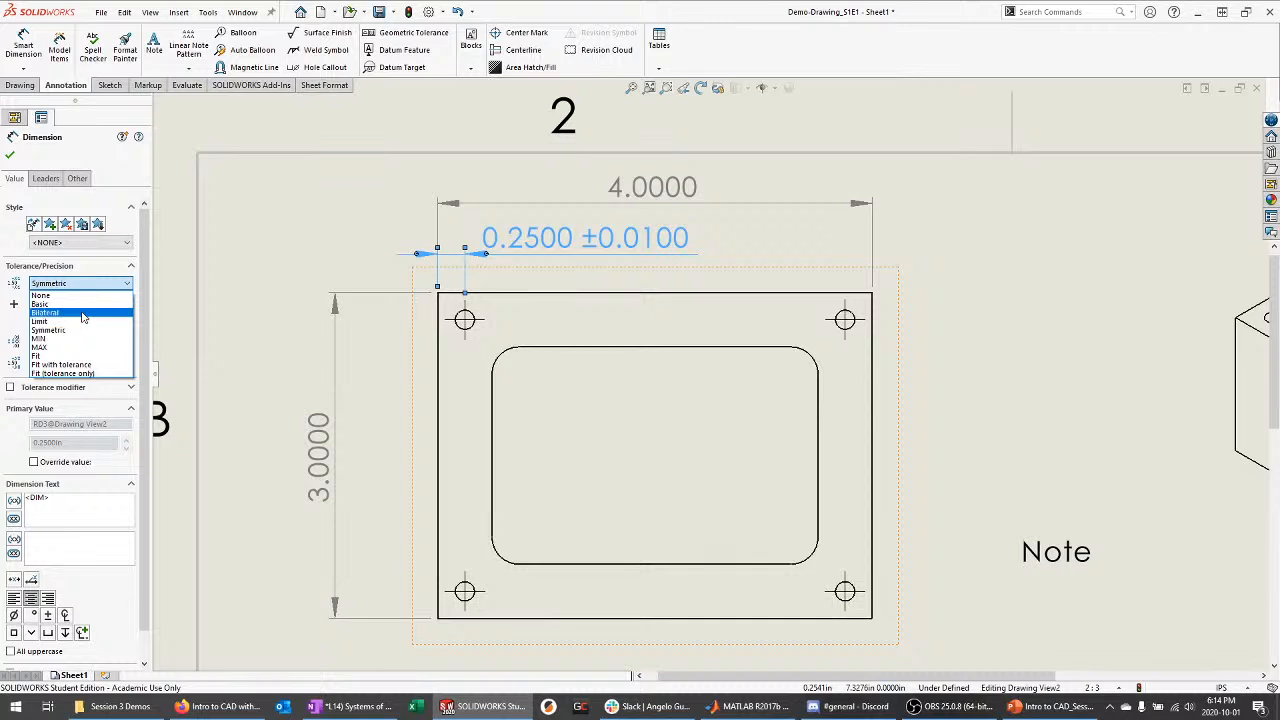
left_click(82, 313)
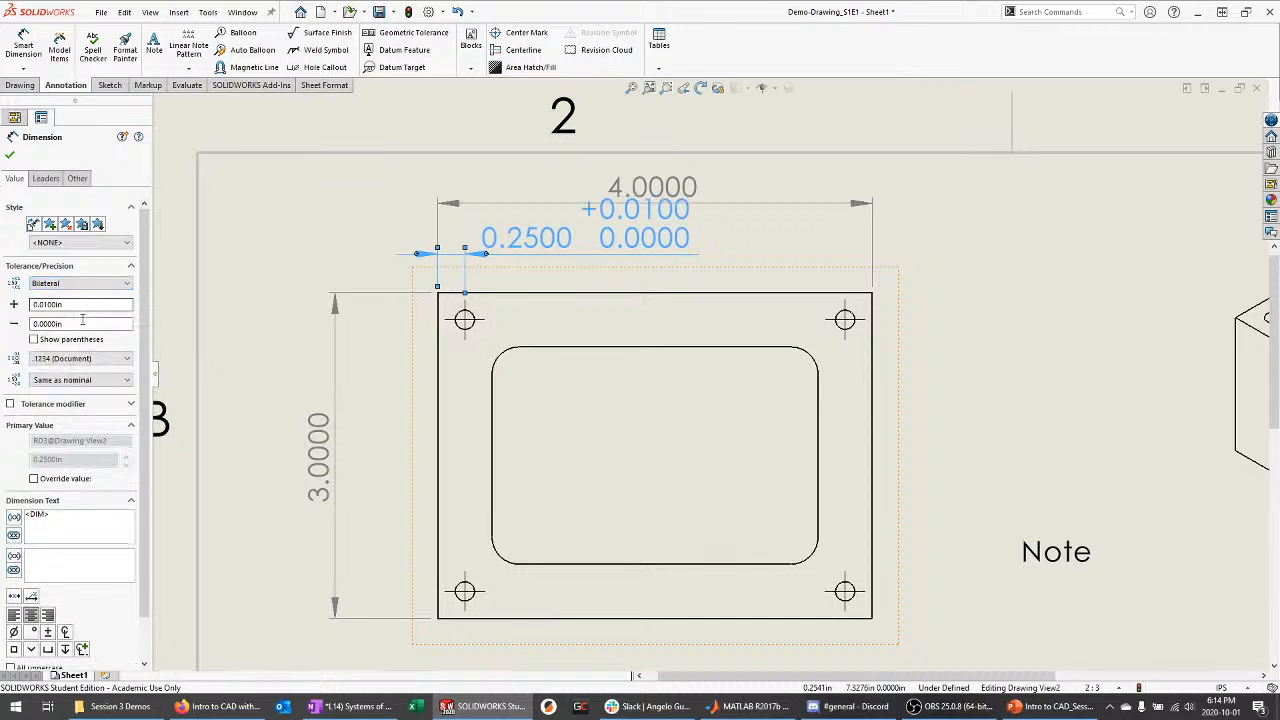
Recheck the 0.2500 tolerance type, then bring the PowerPoint slides to the front
left_click(655, 186)
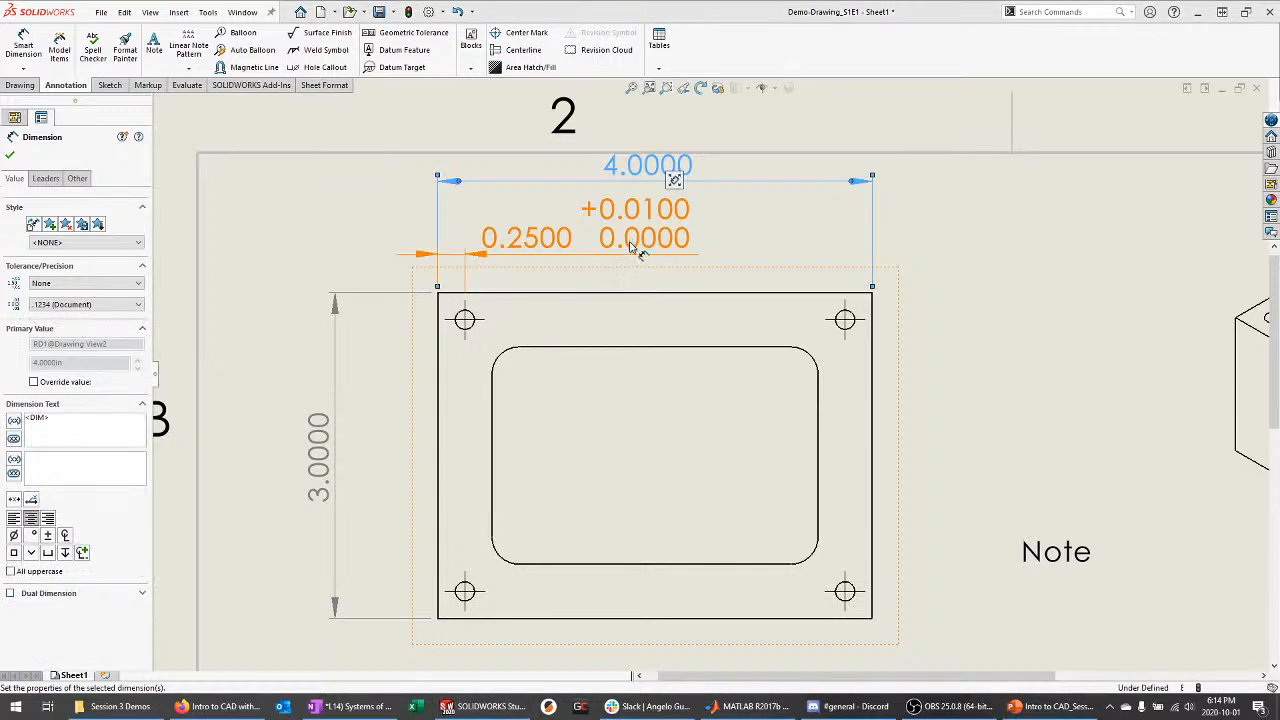
left_click(632, 245)
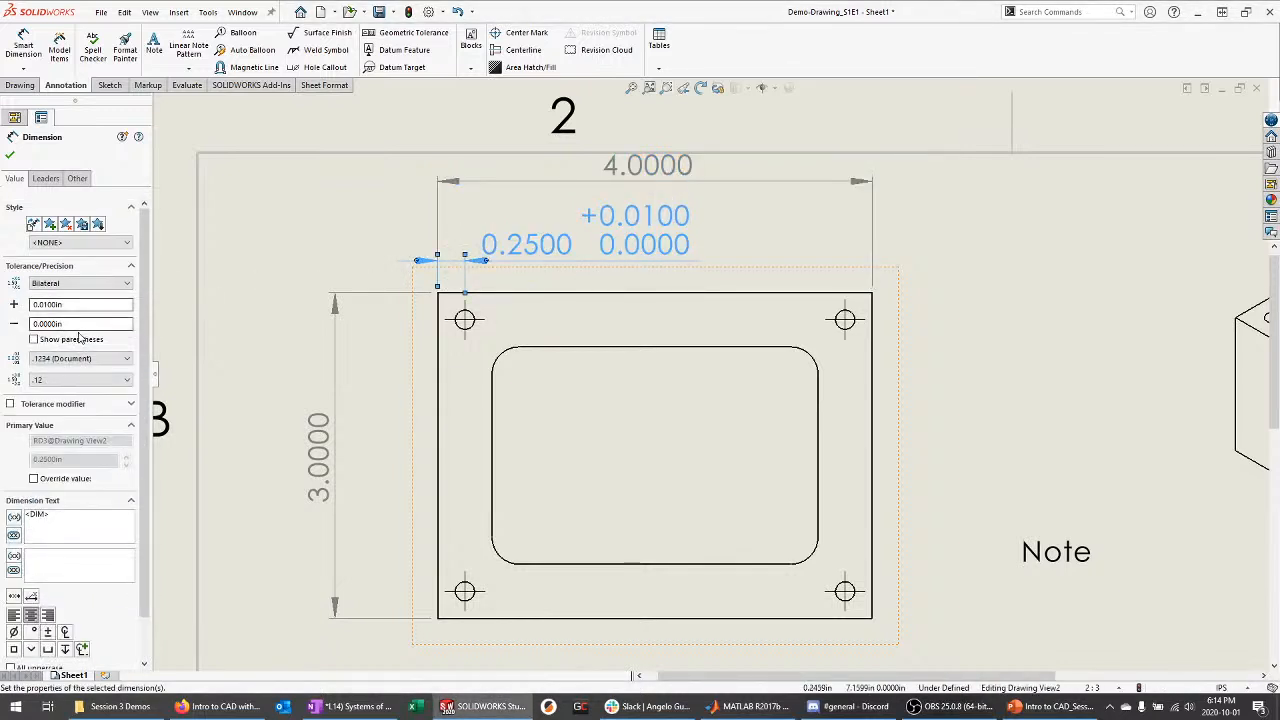
left_click(80, 283)
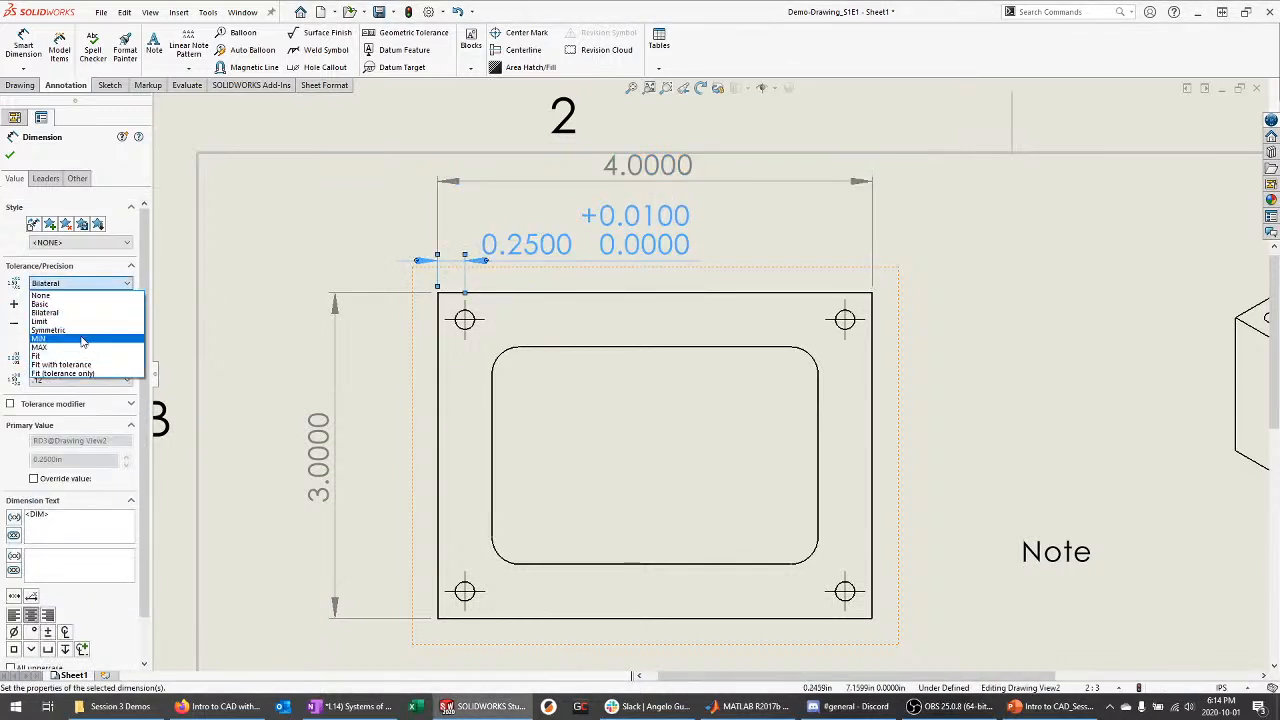
left_click(174, 340)
left_click(1053, 712)
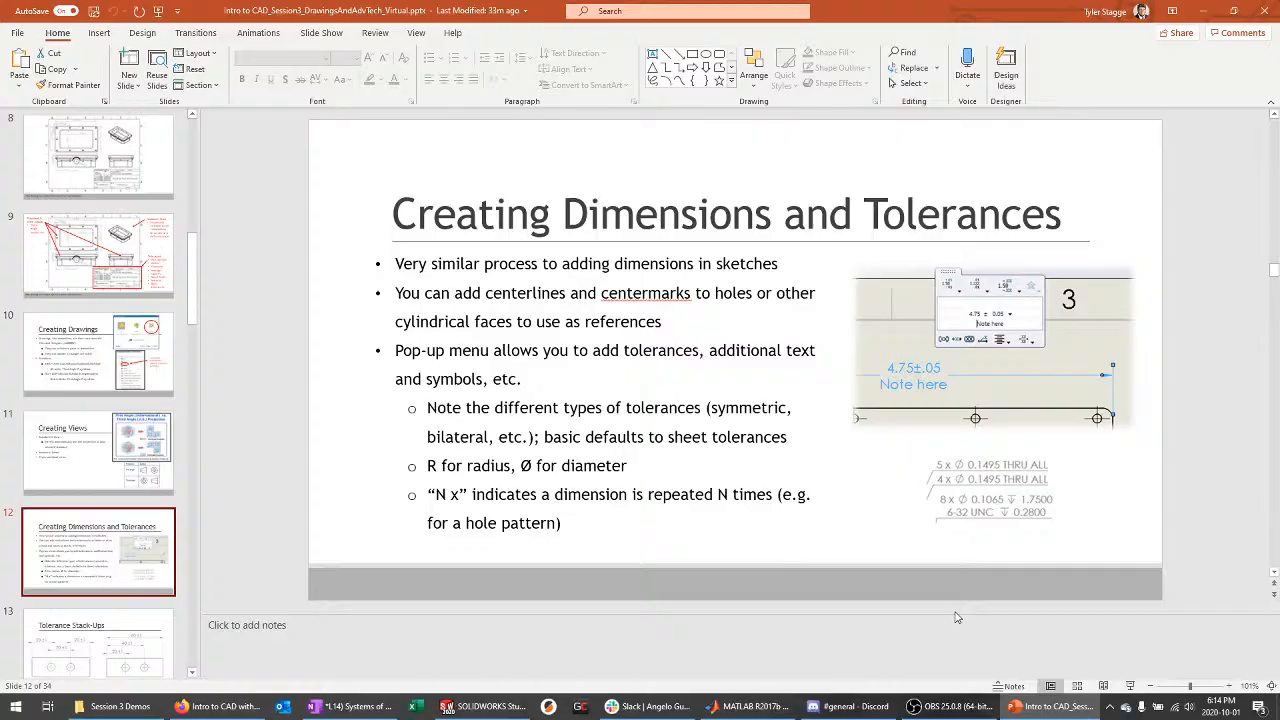
Start the slide show from the current slide and advance to Tolerance Stack-Ups
key("shift+F5")
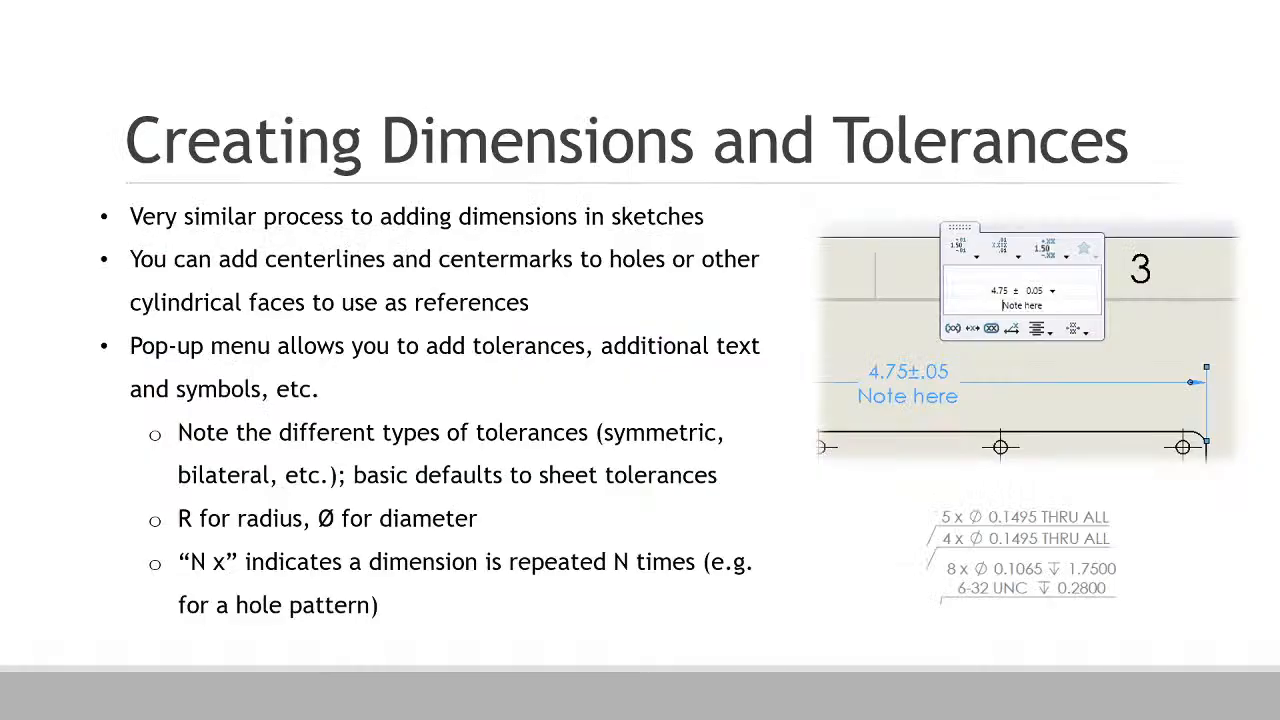
left_click(543, 443)
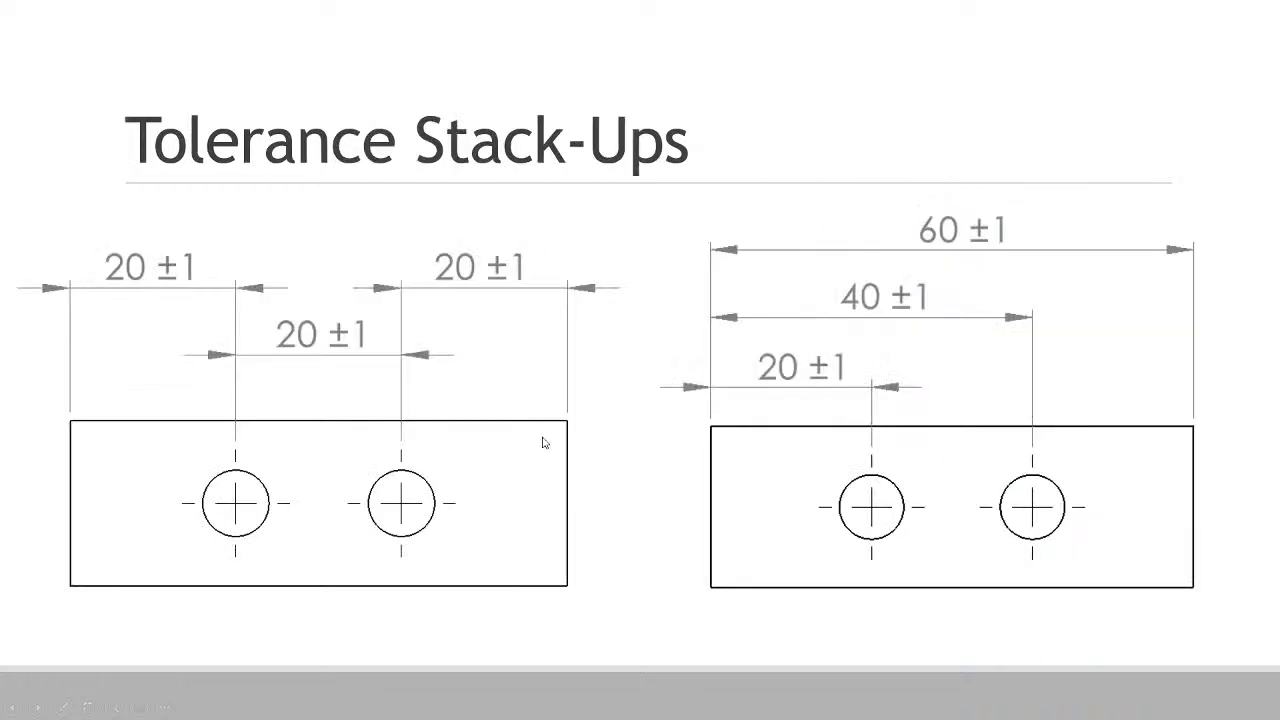
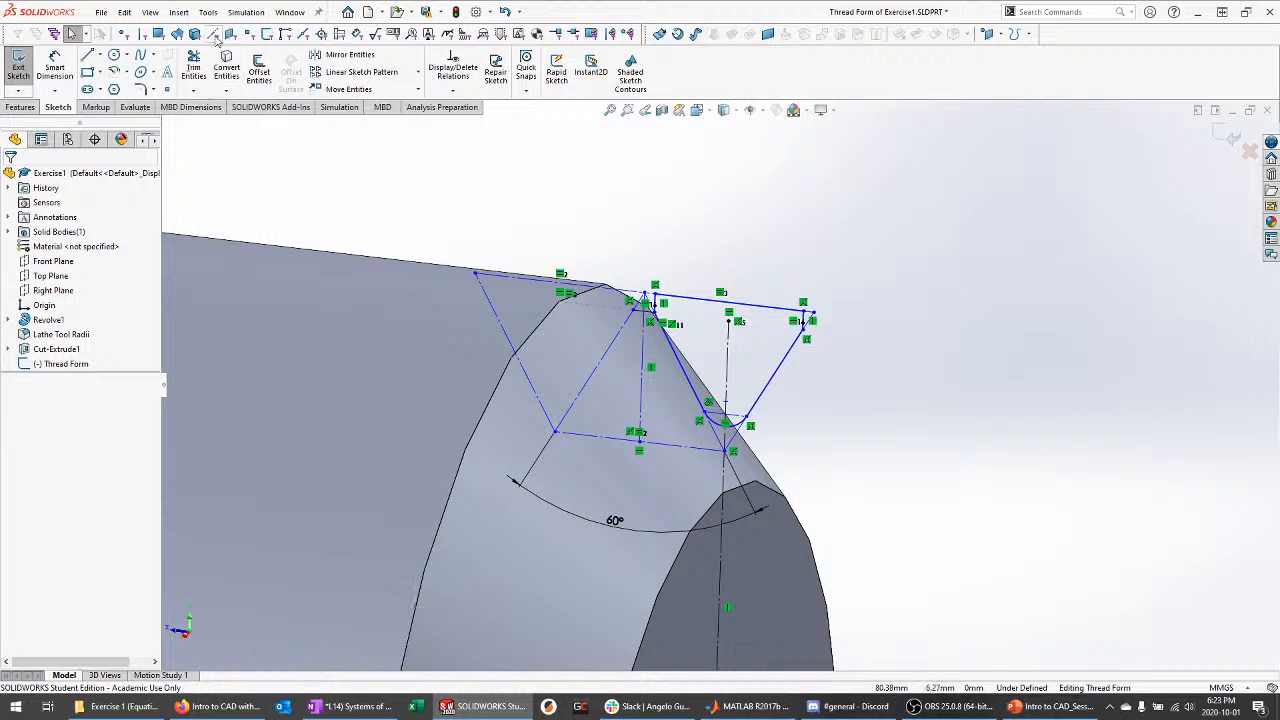
Add a global variable PITCH = 1.5mm in the Equations manager
left_click(207, 13)
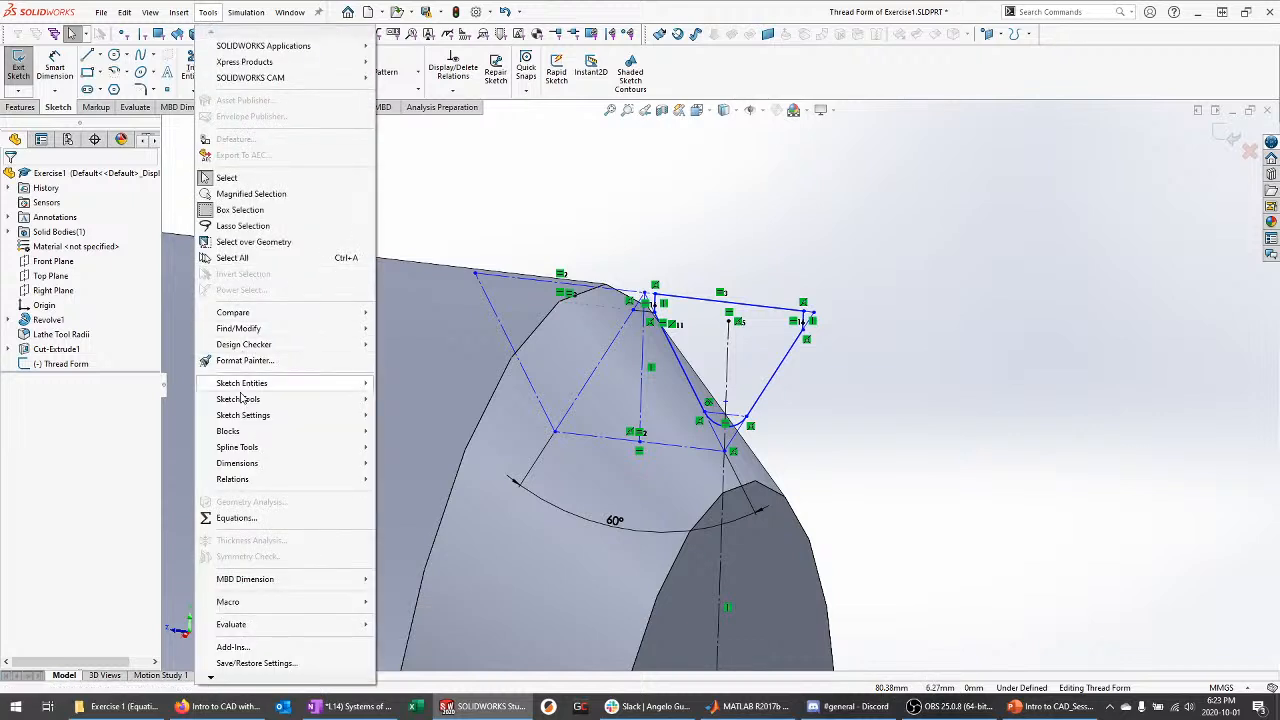
left_click(266, 521)
left_click_drag(882, 247, 568, 156)
left_click(478, 229)
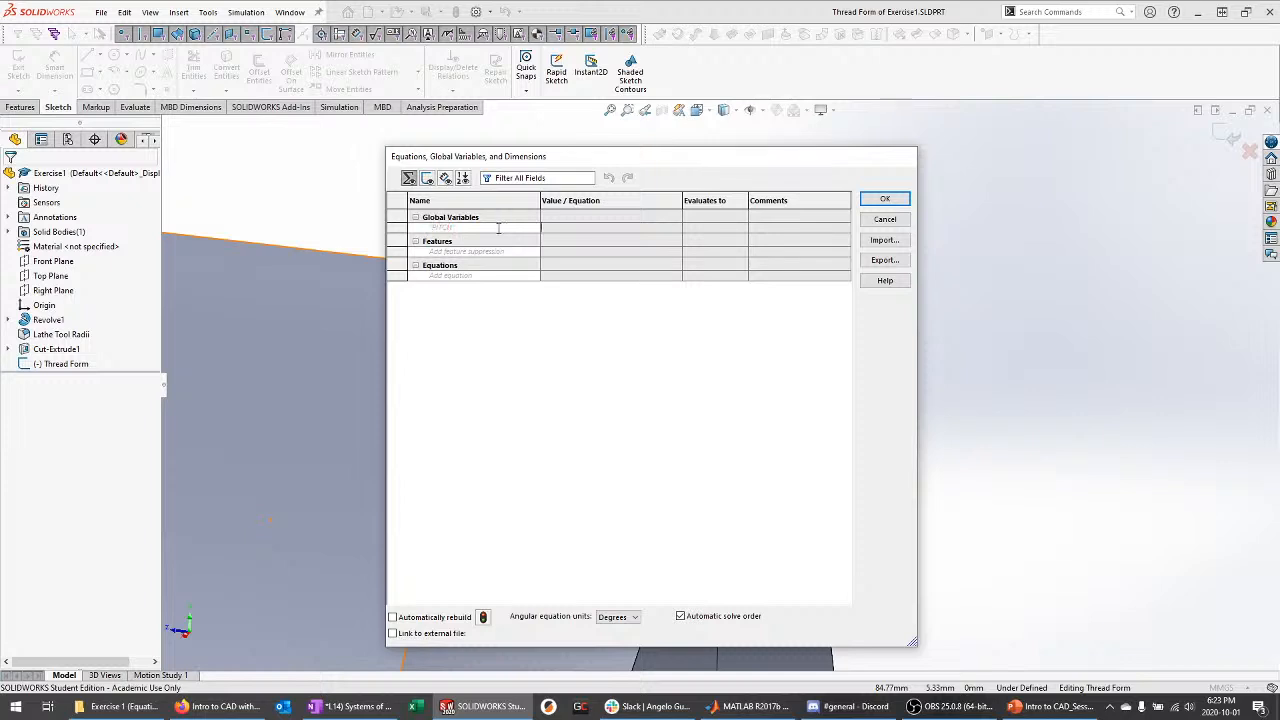
type("=")
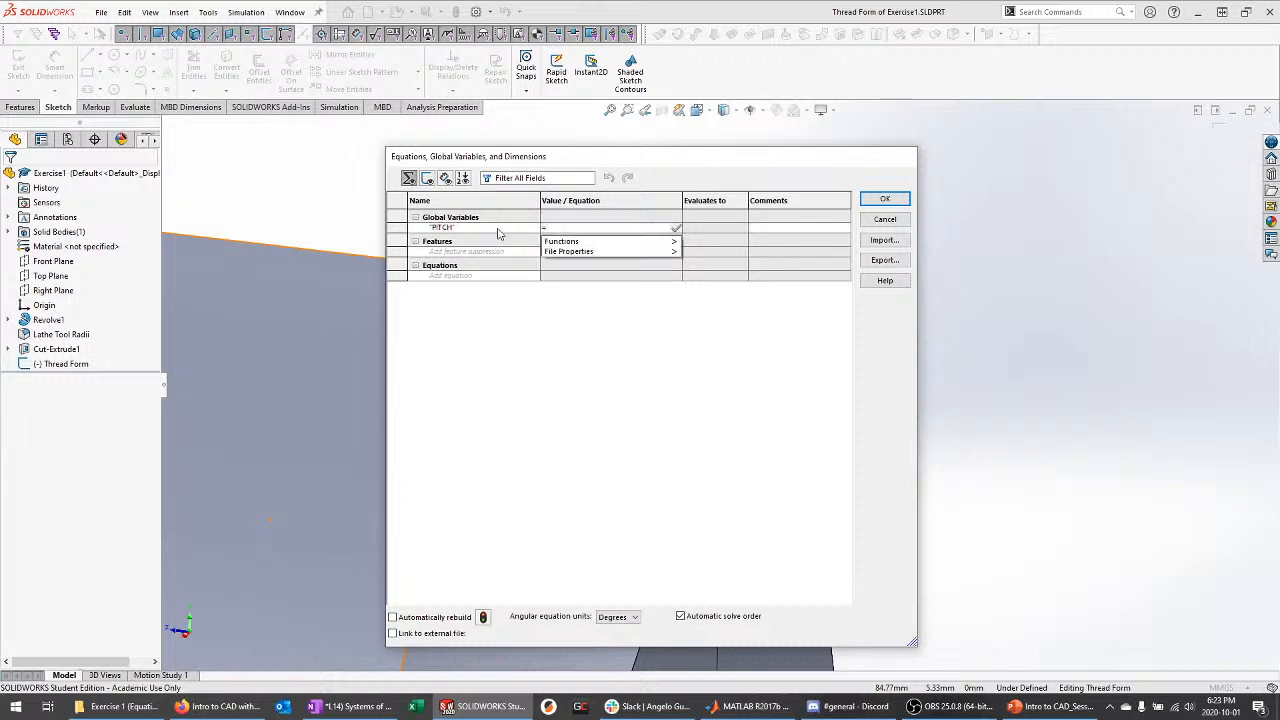
type("1.5mm")
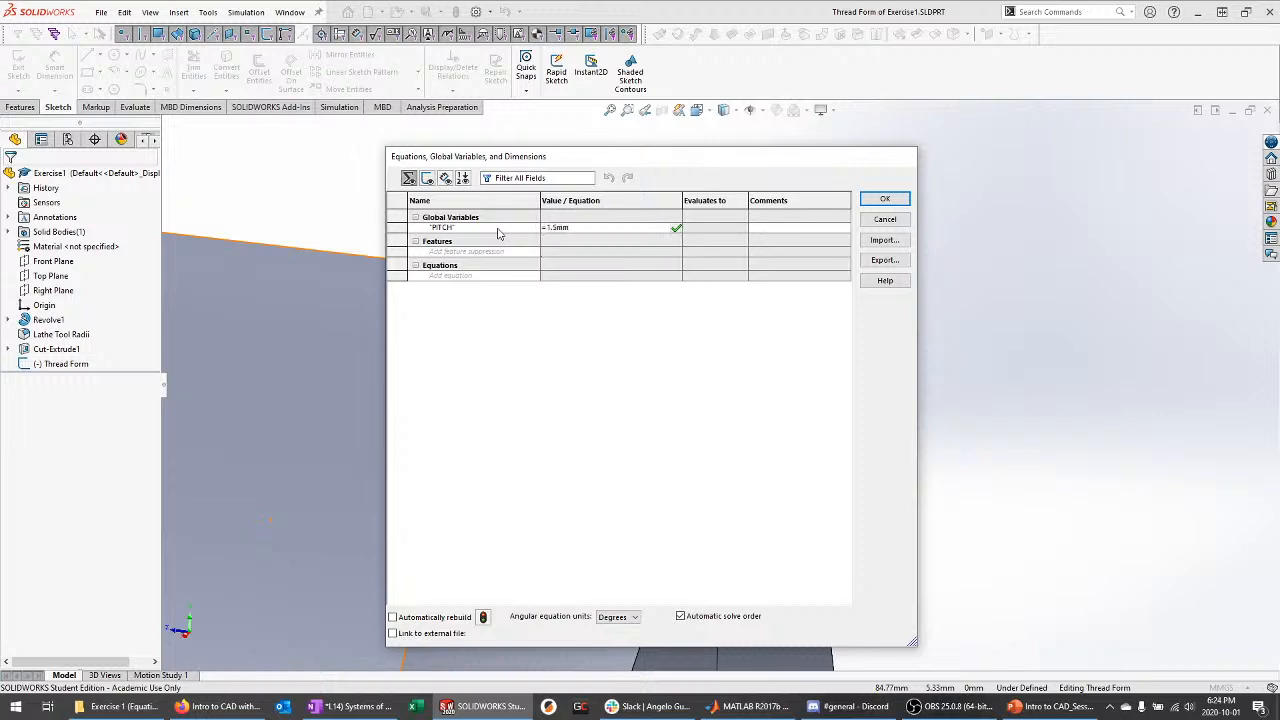
left_click(885, 200)
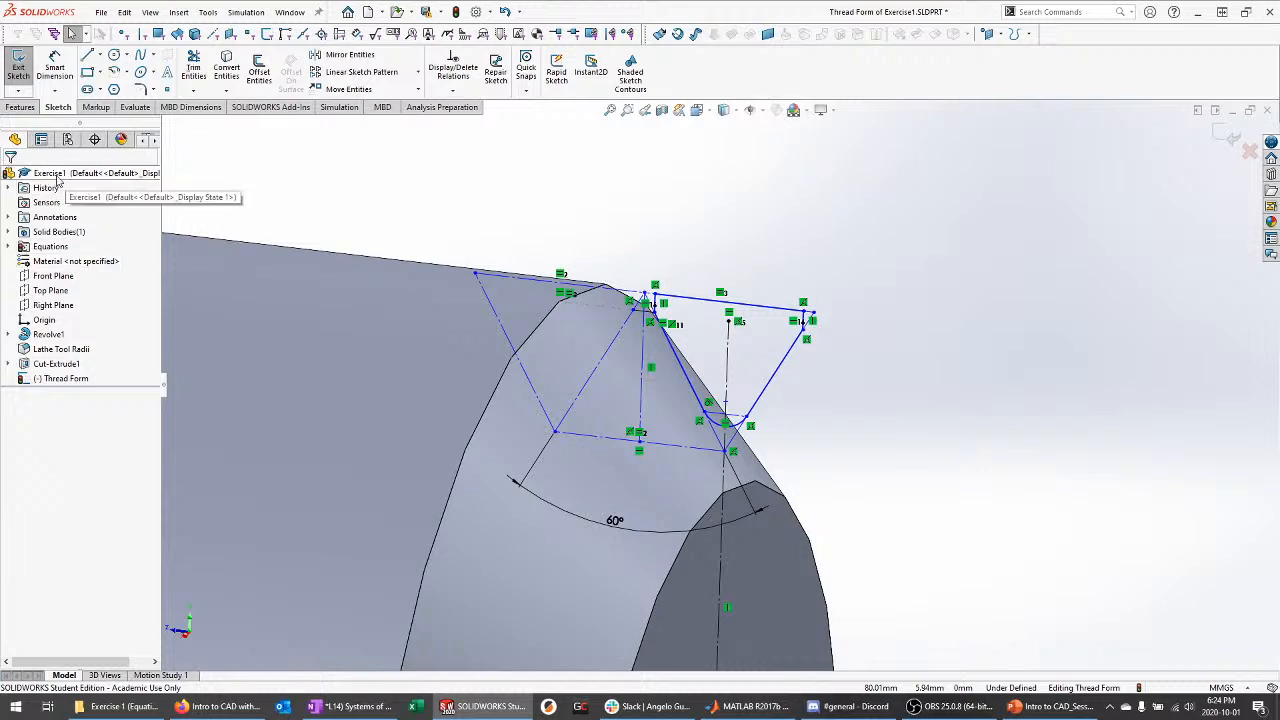
Expand Equations in the tree and reopen the manager to confirm PITCH is listed
left_click(8, 247)
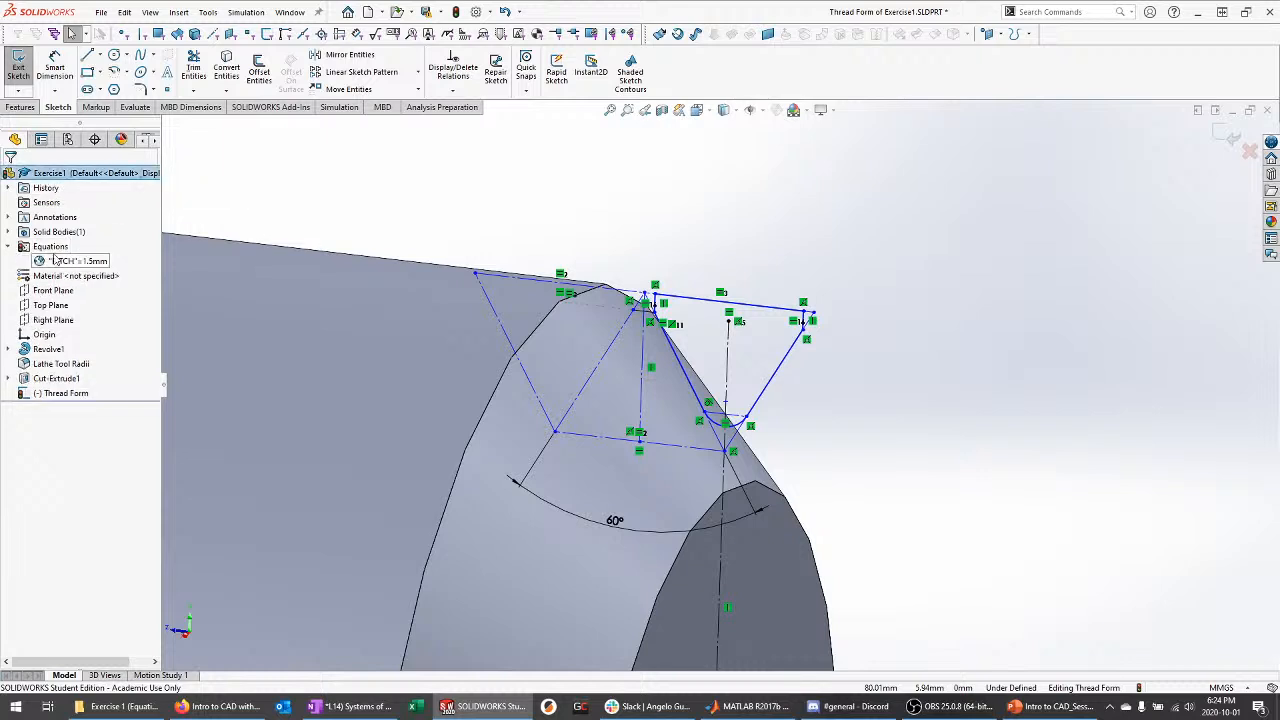
right_click(51, 252)
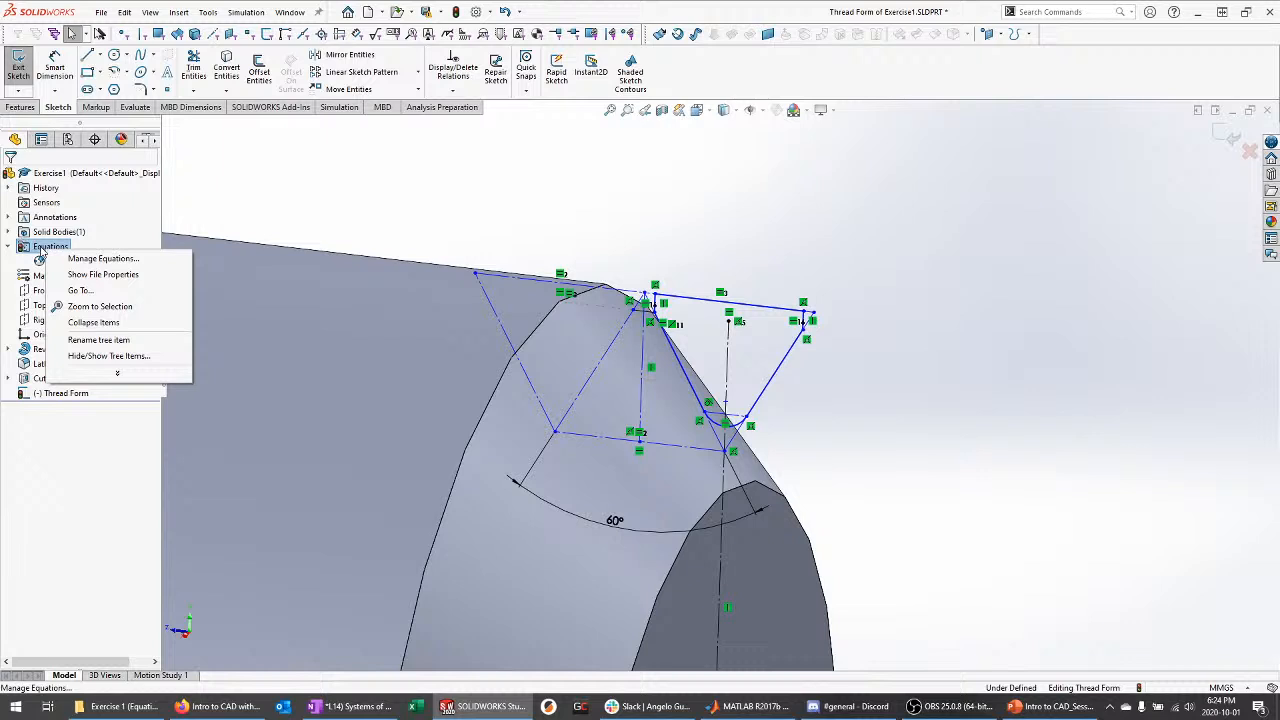
left_click(104, 259)
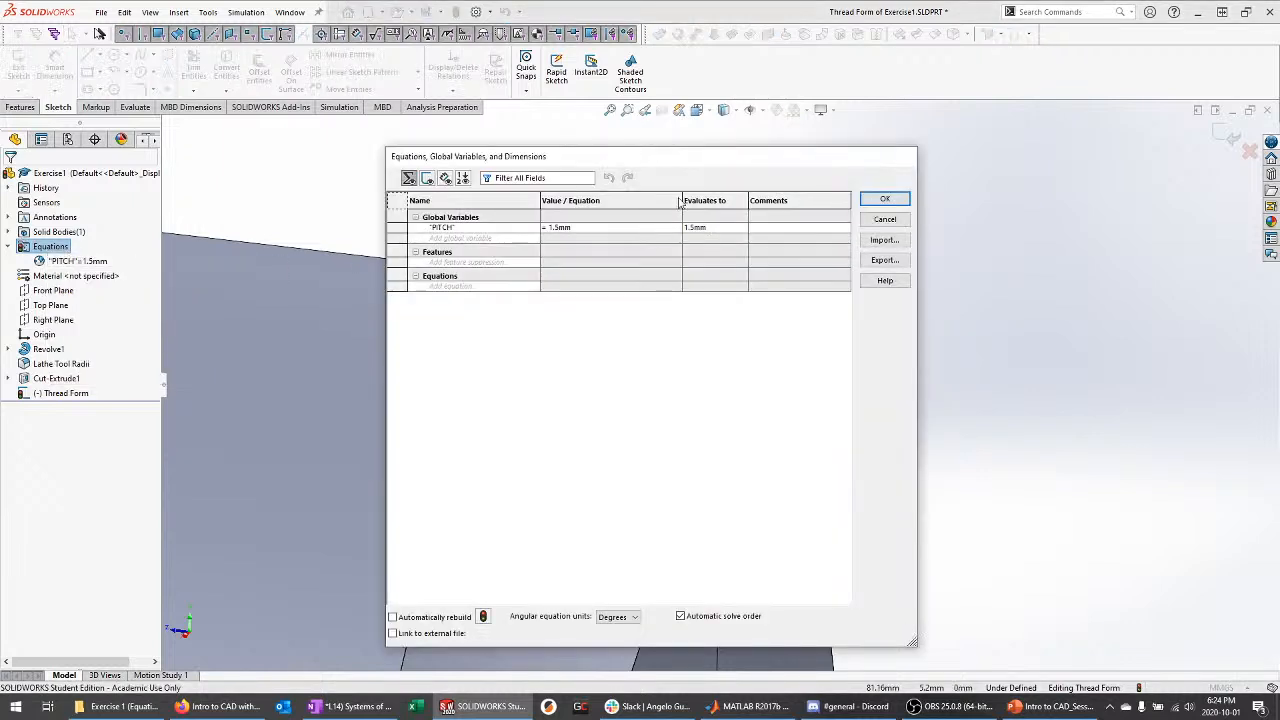
left_click(884, 199)
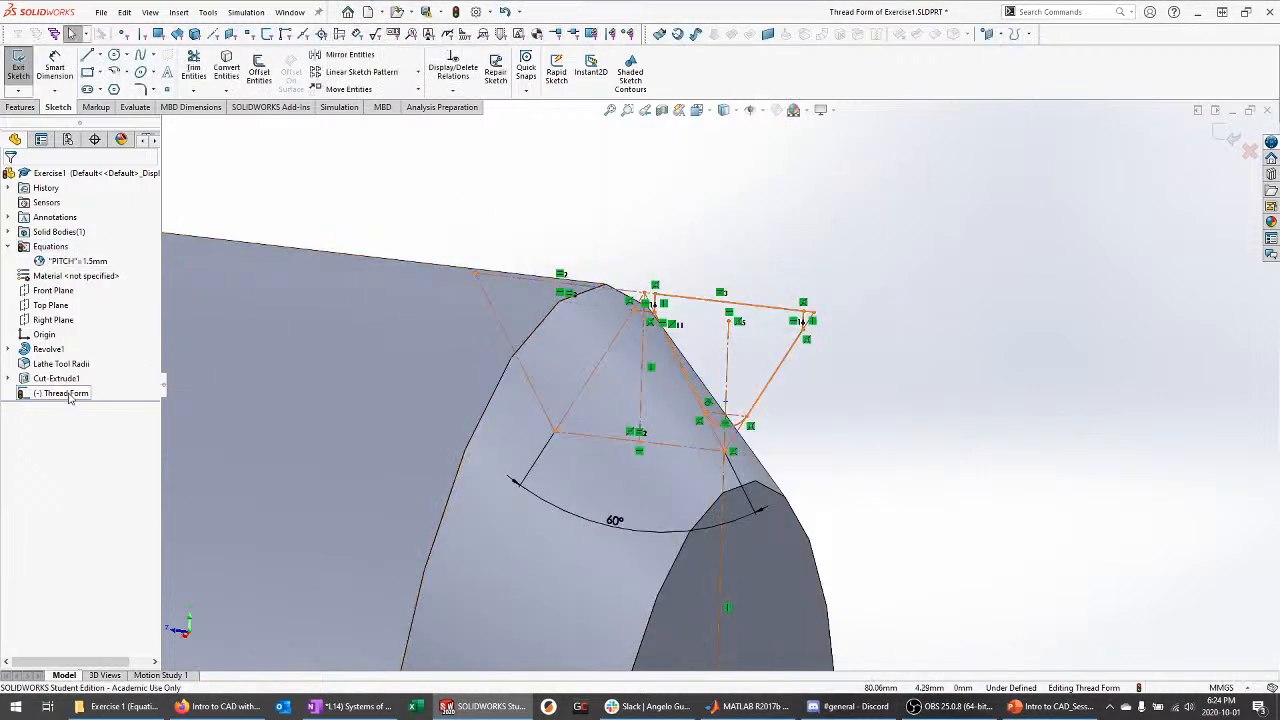
Exit the Thread Form sketch and reopen it for editing
middle_click_drag(916, 214, 928, 209)
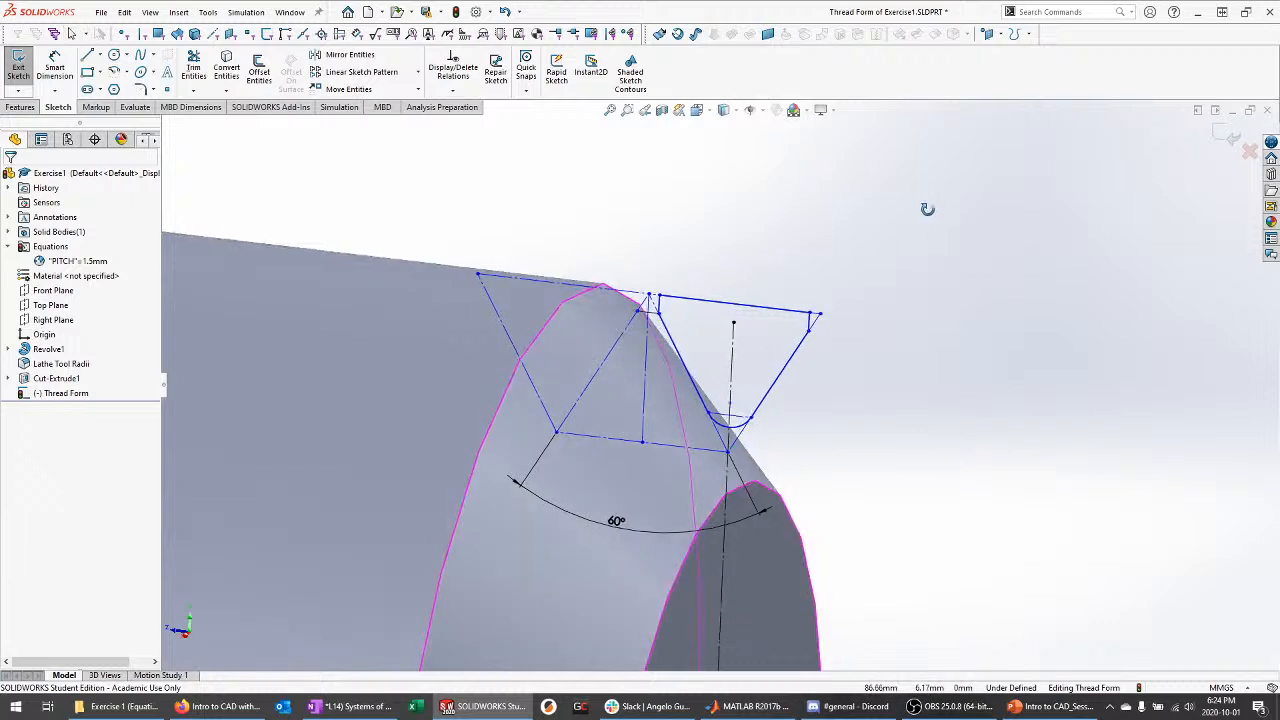
left_click(1227, 139)
left_click(65, 393)
right_click(65, 393)
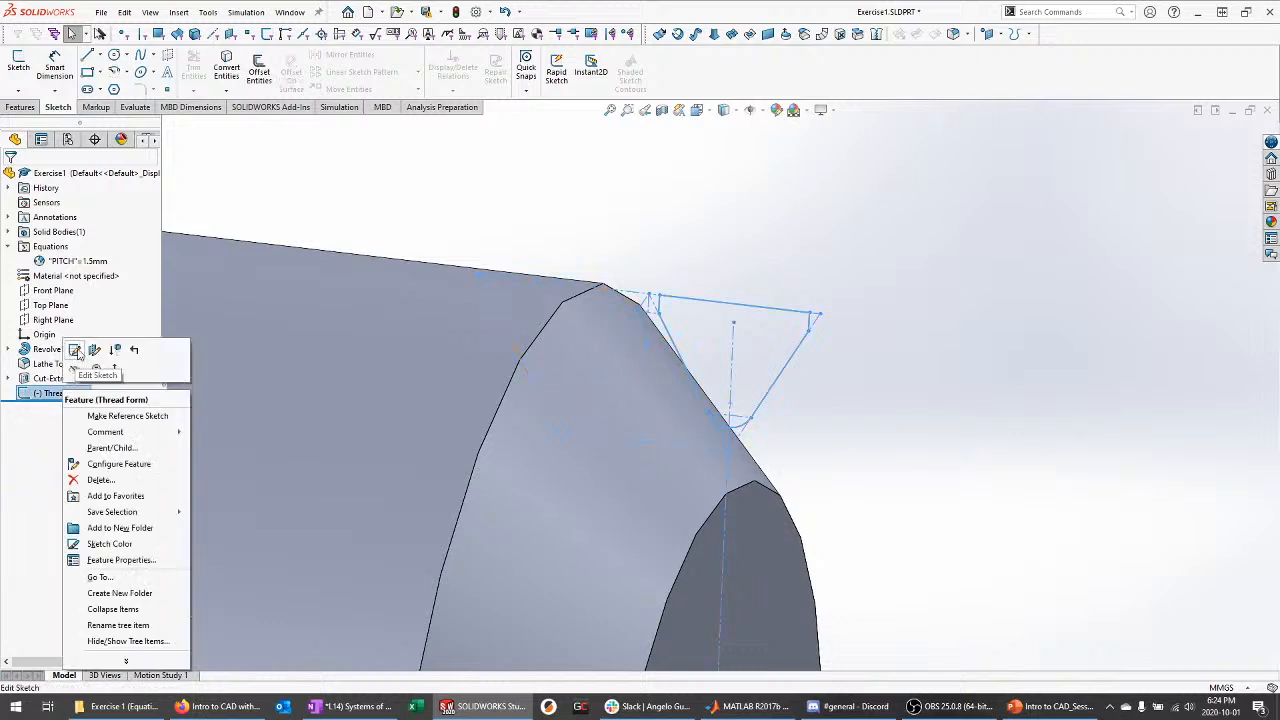
left_click(75, 349)
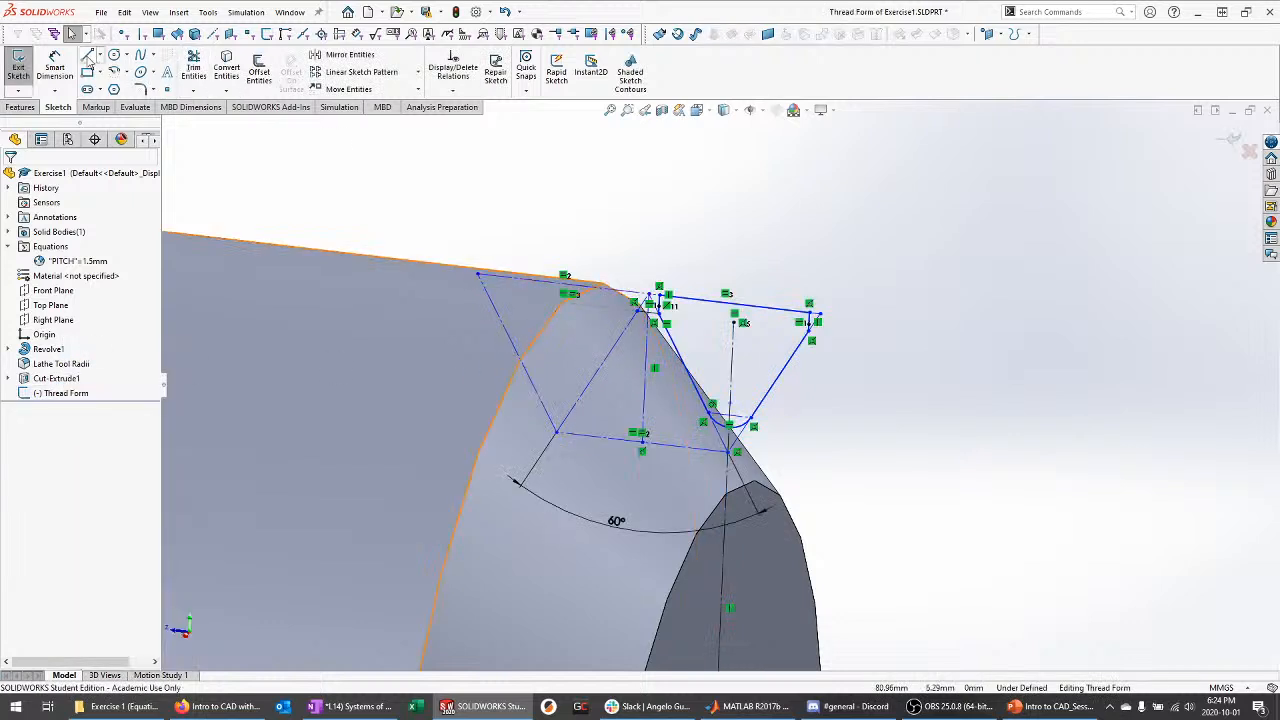
Dimension the horizontal construction line as ="PITCH" (1.50) and move the 60° dimension lower
left_click(57, 66)
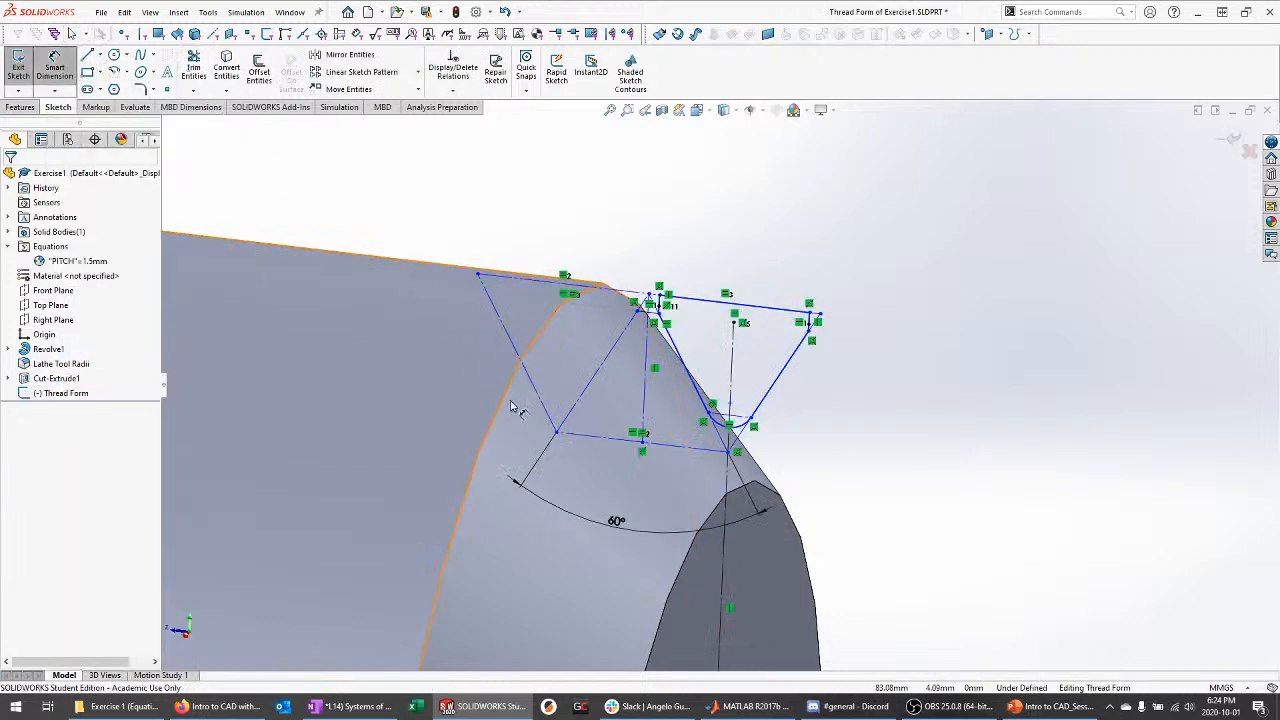
left_click(612, 444)
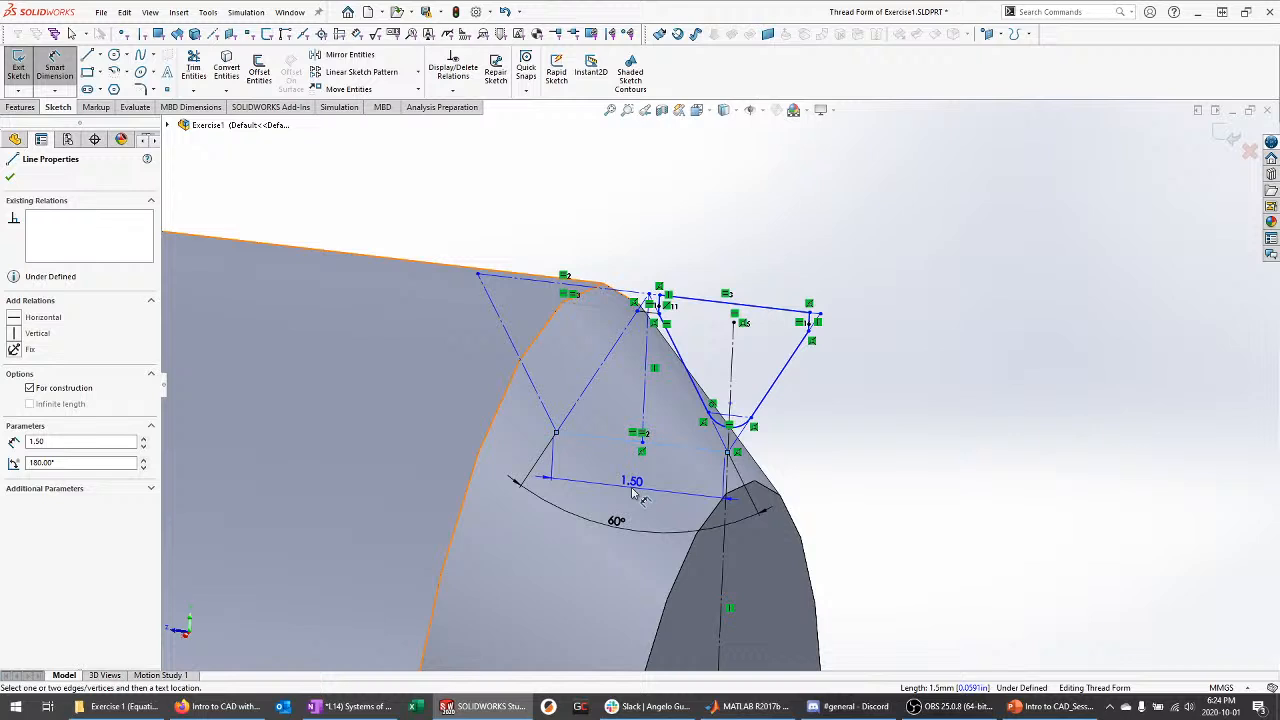
left_click(632, 493)
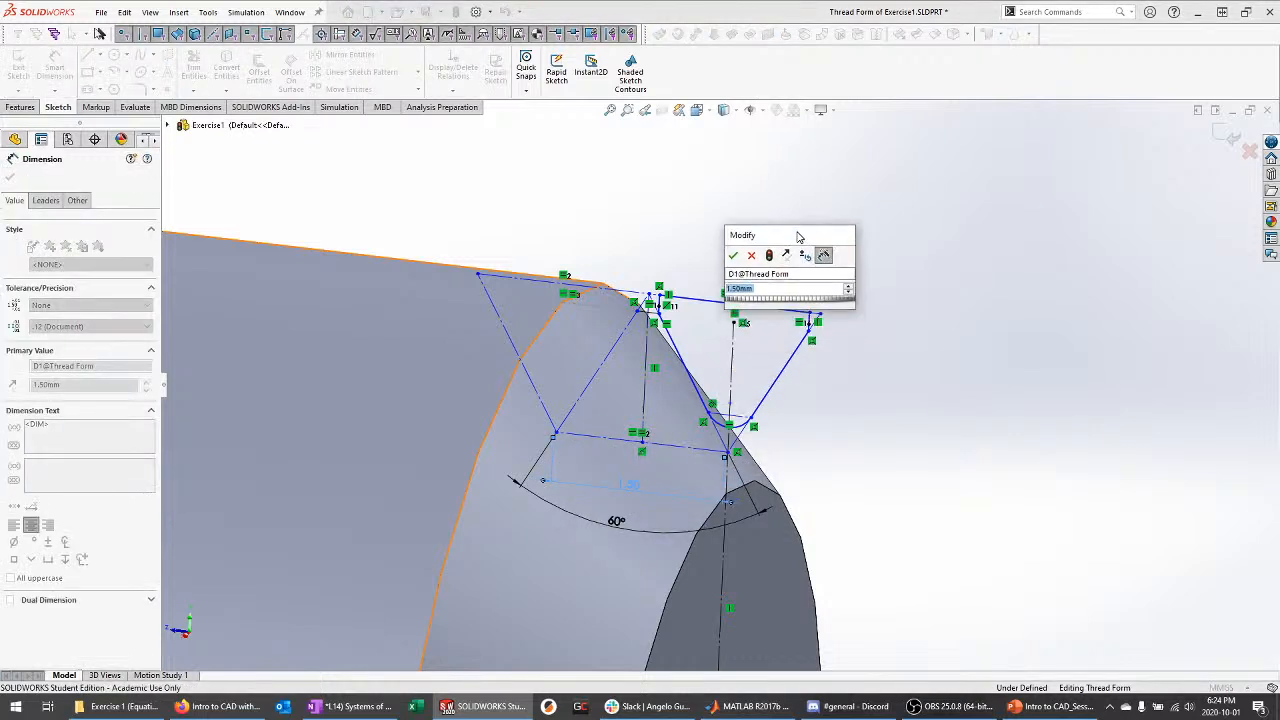
left_click_drag(798, 236, 806, 189)
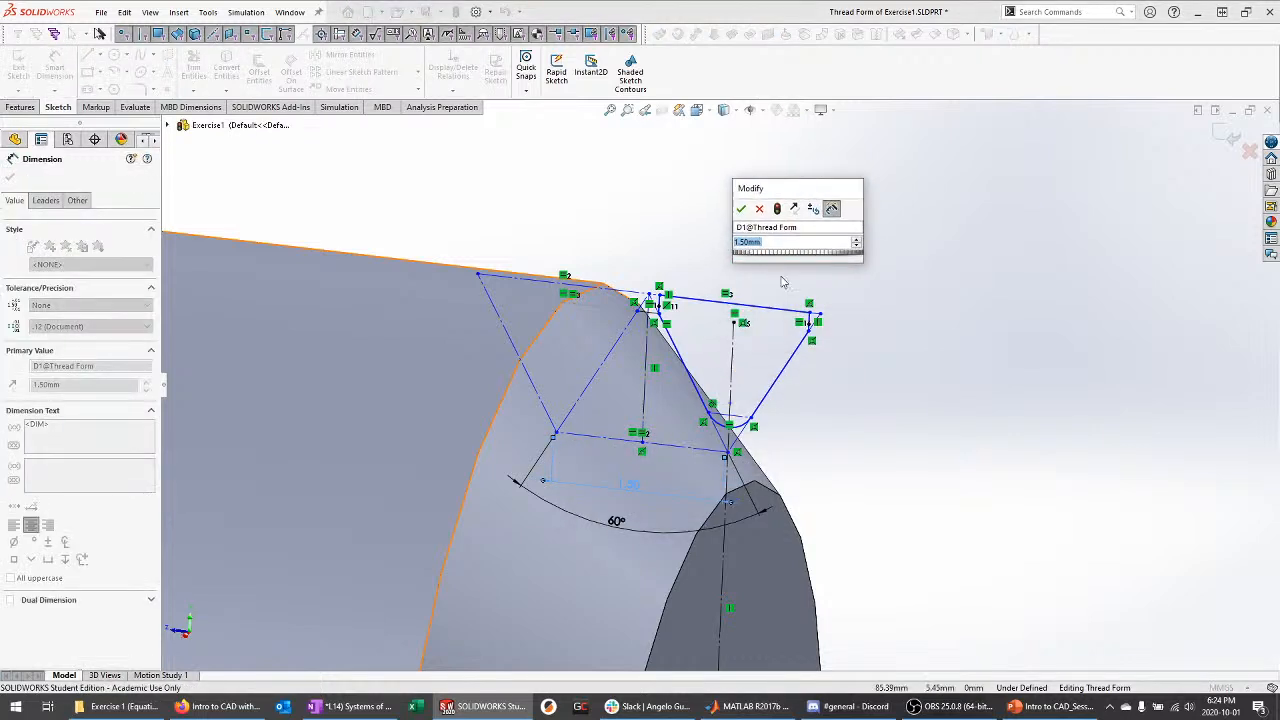
type("=")
mouse_move(783, 282)
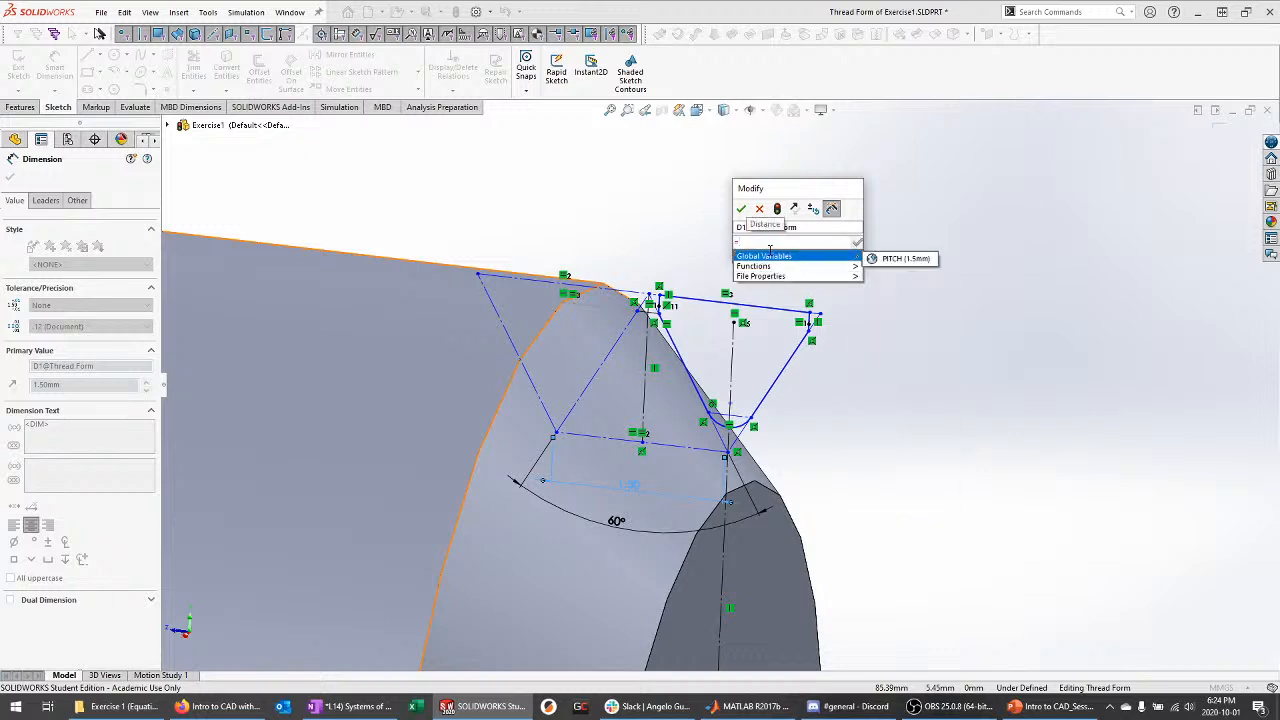
left_click(893, 258)
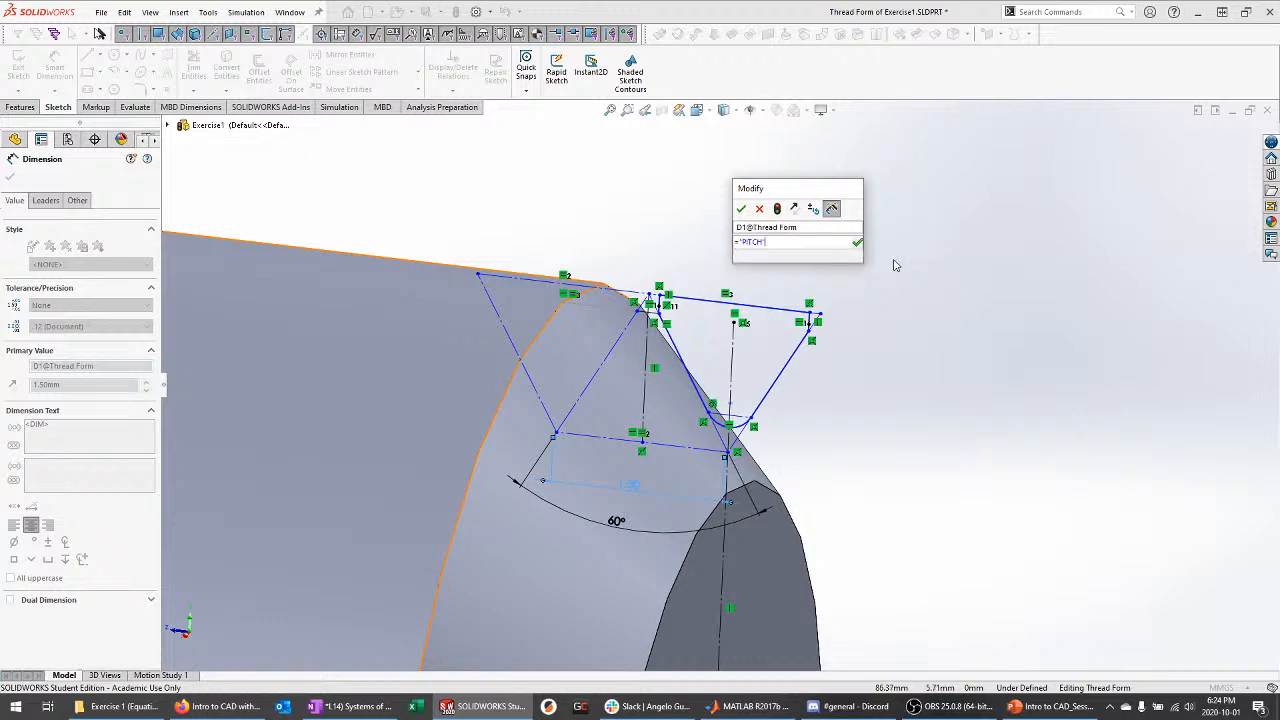
left_click(741, 208)
key("Escape")
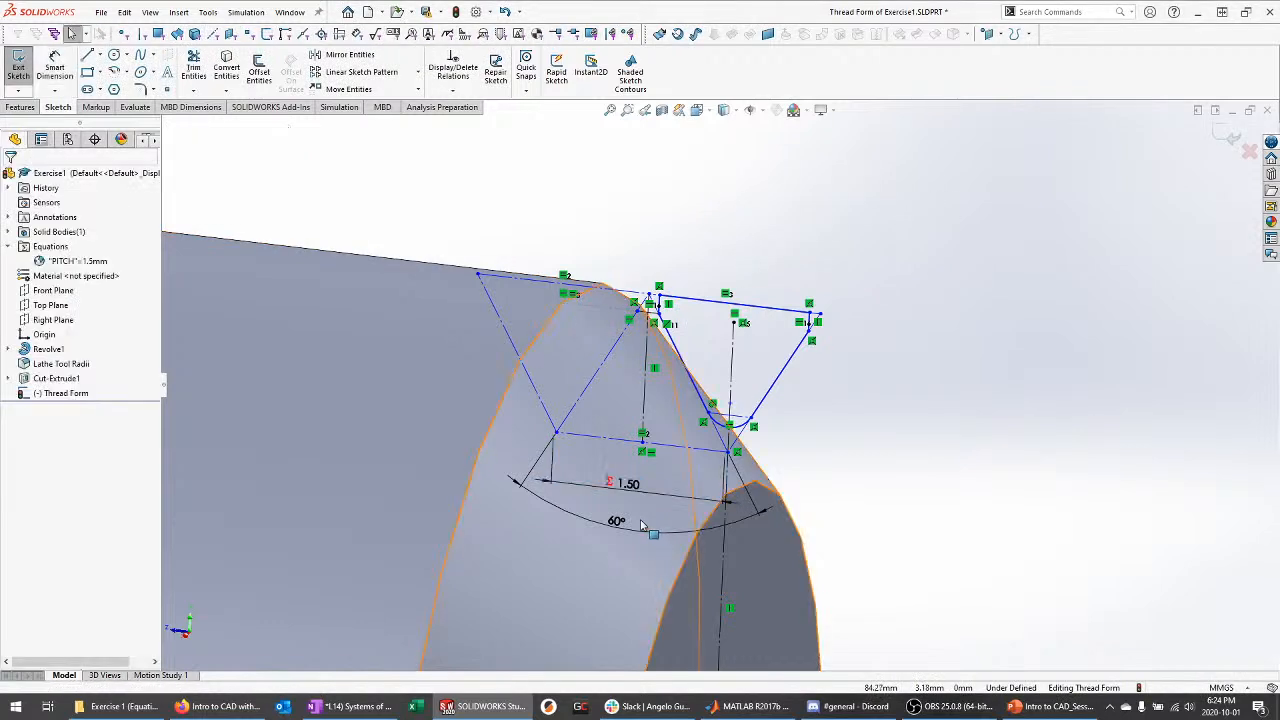
left_click_drag(618, 527, 573, 567)
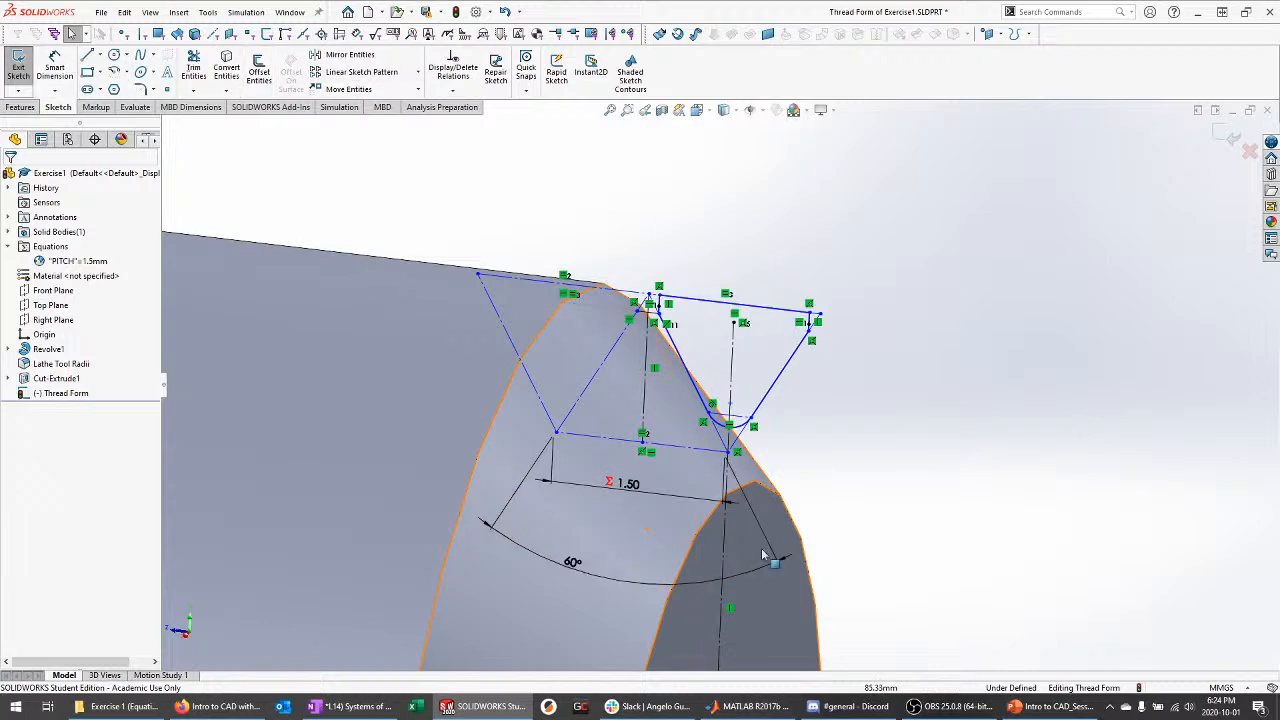
Check the exercise instructions slide, then return to the SOLIDWORKS sketch
key("alt+Tab")
scroll(484, 242, "up", 2, "ctrl")
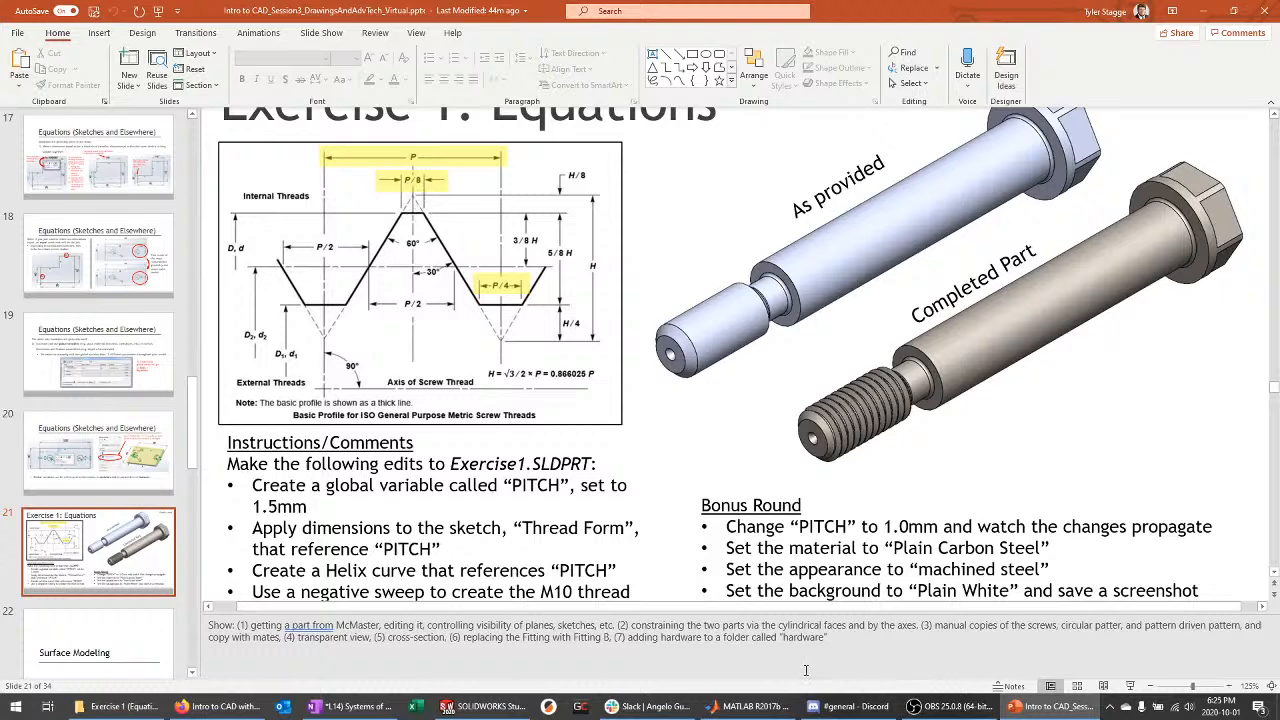
left_click(488, 706)
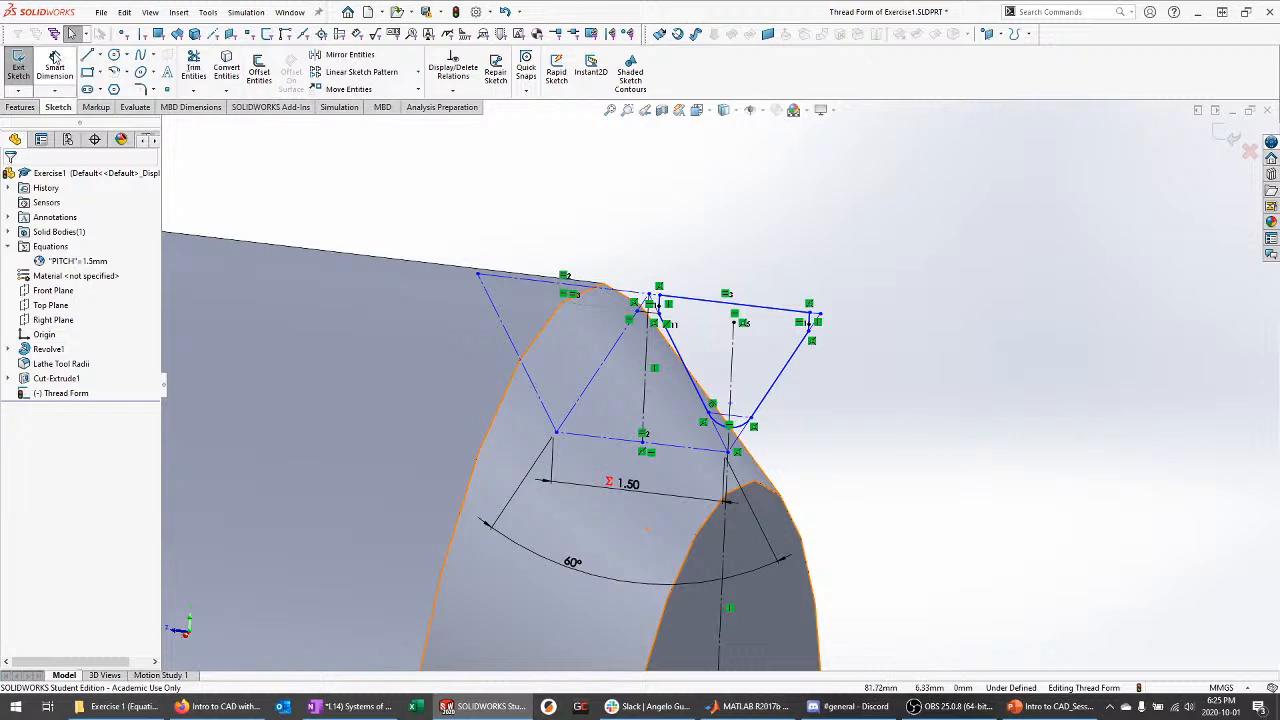
Dimension the short construction line at the thread tip as "PITCH"/8, reading 0.19
left_click(55, 60)
scroll(640, 320, "up", 5)
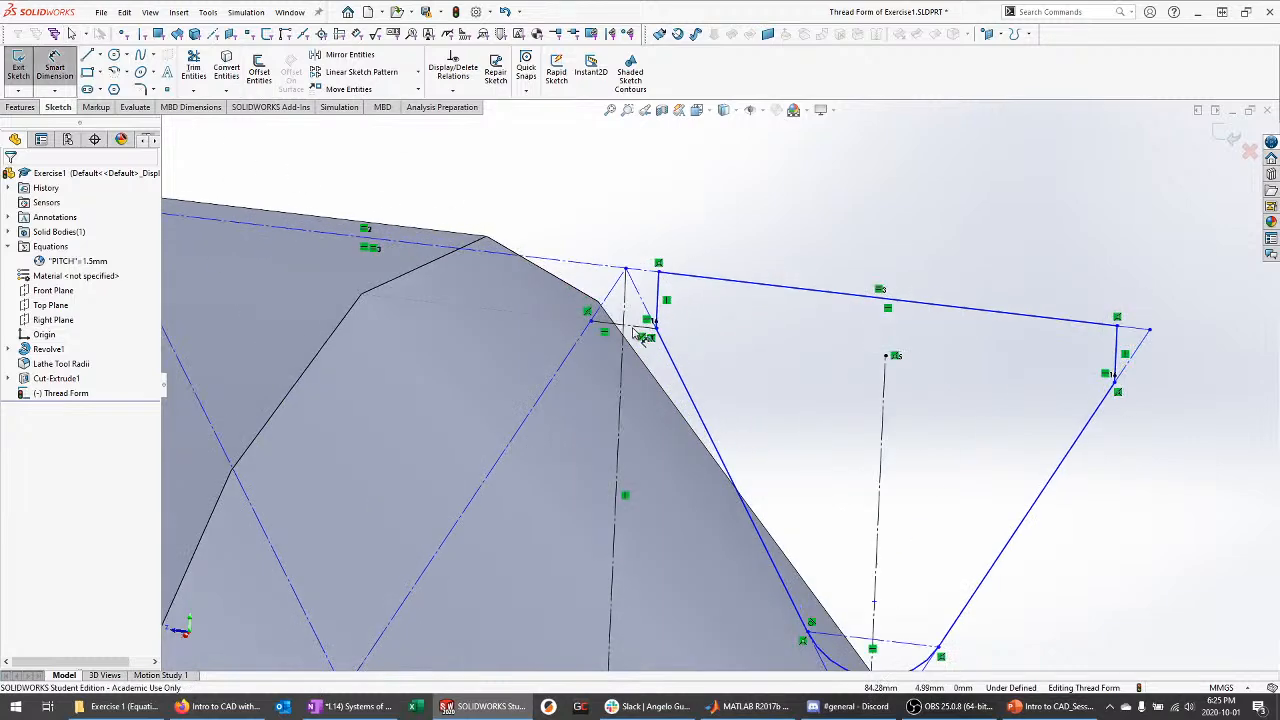
left_click(623, 324)
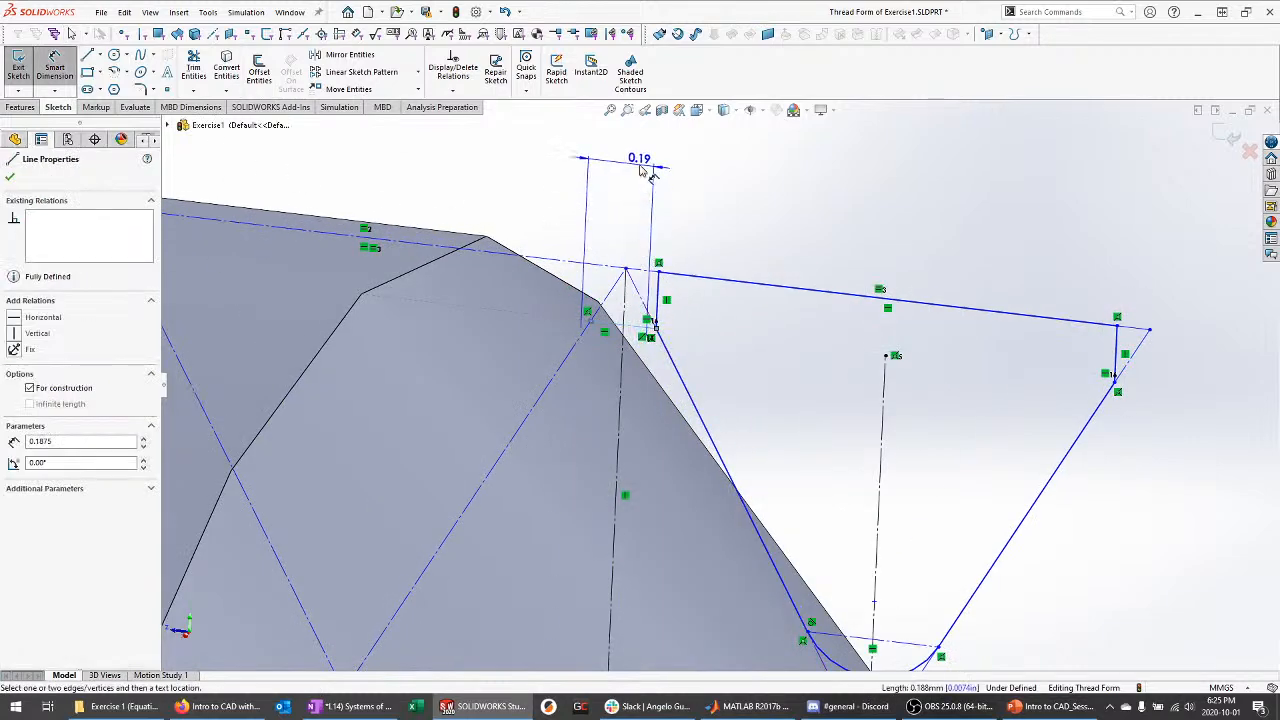
left_click(641, 171)
type("=")
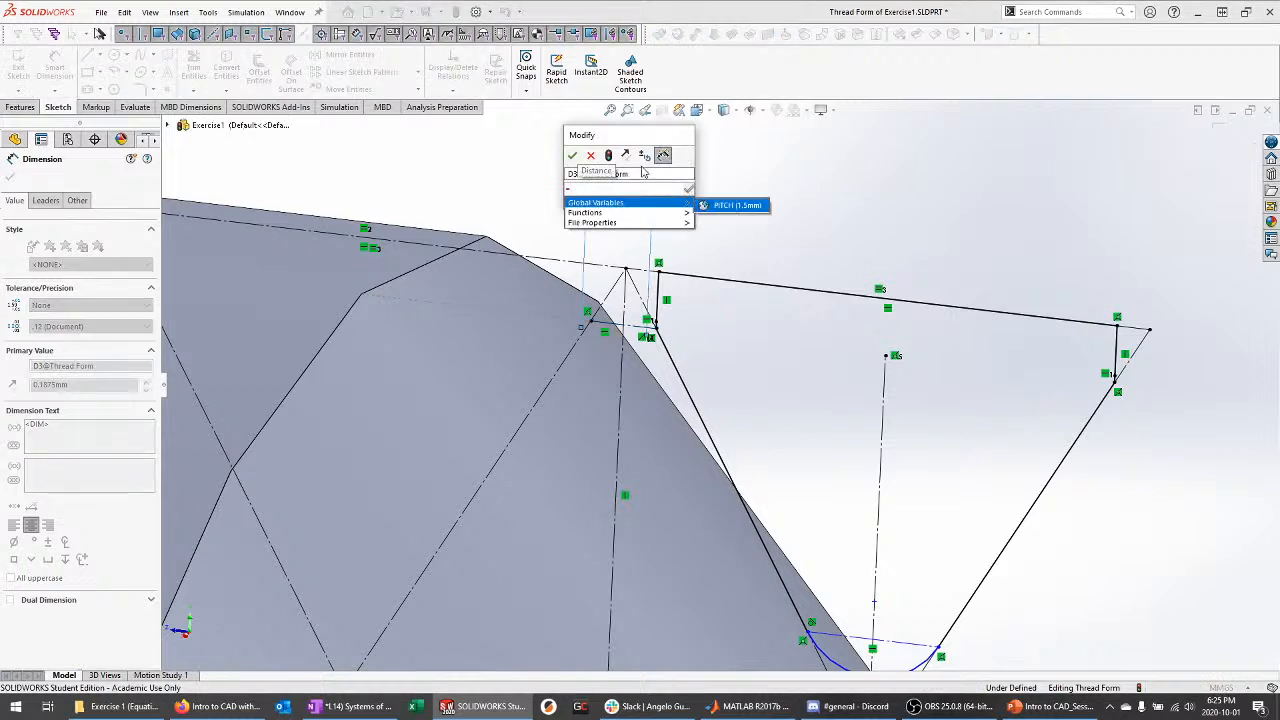
key("Return")
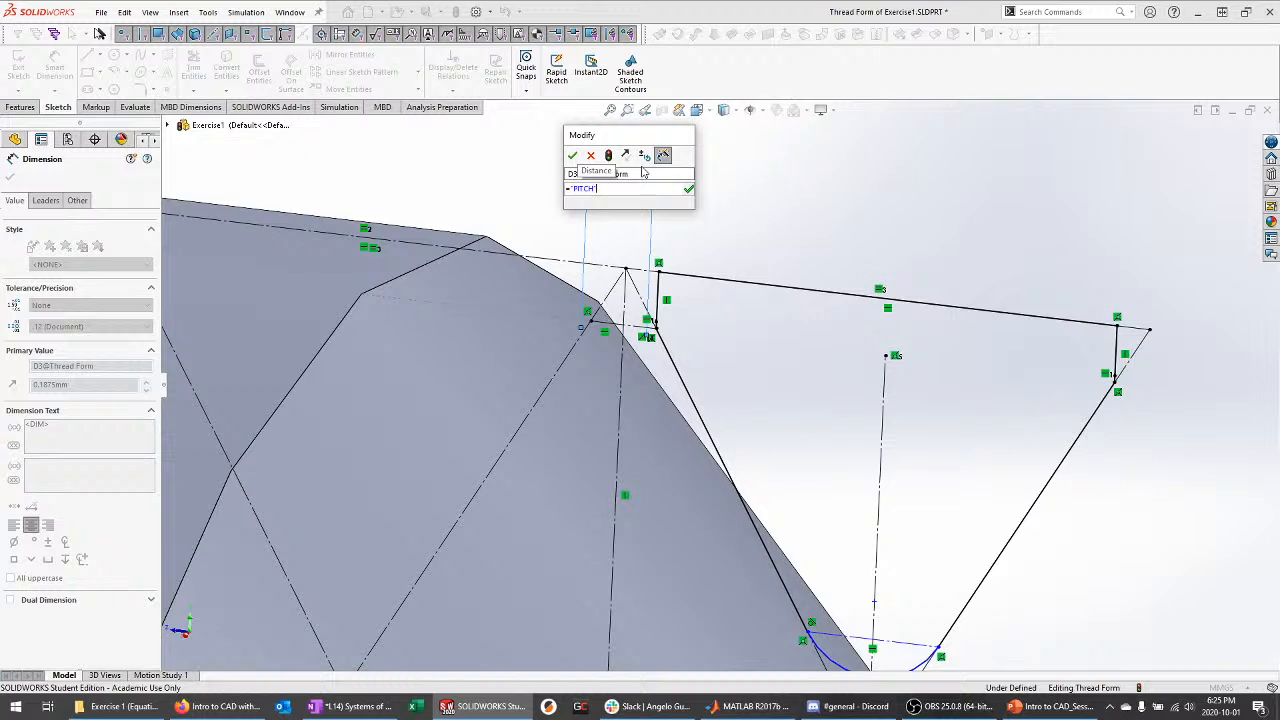
type("/")
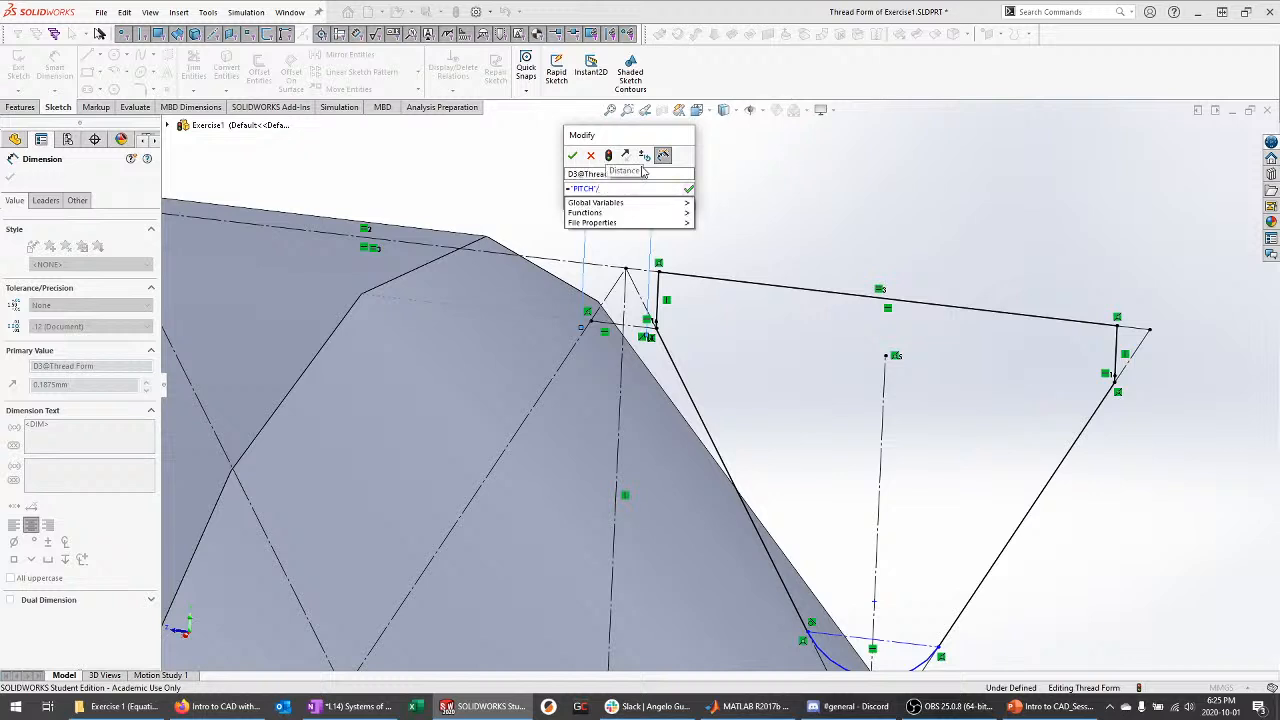
type("8")
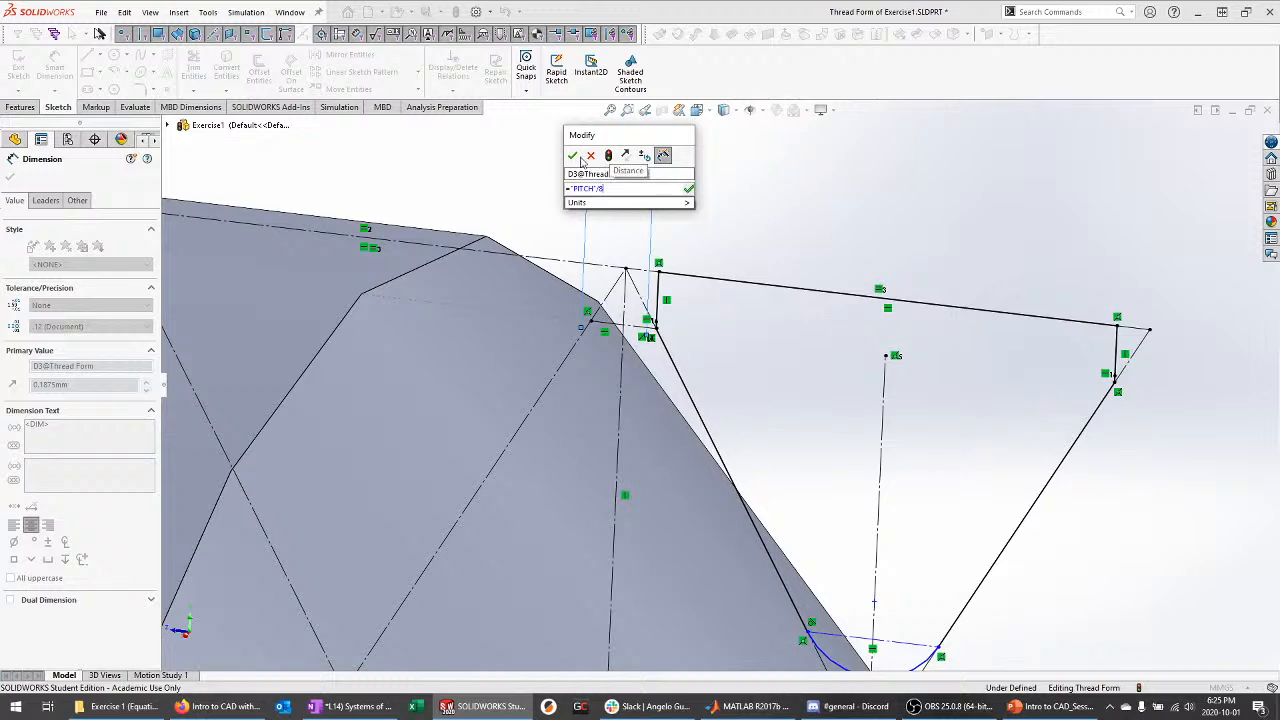
left_click(572, 155)
scroll(719, 215, "up", 3)
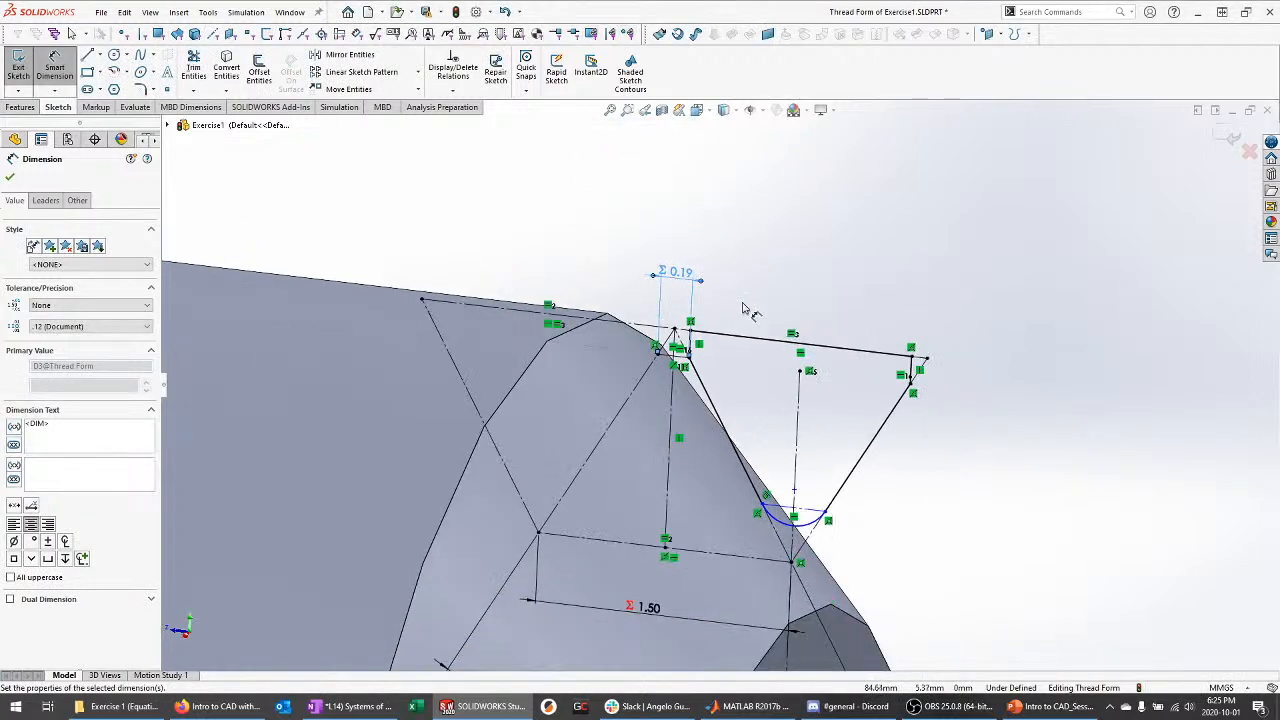
key("Escape")
scroll(718, 627, "down", 2)
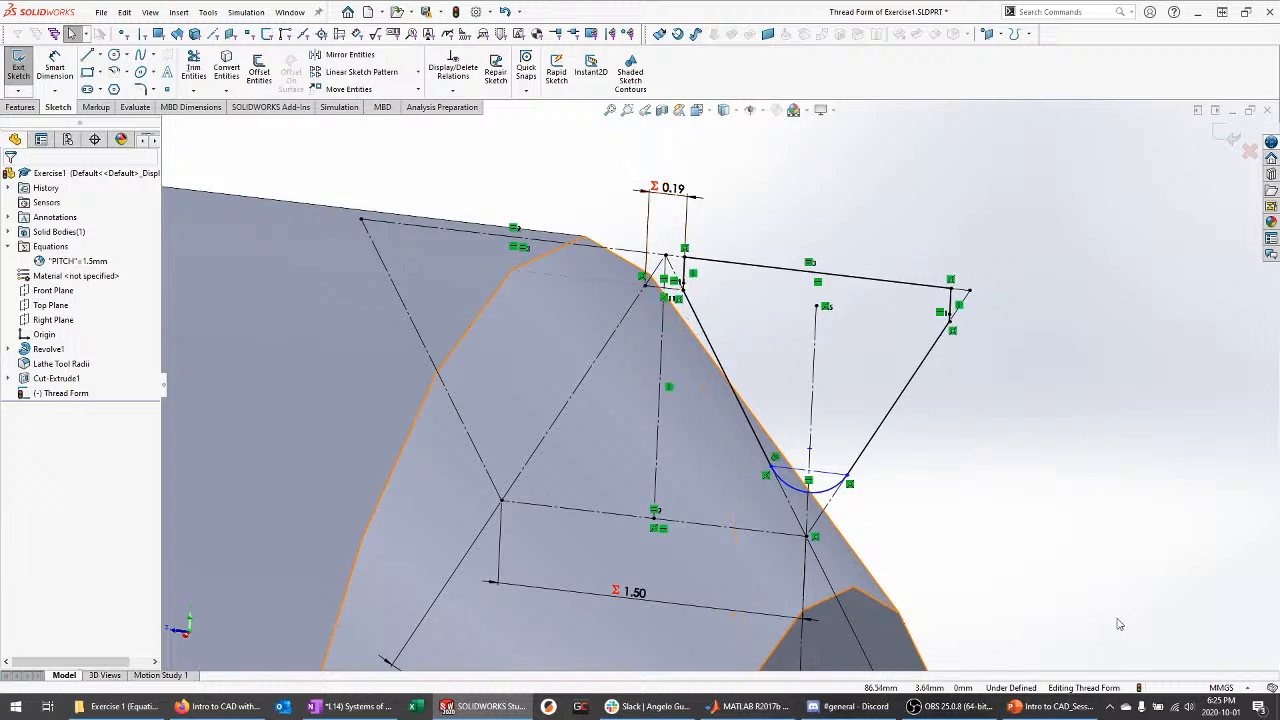
left_click(1050, 706)
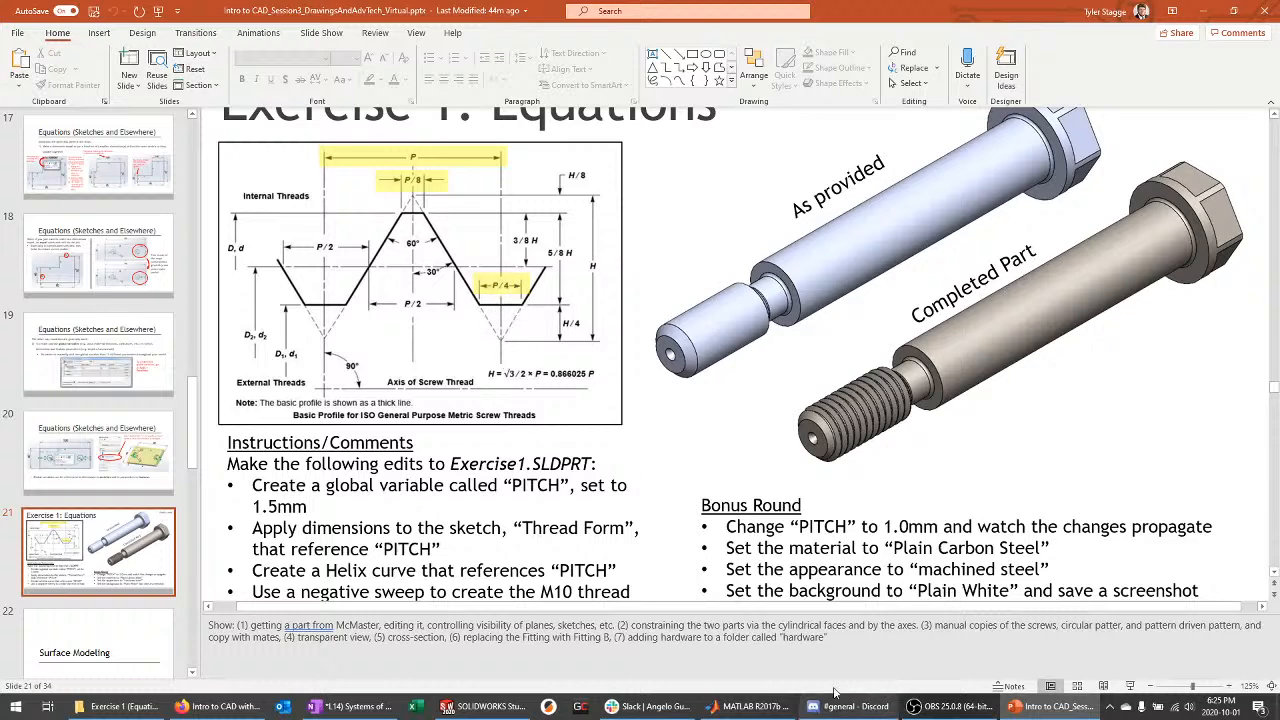
Dimension the chord across the rounded root as "PITCH"/4, reading 0.38
left_click(486, 710)
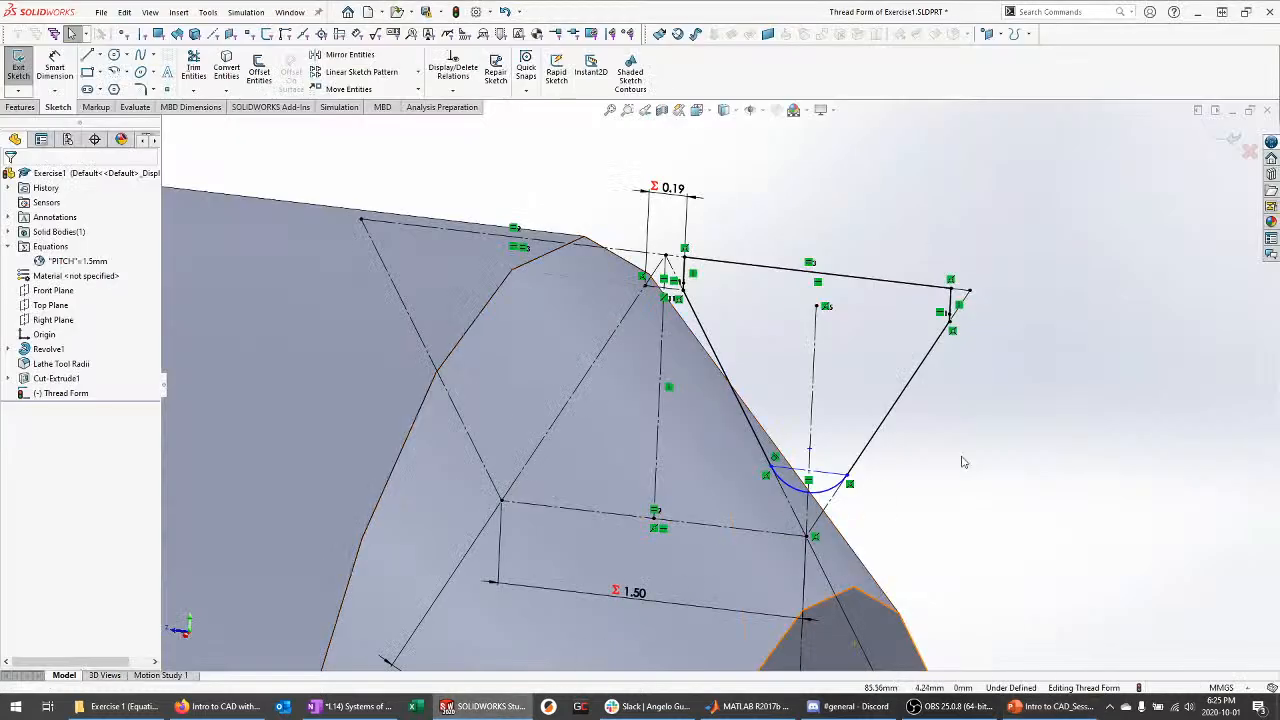
left_click(55, 72)
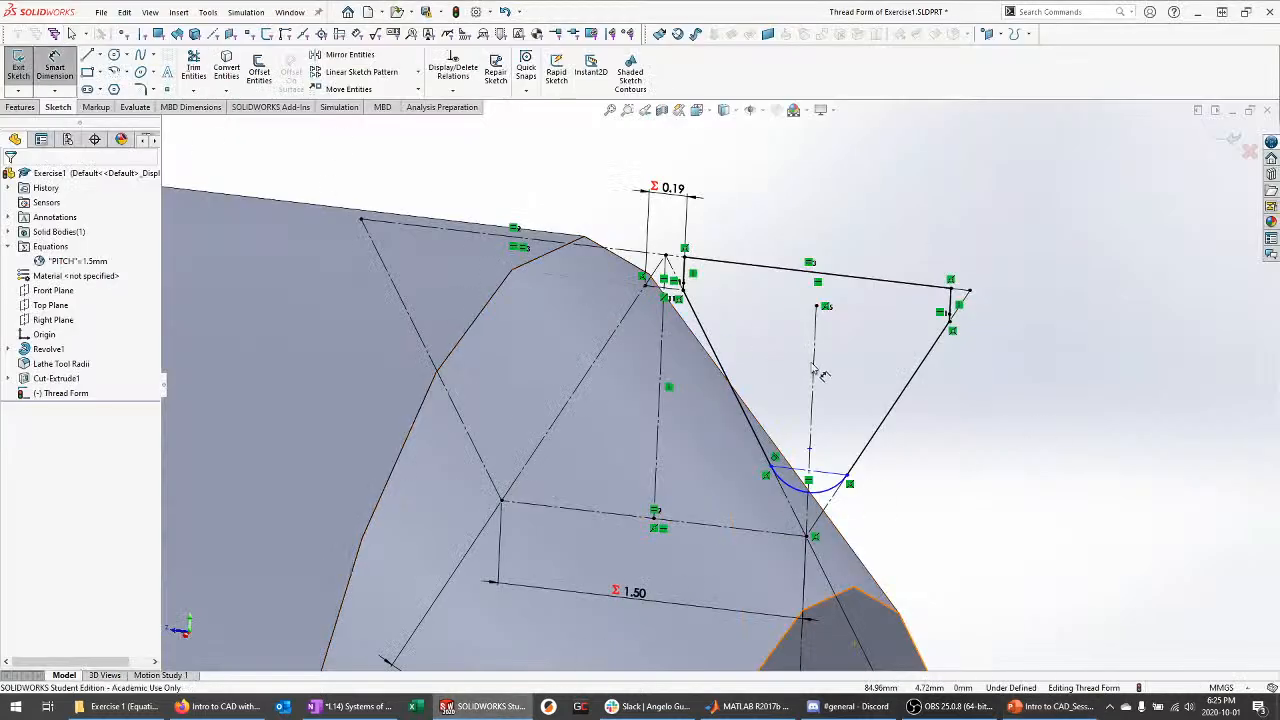
middle_click_drag(820, 370, 829, 341)
left_click(884, 440)
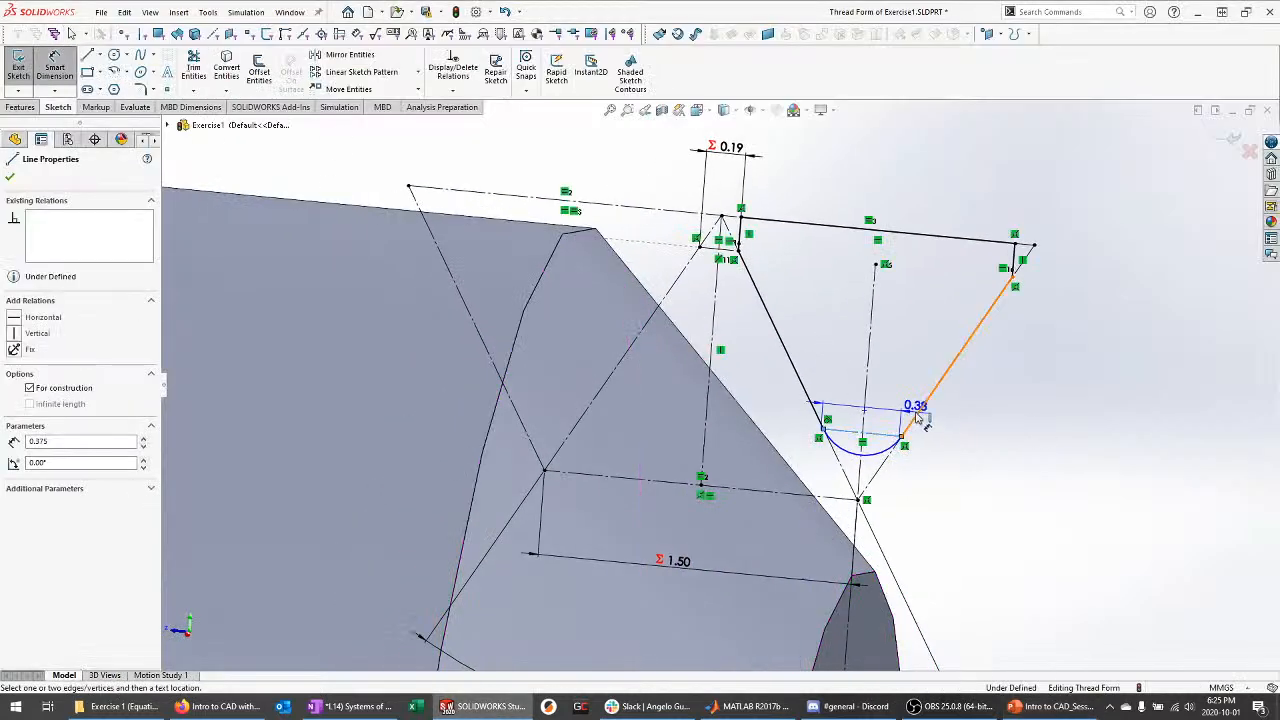
left_click(904, 362)
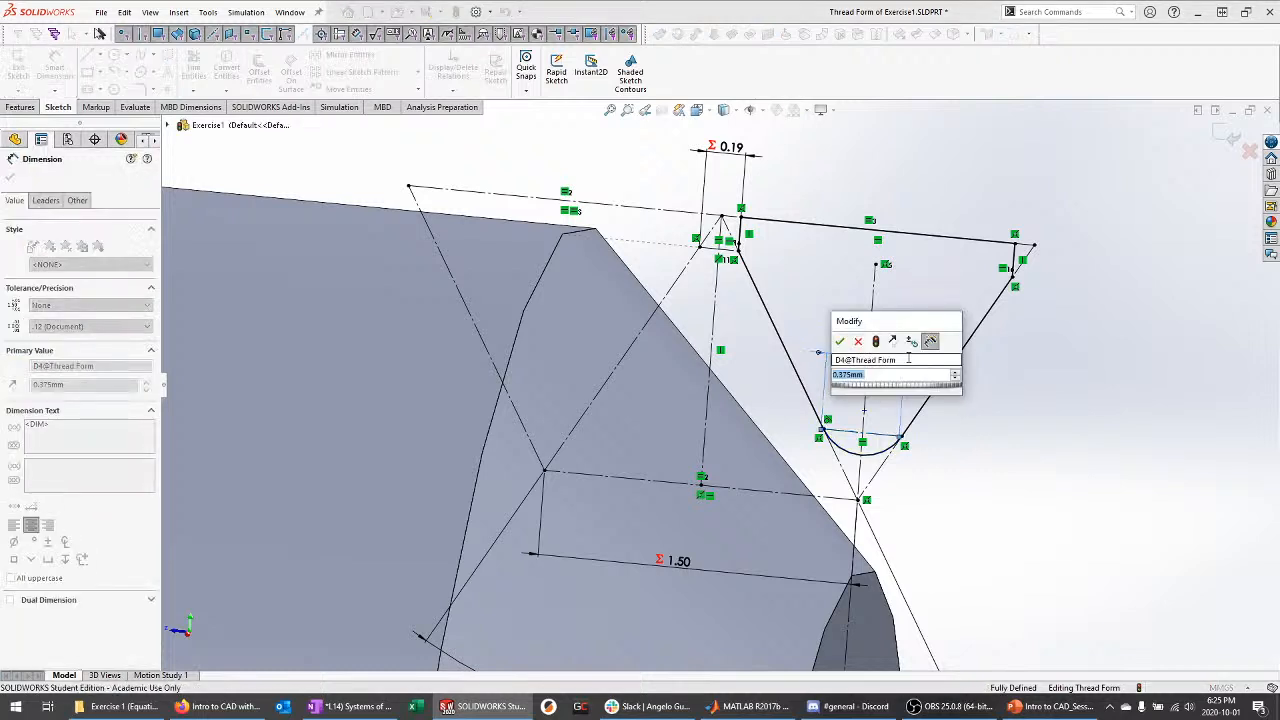
type("=")
key("Return")
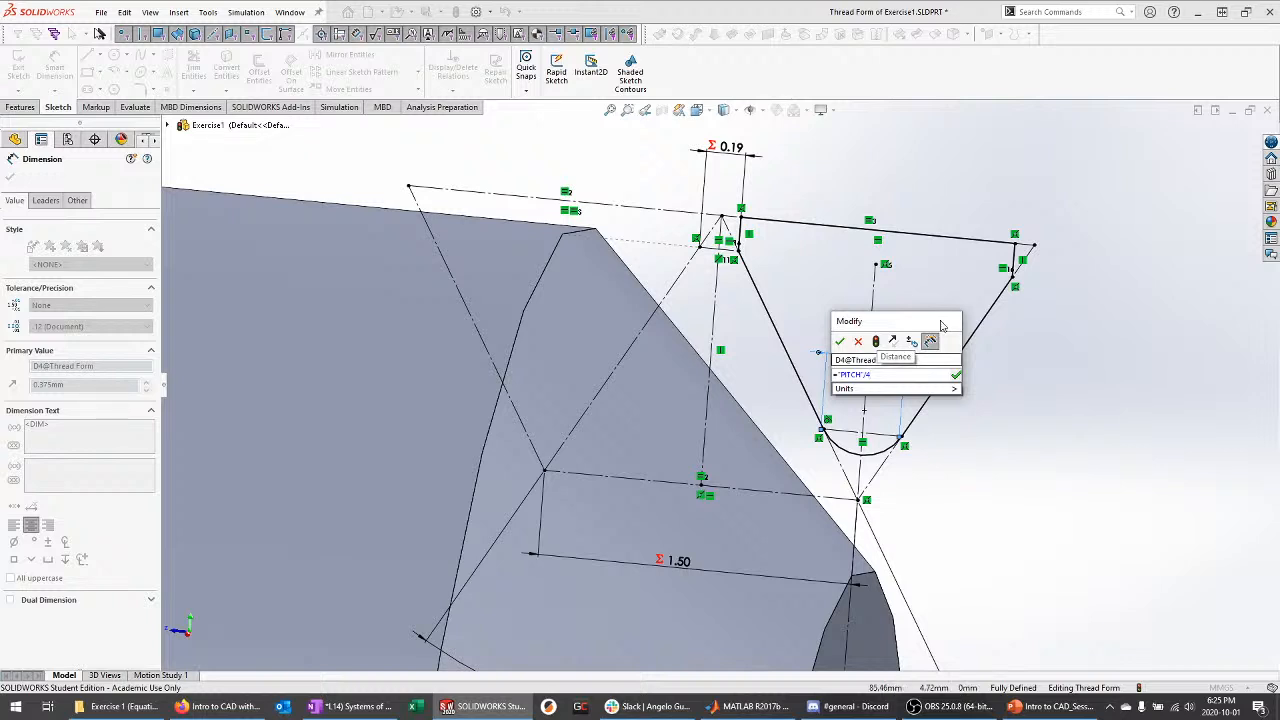
left_click(843, 345)
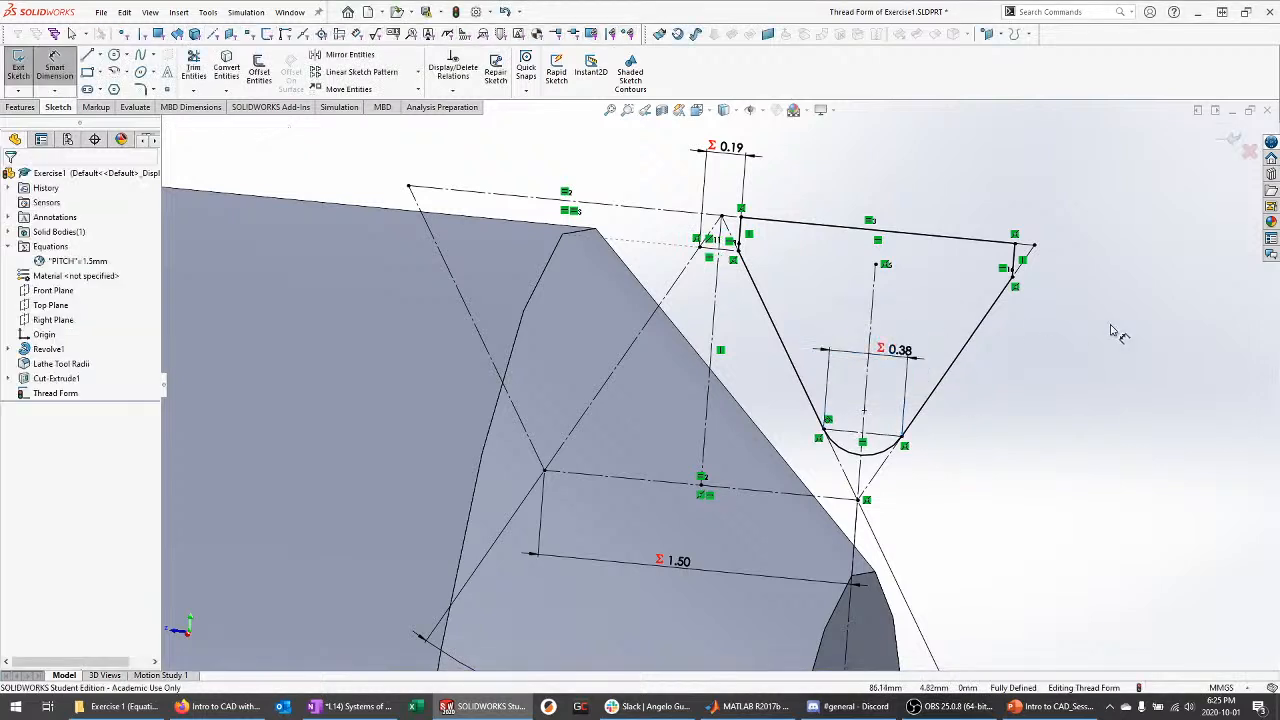
scroll(987, 300, "up", 1)
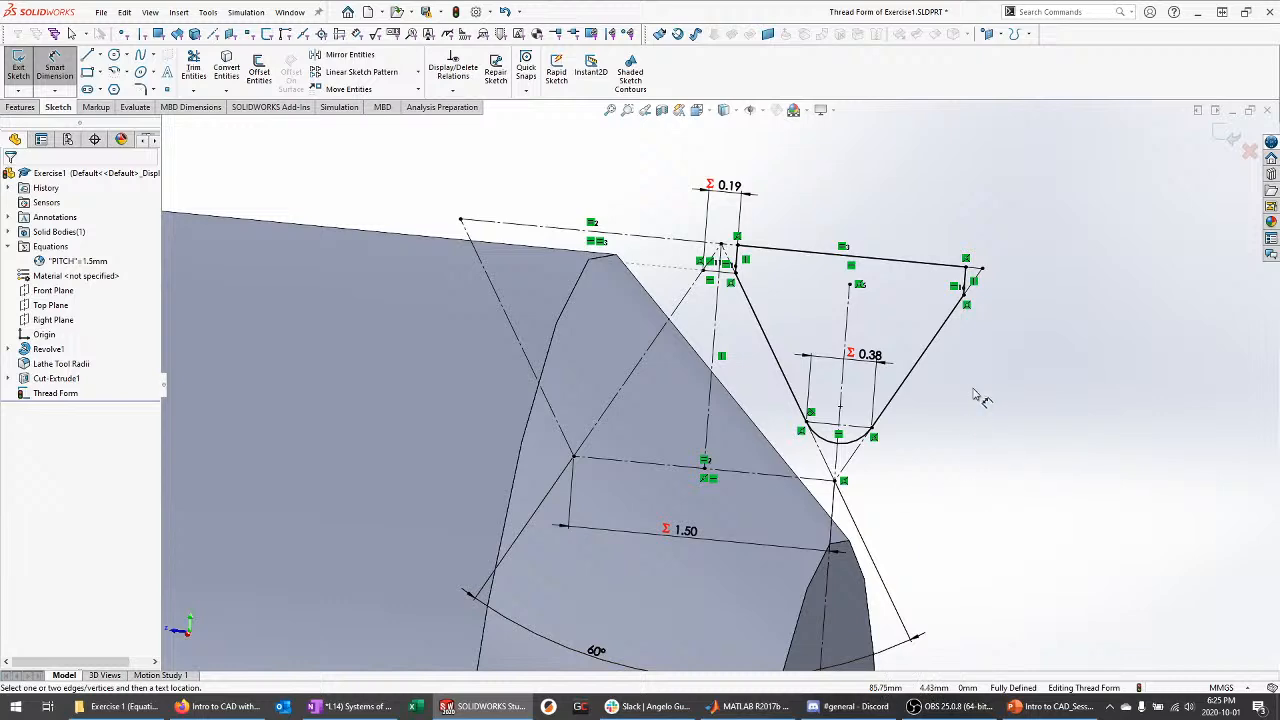
key("alt+Tab")
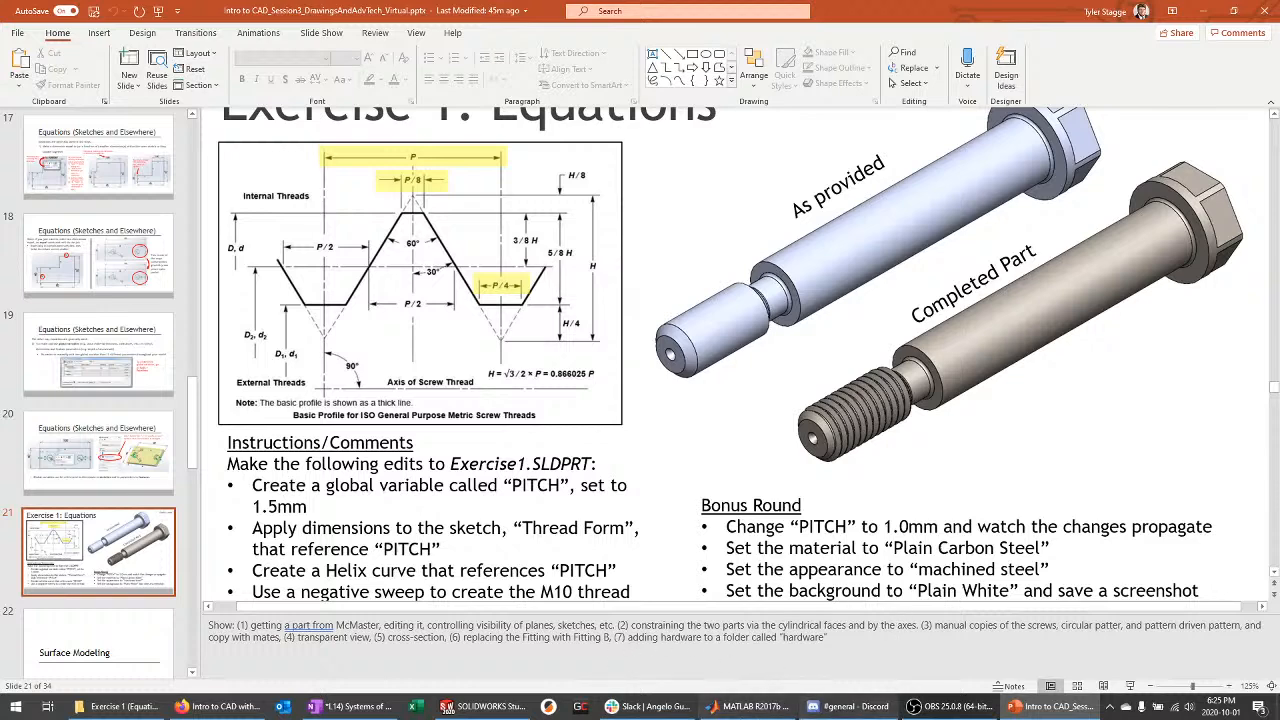
Go back from the Exercise 1: Equations slide to the Thread Form sketch
left_click(477, 707)
scroll(771, 356, "down", 1)
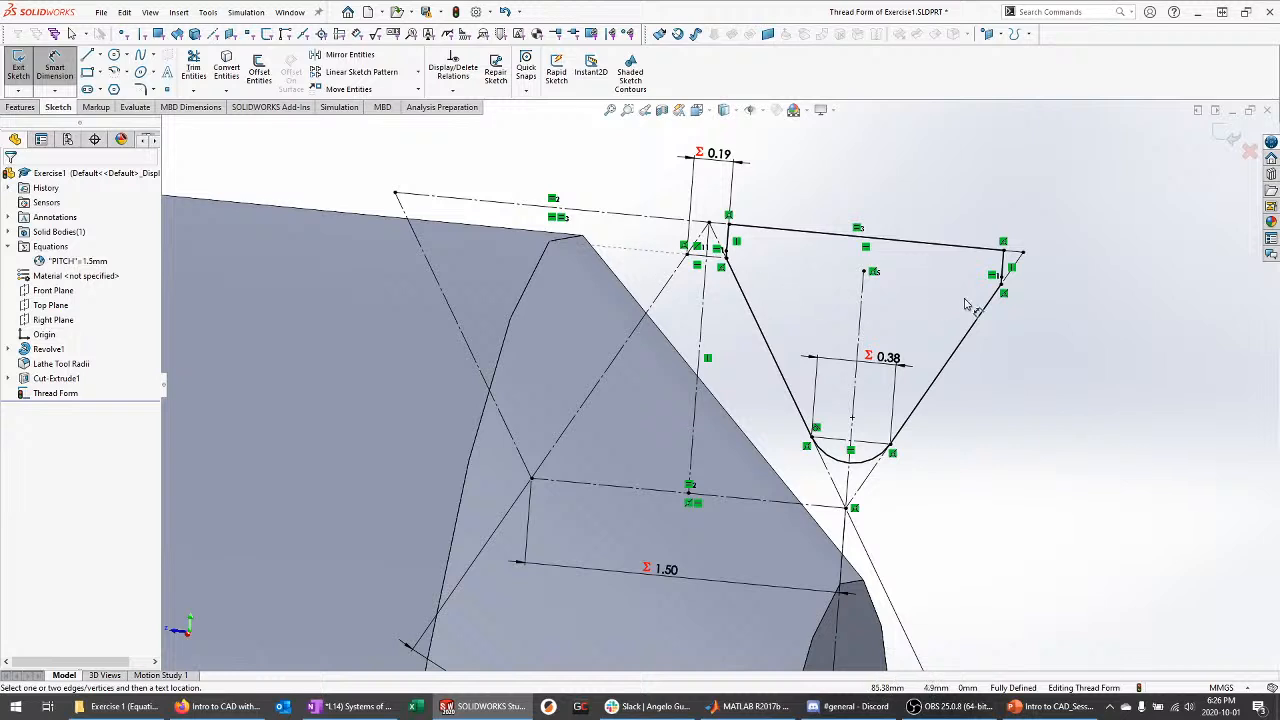
Exit Thread Form, reopen it to verify it is fully defined, then exit again
scroll(1080, 200, "up", 3)
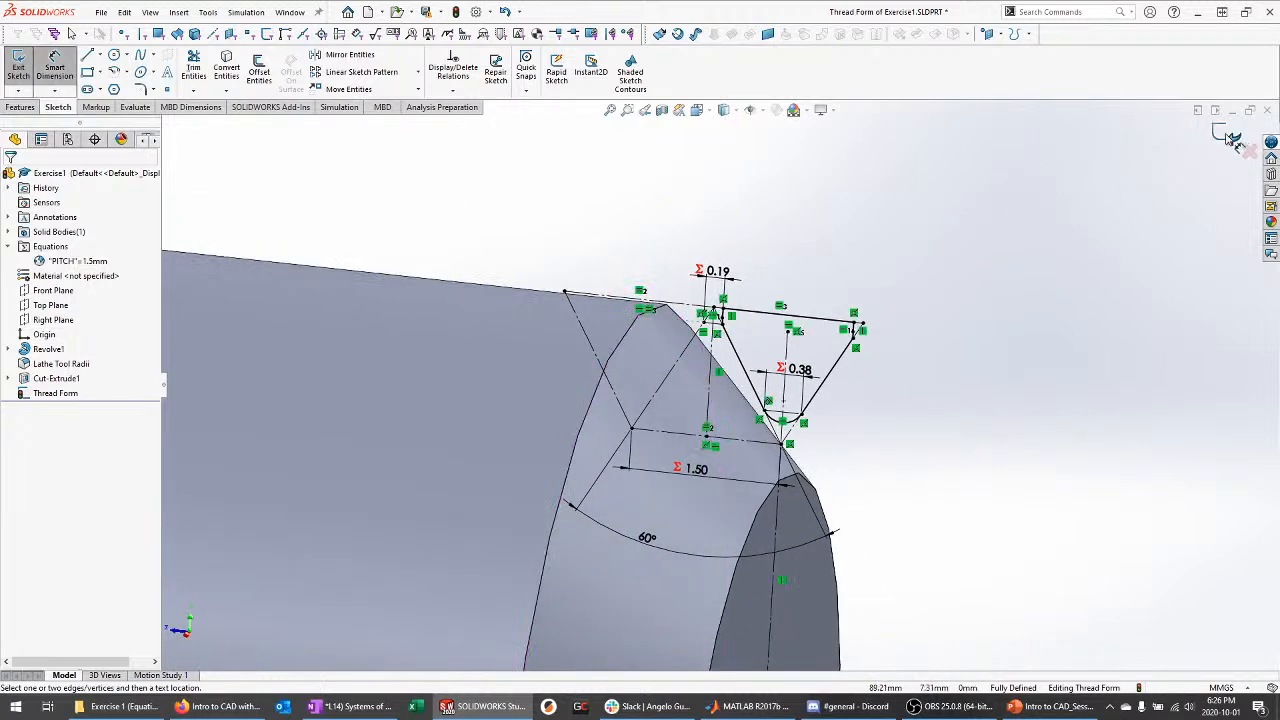
left_click(1233, 137)
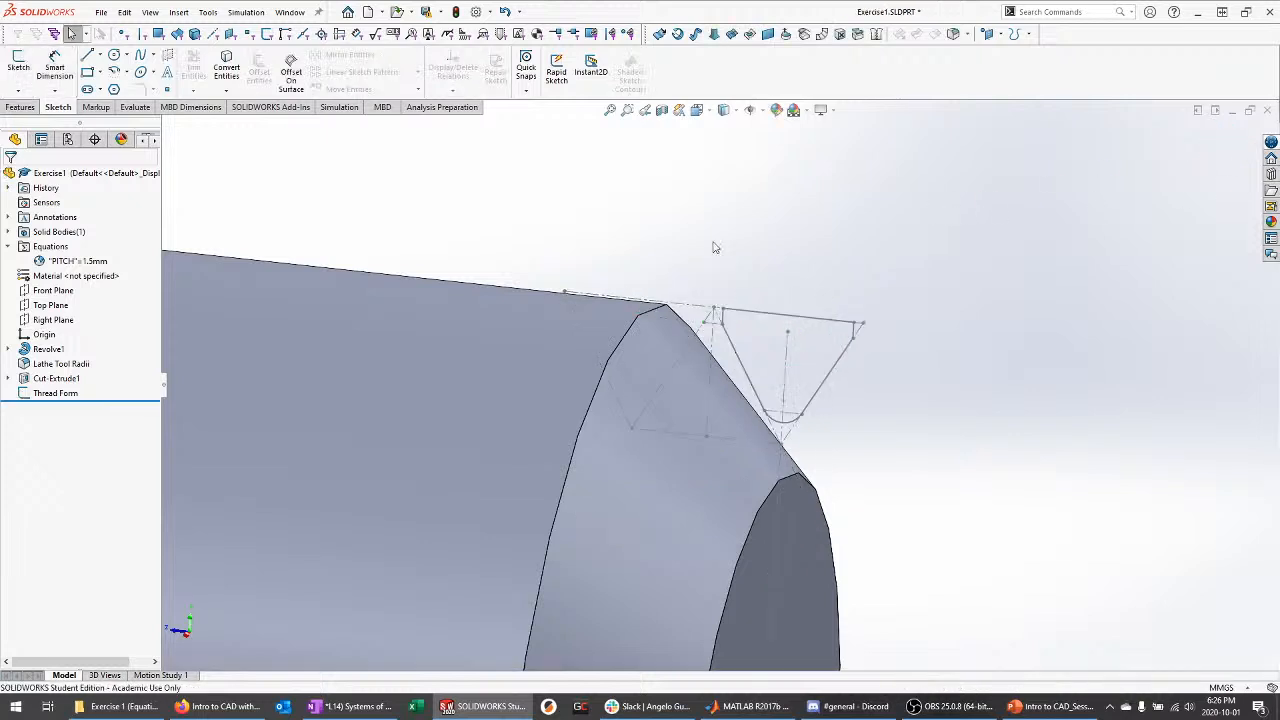
right_click(46, 395)
left_click(57, 359)
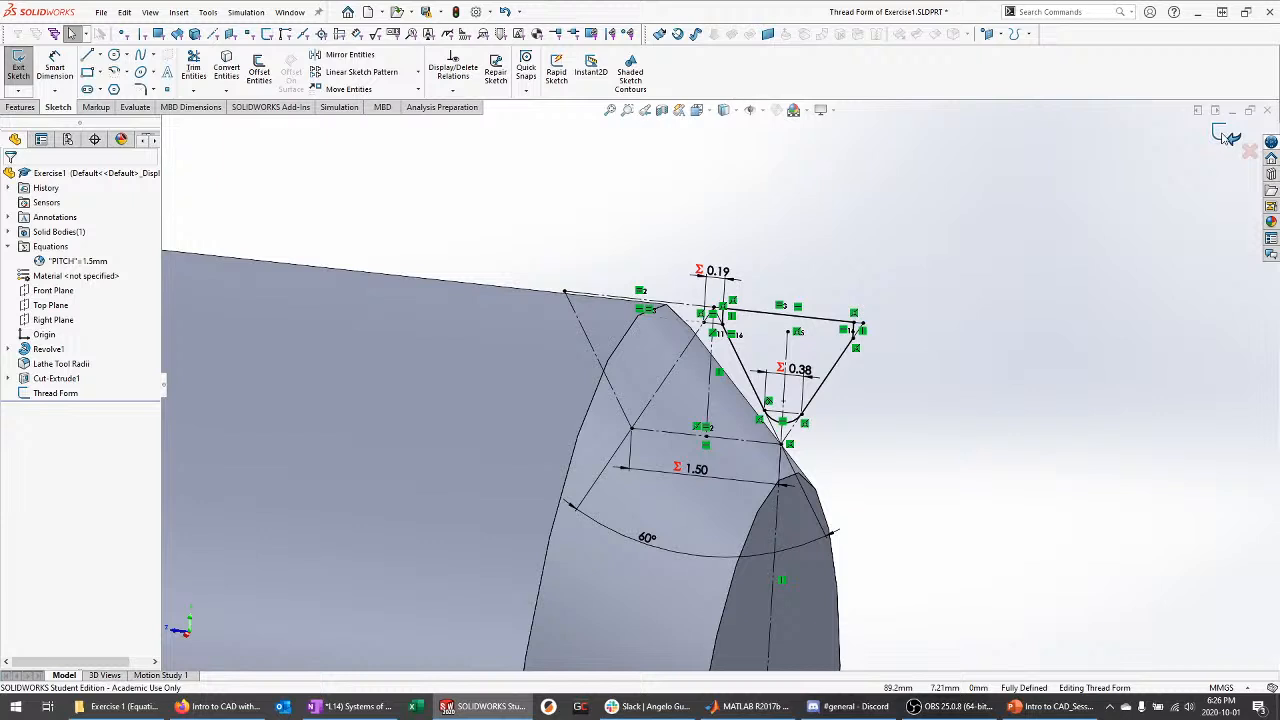
left_click(1226, 136)
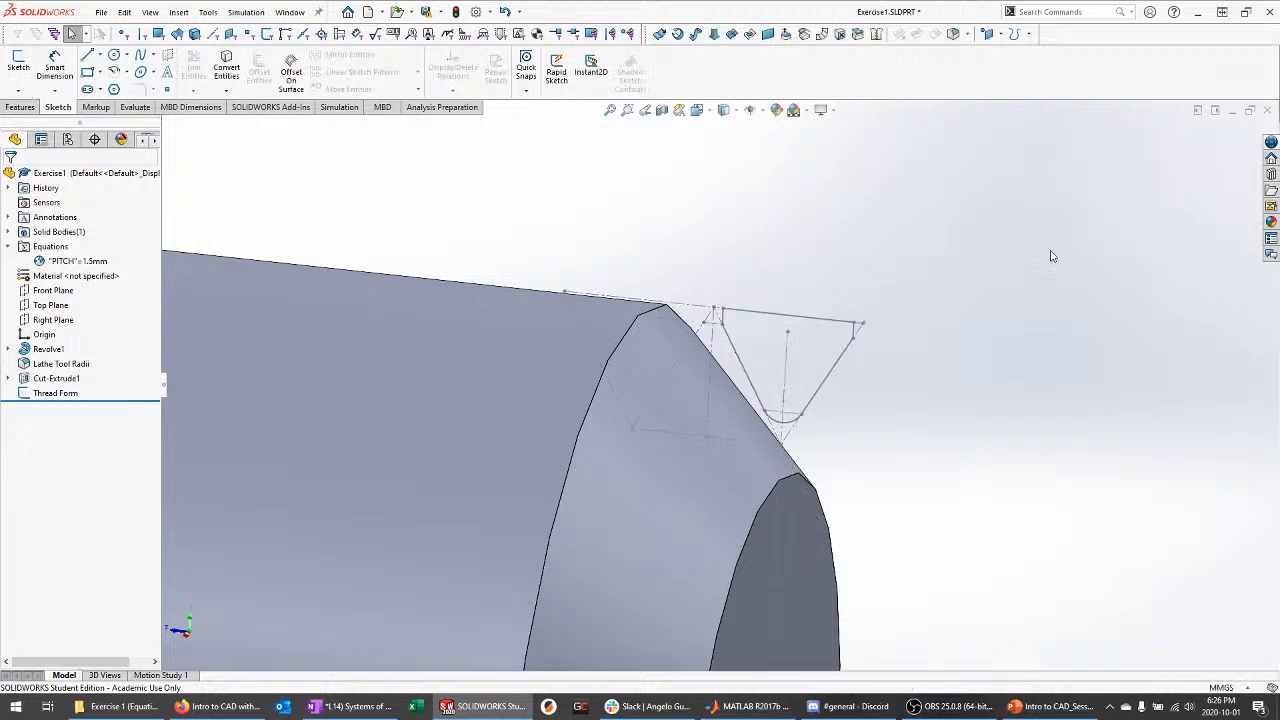
scroll(1005, 242, "up", 4)
scroll(934, 290, "down", 2)
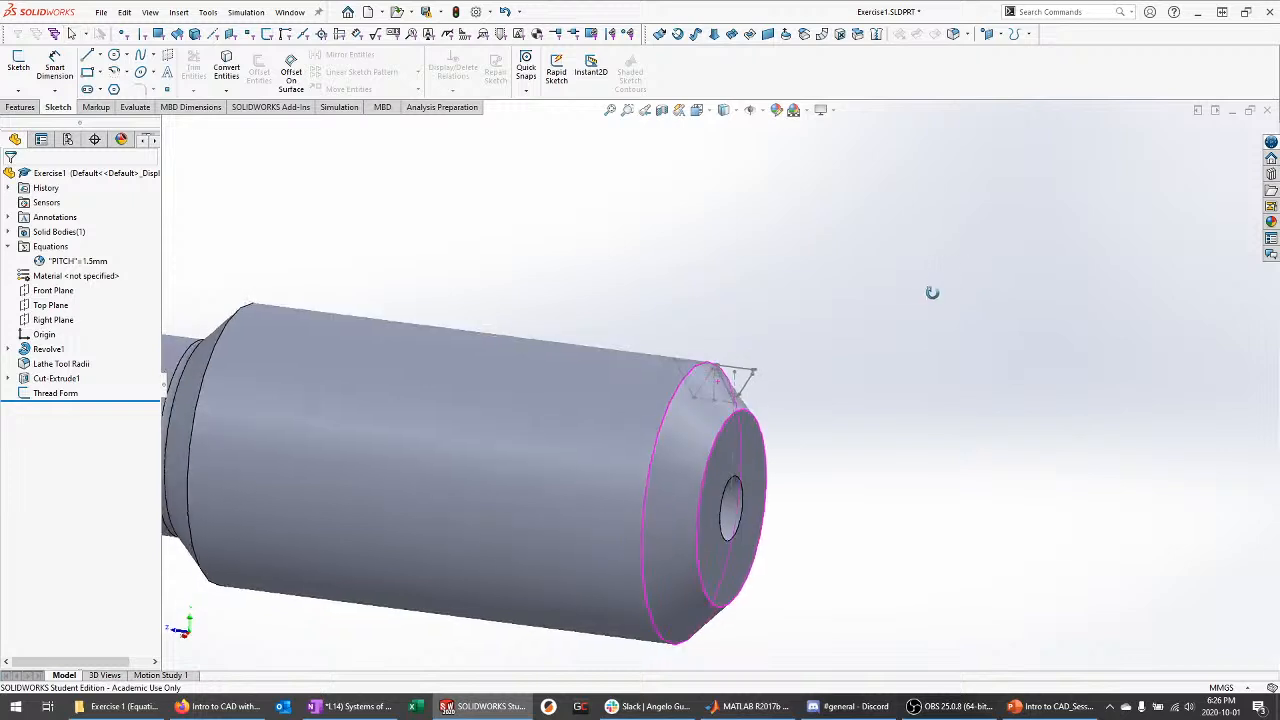
scroll(944, 254, "up", 2)
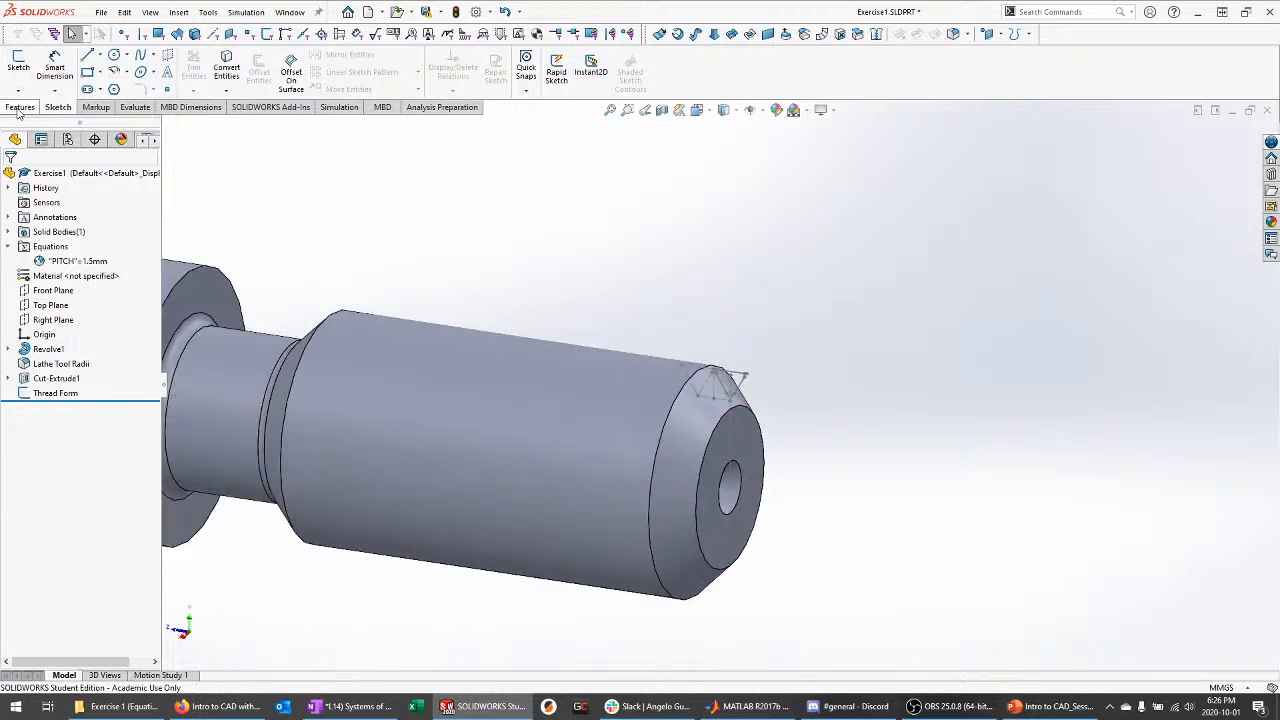
On the Features tab, inspect the thread profile at the chamfered end and open the Curves list
left_click(20, 107)
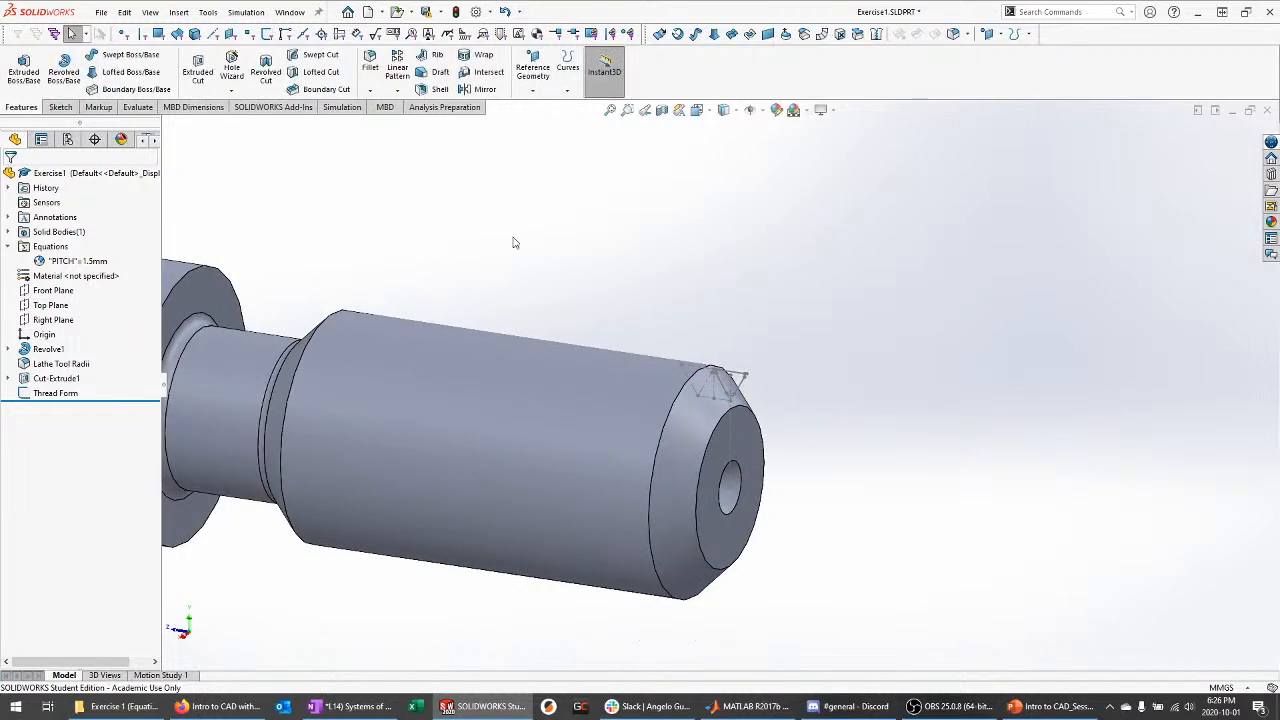
scroll(823, 394, "down", 3)
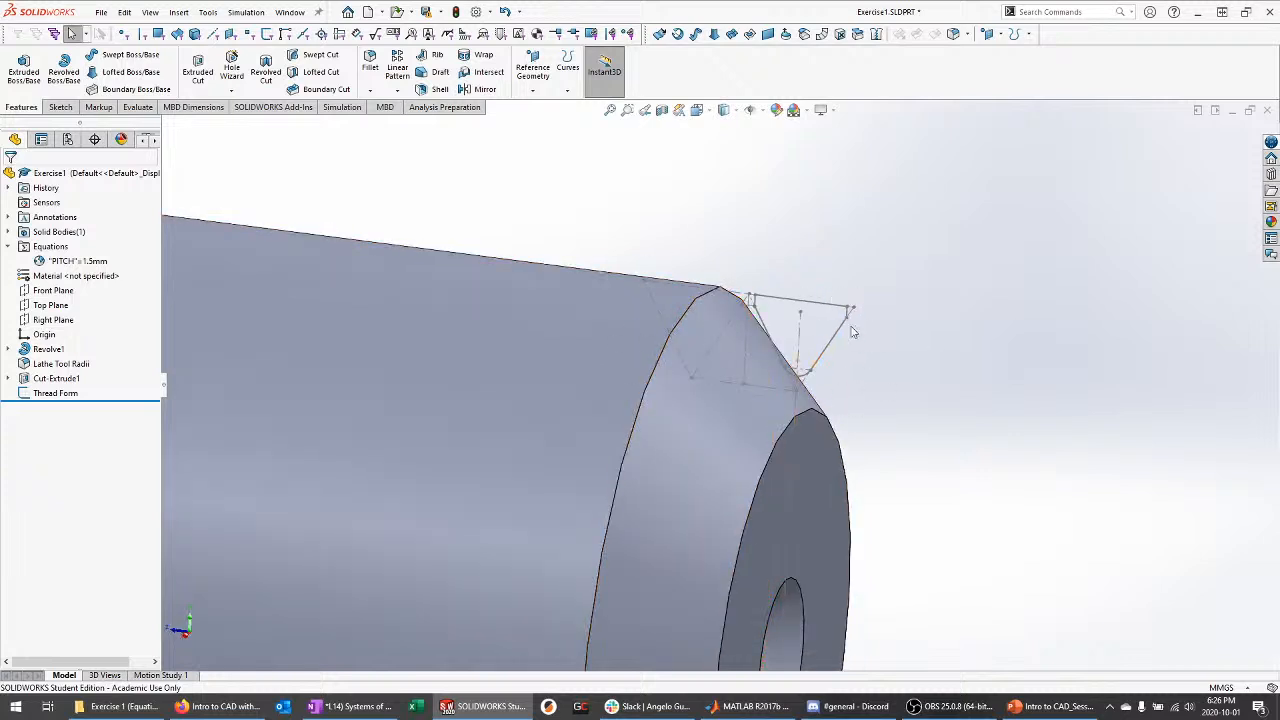
scroll(851, 336, "down", 1)
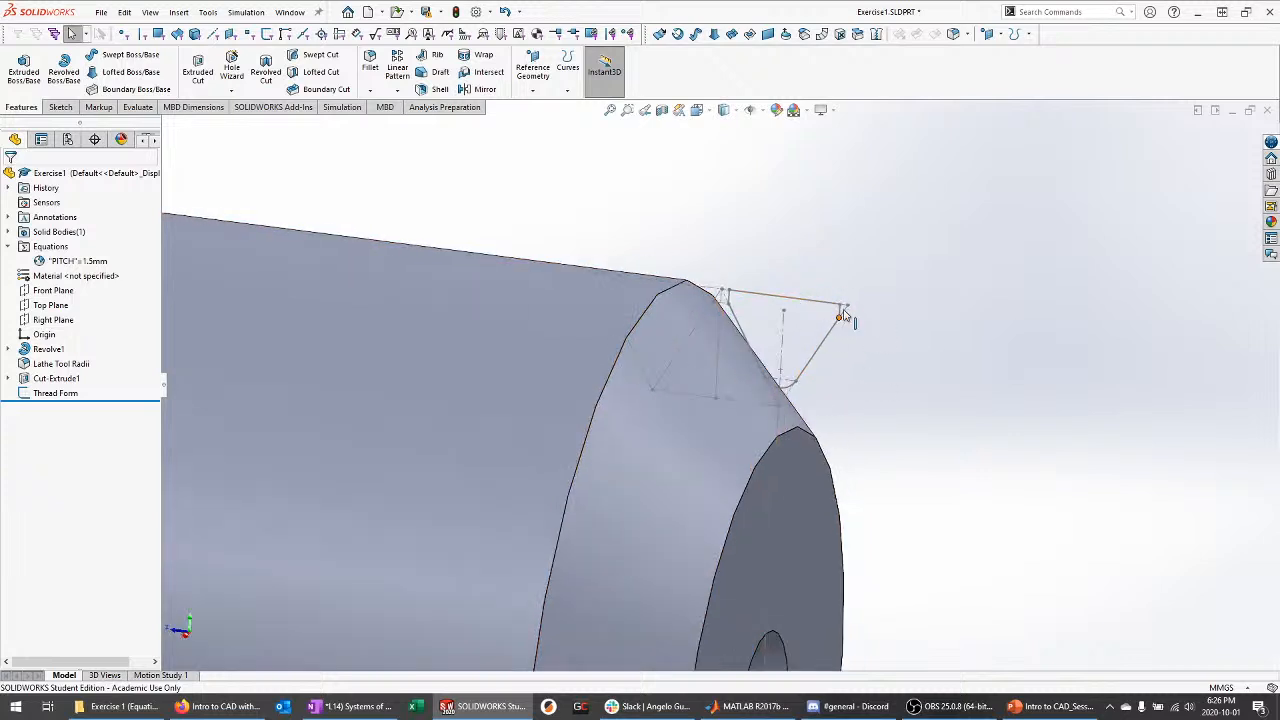
scroll(850, 300, "down", 3)
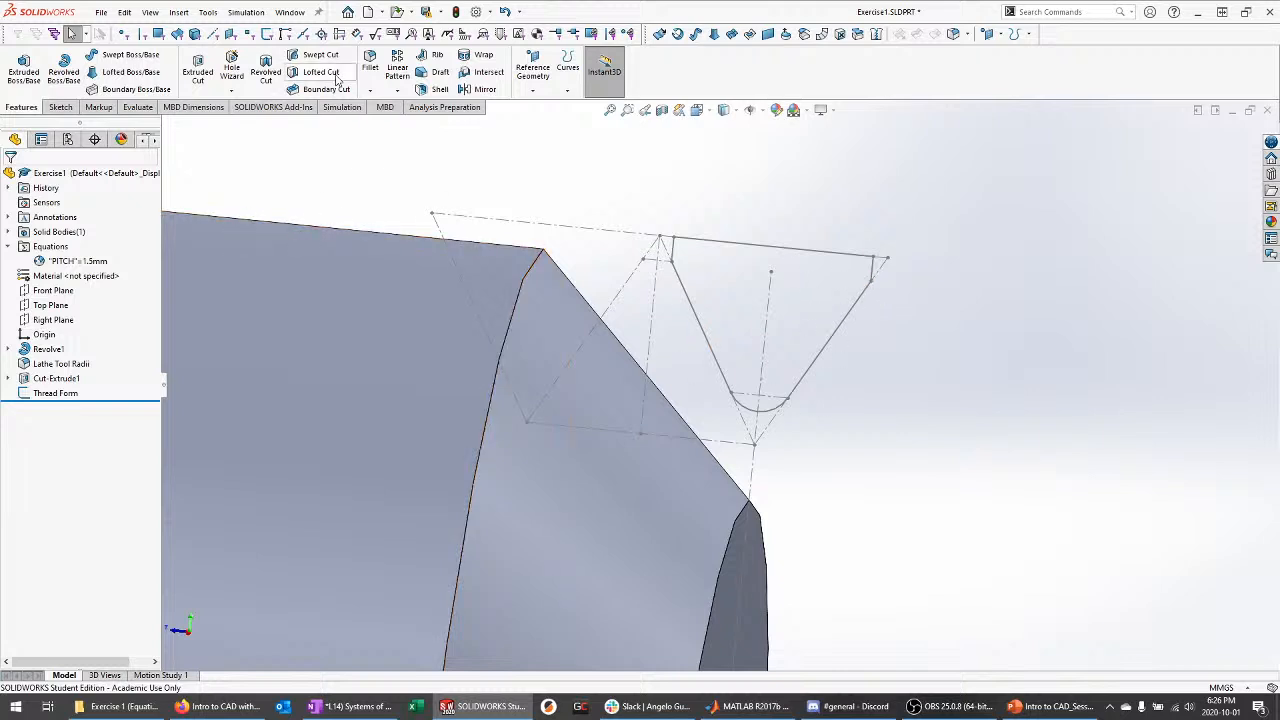
middle_click_drag(949, 228, 935, 243)
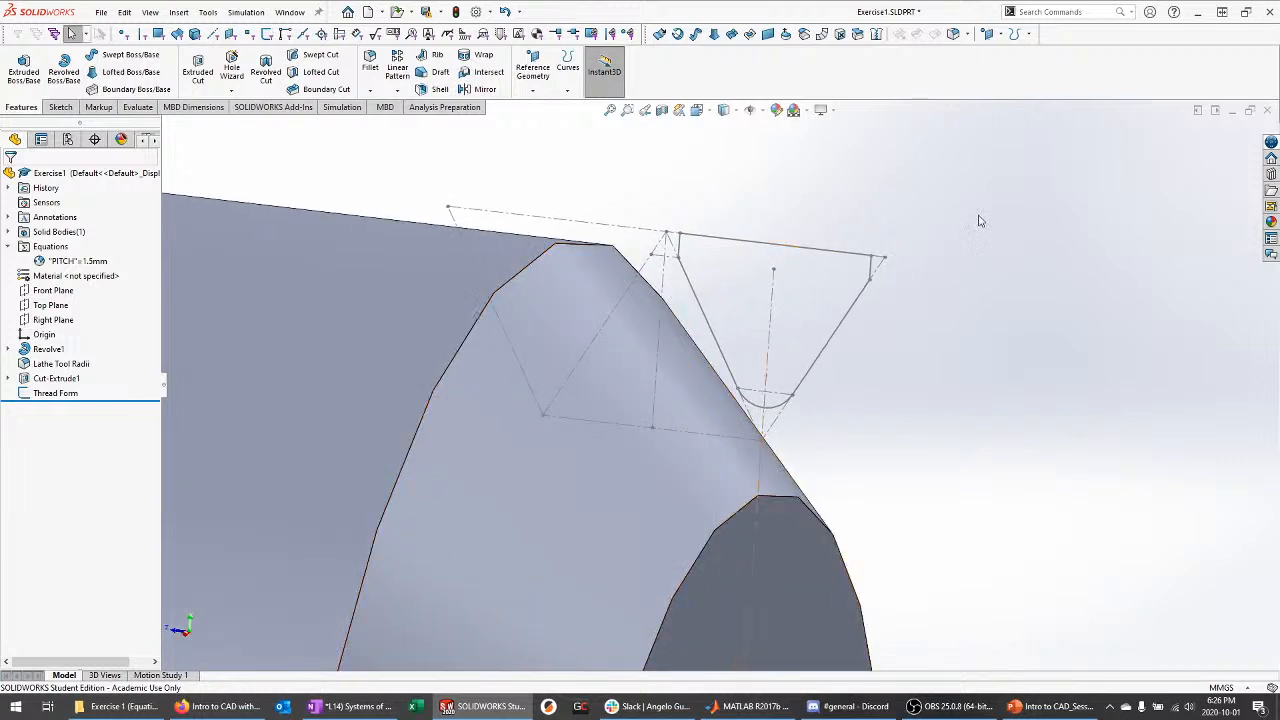
scroll(1000, 207, "up", 8)
scroll(723, 389, "up", 3)
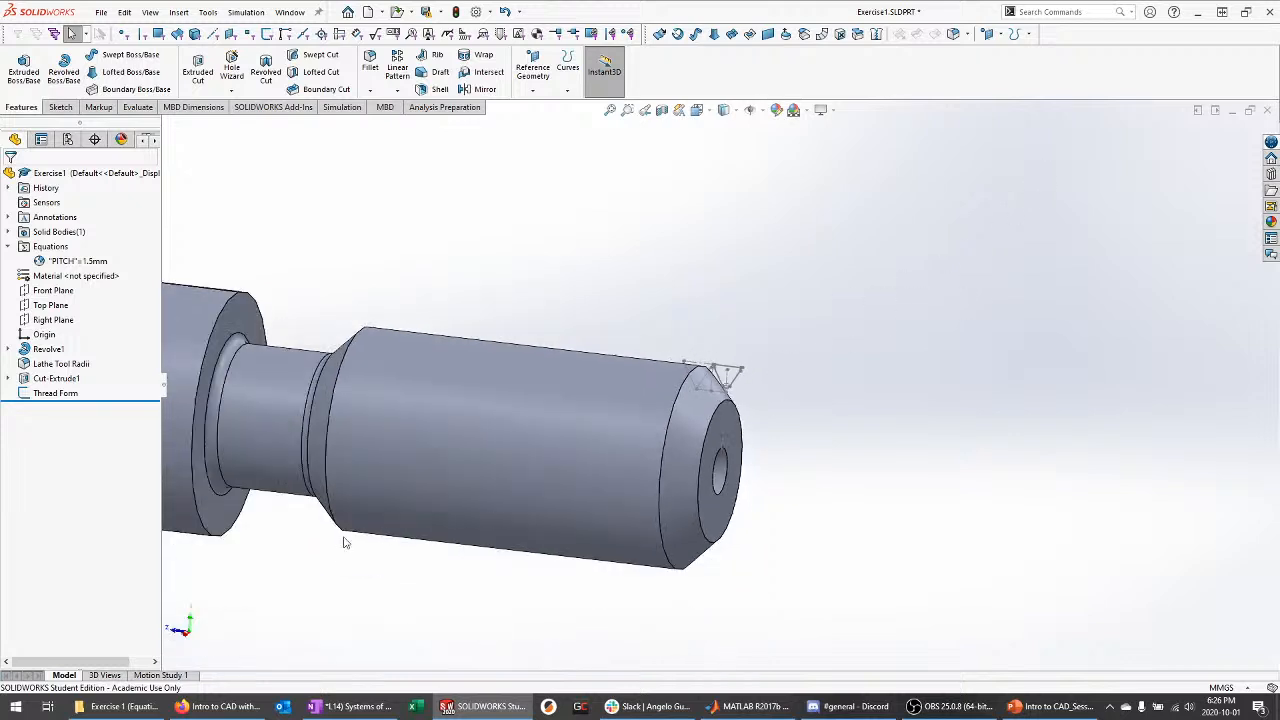
scroll(360, 577, "down", 2)
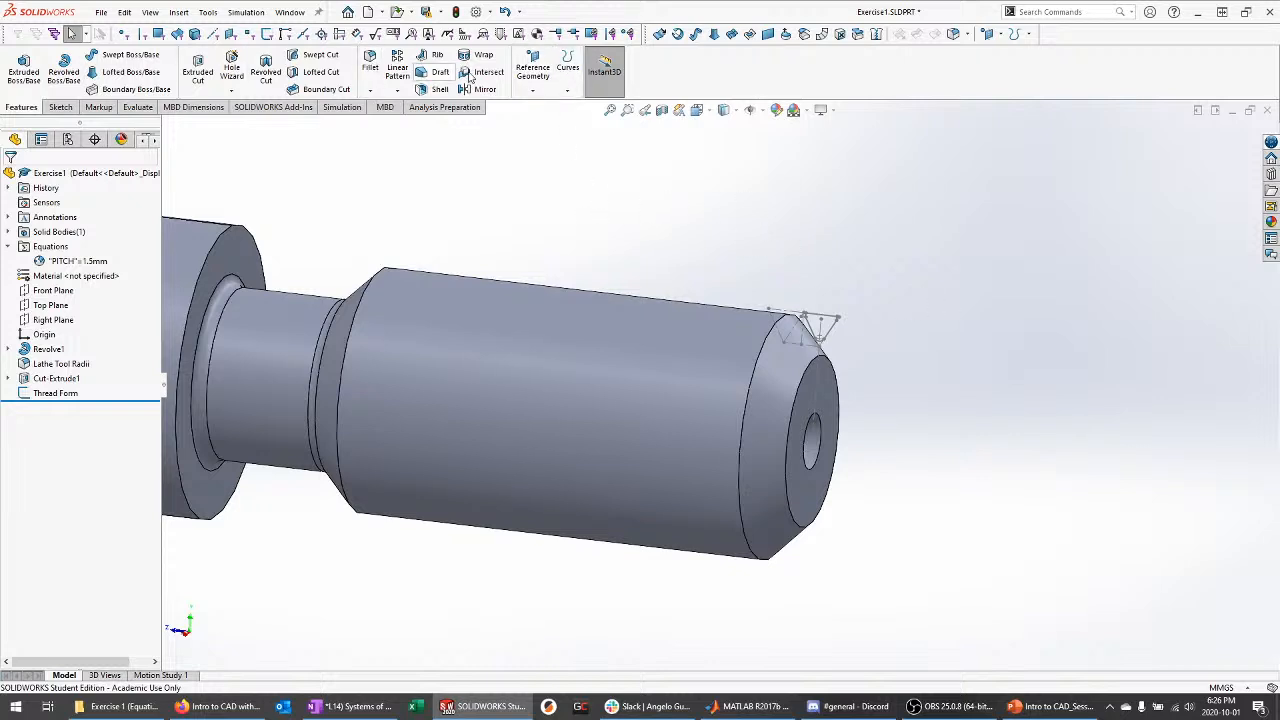
left_click(568, 88)
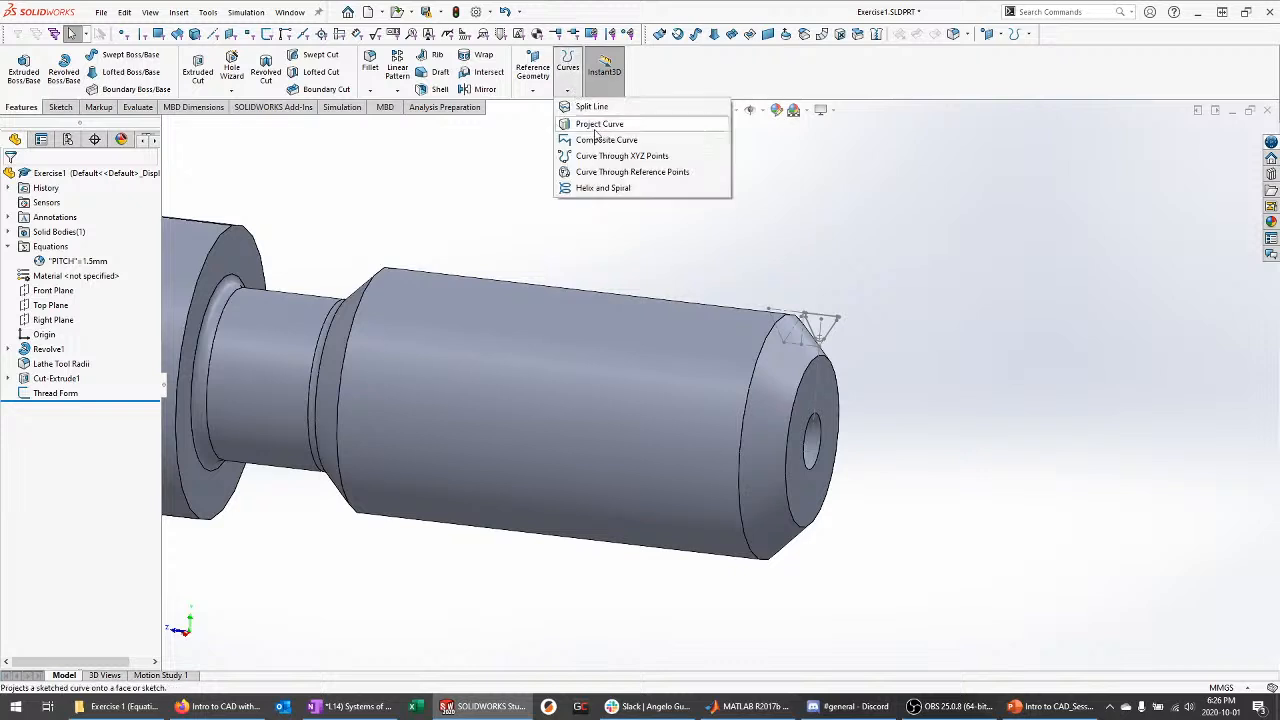
Start Helix/Spiral and open Sketch3 on the shaft's small end face
left_click(620, 192)
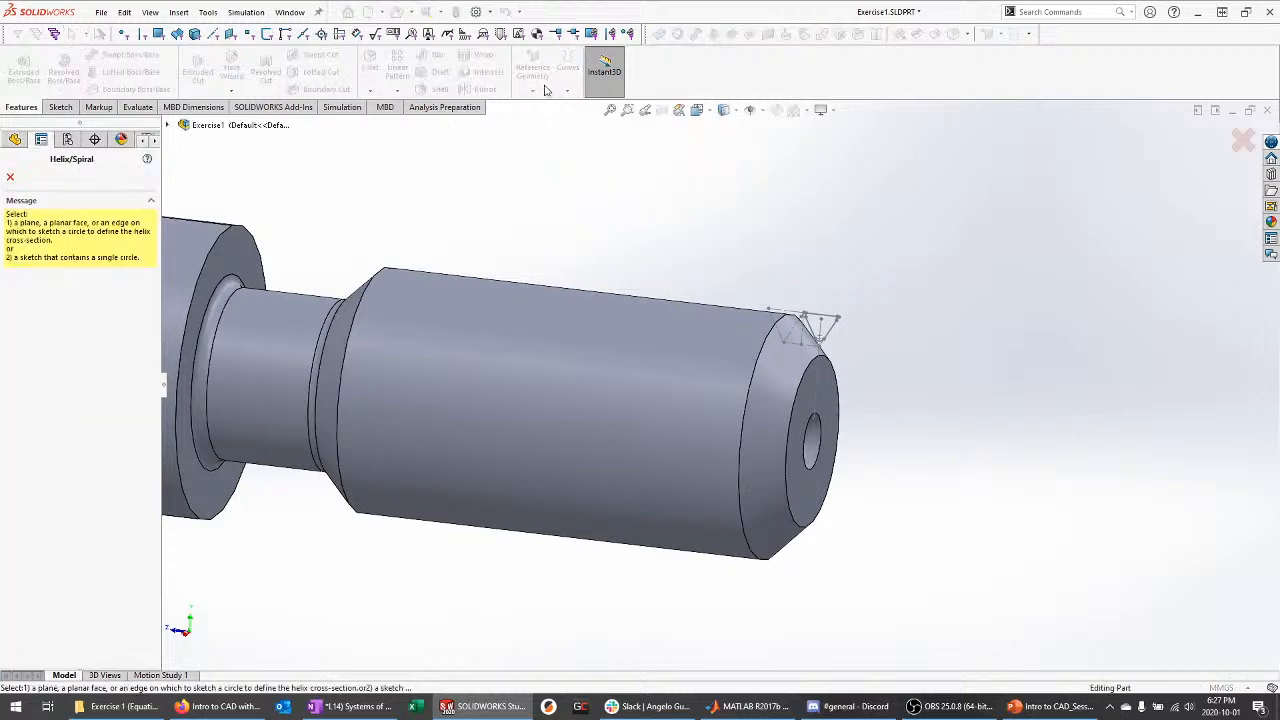
middle_click_drag(450, 232, 424, 241)
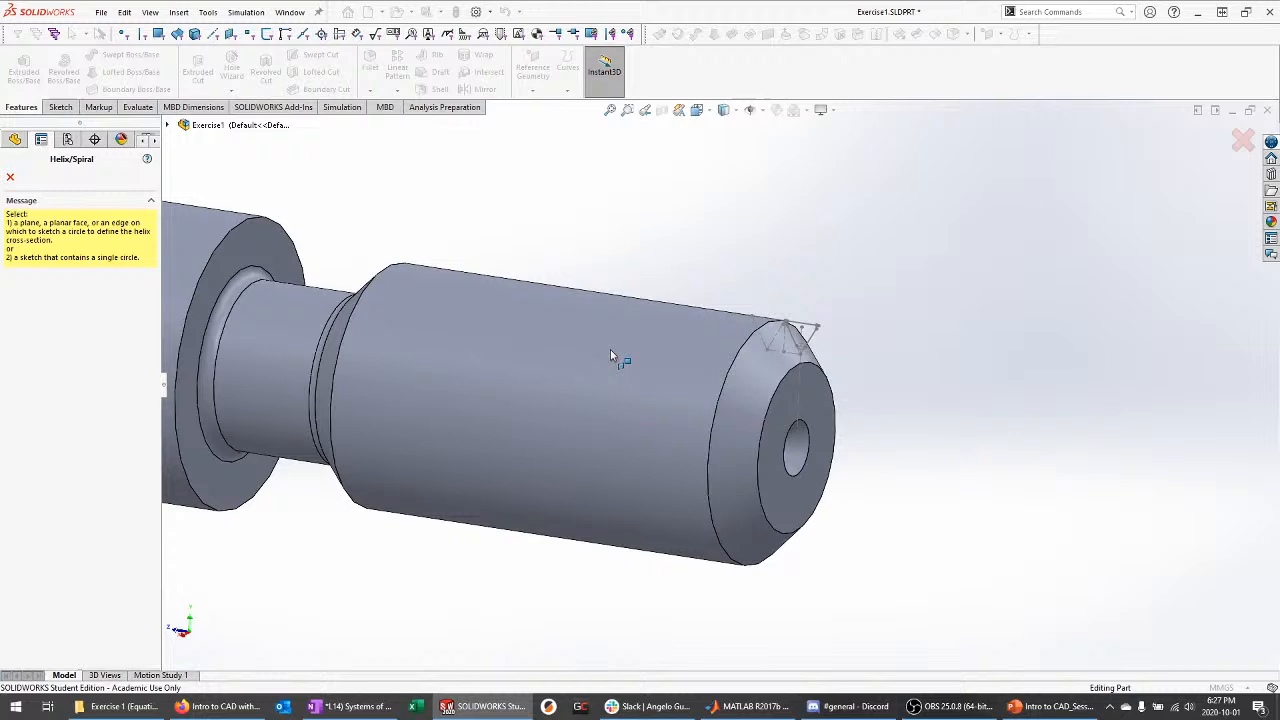
left_click(818, 411)
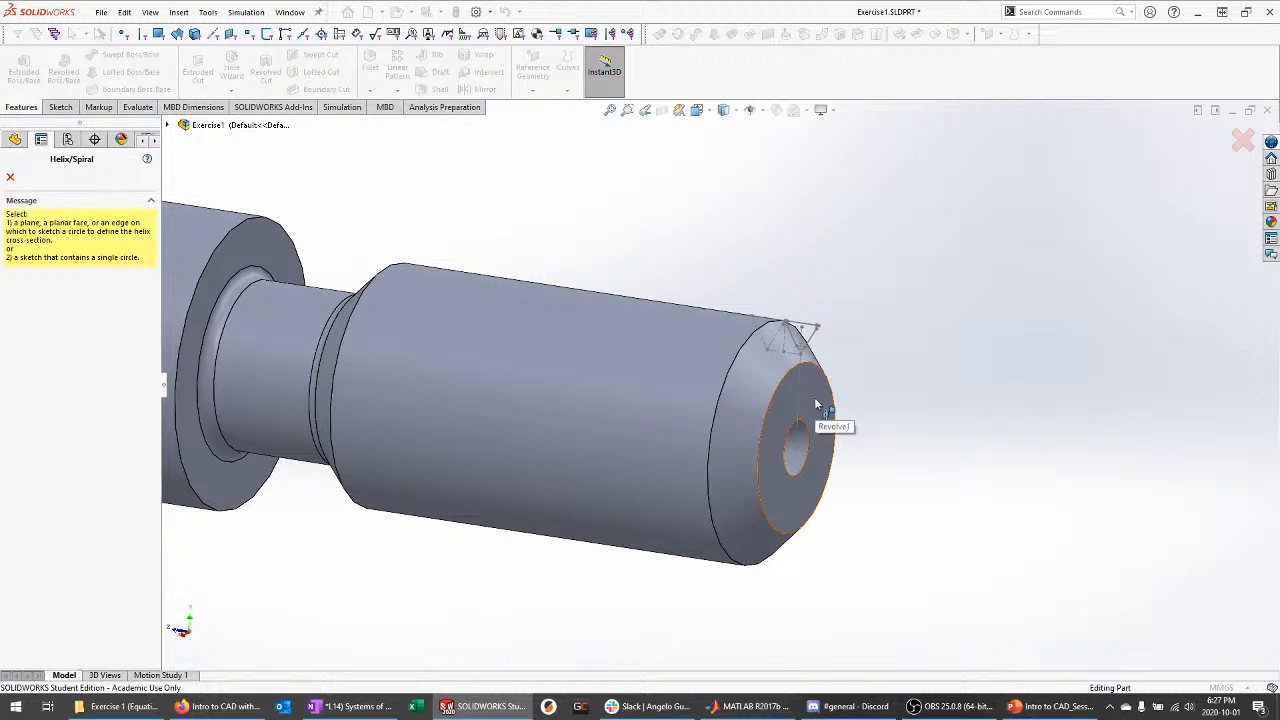
middle_click_drag(966, 385, 988, 420)
scroll(975, 370, "up", 1)
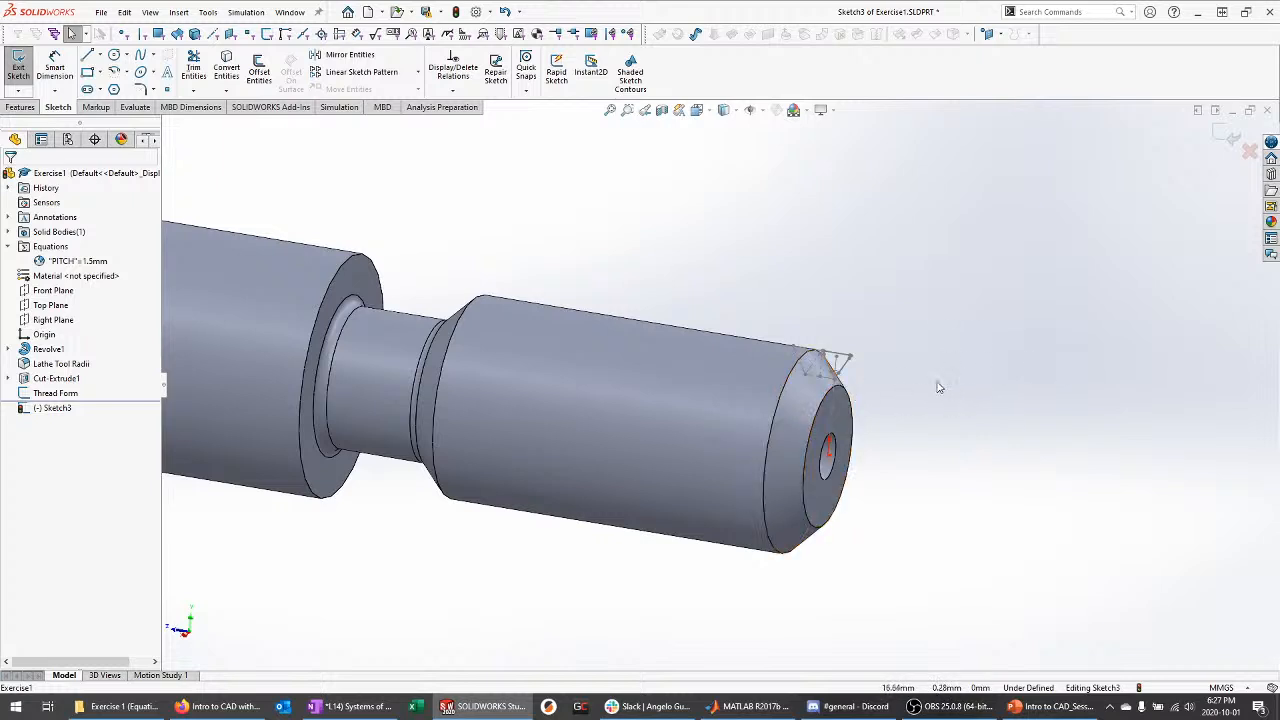
mouse_move(885, 388)
middle_mouse_down()
mouse_move(871, 395)
mouse_move(879, 403)
middle_mouse_up()
scroll(880, 403, "down", 1)
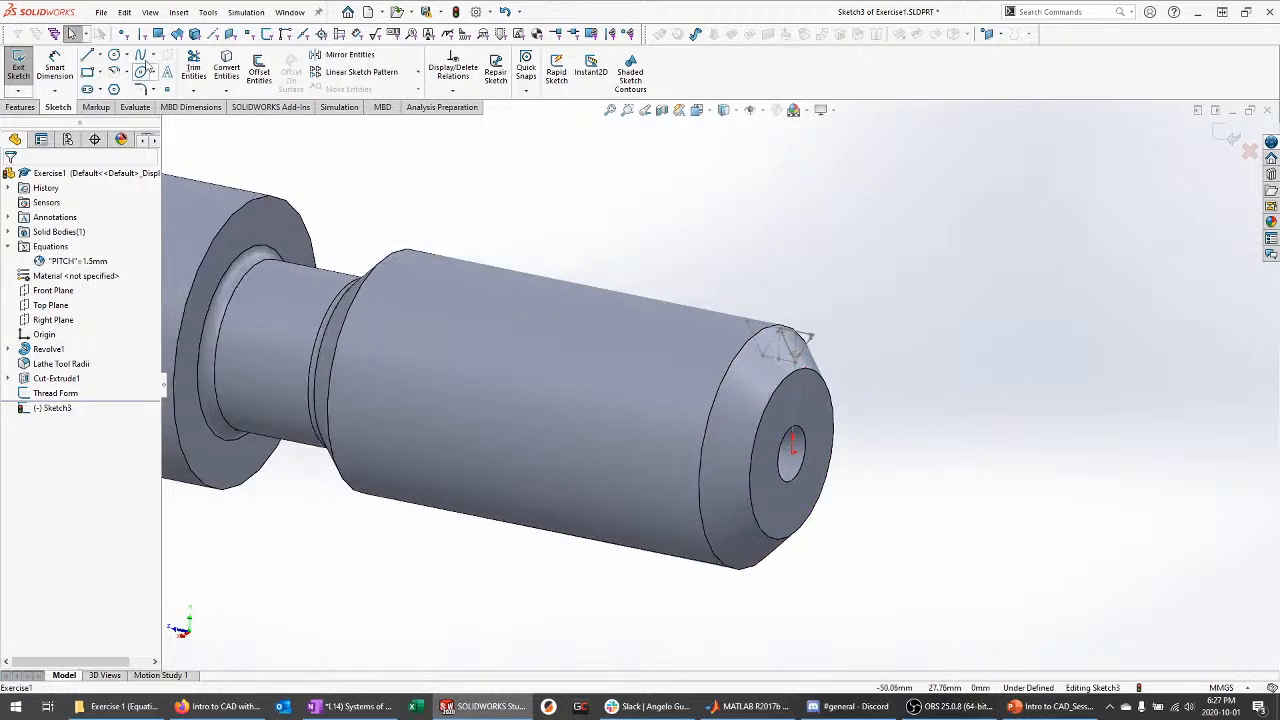
Draw a centre circle at the shaft's centre on the end face
left_click(114, 55)
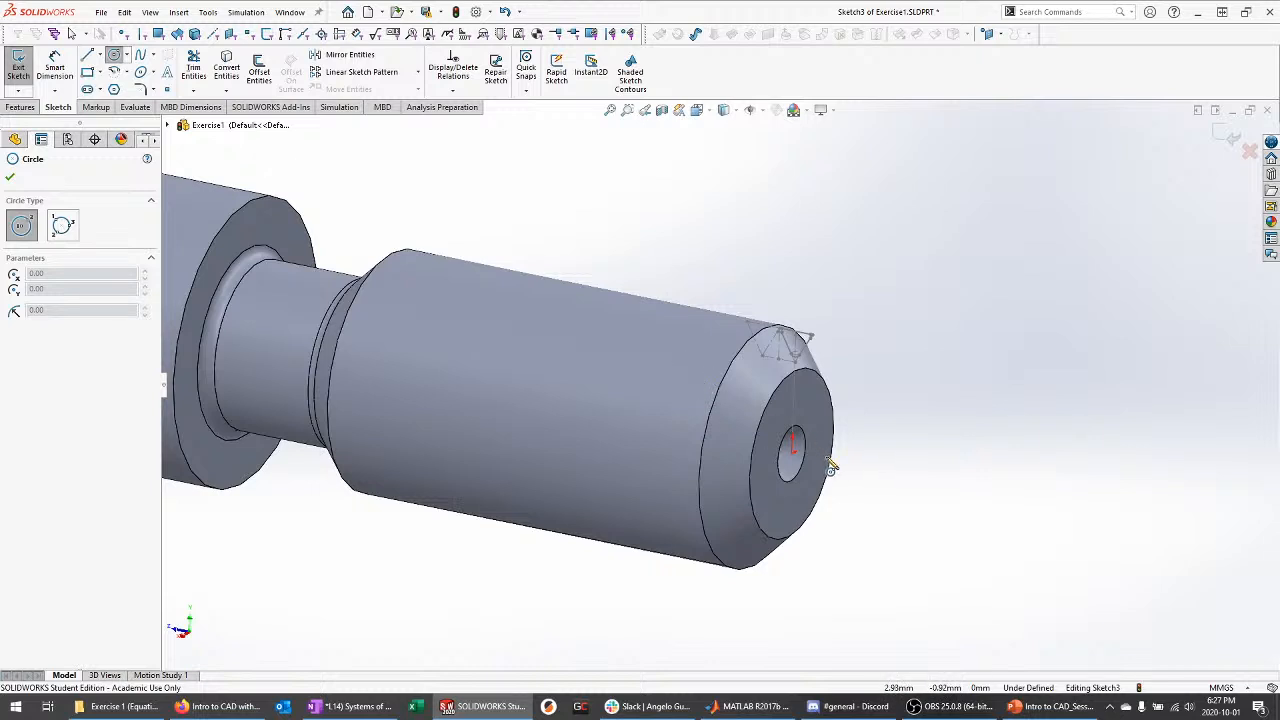
scroll(830, 466, "down", 2)
left_click(727, 430)
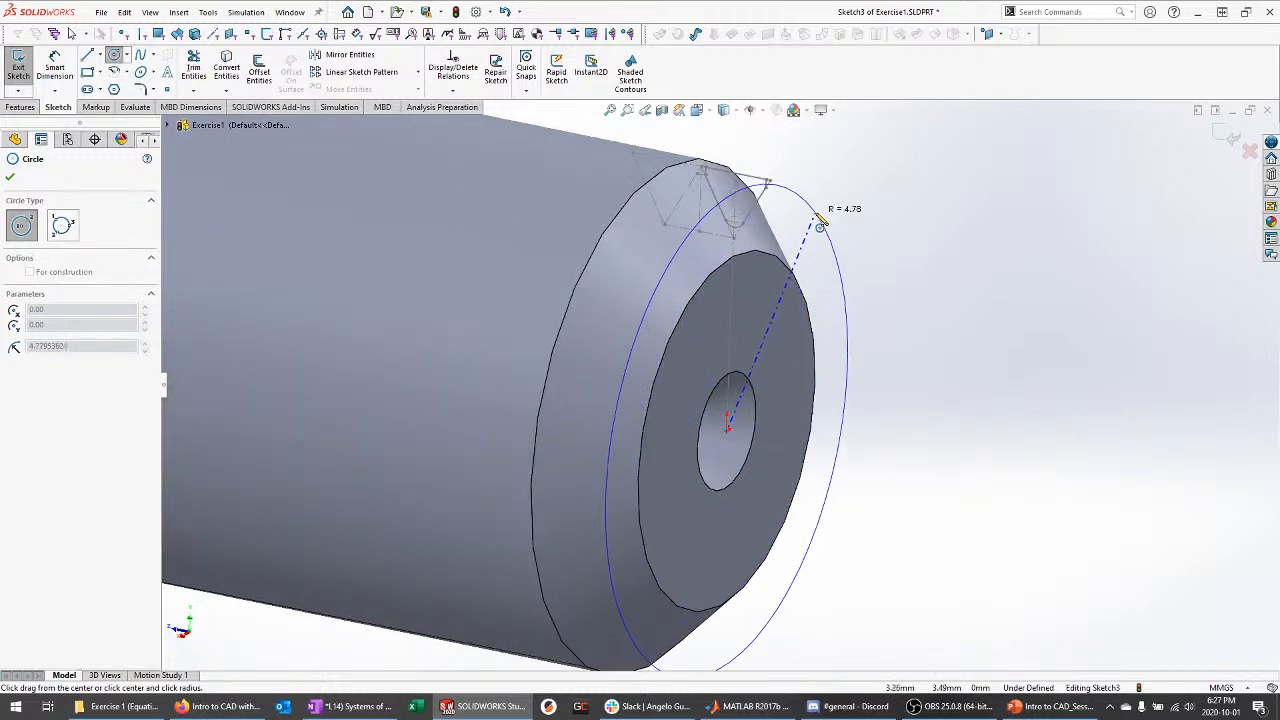
left_click(821, 205)
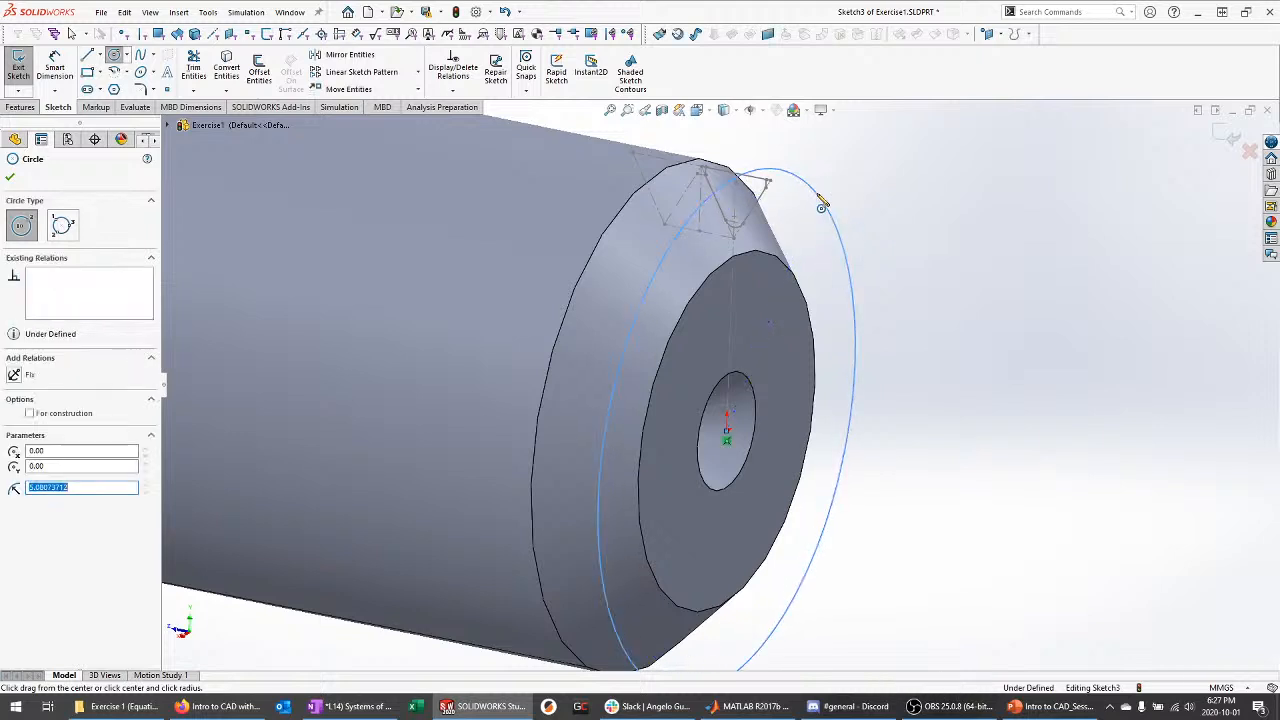
key("Escape")
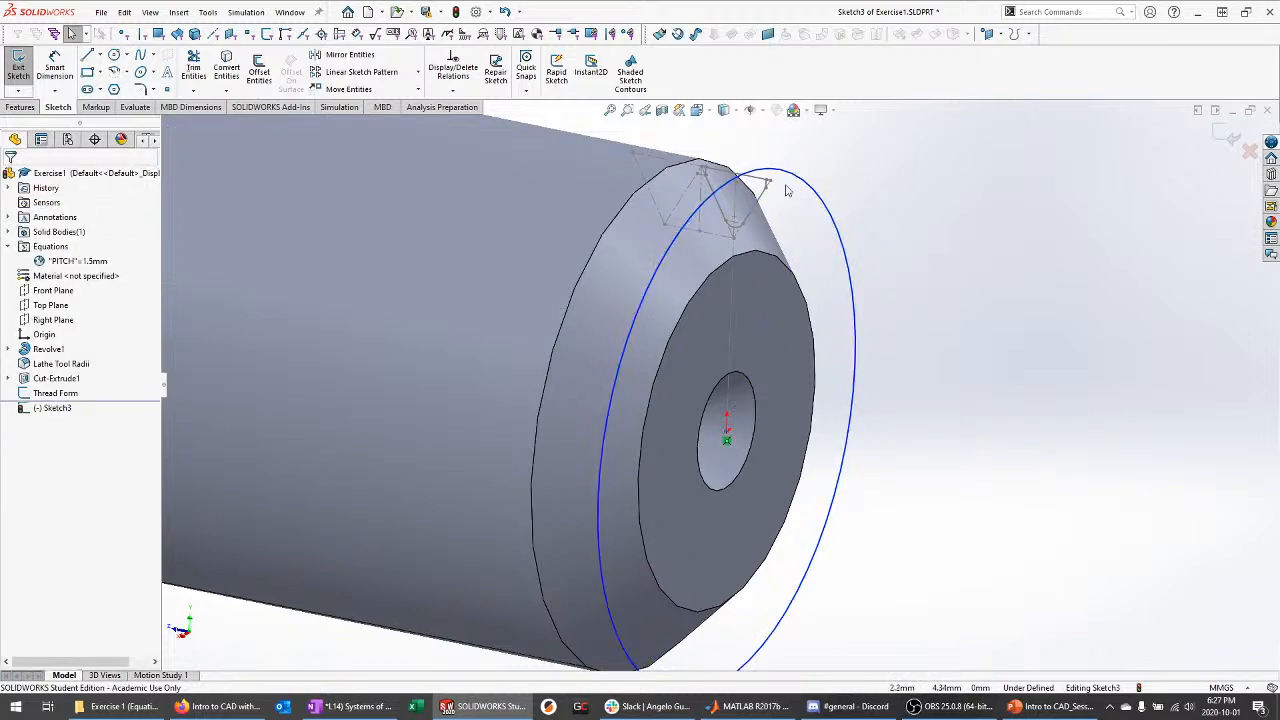
Try a coradial relation between the circle and the end edge, then undo it
middle_click_drag(786, 190, 700, 172)
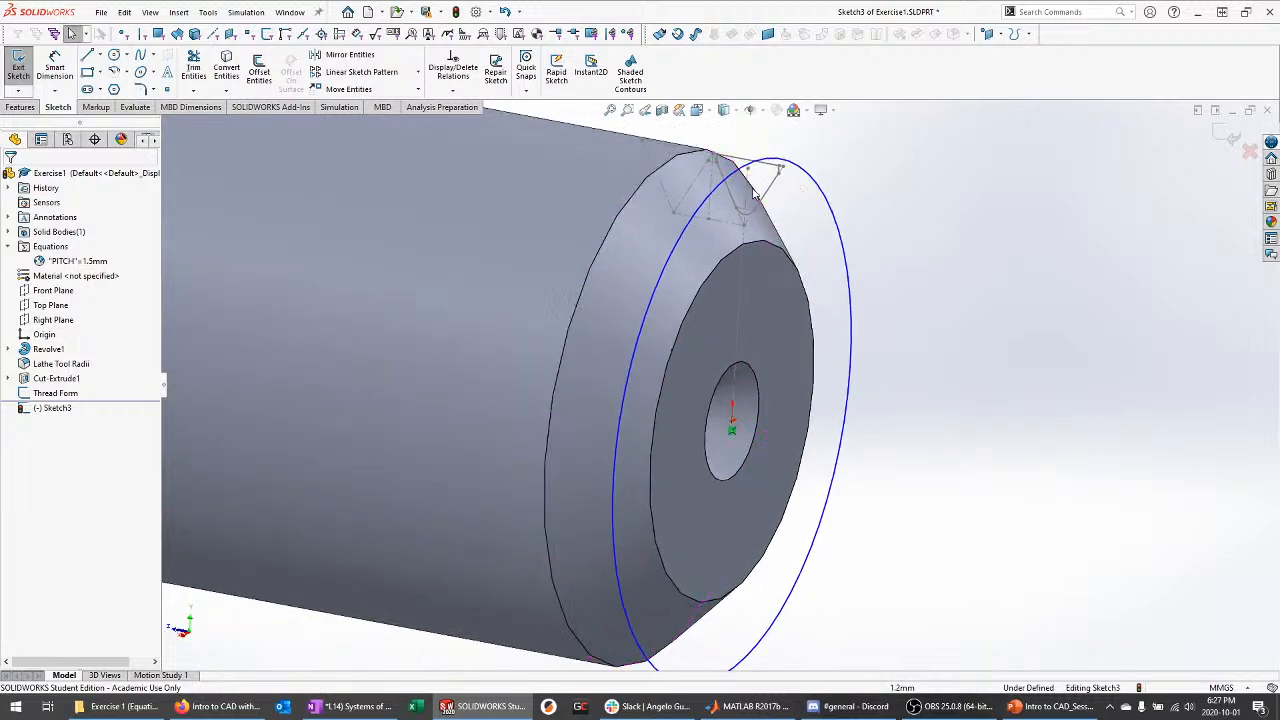
left_click(671, 166)
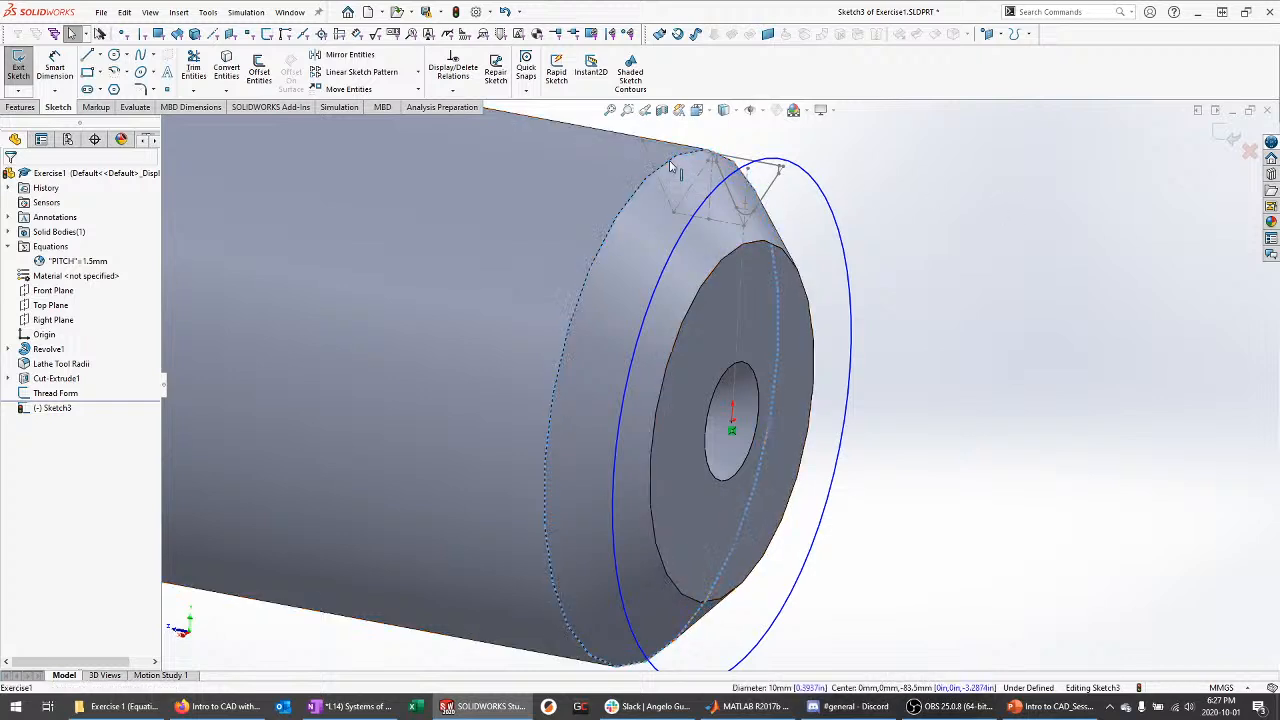
left_click(813, 181, "ctrl")
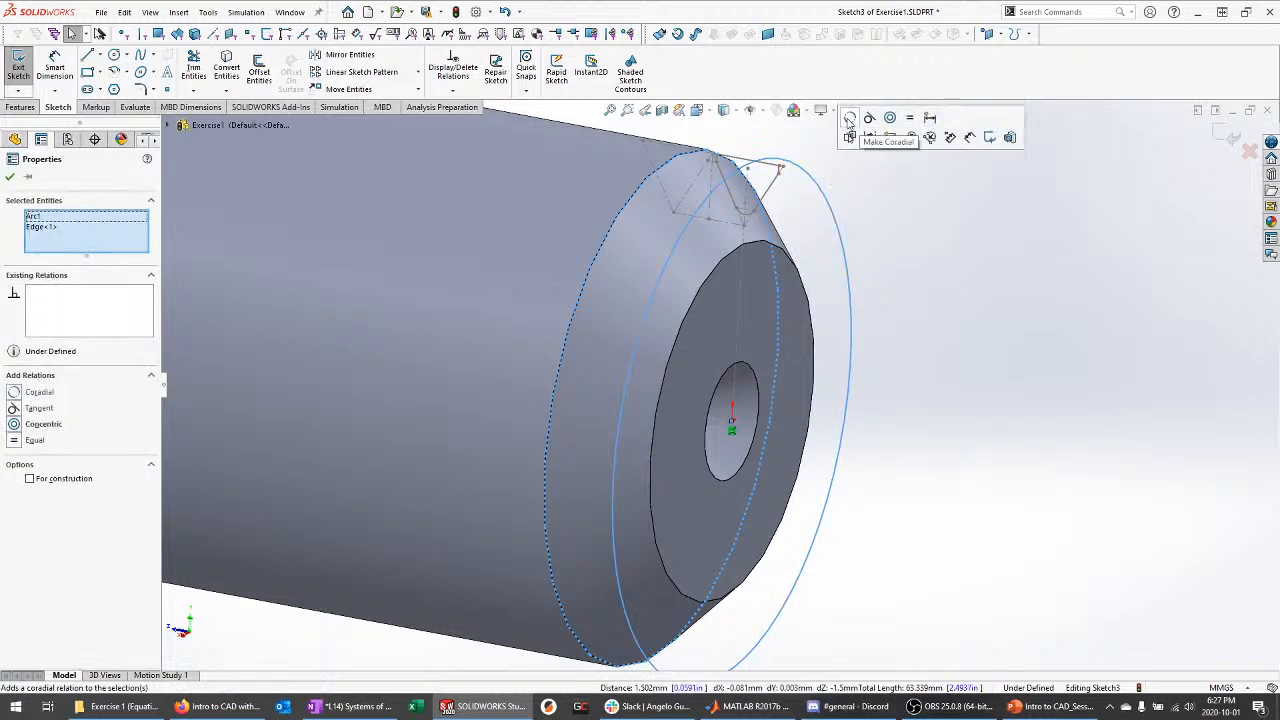
left_click(850, 118)
left_click(903, 234)
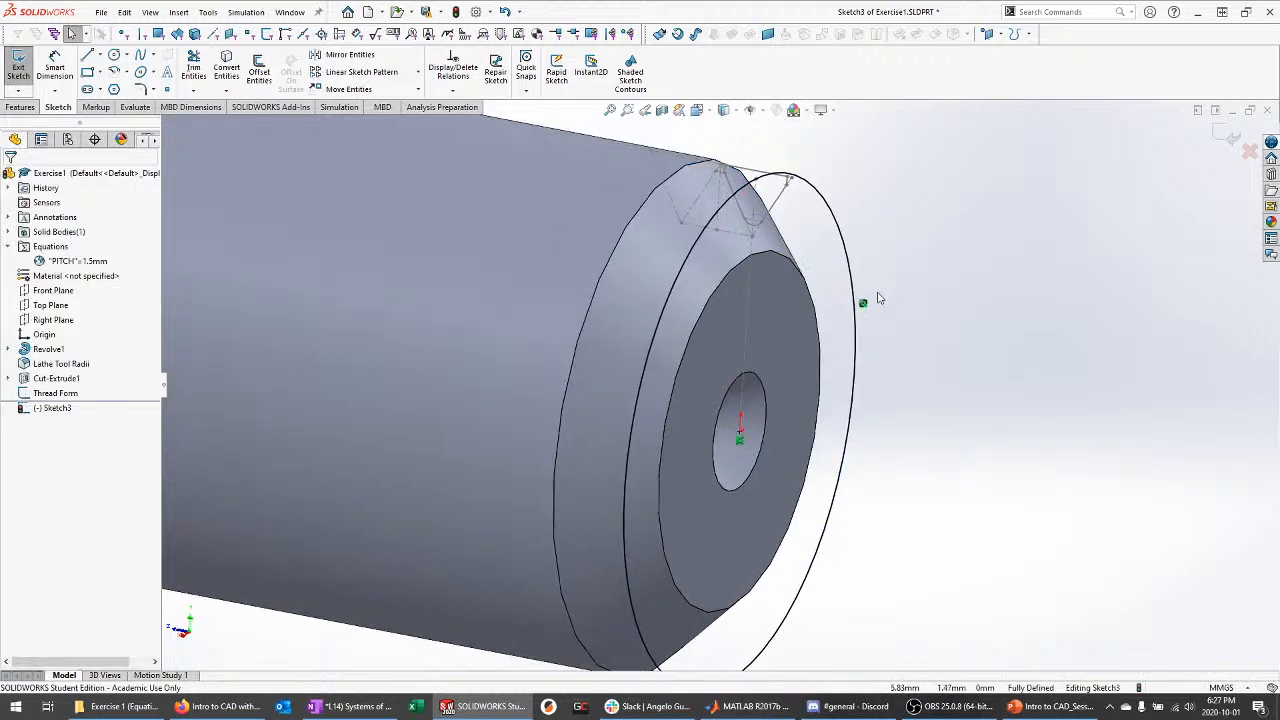
key("ctrl+z")
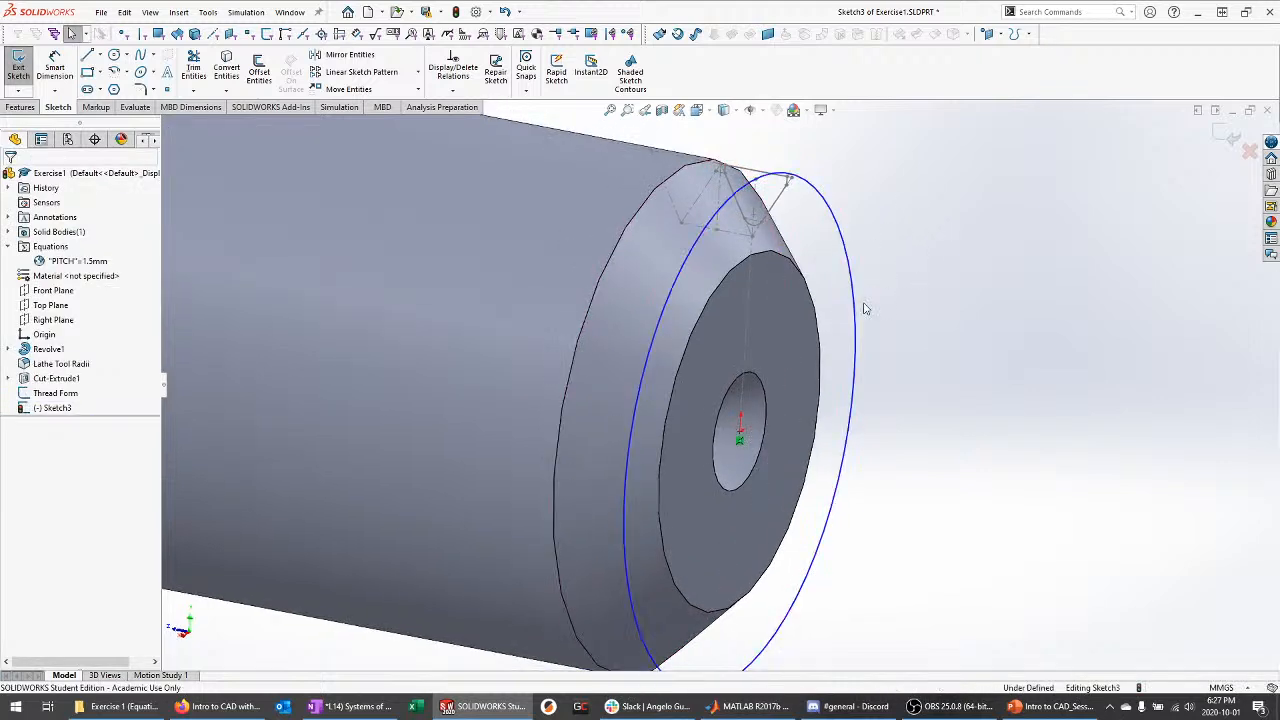
Make the circle coincident with the thread profile's tip point (10.32mm), then exit to preview the helix
left_click(815, 197)
scroll(790, 290, "down", 5)
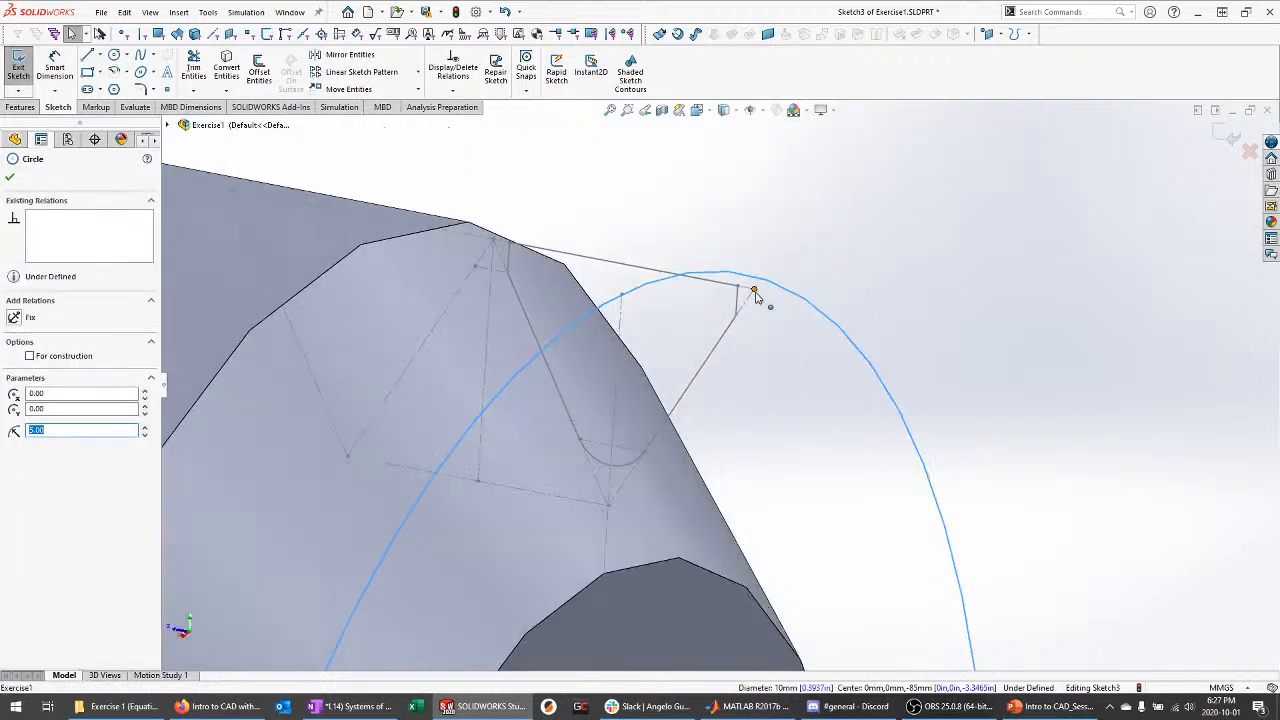
left_click(754, 290, "ctrl")
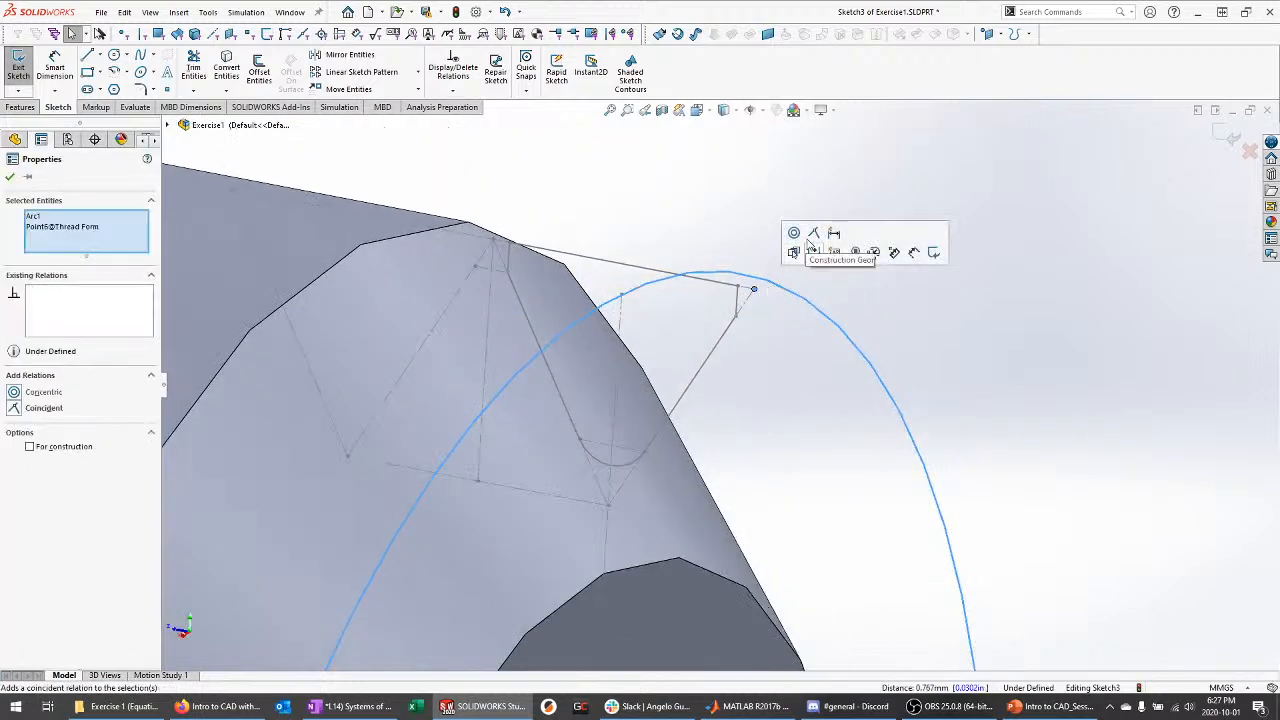
left_click(815, 235)
left_click(778, 210)
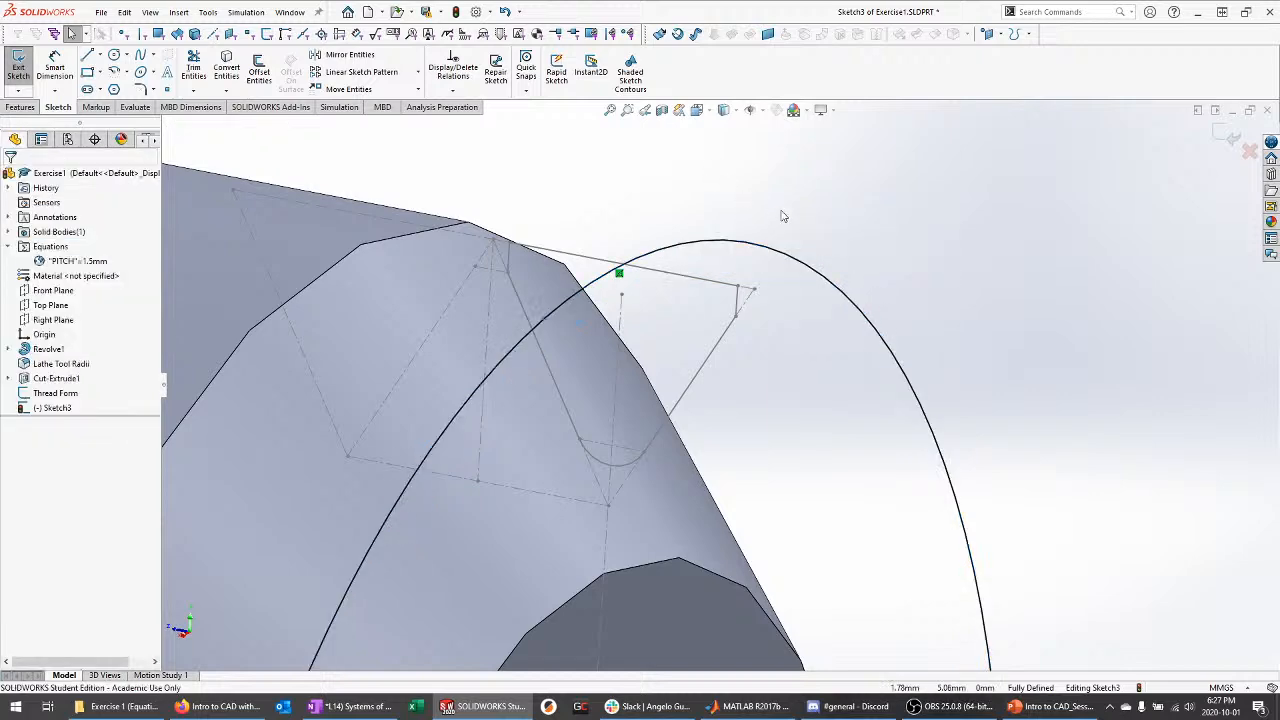
scroll(820, 320, "up", 5)
middle_click_drag(823, 328, 873, 304)
scroll(820, 313, "up", 3)
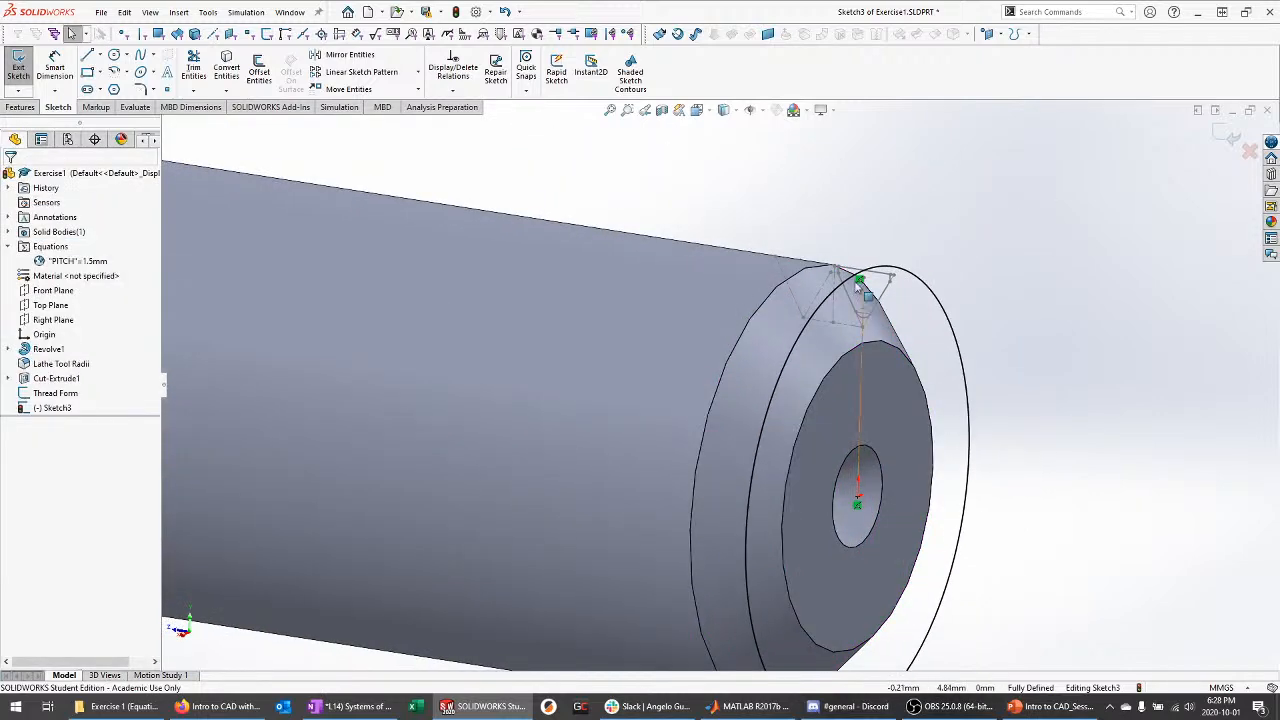
left_click(1232, 141)
scroll(772, 210, "up", 4)
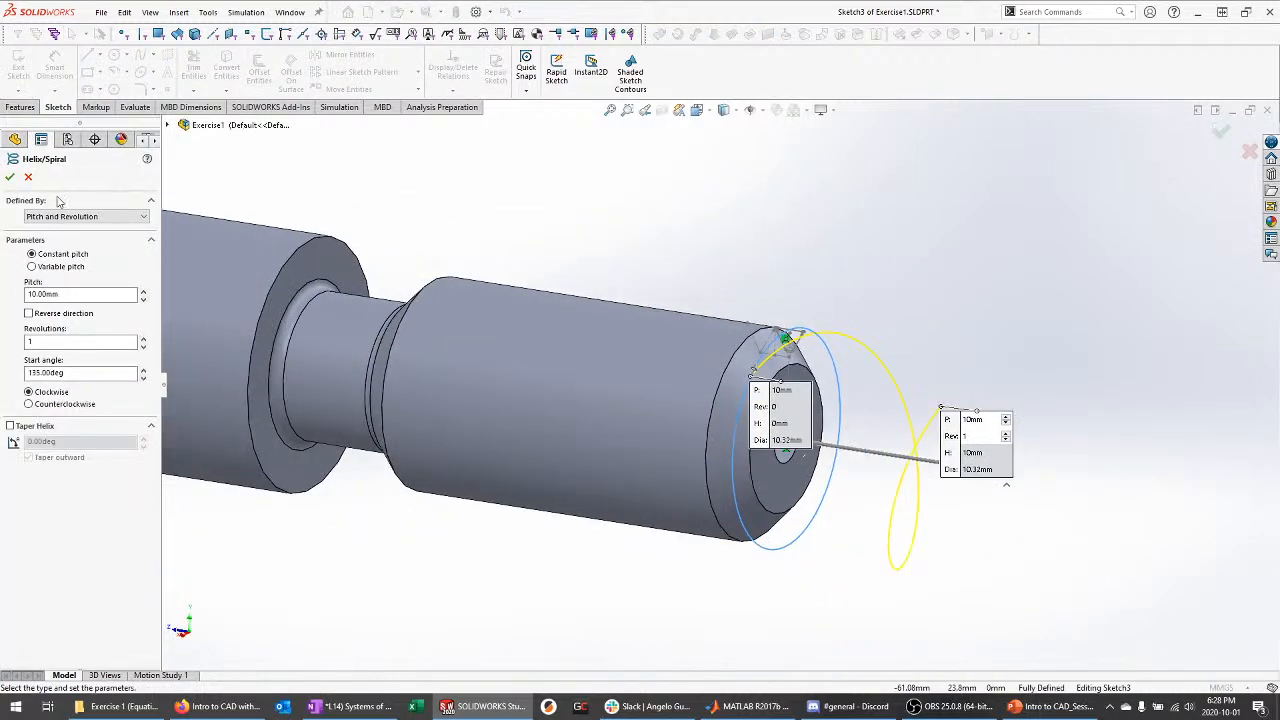
Keep the helix defined by Pitch and Revolution and set revolutions to 2
middle_click_drag(665, 270, 688, 347)
scroll(1008, 598, "down", 3)
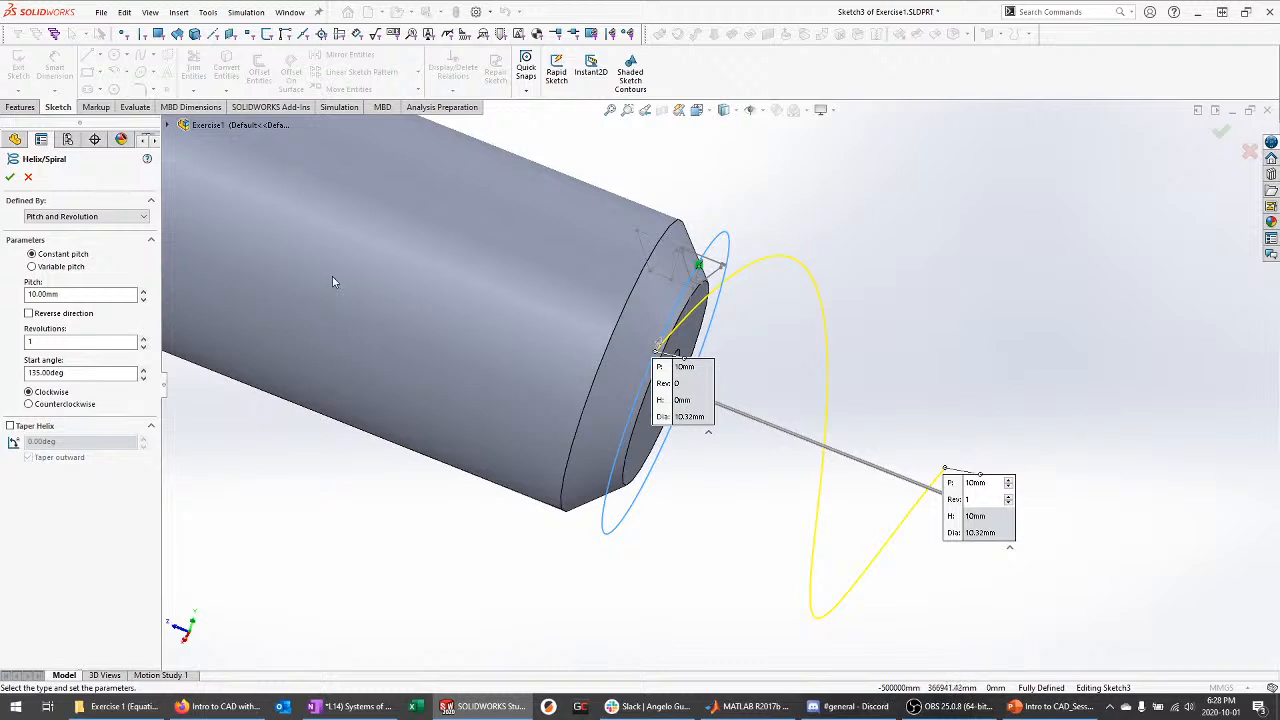
left_click(144, 217)
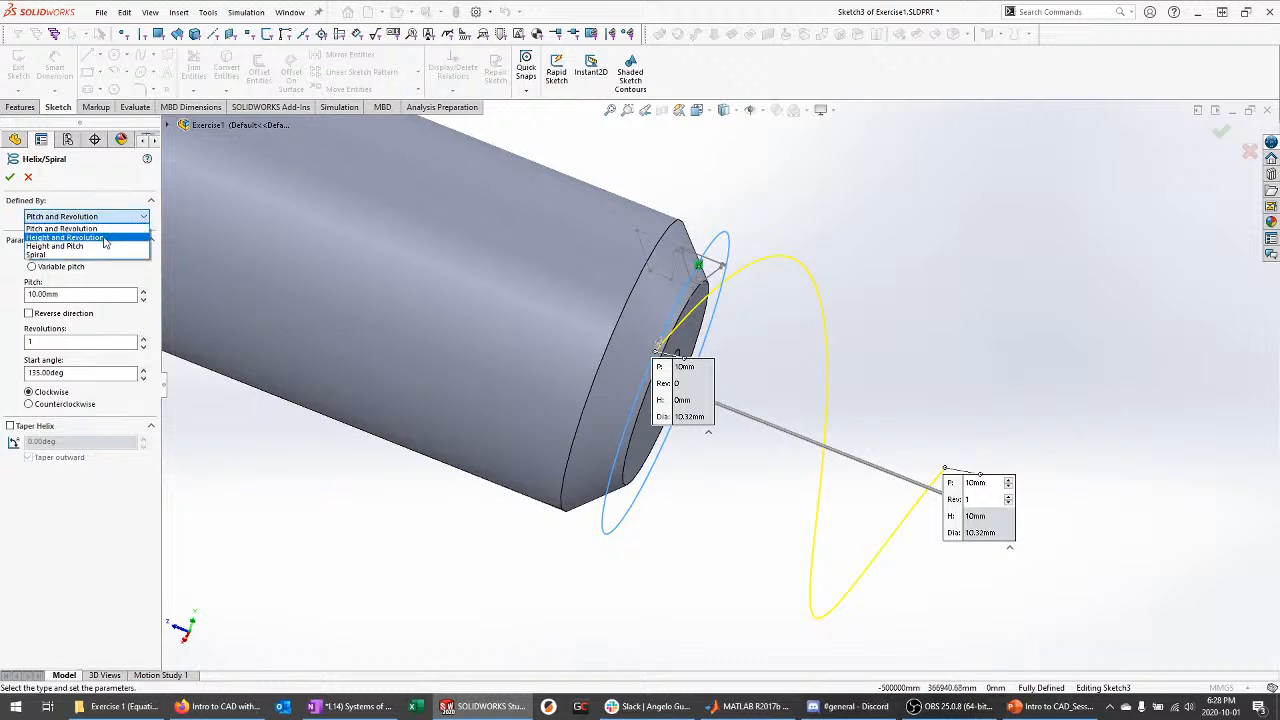
left_click(96, 230)
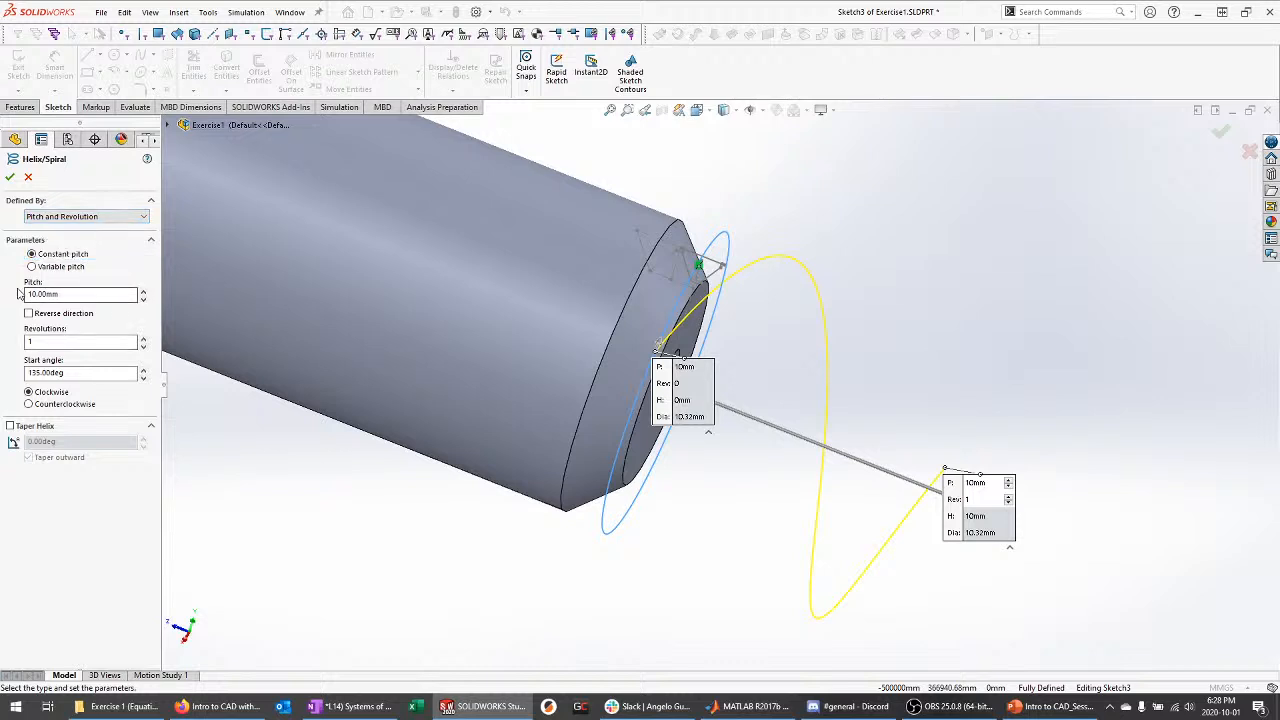
middle_click_drag(948, 455, 878, 318)
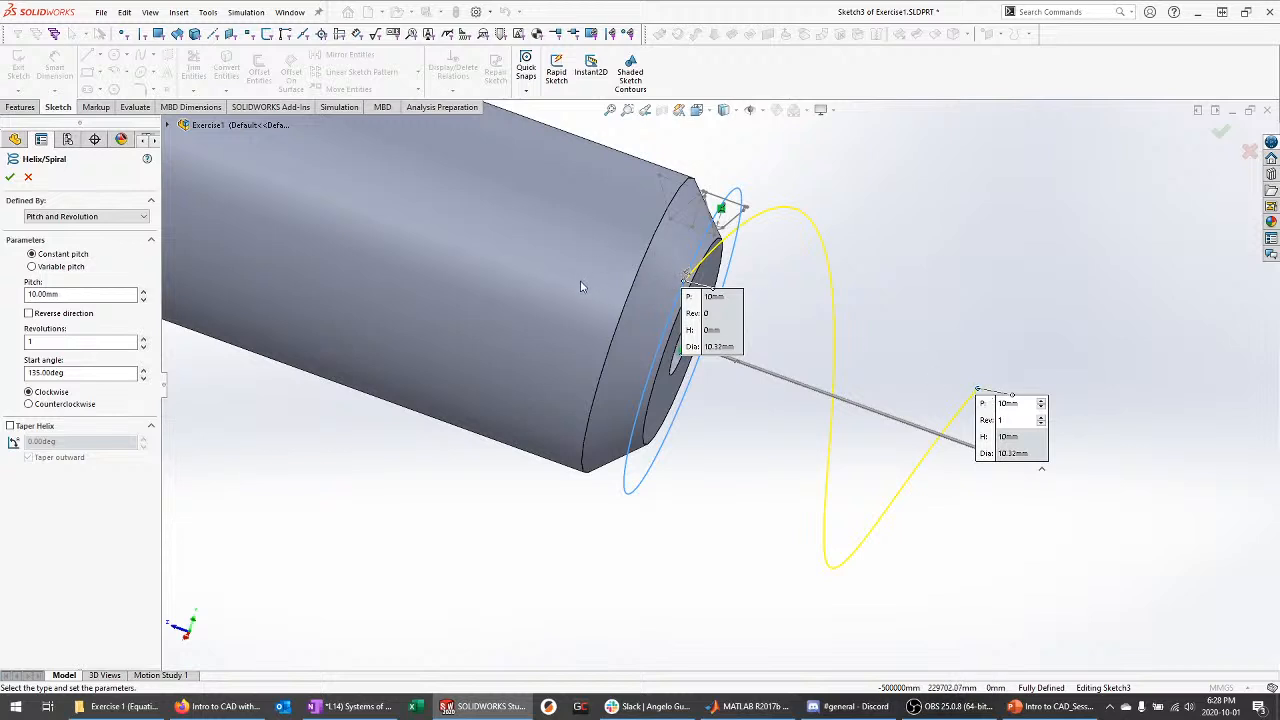
left_click(30, 341)
type("2")
Switch to Height and Revolution with 3 revolutions, then to Height and Pitch (20mm, 6.67mm pitch)
middle_click_drag(308, 330, 433, 284)
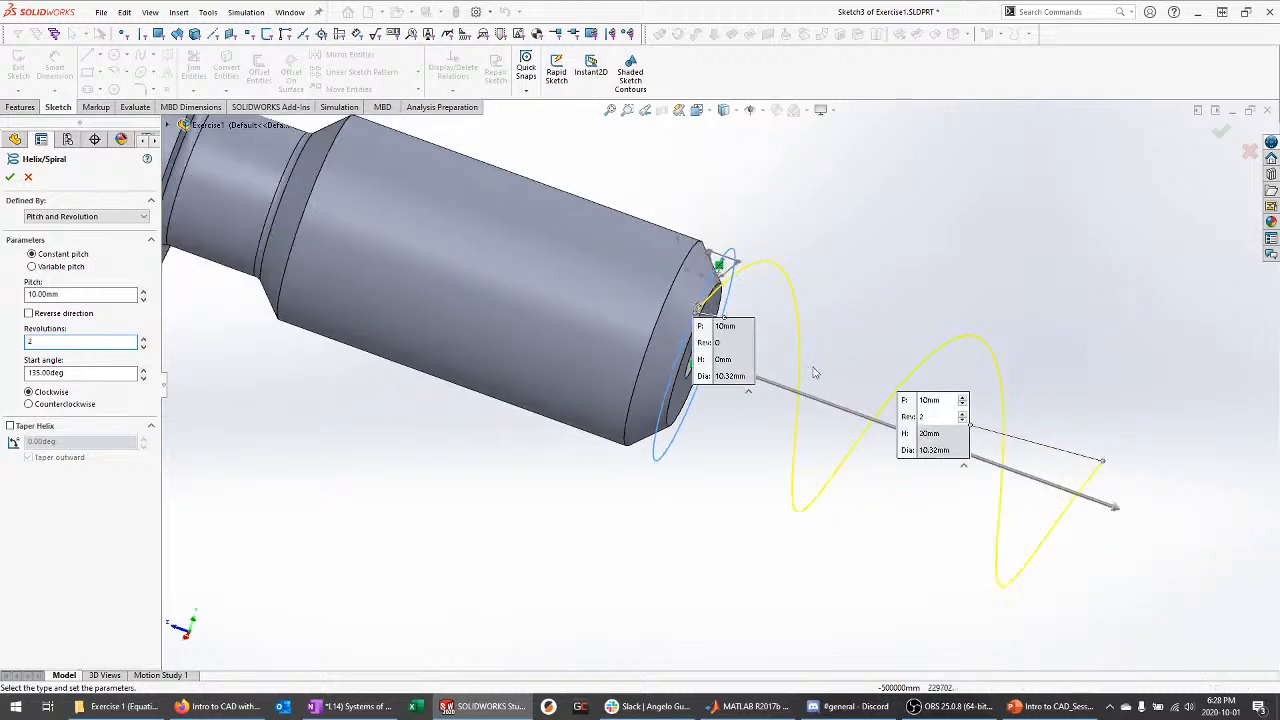
left_click(112, 218)
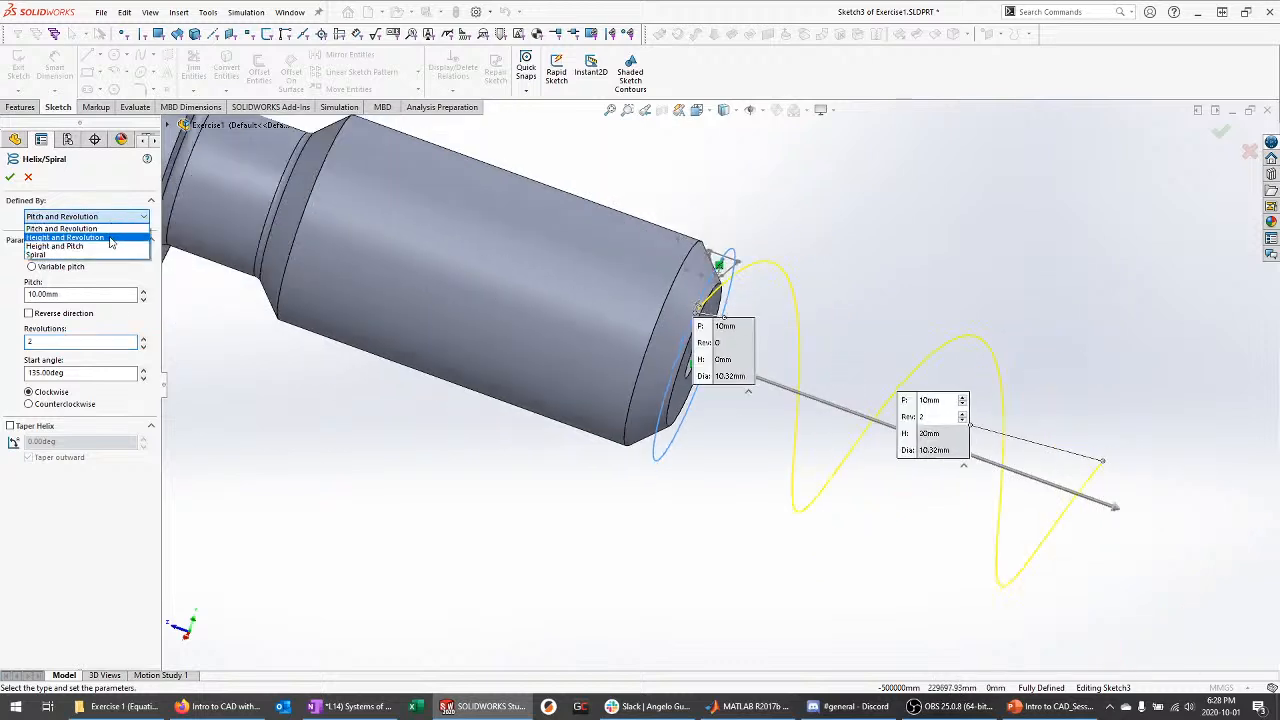
left_click(110, 238)
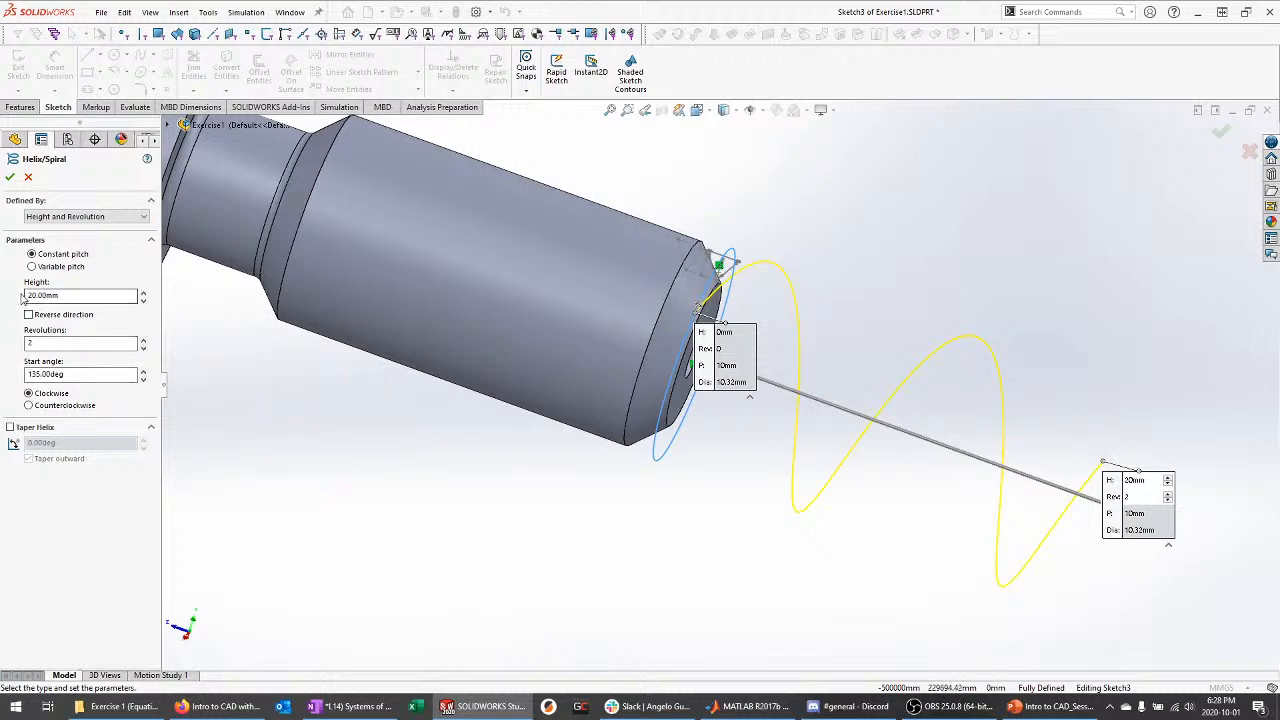
left_click(60, 343)
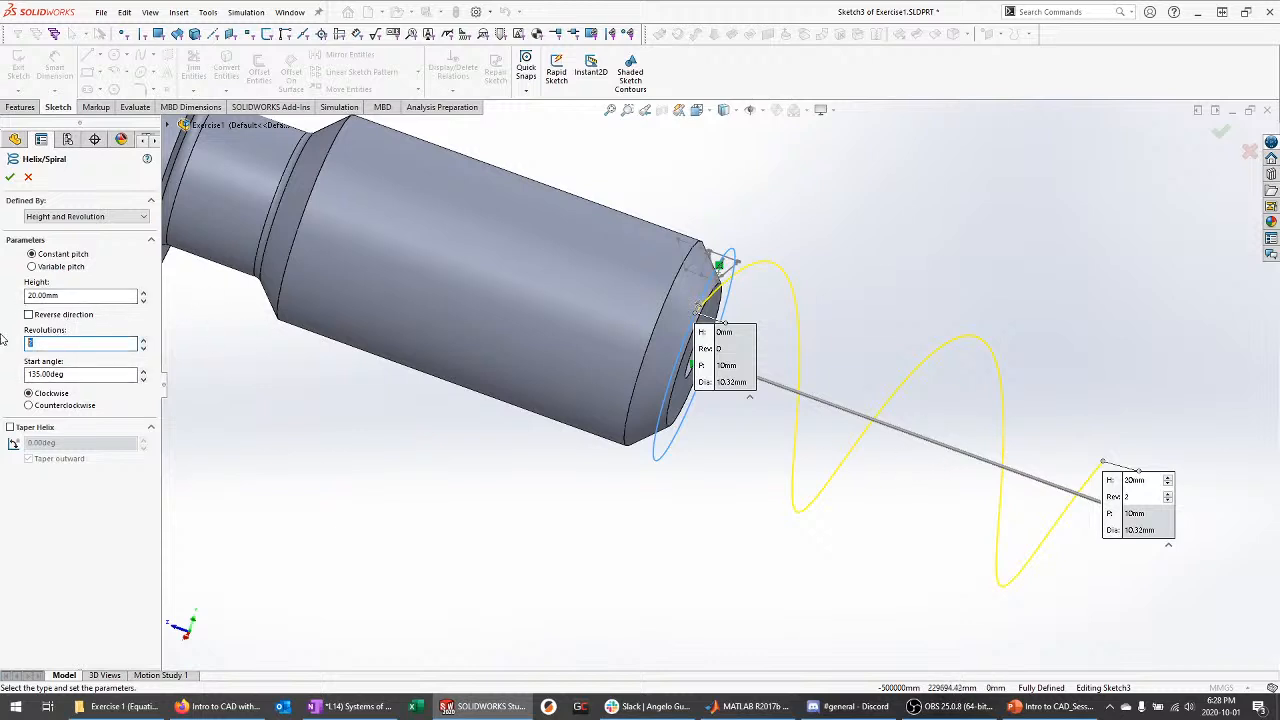
type("3")
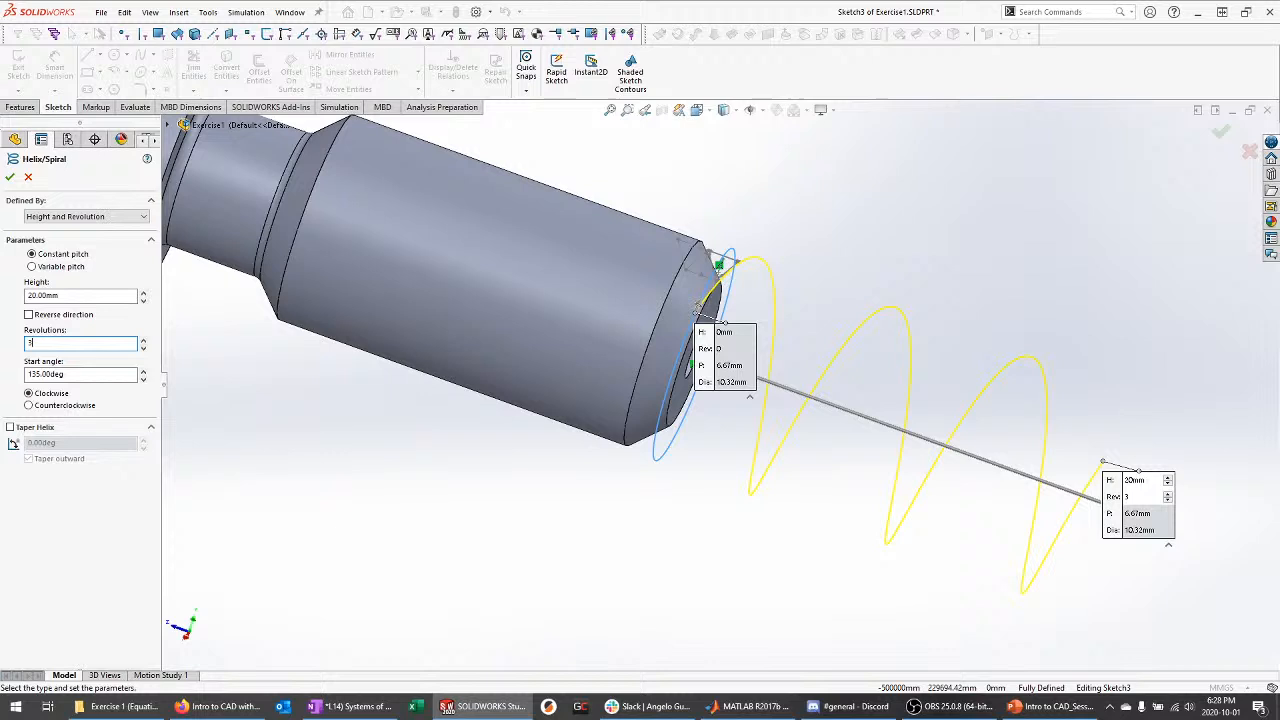
left_click(108, 216)
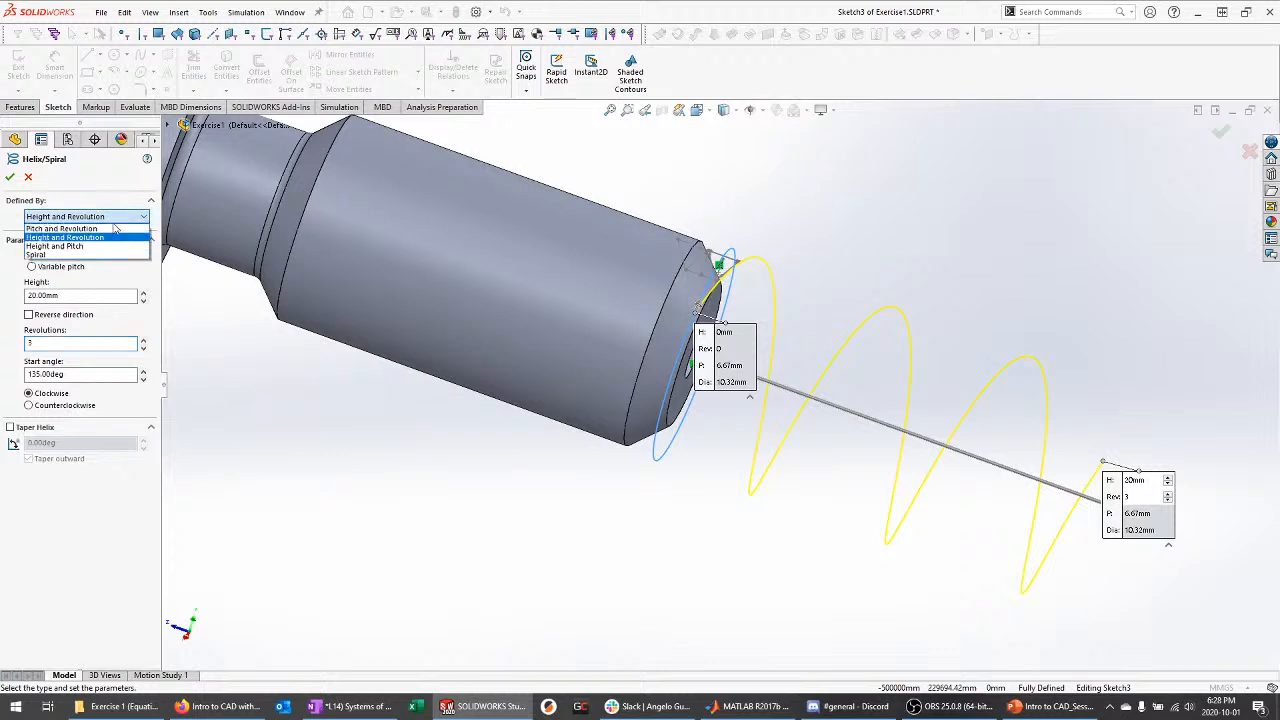
left_click(86, 247)
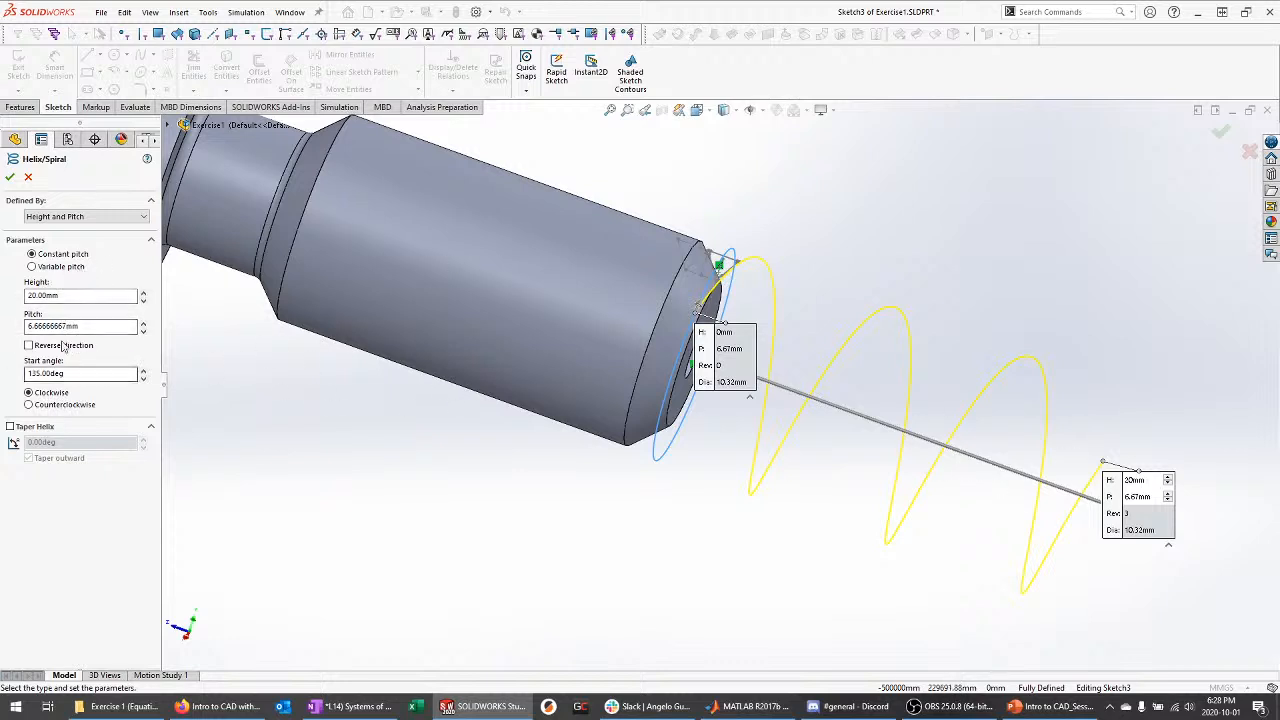
Reverse the helix direction so it winds back over the bolt's cylinder body
left_click(29, 345)
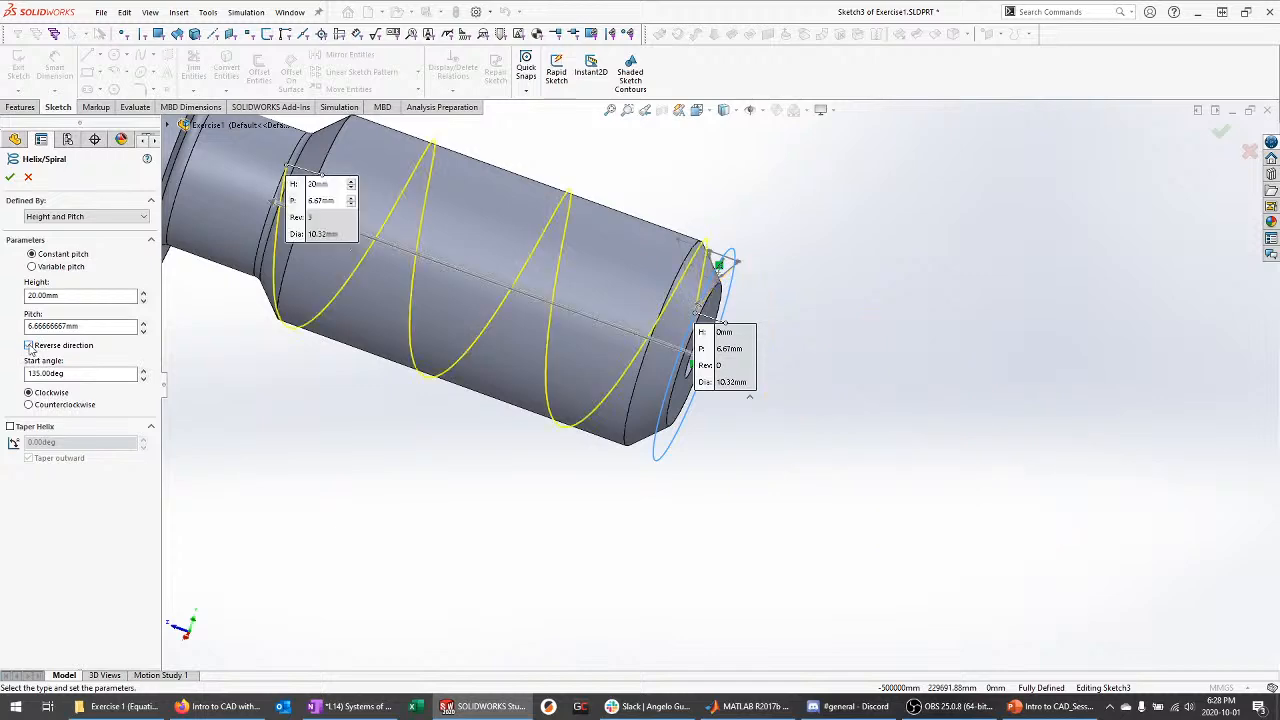
middle_click_drag(700, 265, 658, 330)
scroll(660, 429, "up", 4)
scroll(738, 220, "down", 4)
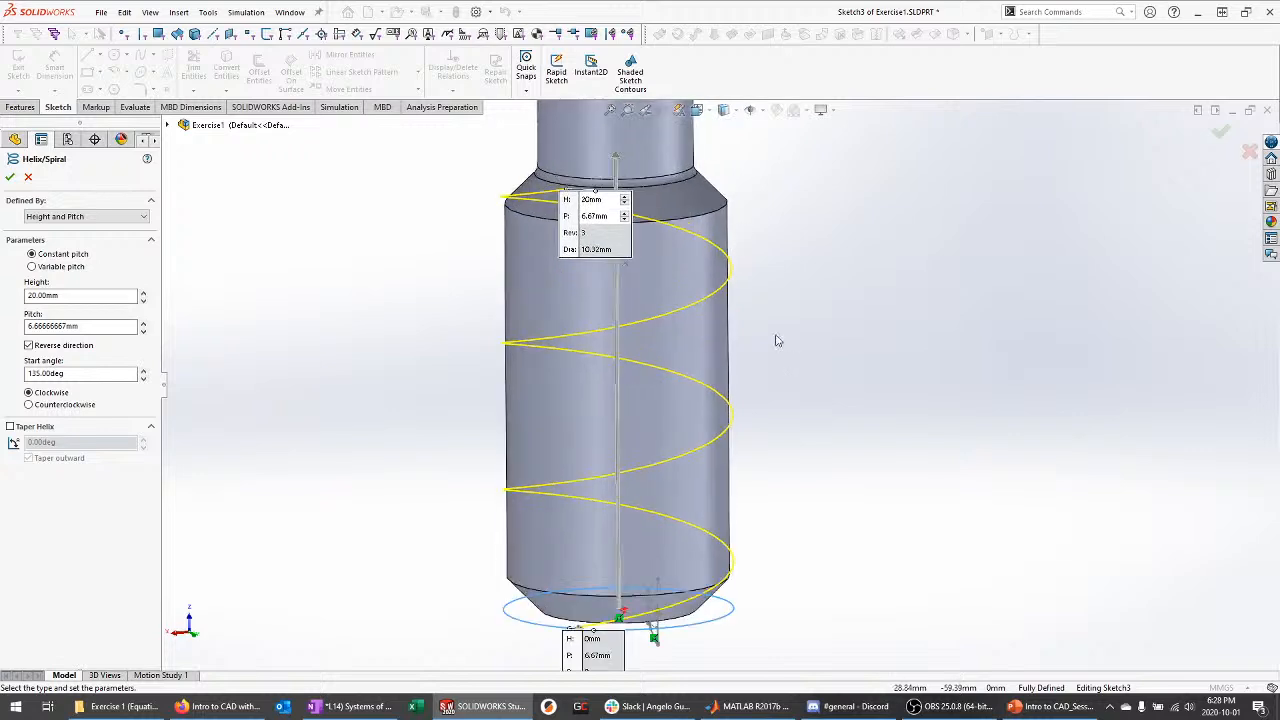
middle_click_drag(778, 341, 785, 322)
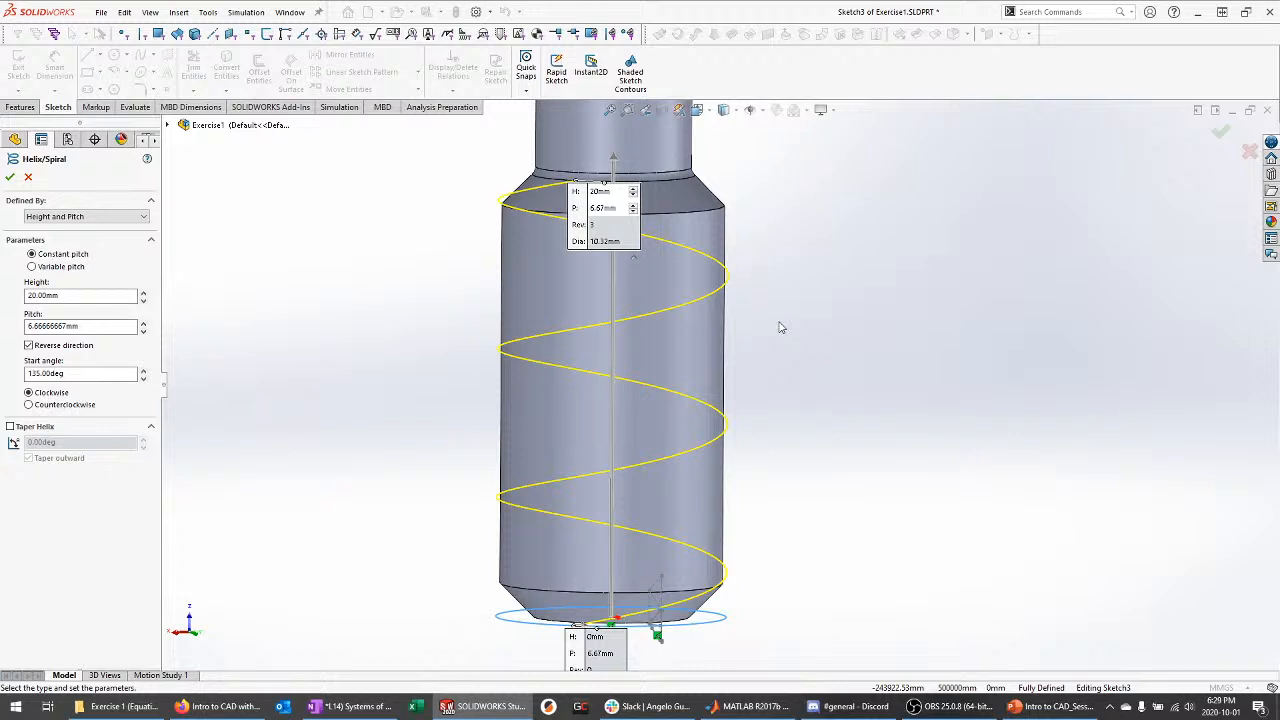
Try counterclockwise winding, restore clockwise, and inspect the helix from several angles
left_click(78, 405)
left_click(57, 393)
middle_click_drag(427, 449, 518, 488)
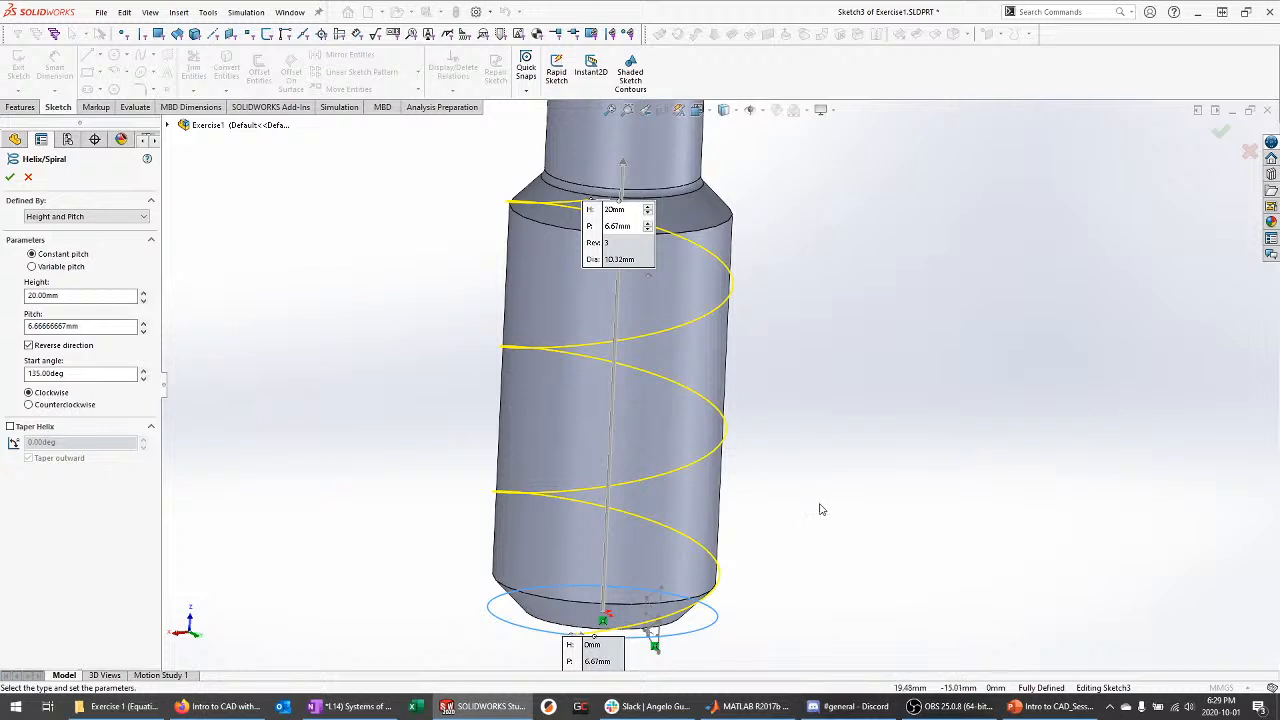
middle_click_drag(786, 467, 830, 488)
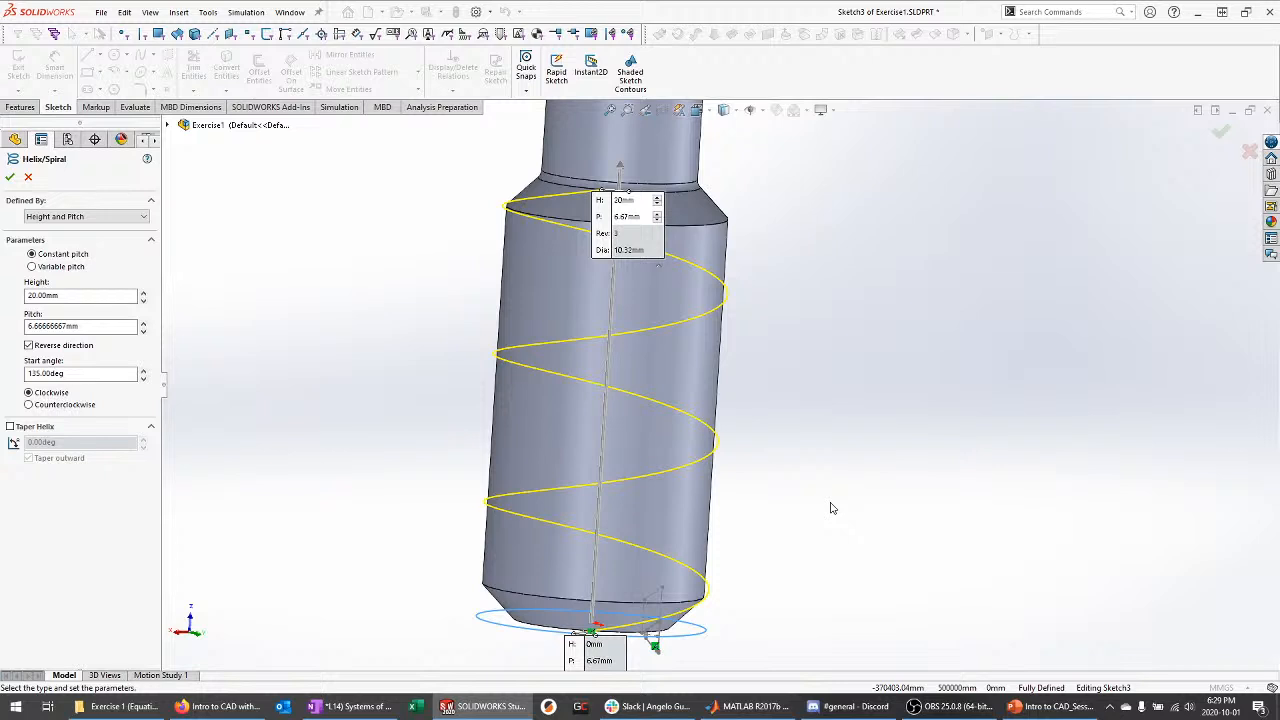
middle_click_drag(788, 487, 791, 480)
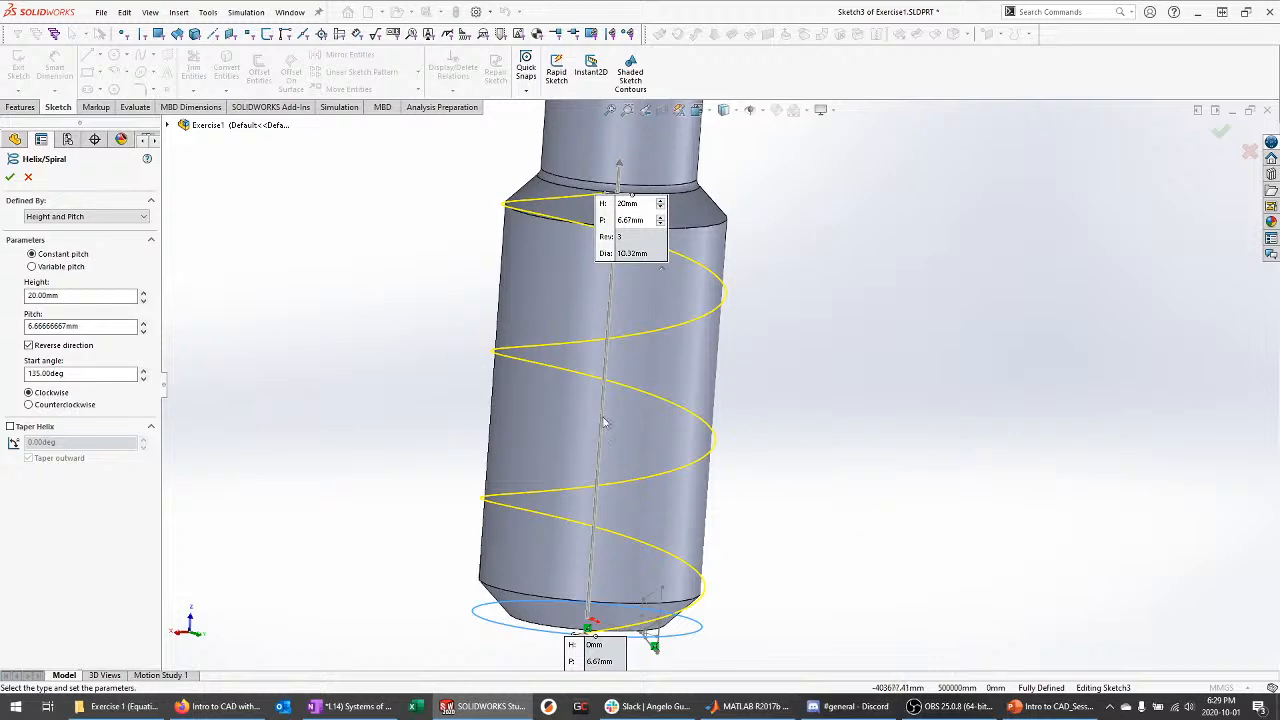
mouse_move(358, 383)
middle_mouse_down()
mouse_move(362, 366)
mouse_move(380, 368)
mouse_move(369, 378)
middle_mouse_up()
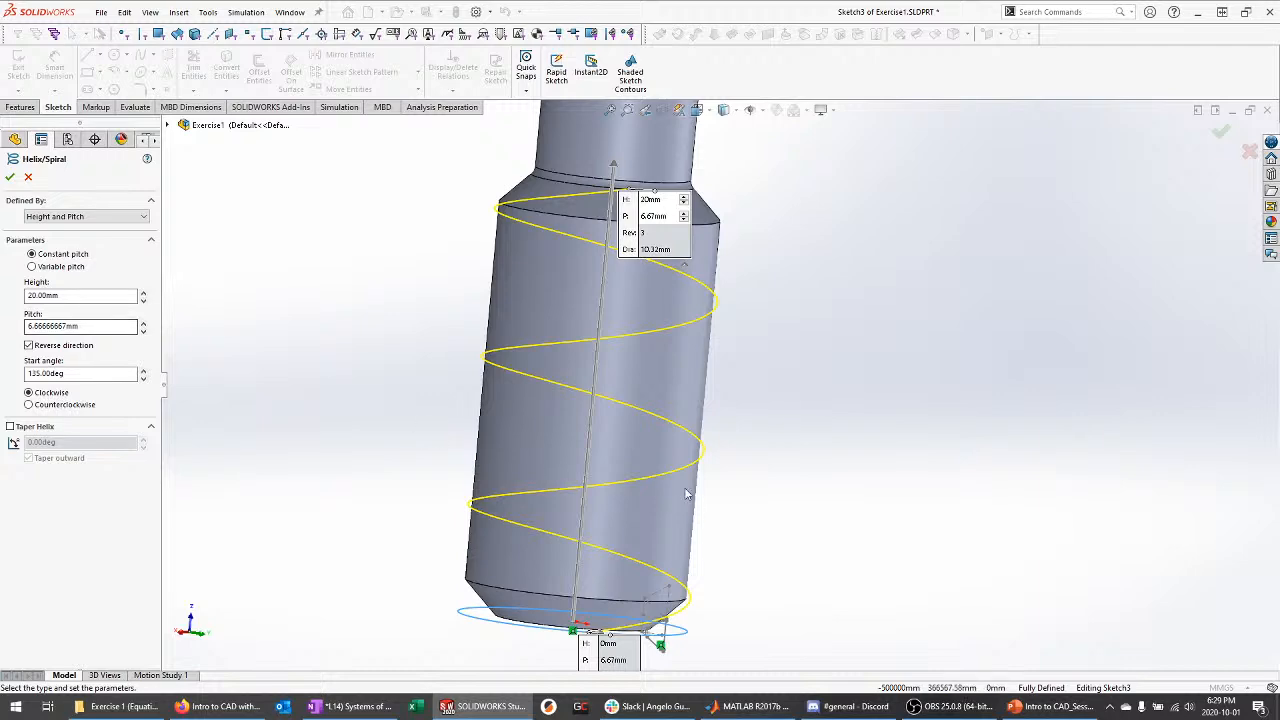
View the whole Exercise 1: Equations slide at 100%, then return to SOLIDWORKS
left_click(1050, 706)
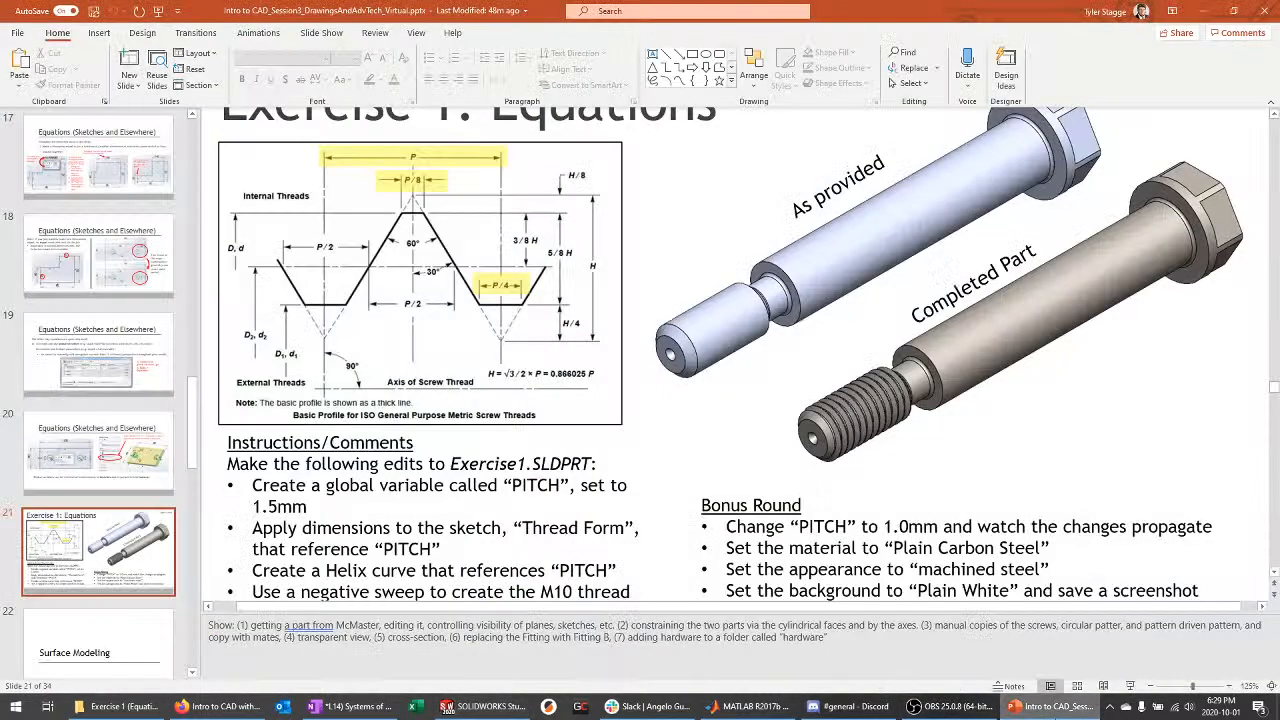
scroll(751, 452, "down", 2, "ctrl")
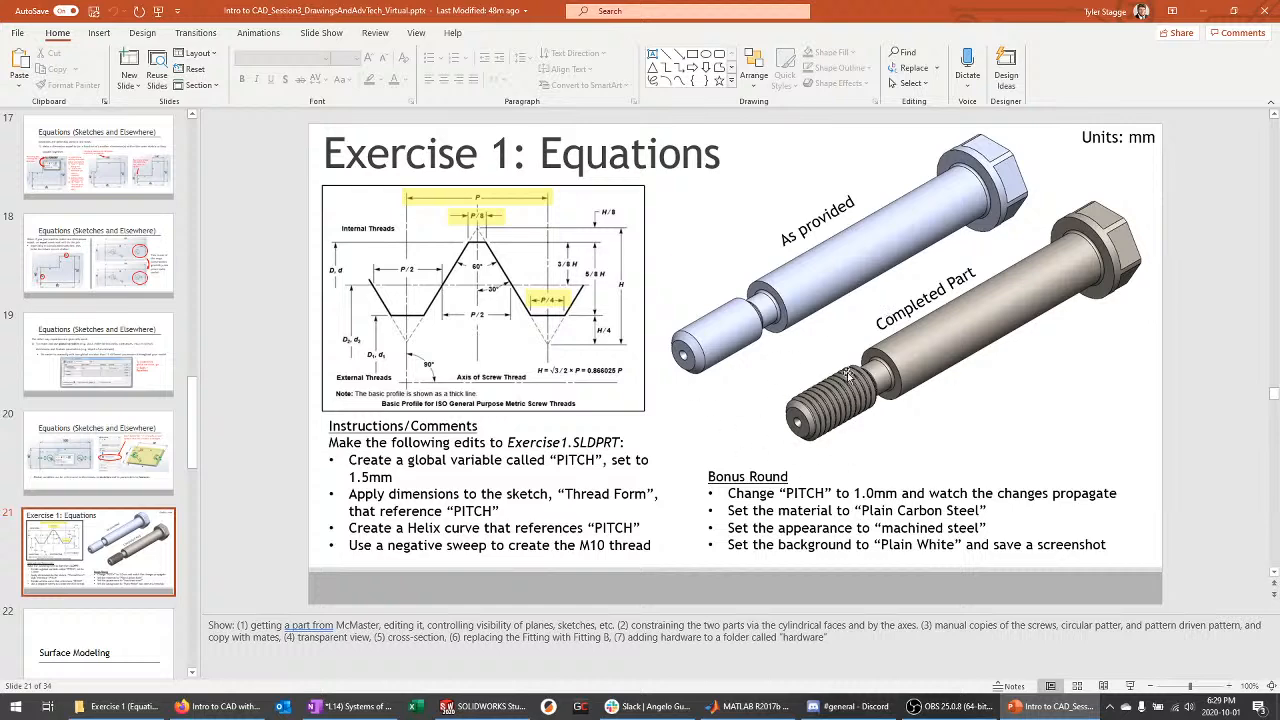
left_click(485, 706)
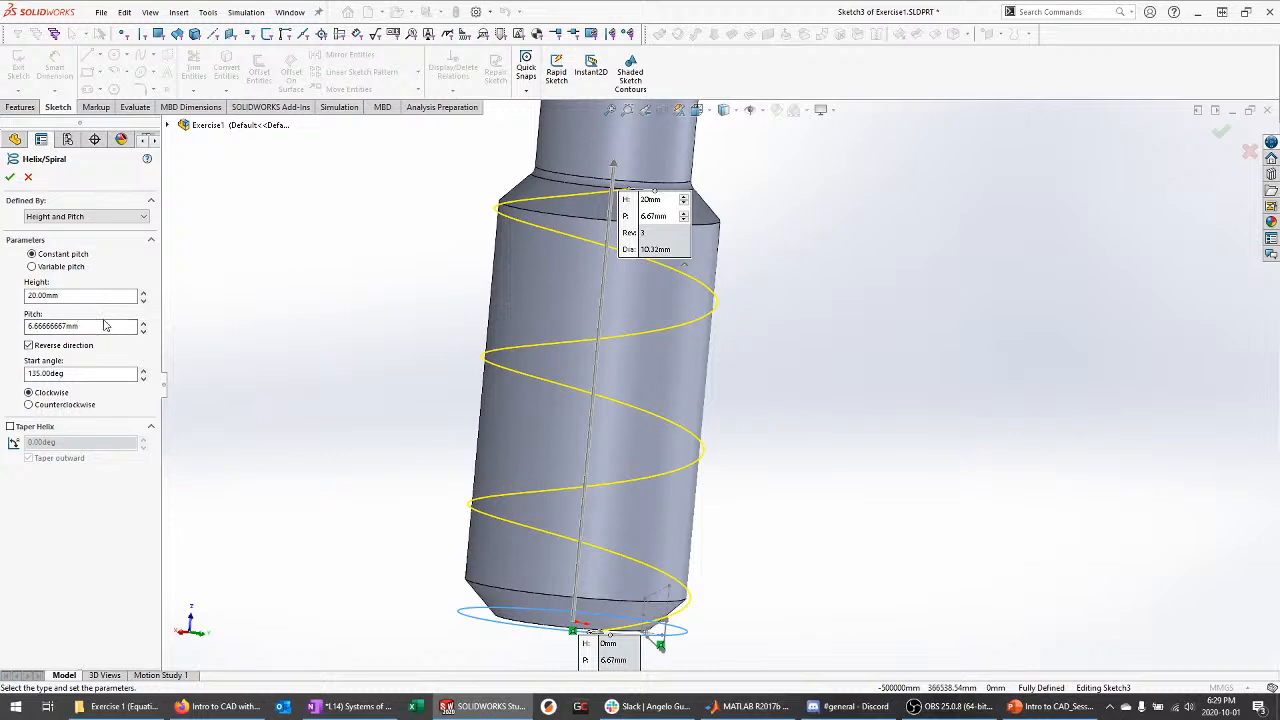
Set the helix pitch to 1.5mm
left_click_drag(106, 325, 2, 322)
type("1.50mm")
key("Return")
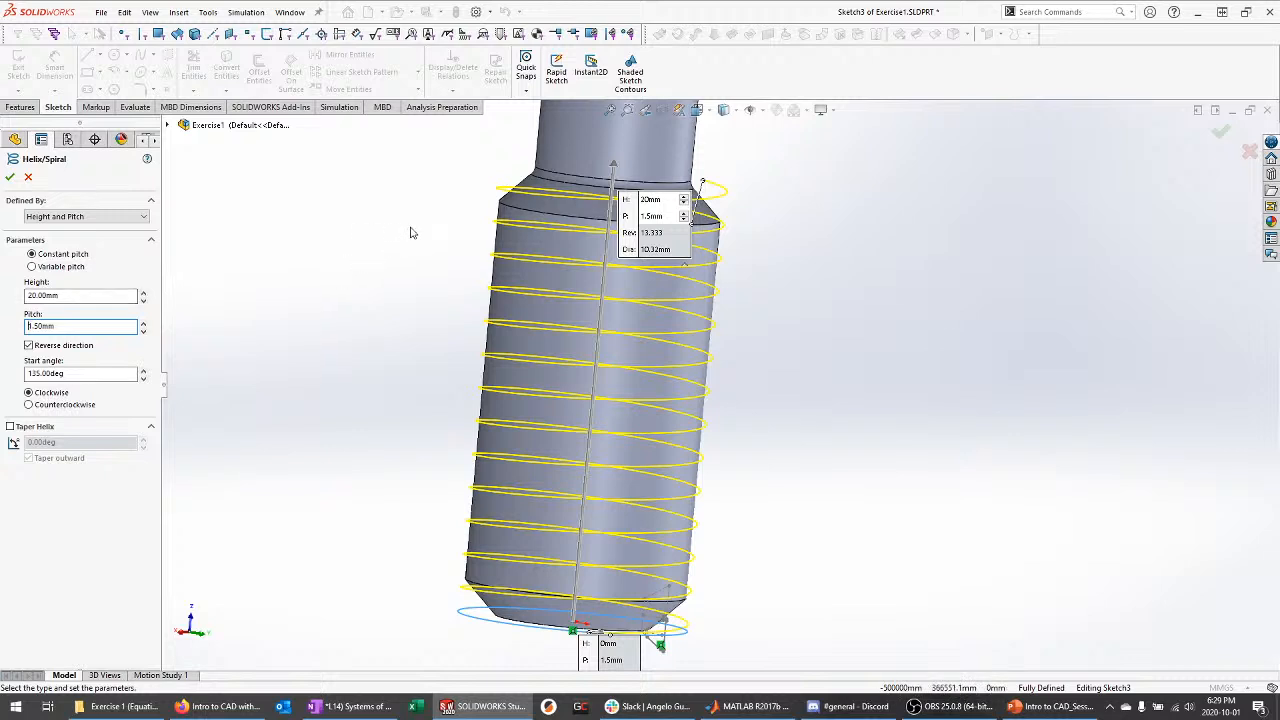
middle_click_drag(414, 231, 394, 223)
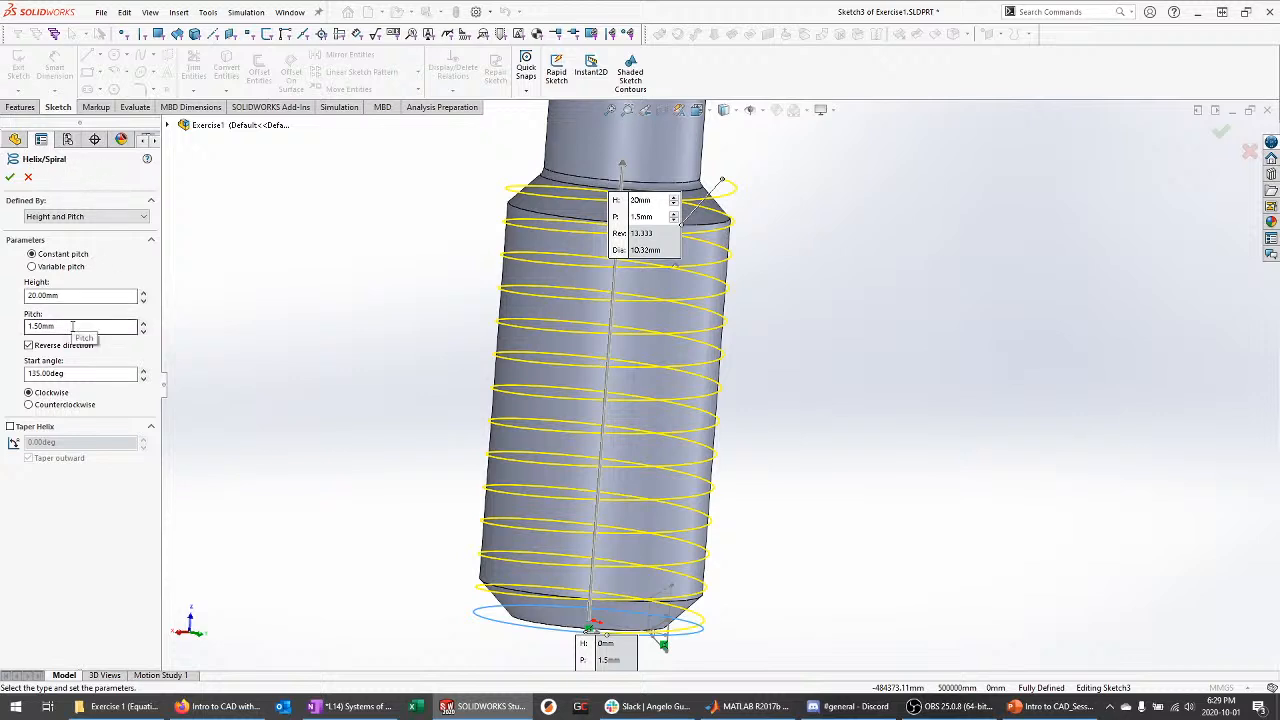
left_click_drag(86, 327, 8, 323)
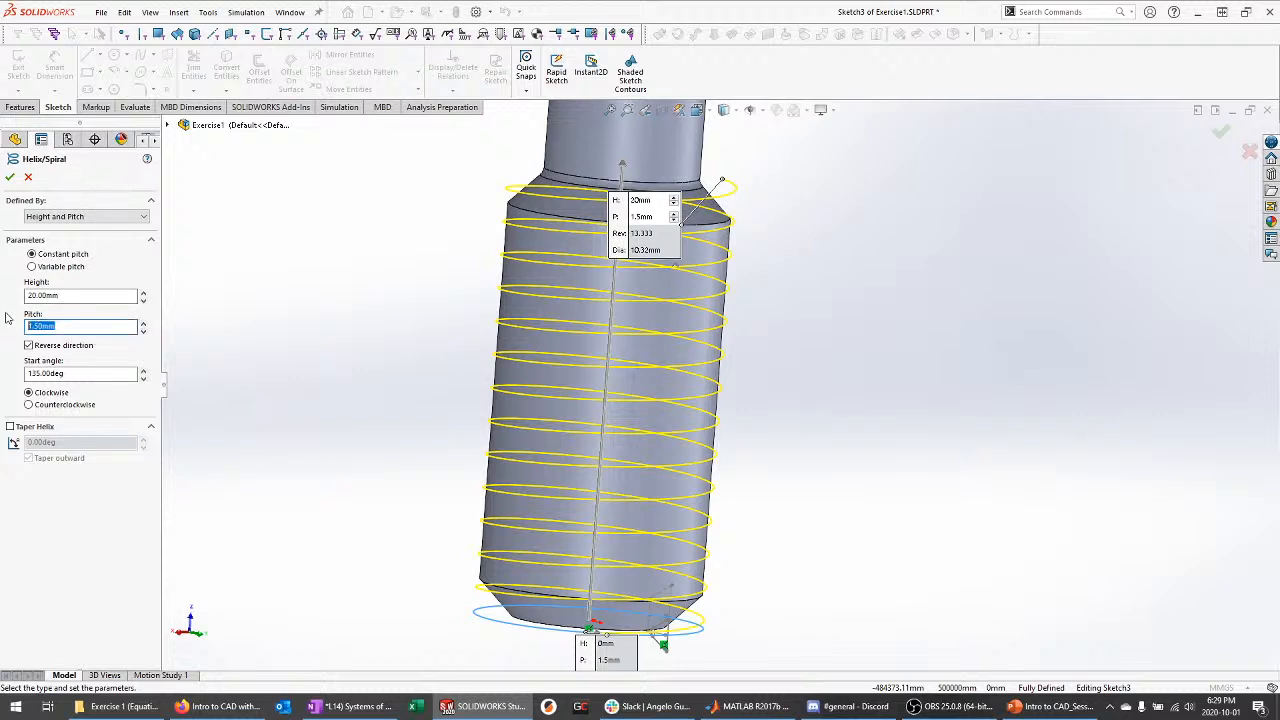
type("=")
Set the helix height to 20mm, giving 13.333 revolutions
middle_click_drag(300, 361, 318, 343)
scroll(671, 372, "up", 2)
left_click_drag(62, 296, 2, 283)
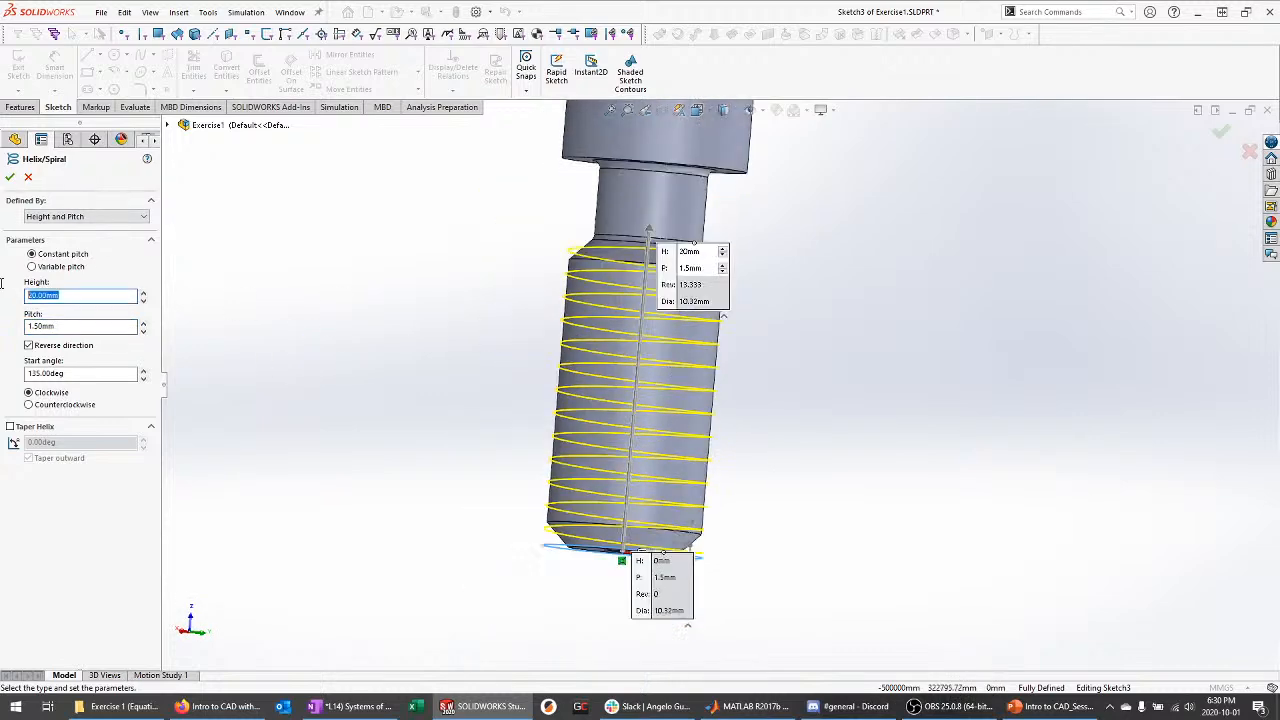
type("24")
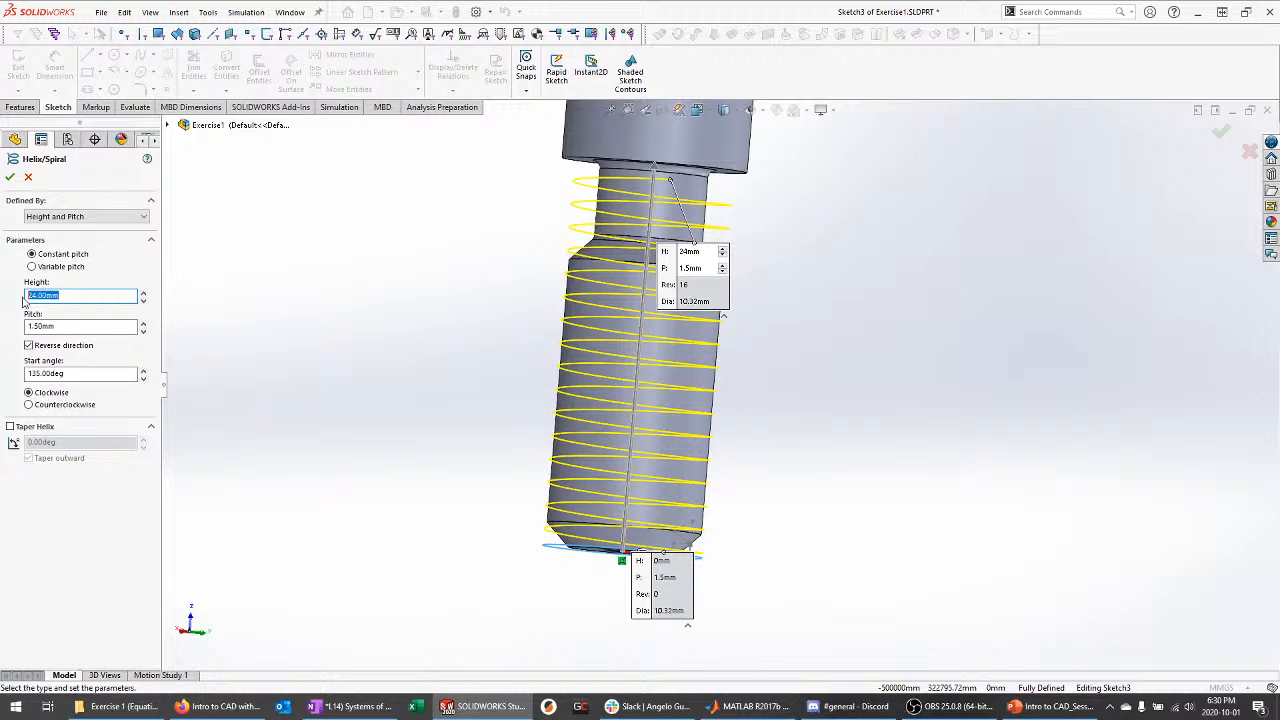
type("20")
key("Return")
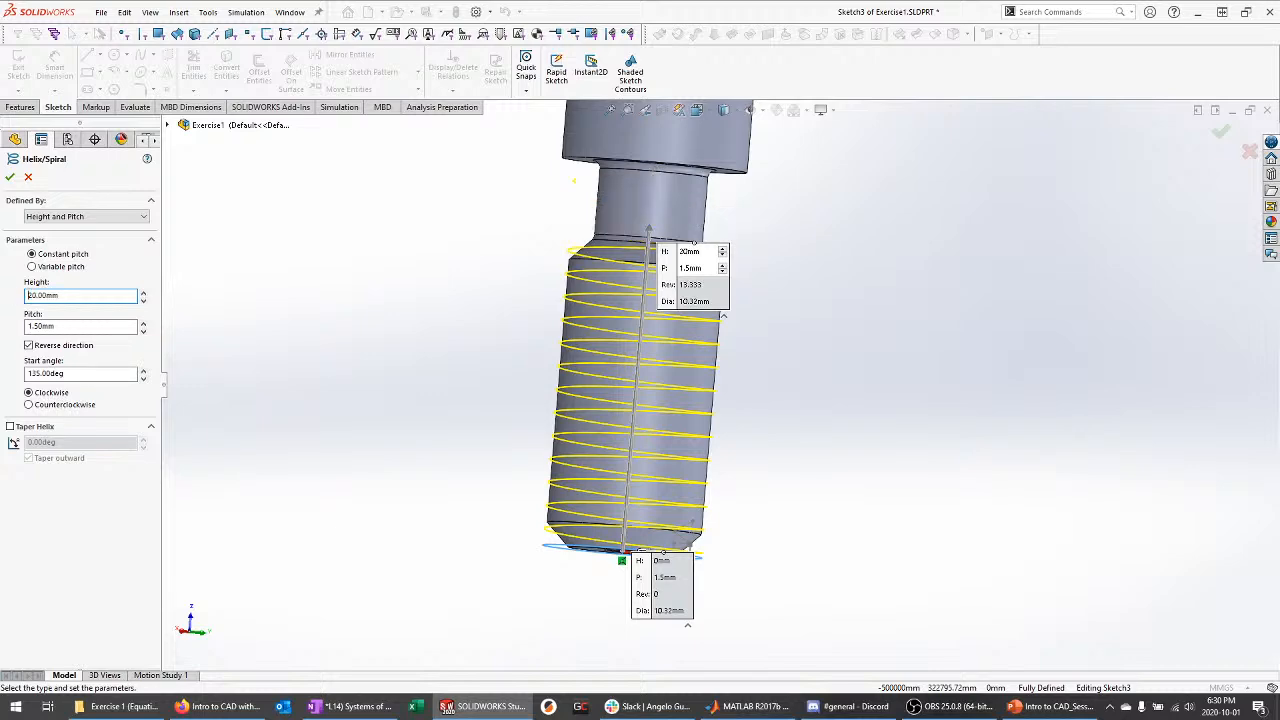
Accept the helix as Helix/Spiral1, then open Manage Equations from the Equations folder
left_click(10, 178)
middle_click_drag(443, 366, 460, 463)
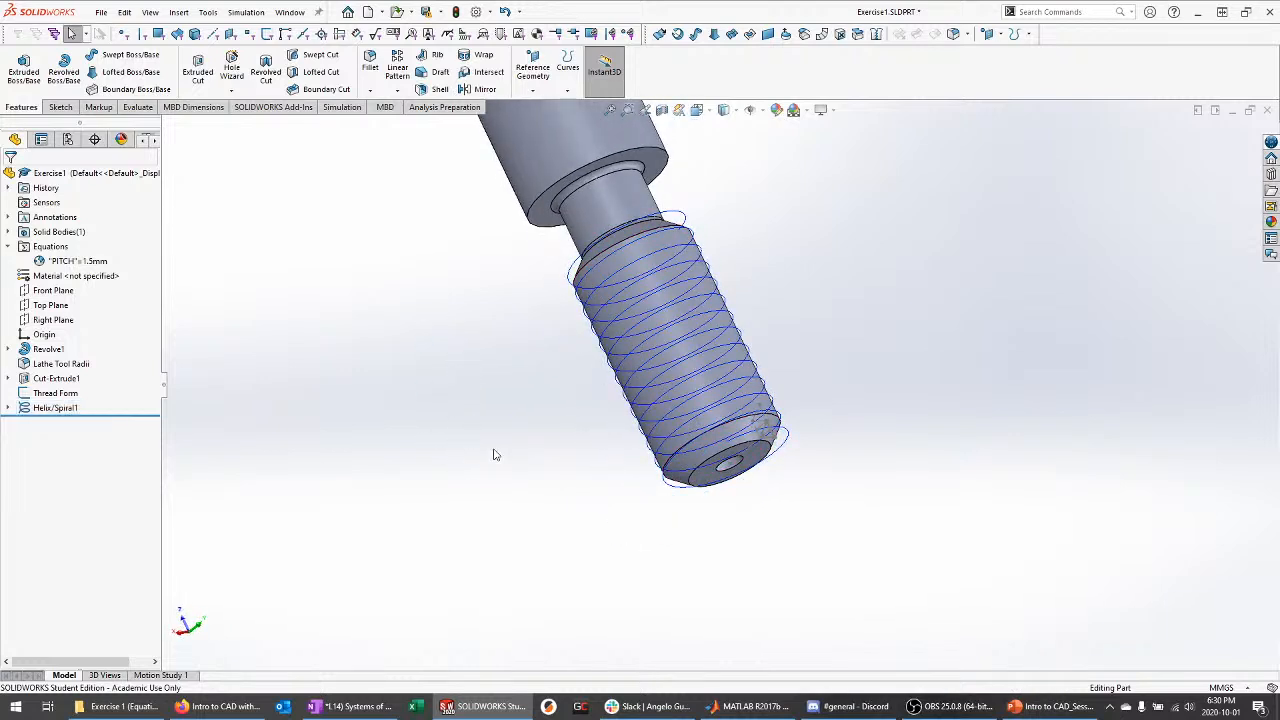
middle_click_drag(808, 494, 543, 343)
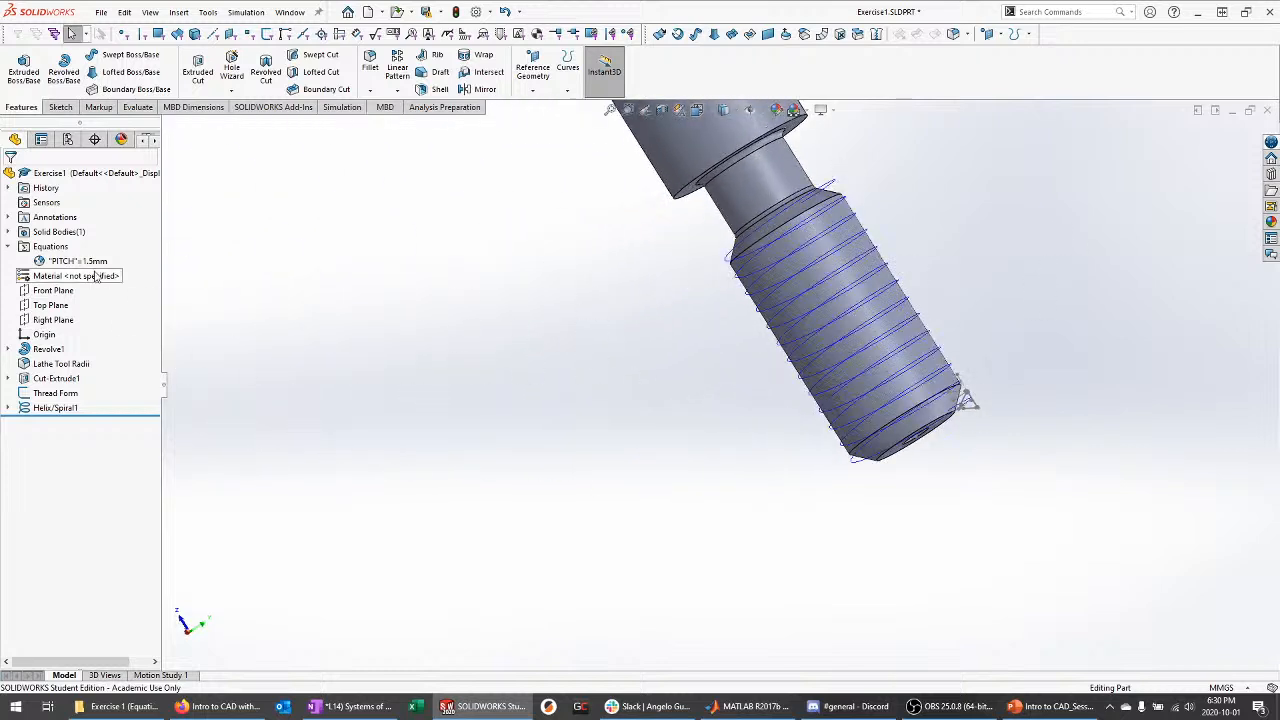
scroll(1002, 309, "down", 1)
scroll(1000, 310, "down", 1)
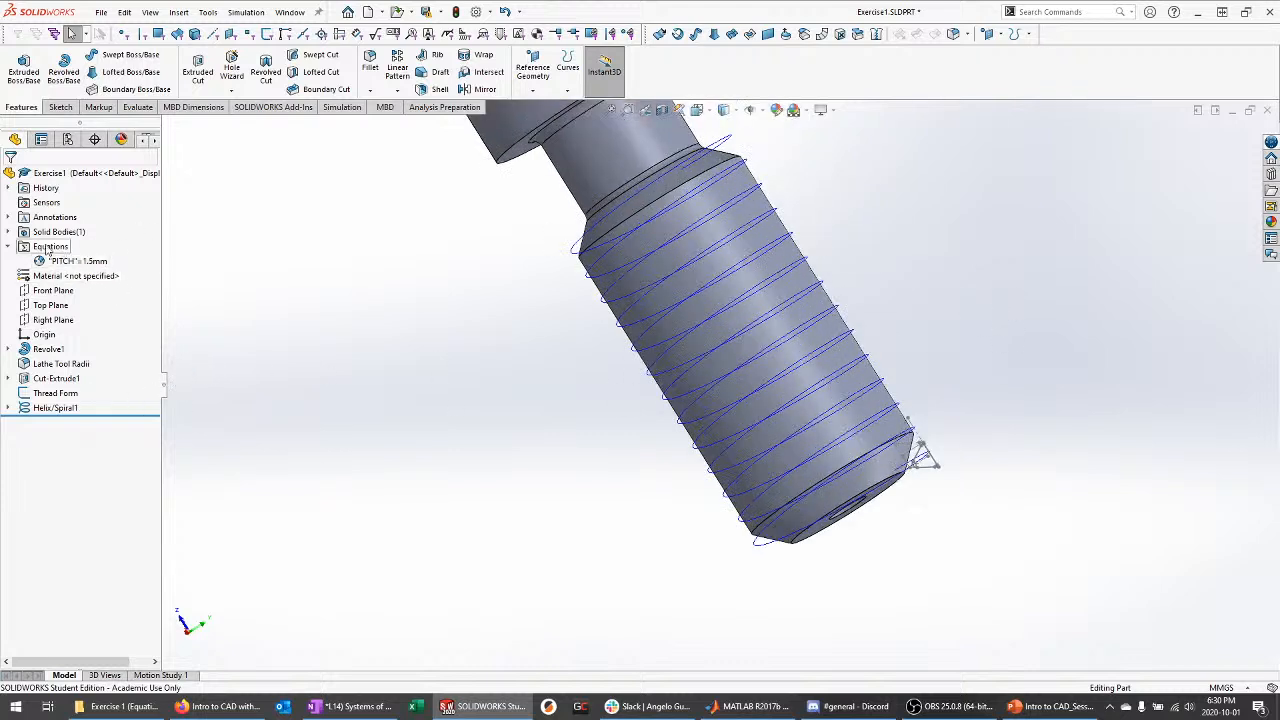
right_click(60, 247)
left_click(100, 255)
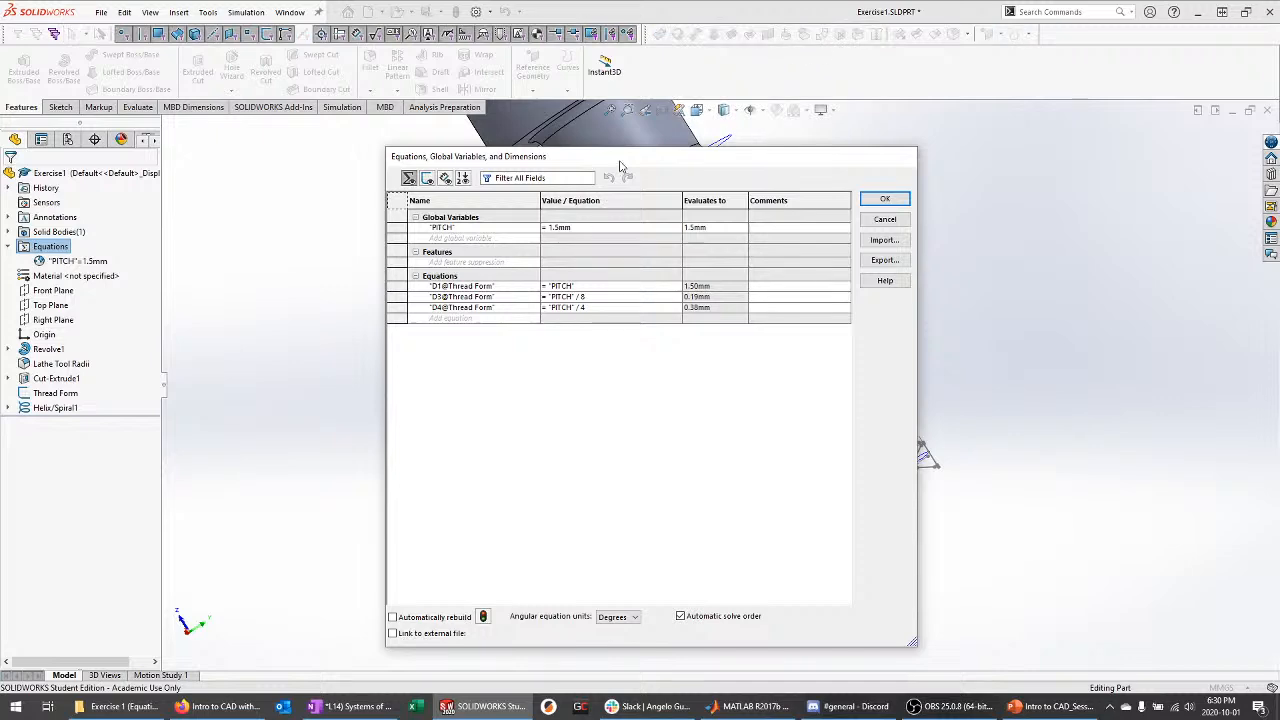
Switch the equations manager to Dimension View, showing the 1.50mm pitch and 20.00mm height
left_click_drag(620, 162, 602, 134)
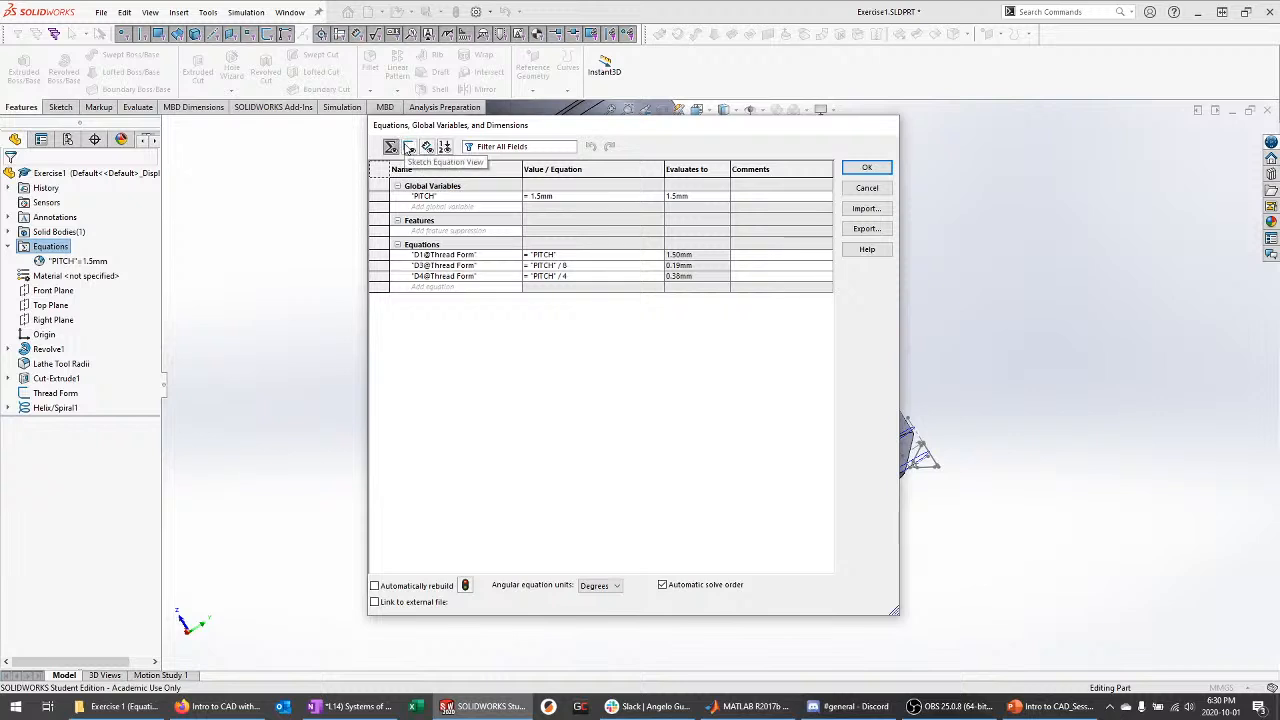
left_click(427, 147)
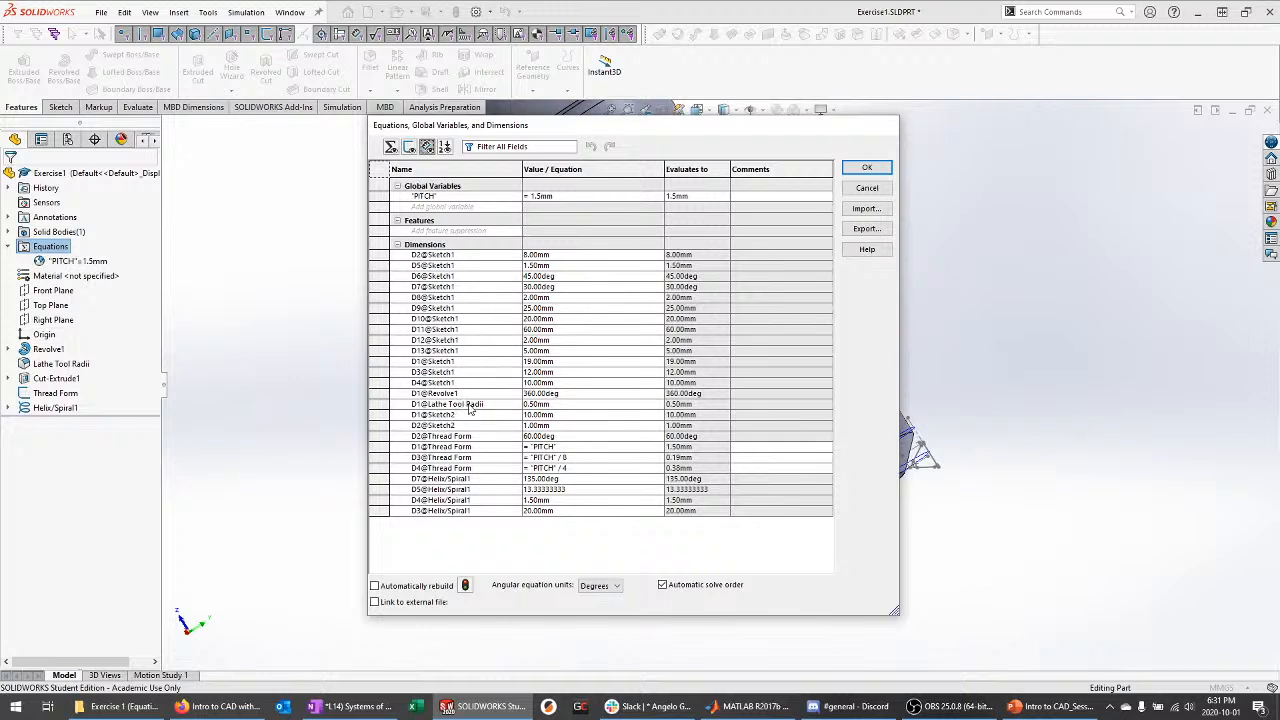
Select the D1@Lathe Tool Radii row, leaving its name unchanged, and reposition the equations window
left_click(62, 364)
left_click(487, 405)
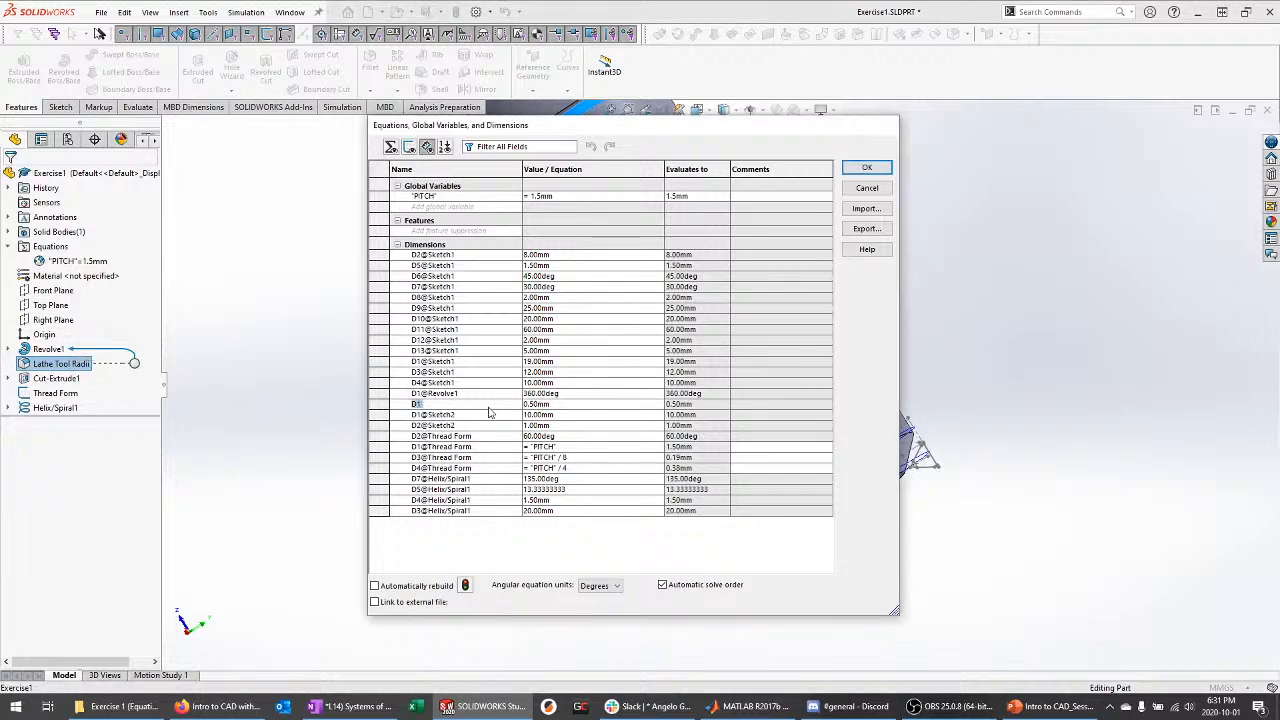
left_click(786, 404)
mouse_move(608, 126)
left_mouse_down()
mouse_move(704, 380)
mouse_move(619, 143)
left_mouse_up()
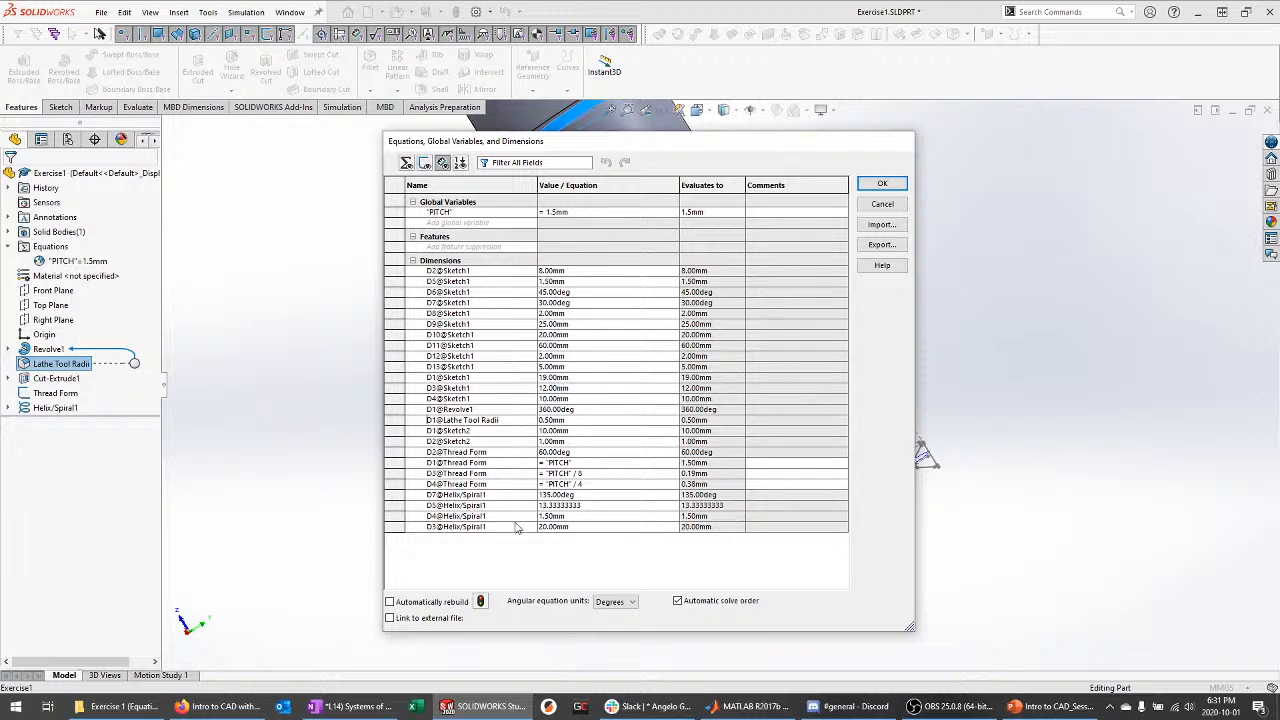
Set D4@Helix/Spiral1 to = "PITCH" and apply the equations to rebuild the bolt
left_click(571, 516)
double_click(558, 516)
type("=")
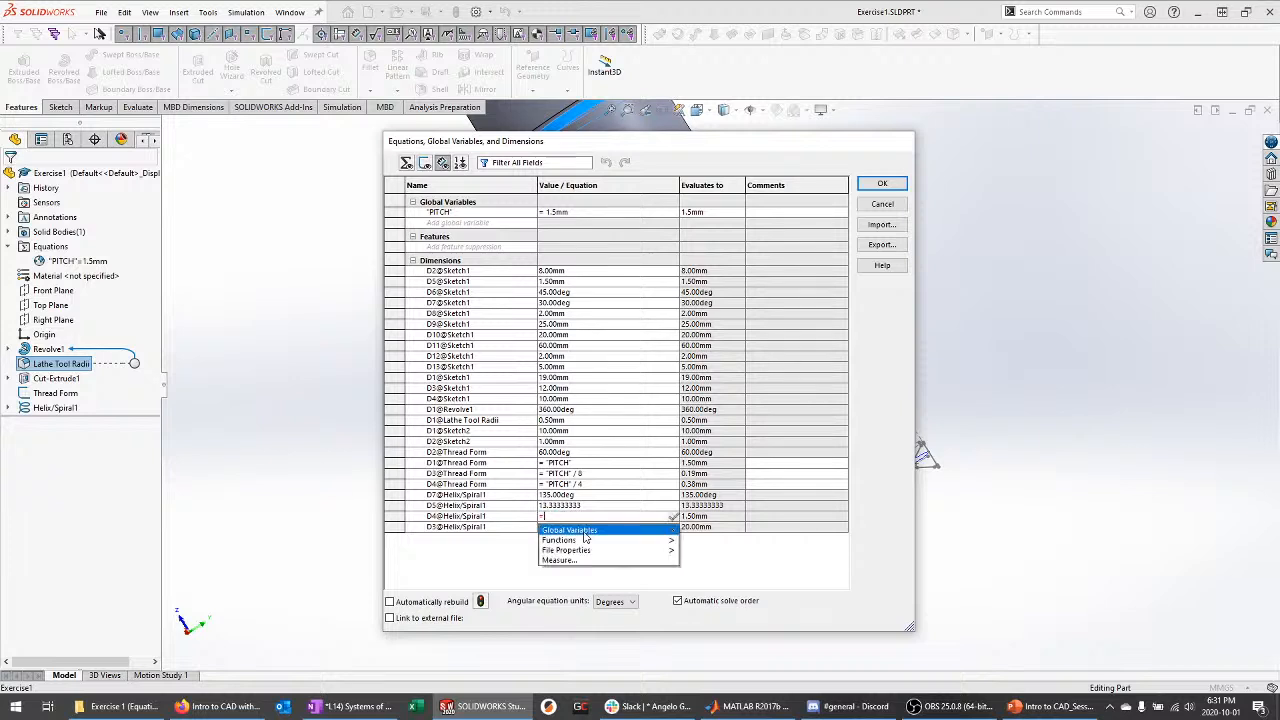
mouse_move(585, 537)
key("Return")
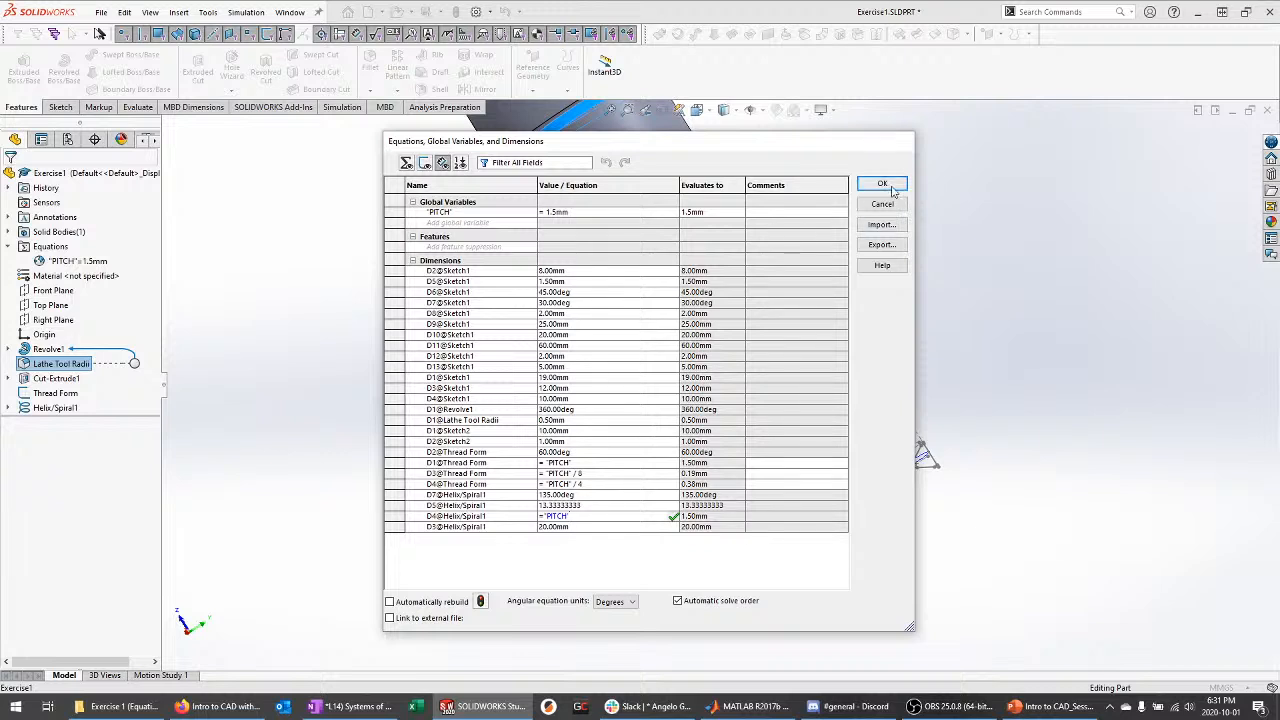
left_click(406, 162)
left_click(442, 162)
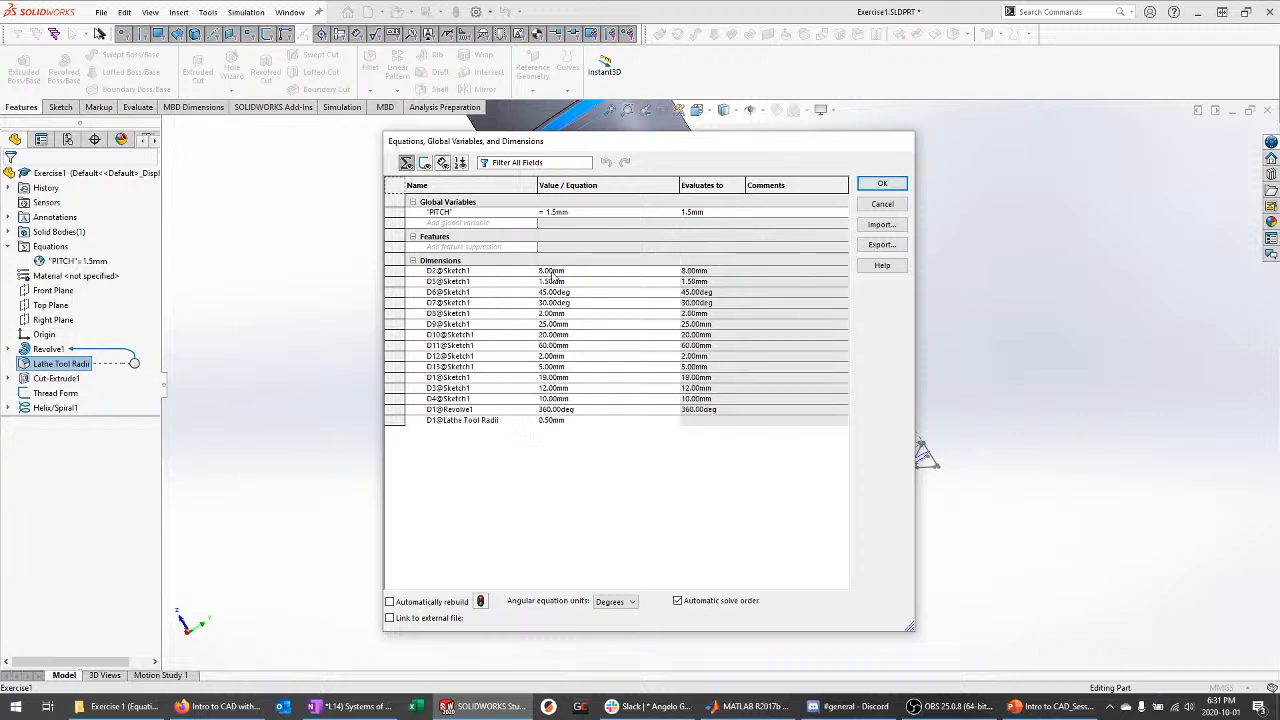
left_click(576, 516)
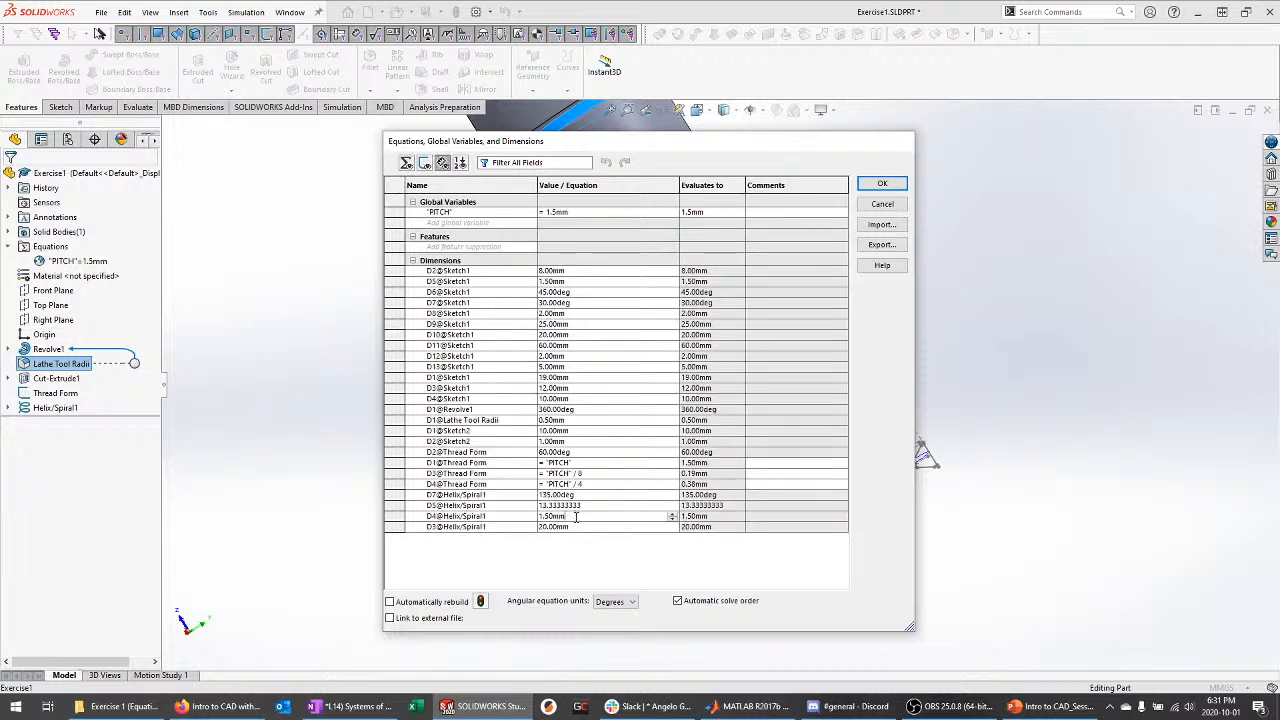
type("=\"PITCH\"")
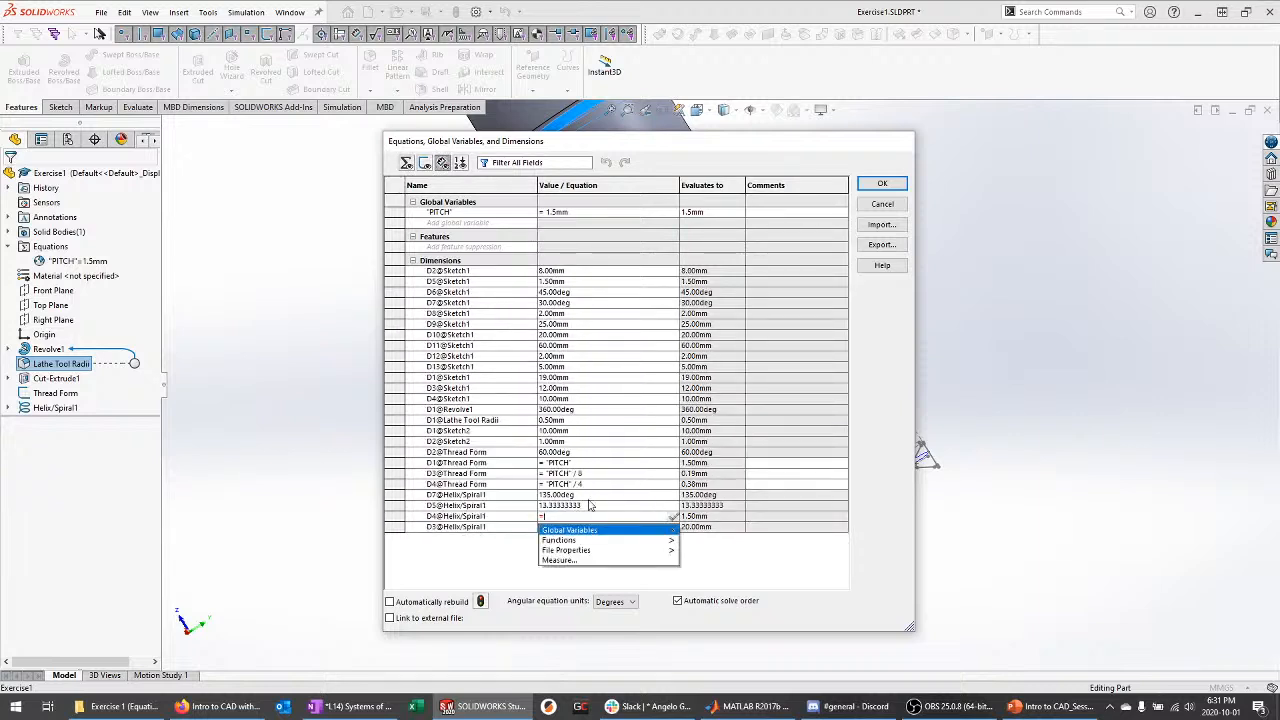
left_click(884, 185)
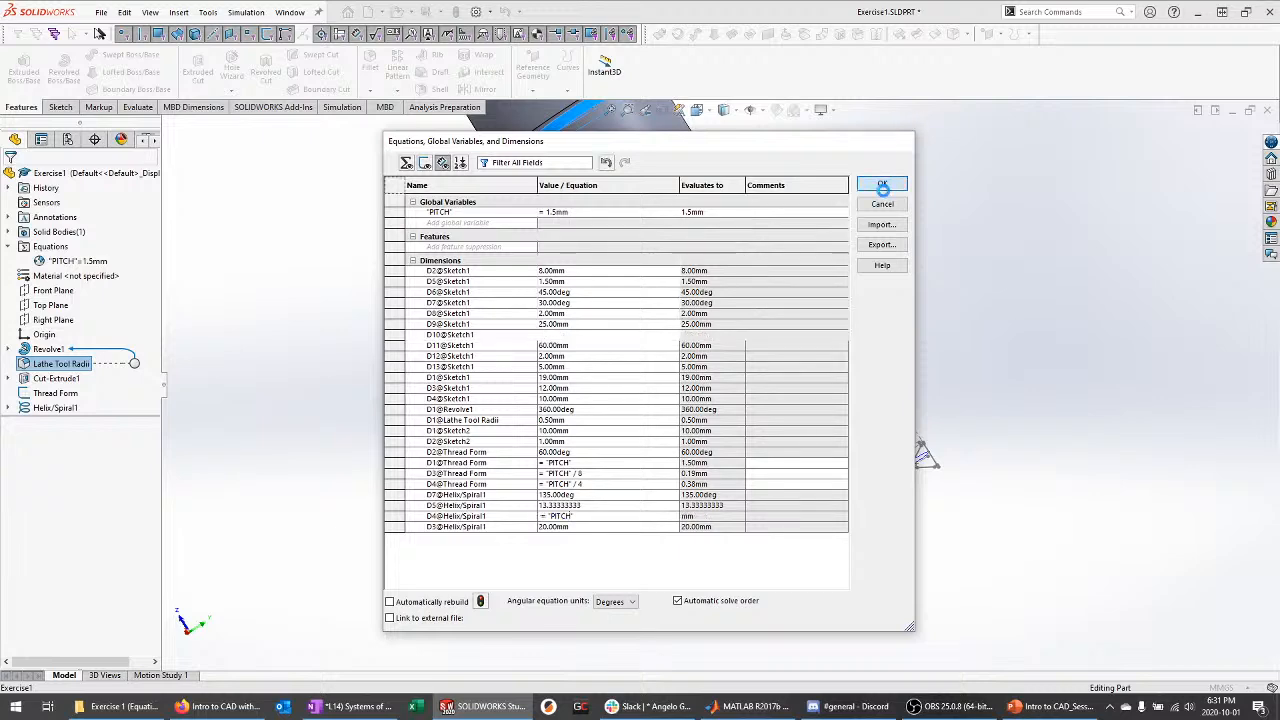
Check in Equations View that four dimensions are driven by PITCH, then close the manager
right_click(80, 260)
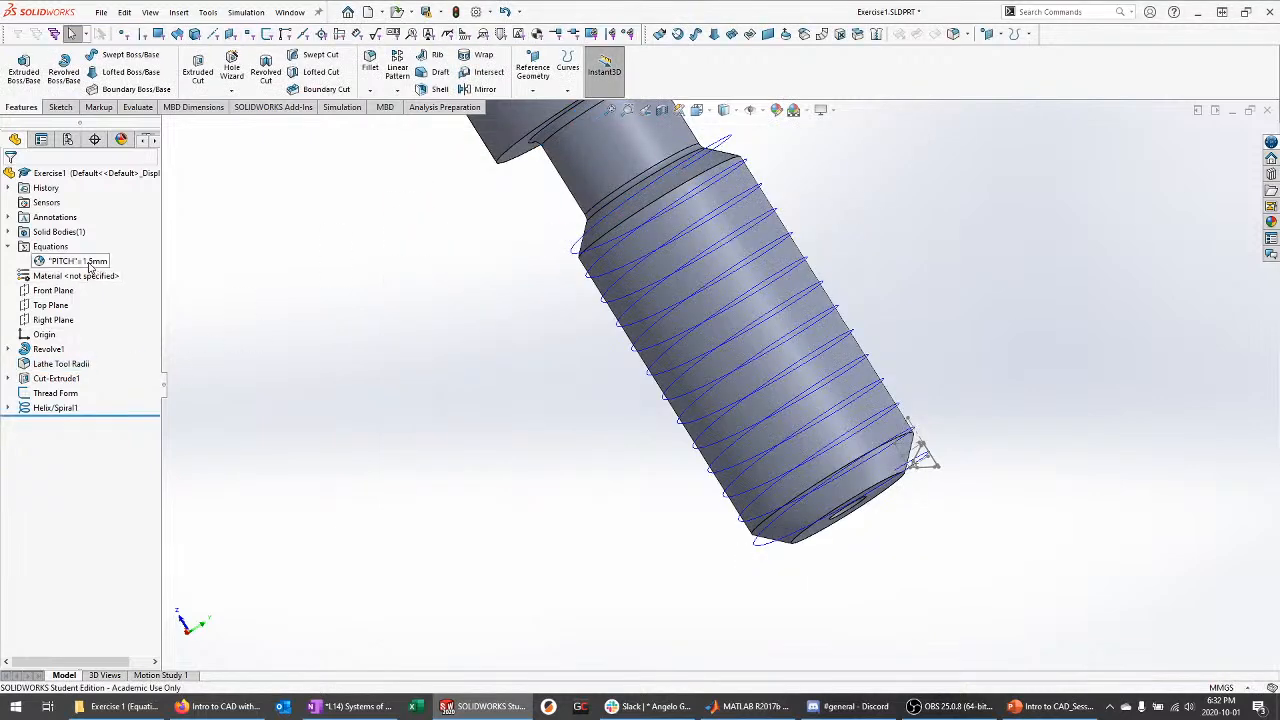
left_click(135, 272)
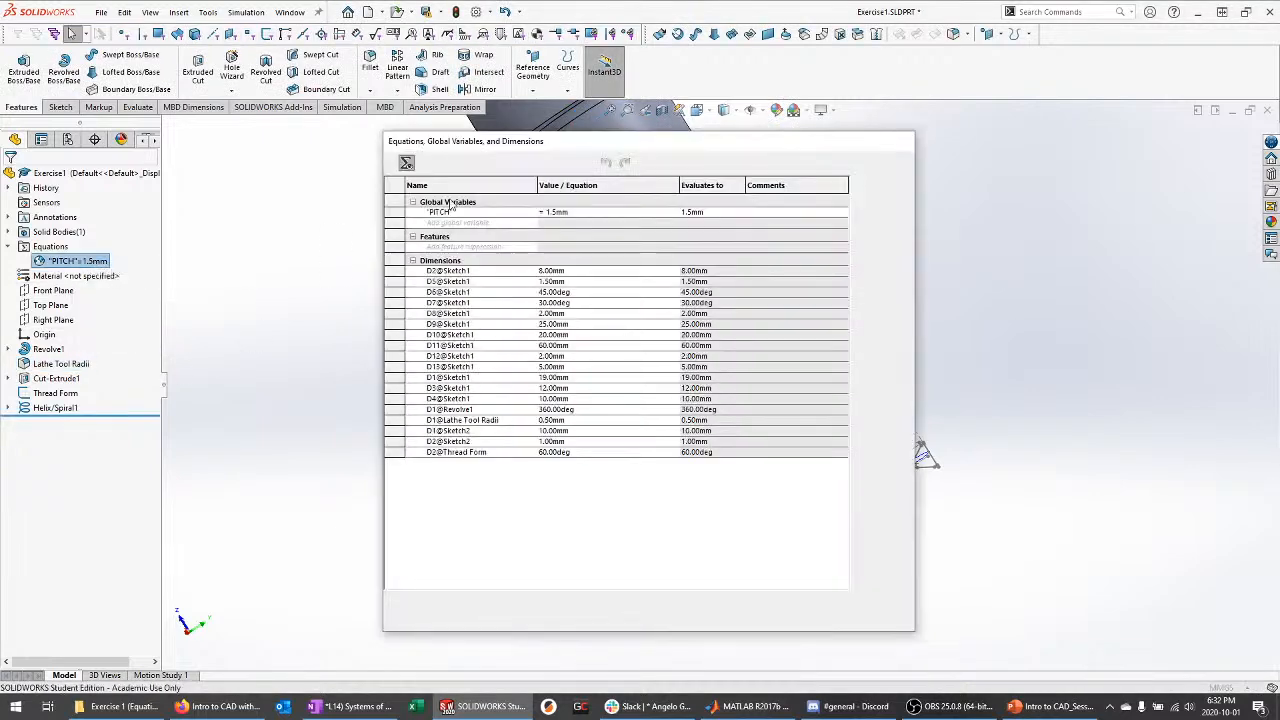
left_click(406, 163)
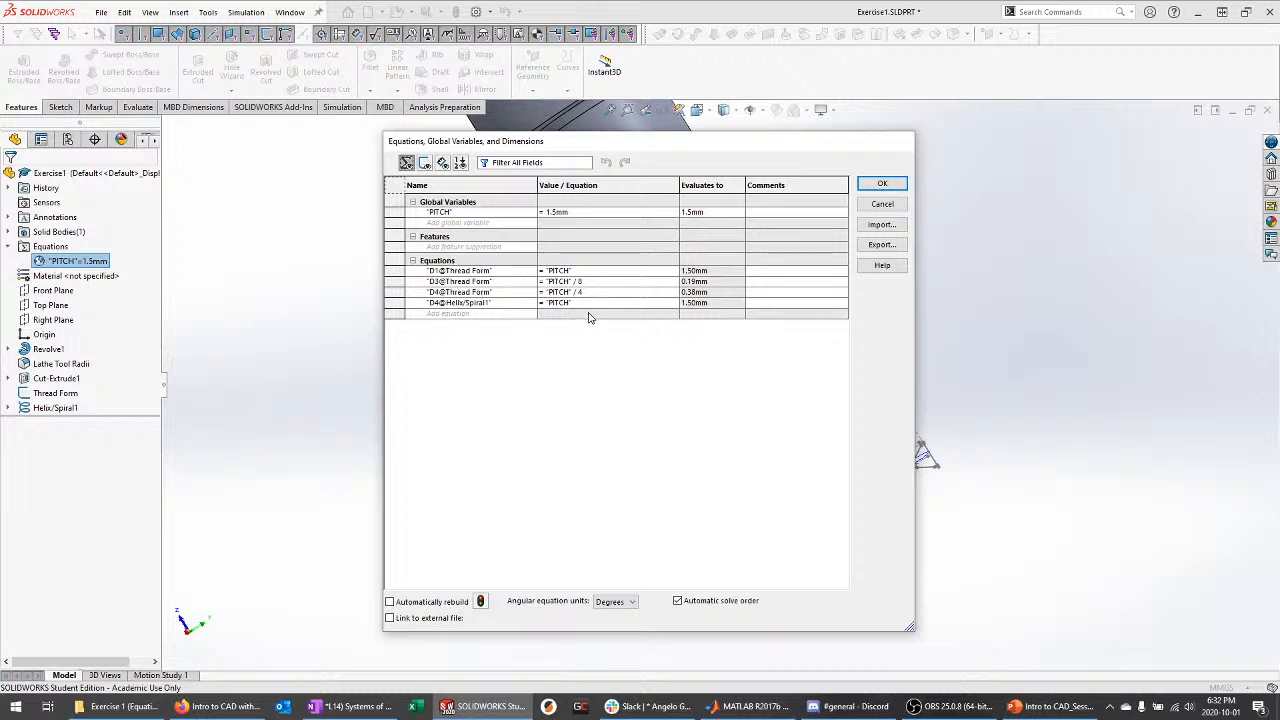
left_click(882, 184)
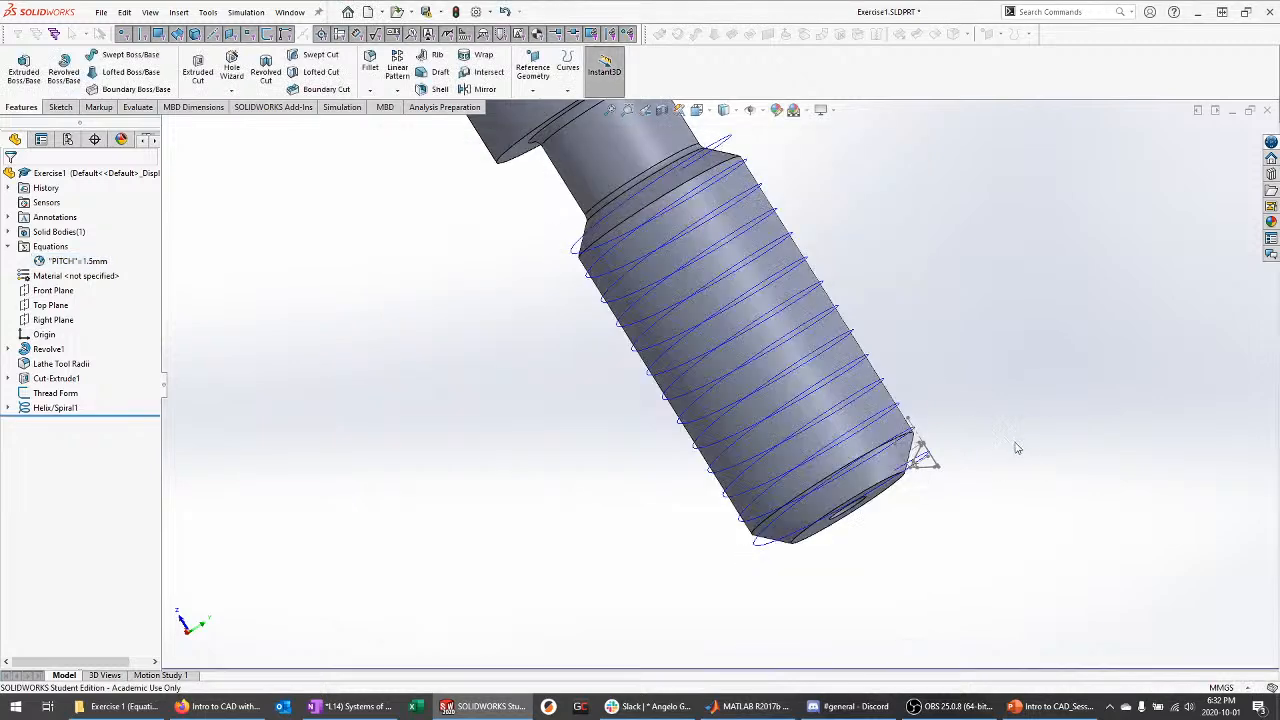
Select Helix/Spiral1 and the Thread Form sketch together in the tree
scroll(780, 291, "down", 5)
scroll(780, 291, "up", 5)
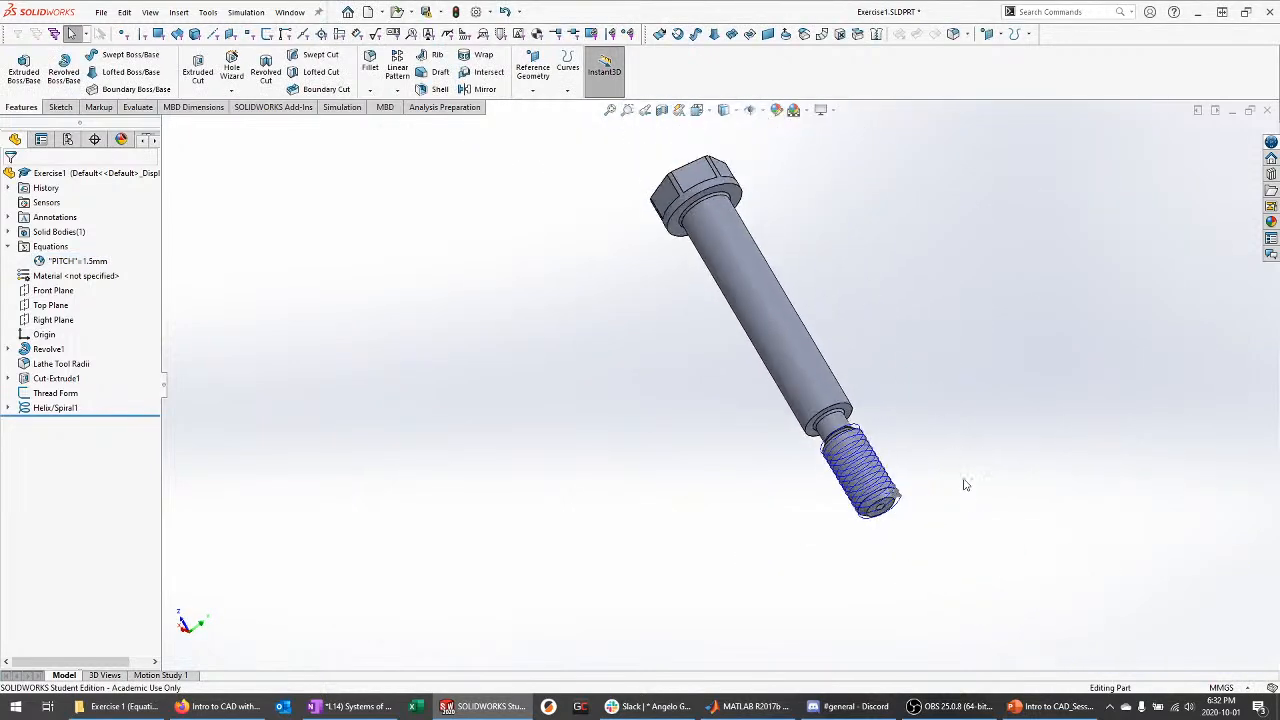
middle_click_drag(963, 486, 952, 440)
scroll(952, 440, "down", 8)
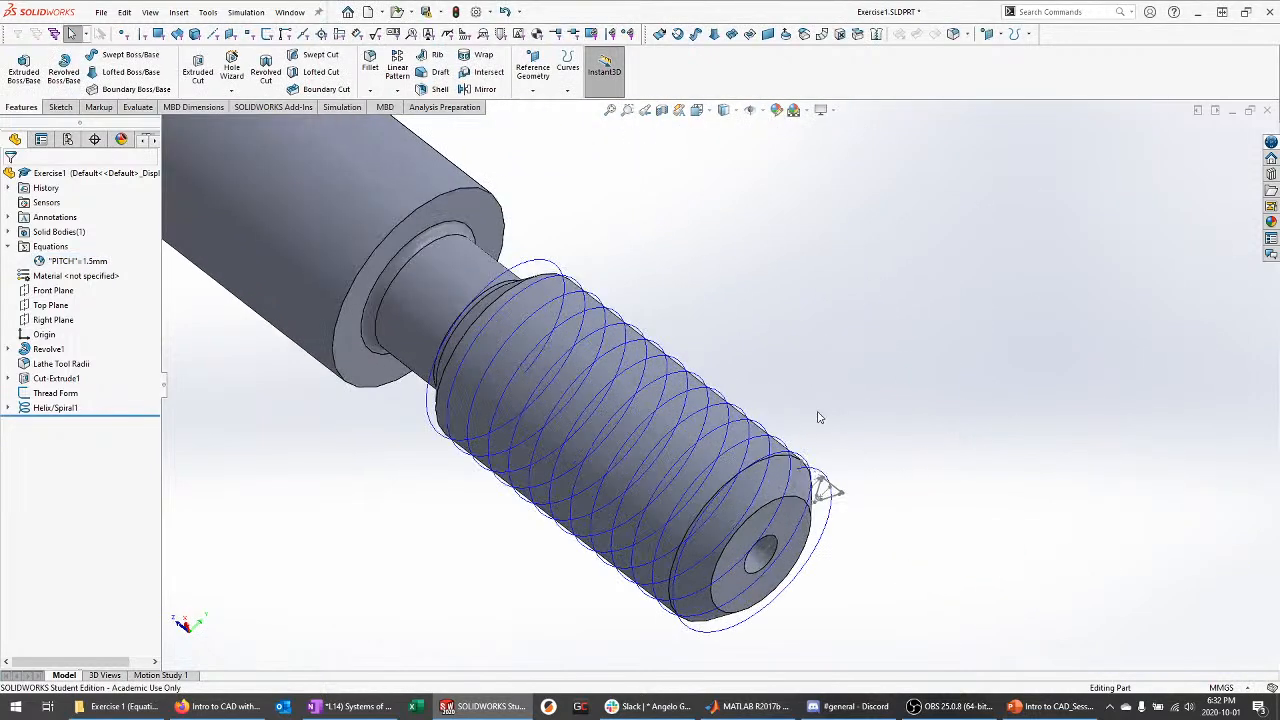
left_click(55, 407)
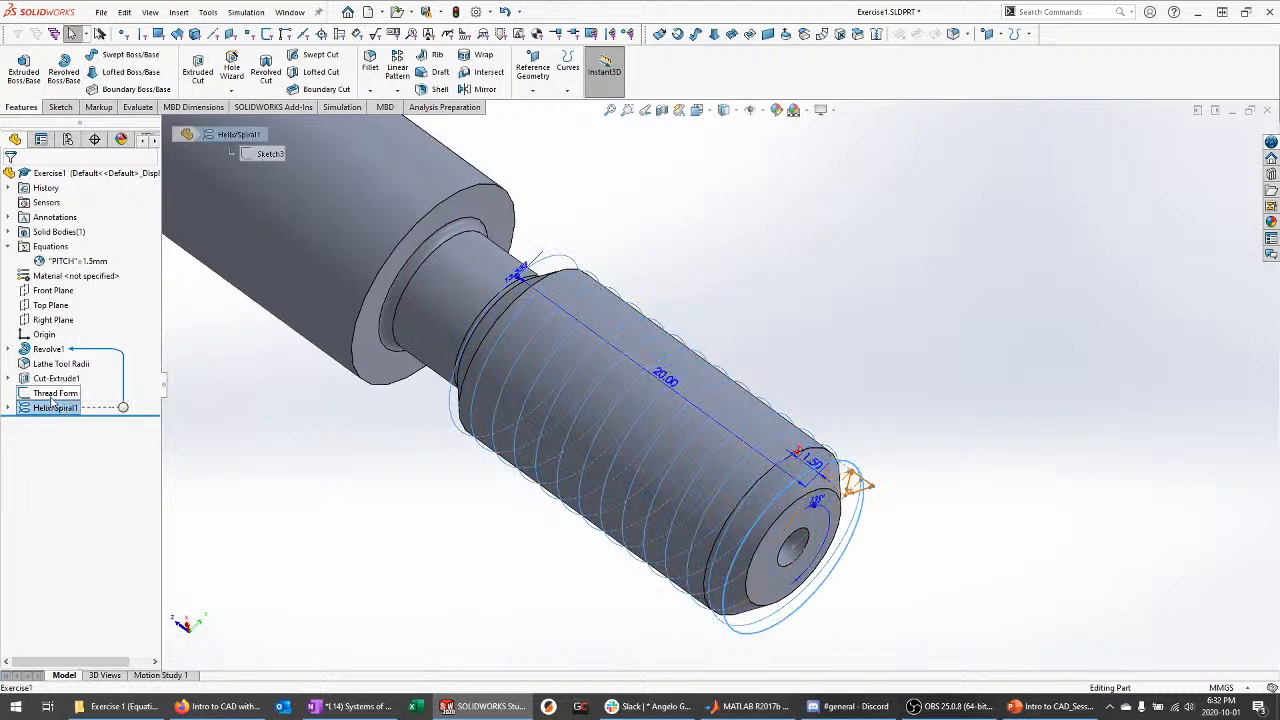
left_click(52, 393, "ctrl")
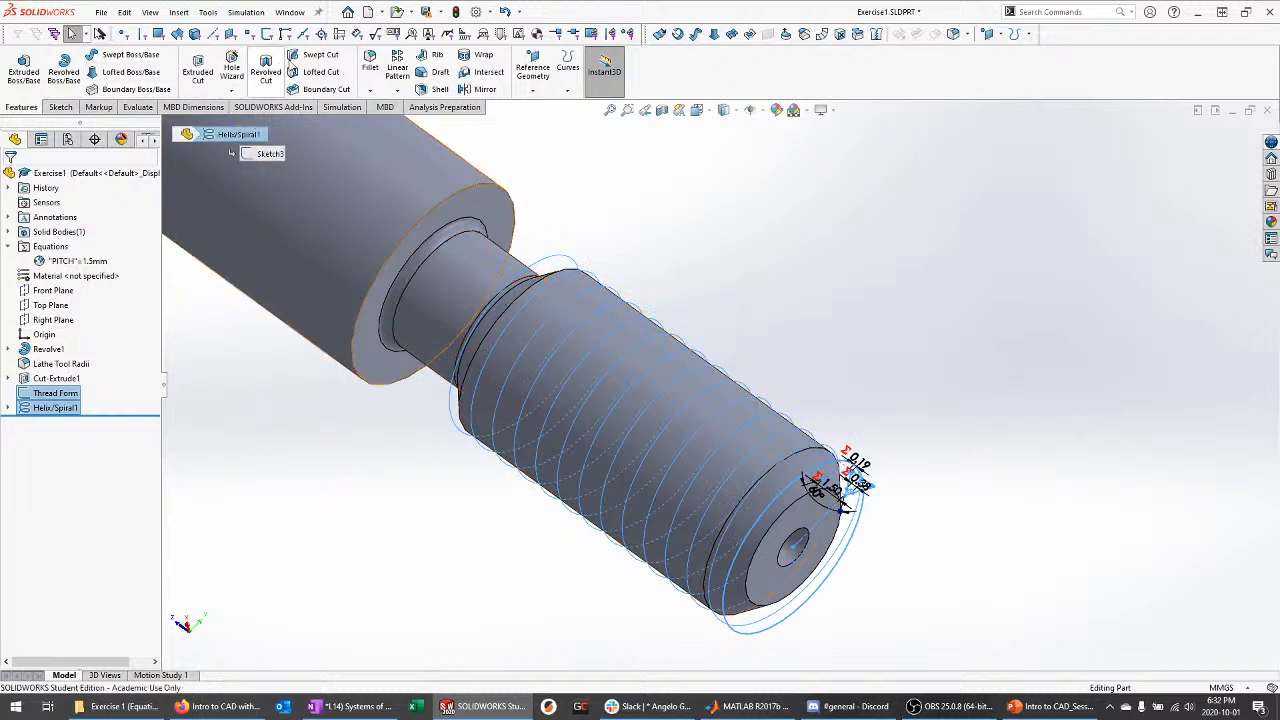
Create Cut-Sweep1 with Thread Form as profile and Helix/Spiral1 as path
left_click(326, 63)
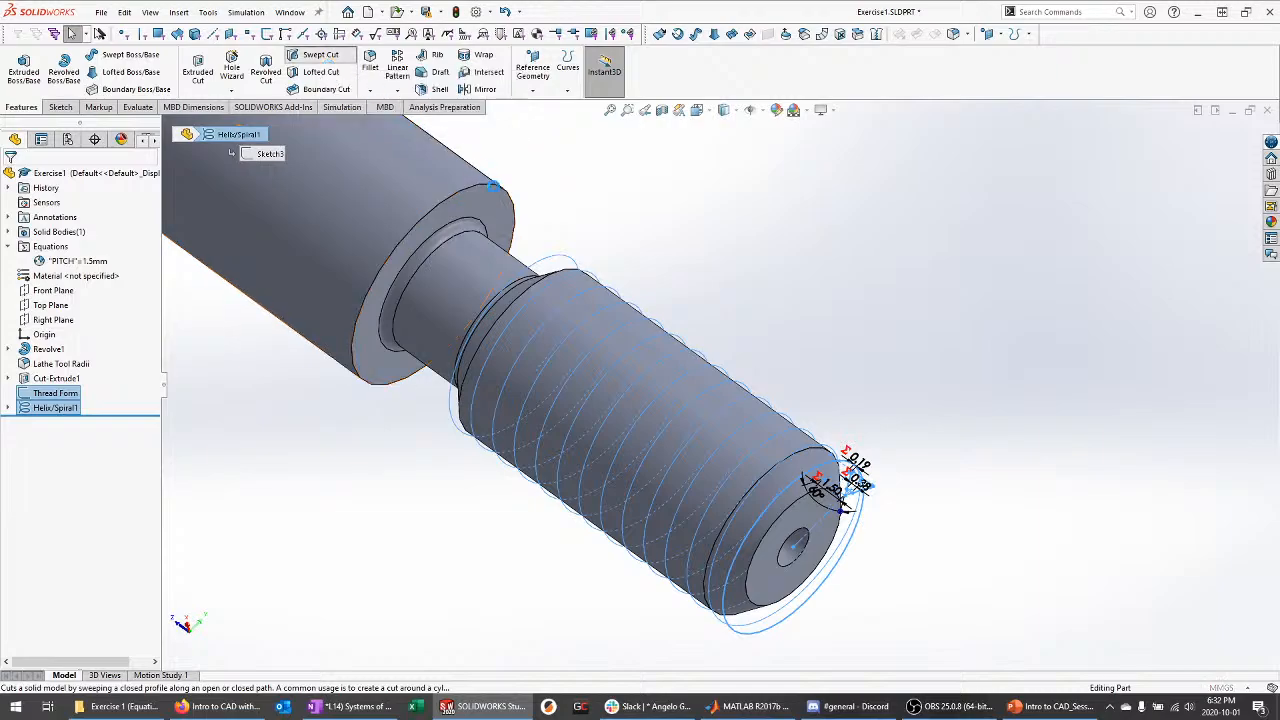
middle_click_drag(720, 340, 790, 310)
scroll(979, 330, "down", 5)
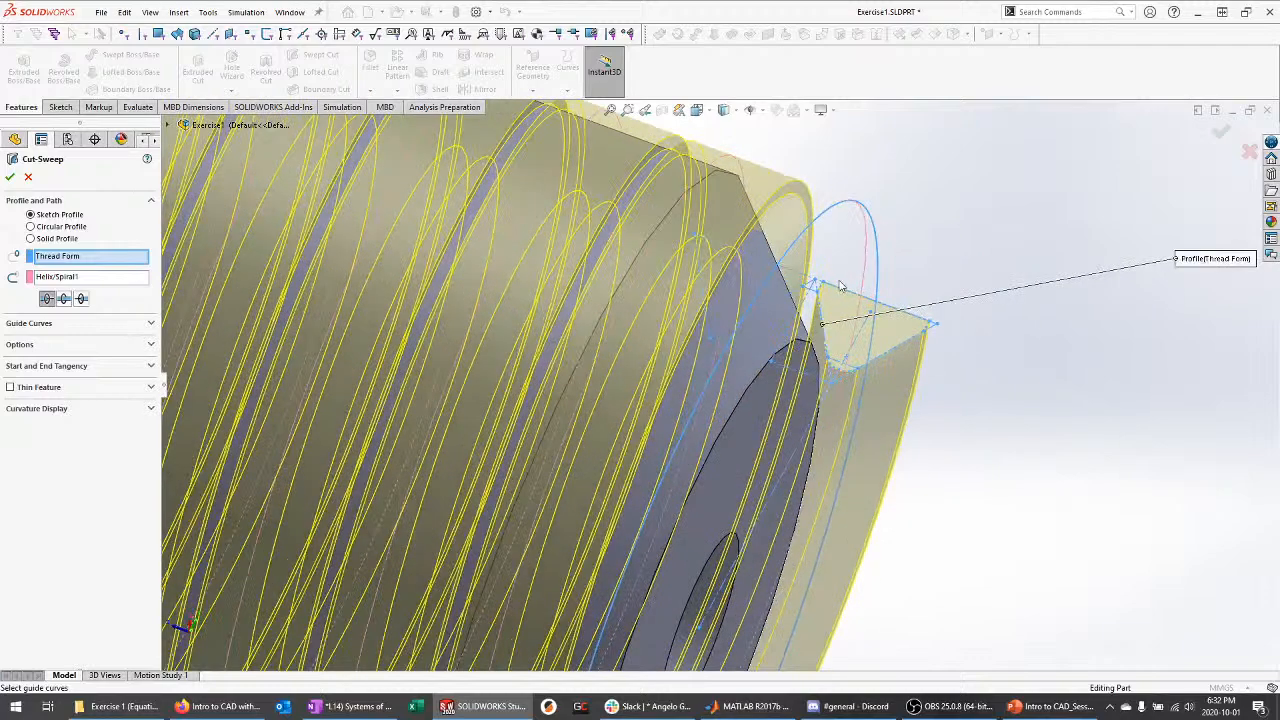
scroll(888, 340, "up", 6)
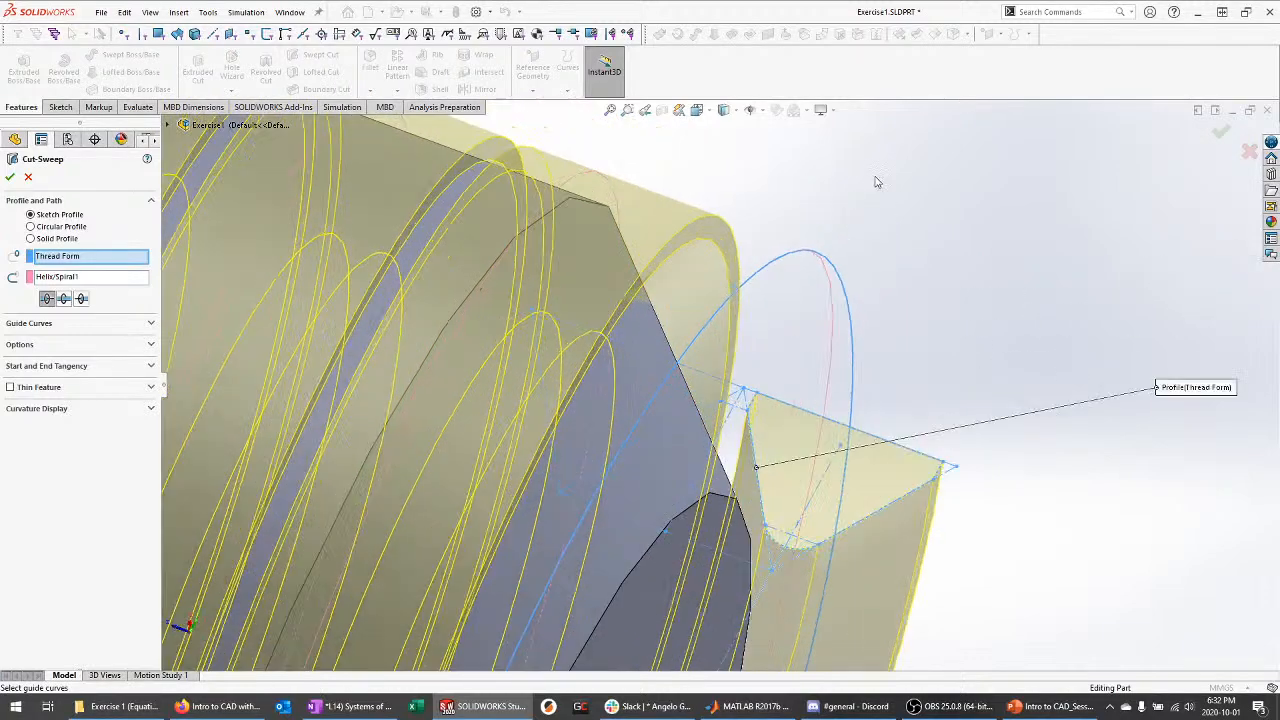
scroll(888, 250, "up", 3)
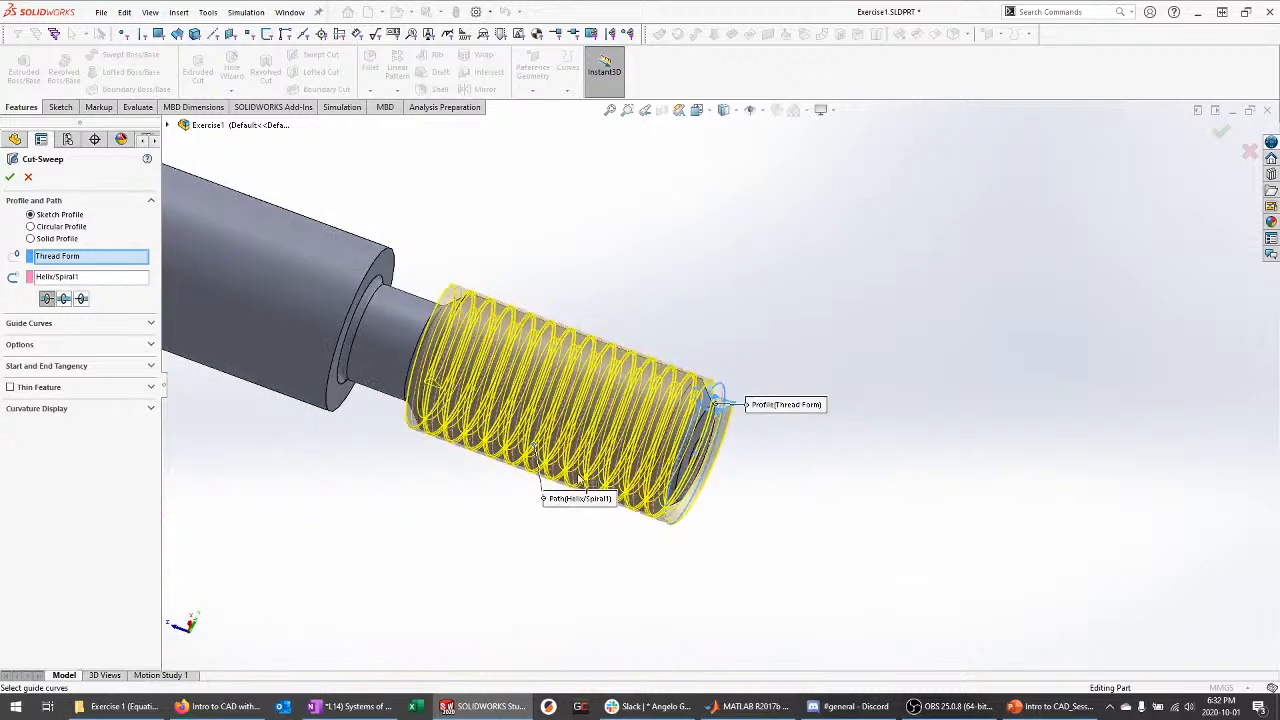
scroll(500, 347, "down", 1)
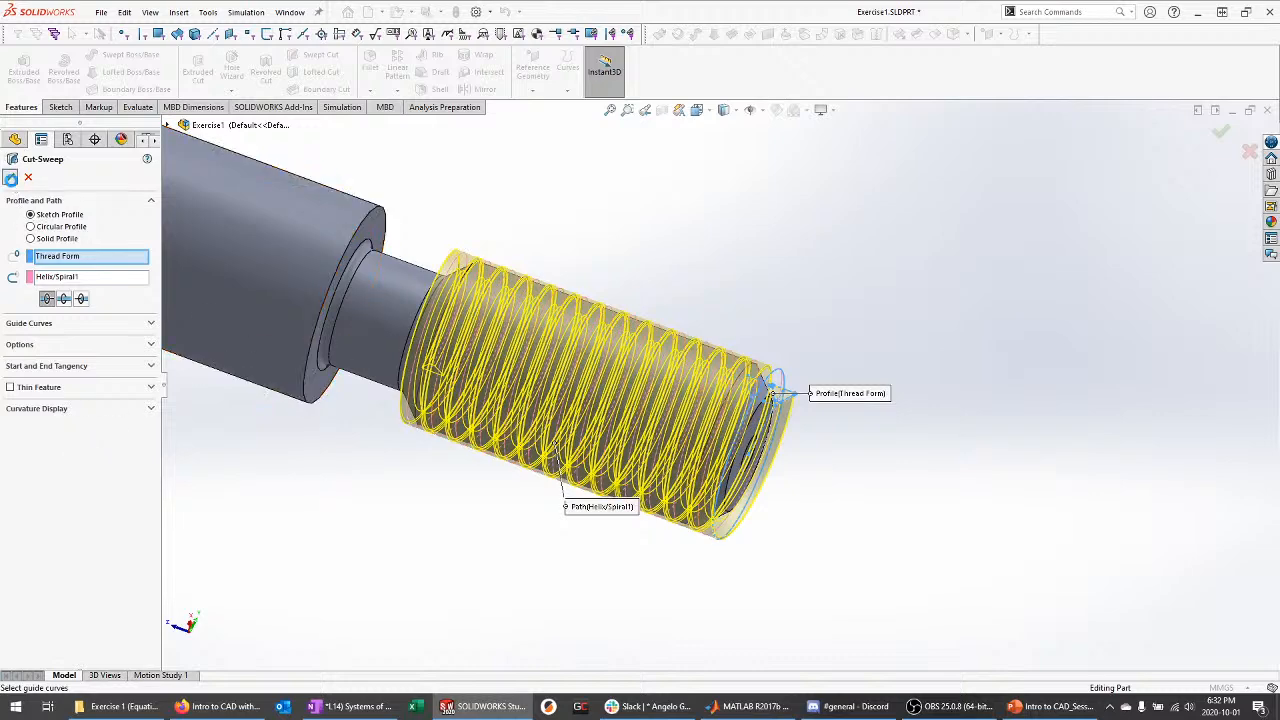
left_click(10, 176)
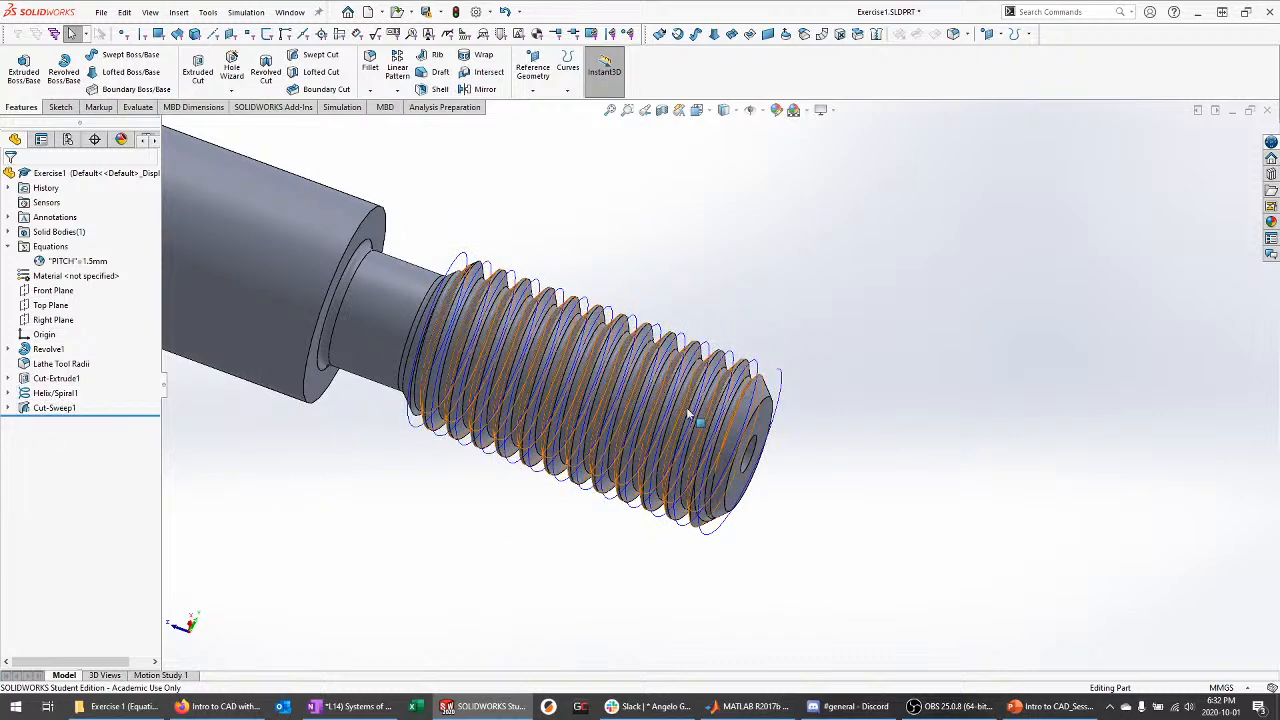
Hide Helix/Spiral1 and view the threaded shaft from the side
left_click(72, 396)
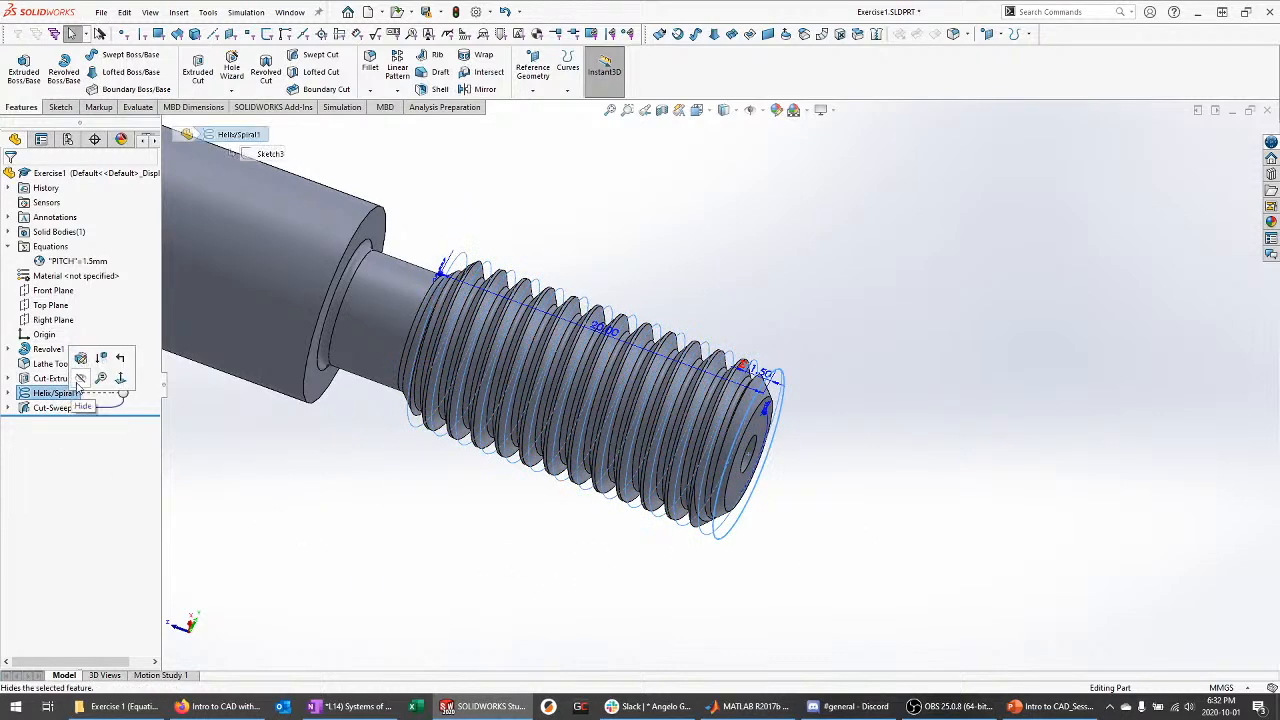
left_click(82, 385)
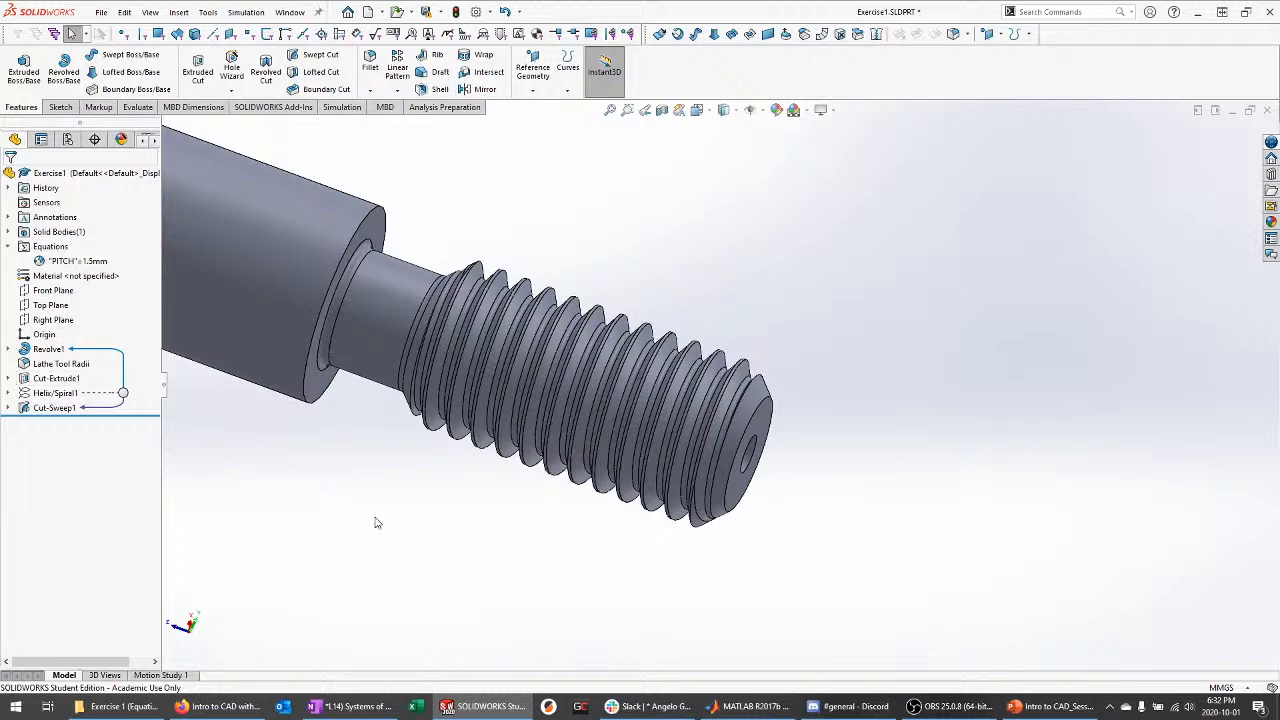
middle_click_drag(892, 530, 959, 390)
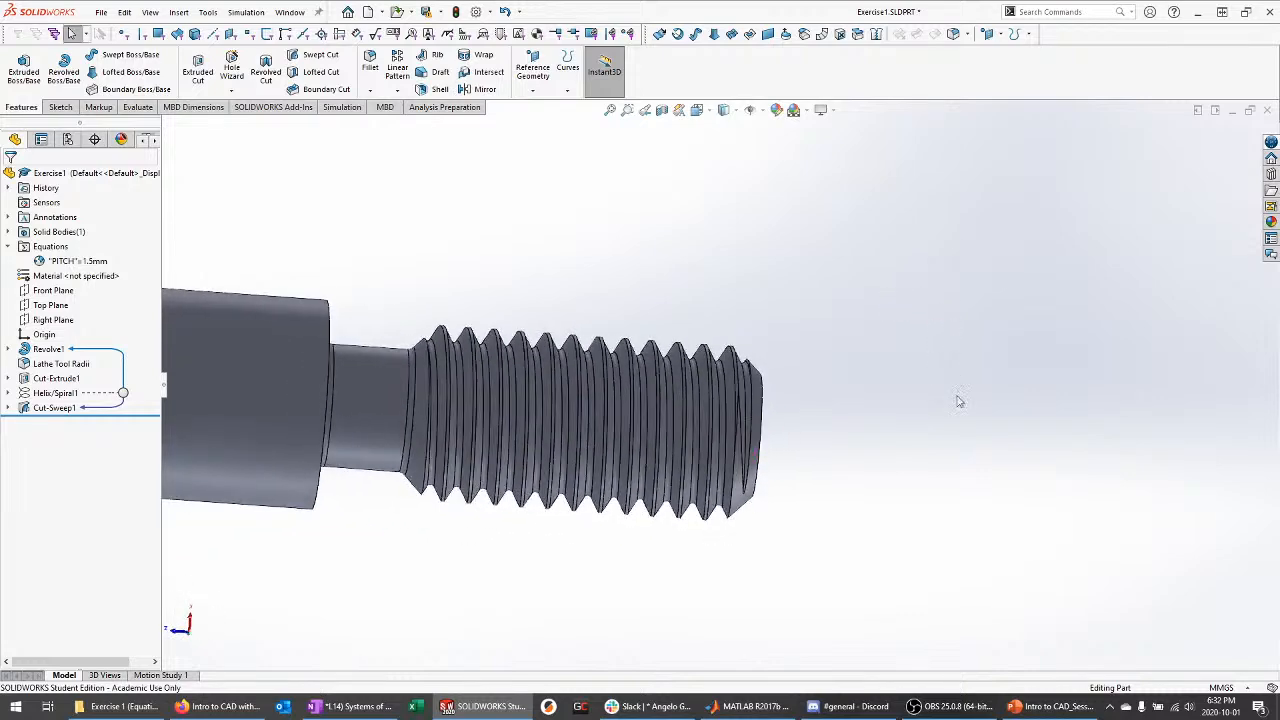
scroll(1000, 388, "up", 3)
scroll(602, 450, "down", 3)
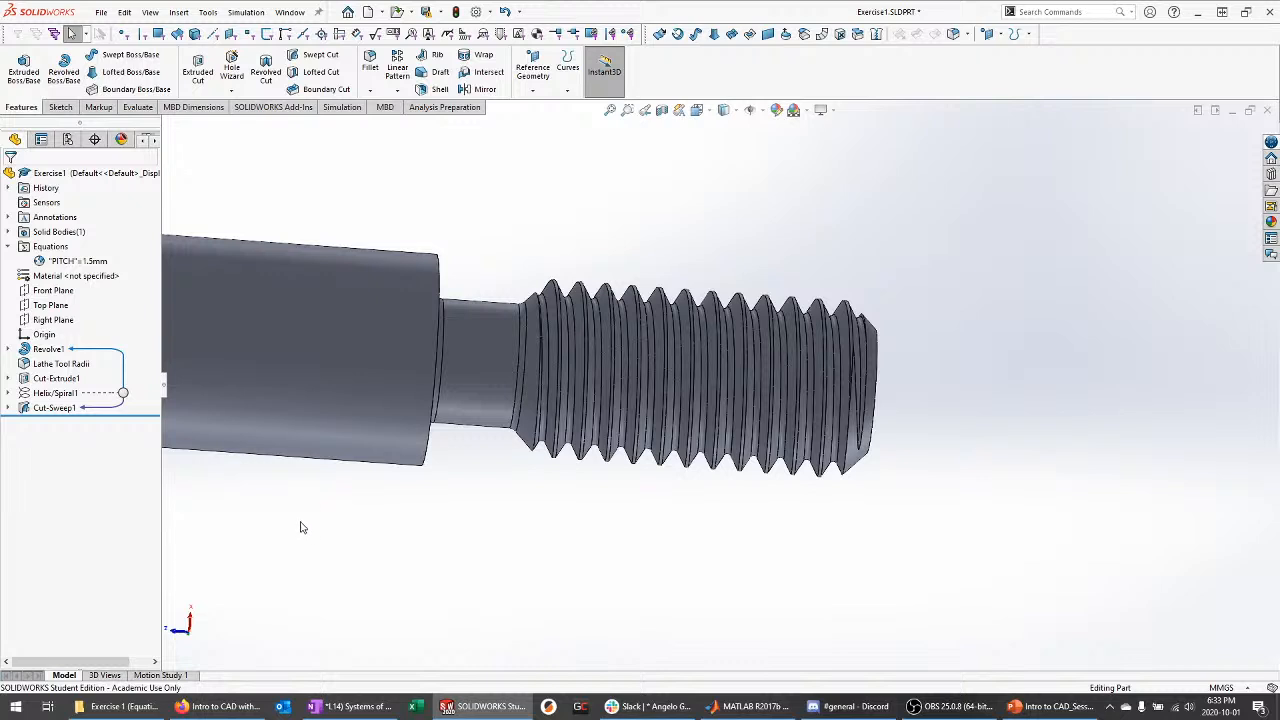
Change the PITCH global variable from 1.5mm to =1mm in the equations manager
right_click(96, 263)
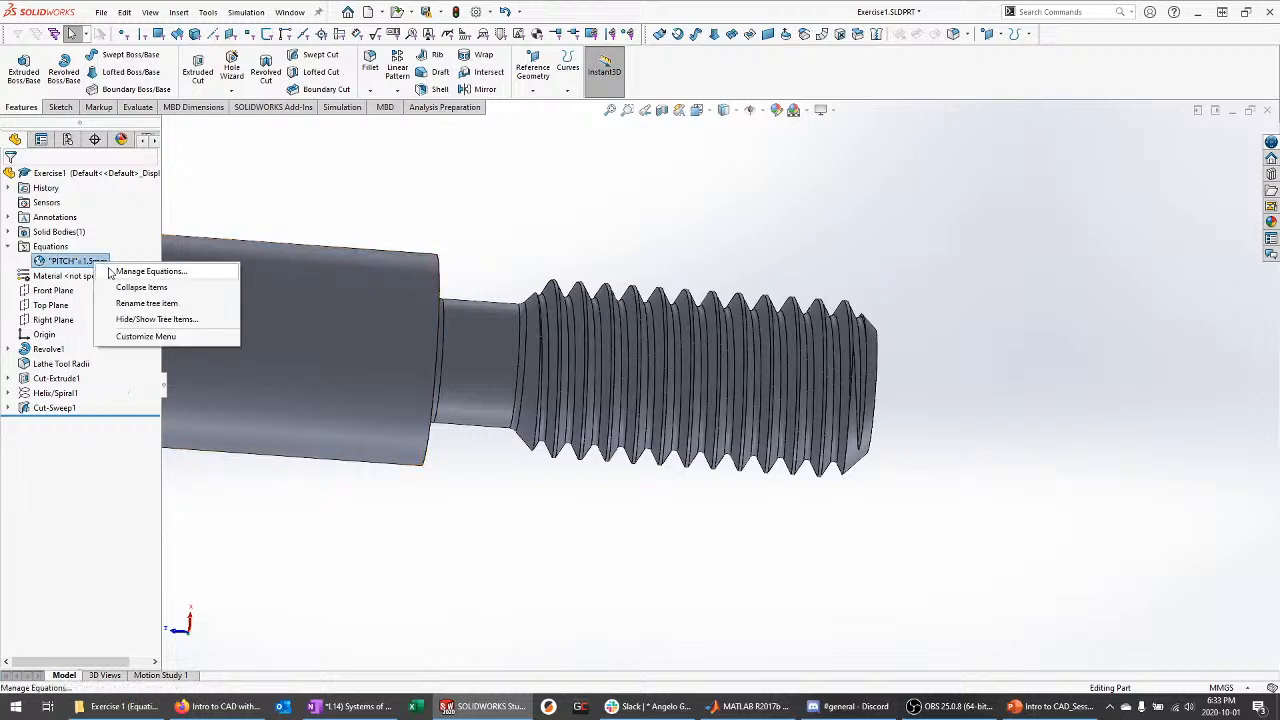
left_click(122, 271)
left_click_drag(603, 217, 540, 211)
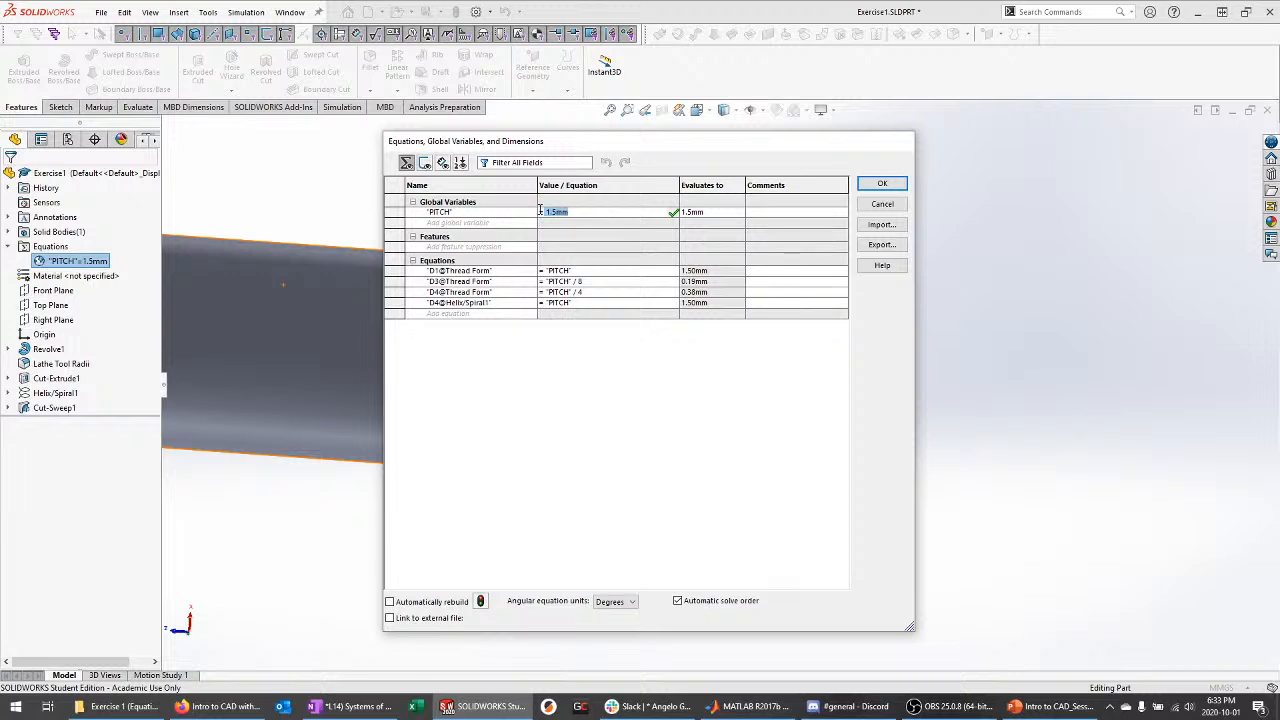
type("=1mm")
key("Return")
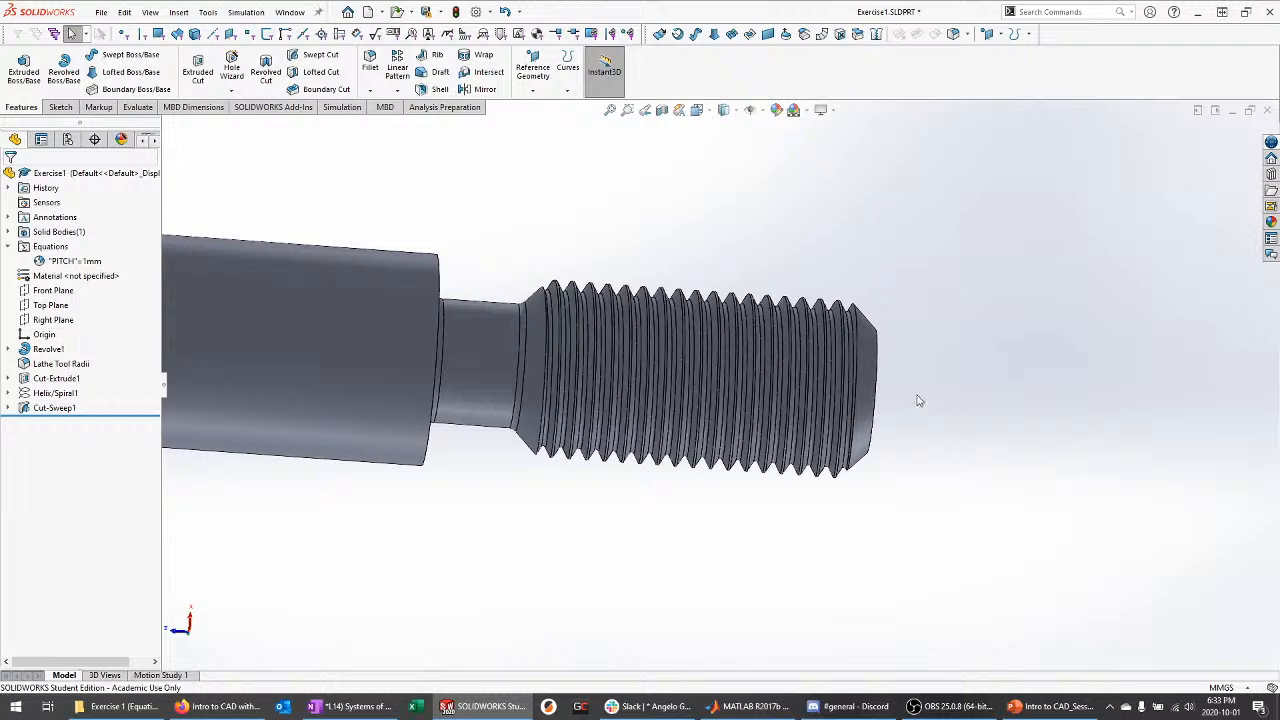
left_click(8, 408)
left_click(55, 423)
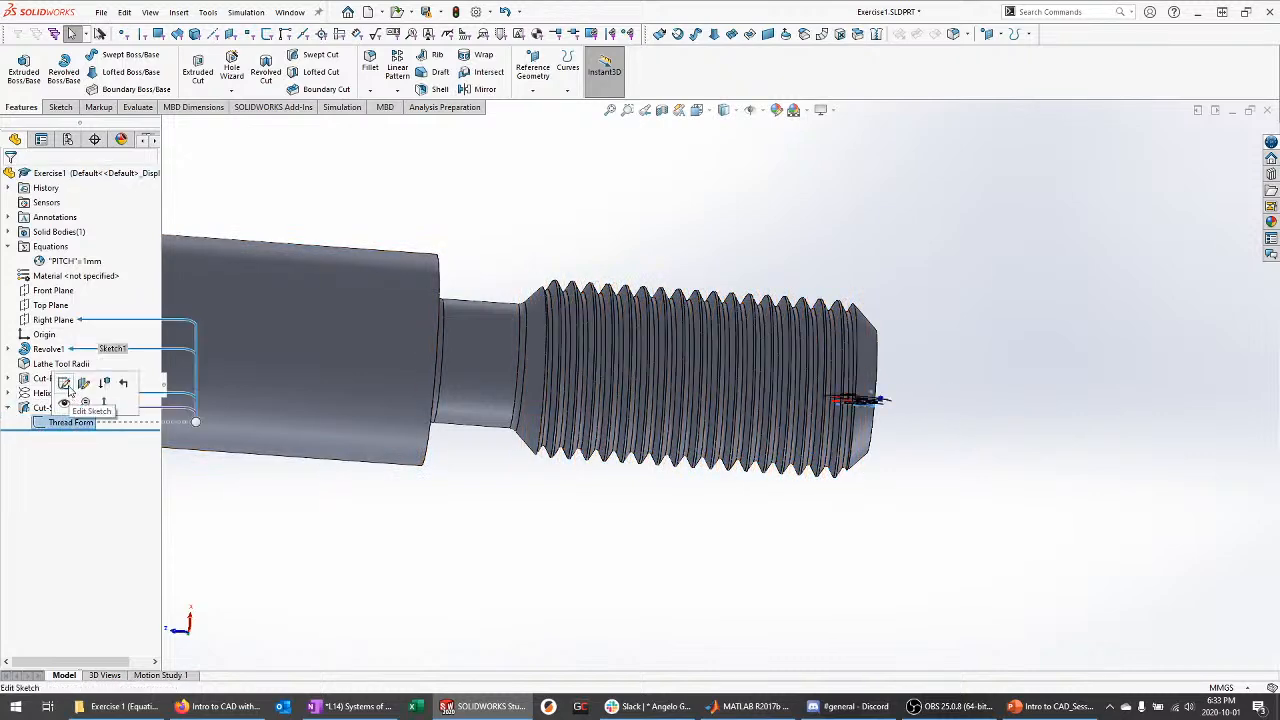
left_click(64, 384)
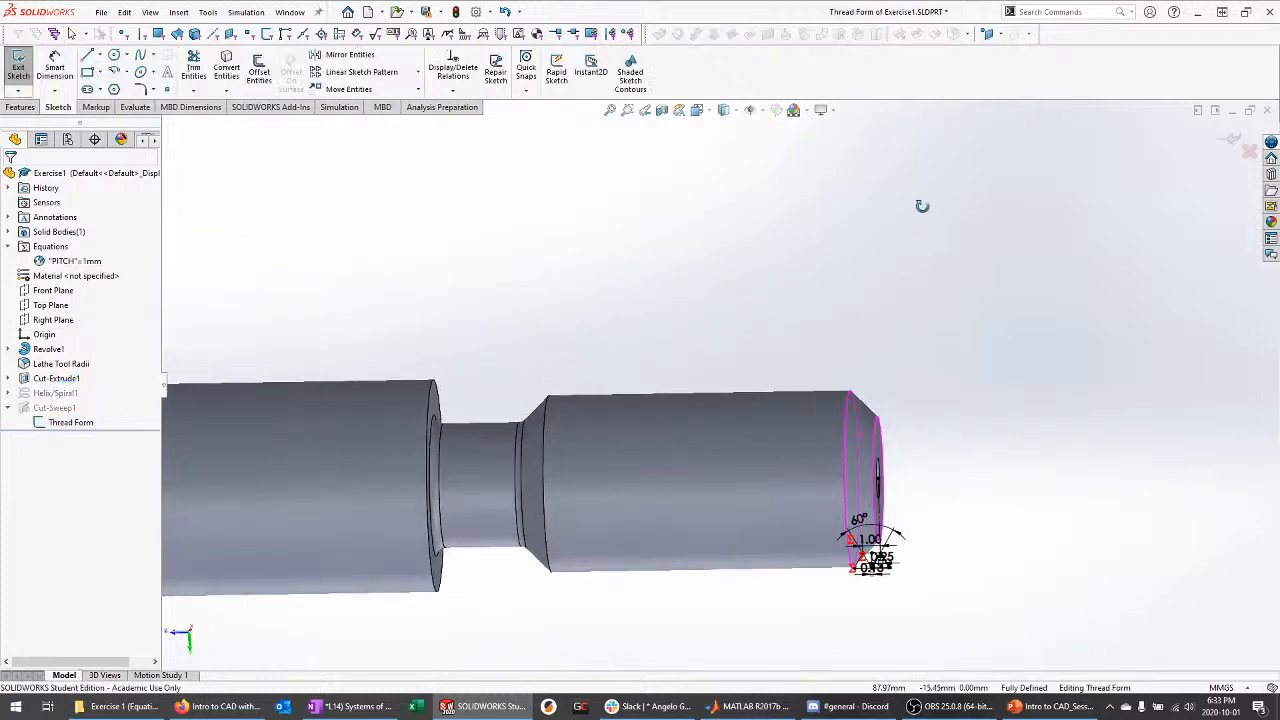
scroll(706, 300, "down", 6)
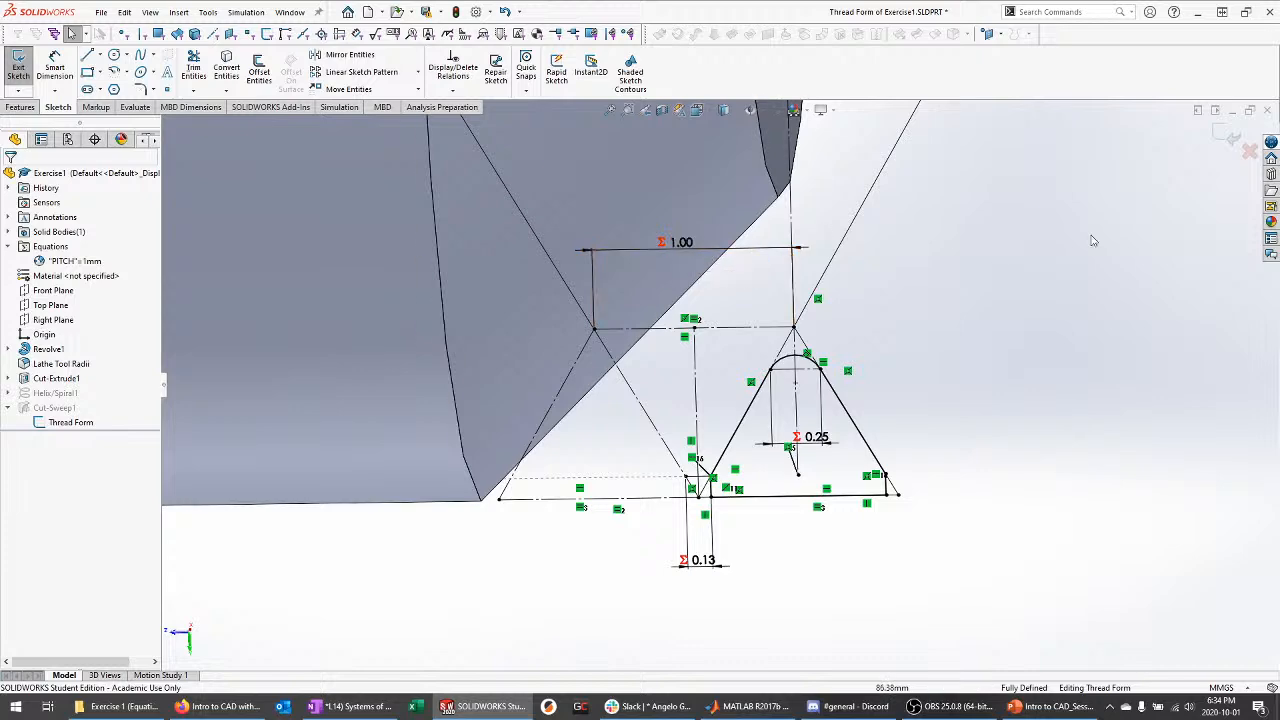
left_click(1228, 147)
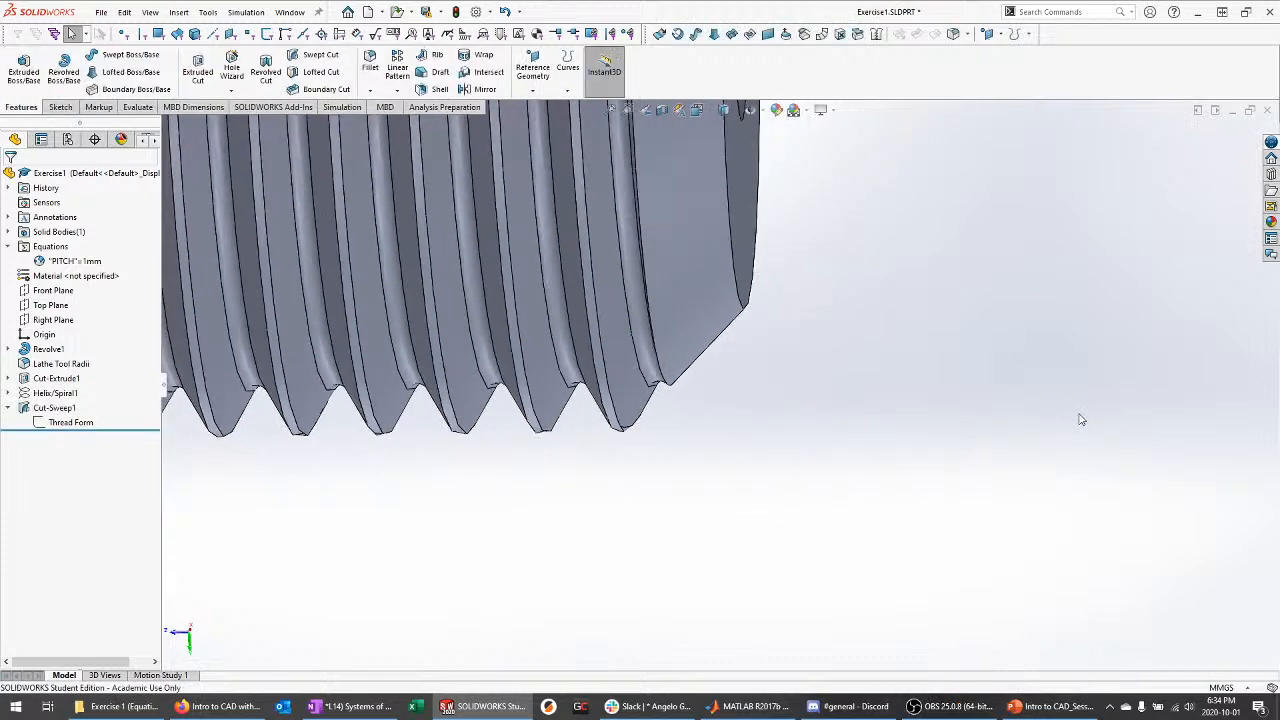
scroll(898, 403, "up", 2)
scroll(400, 290, "down", 3)
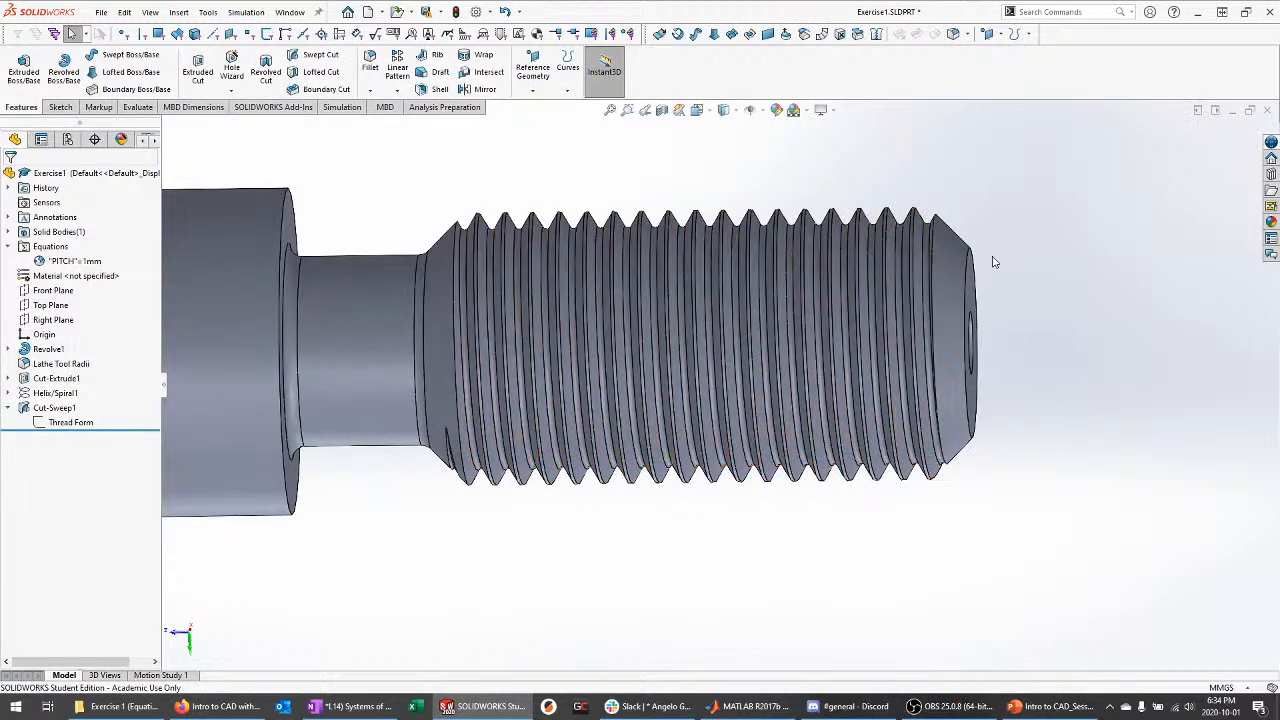
left_click(55, 393)
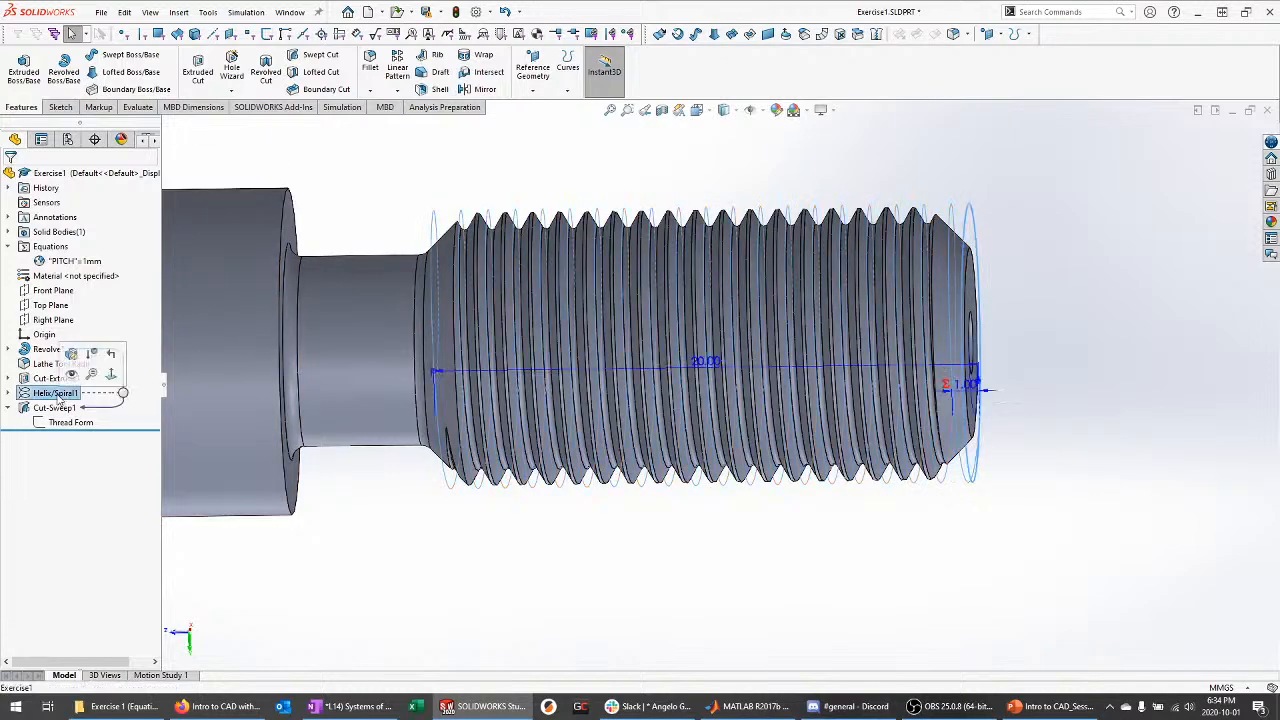
scroll(930, 390, "down", 2)
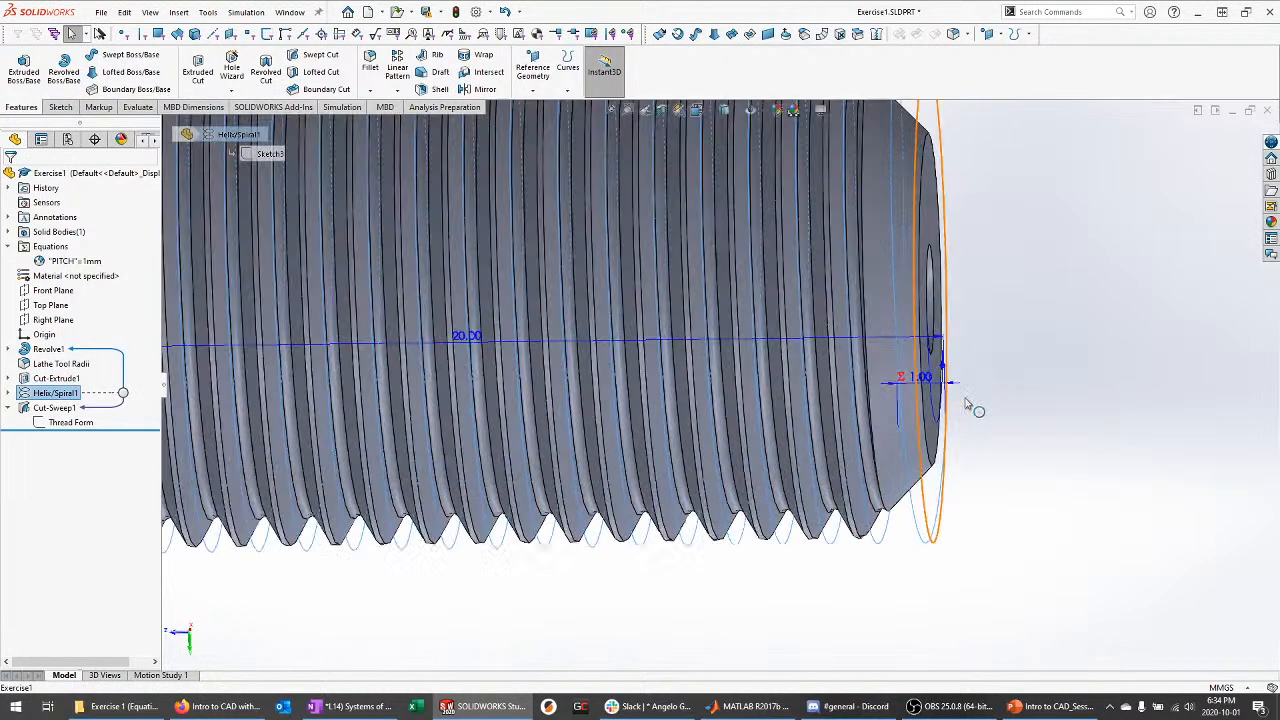
left_click(1142, 488)
scroll(1125, 467, "up", 4)
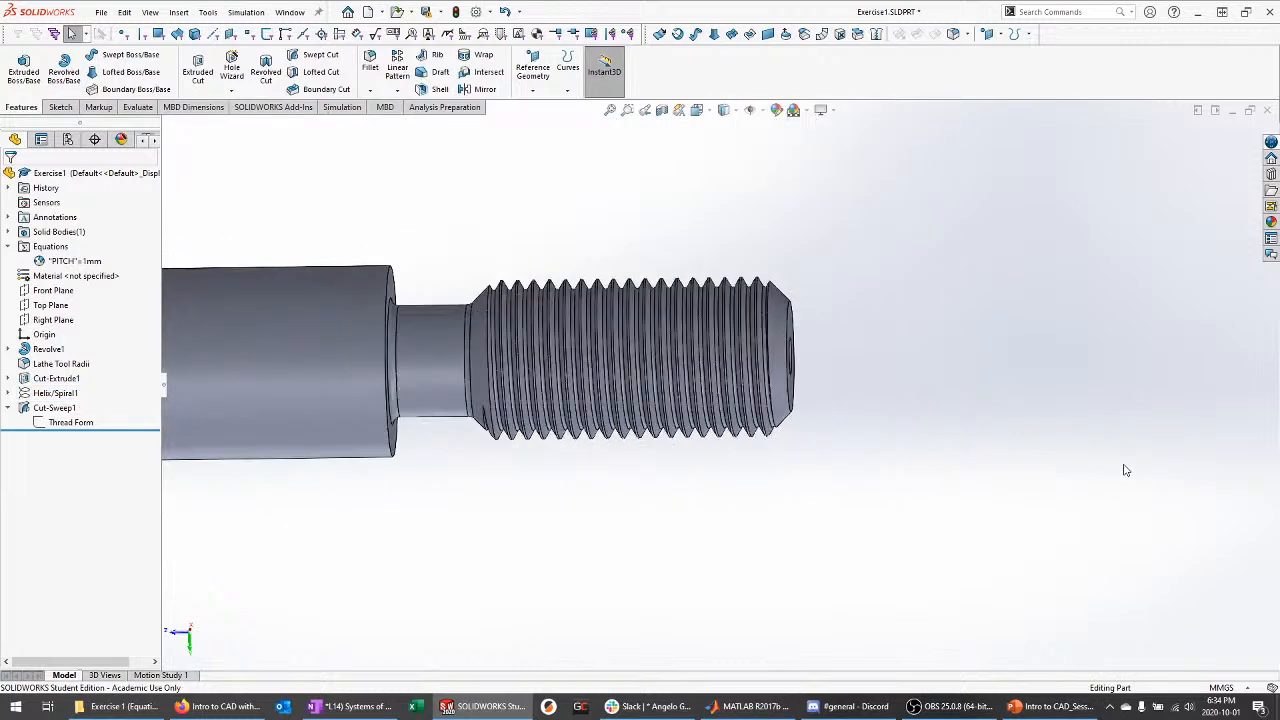
scroll(413, 396, "down", 1)
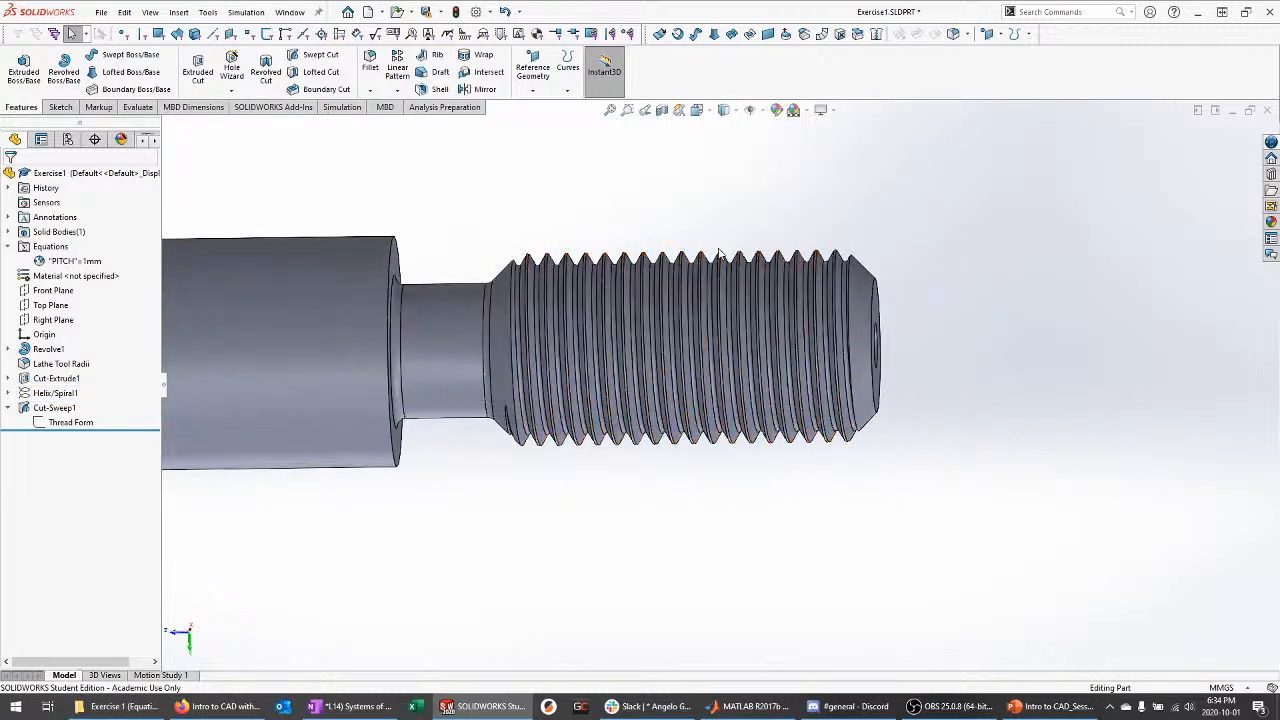
Inspect the bolt from hex head to threaded tip, then collapse the Equations folder holding PITCH
middle_click_drag(988, 234, 1082, 306)
scroll(1143, 326, "up", 4)
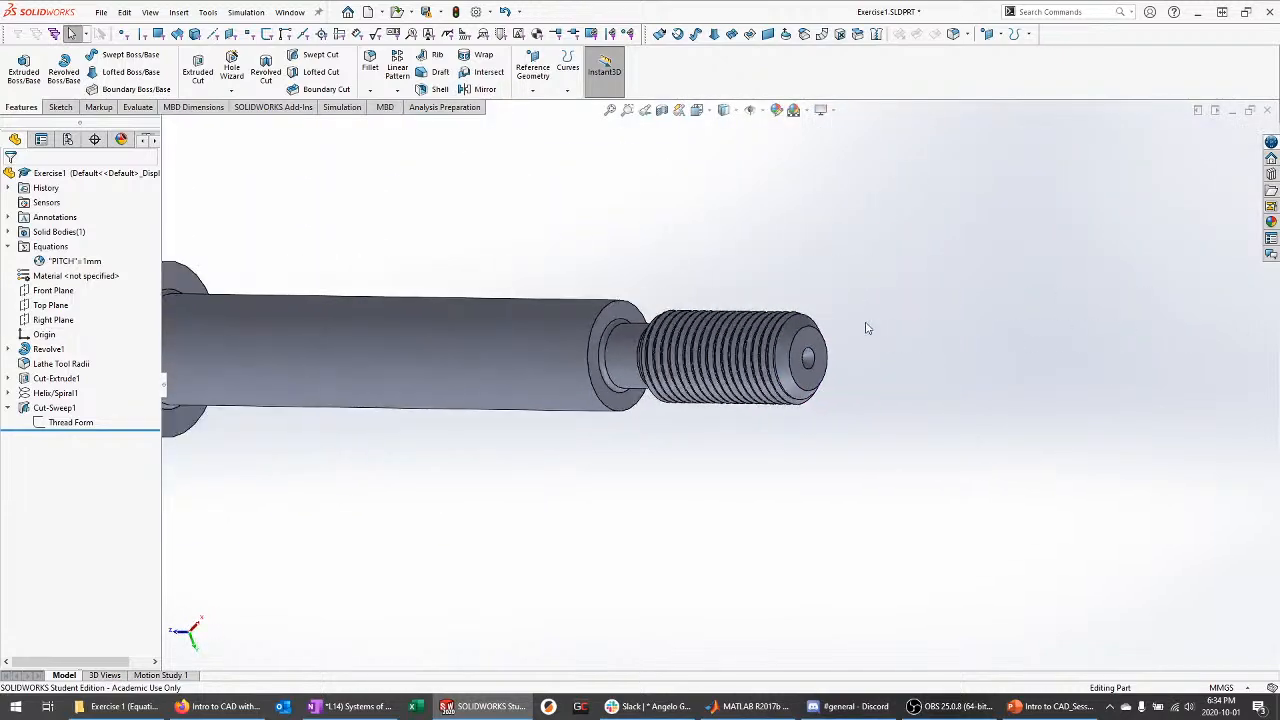
middle_click_drag(865, 324, 877, 312)
scroll(1074, 346, "up", 3)
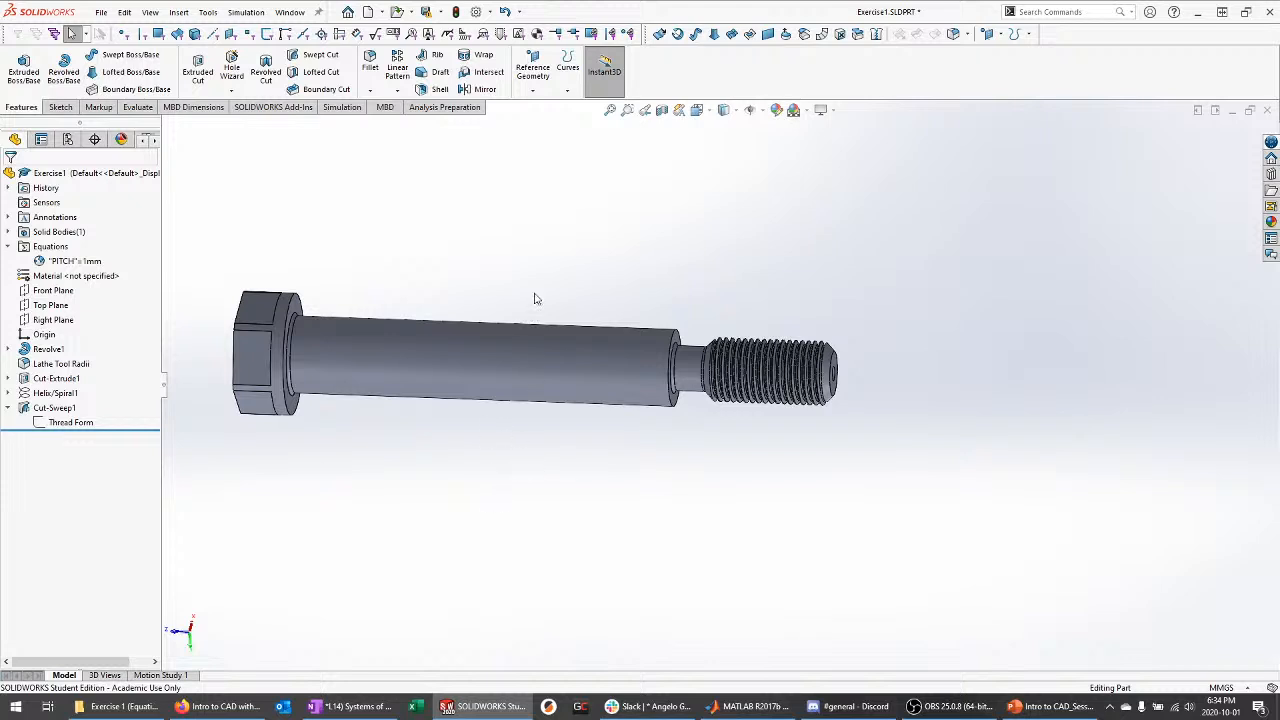
mouse_move(986, 409)
middle_mouse_down()
mouse_move(946, 324)
mouse_move(943, 366)
mouse_move(954, 397)
mouse_move(971, 400)
middle_mouse_up()
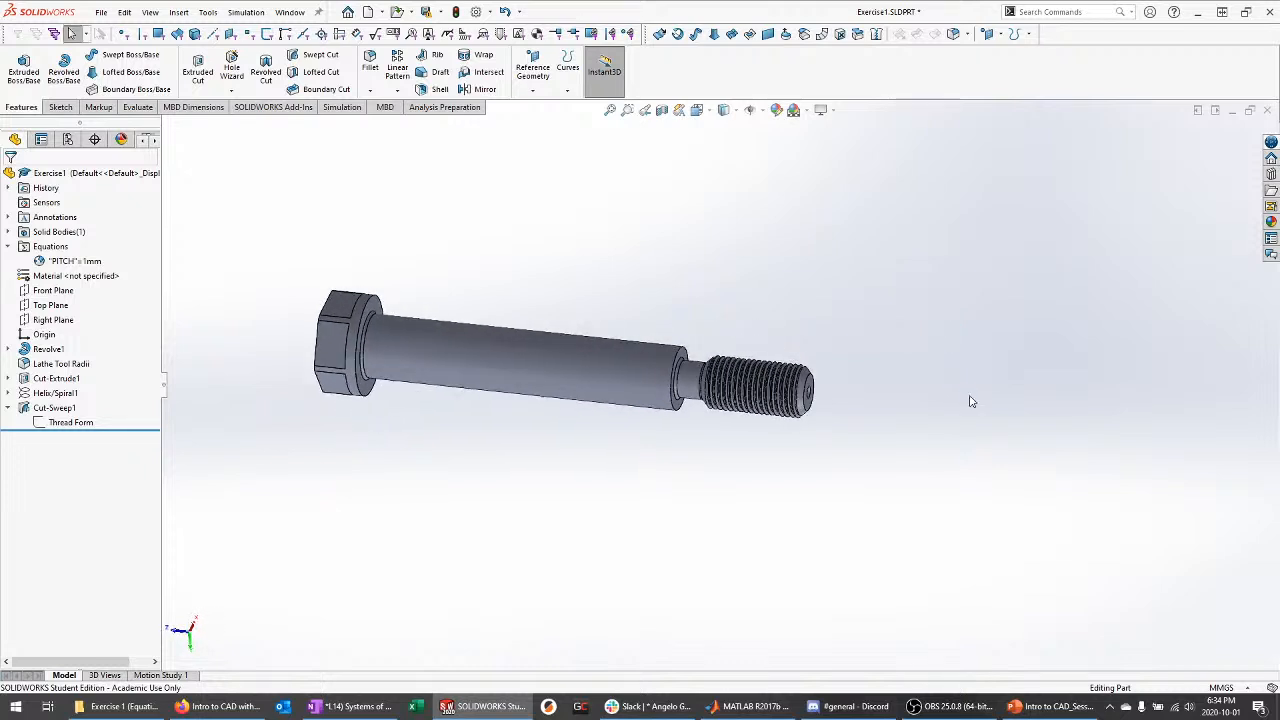
scroll(397, 330, "down", 4)
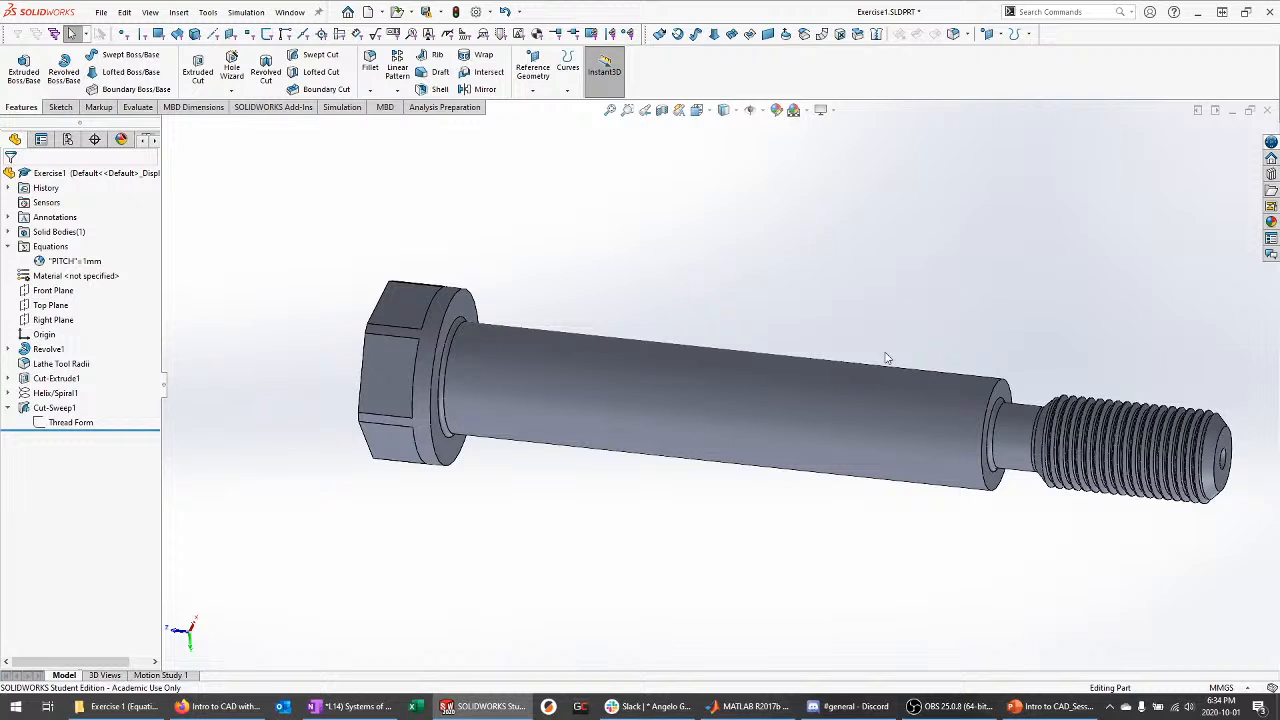
scroll(745, 384, "up", 2)
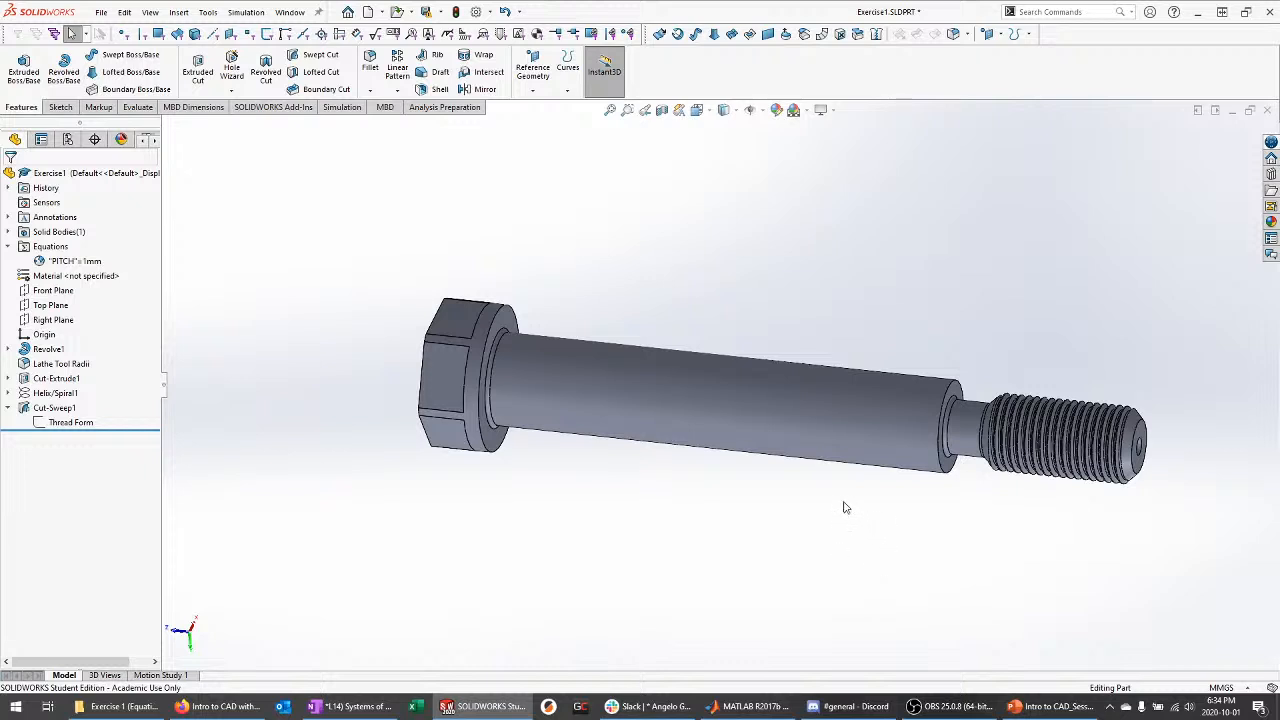
middle_click_drag(846, 508, 817, 431)
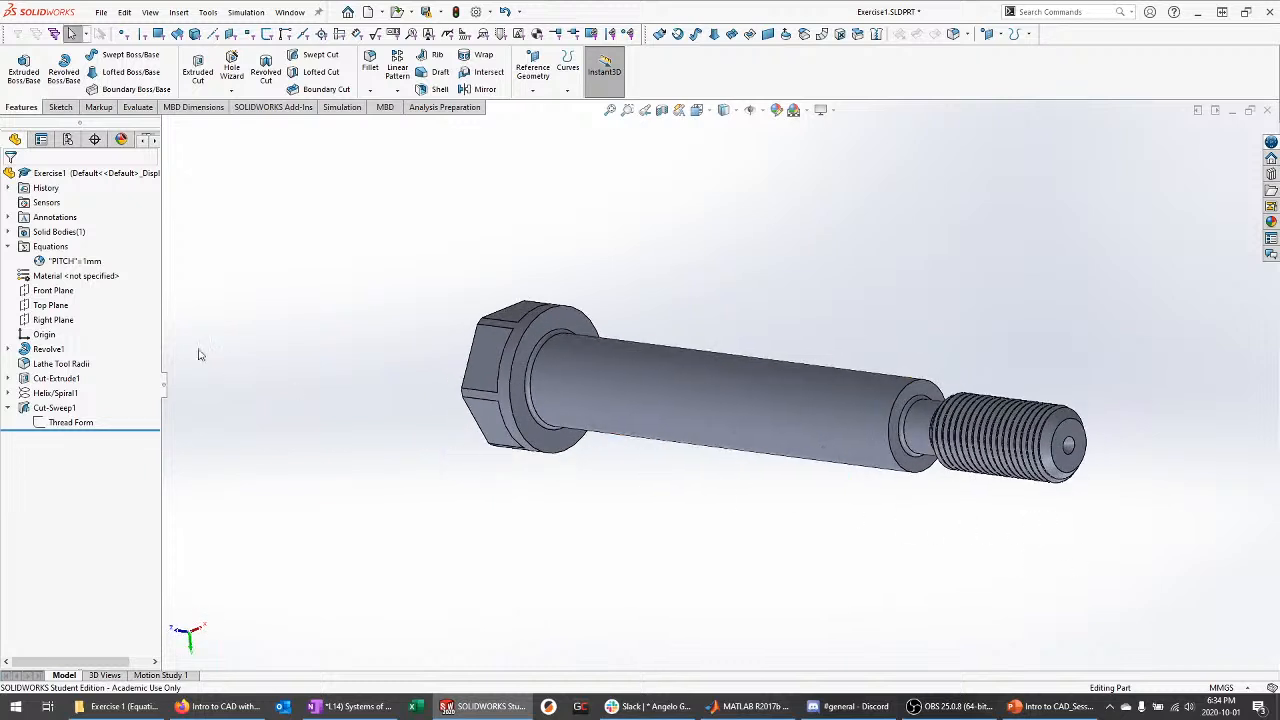
left_click(8, 246)
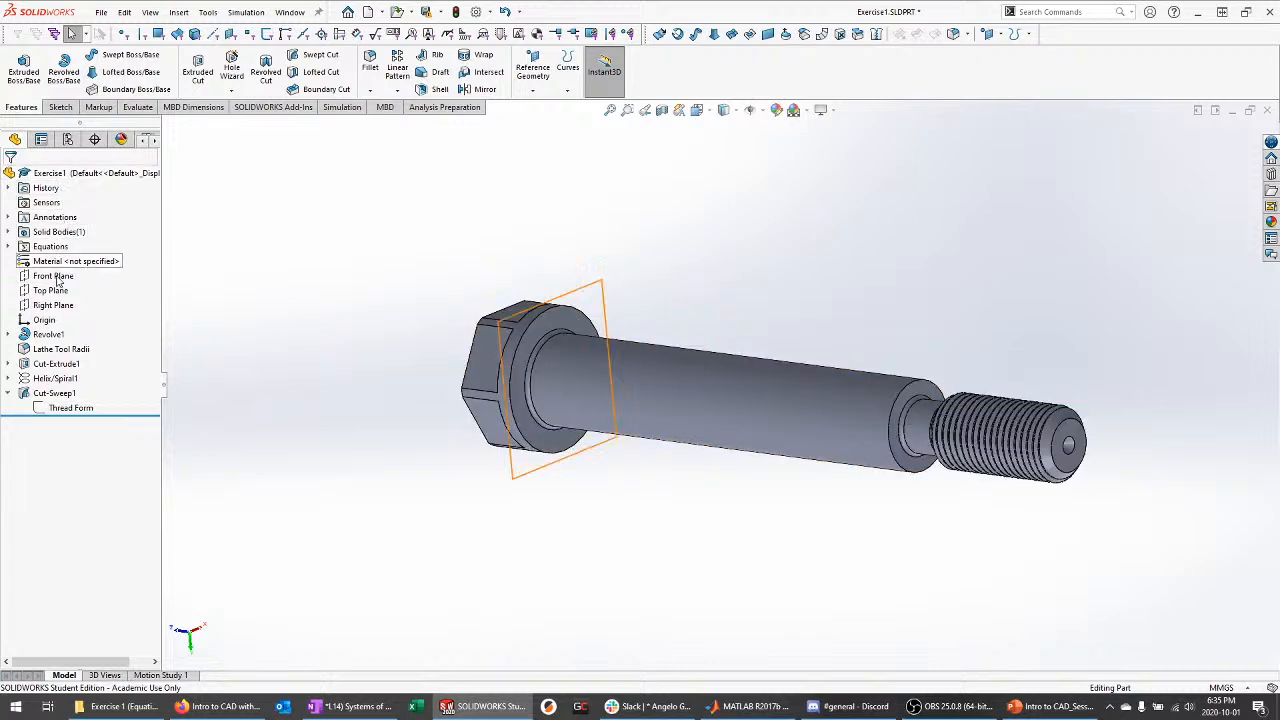
Open Edit Material for the part and expand SOLIDWORKS Materials > Steel
left_click(91, 263)
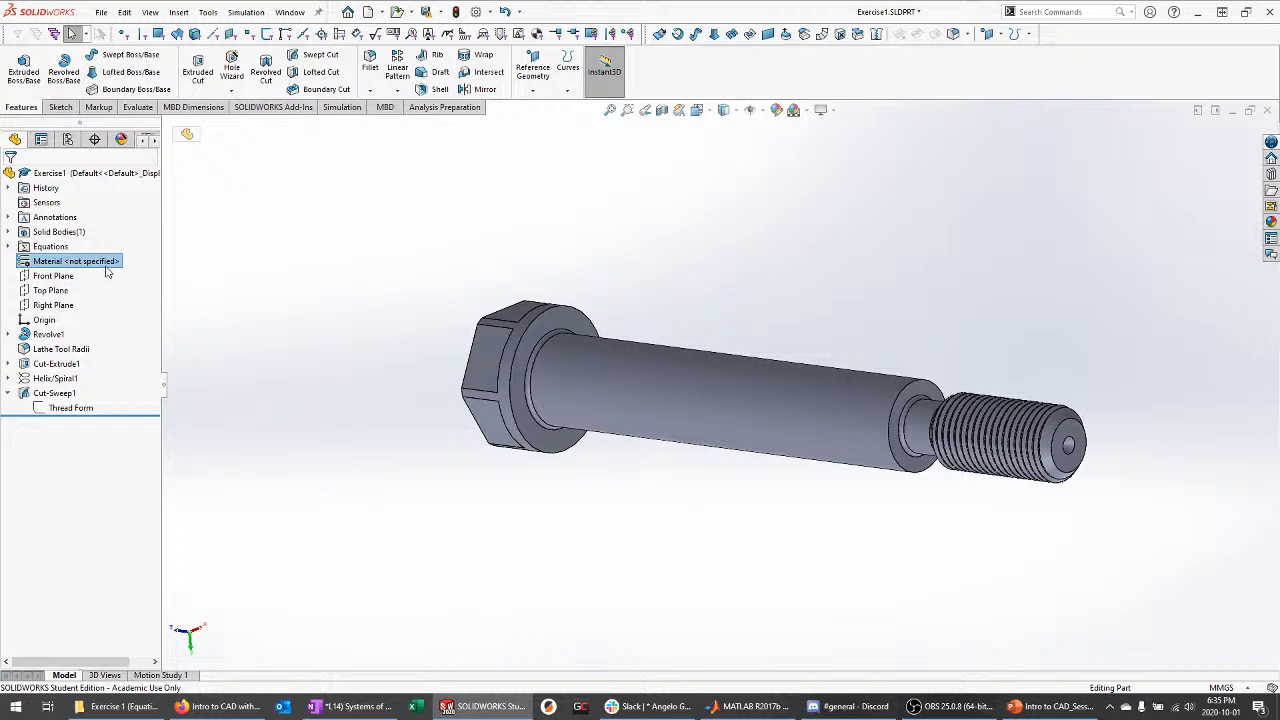
right_click(108, 263)
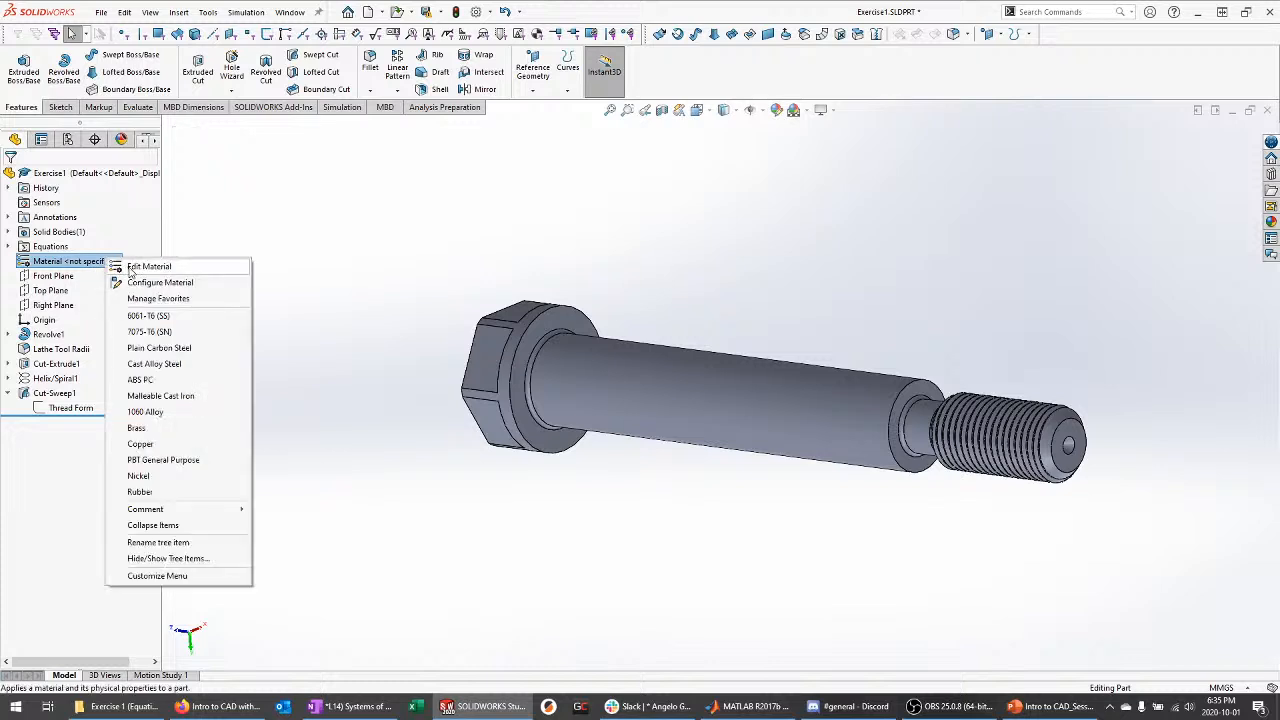
left_click(133, 268)
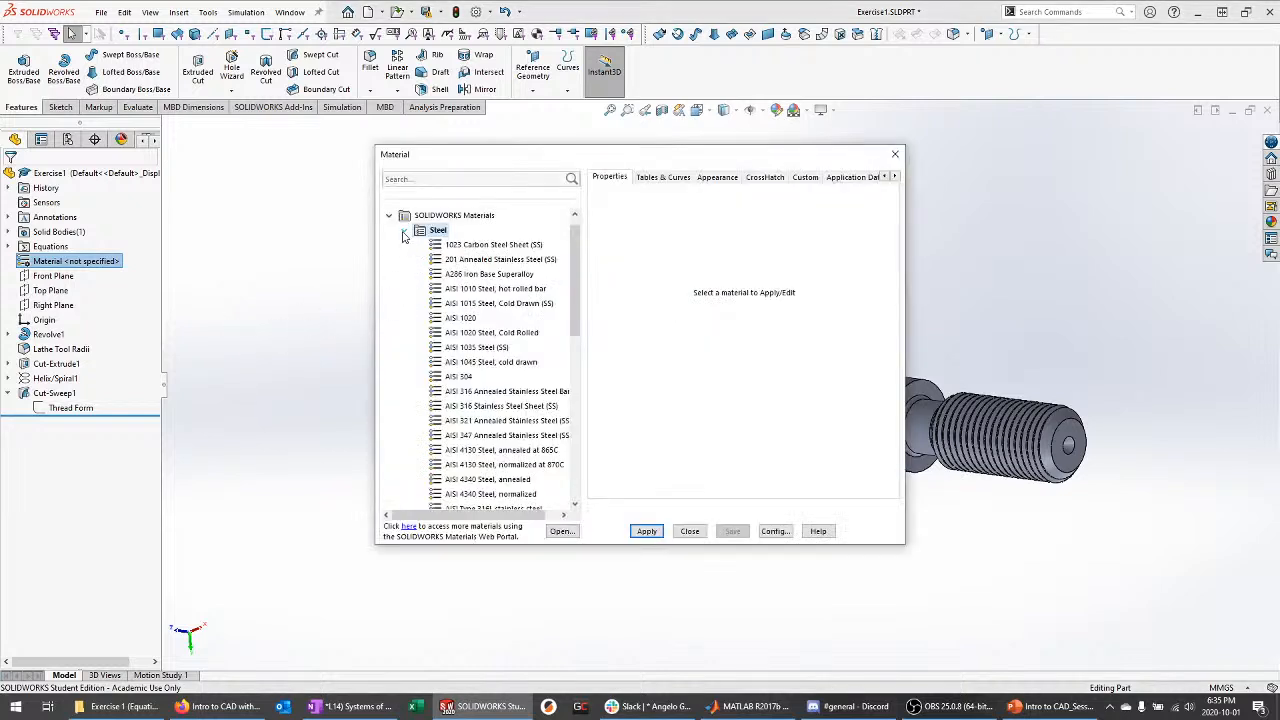
left_click(404, 230)
left_click(389, 215)
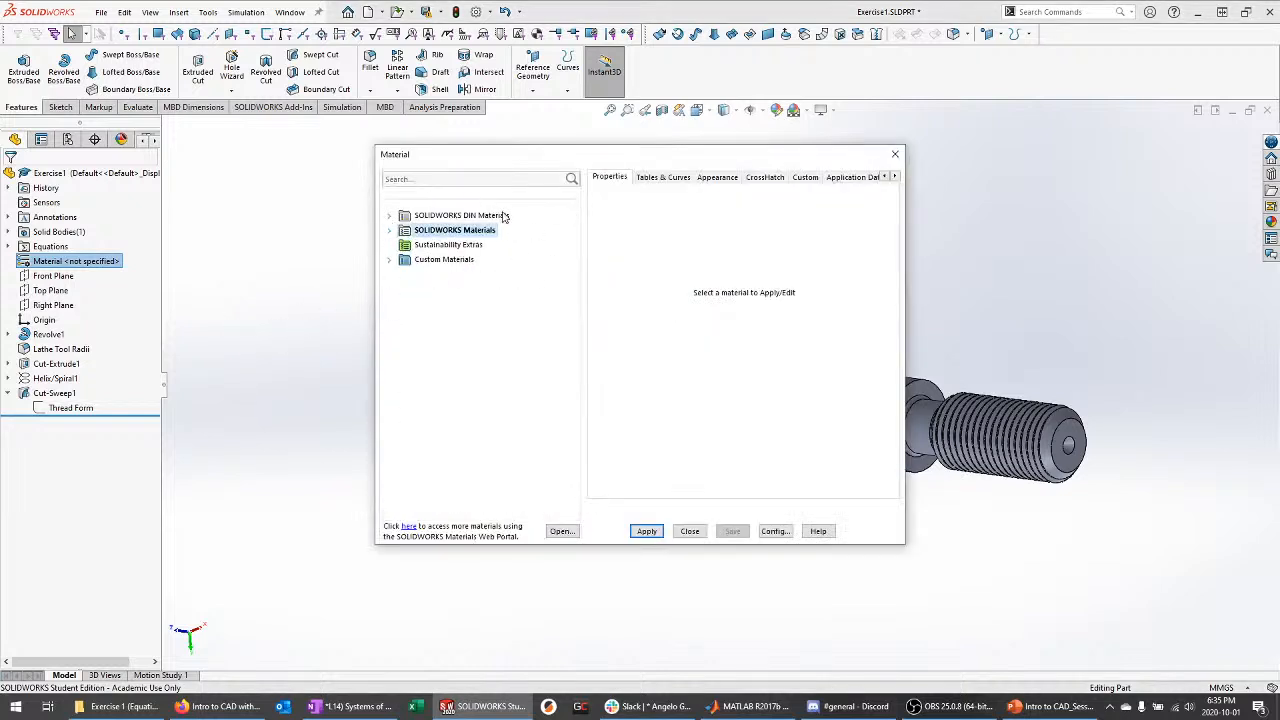
left_click(389, 230)
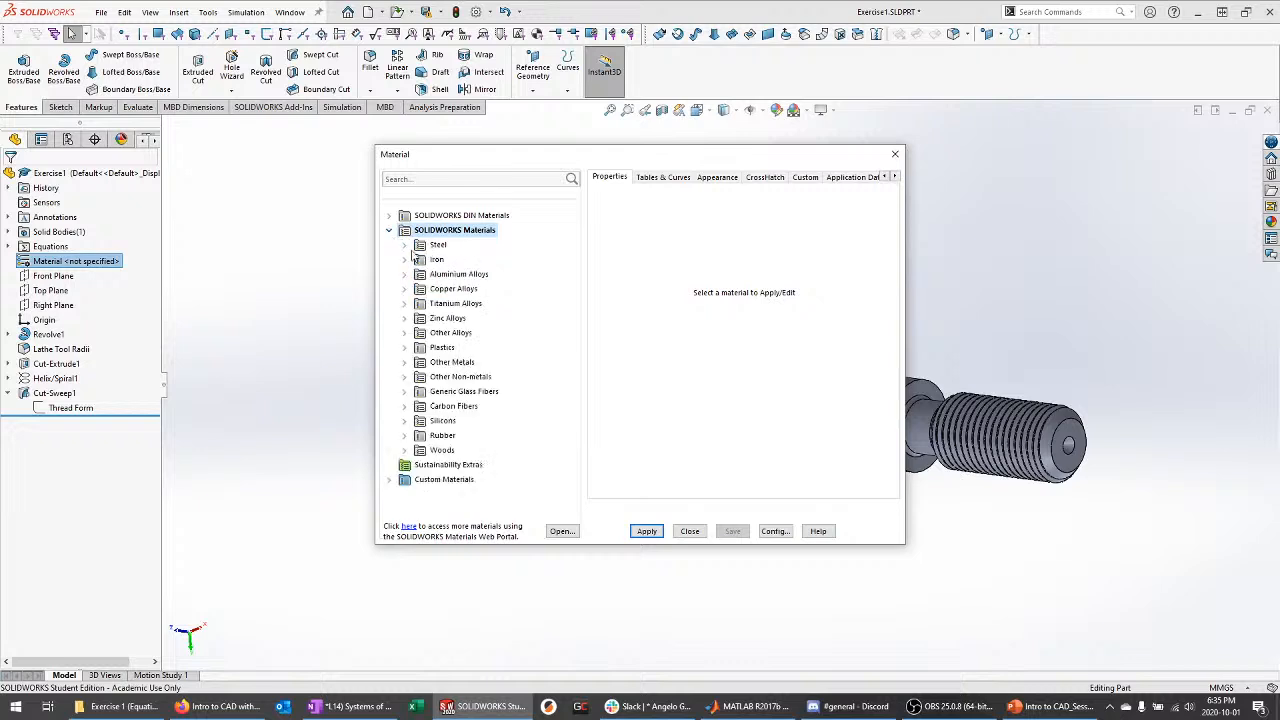
left_click(405, 245)
Browse the Aluminium Alloys and Plastics libraries, then select Plain Carbon Steel
scroll(440, 255, "up", 1)
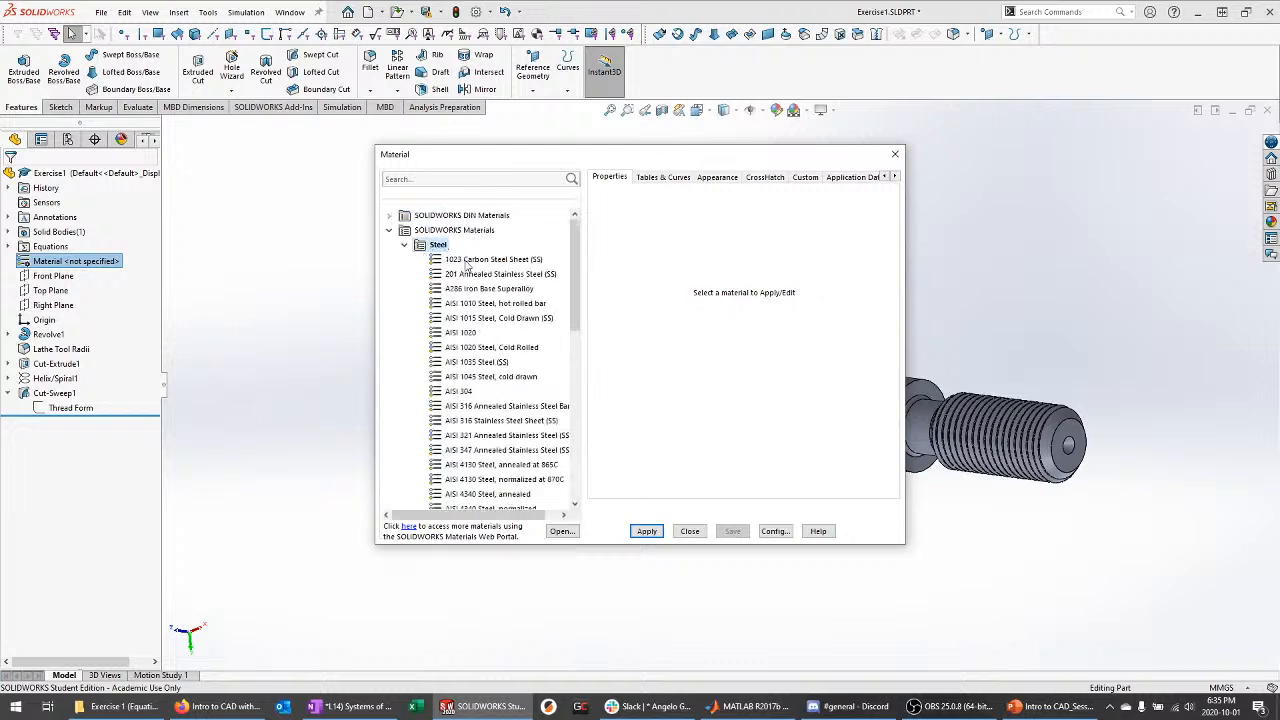
scroll(477, 280, "down", 9)
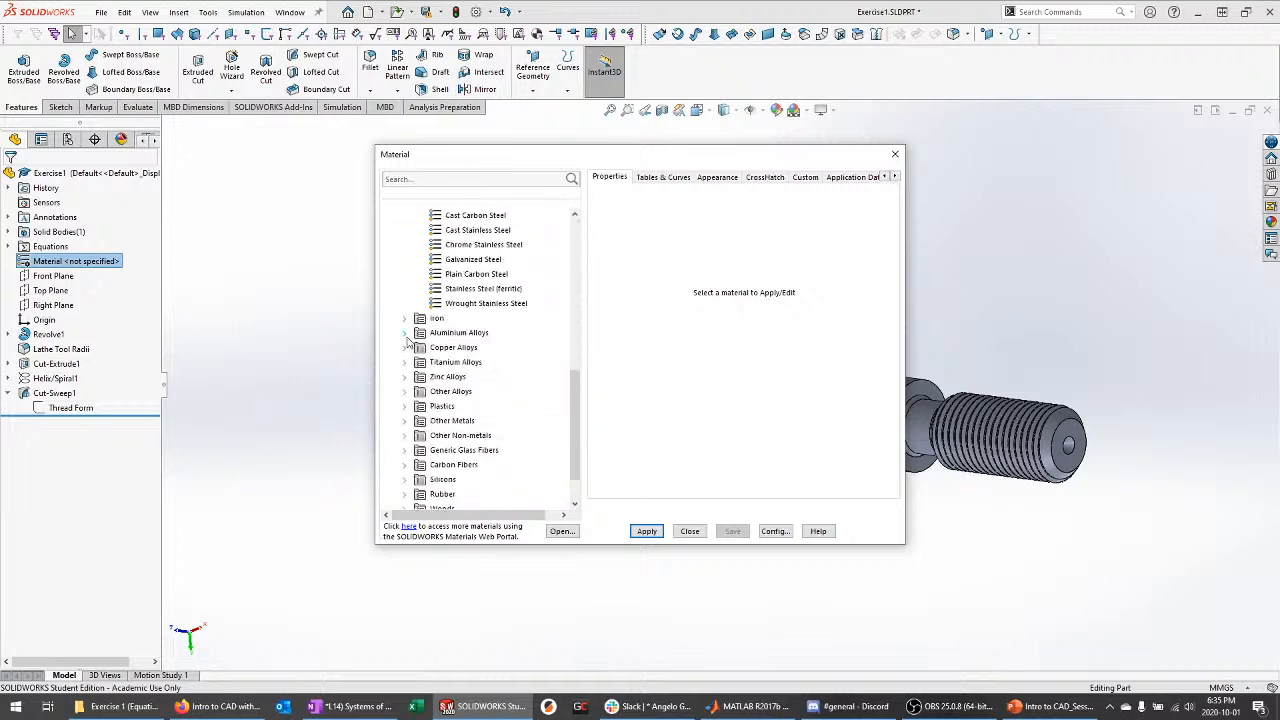
left_click(405, 333)
scroll(468, 300, "down", 8)
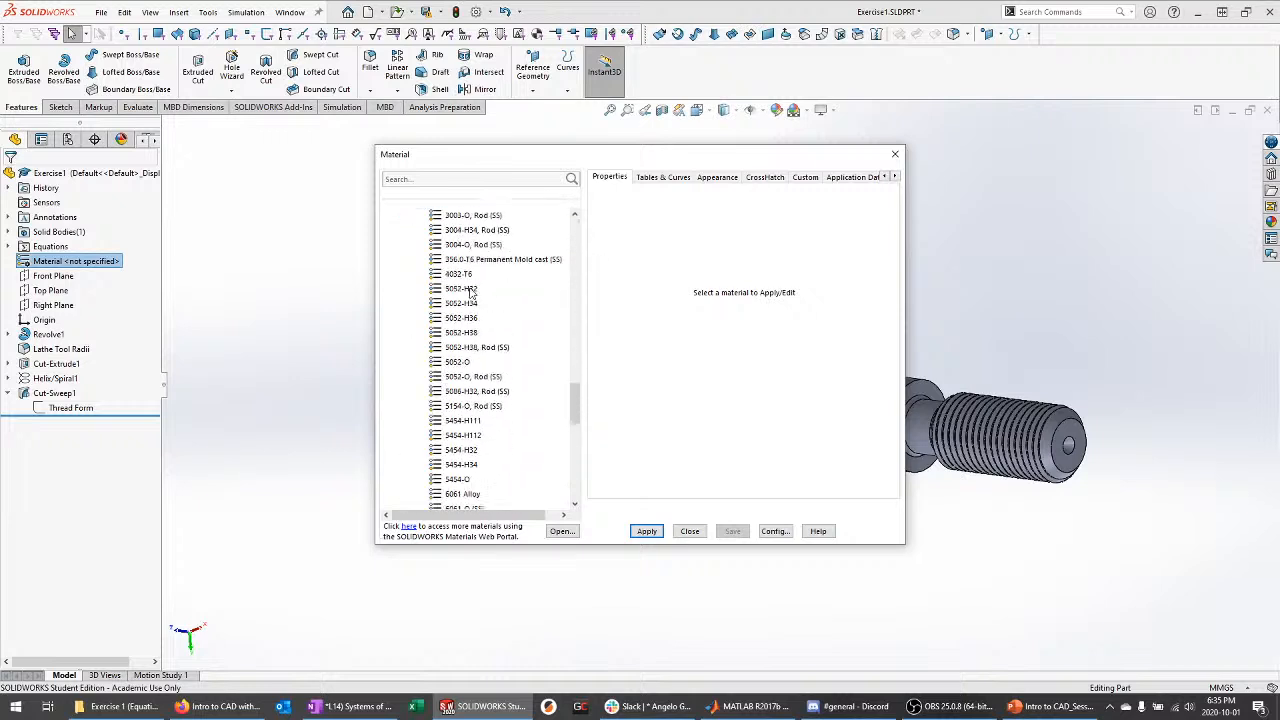
scroll(470, 291, "down", 5)
left_click(414, 406)
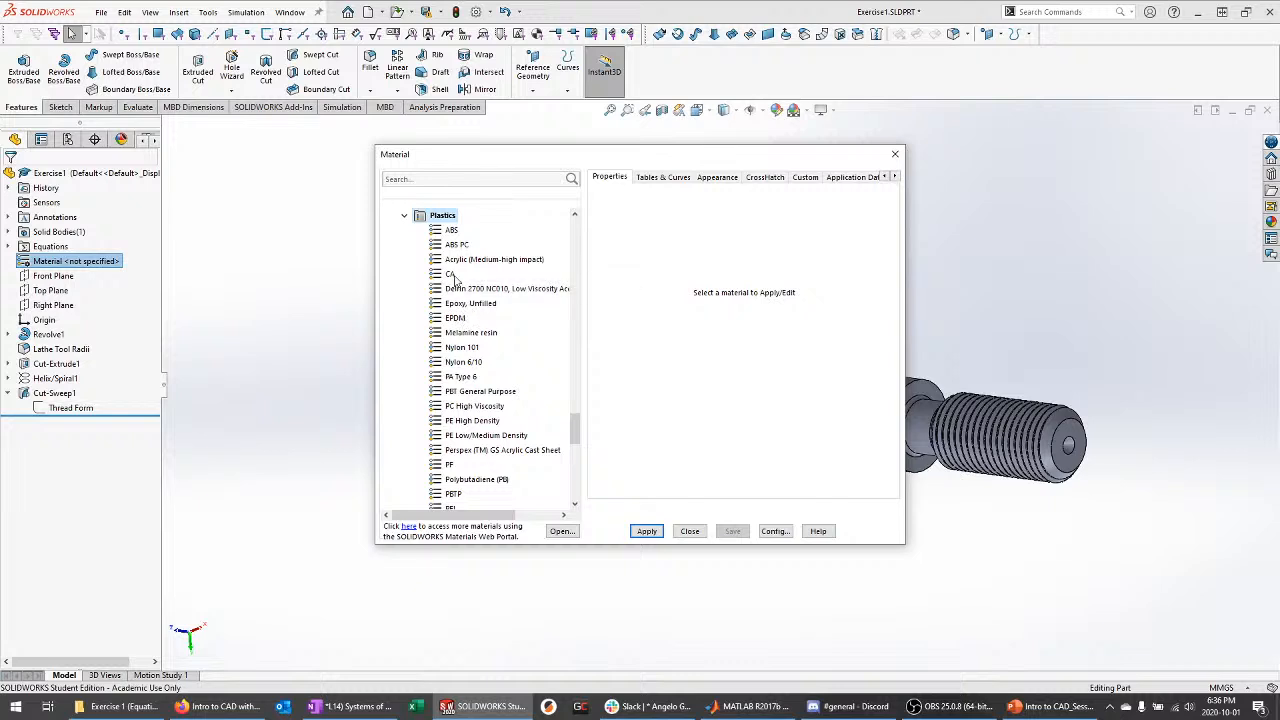
scroll(459, 350, "down", 7)
scroll(456, 376, "down", 2)
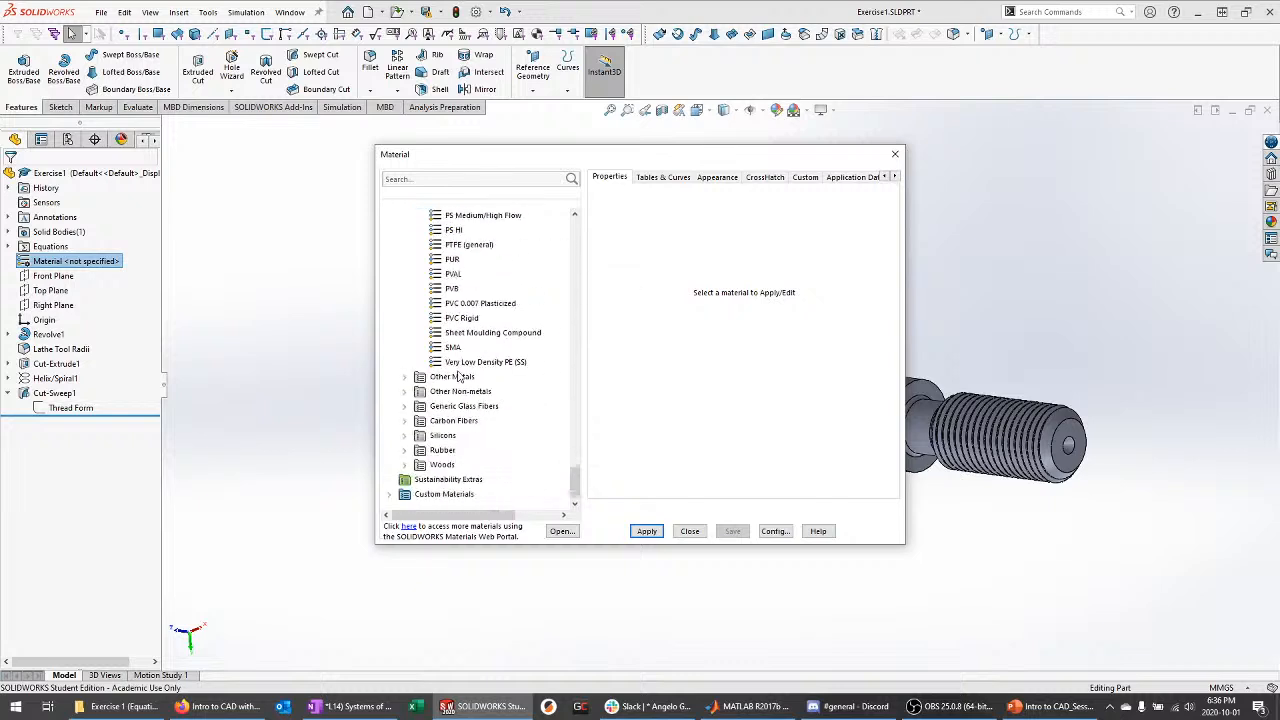
scroll(480, 408, "up", 12)
scroll(470, 400, "up", 15)
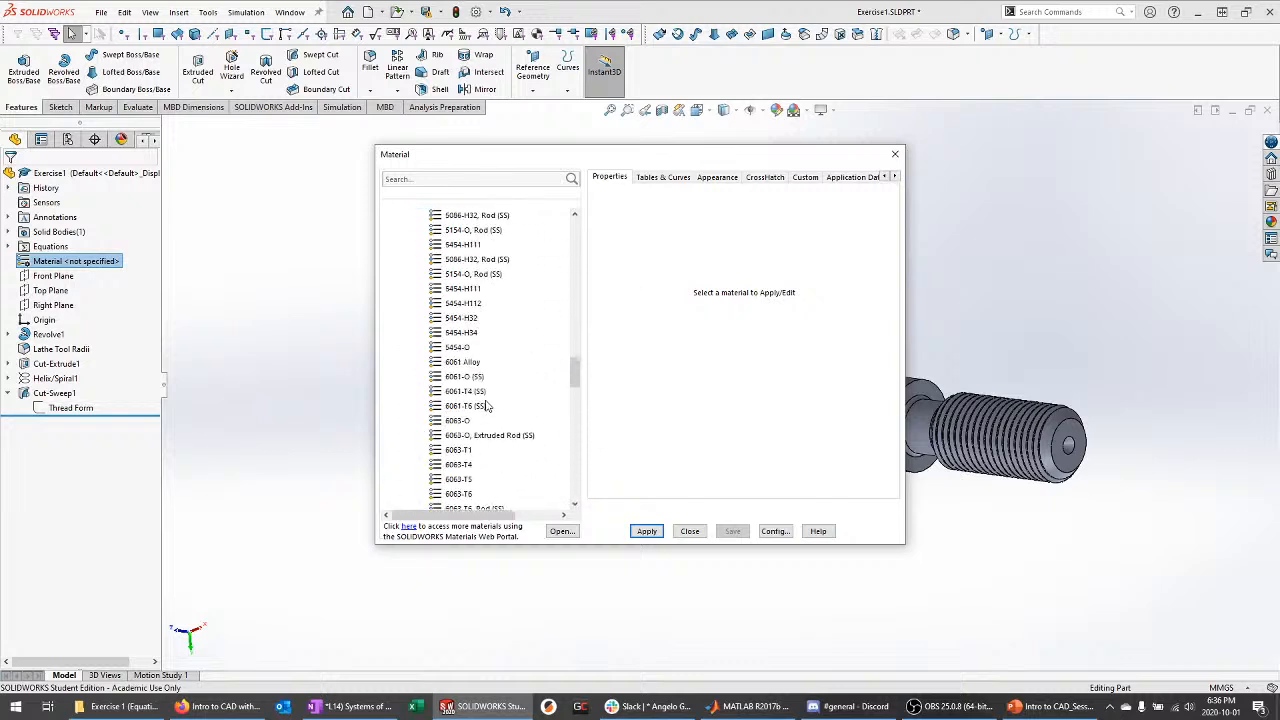
left_click(406, 358)
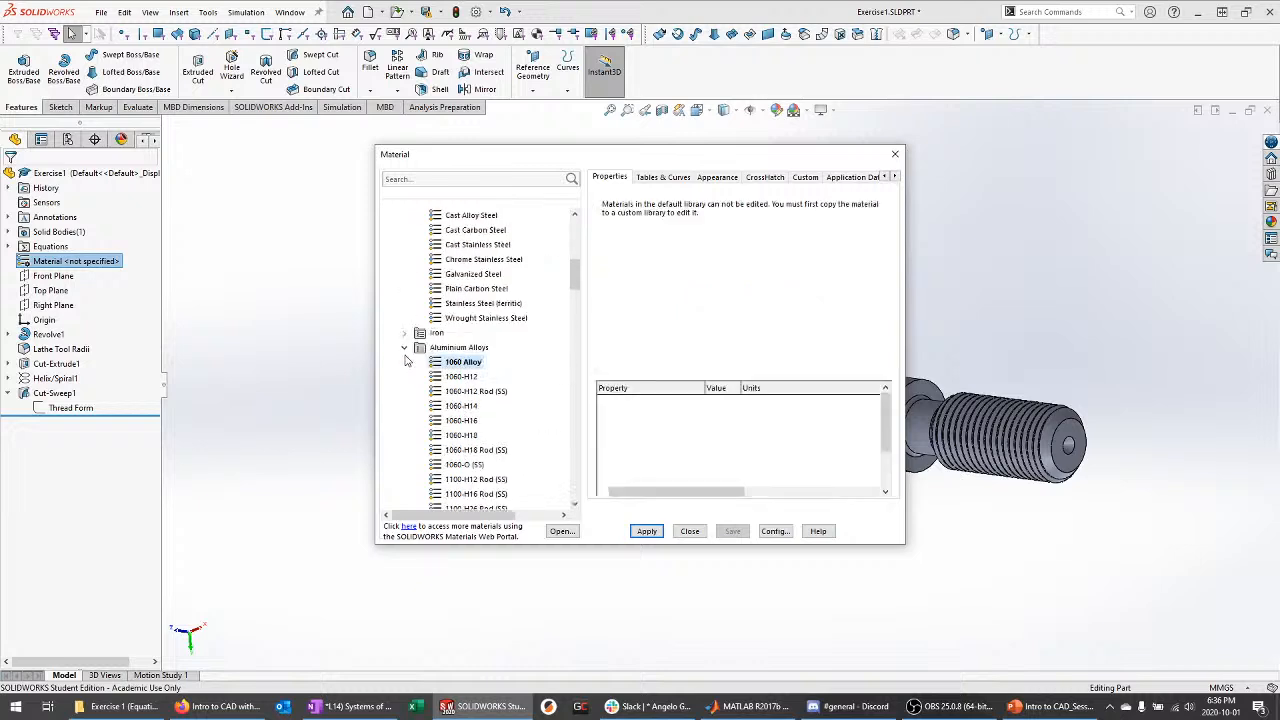
left_click(404, 348)
scroll(412, 345, "up", 6)
scroll(411, 340, "down", 8)
left_click(404, 332)
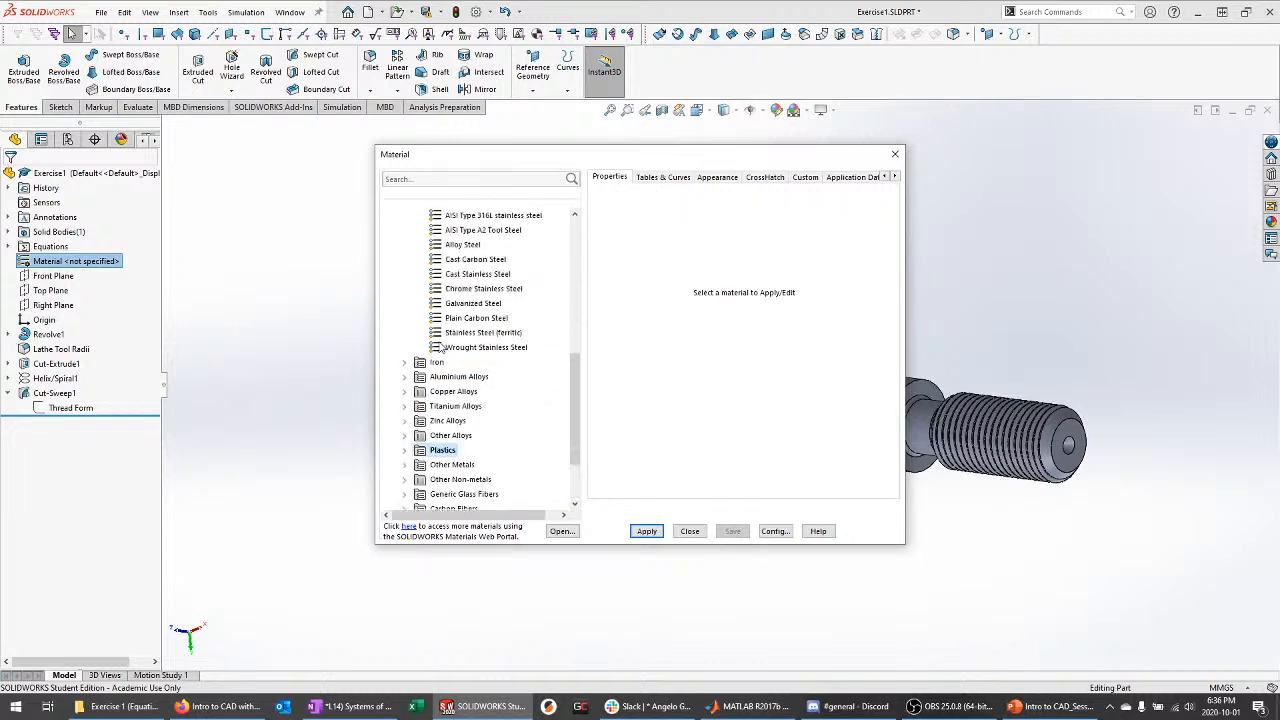
scroll(455, 358, "up", 5)
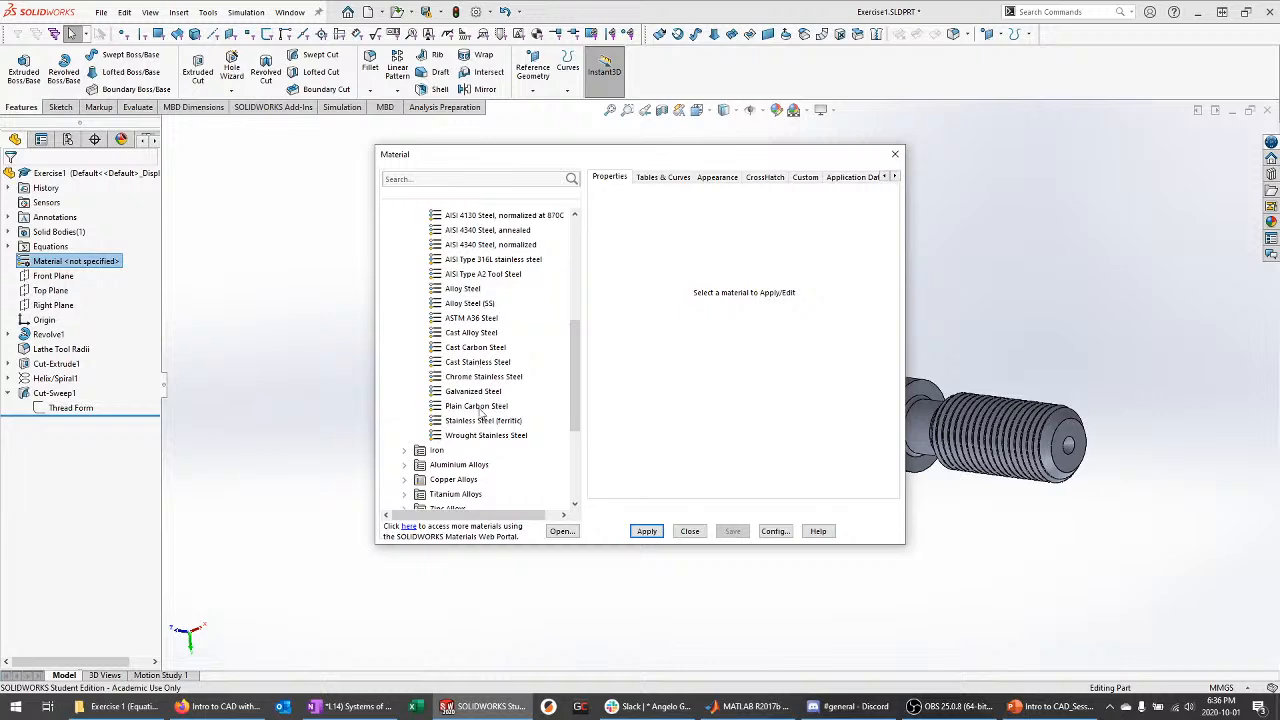
left_click(480, 406)
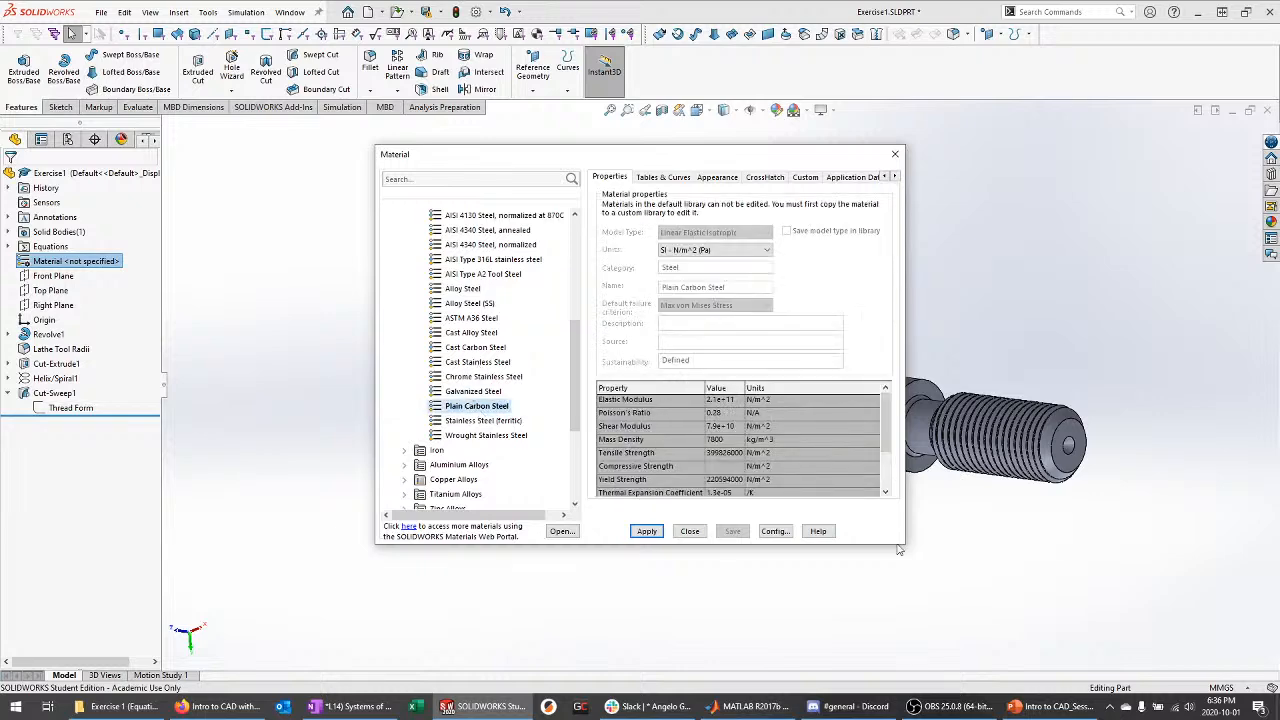
Apply Plain Carbon Steel to the bolt and close the Material dialog
left_click_drag(899, 546, 934, 620)
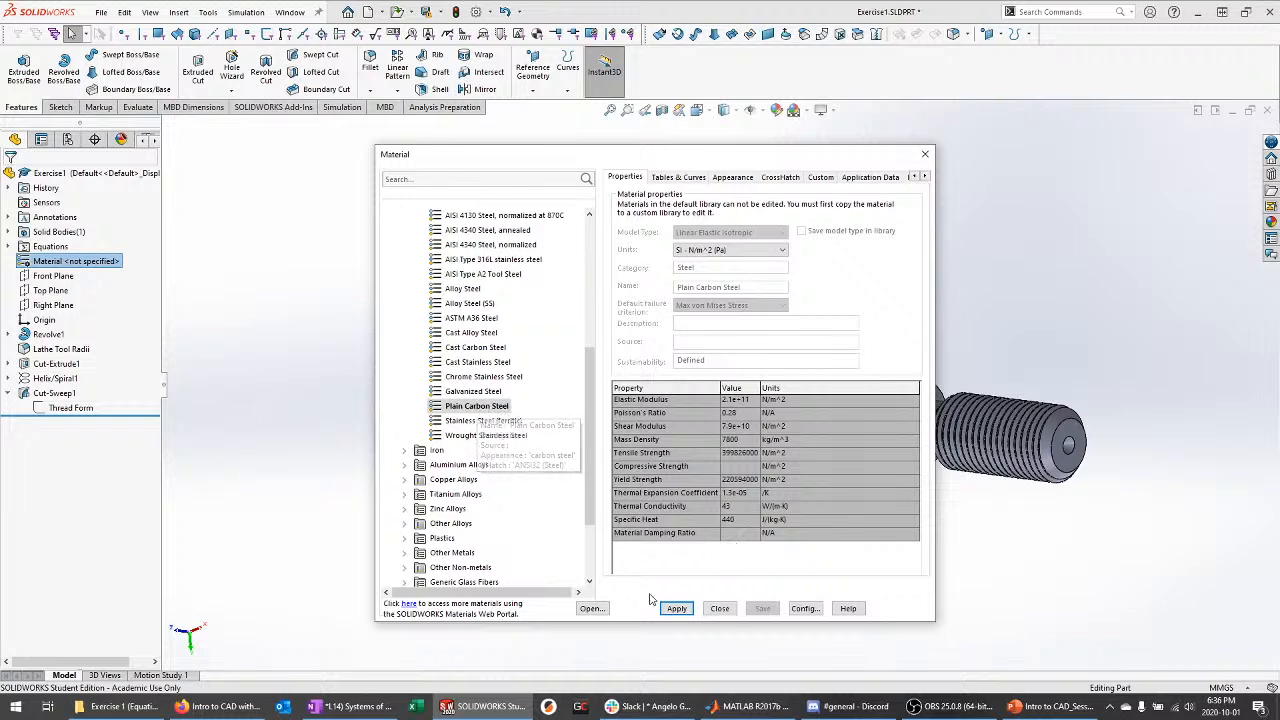
left_click(677, 608)
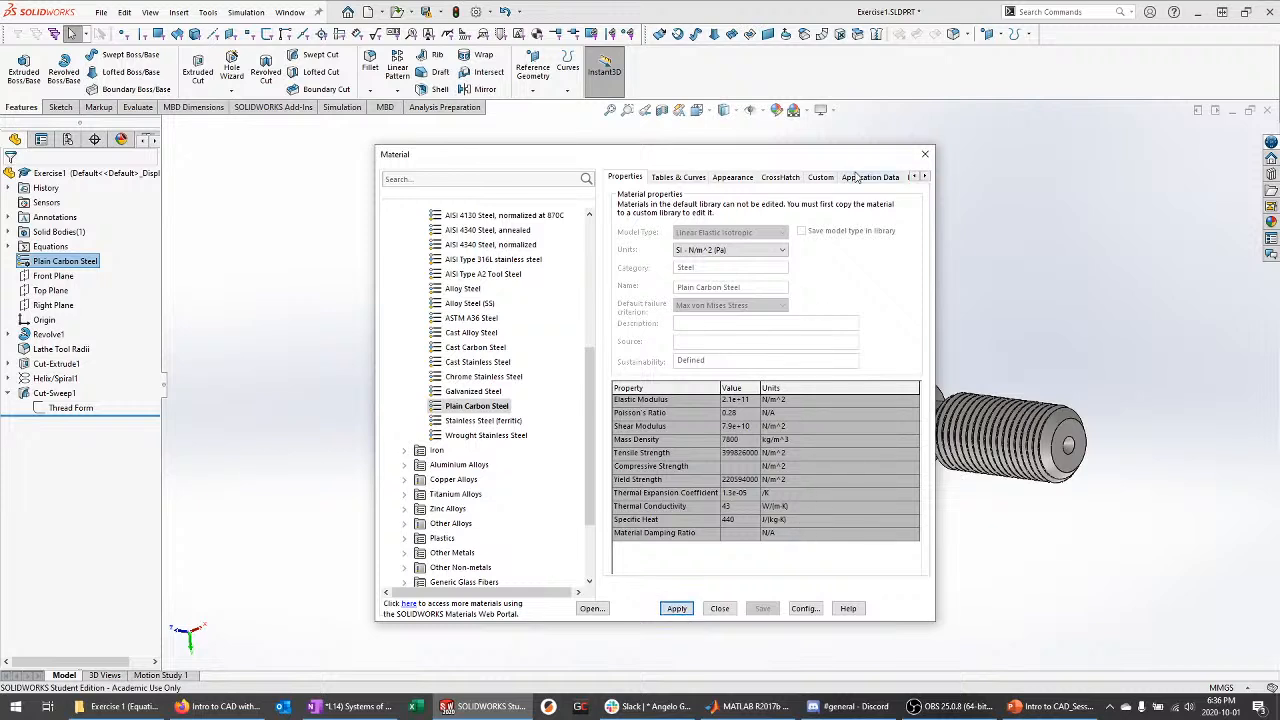
left_click(925, 154)
middle_click_drag(746, 297, 775, 286)
middle_click_drag(808, 338, 832, 305)
Open the appearance editor at the Exercise1 part level from the shank face's context toolbar
left_click(635, 251)
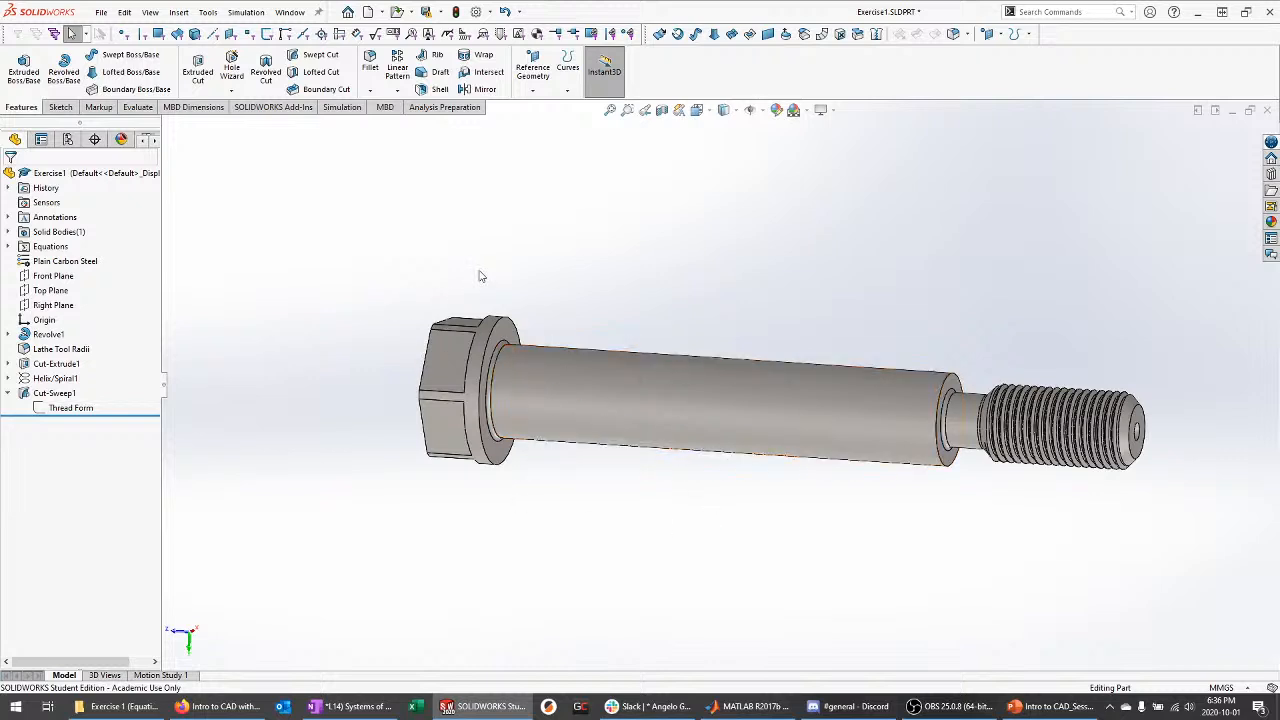
middle_click_drag(536, 440, 418, 506)
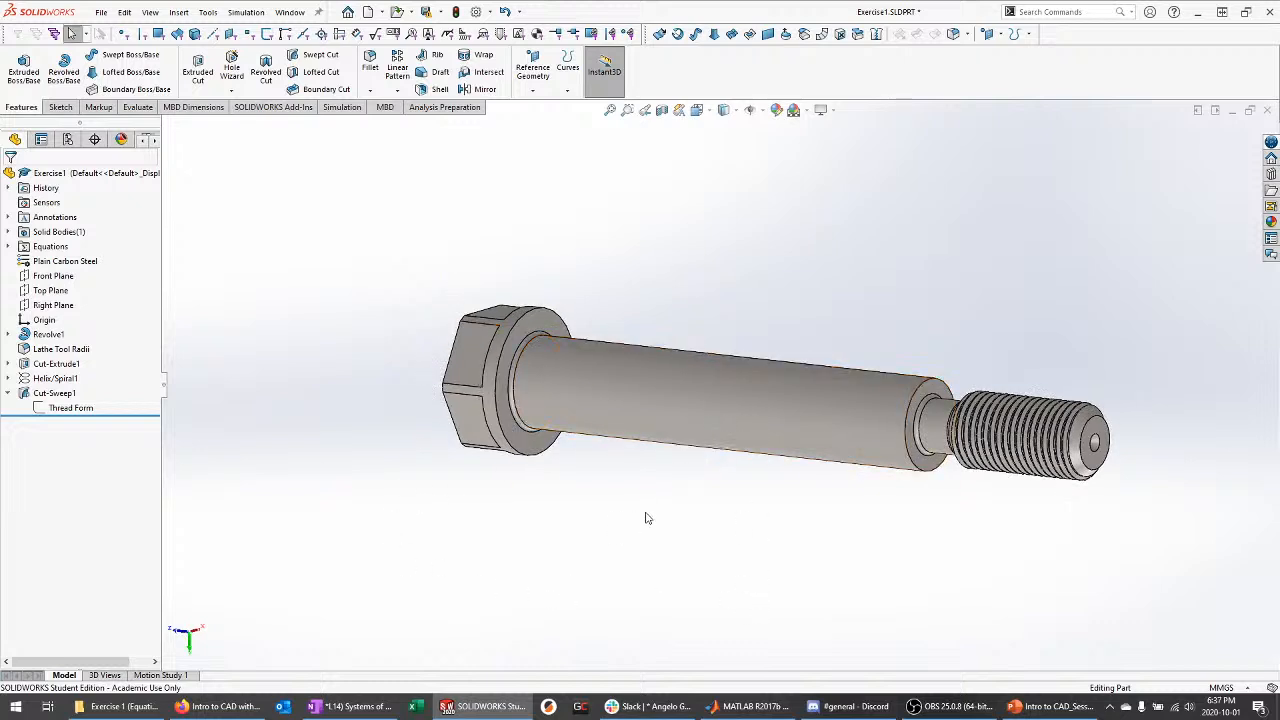
left_click(631, 377)
right_click(632, 377)
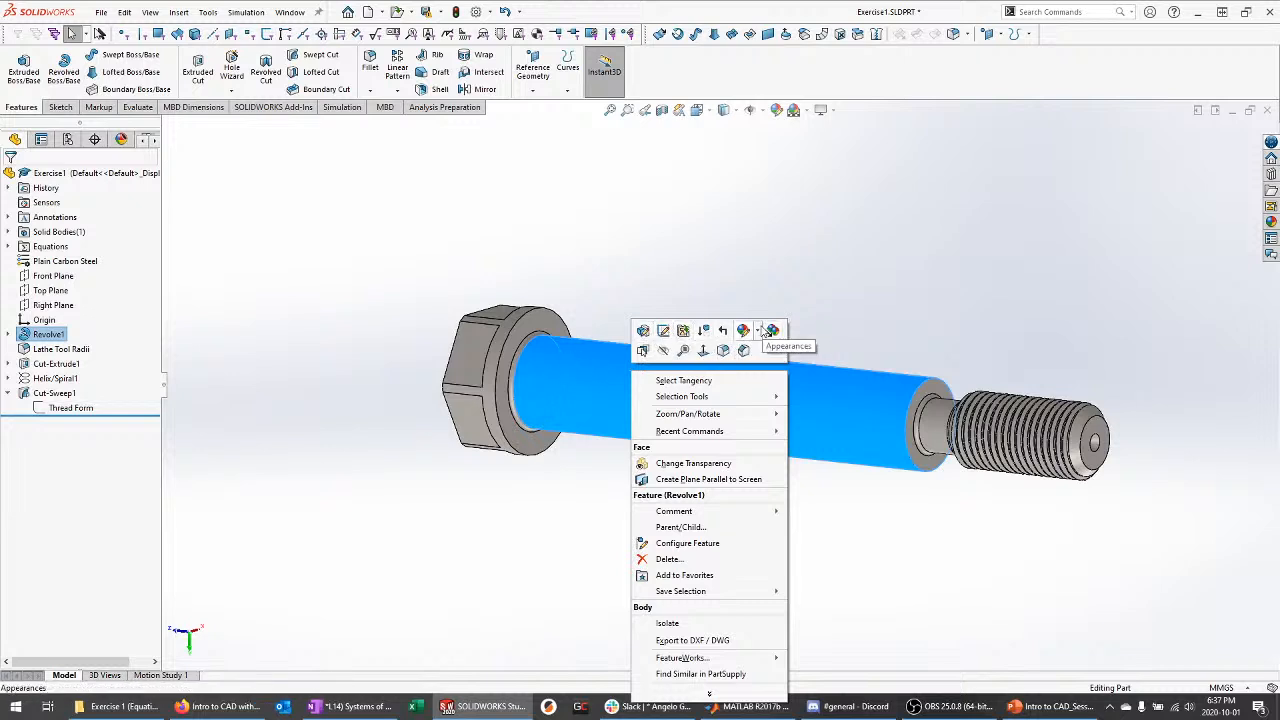
left_click(762, 332)
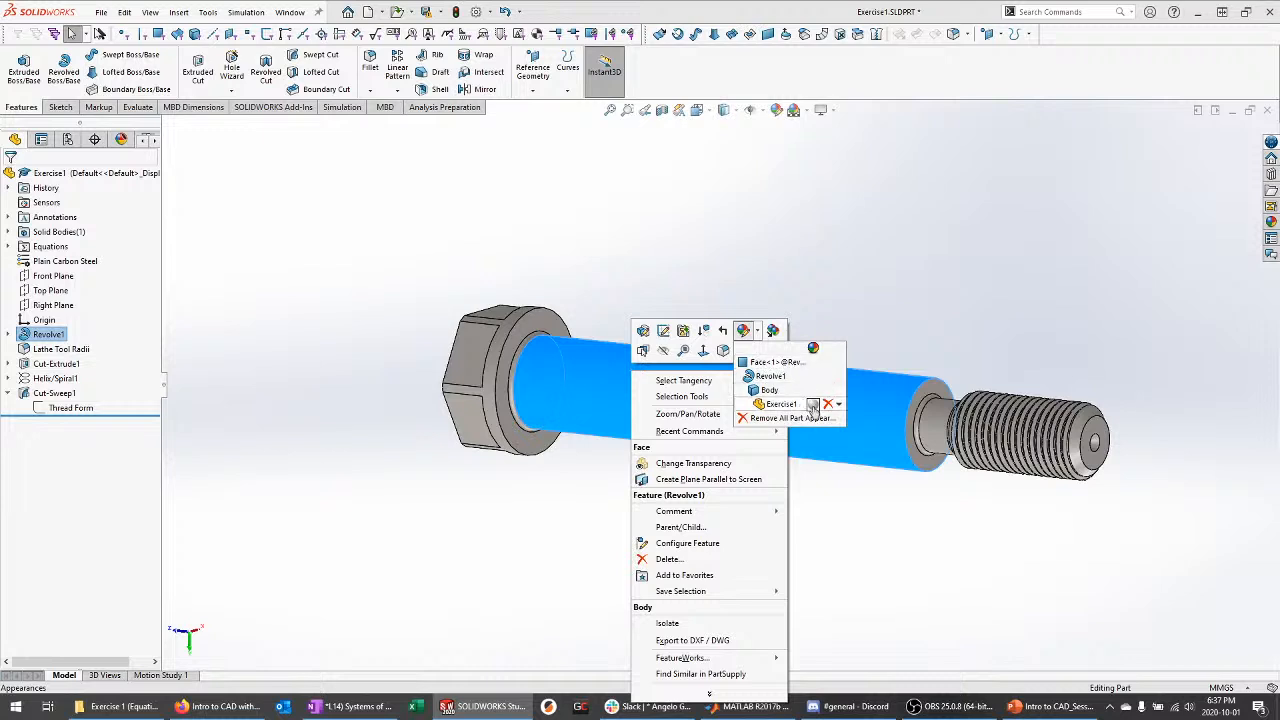
left_click(812, 405)
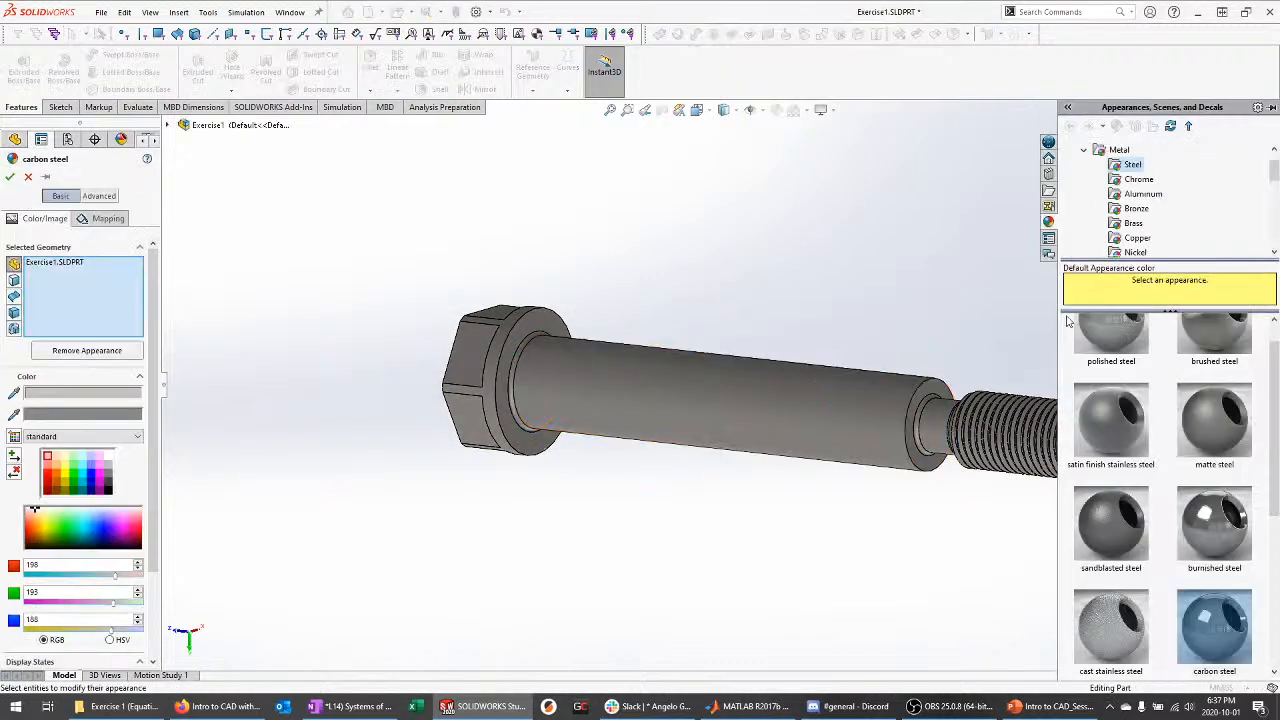
Browse the Metal appearances, comparing the Steel, Aluminum and Brass swatches
left_click_drag(1179, 262, 1181, 320)
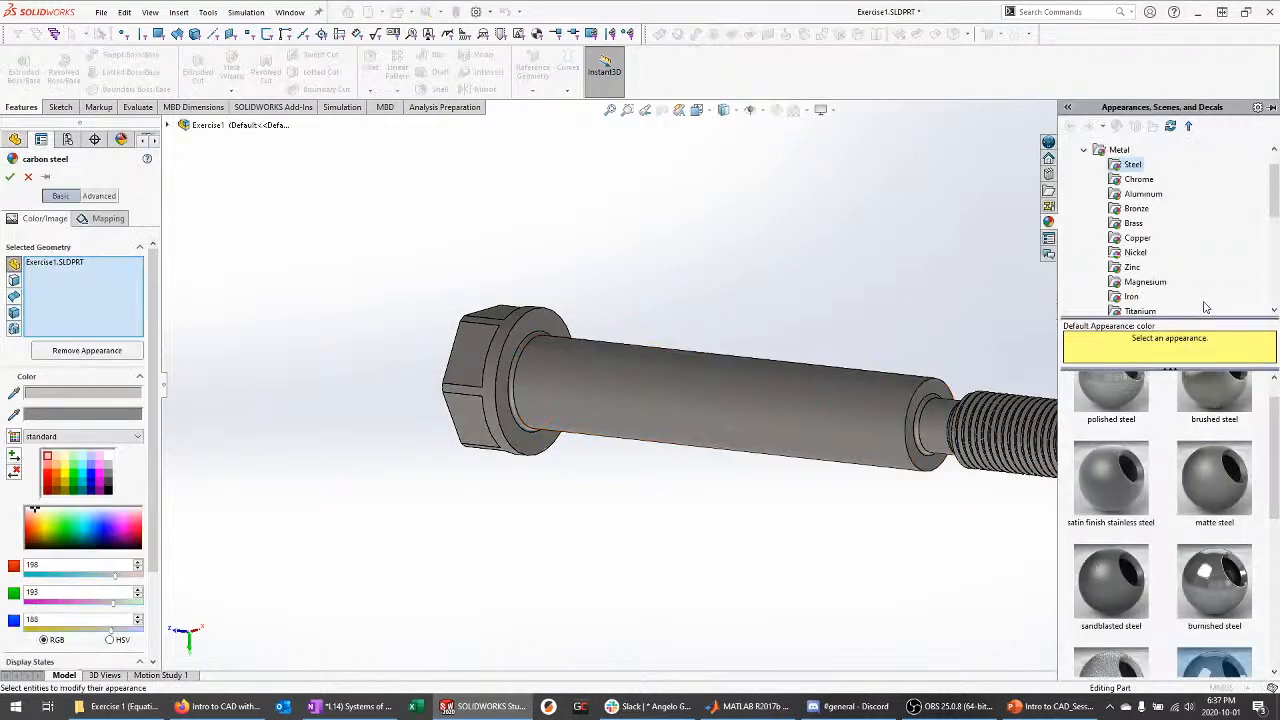
left_click(1104, 150)
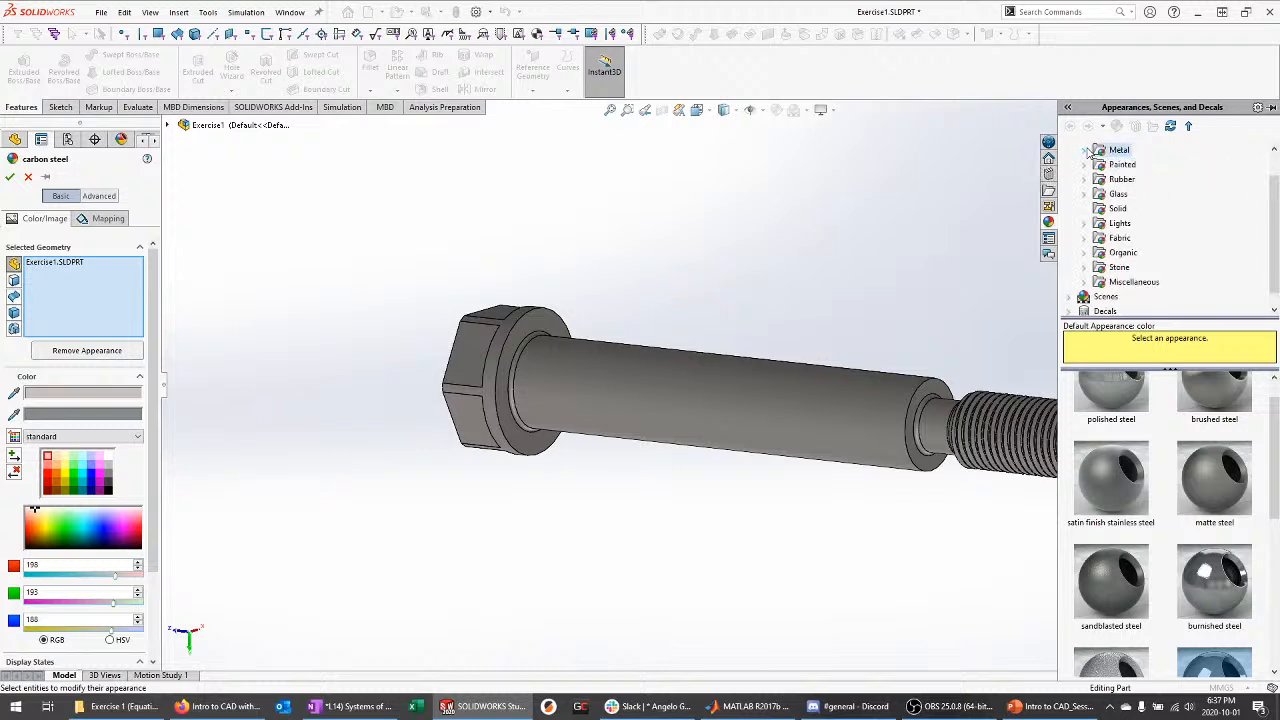
left_click(1131, 164)
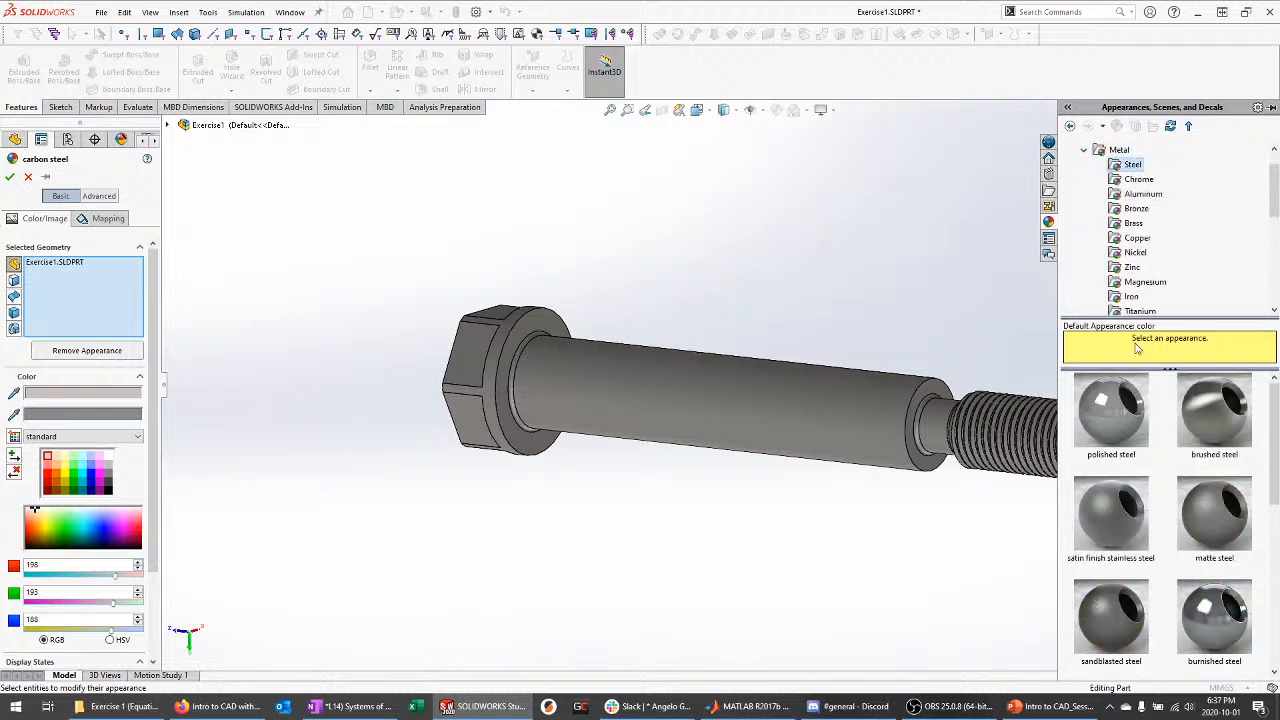
left_click(1142, 194)
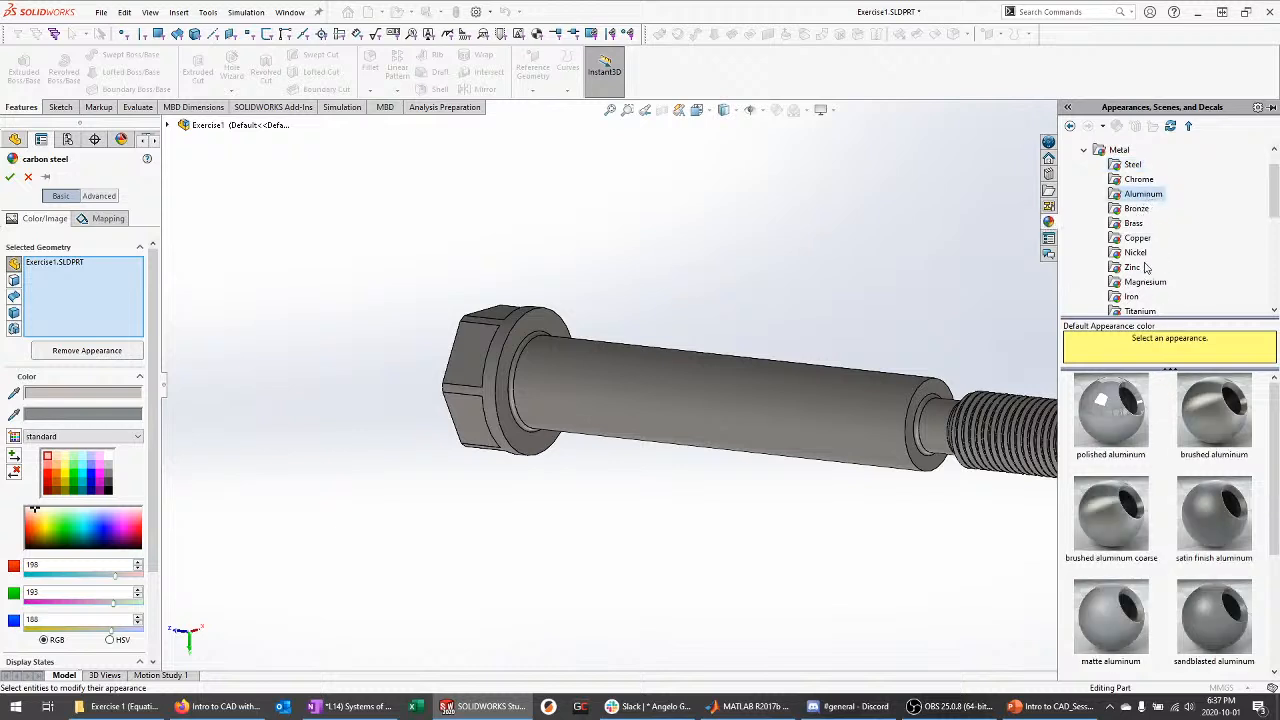
left_click(1135, 223)
left_click(1132, 164)
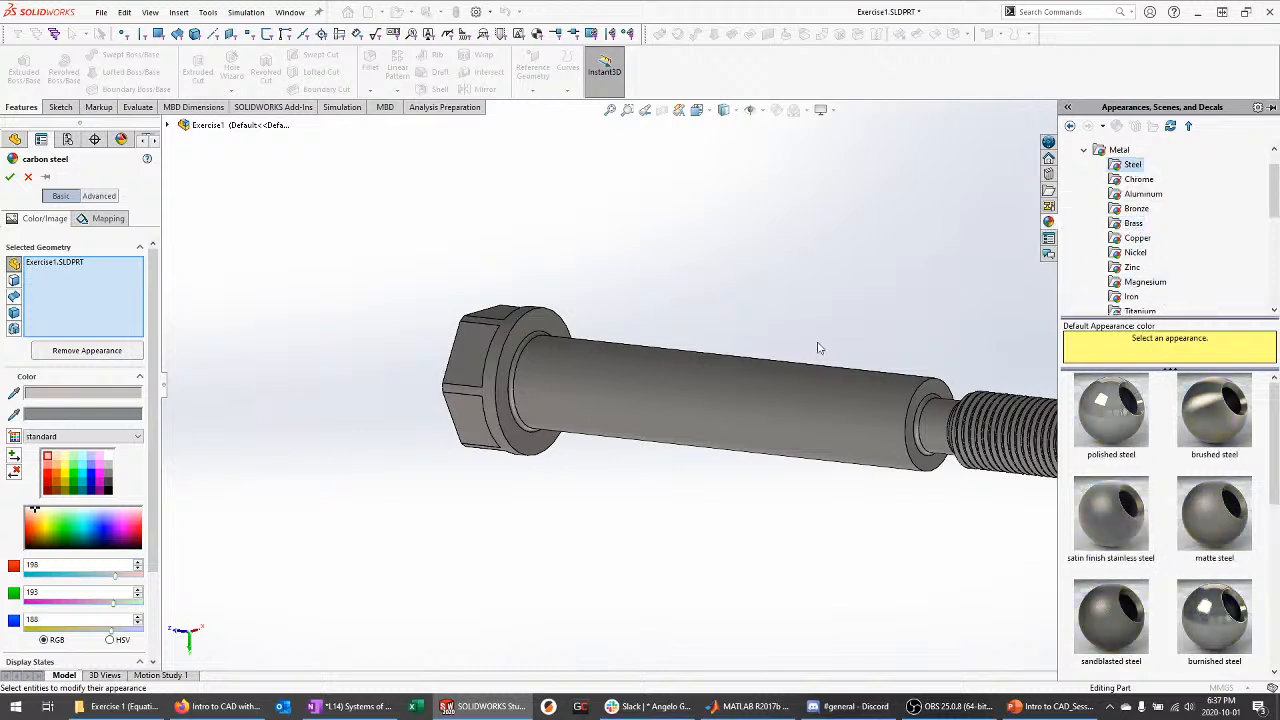
Preview polished, satin stainless, matte and brushed steel finishes on the bolt
left_click(1117, 425)
left_click(1111, 513)
left_click(1214, 513)
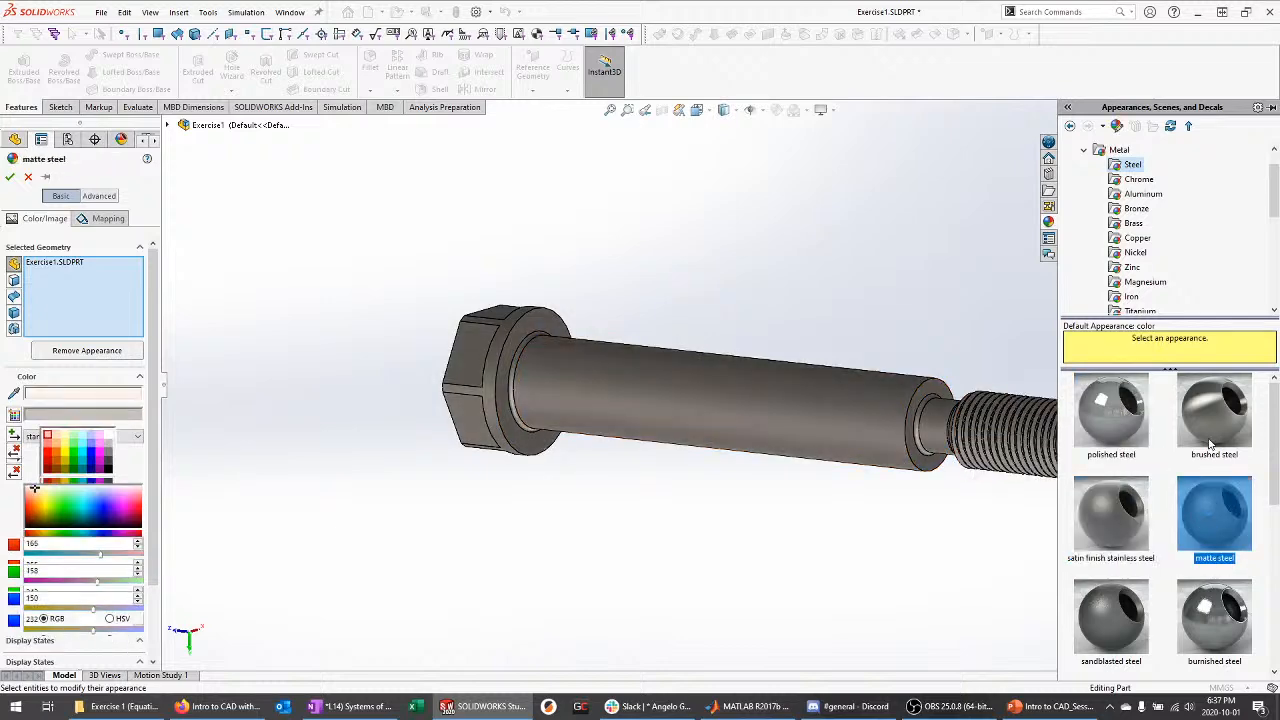
left_click(1210, 443)
left_click(1111, 410)
scroll(801, 383, "up", 2)
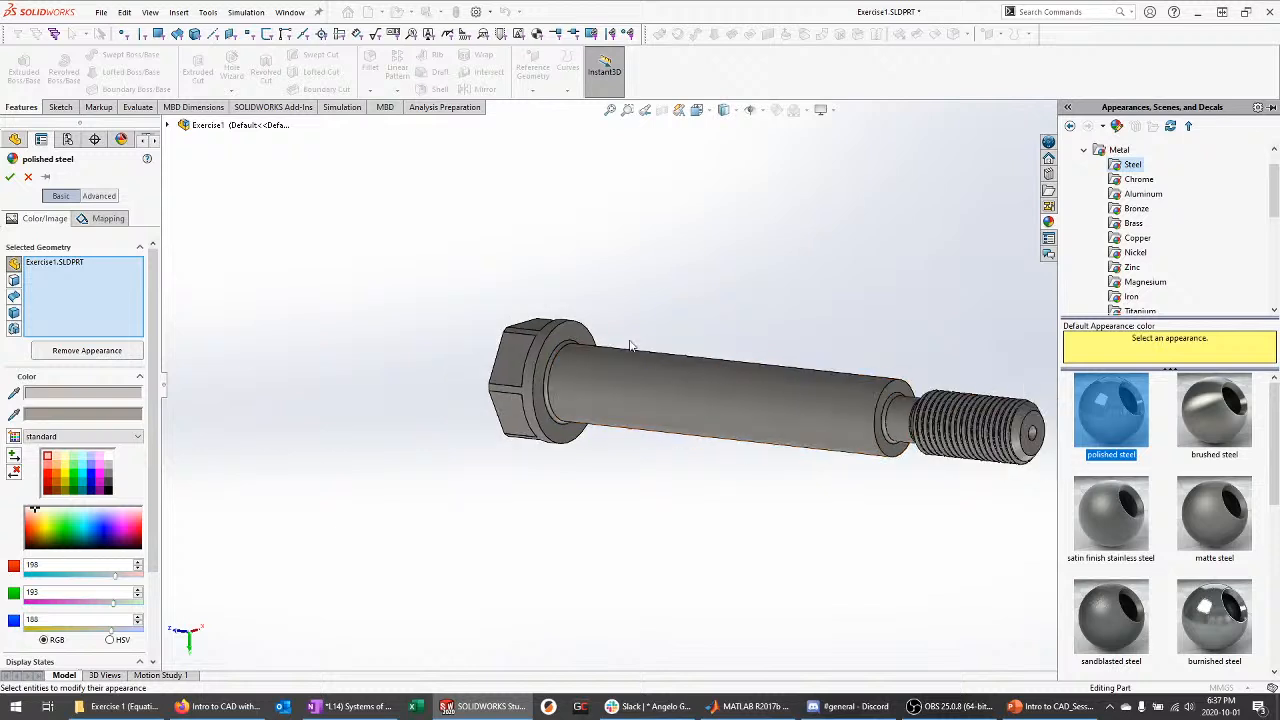
scroll(692, 382, "up", 1)
scroll(915, 405, "down", 1)
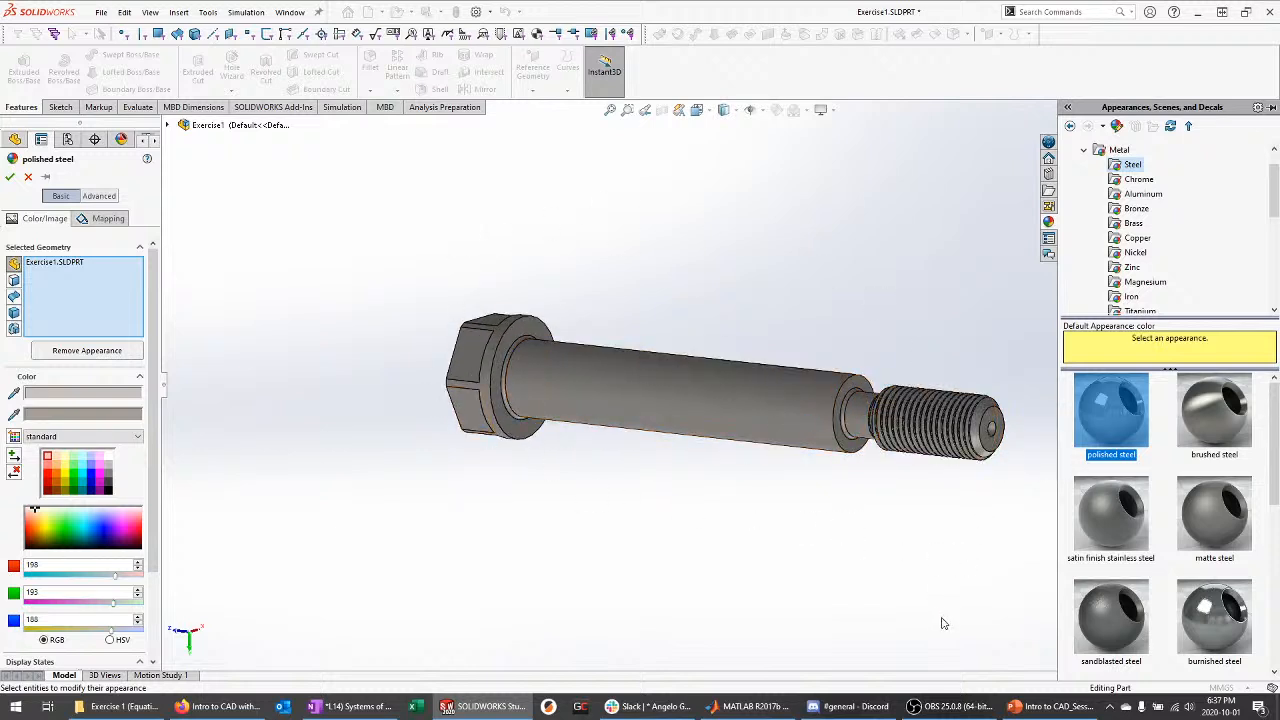
scroll(1104, 486, "down", 3)
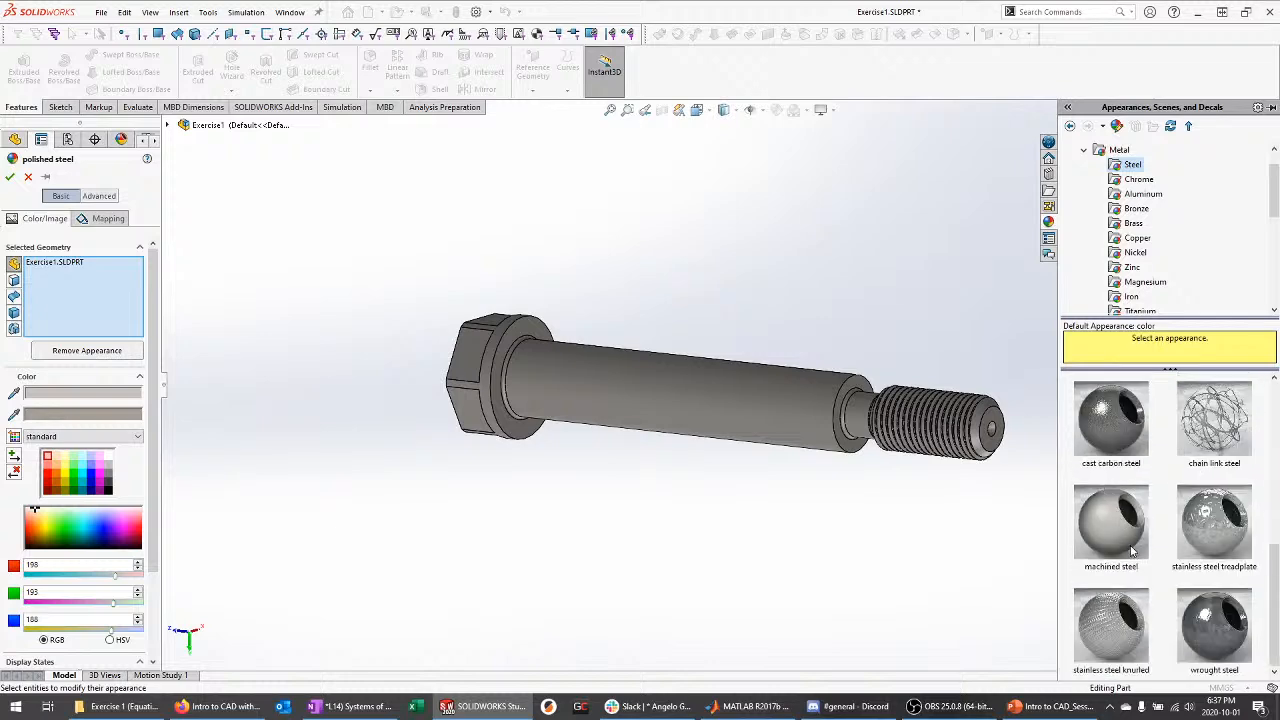
Apply the machined steel appearance to the whole part and confirm it
left_click(1118, 527)
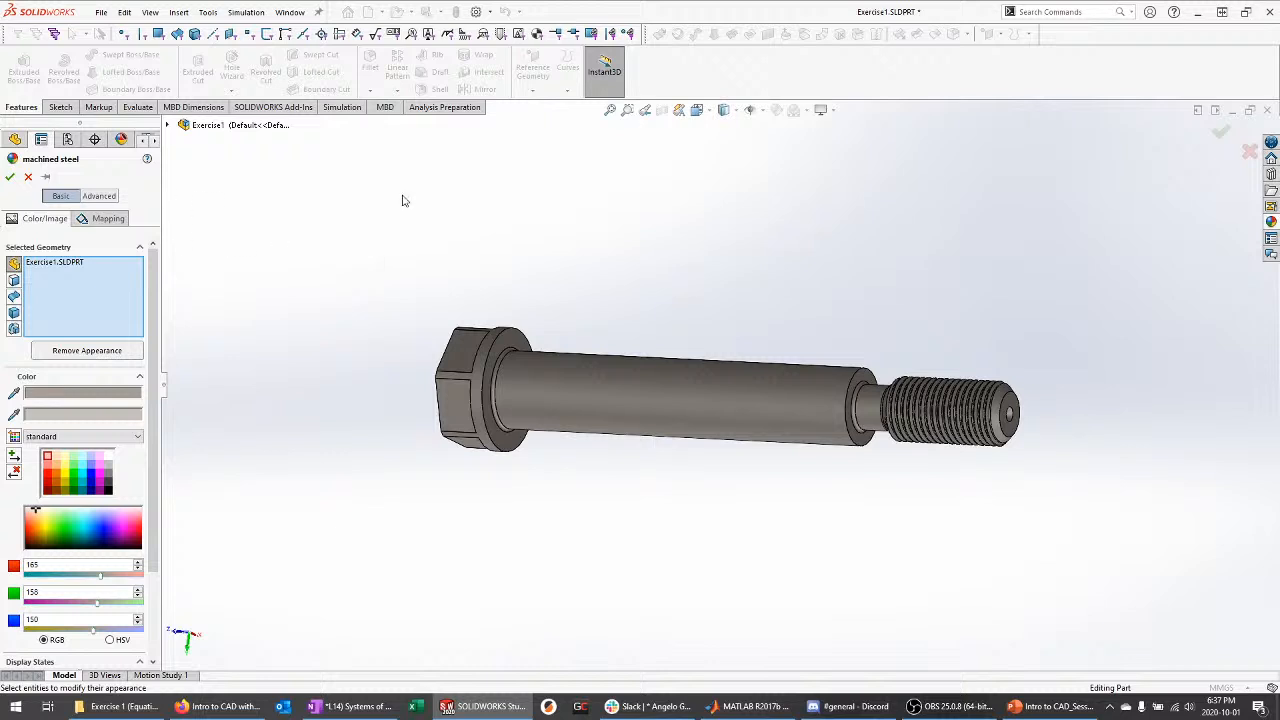
left_click(1271, 221)
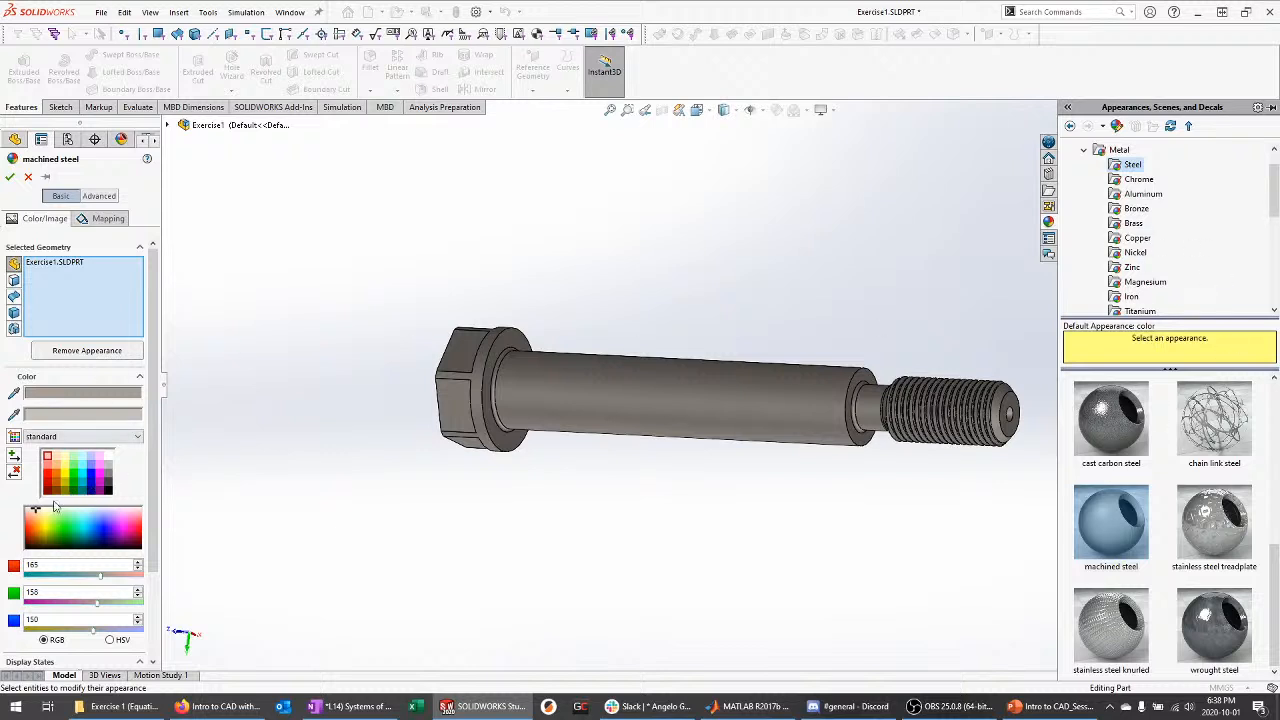
left_click(10, 177)
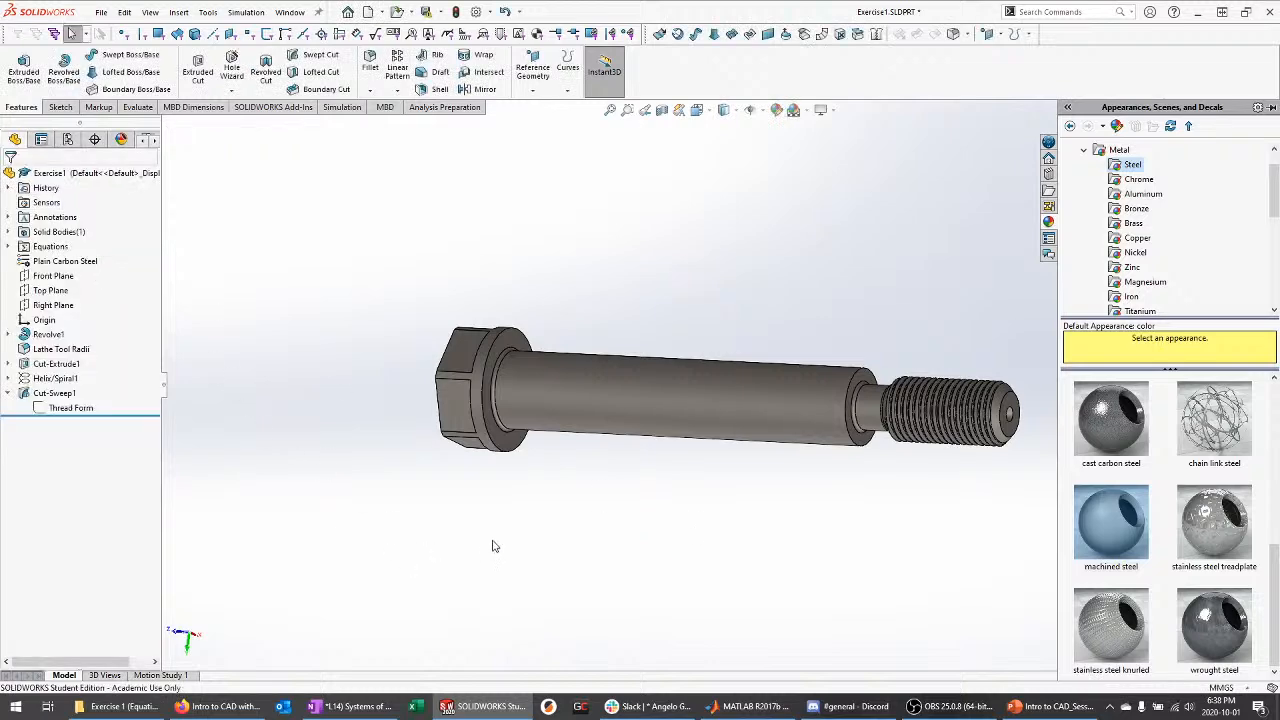
Save Exercise1.SLDPRT in the current version over the older-version file, then close it
middle_click_drag(492, 546, 636, 388)
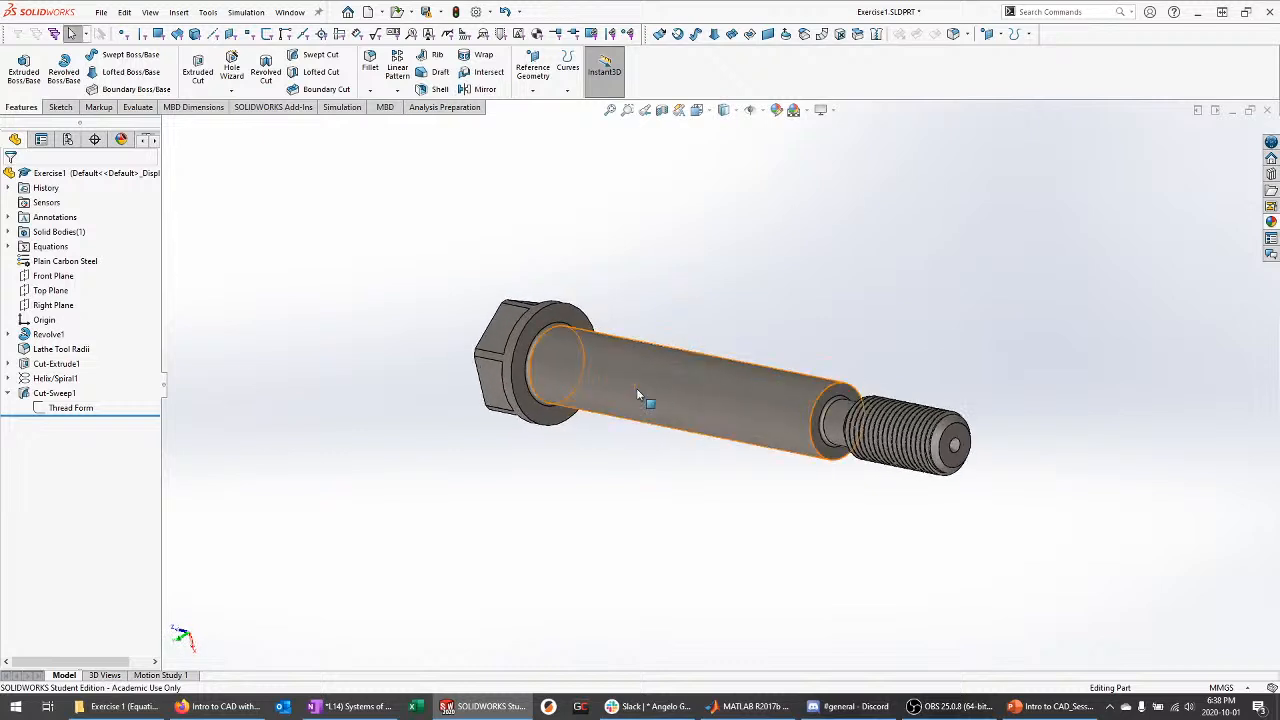
middle_click_drag(486, 457, 500, 471)
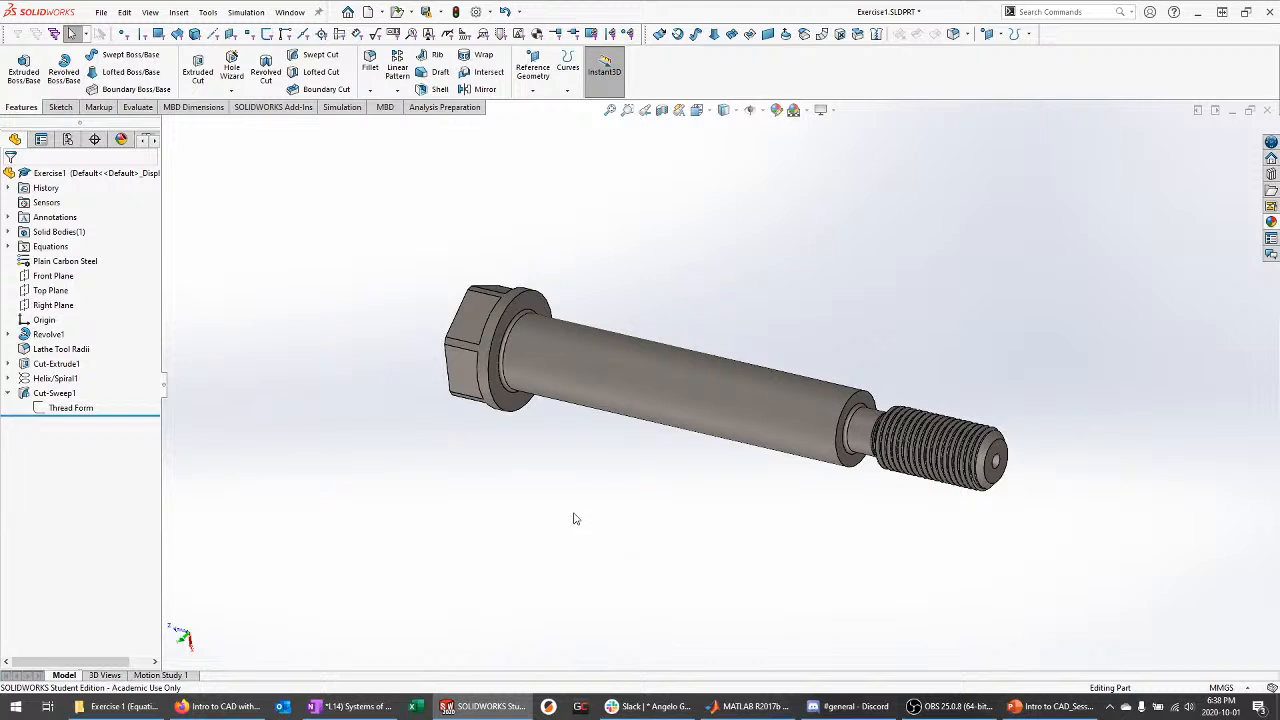
middle_click_drag(393, 445, 388, 418)
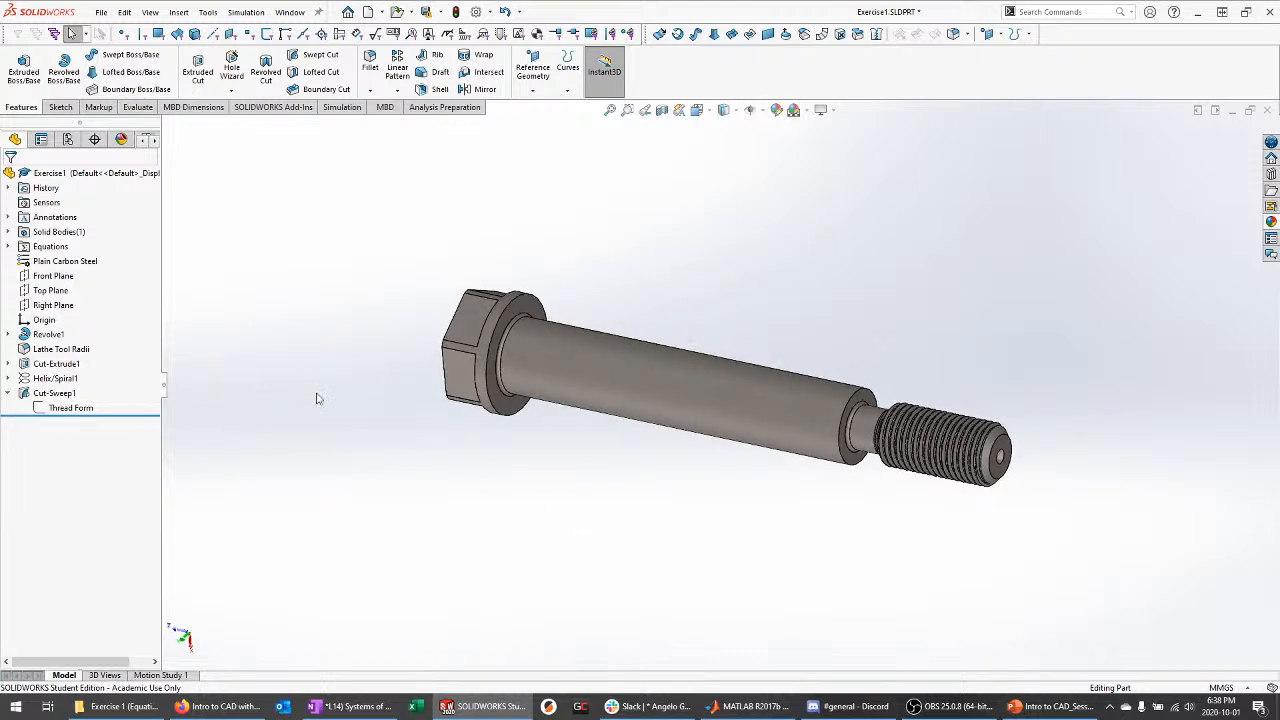
key("ctrl+s")
left_click(668, 386)
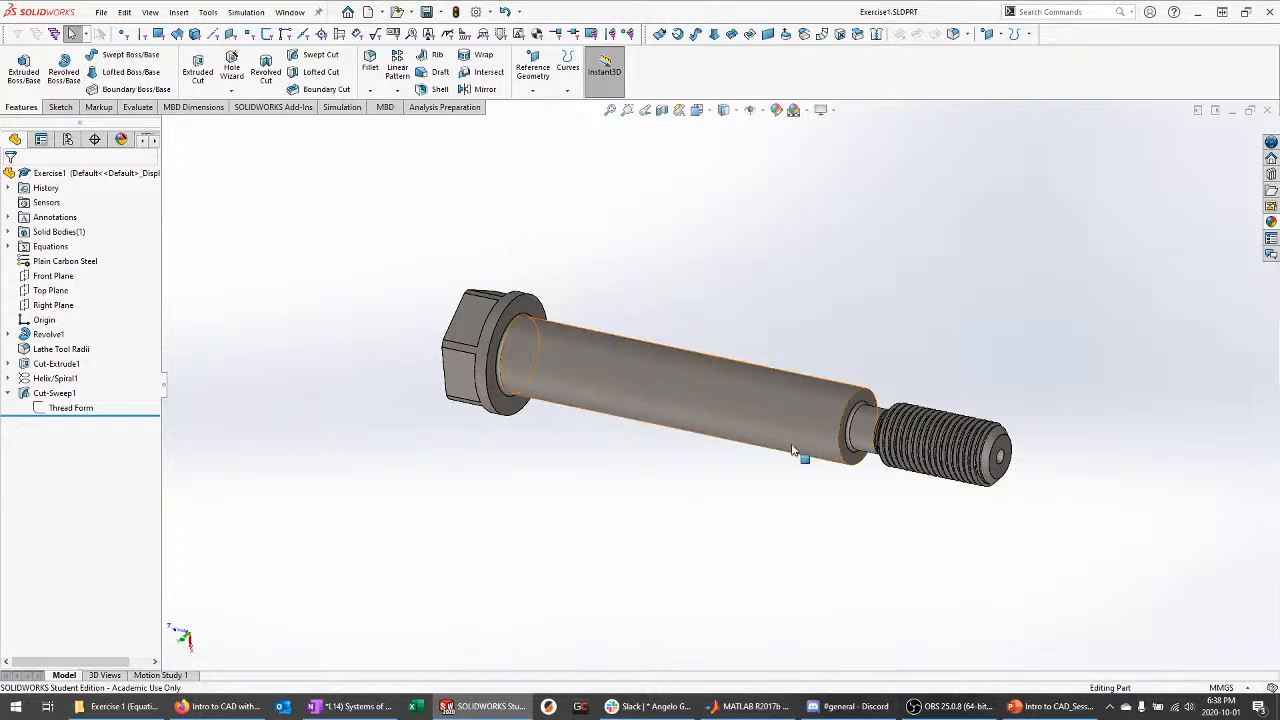
mouse_move(714, 323)
middle_mouse_down()
mouse_move(729, 314)
mouse_move(837, 343)
mouse_move(700, 331)
mouse_move(703, 343)
middle_mouse_up()
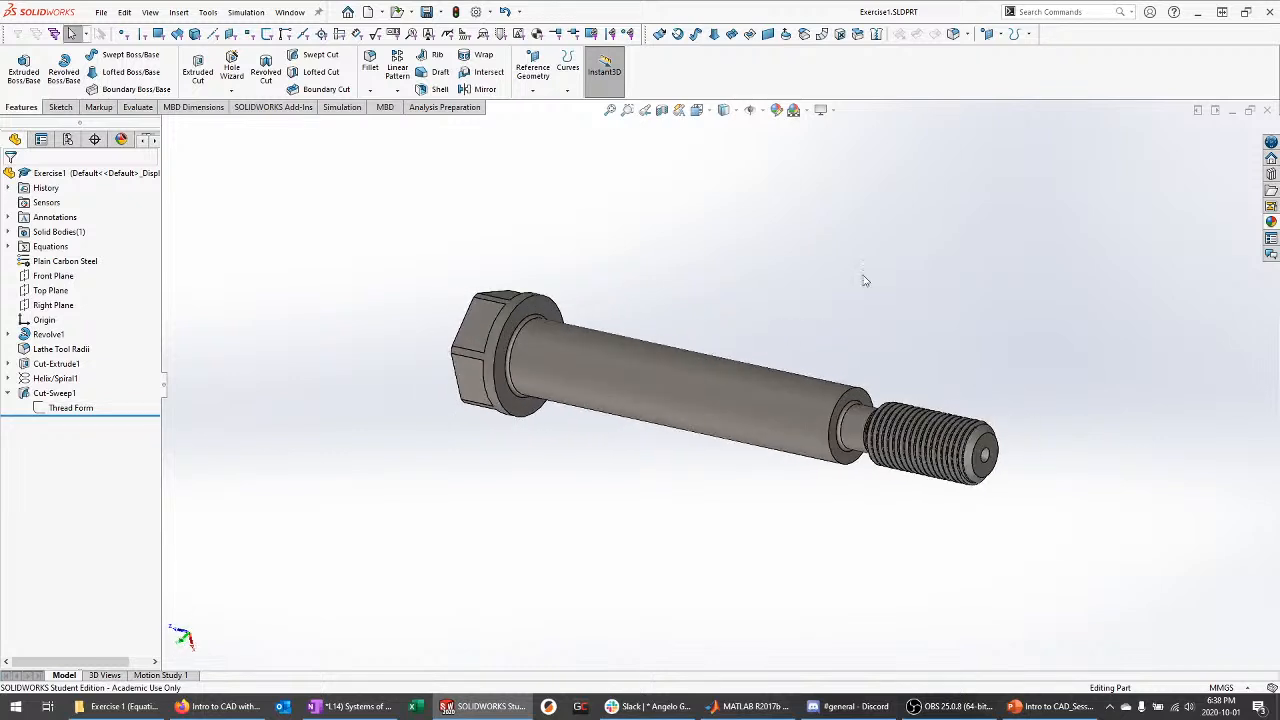
left_click(1267, 113)
Start the slideshow from slide 22, 'Surface Modeling'
left_click(1045, 706)
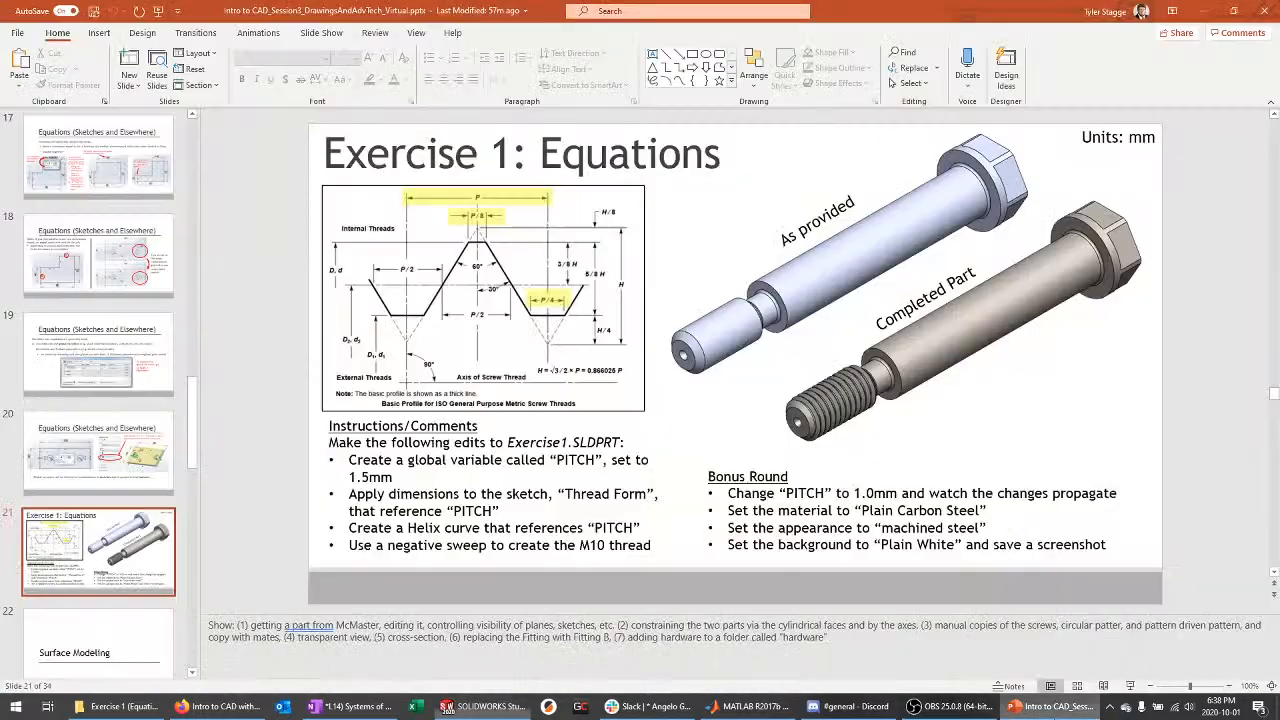
scroll(114, 481, "down", 3)
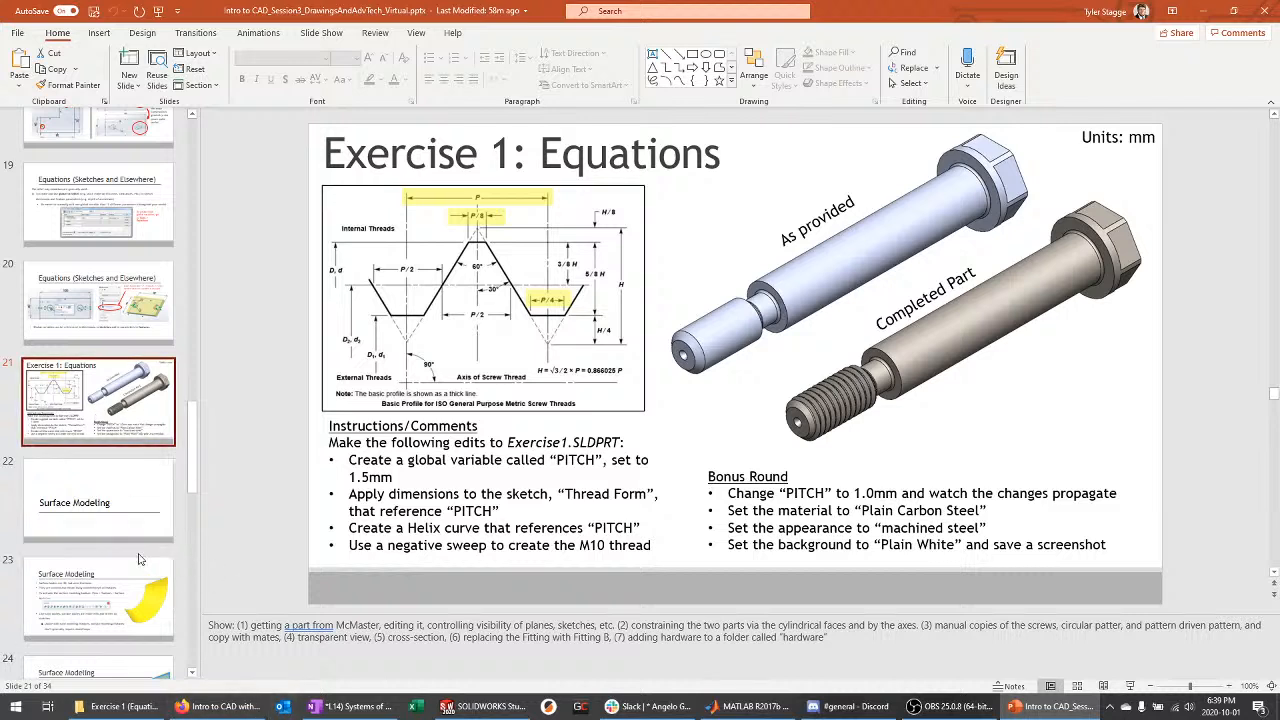
left_click(124, 527)
key("shift+F5")
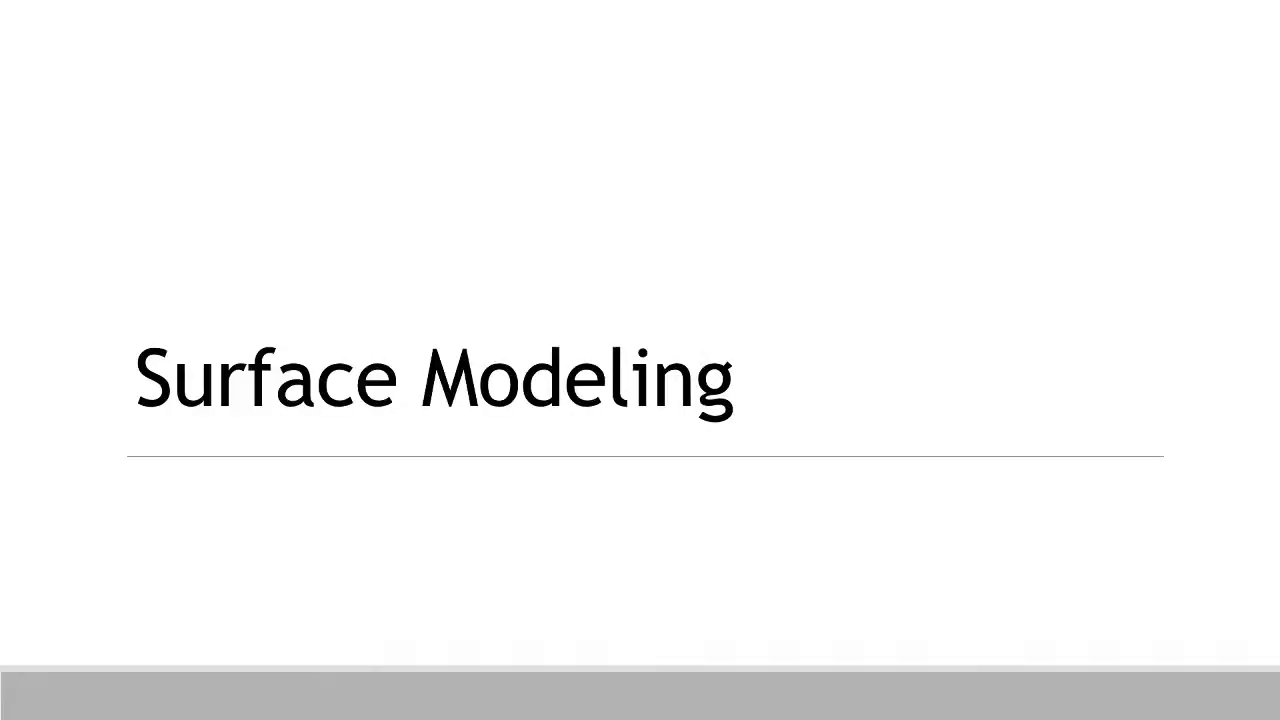
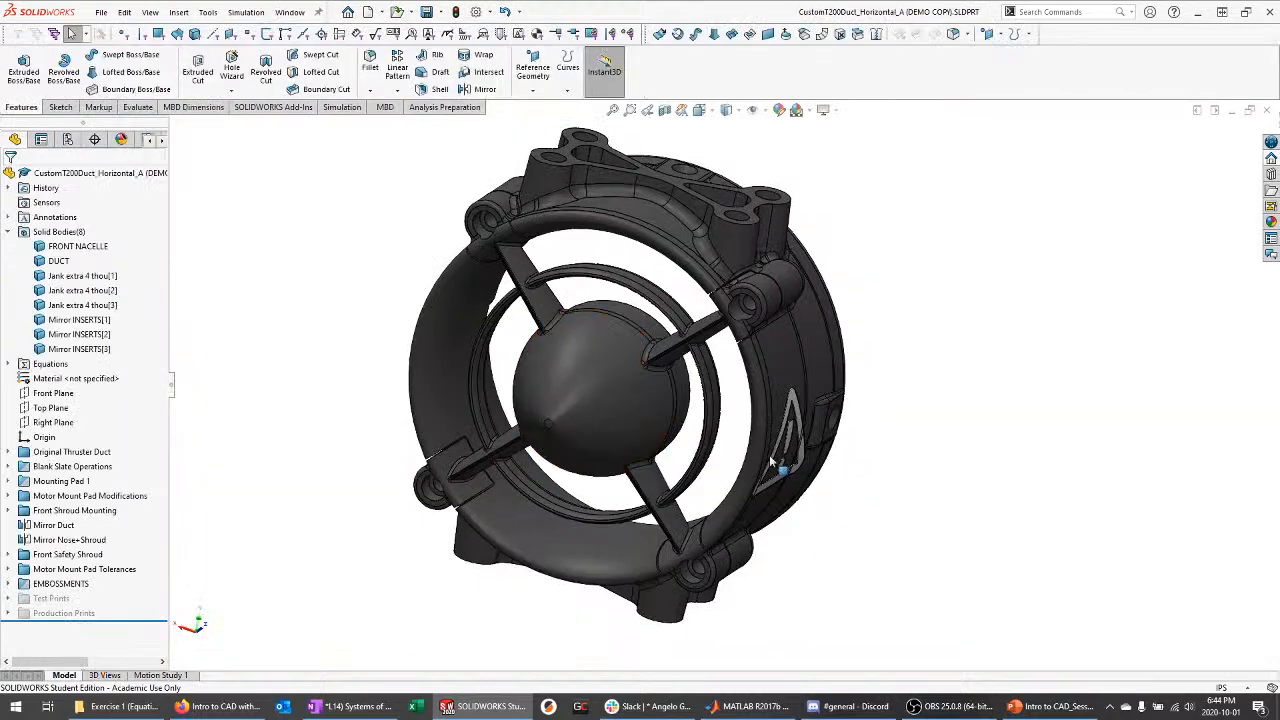
Bring up the duct part, expand Front Shroud Mounting, and roll back to before Surface-Fill1
mouse_move(976, 472)
middle_mouse_down()
mouse_move(1004, 366)
mouse_move(886, 437)
mouse_move(909, 443)
middle_mouse_up()
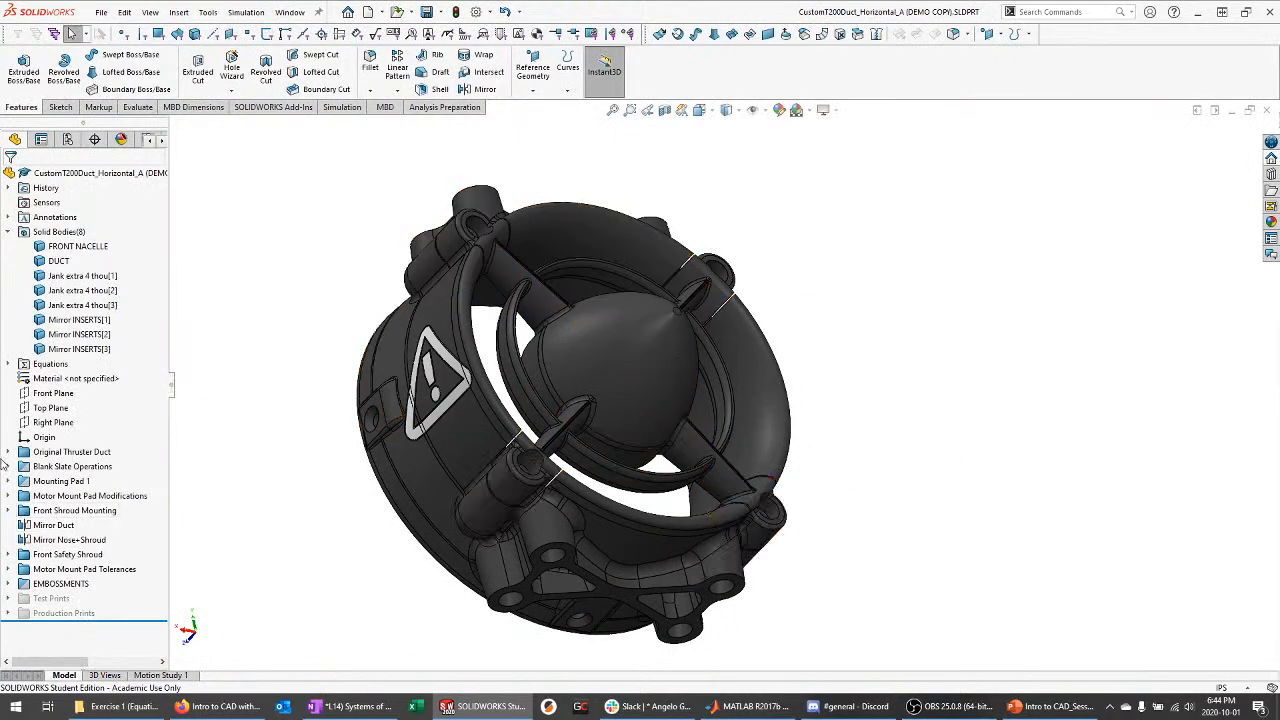
left_click(8, 497)
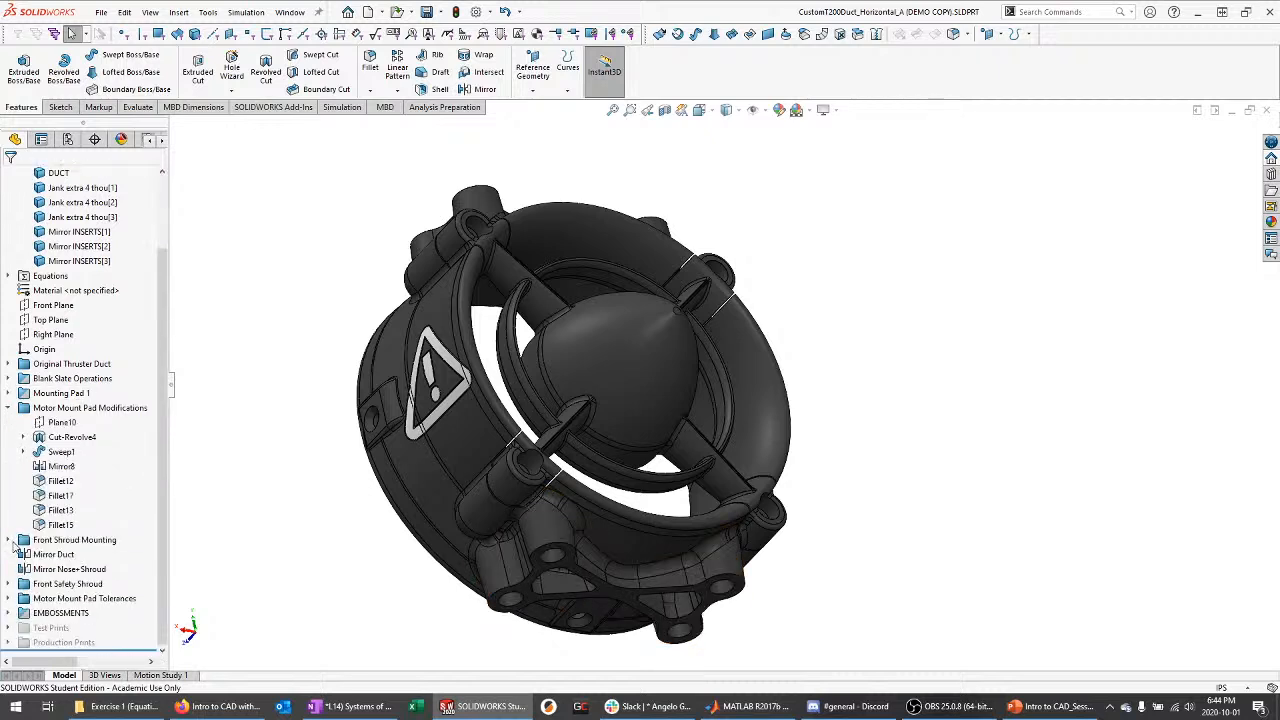
left_click(8, 540)
left_click(8, 173)
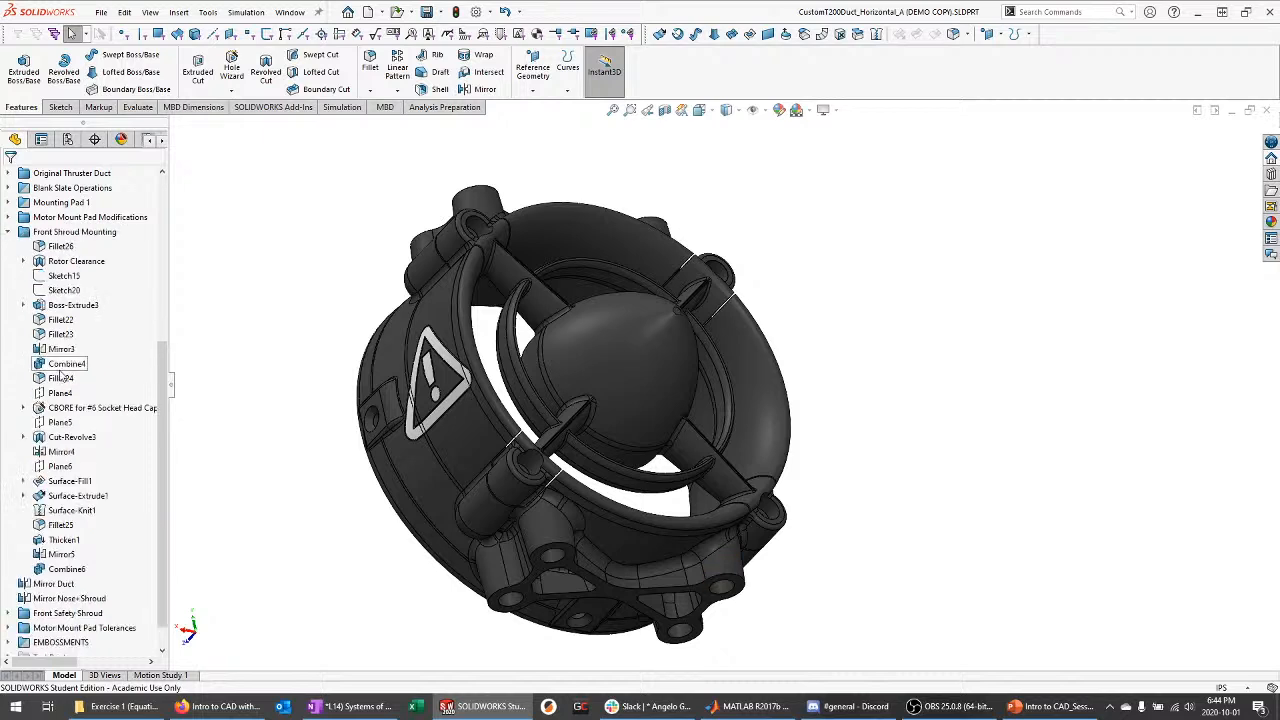
scroll(60, 372, "down", 1)
left_click_drag(124, 648, 114, 444)
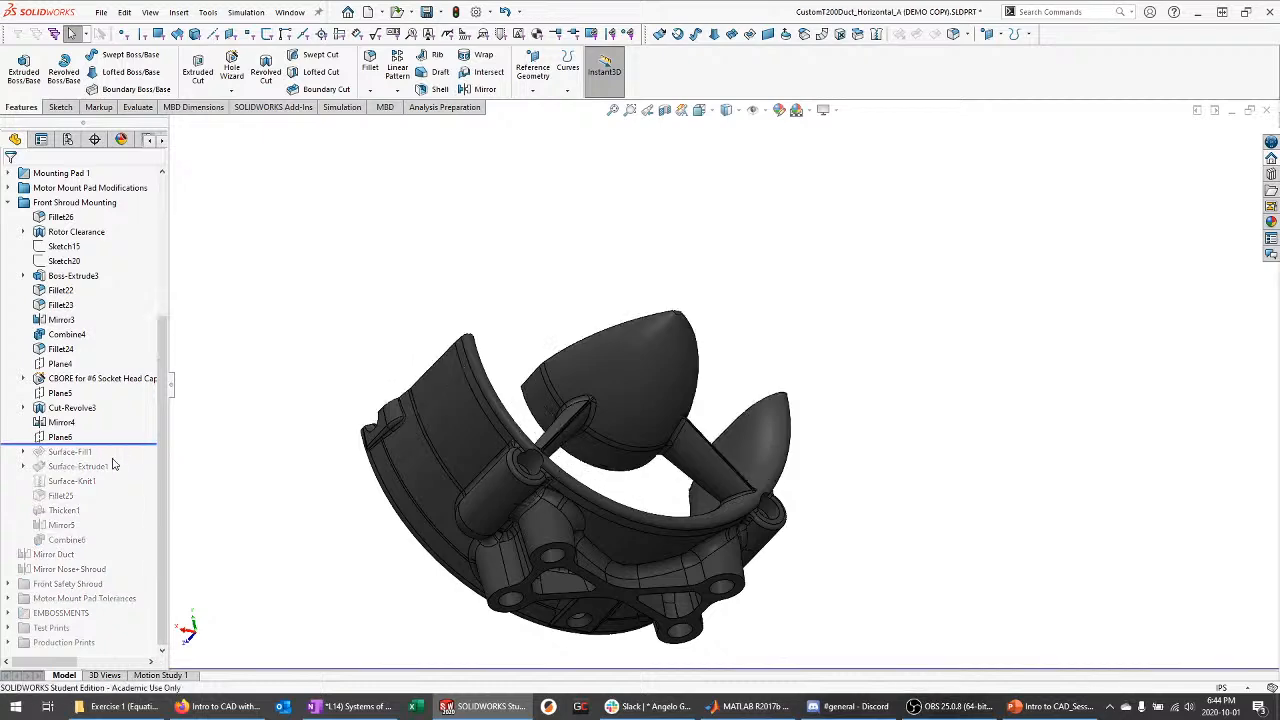
middle_click_drag(400, 440, 540, 565)
scroll(550, 584, "down", 3)
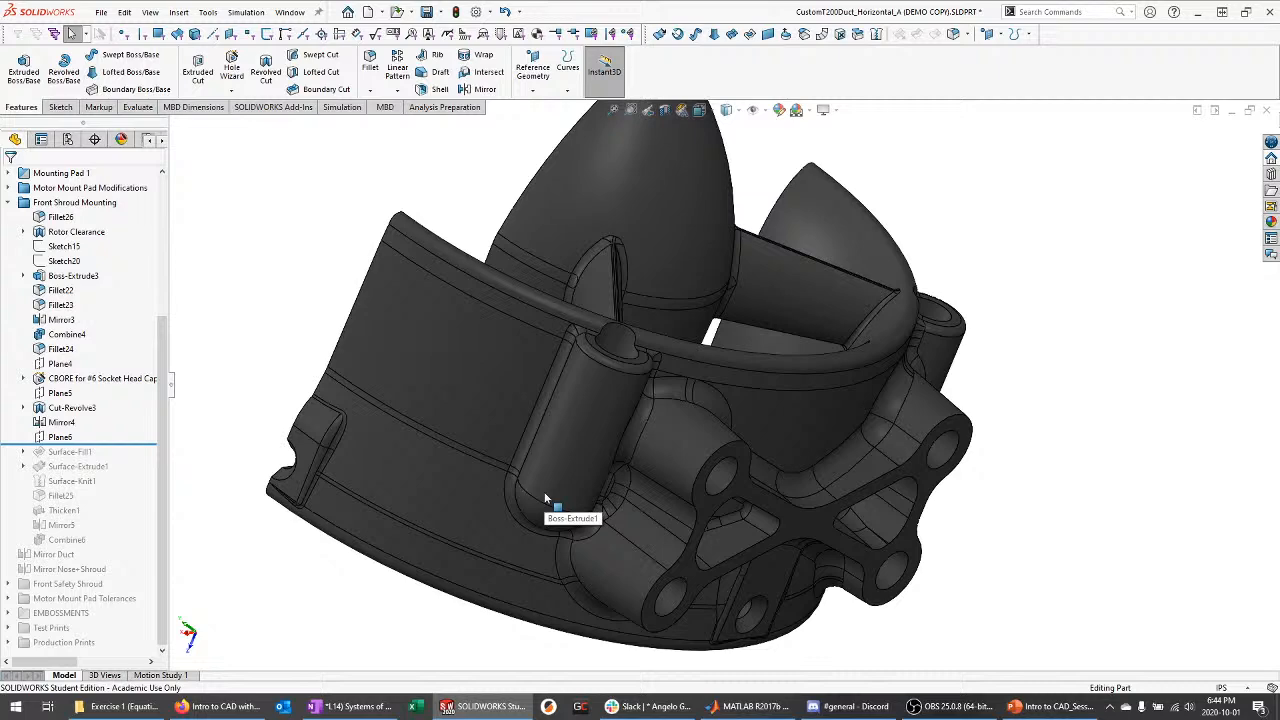
Inspect the nozzle's inner face and lower band, then roll forward to include Surface-Fill1
middle_click_drag(889, 252, 837, 363)
left_click(790, 311)
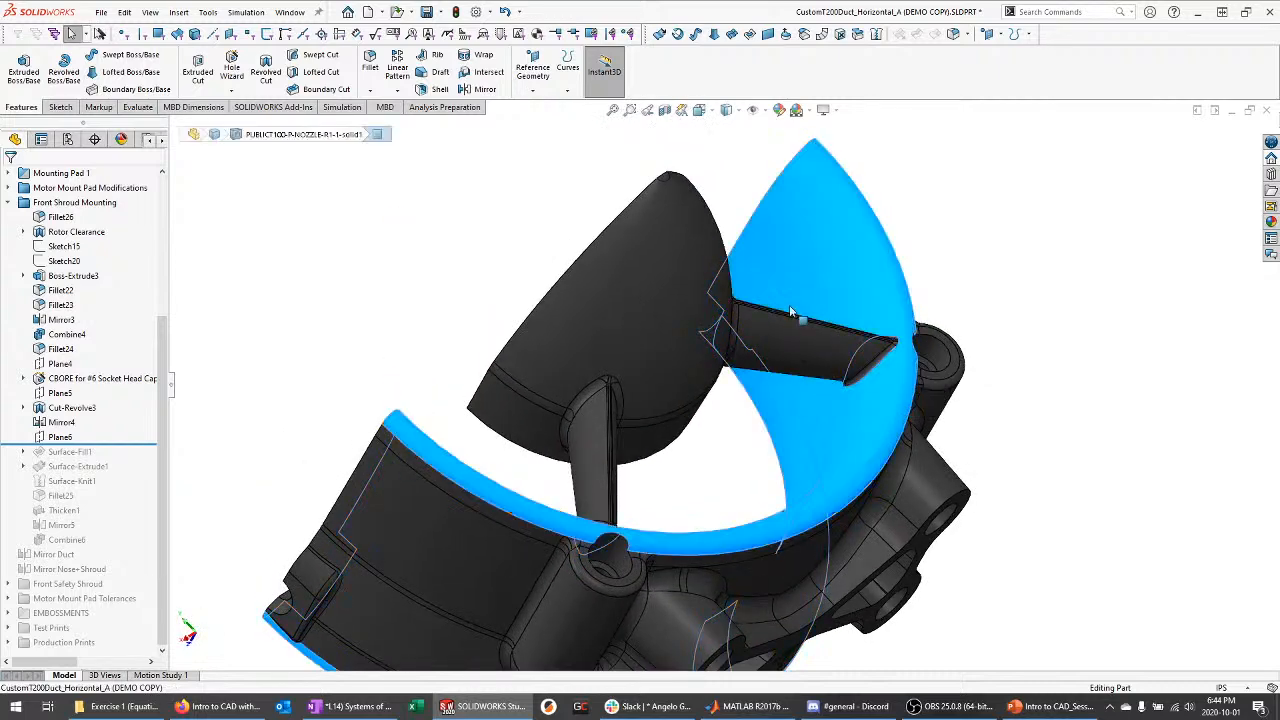
middle_click_drag(711, 314, 665, 363)
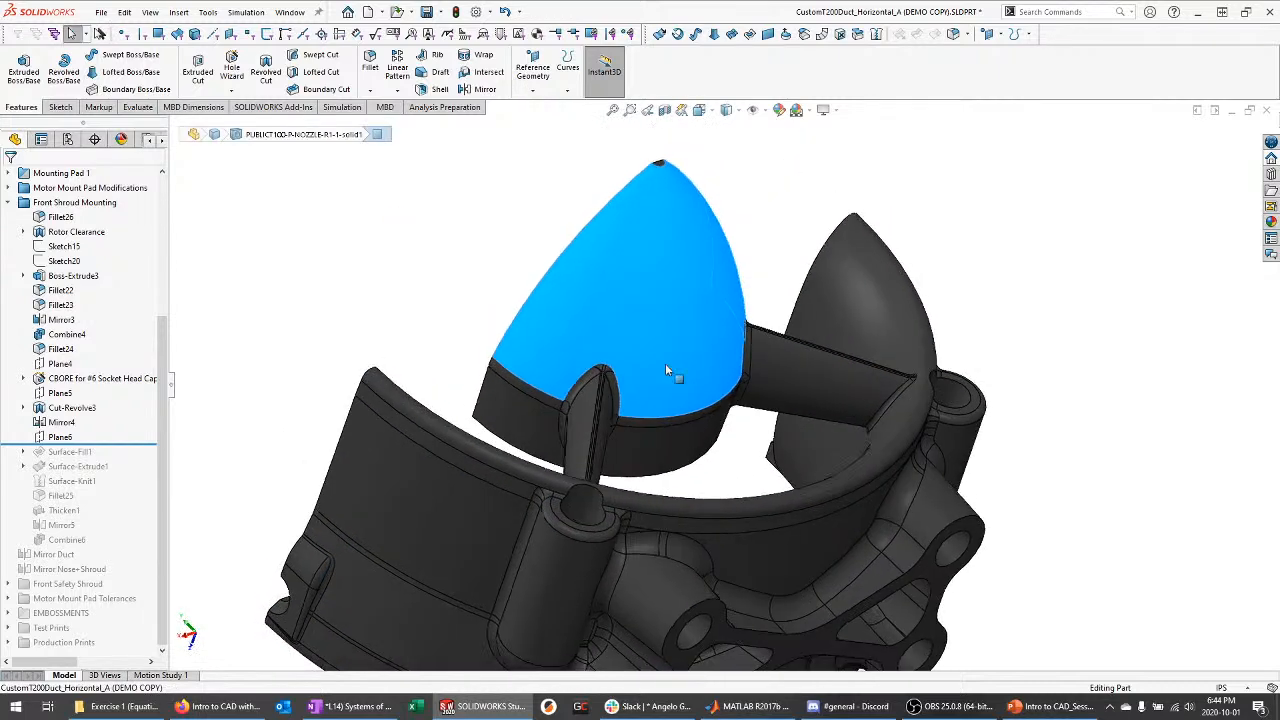
left_click(695, 440)
left_click(998, 326)
scroll(740, 222, "up", 1)
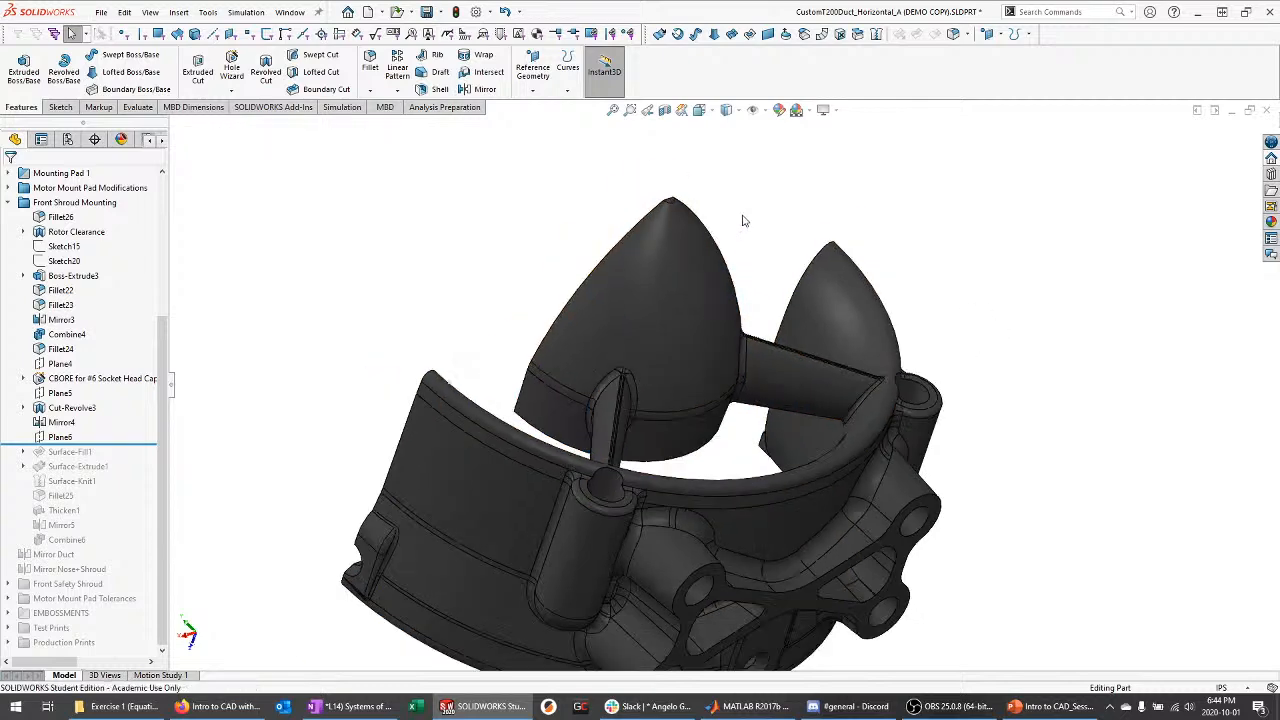
middle_click_drag(628, 600, 652, 560)
scroll(655, 515, "down", 3)
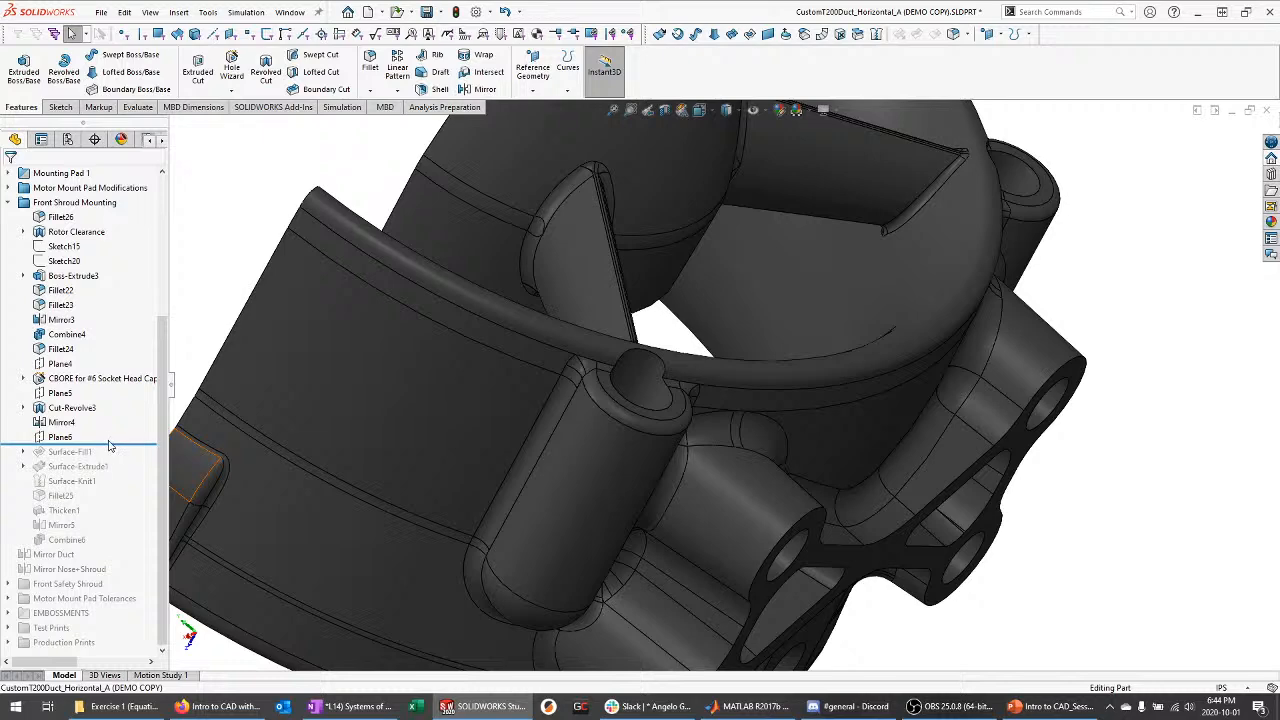
mouse_move(110, 444)
left_mouse_down()
mouse_move(63, 452)
mouse_move(66, 472)
left_mouse_up()
Inspect Sketch23 and Surface-Fill1, then roll forward to include Surface-Extrude1
left_click(66, 472)
mouse_move(860, 488)
middle_mouse_down()
mouse_move(737, 400)
mouse_move(618, 478)
middle_mouse_up()
scroll(612, 484, "up", 4)
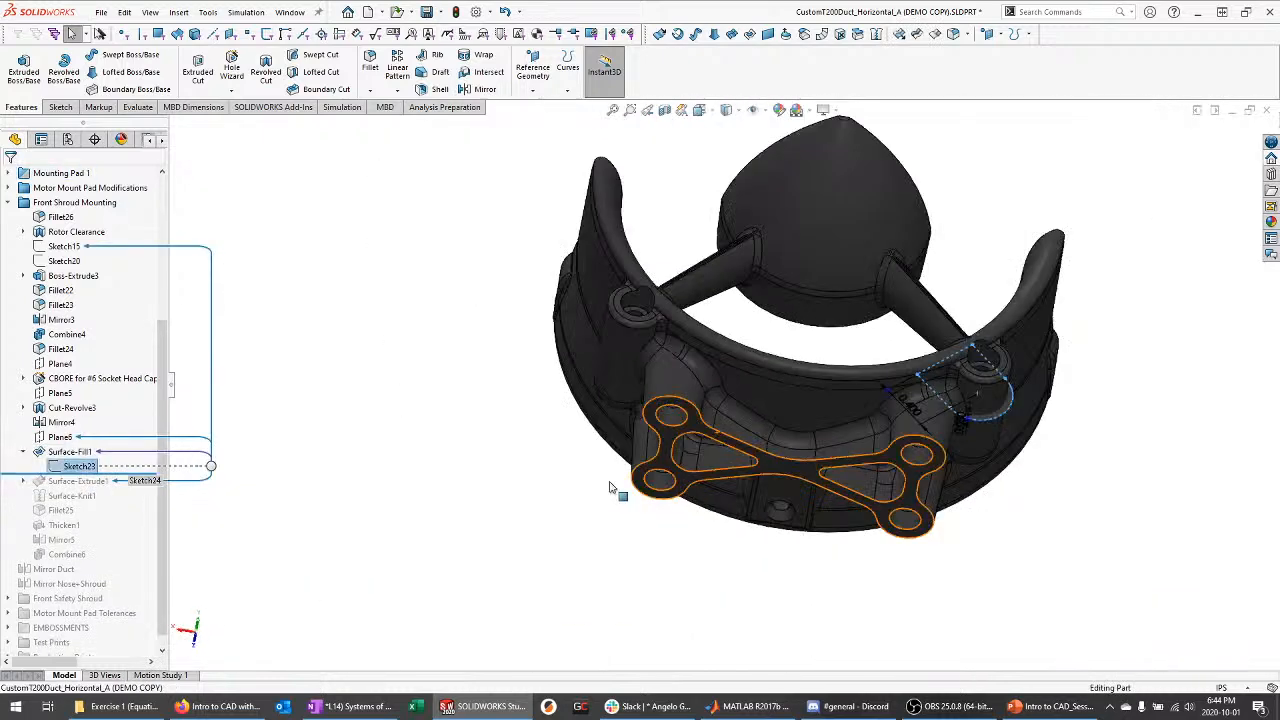
scroll(1030, 462, "down", 4)
scroll(965, 192, "down", 3)
middle_click_drag(917, 220, 908, 286)
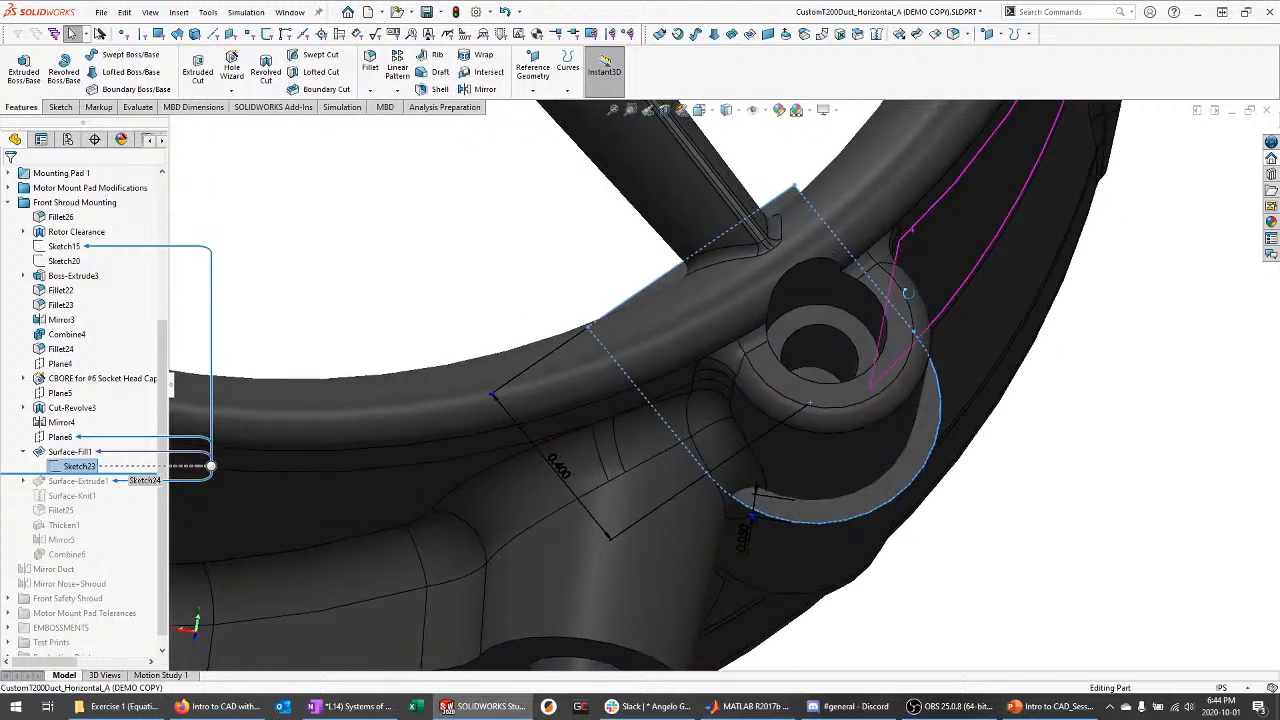
left_click(74, 454)
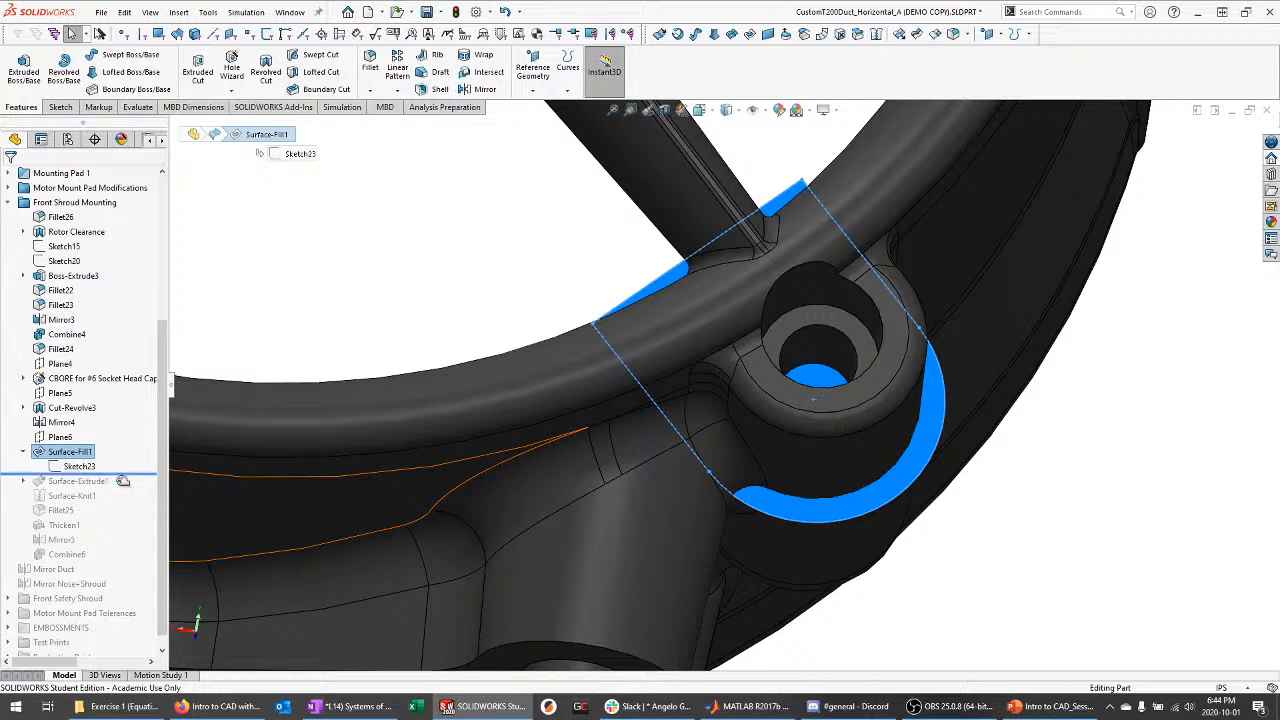
left_click_drag(123, 481, 110, 489)
Roll forward past Surface-Knit1 and expand the Surface Bodies folder
middle_click_drag(677, 409, 881, 460)
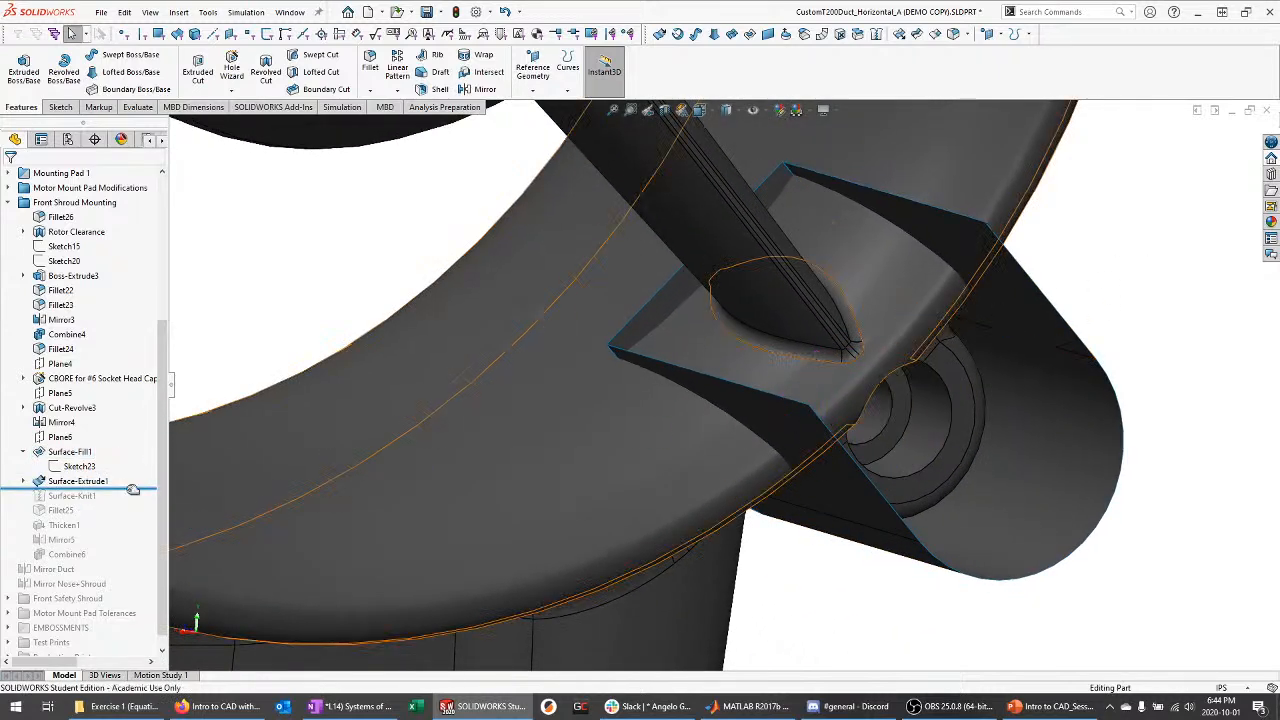
left_click_drag(132, 489, 120, 503)
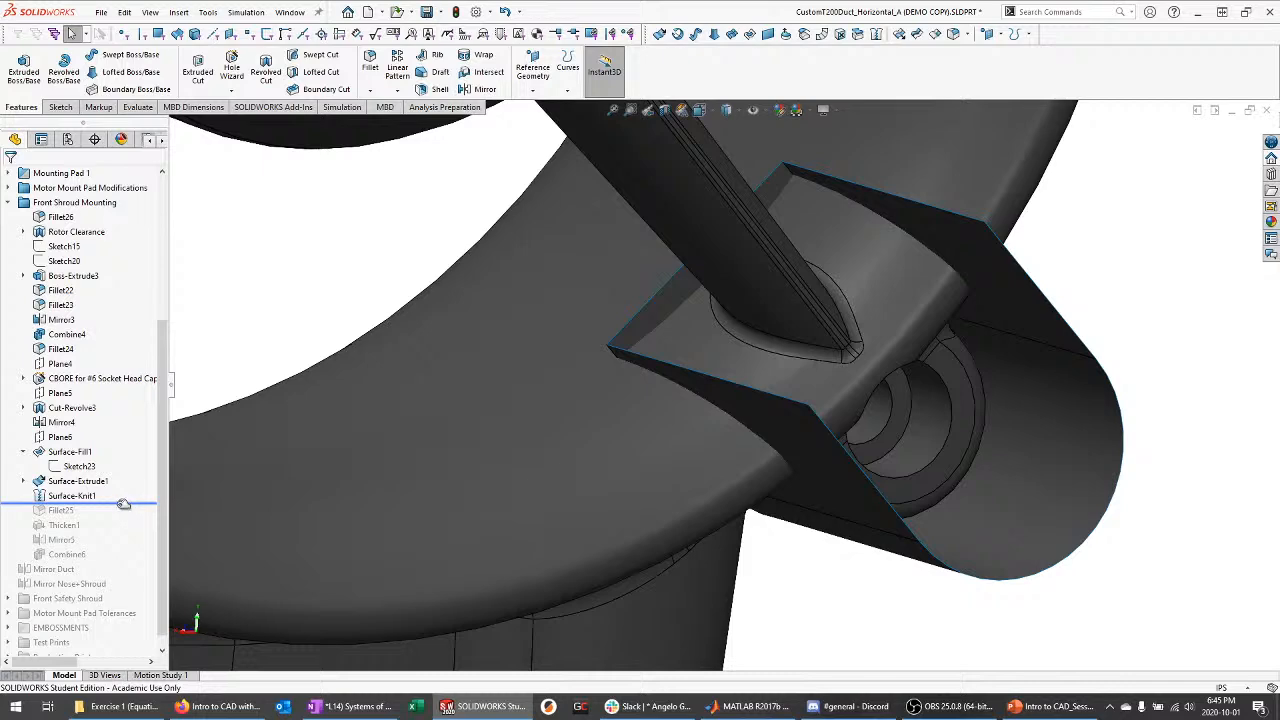
scroll(105, 520, "up", 5)
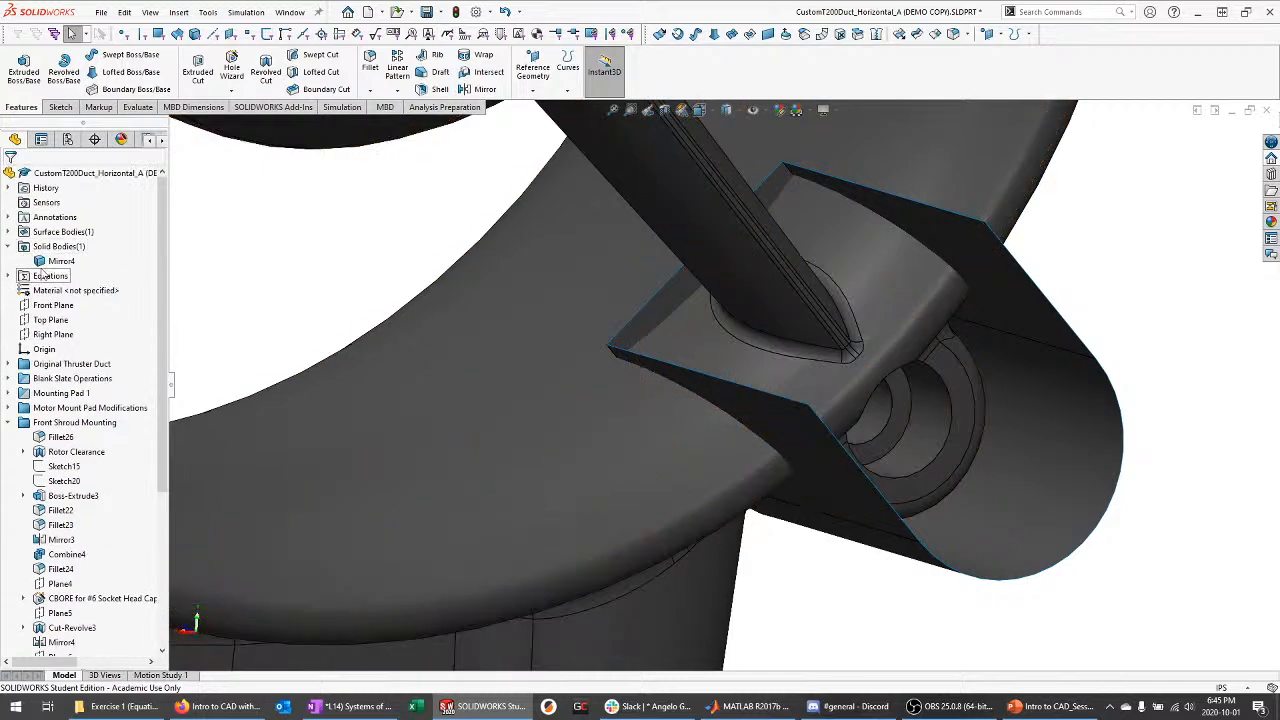
left_click(9, 231)
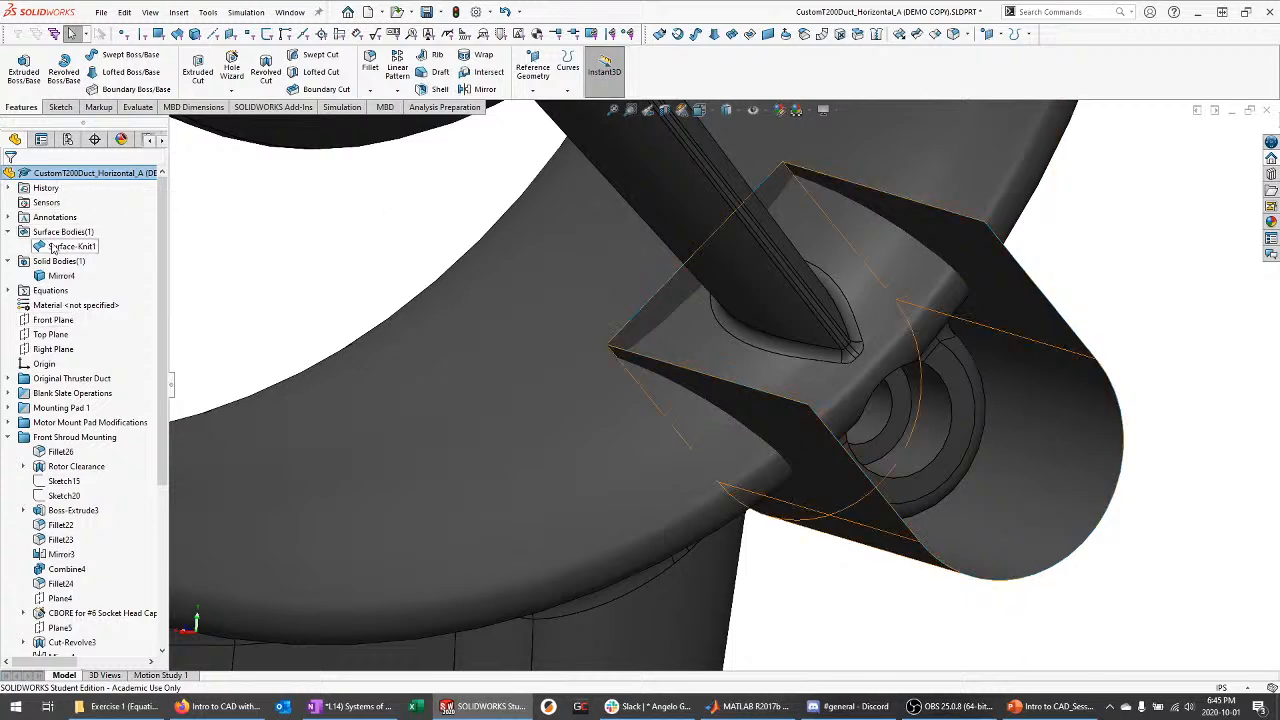
scroll(96, 368, "down", 6)
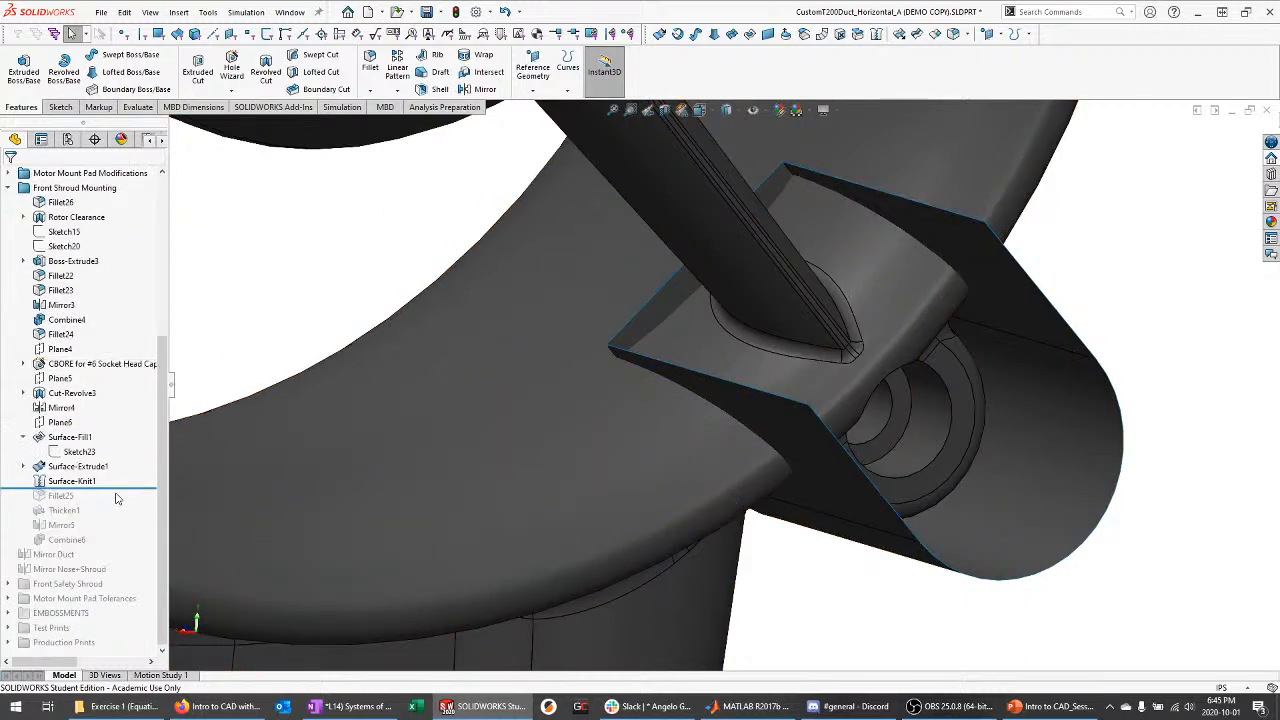
Step past Fillet25 and then roll forward to include Thicken1
left_click_drag(128, 488, 118, 503)
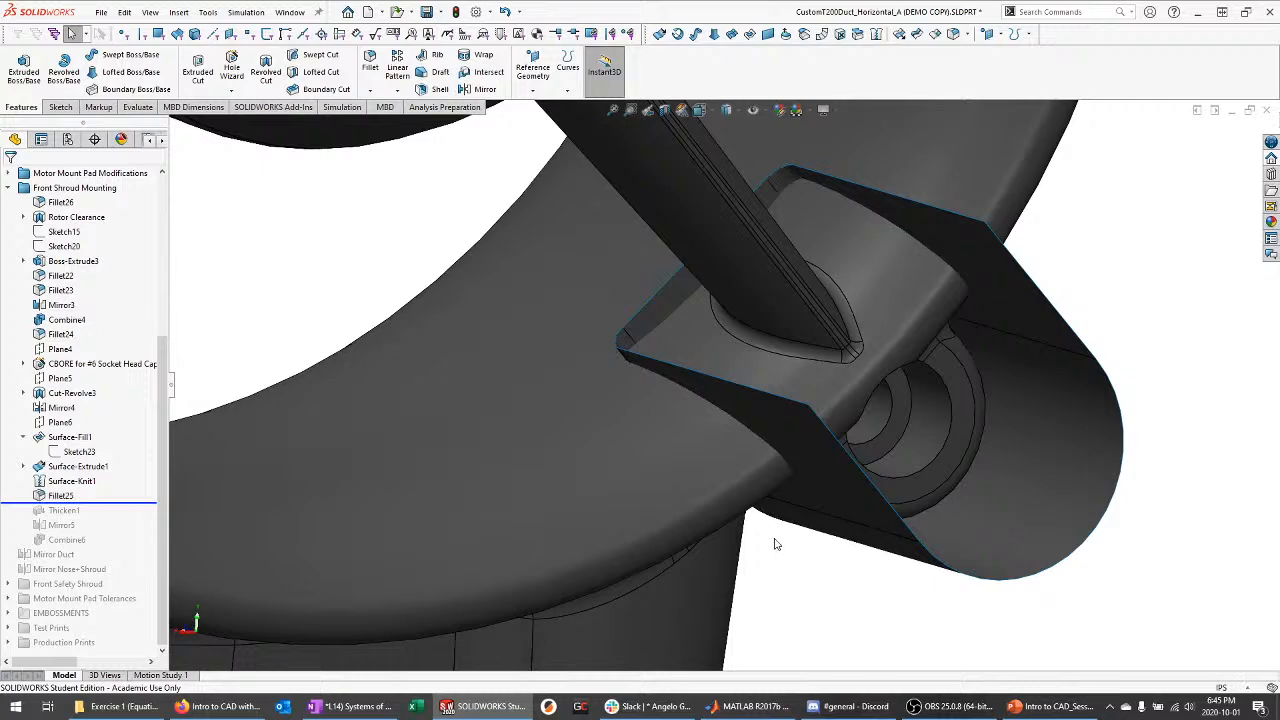
middle_click_drag(955, 465, 720, 135)
scroll(980, 537, "down", 3)
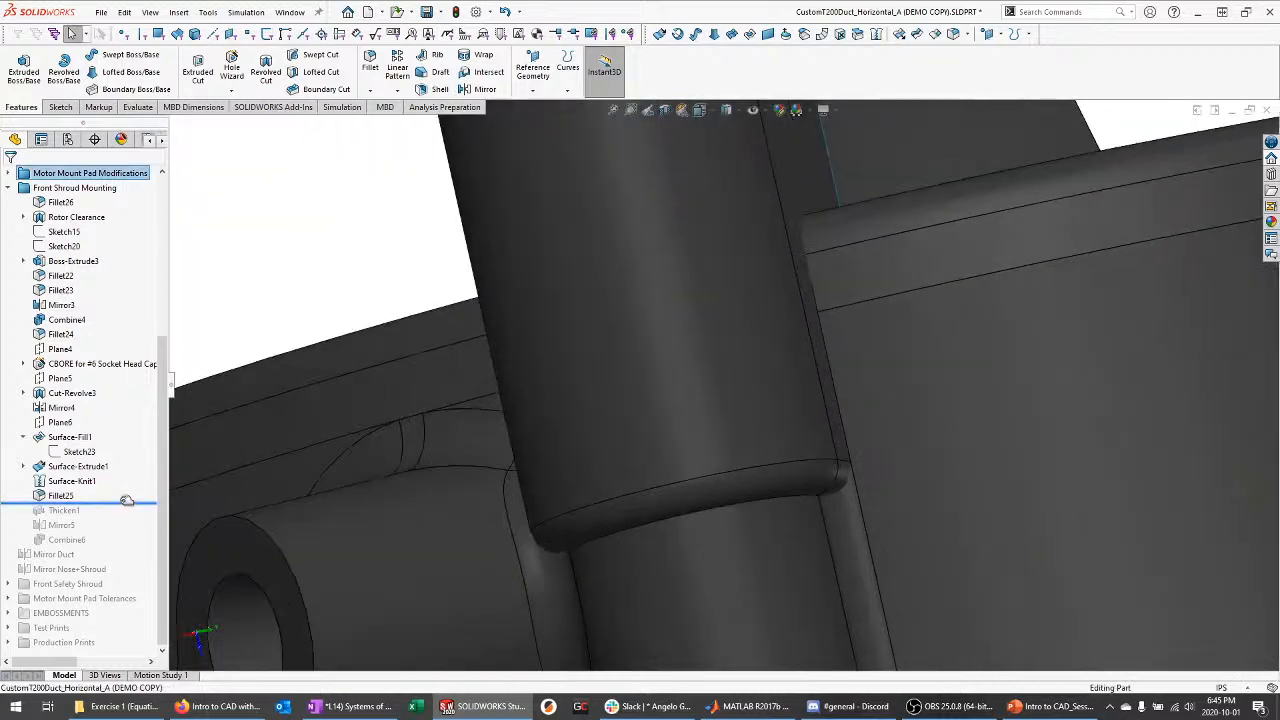
mouse_move(125, 504)
left_mouse_down()
mouse_move(120, 490)
mouse_move(115, 504)
left_mouse_up()
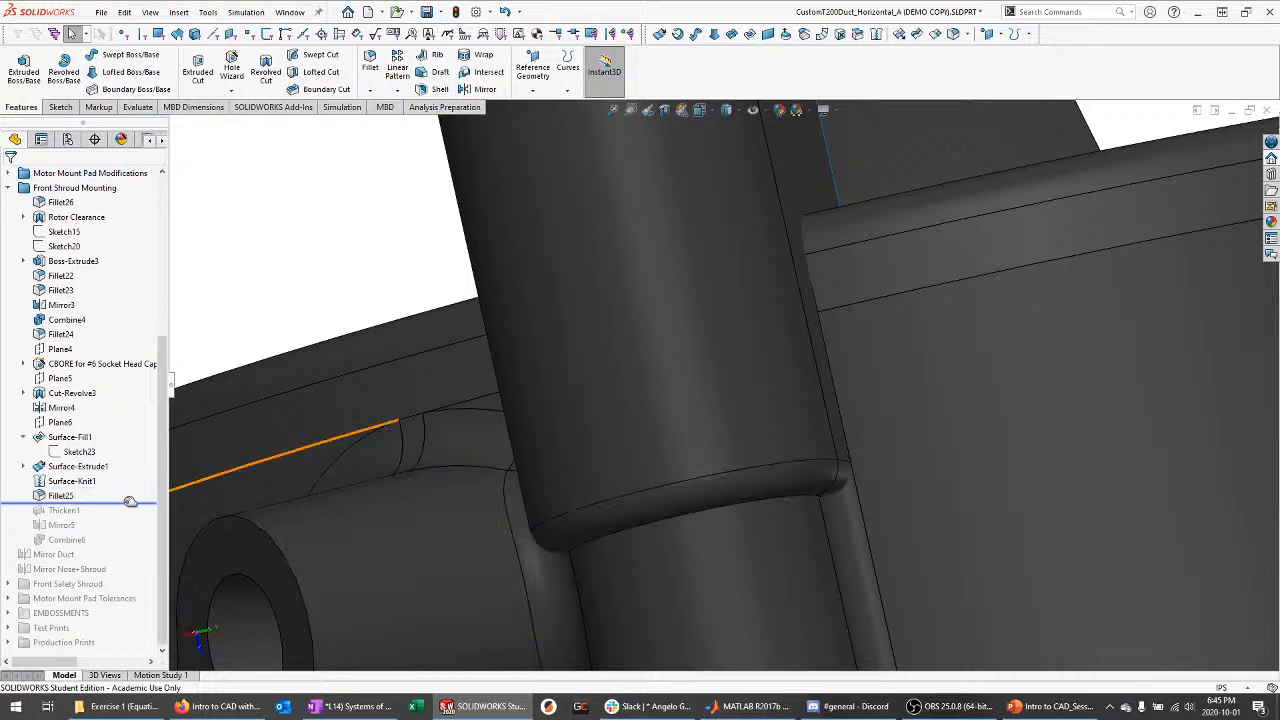
middle_click_drag(572, 345, 820, 588)
scroll(832, 577, "up", 3)
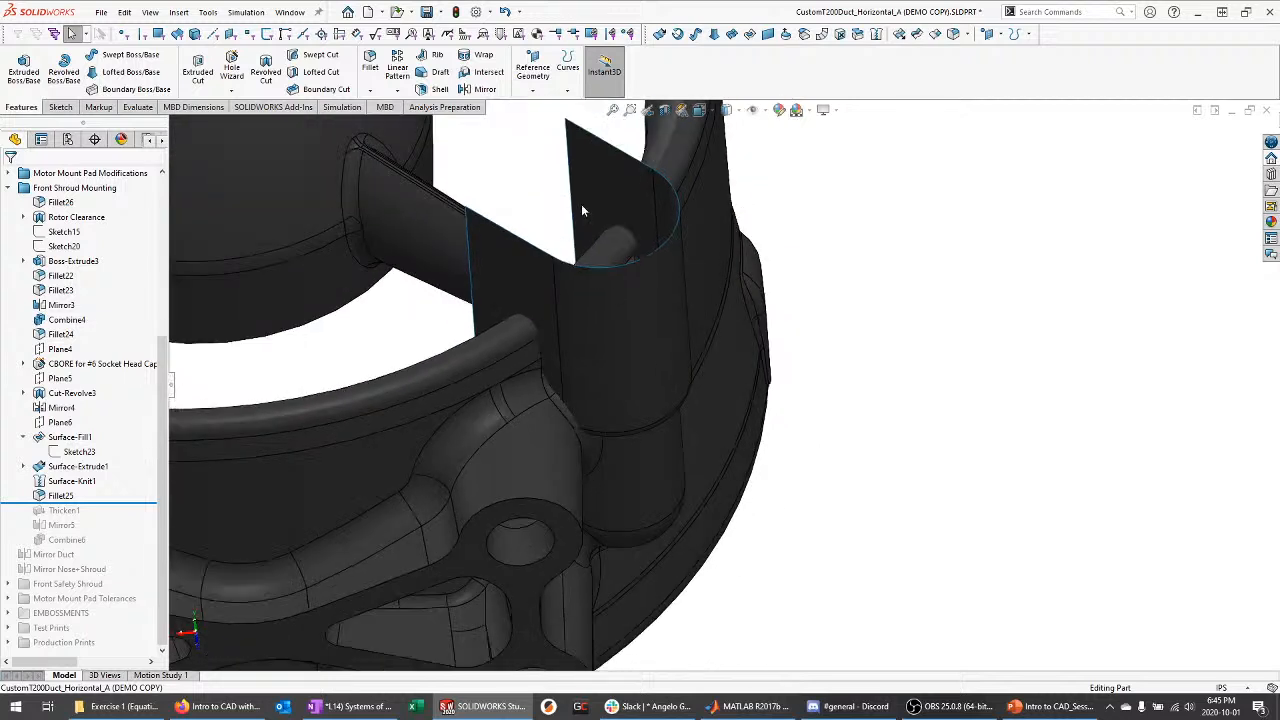
scroll(581, 206, "down", 3)
left_click_drag(97, 503, 110, 512)
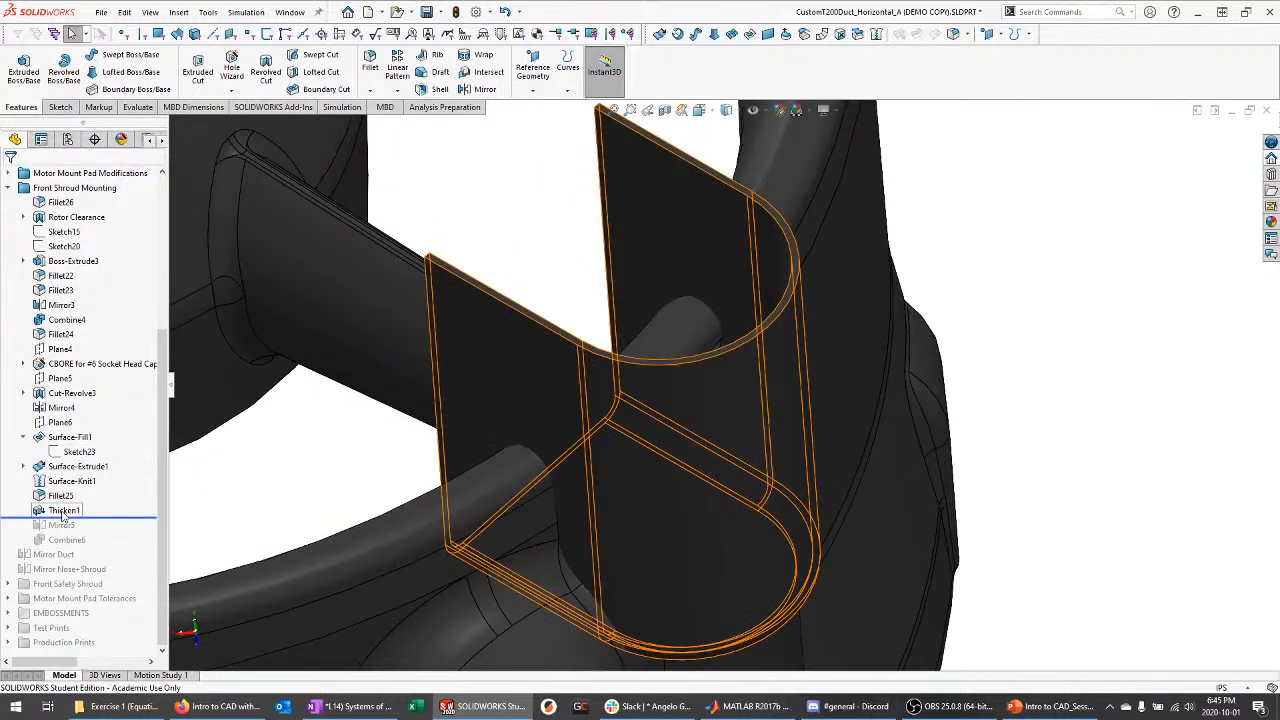
Highlight Thicken1, then roll forward through Mirror5 and Combine6 and inspect the combined body
left_click(86, 511)
middle_click_drag(240, 460, 368, 480)
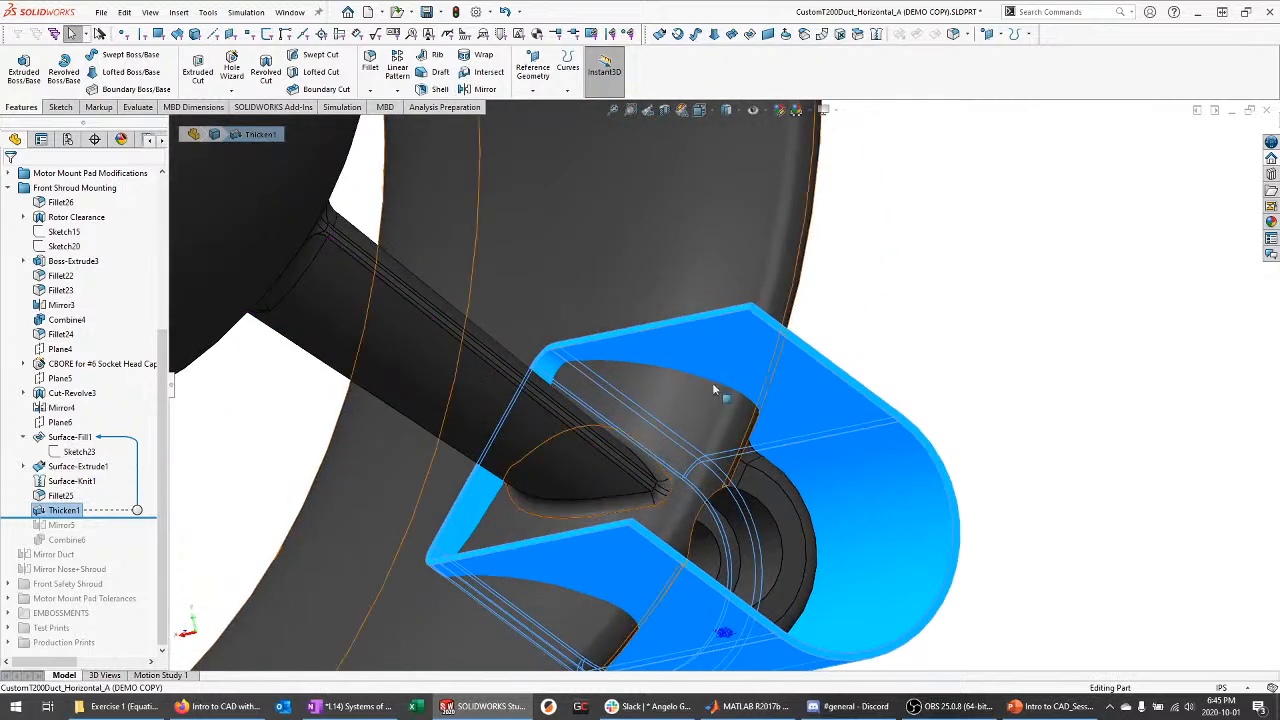
middle_click_drag(818, 326, 776, 432)
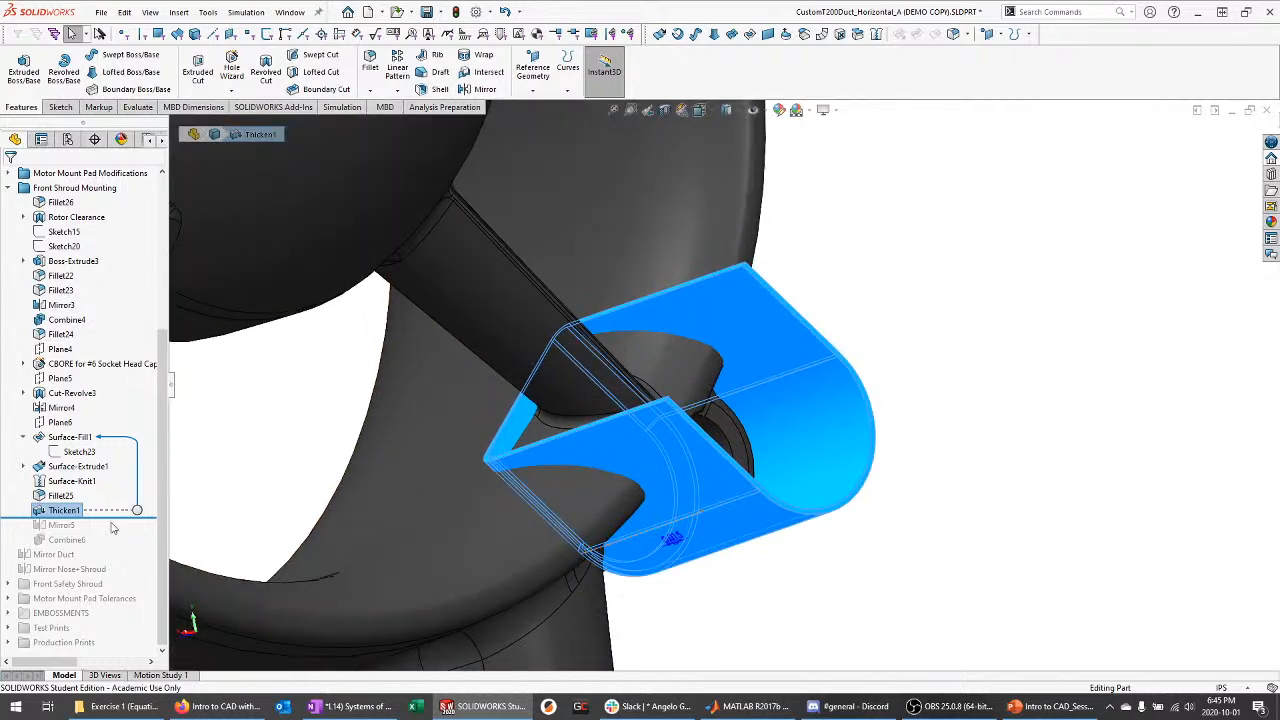
left_click_drag(115, 517, 106, 544)
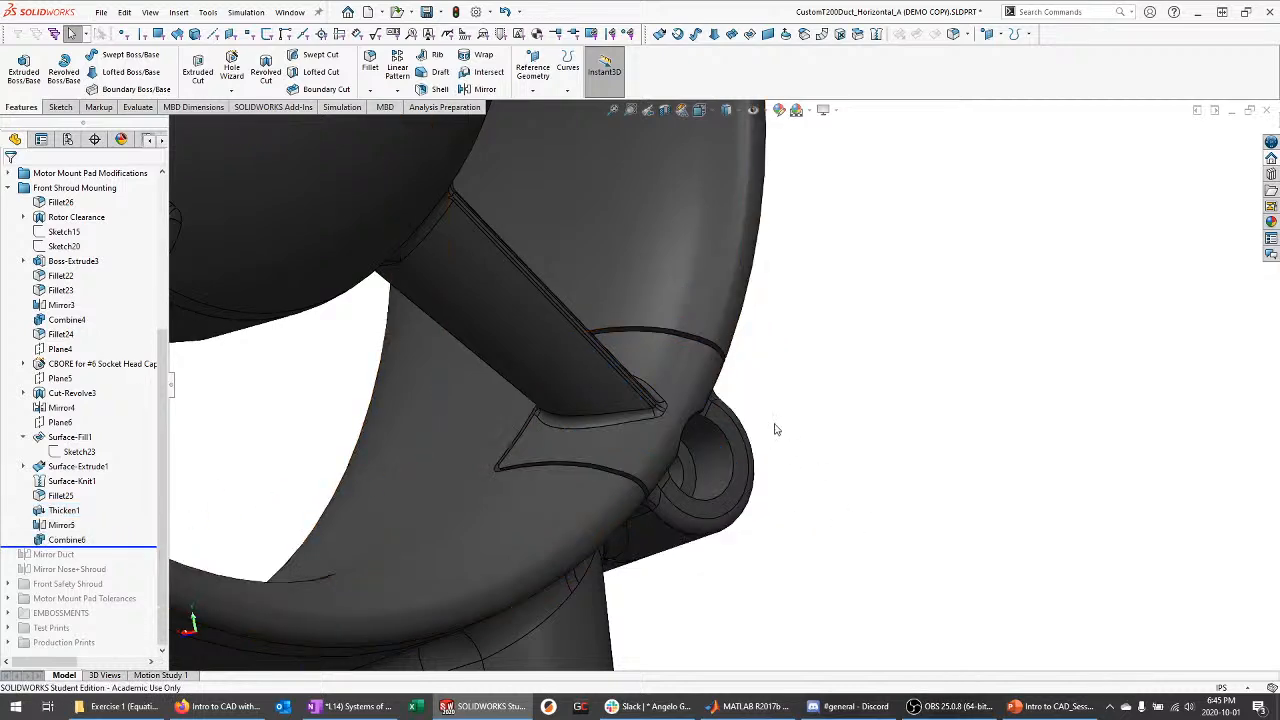
left_click(68, 539)
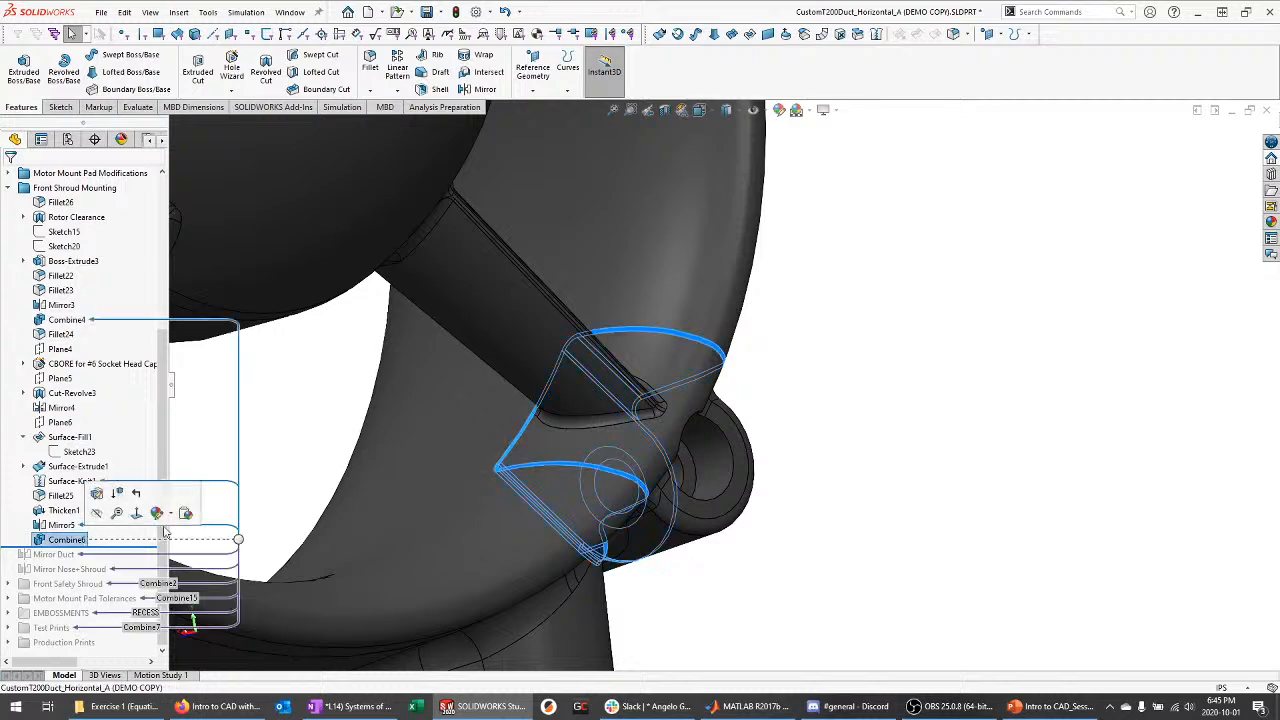
middle_click_drag(323, 520, 741, 501)
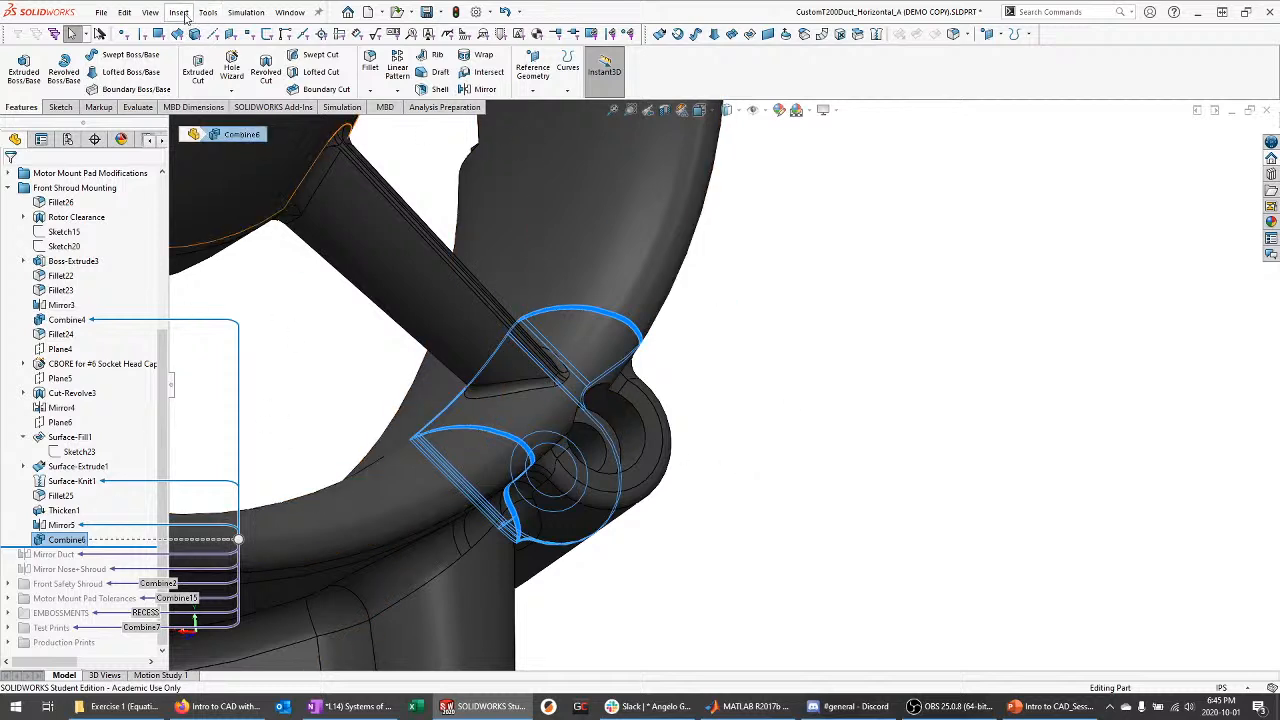
Dismiss the Insert menu, clear Combine6, and orbit to a side view of the mounting boss
left_click(180, 12)
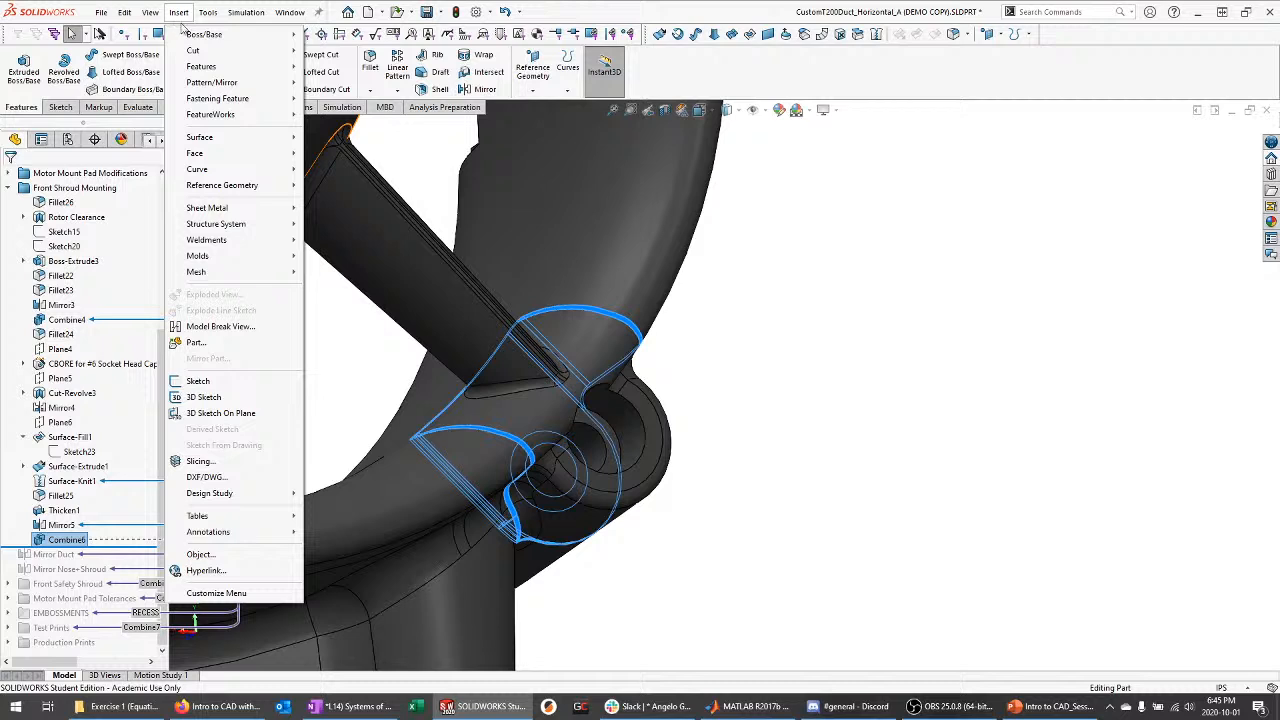
mouse_move(203, 70)
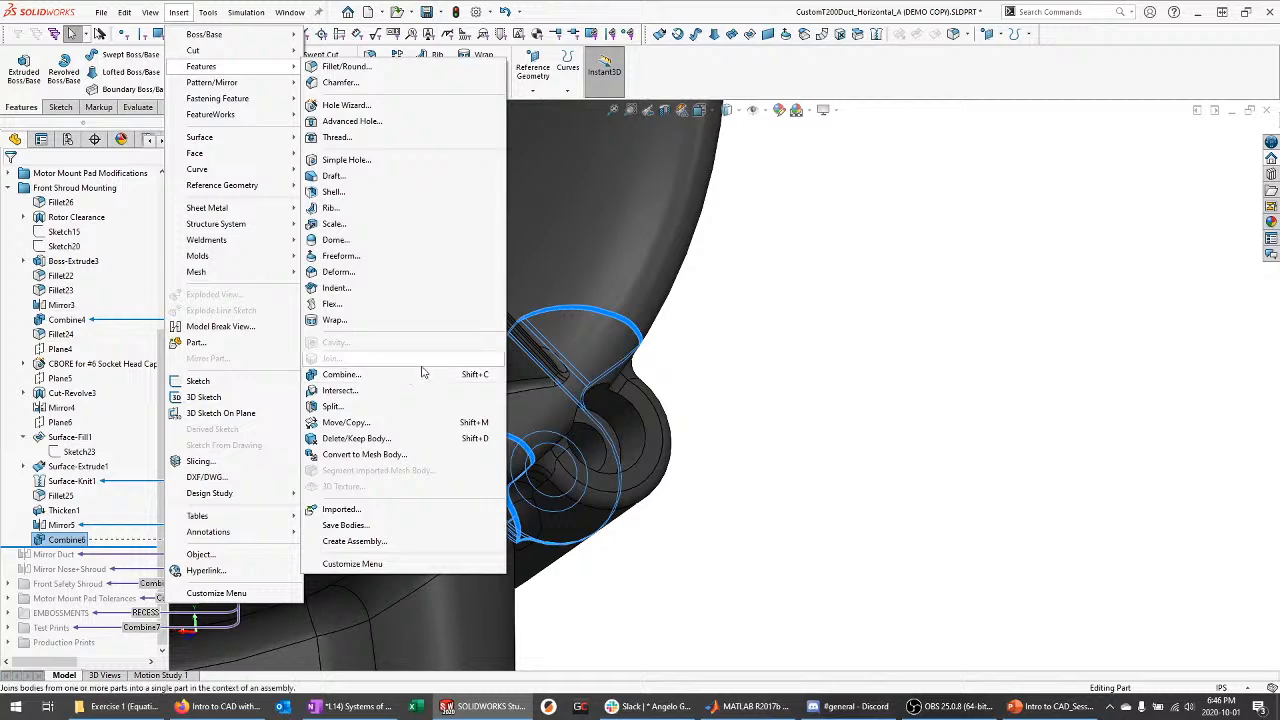
left_click(848, 449)
left_click(772, 508)
middle_click_drag(768, 518, 662, 304)
scroll(601, 538, "down", 3)
middle_click_drag(524, 430, 580, 394)
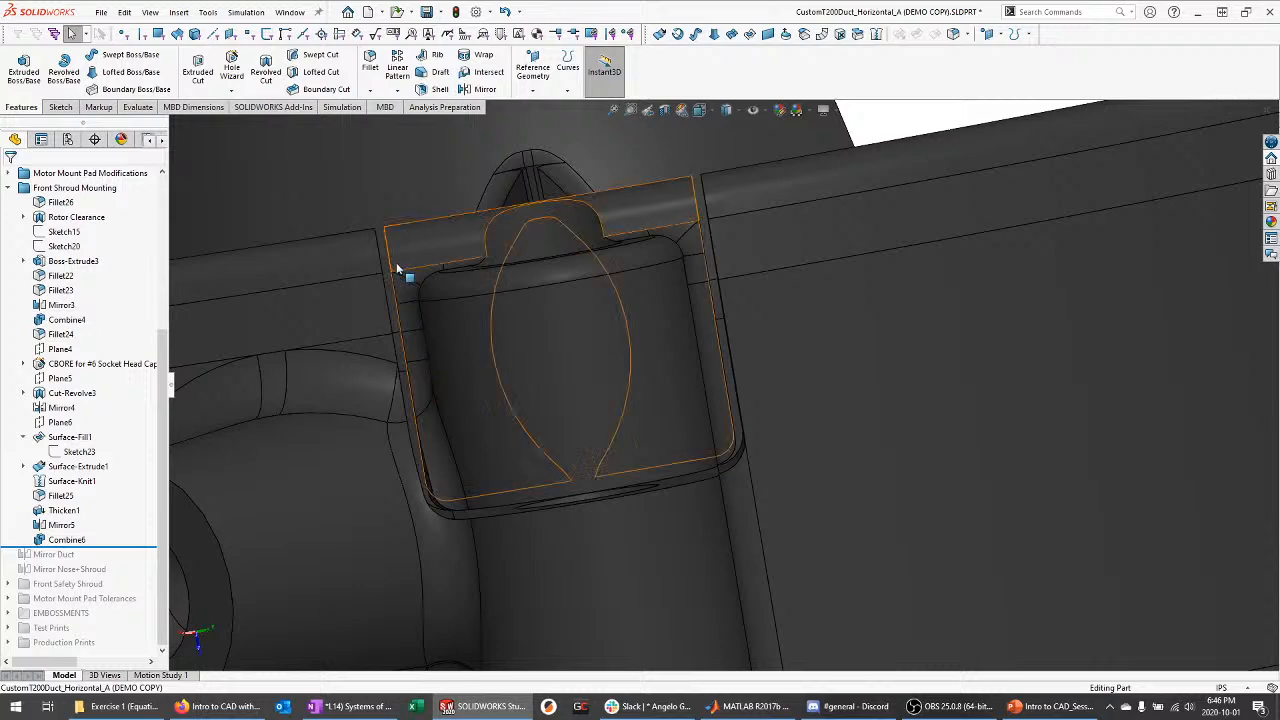
View the boss end and split clip from below, then return to PowerPoint's slide 26
middle_click_drag(403, 271, 410, 362)
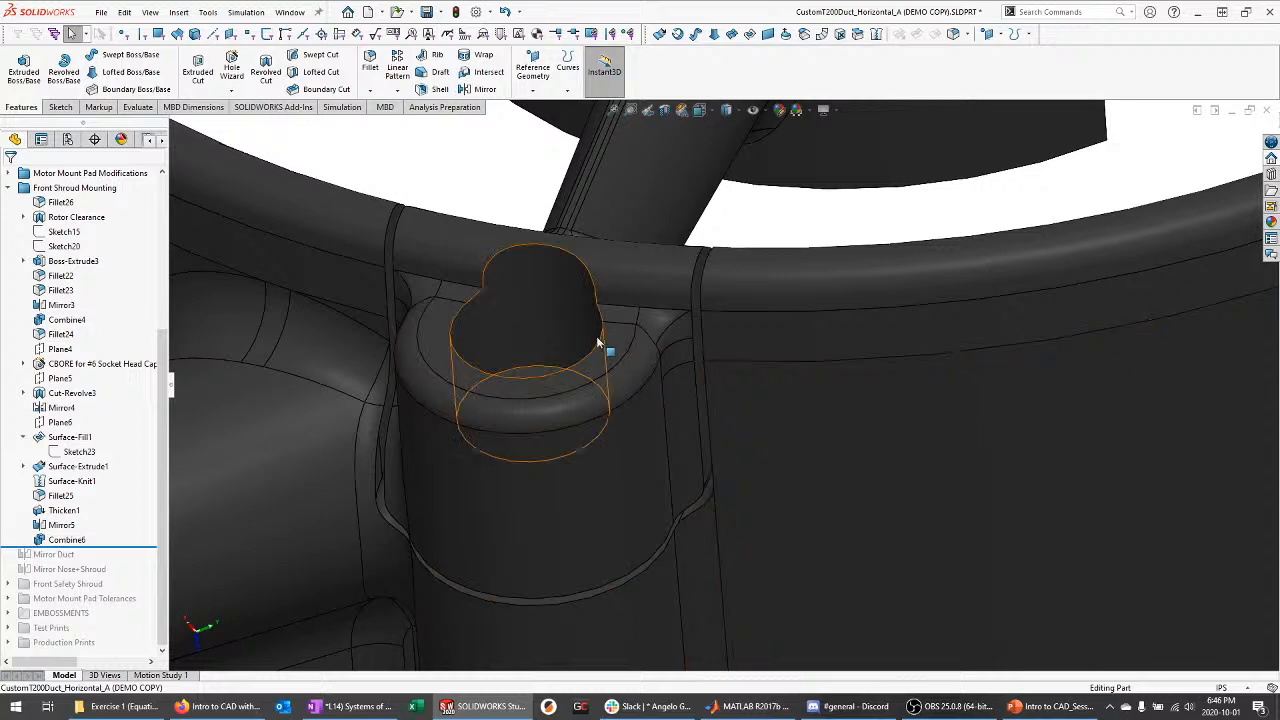
middle_click_drag(606, 346, 653, 370)
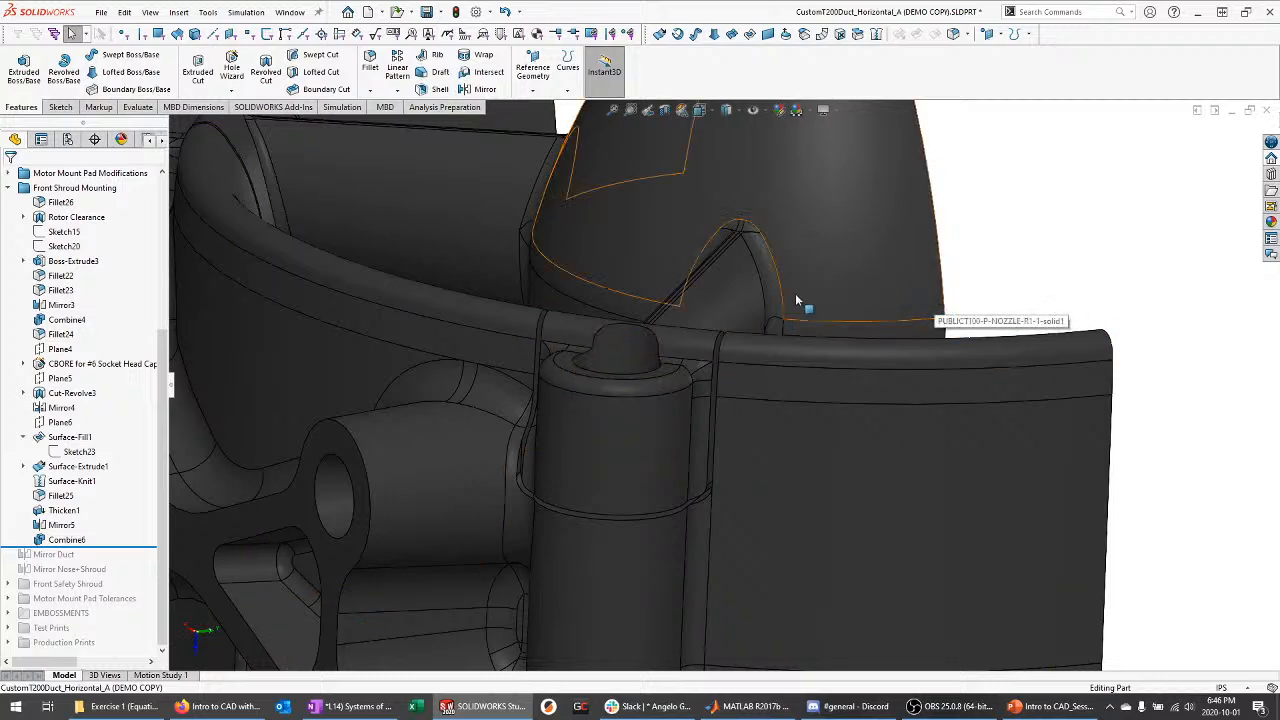
middle_click_drag(806, 300, 813, 410)
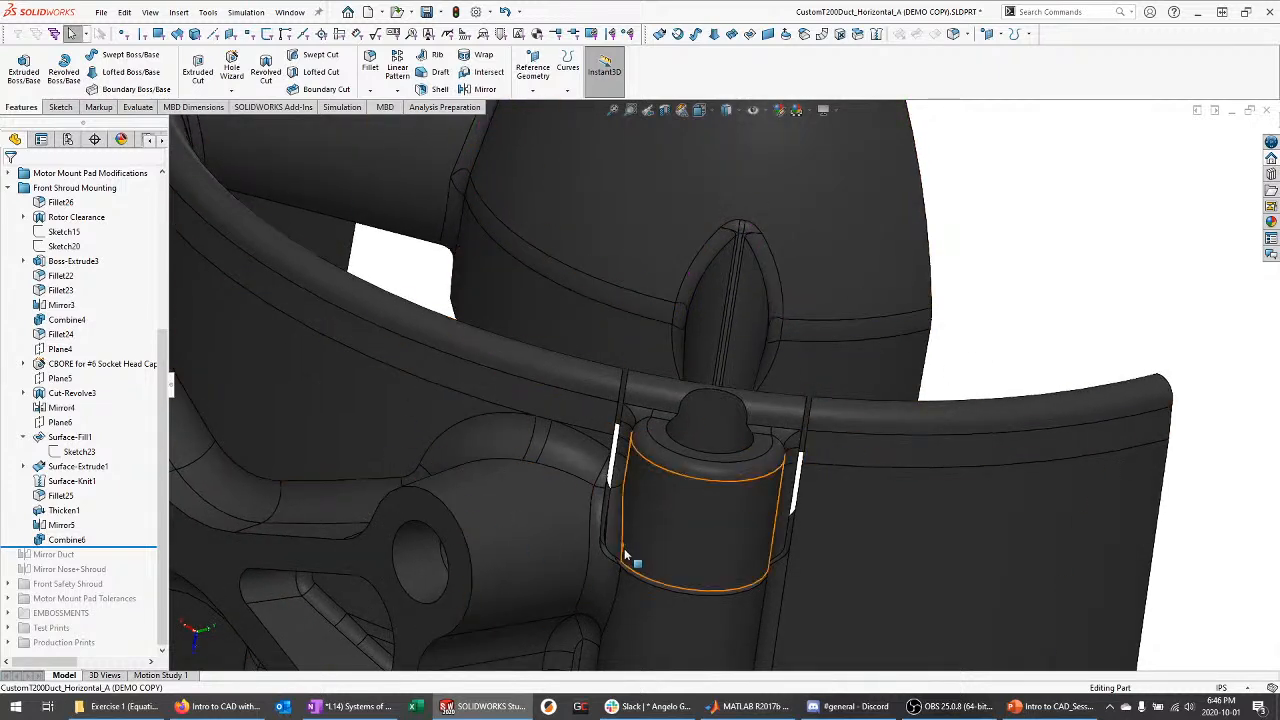
middle_click_drag(685, 493, 828, 568)
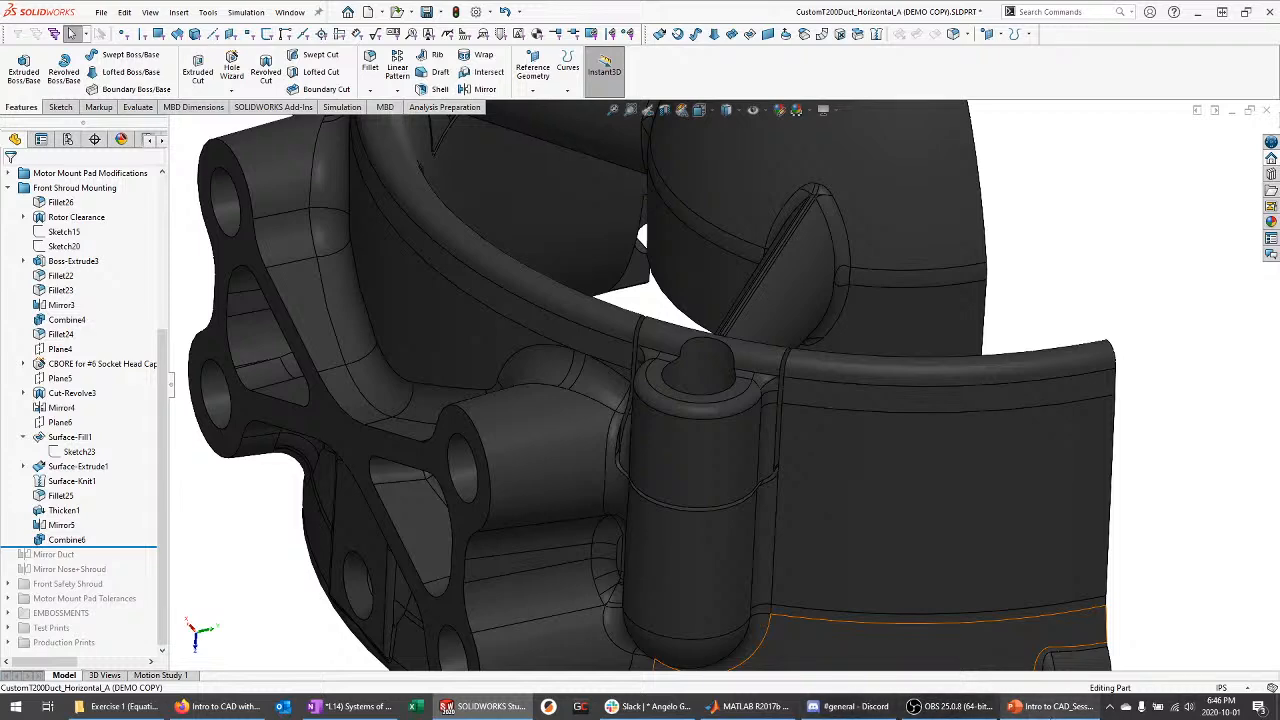
left_click(1052, 706)
scroll(140, 535, "down", 1)
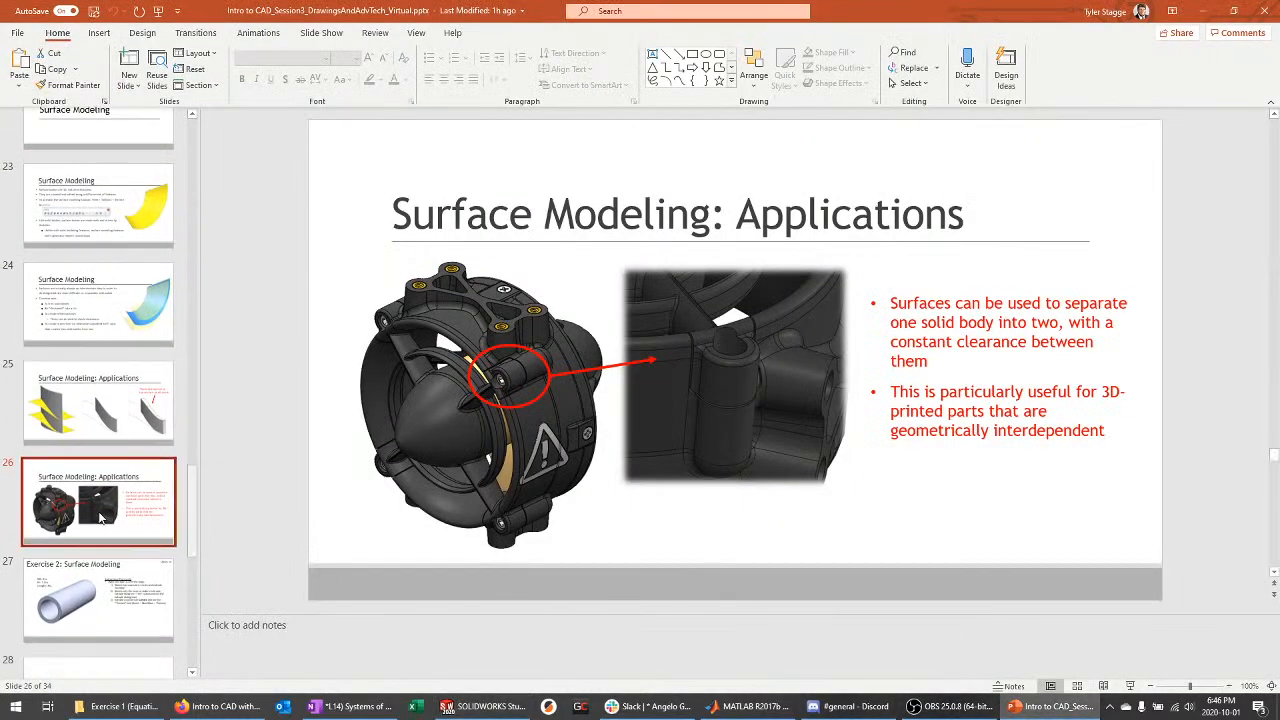
Present slide 26 and the Exercise 2 tube slide, then return to SOLIDWORKS
key("shift+F5")
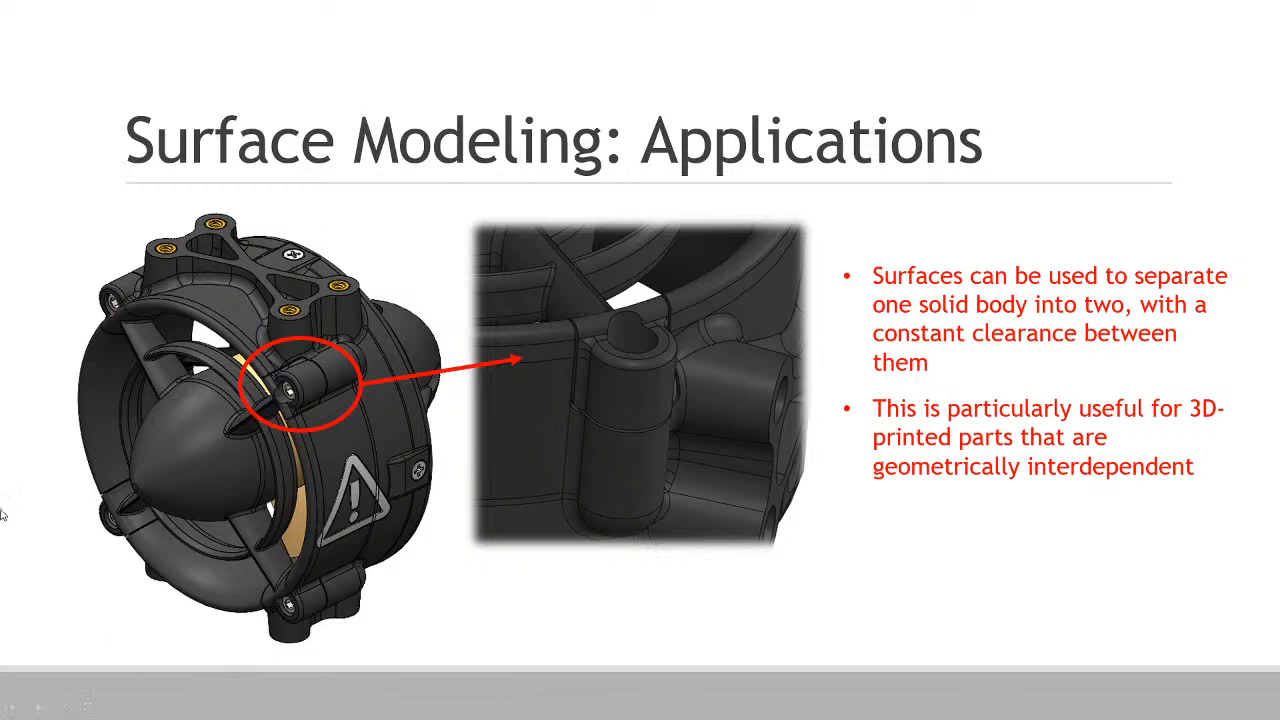
left_click(245, 492)
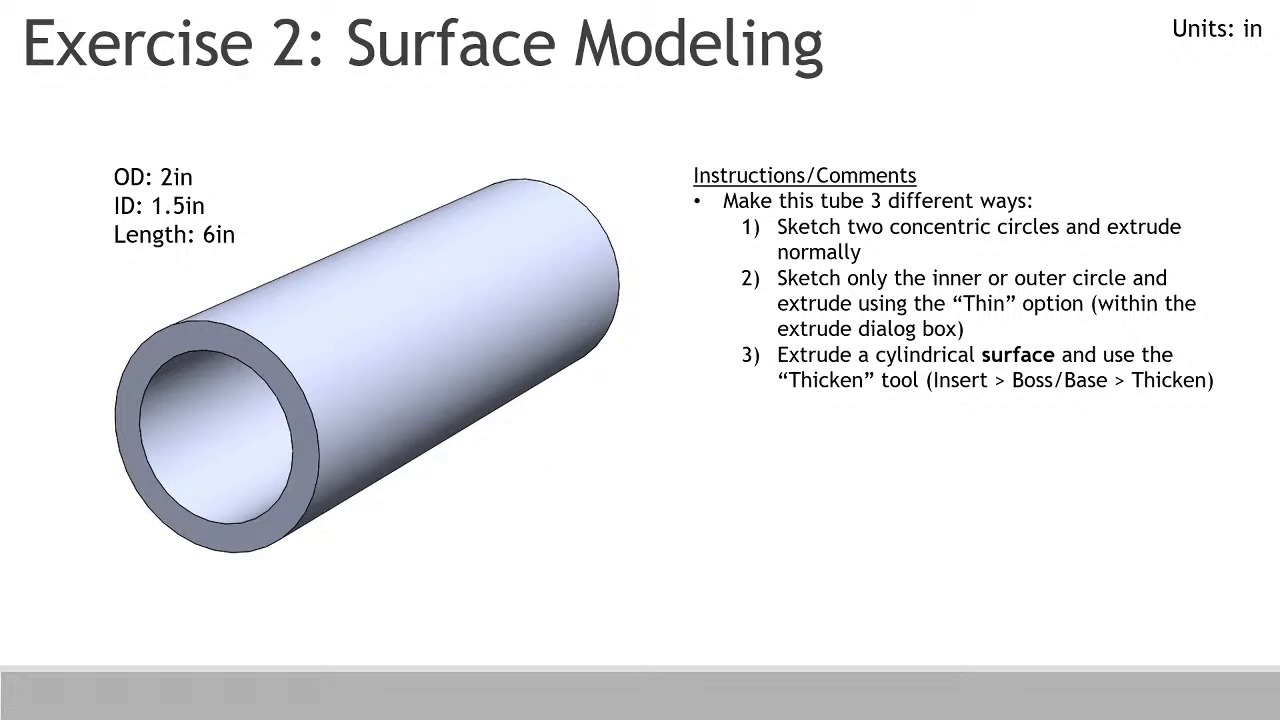
key("Escape")
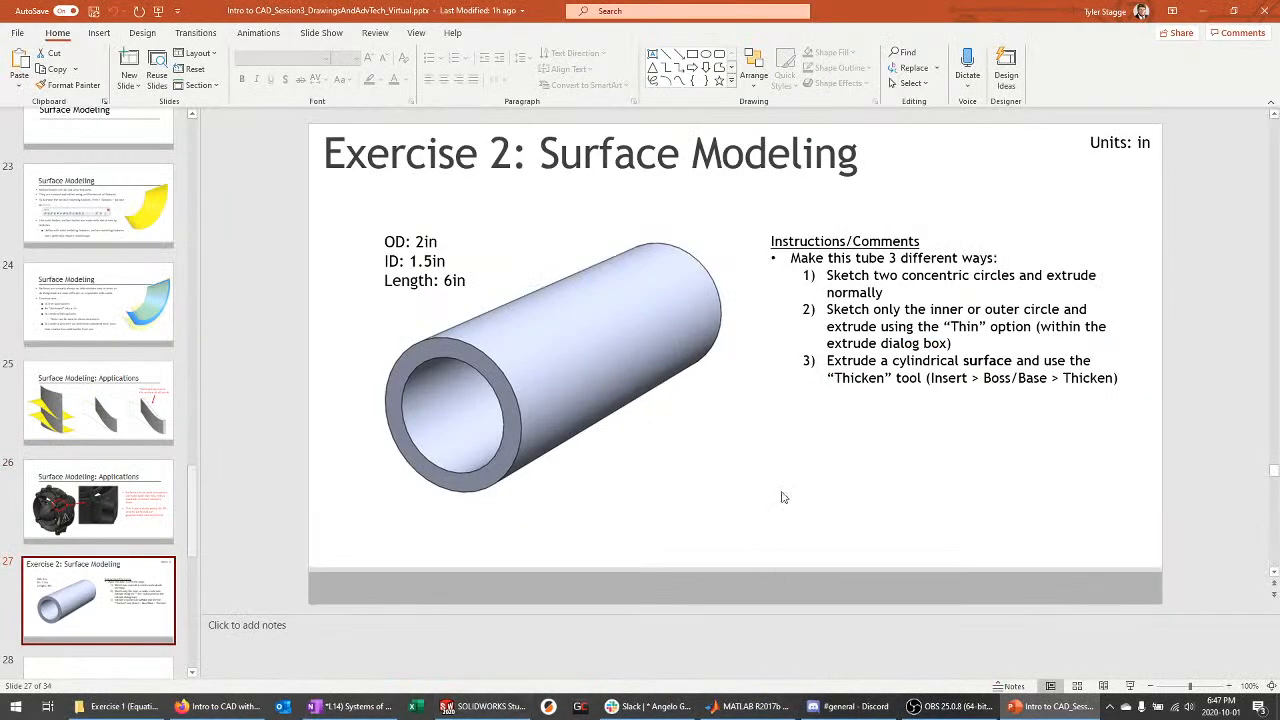
left_click(480, 706)
Create a new part from the part template and review the Exercise 2 slide
left_click(101, 12)
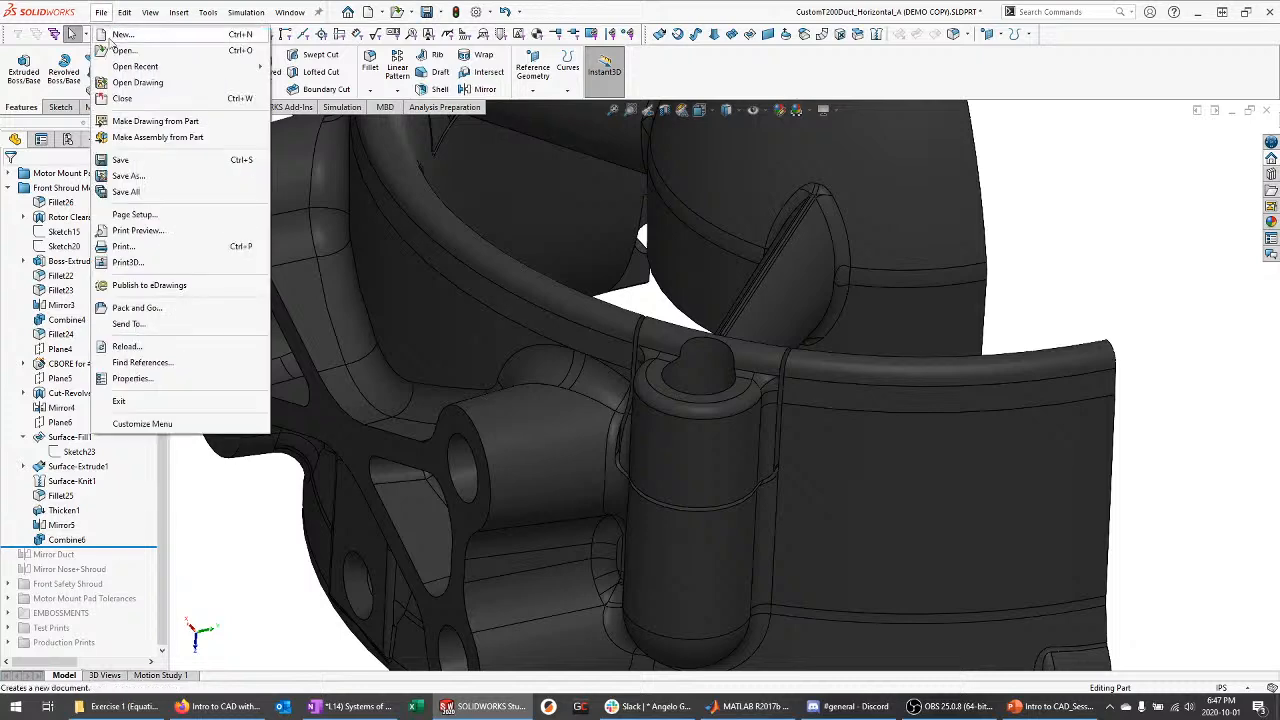
left_click(122, 28)
left_click(480, 312)
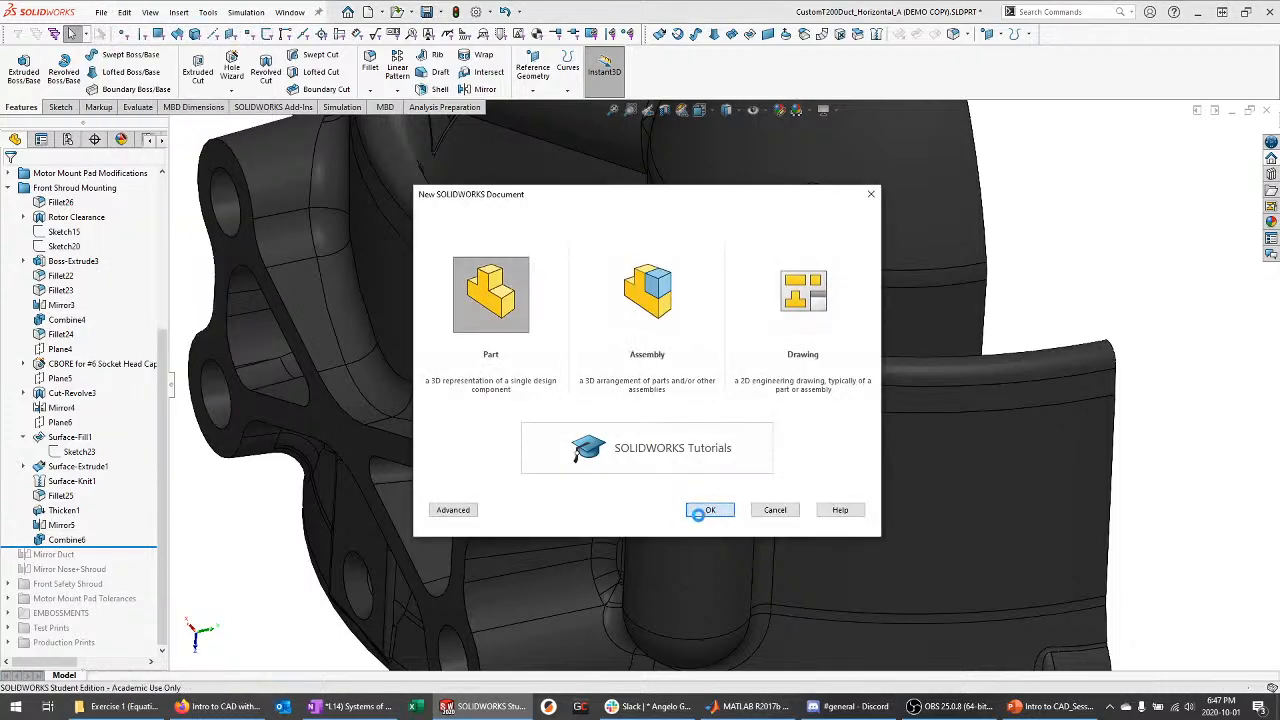
left_click(699, 512)
left_click(1050, 706)
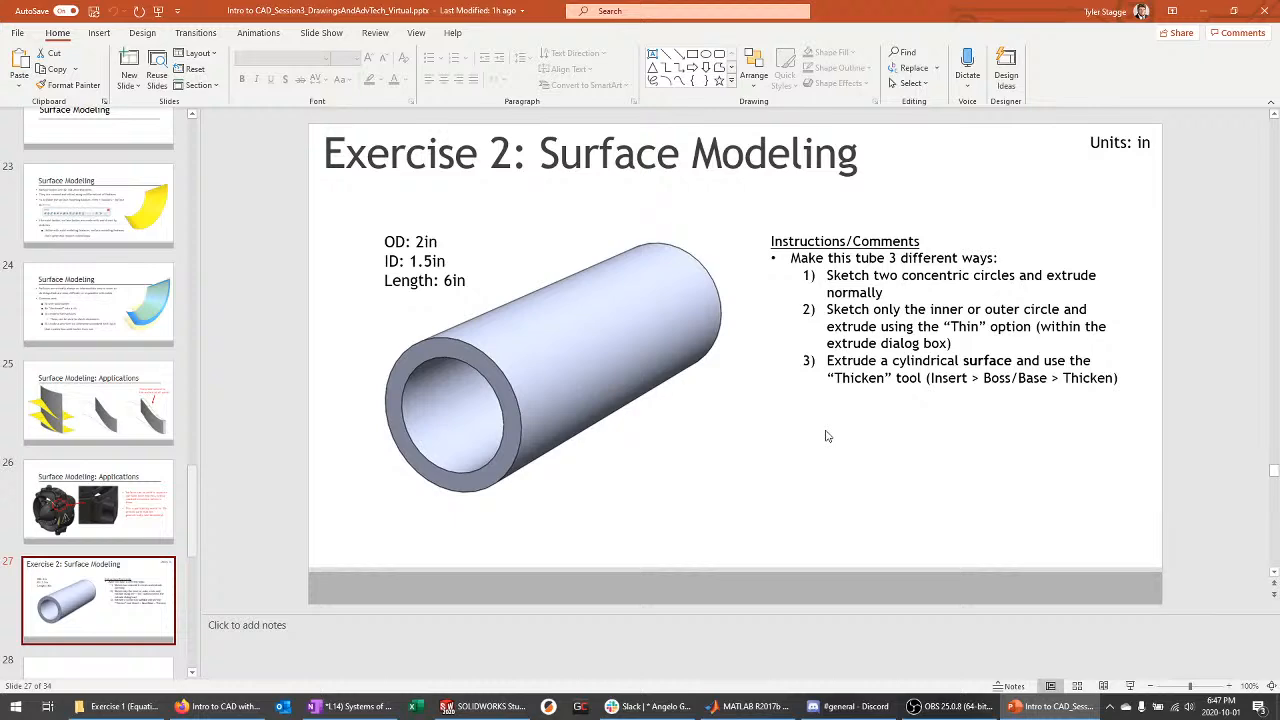
left_click(485, 706)
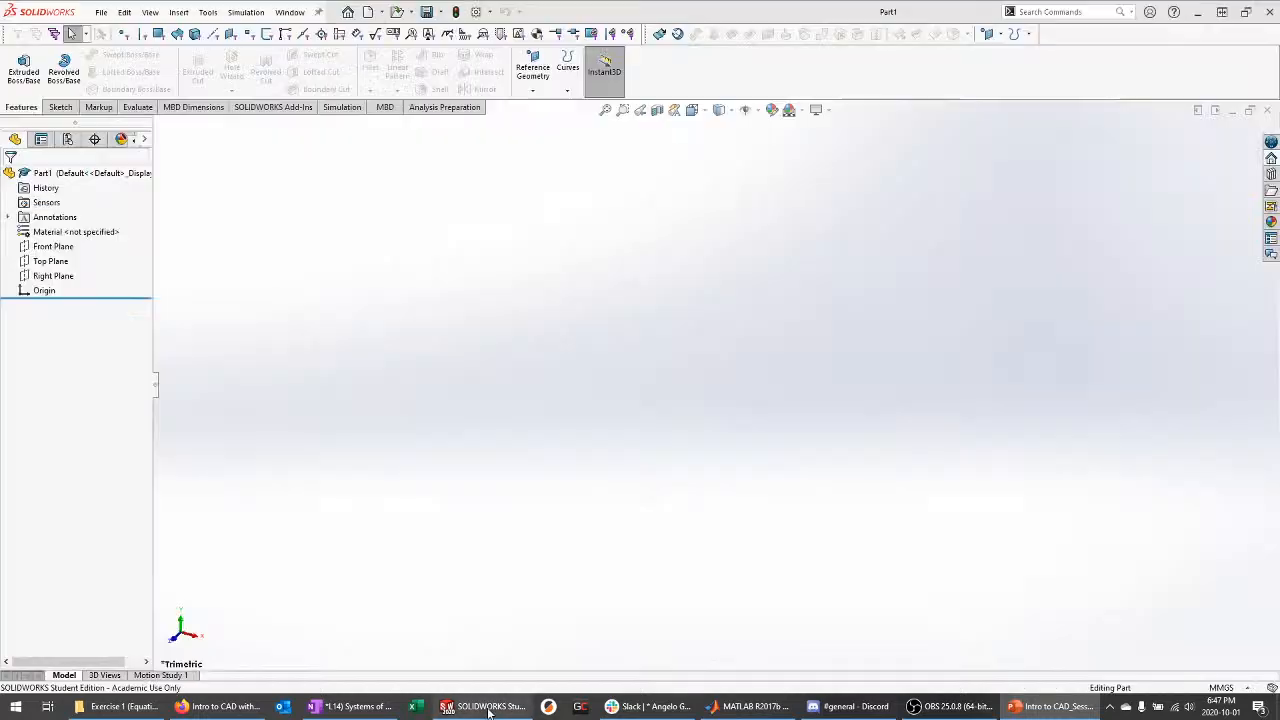
Start a sketch on the Front Plane and draw a circle centred on the origin
left_click(52, 247)
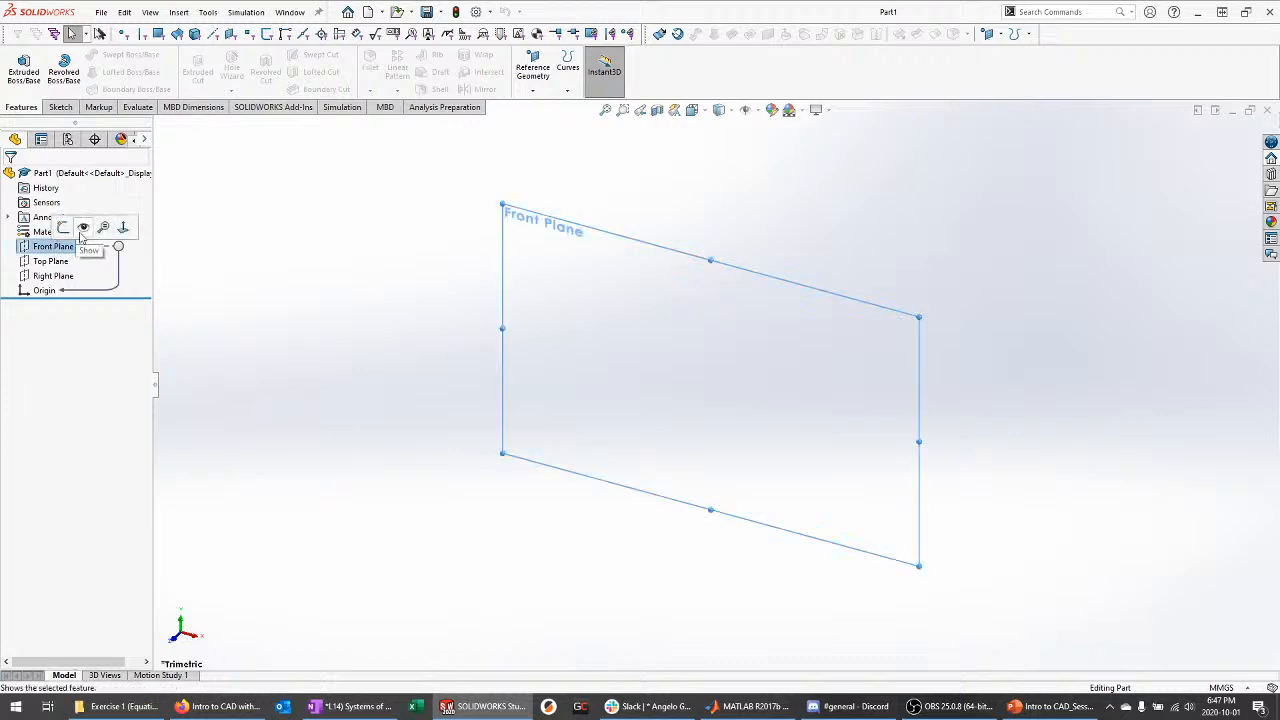
left_click(63, 227)
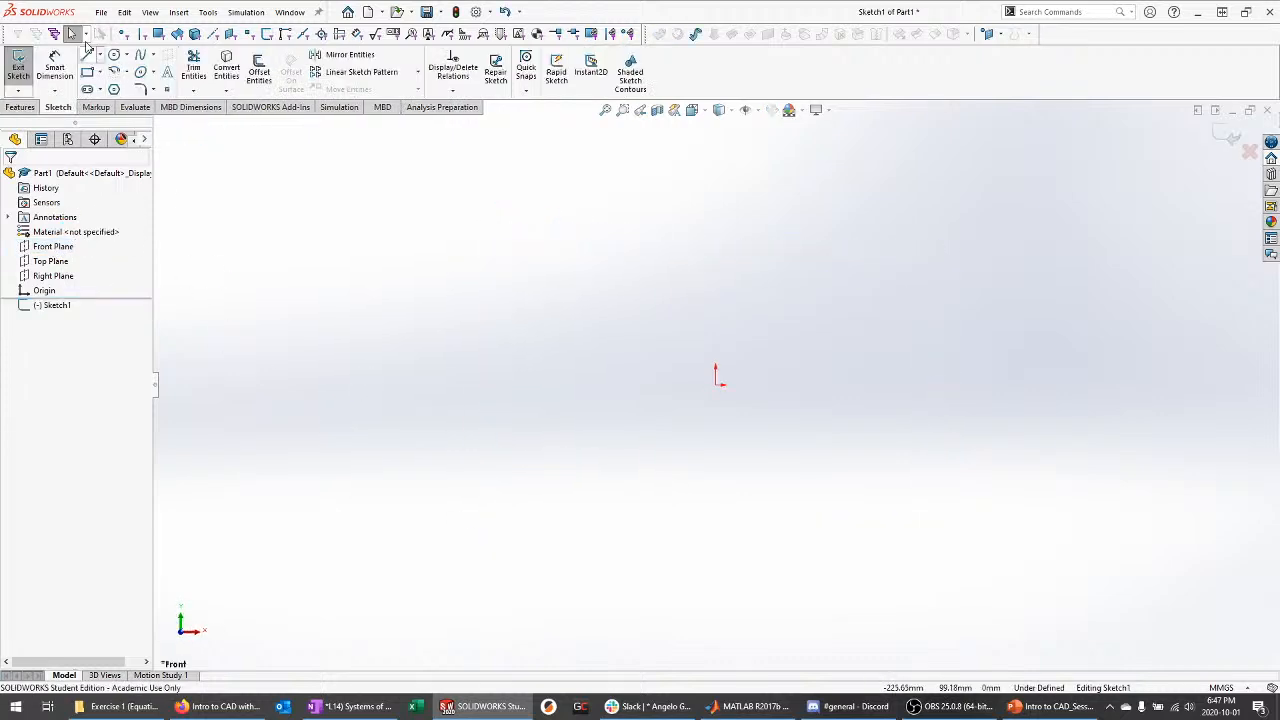
left_click(114, 55)
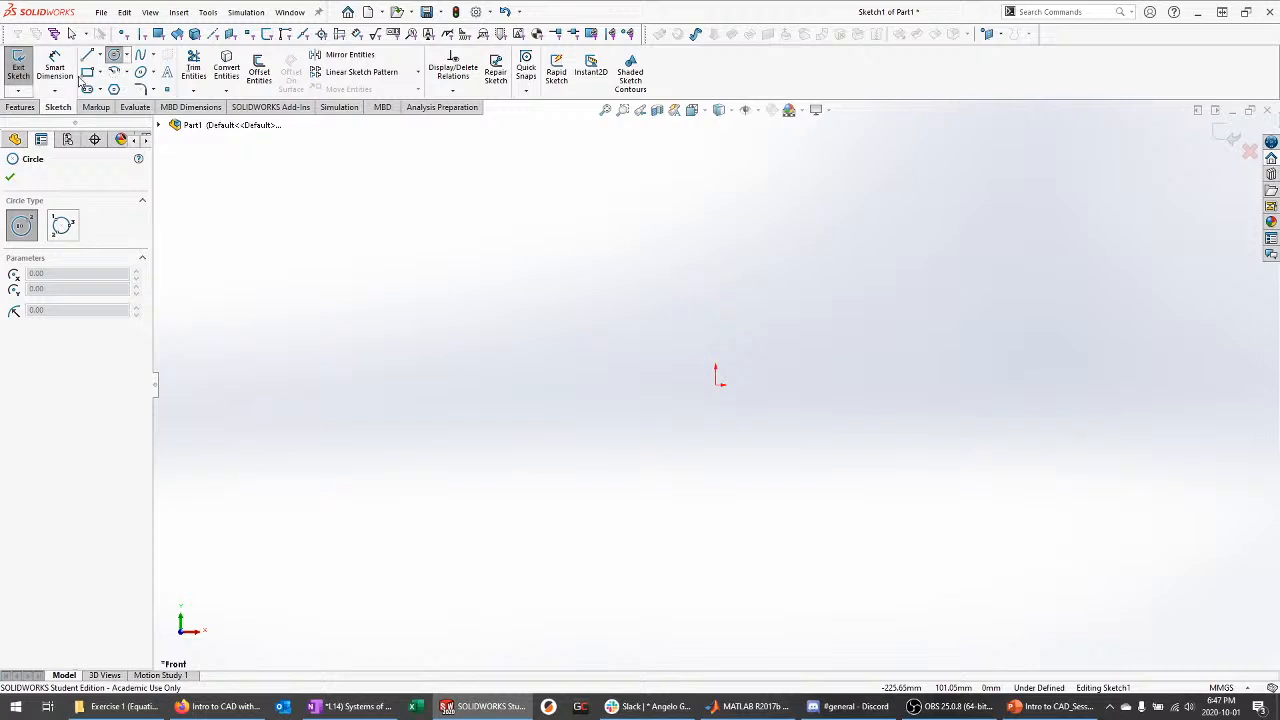
key("Escape")
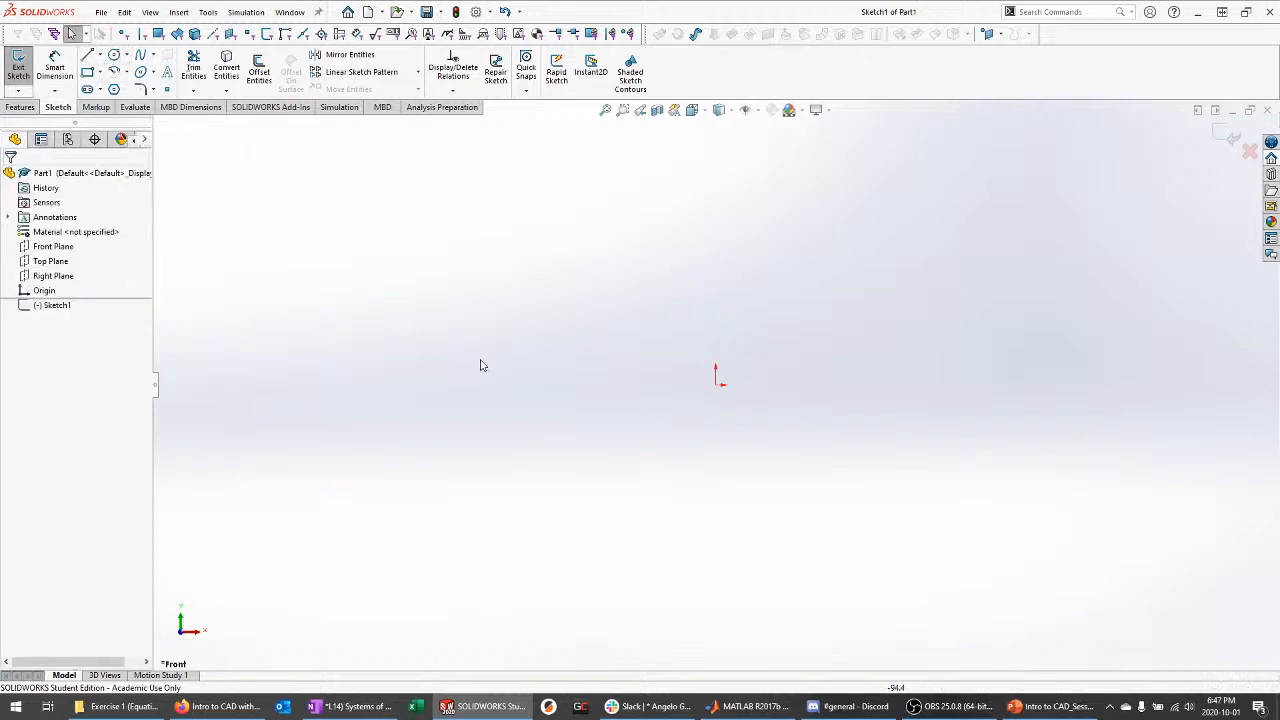
left_click(114, 55)
left_click(716, 377)
left_click(770, 346)
Dimension the circle to 50 mm diameter and exit the sketch
key("d")
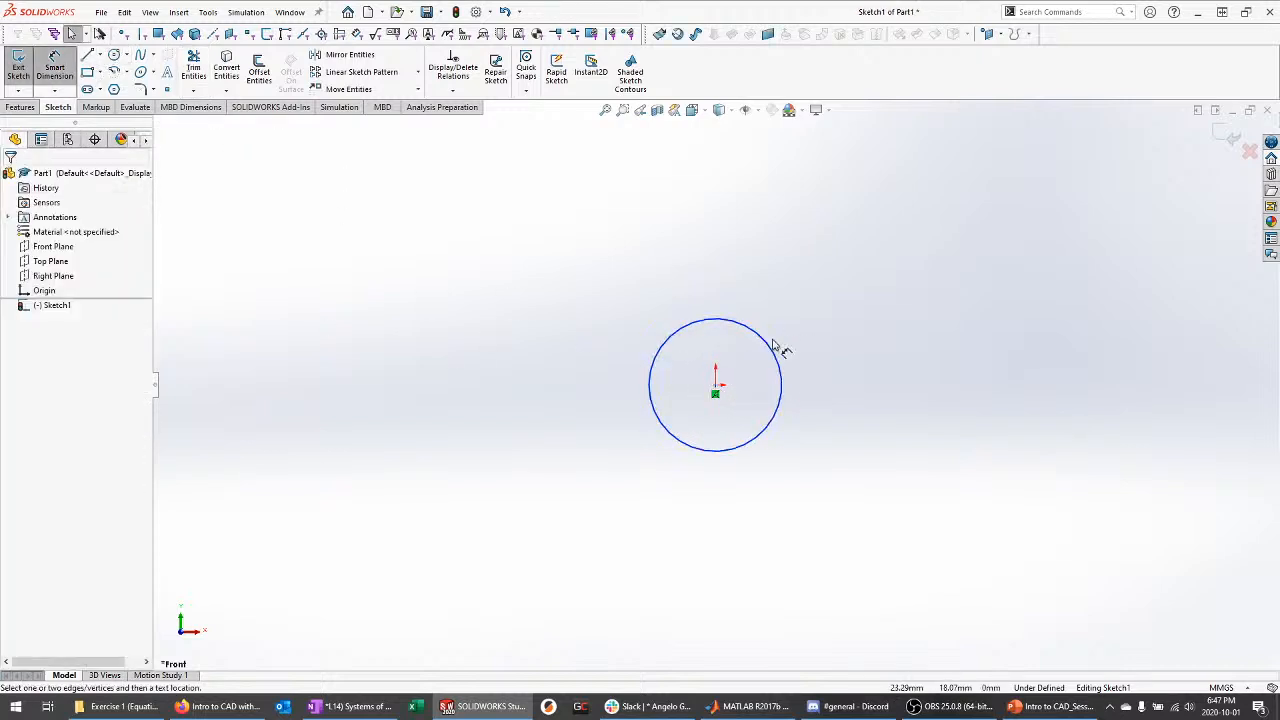
left_click(766, 345)
left_click(749, 366)
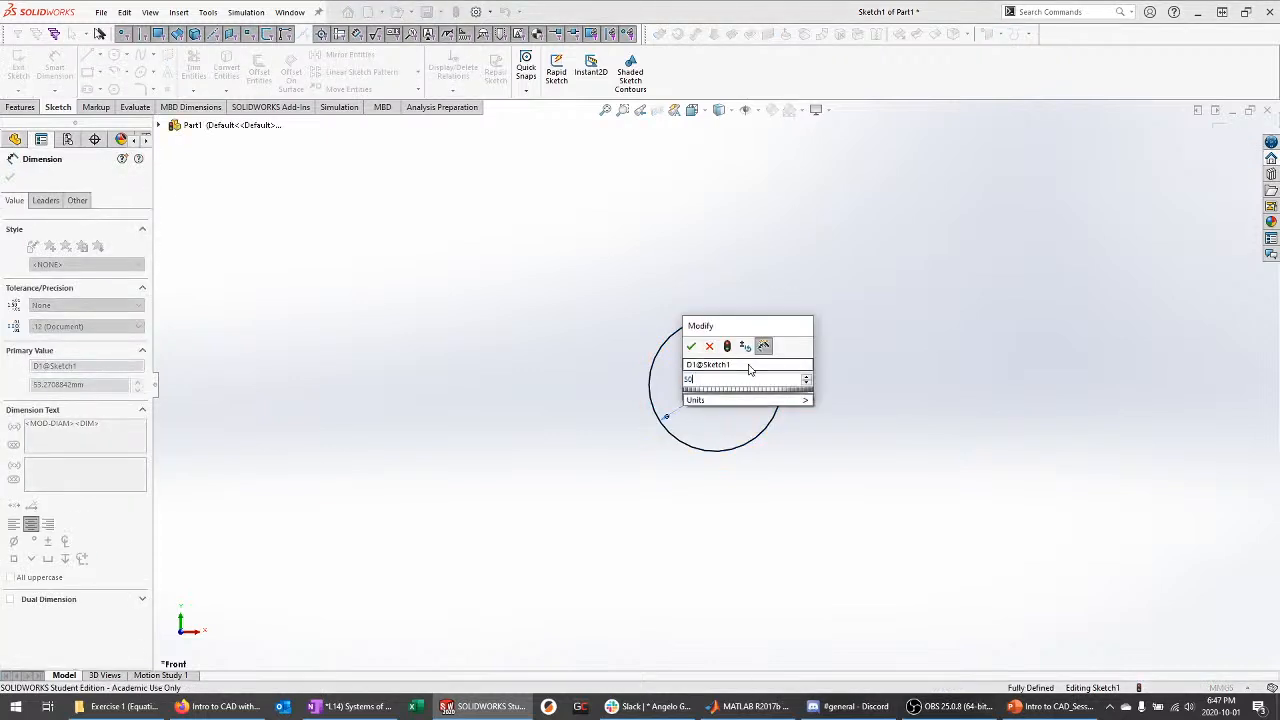
type("50")
key("Return")
key("Escape")
left_click(1232, 140)
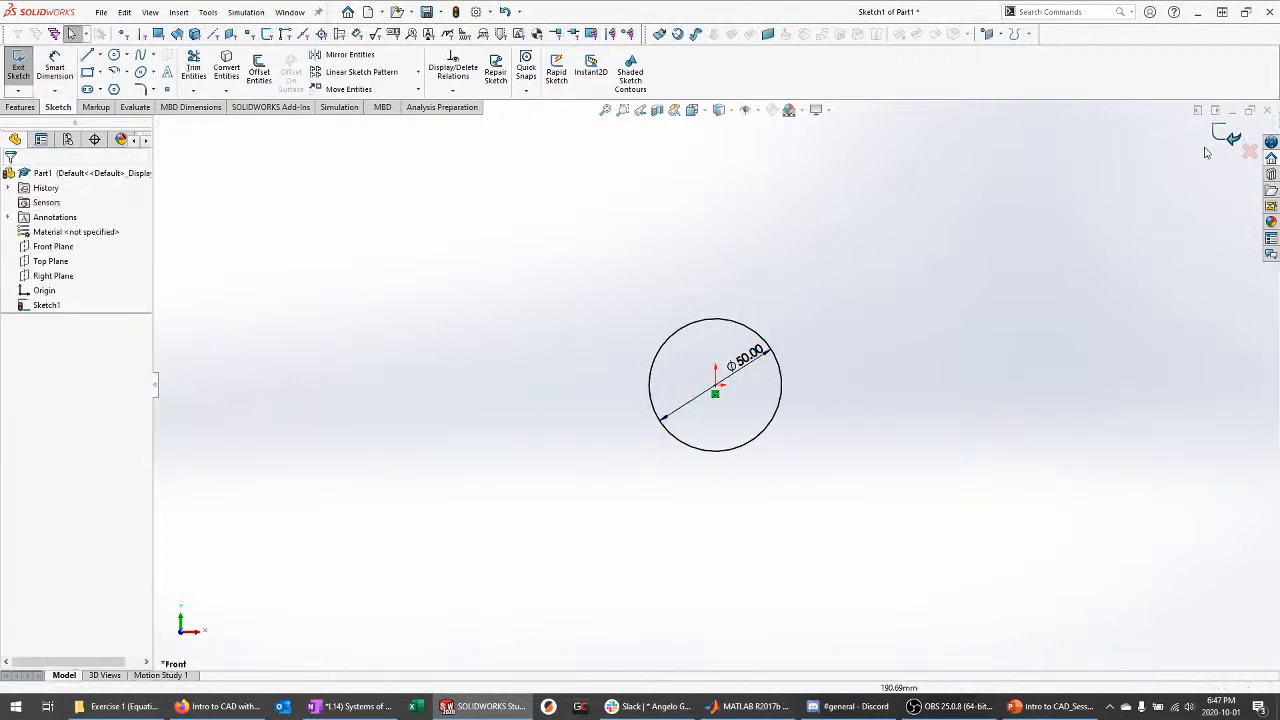
Close the floating Surfaces toolbar and re-enable it from the toolbar list
scroll(753, 363, "down", 2)
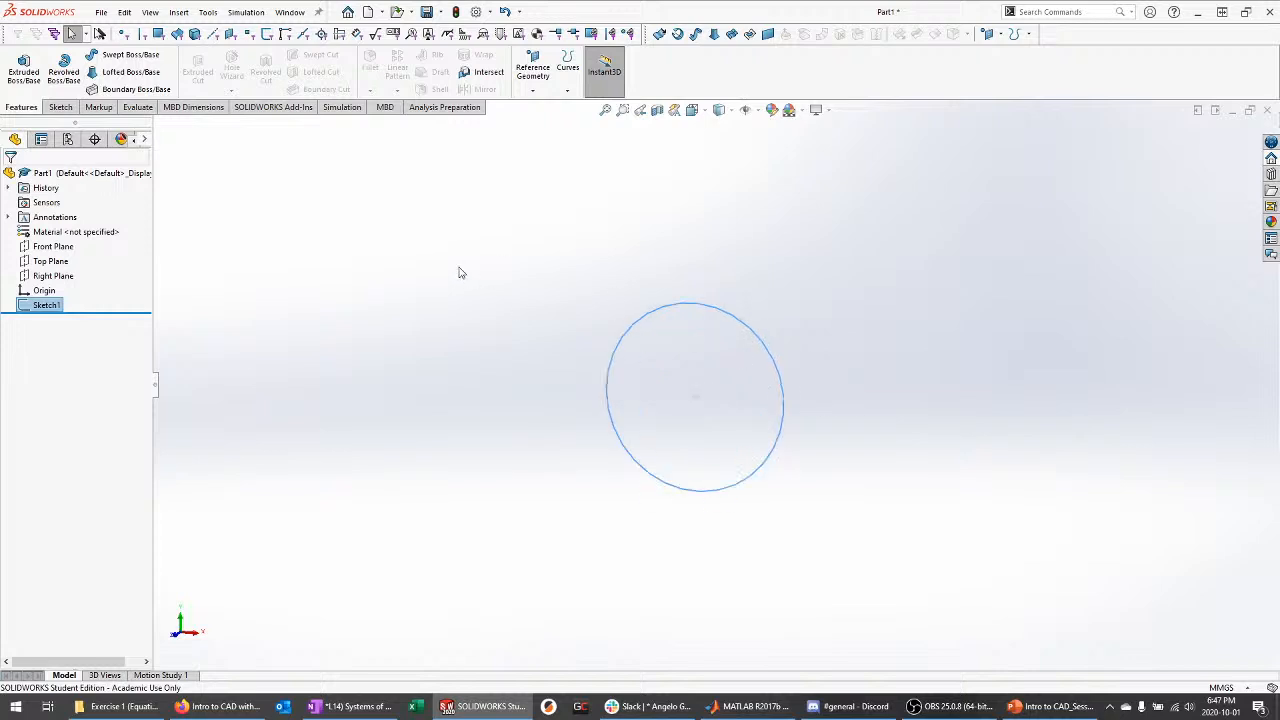
left_click(280, 247)
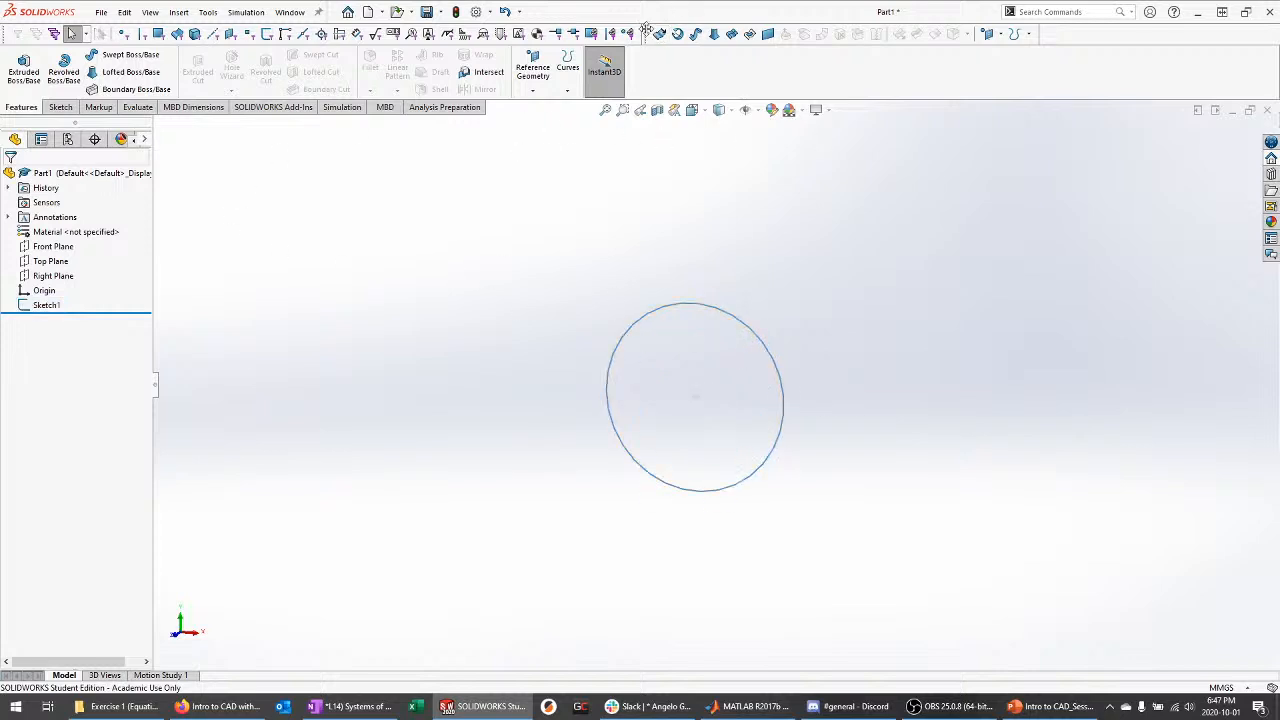
left_click_drag(650, 34, 515, 221)
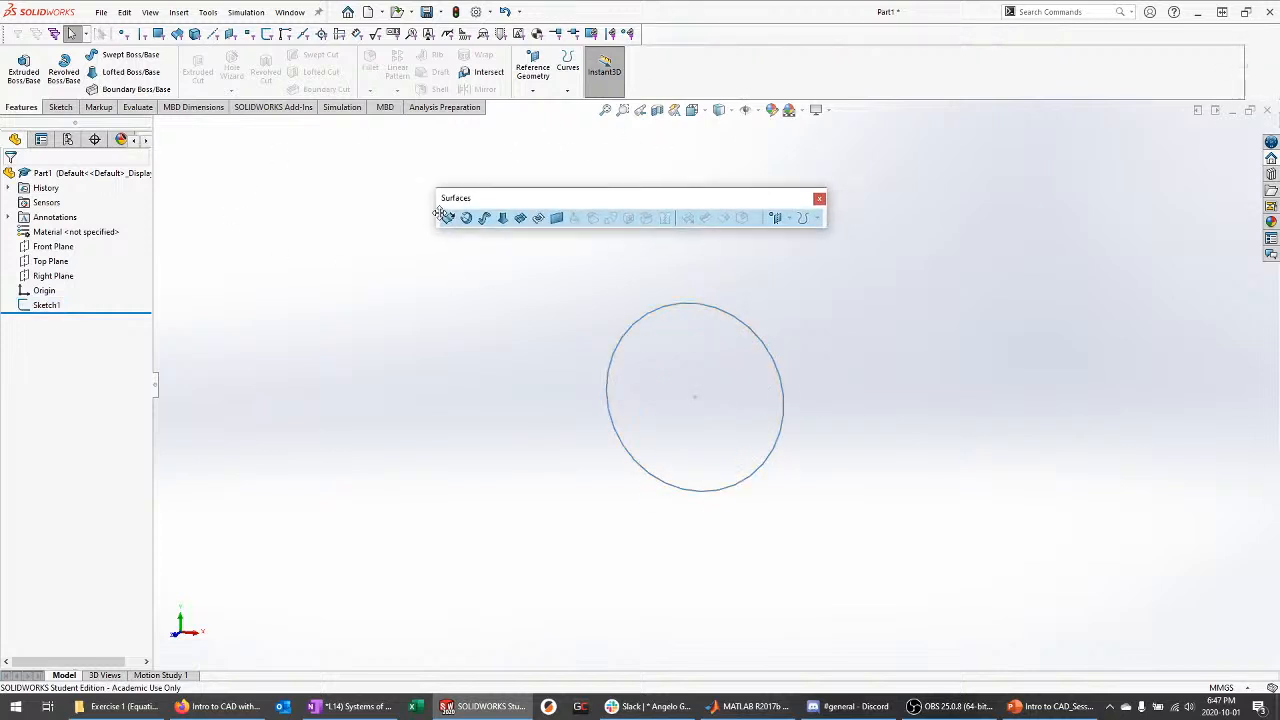
left_click(818, 198)
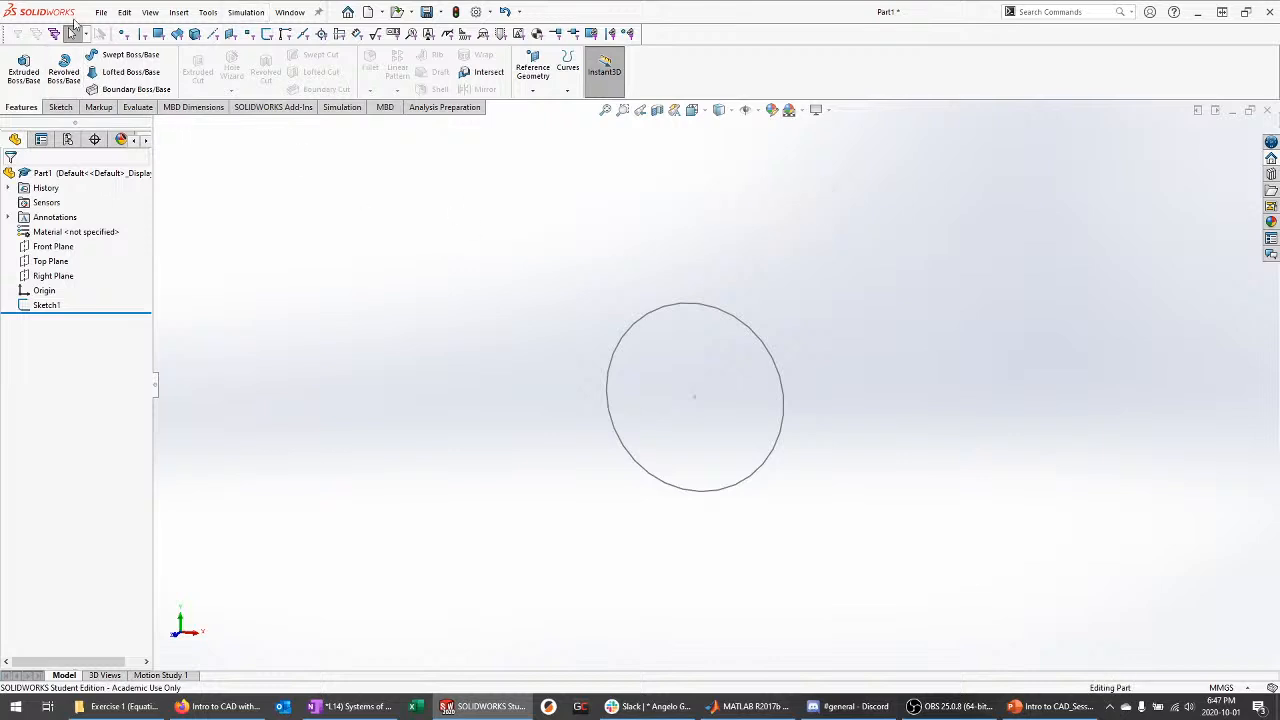
left_click(148, 12)
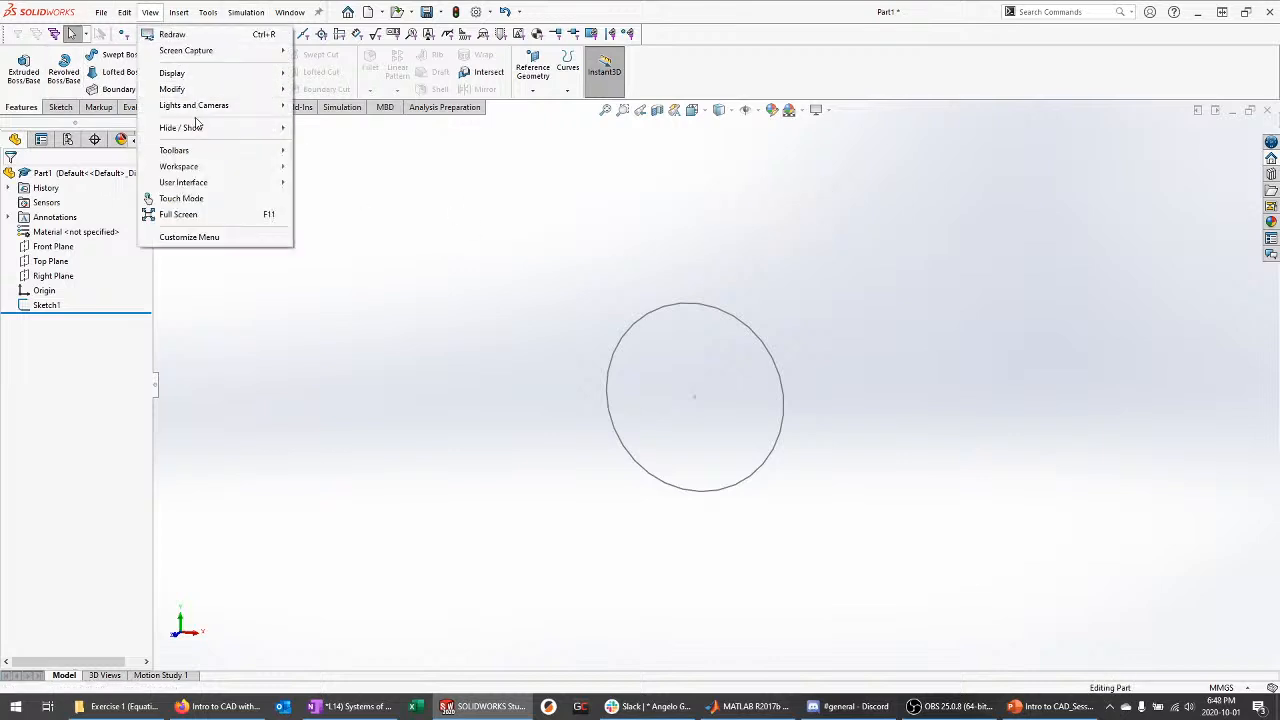
mouse_move(248, 160)
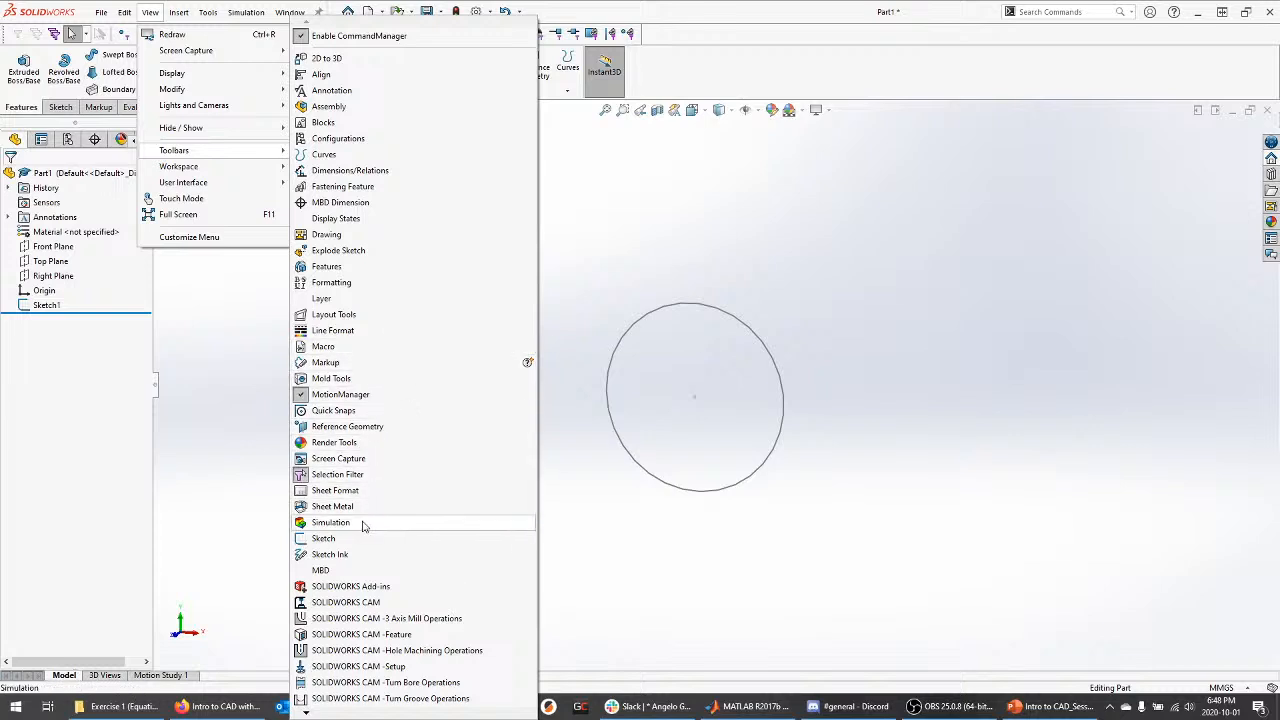
mouse_move(305, 712)
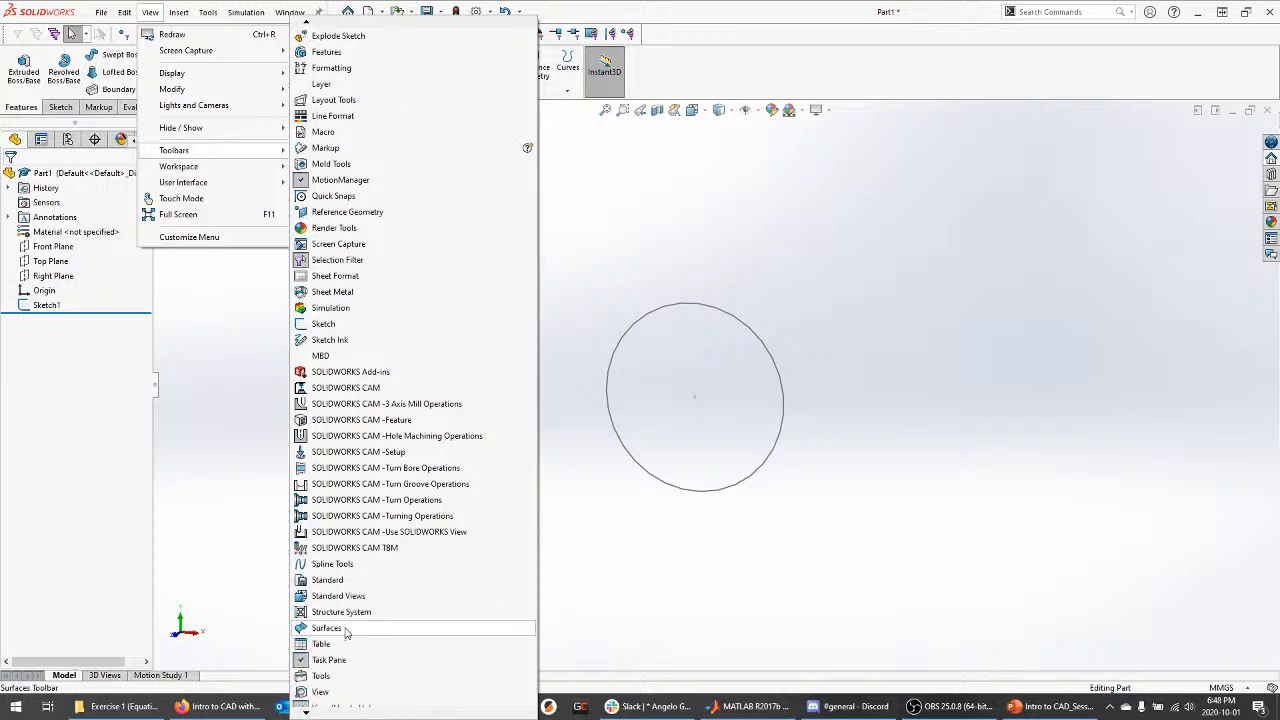
left_click(327, 628)
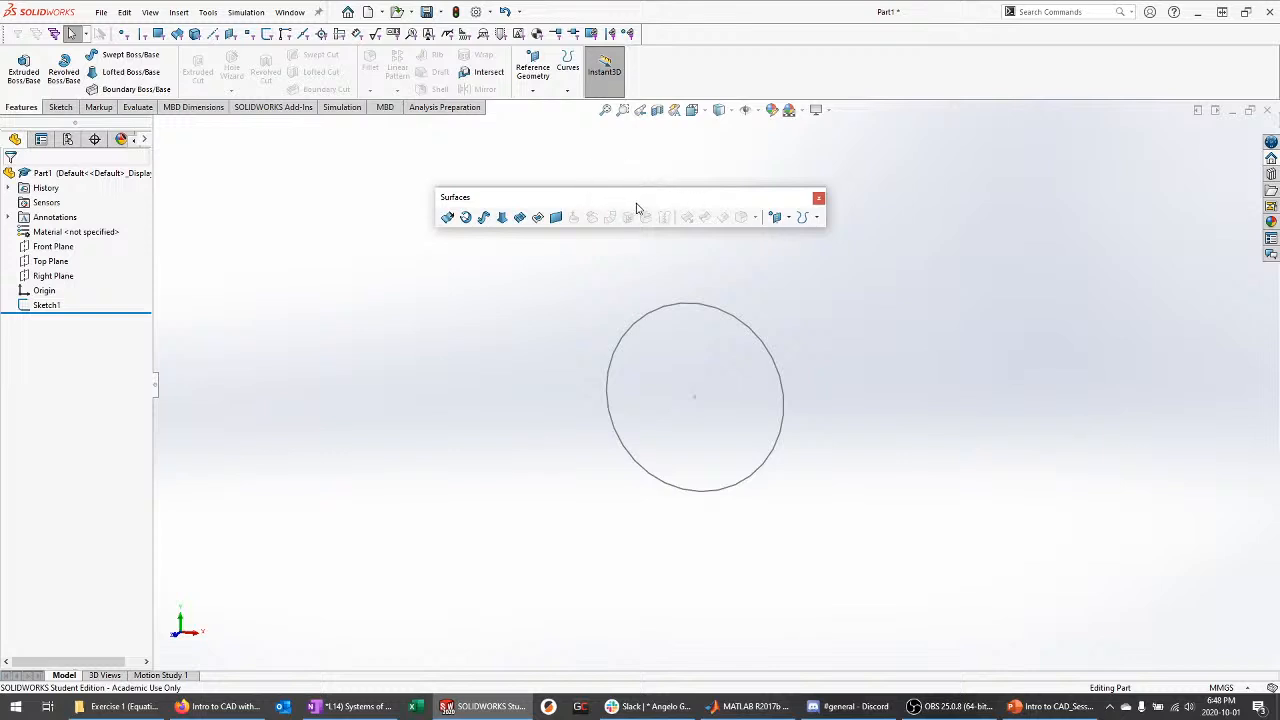
Dock the Surfaces toolbar and merge the remaining toolbars into the top row
left_click_drag(636, 207, 613, 229)
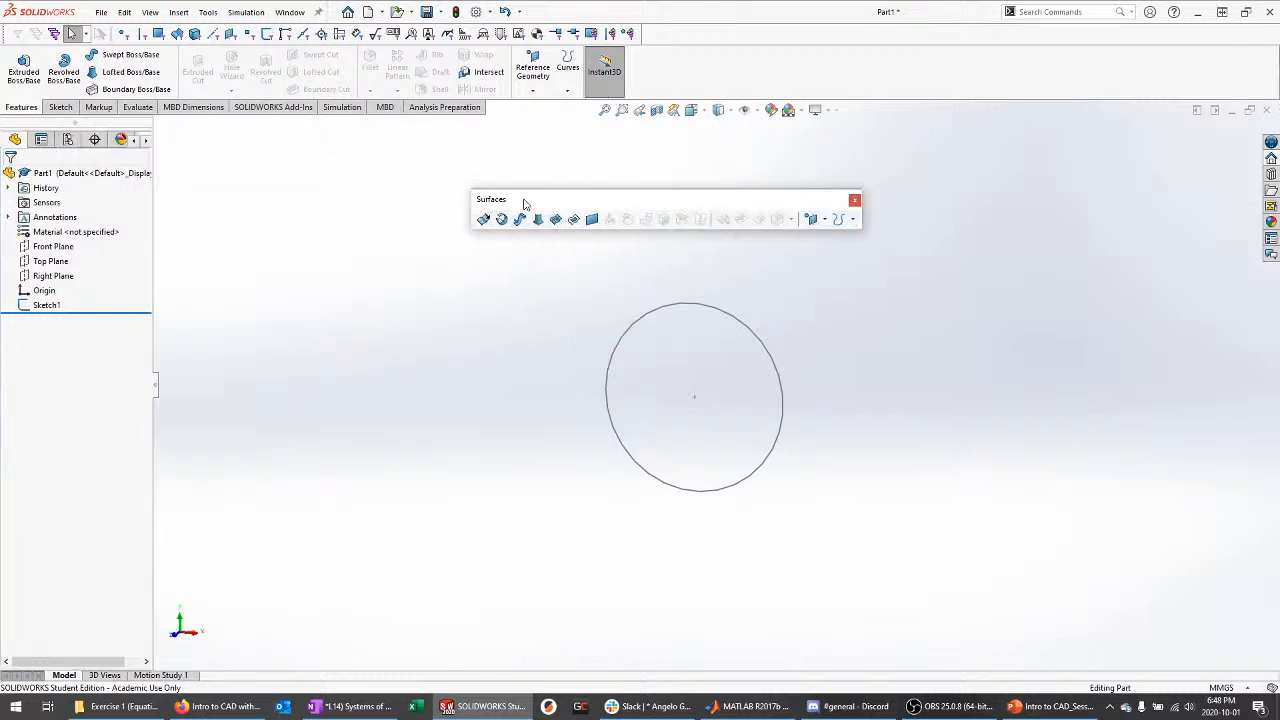
left_click_drag(523, 204, 668, 27)
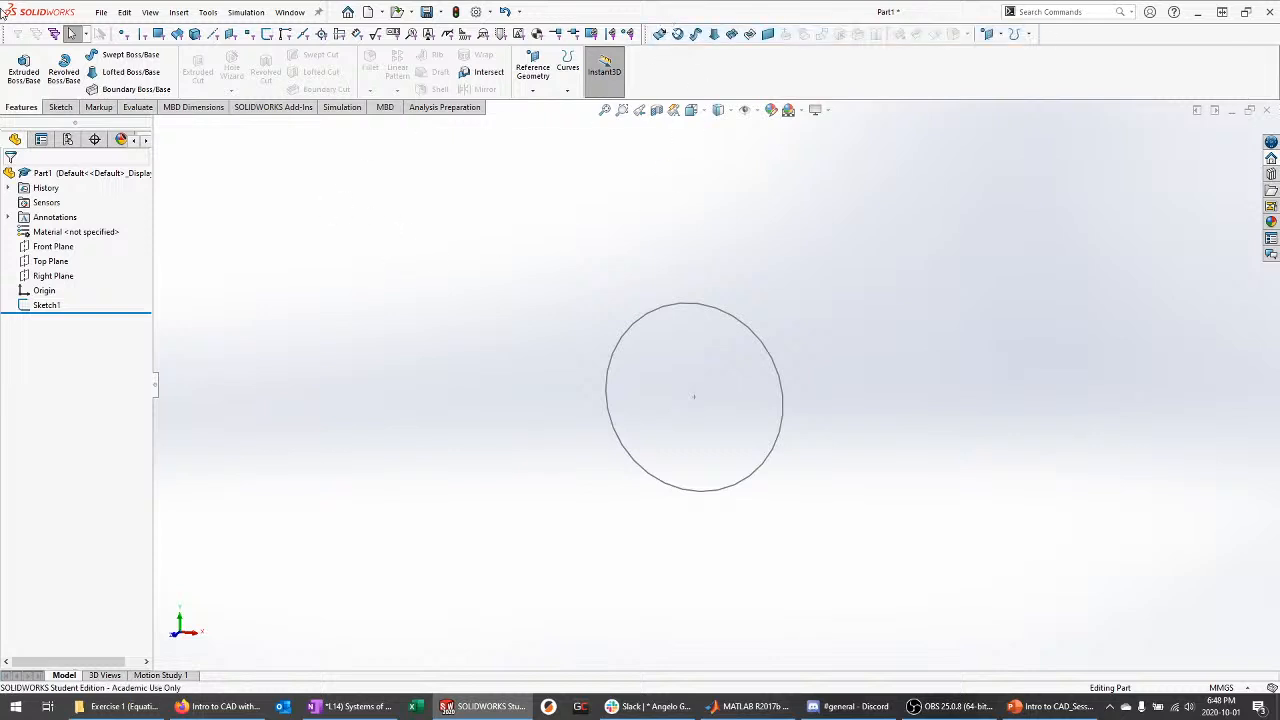
left_click_drag(71, 34, 36, 28)
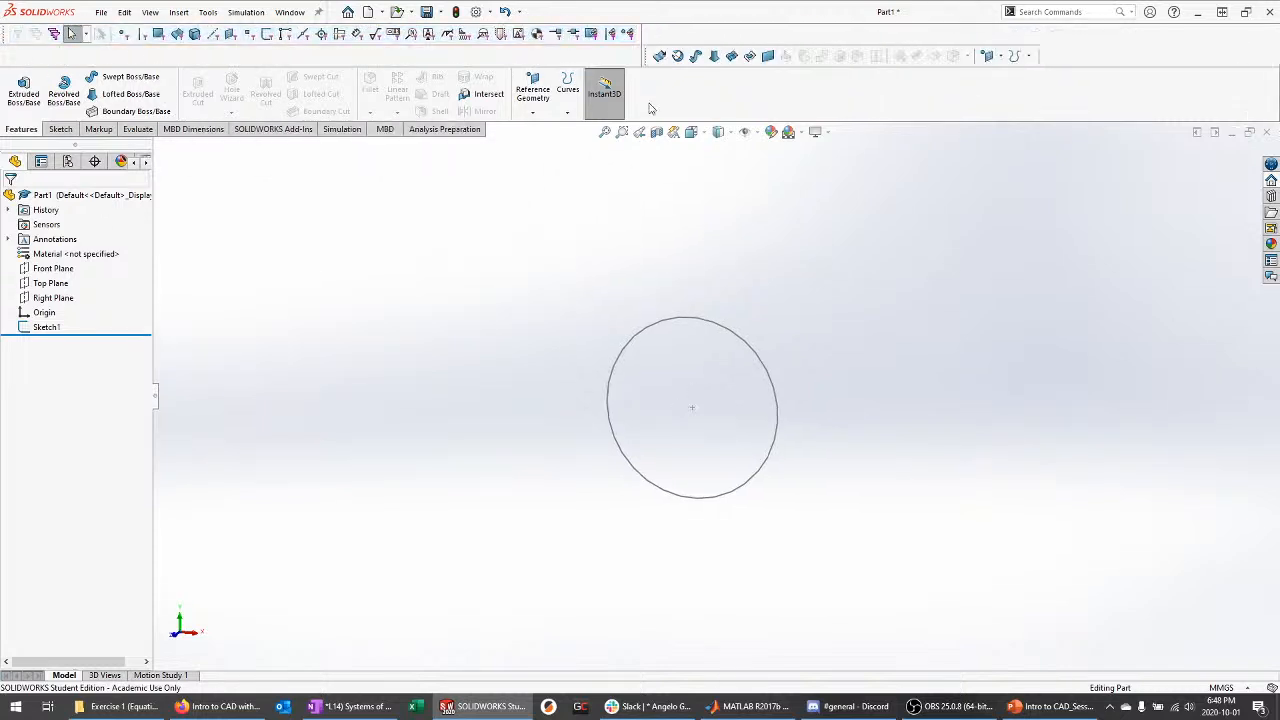
left_click_drag(652, 60, 666, 36)
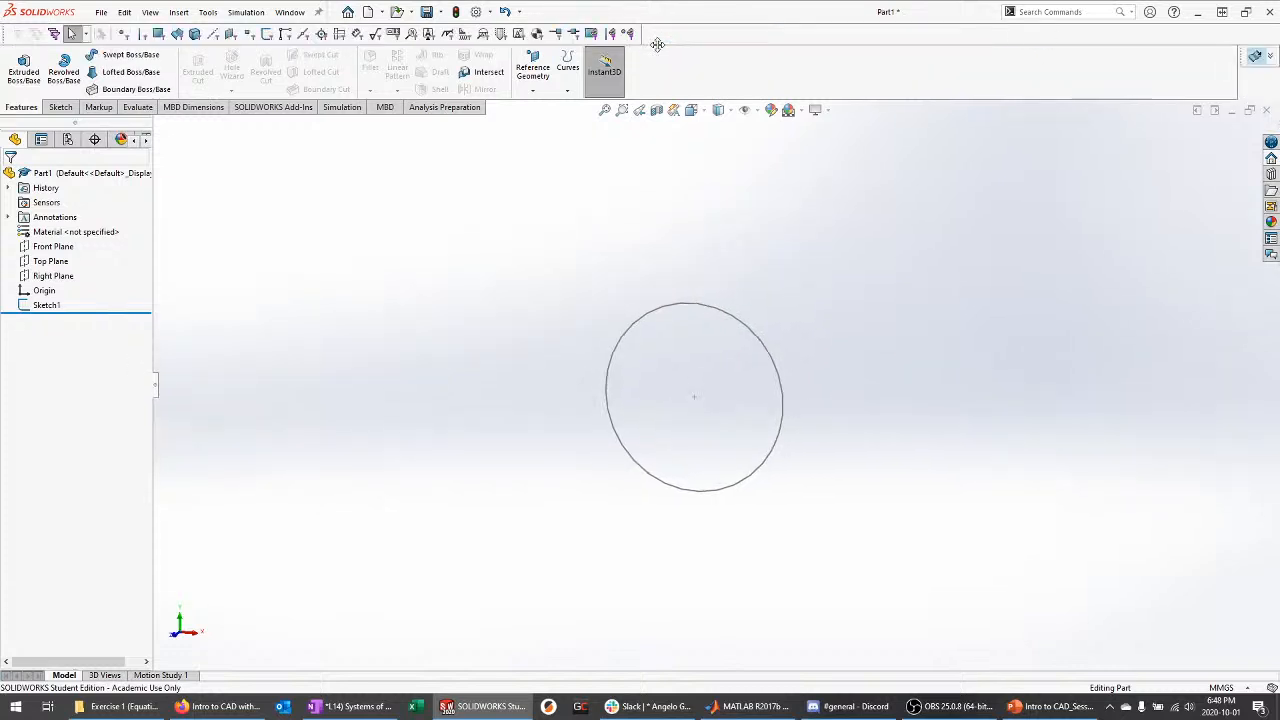
left_click_drag(1250, 58, 662, 34)
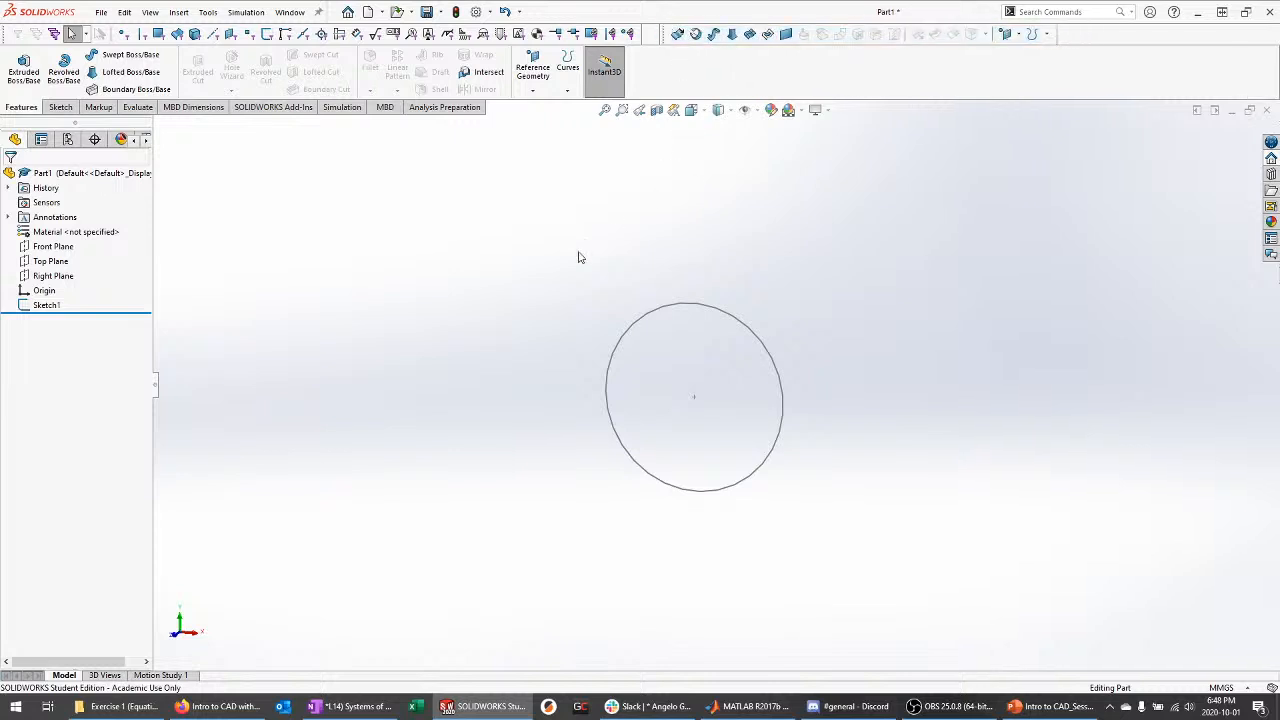
Select Sketch1's Ø50 circle and start an extruded surface from it
left_click(50, 305)
left_click(714, 224)
left_click(46, 305)
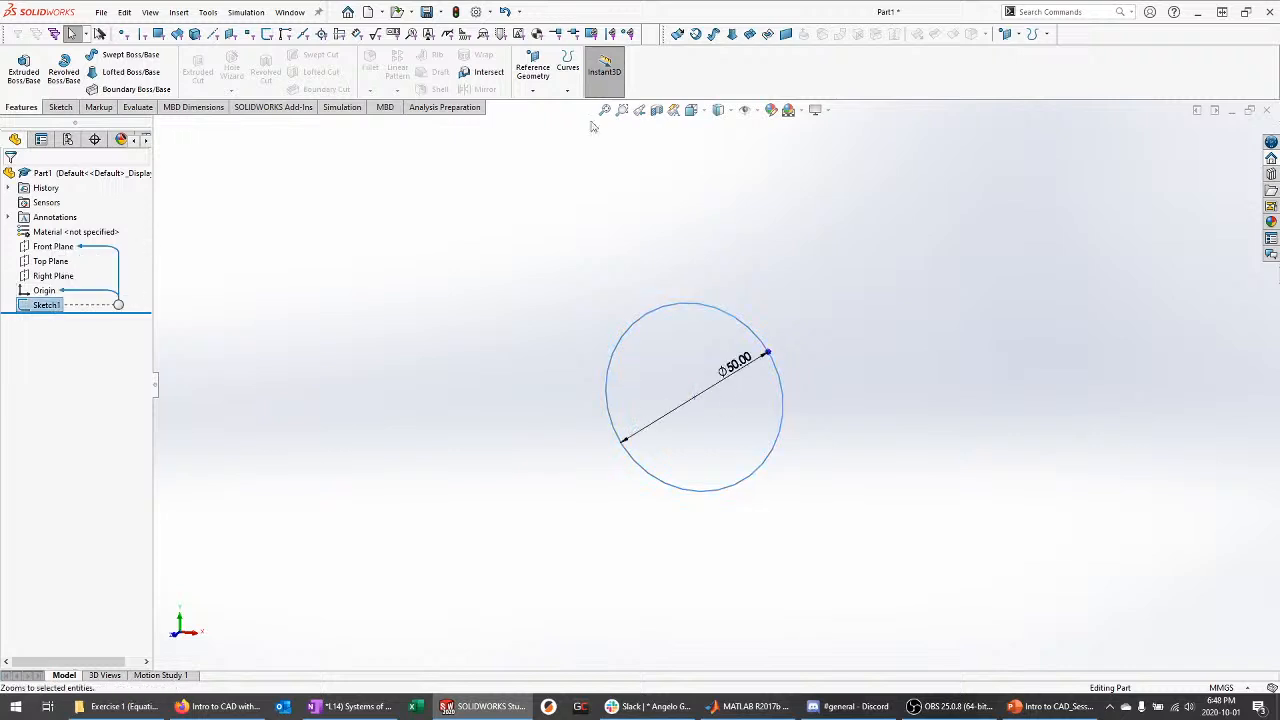
left_click(678, 33)
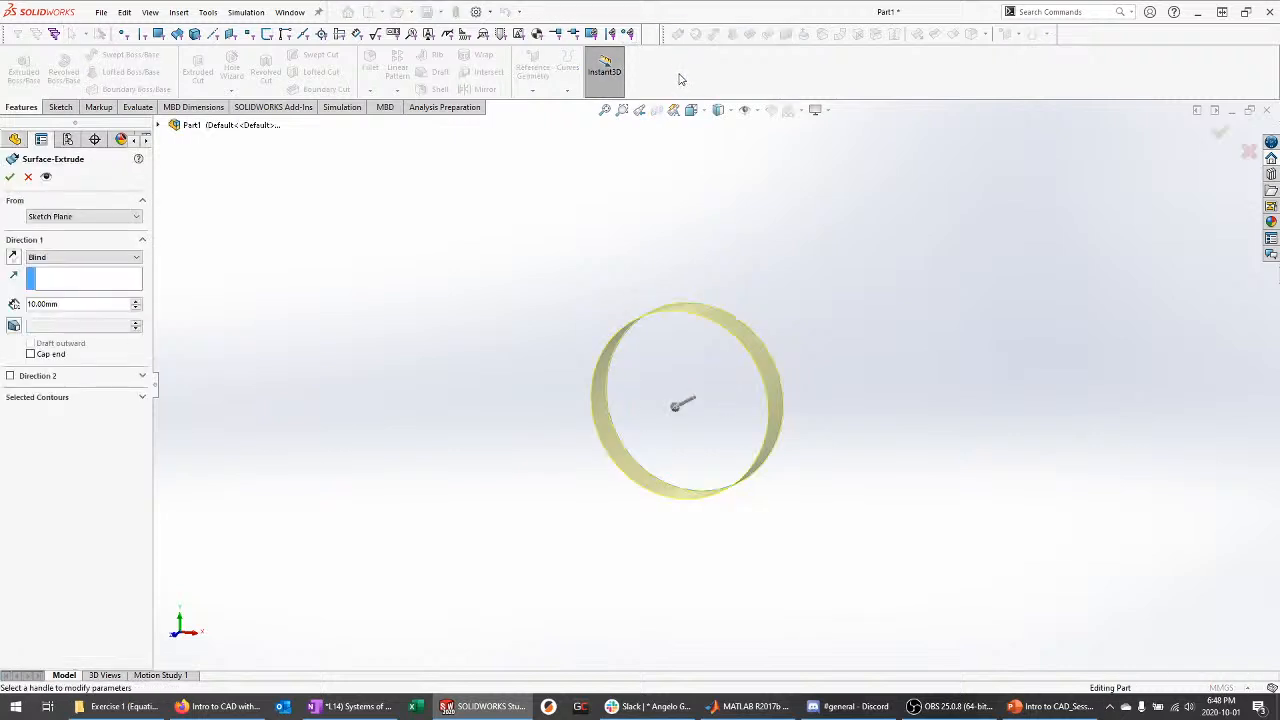
middle_click_drag(811, 230, 780, 240)
scroll(673, 387, "down", 4)
middle_click_drag(708, 323, 752, 283)
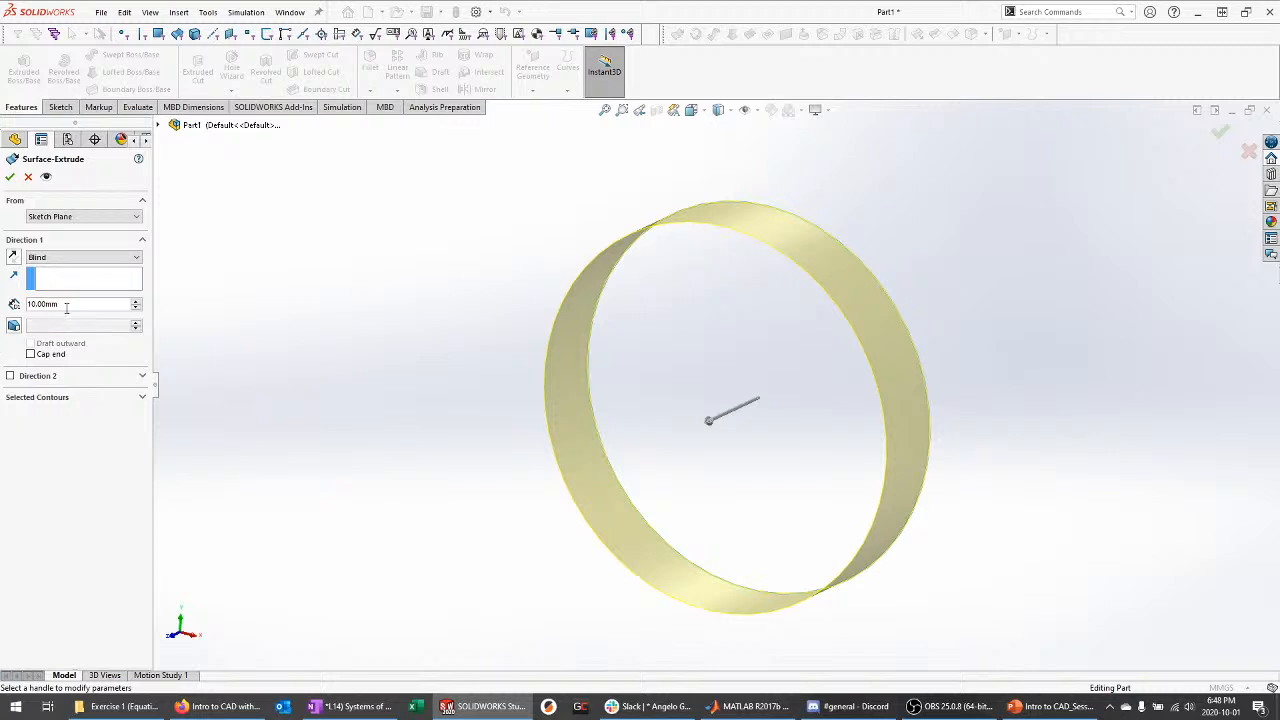
Set the surface extrusion to Blind, 50 mm deep, and accept it
left_click_drag(66, 307, 5, 303)
type("50")
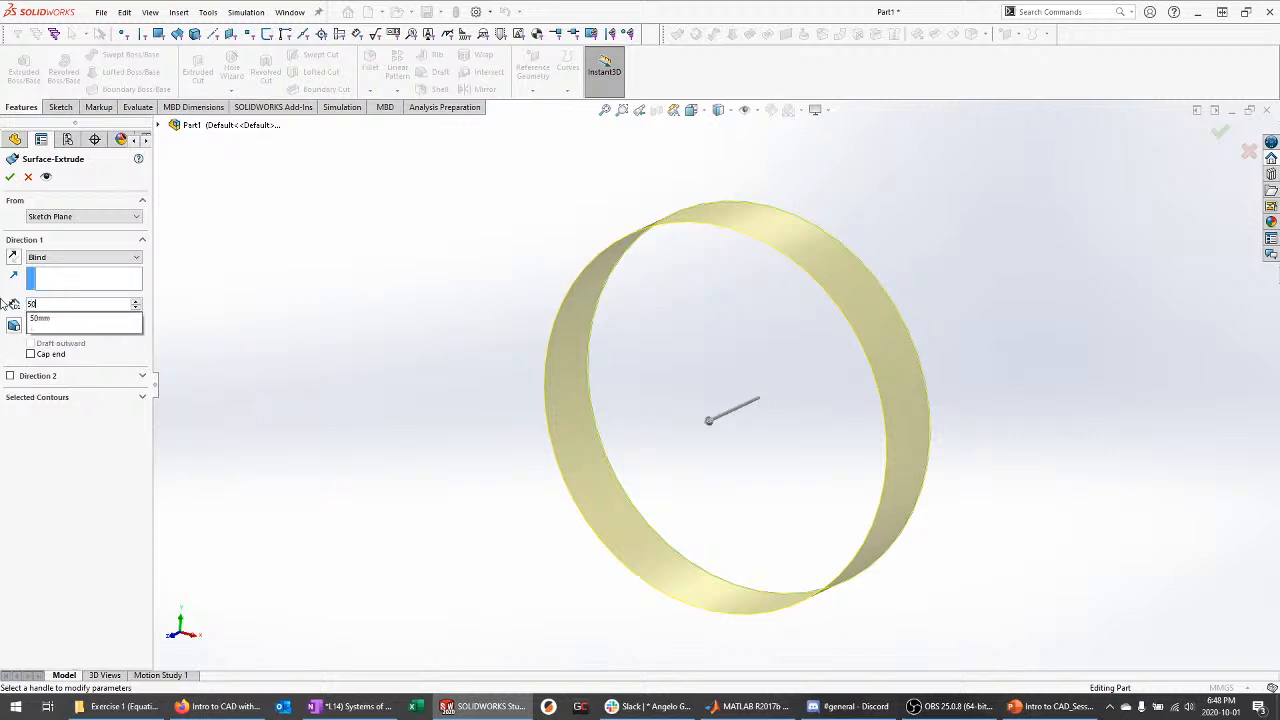
key("Return")
scroll(650, 171, "up", 2)
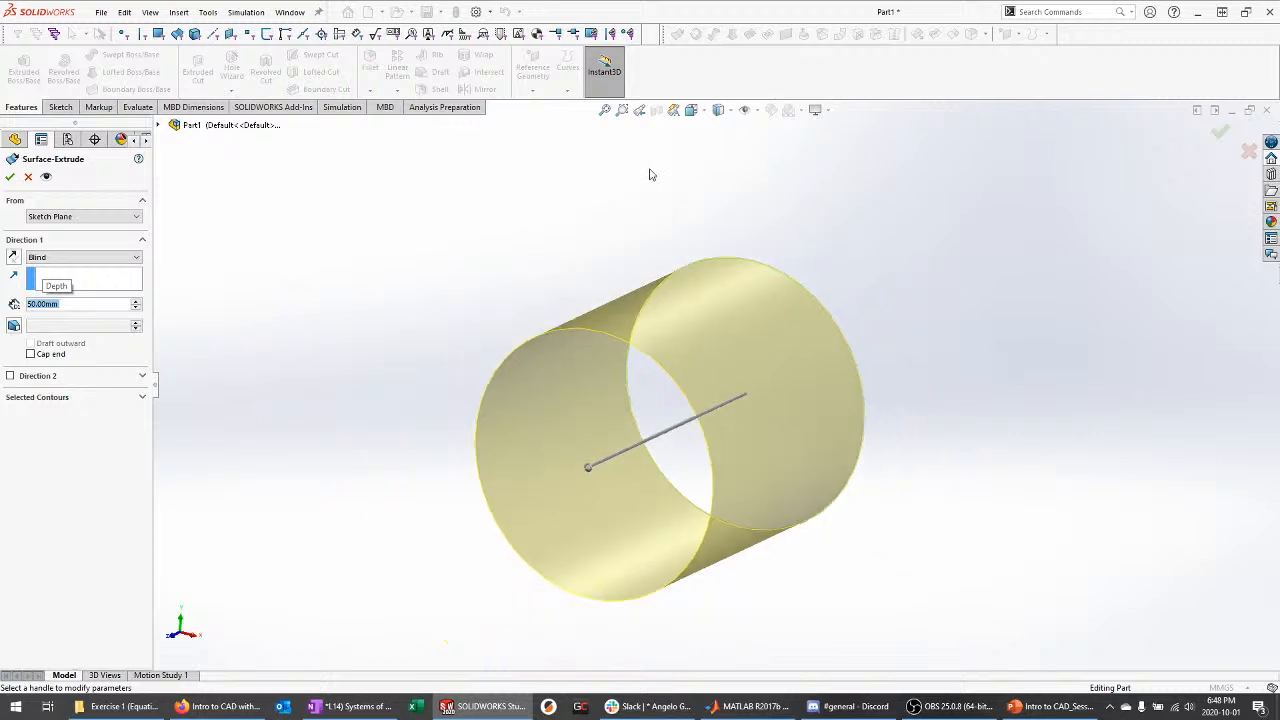
middle_click_drag(442, 294, 427, 316)
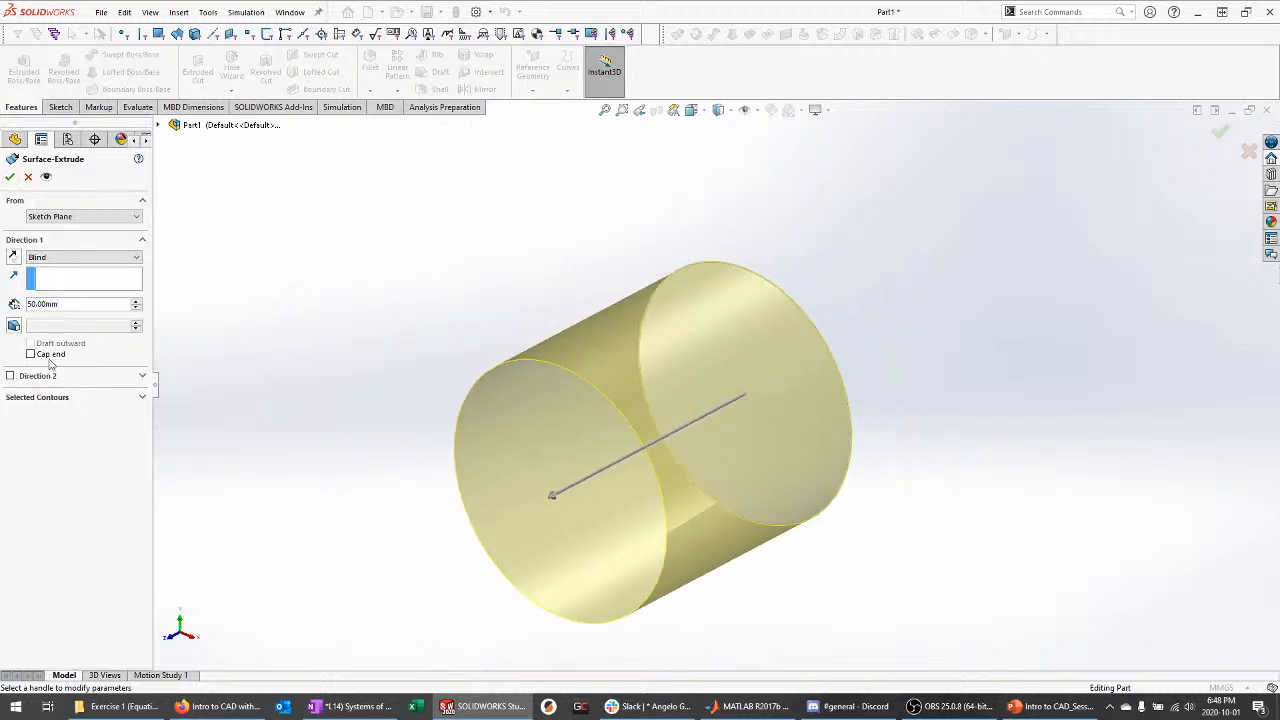
left_click(58, 262)
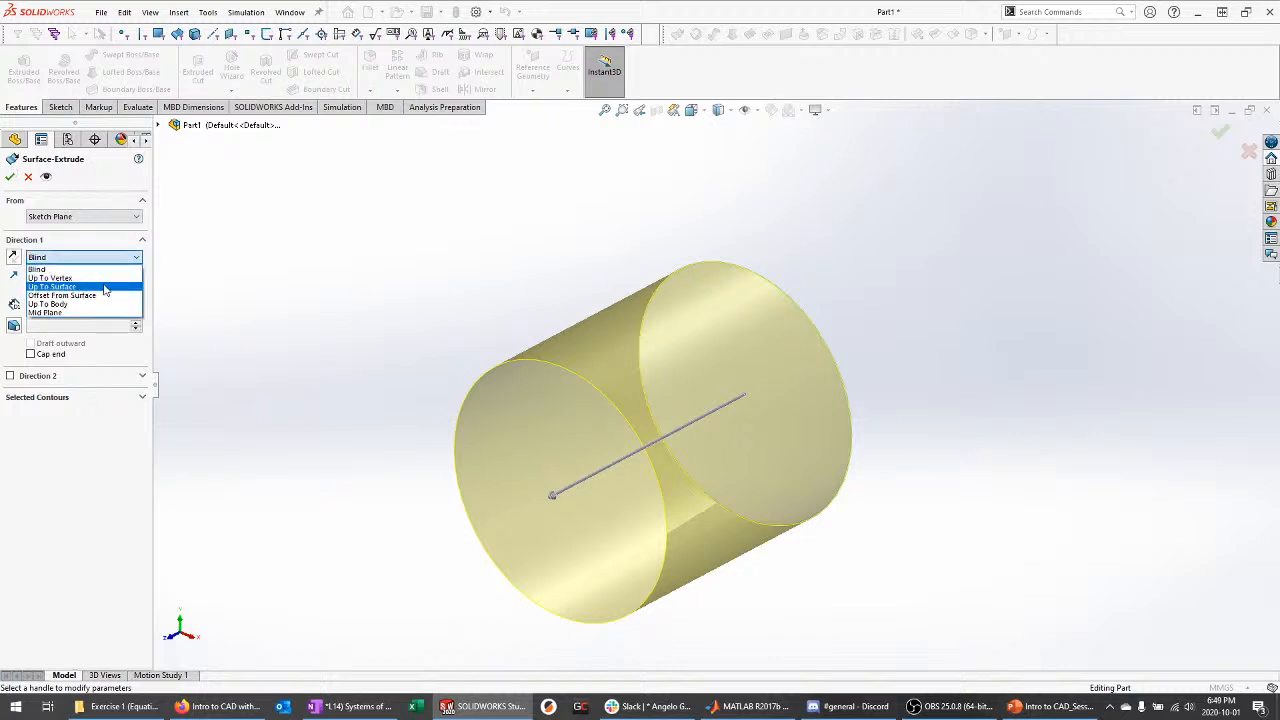
left_click(68, 469)
left_click(10, 177)
Check Surface-Extrude1's open ends, select it, and open Insert > Boss/Base toward Thicken
left_click(831, 265)
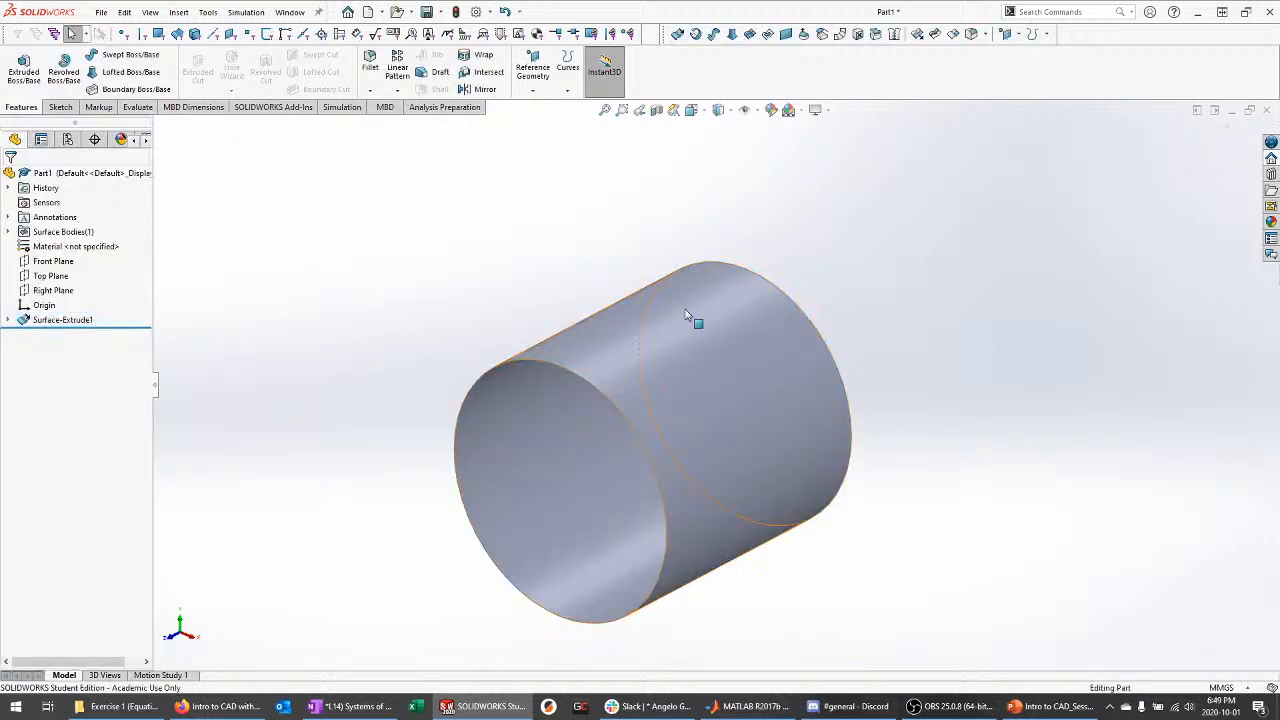
middle_click_drag(686, 316, 208, 323)
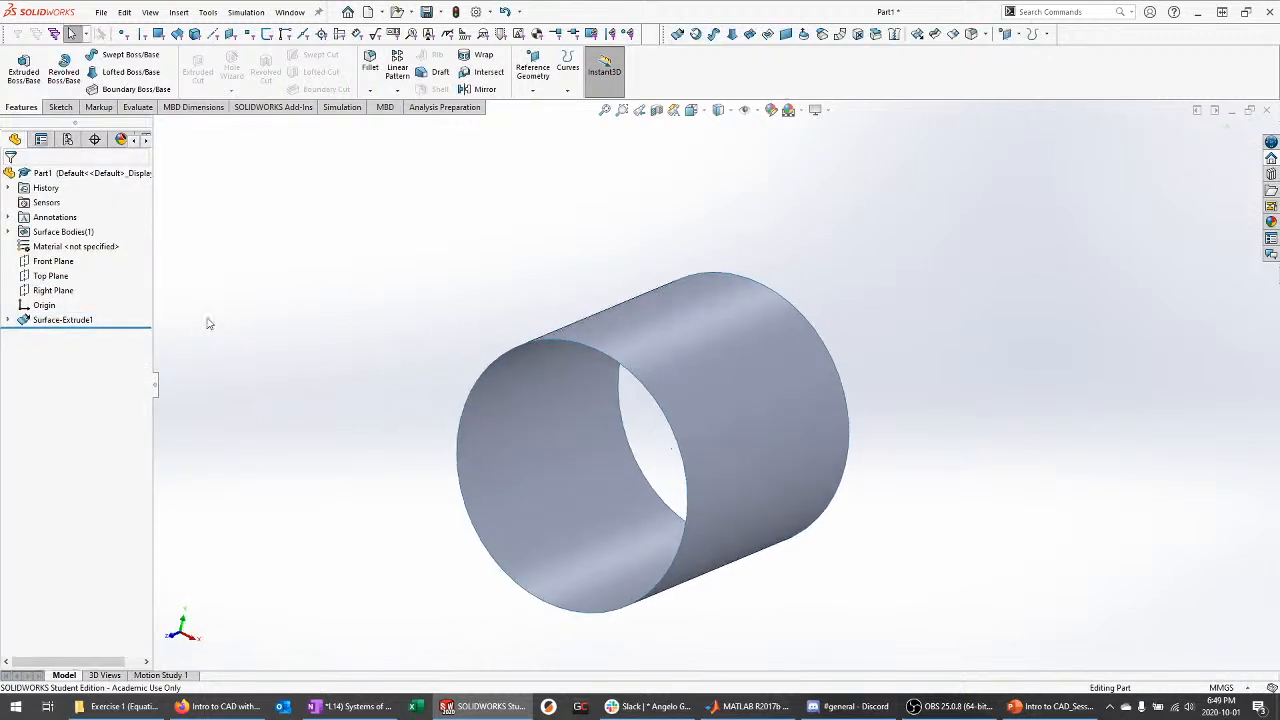
left_click(8, 231)
left_click(62, 246)
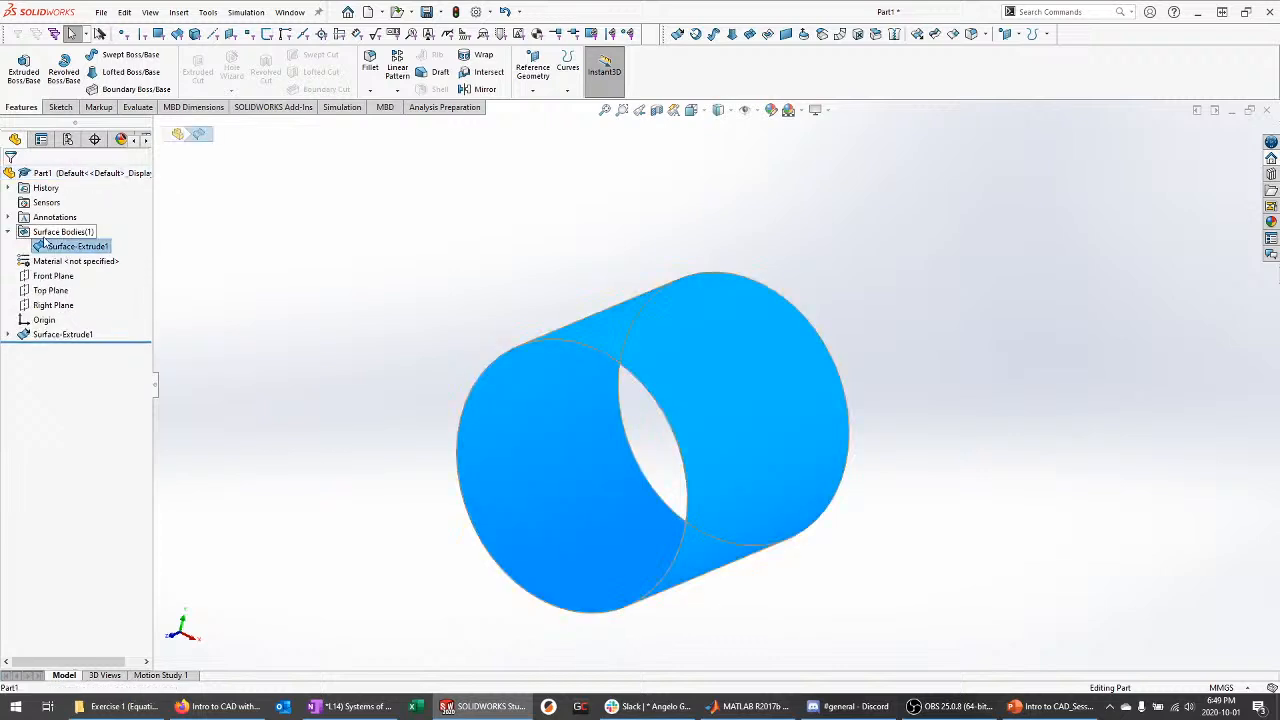
left_click(349, 331)
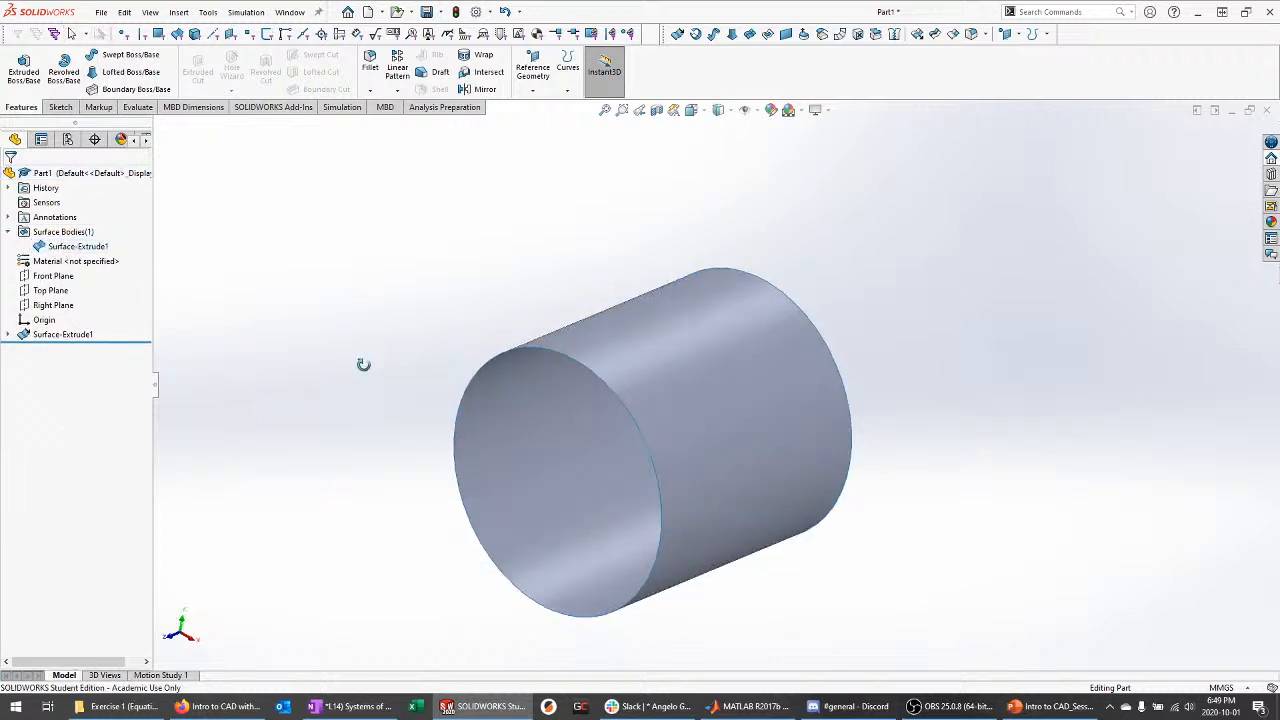
left_click(76, 337)
left_click(341, 604)
middle_click_drag(378, 555, 404, 547)
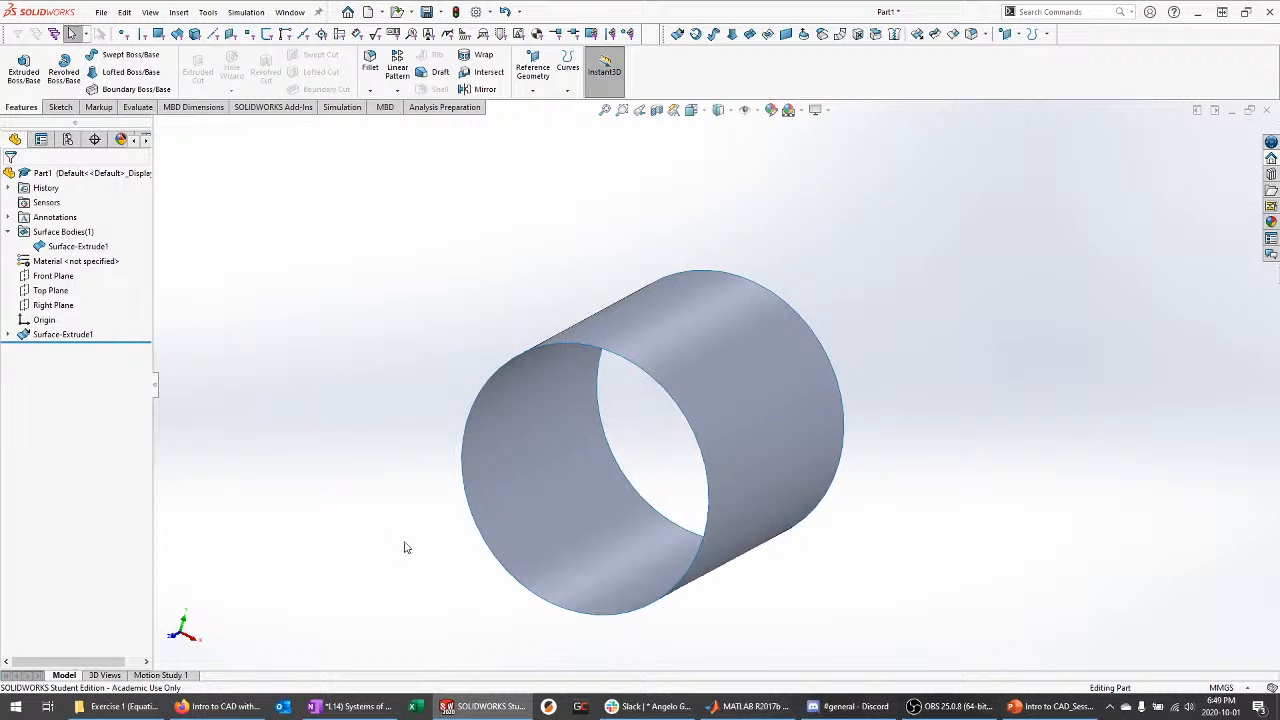
scroll(400, 545, "down", 3)
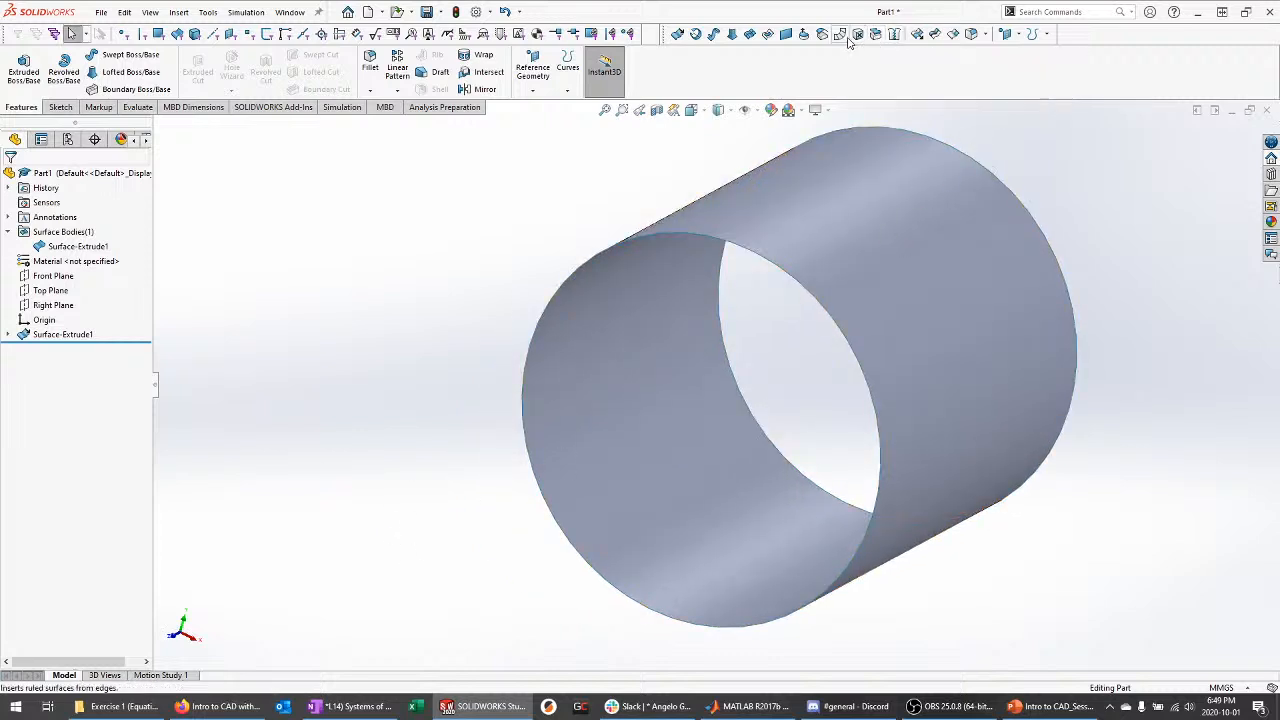
left_click(64, 335)
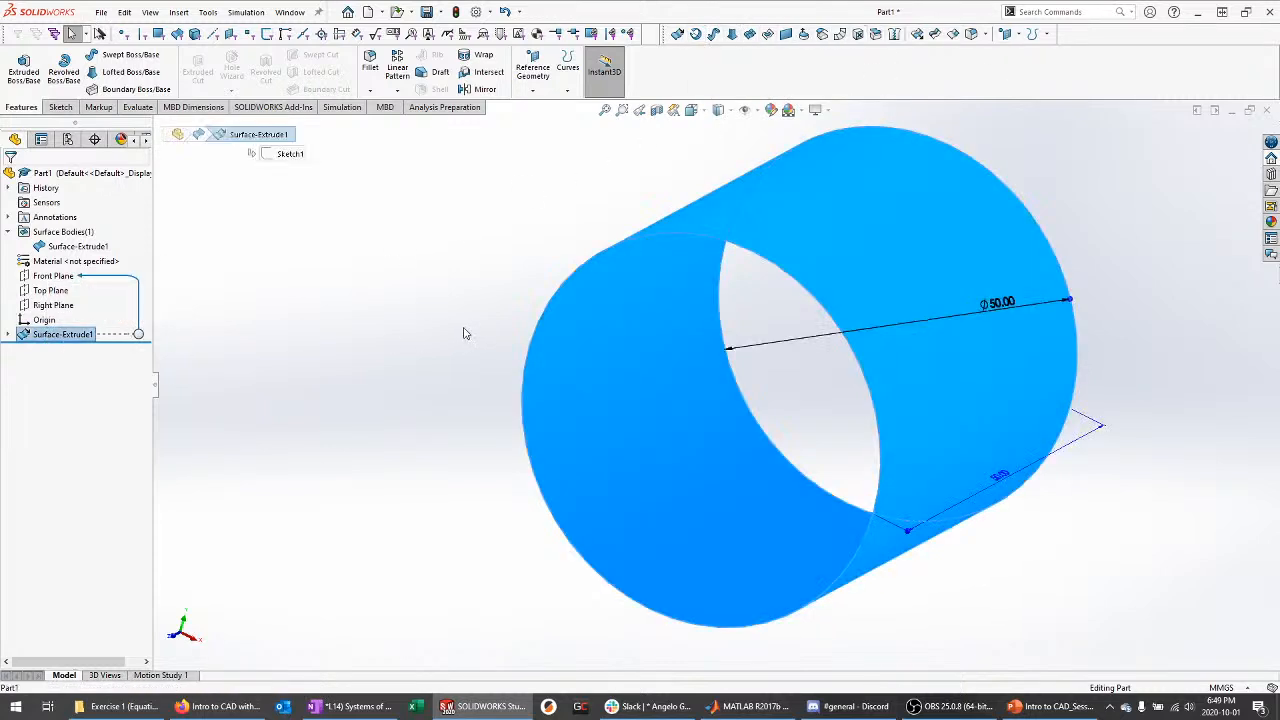
left_click(189, 13)
mouse_move(190, 38)
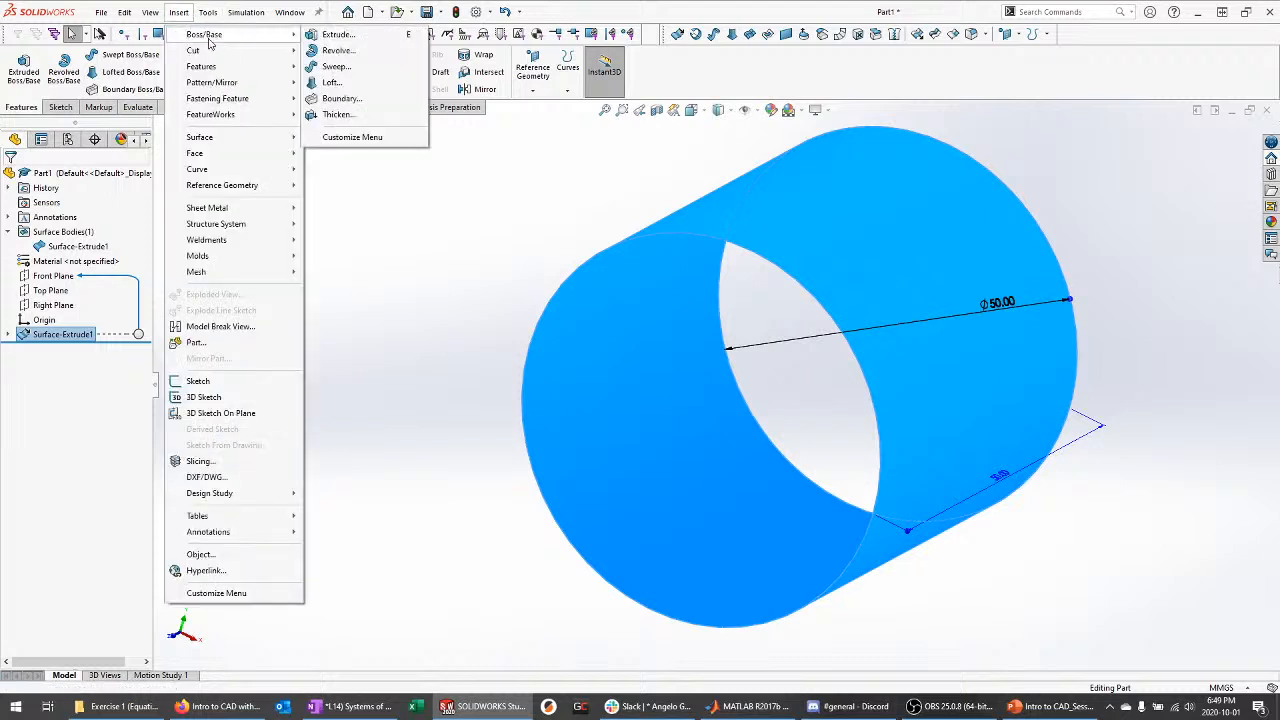
Thicken Surface-Extrude1 by 5 mm to create the solid body Thicken1
left_click(338, 114)
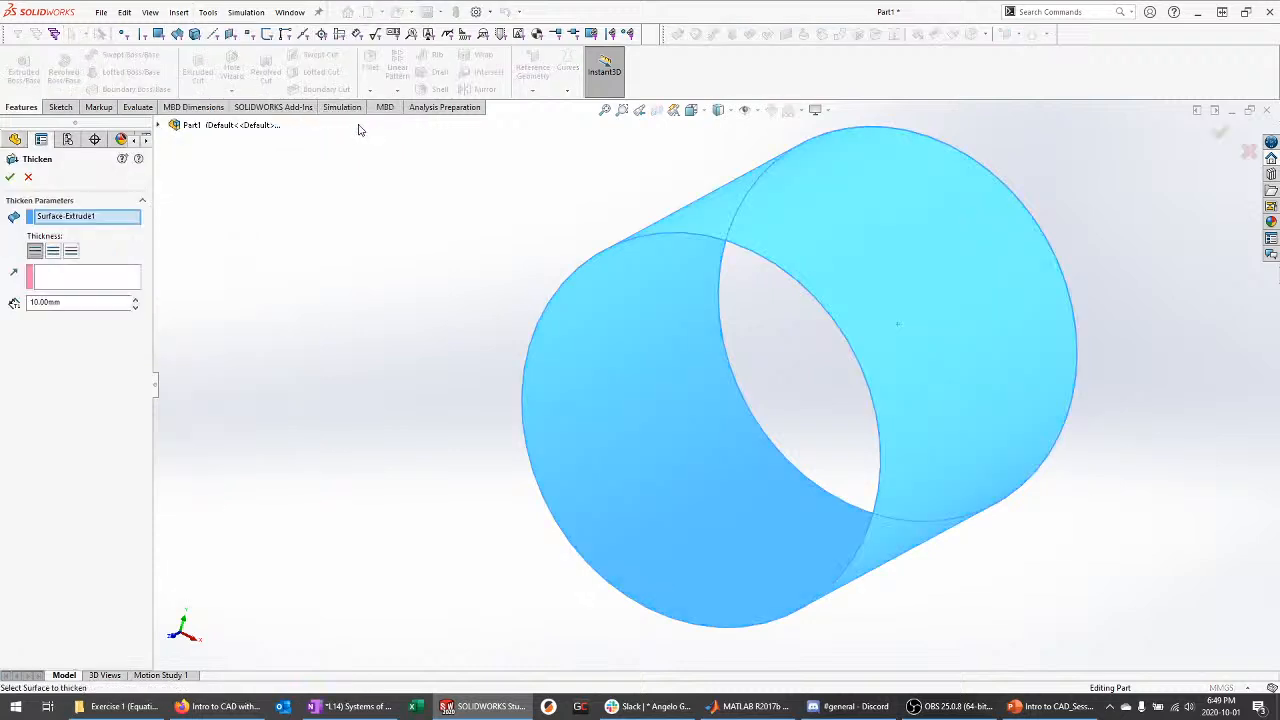
middle_click_drag(268, 300, 282, 276)
left_click_drag(80, 302, 16, 302)
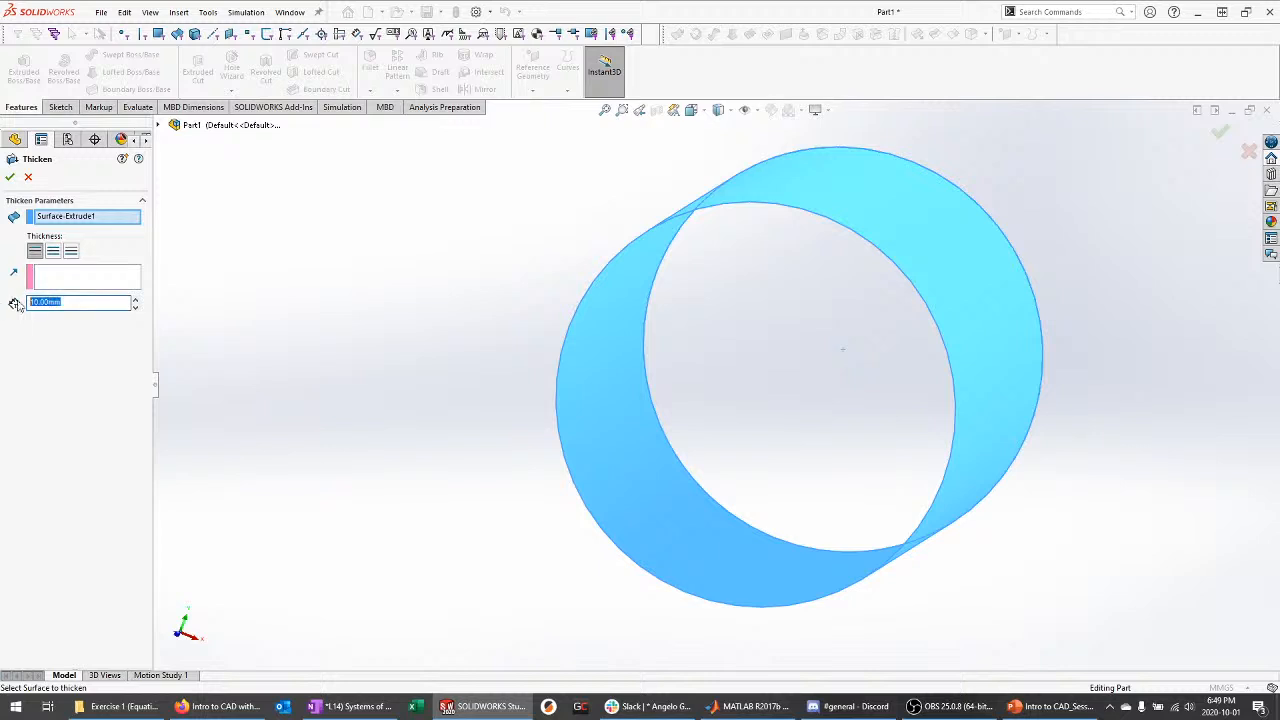
type("5")
key("Return")
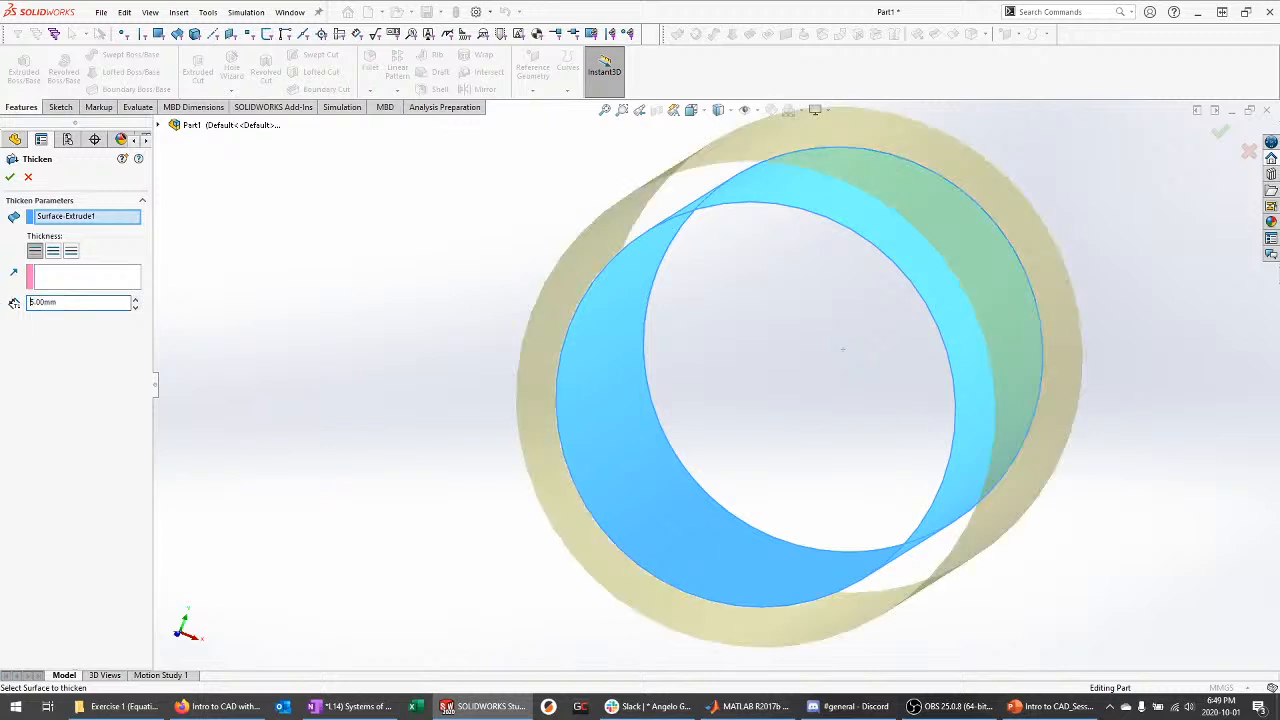
middle_click_drag(434, 259, 423, 271)
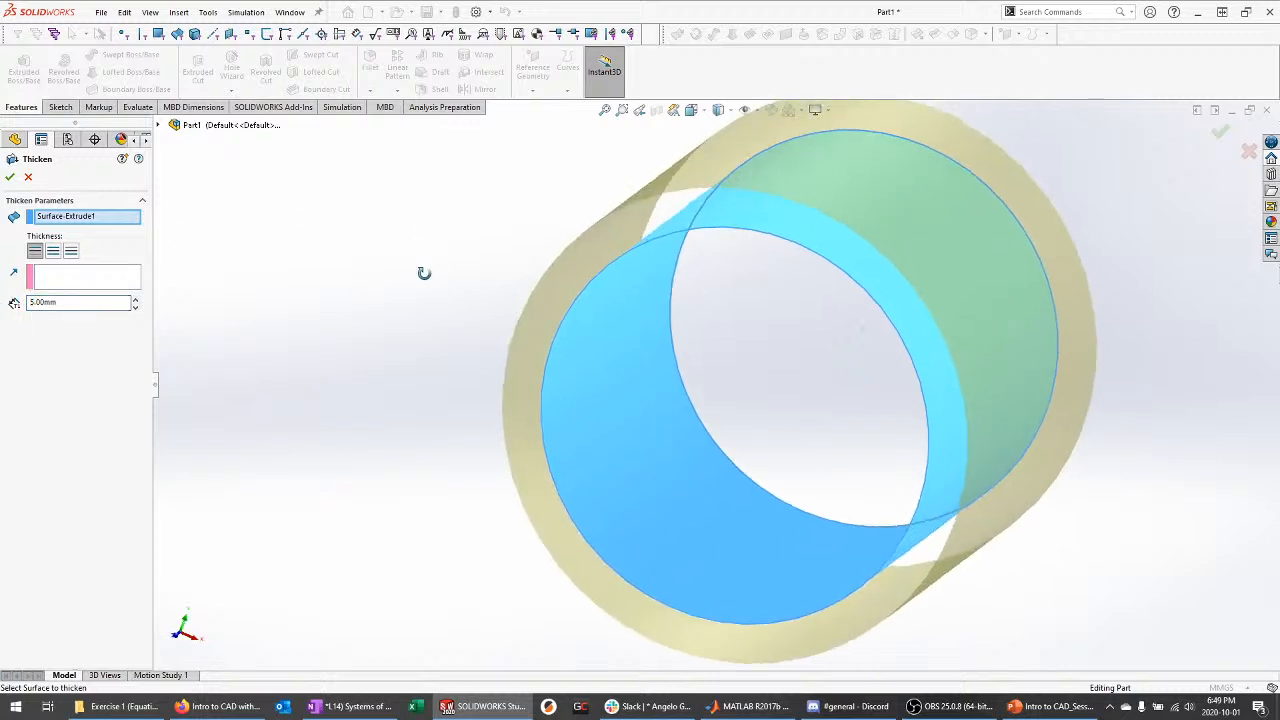
left_click(9, 178)
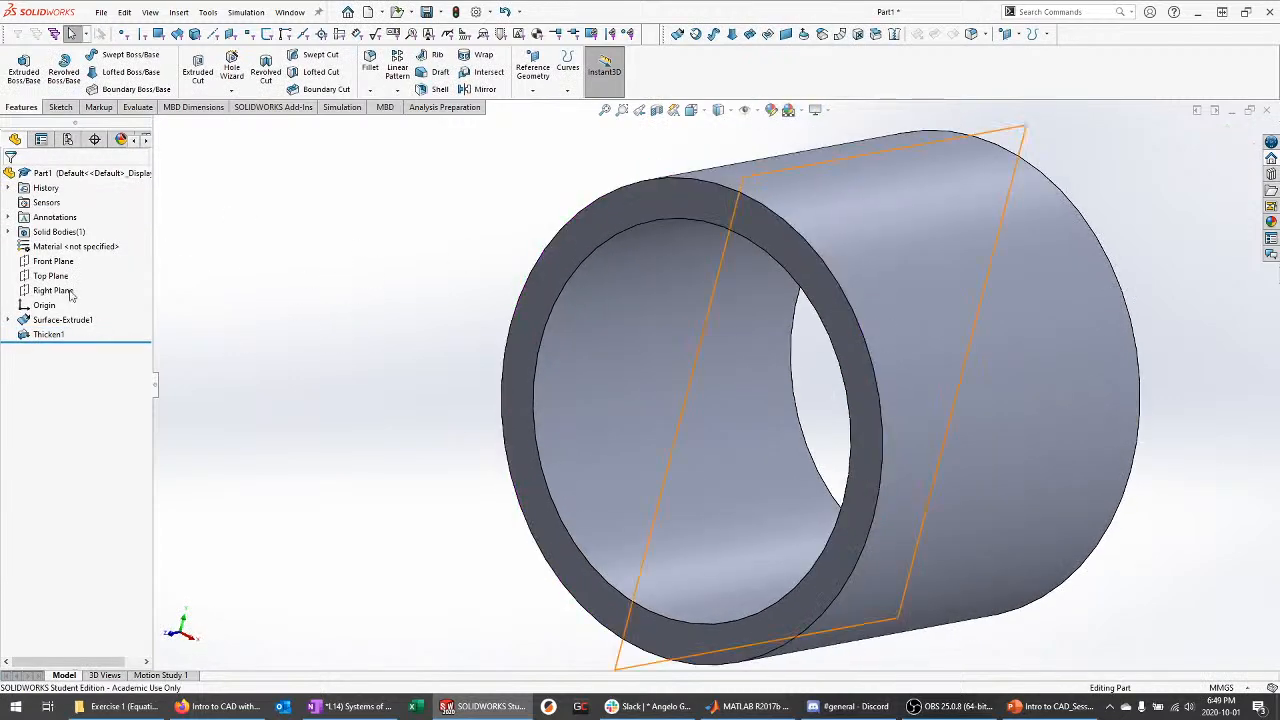
left_click(8, 232)
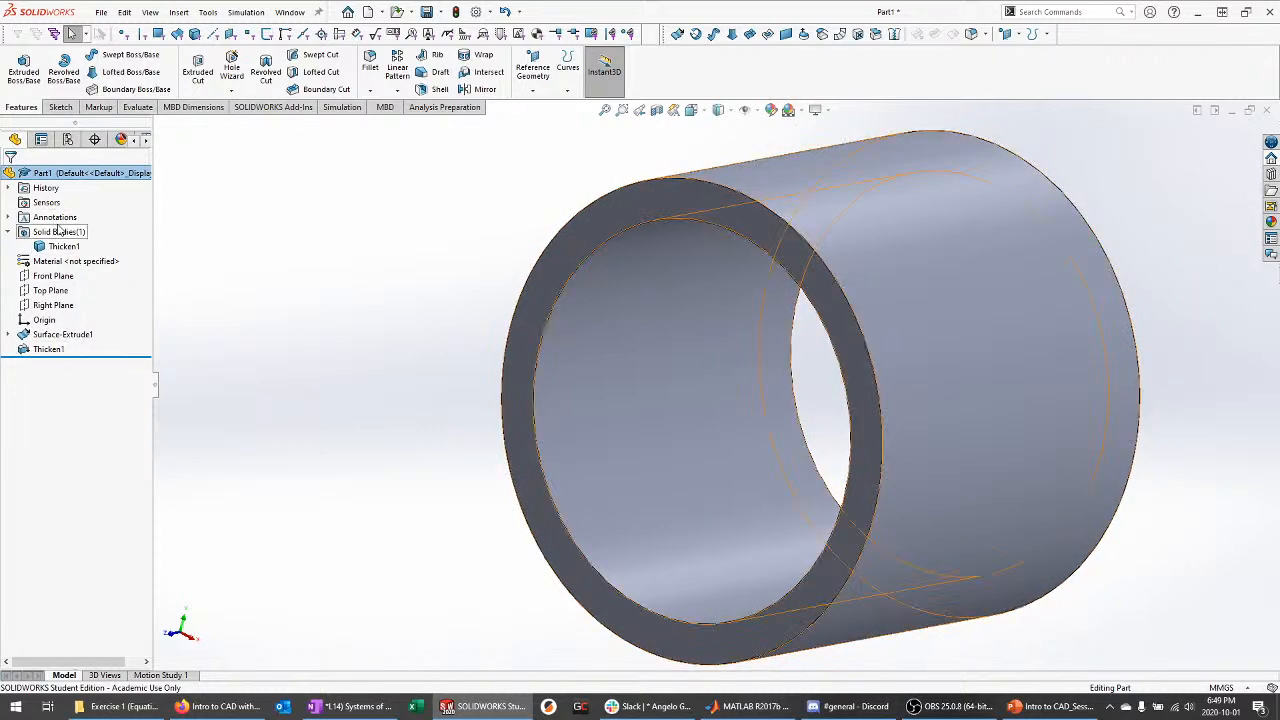
Edit Thicken1 to thicken both sides and inspect the resulting tube
left_click(52, 349)
left_click(66, 312)
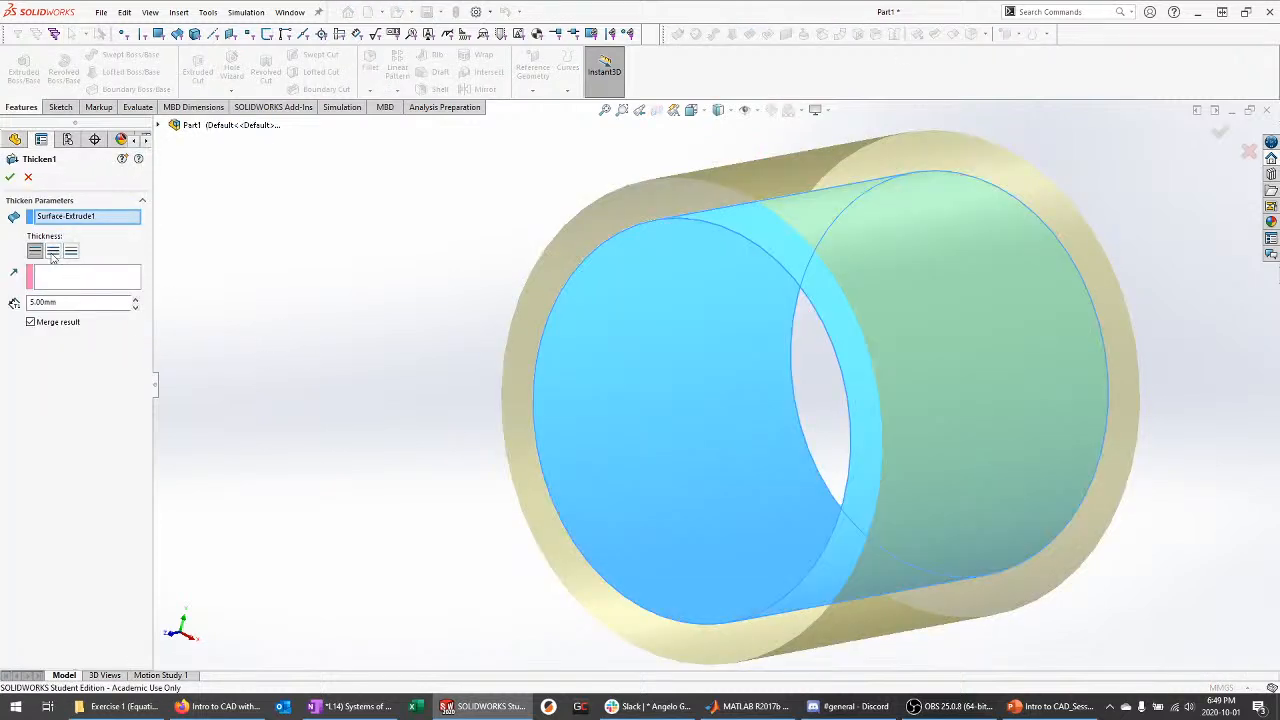
middle_click_drag(342, 295, 366, 286)
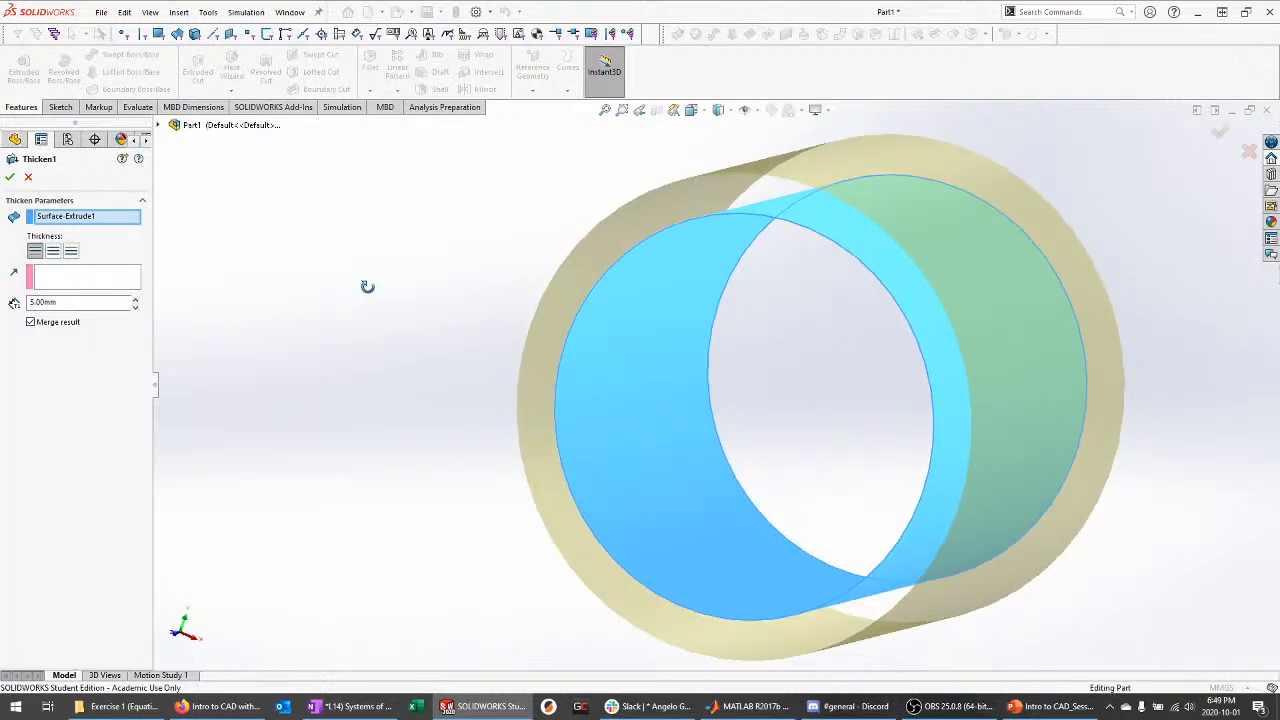
left_click(53, 251)
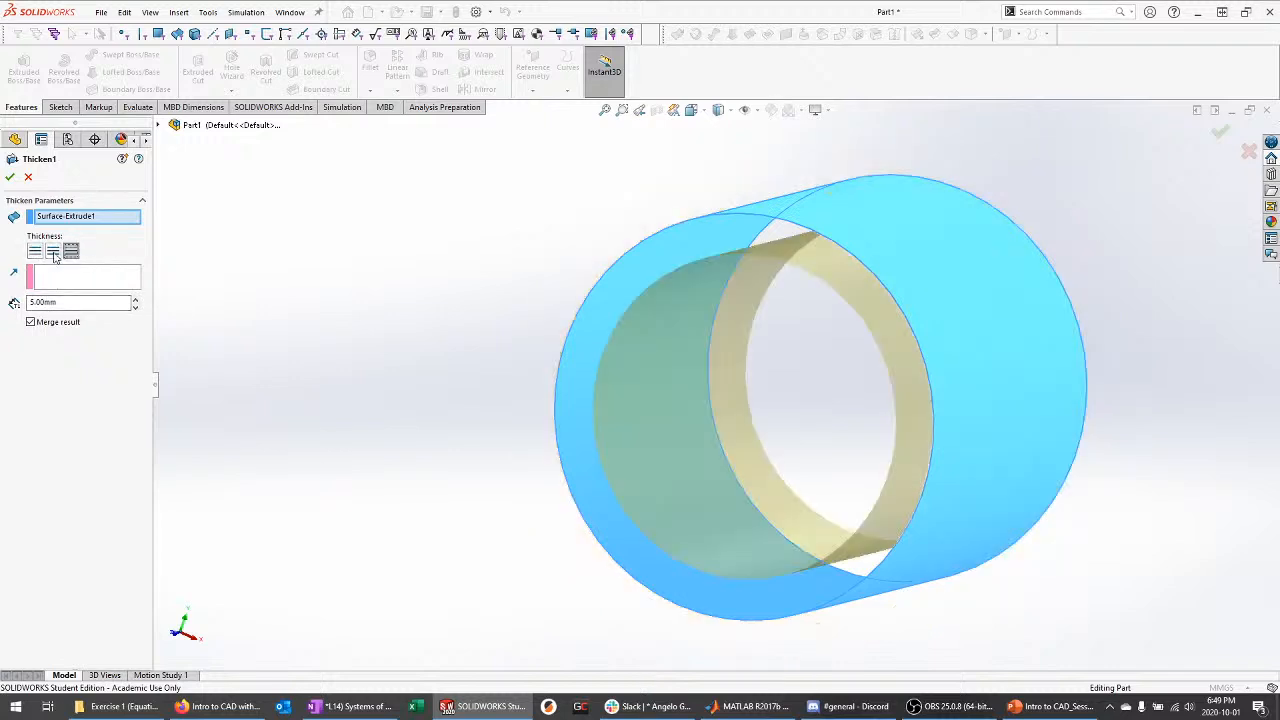
left_click(53, 251)
middle_click_drag(393, 278, 253, 268)
left_click(9, 177)
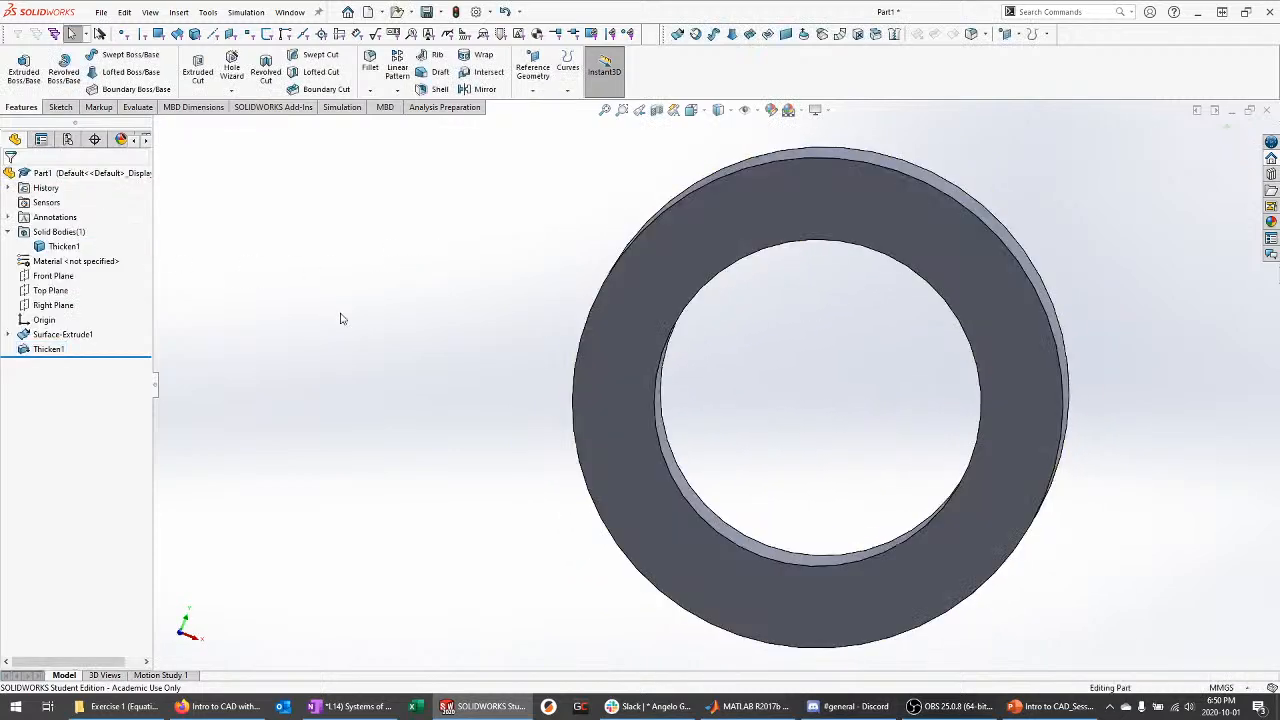
middle_click_drag(397, 318, 340, 347)
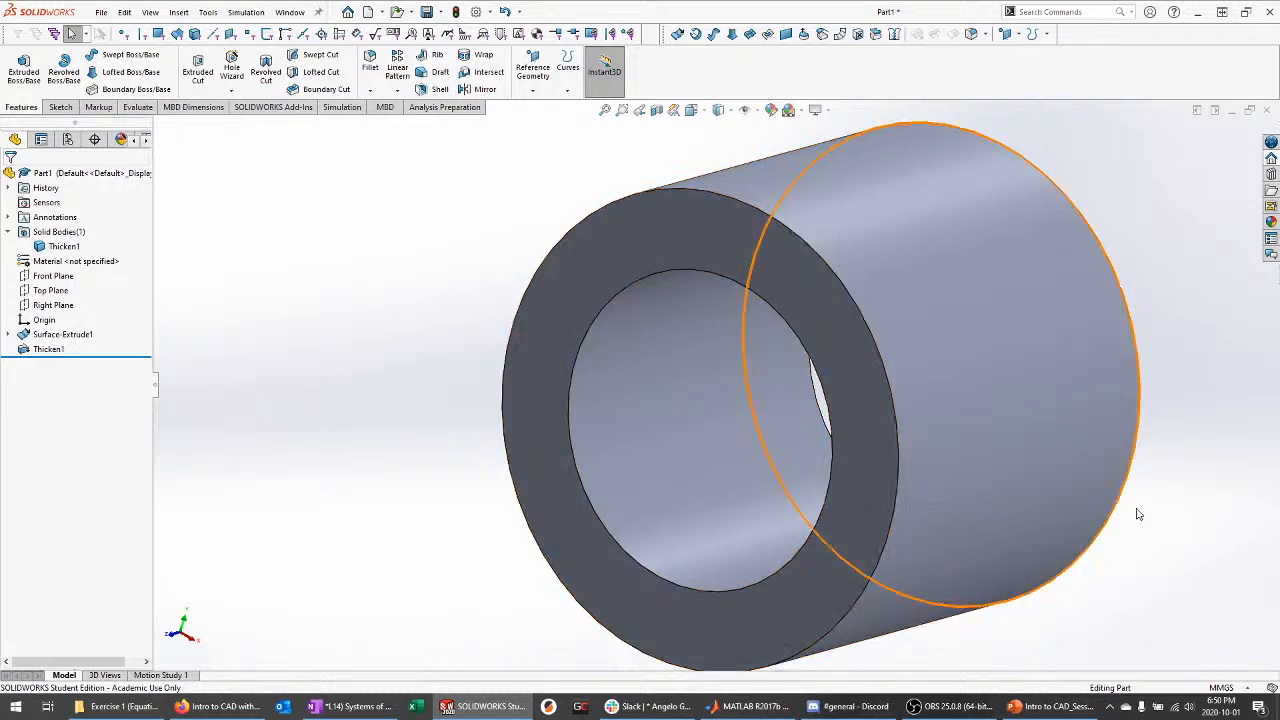
mouse_move(1050, 706)
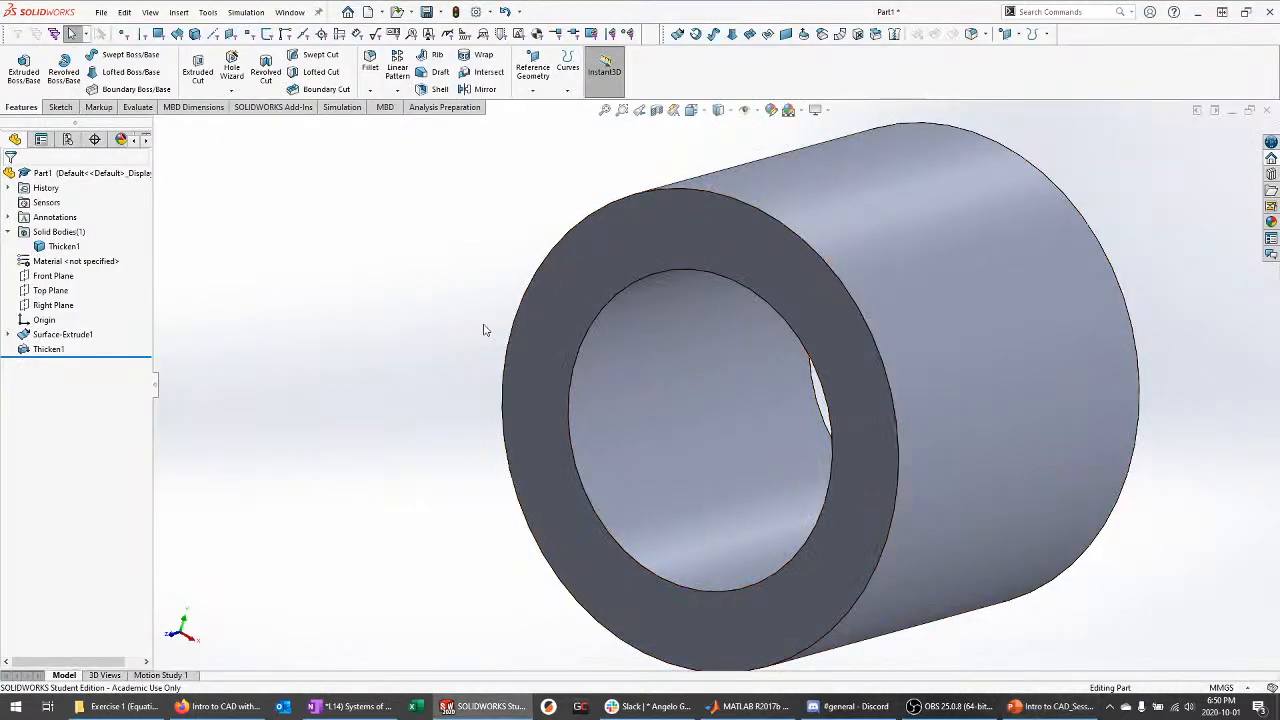
middle_click_drag(456, 289, 457, 294)
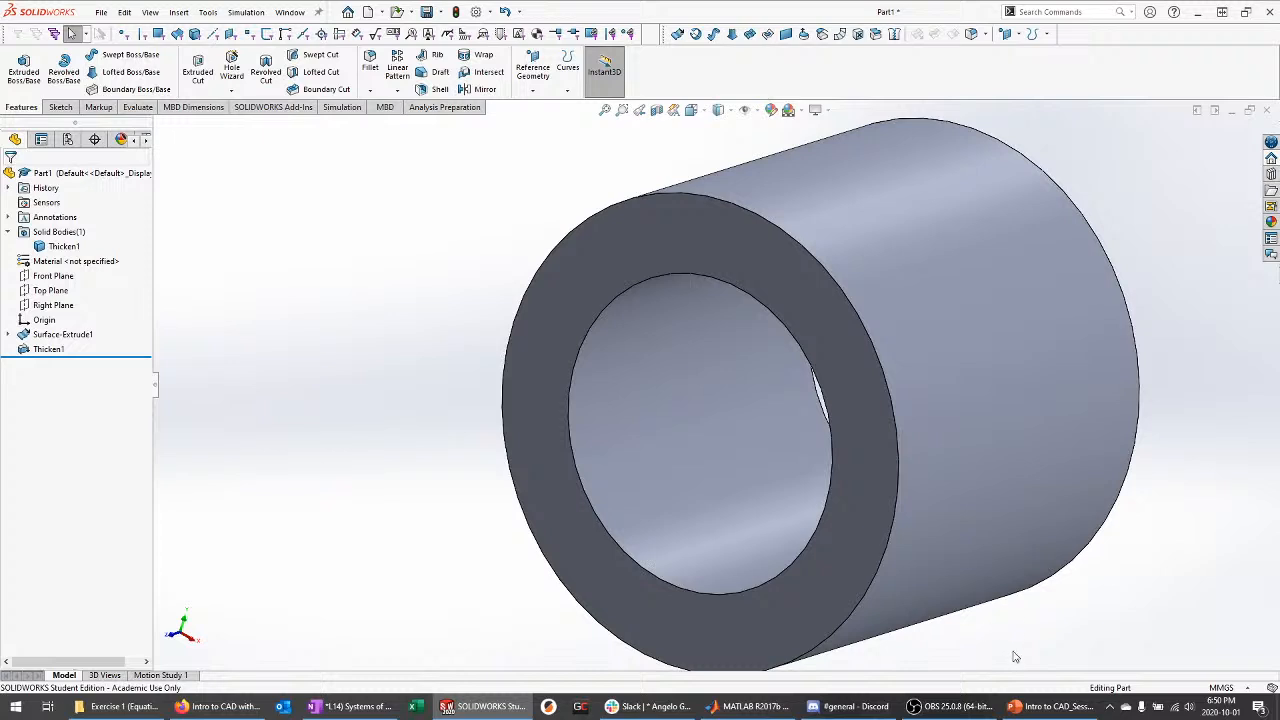
Switch to PowerPoint and present slide 28, "Skeletonization and Inter-Part References", full screen
left_click(1050, 706)
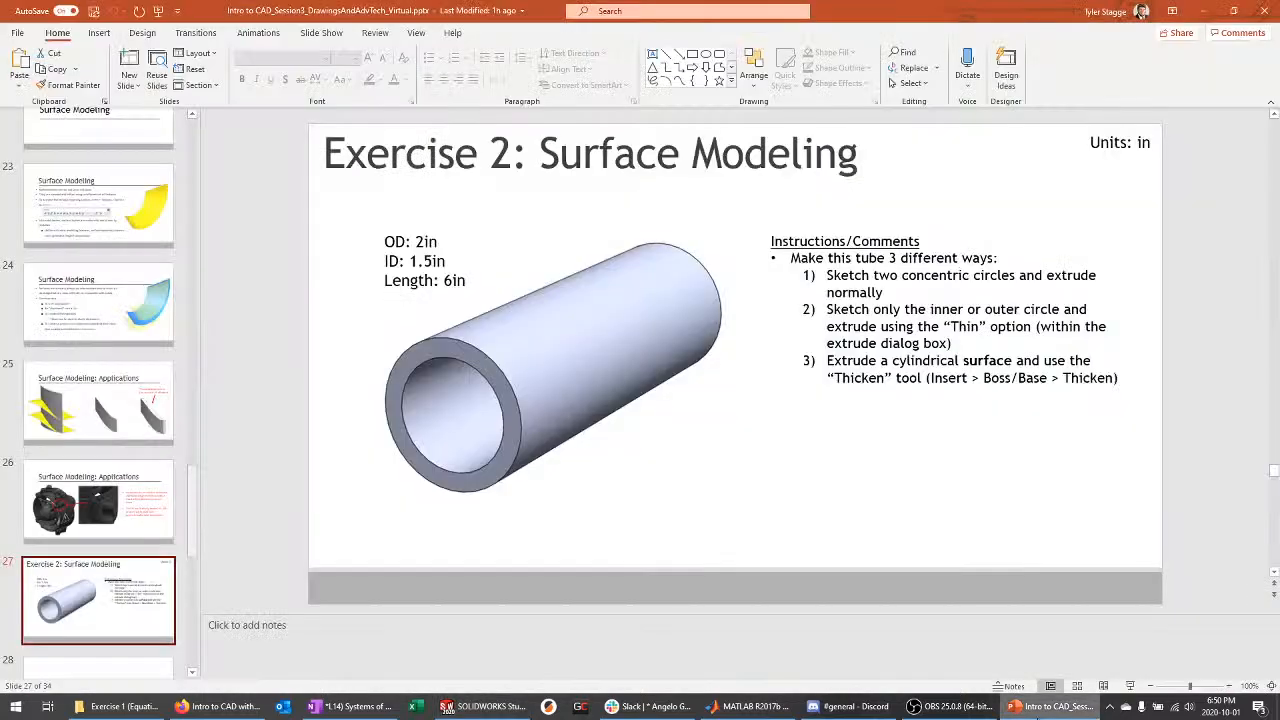
scroll(101, 495, "down", 3)
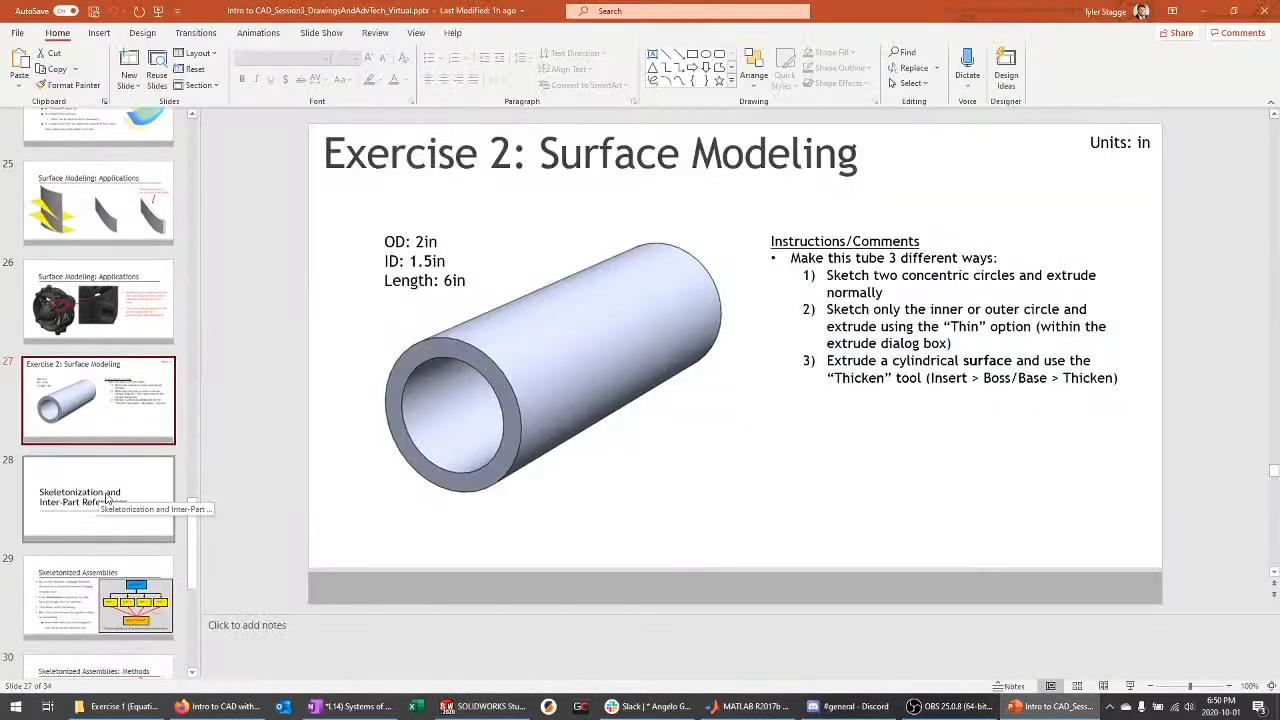
left_click(122, 500)
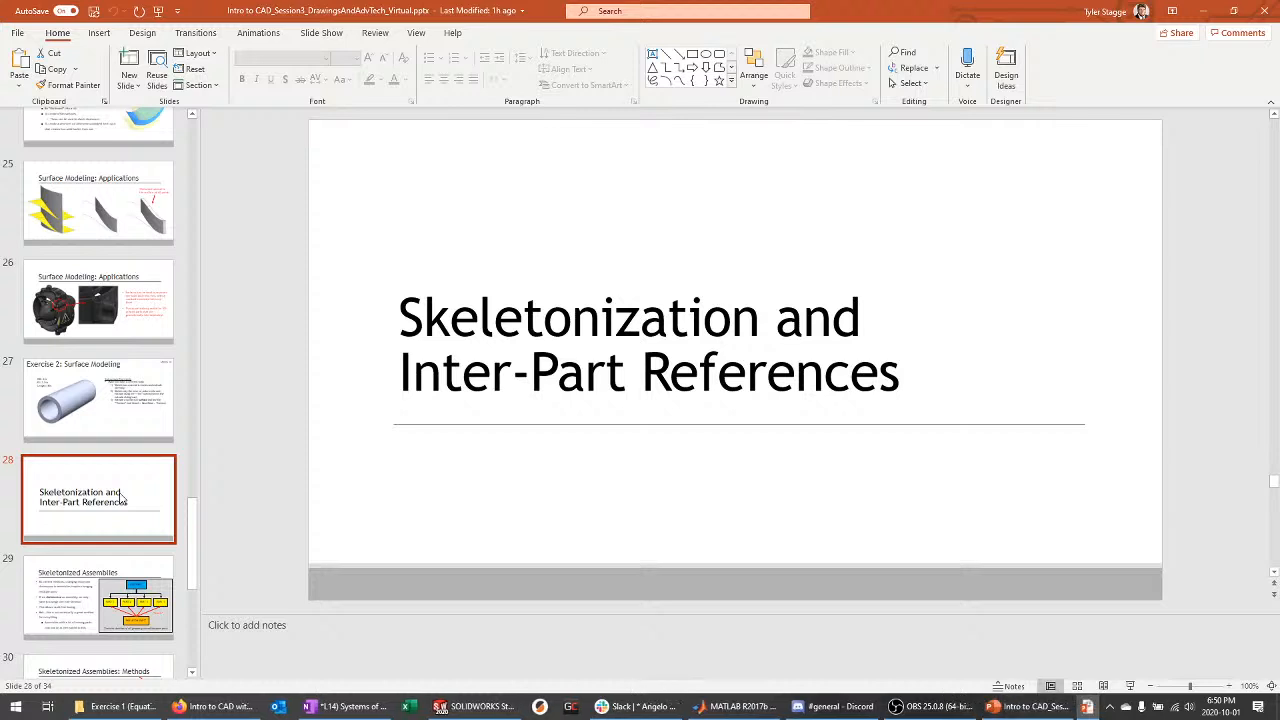
key("shift+F5")
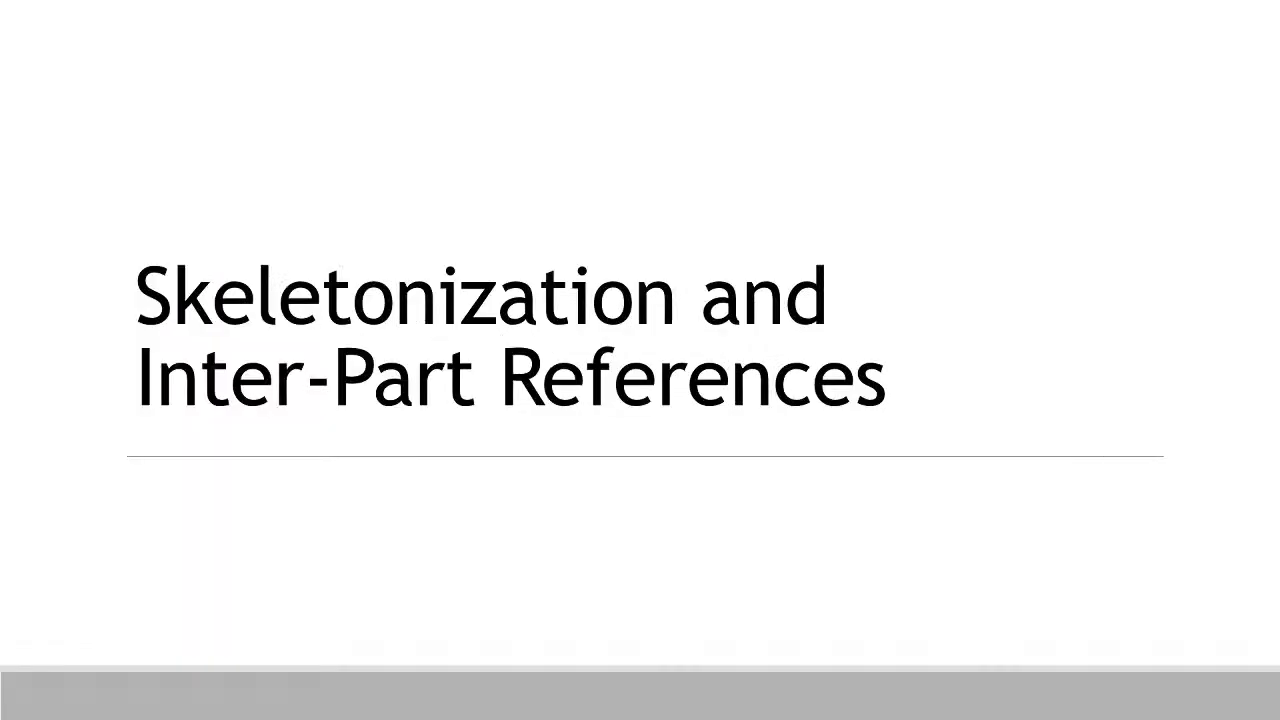
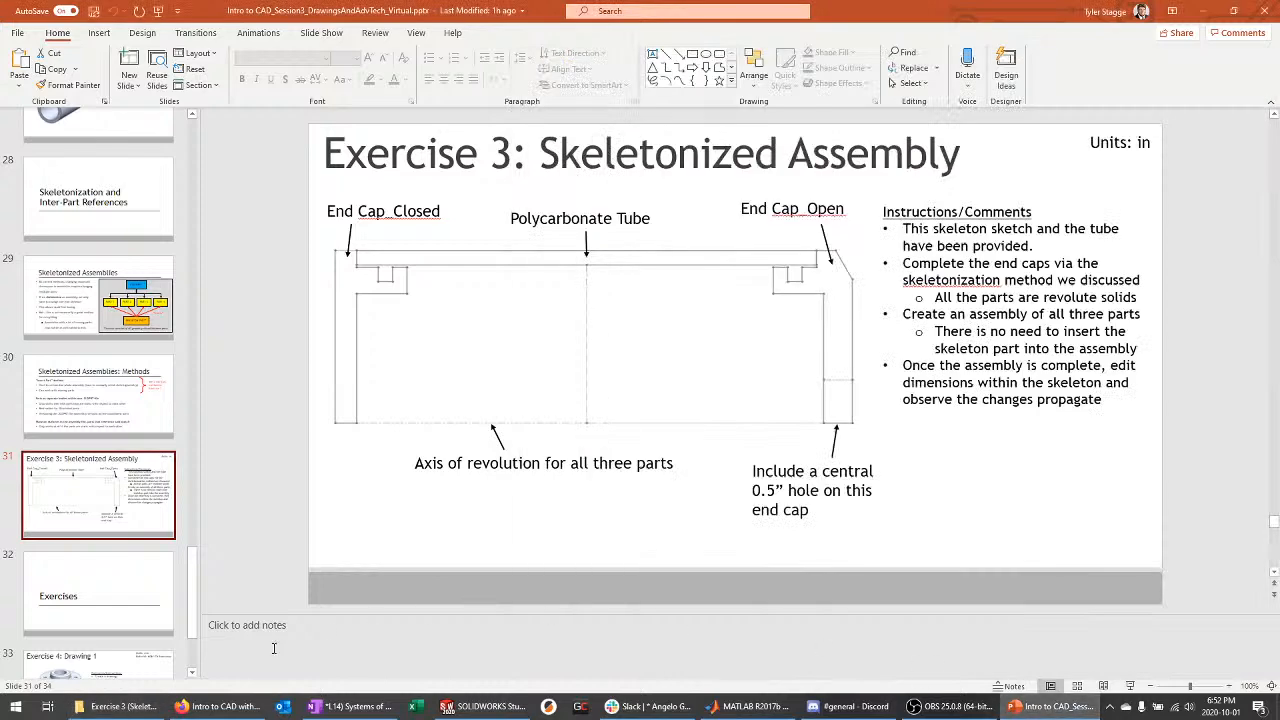
Leave the Exercise 3 Skeletonized Assembly slide and return to SOLIDWORKS with Part1's hollow tube
left_click(464, 708)
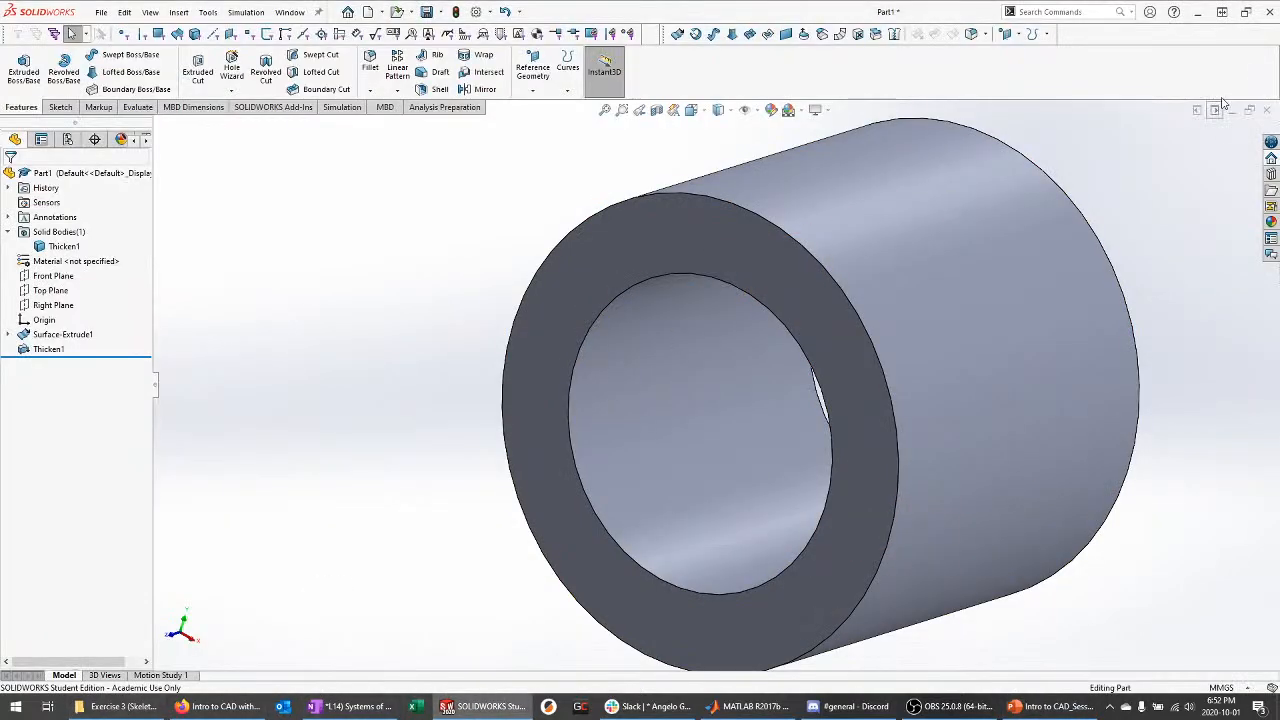
Close Part1, the CustomT200Duct part, the demo drawing and its part without saving
left_click(1266, 110)
left_click(635, 379)
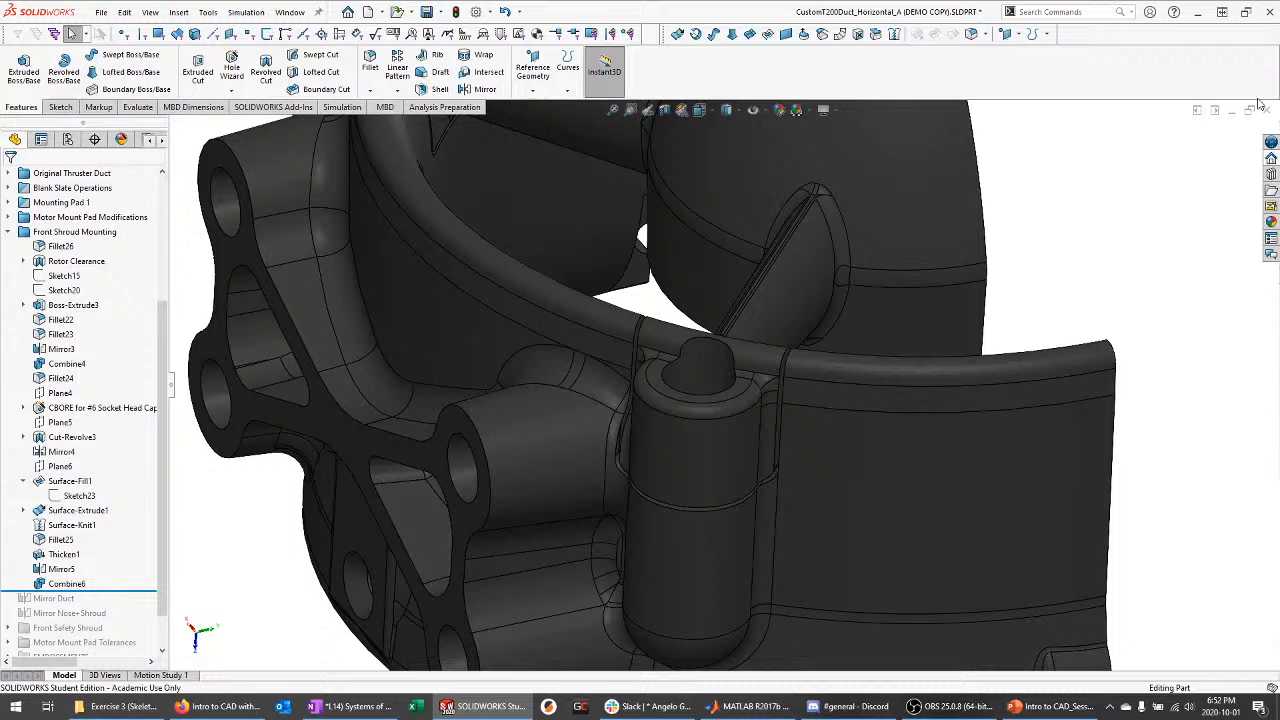
left_click(1267, 110)
left_click(672, 374)
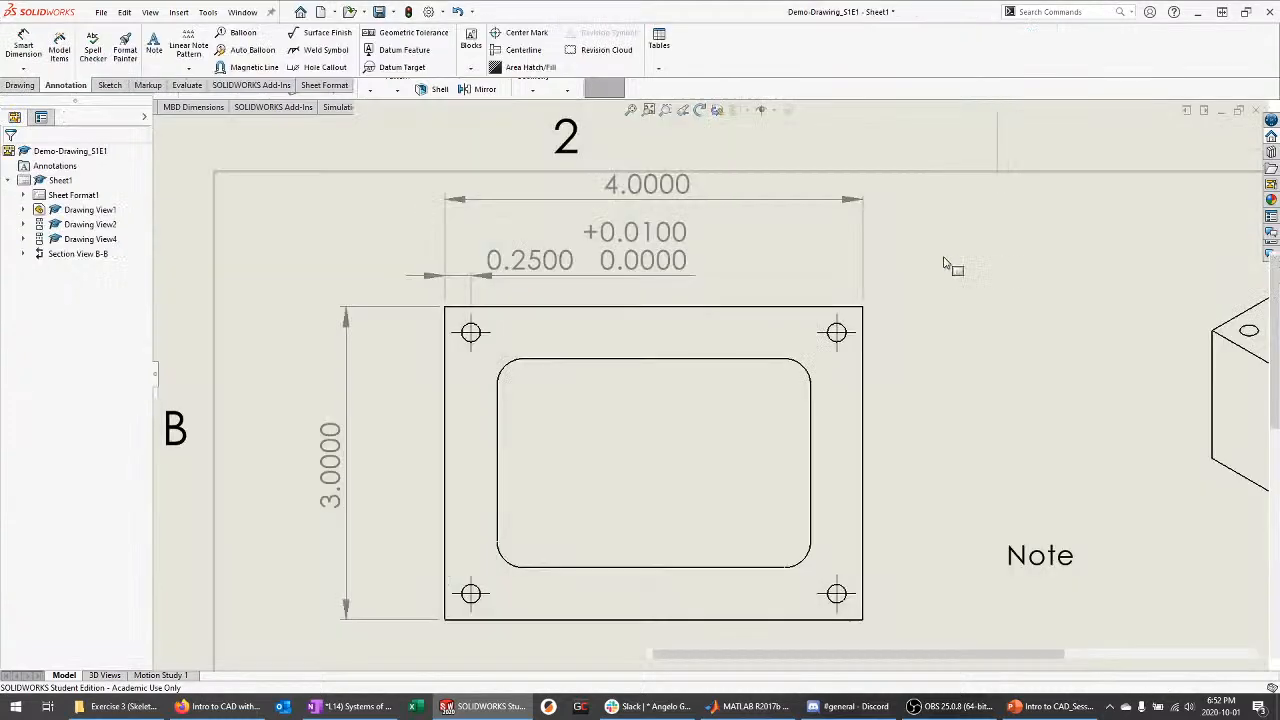
left_click(1257, 90)
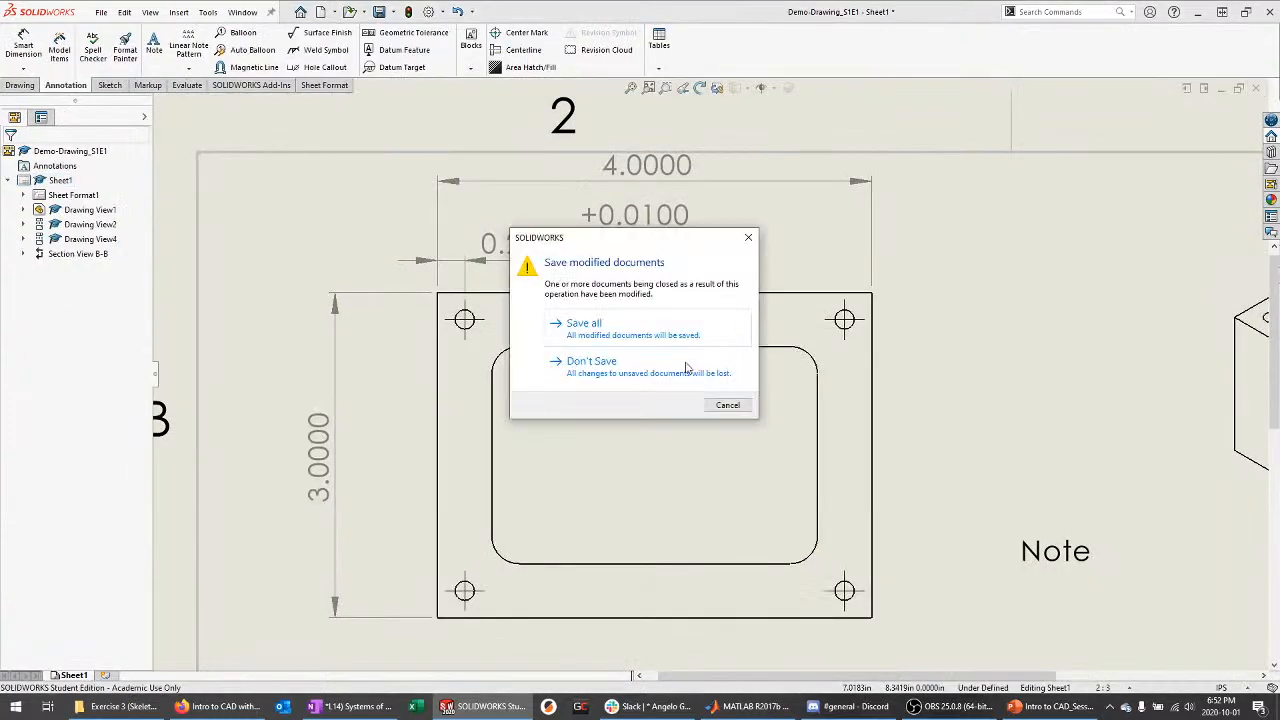
left_click(686, 367)
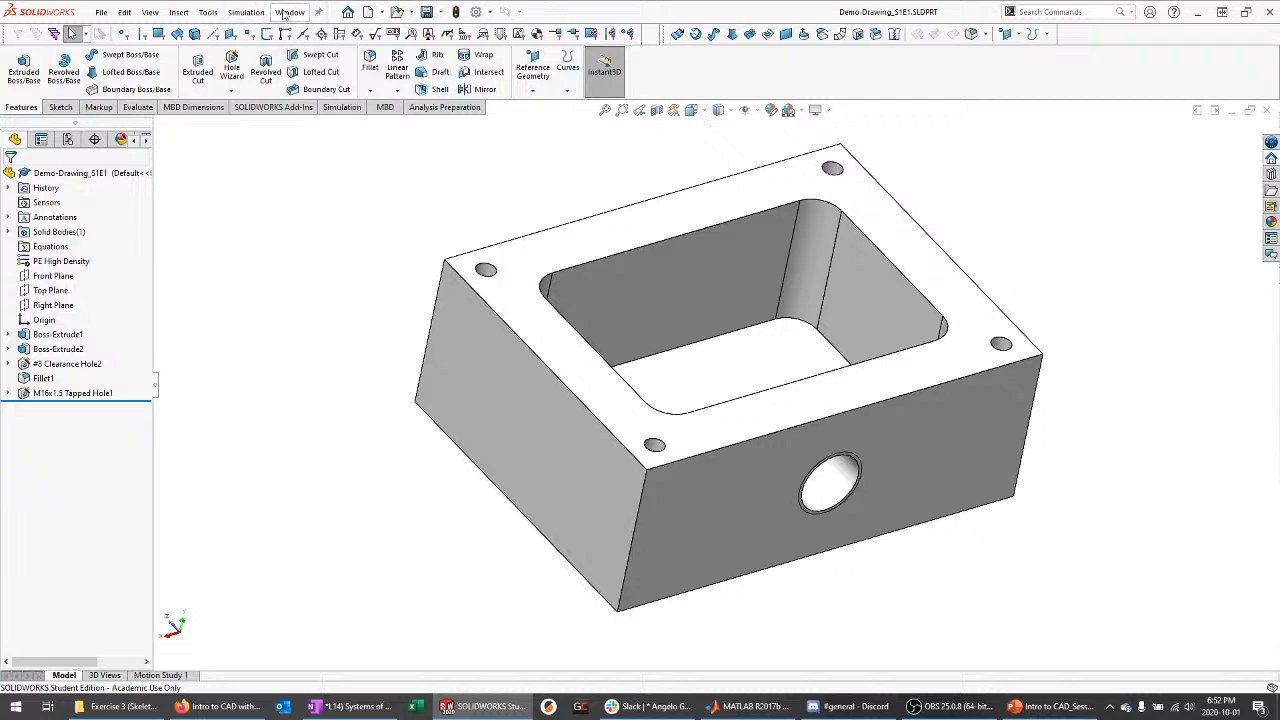
left_click(1266, 110)
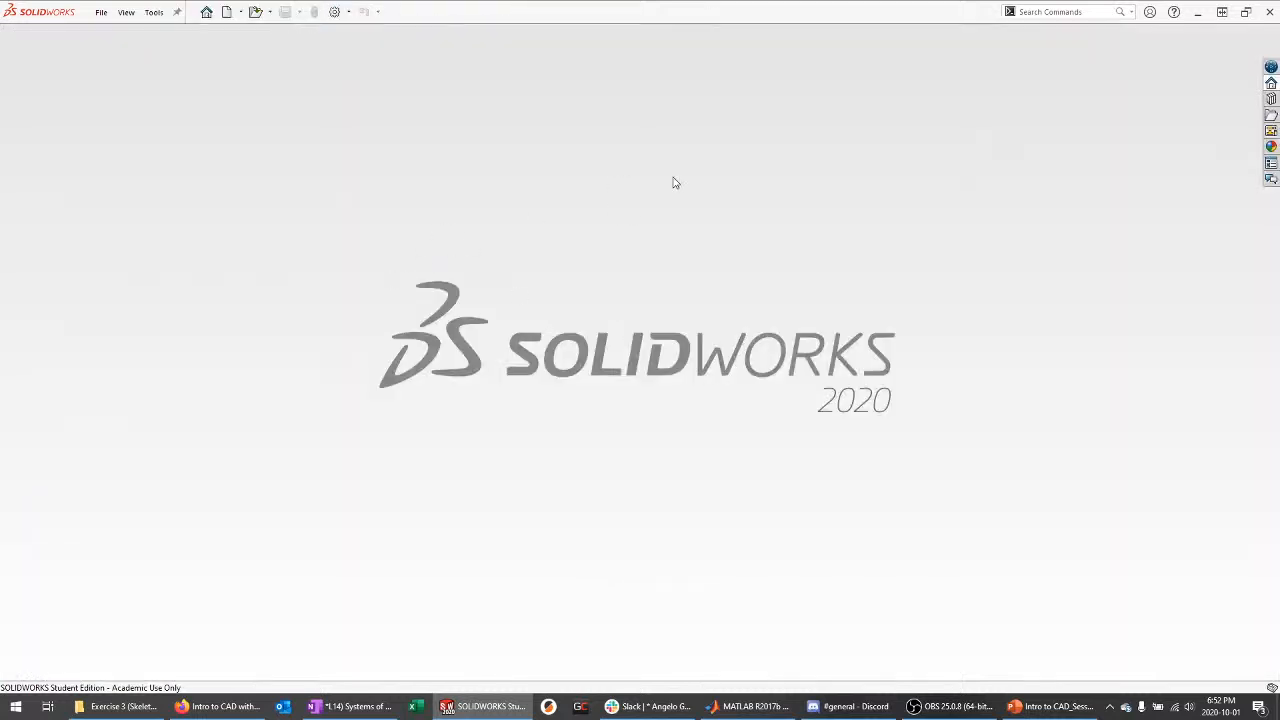
Open Exercise3_SKELETON.SLDPRT from the Exercise 3 (Skeleton) folder
left_click(140, 706)
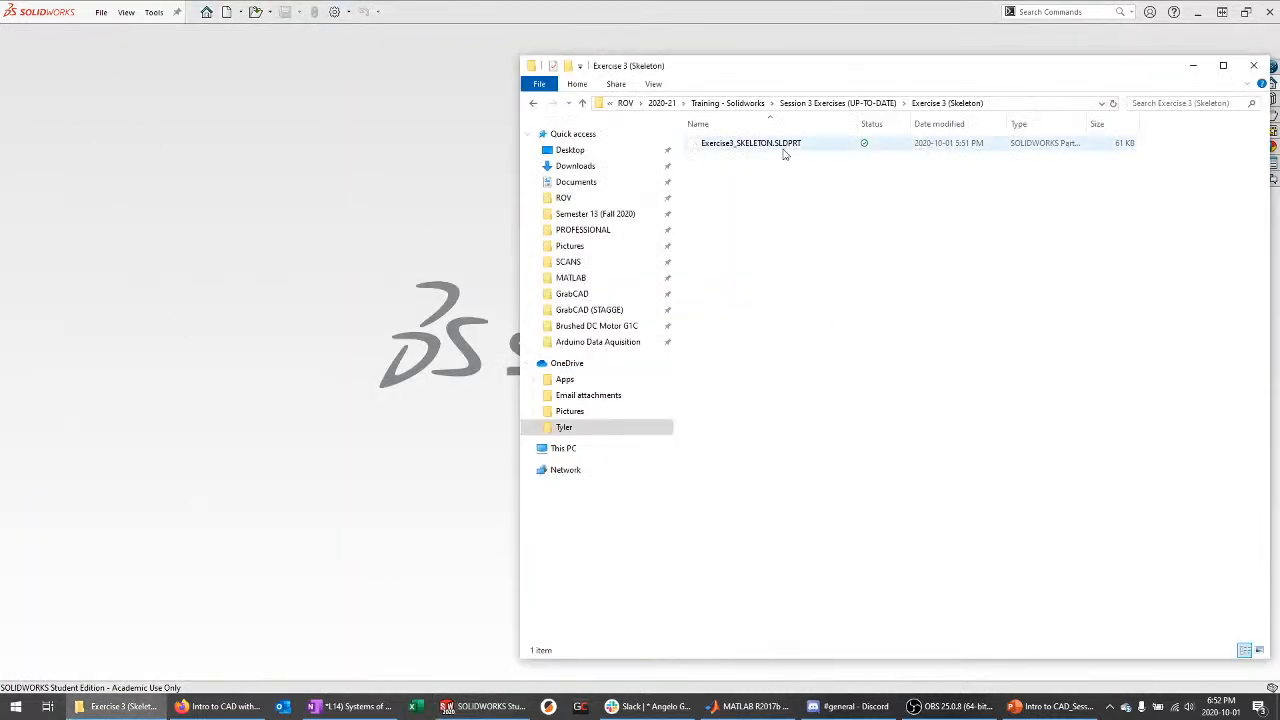
left_click_drag(786, 147, 390, 200)
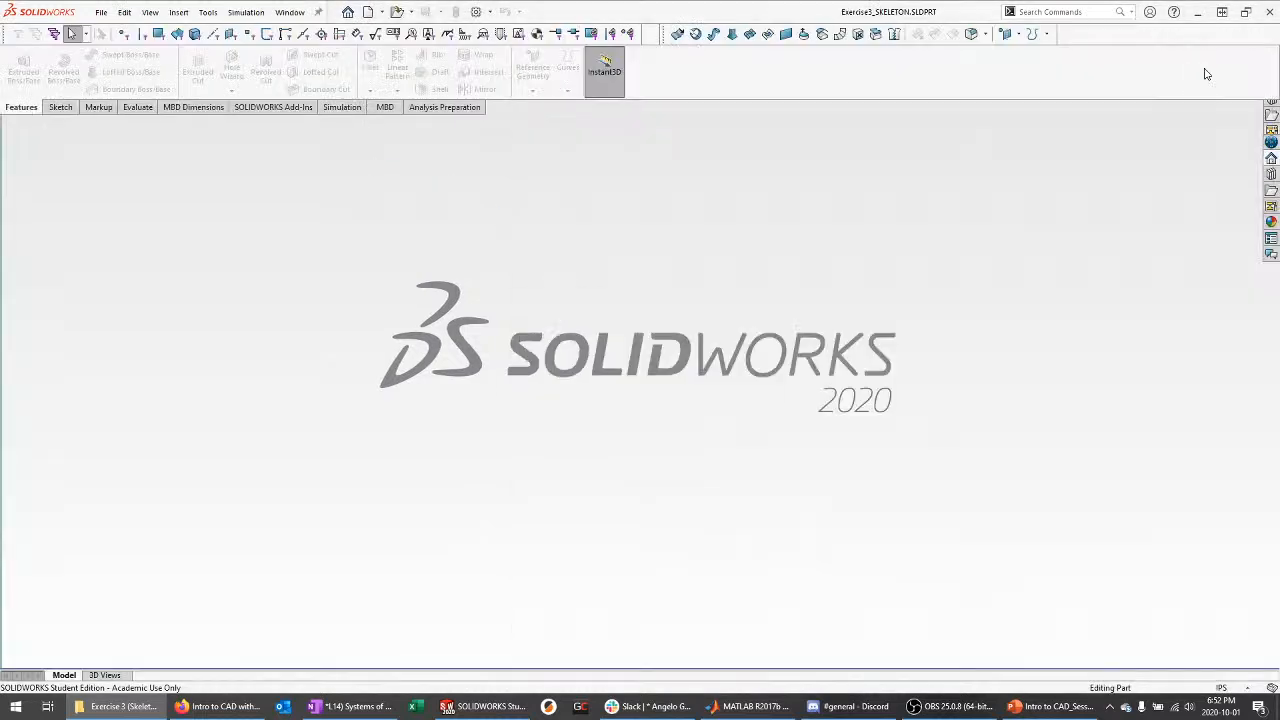
left_click(754, 386)
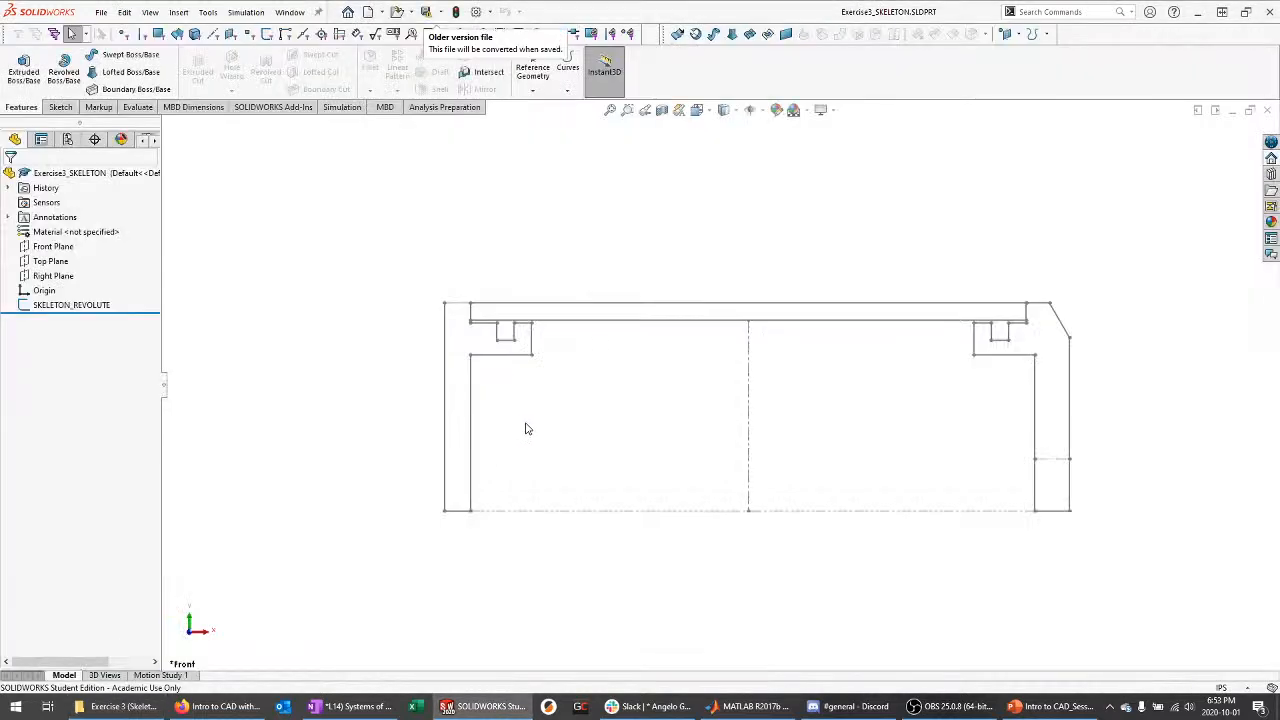
mouse_move(621, 298)
middle_mouse_down()
mouse_move(649, 346)
mouse_move(837, 397)
middle_mouse_up()
left_click(53, 246)
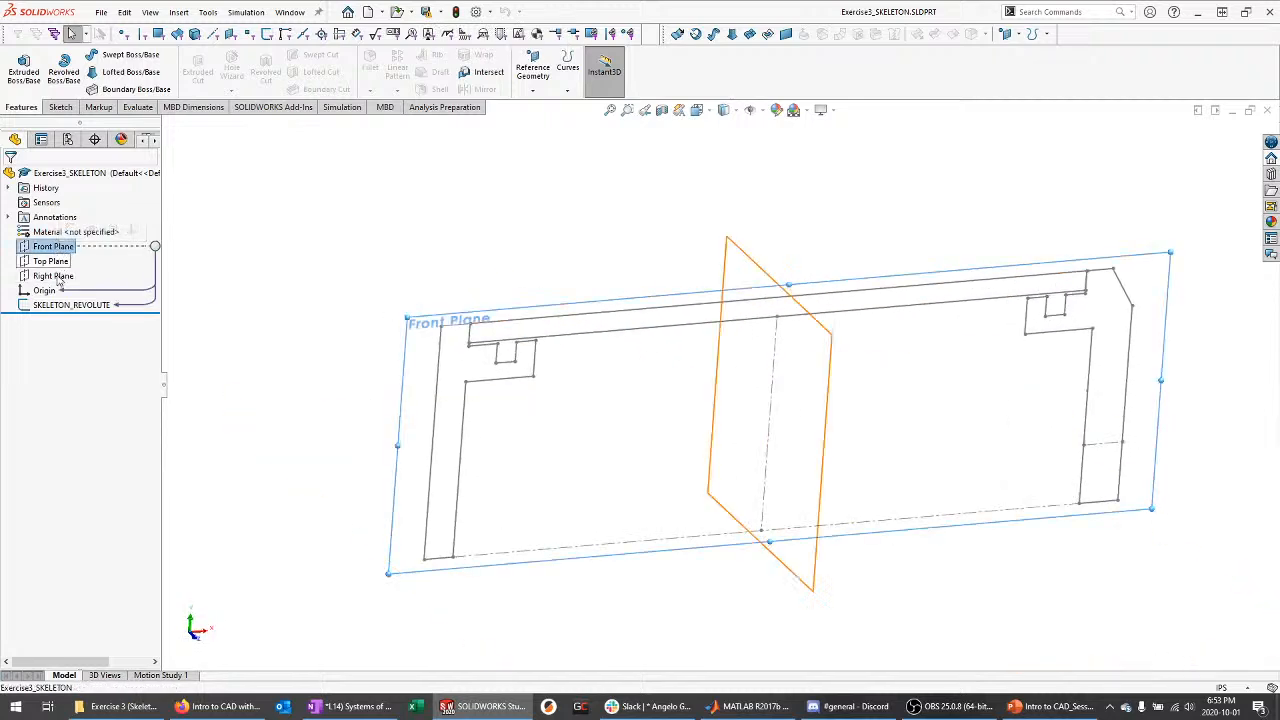
left_click(50, 261, "ctrl")
left_click(53, 276, "ctrl")
left_click(224, 258)
middle_click_drag(226, 260, 294, 300)
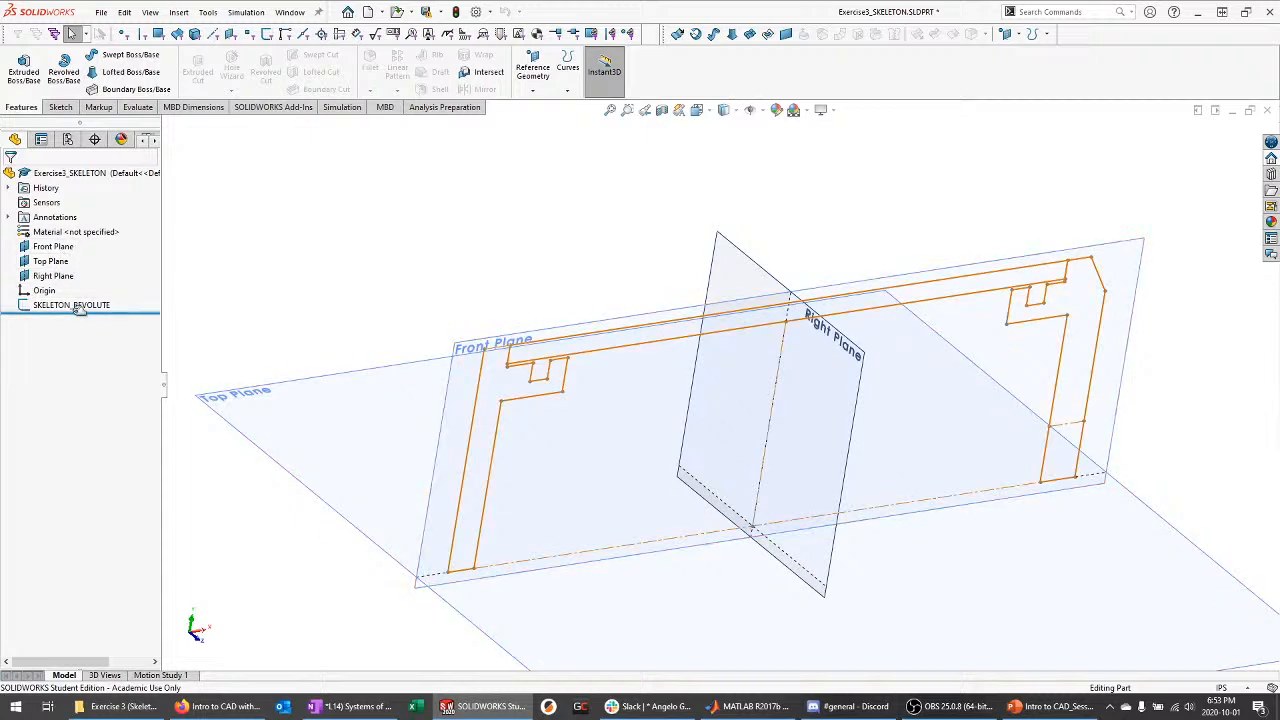
left_click(80, 305)
middle_click_drag(388, 298, 328, 262)
left_click(328, 262)
left_click(62, 247)
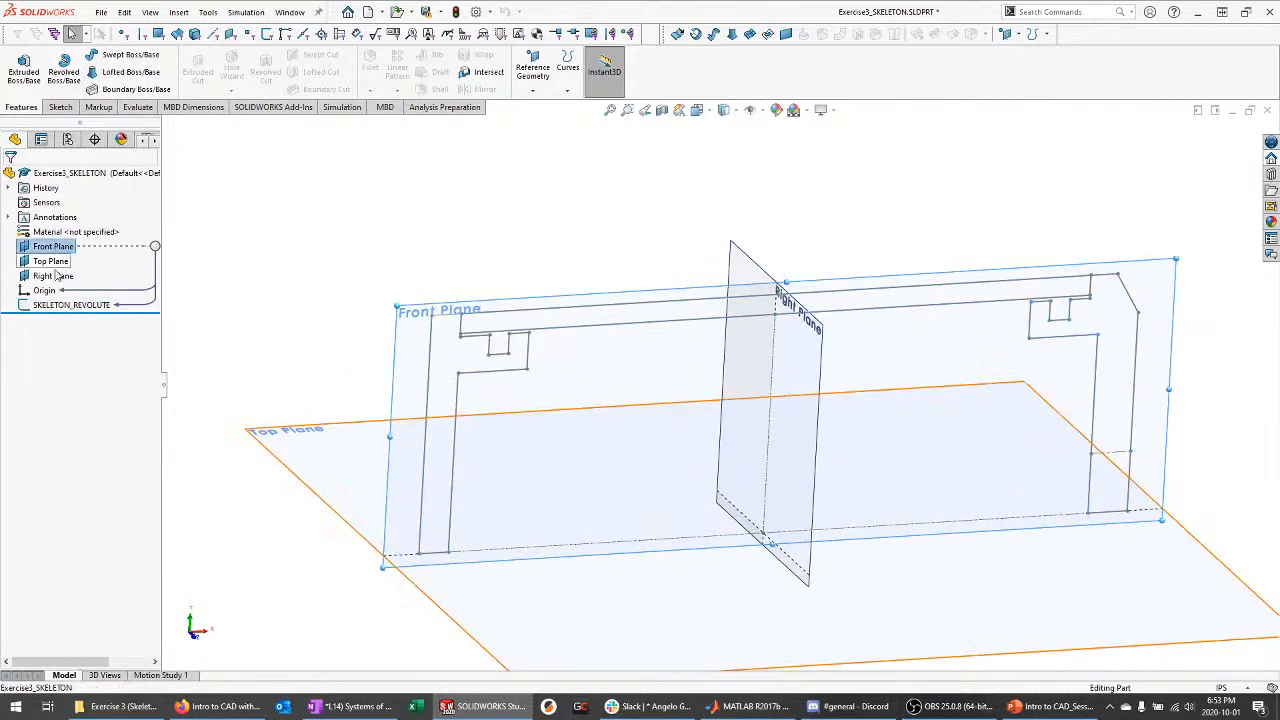
left_click(63, 262, "ctrl")
left_click(63, 276, "ctrl")
left_click(71, 254)
left_click(80, 305)
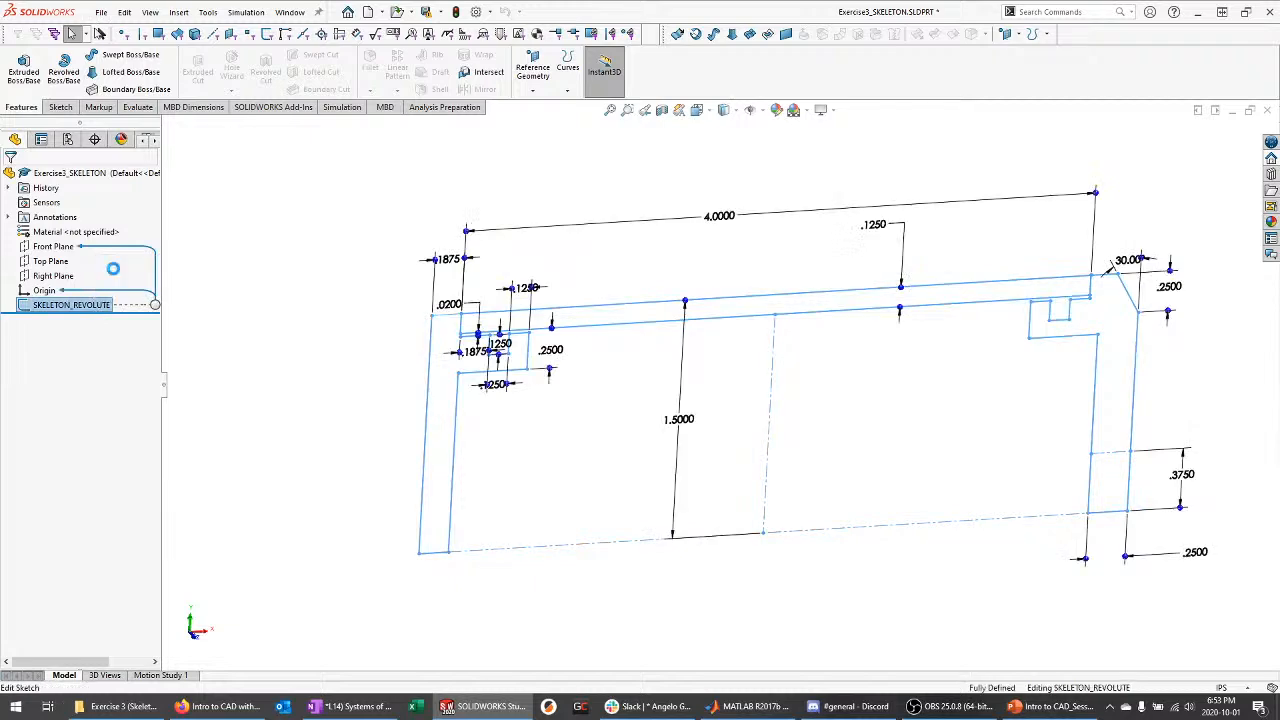
left_click(240, 251)
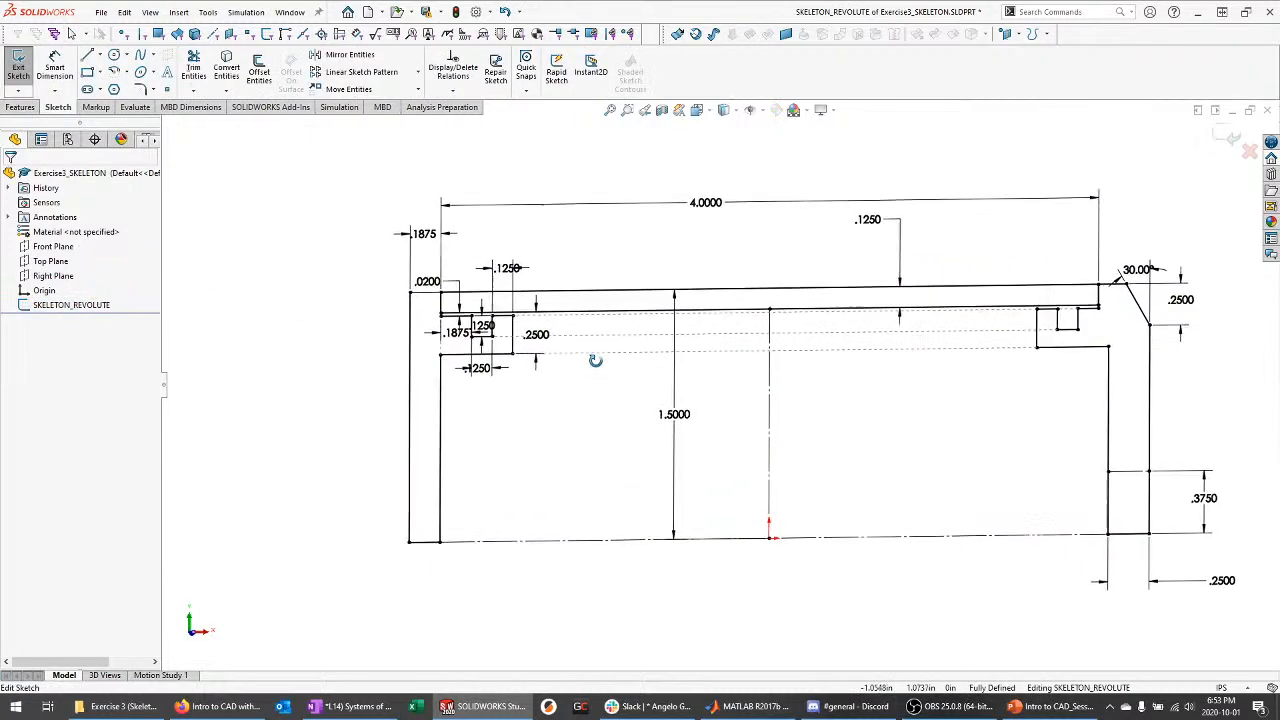
scroll(487, 310, "down", 5)
scroll(400, 277, "up", 5)
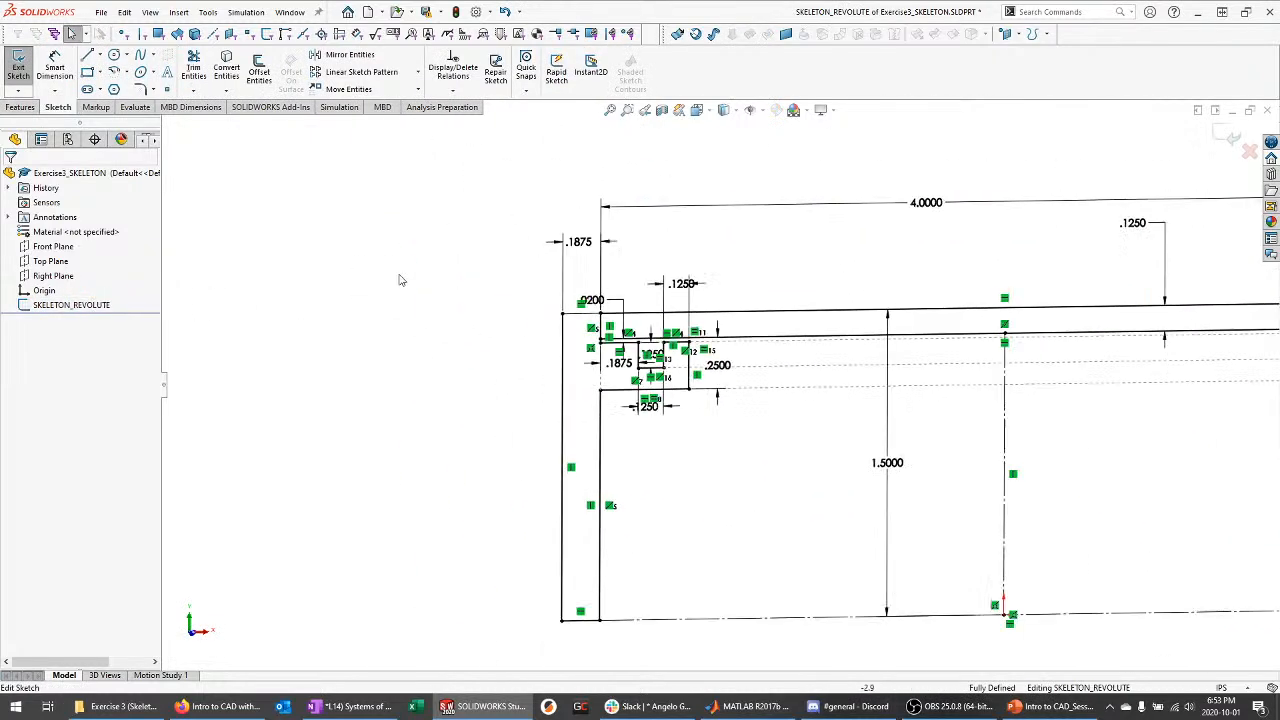
scroll(930, 445, "up", 3)
scroll(1172, 300, "down", 2)
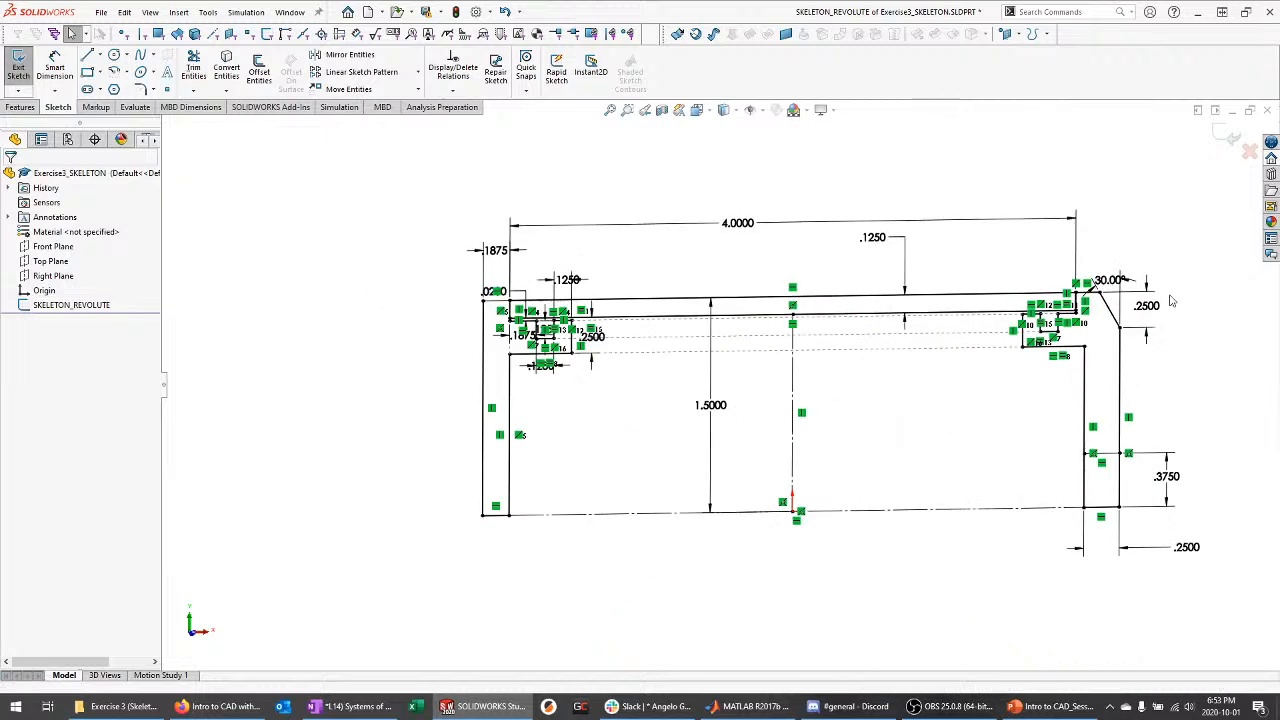
left_click(1226, 134)
middle_click_drag(988, 262, 985, 262)
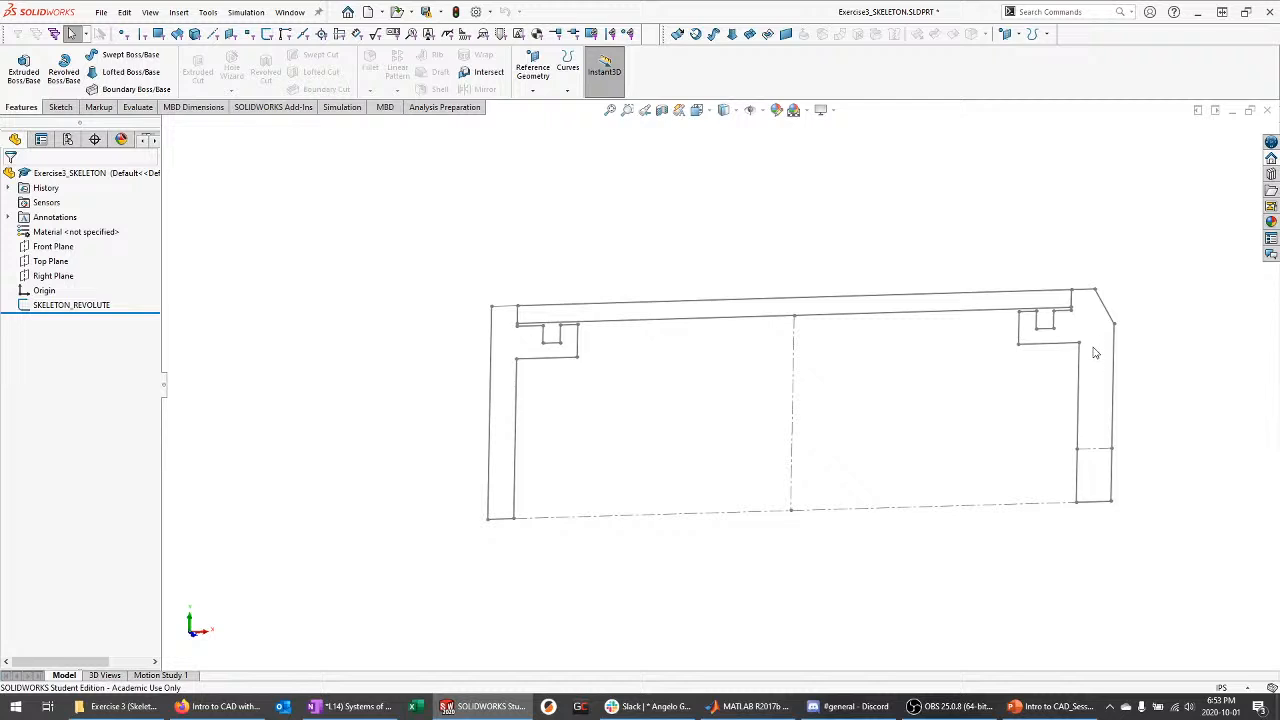
scroll(572, 391, "down", 5)
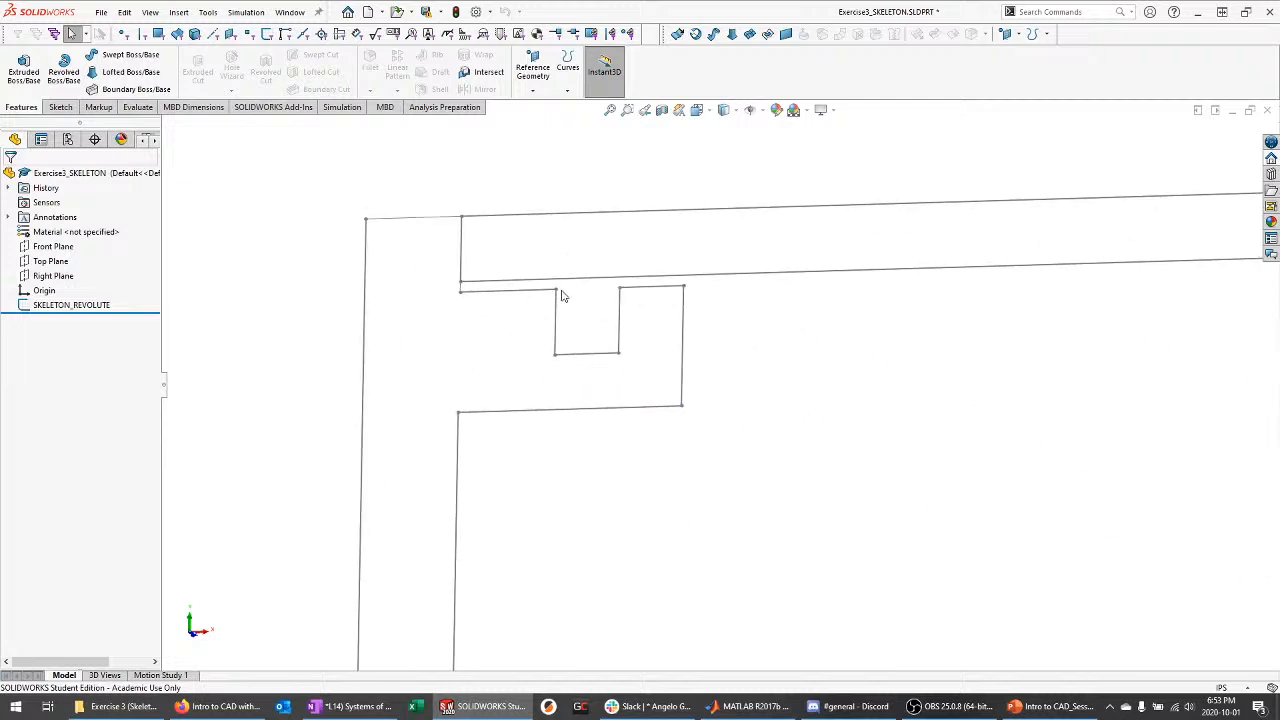
scroll(377, 305, "up", 8)
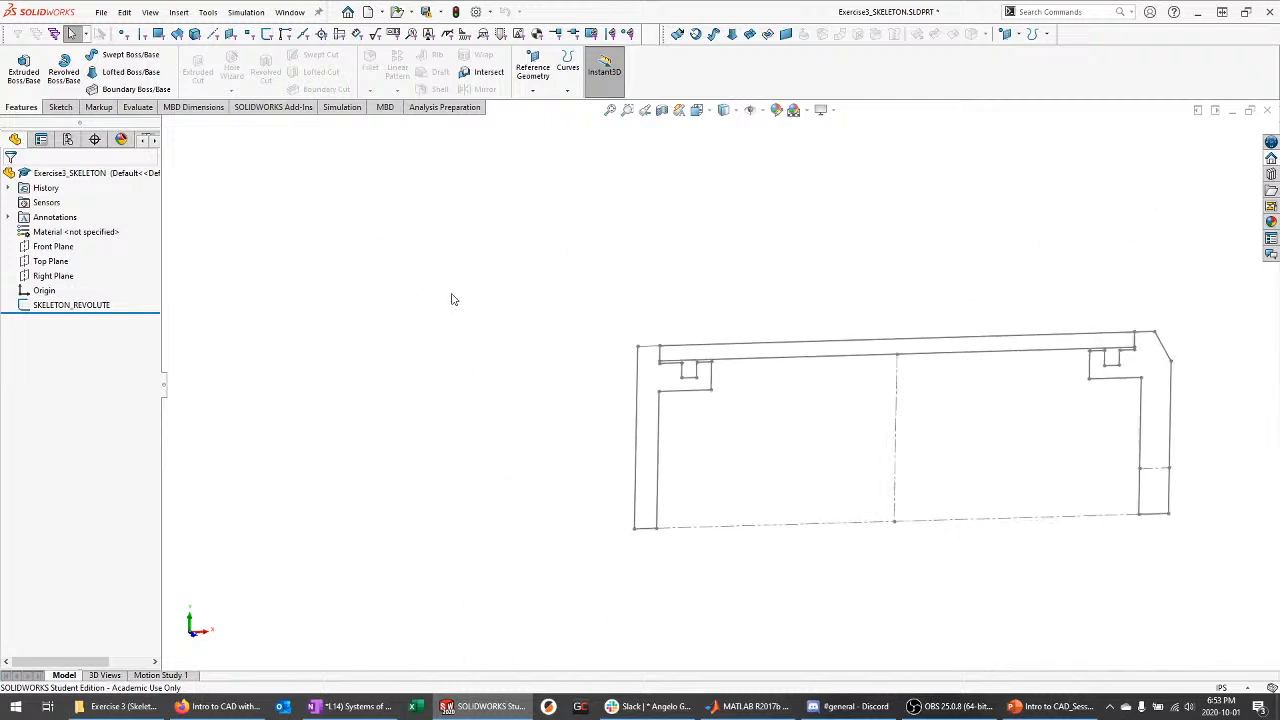
scroll(999, 475, "down", 2)
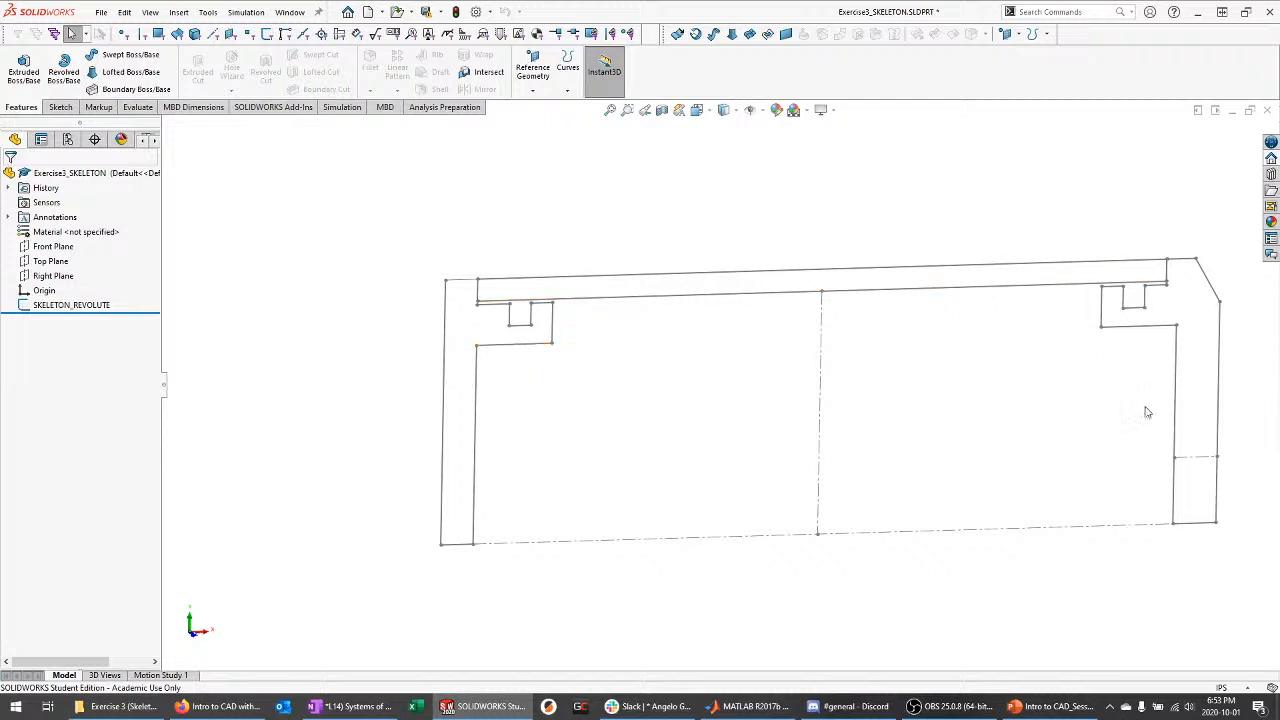
scroll(536, 320, "down", 3)
left_click(71, 305)
left_click(81, 263)
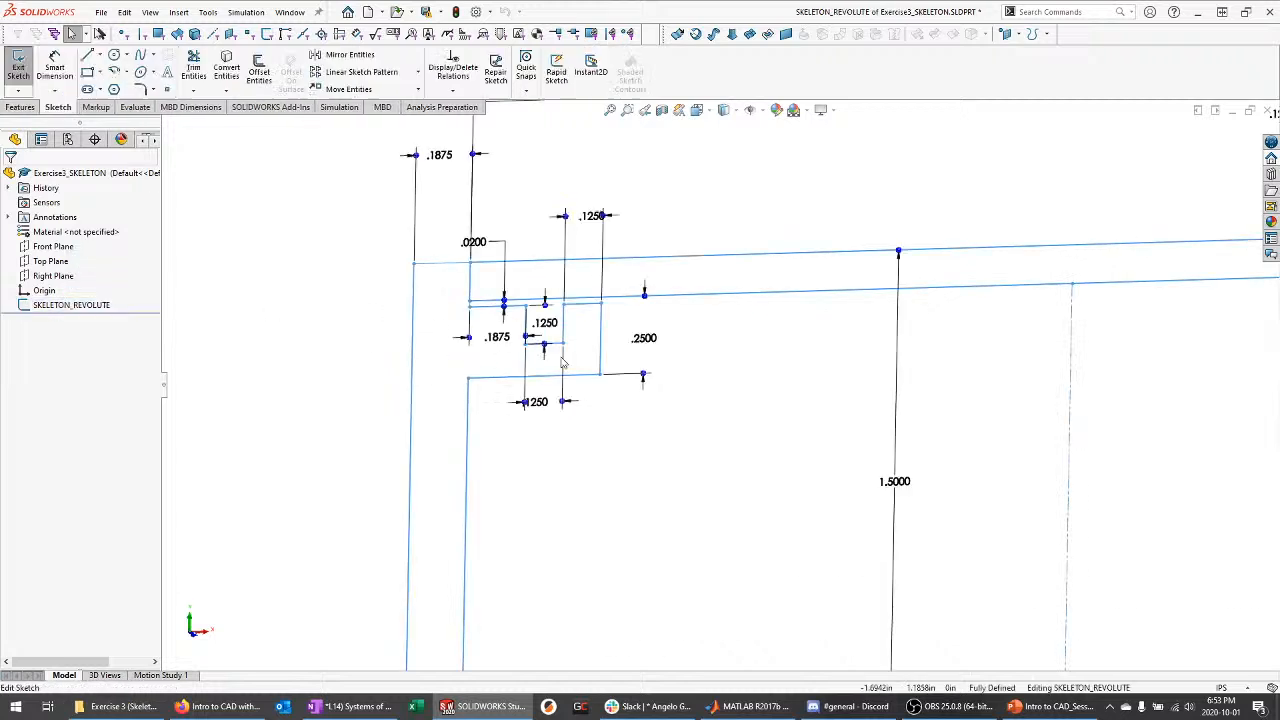
scroll(472, 283, "down", 4)
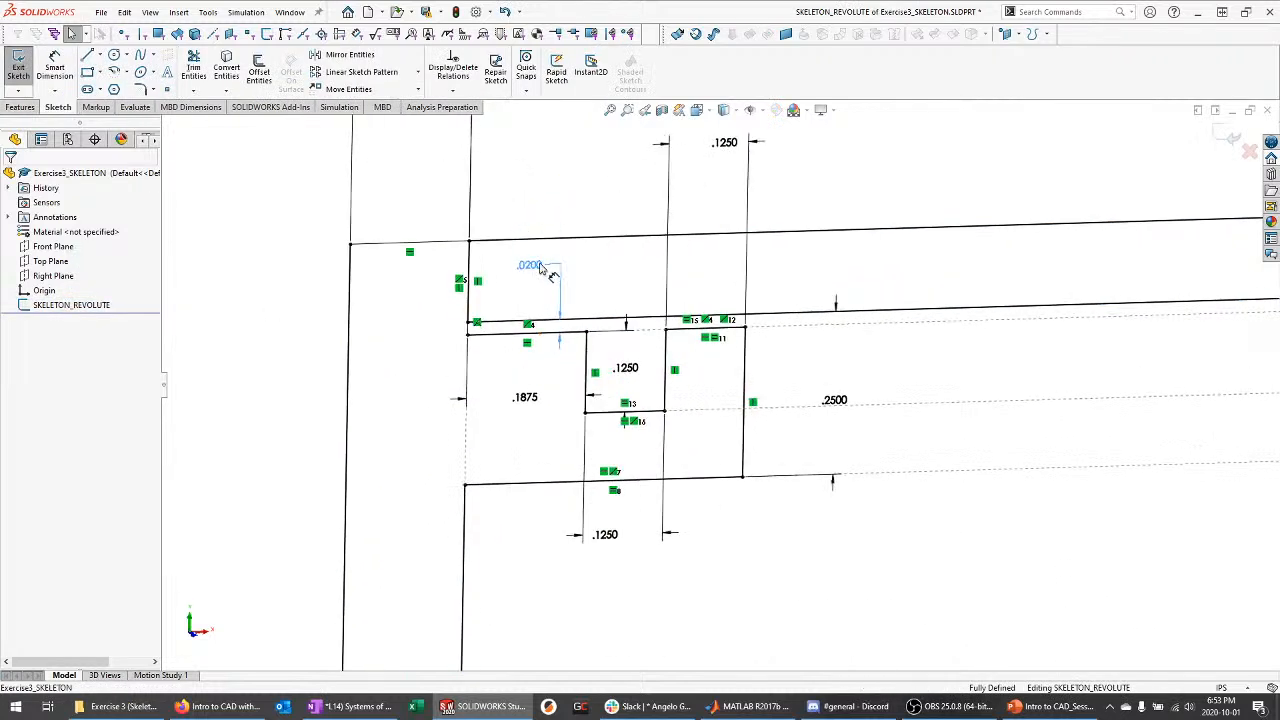
left_click(539, 266)
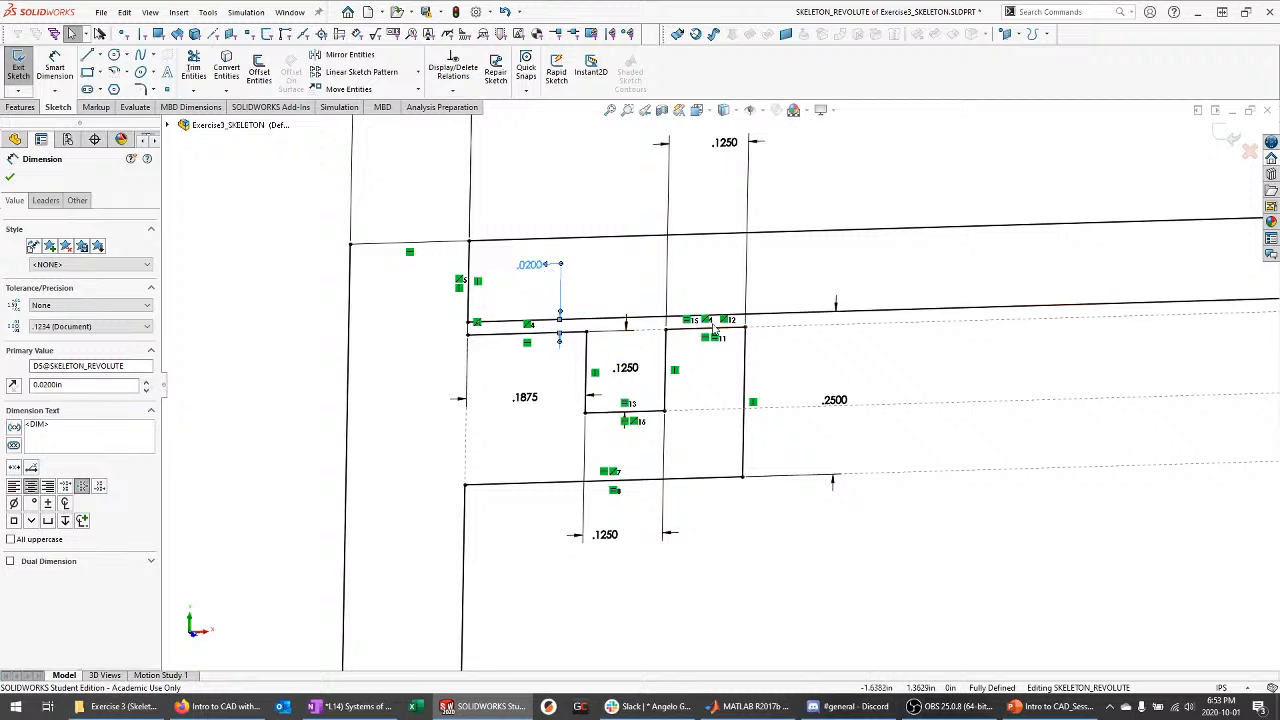
left_click(1233, 137)
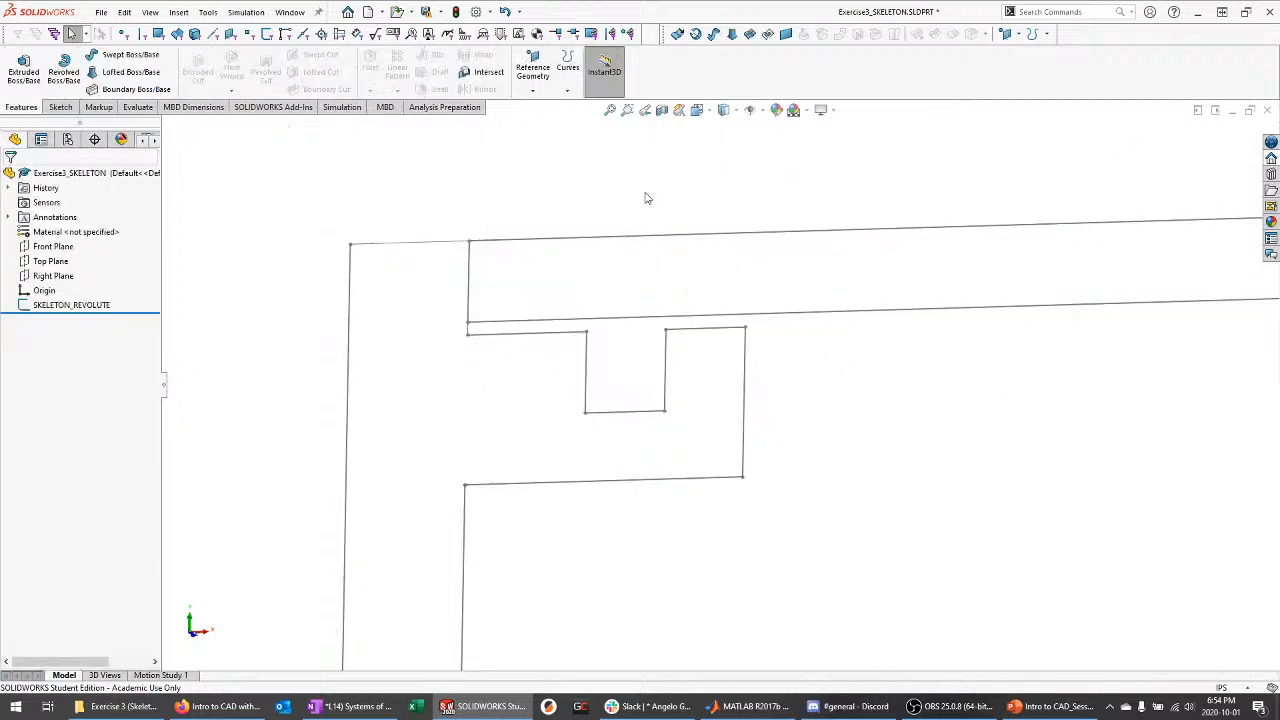
key("f")
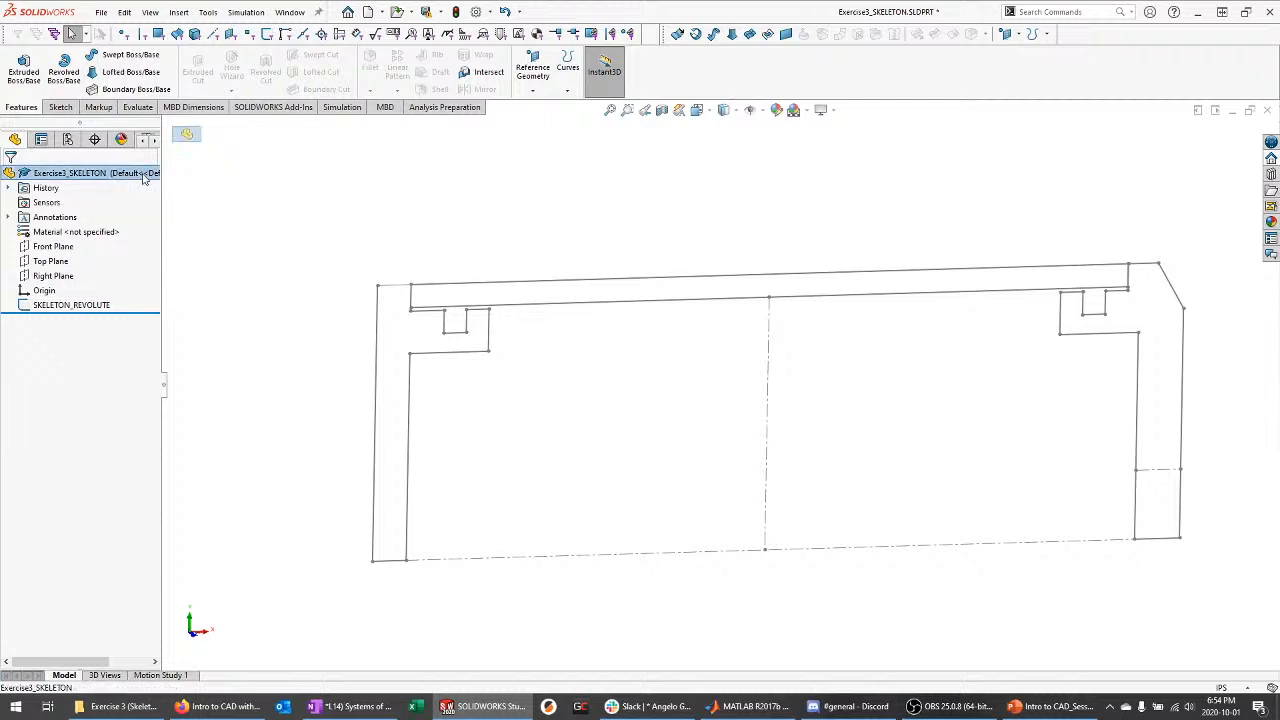
Create a new empty part document
left_click(102, 12)
left_click(112, 35)
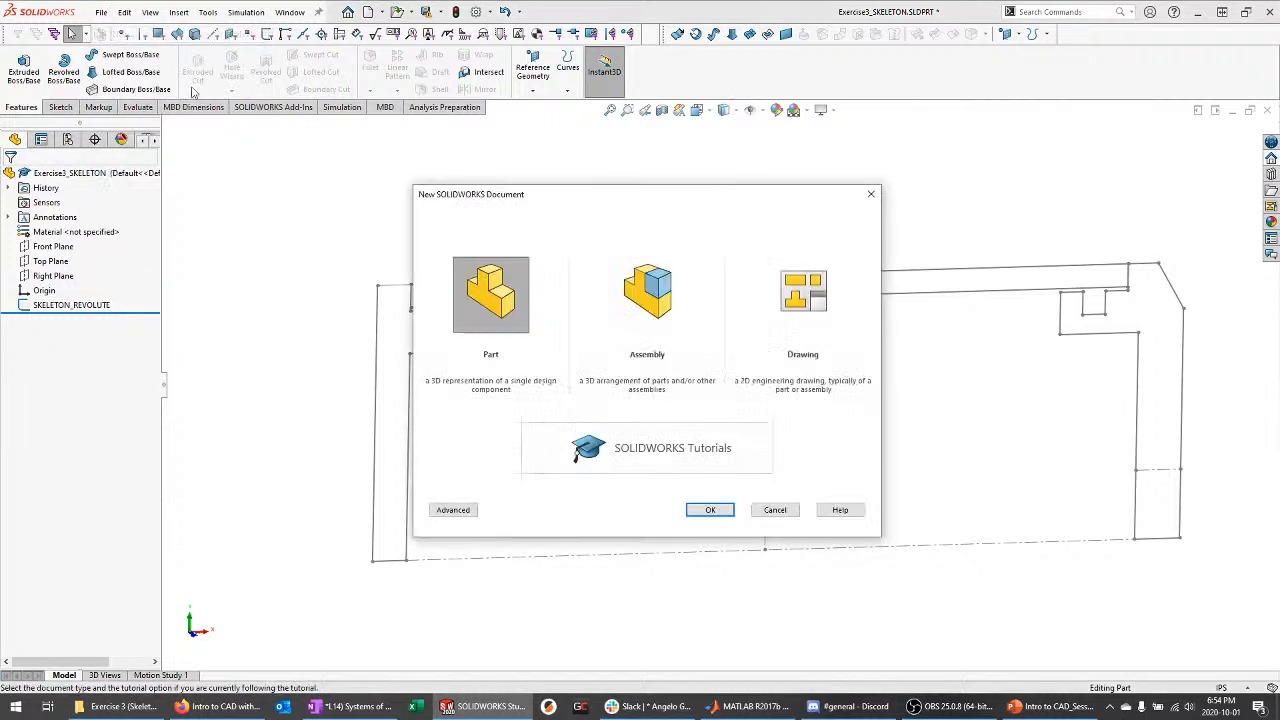
left_click(710, 511)
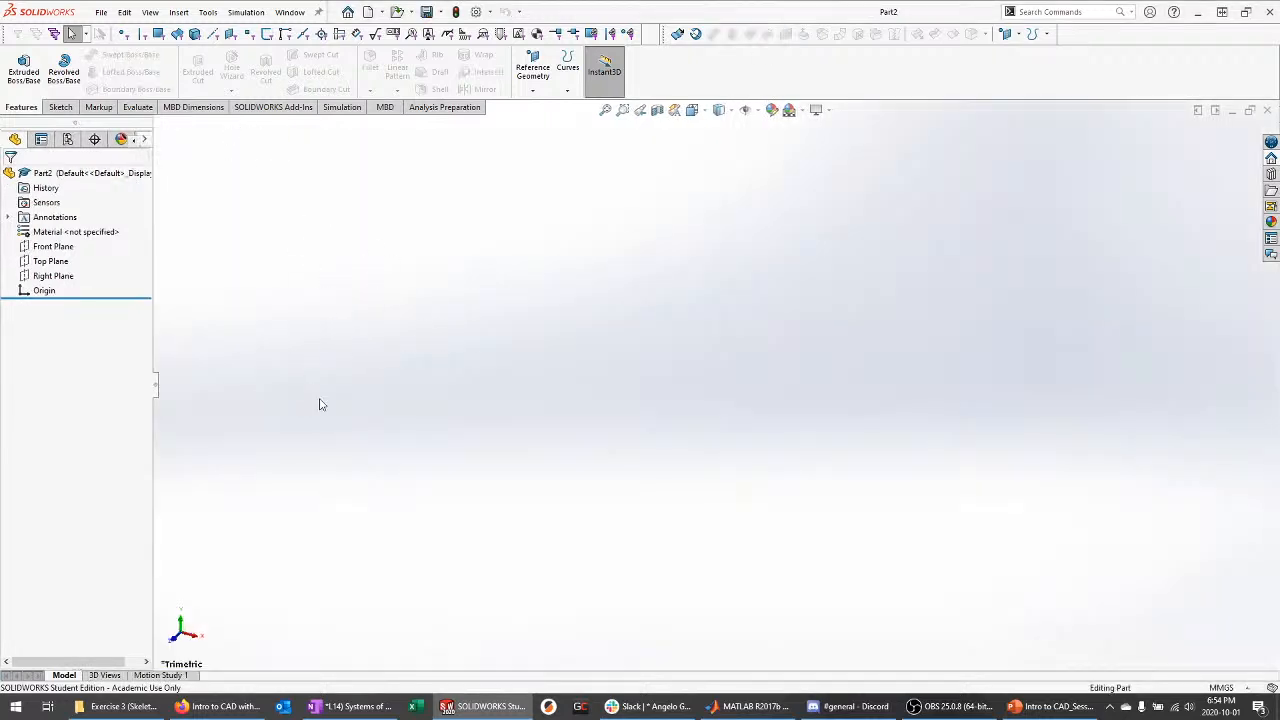
Insert Exercise3_SKELETON using its units, transferring its bodies, planes and sketches
left_click(178, 12)
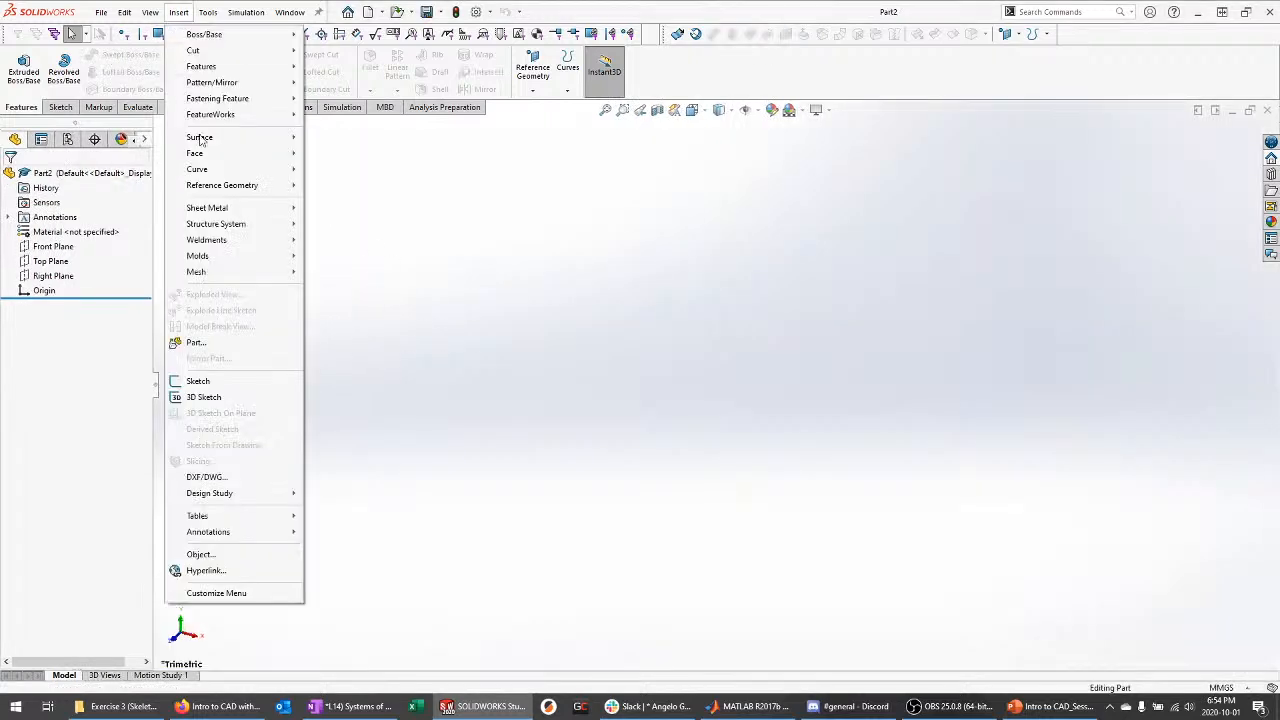
left_click(196, 342)
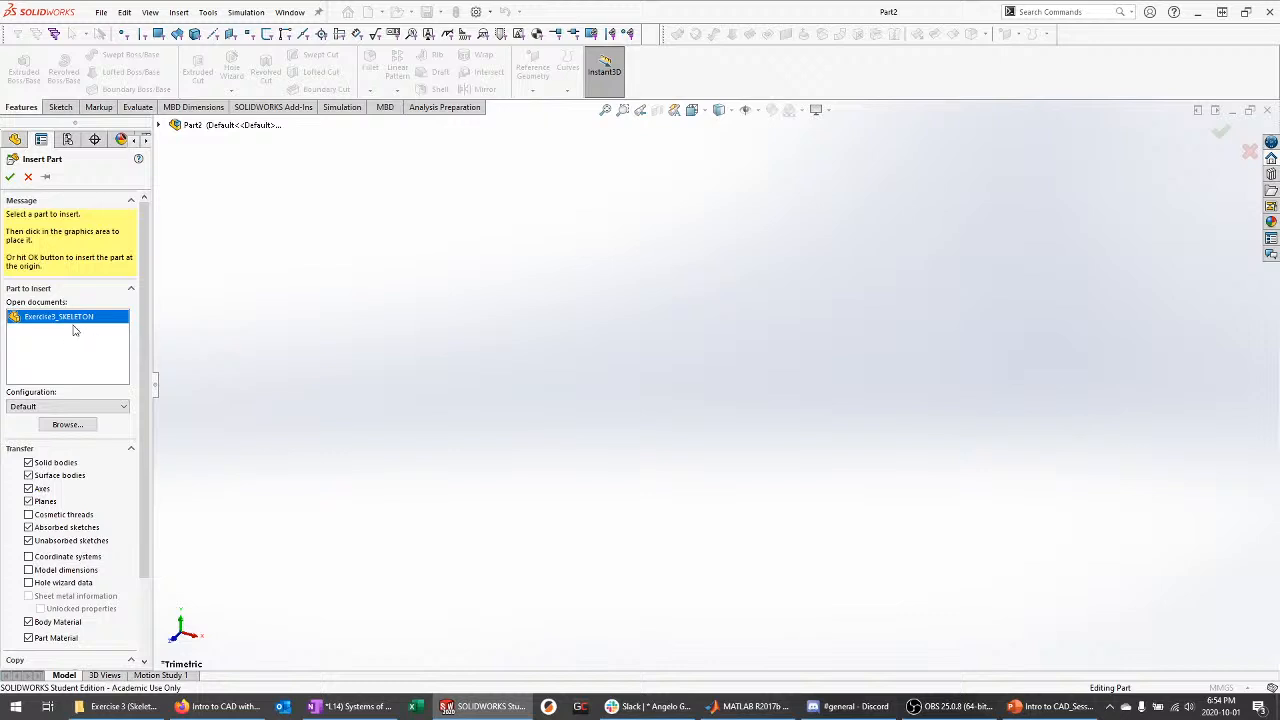
left_click(77, 318)
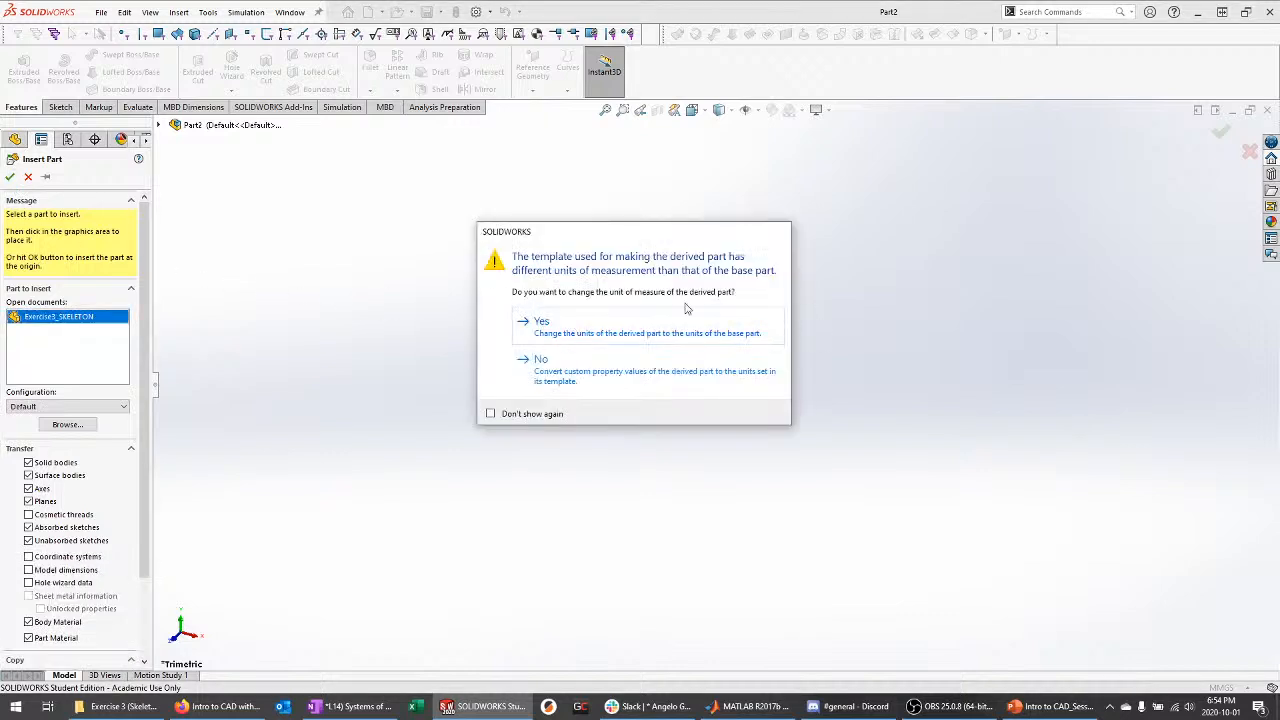
left_click(590, 326)
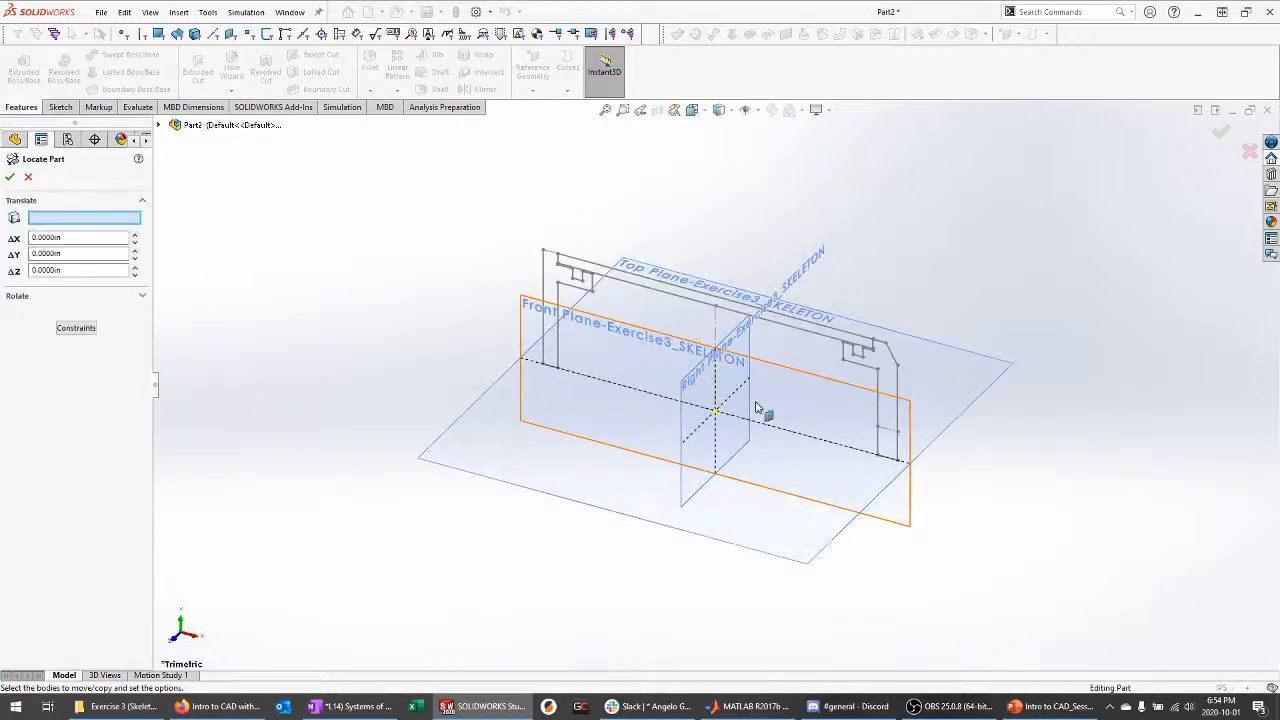
left_click(28, 177)
left_click(60, 305)
left_click(97, 285)
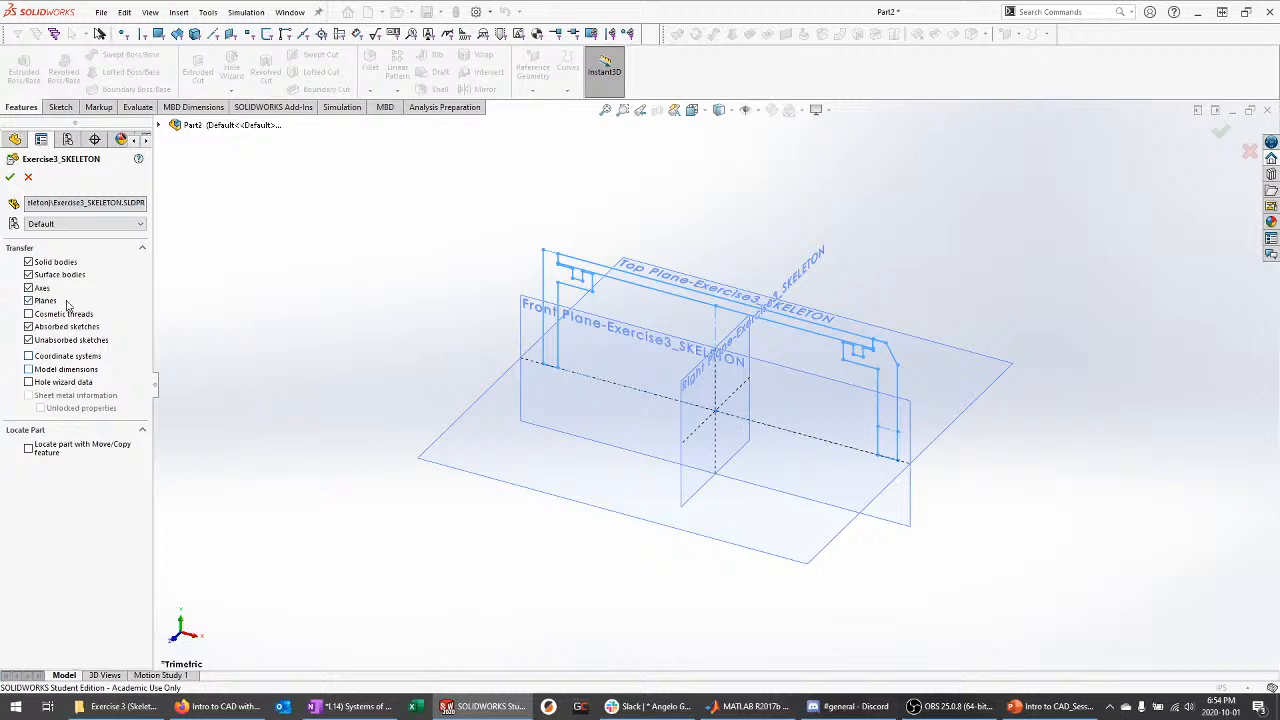
left_click(10, 176)
middle_click_drag(352, 450, 770, 358)
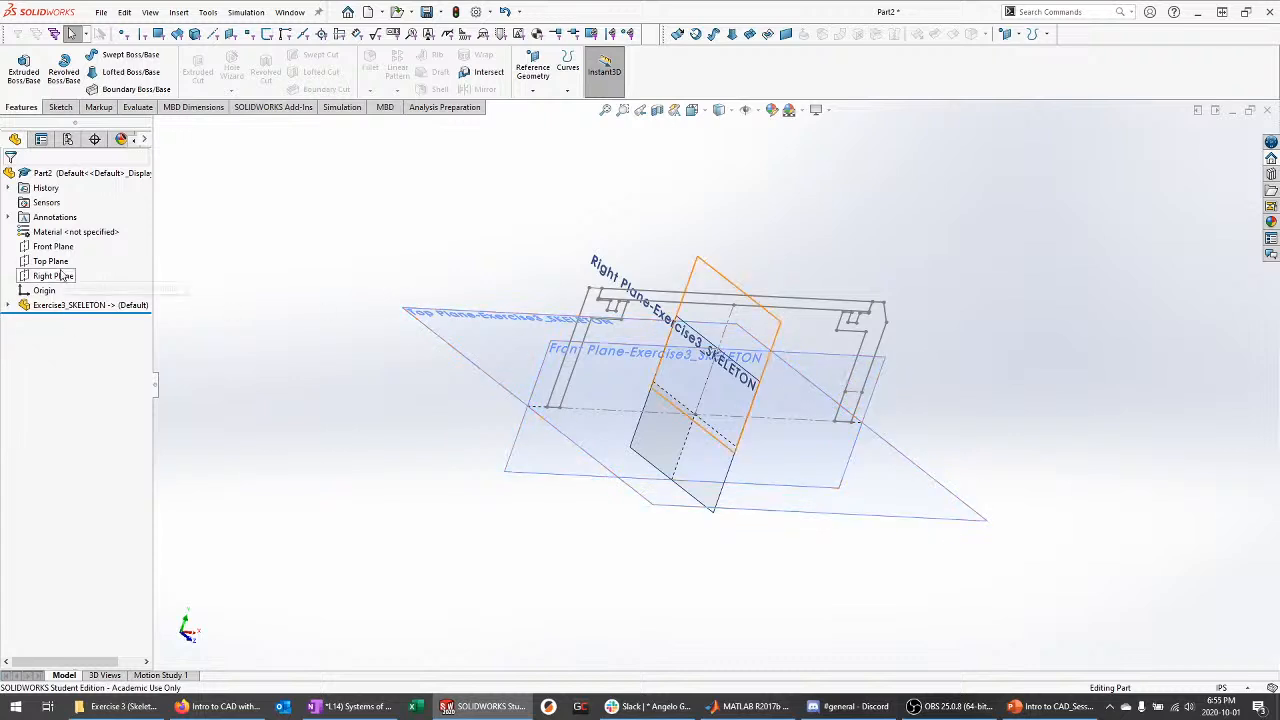
Hide the three reference planes carried over from Exercise3_SKELETON
left_click(61, 306)
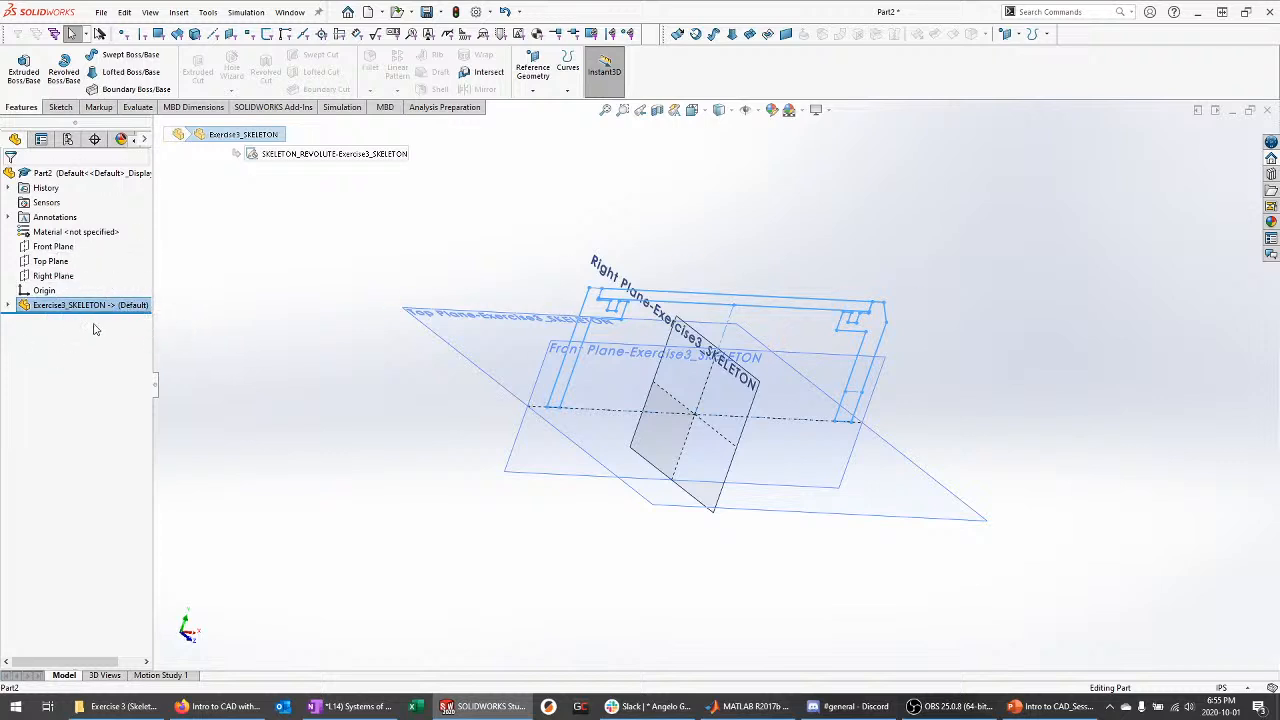
left_click(42, 175)
left_click(275, 283)
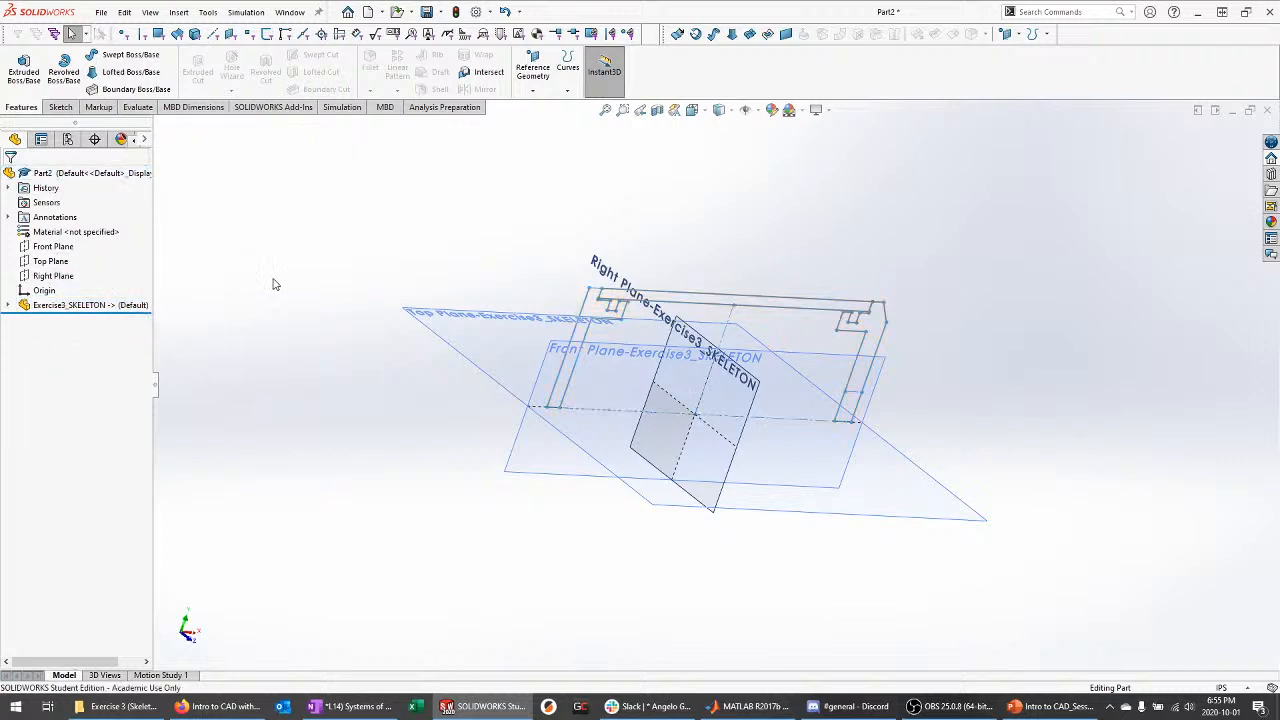
middle_click_drag(291, 300, 265, 315)
left_click(8, 305)
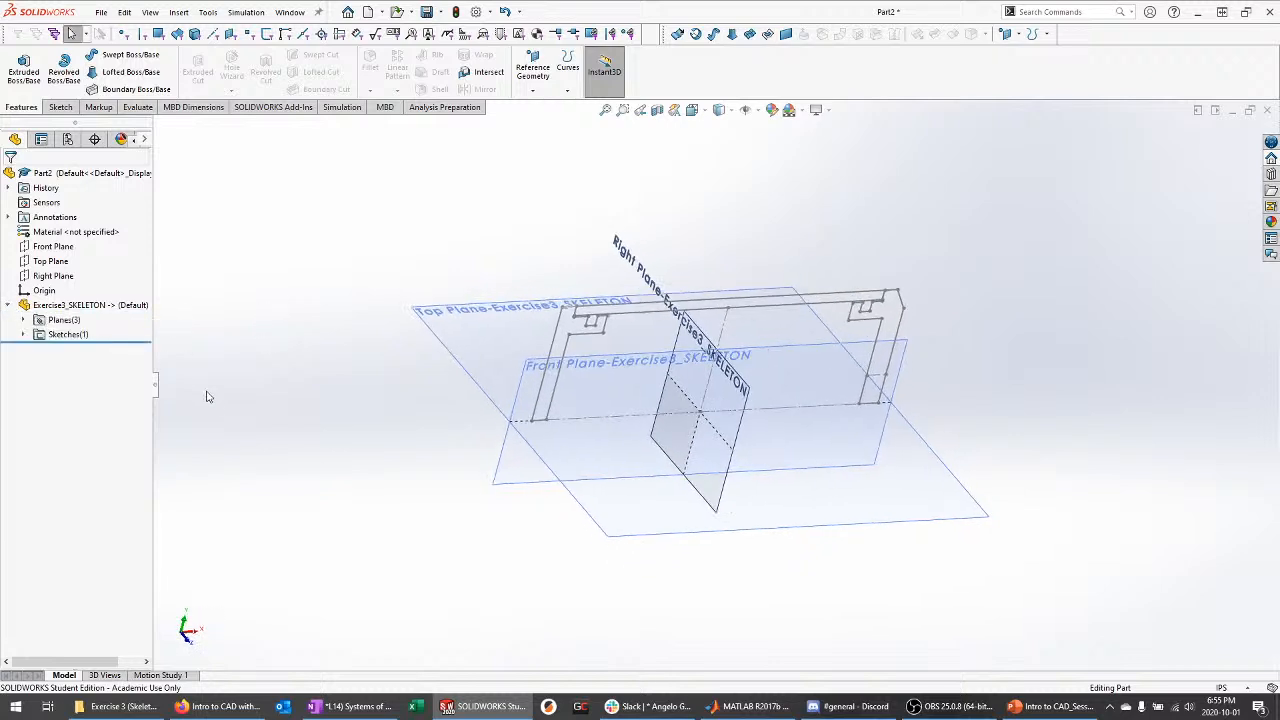
left_click(24, 335)
left_click(24, 320)
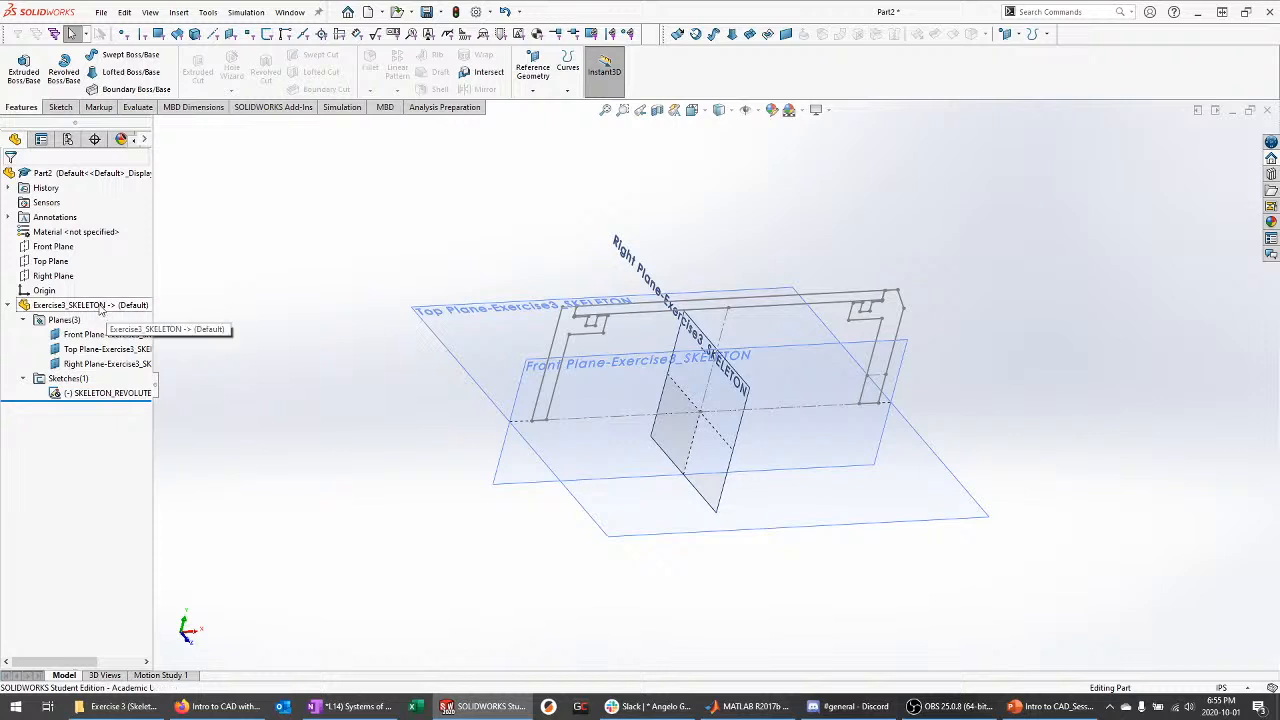
left_click(124, 340)
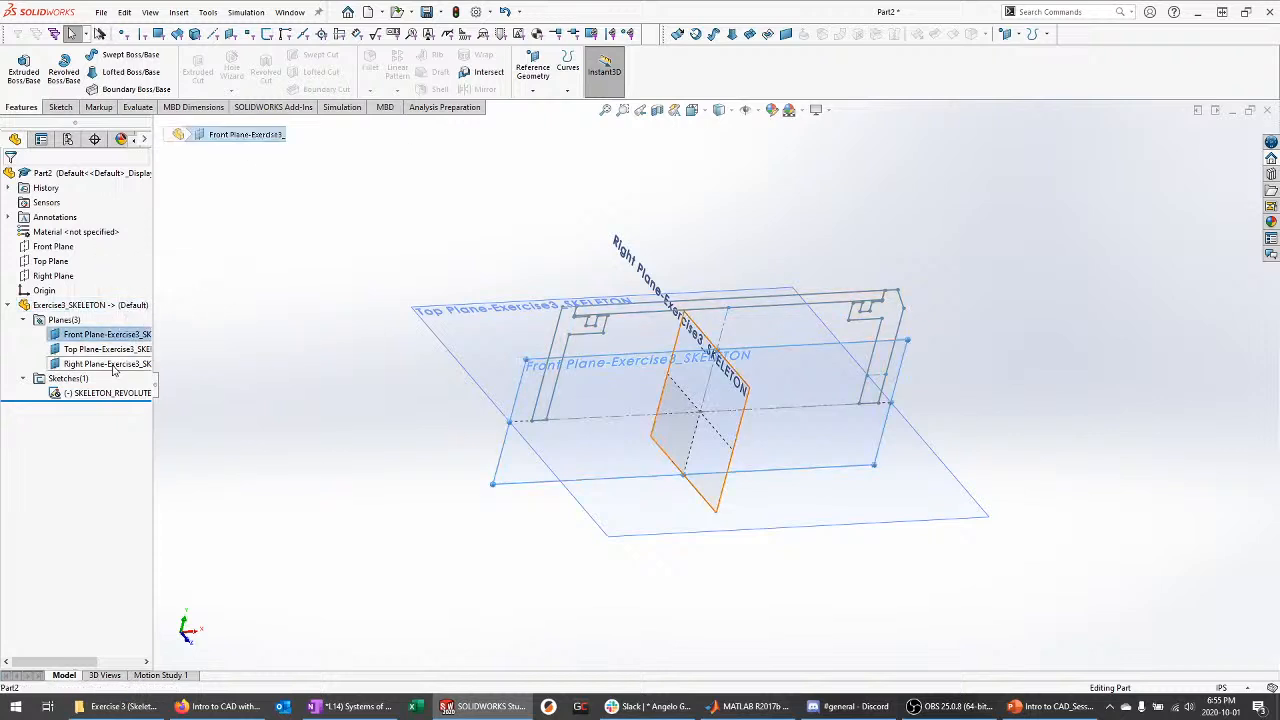
left_click(118, 364, "shift")
left_click(128, 346)
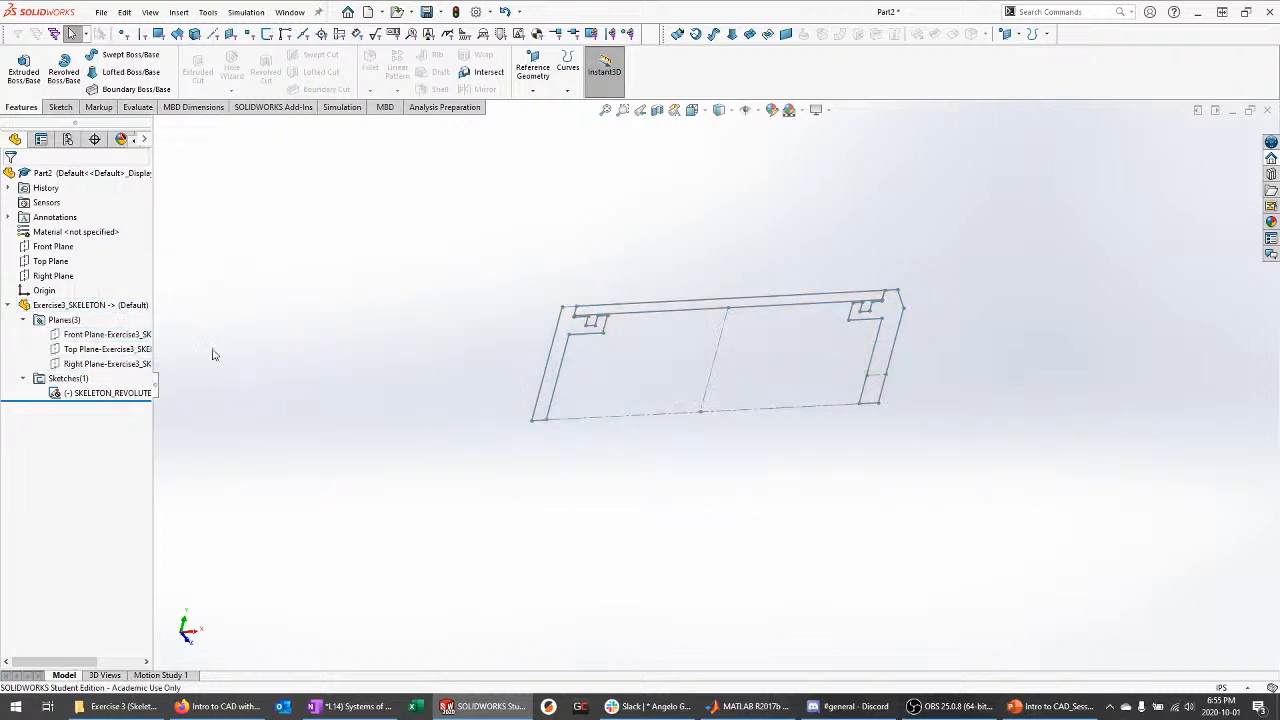
Select SKELETON_REVOLUTE to show its 101.60 length, 38.10 height and 30° dimensions
mouse_move(448, 473)
middle_mouse_down()
mouse_move(443, 406)
mouse_move(458, 398)
middle_mouse_up()
scroll(691, 372, "down", 4)
left_click(119, 393)
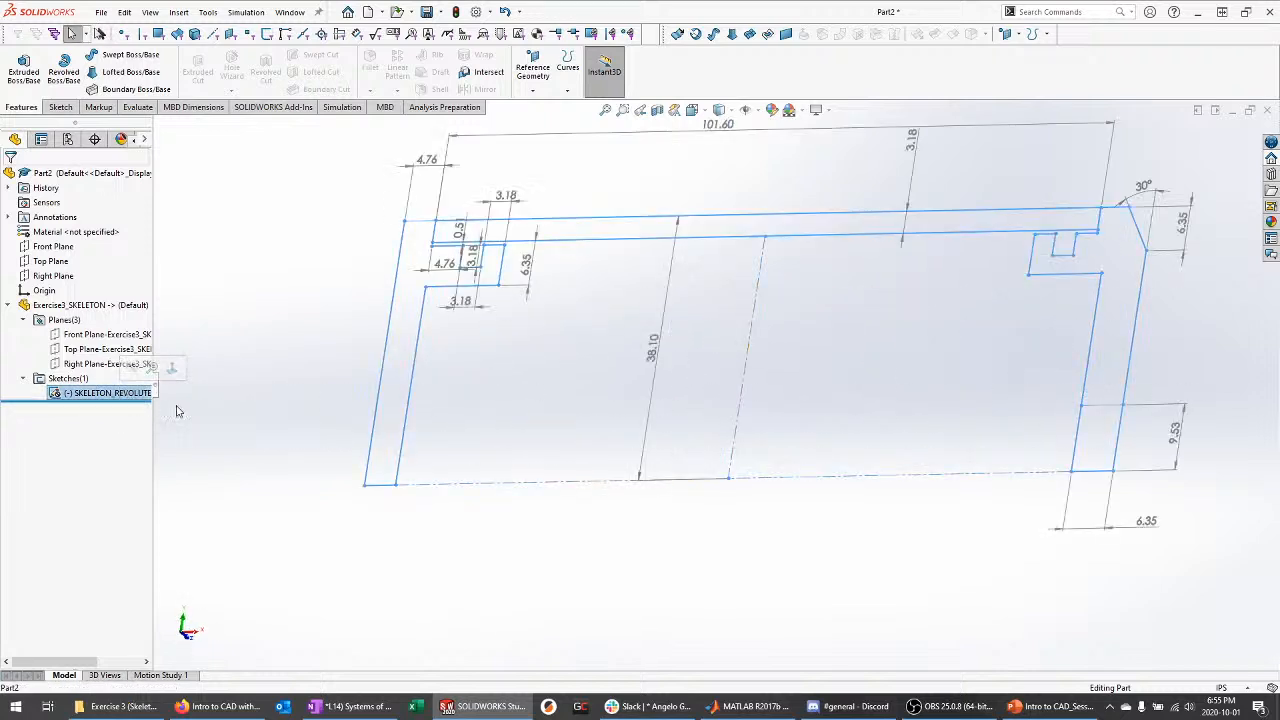
left_click(240, 441)
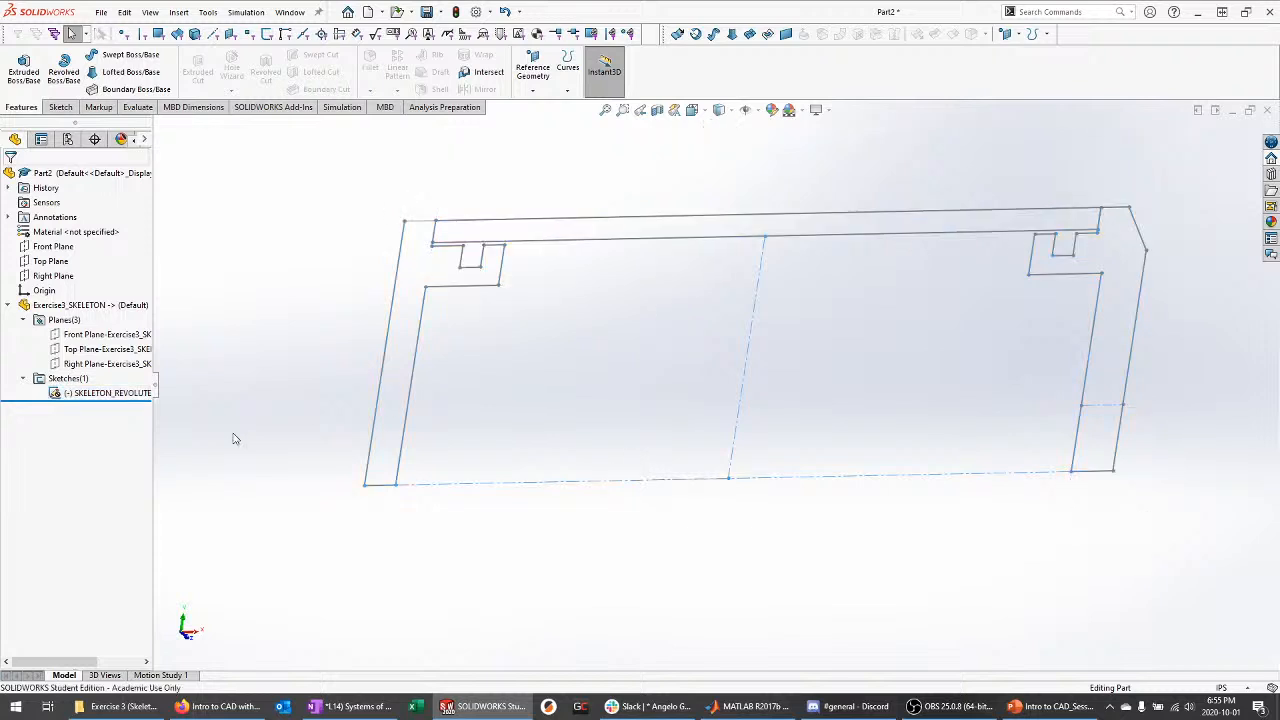
left_click(117, 393)
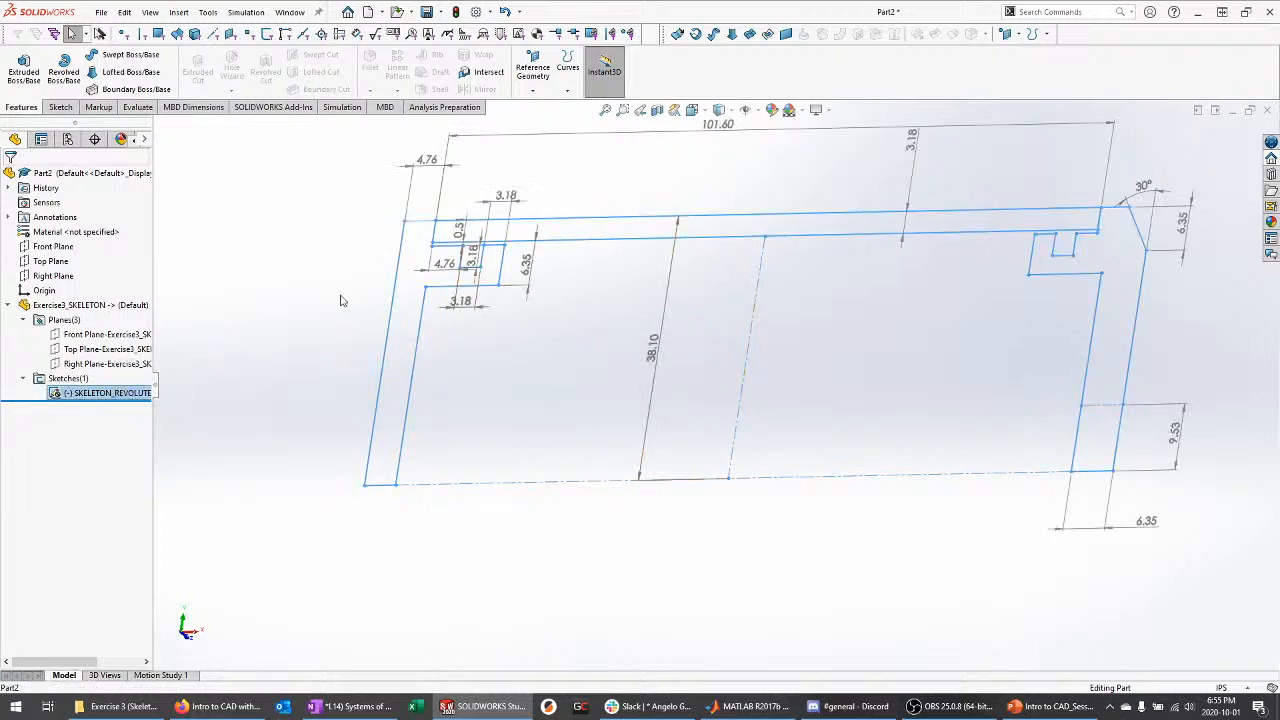
left_click(249, 327)
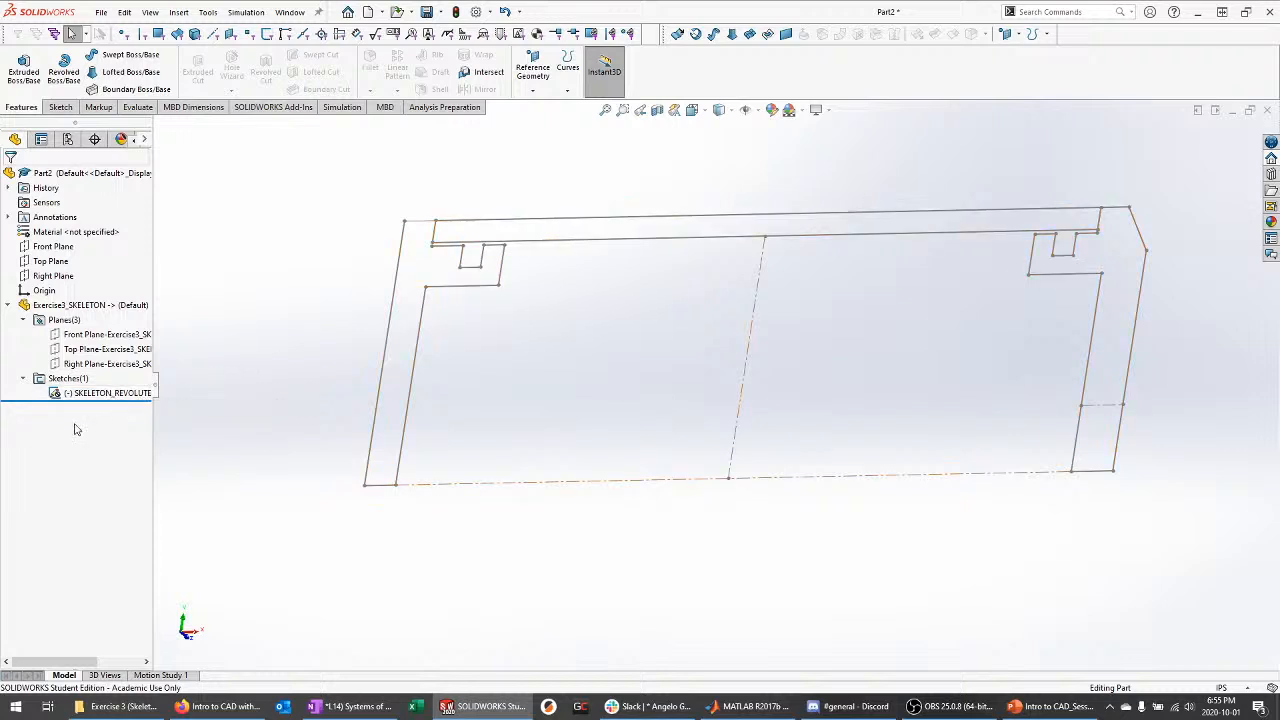
left_click(107, 393)
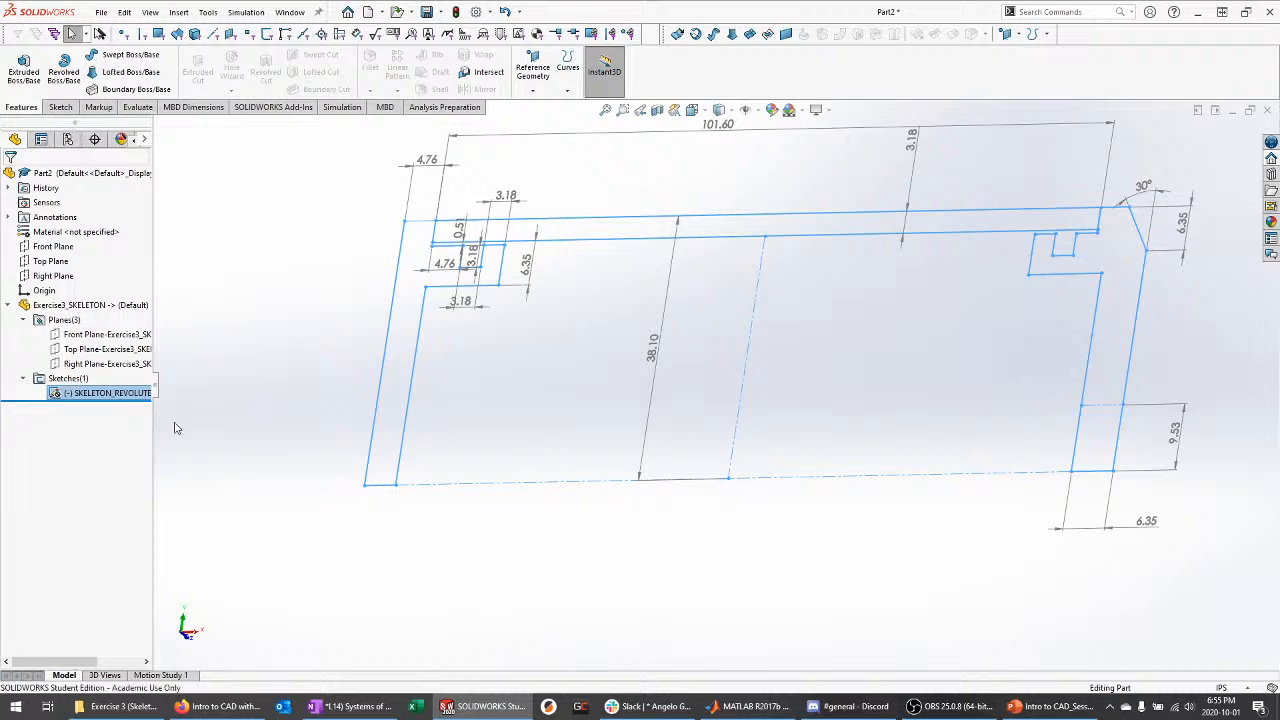
Revolve the left end-cap contour 360° about the skeleton centerline to create Revolve1
left_click(63, 72)
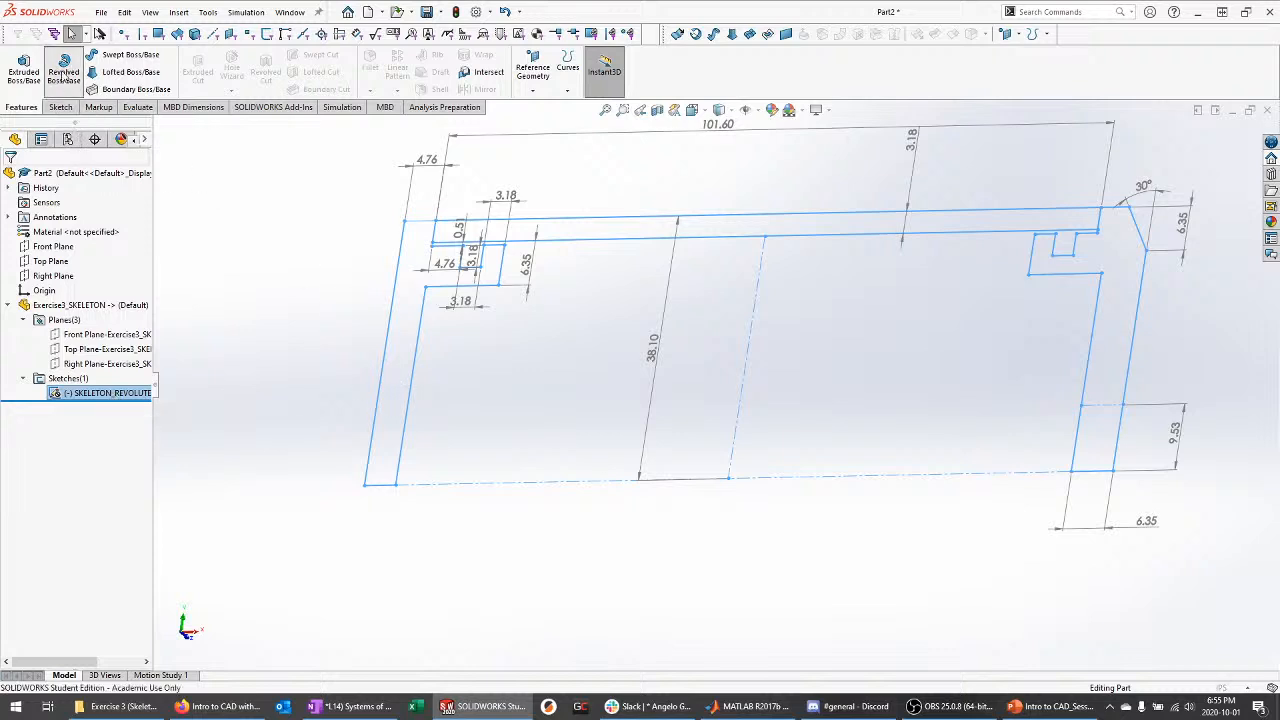
left_click(71, 390)
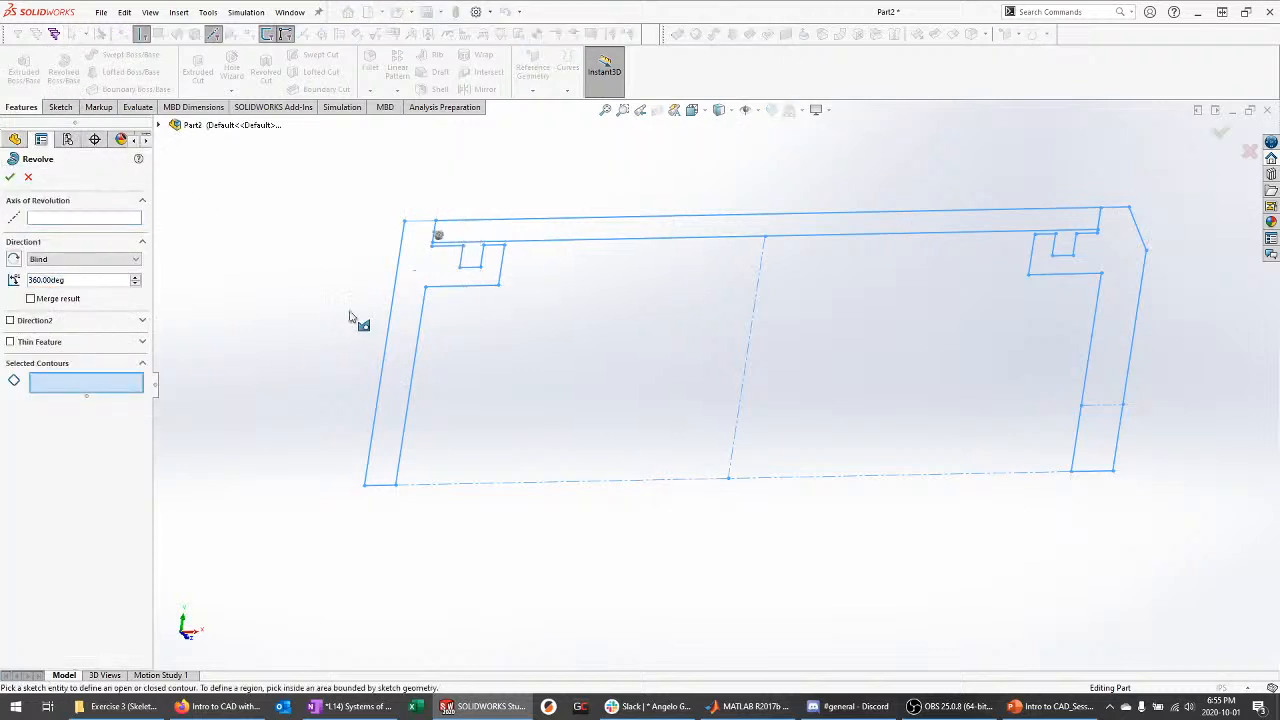
left_click(437, 272)
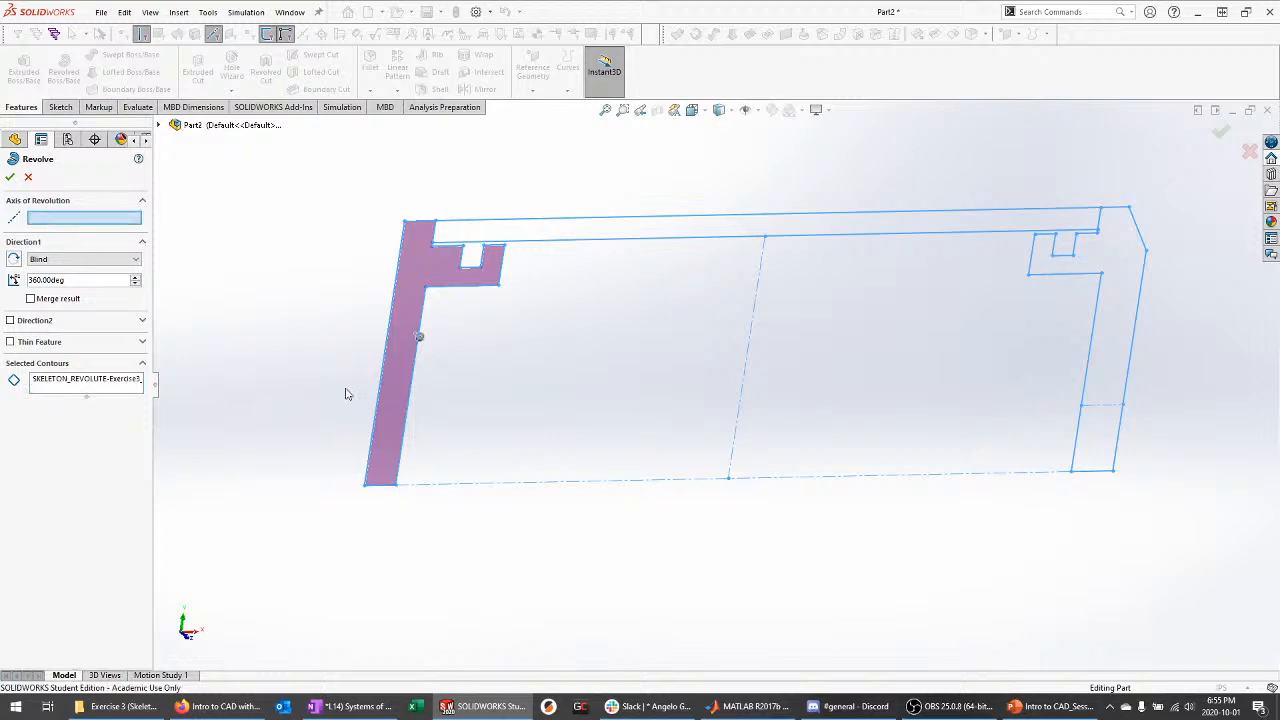
left_click(433, 489)
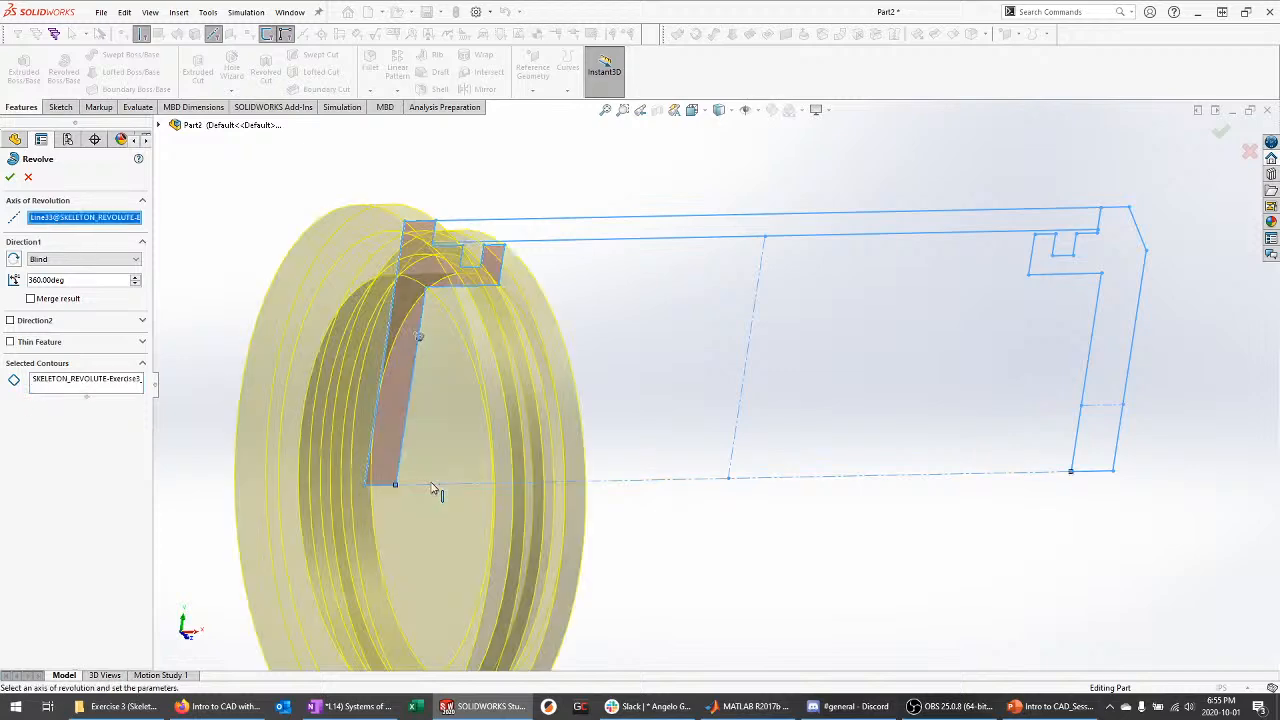
mouse_move(586, 434)
middle_mouse_down()
mouse_move(563, 371)
mouse_move(465, 380)
middle_mouse_up()
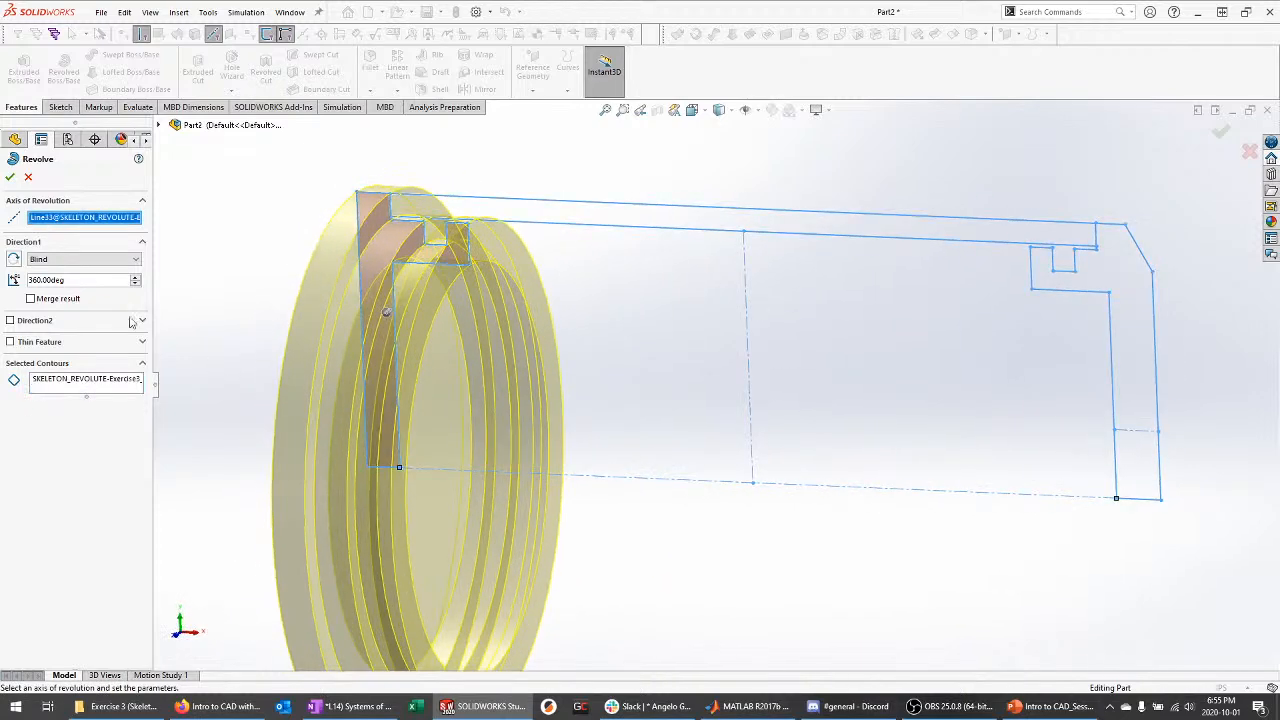
middle_click_drag(292, 381, 170, 289)
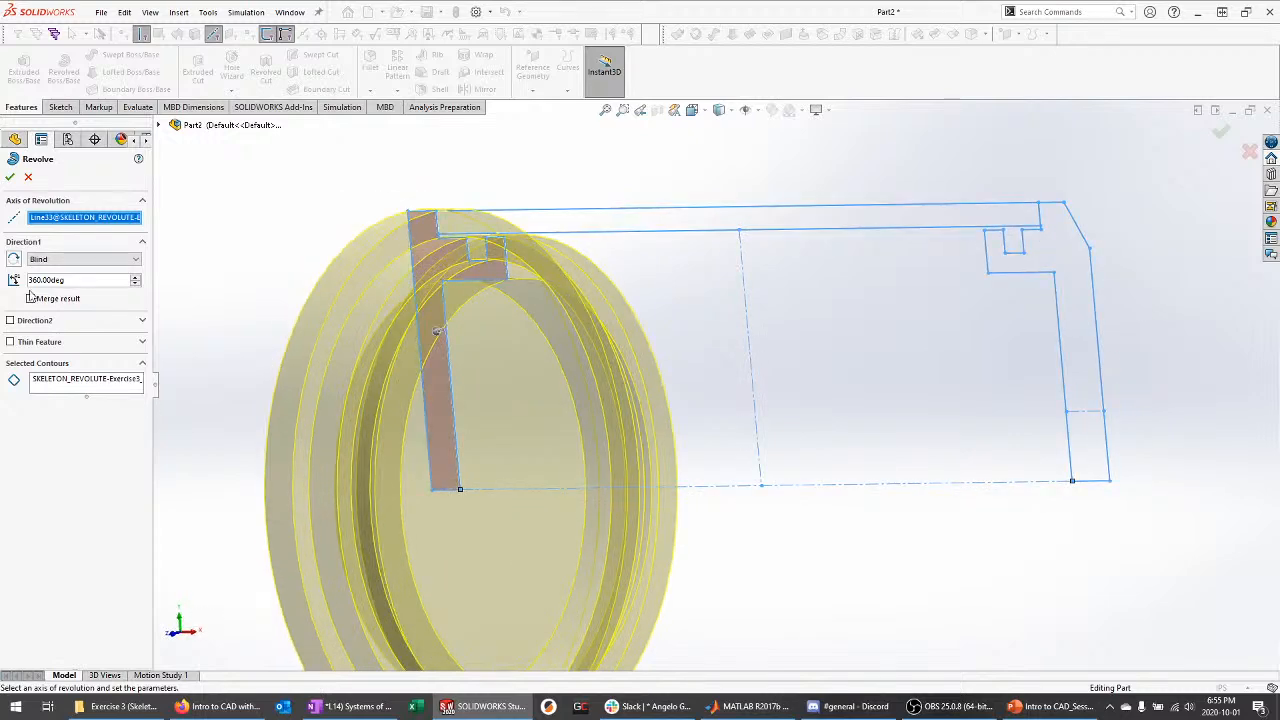
left_click(10, 177)
mouse_move(271, 249)
middle_mouse_down()
mouse_move(339, 274)
mouse_move(249, 214)
mouse_move(365, 228)
middle_mouse_up()
scroll(930, 322, "up", 2)
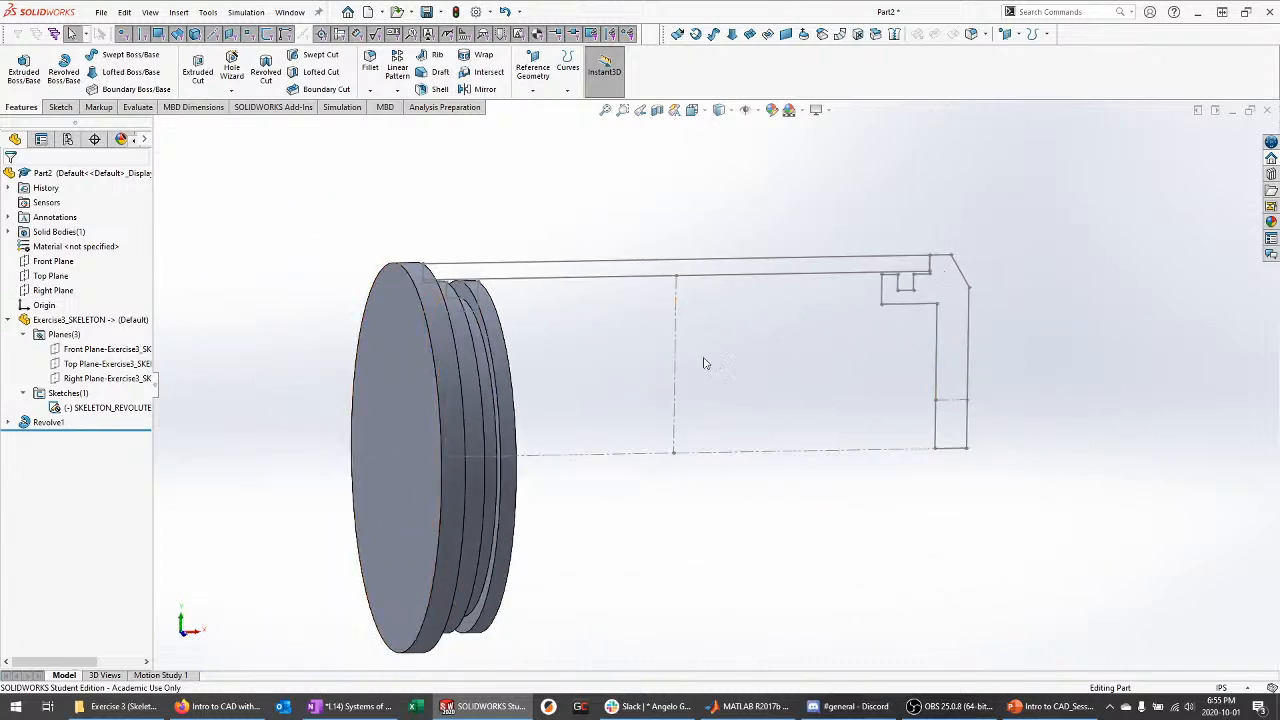
Suppress the Revolve1 feature
mouse_move(866, 290)
middle_mouse_down()
mouse_move(617, 291)
mouse_move(611, 311)
mouse_move(847, 300)
mouse_move(585, 280)
mouse_move(560, 290)
middle_mouse_up()
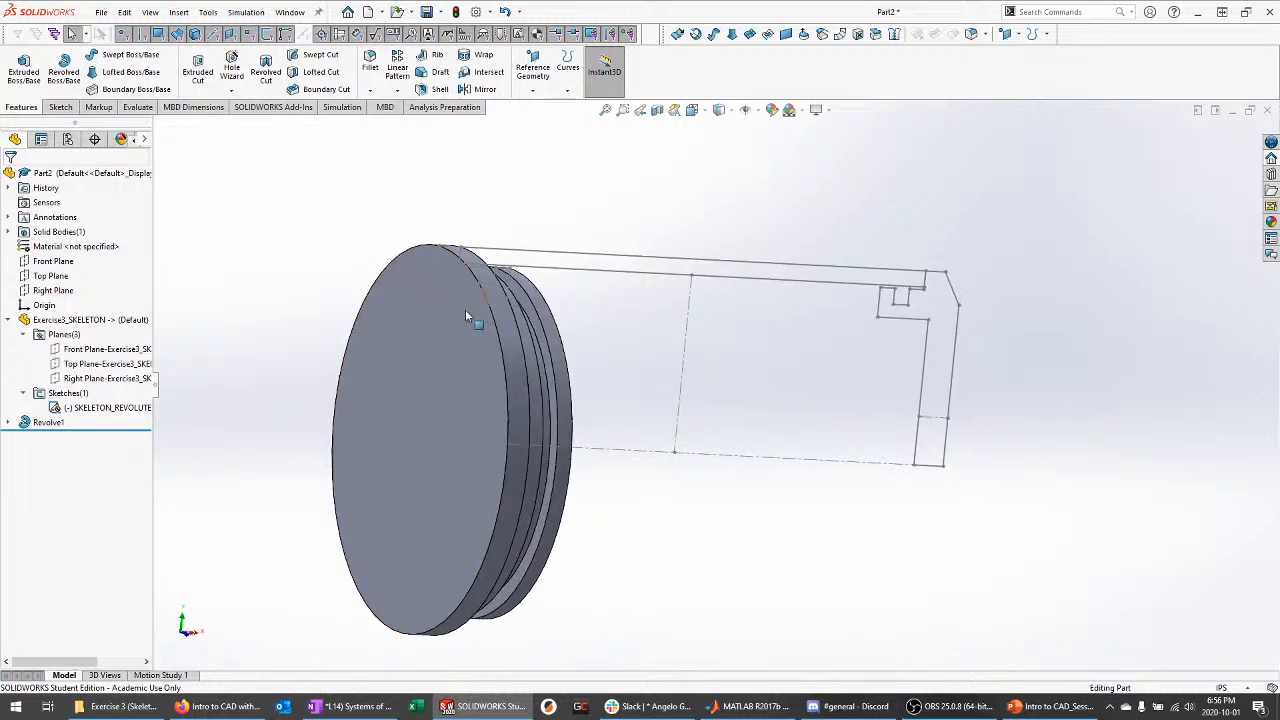
left_click(42, 423)
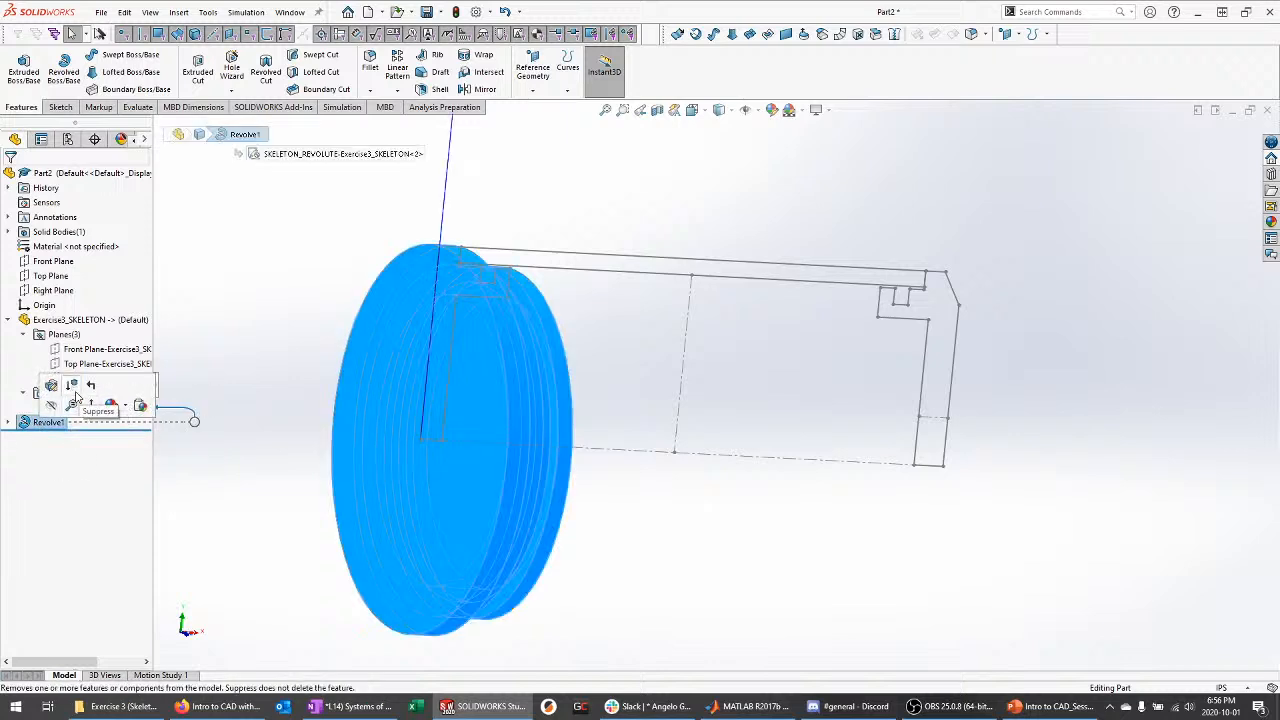
left_click(76, 398)
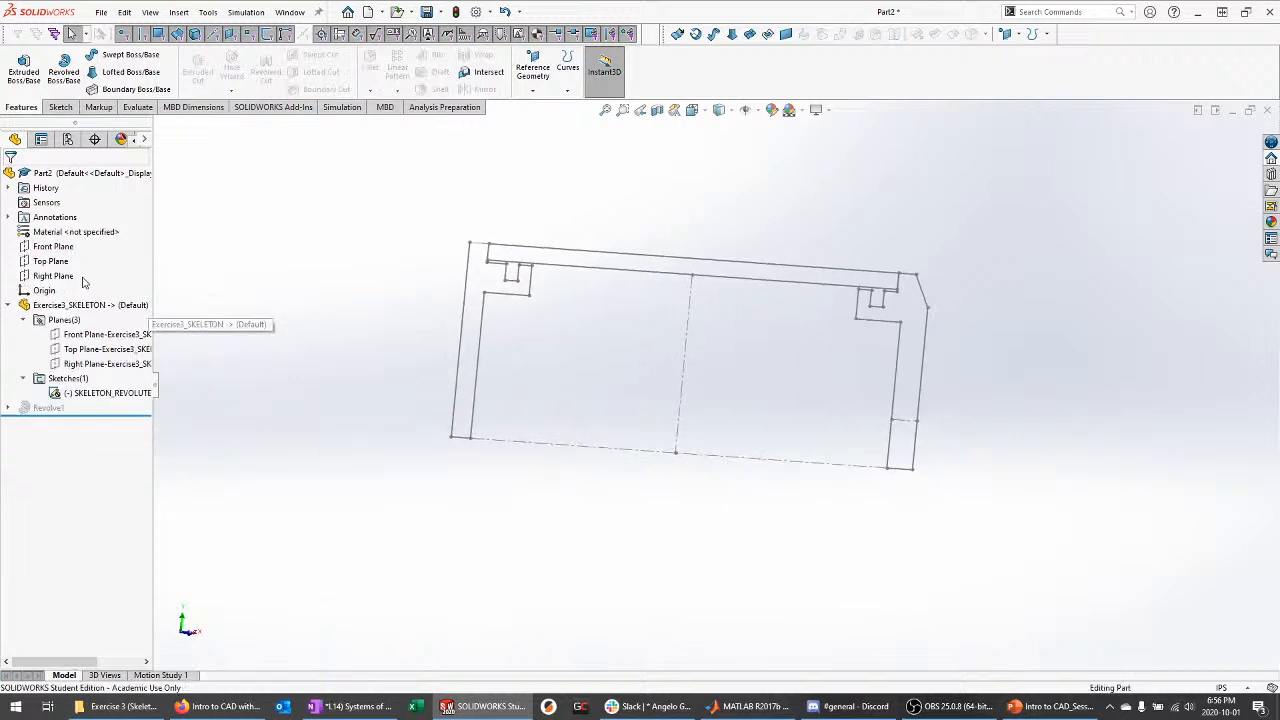
Start a new sketch on the Front Plane
middle_click_drag(220, 263, 299, 311)
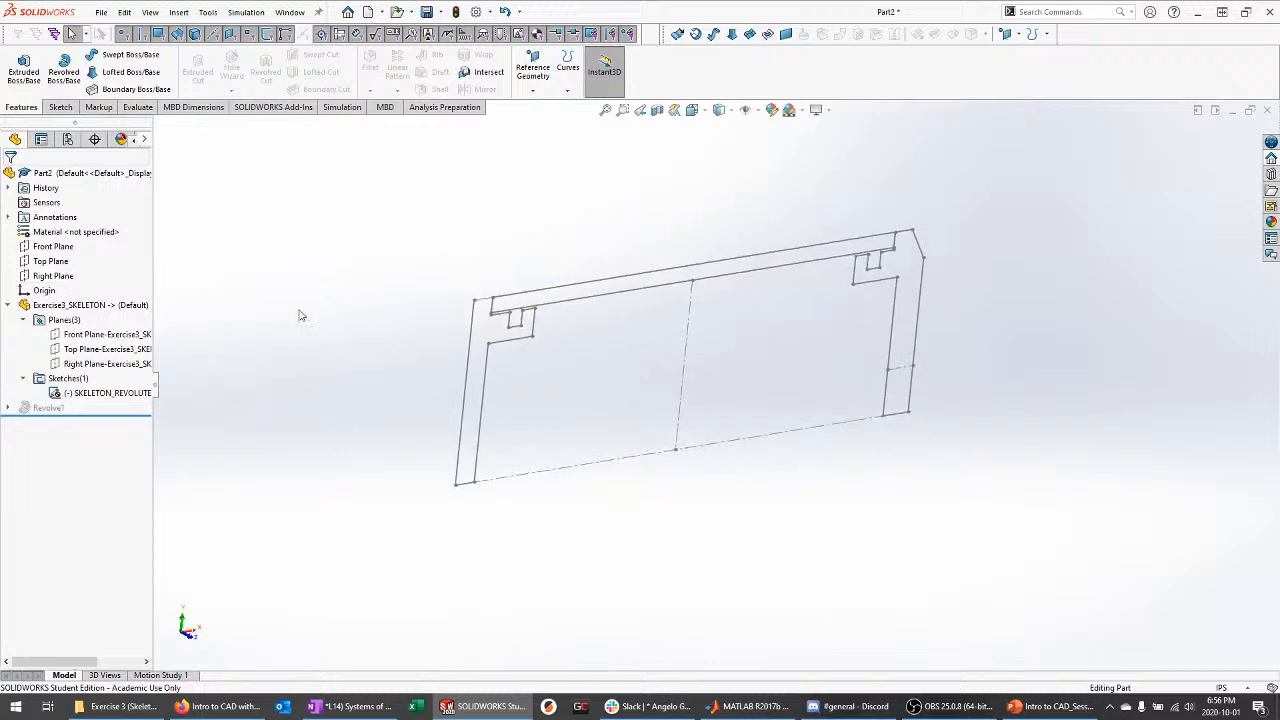
left_click(62, 247)
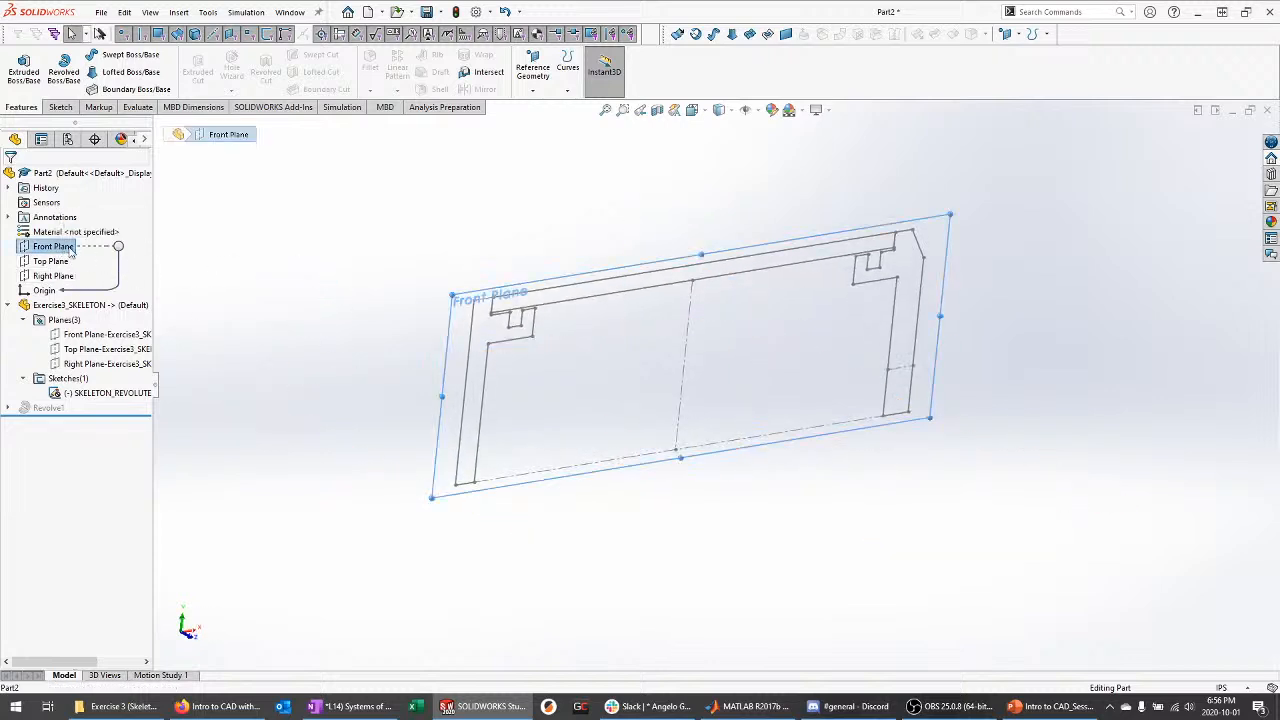
right_click(70, 253)
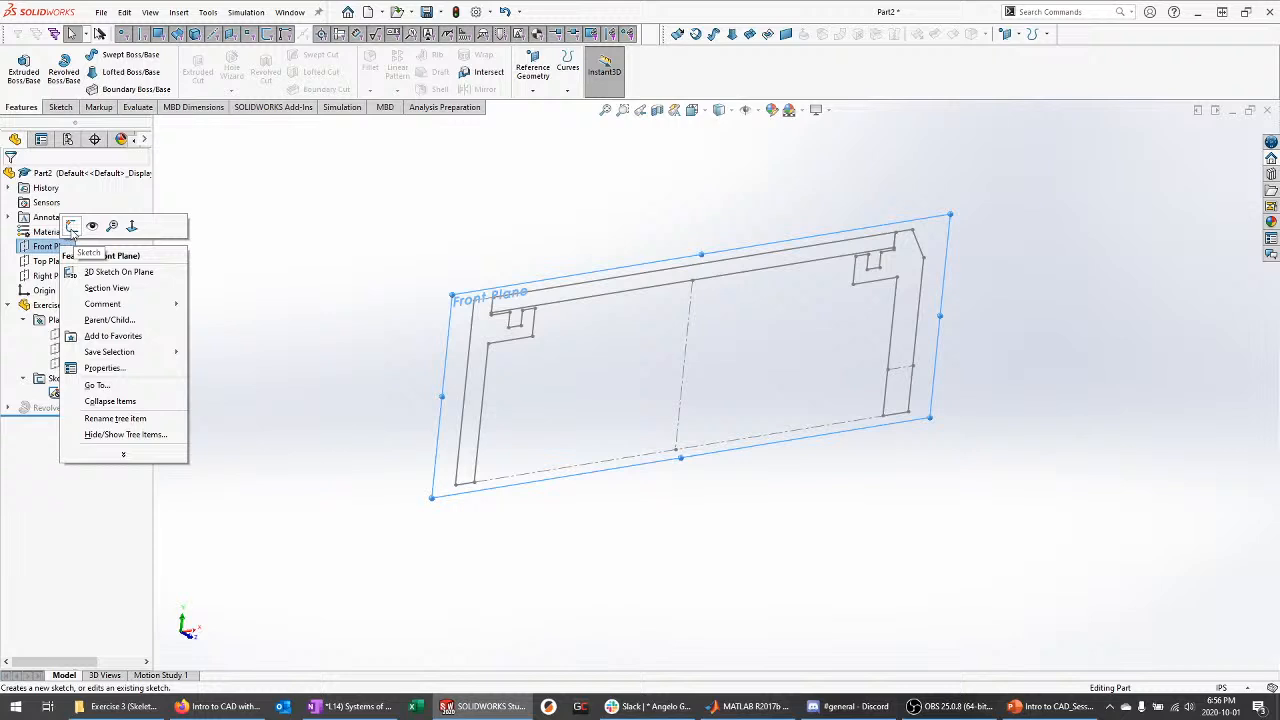
left_click(72, 228)
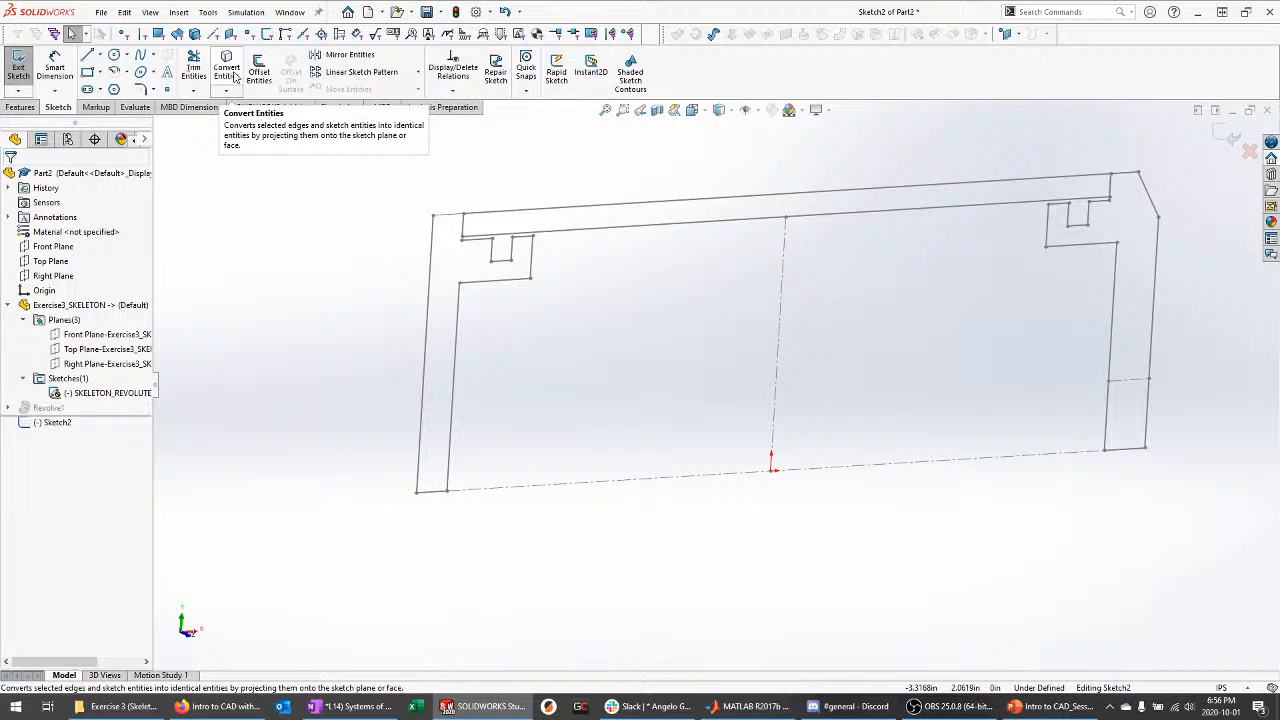
Convert the skeleton's left end-cap outline chain into Sketch2
left_click(235, 78)
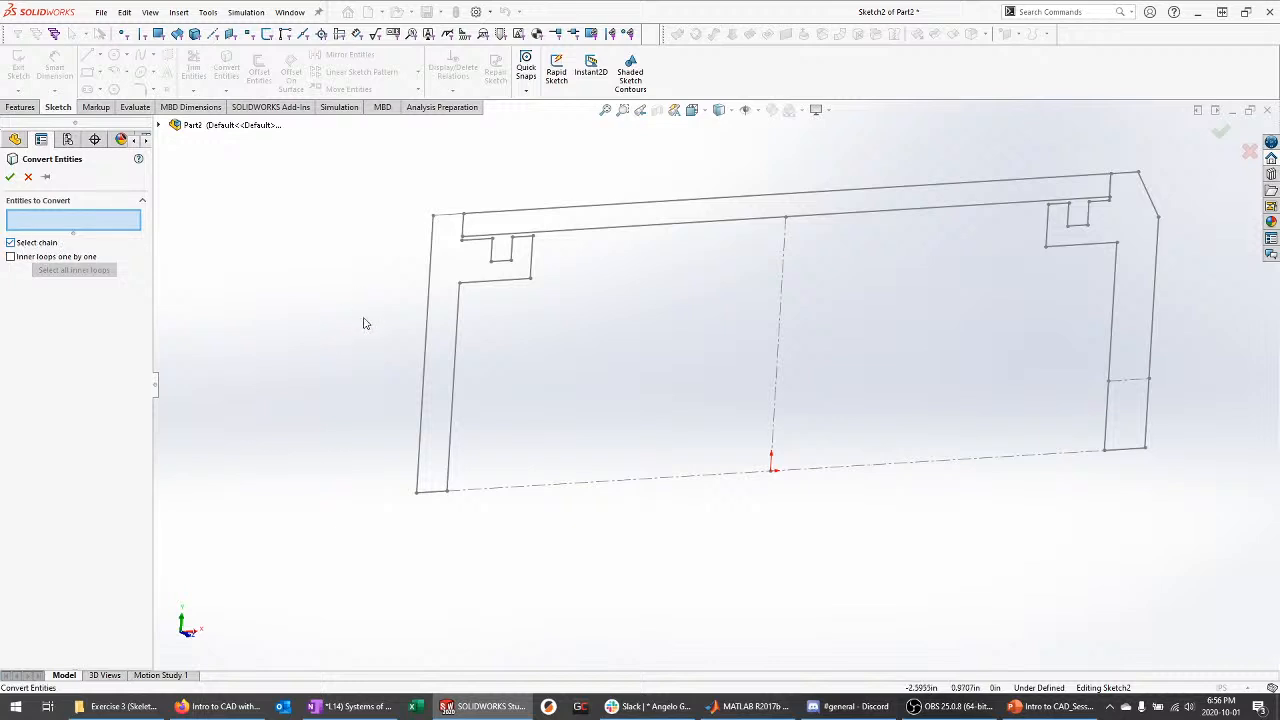
left_click(430, 316)
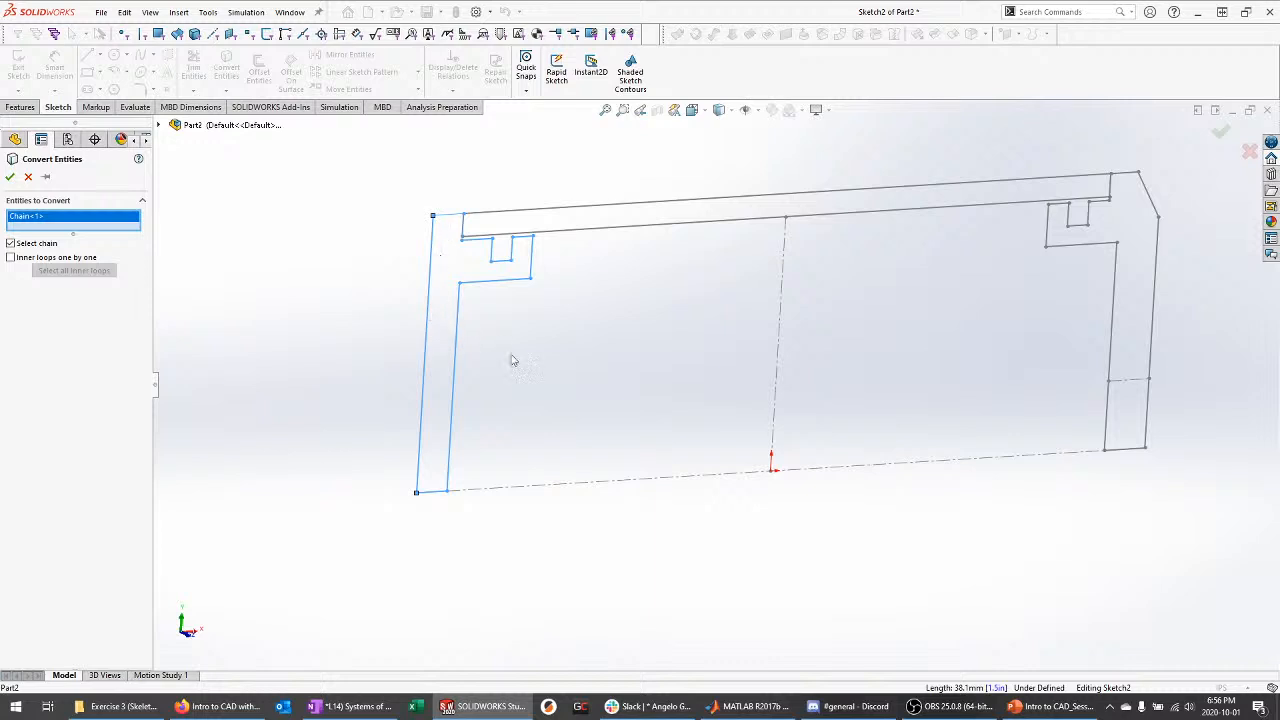
scroll(514, 322, "down", 2)
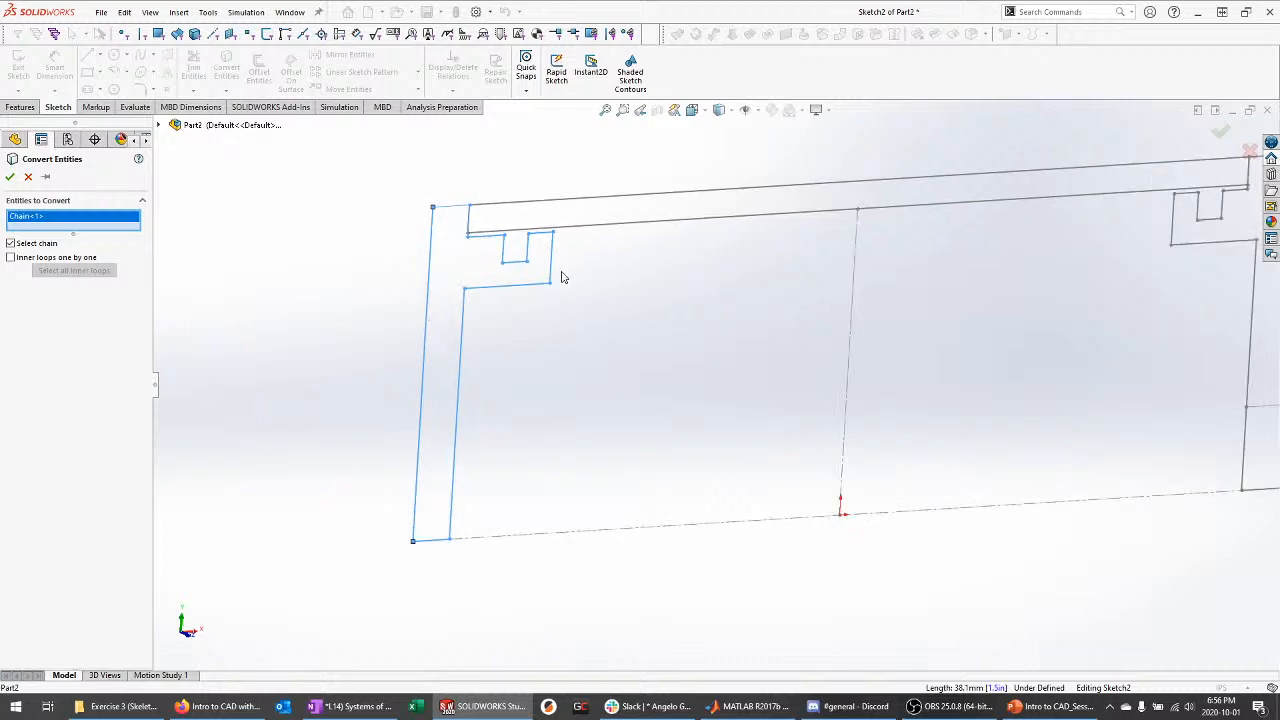
scroll(659, 343, "down", 2)
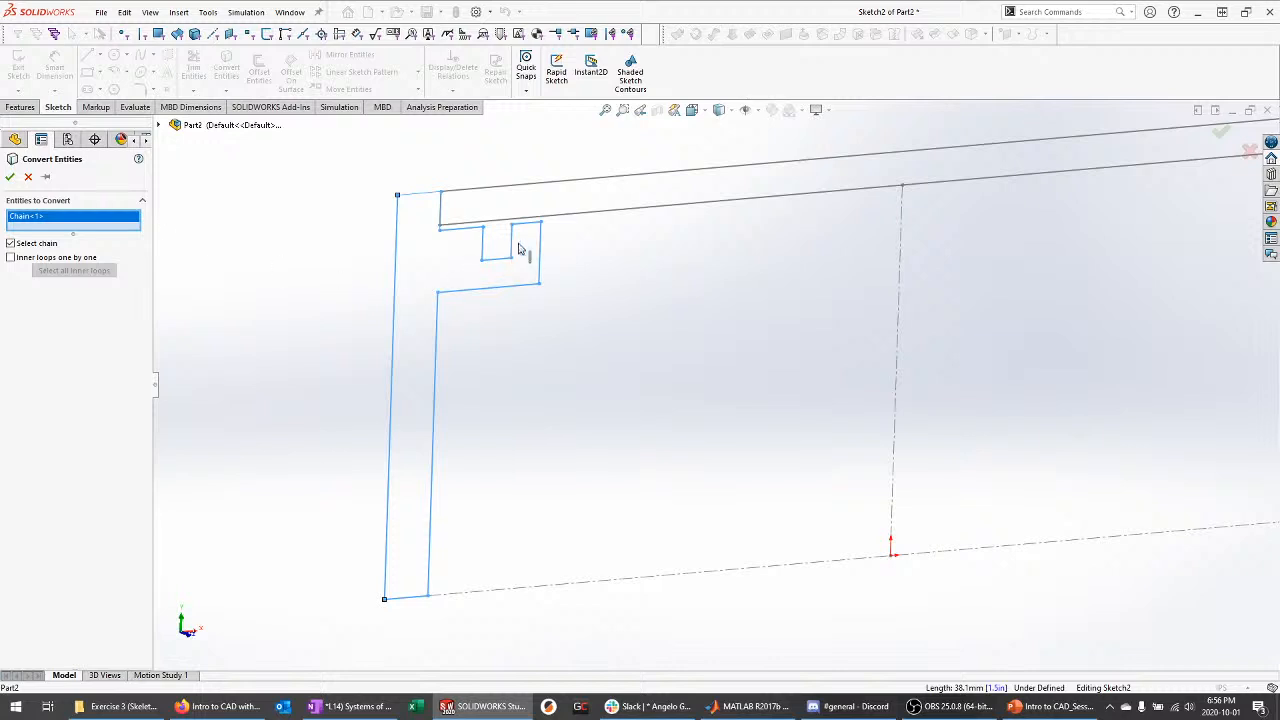
Accept the converted end-cap outline in Sketch2
left_click(10, 176)
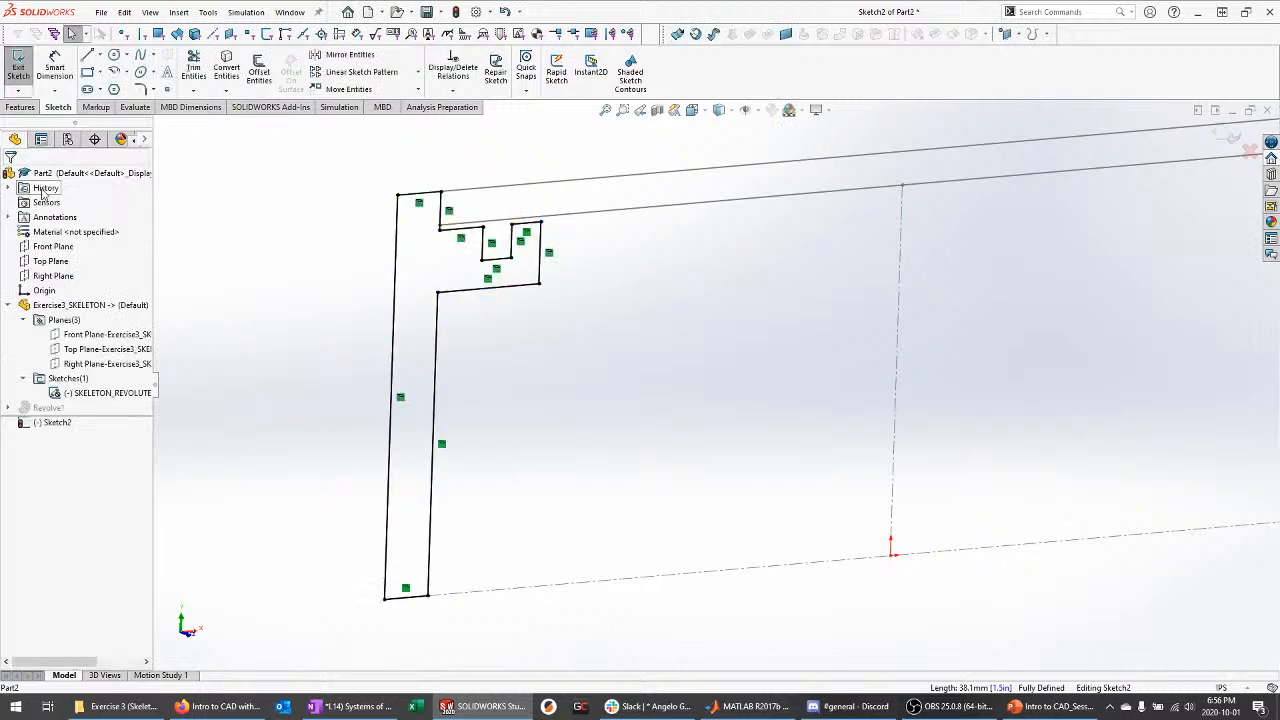
scroll(540, 365, "up", 3)
scroll(731, 341, "down", 2)
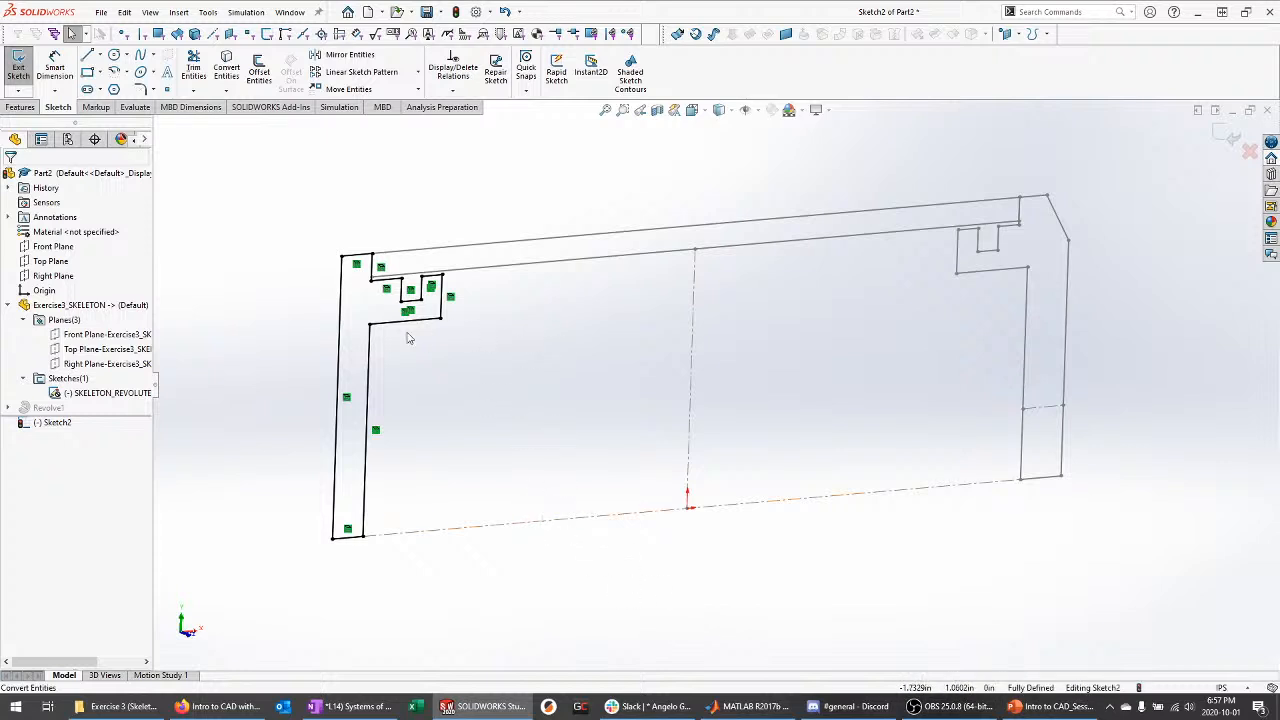
middle_click_drag(474, 315, 485, 341)
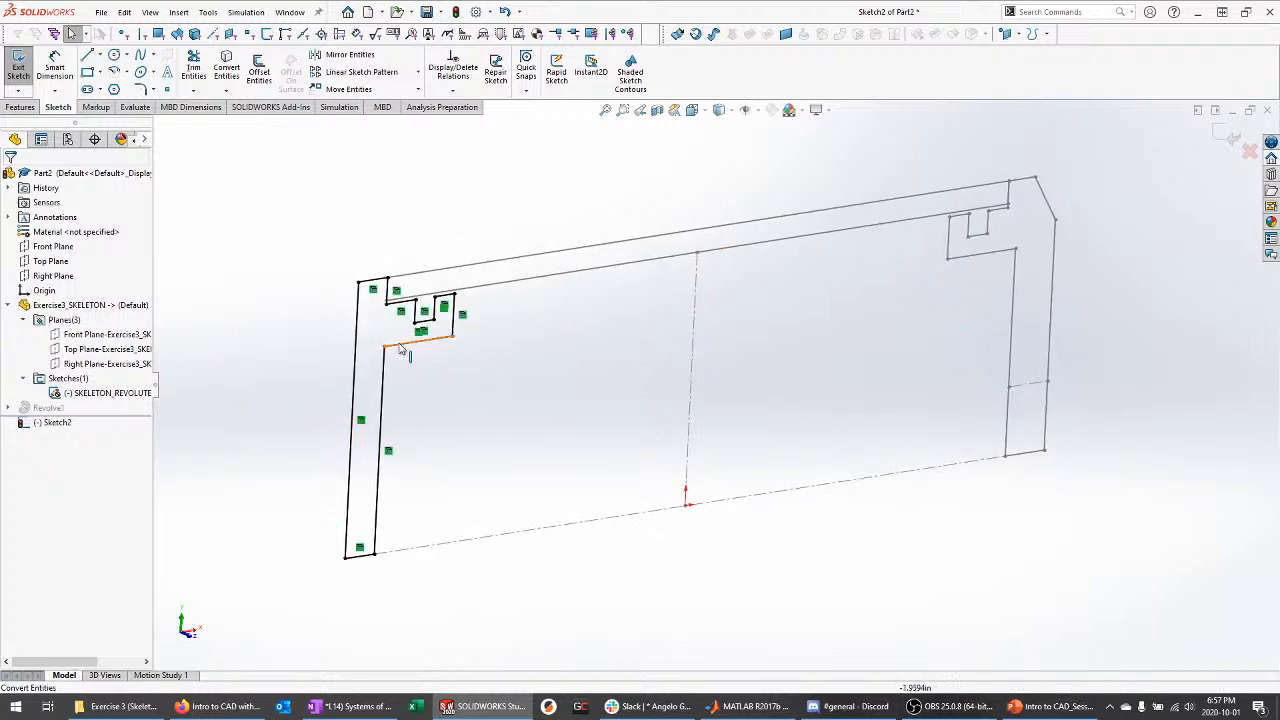
scroll(389, 449, "down", 2)
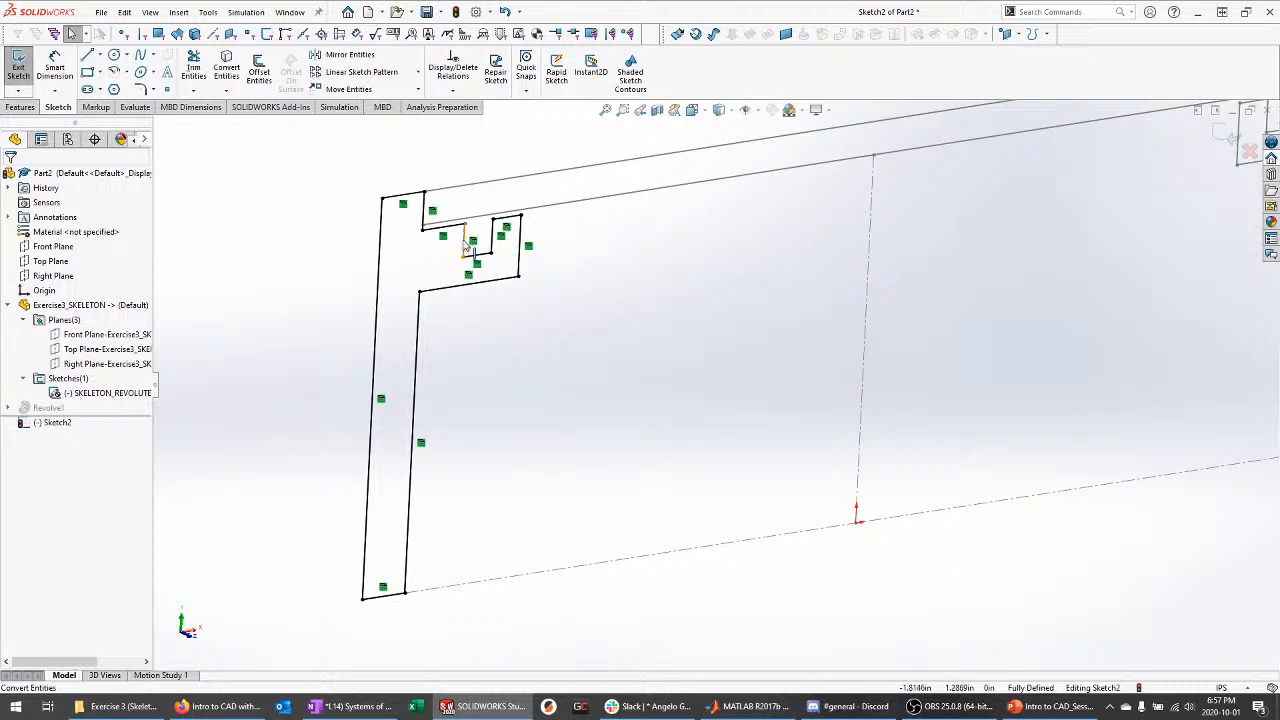
scroll(452, 240, "down", 3)
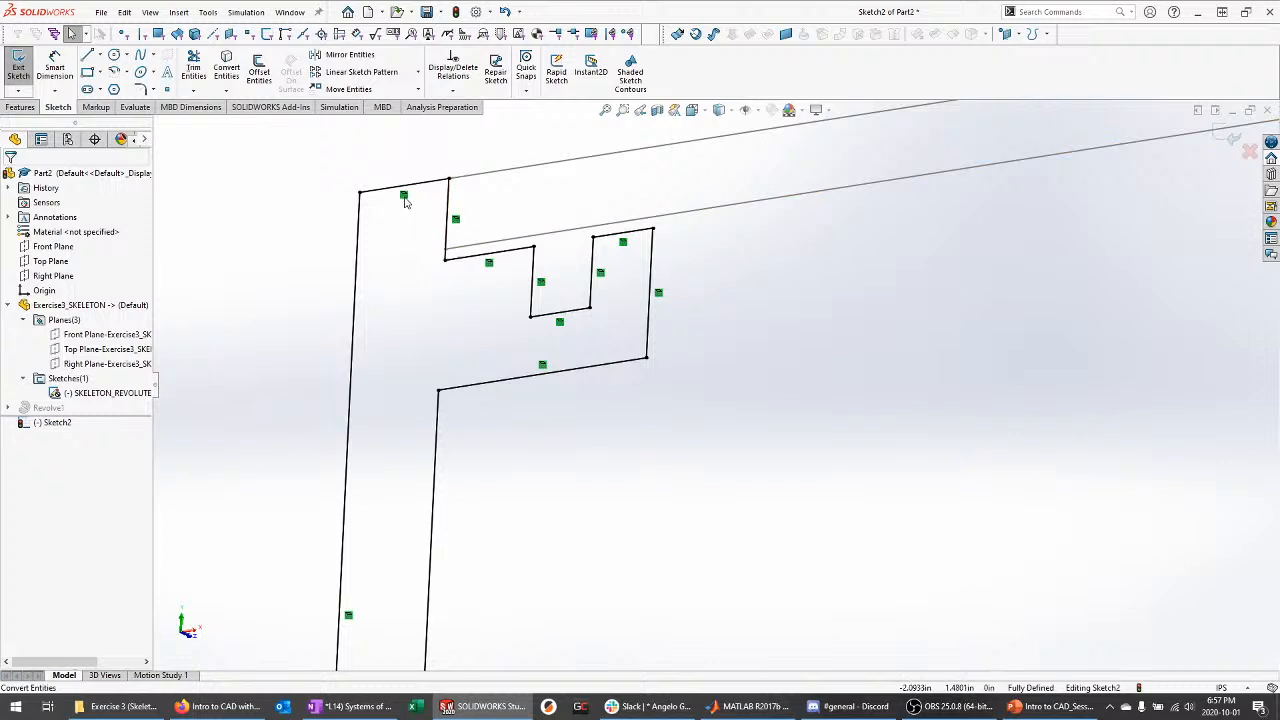
Delete the top line's relation and stretch it, then undo to the fully defined profile and exit
left_click(404, 196)
key("Delete")
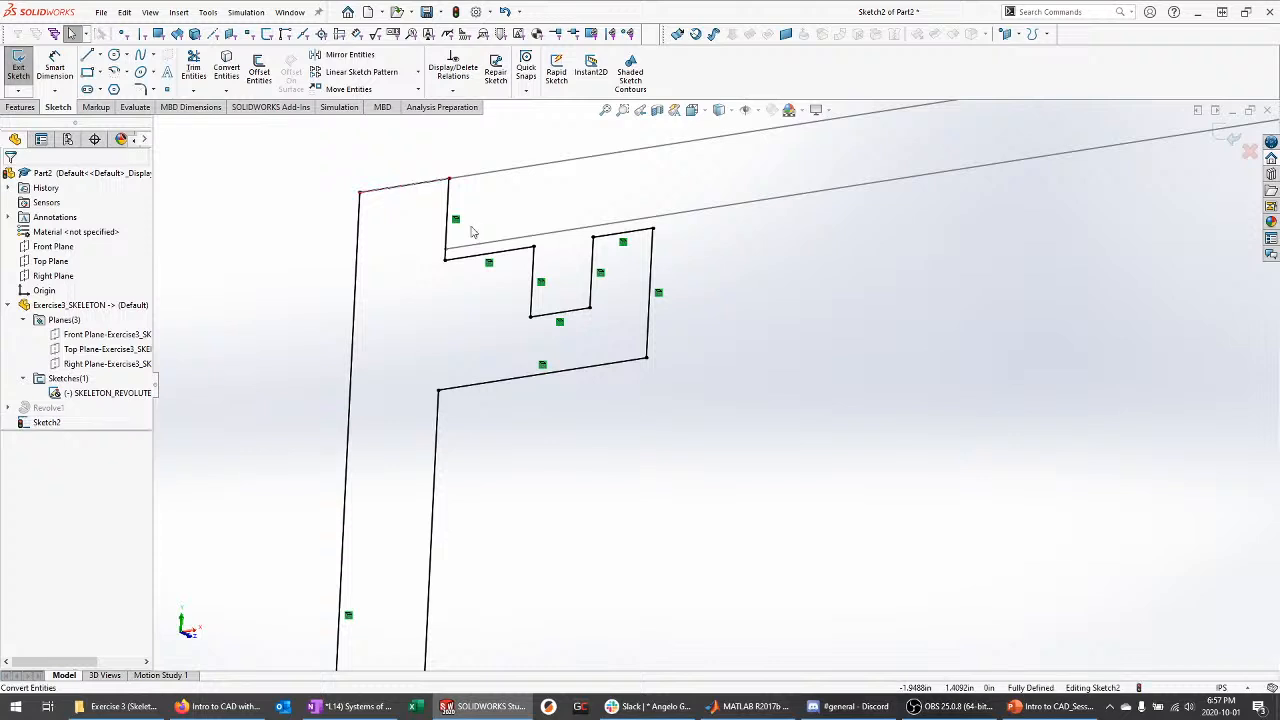
left_click_drag(432, 181, 433, 131)
left_click(412, 240)
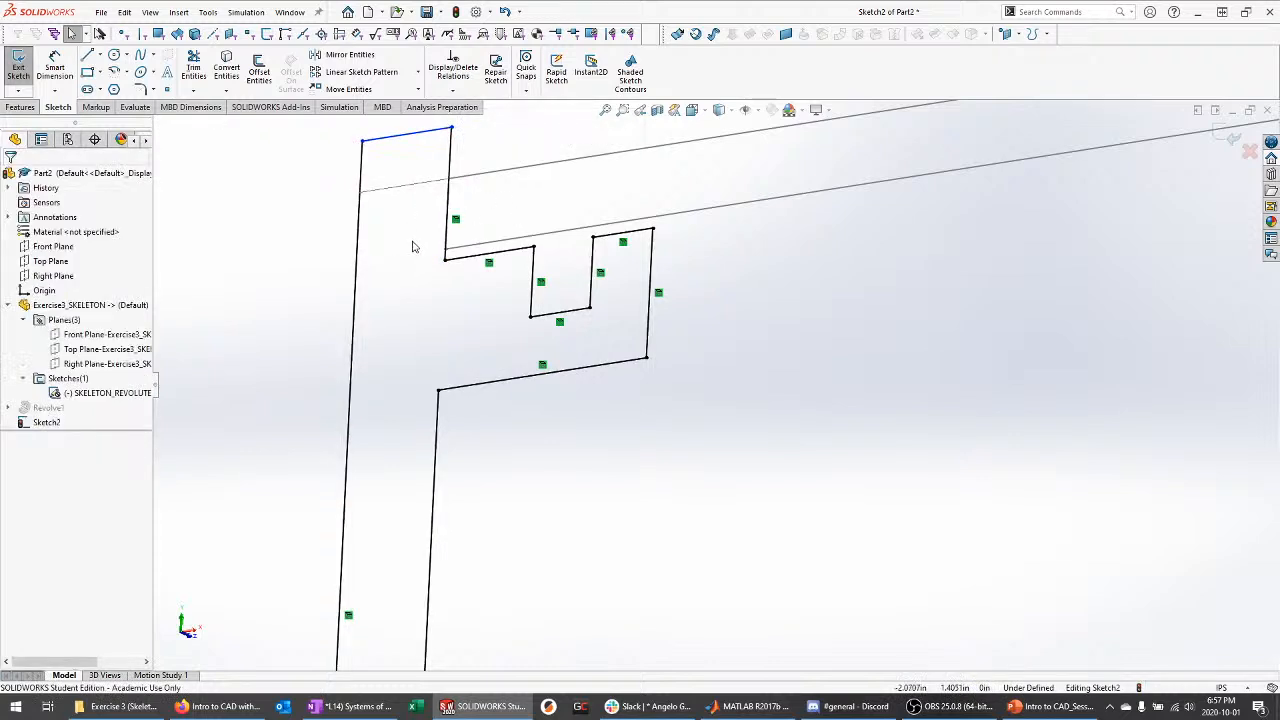
scroll(414, 246, "up", 1)
left_click_drag(537, 198, 538, 180)
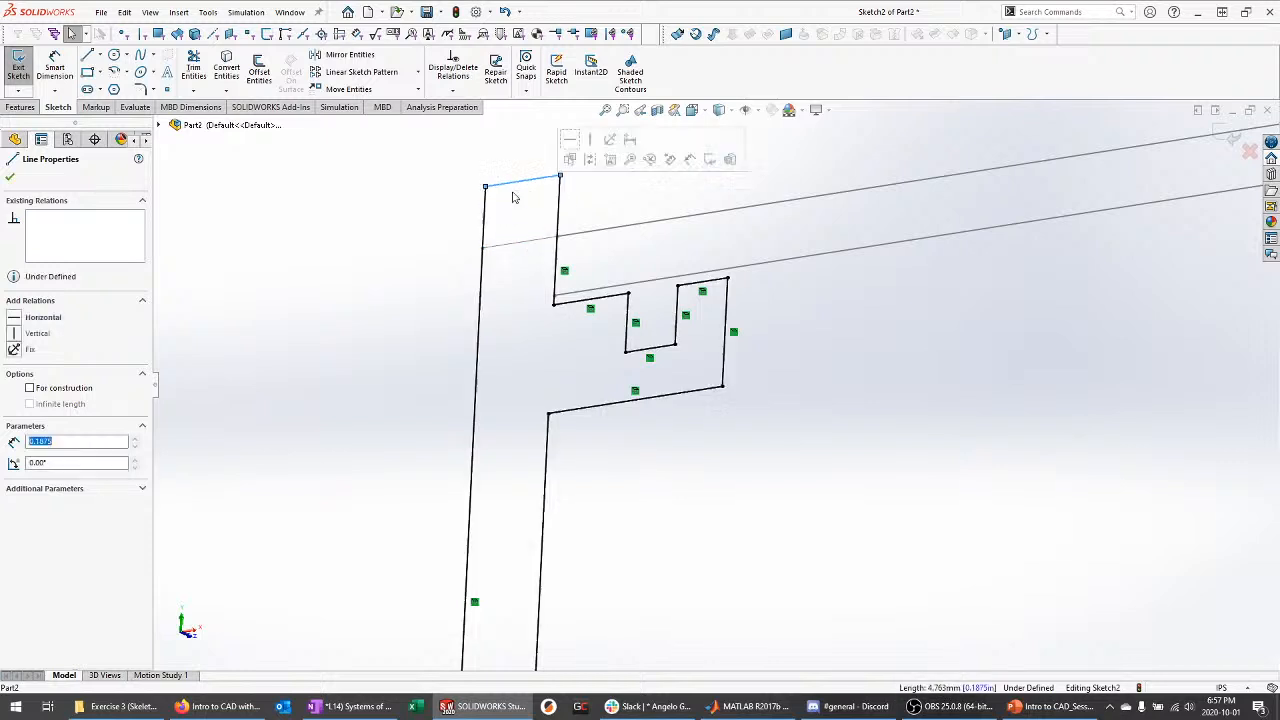
left_click(544, 267)
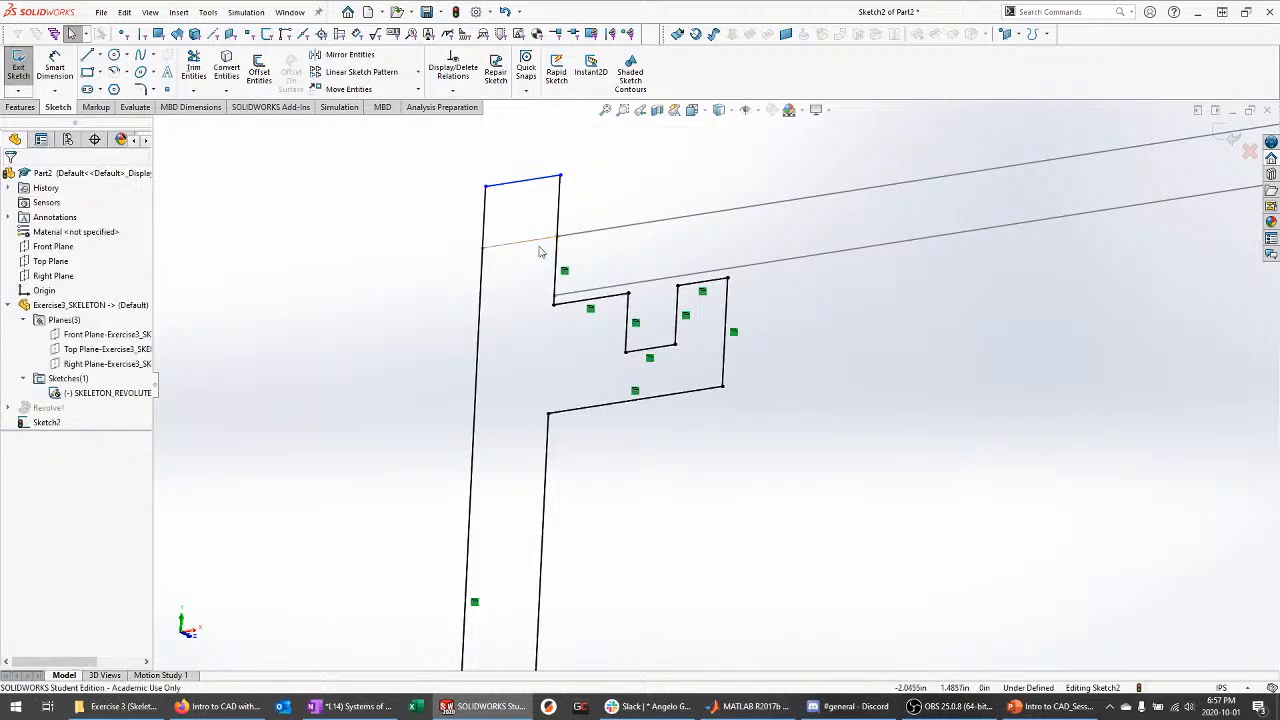
key("ctrl+z")
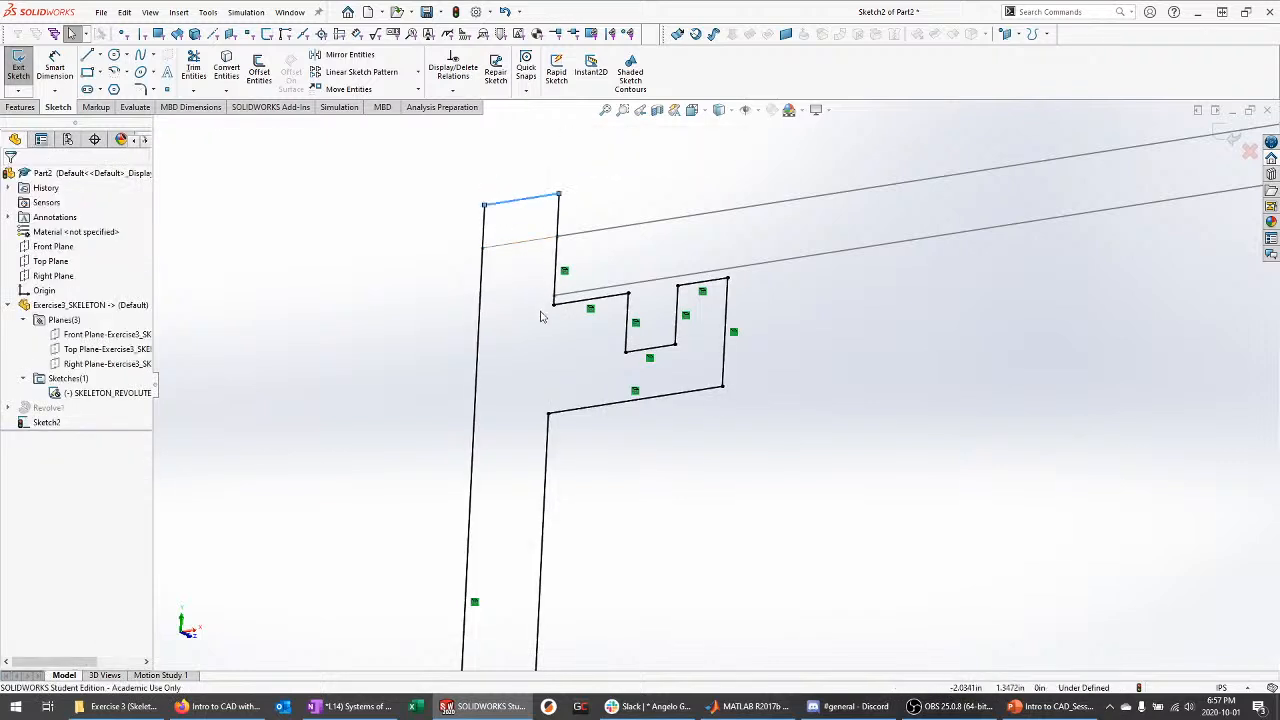
key("ctrl+z")
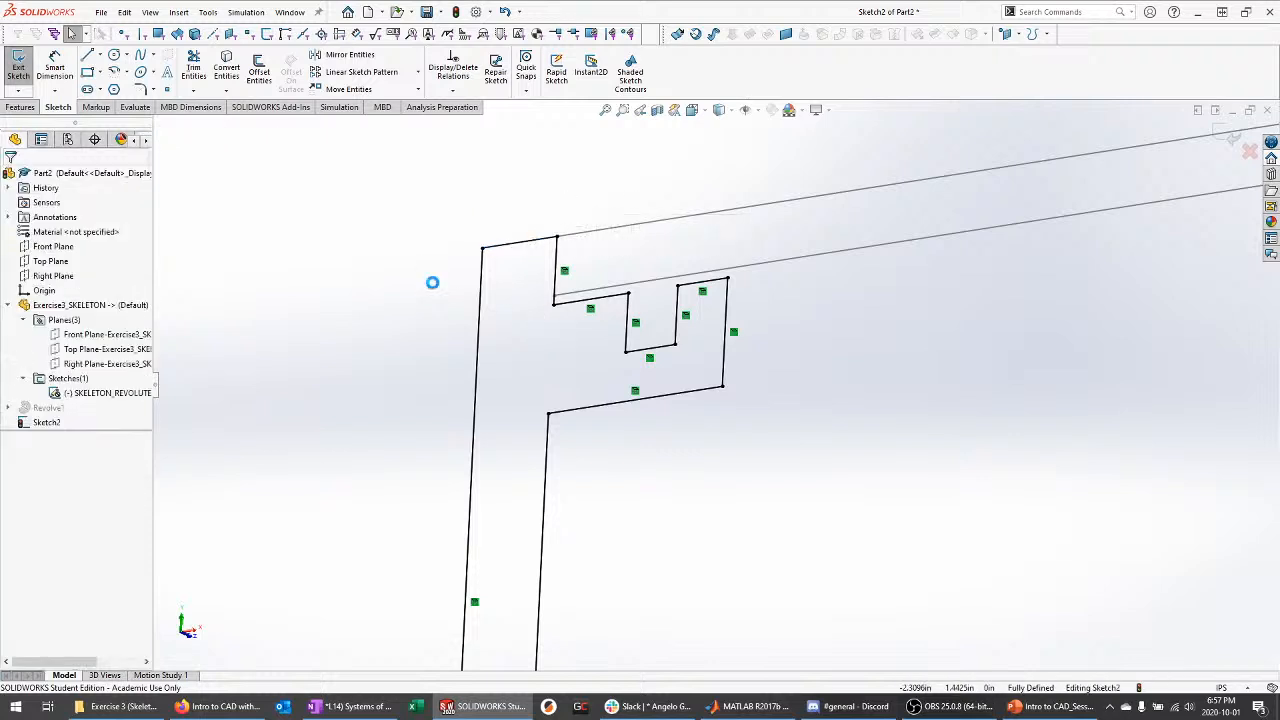
scroll(694, 181, "up", 4)
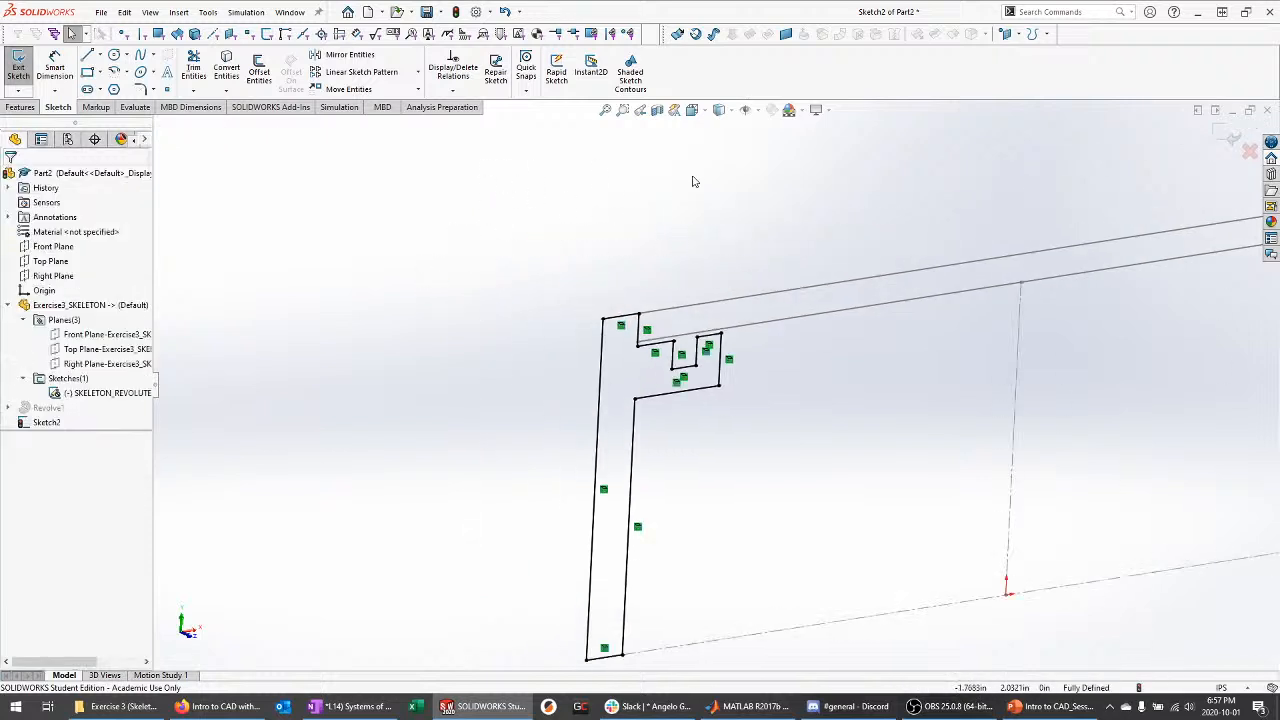
scroll(718, 384, "up", 4)
scroll(734, 546, "down", 2)
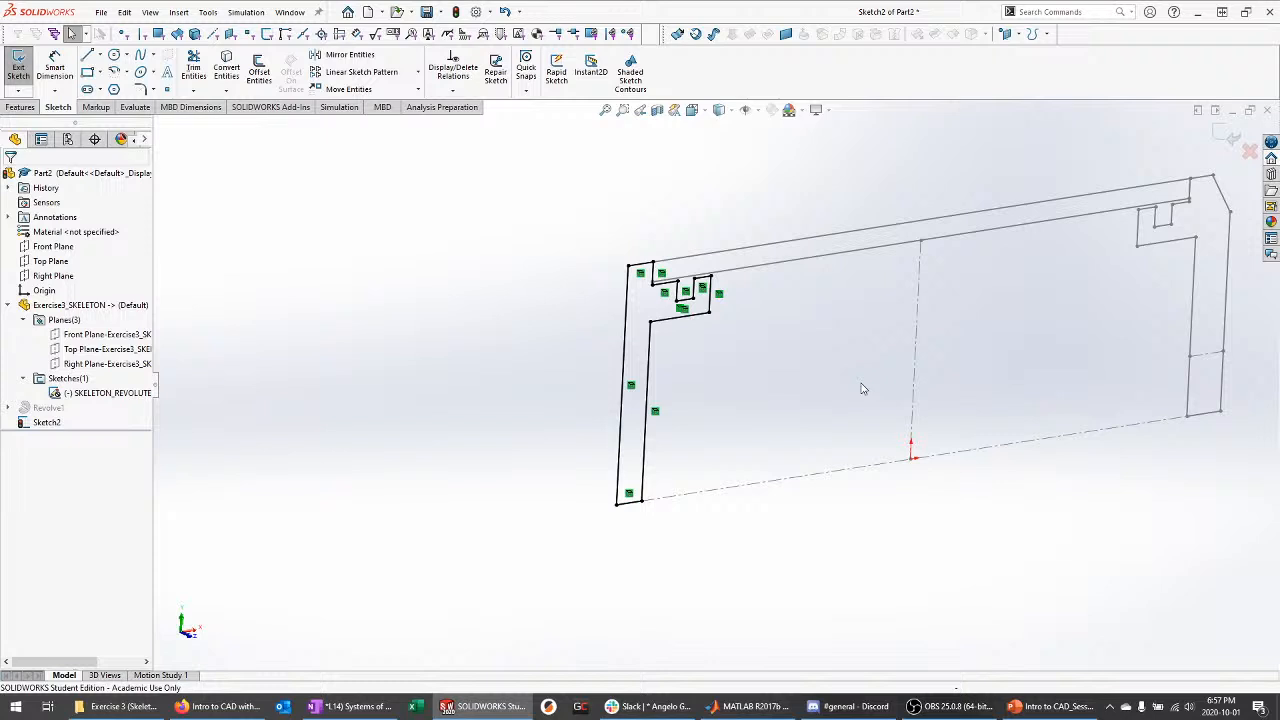
left_click(1228, 140)
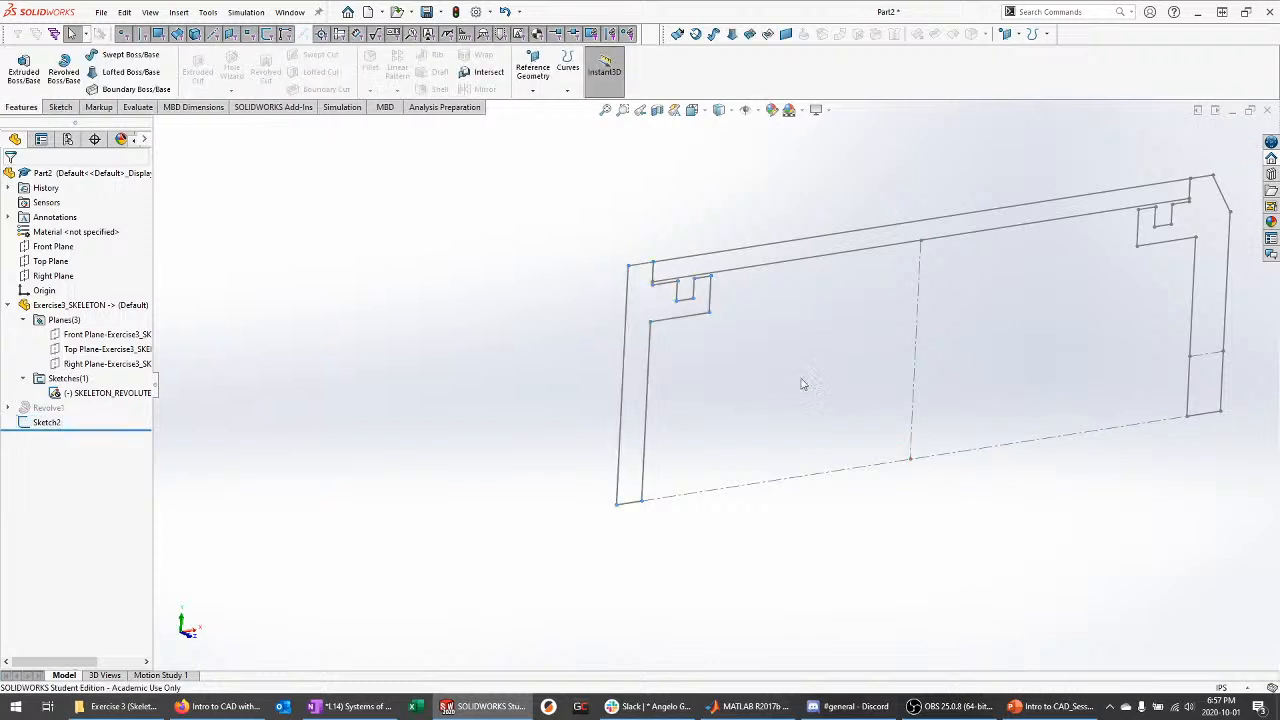
Hide the SKELETON_REVOLUTE sketch
scroll(801, 379, "down", 2)
left_click(38, 421)
scroll(340, 435, "up", 2)
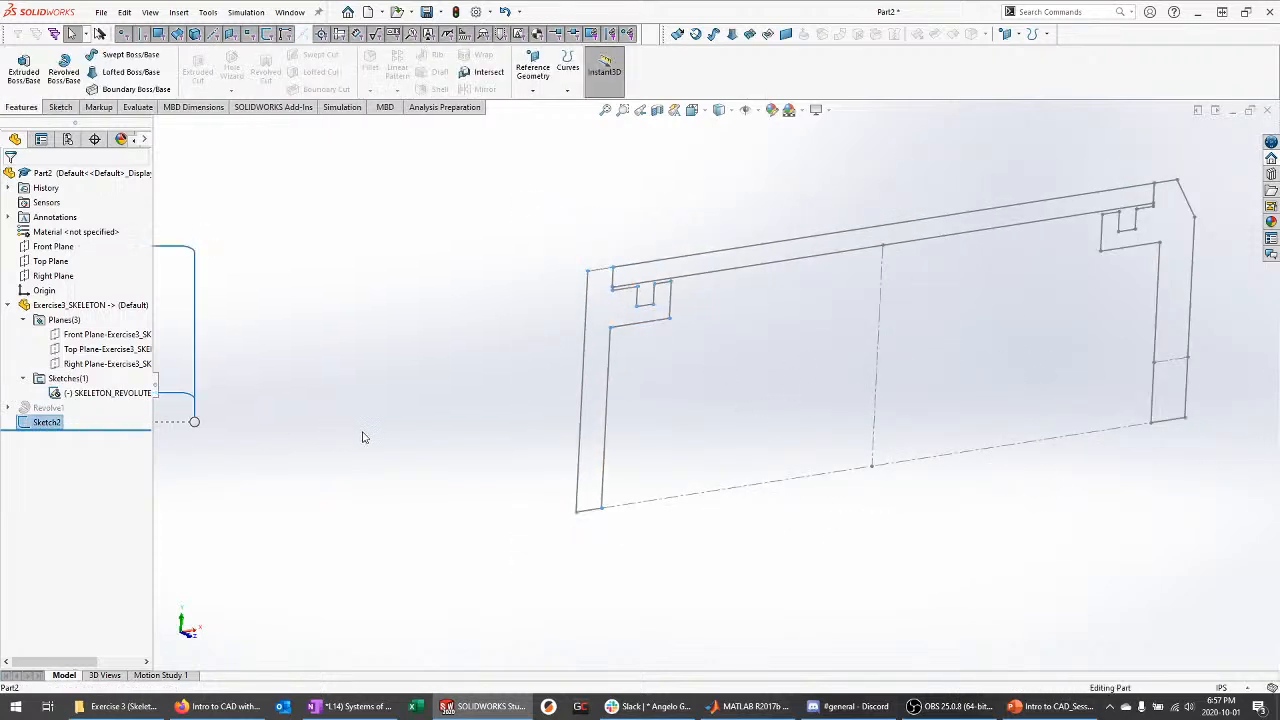
left_click(105, 392)
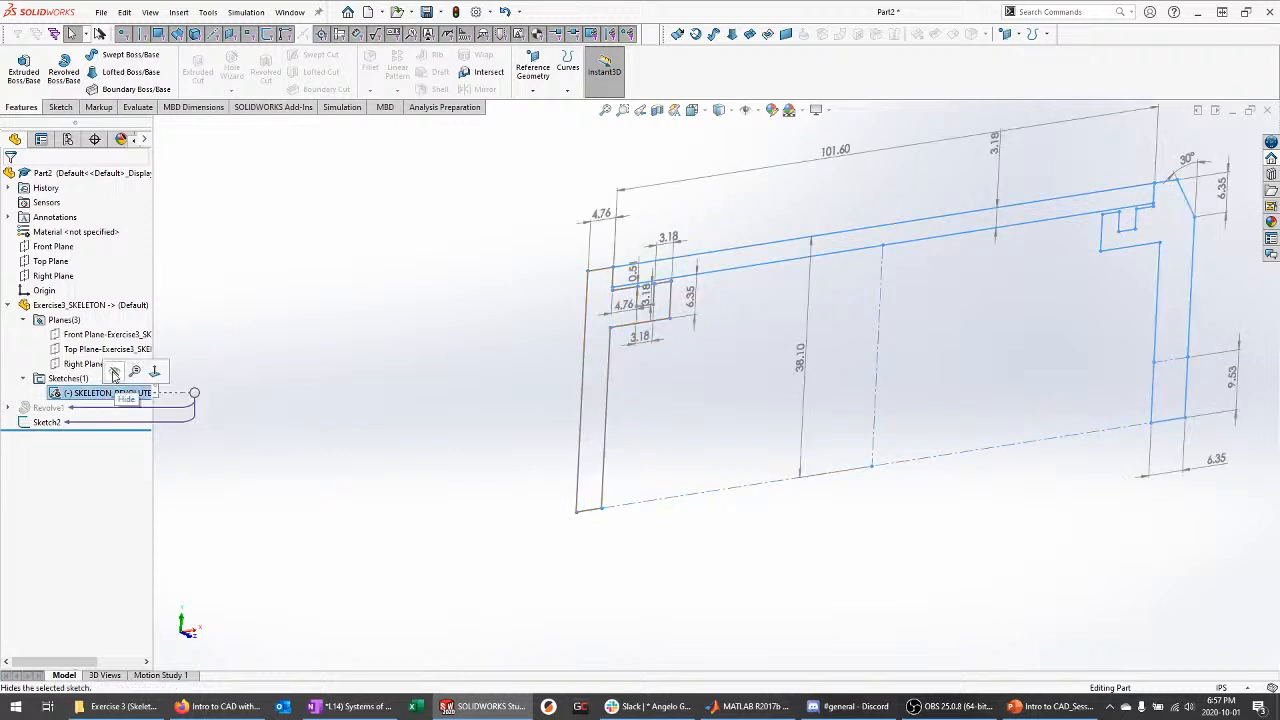
left_click(113, 372)
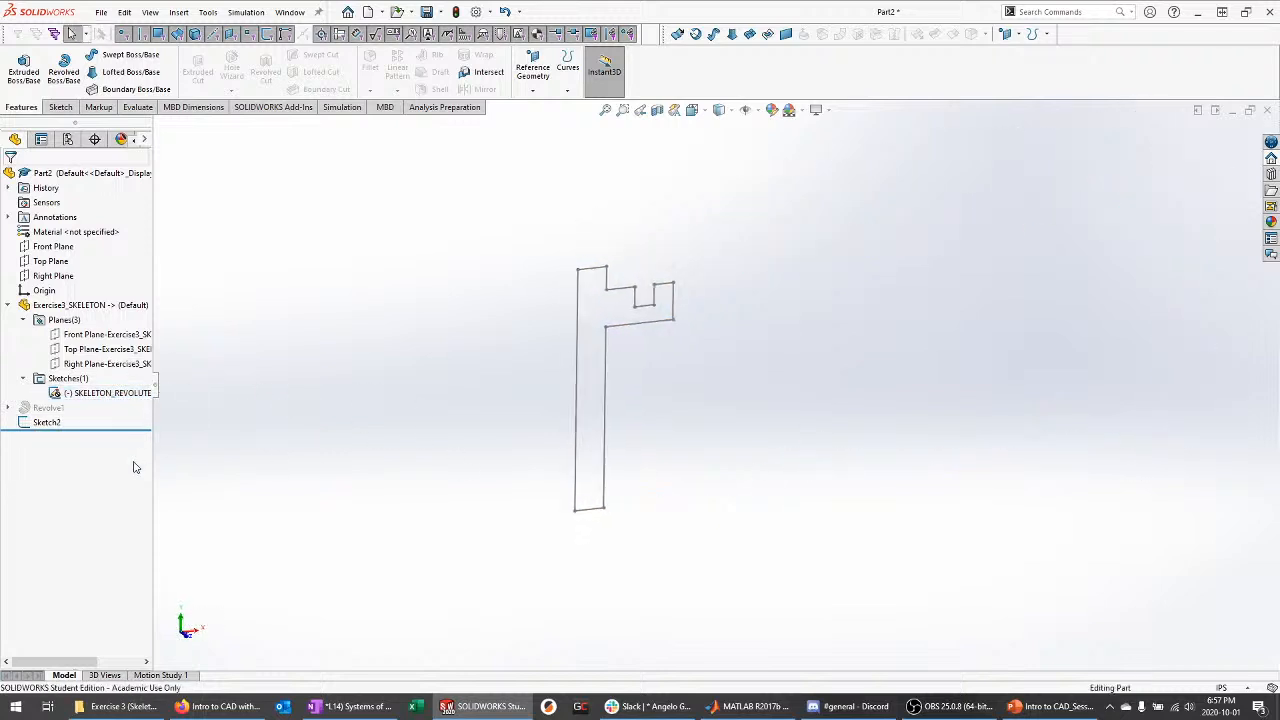
Revolve Sketch2 360° about its bottom edge to create the Revolve2 stepped ring
left_click(46, 421)
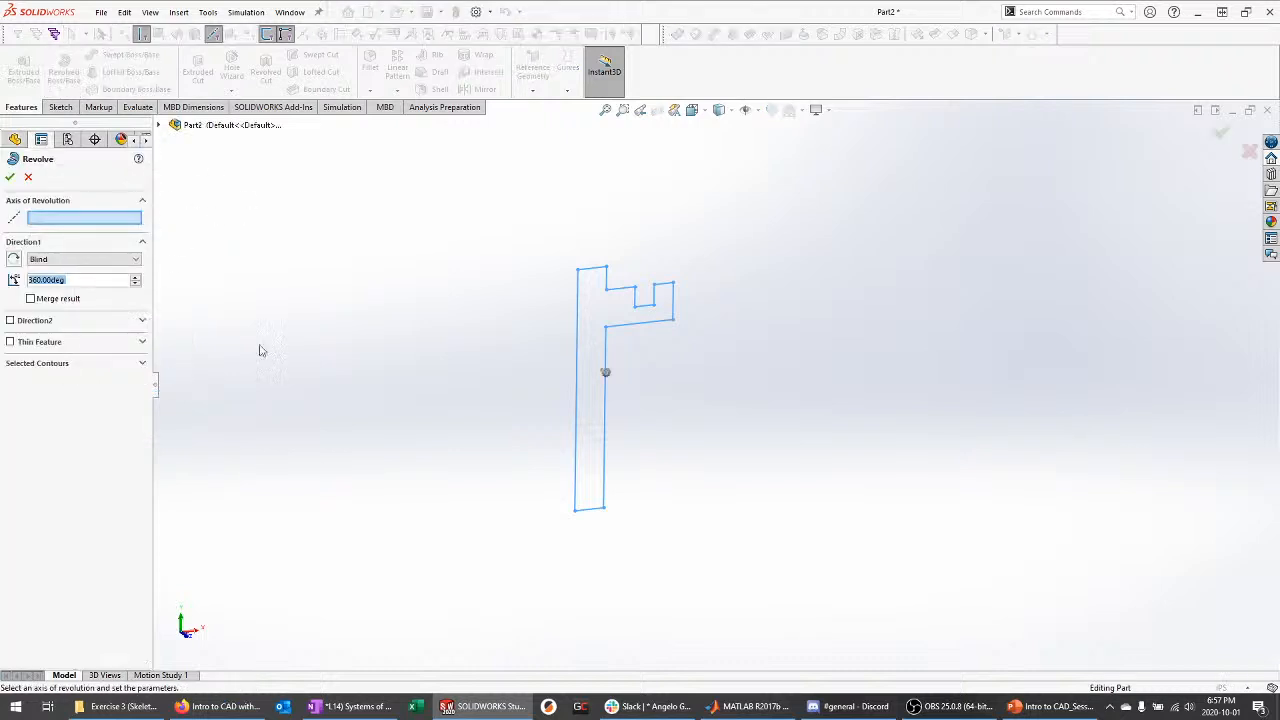
left_click(133, 366)
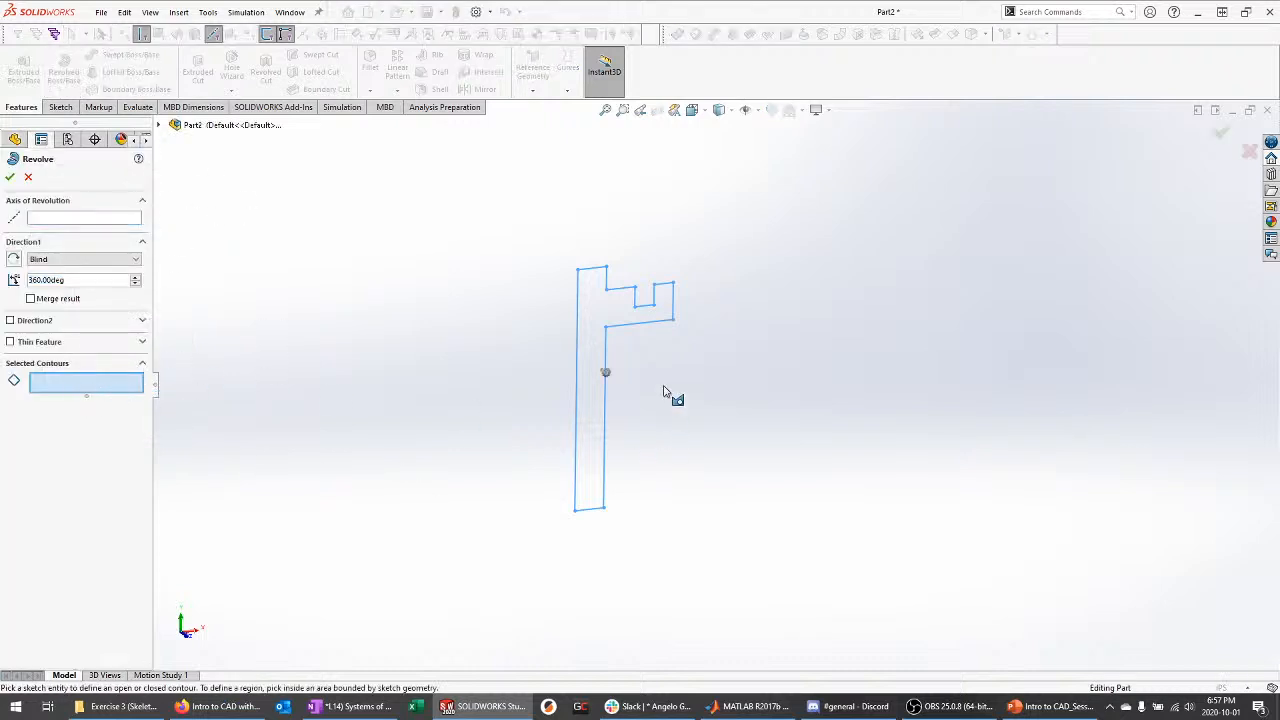
left_click(128, 218)
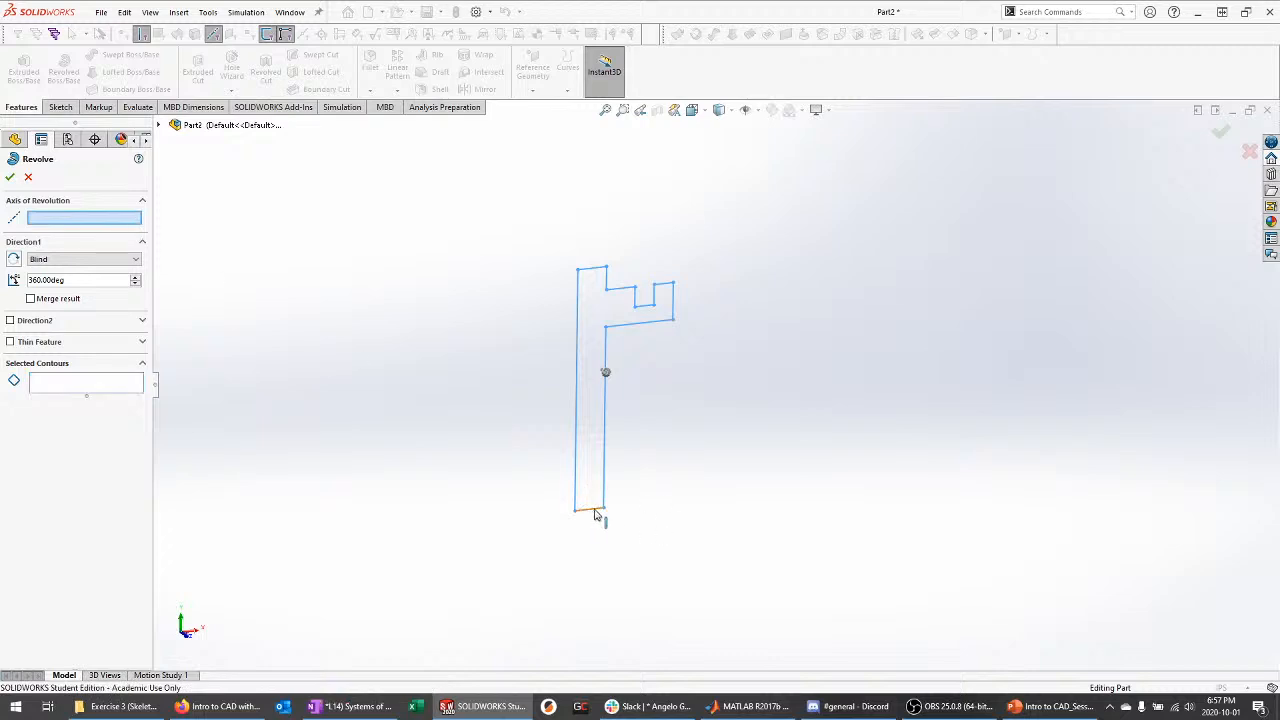
left_click(594, 512)
mouse_move(614, 503)
middle_mouse_down()
mouse_move(743, 414)
mouse_move(686, 380)
mouse_move(656, 403)
middle_mouse_up()
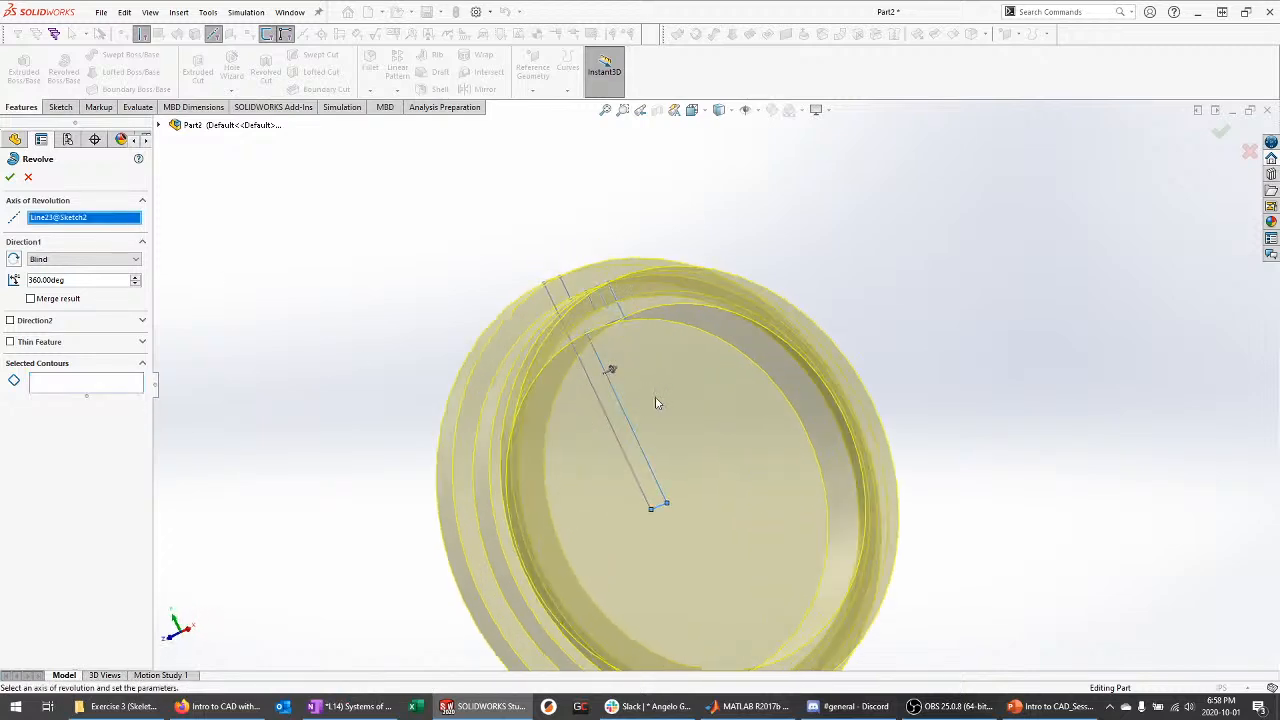
left_click(9, 176)
middle_click_drag(357, 300, 400, 300)
left_click(10, 320)
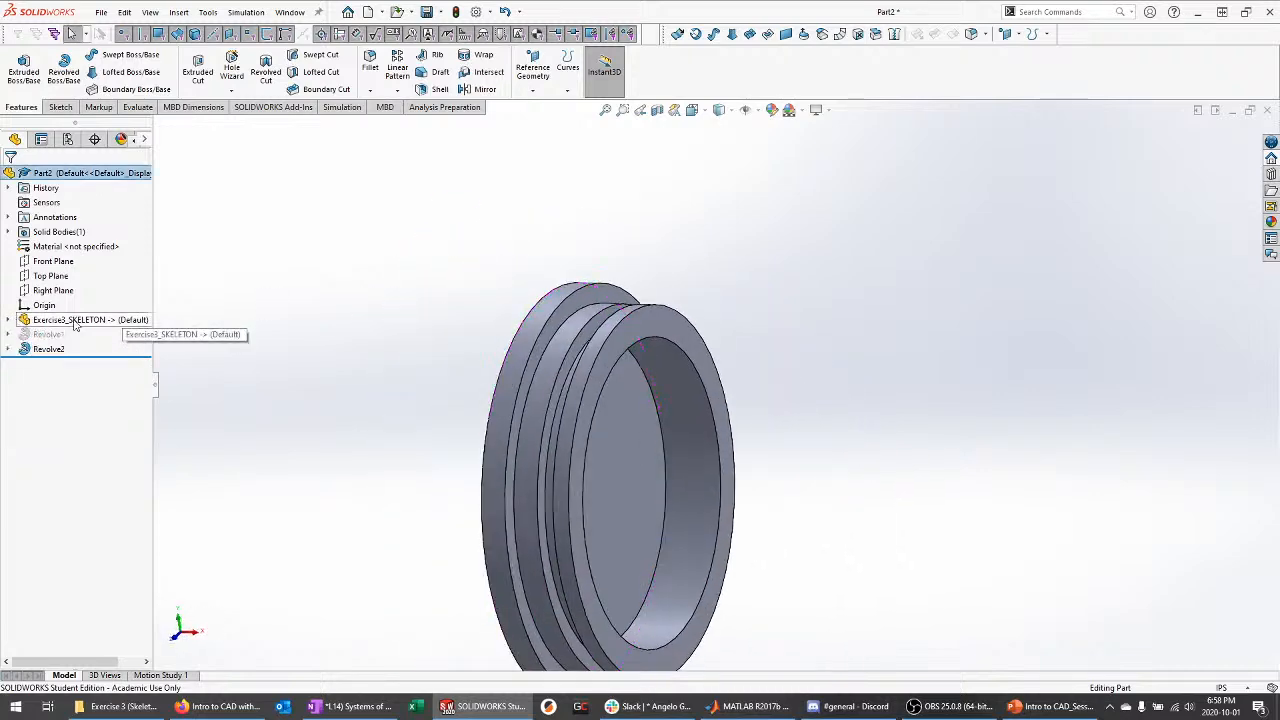
middle_click_drag(310, 318, 326, 322)
Save all, naming the part Exercise3_EndCapA in Session 3 Exercises (UP-TO-DATE) > Exercise 3 (Skeleton)
key("ctrl+s")
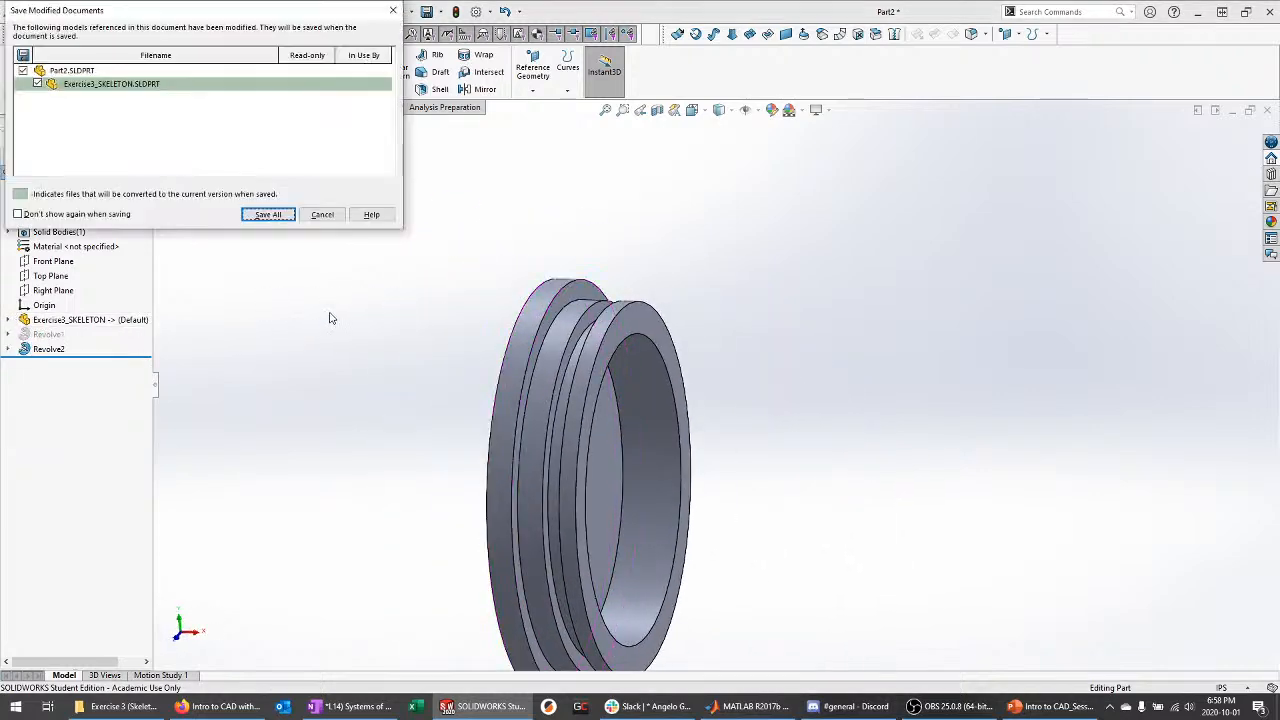
left_click(267, 214)
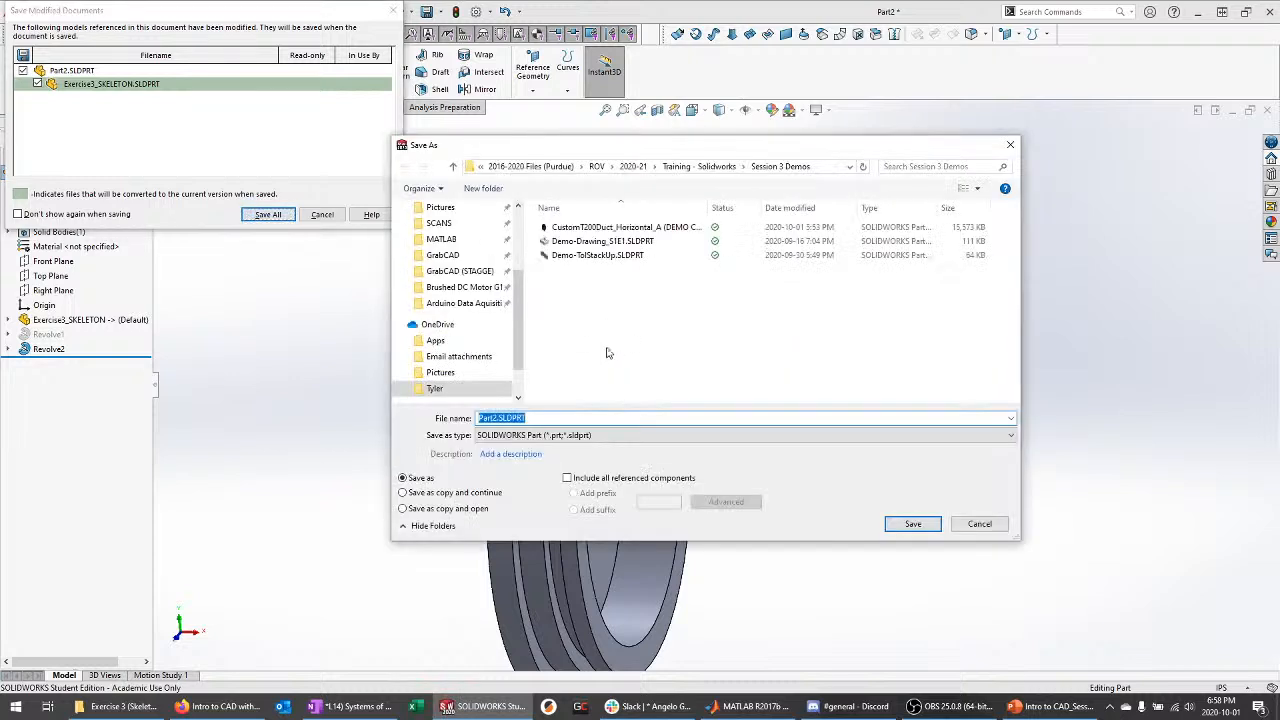
left_click(697, 166)
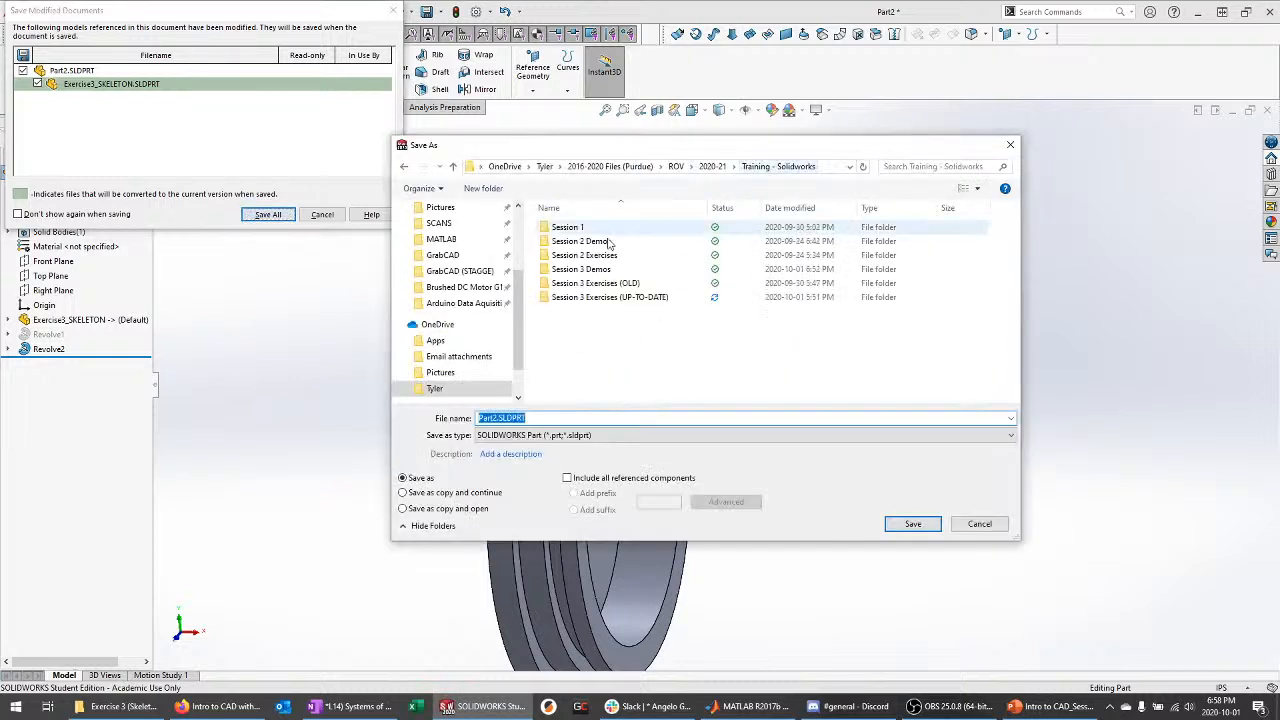
double_click(617, 290)
double_click(600, 245)
double_click(541, 417)
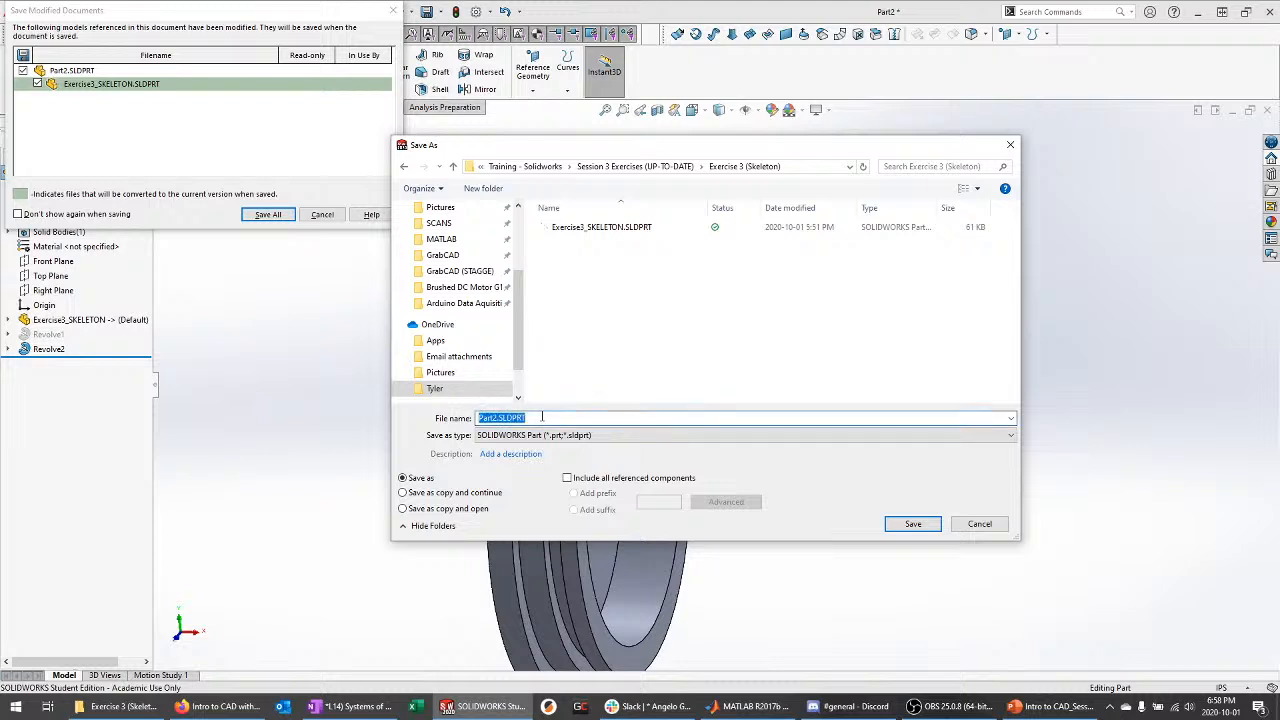
type("Exercise3_")
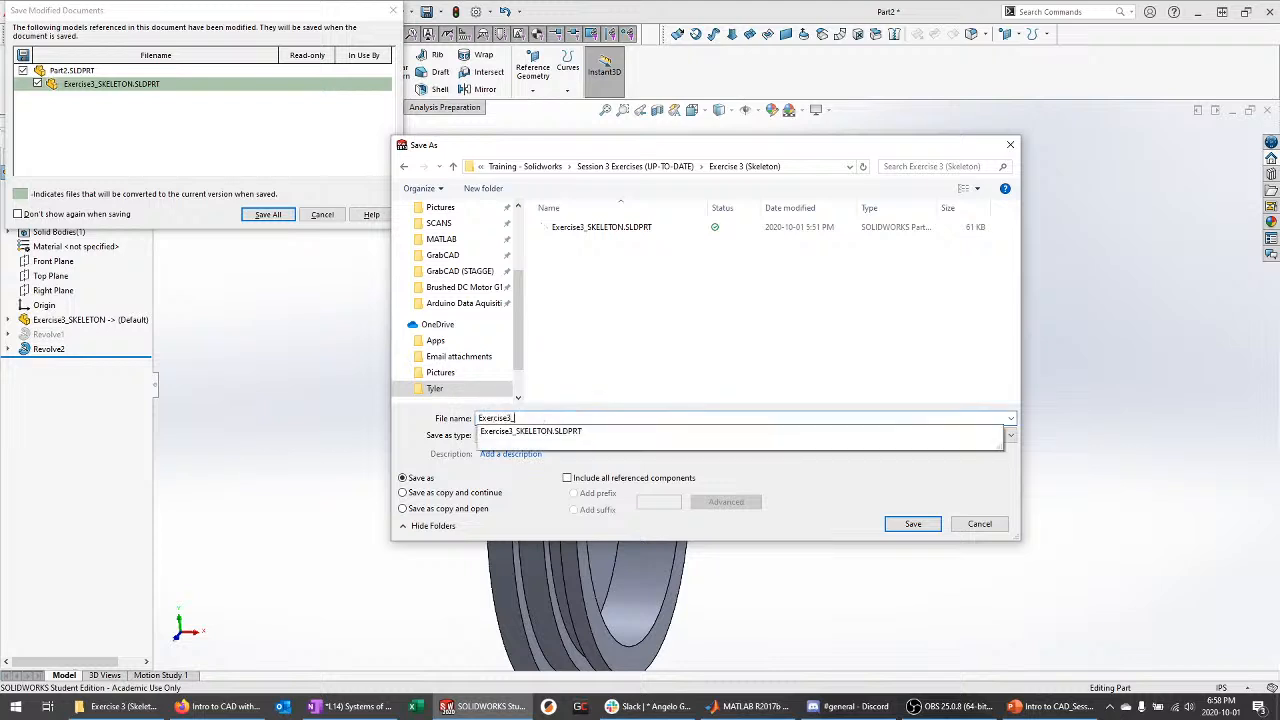
type("EndCapA")
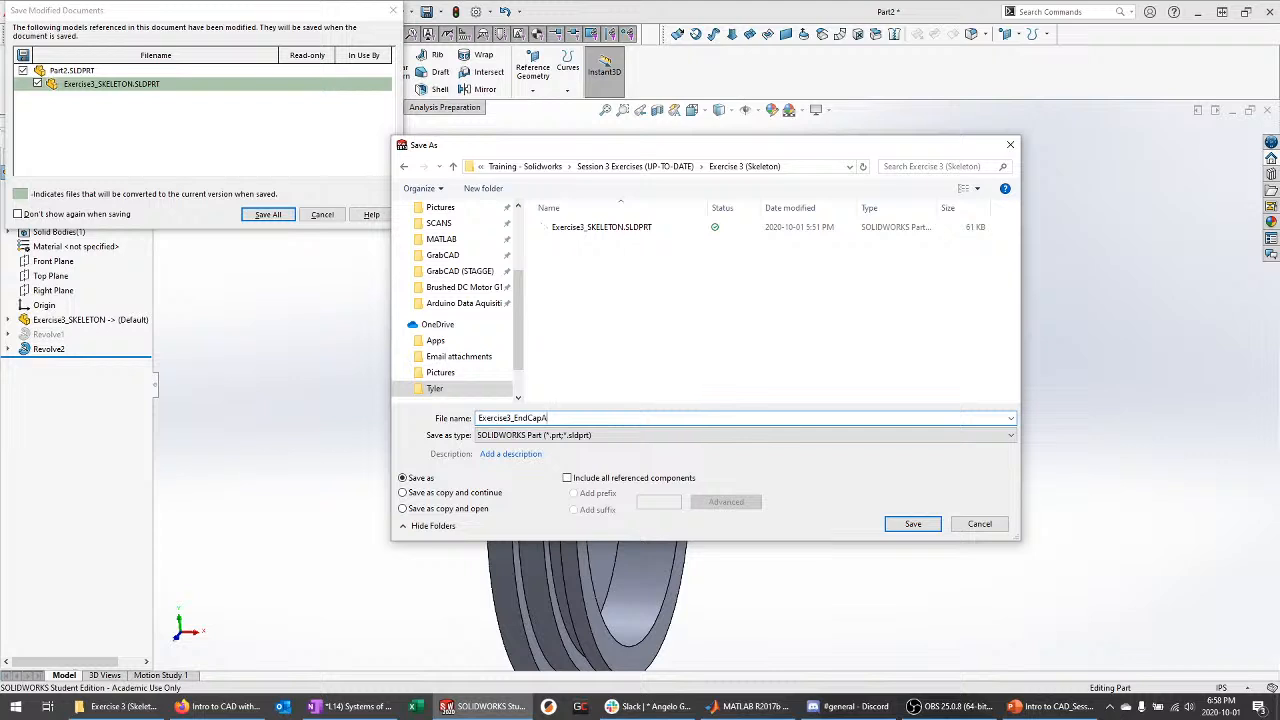
key("Return")
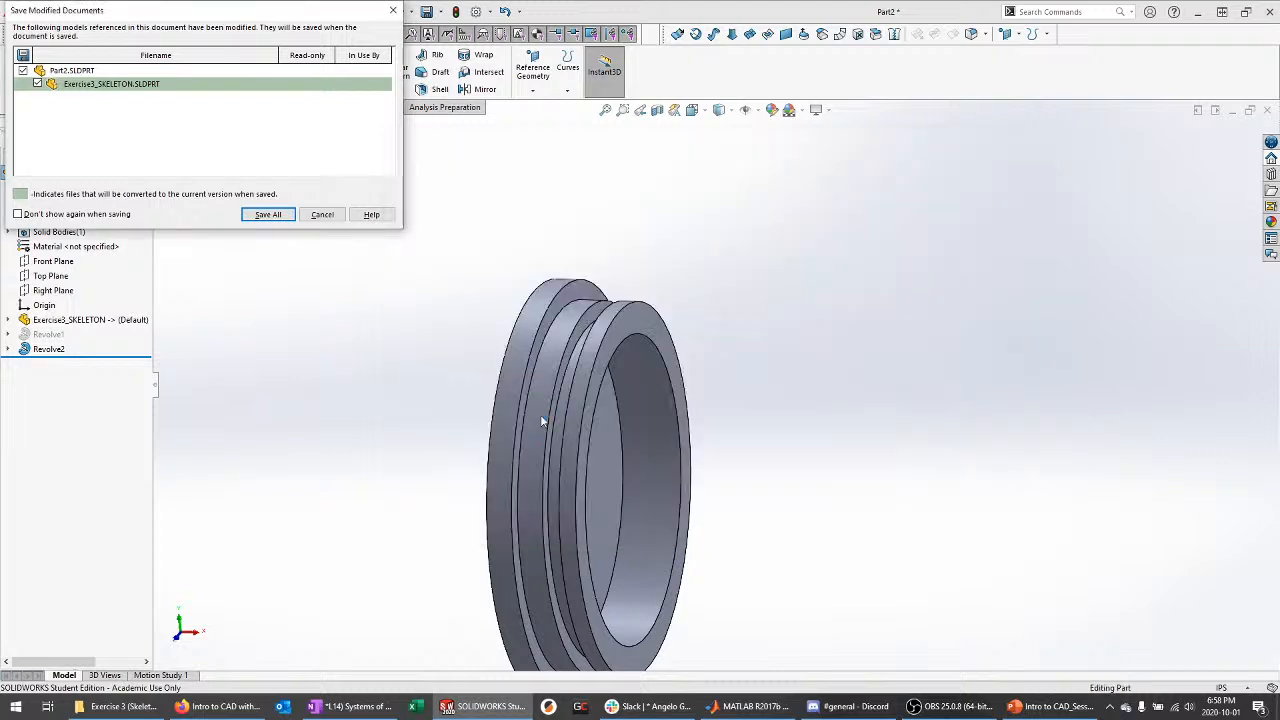
middle_click_drag(645, 224, 673, 570)
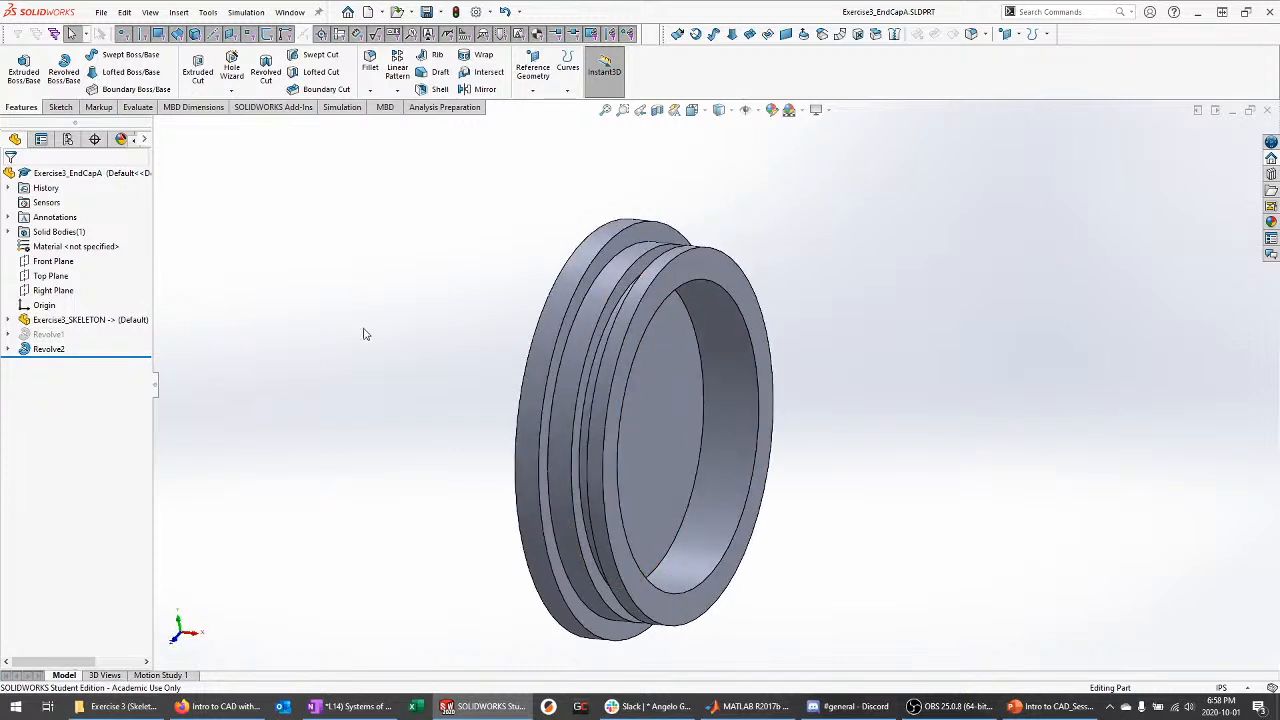
Assign 6061-T6 (SS) from Aluminium Alloys to the end cap and orbit to inspect it
right_click(62, 248)
left_click(86, 260)
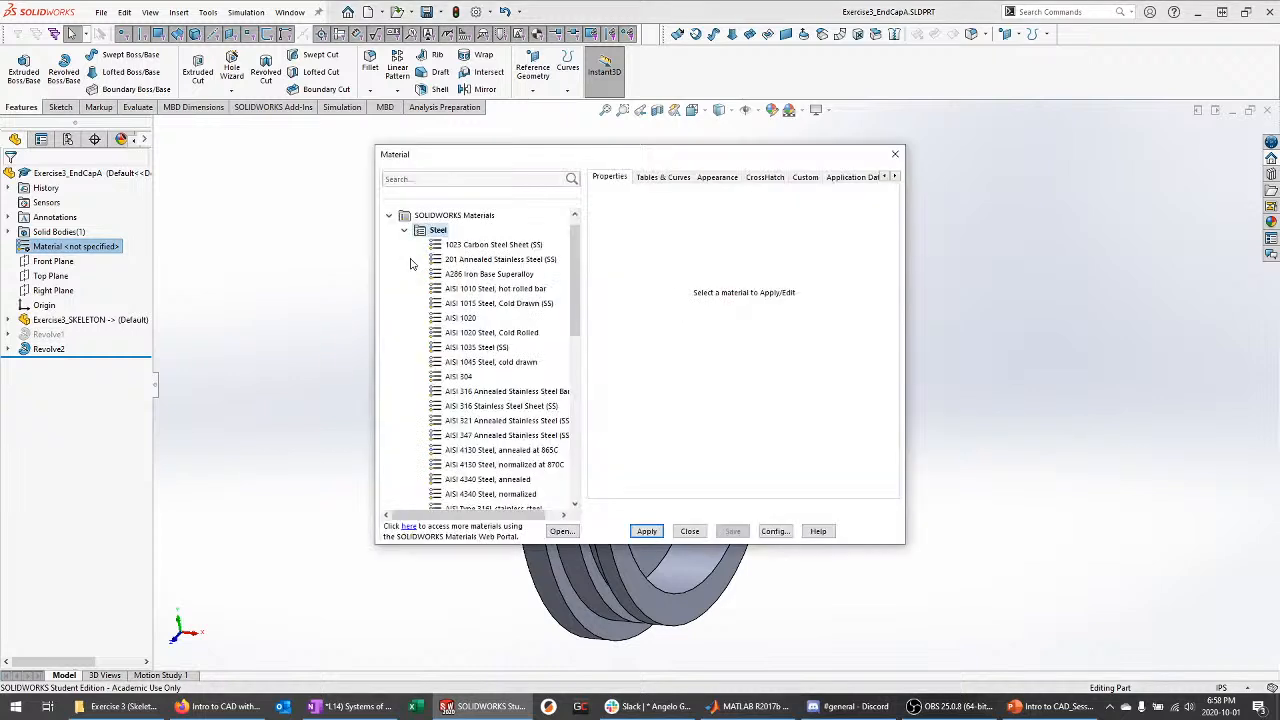
left_click(404, 231)
left_click(405, 275)
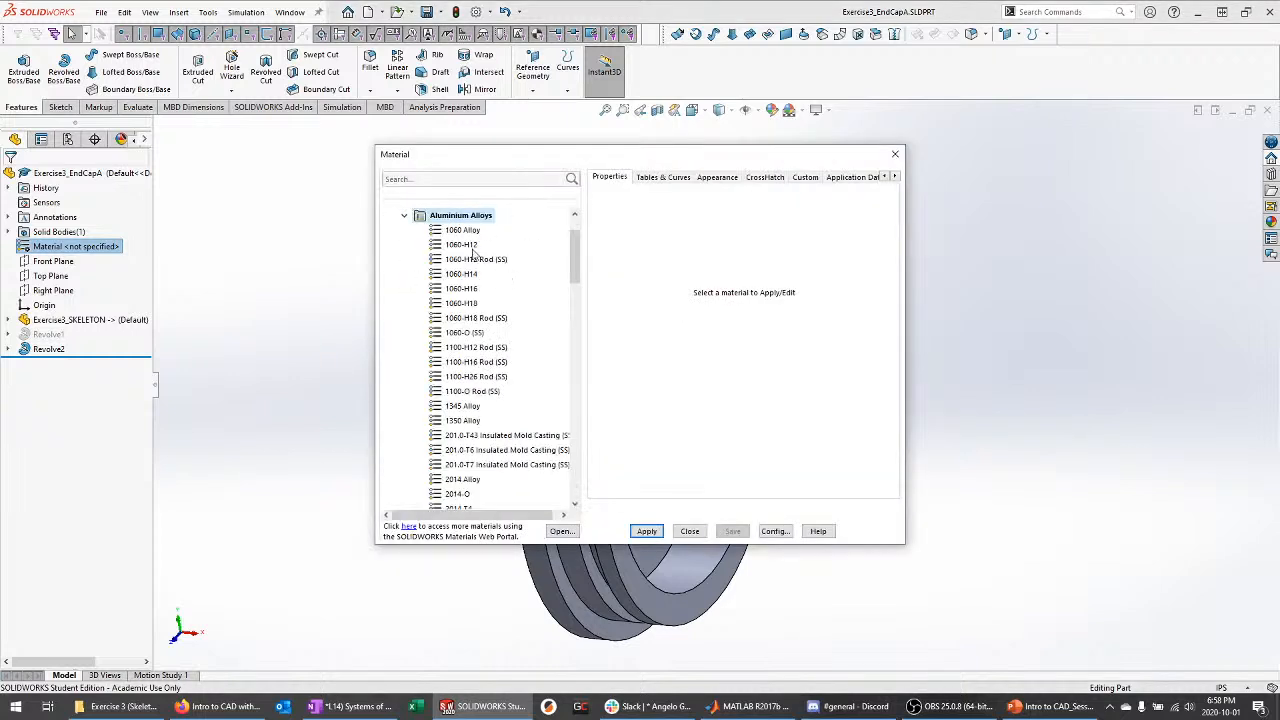
scroll(474, 253, "down", 20)
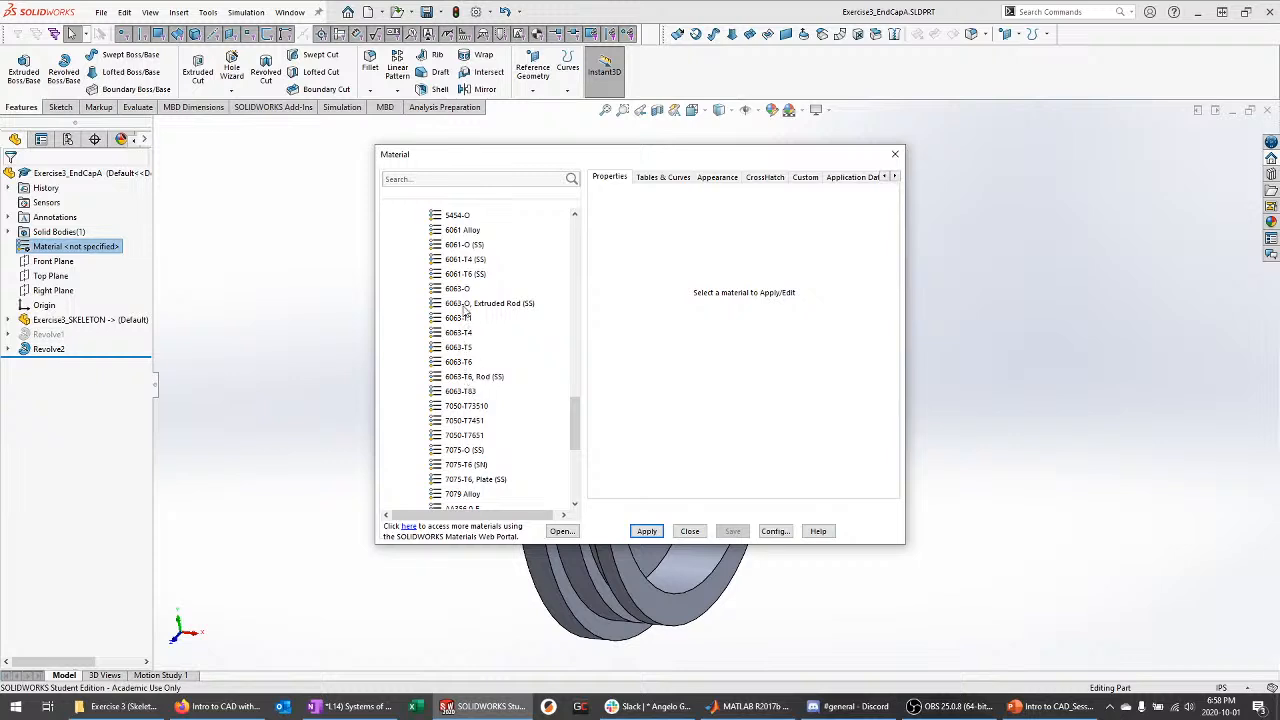
scroll(464, 308, "up", 1)
scroll(468, 314, "down", 4)
scroll(471, 318, "up", 3)
left_click(466, 274)
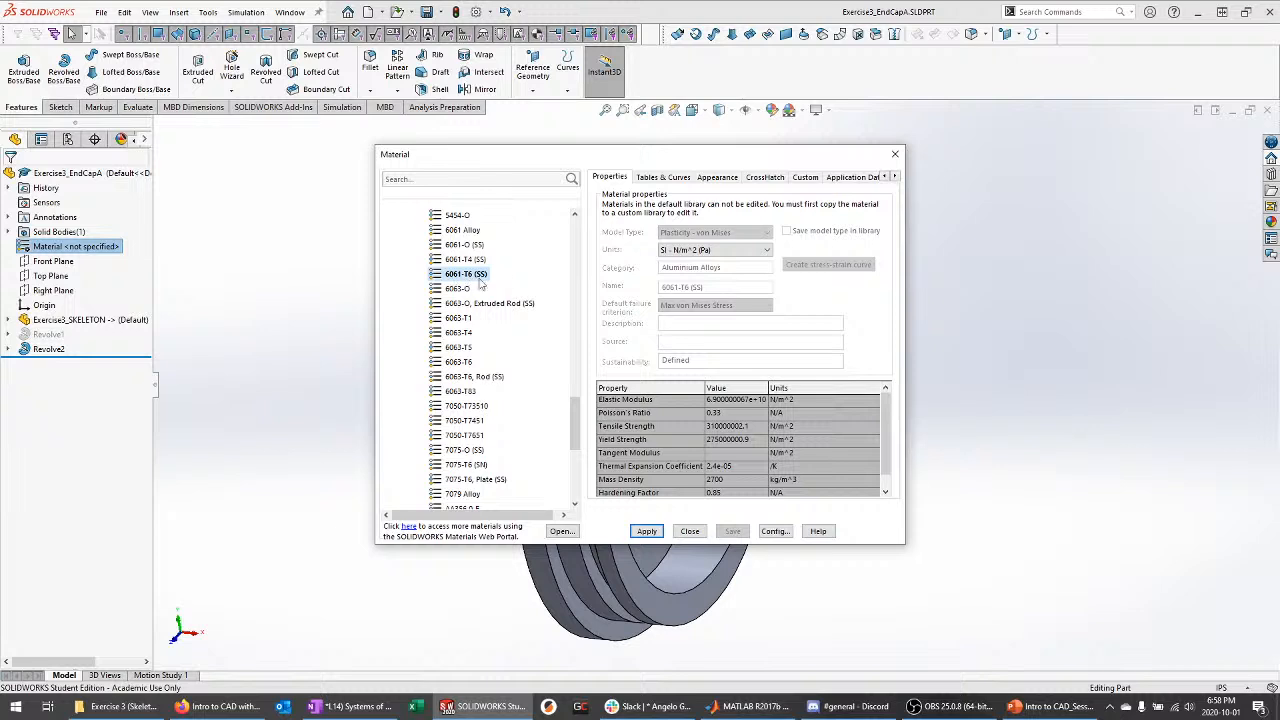
left_click(647, 531)
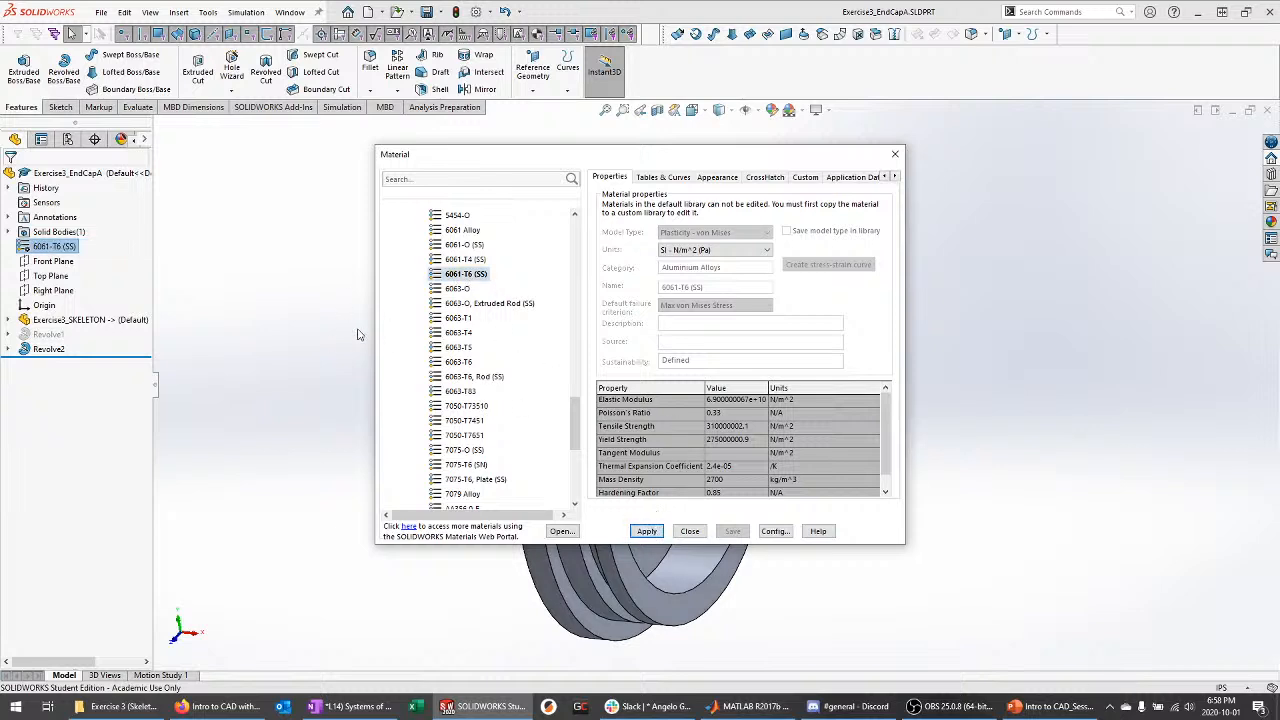
left_click(690, 531)
middle_click_drag(655, 280, 663, 331)
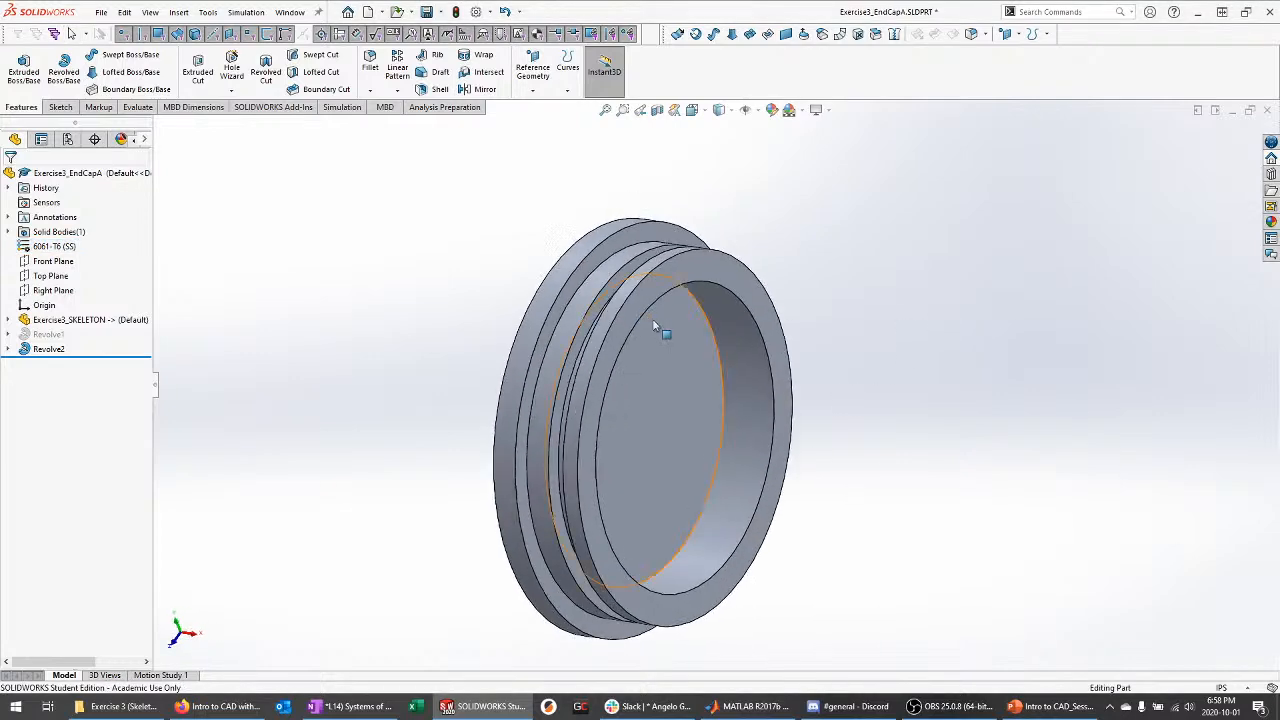
middle_click_drag(567, 366, 450, 288)
Create a new blank part
left_click(101, 12)
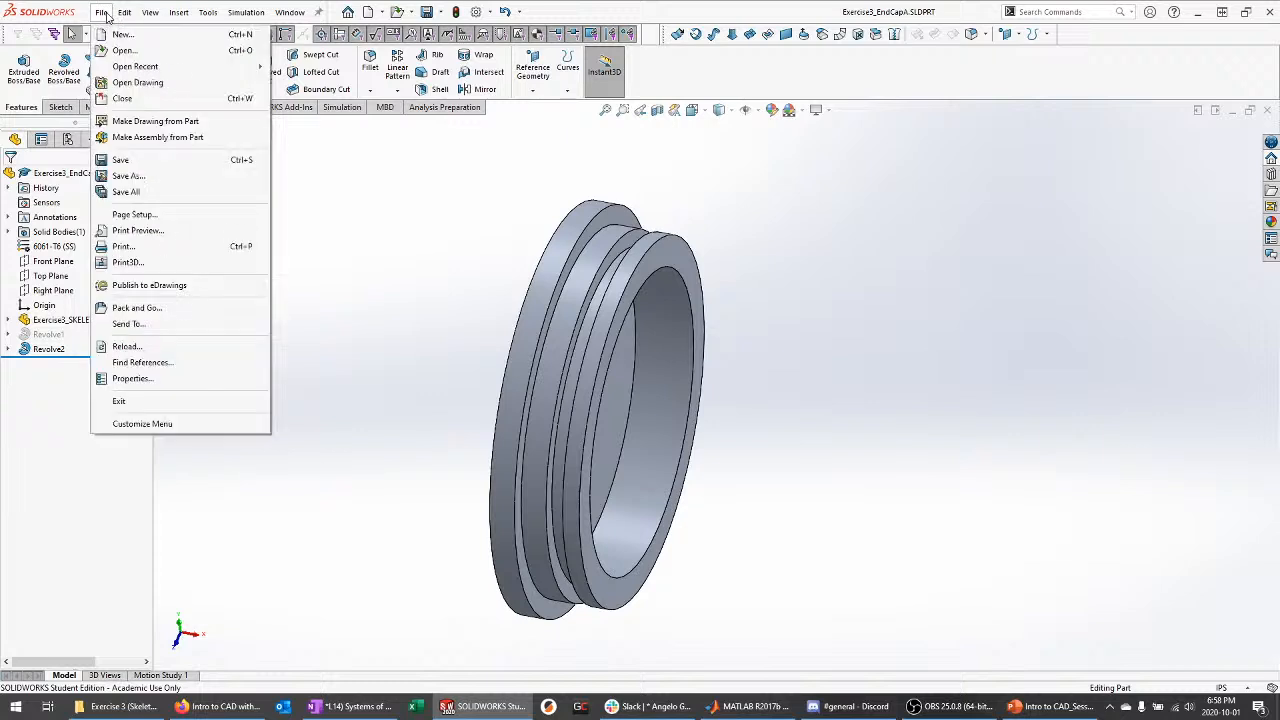
left_click(120, 35)
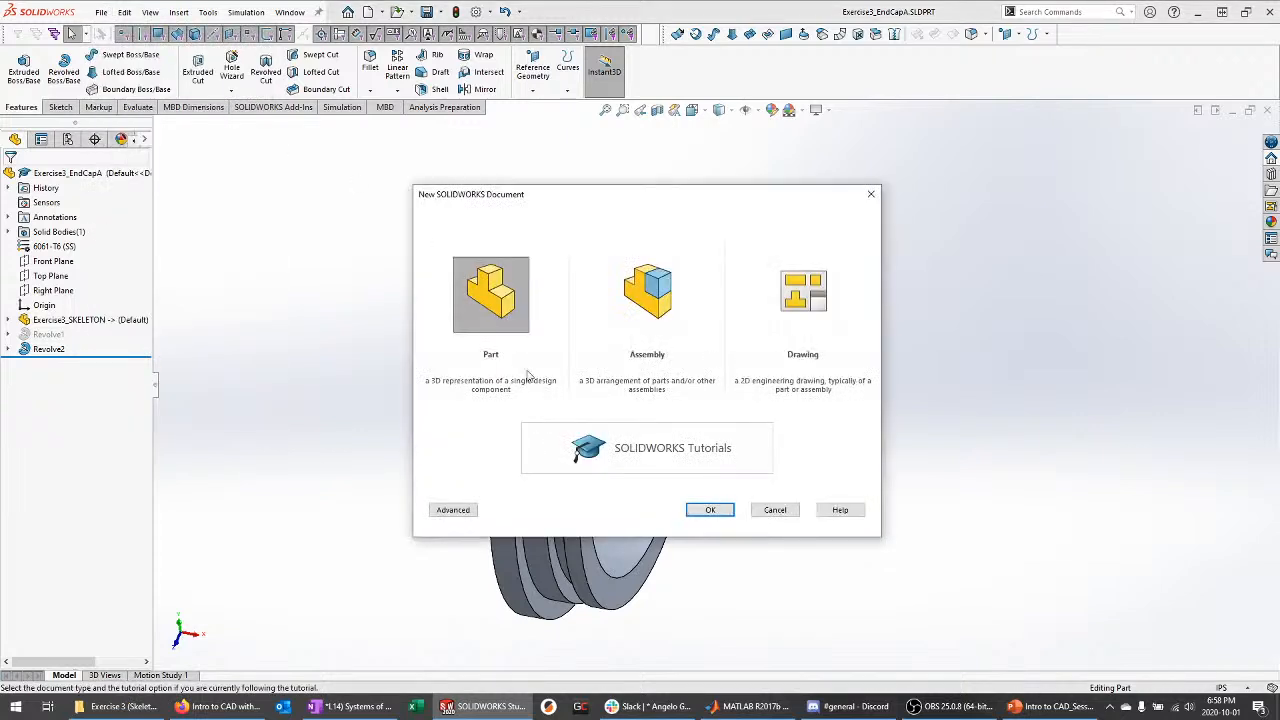
left_click(712, 510)
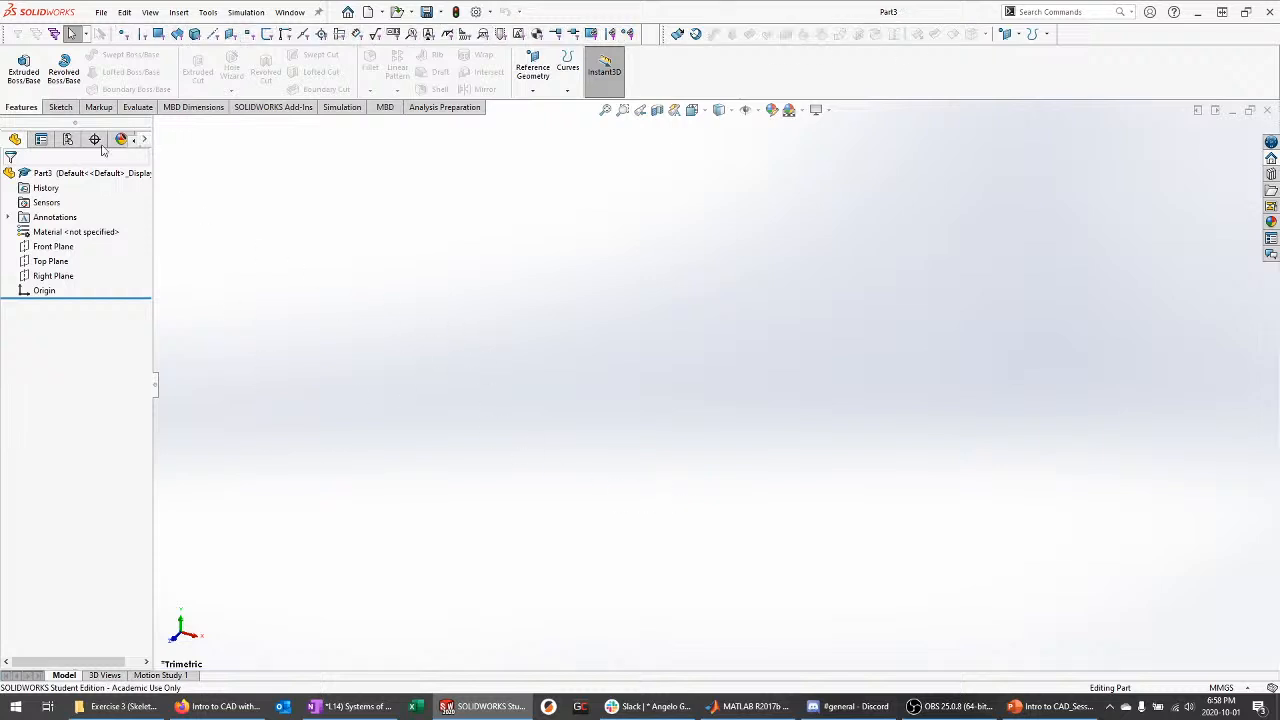
Insert Exercise3_SKELETON into the new part, adopting the skeleton's units
left_click(178, 12)
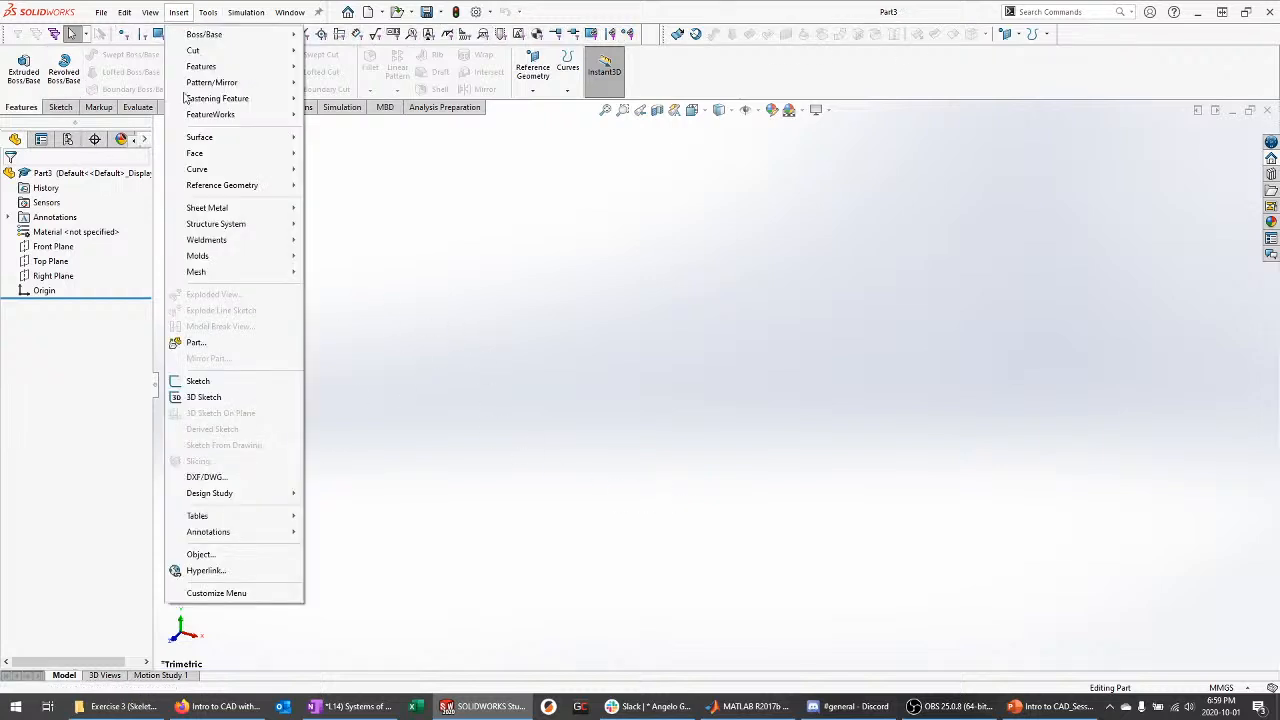
left_click(217, 349)
left_click(85, 336)
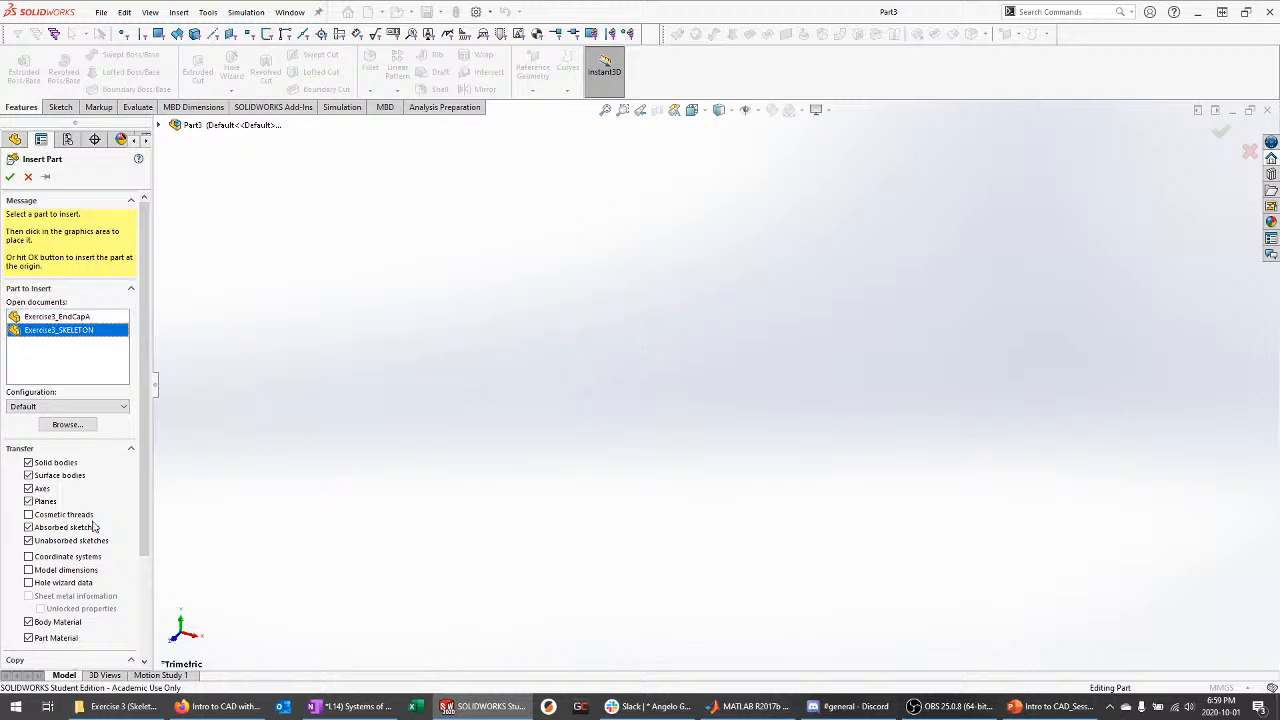
scroll(140, 515, "down", 2)
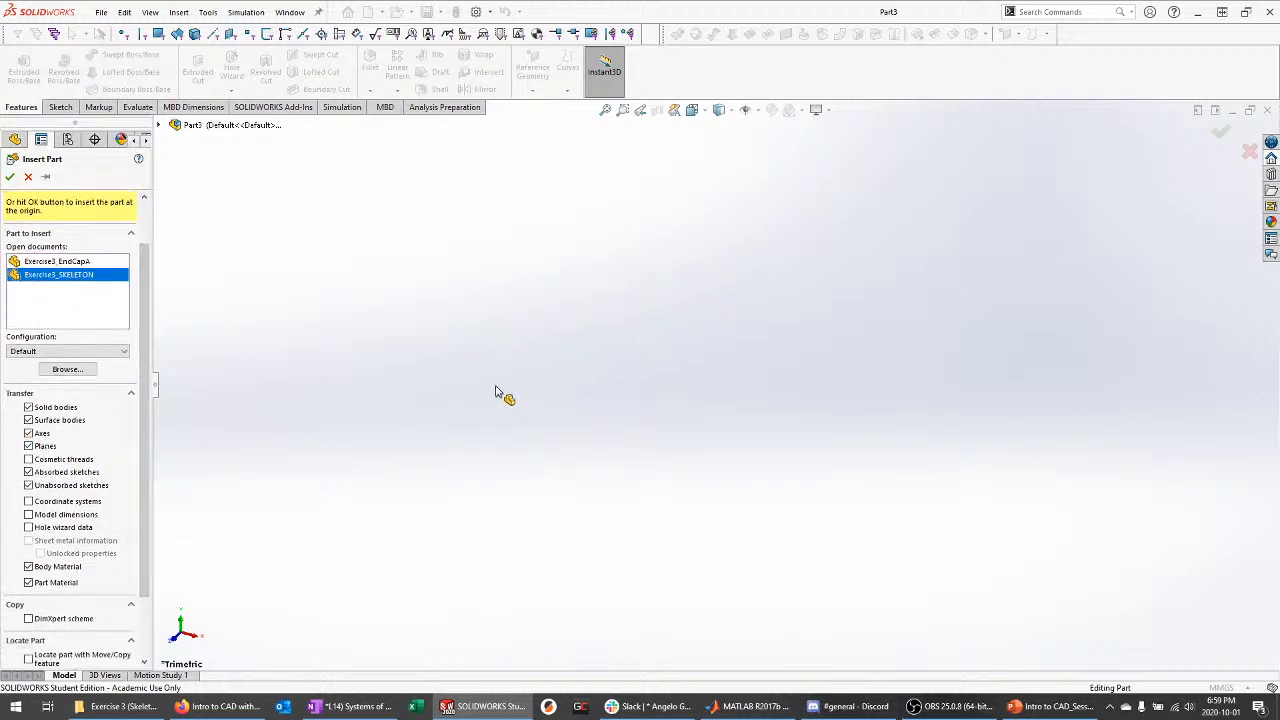
left_click(631, 304)
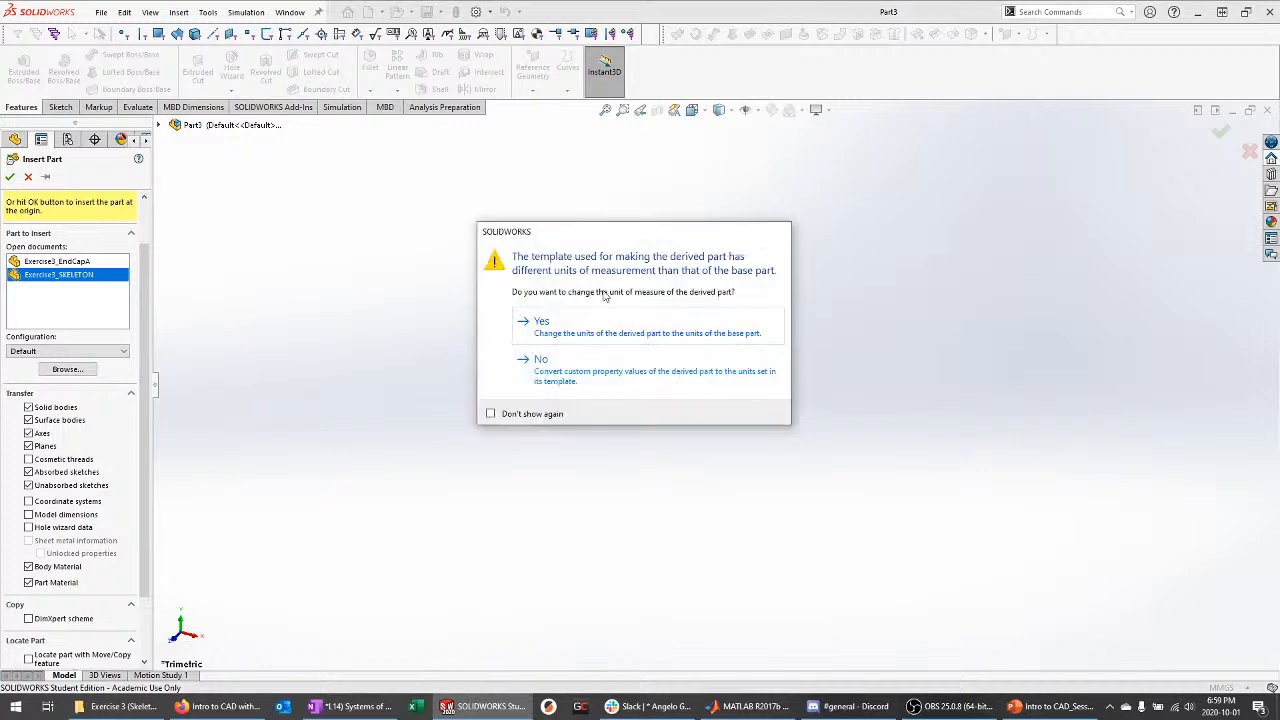
left_click(557, 332)
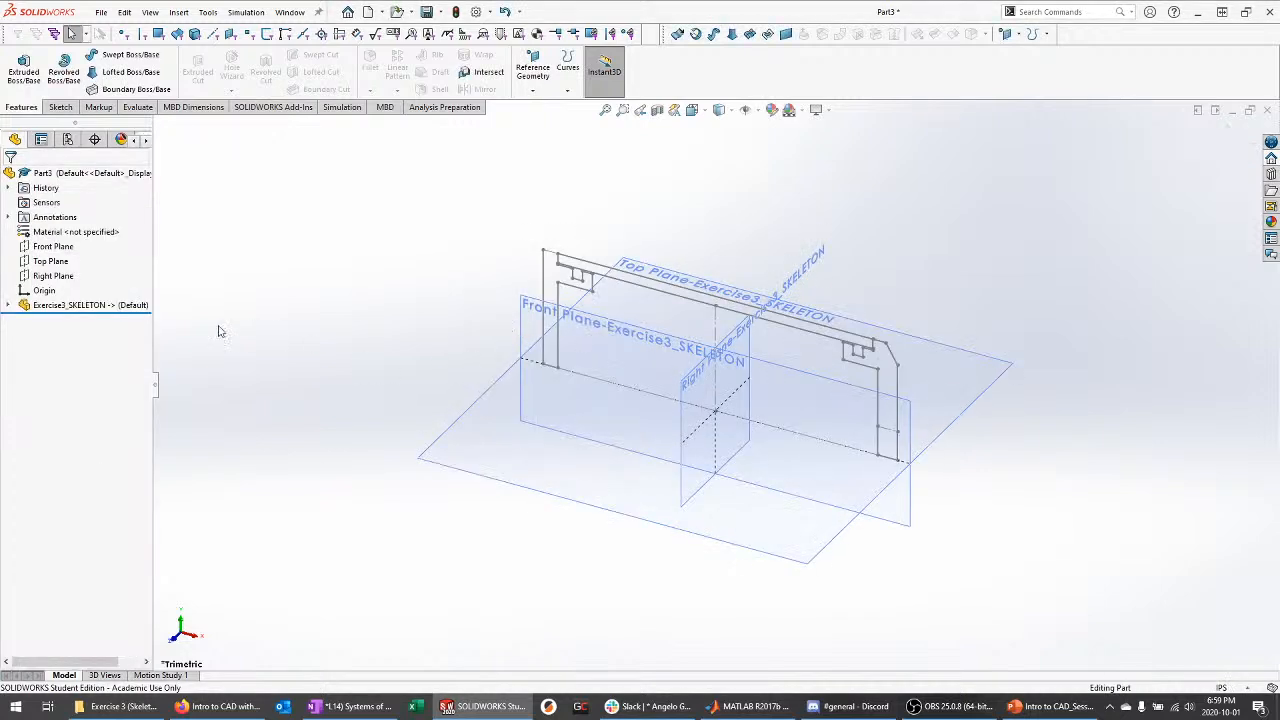
mouse_move(314, 345)
middle_mouse_down()
mouse_move(331, 305)
mouse_move(370, 370)
mouse_move(207, 360)
middle_mouse_up()
Hide the skeleton's three reference planes
left_click(8, 305)
left_click(23, 334)
left_click(23, 320)
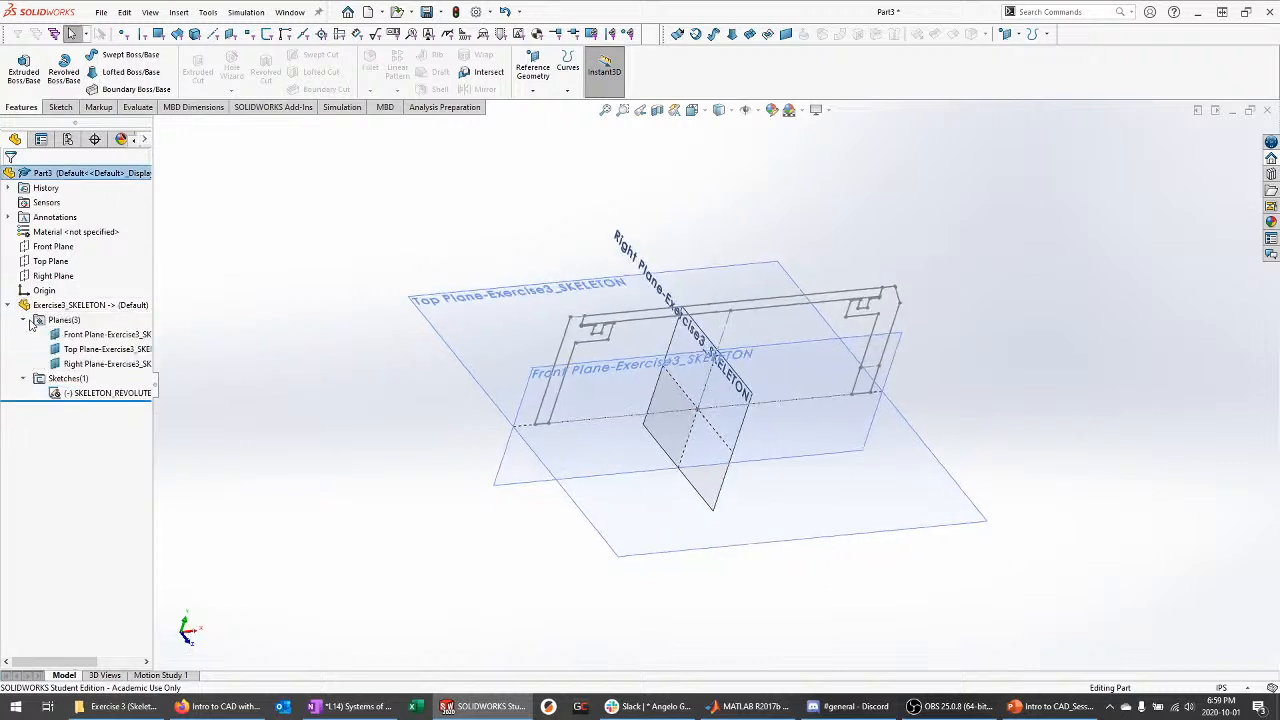
middle_click_drag(323, 360, 333, 370)
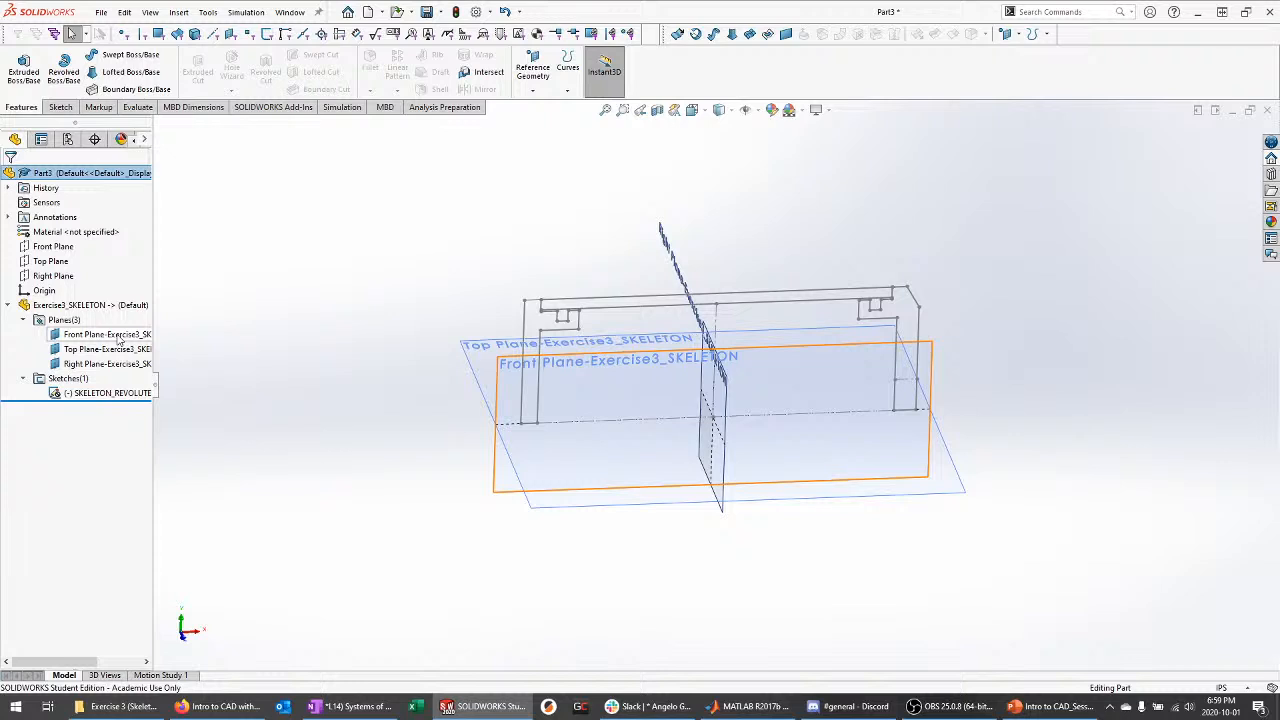
left_click(133, 334)
left_click(130, 363, "shift")
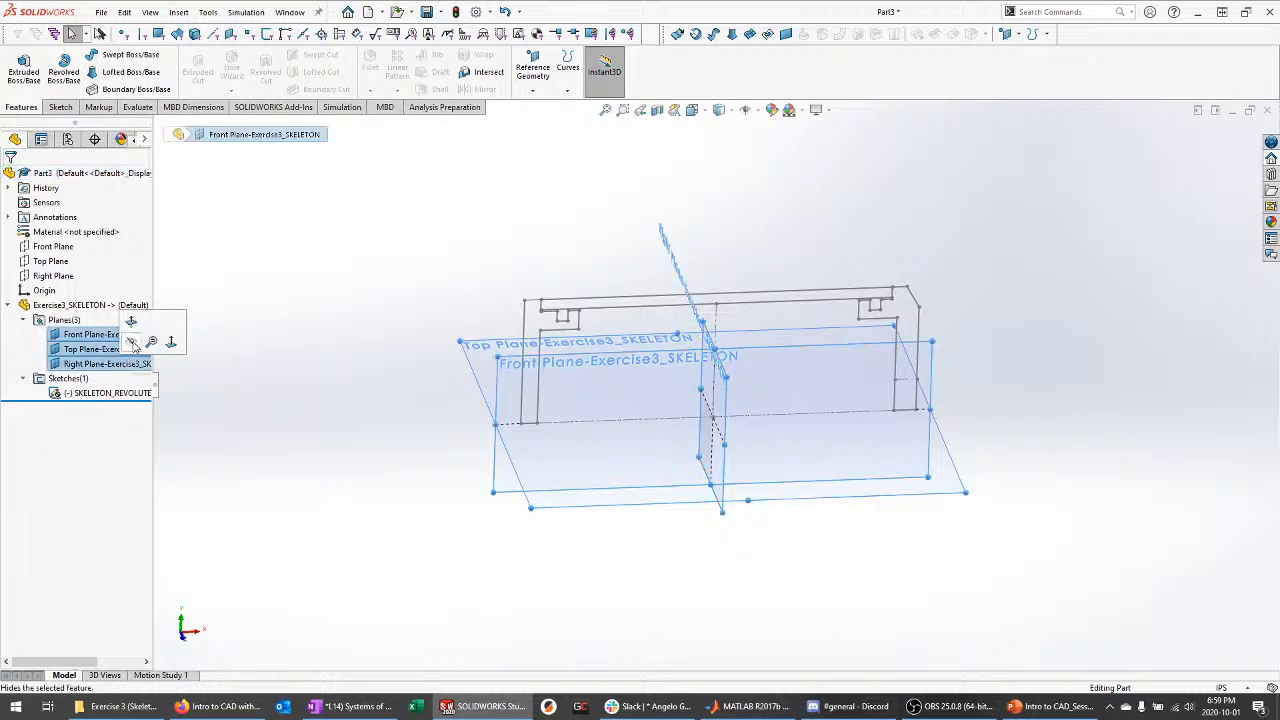
left_click(136, 343)
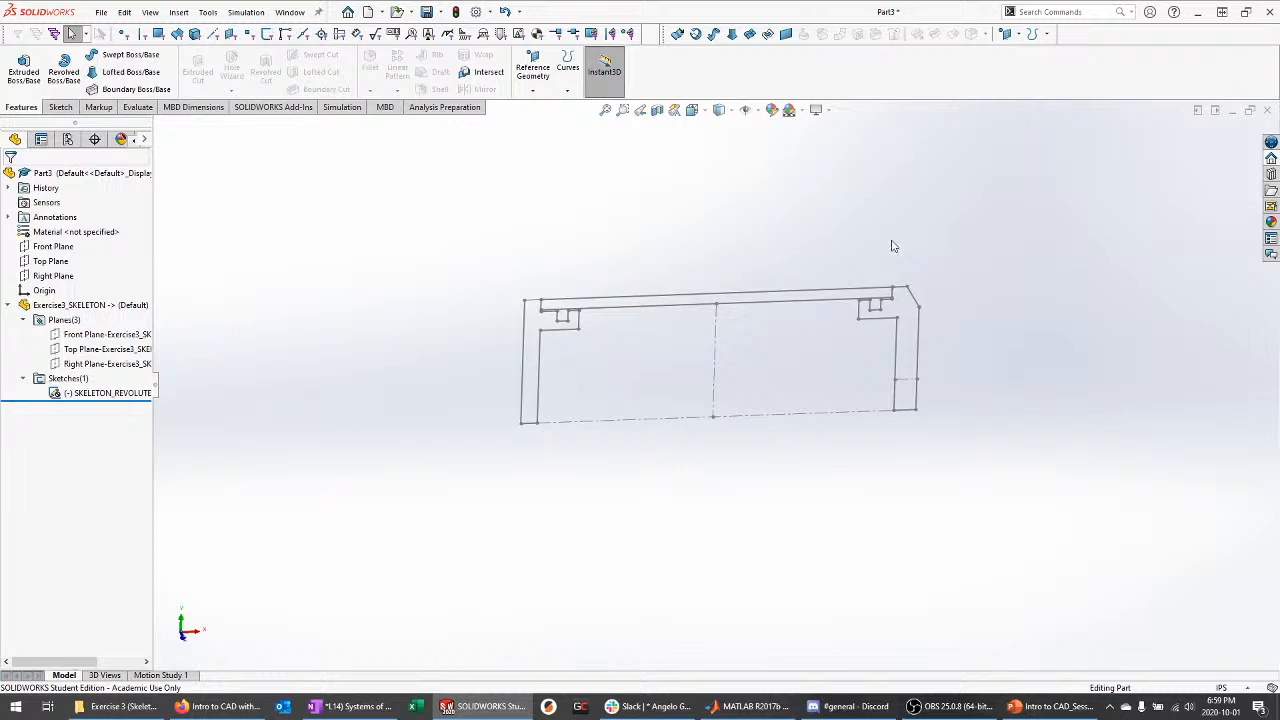
Start a new sketch on the part's Front Plane
left_click(103, 308)
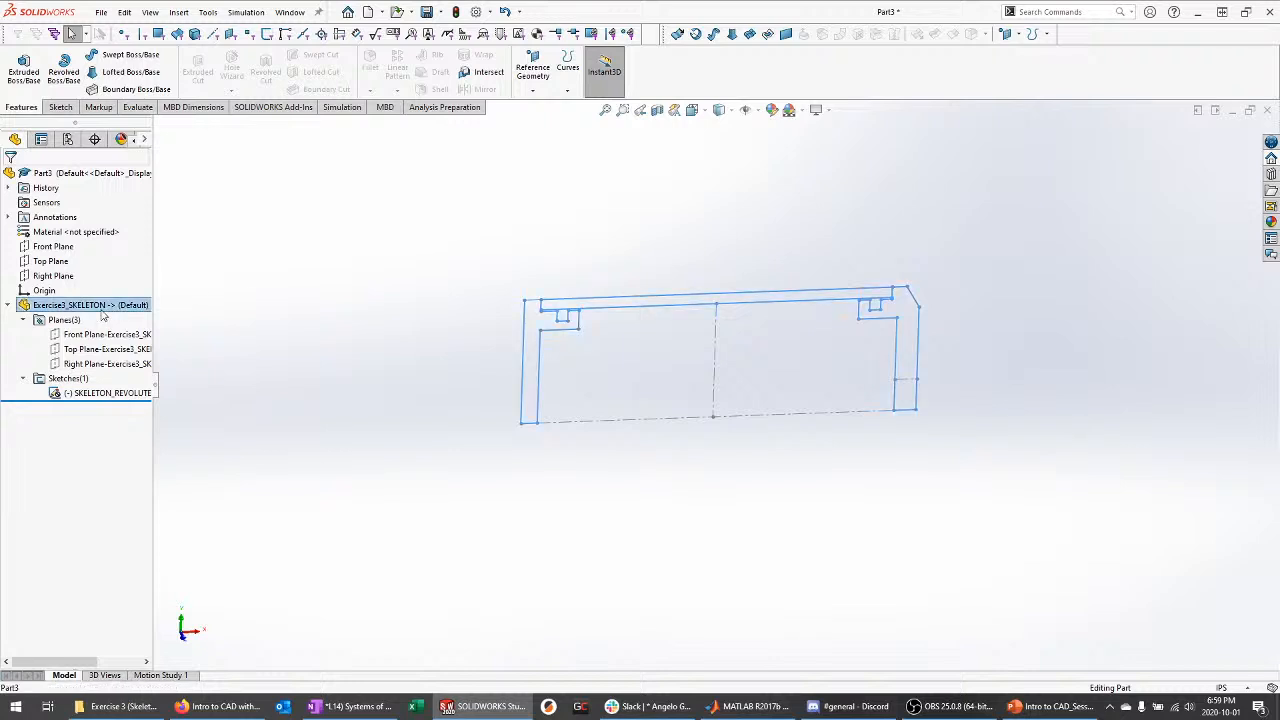
left_click(306, 374)
middle_click_drag(308, 374, 353, 382)
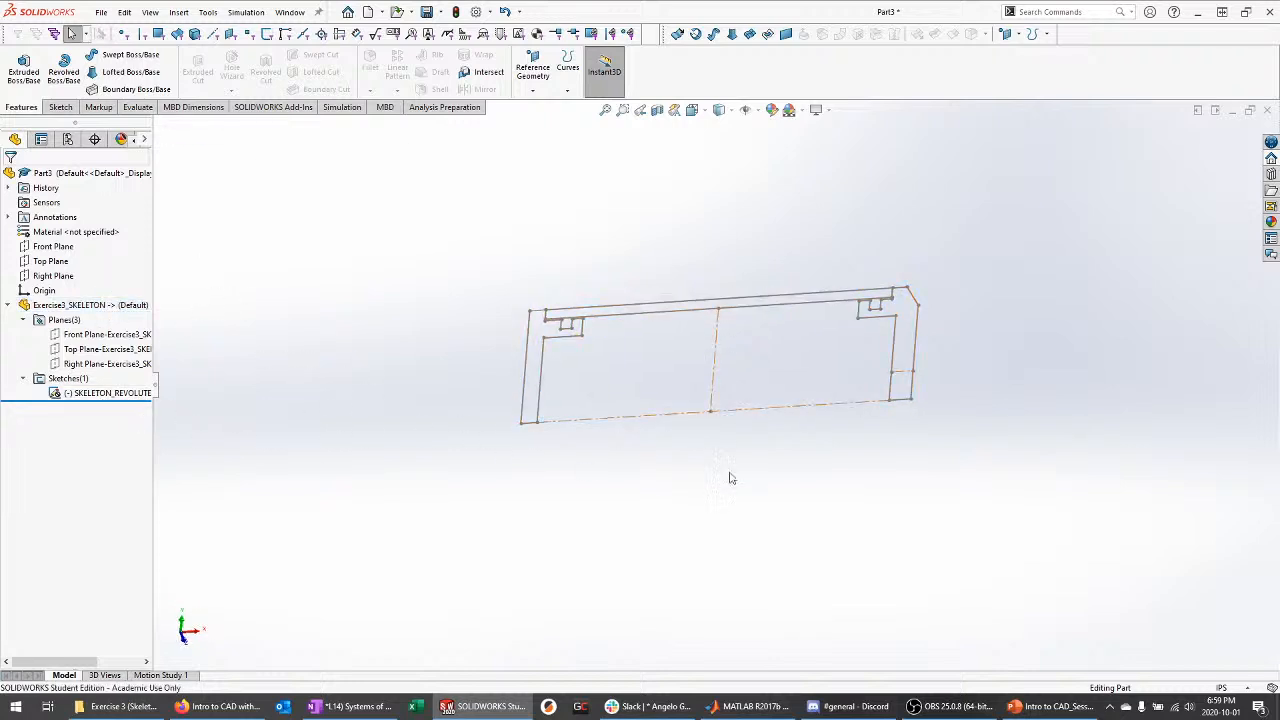
middle_click_drag(632, 398, 762, 433)
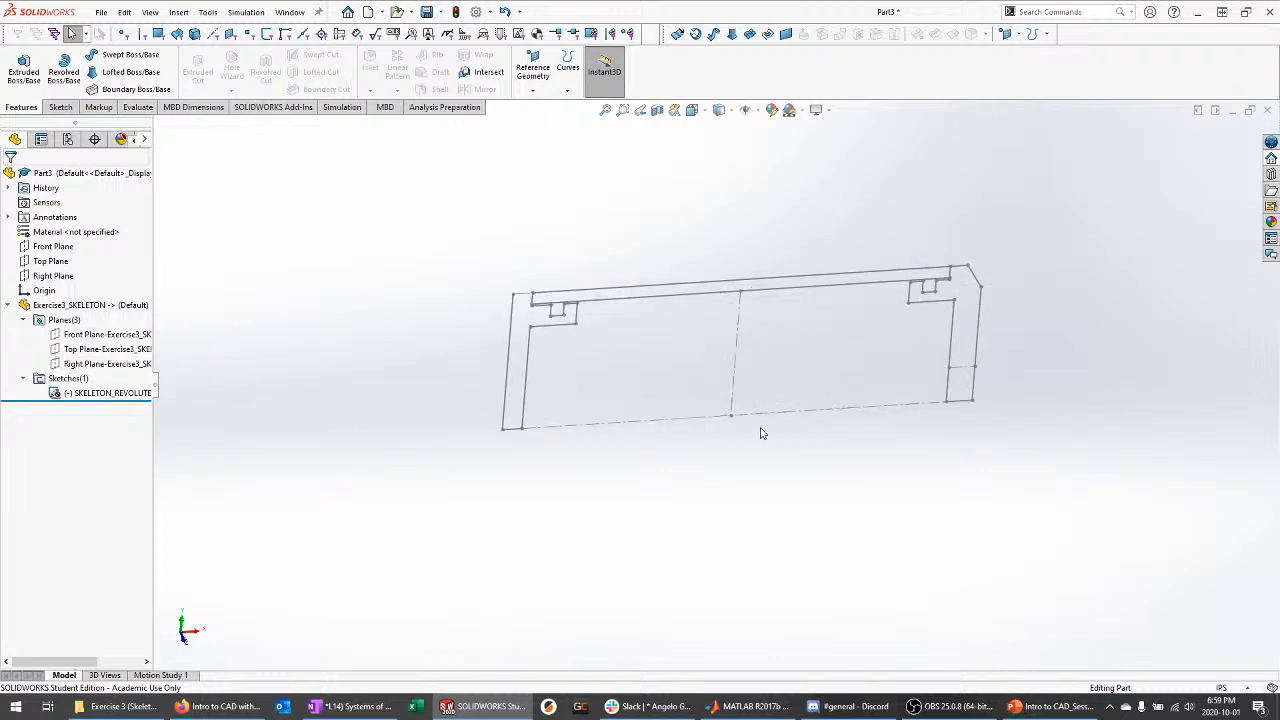
middle_click_drag(537, 398, 500, 376)
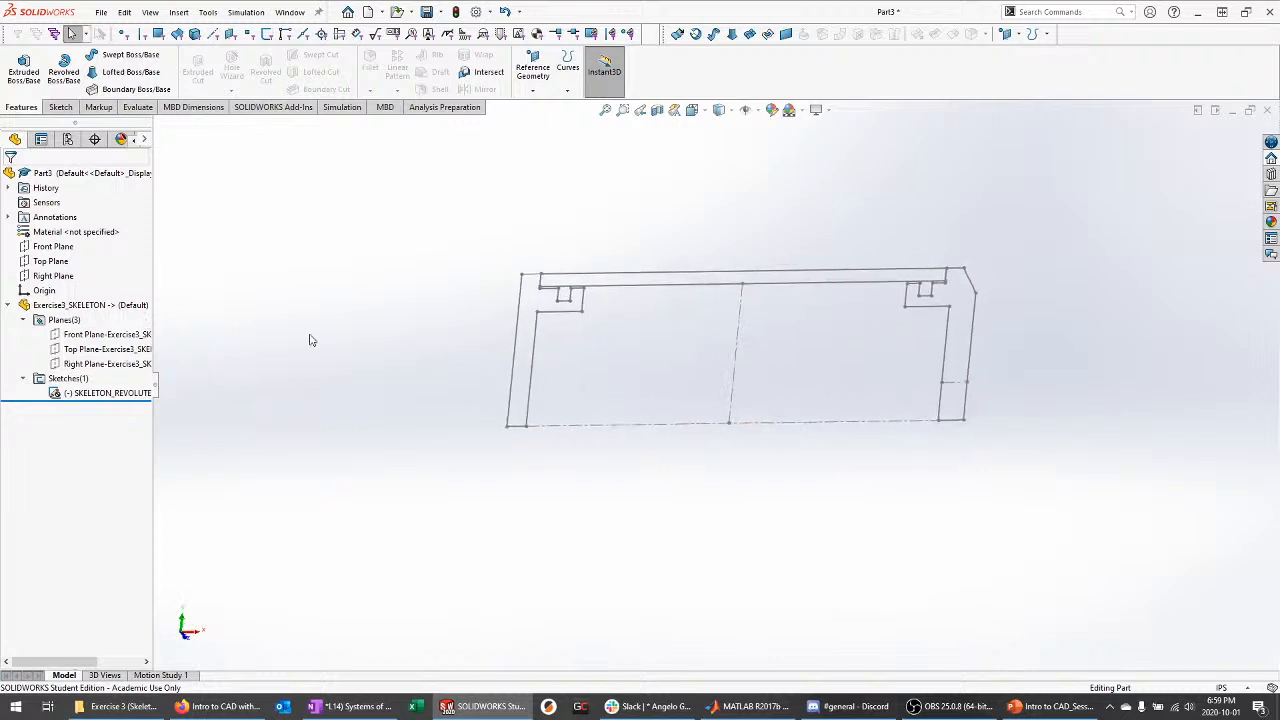
left_click(62, 247)
left_click(75, 231)
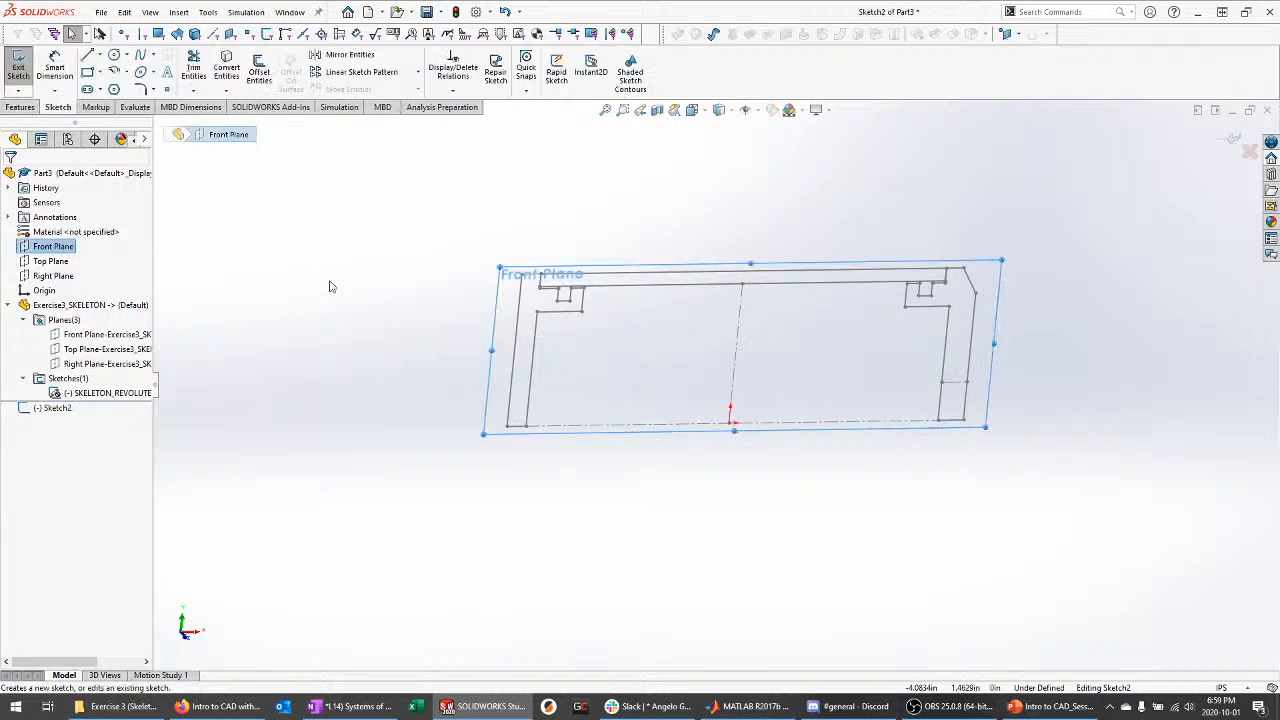
Convert the skeleton's top edge chain into Sketch2 and exit the sketch
left_click(226, 64)
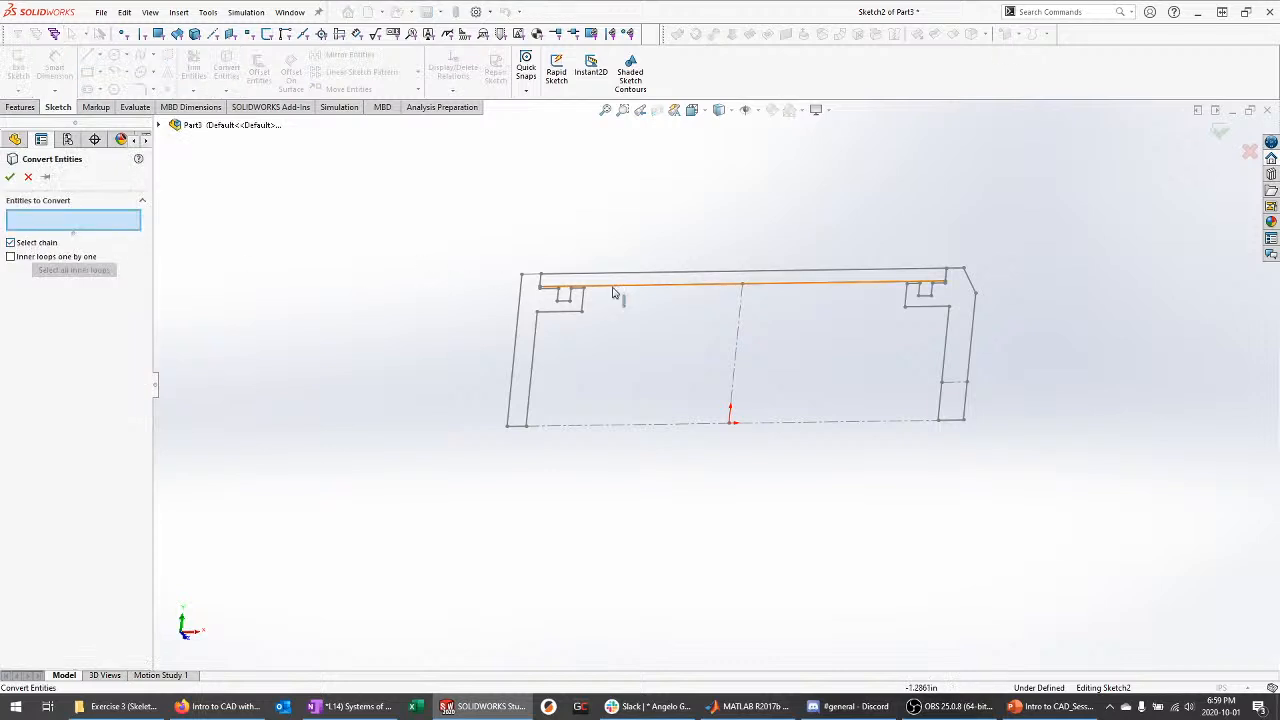
left_click(684, 277)
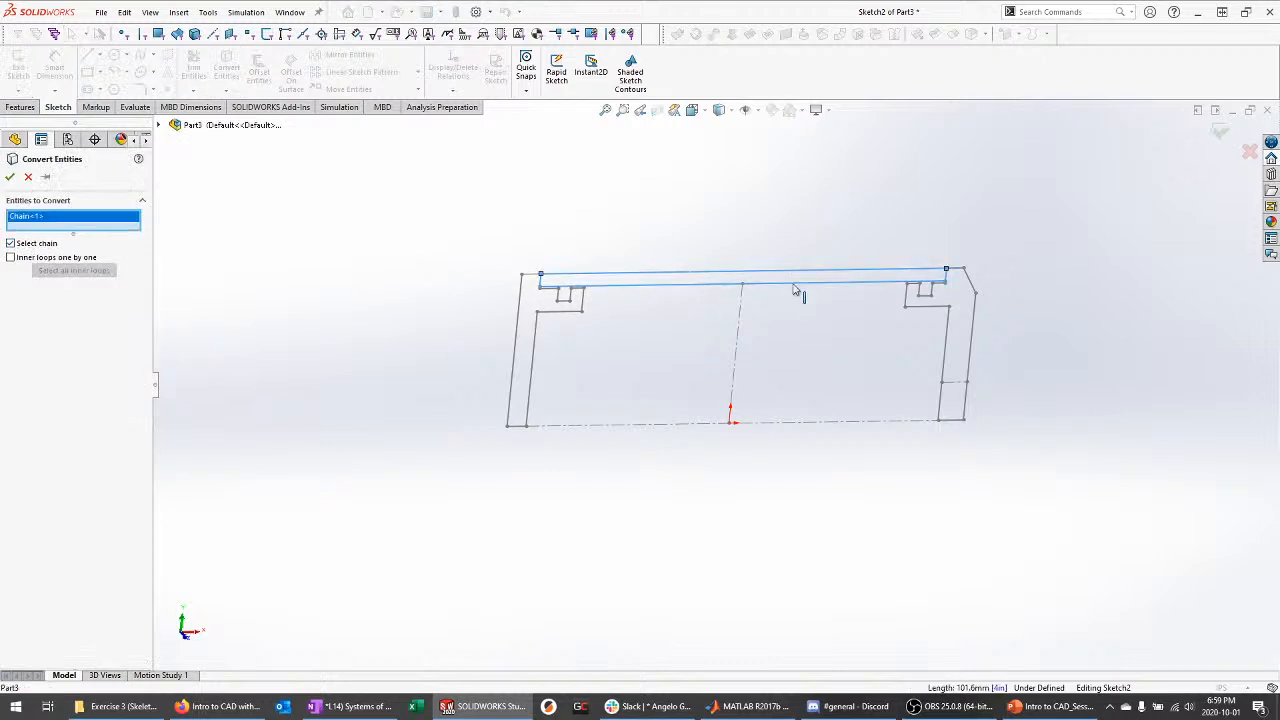
scroll(805, 292, "down", 5)
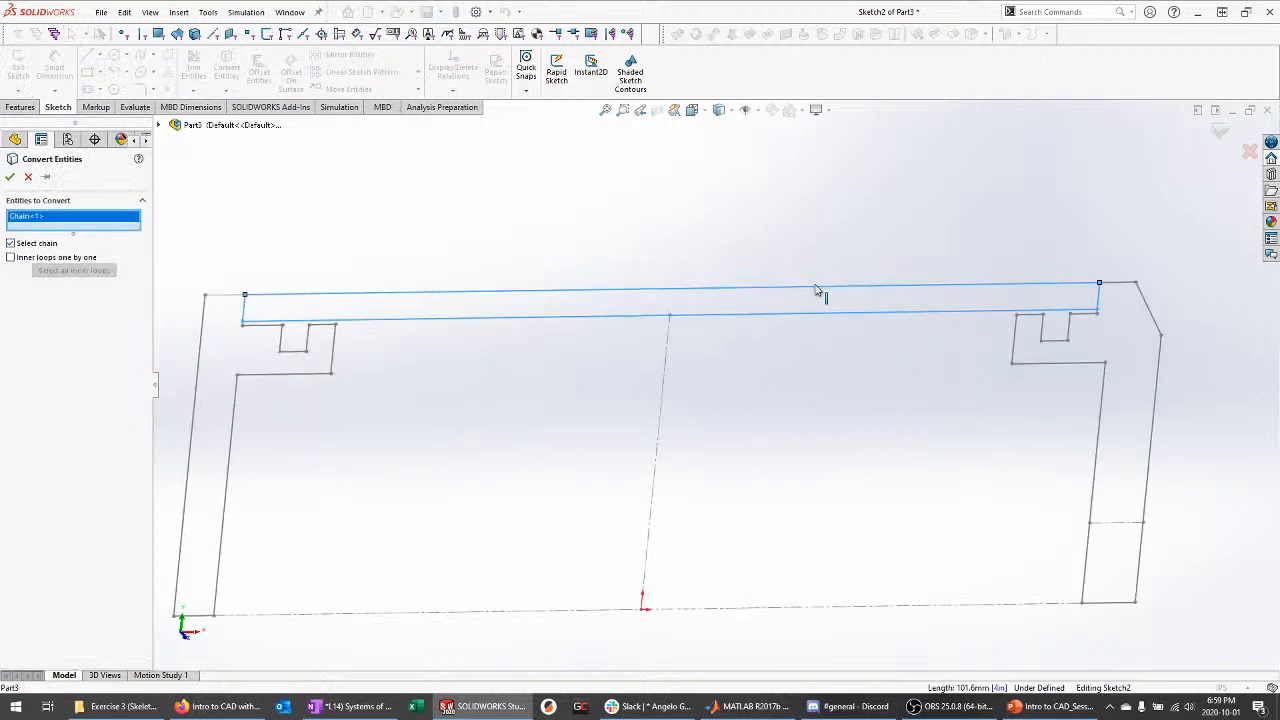
left_click(9, 178)
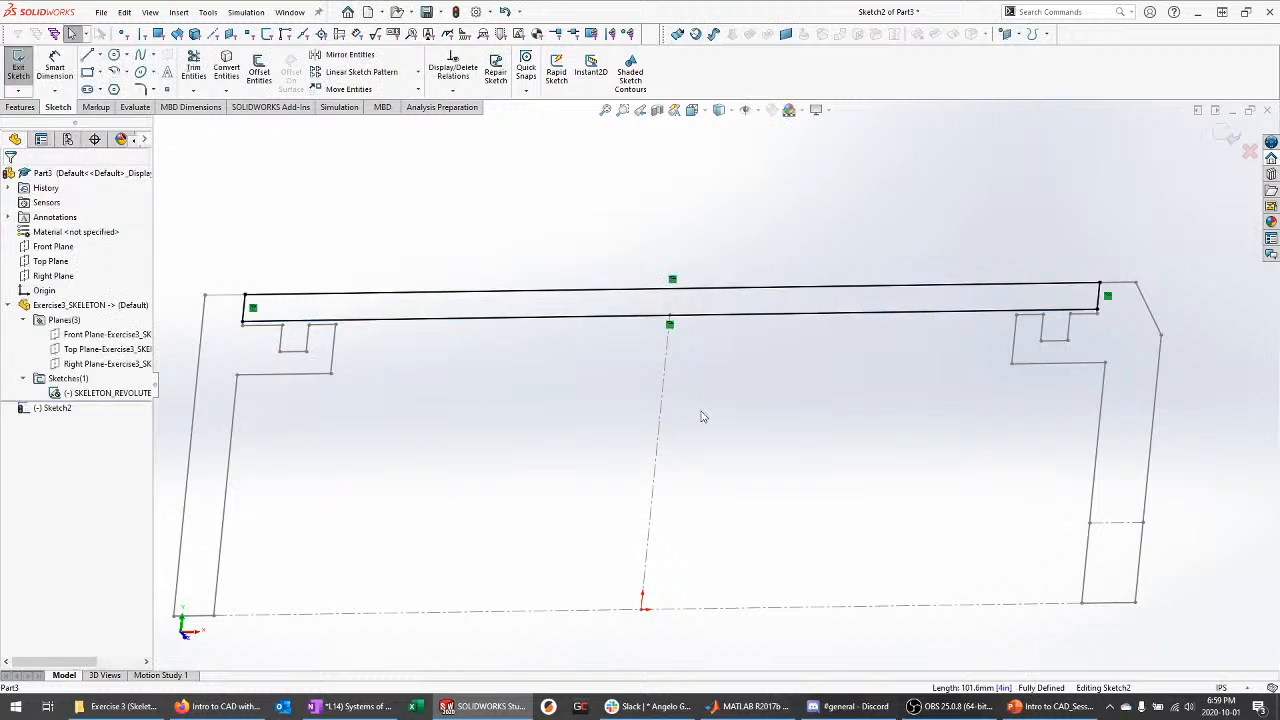
left_click(1226, 138)
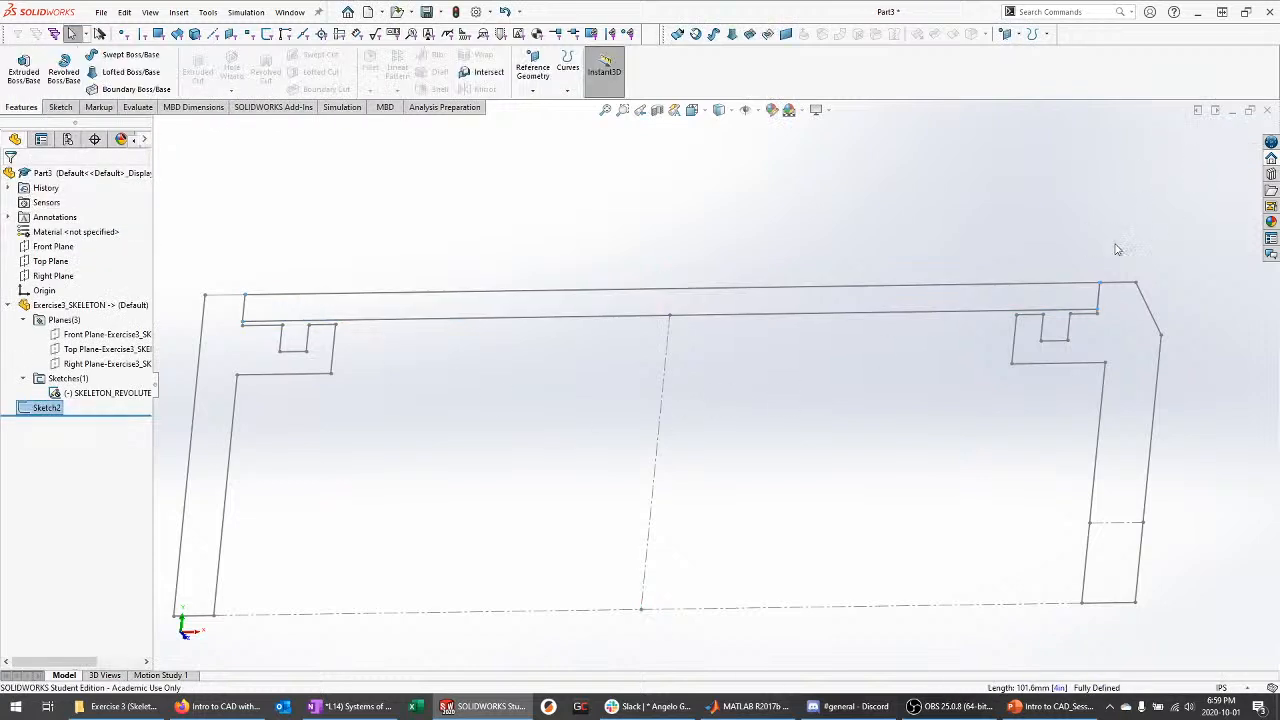
Revolve Sketch2 360° about the bottom centerline into the hollow tube Revolve1
left_click(143, 392)
left_click(357, 431)
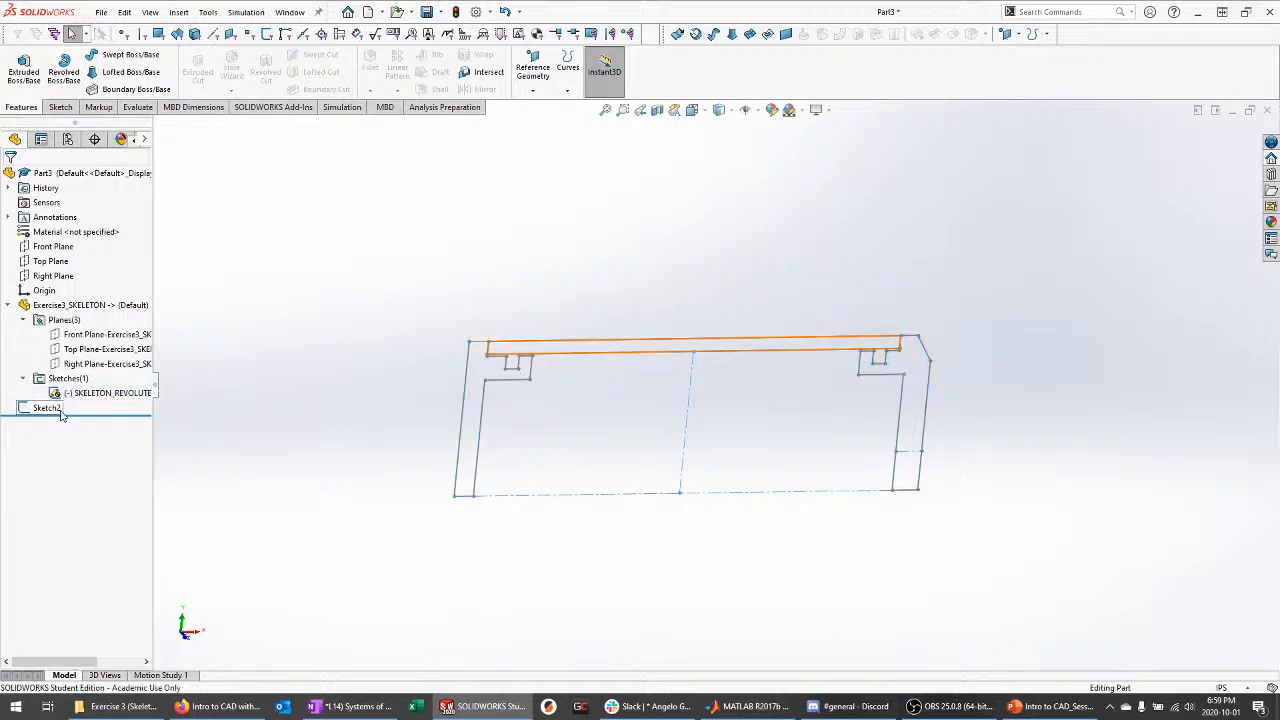
left_click(47, 408)
left_click(64, 70)
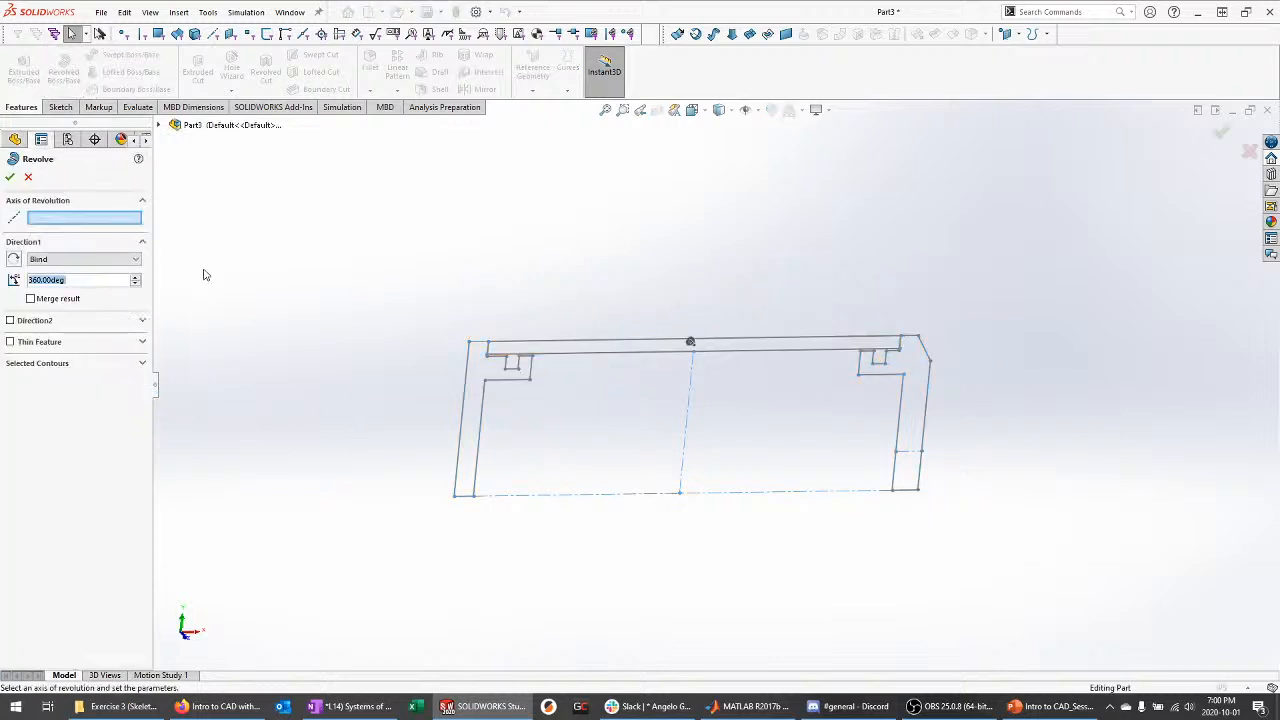
left_click(538, 494)
left_click(9, 176)
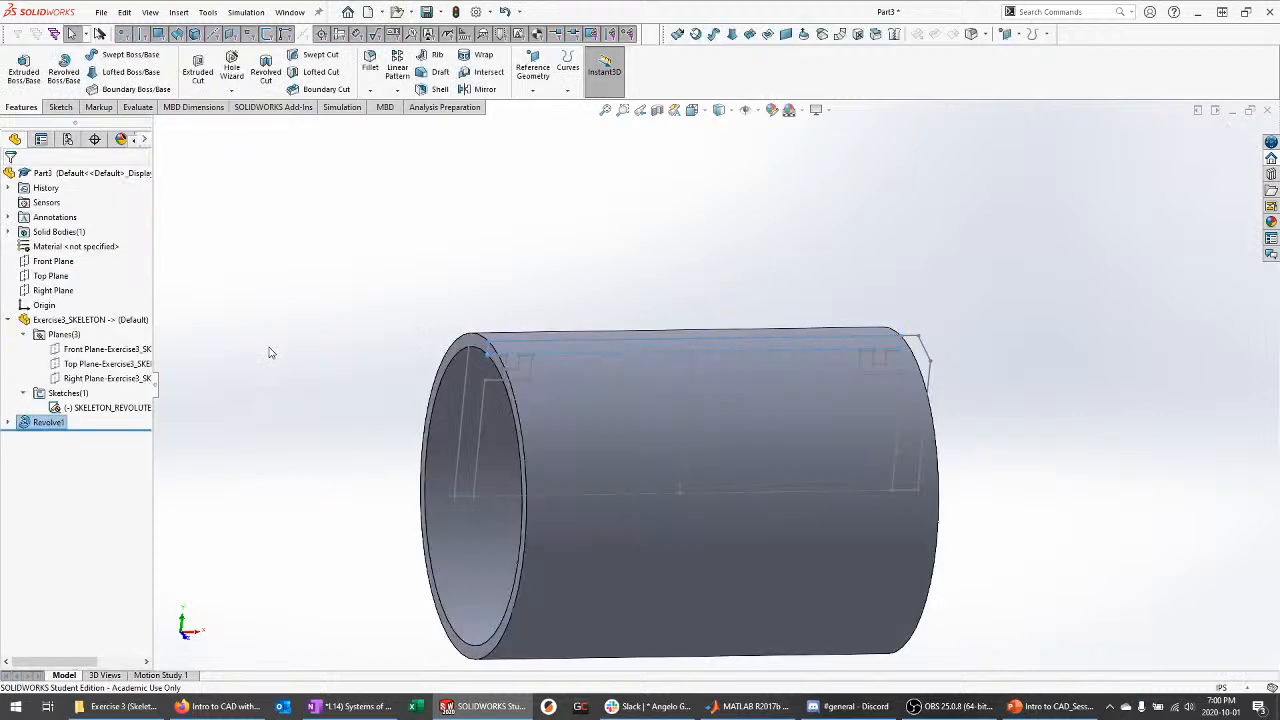
left_click(443, 286)
scroll(531, 260, "up", 2)
scroll(644, 480, "down", 1)
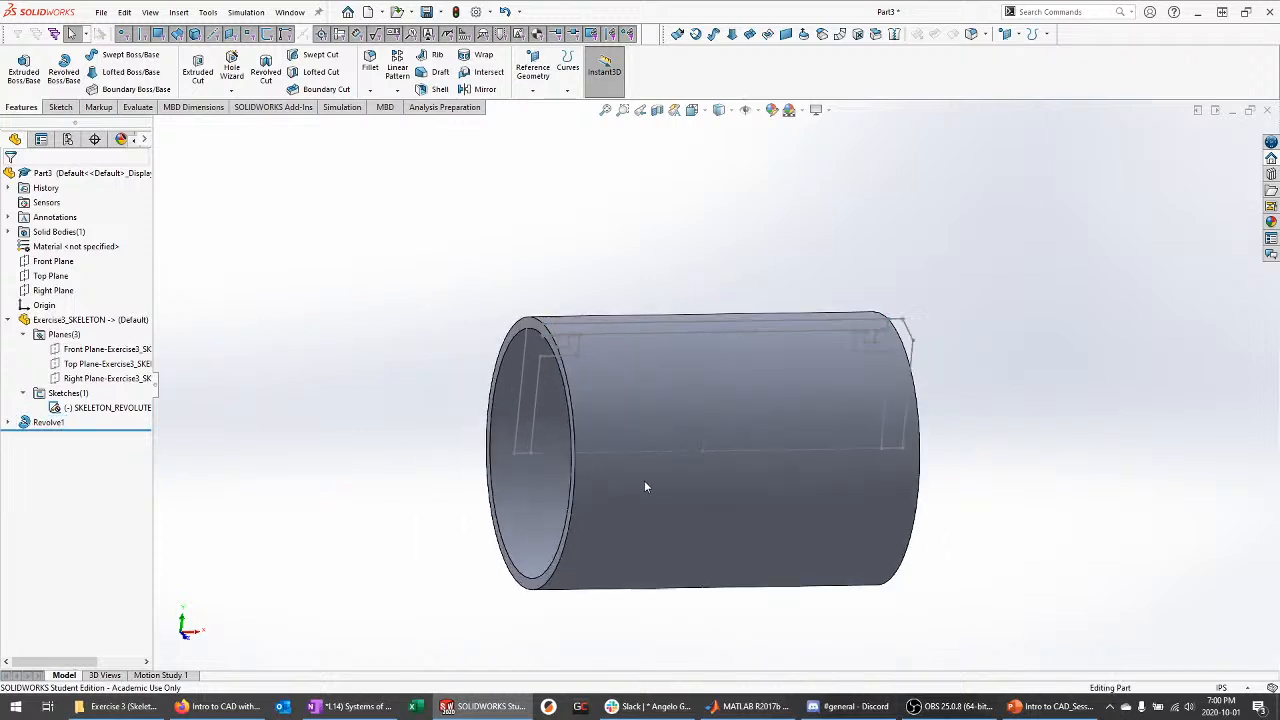
middle_click_drag(486, 445, 518, 447)
scroll(591, 513, "down", 2)
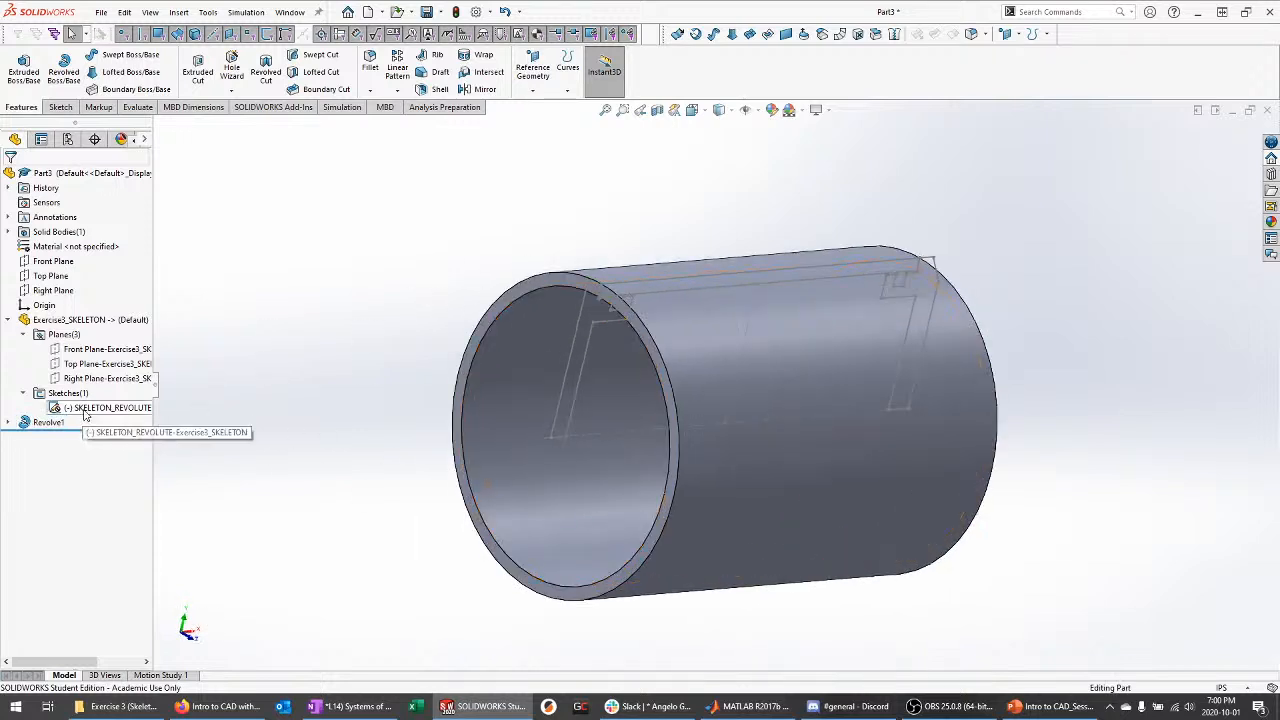
right_click(82, 249)
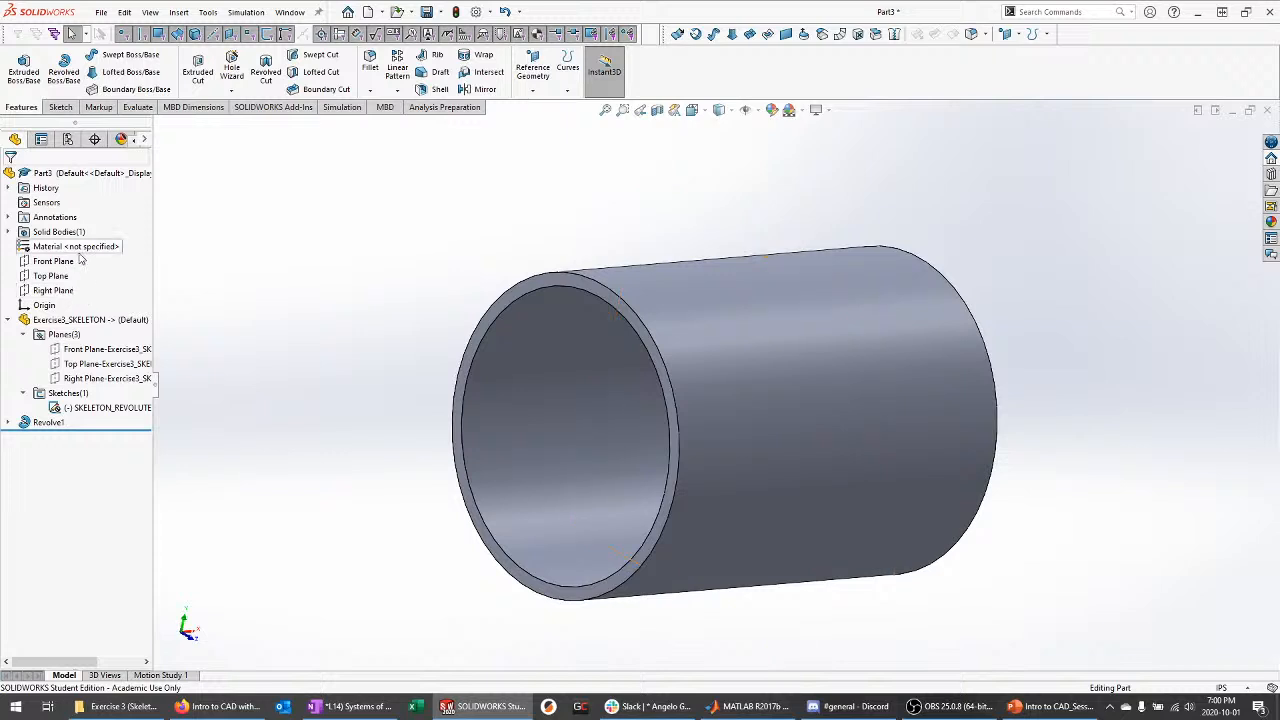
Assign ABS PC from the Plastics category to the tube
left_click(118, 263)
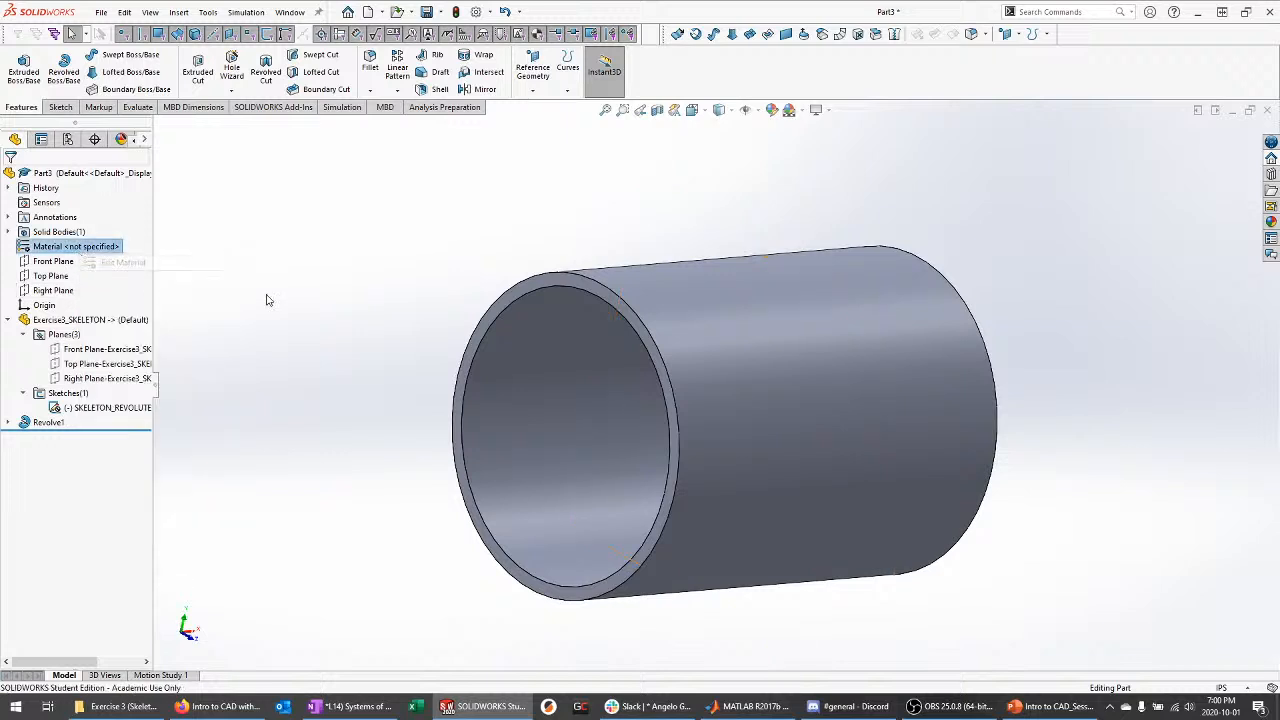
left_click(404, 231)
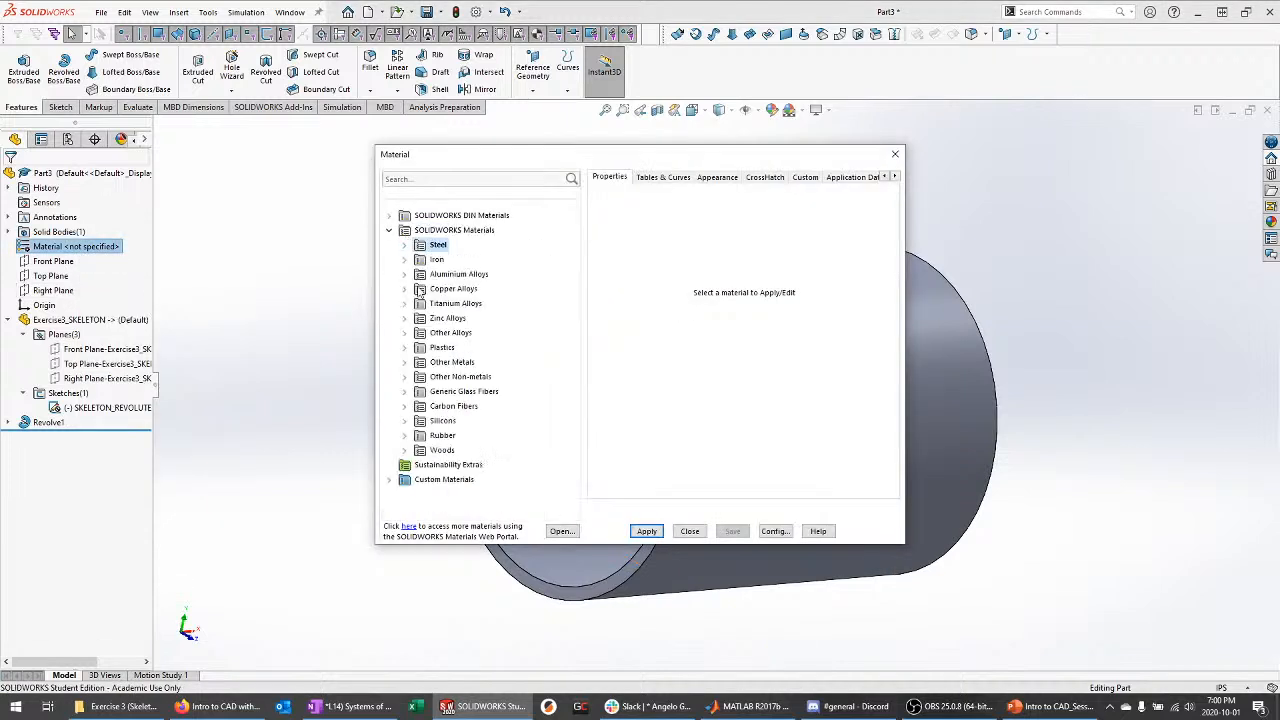
left_click(406, 350)
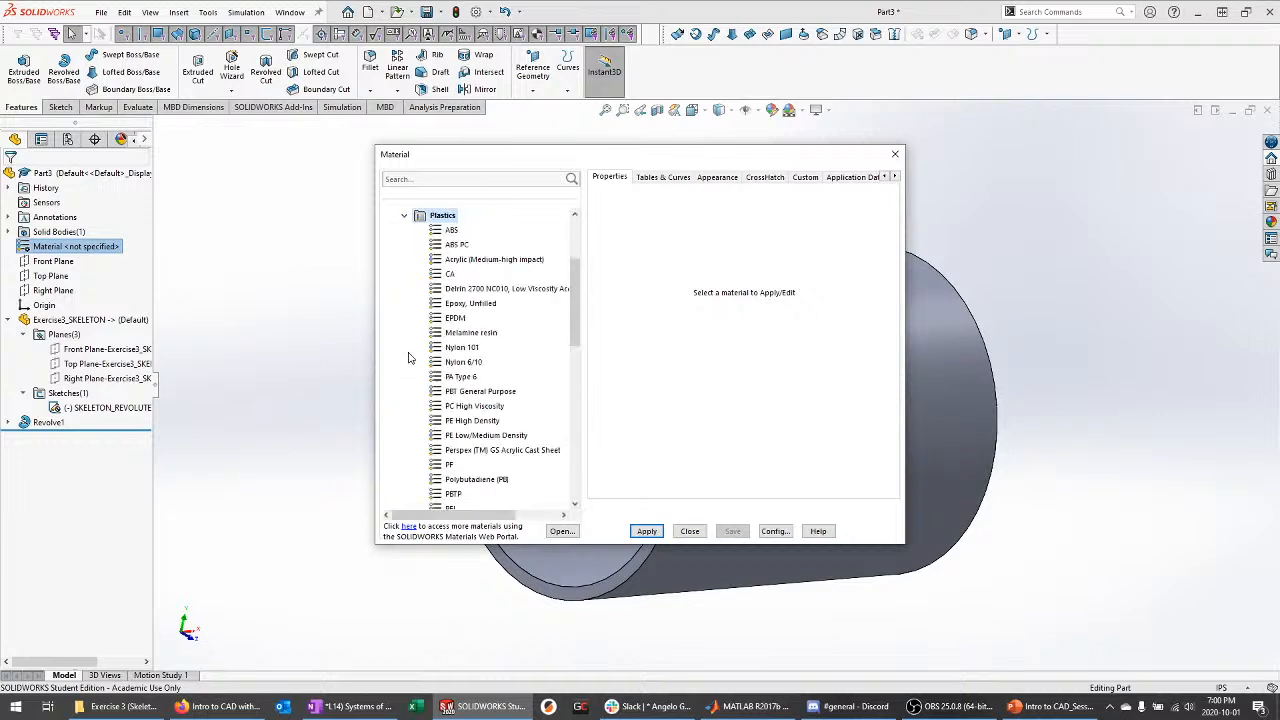
left_click(456, 245)
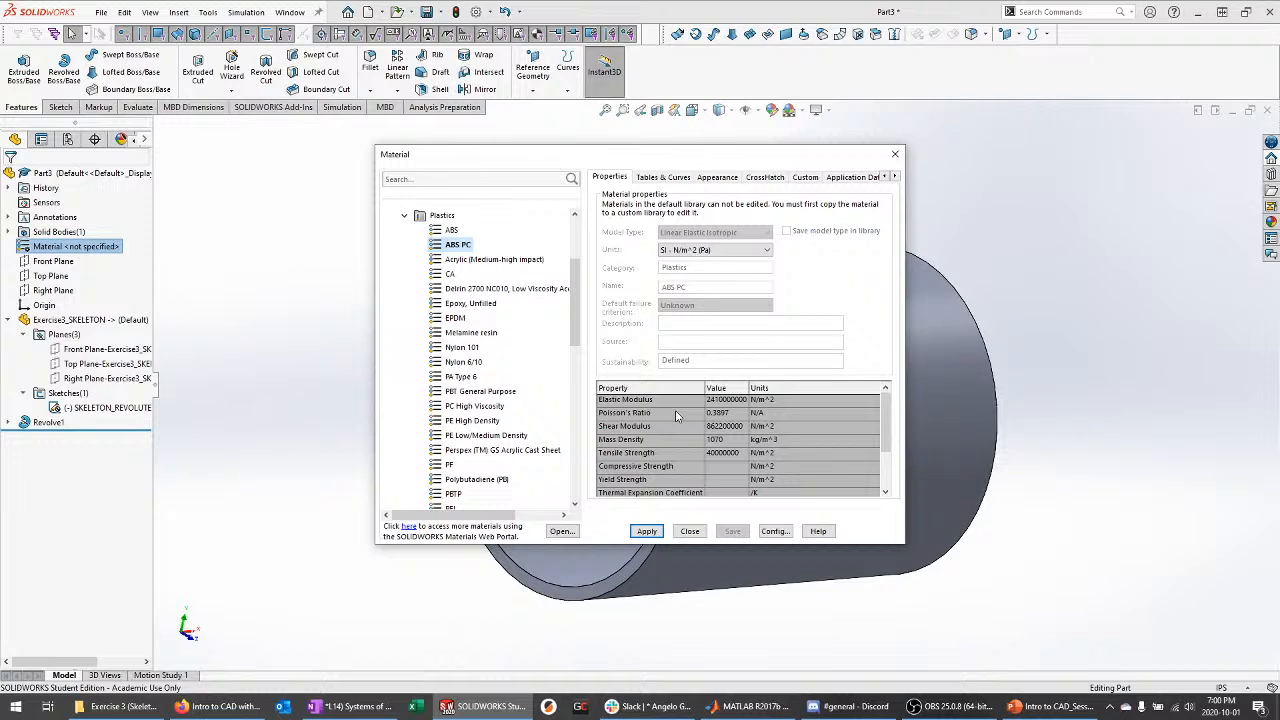
left_click(646, 531)
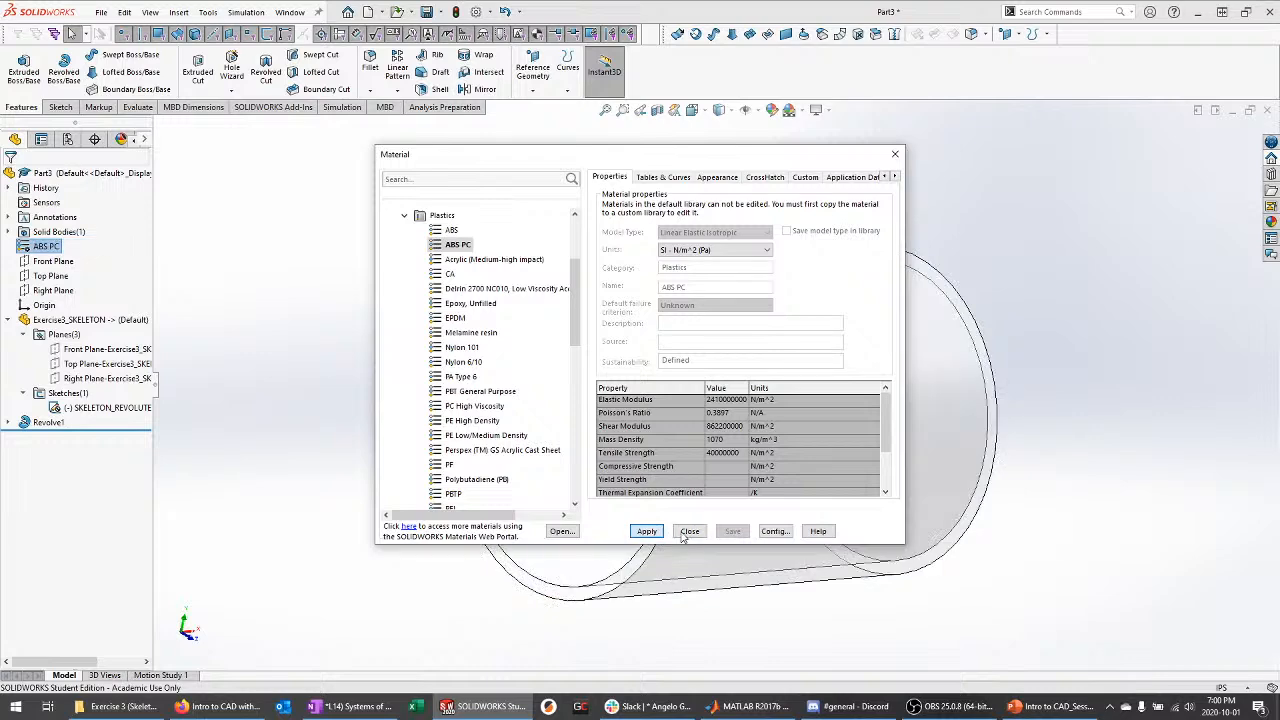
left_click(689, 531)
Orbit the tube, briefly showing the skeleton sketch inside, then collapse the skeleton node
middle_click_drag(832, 549, 980, 523)
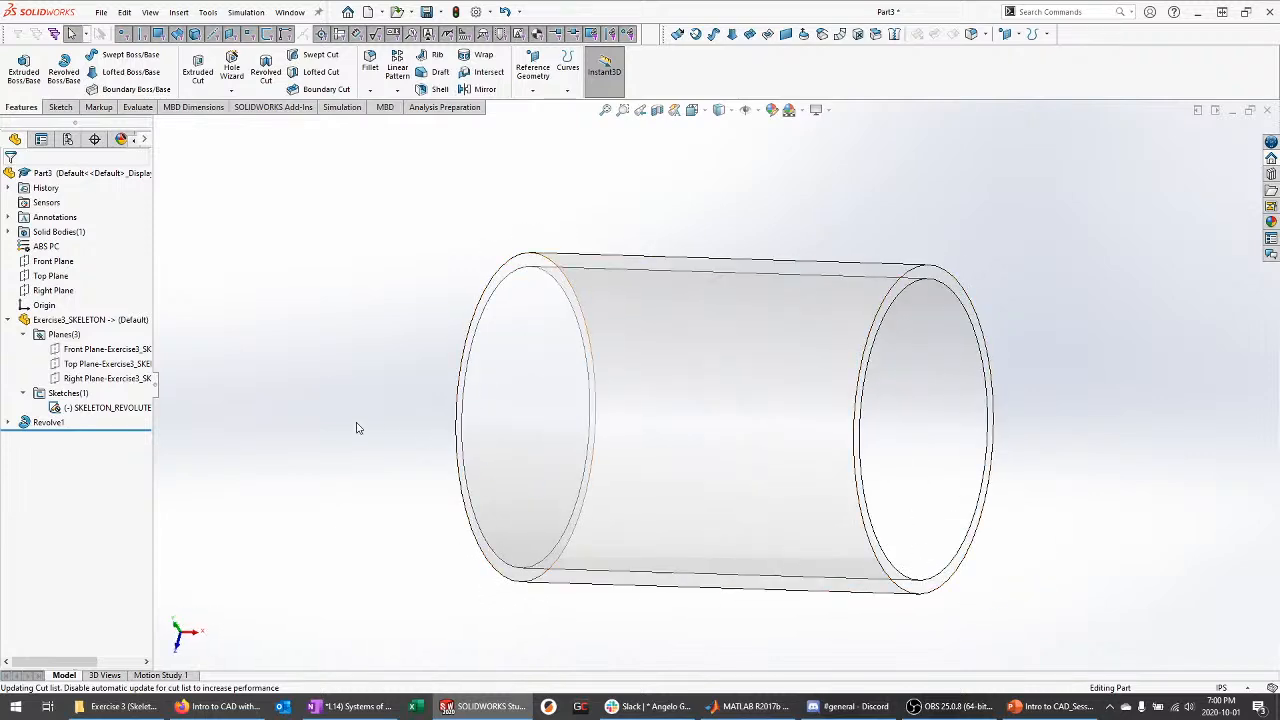
middle_click_drag(335, 414, 291, 428)
left_click(120, 408)
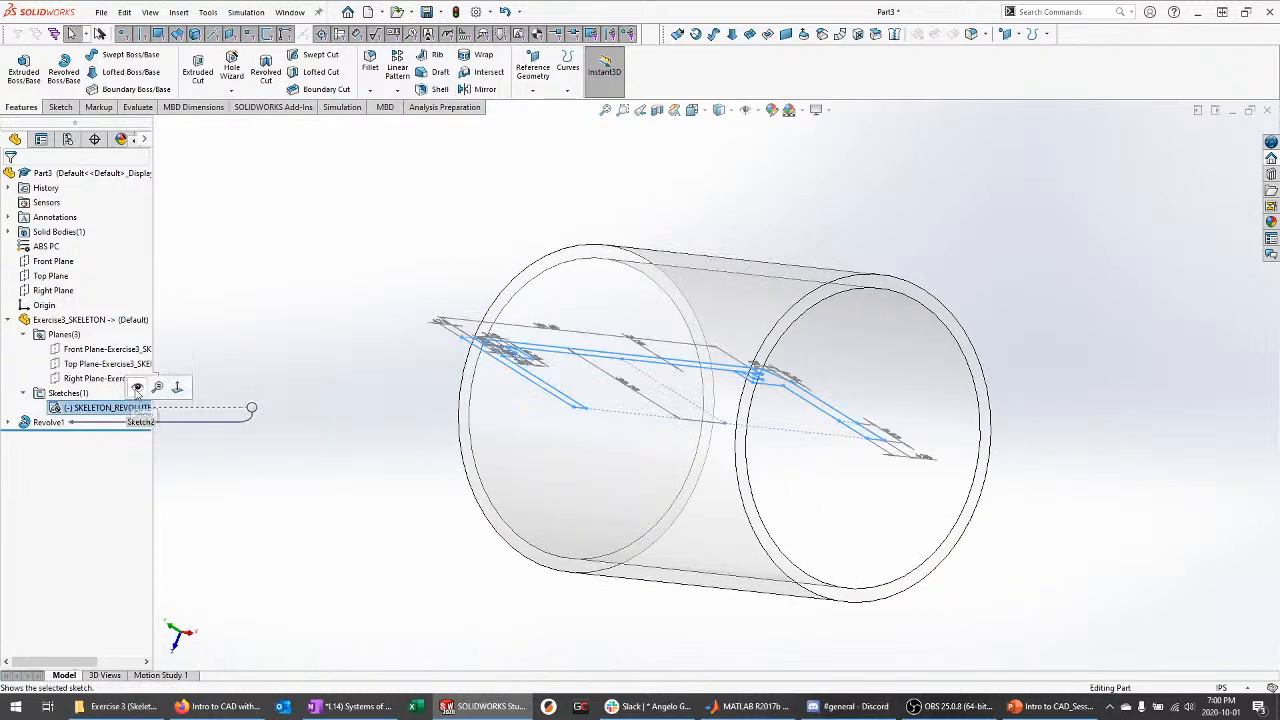
key("Escape")
mouse_move(322, 305)
middle_mouse_down()
mouse_move(291, 337)
mouse_move(222, 367)
middle_mouse_up()
left_click(8, 320)
middle_click_drag(300, 357, 366, 329)
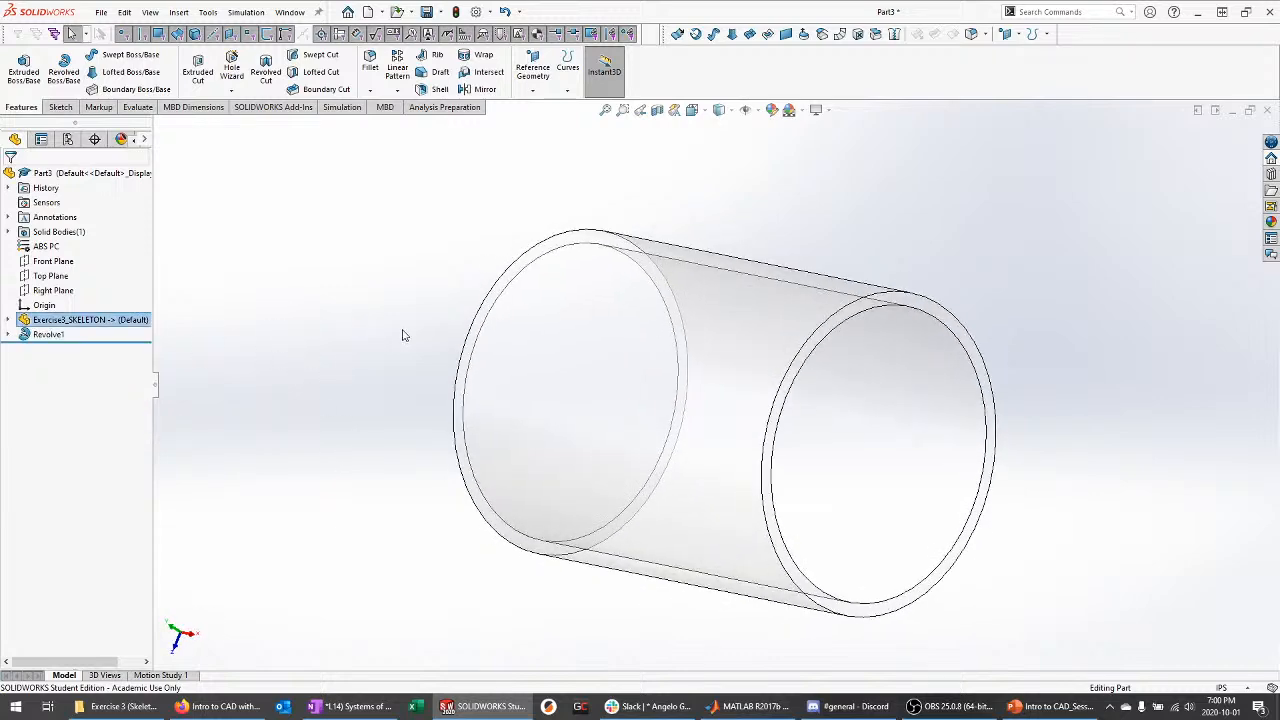
Save the tube part as Exercise3_Tube
key("ctrl+s")
type("Exer")
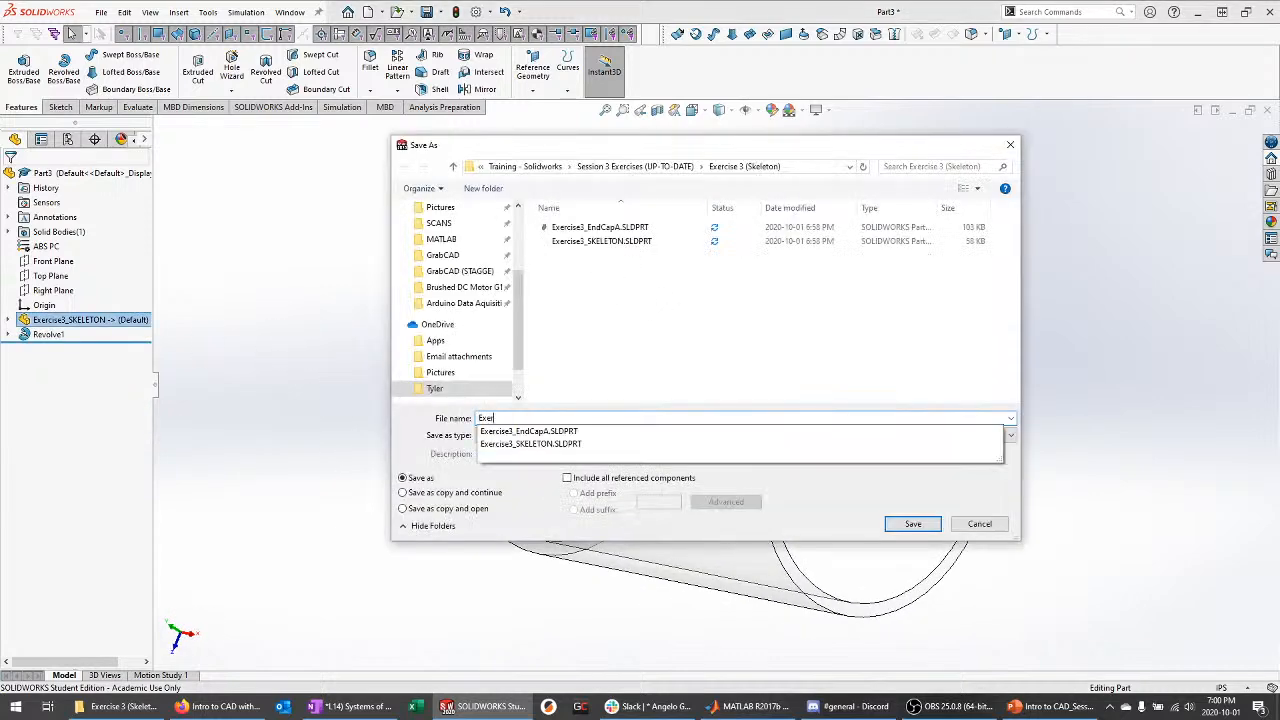
type("cise3_Tin")
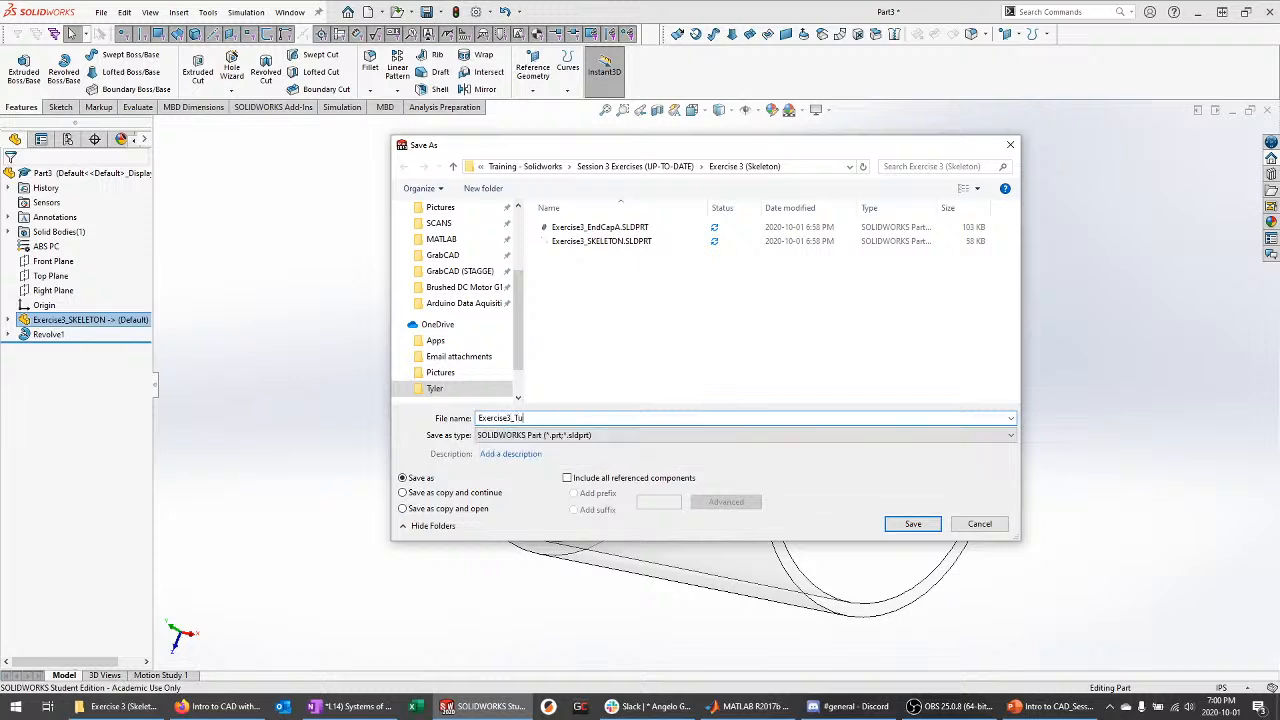
key("Return")
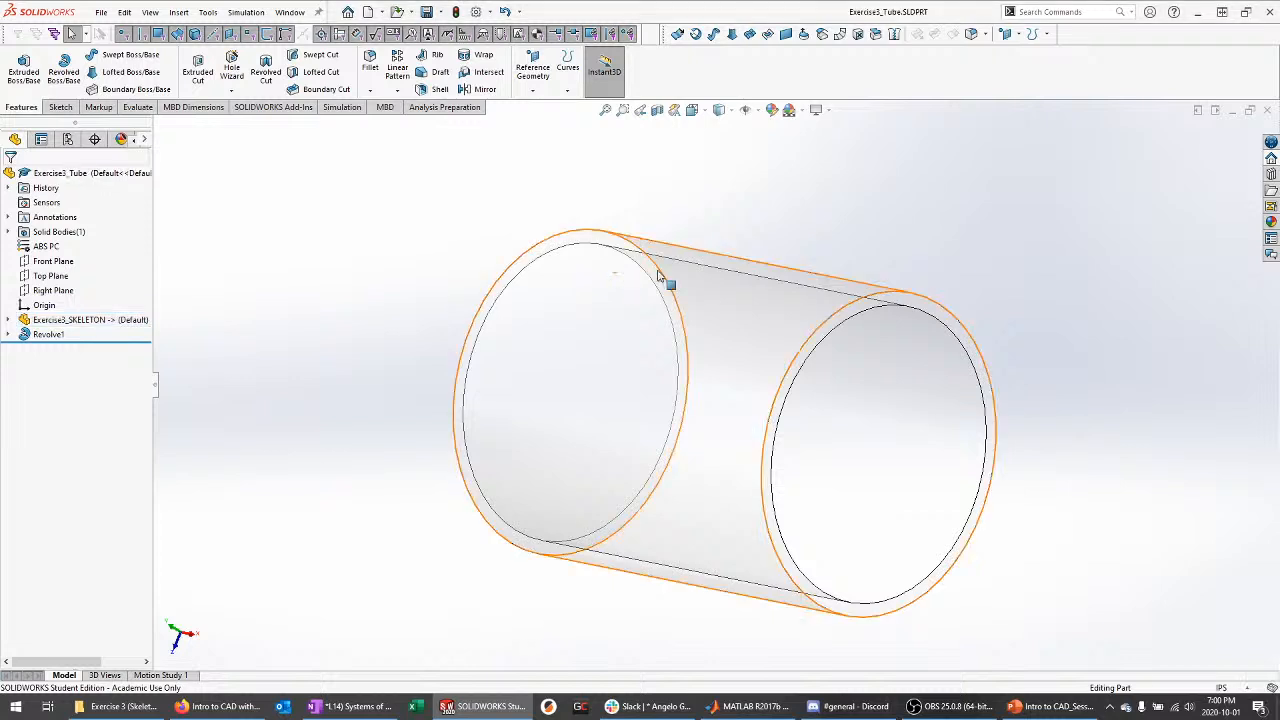
middle_click_drag(506, 275, 547, 270)
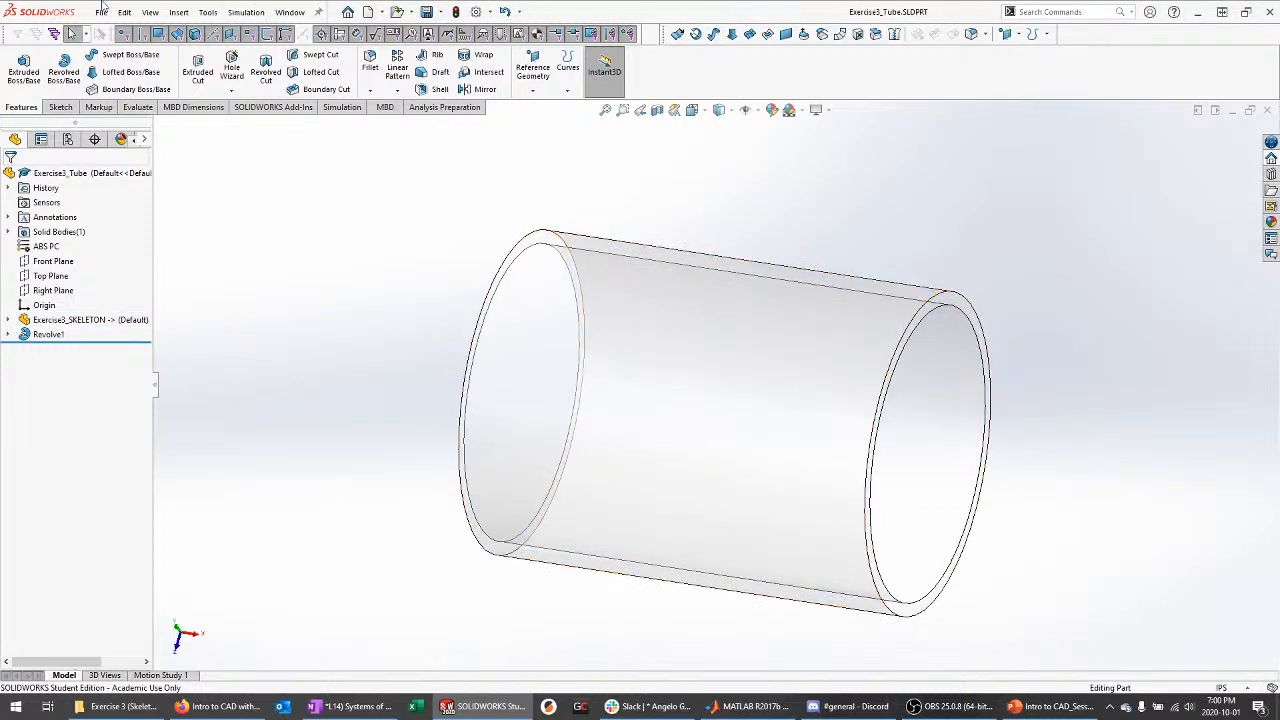
Create another new blank part
left_click(102, 12)
left_click(118, 34)
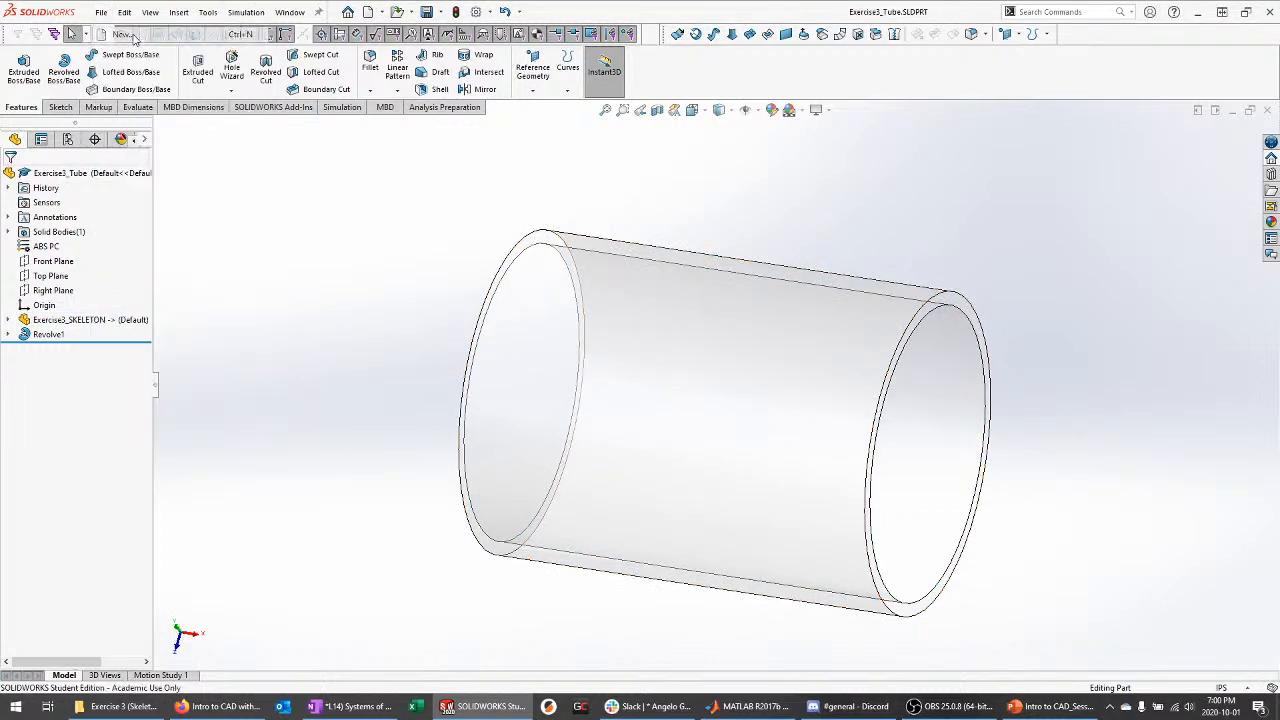
left_click(702, 506)
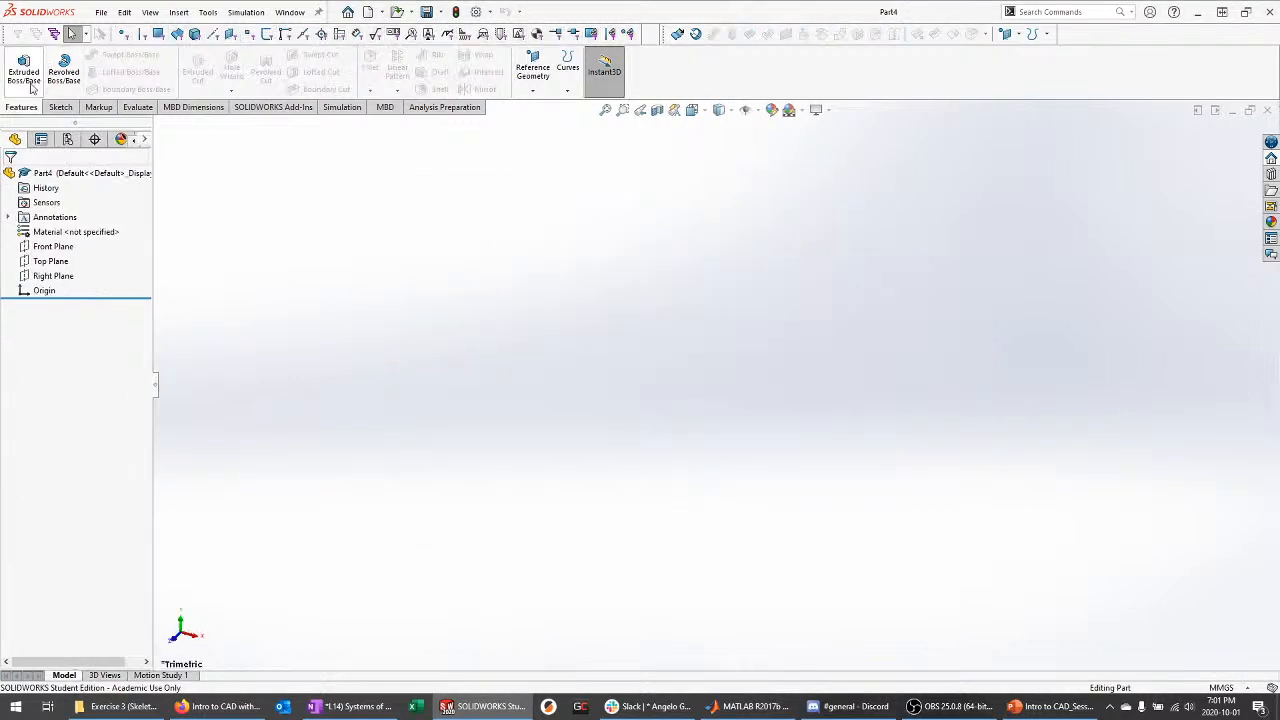
left_click(178, 12)
Insert Exercise3_SKELETON at the origin and adopt its units
left_click(196, 342)
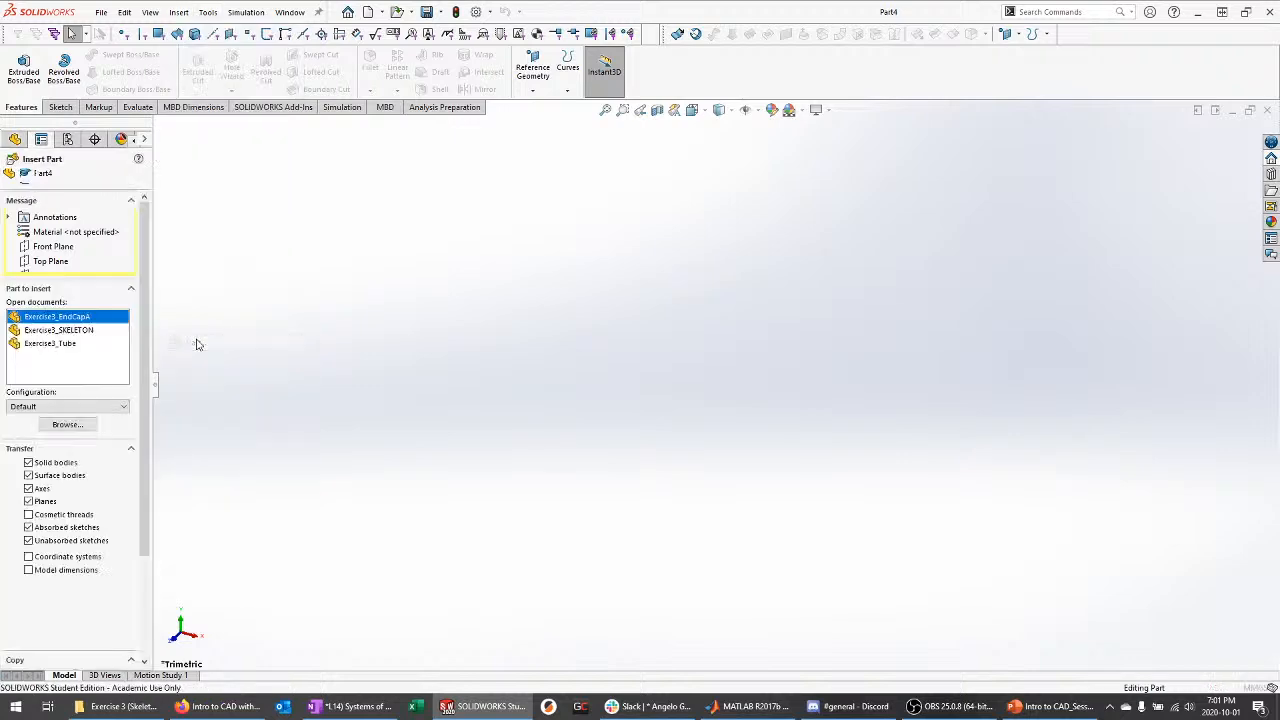
left_click(75, 330)
scroll(101, 365, "down", 2)
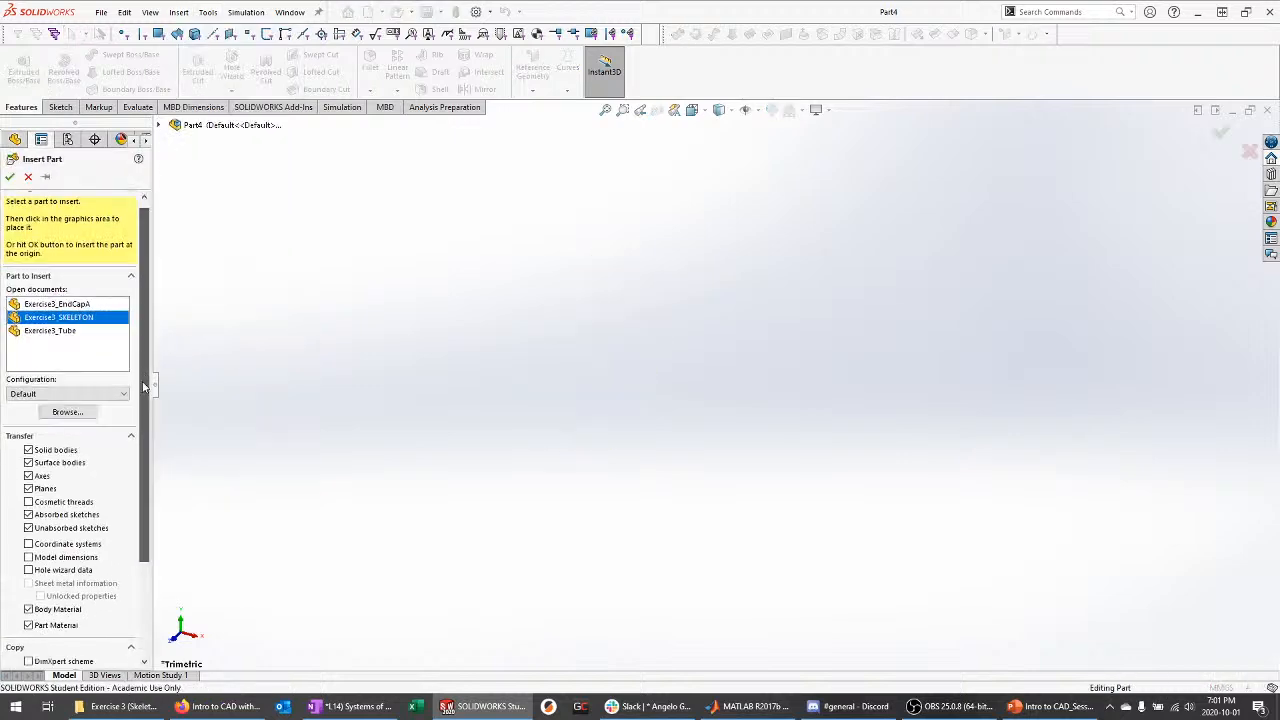
left_click(10, 177)
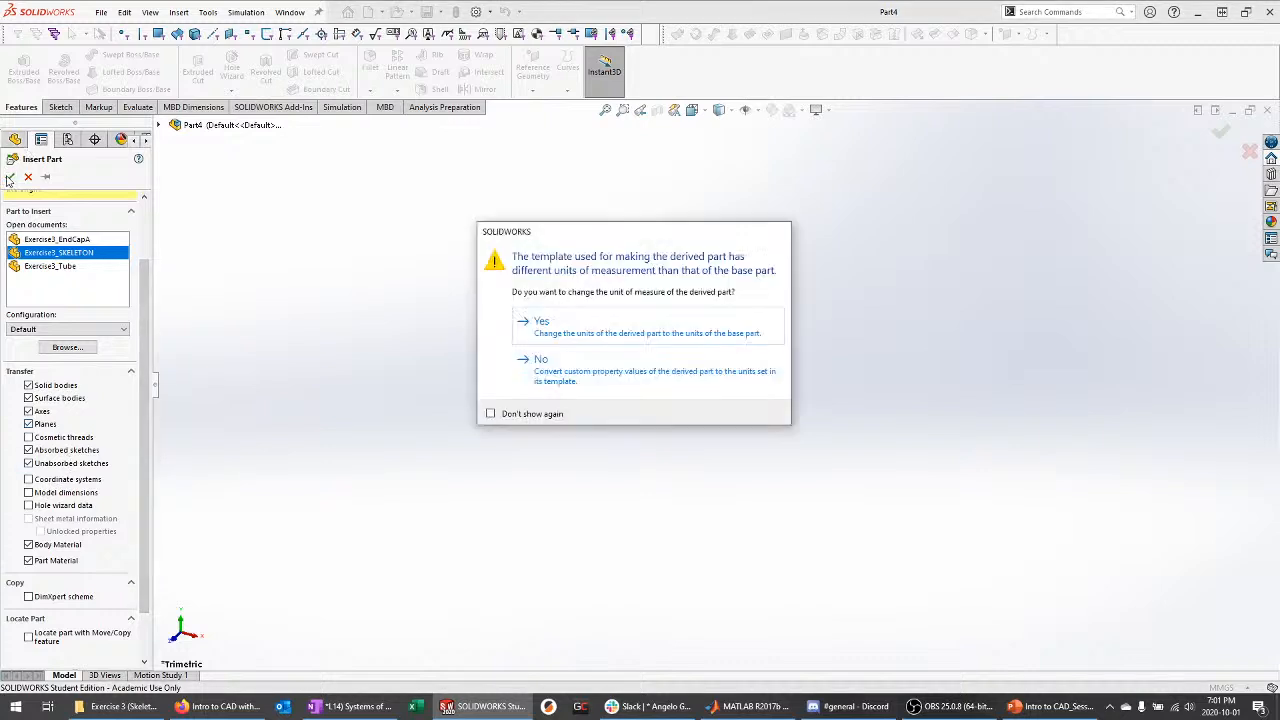
left_click(569, 332)
Hide the skeleton's front, top and right planes and start a sketch on Front Plane
left_click(9, 305)
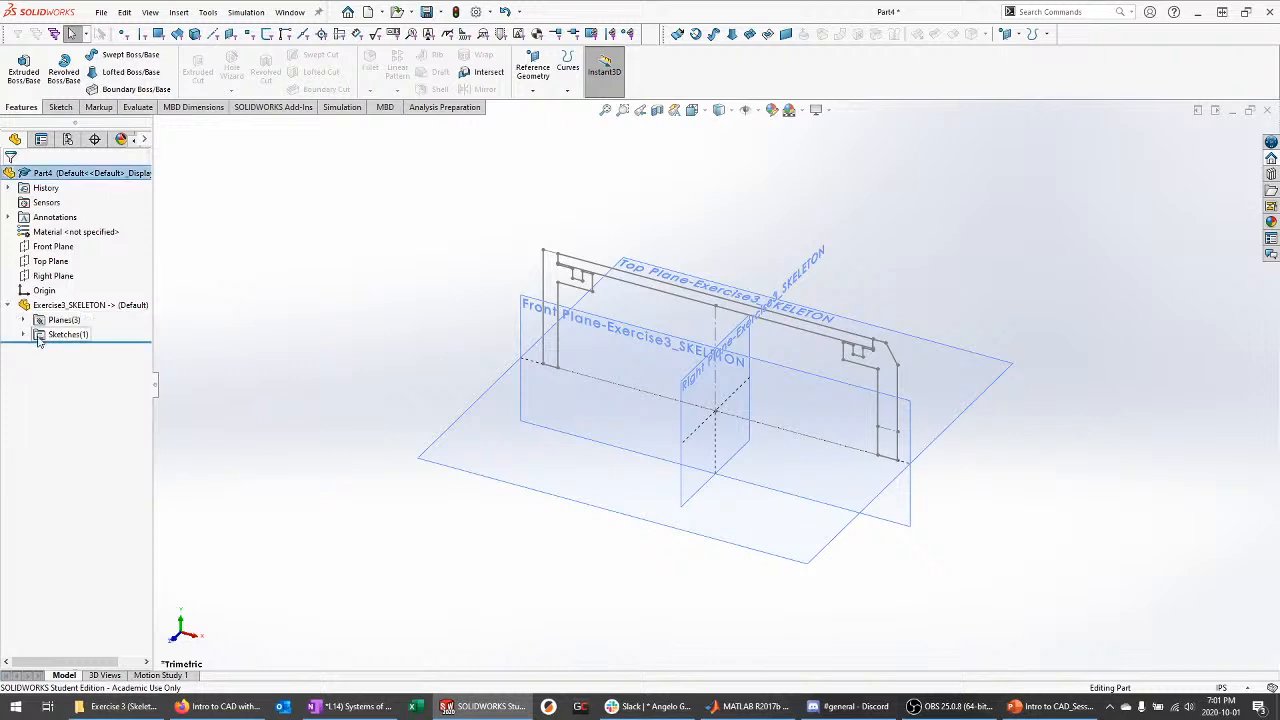
left_click(23, 320)
left_click(80, 334)
left_click(80, 349, "ctrl")
left_click(82, 364, "ctrl")
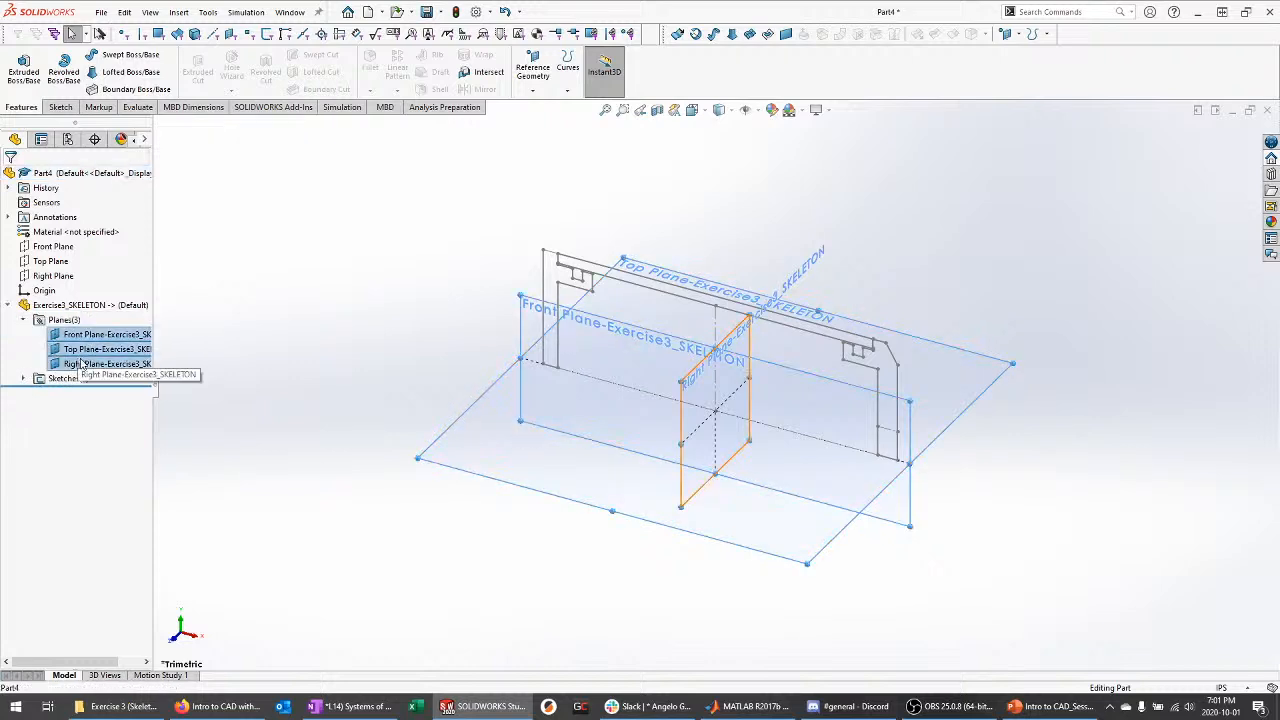
left_click(104, 338)
middle_click_drag(342, 368, 404, 370)
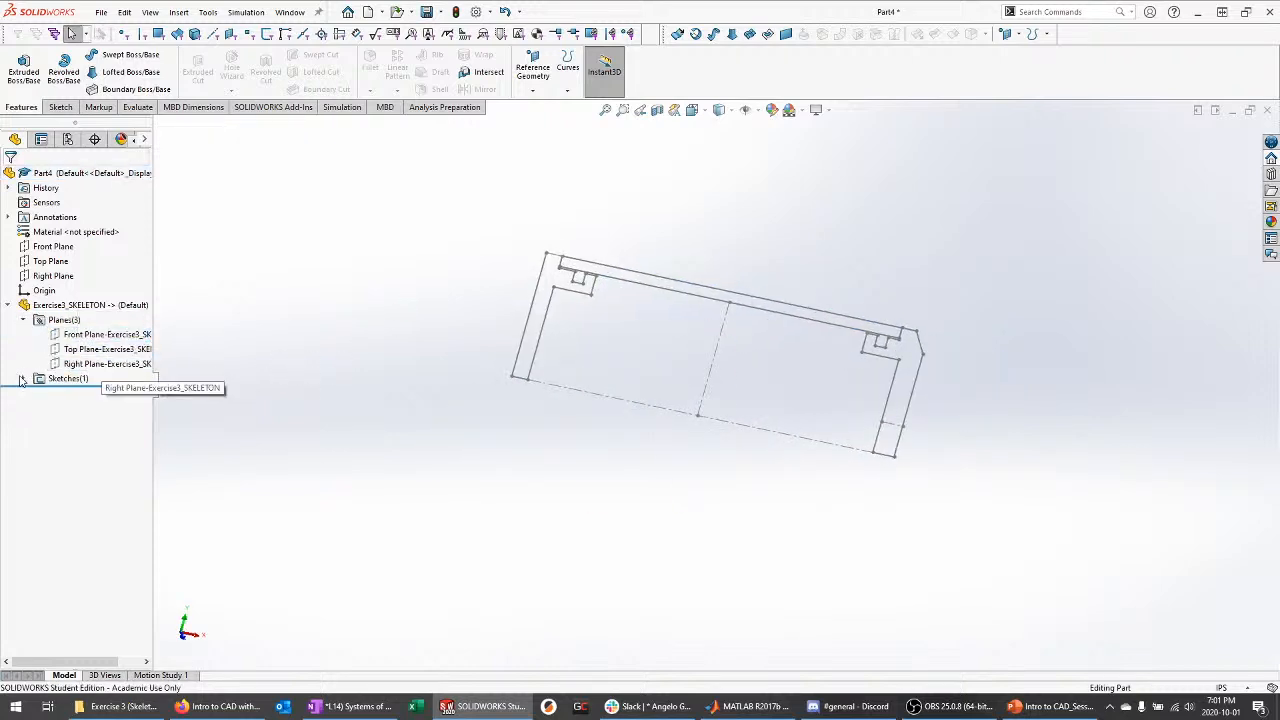
left_click(22, 379)
left_click(53, 246)
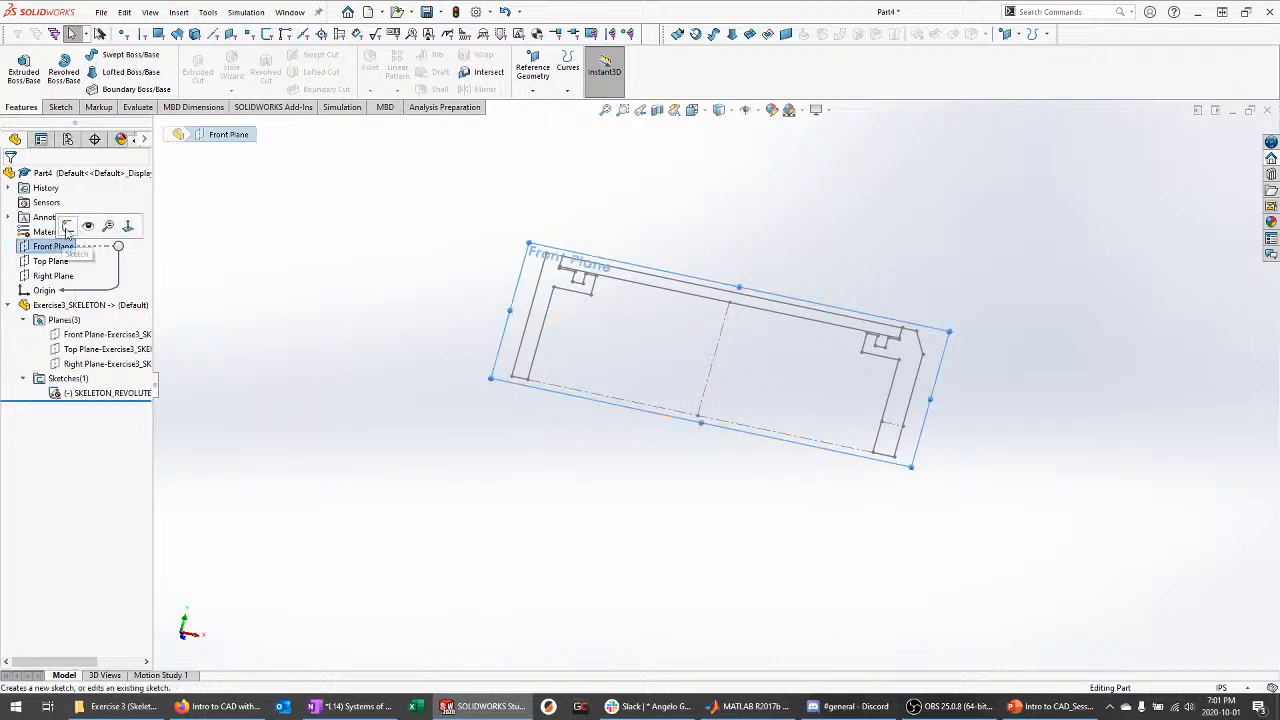
left_click(67, 227)
Convert the skeleton's right-hand cap profile into Sketch2 and exit the sketch
left_click(226, 70)
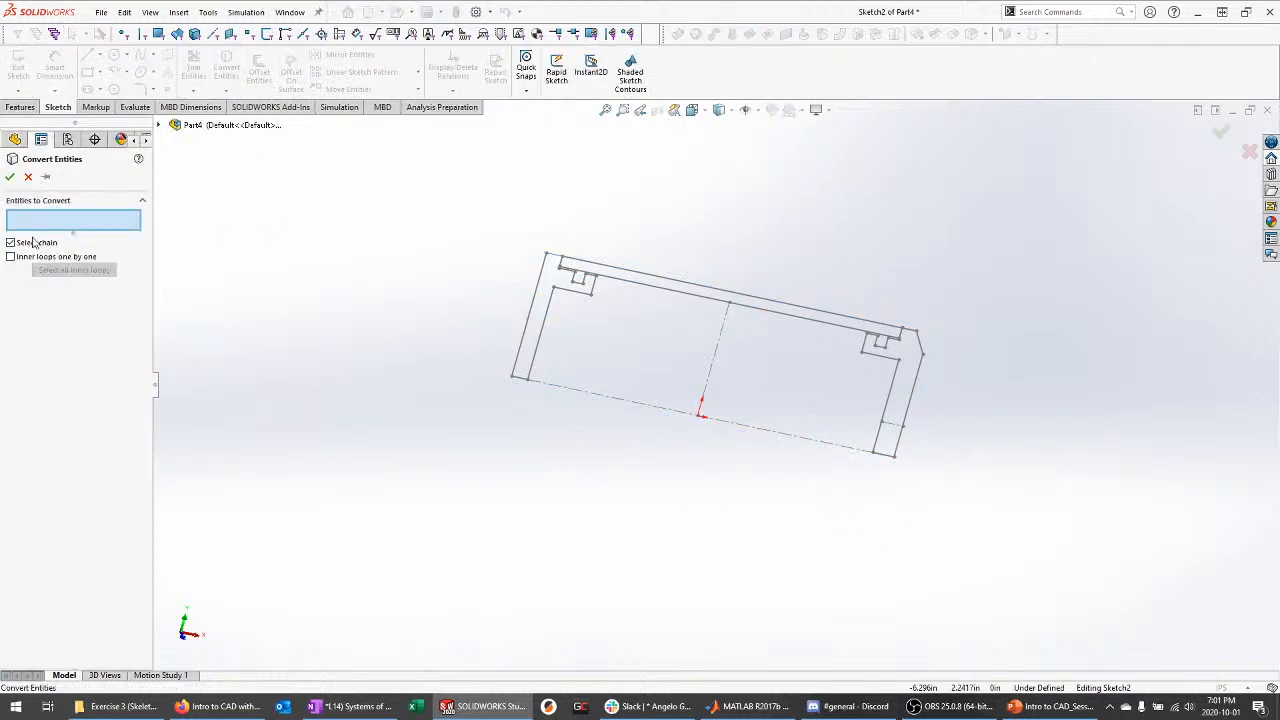
scroll(909, 380, "down", 4)
left_click(855, 306)
scroll(945, 383, "up", 1)
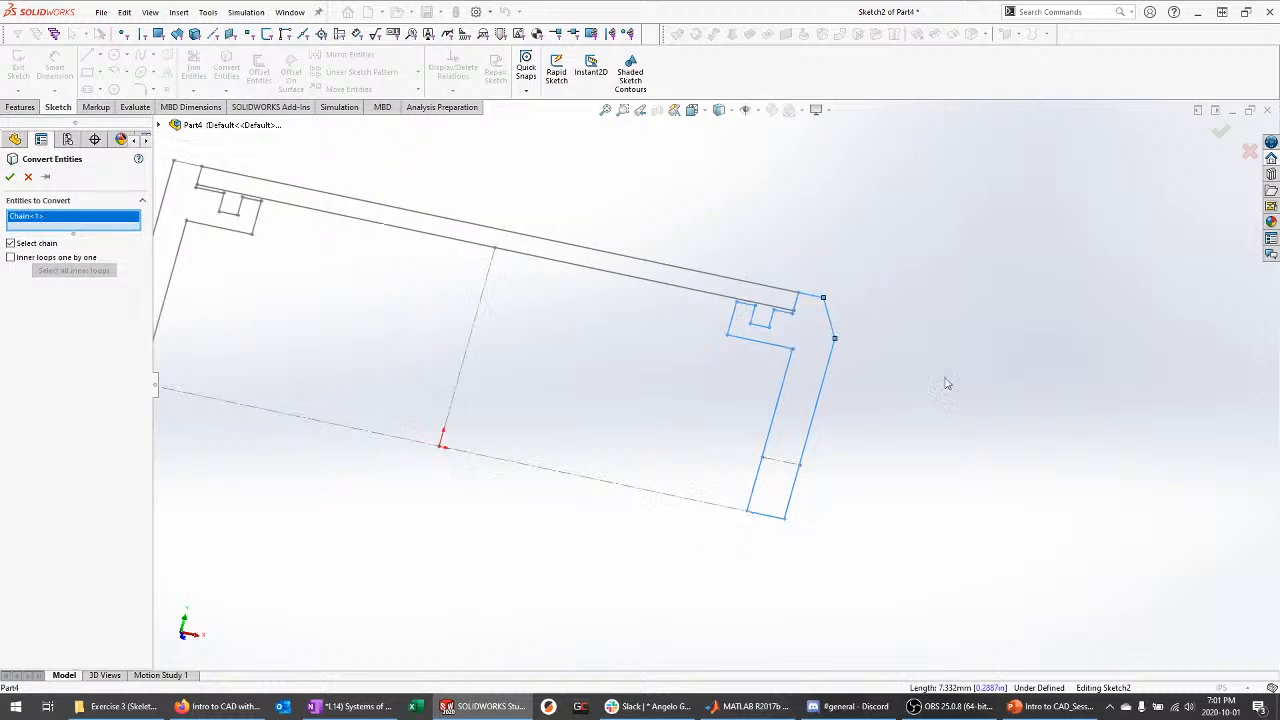
scroll(708, 378, "up", 1)
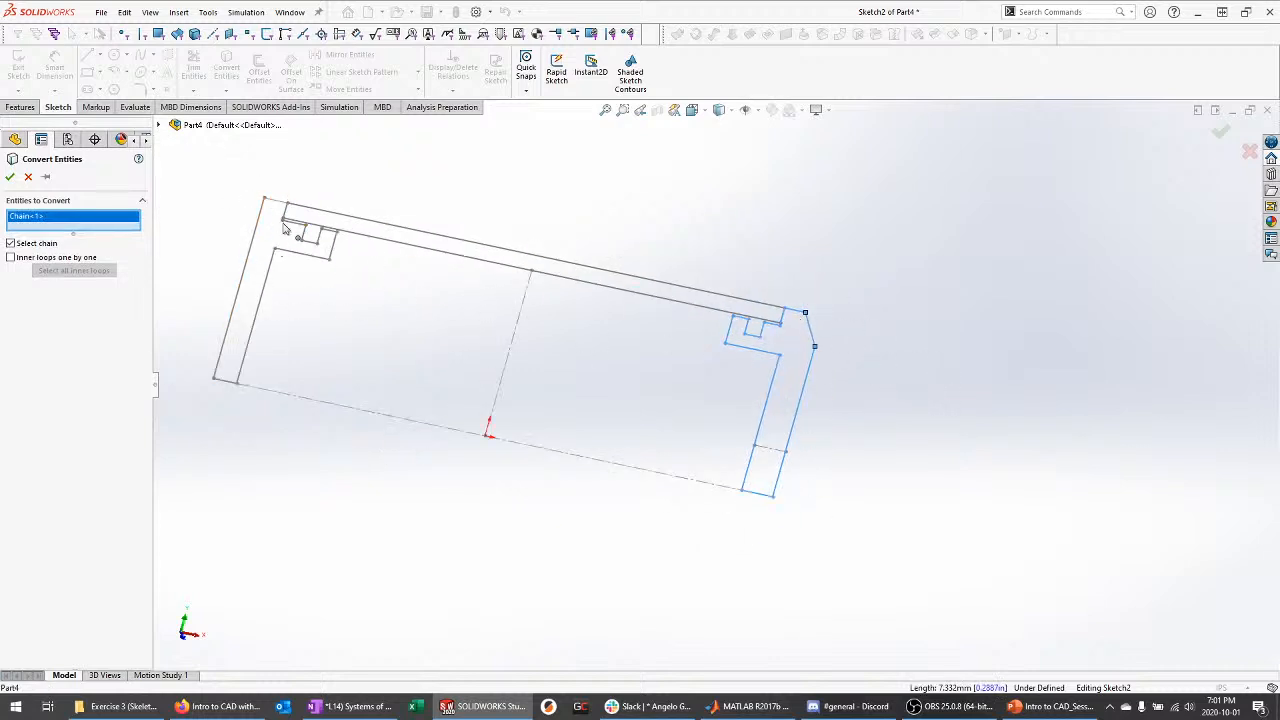
mouse_move(815, 350)
middle_mouse_down()
mouse_move(911, 403)
mouse_move(930, 372)
middle_mouse_up()
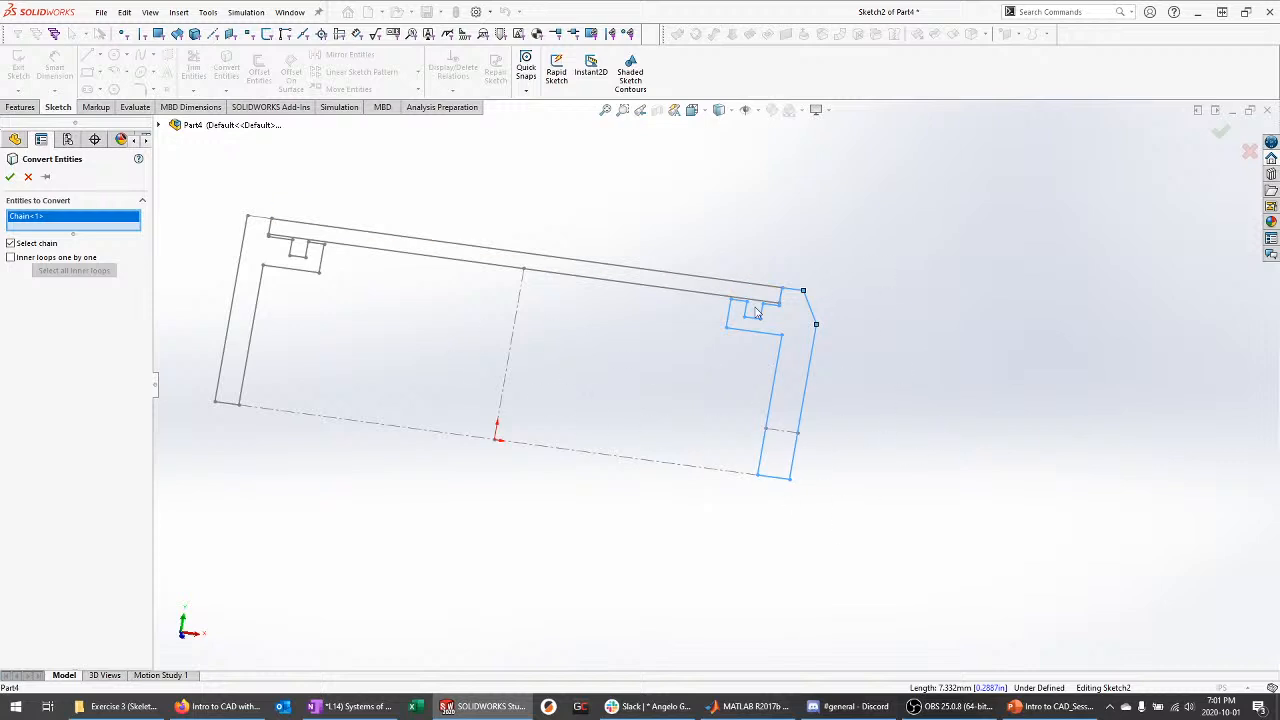
middle_click_drag(757, 313, 762, 336)
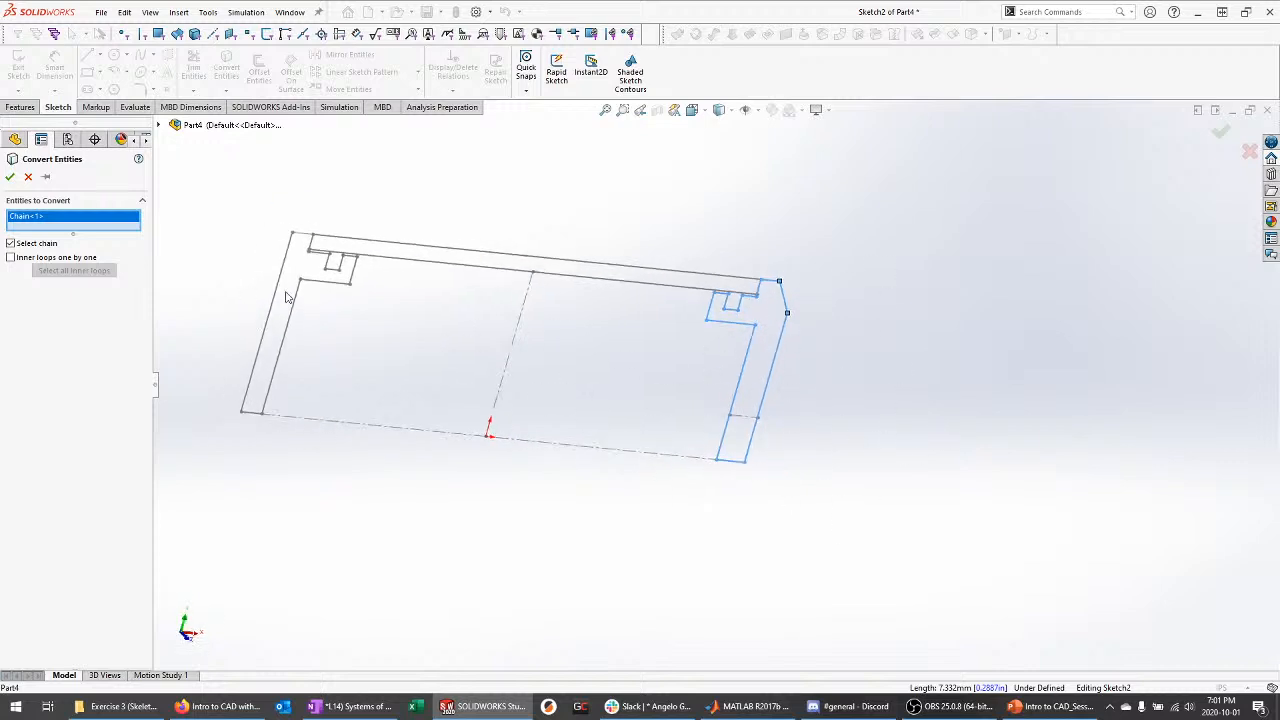
left_click(7, 178)
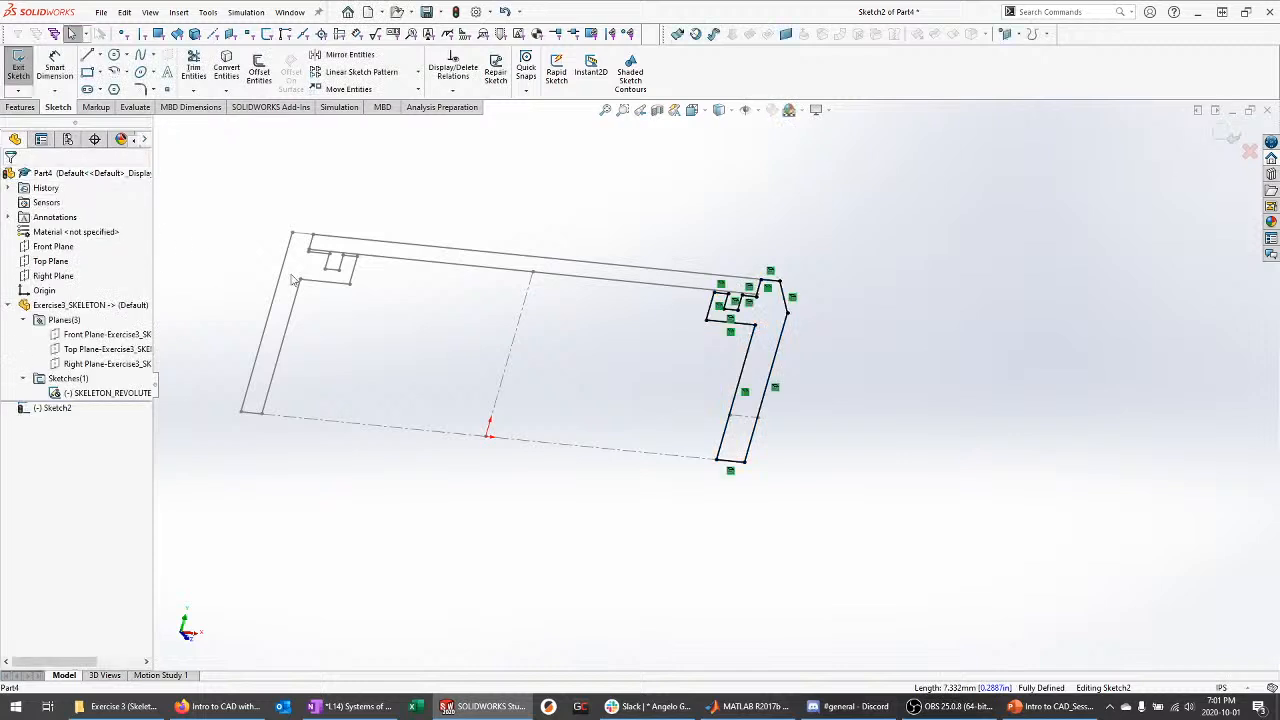
mouse_move(533, 328)
middle_mouse_down()
mouse_move(503, 369)
mouse_move(509, 306)
middle_mouse_up()
scroll(643, 376, "down", 1)
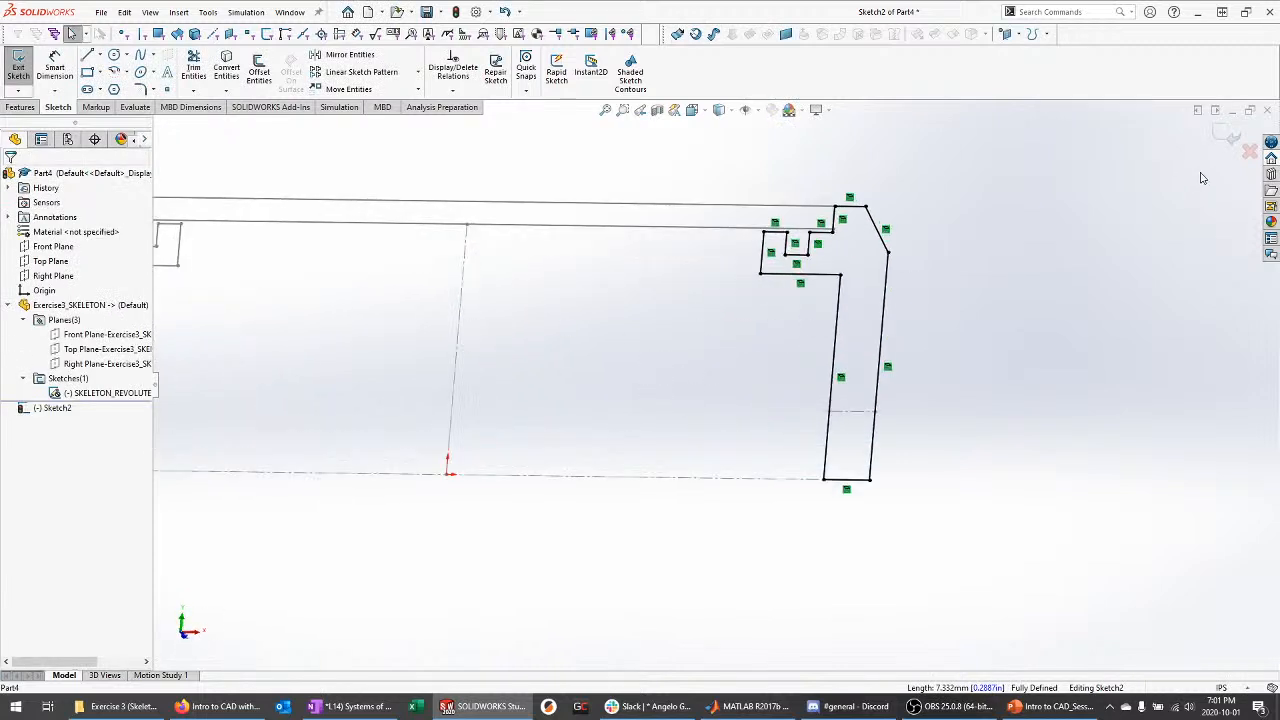
left_click(1230, 138)
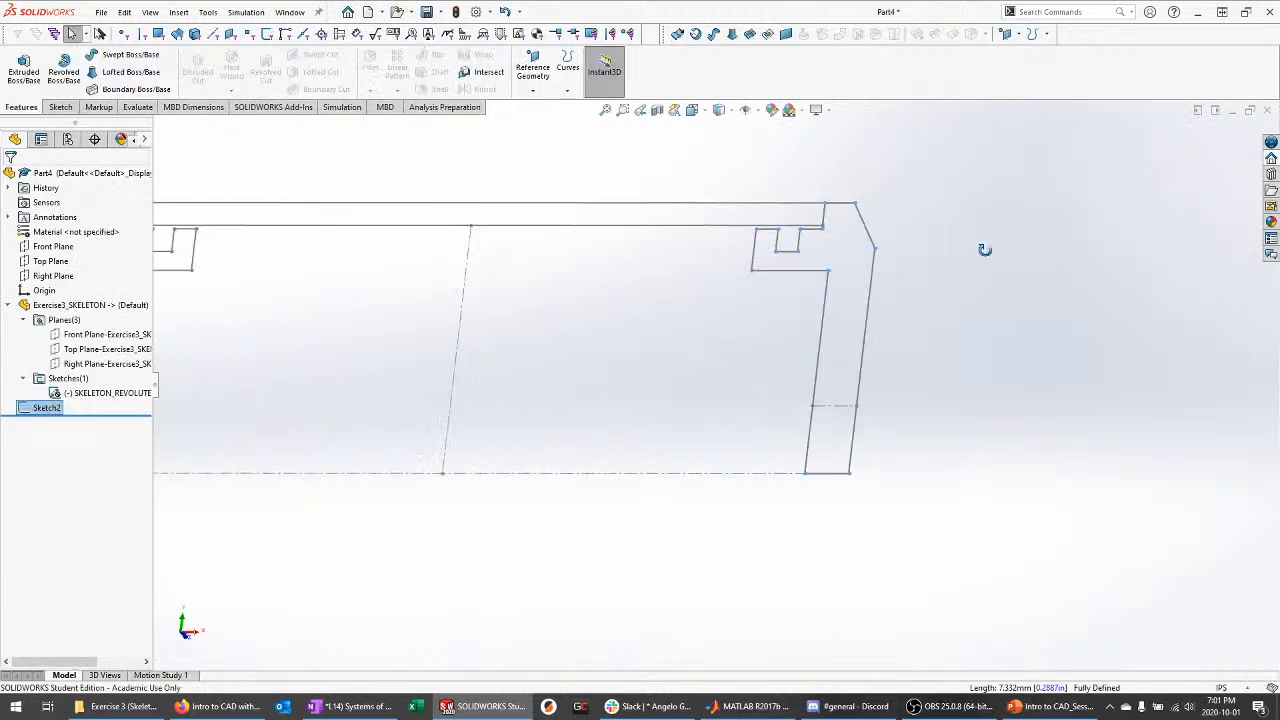
Hide the SKELETON_REVOLUTE sketch and select Sketch2's profile
left_click(110, 393)
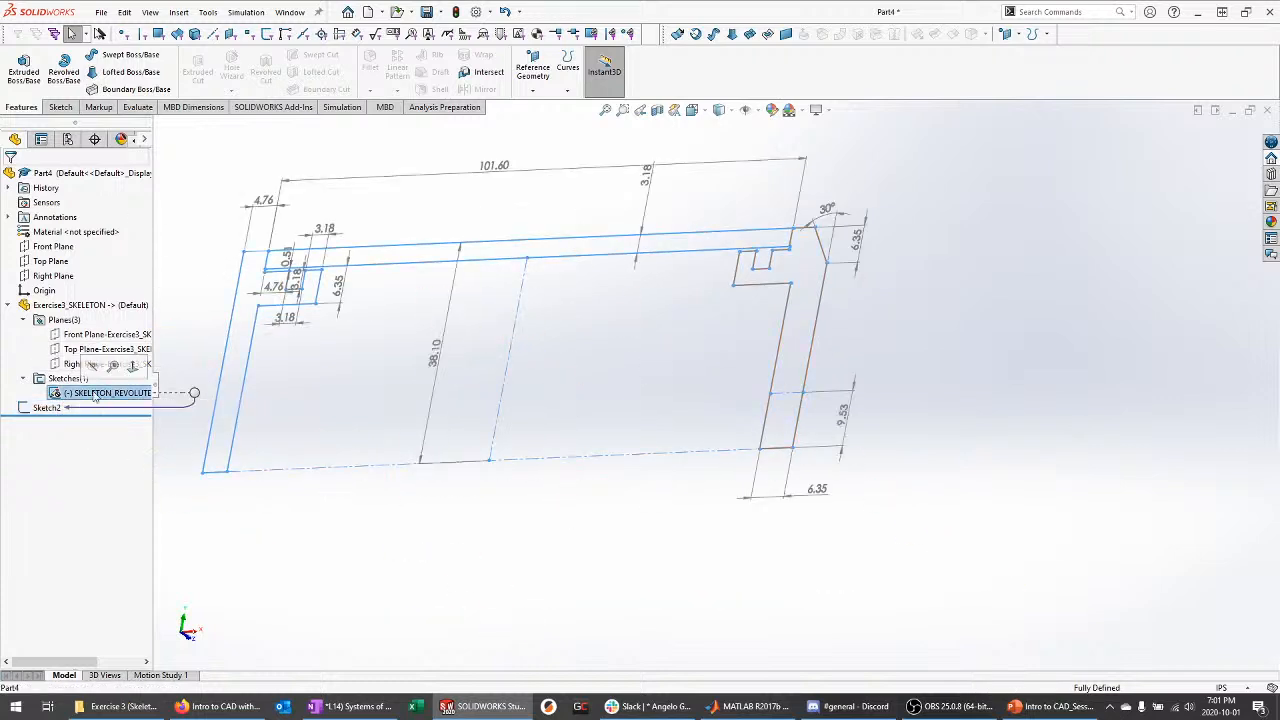
right_click(127, 395)
left_click(124, 362)
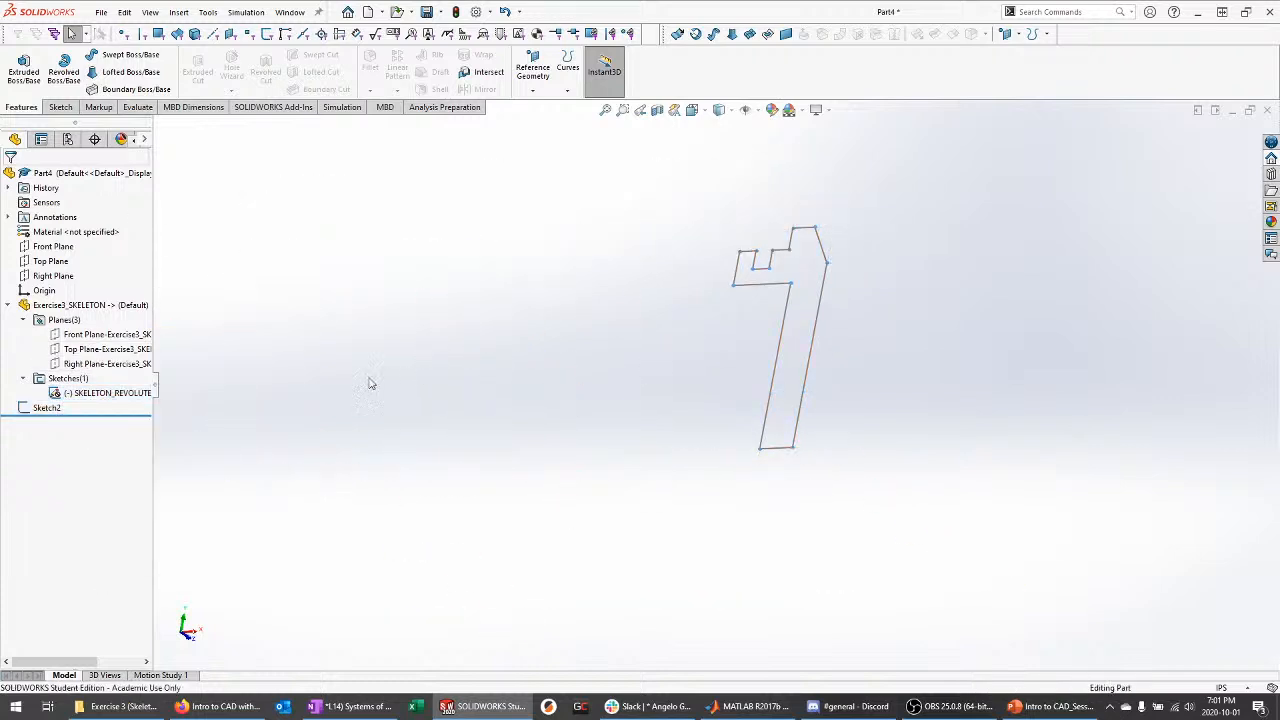
left_click(8, 305)
left_click(54, 320)
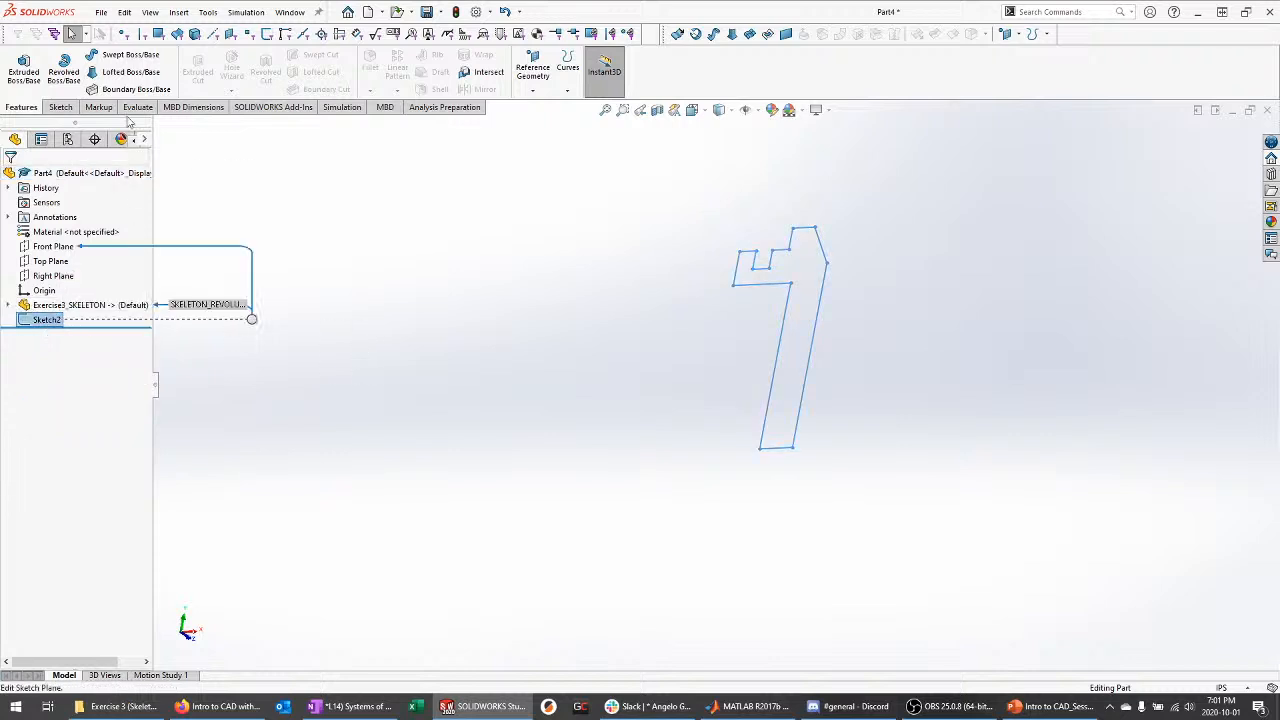
Revolve Sketch2 360° about Line16 to create the end cap Revolve1
left_click(72, 74)
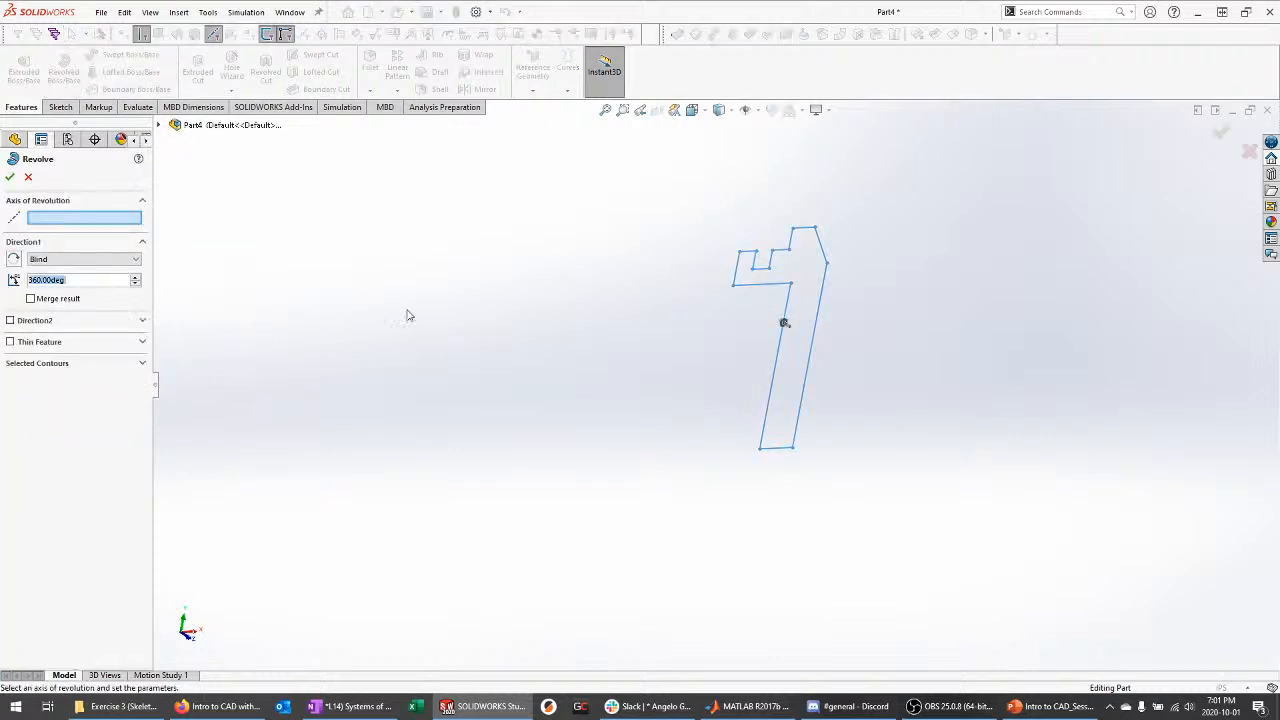
left_click(777, 446)
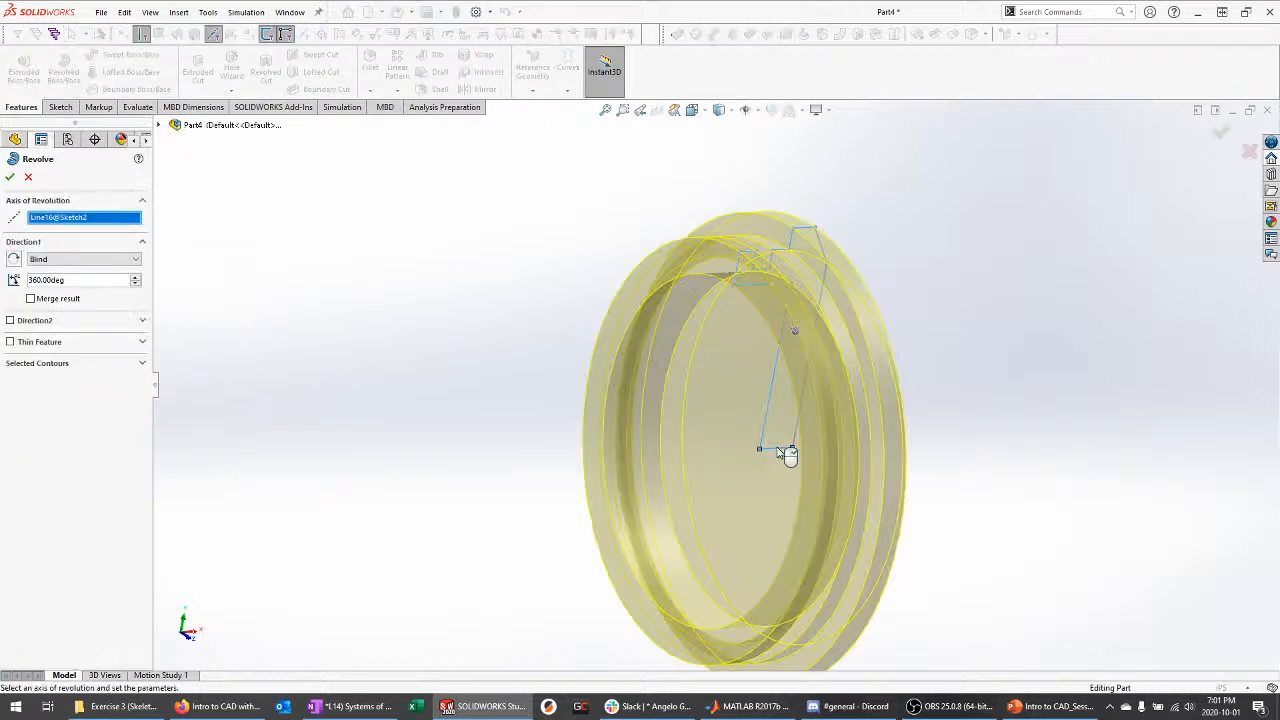
left_click(9, 176)
middle_click_drag(370, 317, 409, 303)
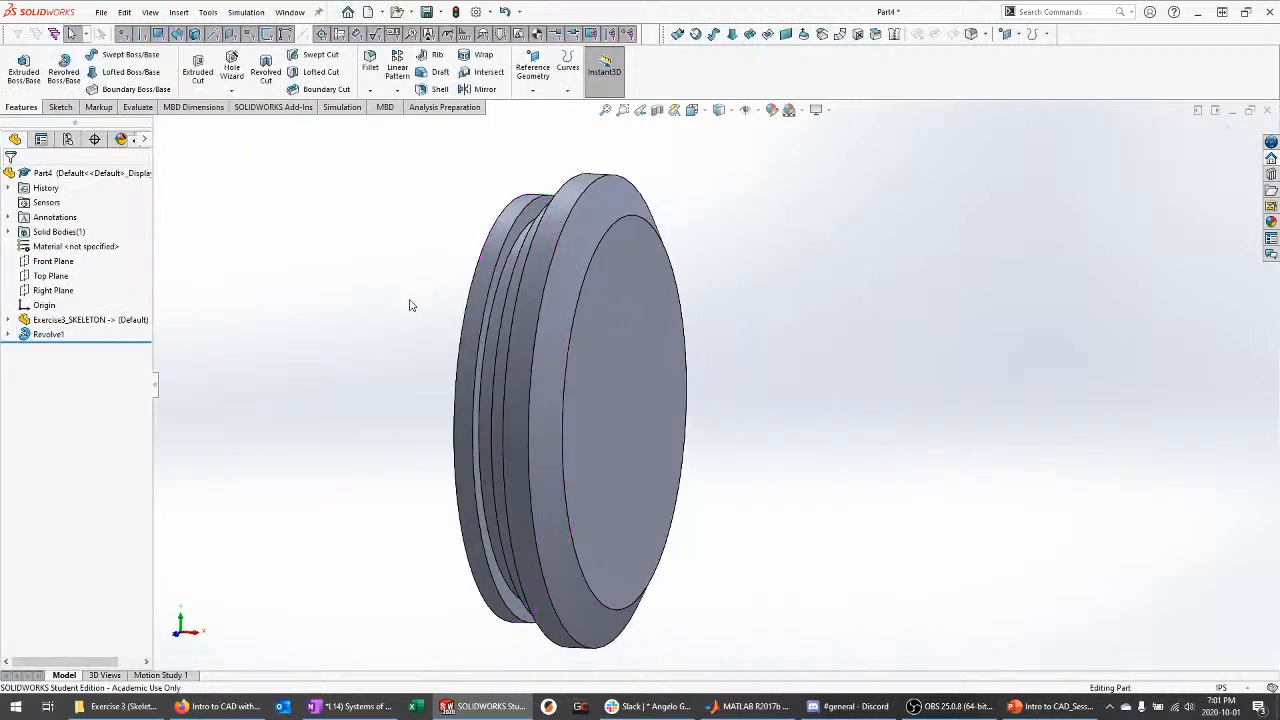
Assign 6061-T6 (SS) as the end cap's material and orbit to check it
right_click(115, 247)
left_click(156, 303)
middle_click_drag(291, 274, 85, 249)
right_click(60, 248)
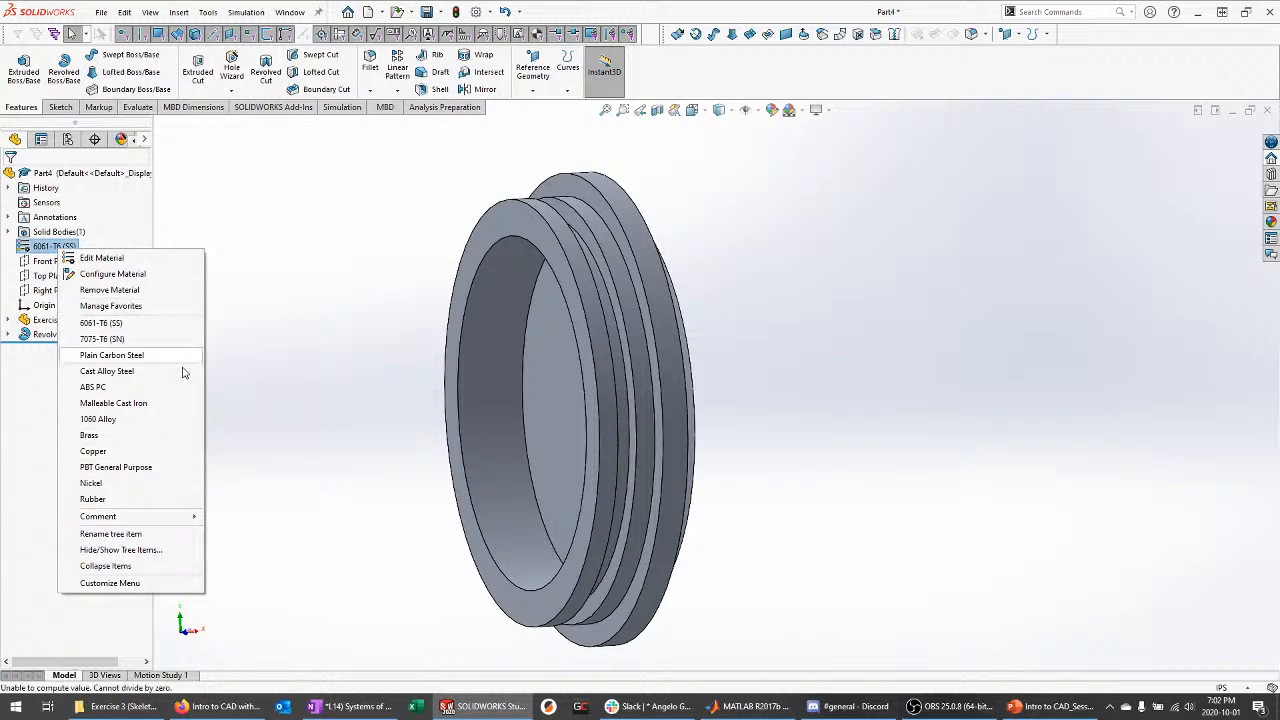
left_click(286, 392)
middle_click_drag(264, 318, 416, 333)
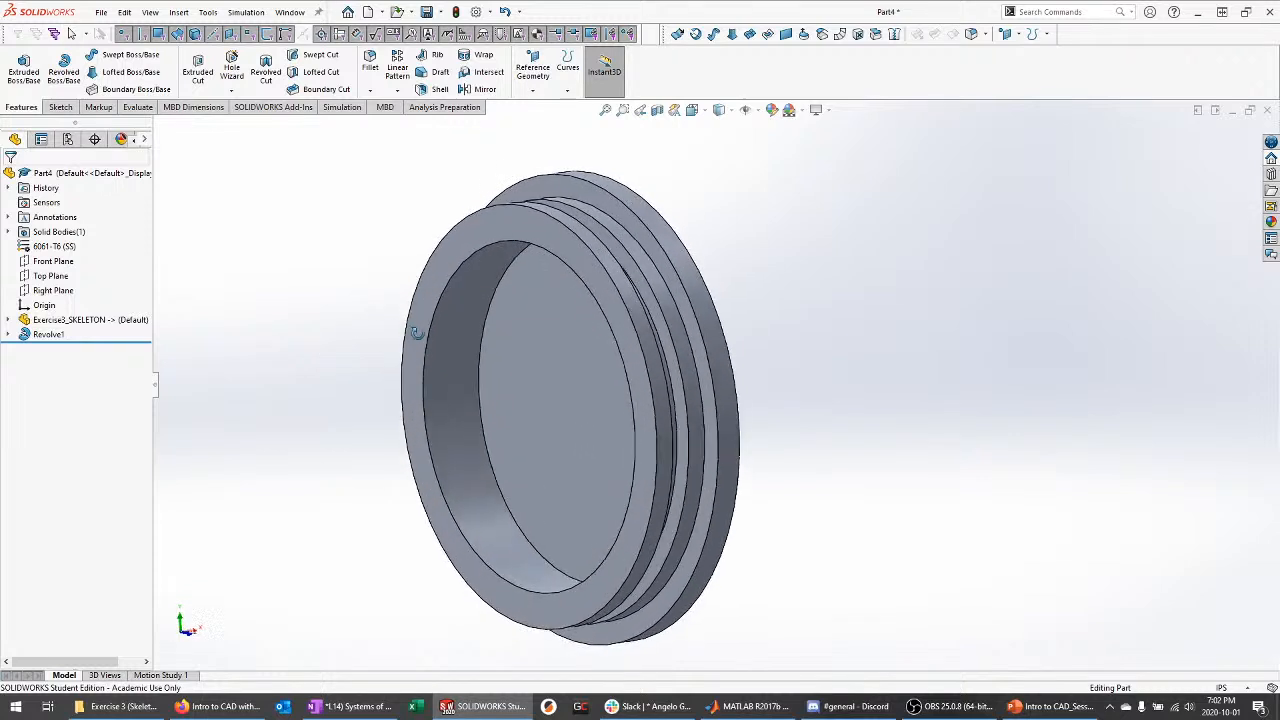
Save the end cap part as Exercise3_EndCapB
key("ctrl+s")
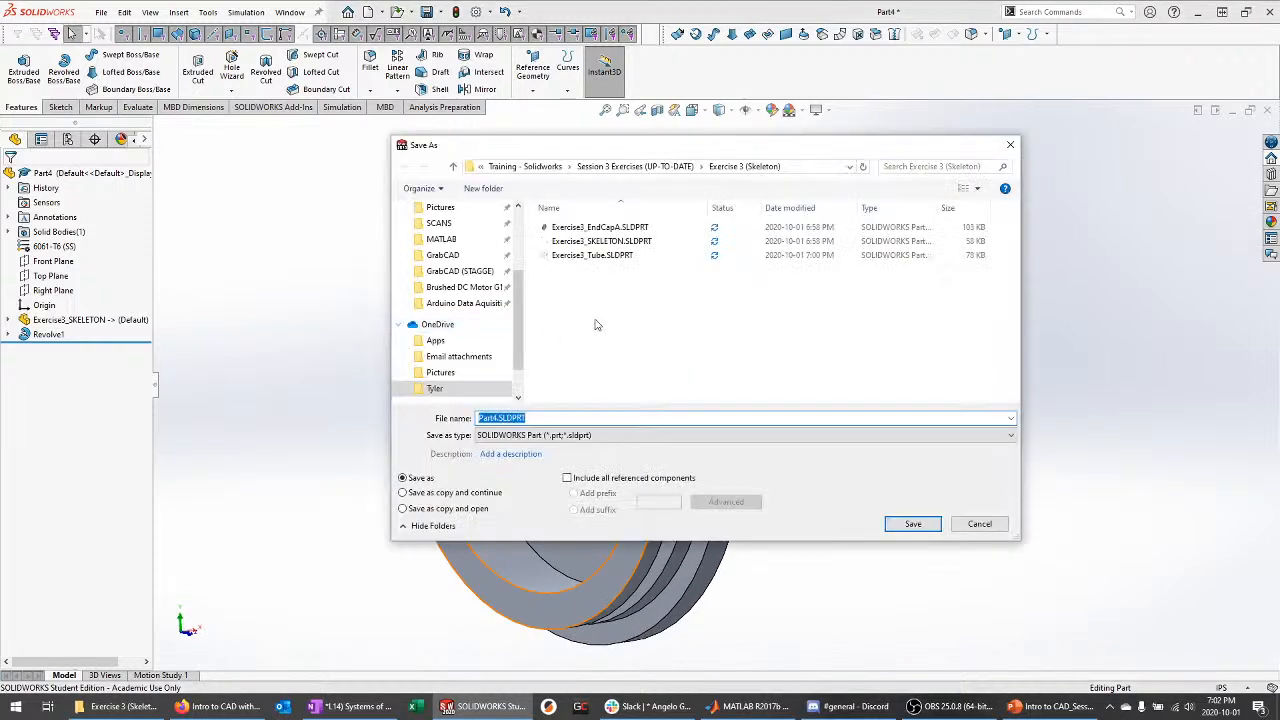
type("Exercise3_End")
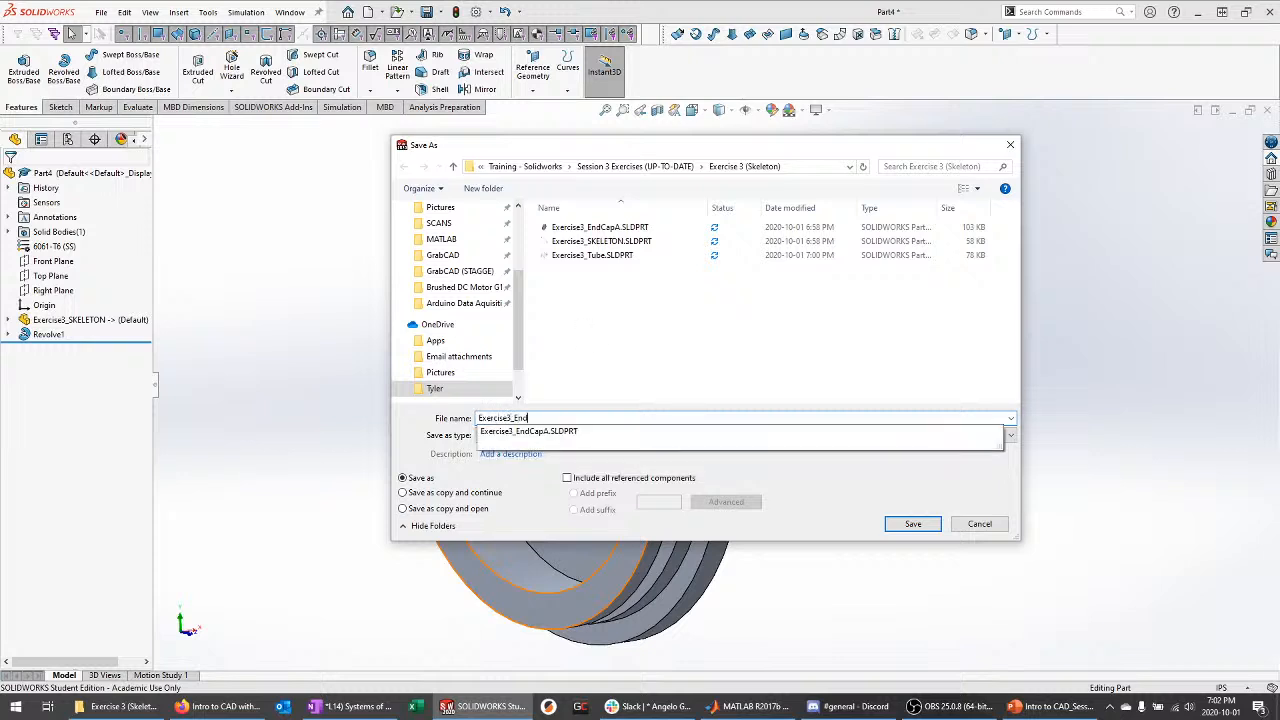
type("CapB")
key("Return")
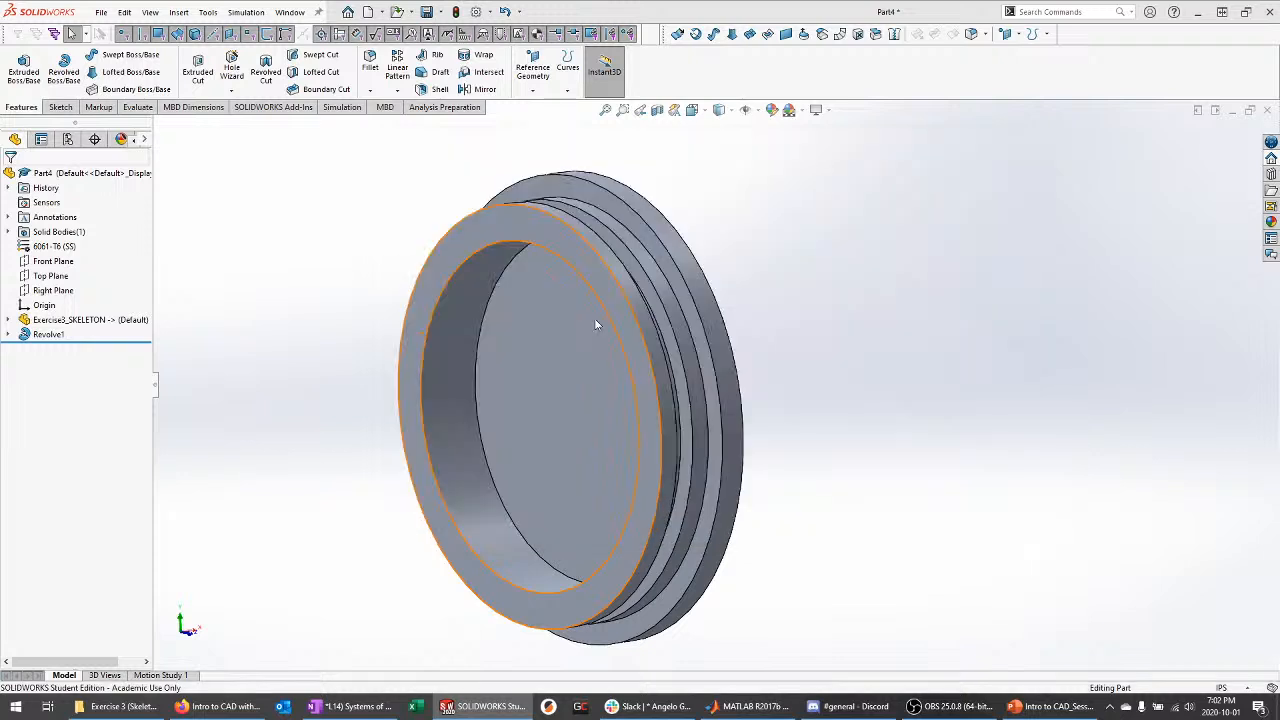
middle_click_drag(900, 341, 696, 270)
middle_click_drag(278, 342, 378, 346)
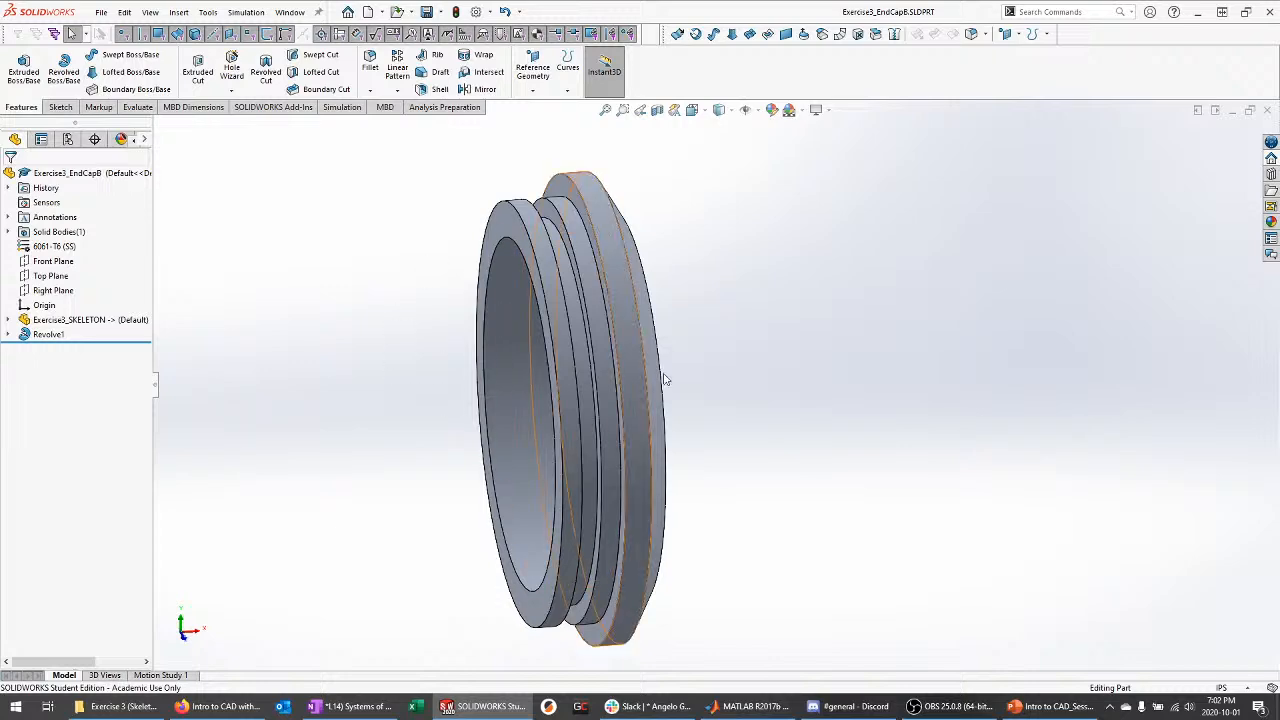
middle_click_drag(611, 337, 690, 378)
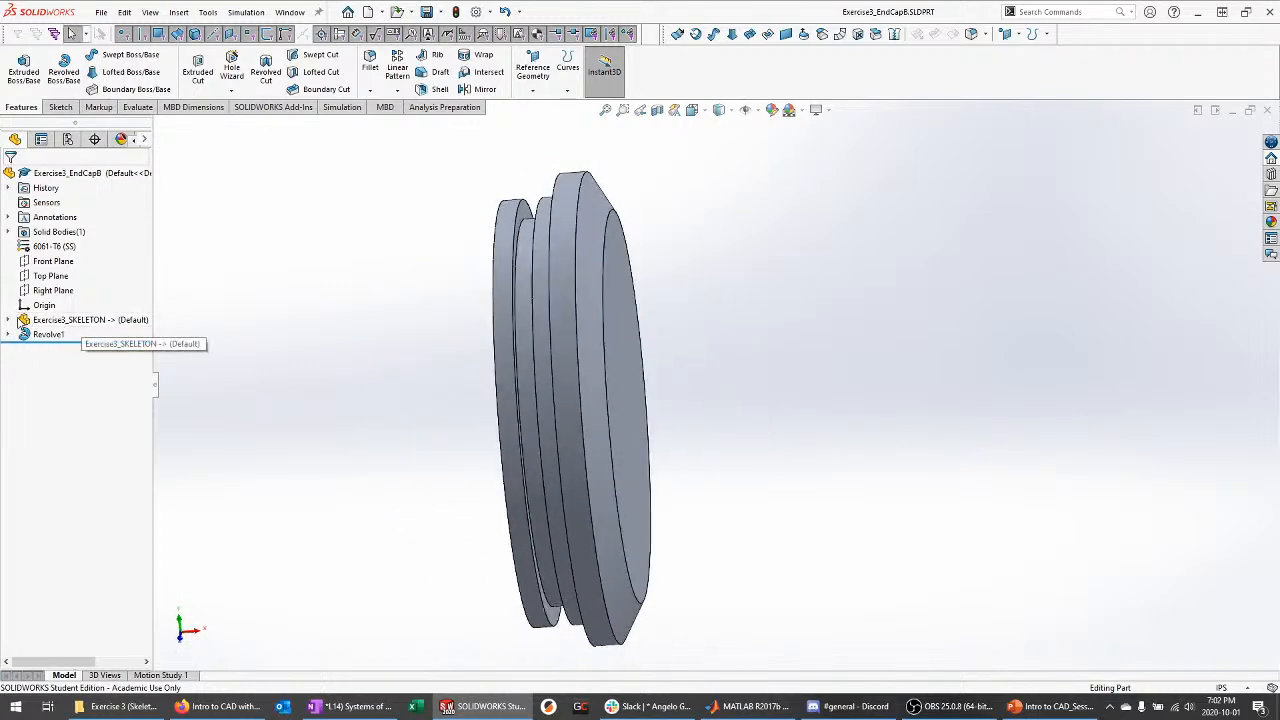
Hide the SKELETON_REVOLUTE sketch and highlight Revolve1's Sketch2 outline on the cap
left_click(8, 319)
left_click(100, 407)
left_click(834, 434)
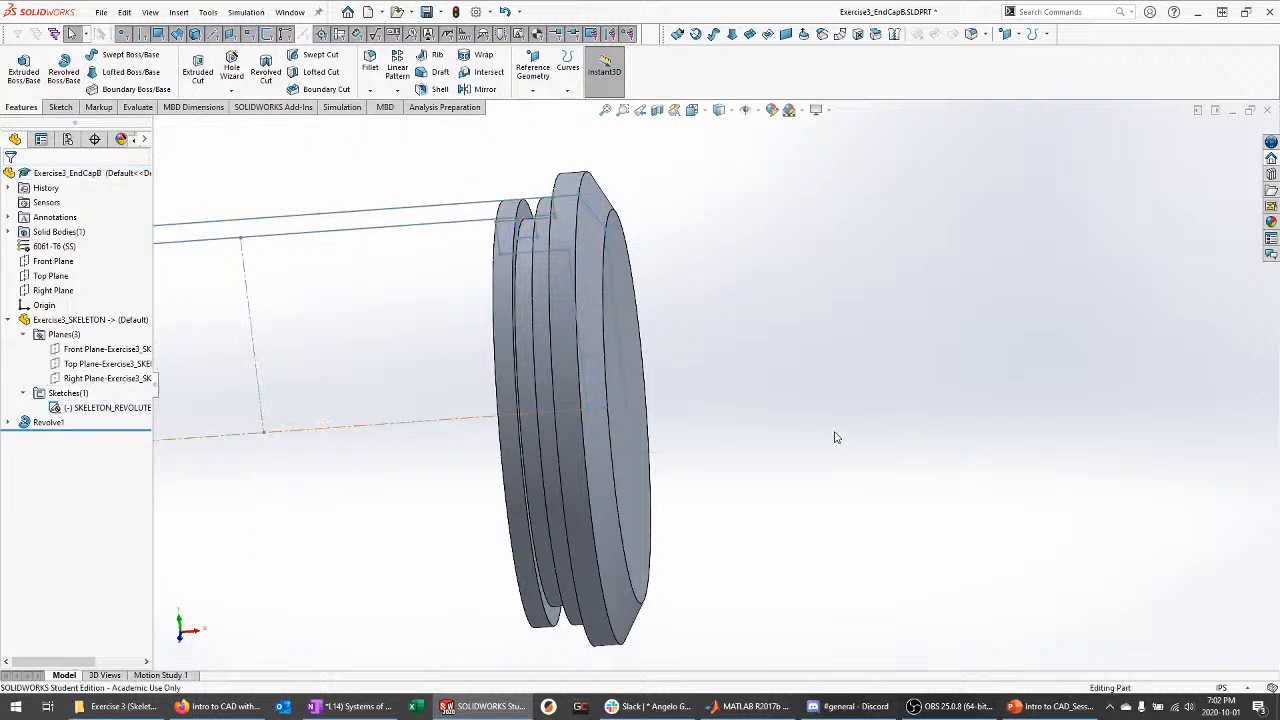
mouse_move(834, 434)
middle_mouse_down()
mouse_move(809, 366)
mouse_move(830, 374)
middle_mouse_up()
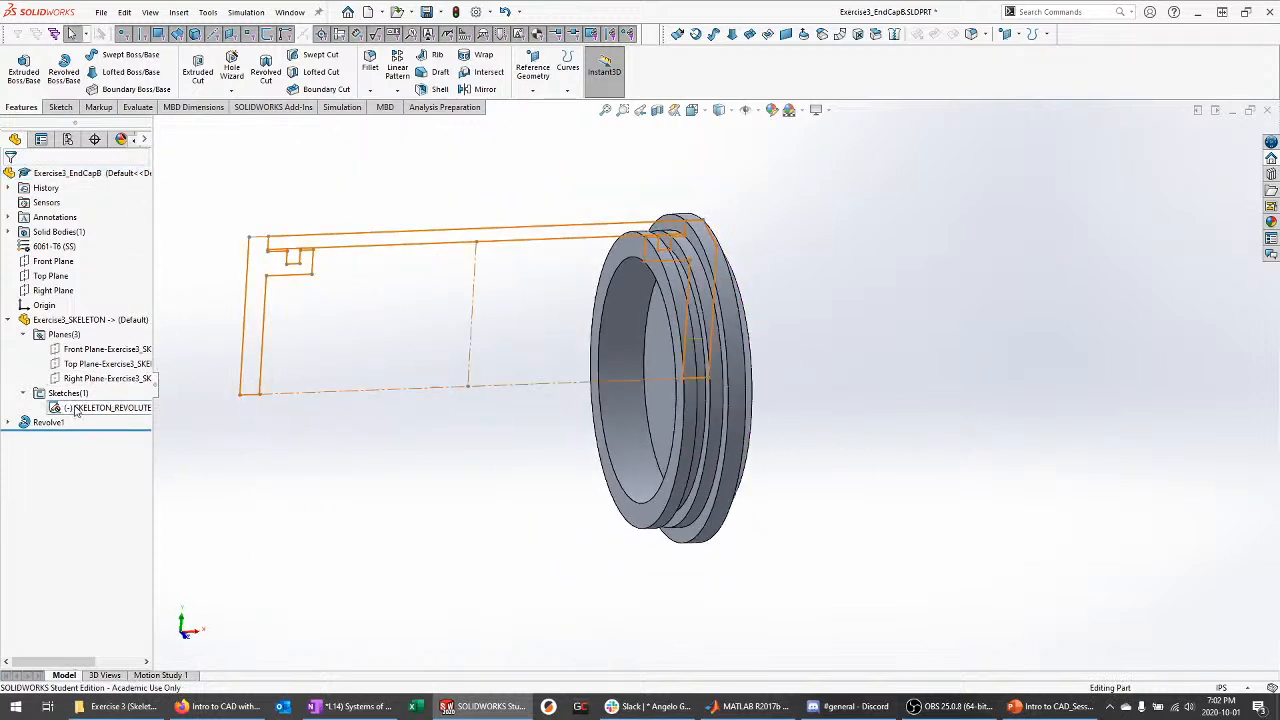
mouse_move(78, 413)
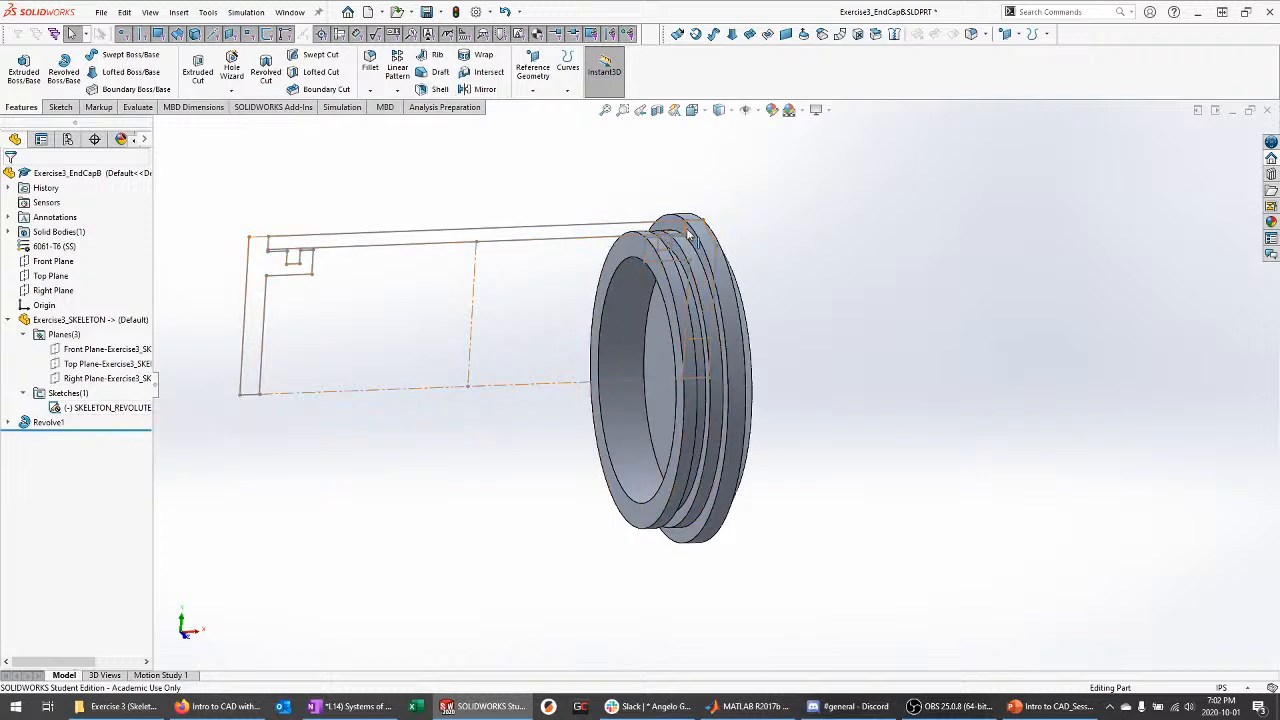
mouse_move(688, 232)
middle_mouse_down()
mouse_move(689, 200)
mouse_move(710, 228)
middle_mouse_up()
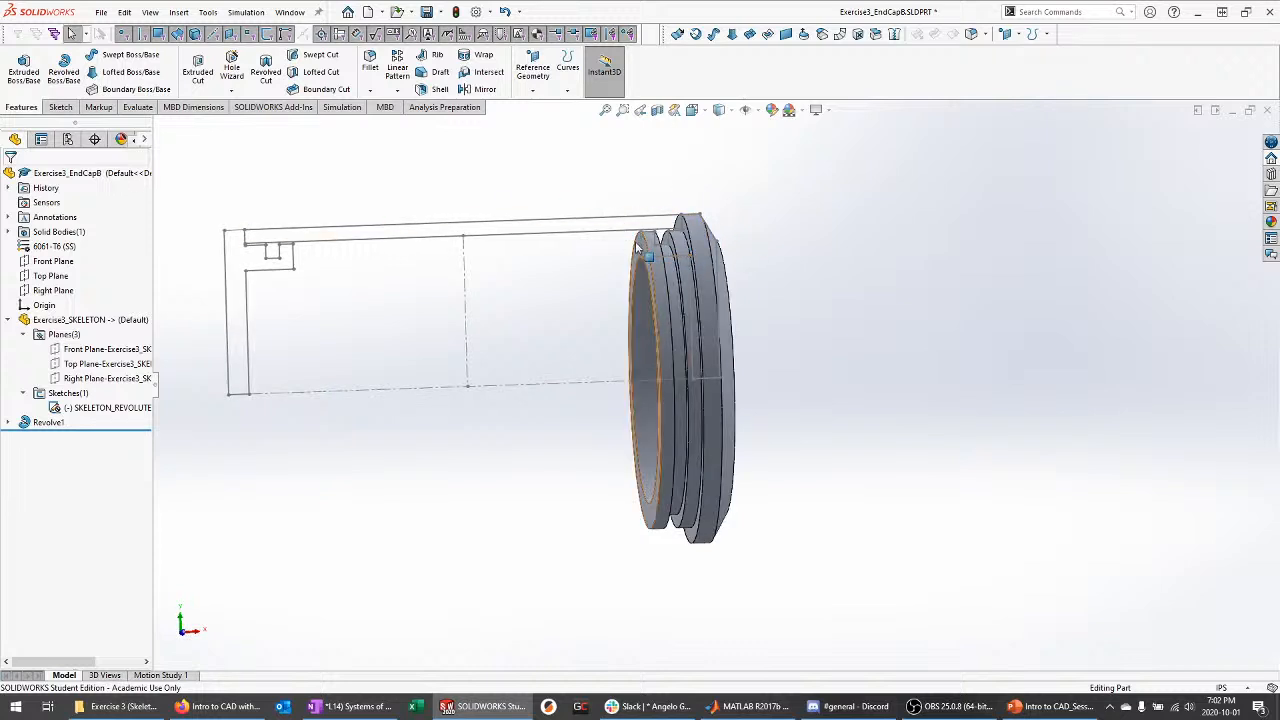
left_click(105, 407)
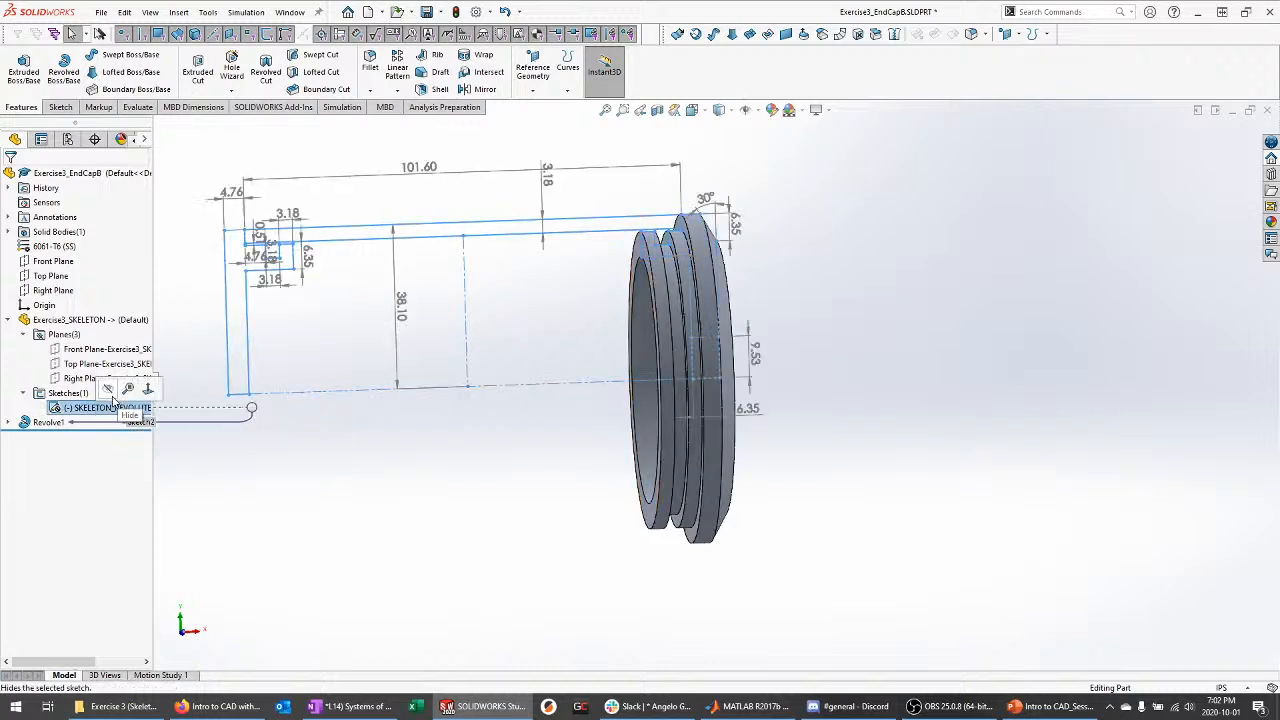
left_click(107, 388)
middle_click_drag(457, 471, 475, 469)
scroll(842, 375, "down", 2)
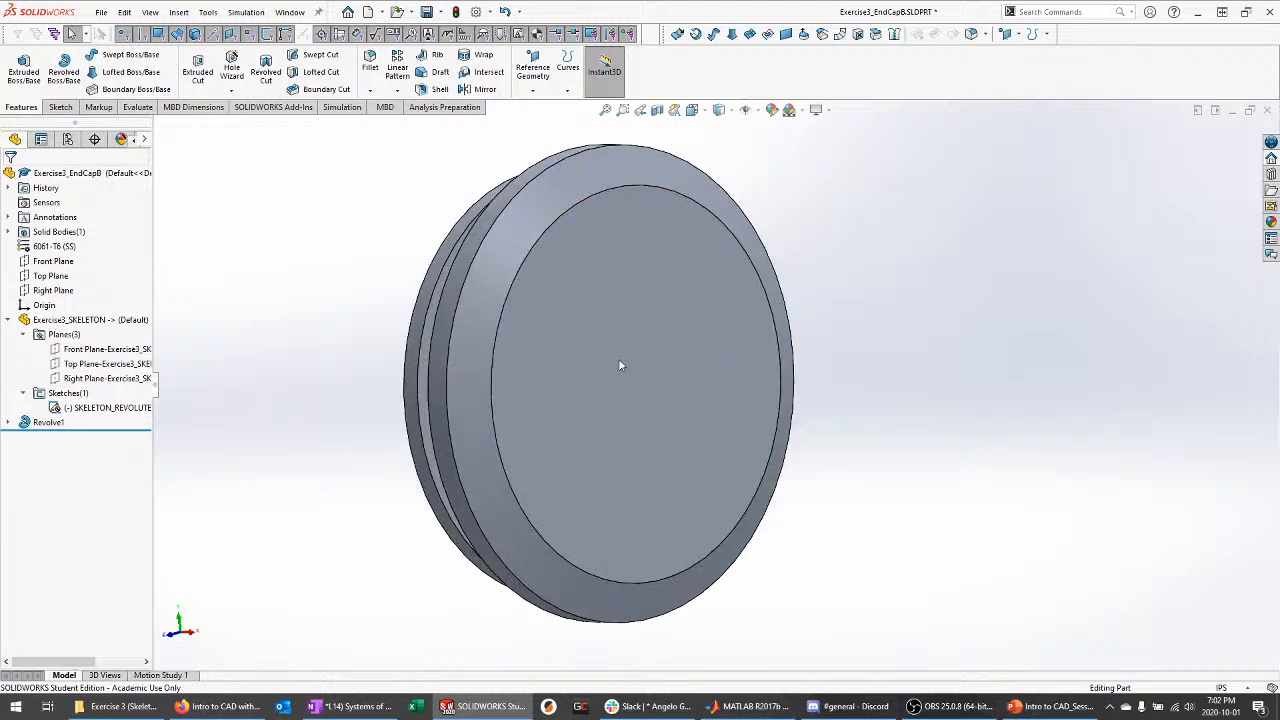
left_click(9, 422)
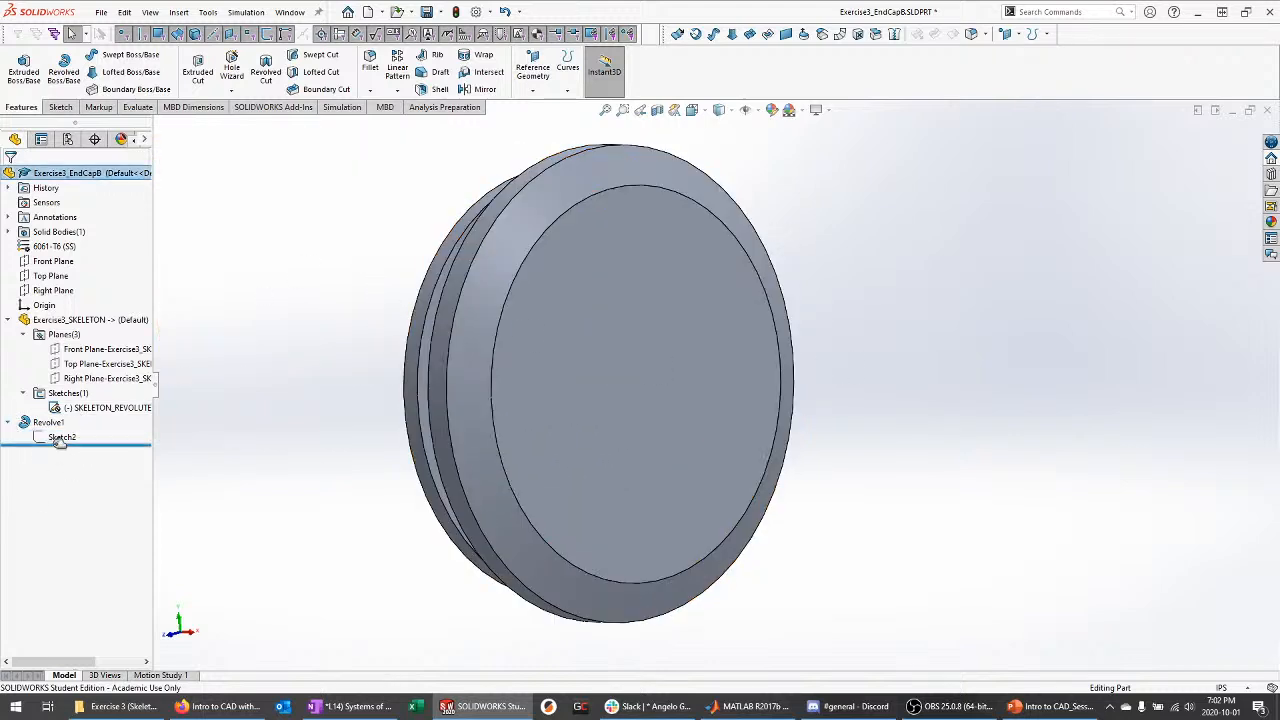
left_click(60, 437)
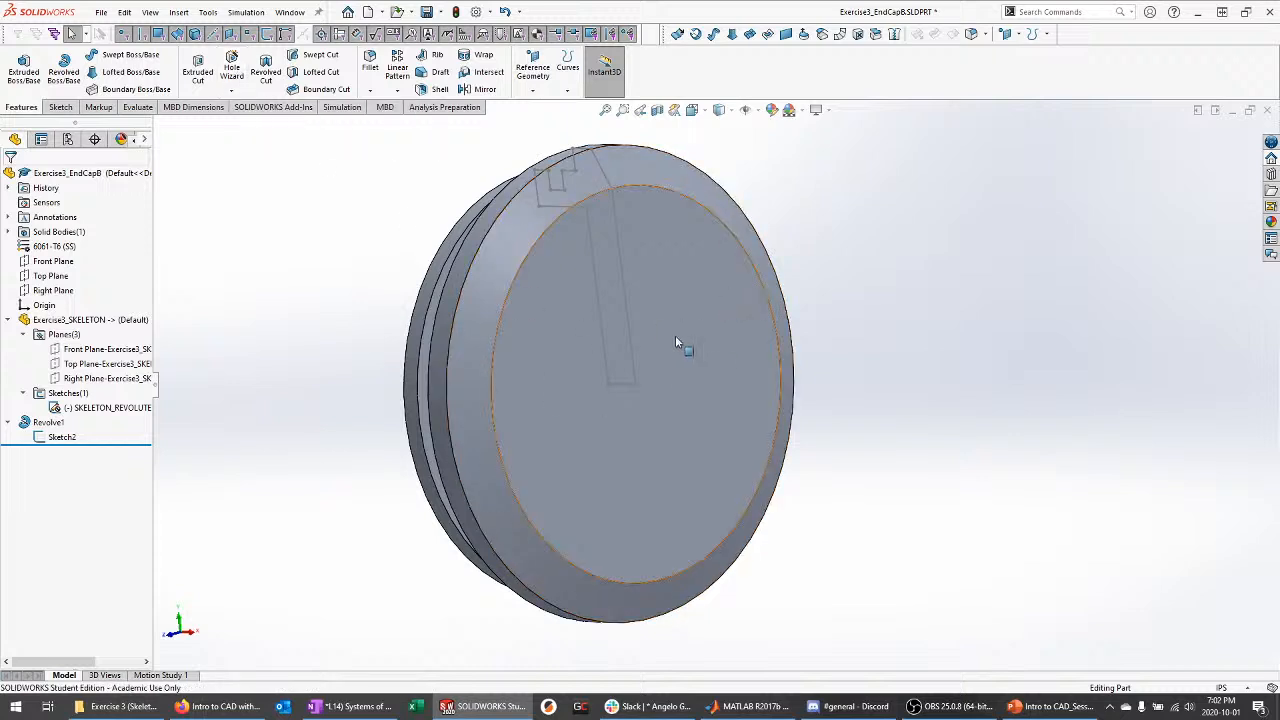
Start a Hole Wizard hole and place its centre at the origin on the end cap's front face
left_click(234, 68)
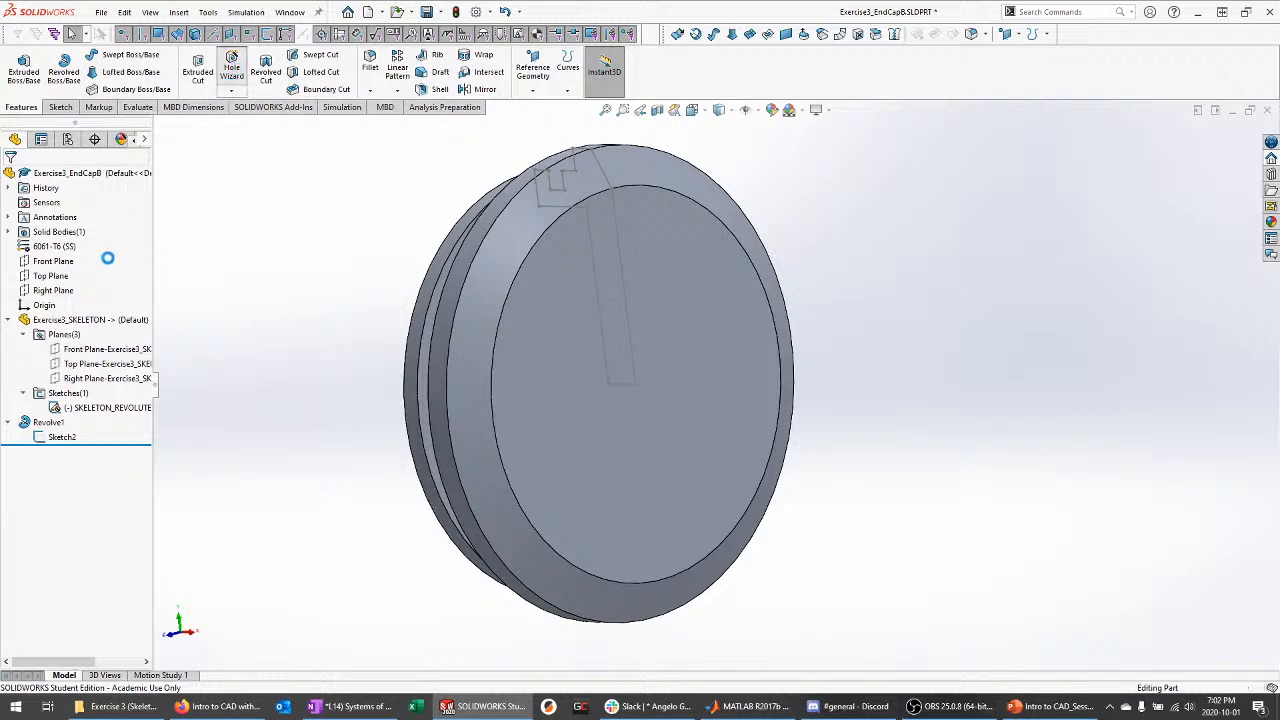
left_click(84, 203)
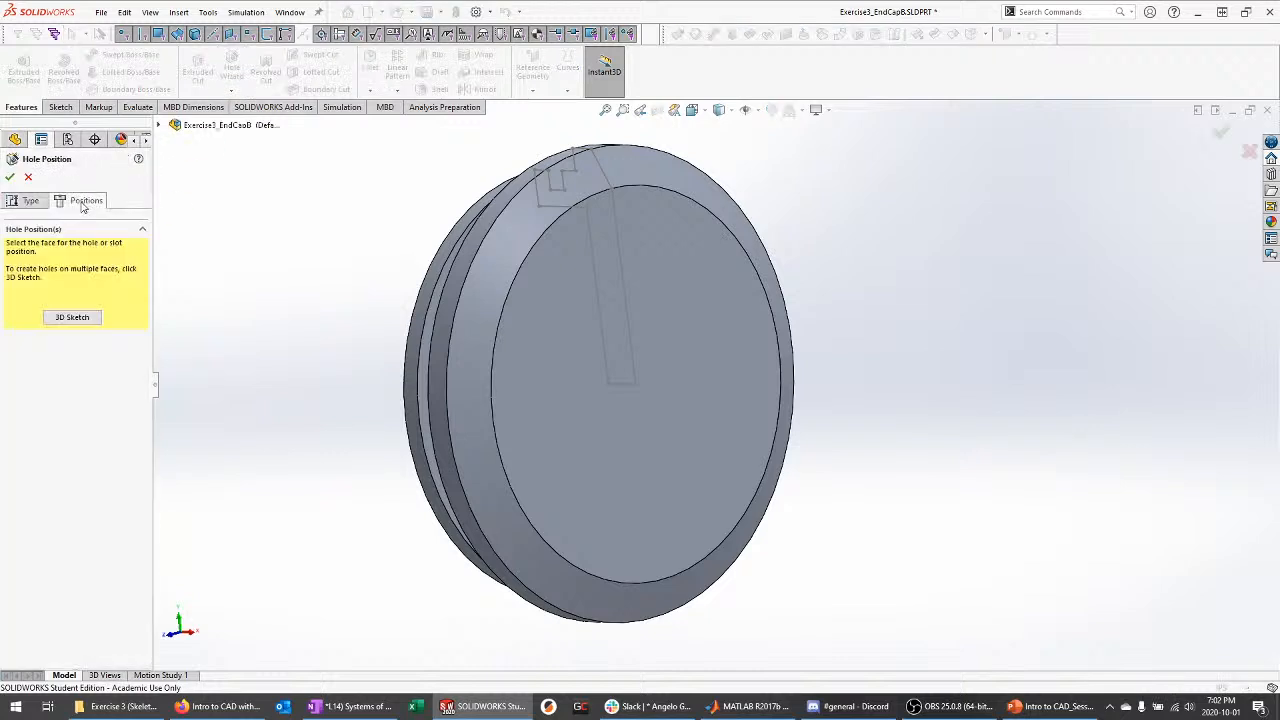
left_click(567, 318)
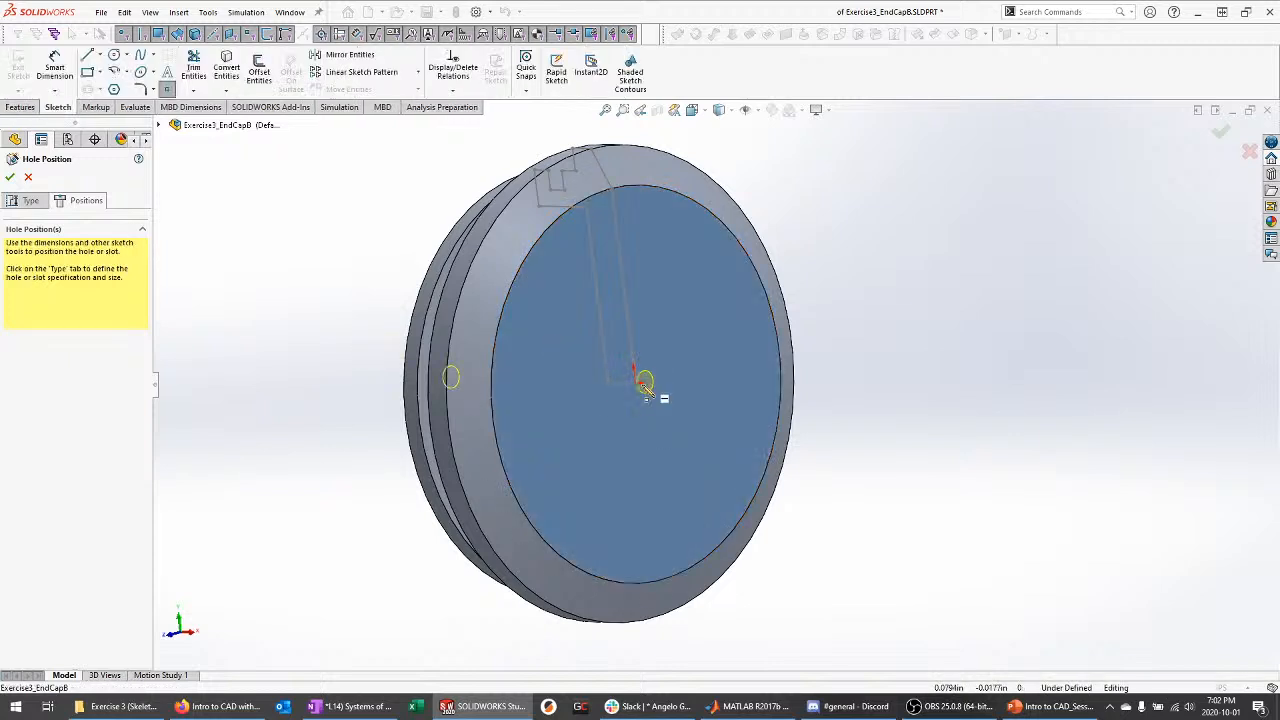
left_click_drag(649, 441, 636, 383)
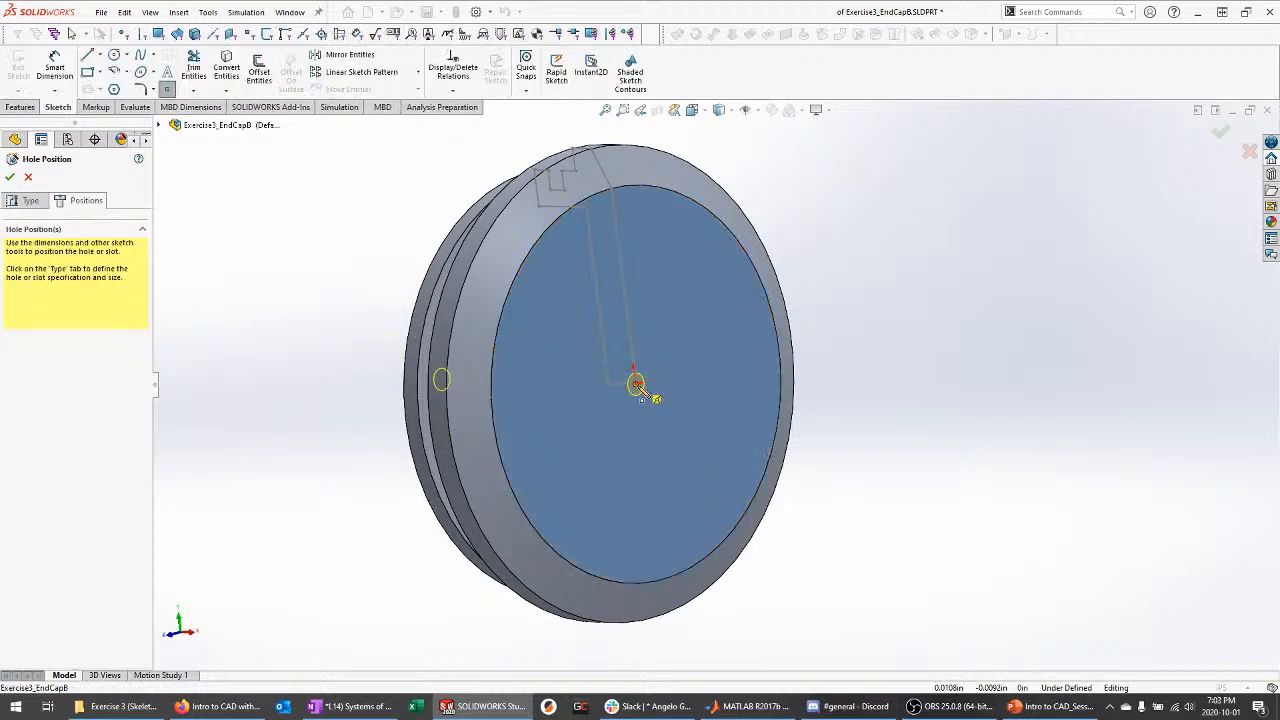
Specify the hole as an ANSI Metric tap drill, size M16x1.5
left_click(31, 203)
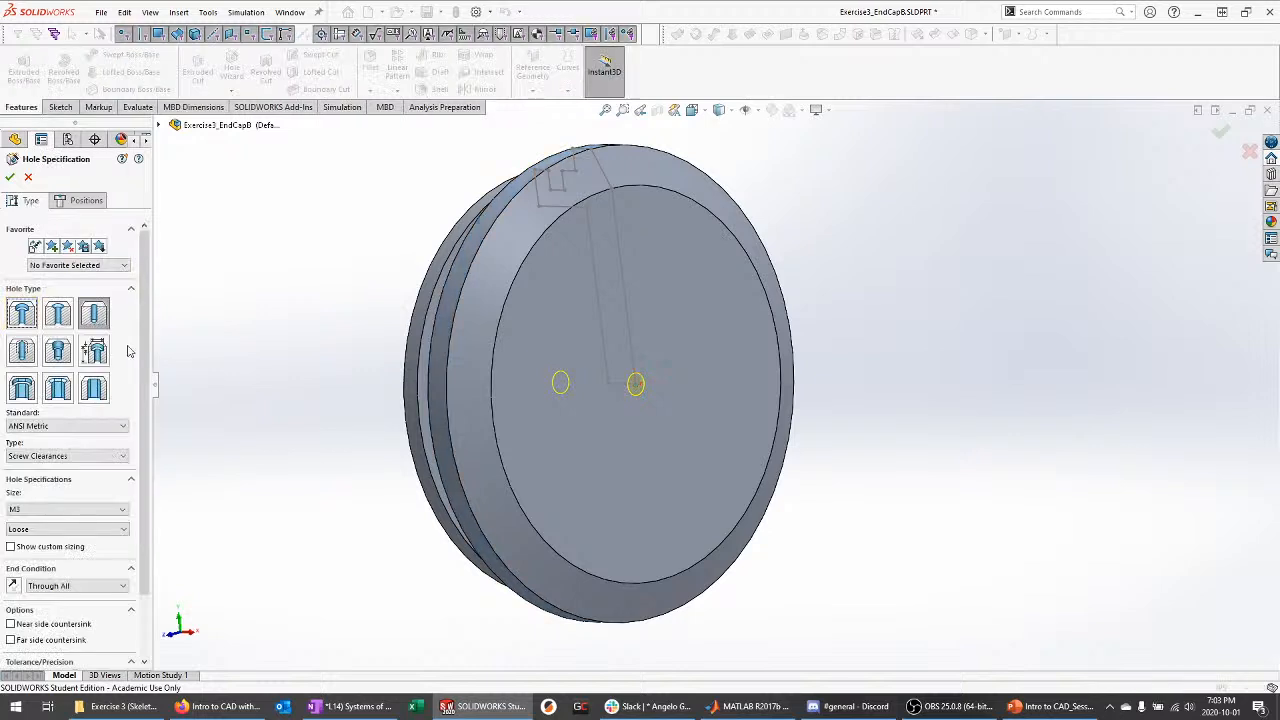
left_click(89, 430)
left_click(89, 430)
left_click(44, 428)
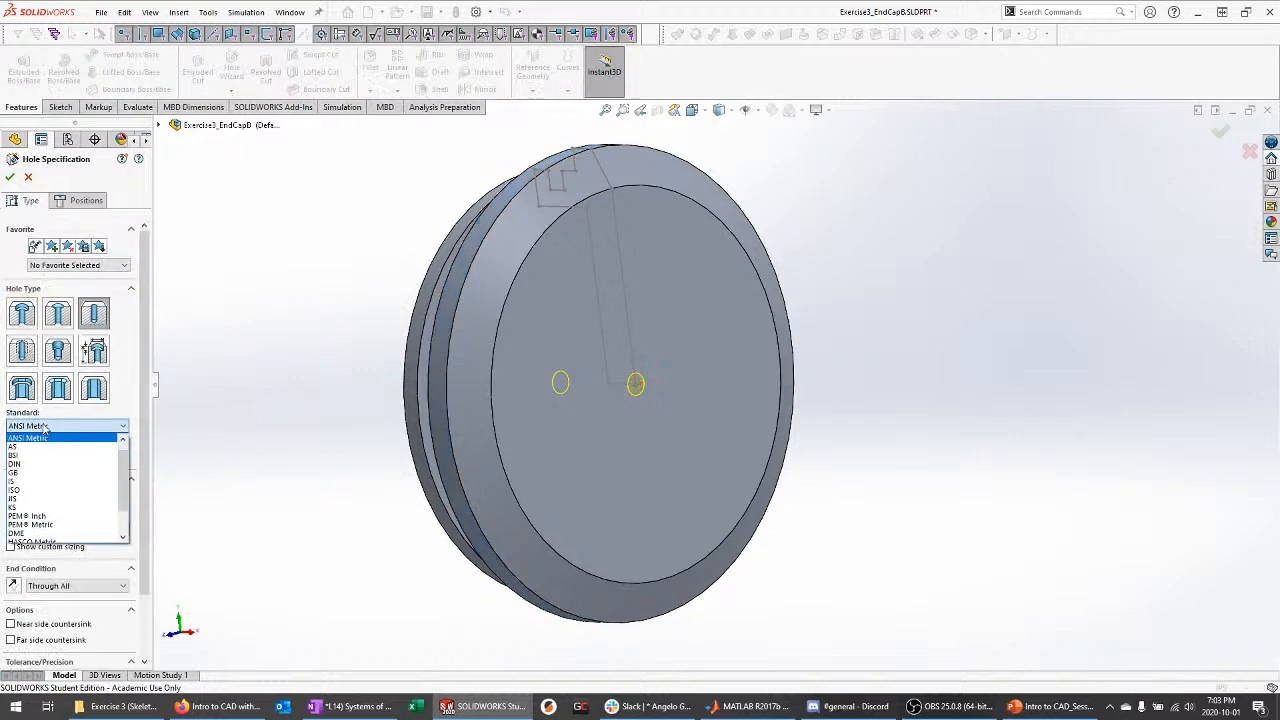
left_click(41, 439)
left_click(46, 458)
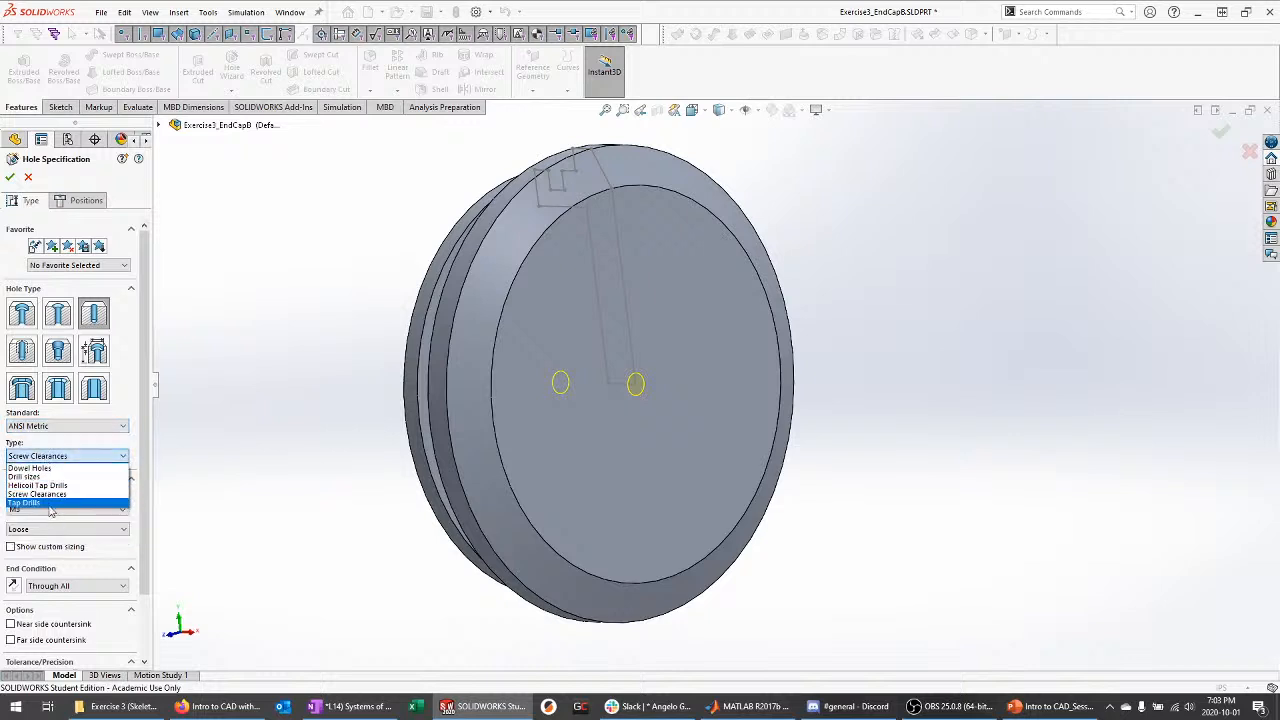
left_click(48, 509)
left_click(48, 509)
scroll(43, 567, "down", 5)
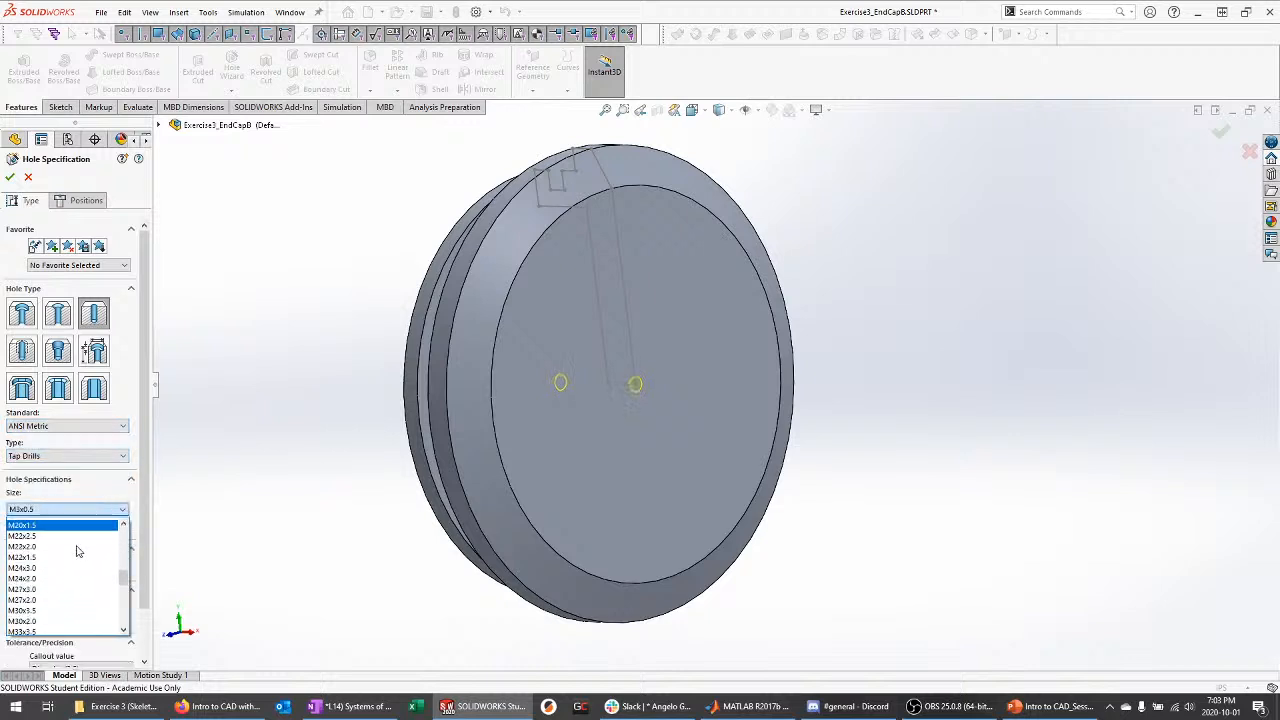
scroll(43, 567, "up", 3)
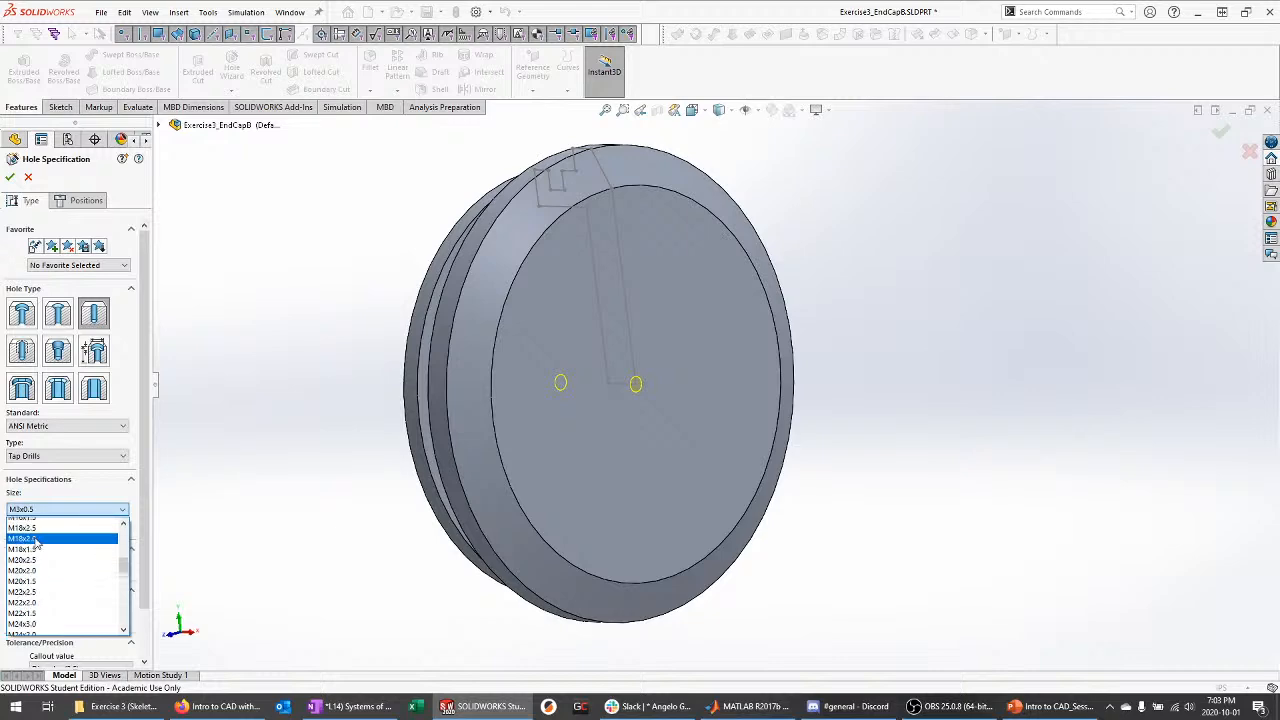
left_click(40, 544)
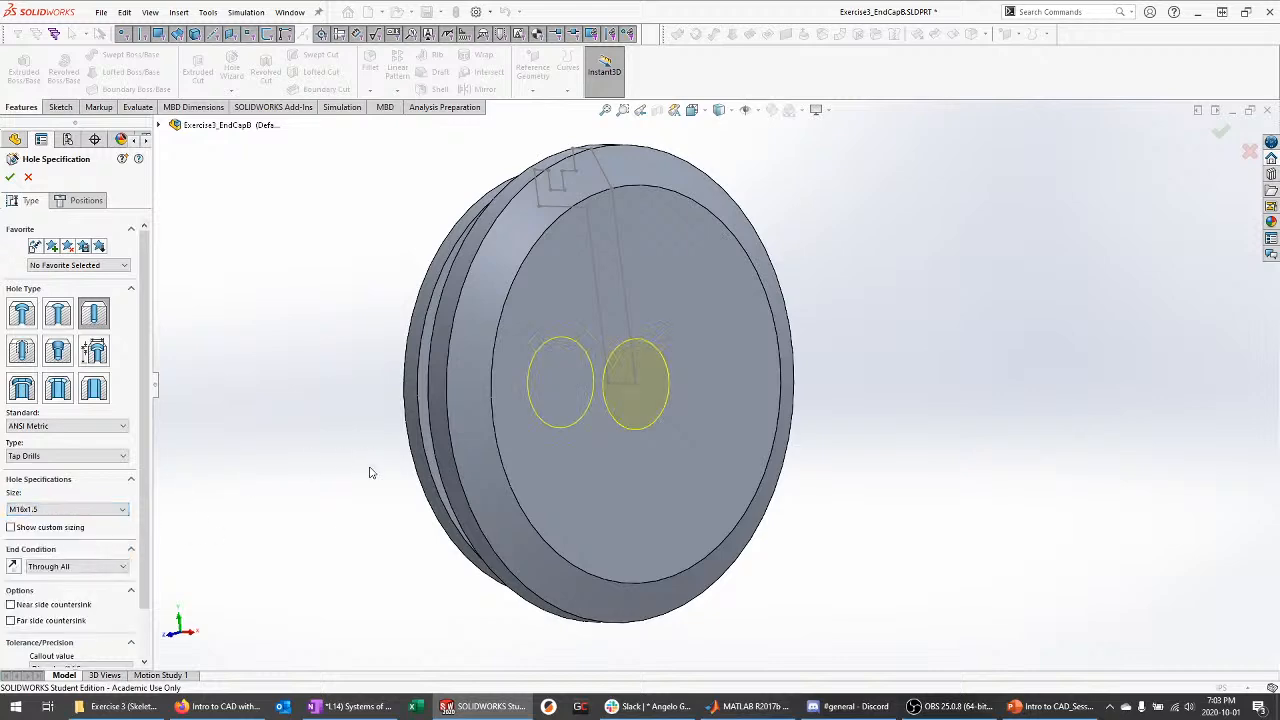
Confirm the M16x1.5 tap drill hole and save Exercise3_EndCapB
middle_click_drag(370, 472, 360, 580)
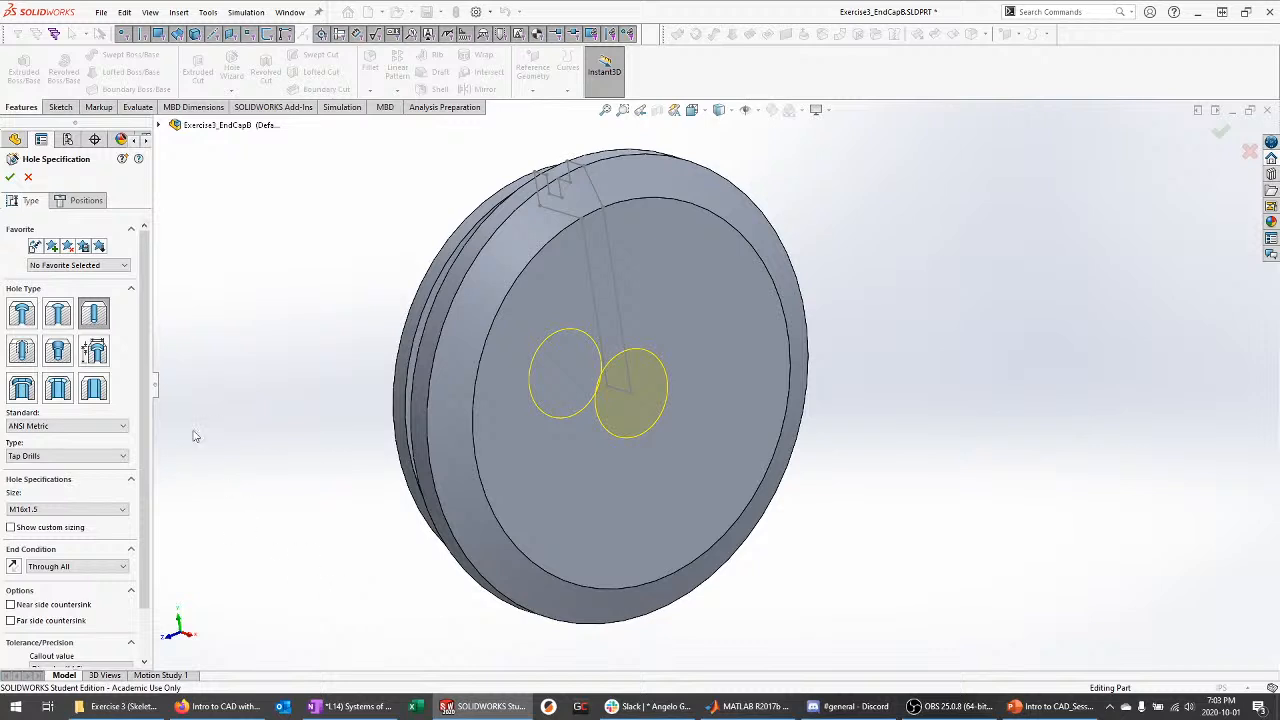
left_click_drag(146, 592, 131, 568)
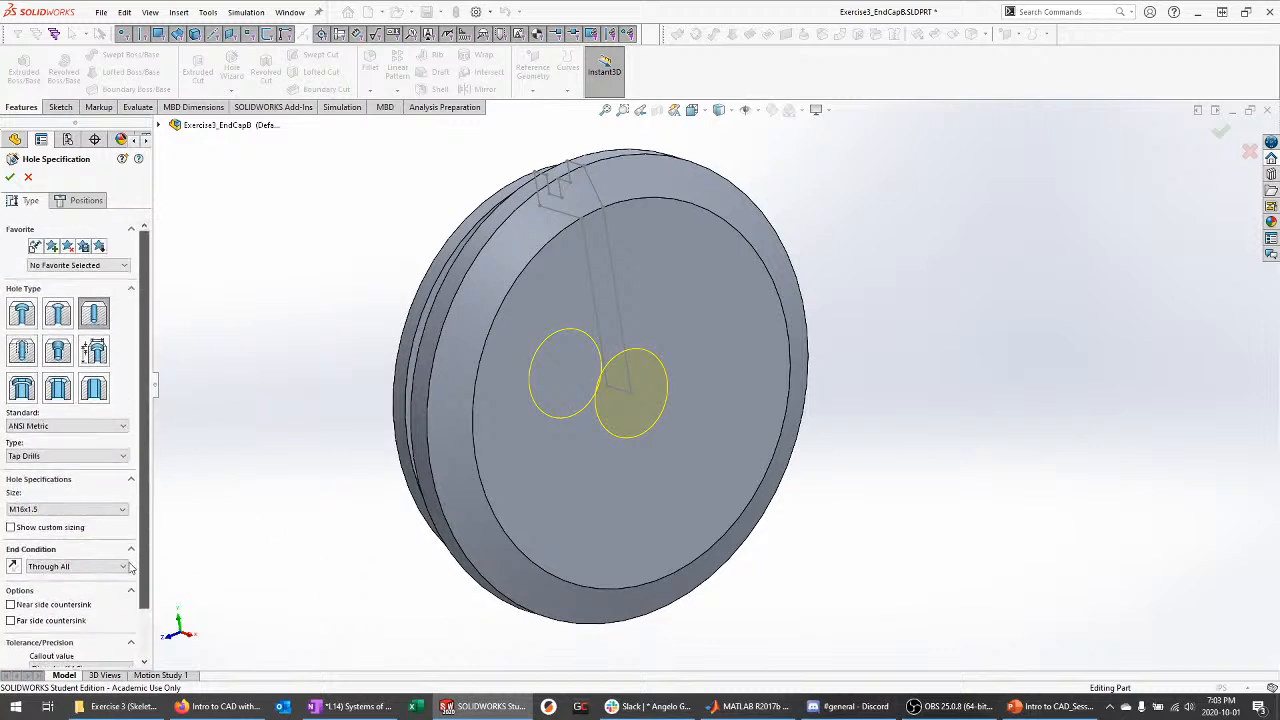
left_click(10, 177)
middle_click_drag(309, 471, 490, 425)
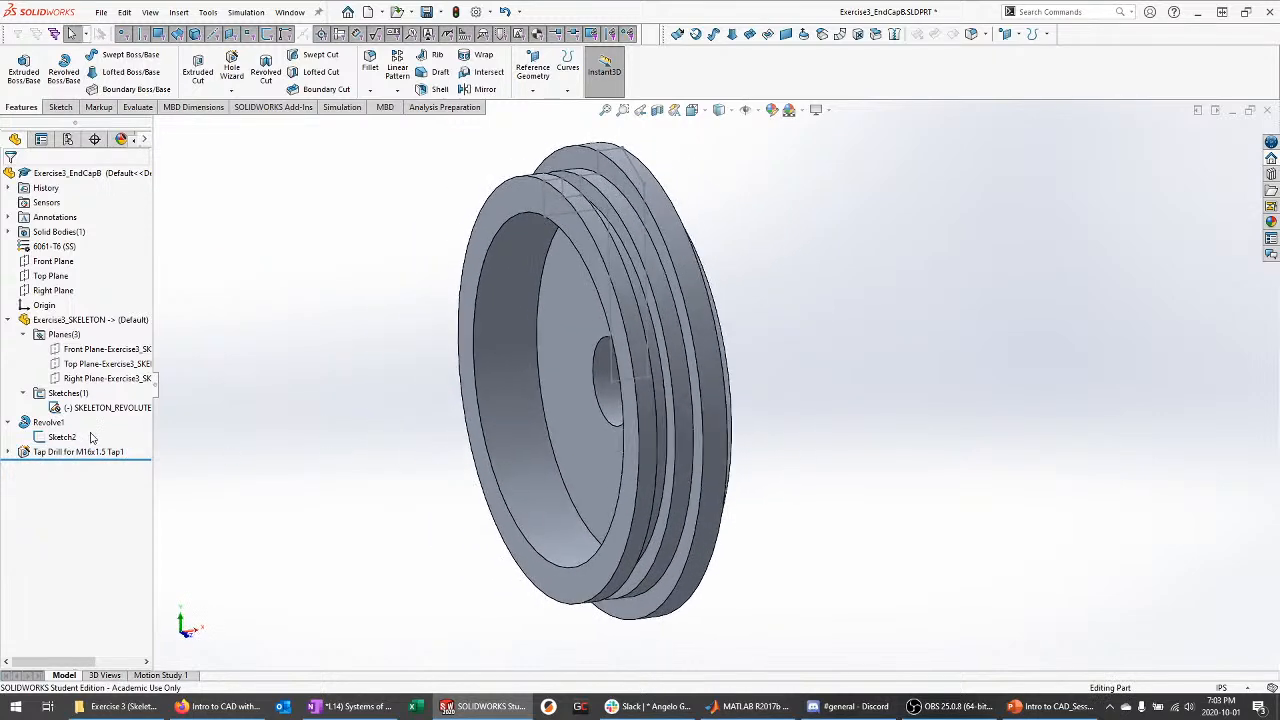
left_click(8, 422)
left_click(8, 320)
middle_click_drag(297, 348, 321, 345)
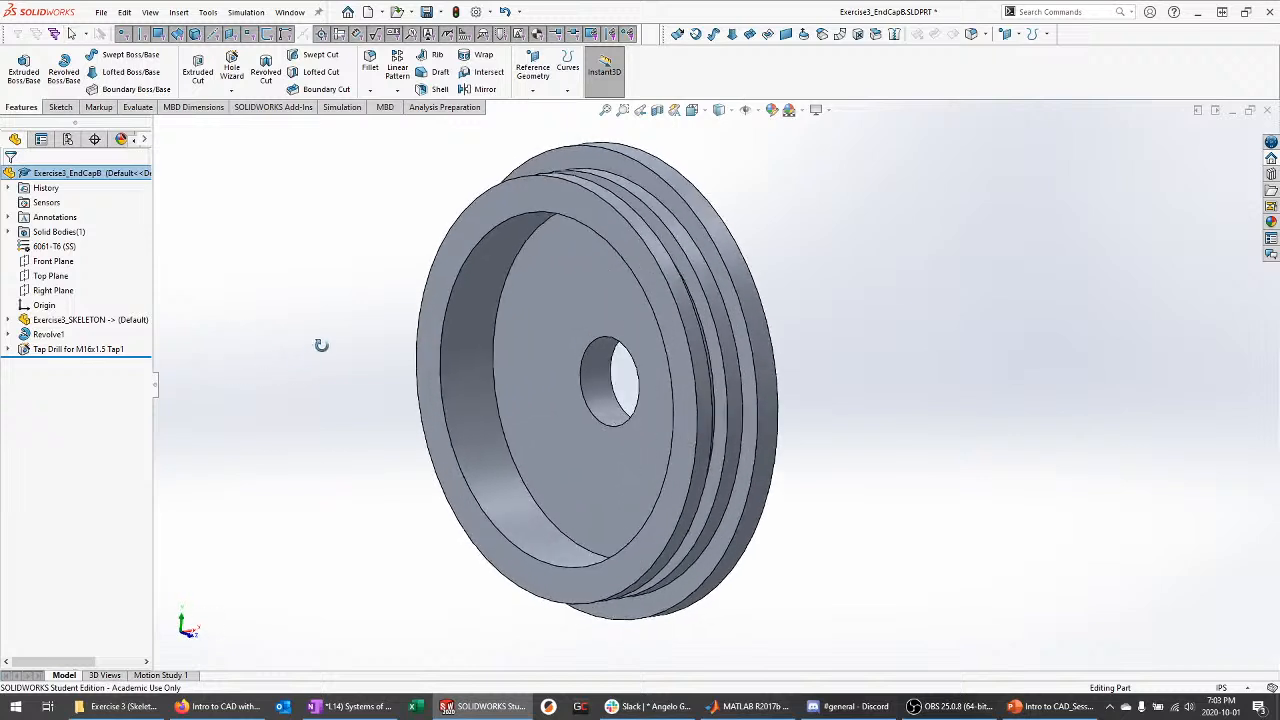
key("ctrl+s")
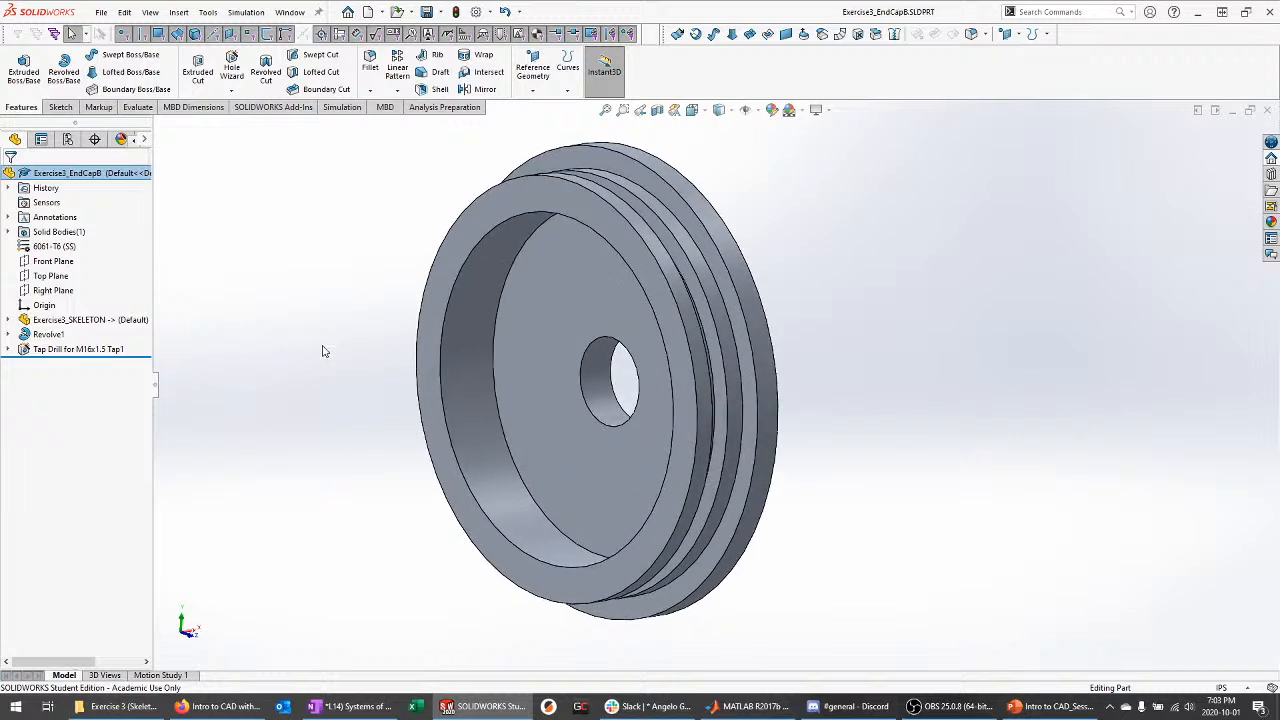
Start a new document with Assembly as the type
left_click(101, 12)
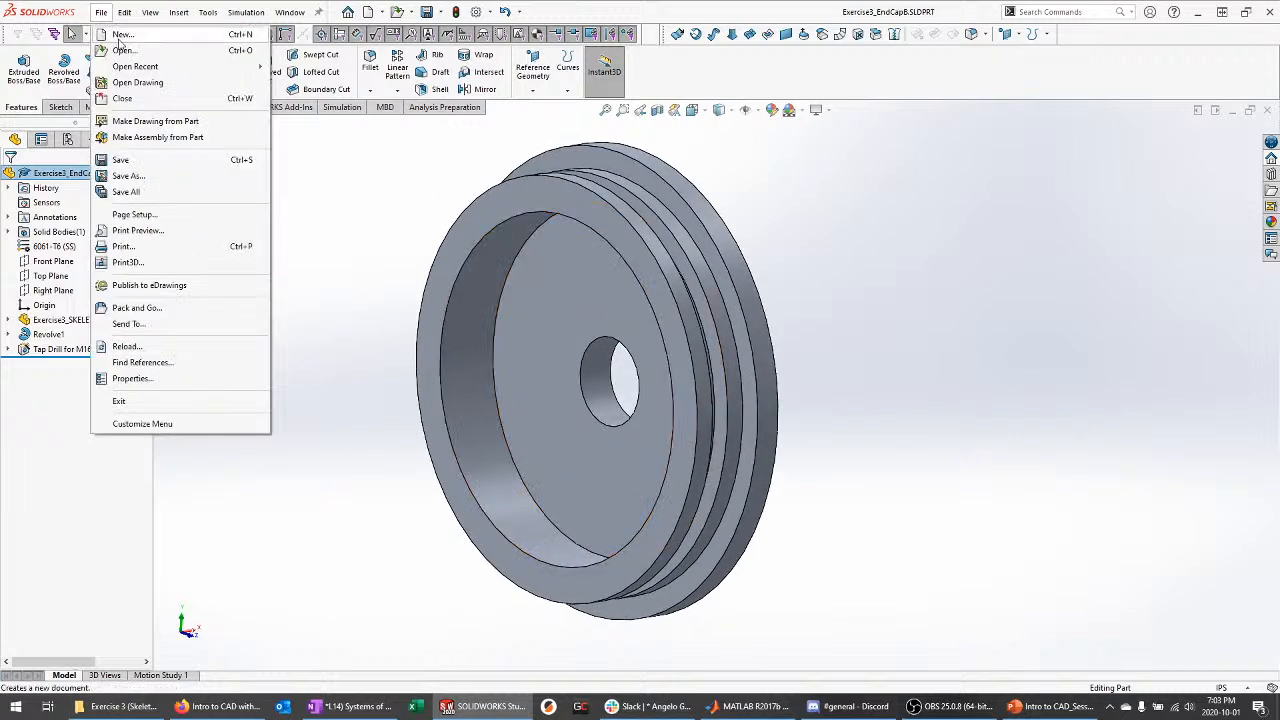
left_click(124, 40)
left_click(652, 292)
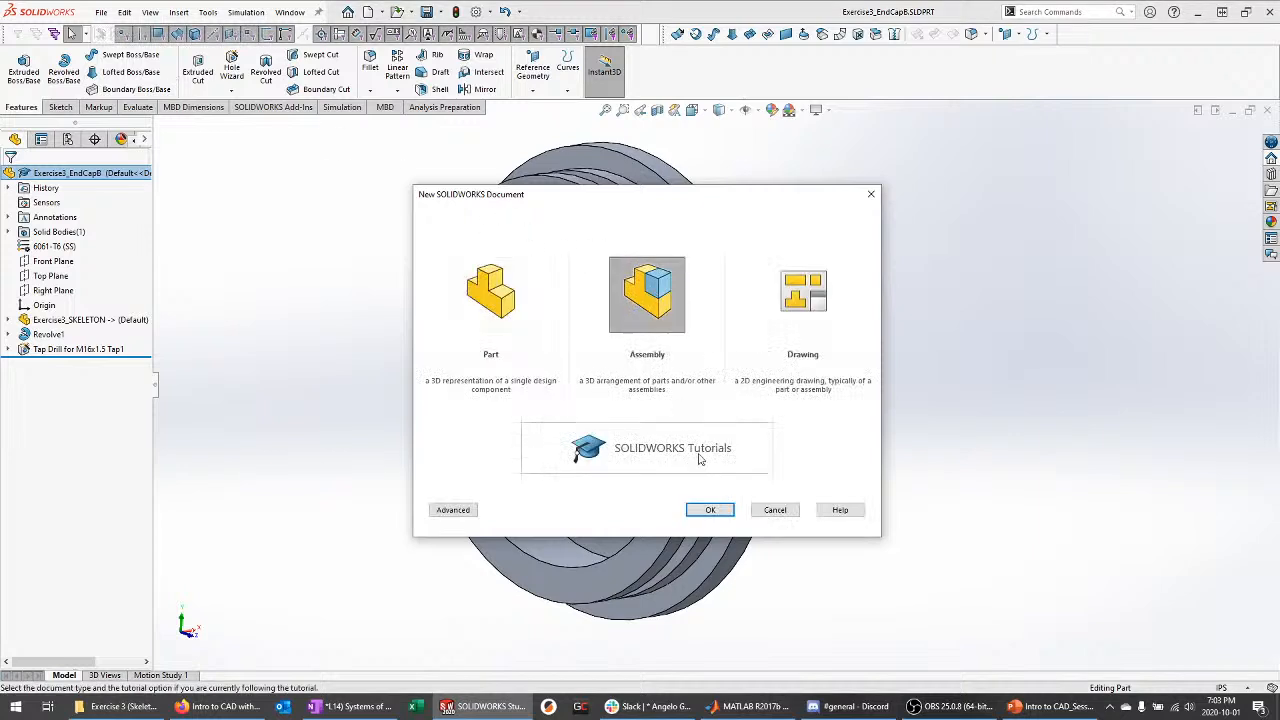
Create the assembly and place Exercise3_Tube and Exercise3_EndCapA in it
left_click(720, 510)
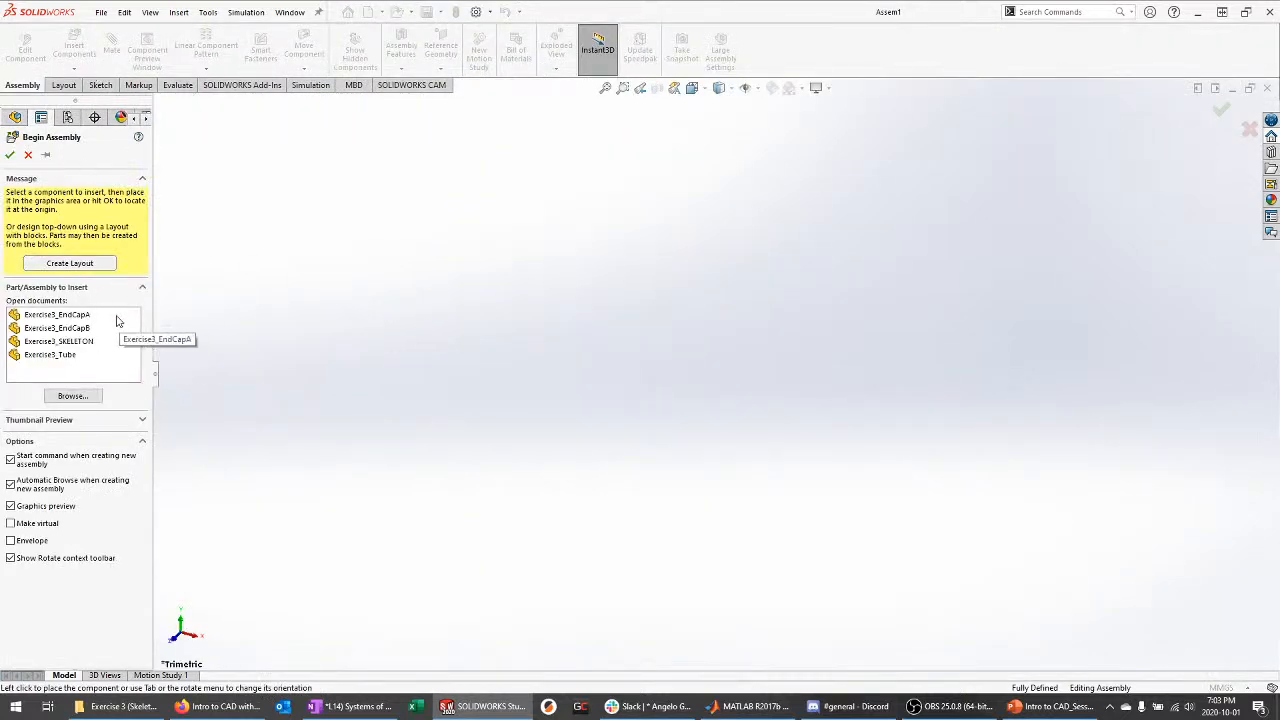
left_click(60, 355)
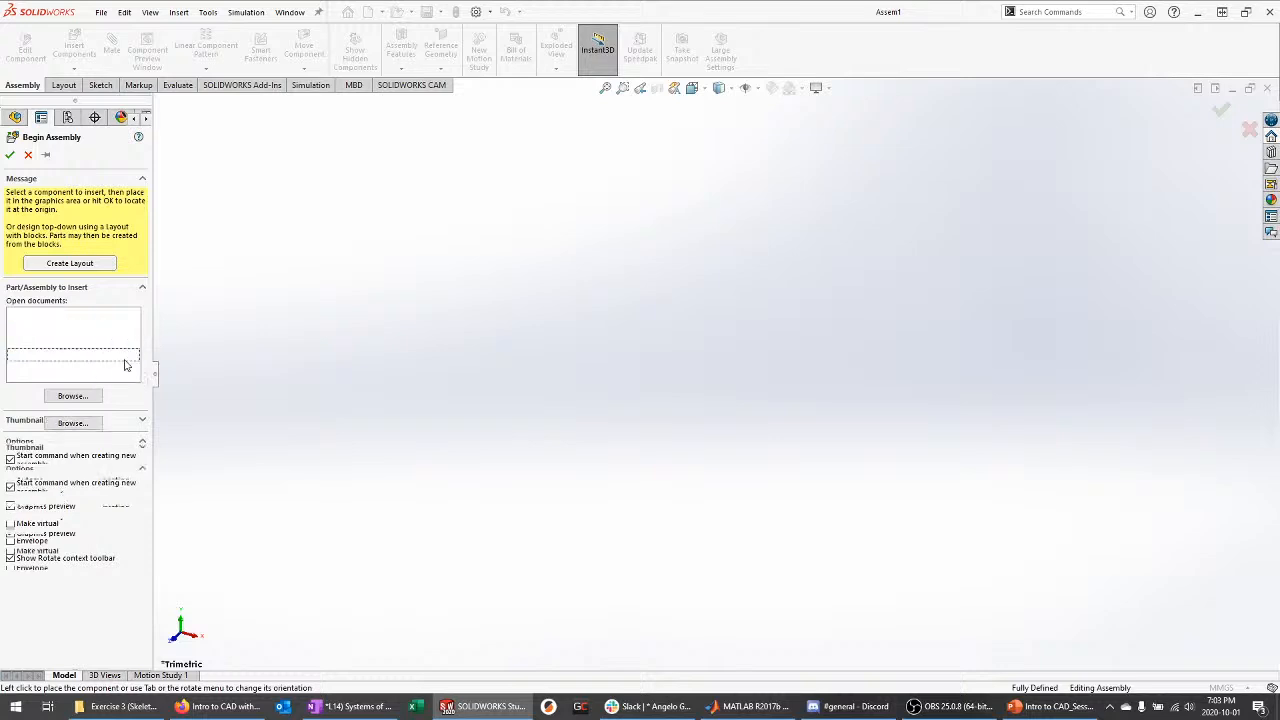
left_click(265, 347)
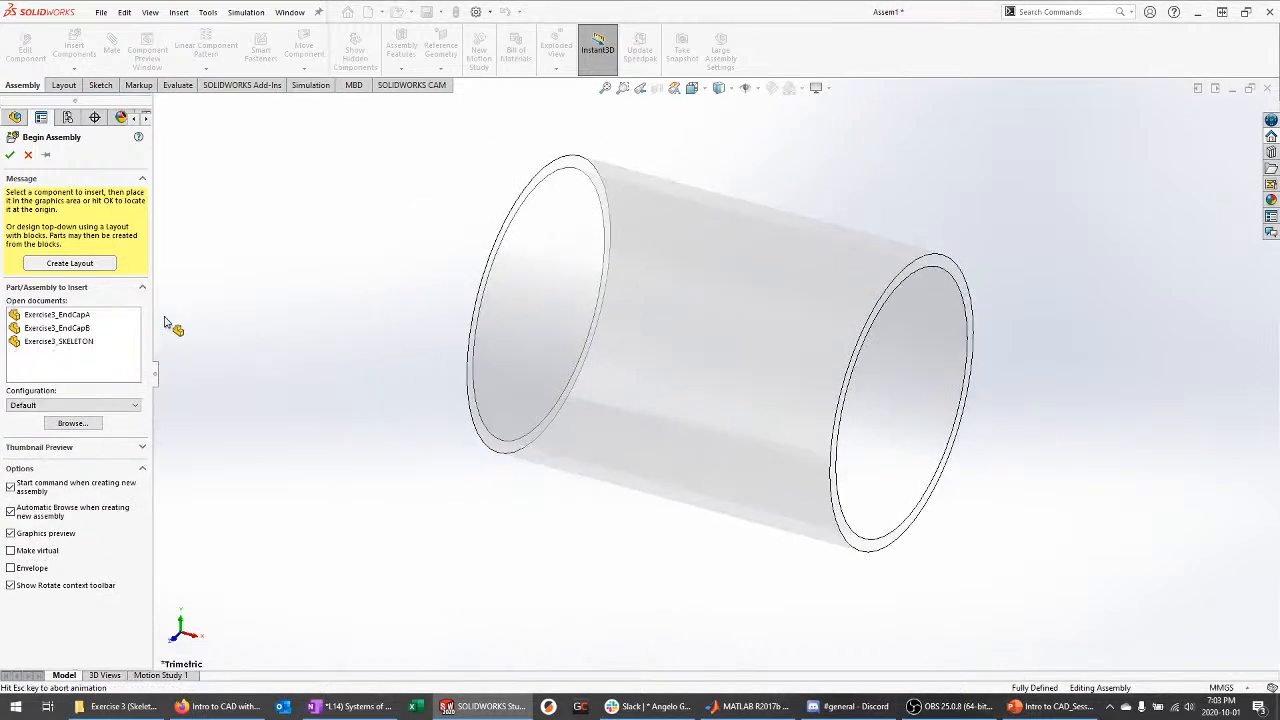
left_click(84, 304)
left_click(363, 287)
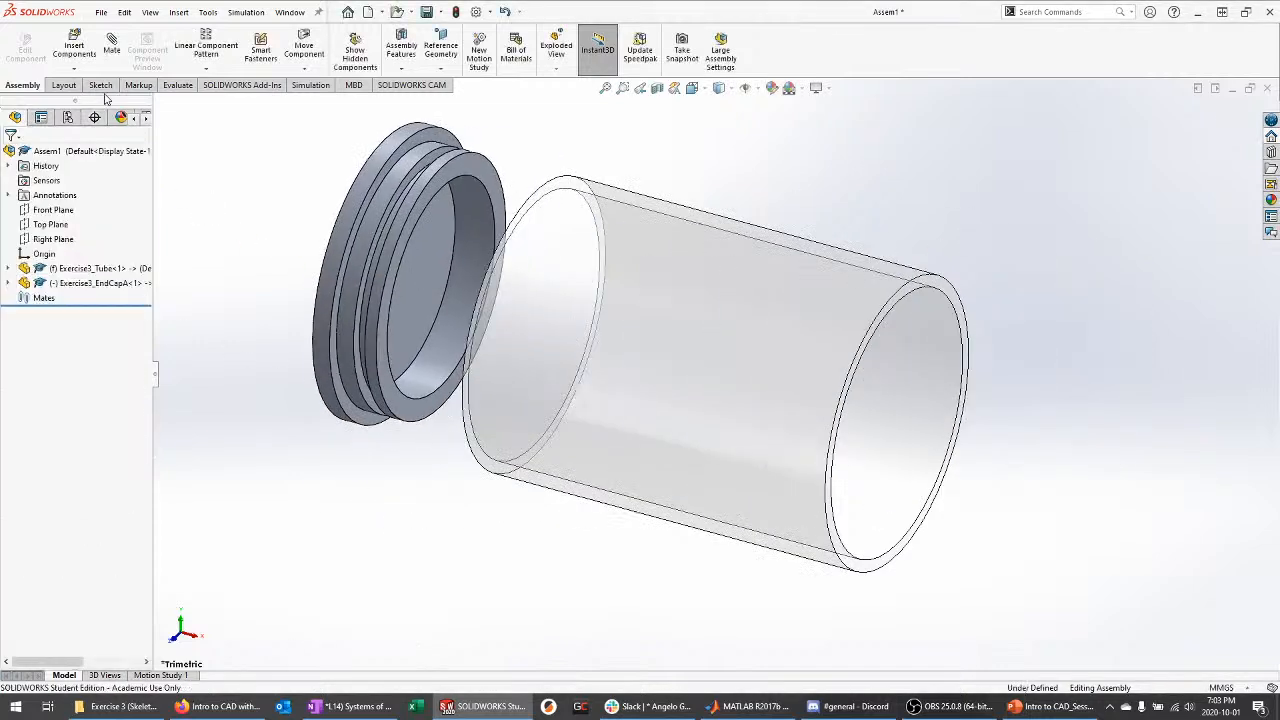
Insert Exercise3_EndCapB beside the tube, then bring up the tube's component menu
left_click(72, 45)
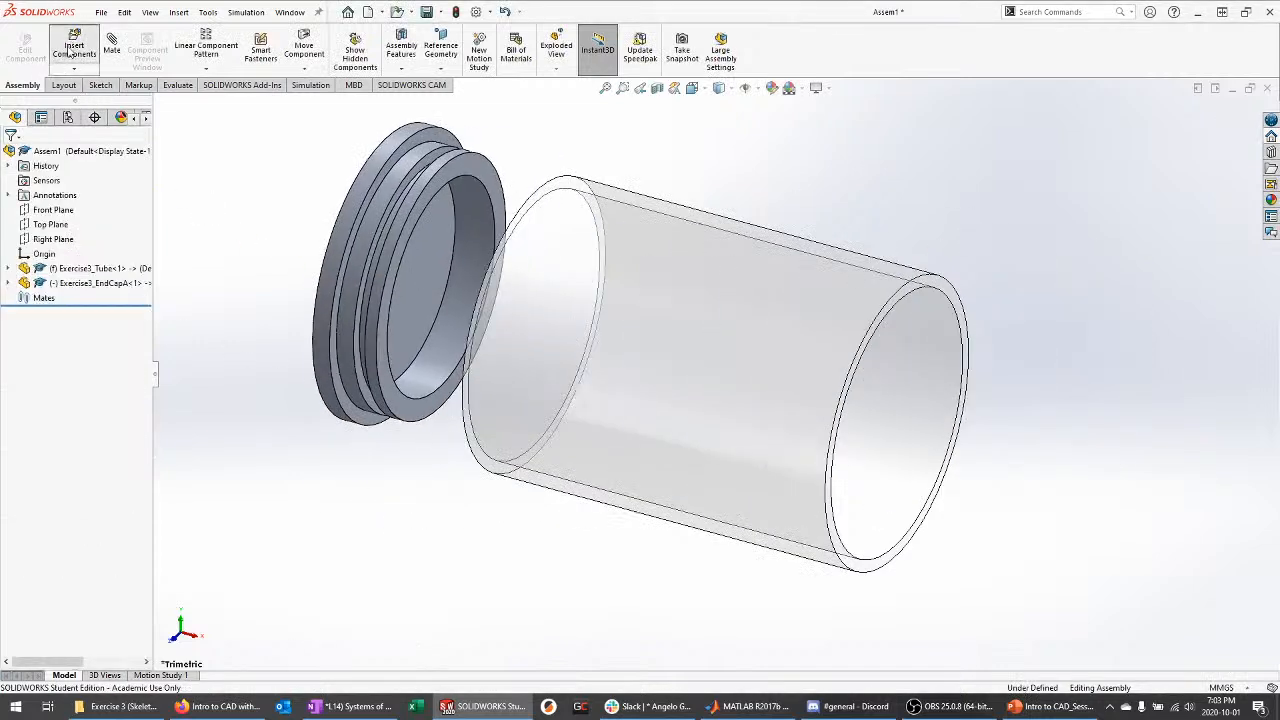
left_click(57, 315)
left_click(1045, 460)
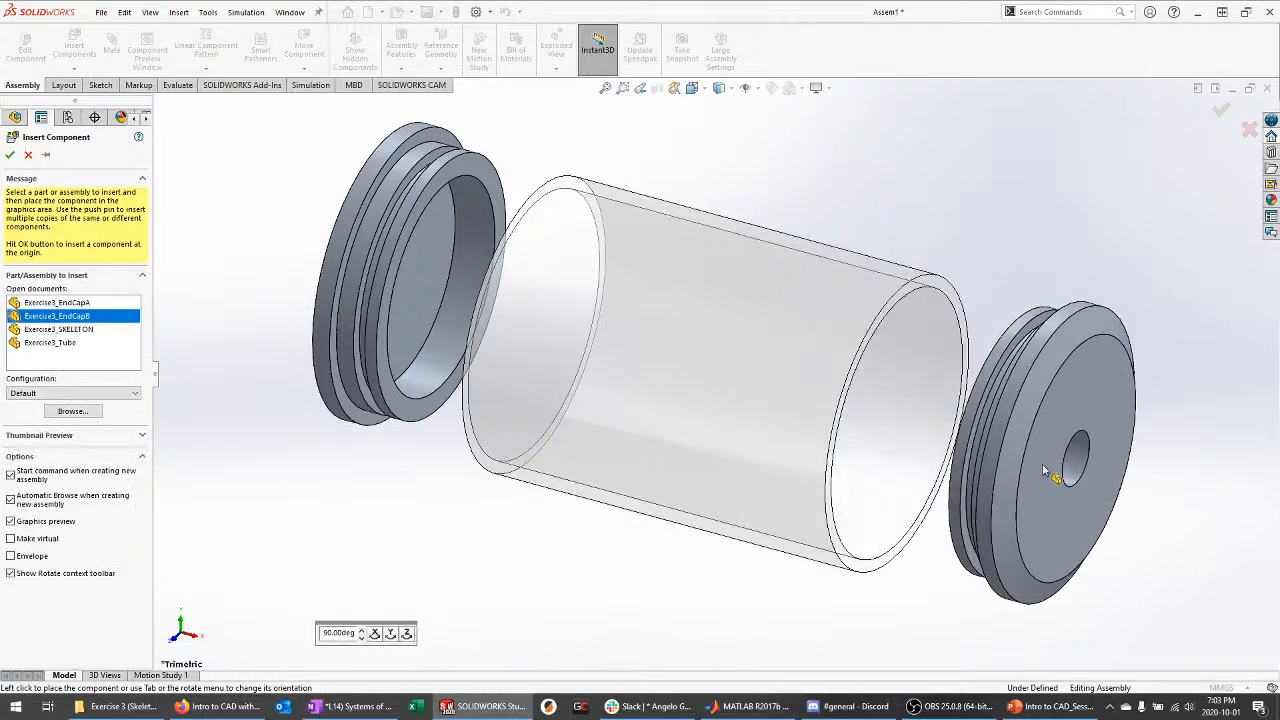
middle_click_drag(731, 445, 762, 404)
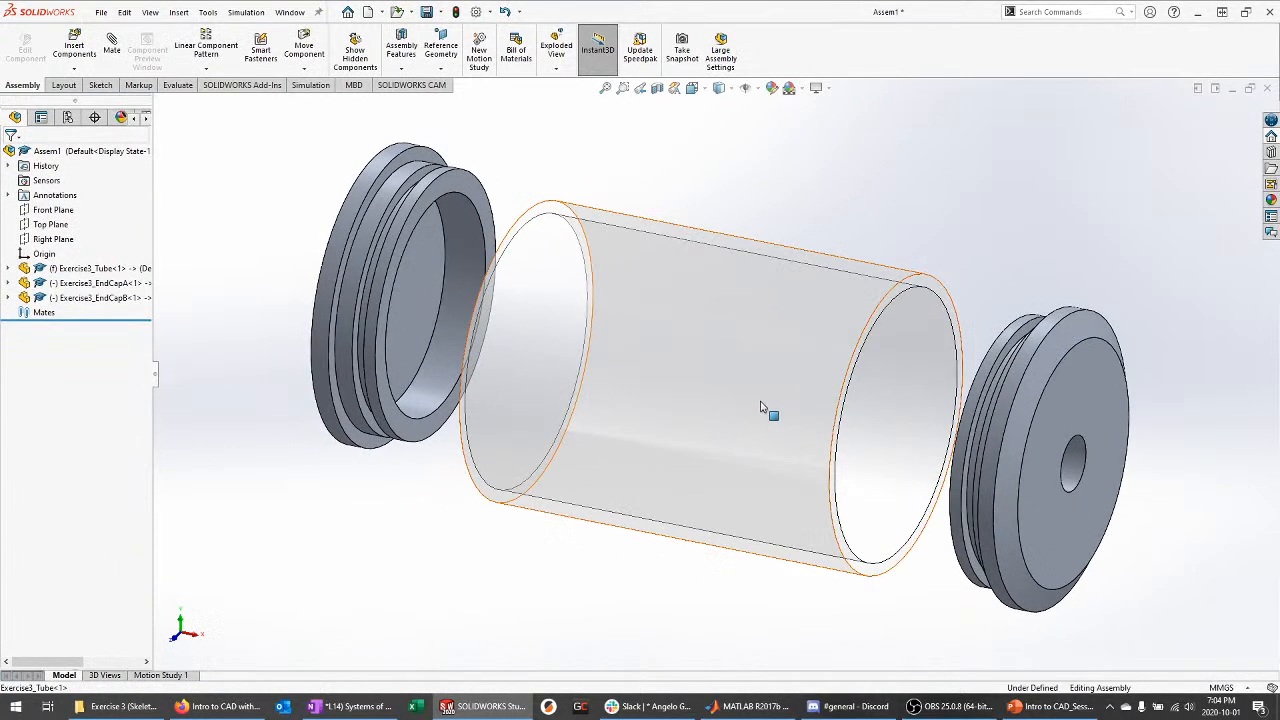
left_click(6, 269)
right_click(63, 270)
Float the tube and mate its Front, Top and Right Planes coincident with the assembly's planes
left_click(133, 415)
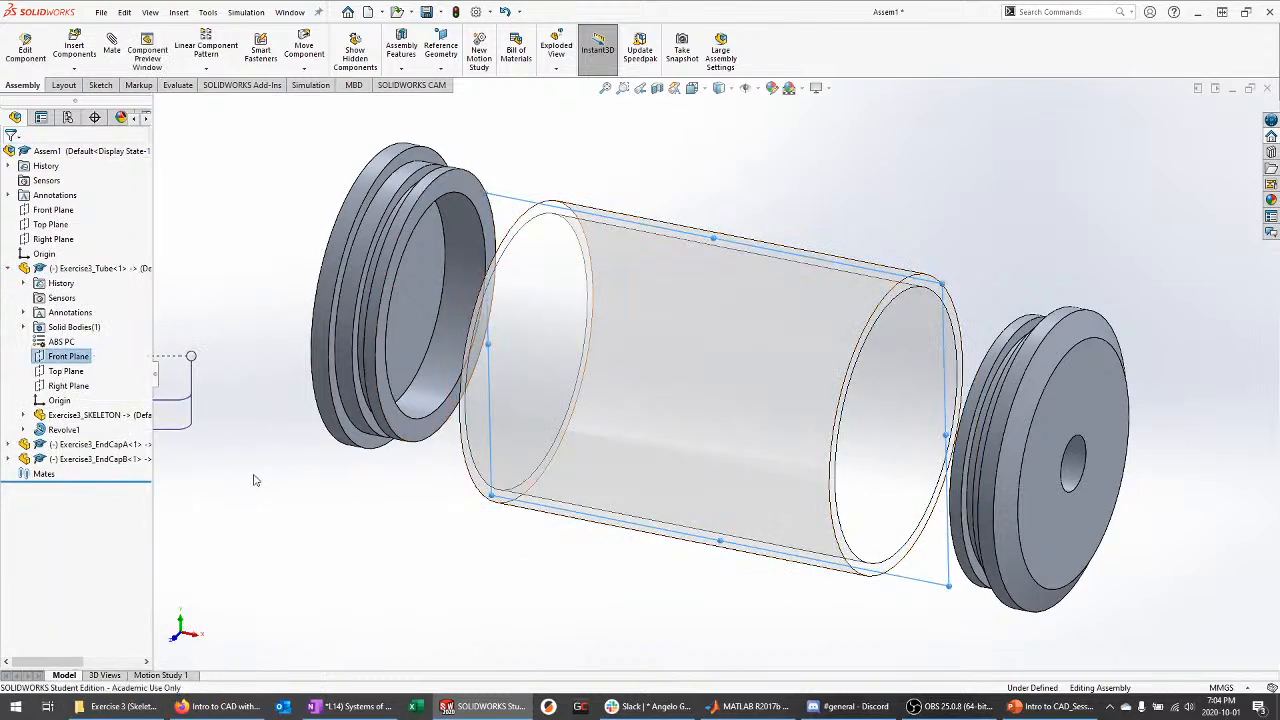
left_click(78, 358)
left_click(50, 212, "ctrl")
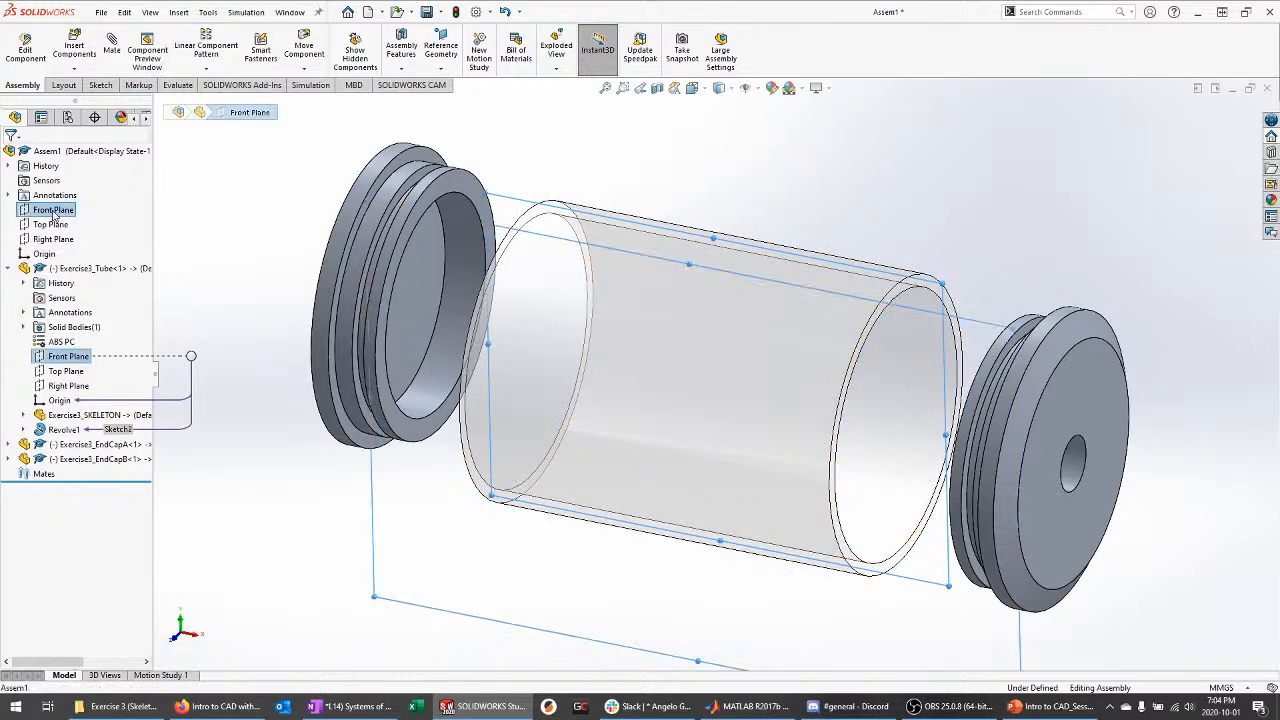
left_click(62, 218)
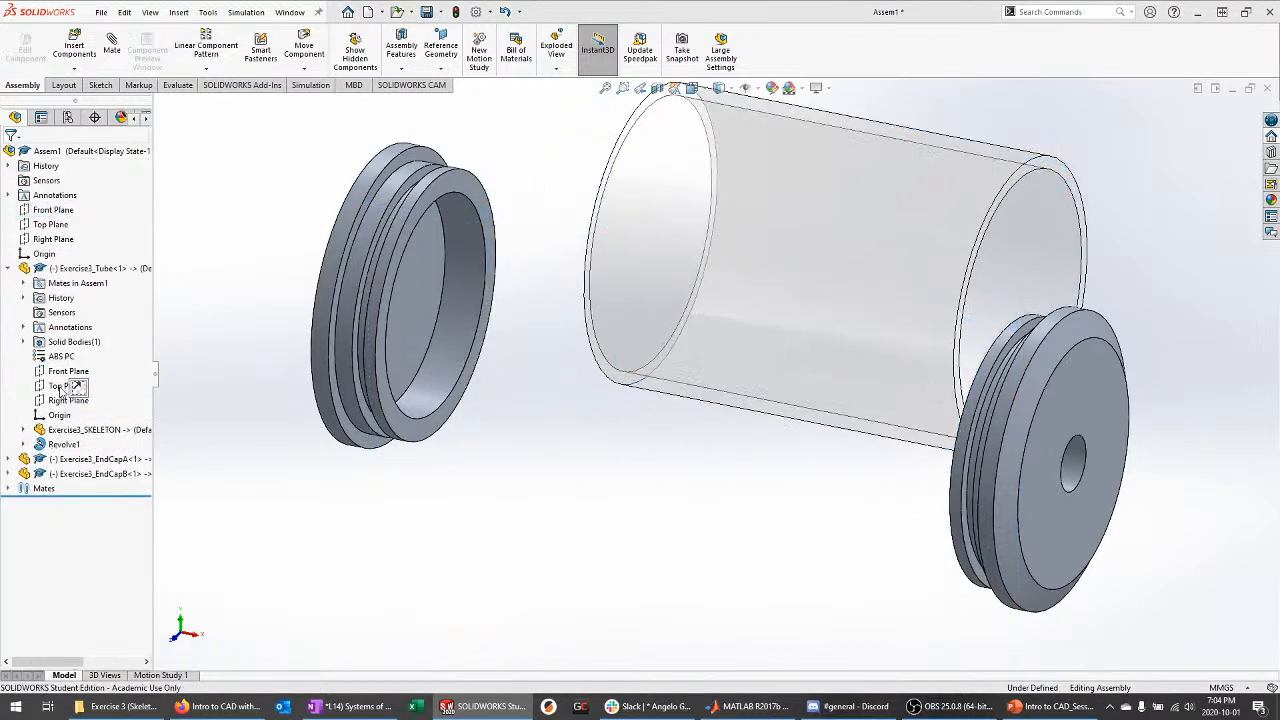
left_click(52, 389)
left_click(50, 224, "ctrl")
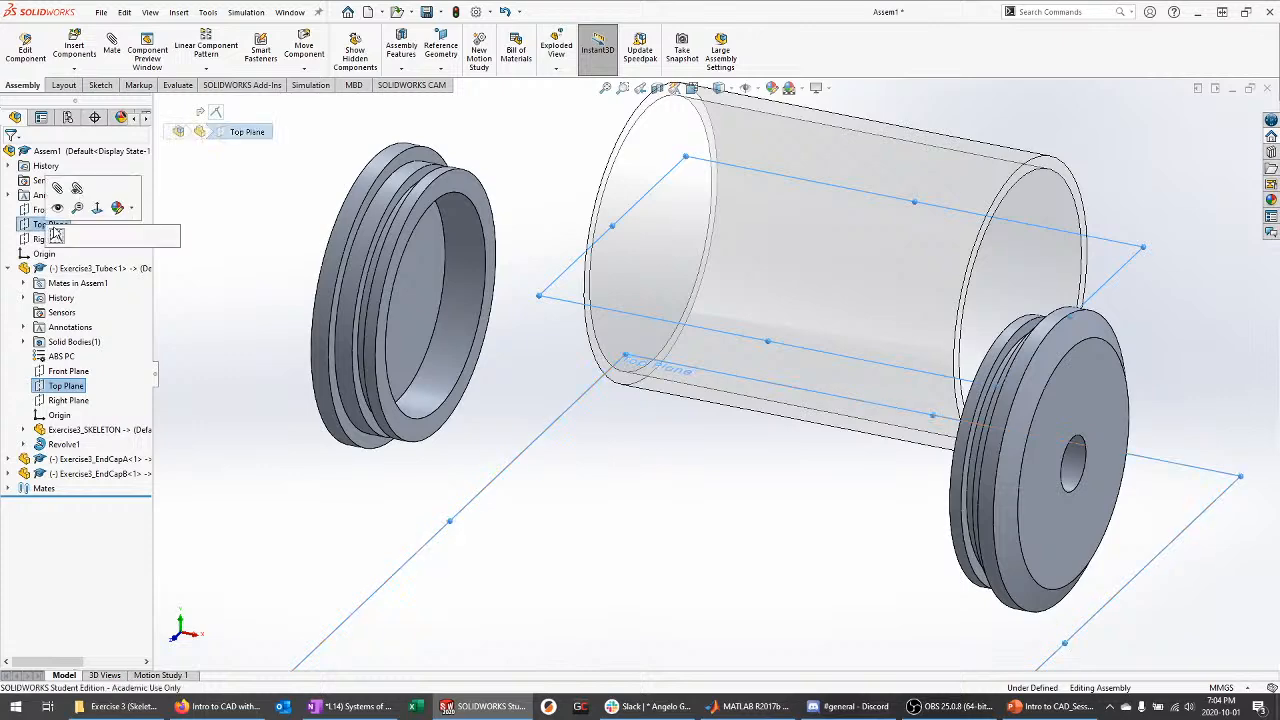
left_click(57, 236)
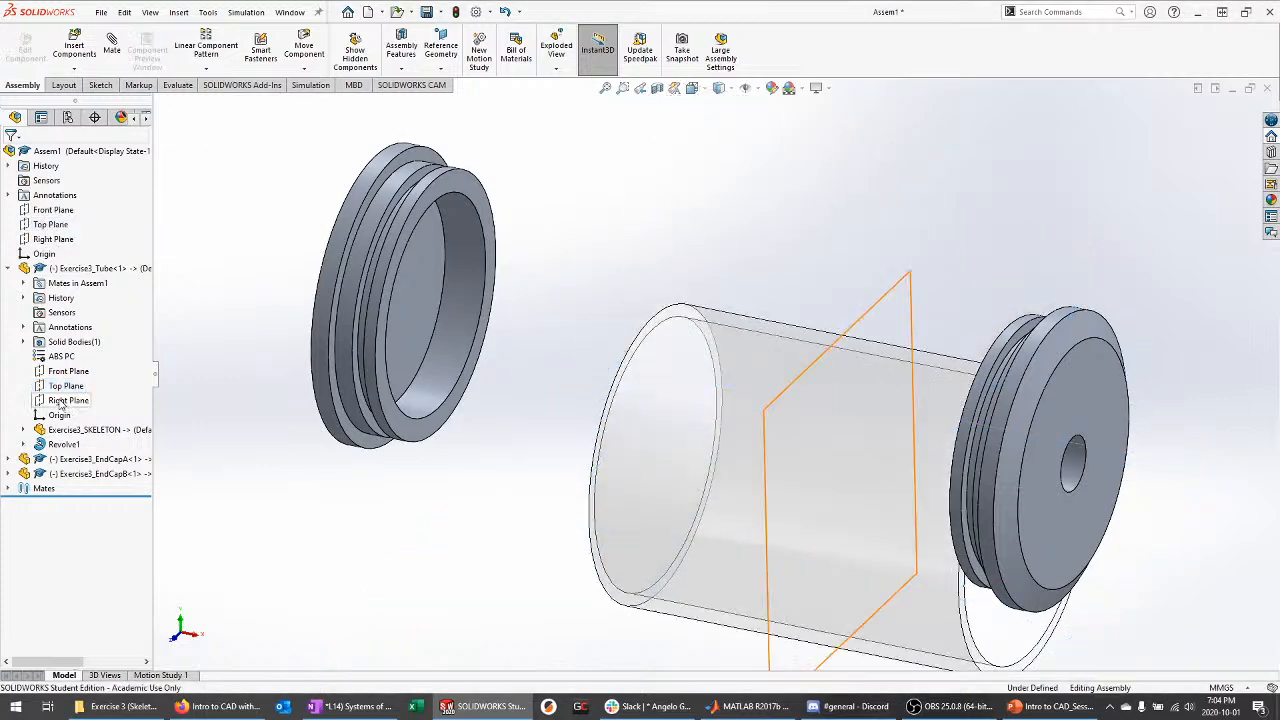
left_click(68, 400)
left_click(53, 239, "ctrl")
left_click(58, 244)
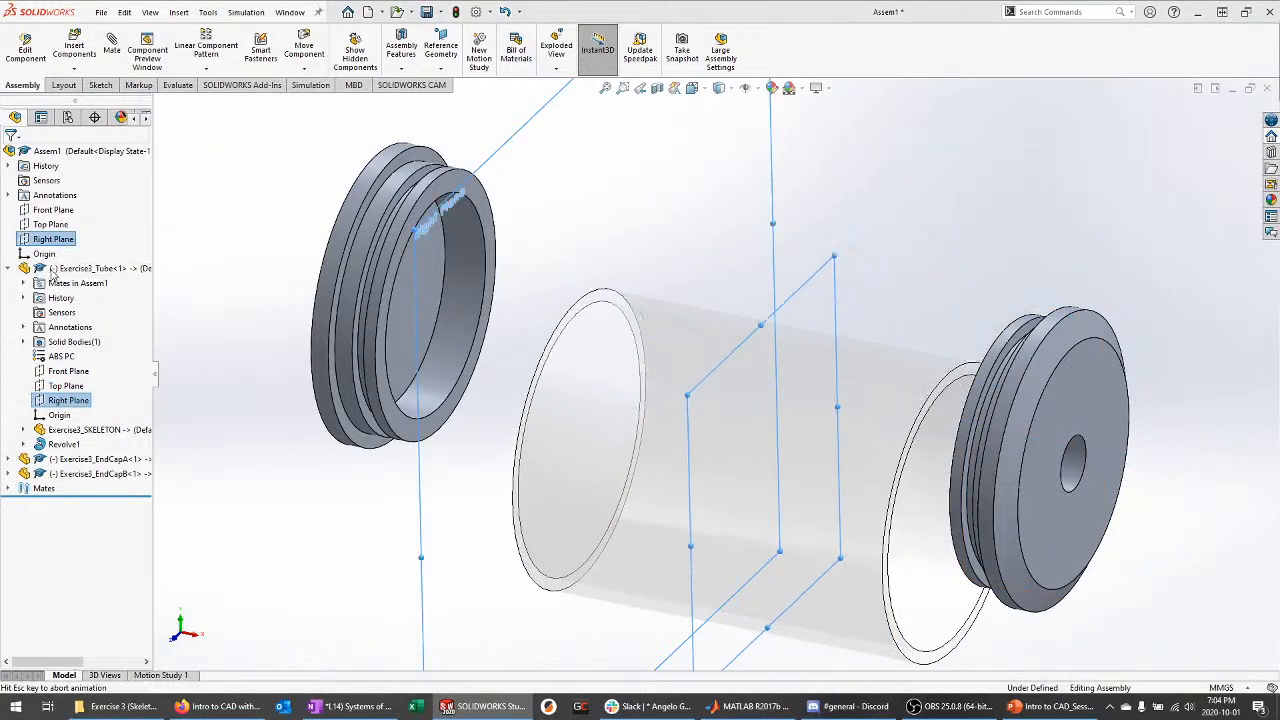
Mate EndCapA's Front, Top and Right Planes coincident with the assembly's matching planes
left_click(8, 458)
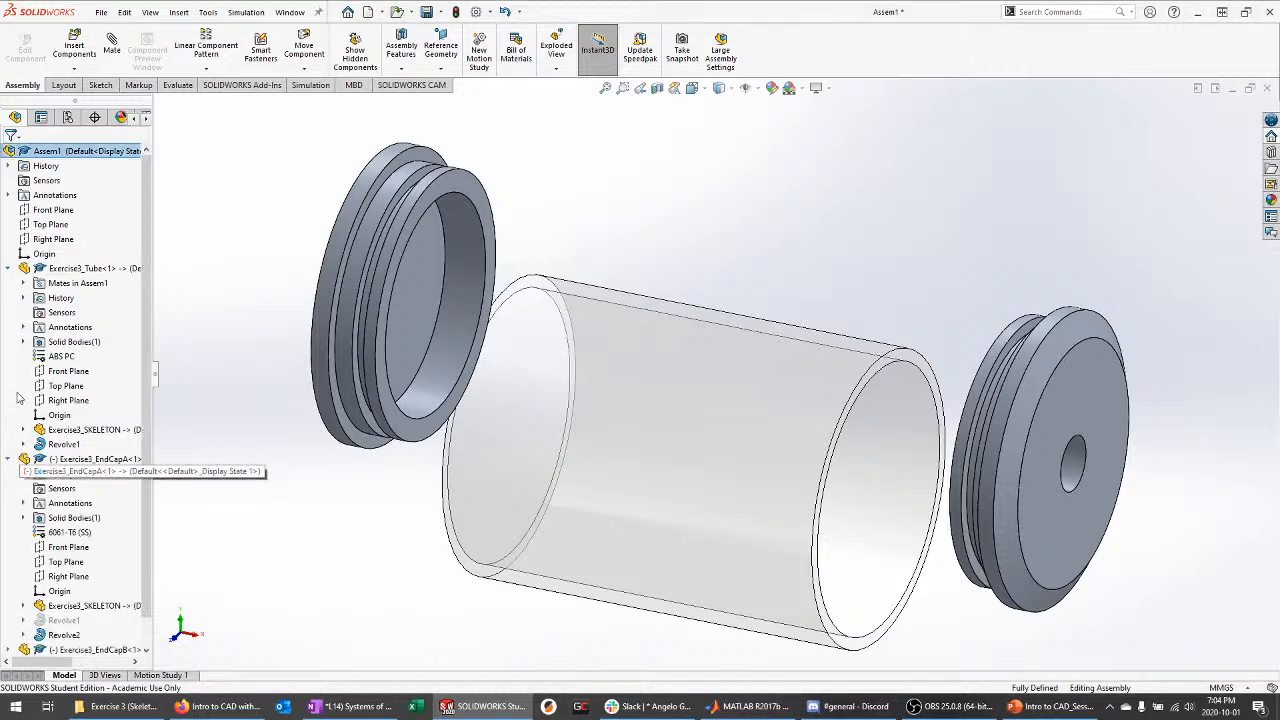
left_click(8, 268)
left_click(68, 371)
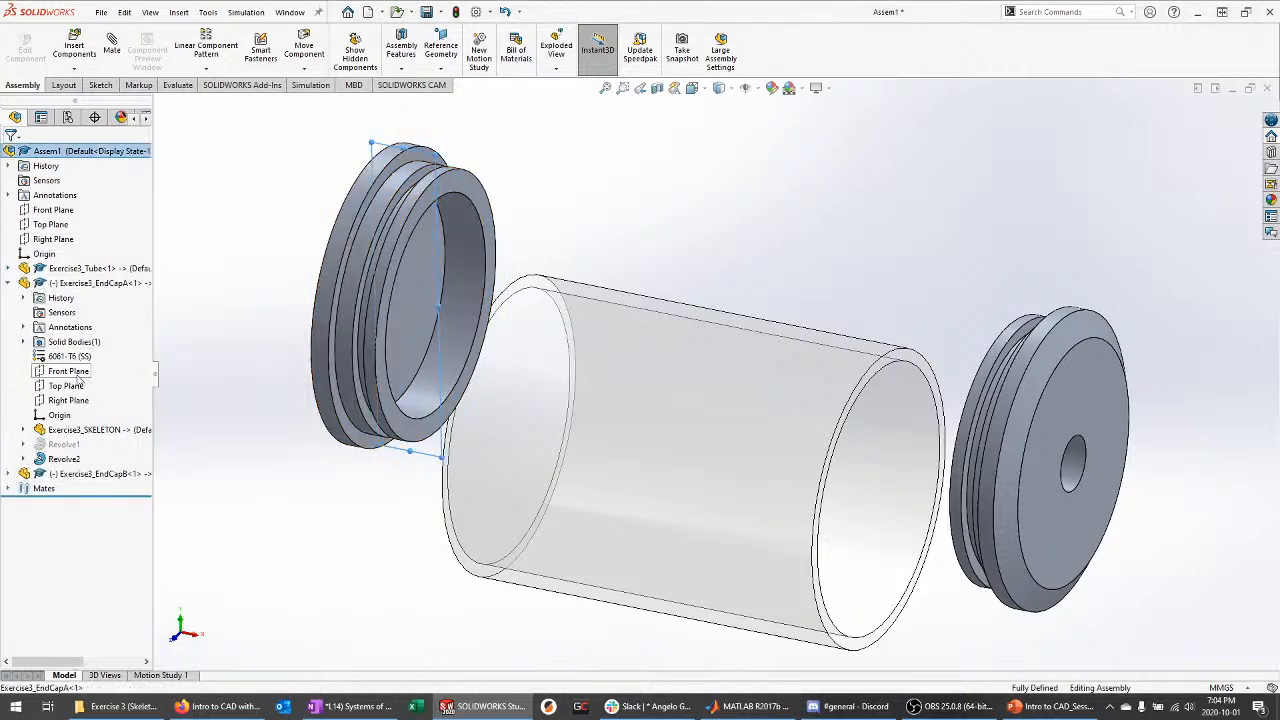
left_click(53, 209, "ctrl")
left_click(58, 225)
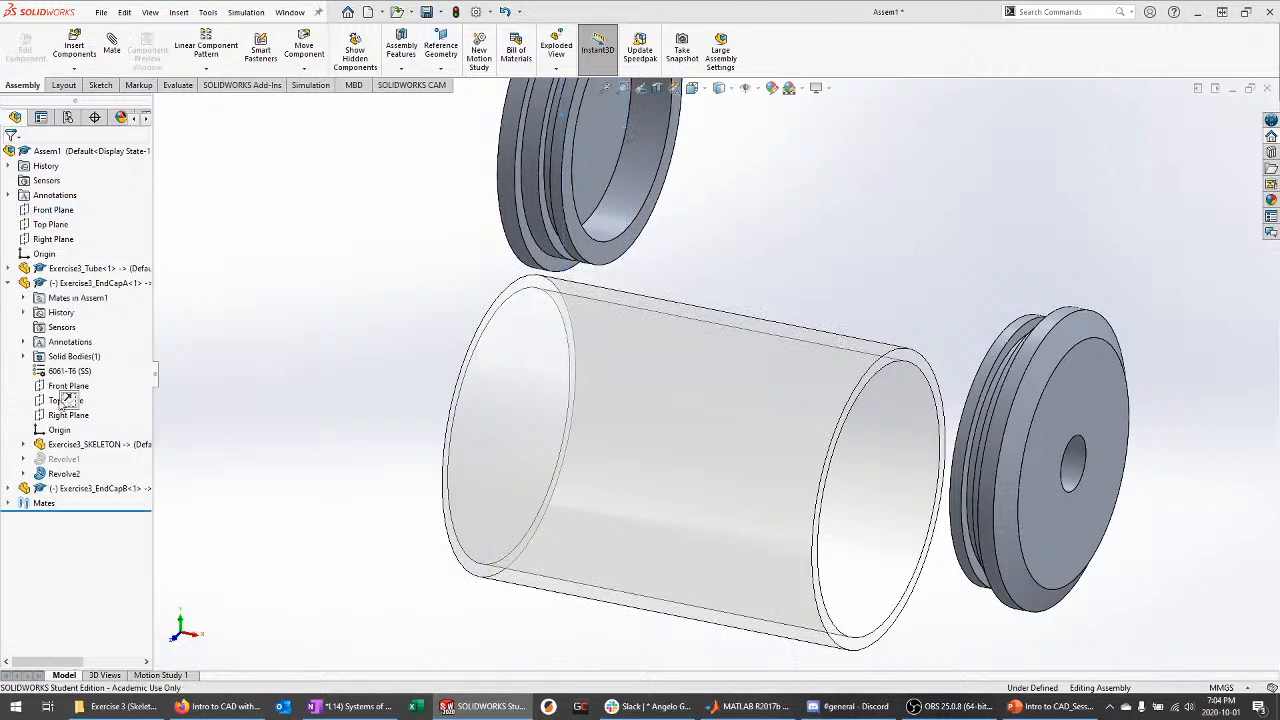
left_click(65, 400)
left_click(52, 224, "ctrl")
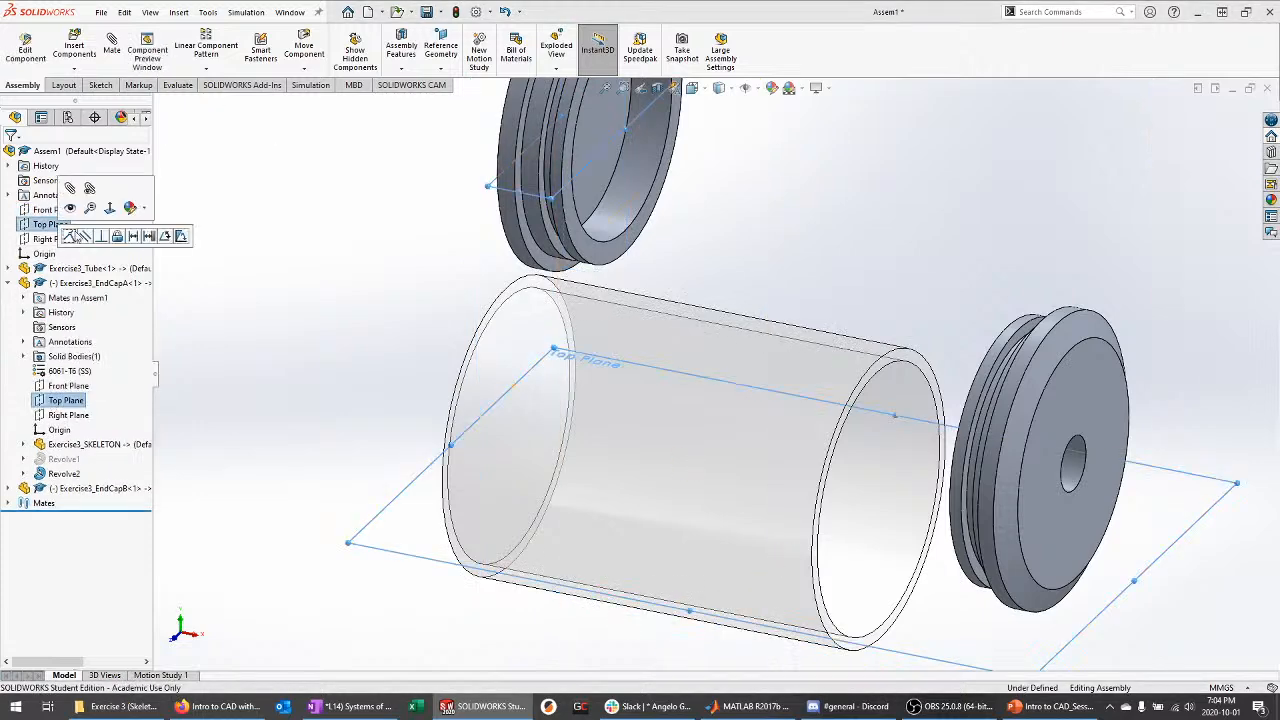
left_click(68, 415)
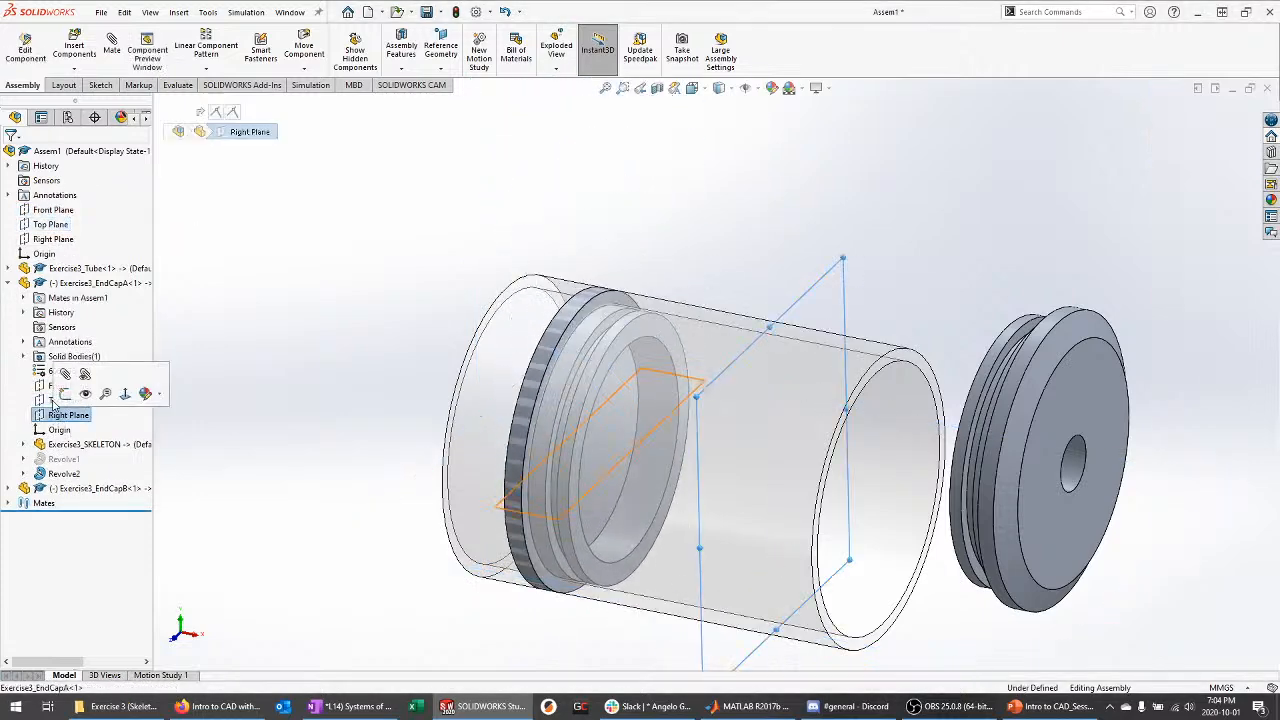
left_click(58, 241, "ctrl")
left_click(57, 268)
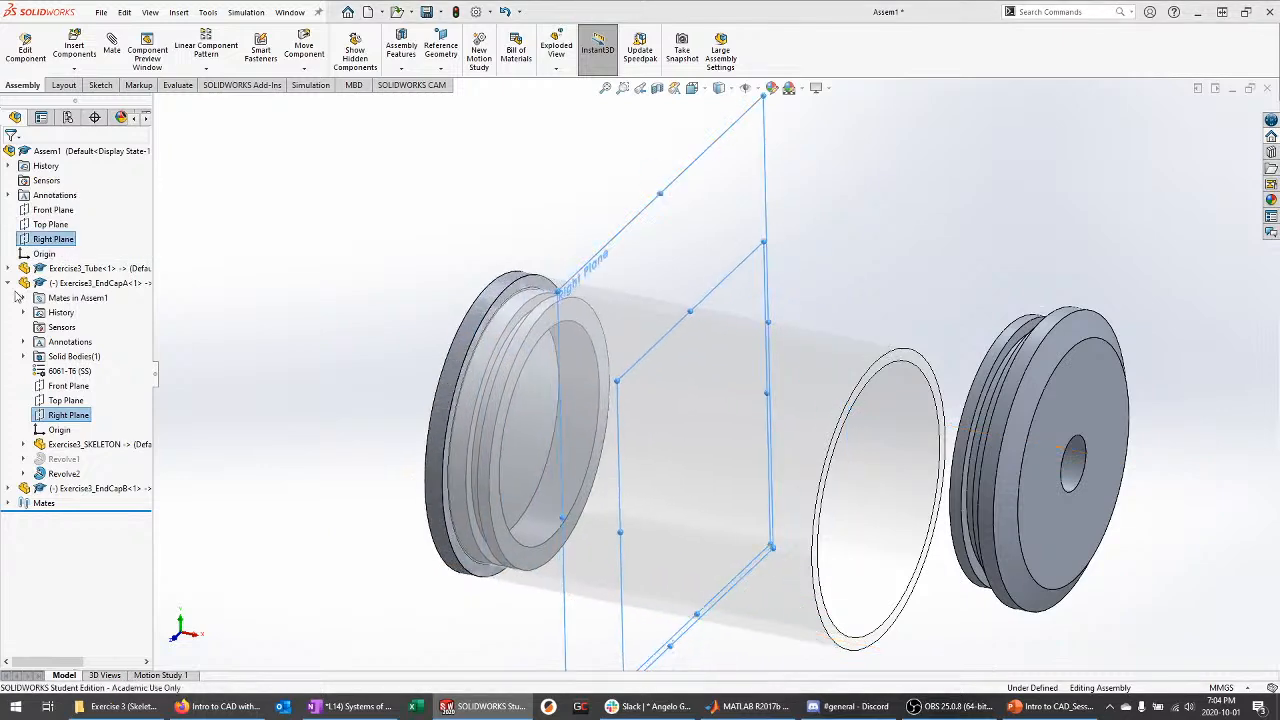
Inspect the tube's skeleton references in the tree and orbit the assembly into 3-D
left_click(8, 284)
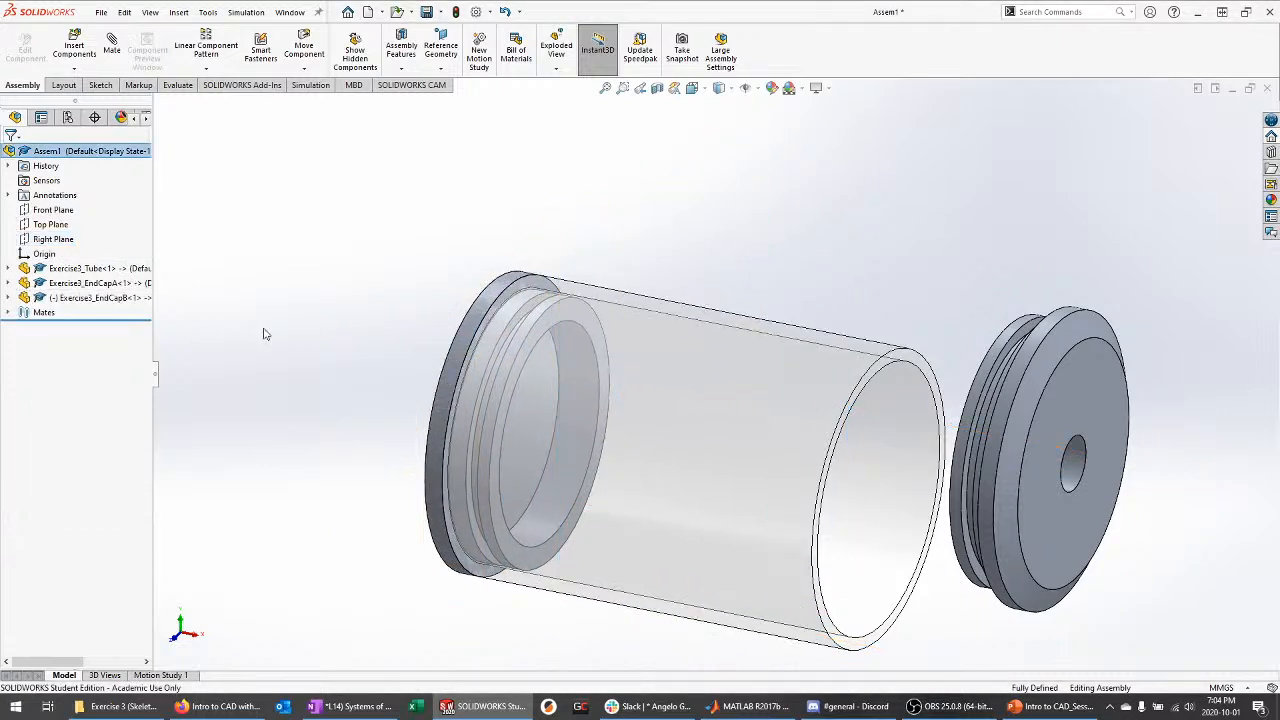
middle_click_drag(265, 330, 302, 332)
left_click(8, 283)
left_click(8, 268)
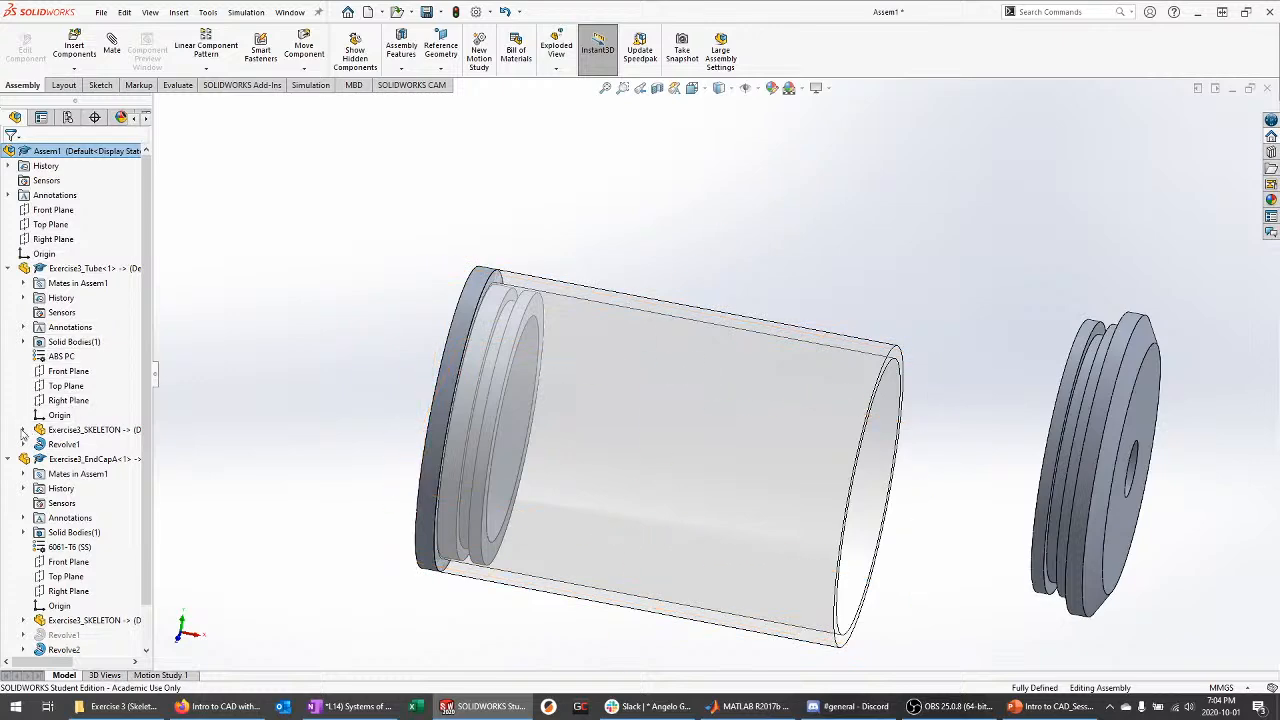
left_click(23, 429)
left_click(39, 503)
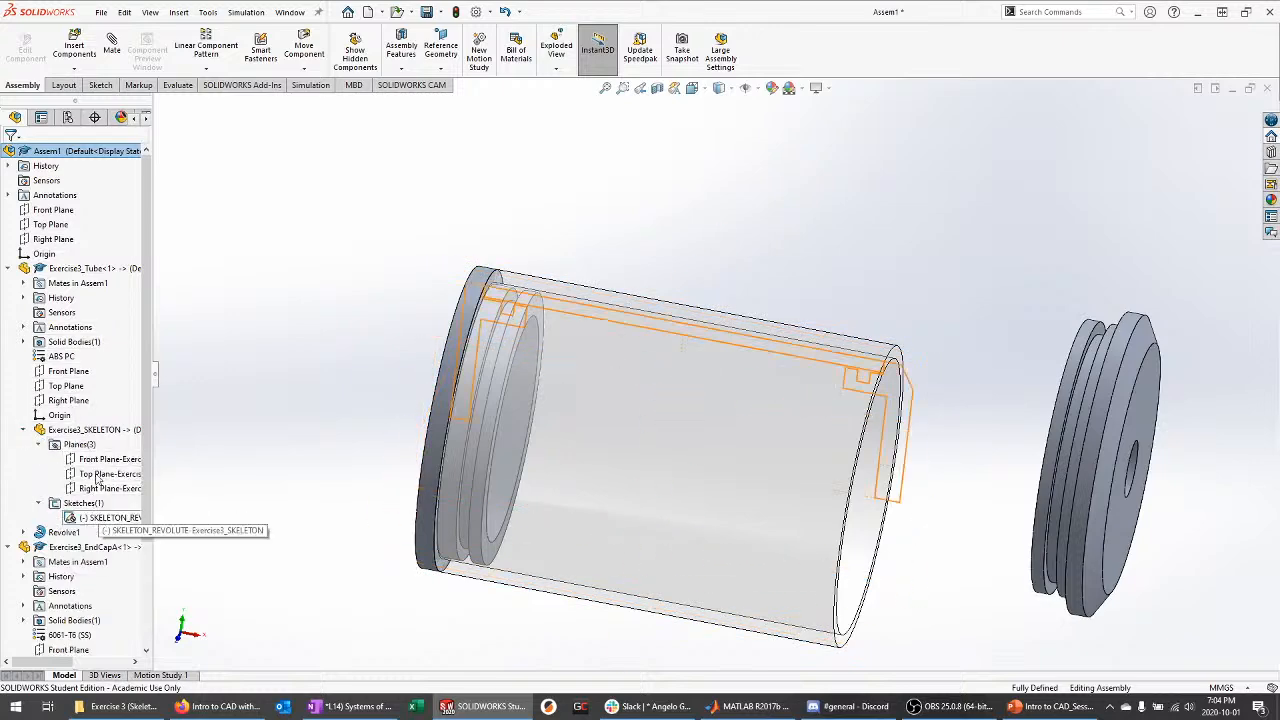
left_click(8, 268)
left_click(8, 283)
middle_click_drag(371, 354, 382, 356)
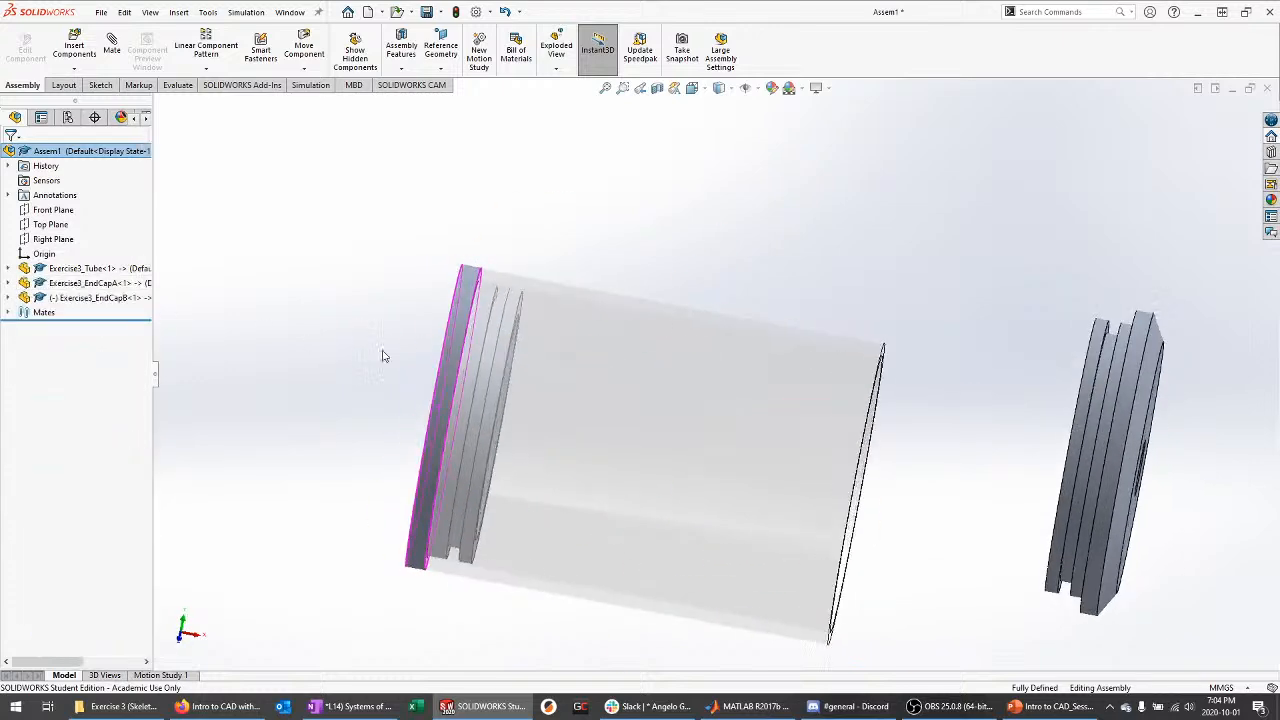
middle_click_drag(514, 394, 330, 370)
Mate EndCapB's Front, Top and Right Planes coincident with the assembly's planes
left_click(8, 298)
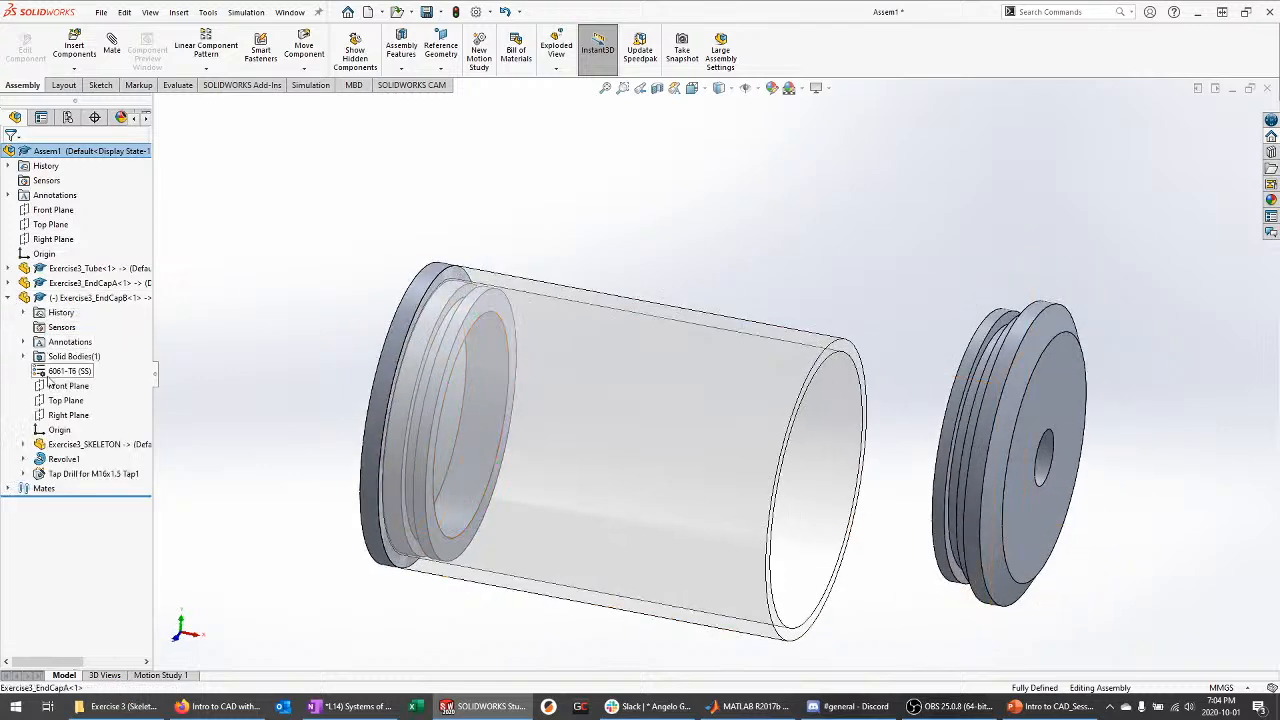
left_click(58, 387)
left_click(52, 212, "ctrl")
key("m")
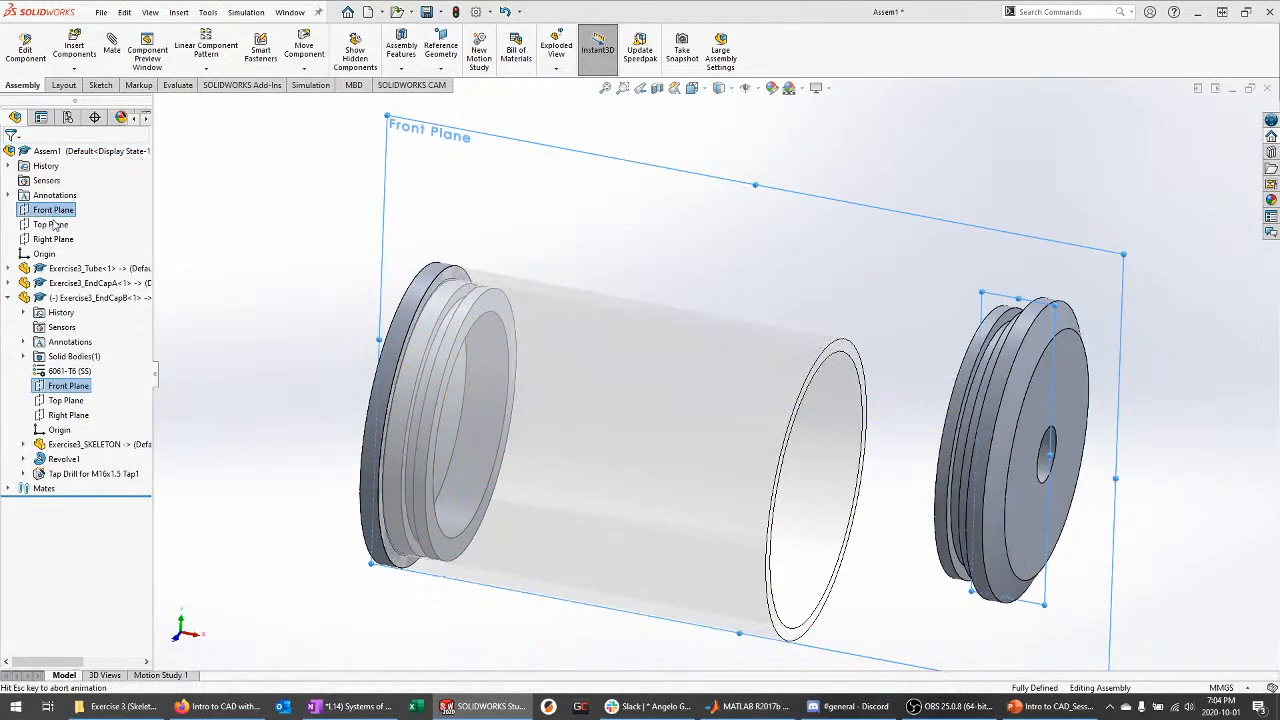
left_click(51, 224)
left_click(70, 416, "ctrl")
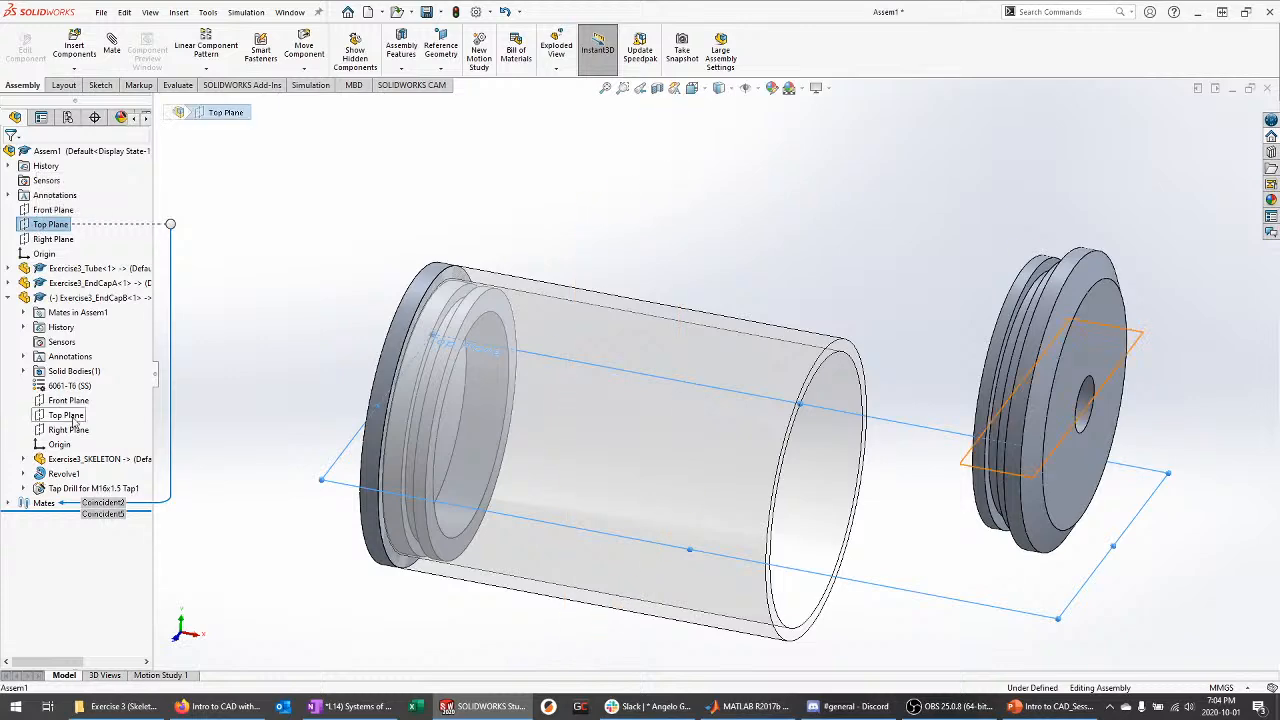
key("m")
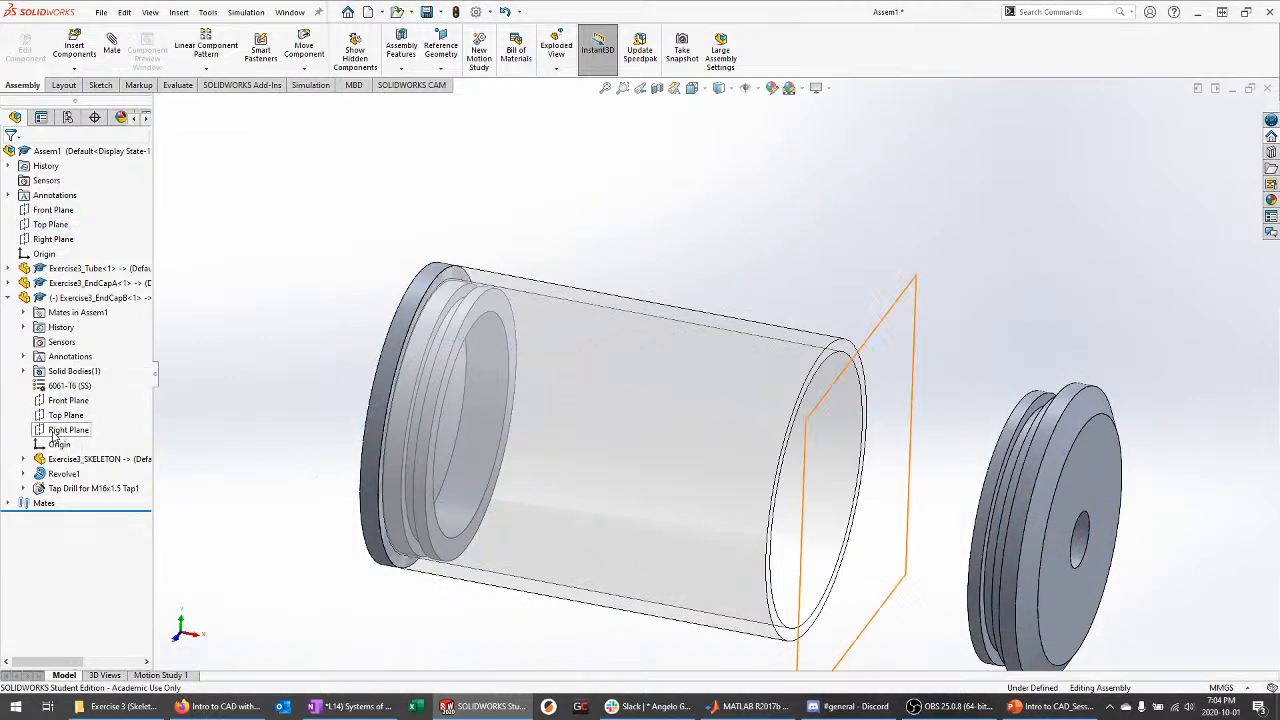
left_click(57, 431)
left_click(53, 239, "ctrl")
key("m")
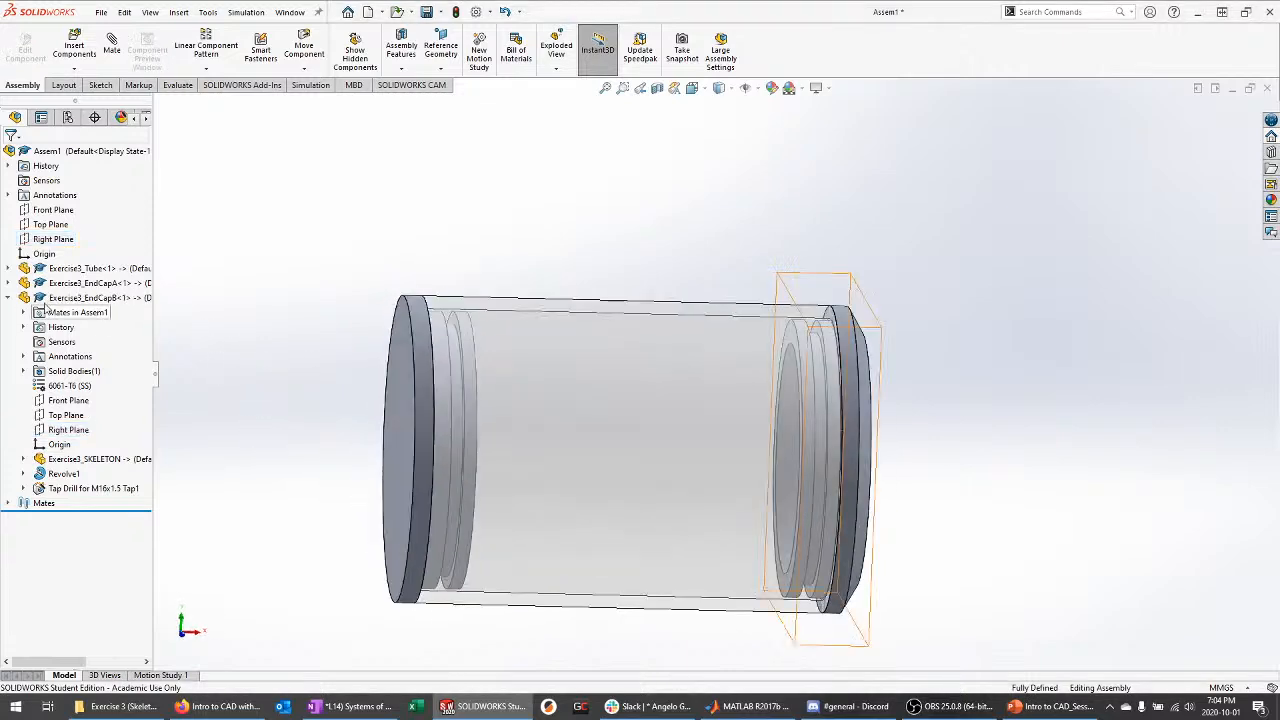
mouse_move(305, 436)
middle_mouse_down()
mouse_move(250, 427)
mouse_move(191, 446)
mouse_move(277, 466)
mouse_move(306, 506)
mouse_move(272, 475)
mouse_move(305, 420)
middle_mouse_up()
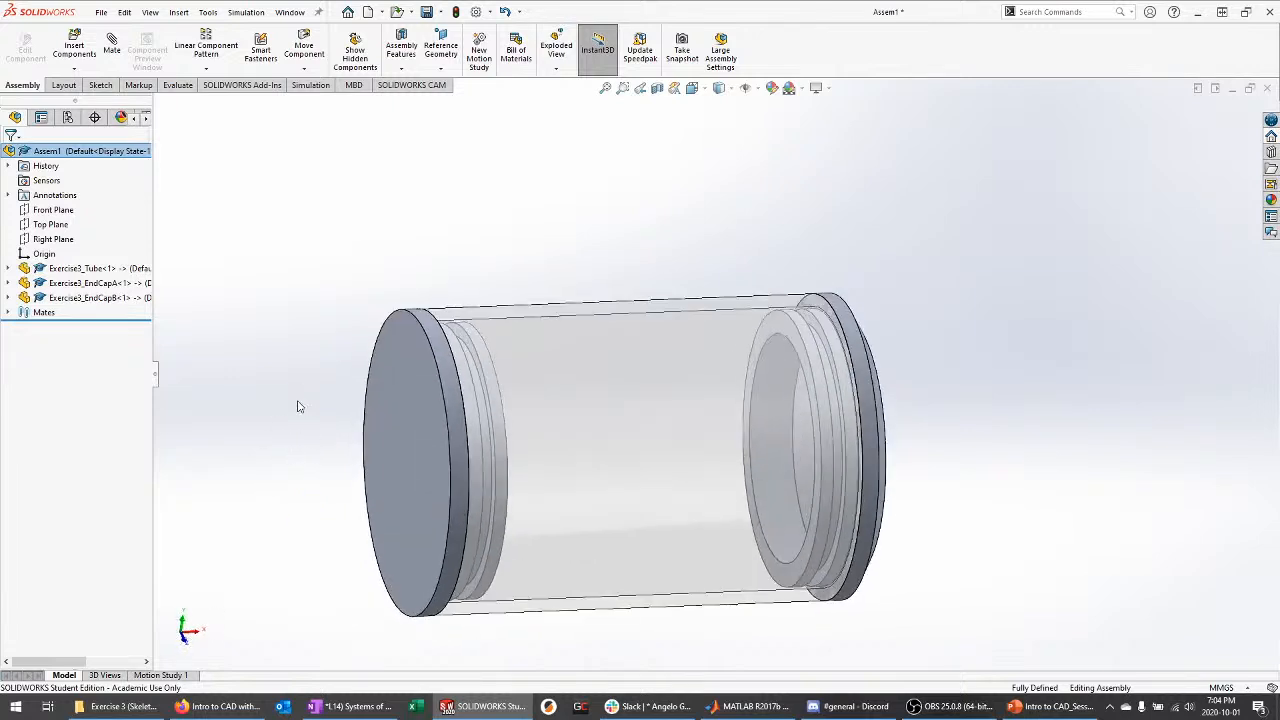
Save the assembly as A. Exercise3.SLDASM
key("ctrl+s")
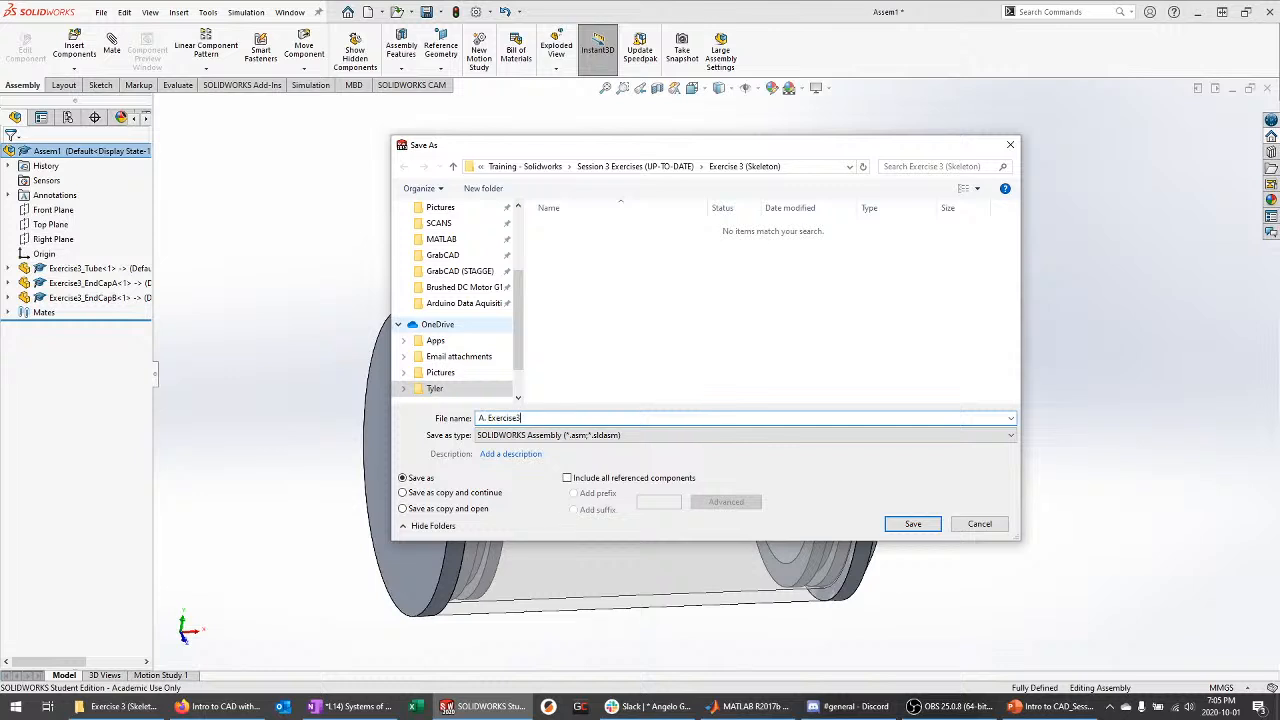
key("Return")
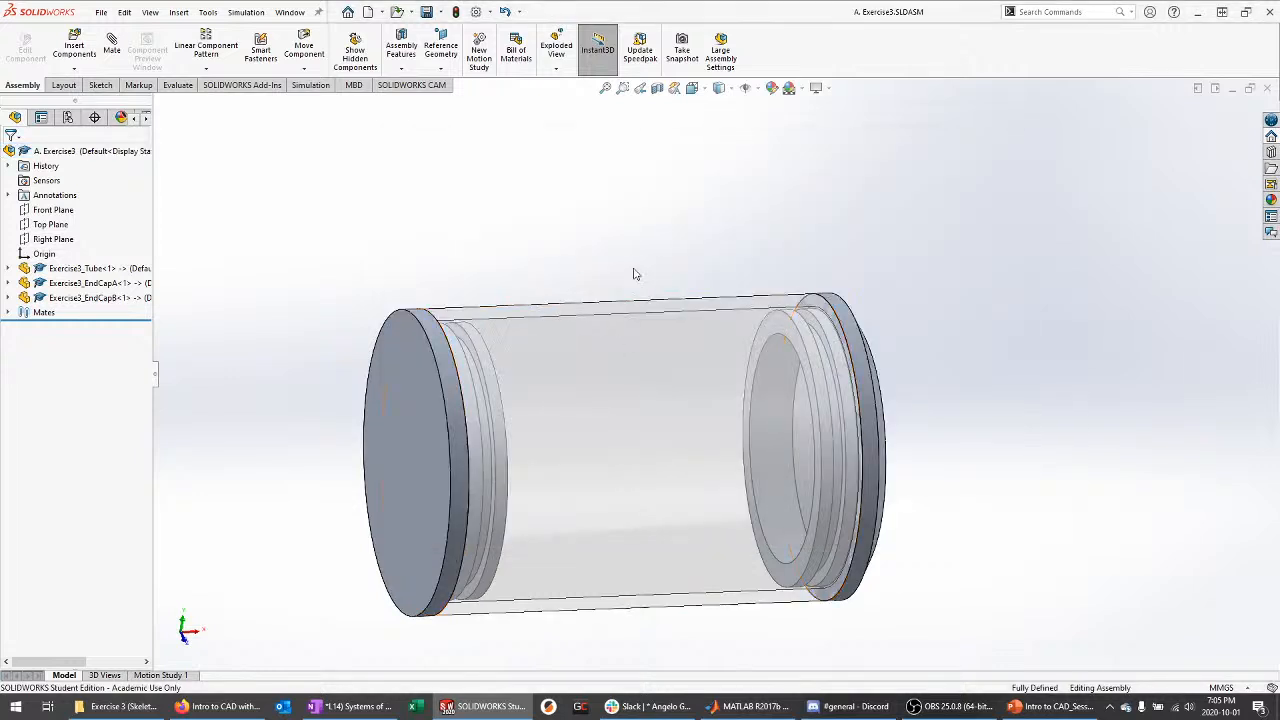
Orbit and zoom around the assembly to inspect the side view and the end cap's hole
middle_click_drag(594, 241, 548, 283)
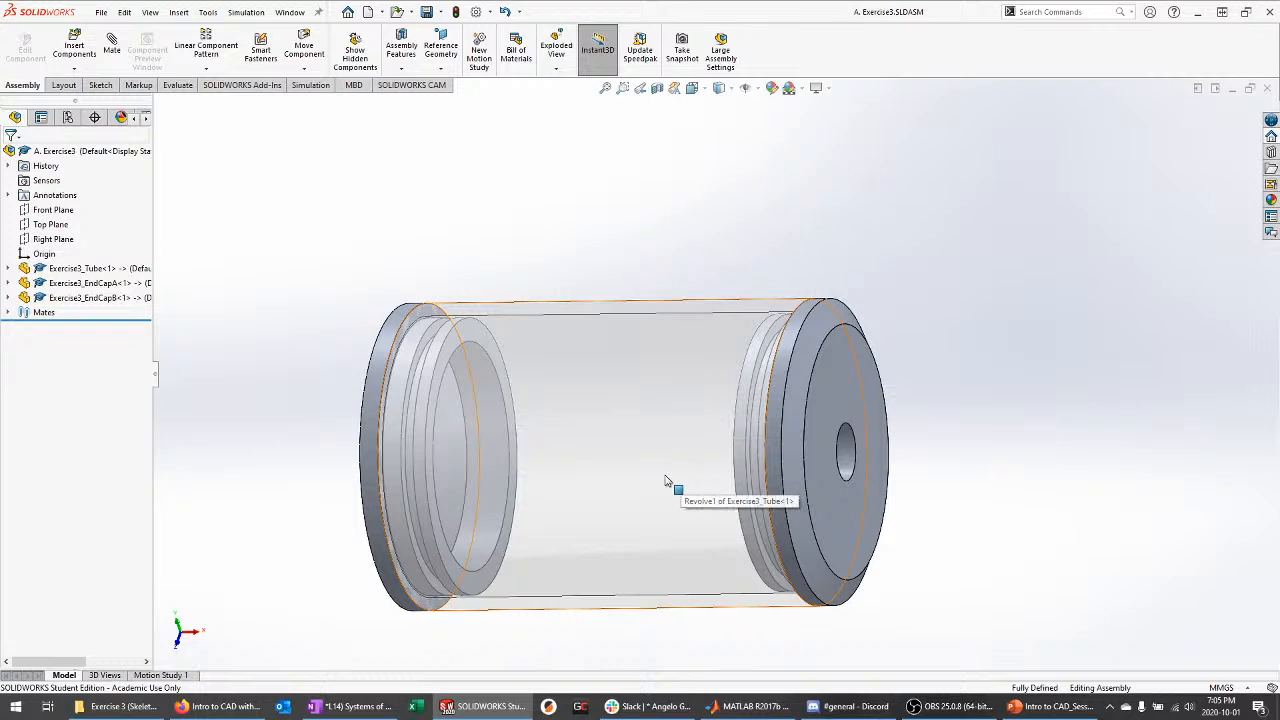
scroll(845, 241, "up", 1)
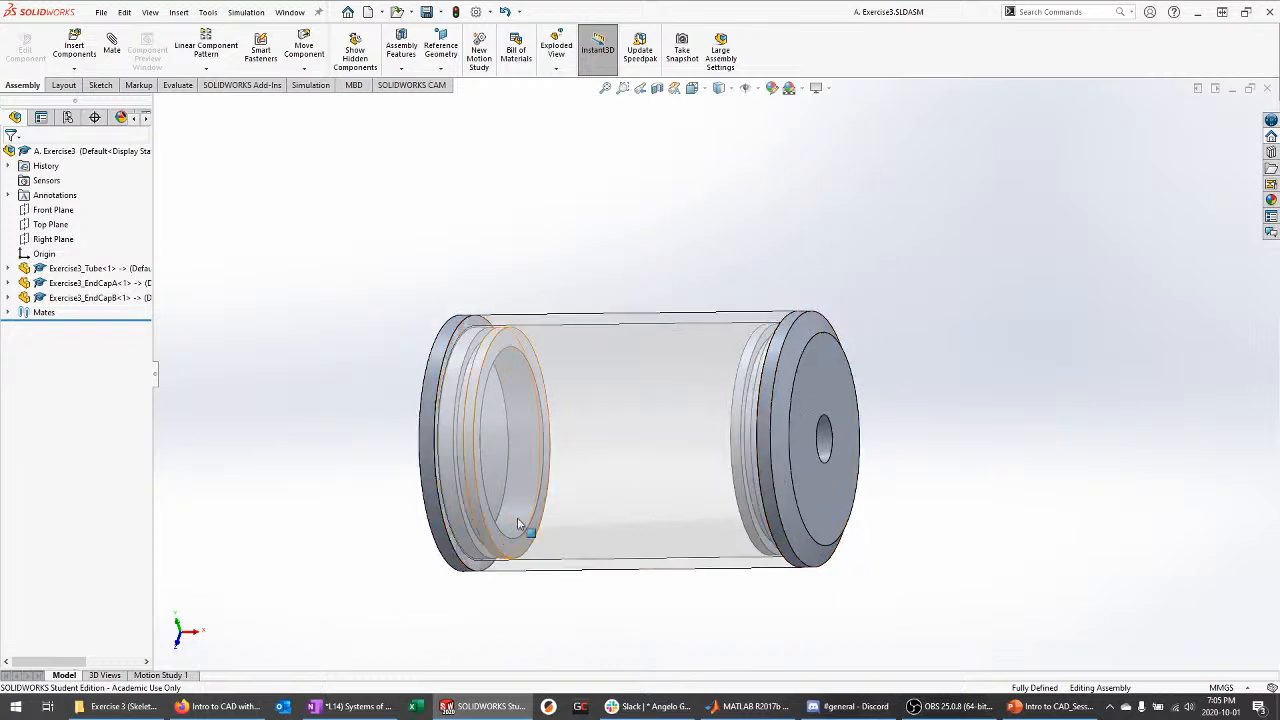
middle_click_drag(452, 535, 522, 458)
left_click(620, 383)
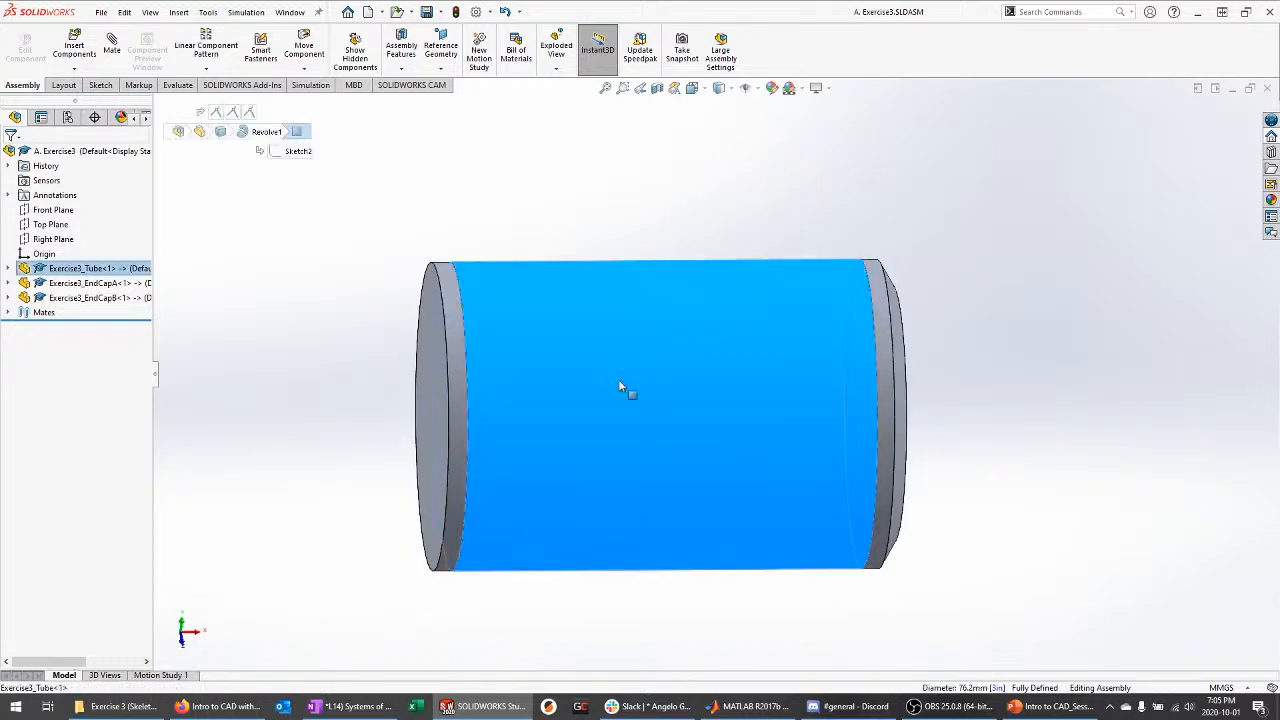
left_click(308, 343)
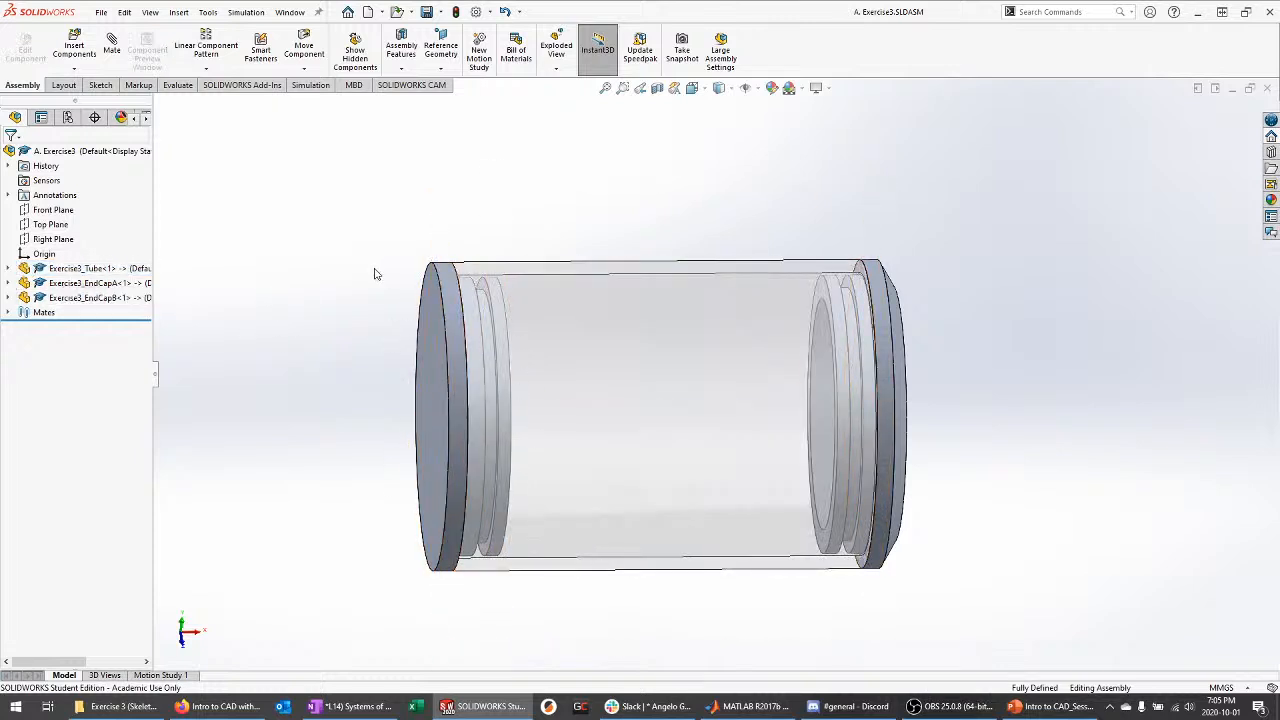
middle_click_drag(304, 297, 307, 334)
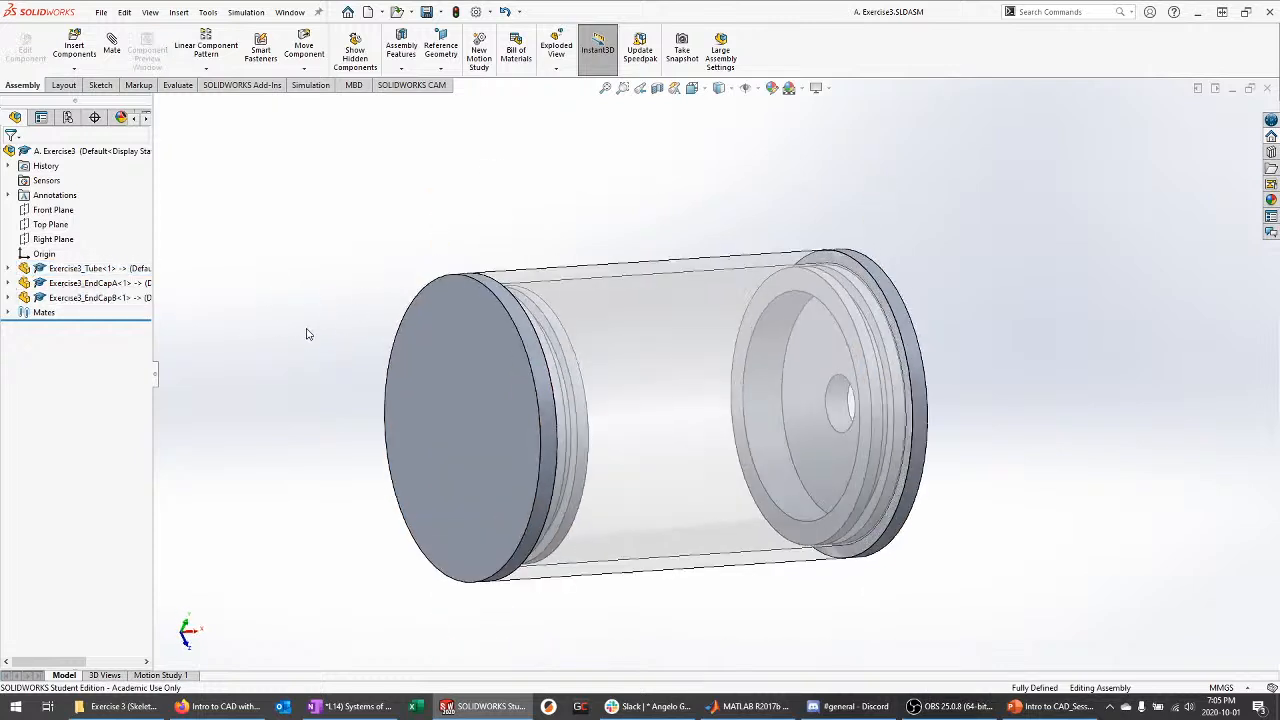
left_click(178, 86)
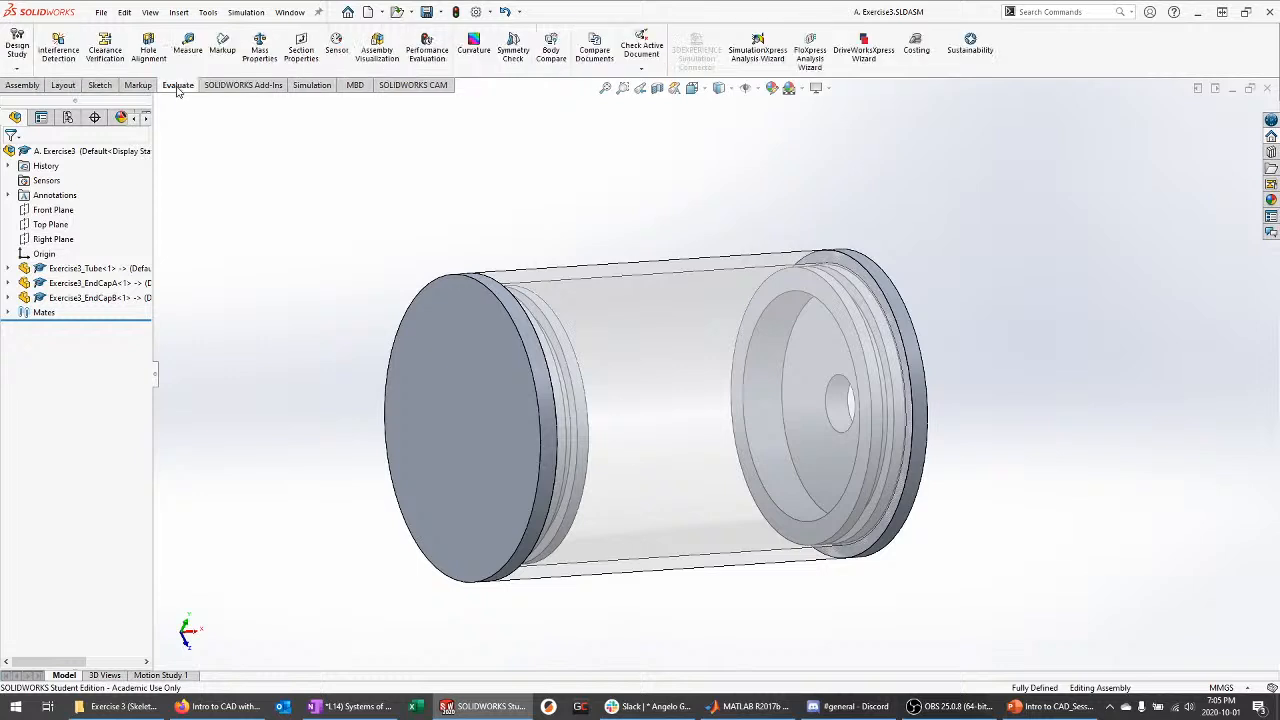
left_click(188, 45)
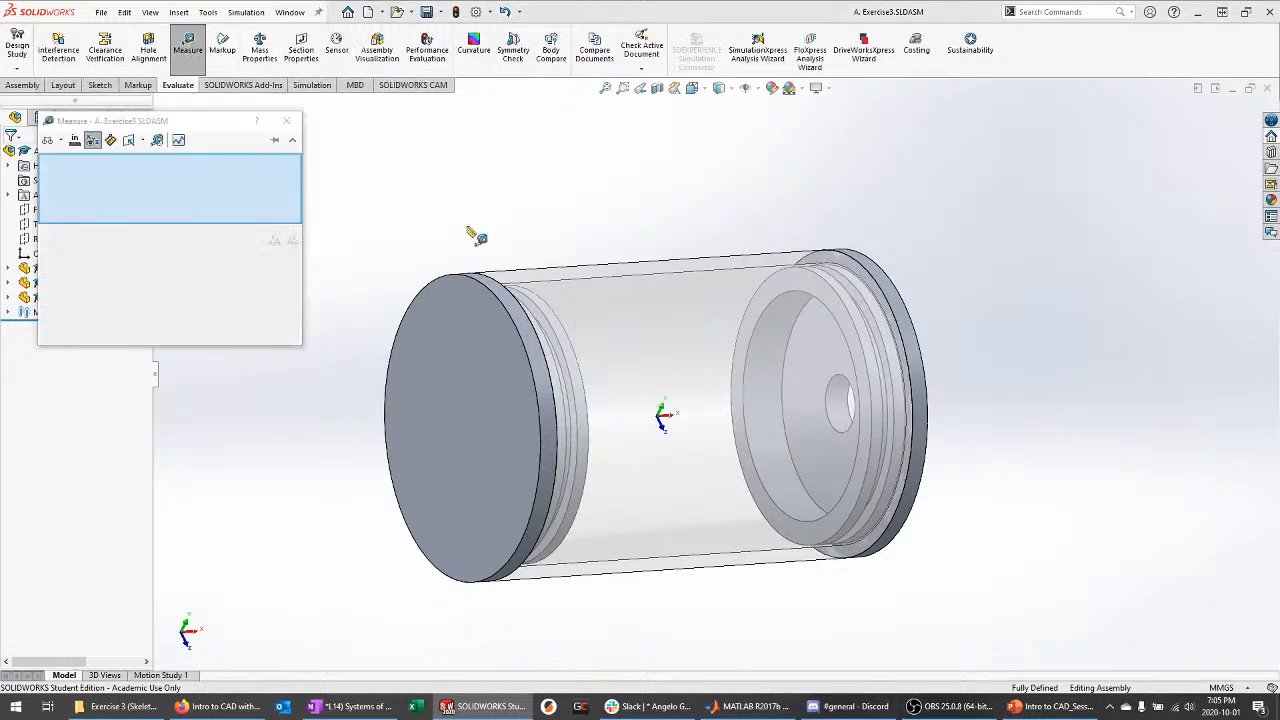
left_click(718, 308)
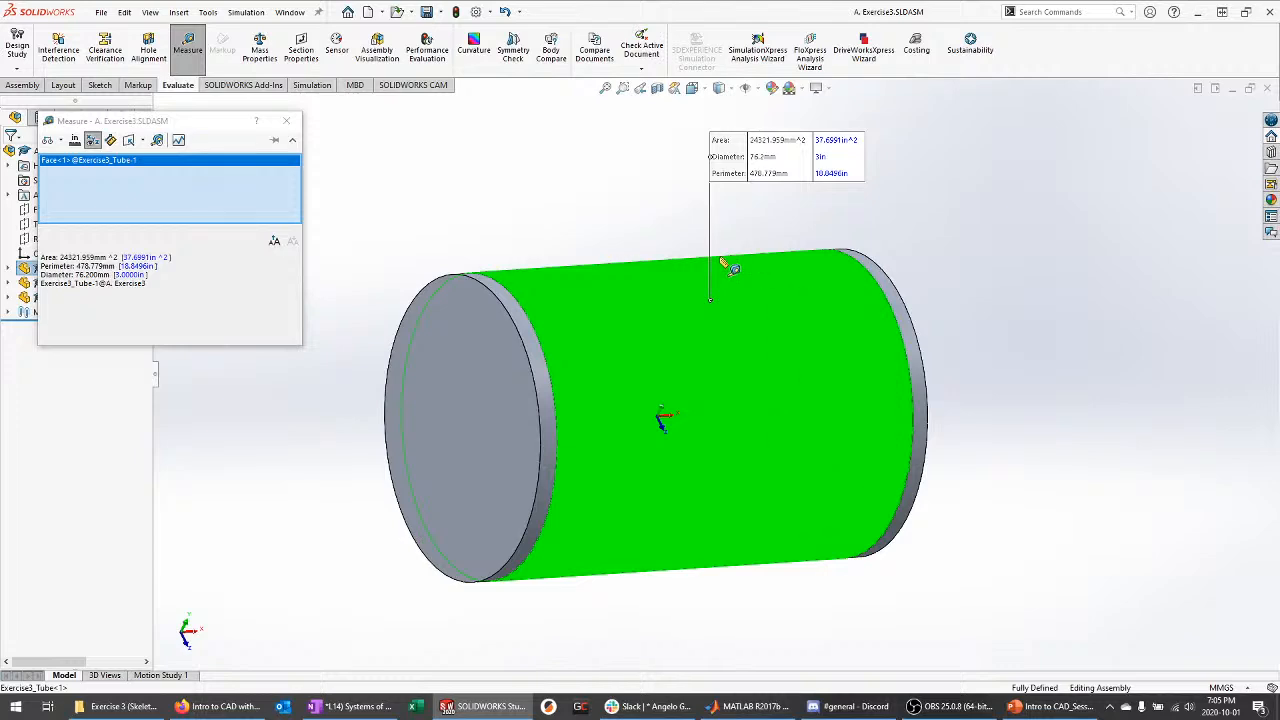
key("Escape")
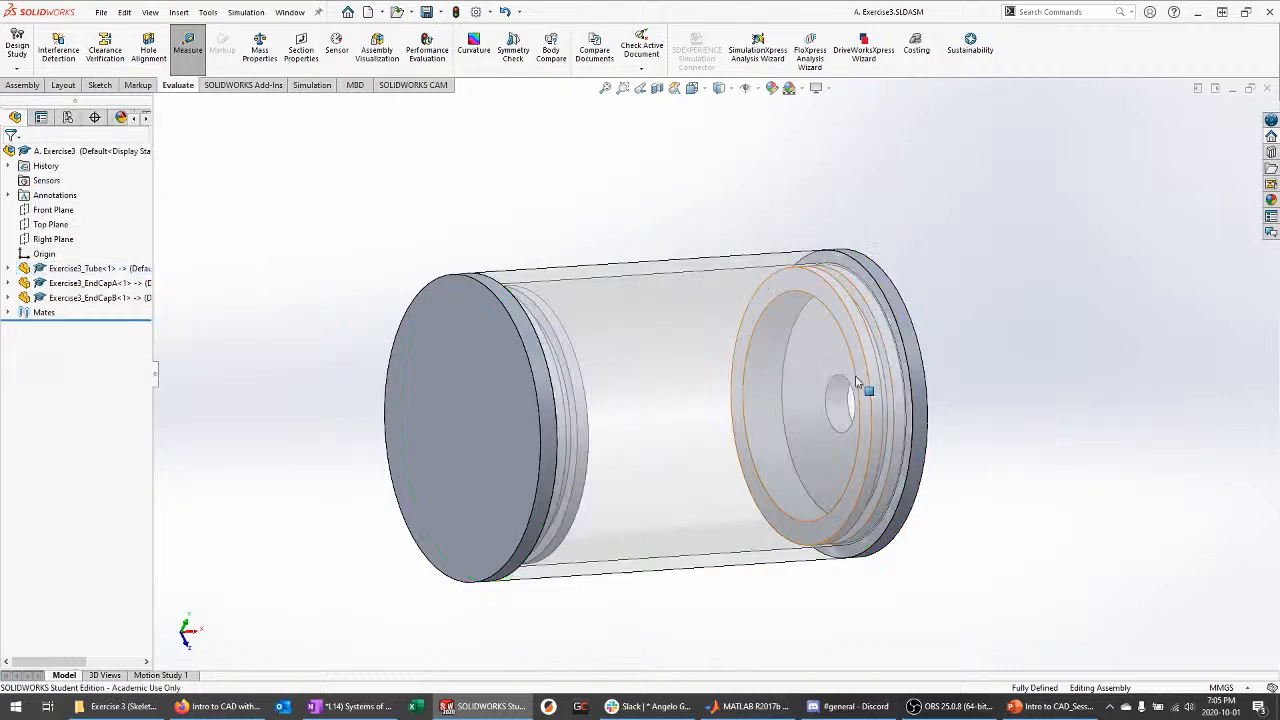
middle_click_drag(983, 417, 881, 391)
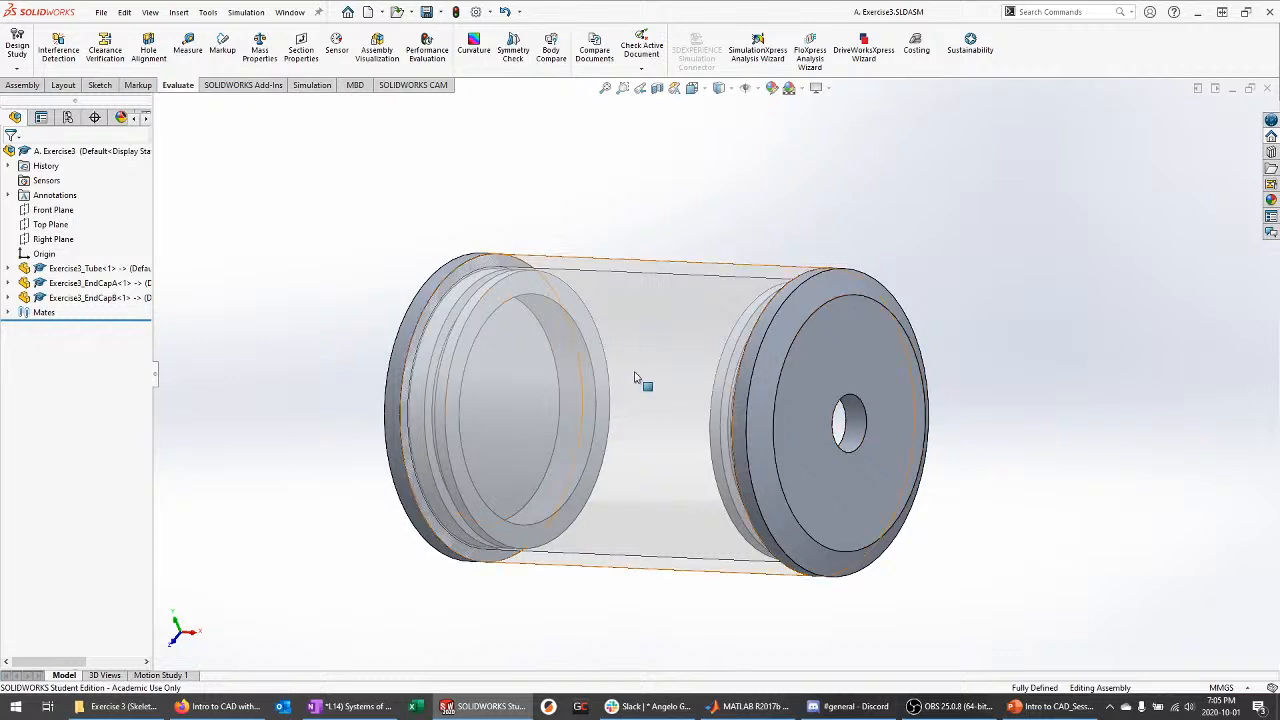
middle_click_drag(653, 421, 743, 379)
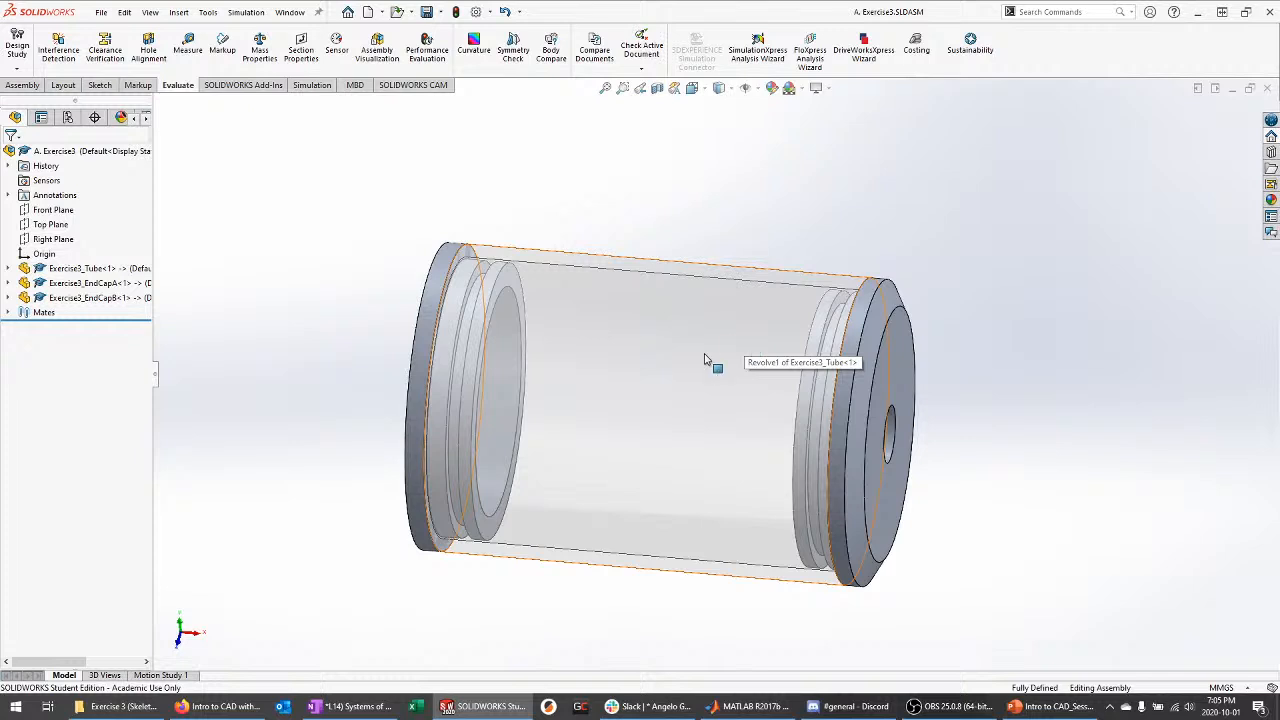
middle_click_drag(704, 360, 443, 363)
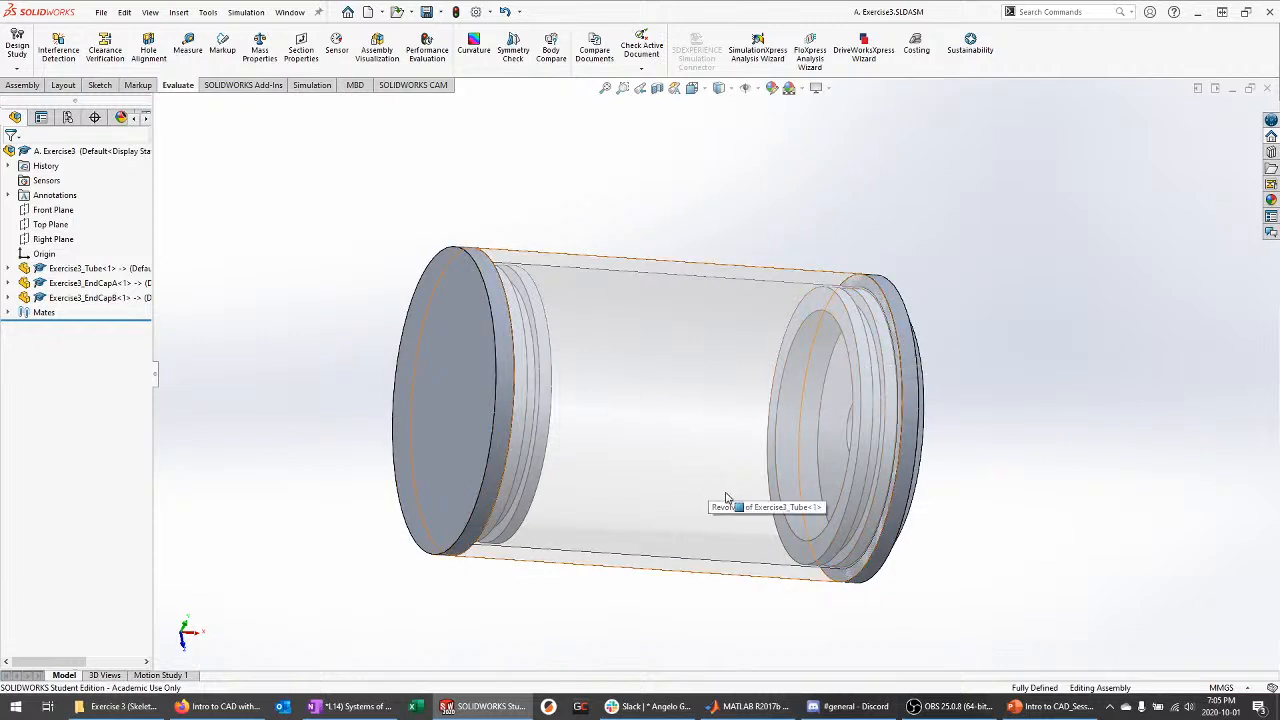
middle_click_drag(760, 500, 340, 369)
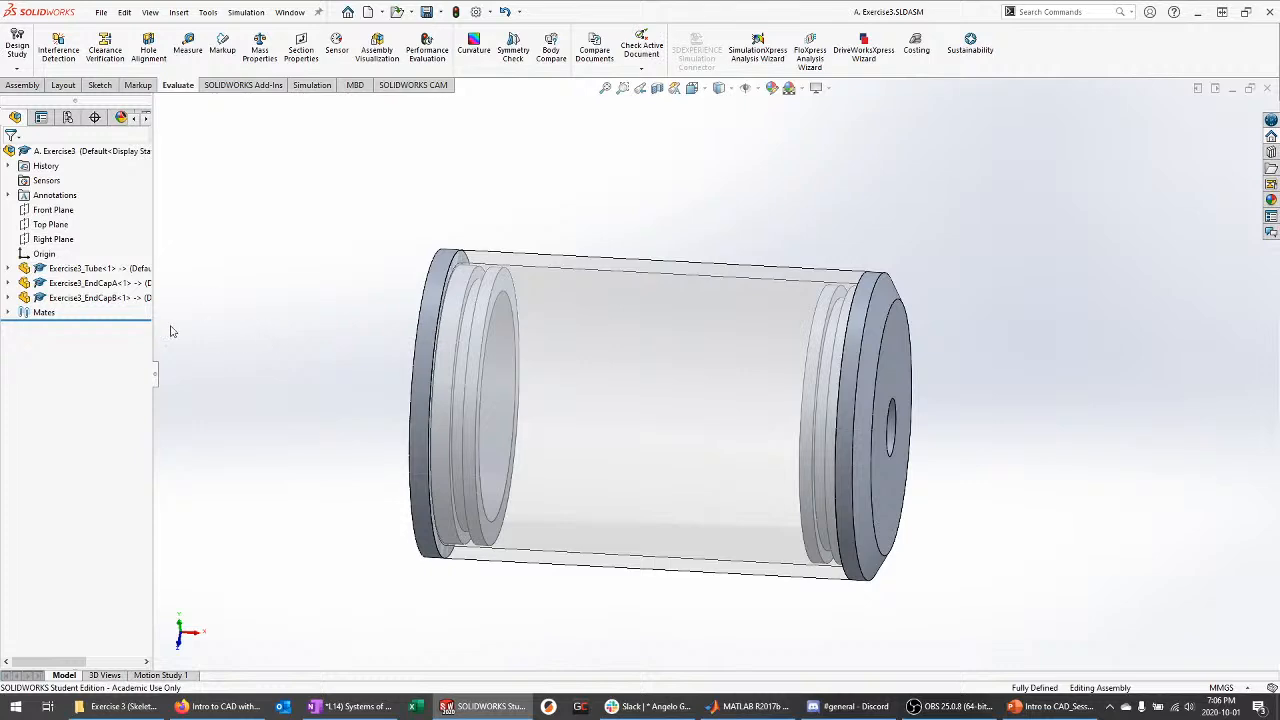
Open Exercise3_SKELETON.SLDPRT from the Exercise 3 (Skeleton) folder
left_click(125, 706)
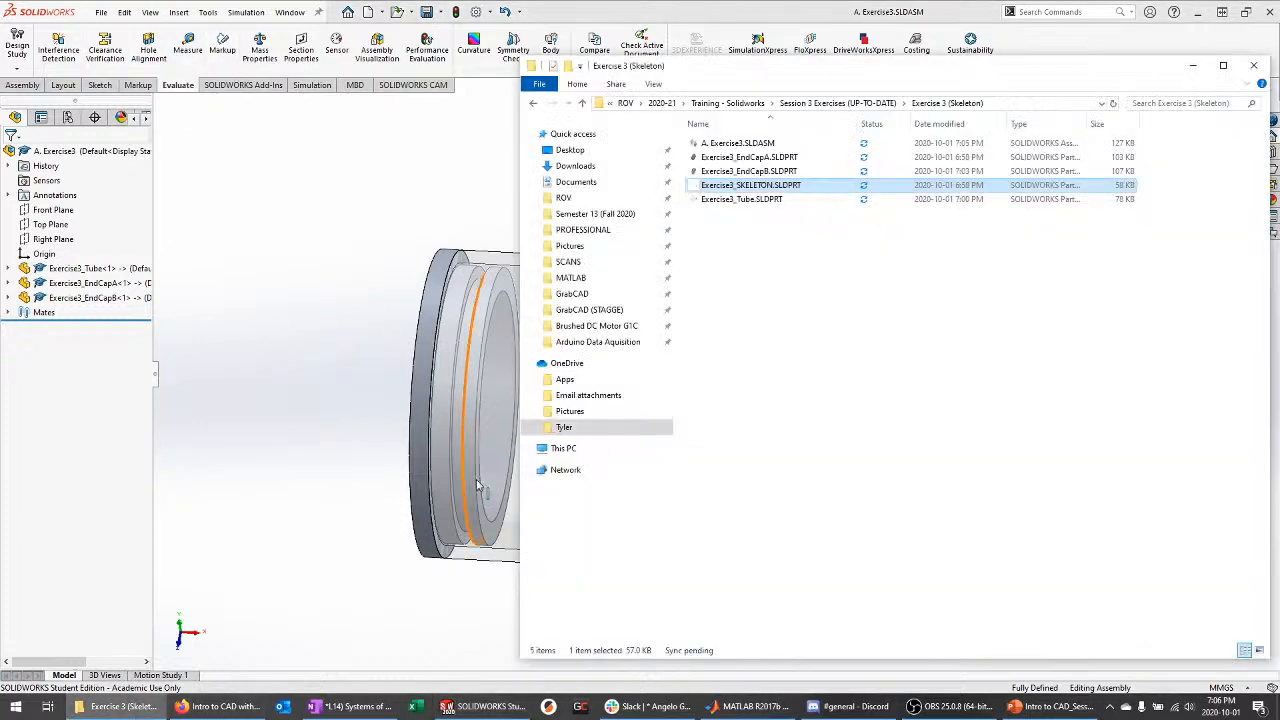
left_click_drag(795, 72, 695, 105)
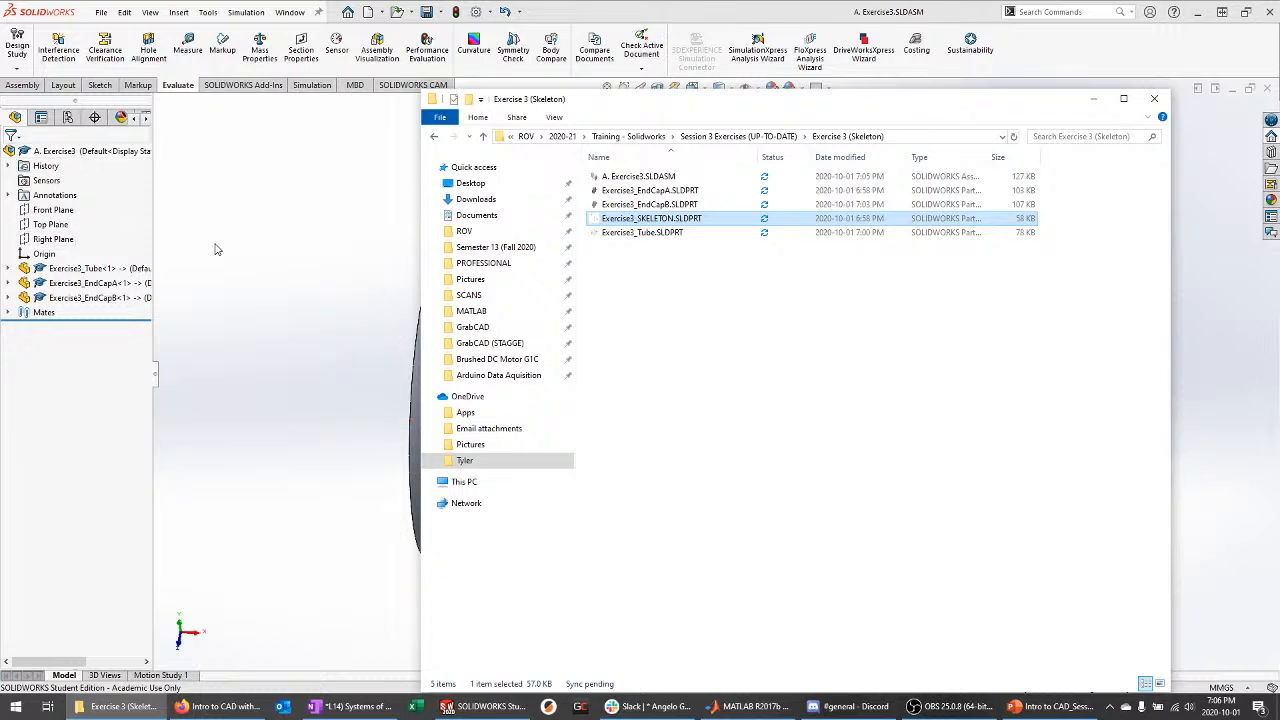
left_click(627, 298)
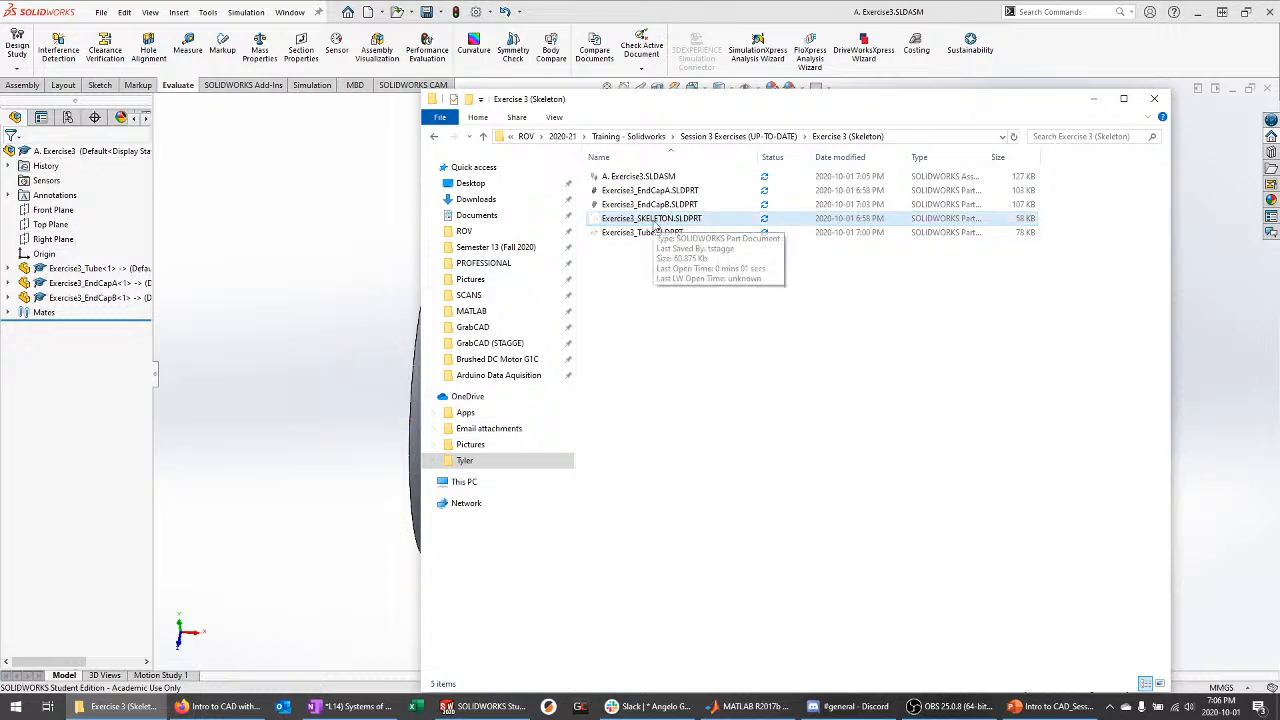
double_click(657, 220)
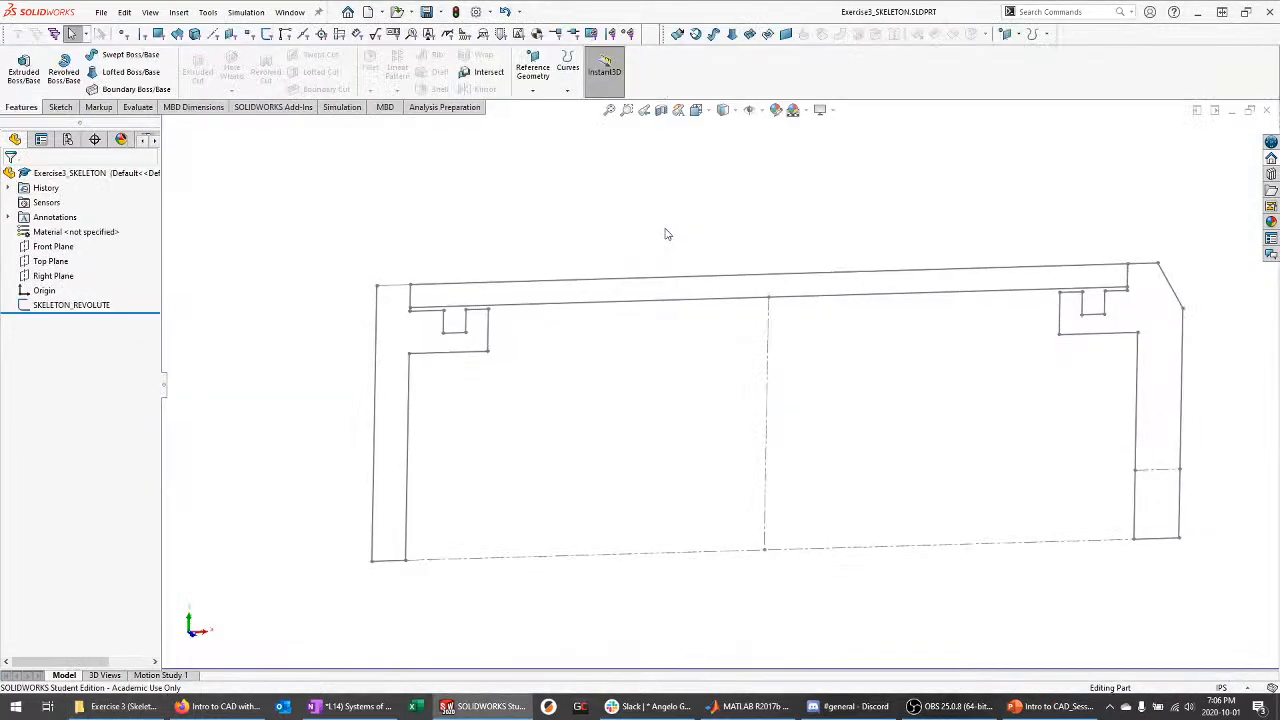
Edit SKELETON_REVOLUTE, change the 1.5000 in dimension to 2, and exit the sketch
left_click(65, 305)
left_click(73, 264)
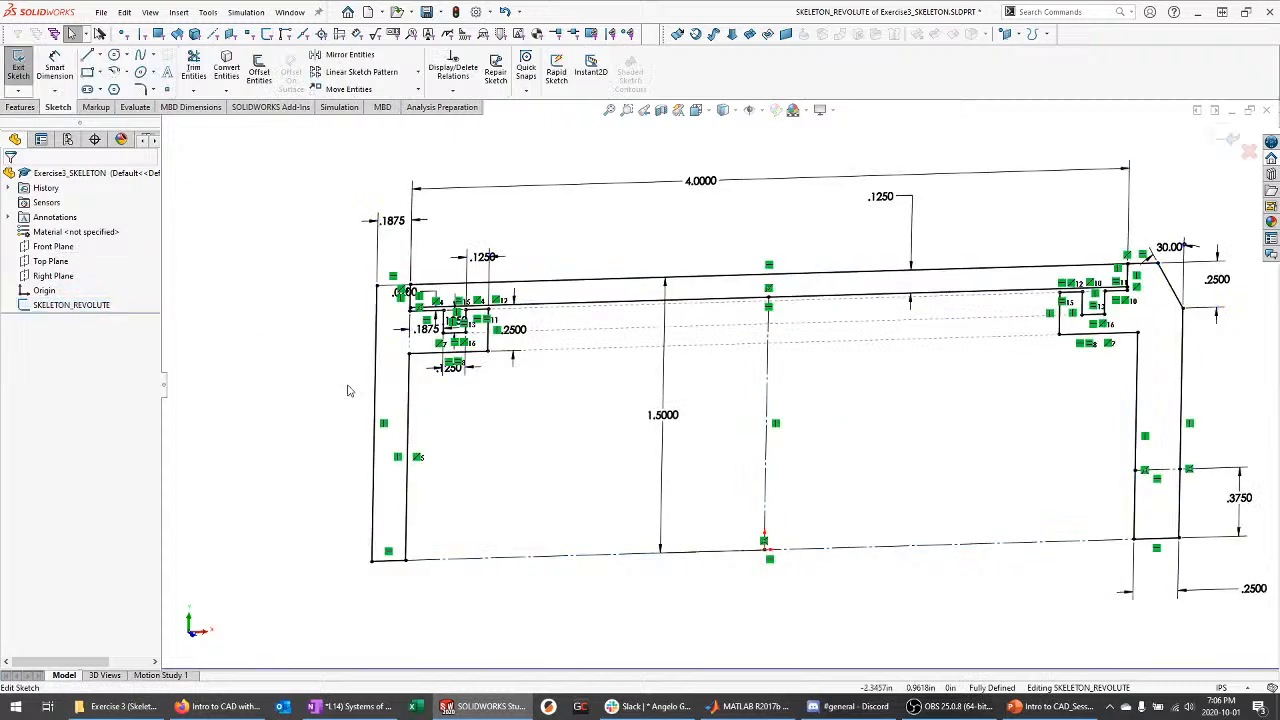
scroll(540, 411, "up", 2)
scroll(840, 435, "down", 2)
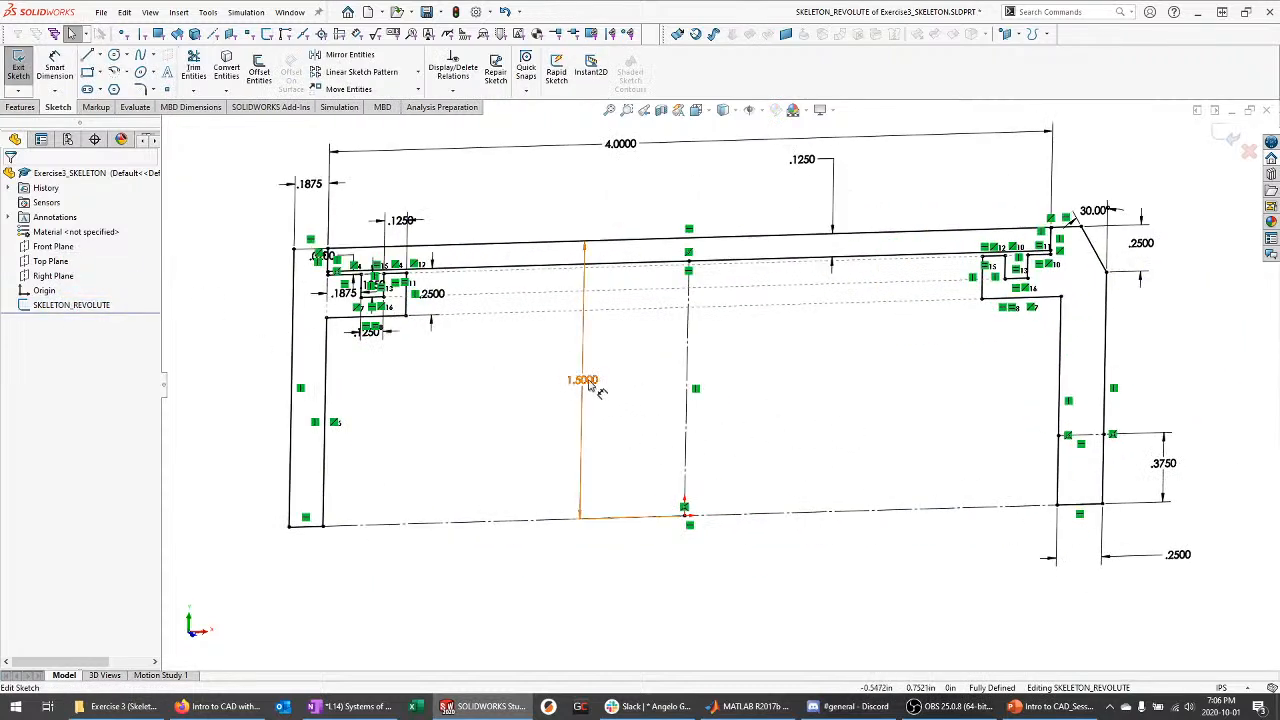
left_click_drag(588, 386, 620, 366)
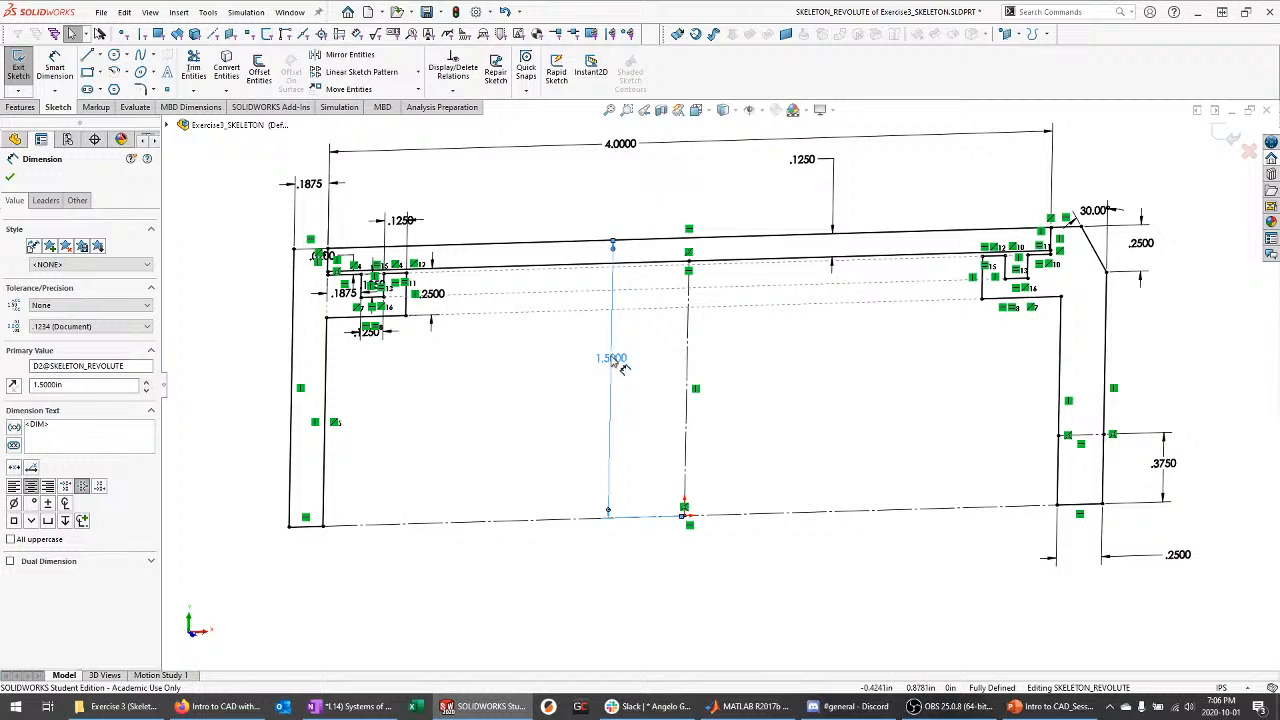
double_click(613, 359)
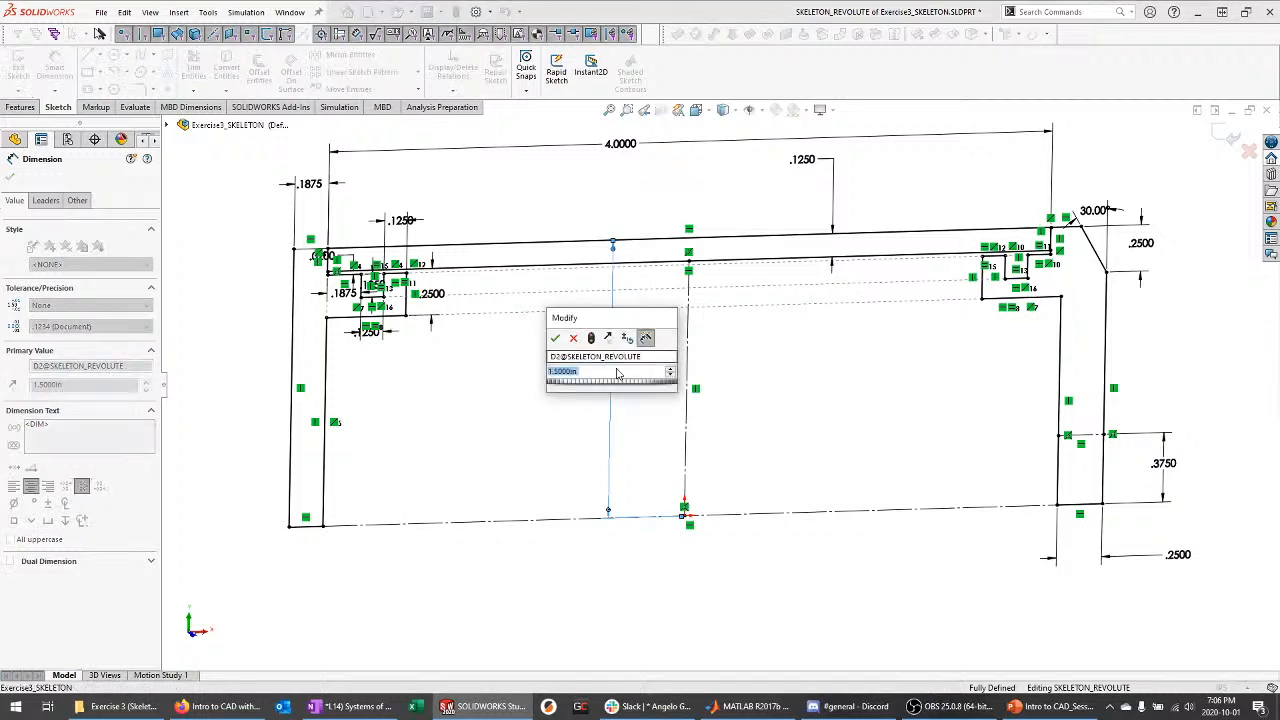
type("2")
key("Return")
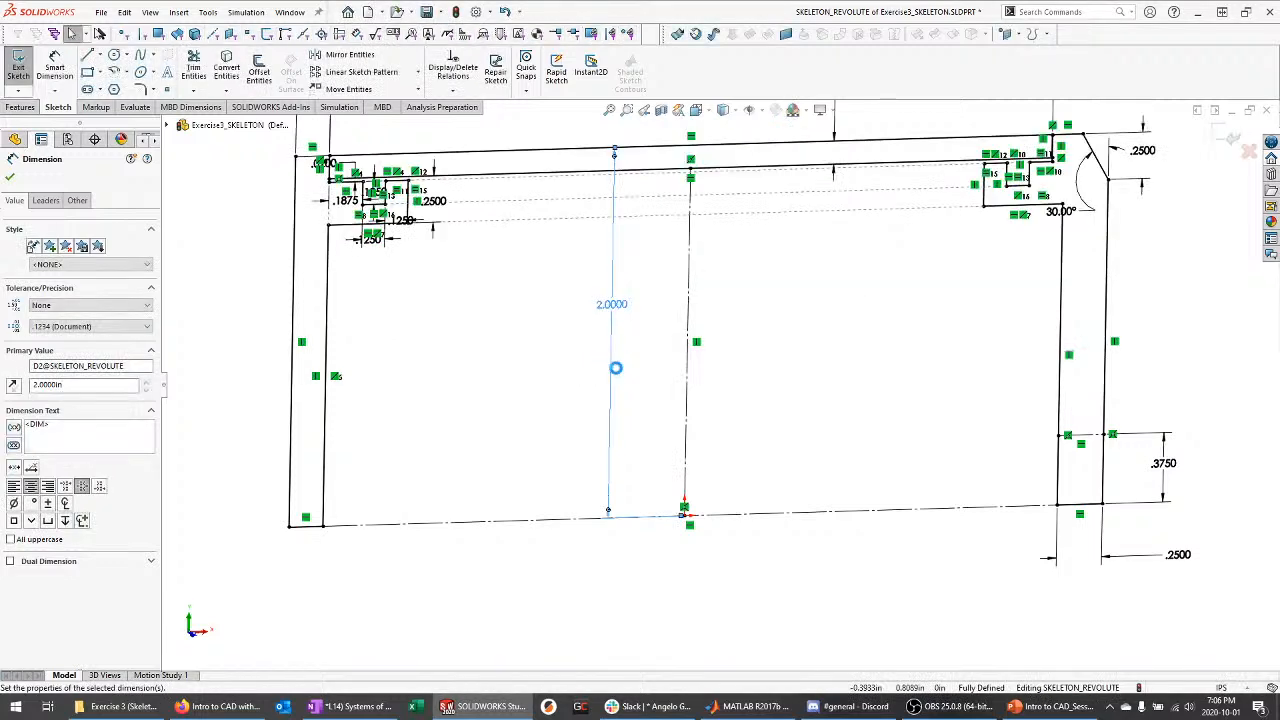
left_click(538, 380)
scroll(640, 410, "up", 2)
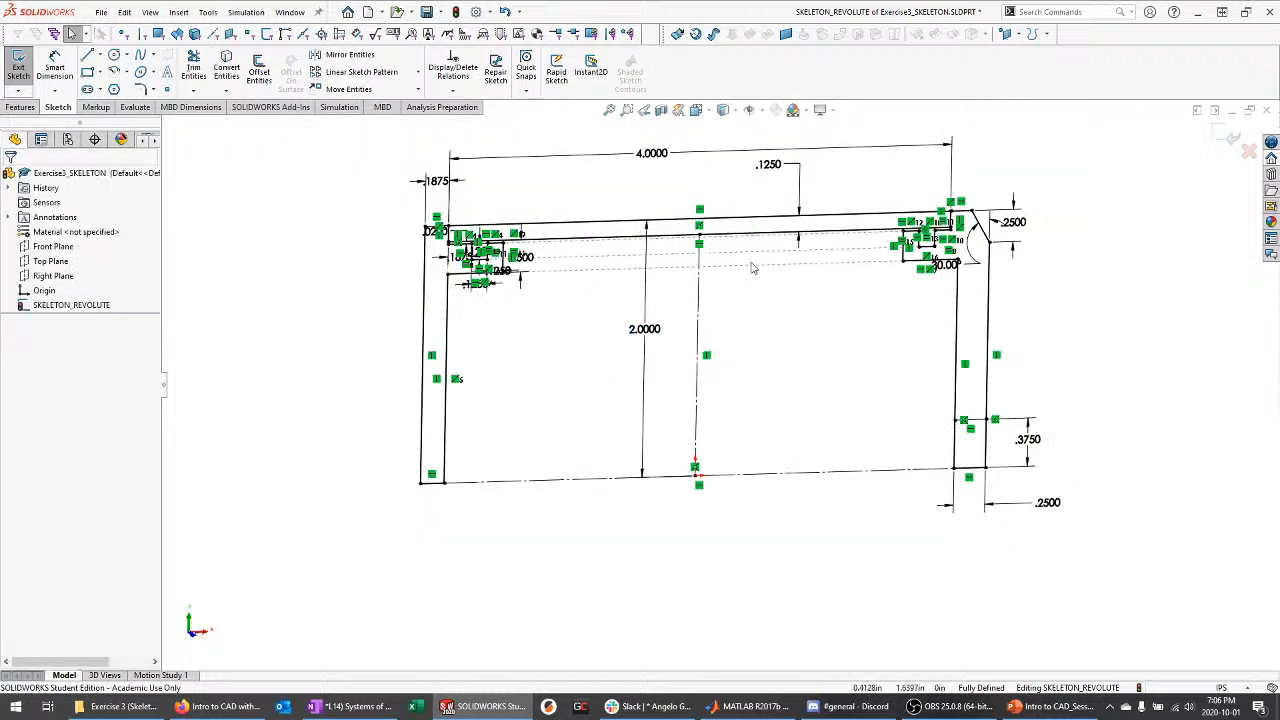
scroll(757, 247, "down", 1)
left_click(1231, 138)
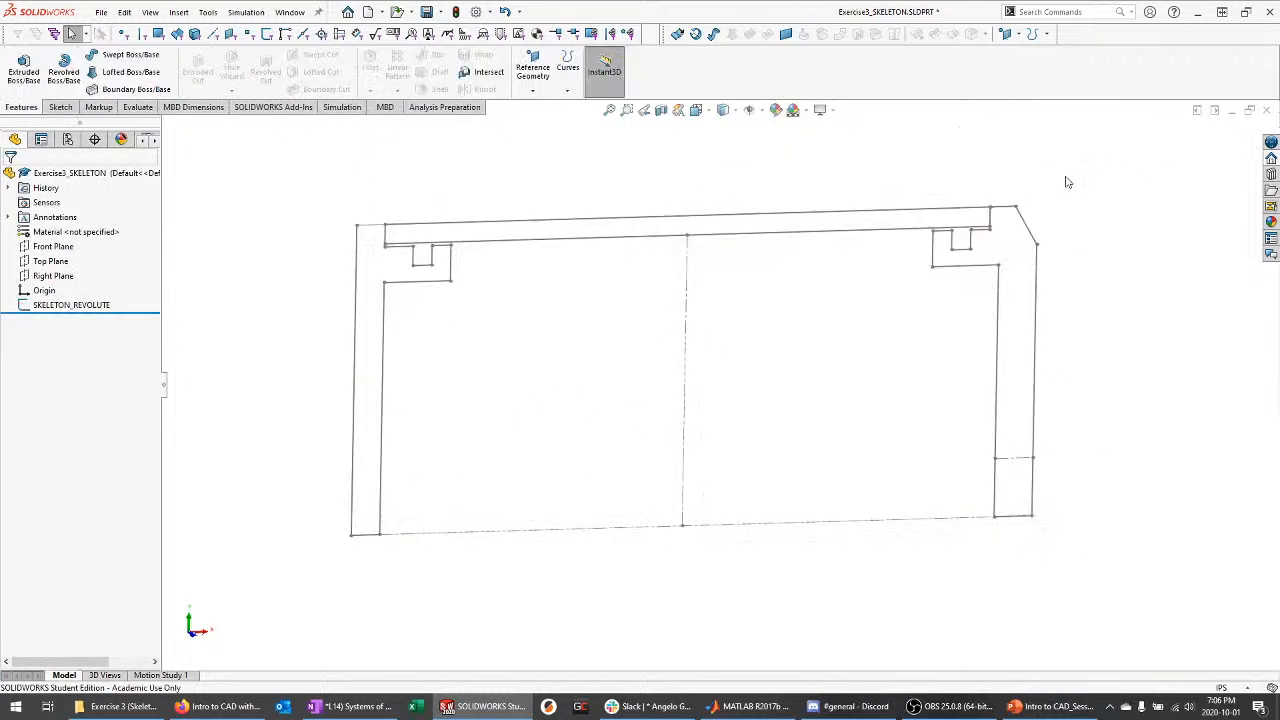
Switch to A. Exercise3.SLDASM, rebuild it with the edited skeleton, and Save All
left_click(289, 13)
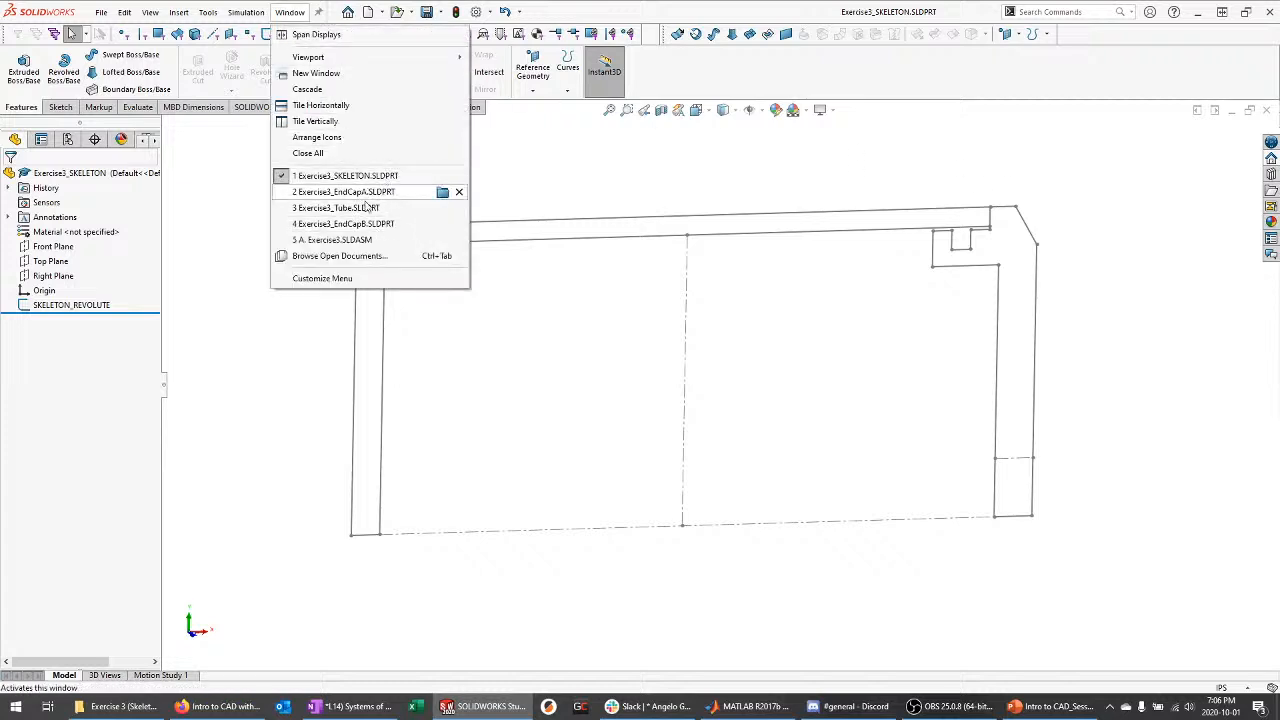
left_click(368, 241)
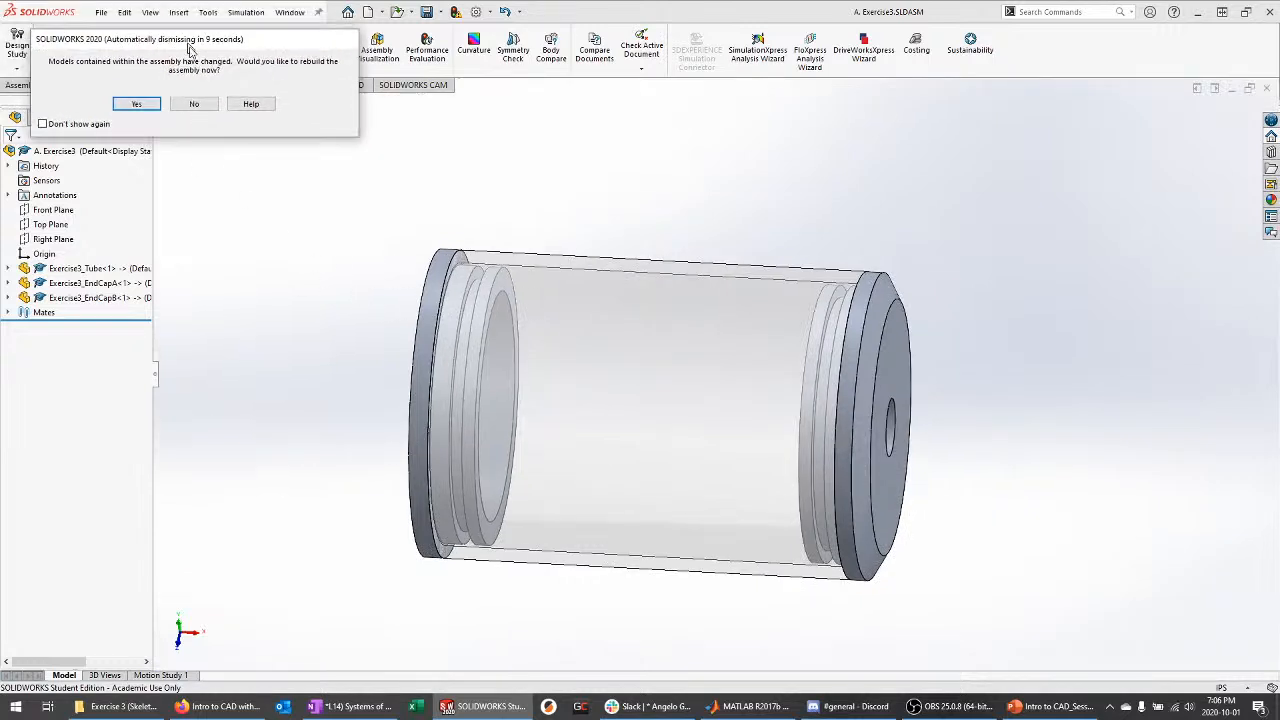
left_click_drag(129, 80, 312, 81)
left_click(229, 91)
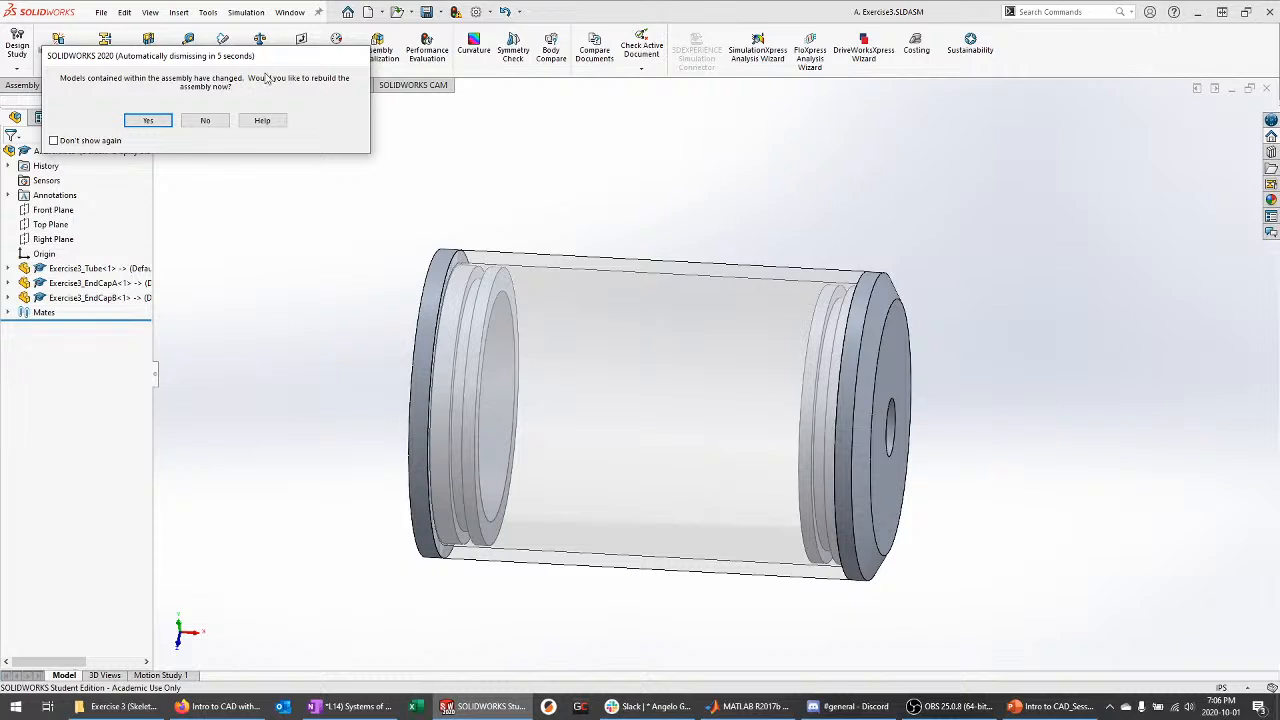
left_click(148, 121)
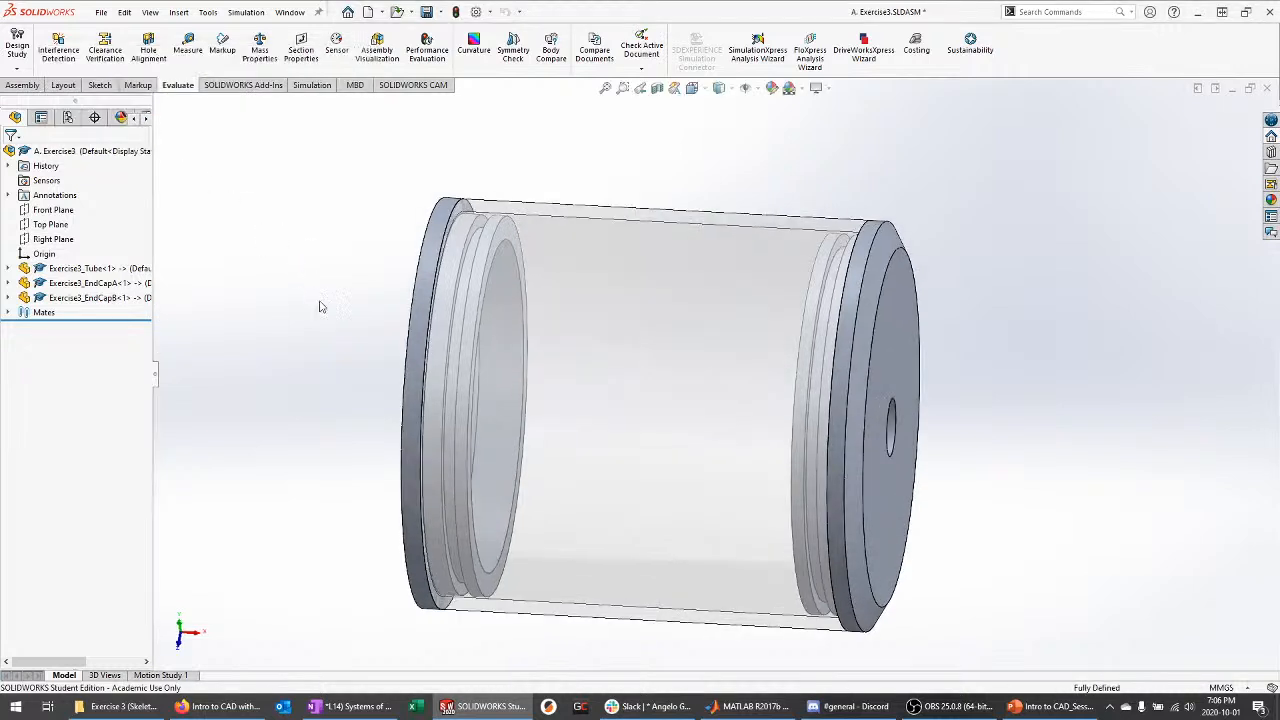
middle_click_drag(329, 344, 310, 370)
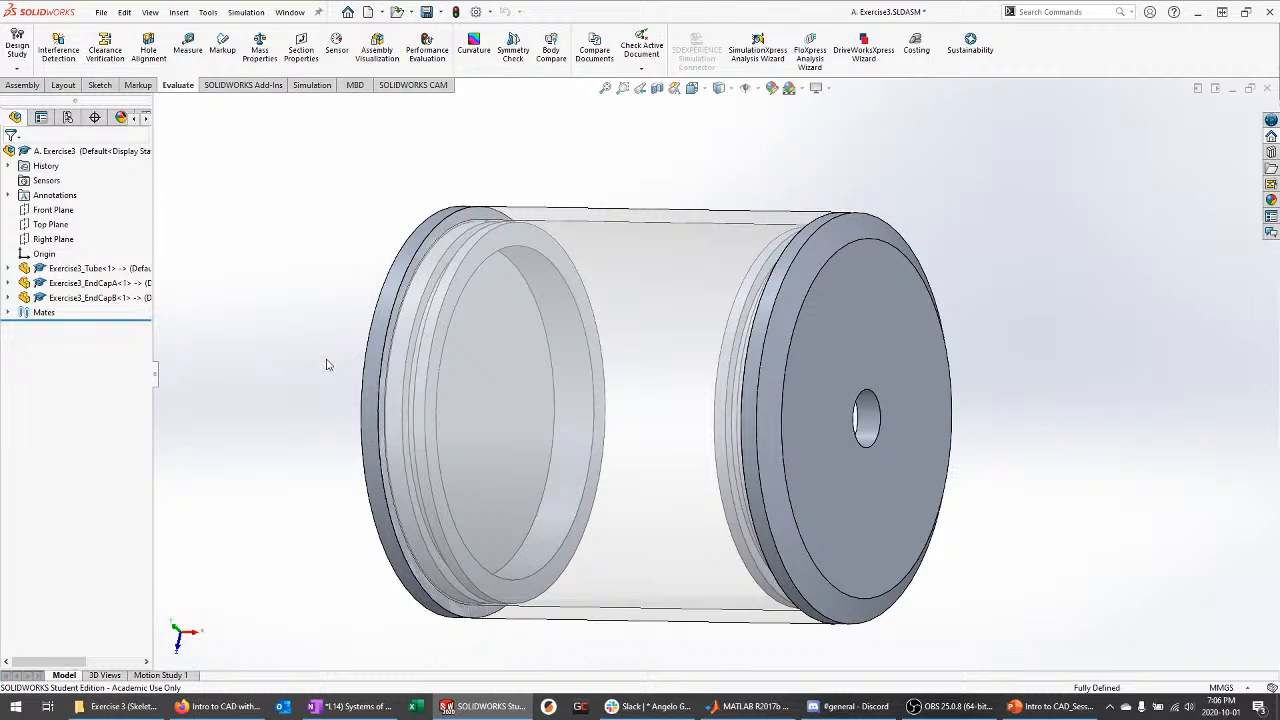
key("ctrl+s")
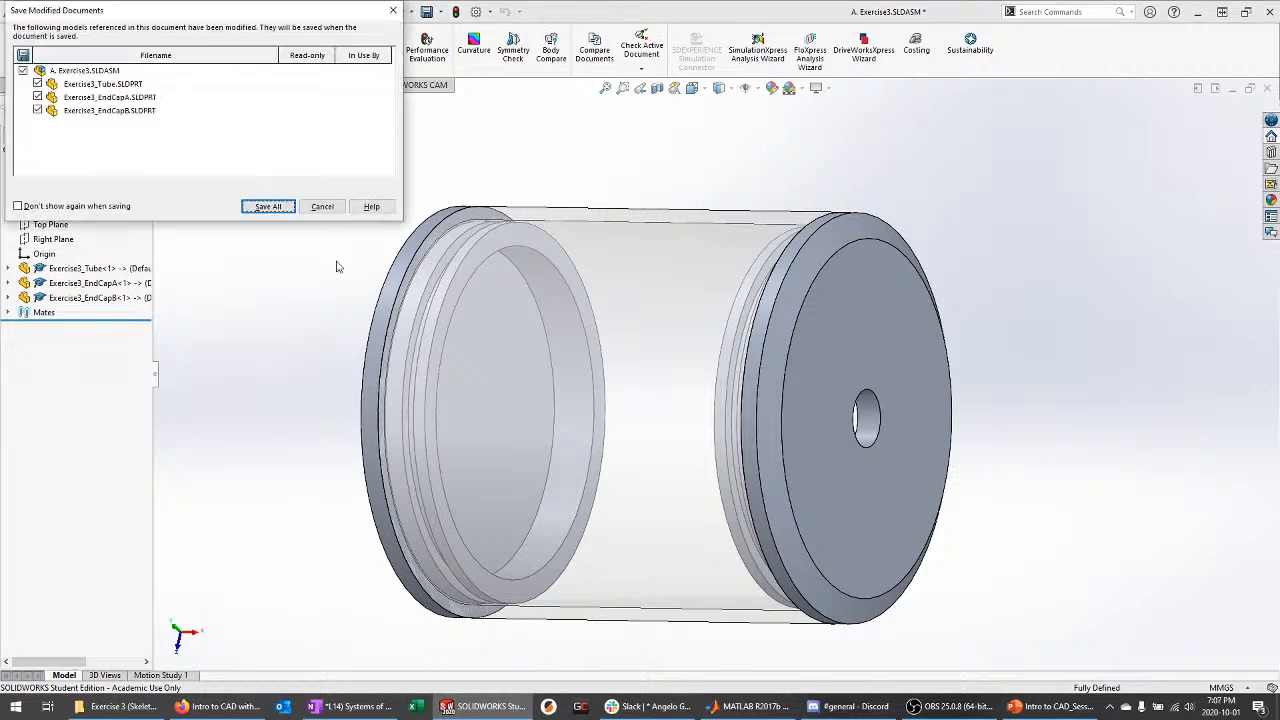
left_click(272, 208)
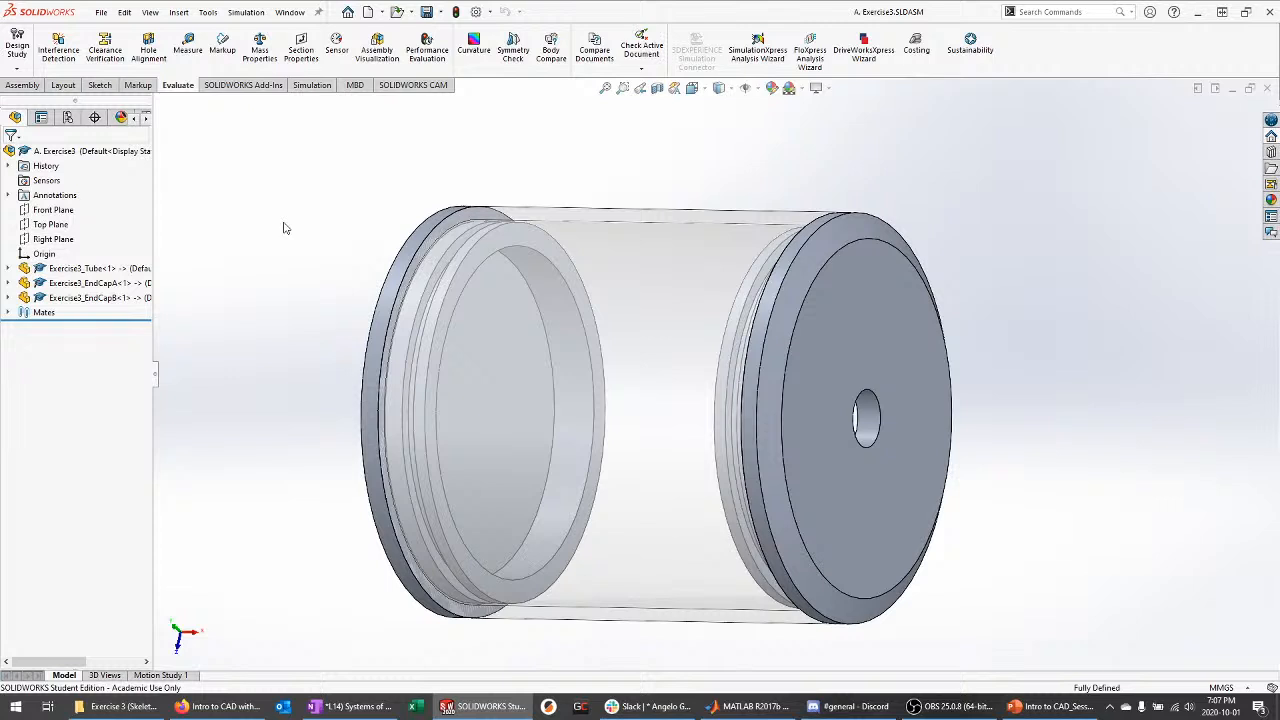
Open the CustomT200Duct_Horizontal_A part from Training - Solidworks > Session 3 Demos
middle_click_drag(289, 236, 318, 268)
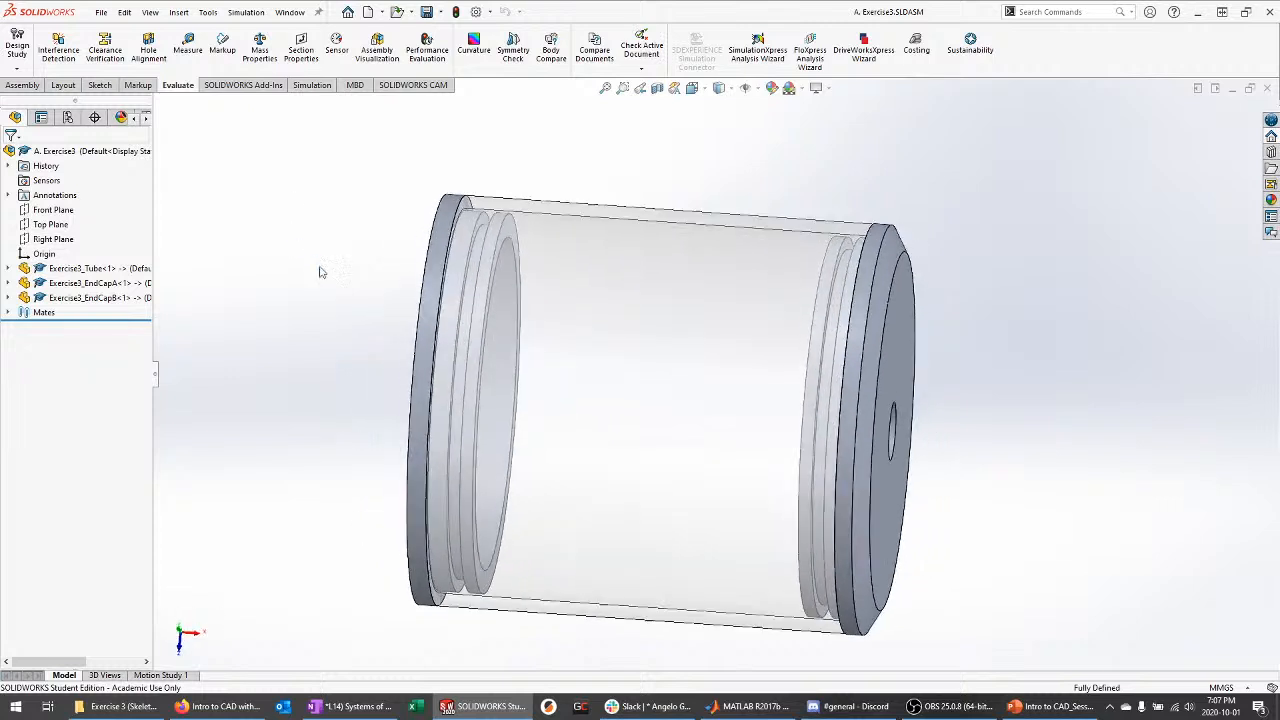
left_click(290, 12)
left_click(118, 706)
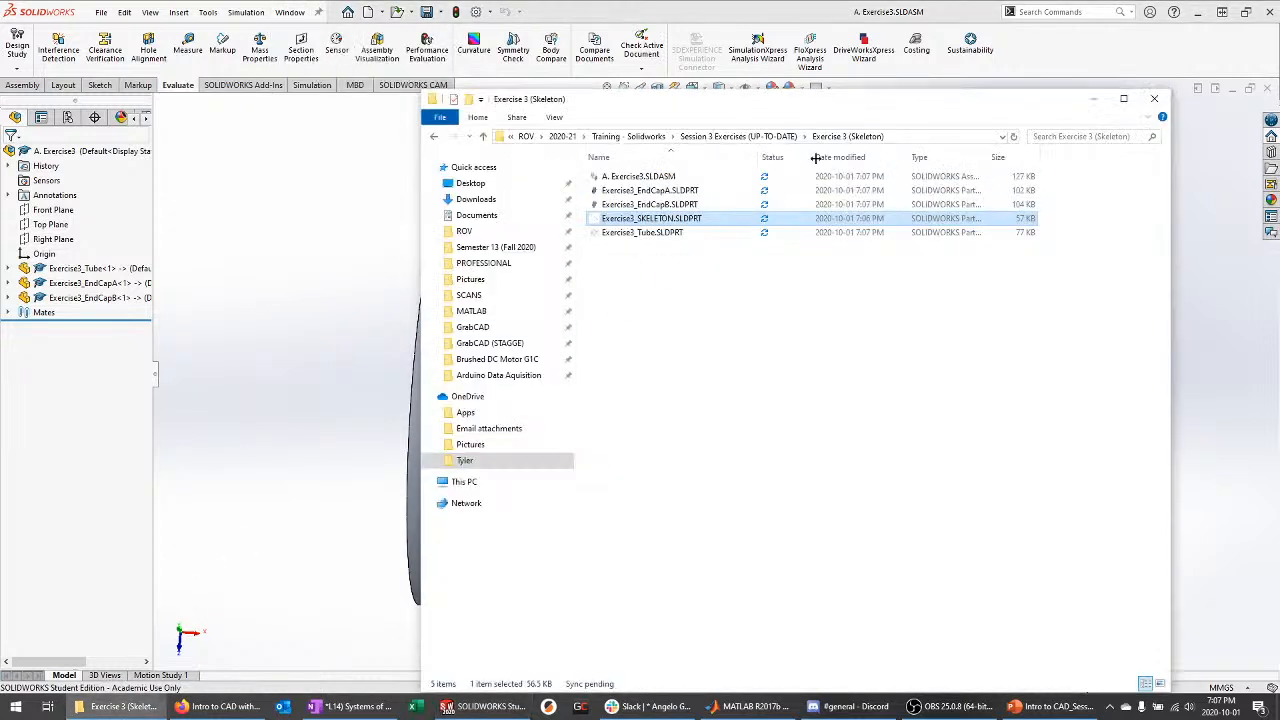
left_click(780, 139)
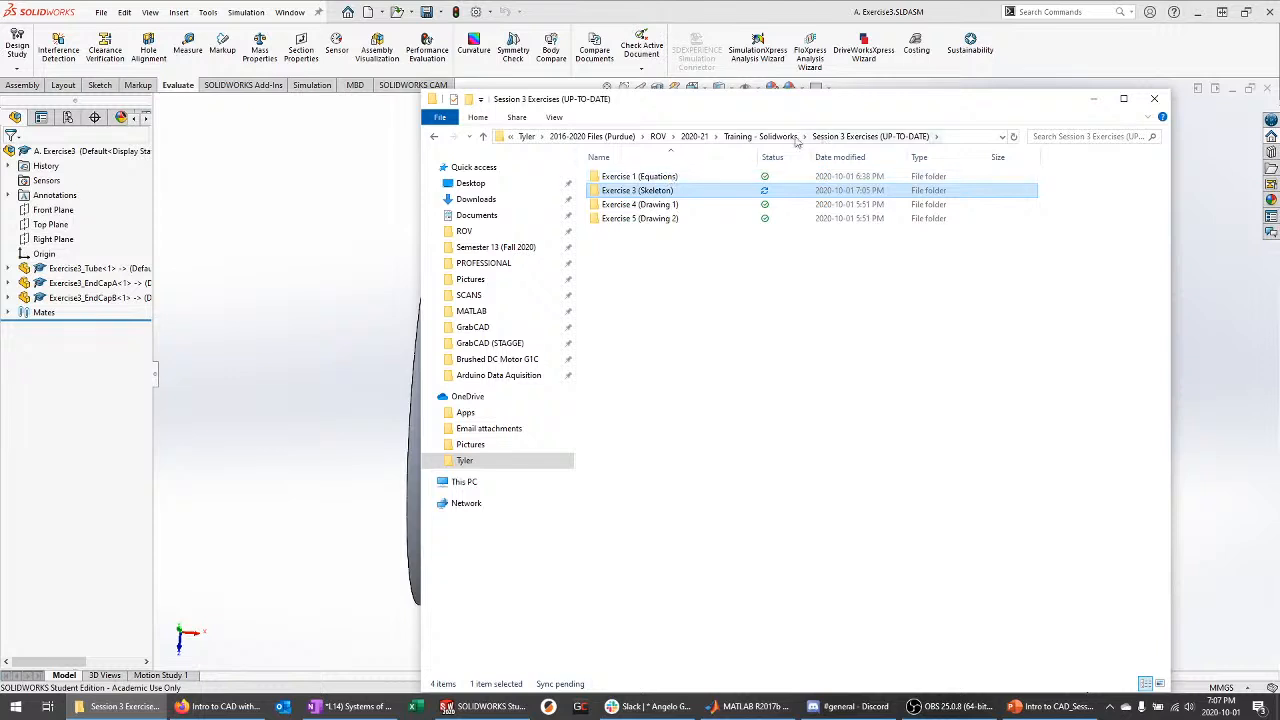
left_click(752, 136)
double_click(640, 218)
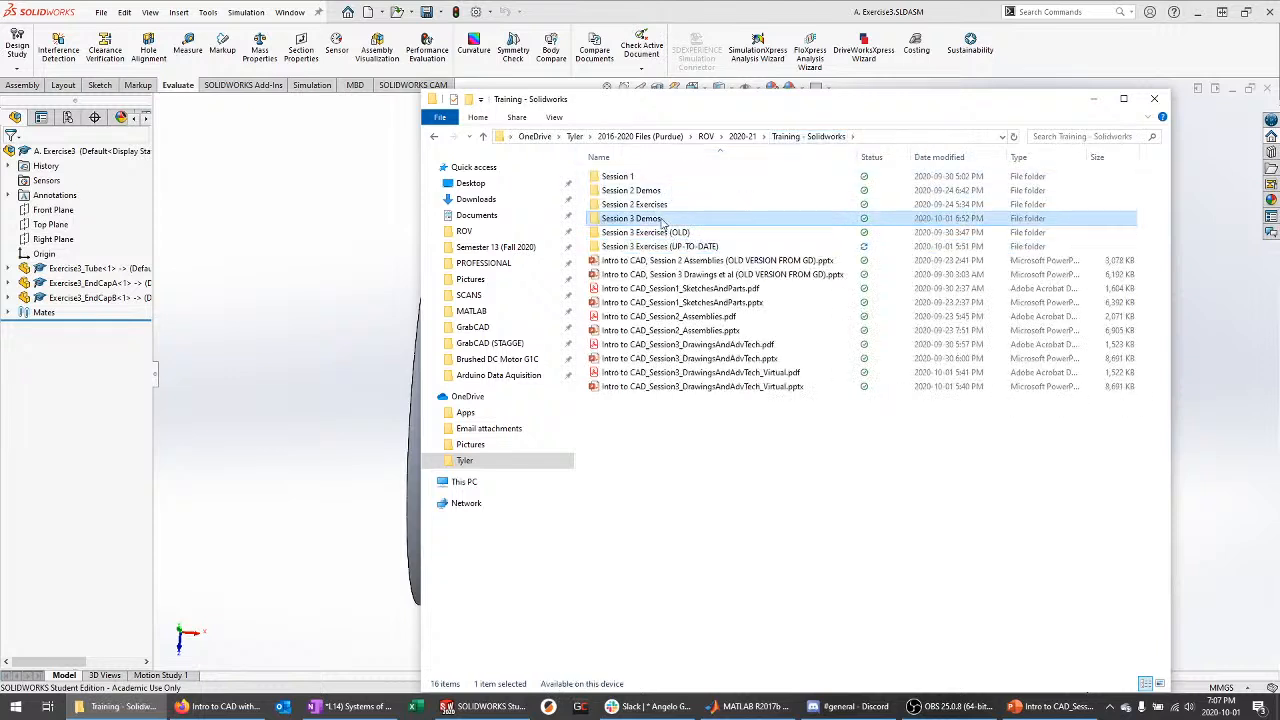
left_click(706, 177)
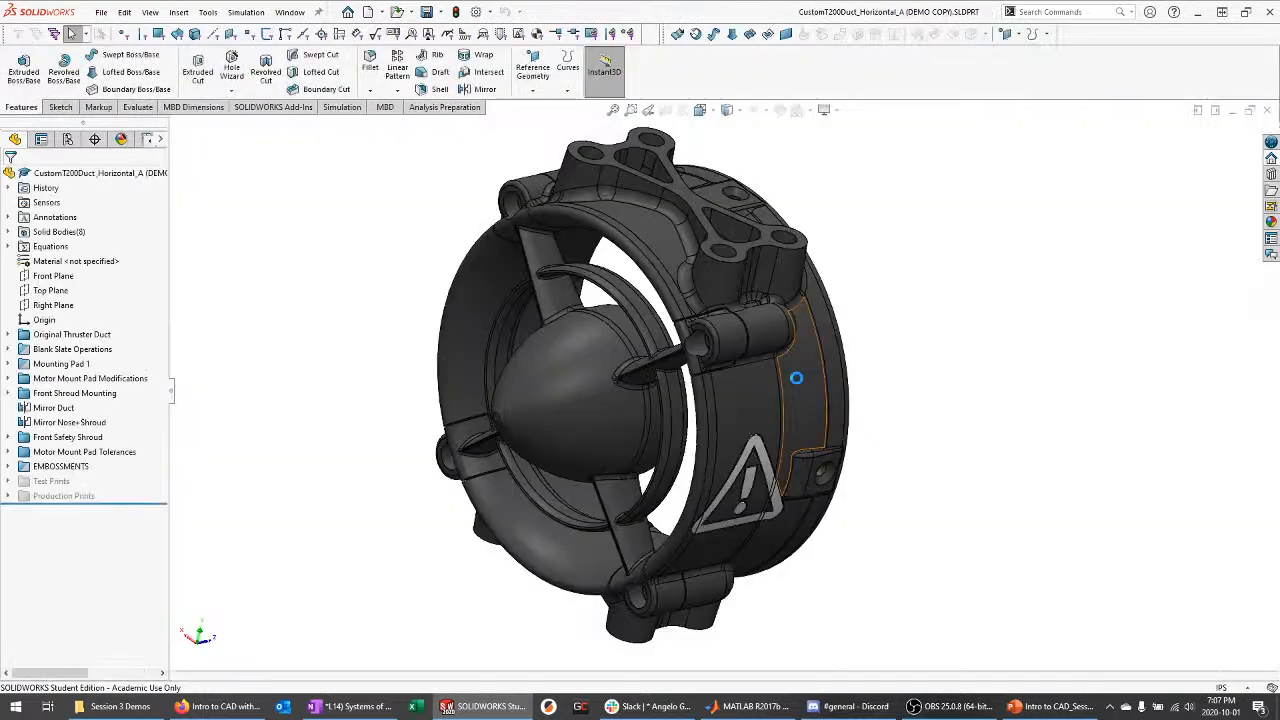
Decline FeatureWorks recognition and orbit the duct to show its sides and warning triangle
left_click(641, 357)
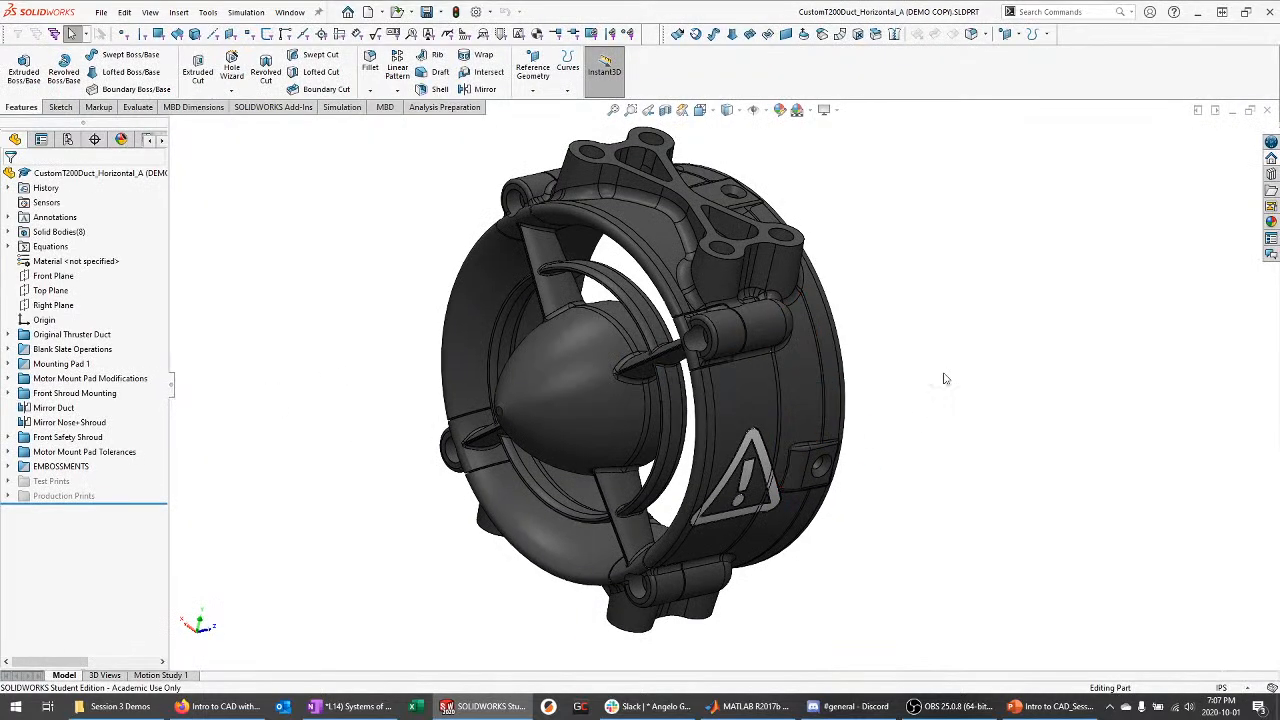
middle_click_drag(969, 363, 997, 391)
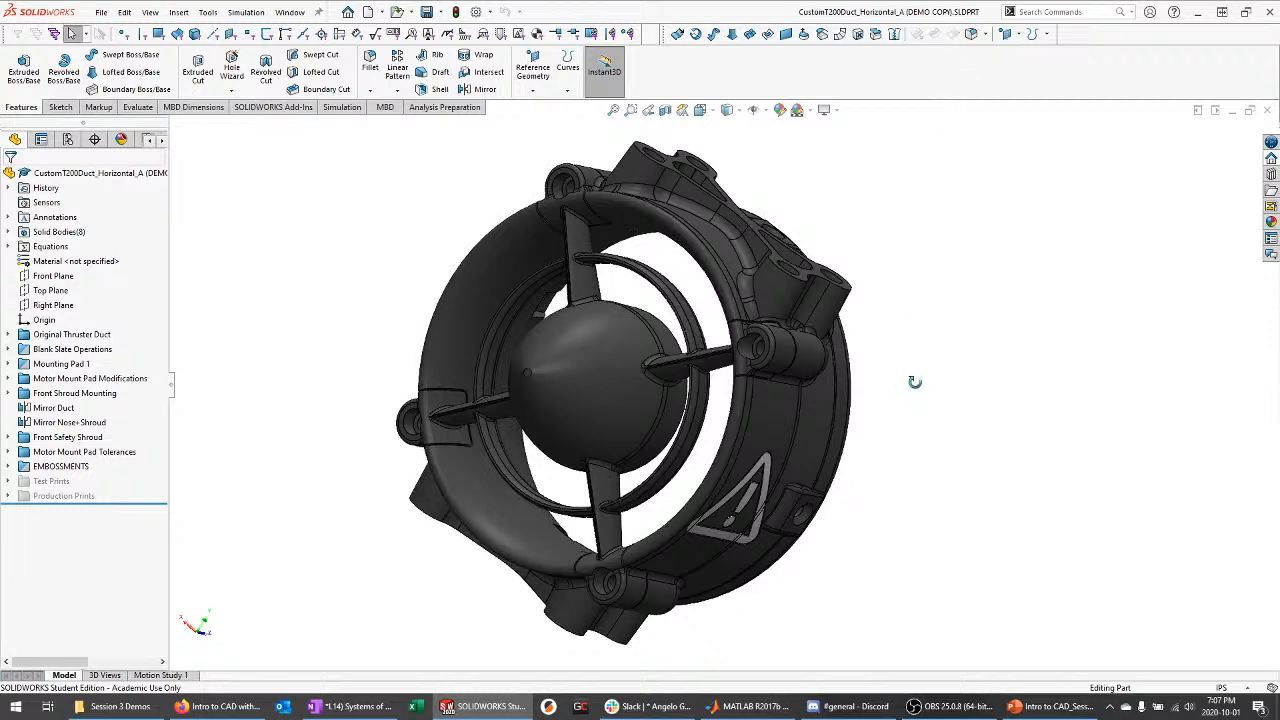
middle_click_drag(916, 383, 903, 260)
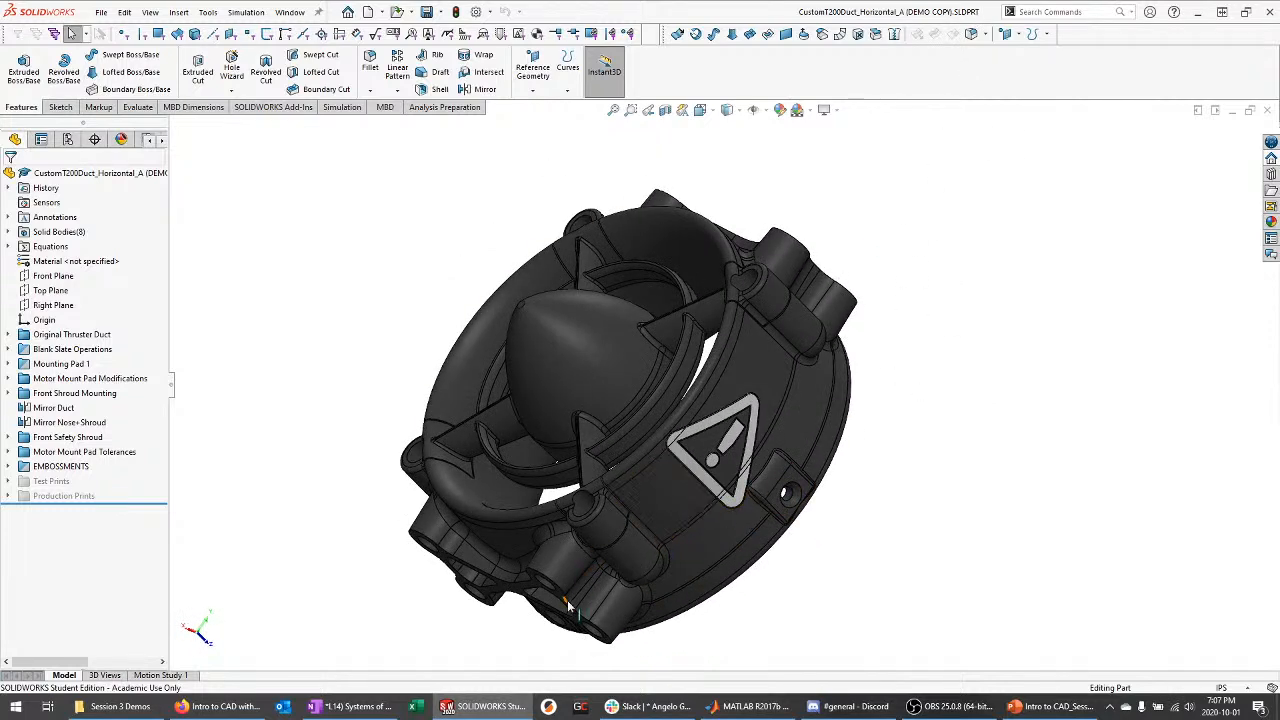
scroll(564, 604, "down", 2)
mouse_move(698, 352)
middle_mouse_down()
mouse_move(758, 356)
mouse_move(715, 342)
middle_mouse_up()
scroll(847, 294, "down", 6)
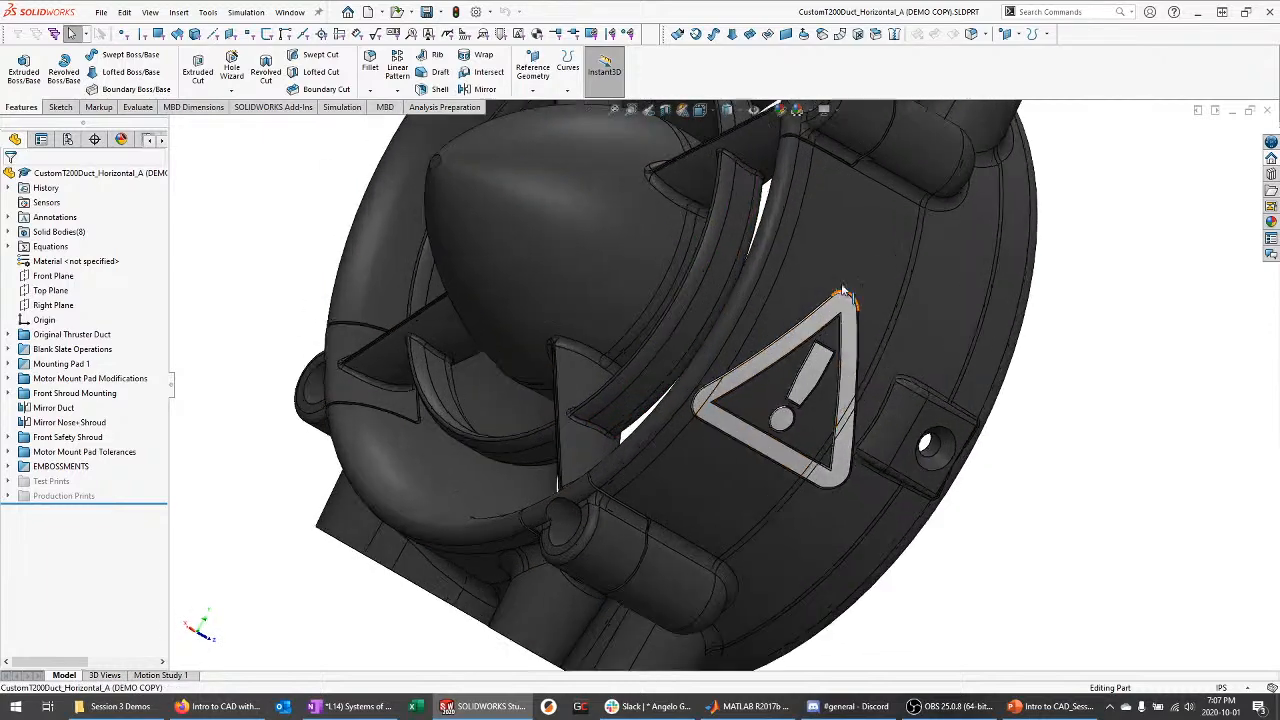
scroll(789, 387, "up", 5)
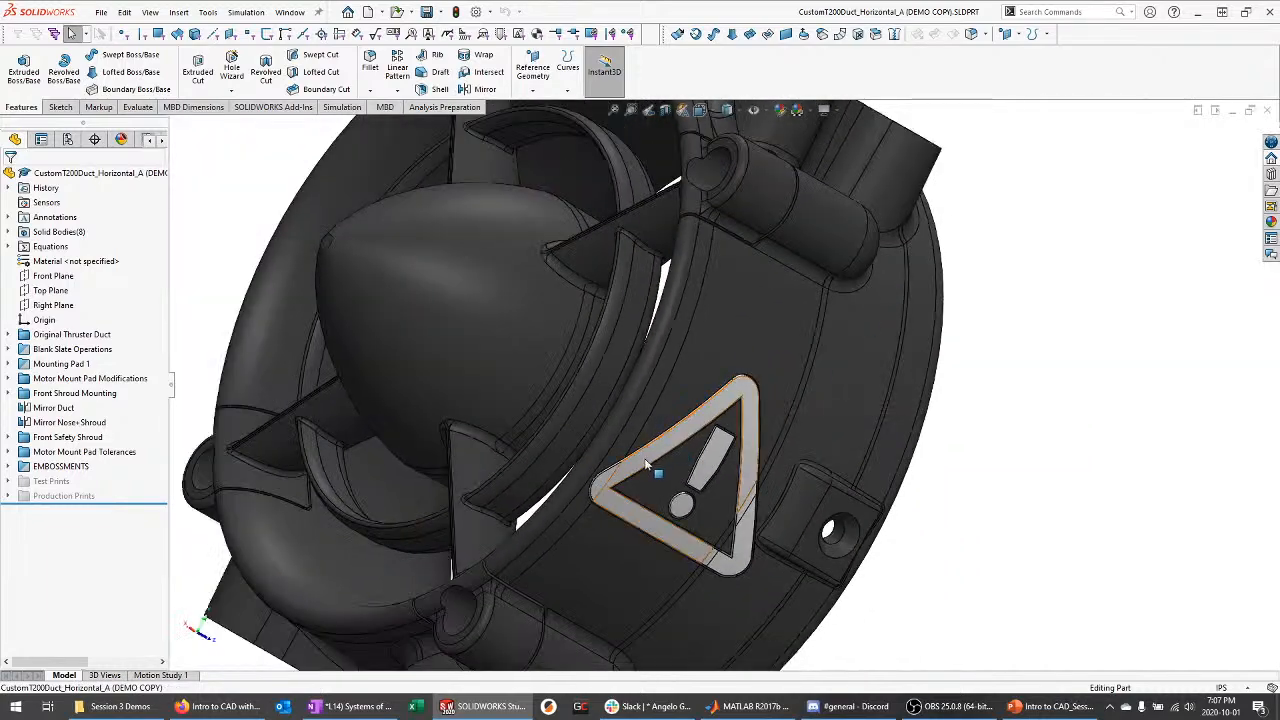
Expand Solid Bodies and select all eight bodies, then clear the selection
left_click(10, 232)
left_click(74, 235)
scroll(929, 361, "up", 2)
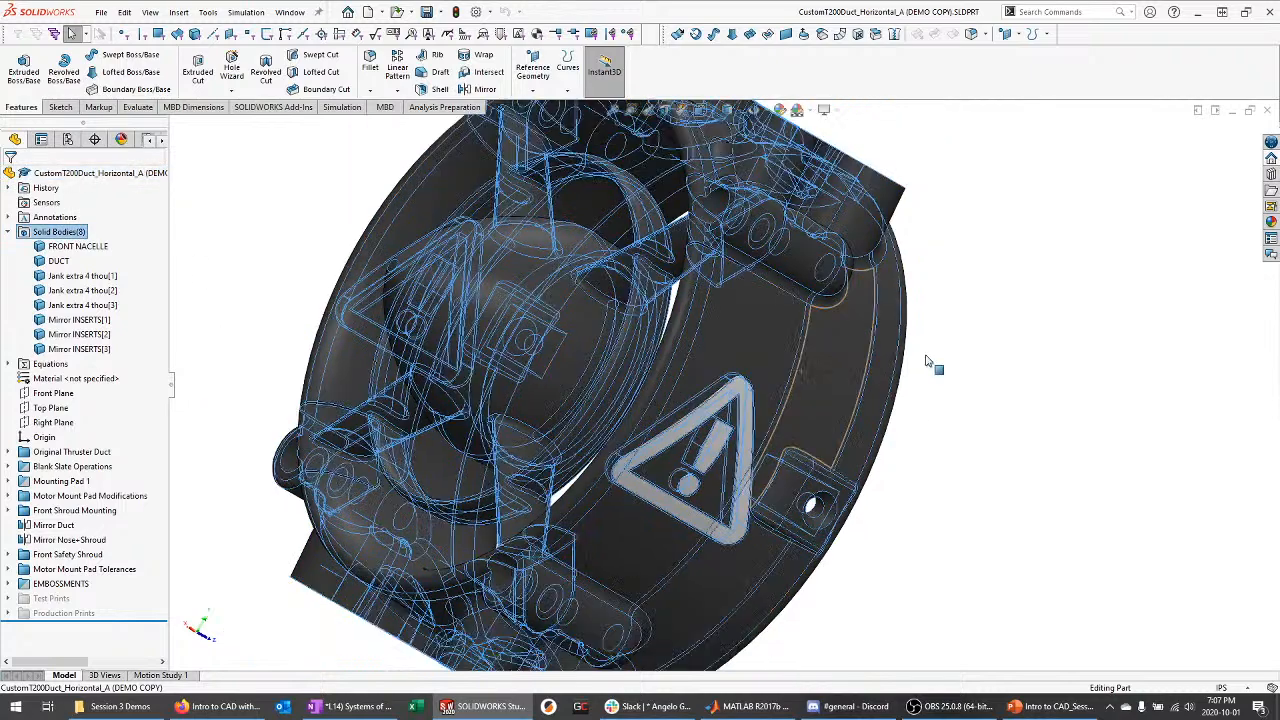
left_click(222, 237)
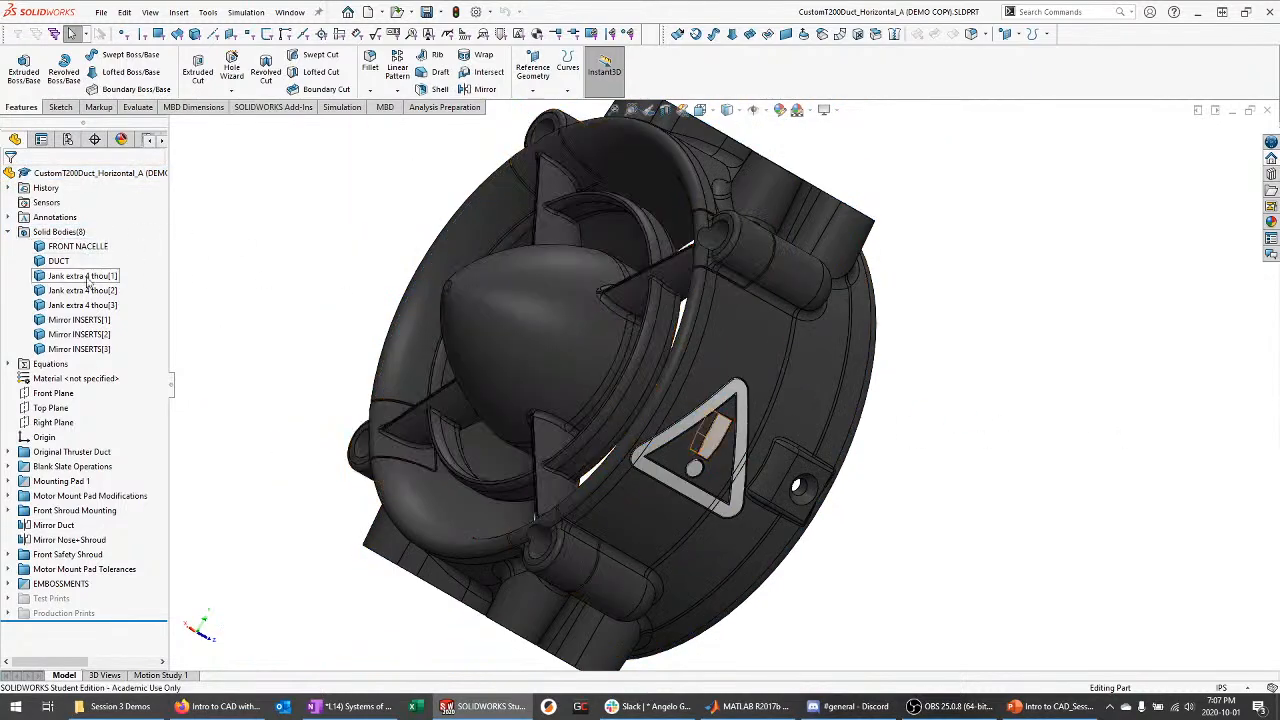
Highlight the FRONT NACELLE body, then the DUCT body, in the model
middle_click_drag(250, 302, 260, 285)
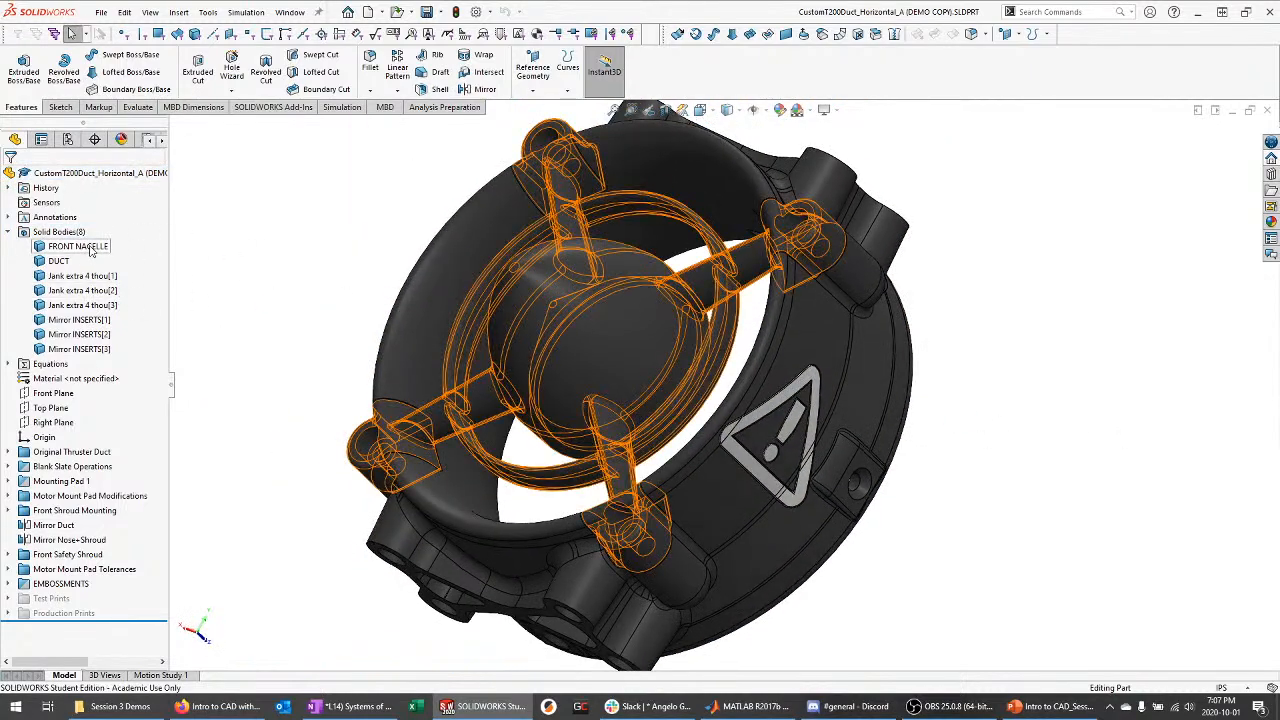
left_click(95, 246)
middle_click_drag(487, 310, 330, 320)
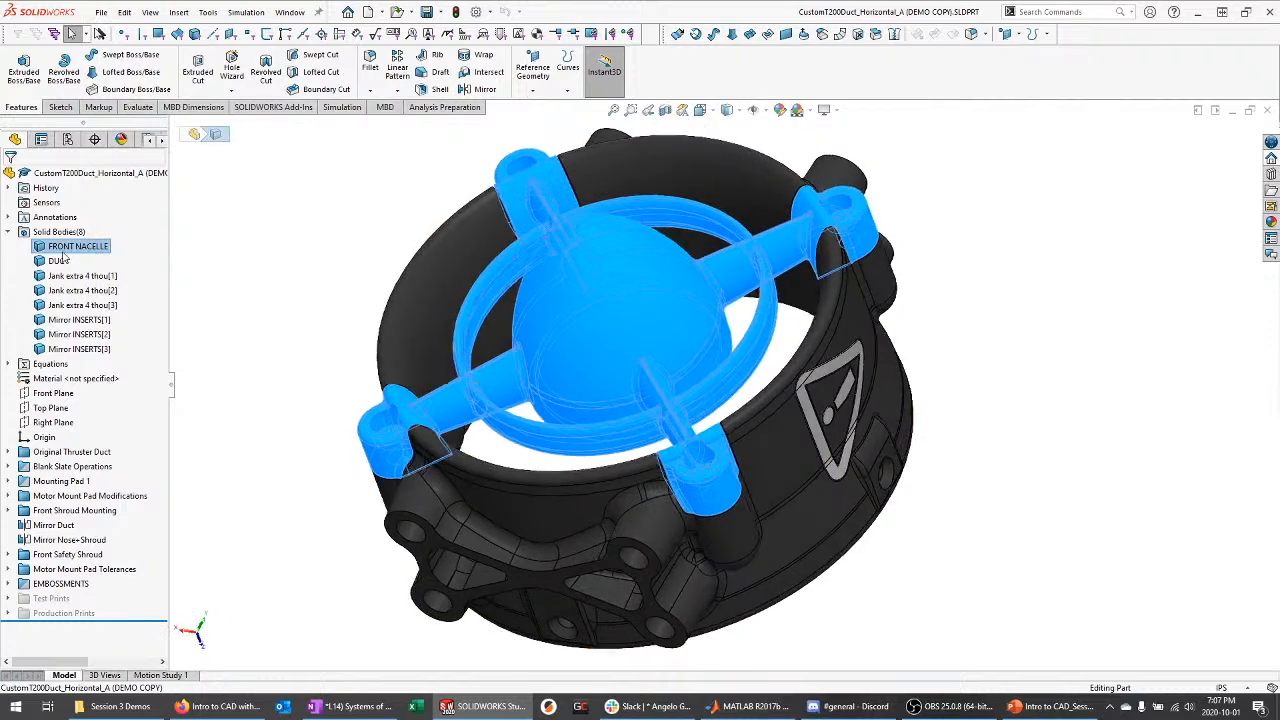
left_click(58, 261)
Select the insert bodies from Jank extra 4 thou[1] through Mirror INSERTS[3] to show the triangle inserts
left_click(82, 276)
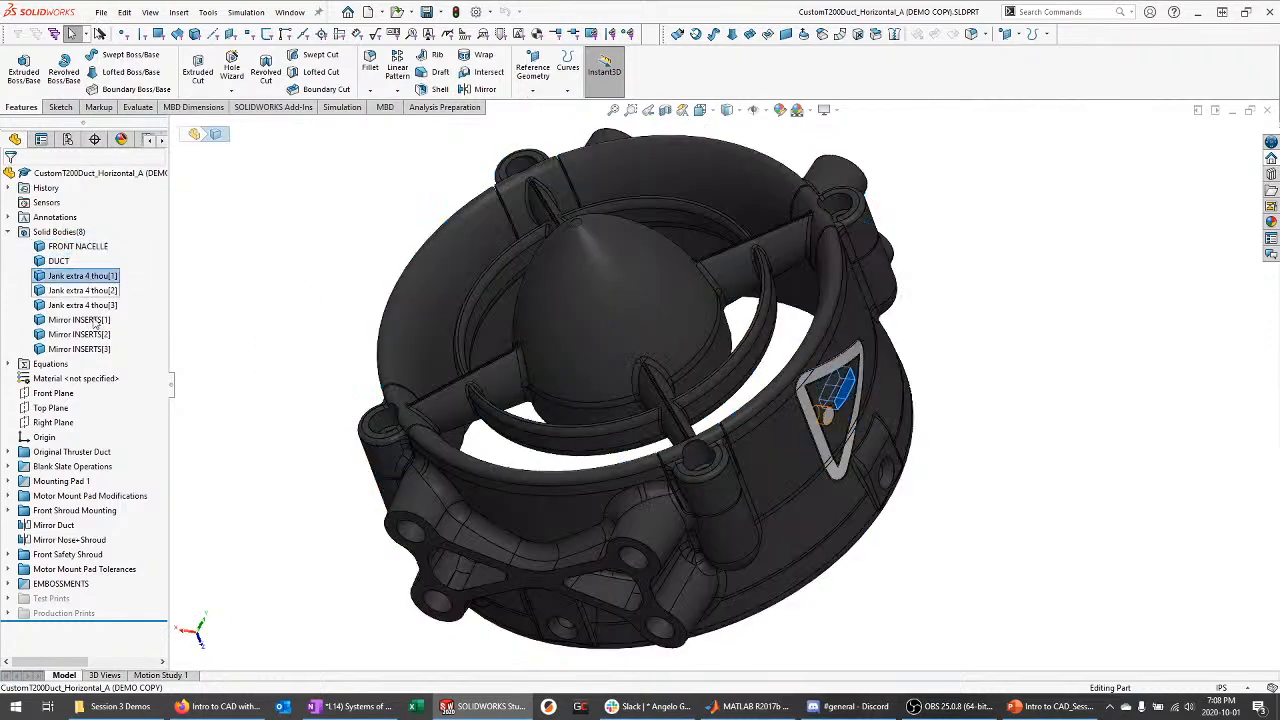
left_click(79, 349, "shift")
middle_click_drag(327, 347, 300, 395)
scroll(684, 350, "down", 3)
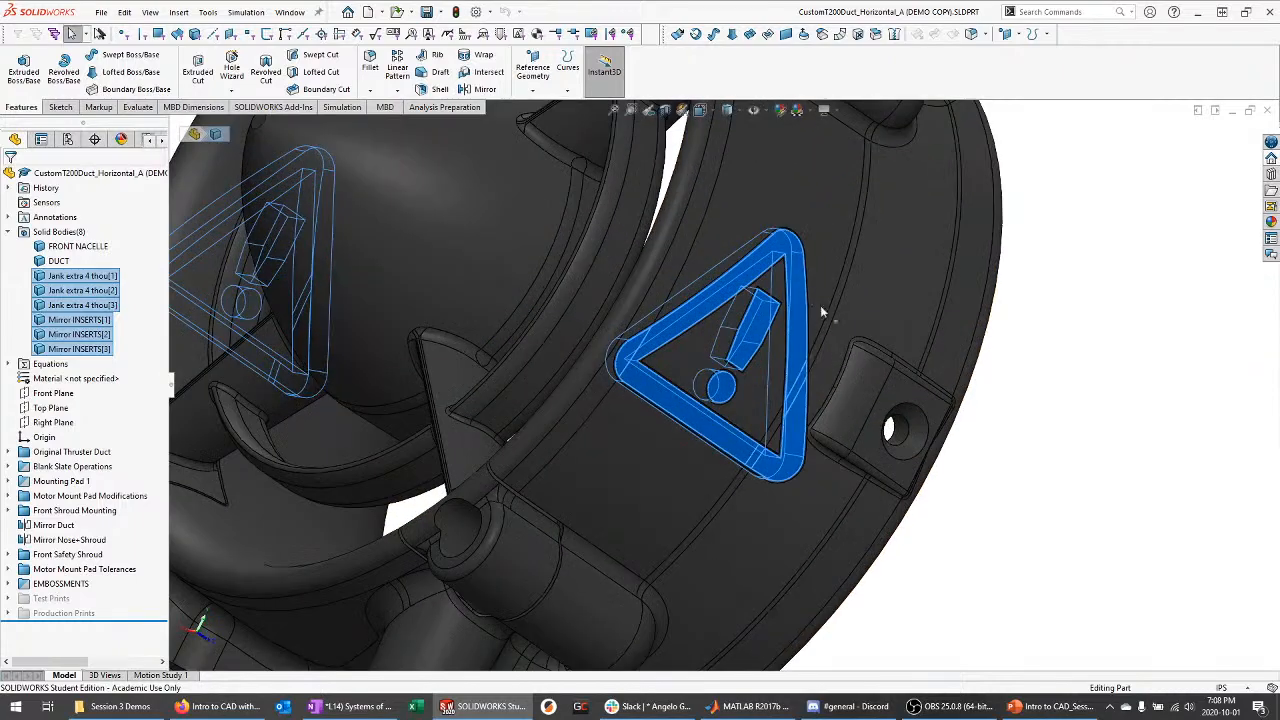
key("Escape")
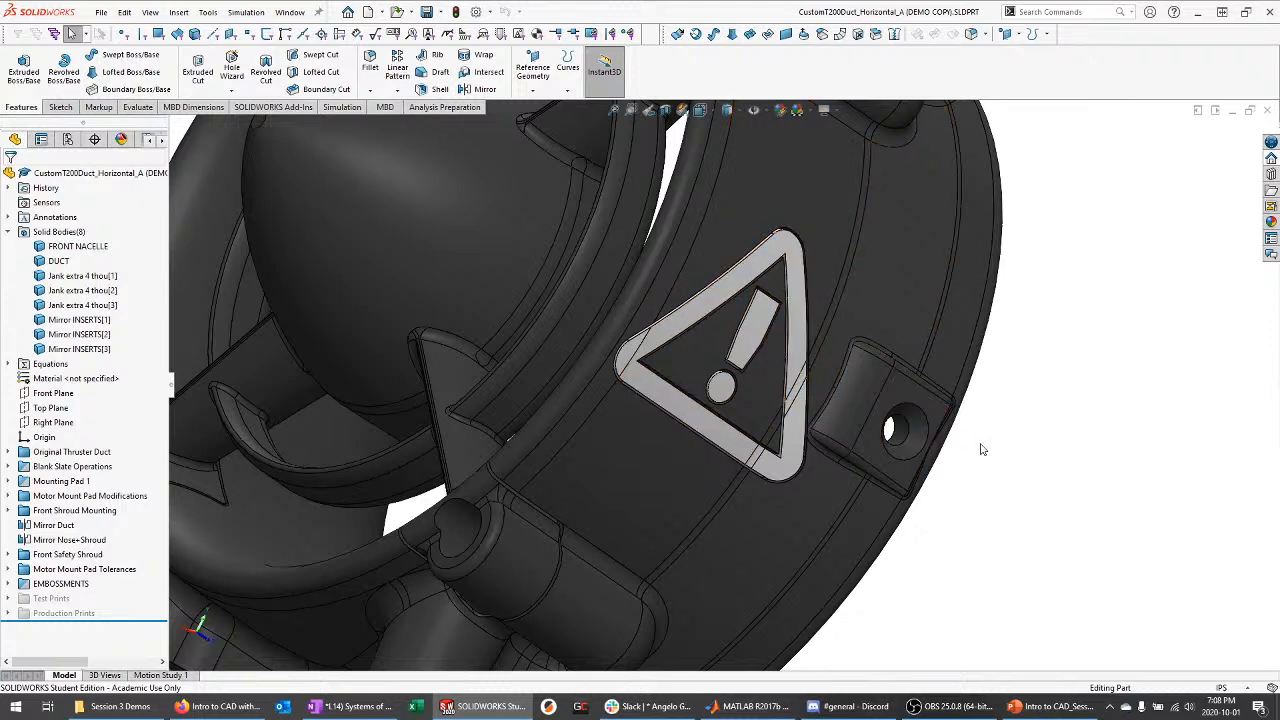
scroll(1020, 450, "up", 5)
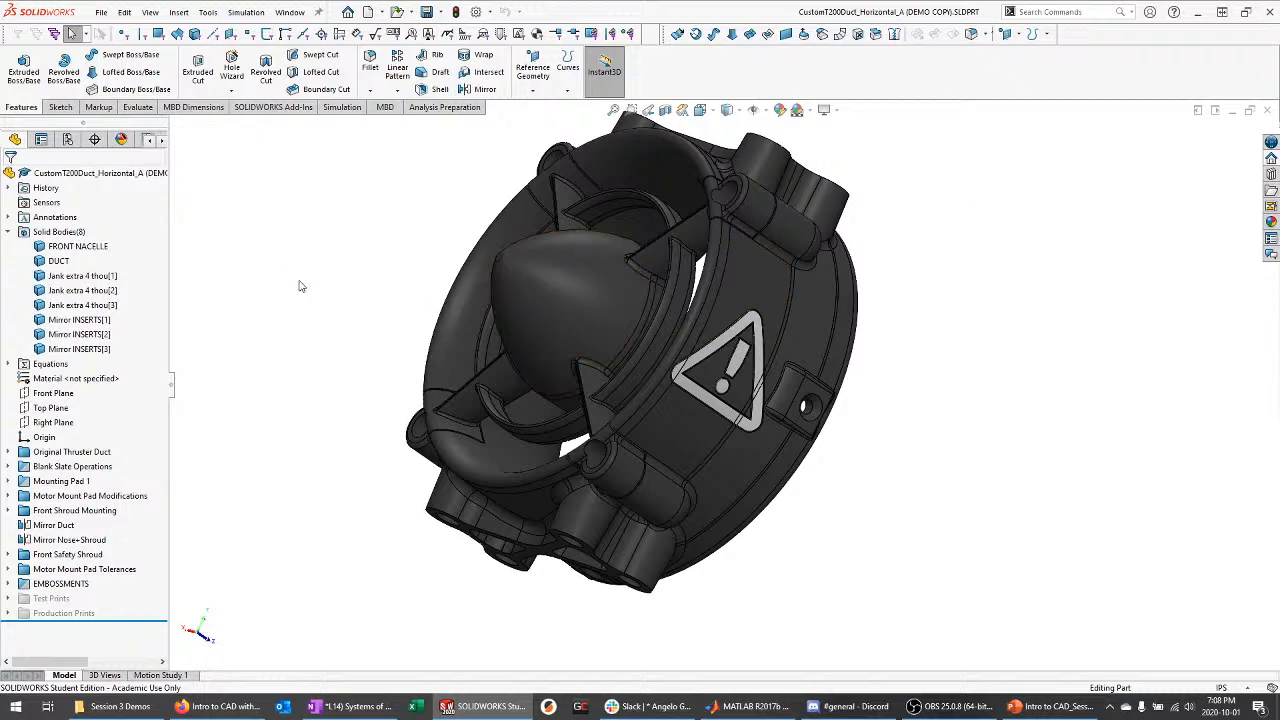
left_click(9, 231)
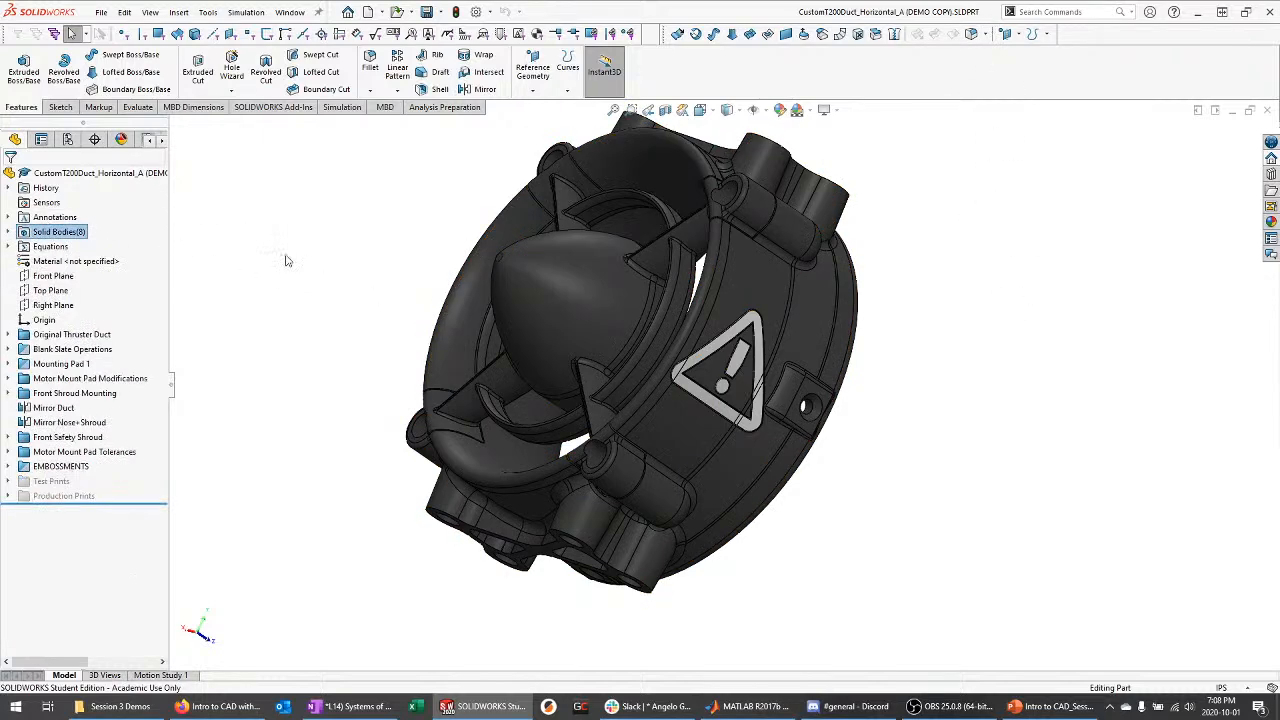
scroll(941, 449, "up", 1)
scroll(493, 278, "down", 1)
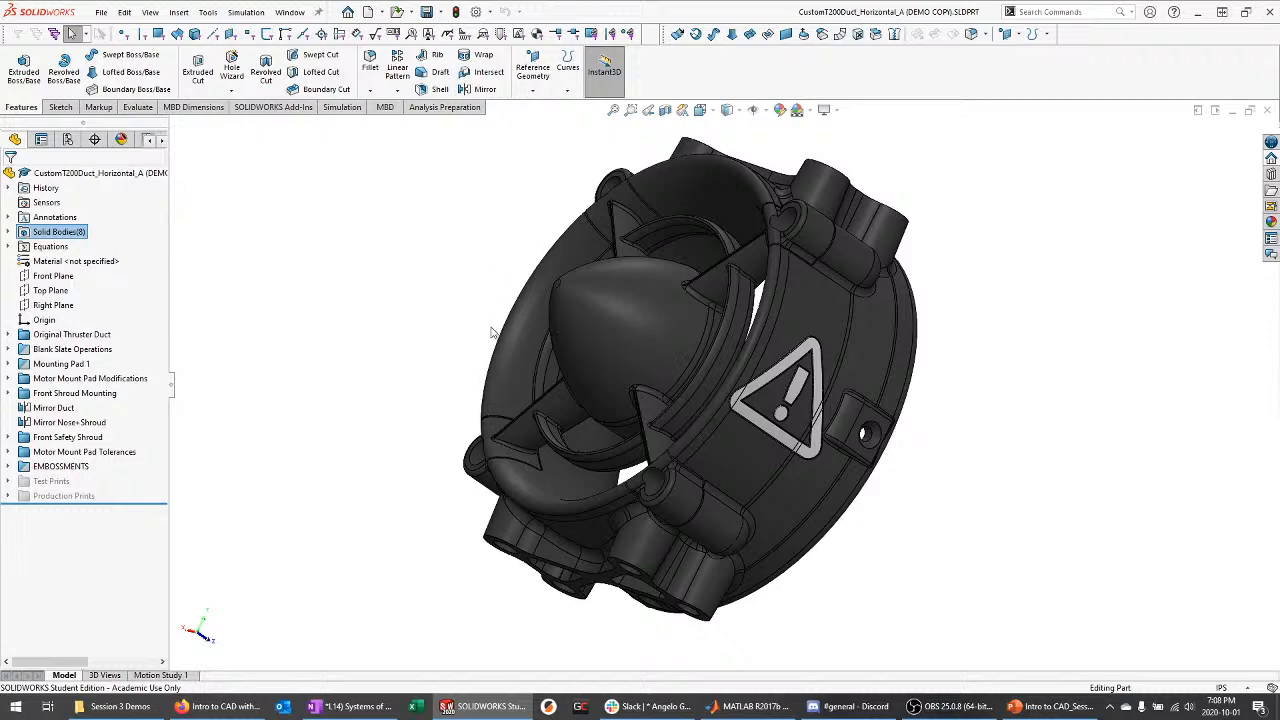
middle_click_drag(491, 332, 563, 350)
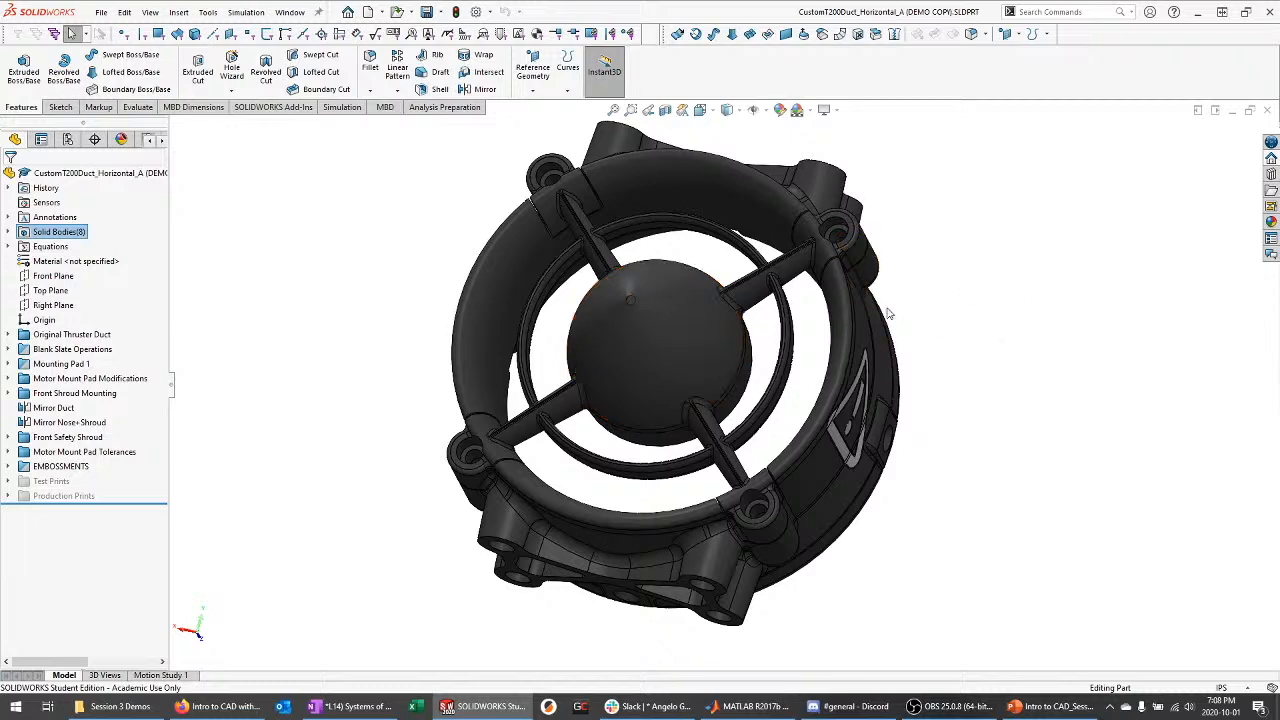
middle_click_drag(980, 376, 903, 379)
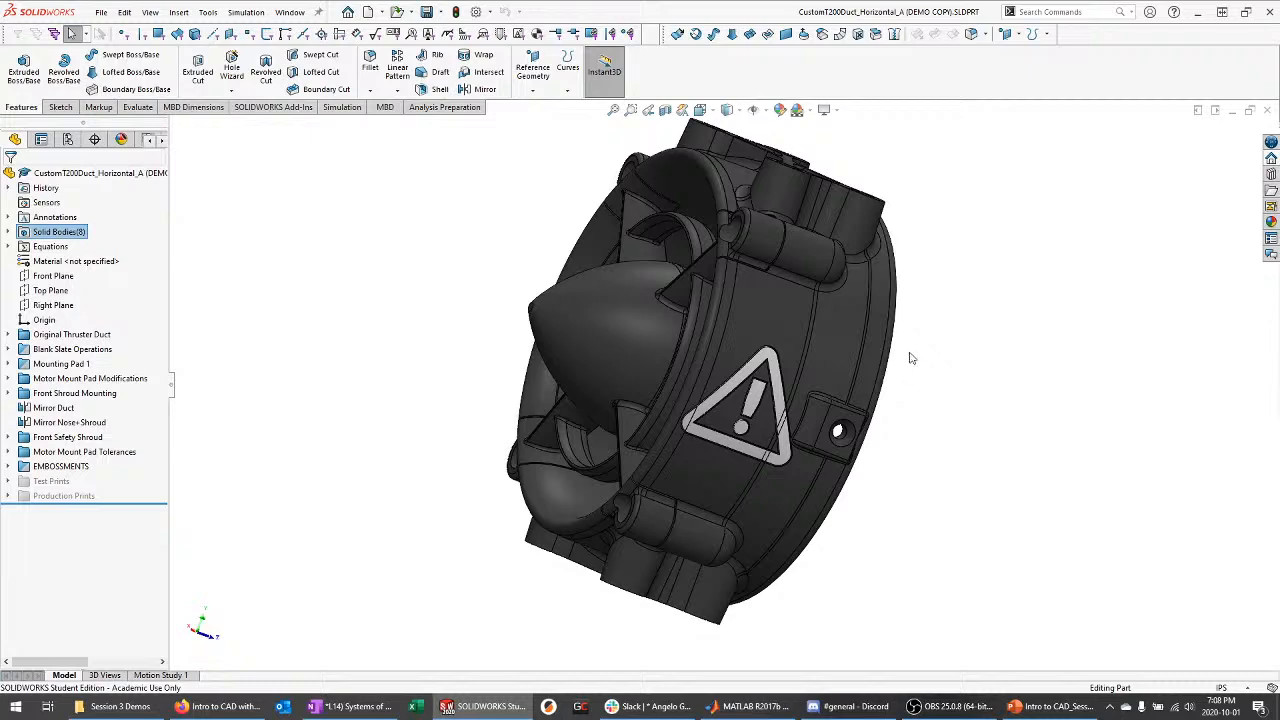
middle_click_drag(757, 472, 814, 432)
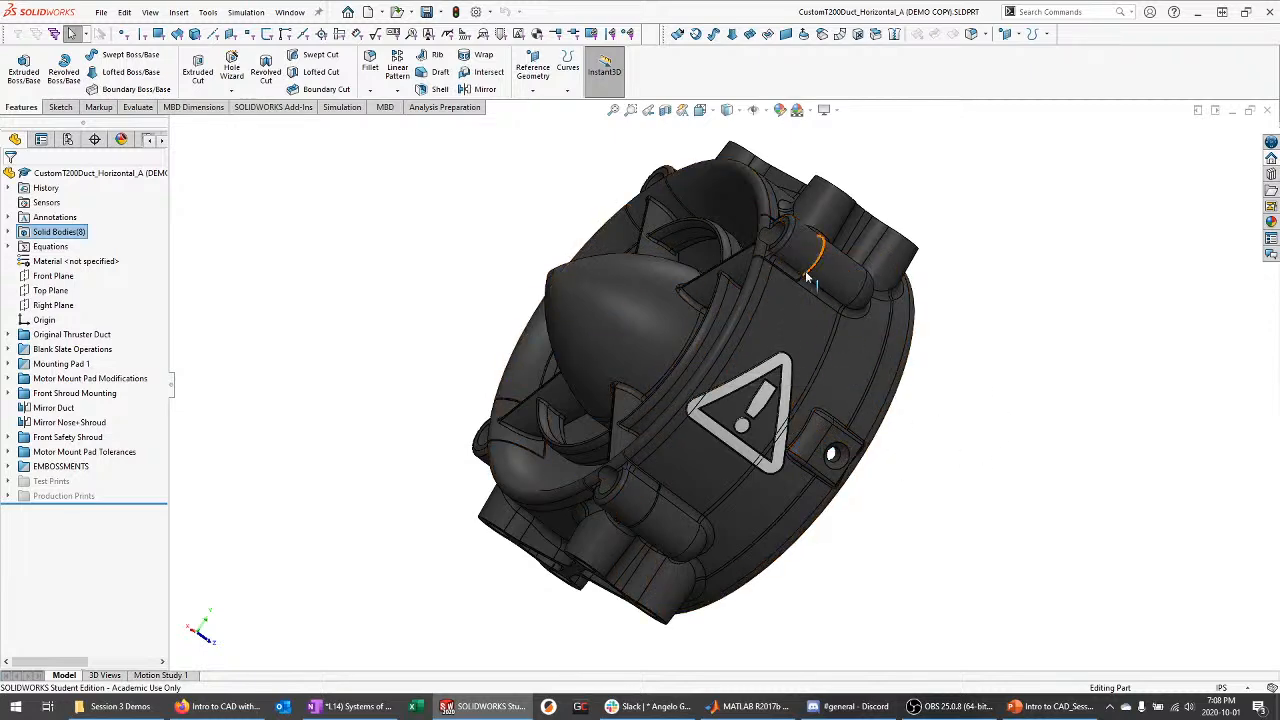
middle_click_drag(812, 289, 823, 372)
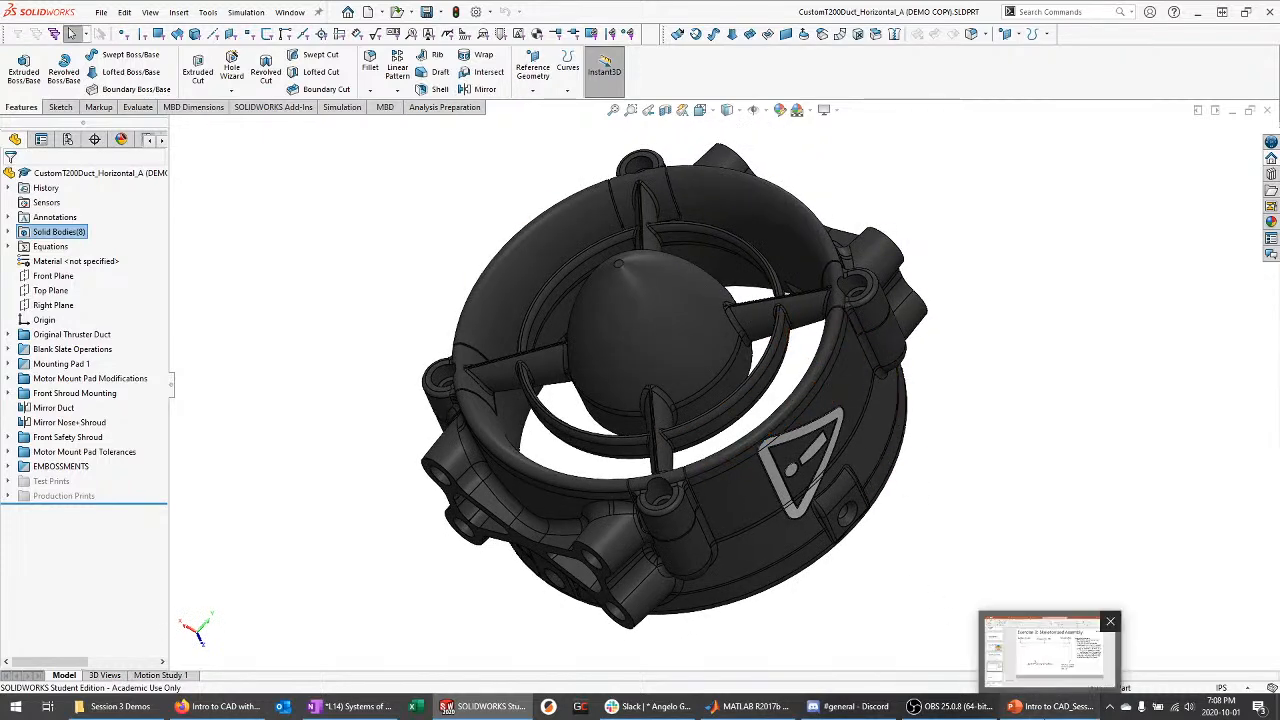
left_click(1055, 706)
Present slide 30, 'Skeletonized Assemblies: Methods', as a full-screen slideshow from that slide
left_click(150, 400)
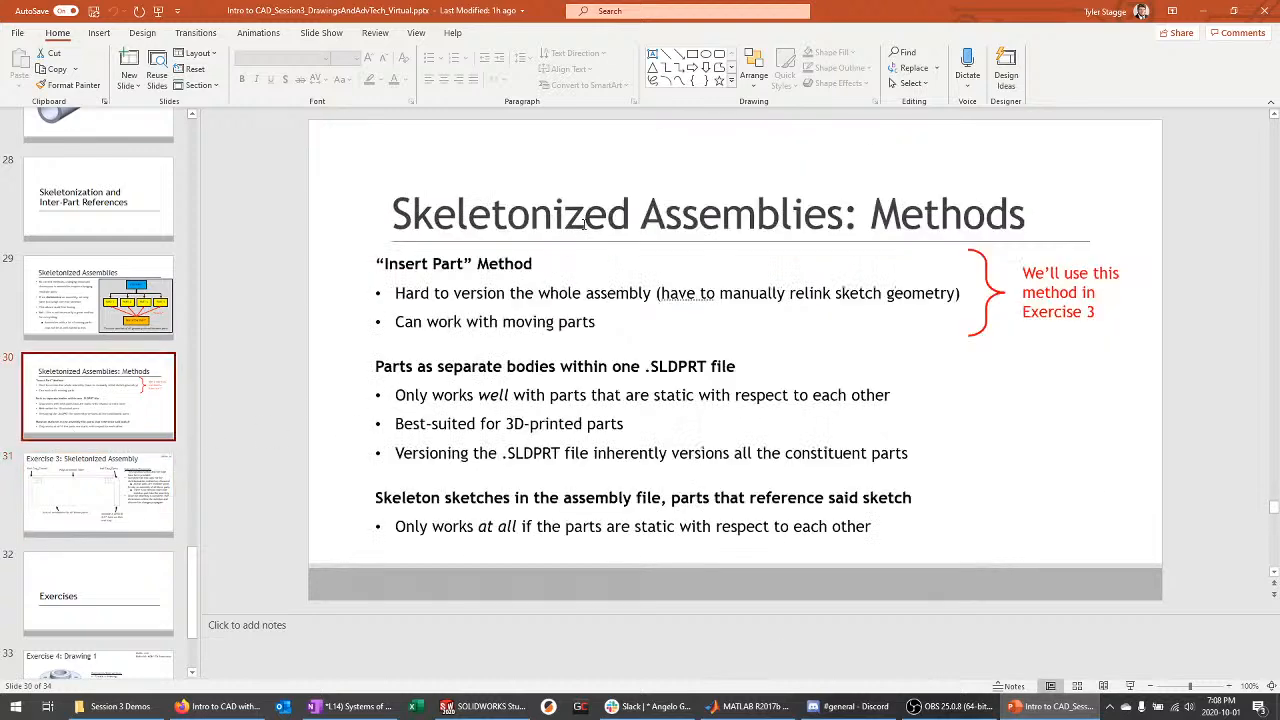
key("shift+F5")
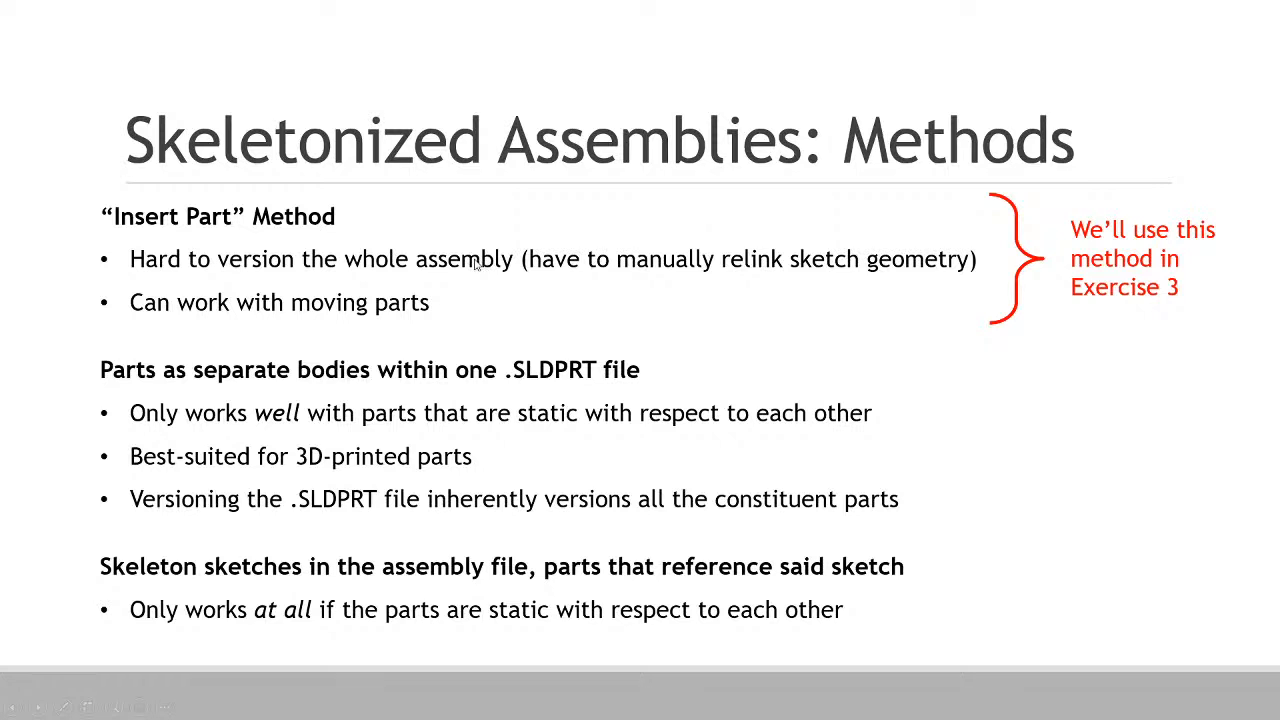
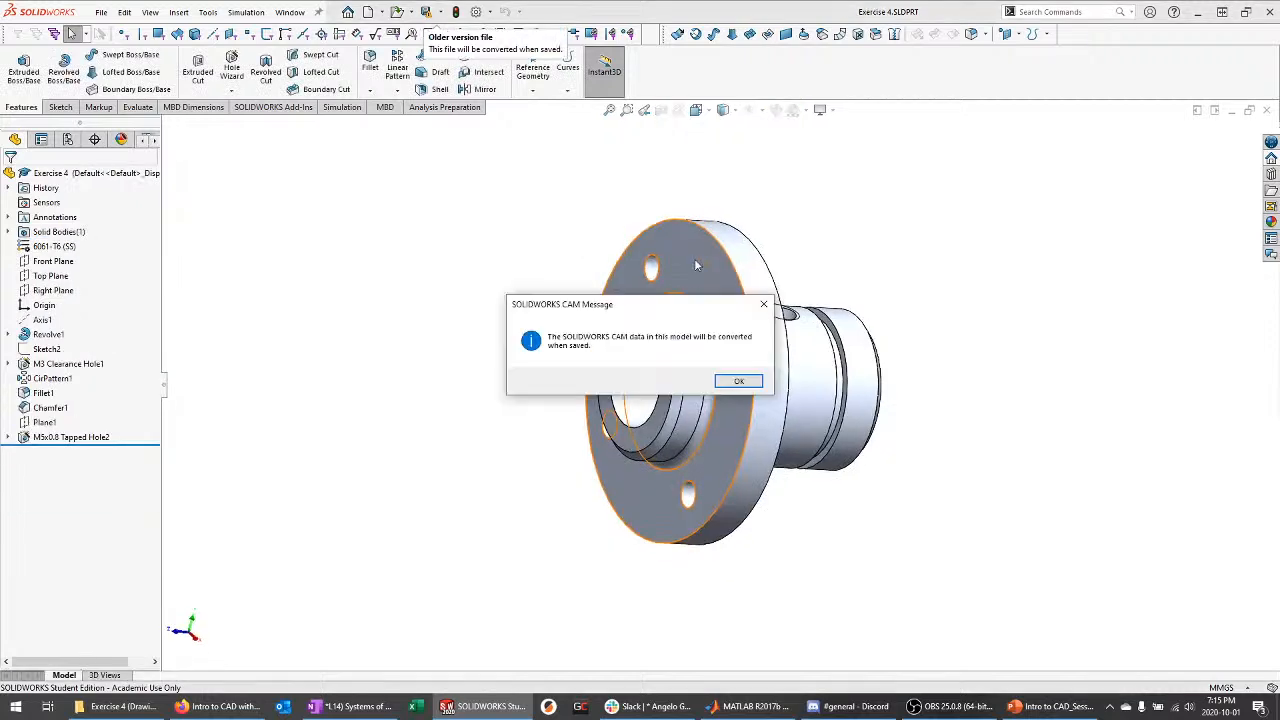
Dismiss the CAM message and close the Exercise3_SKELETON, EndCapA and Tube parts
left_click_drag(659, 311, 400, 171)
left_click(479, 241)
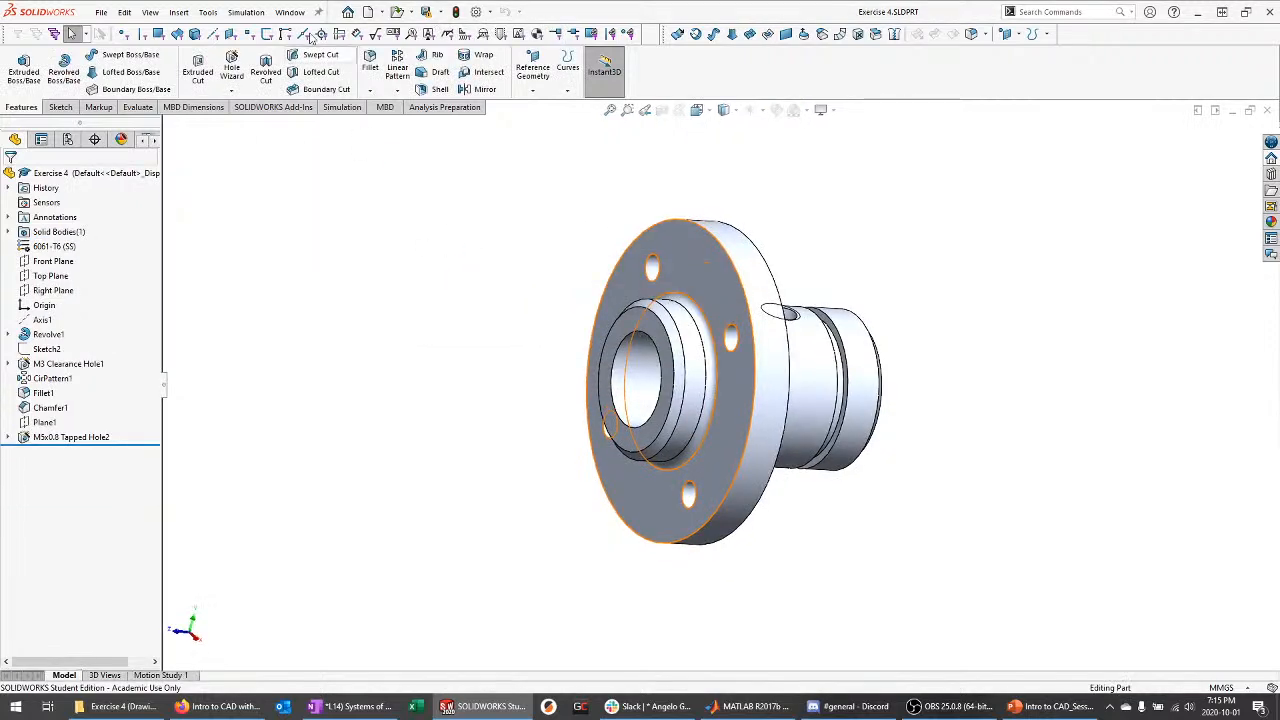
left_click(287, 12)
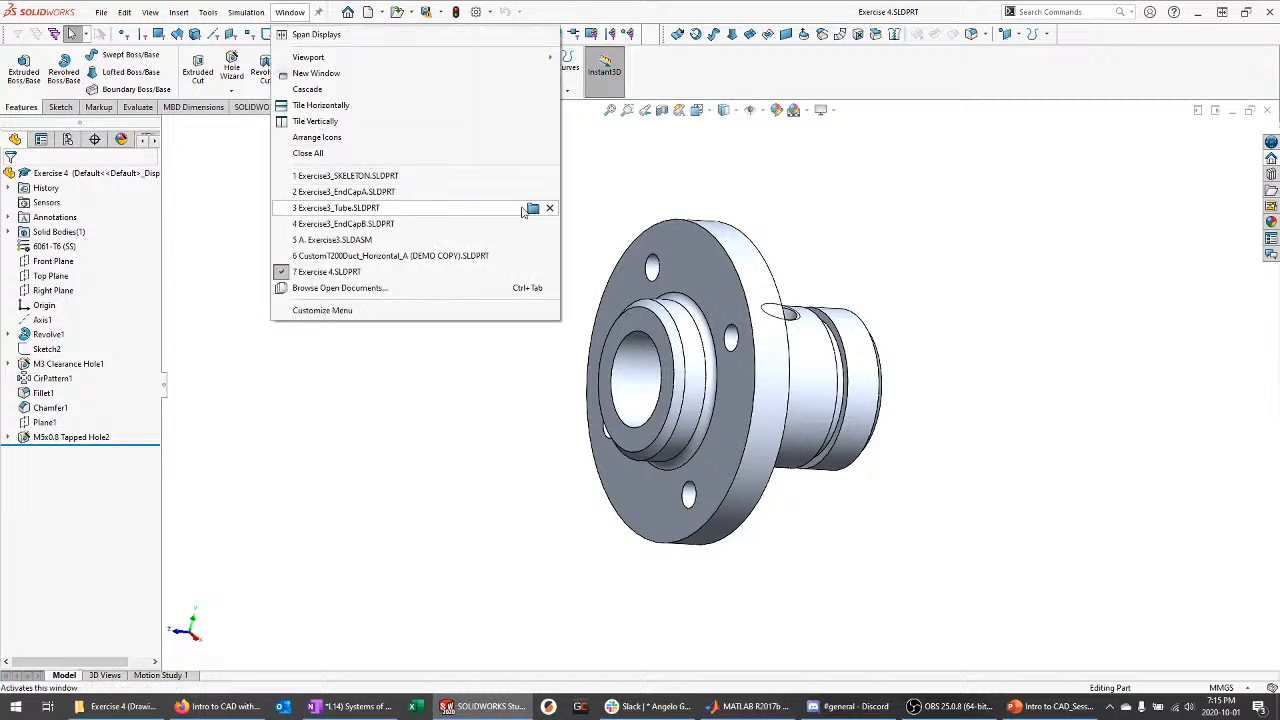
left_click(549, 177)
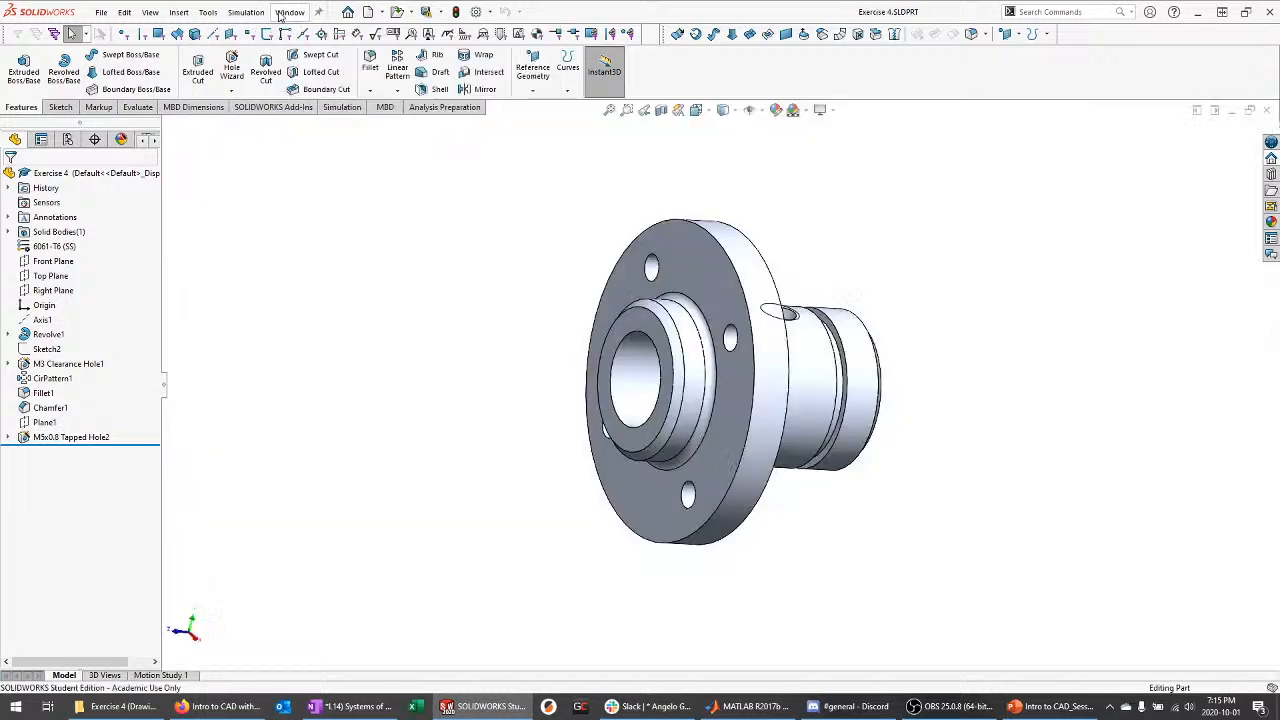
left_click(287, 12)
left_click(549, 176)
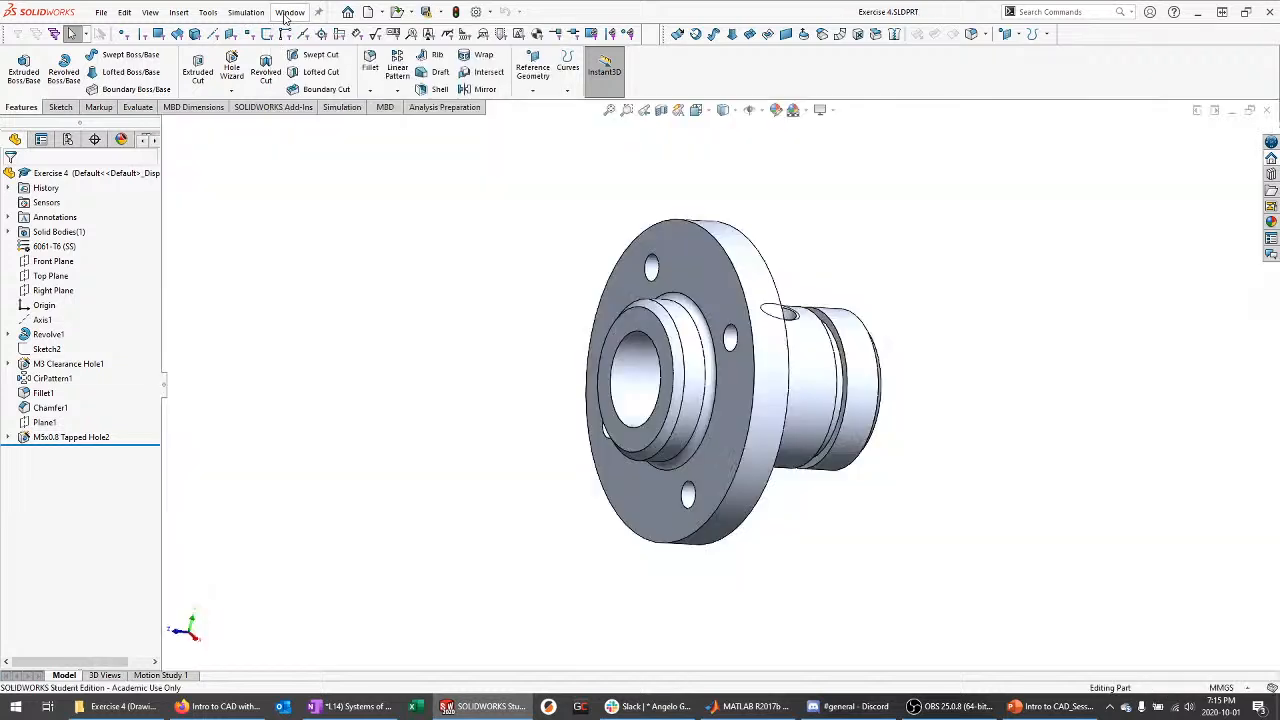
left_click(287, 12)
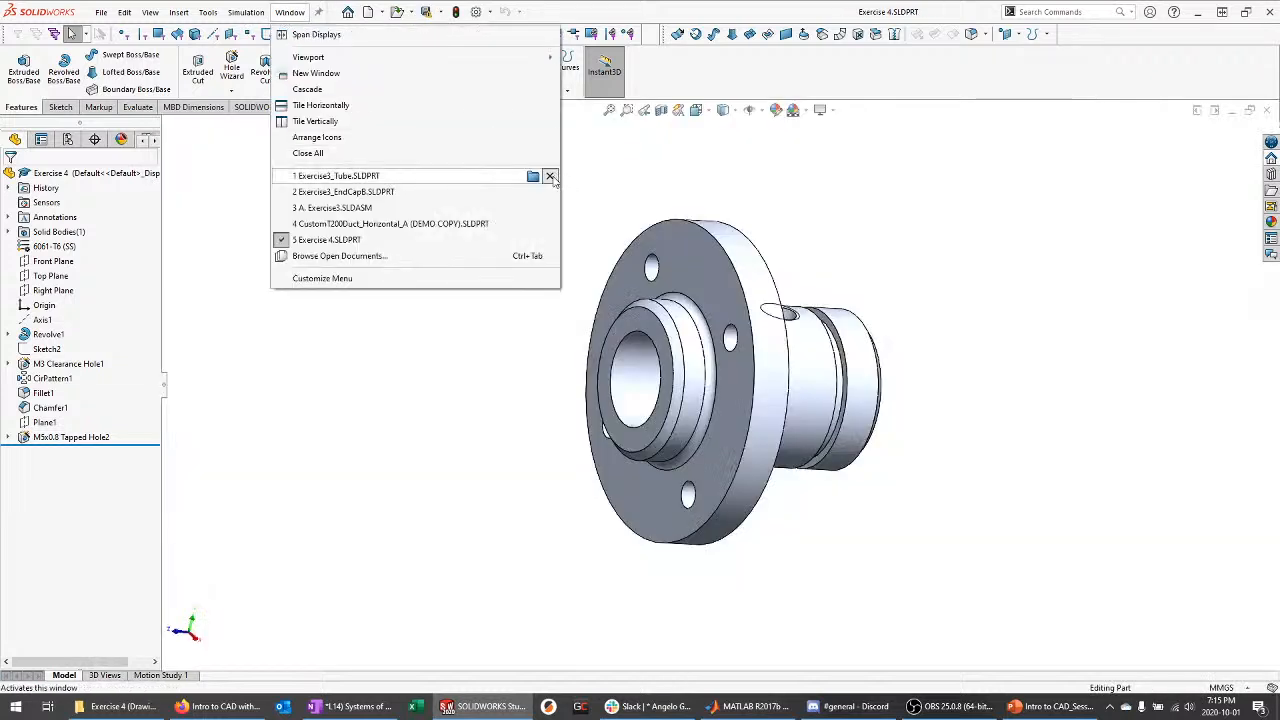
left_click(549, 176)
Close Exercise3_EndCapB, the A. Exercise3 assembly and the T200 duct demo part
left_click(289, 12)
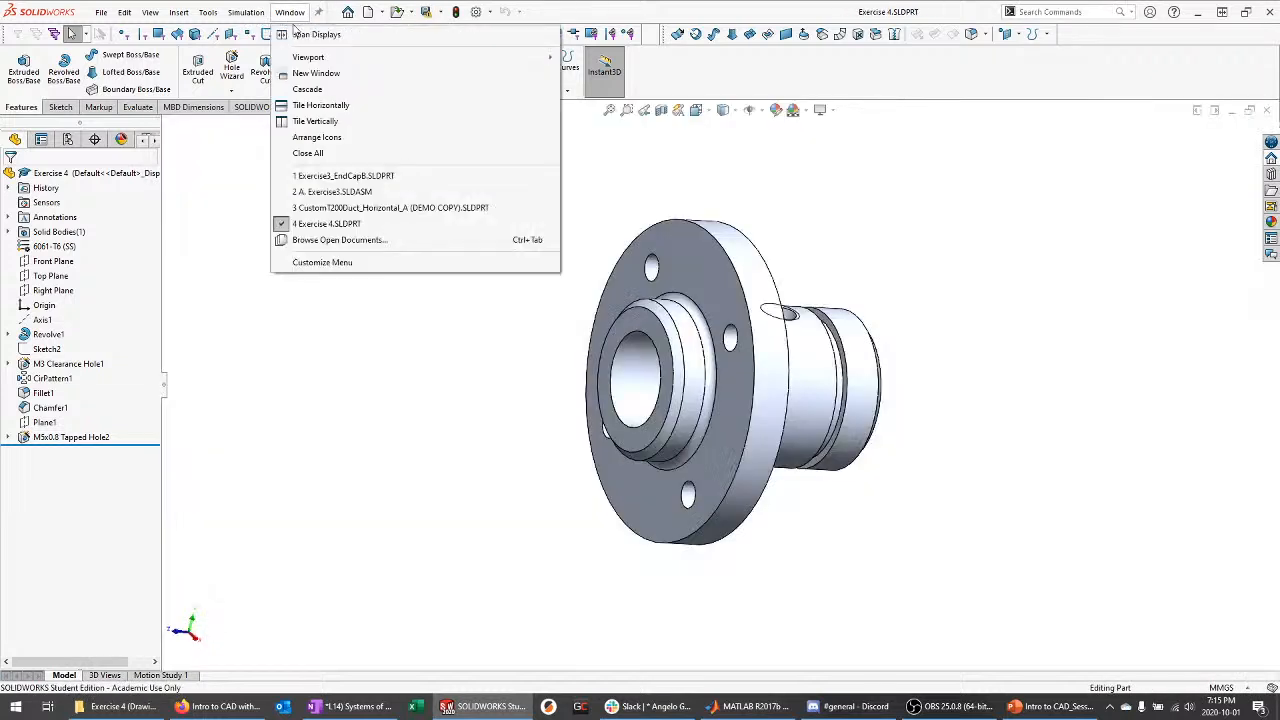
left_click(549, 176)
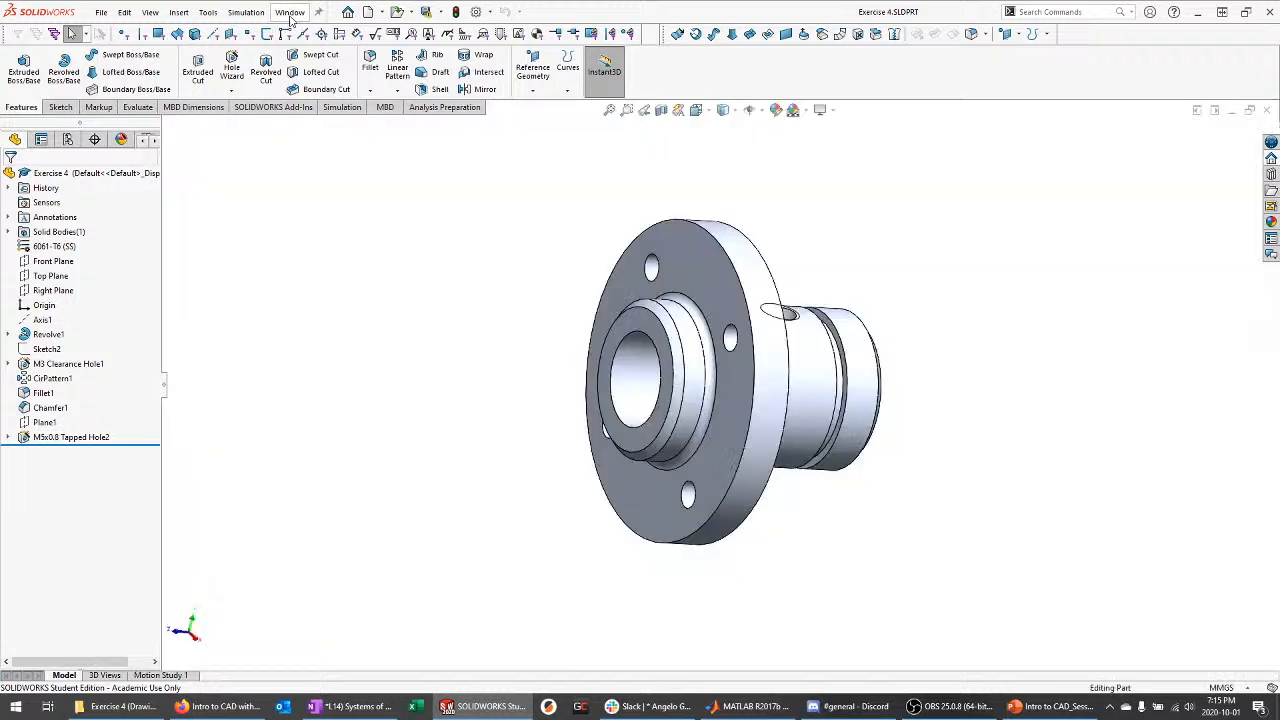
left_click(289, 12)
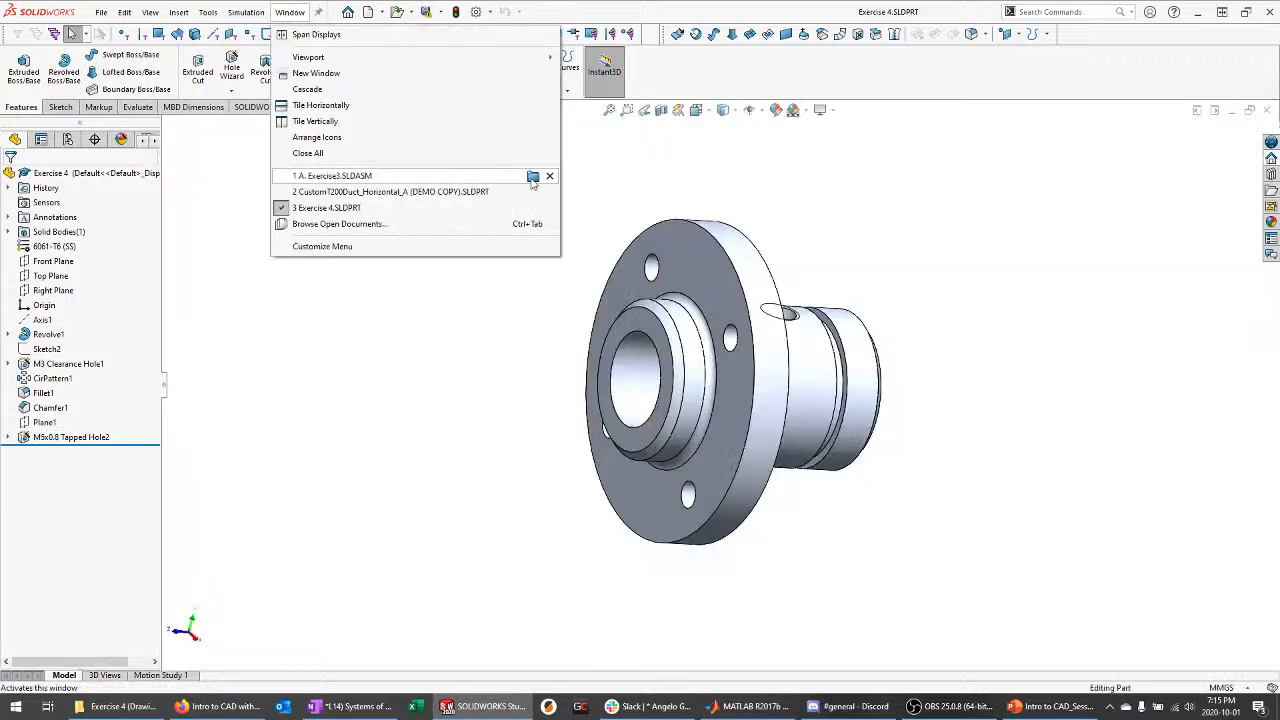
left_click(549, 176)
left_click(289, 12)
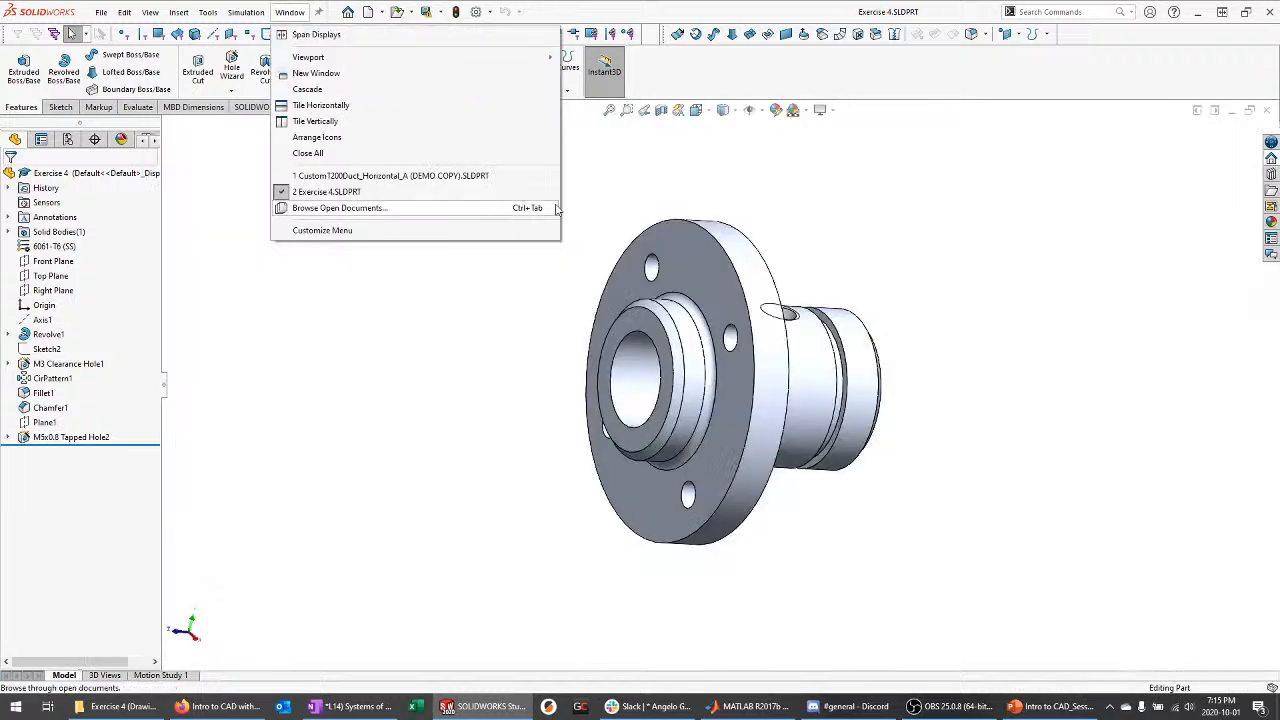
left_click(549, 176)
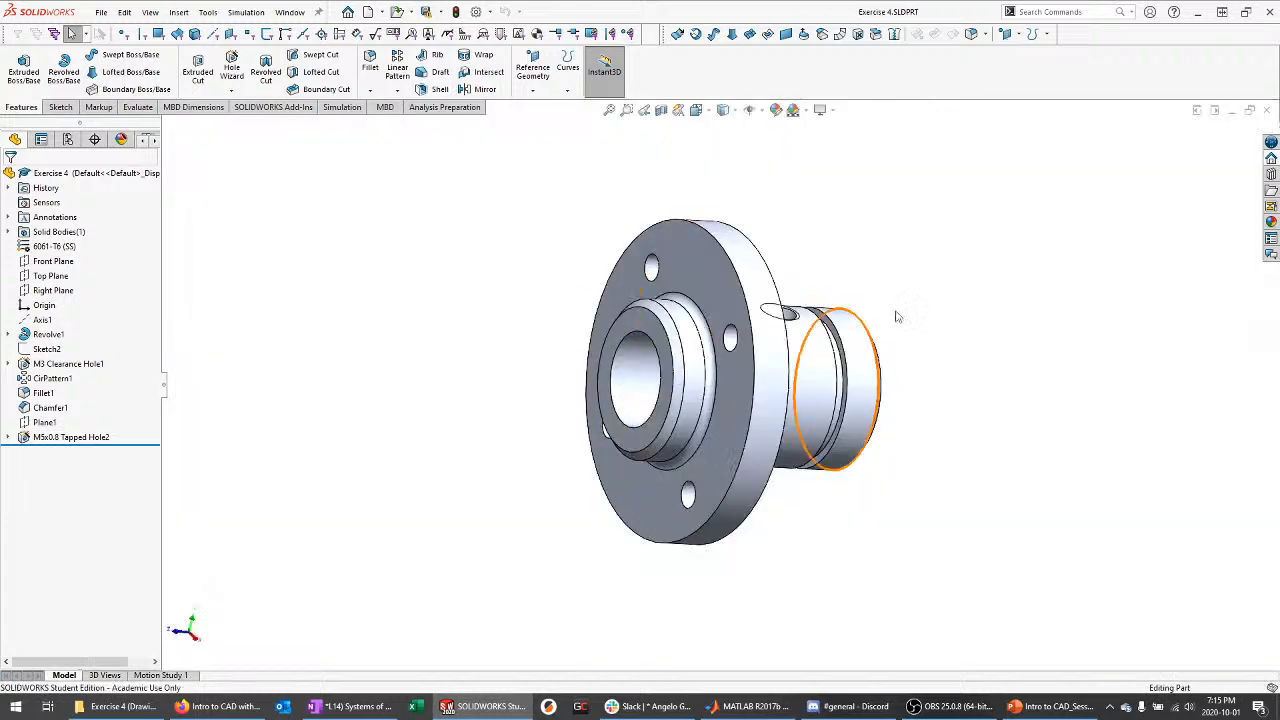
Create a new drawing with no sheet format, then close the blank drawing
middle_click_drag(897, 317, 838, 330)
left_click(101, 12)
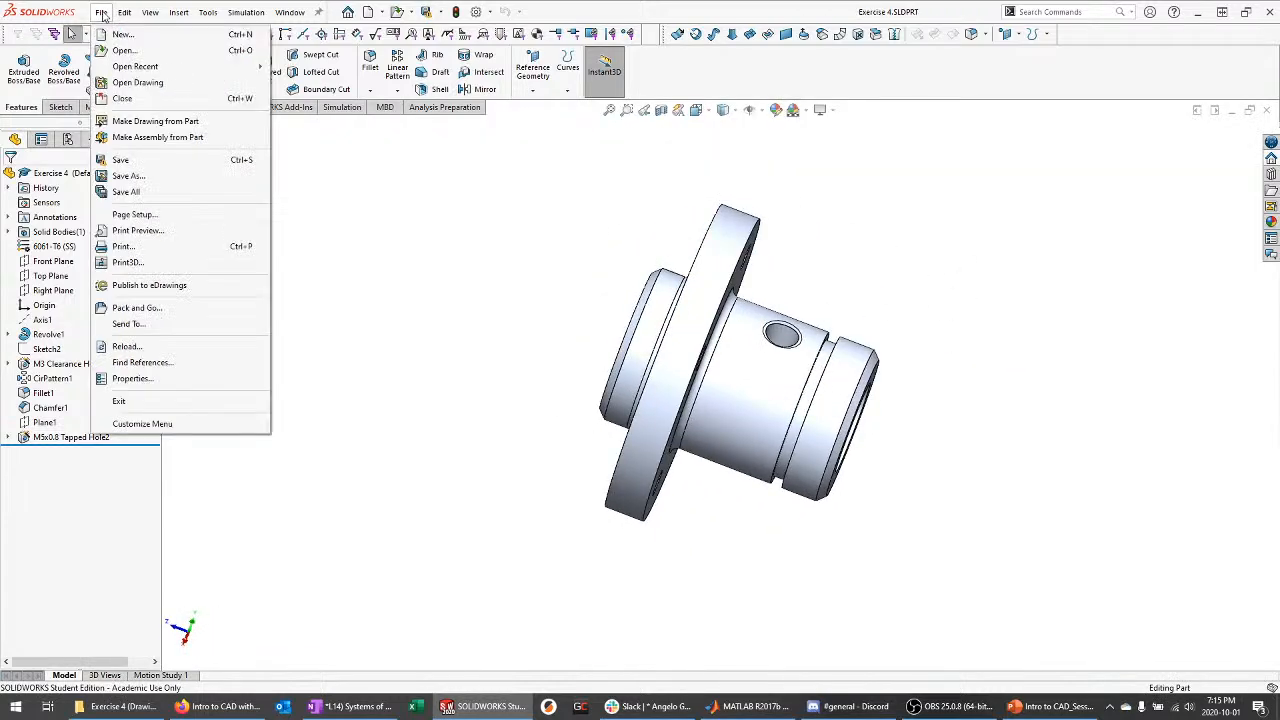
left_click(121, 35)
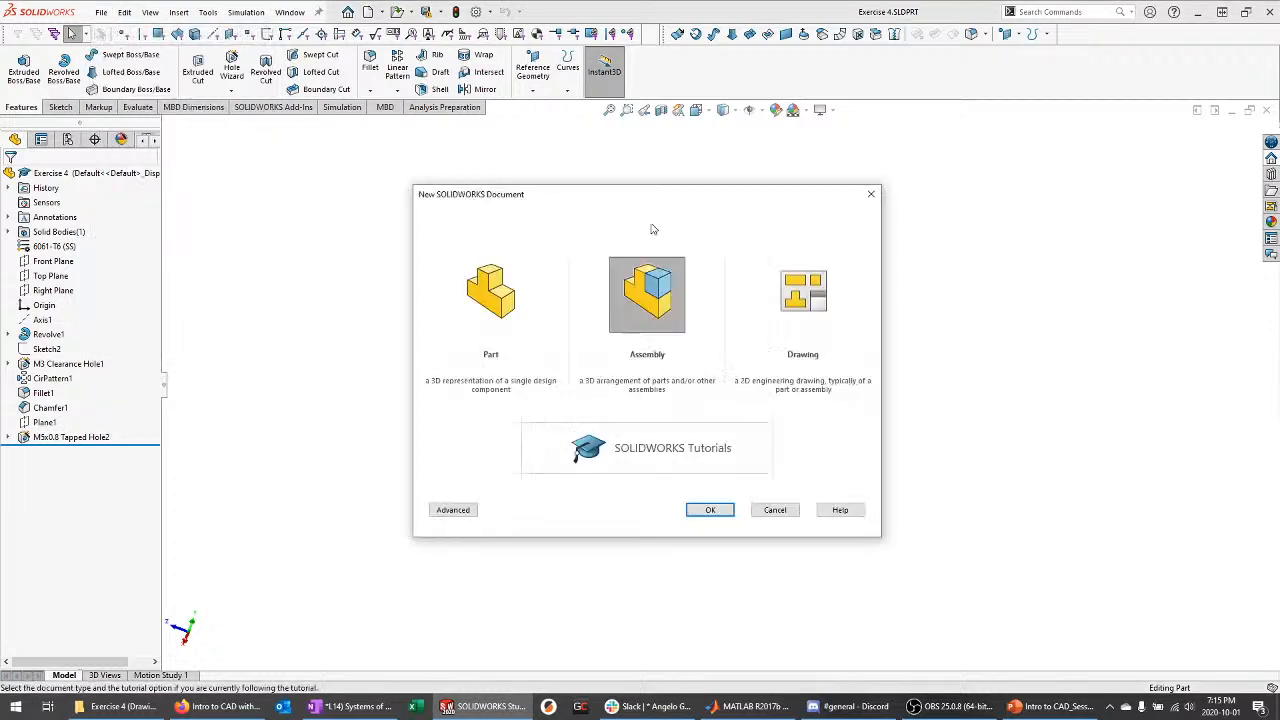
left_click(768, 290)
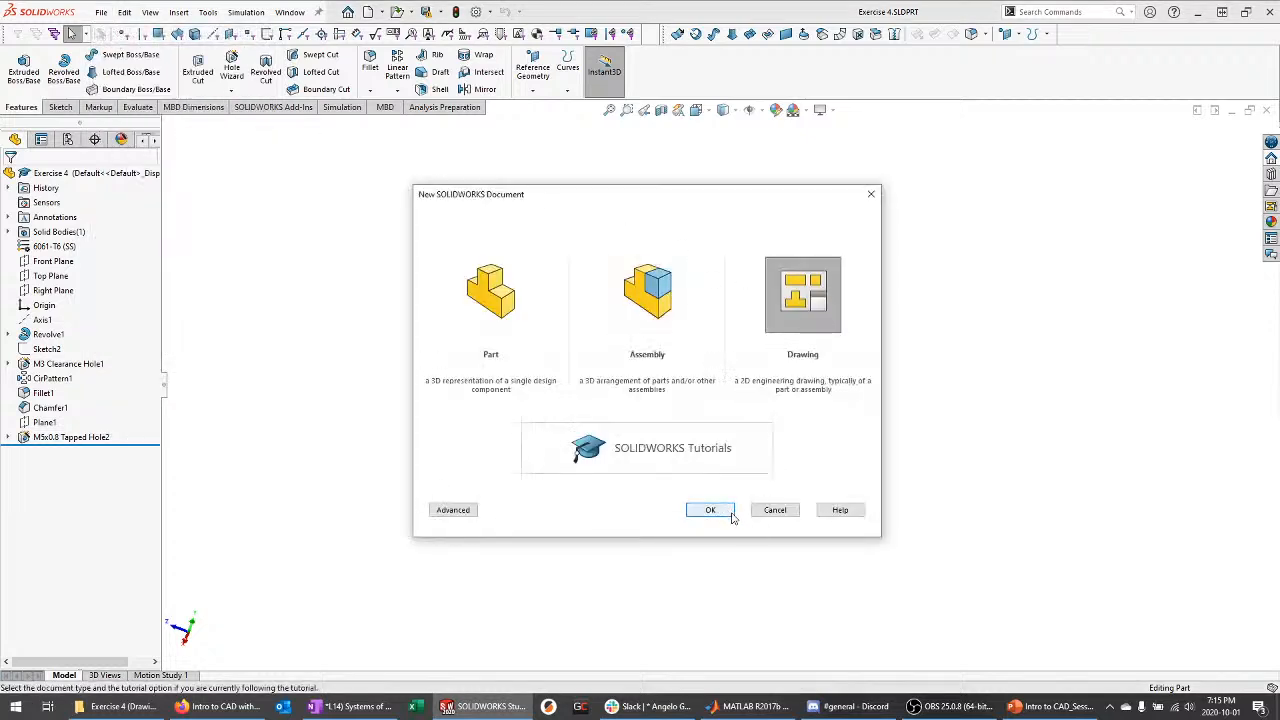
left_click(710, 510)
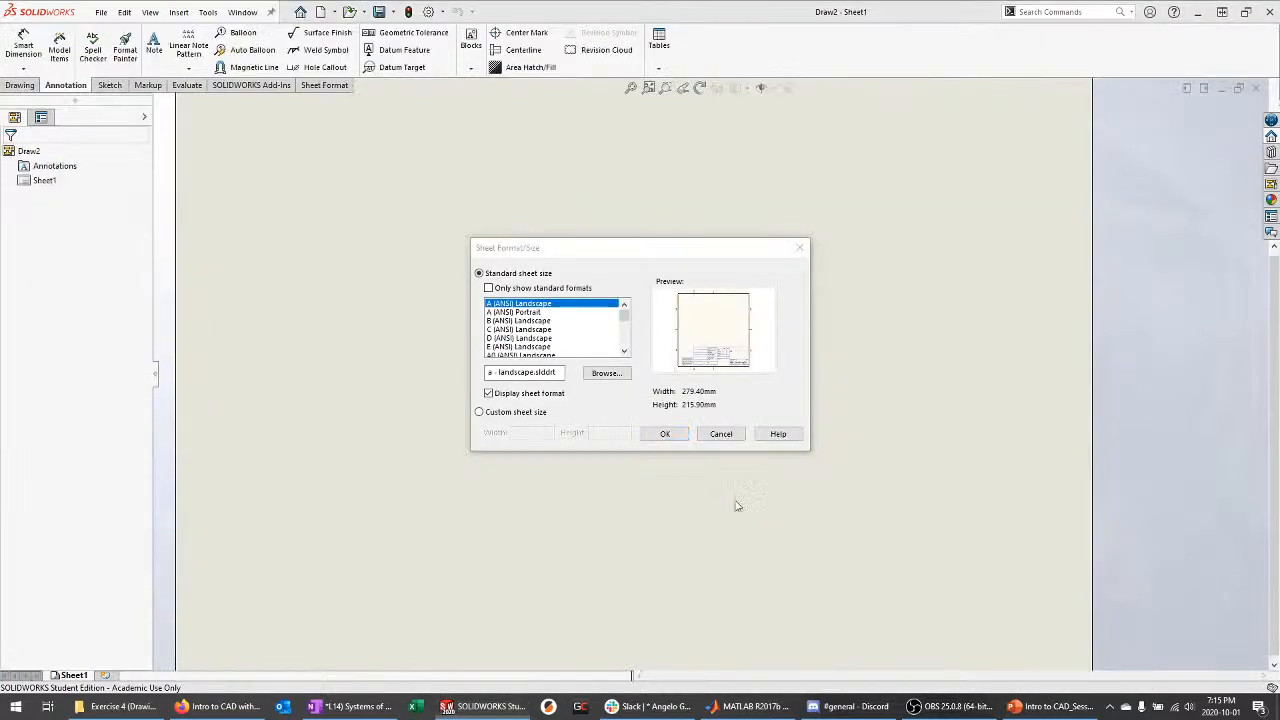
left_click(742, 435)
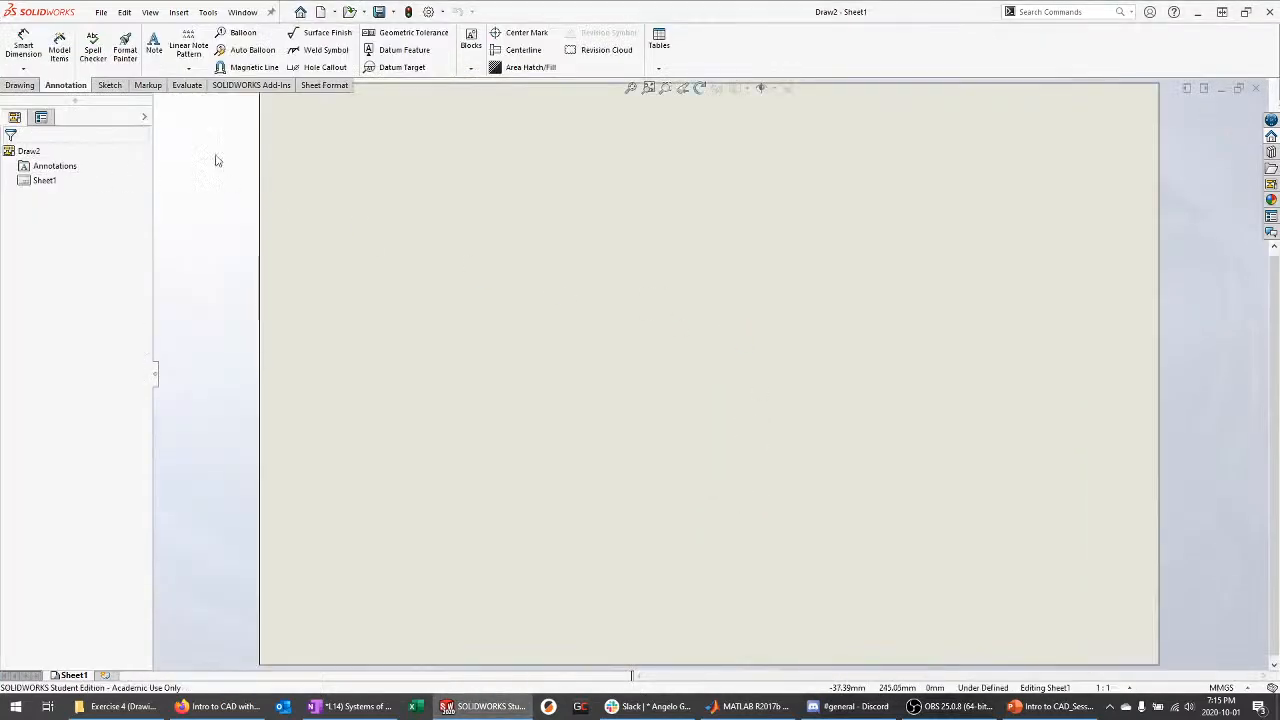
left_click(1255, 88)
Select the ROV drawing template in GrabCAD\ROV X12\Drawing Template
left_click(115, 706)
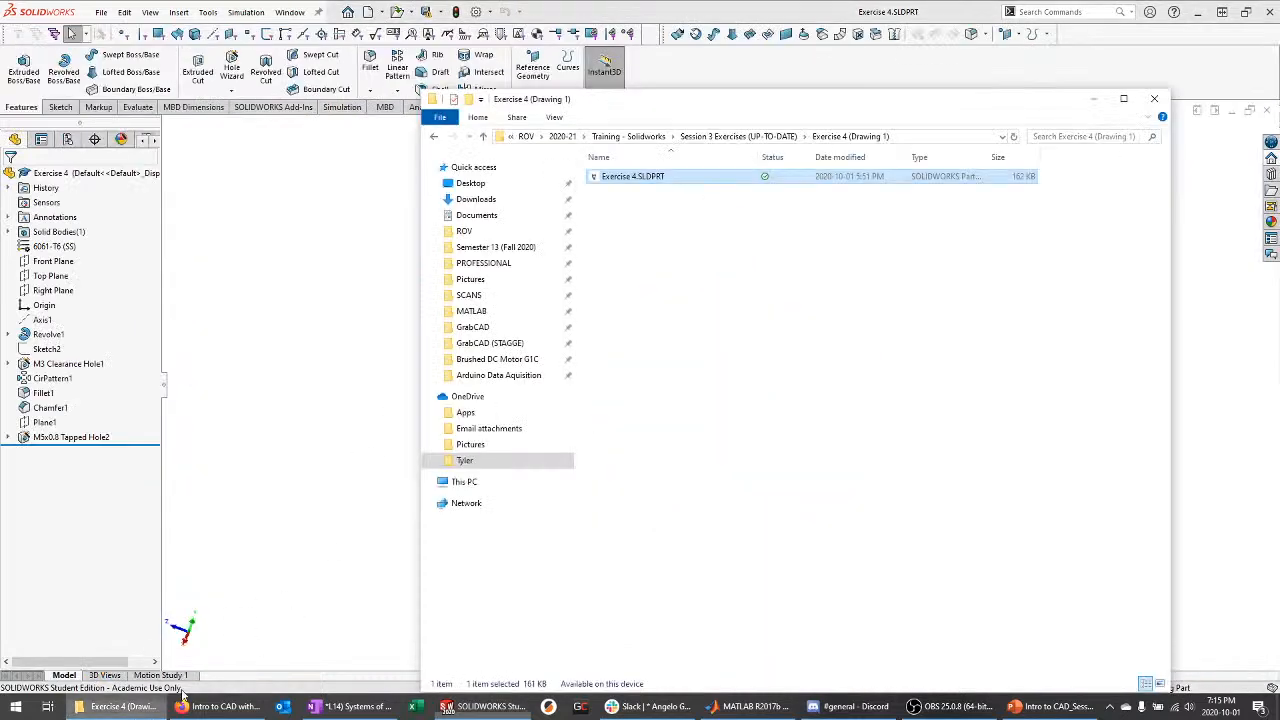
left_click(472, 327)
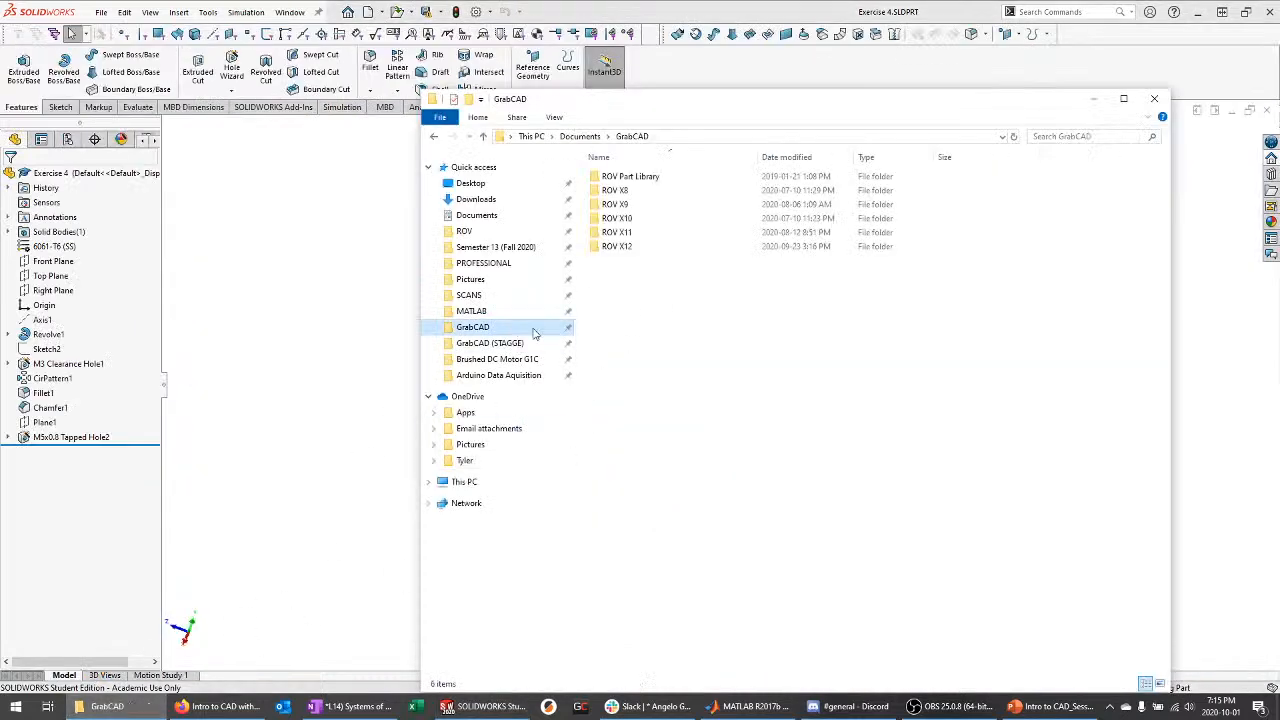
double_click(641, 247)
double_click(686, 280)
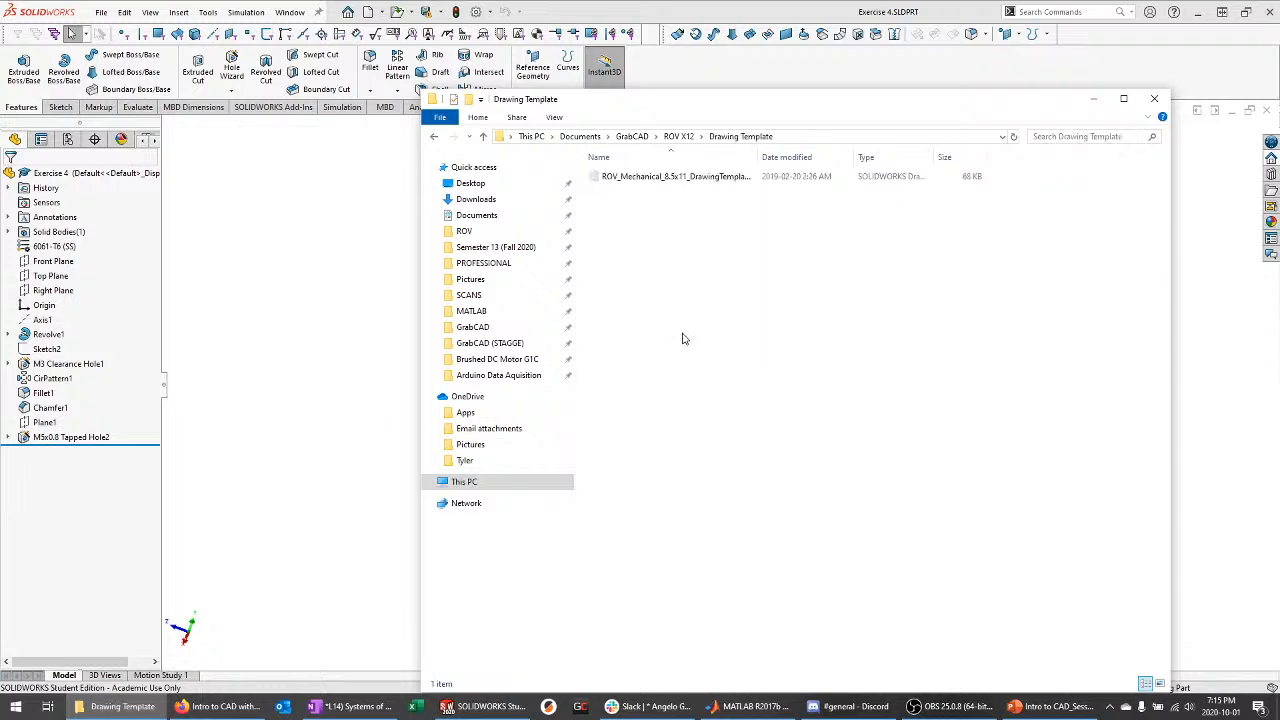
left_click_drag(648, 210, 704, 182)
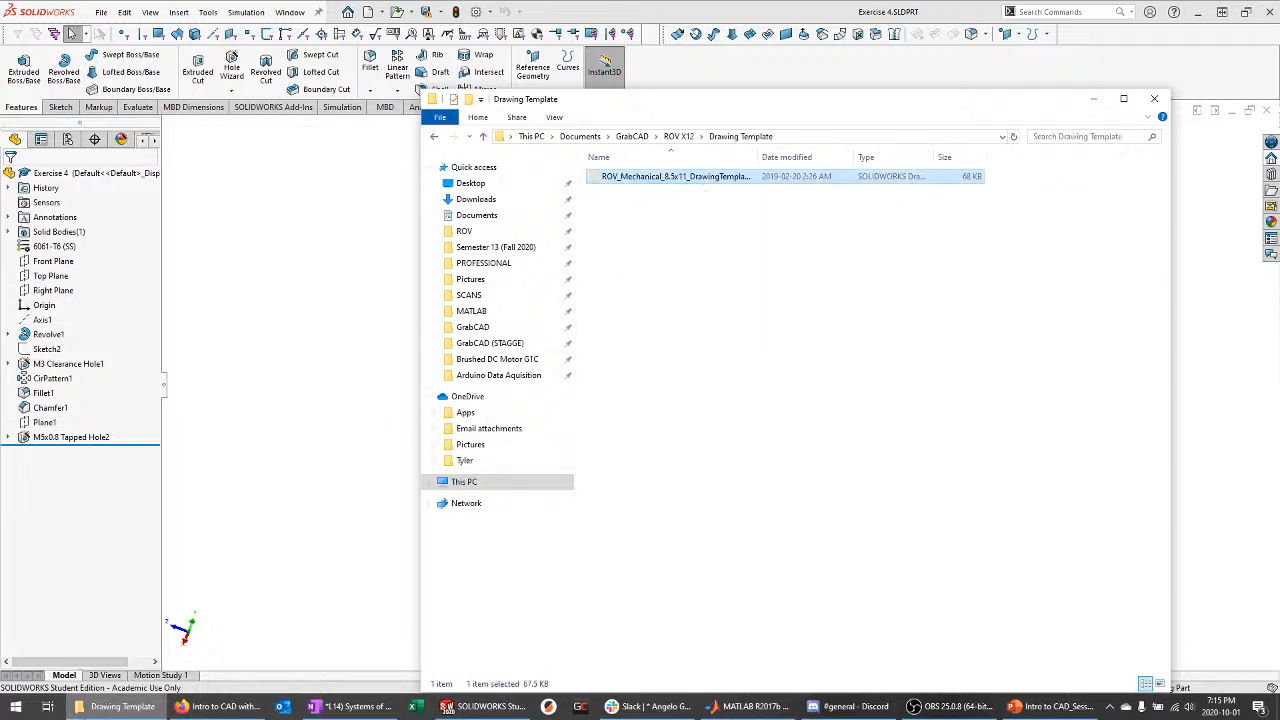
Paste the template into Session 3 Exercises' Exercise 4 (Drawing 1) folder
left_click(464, 231)
double_click(643, 233)
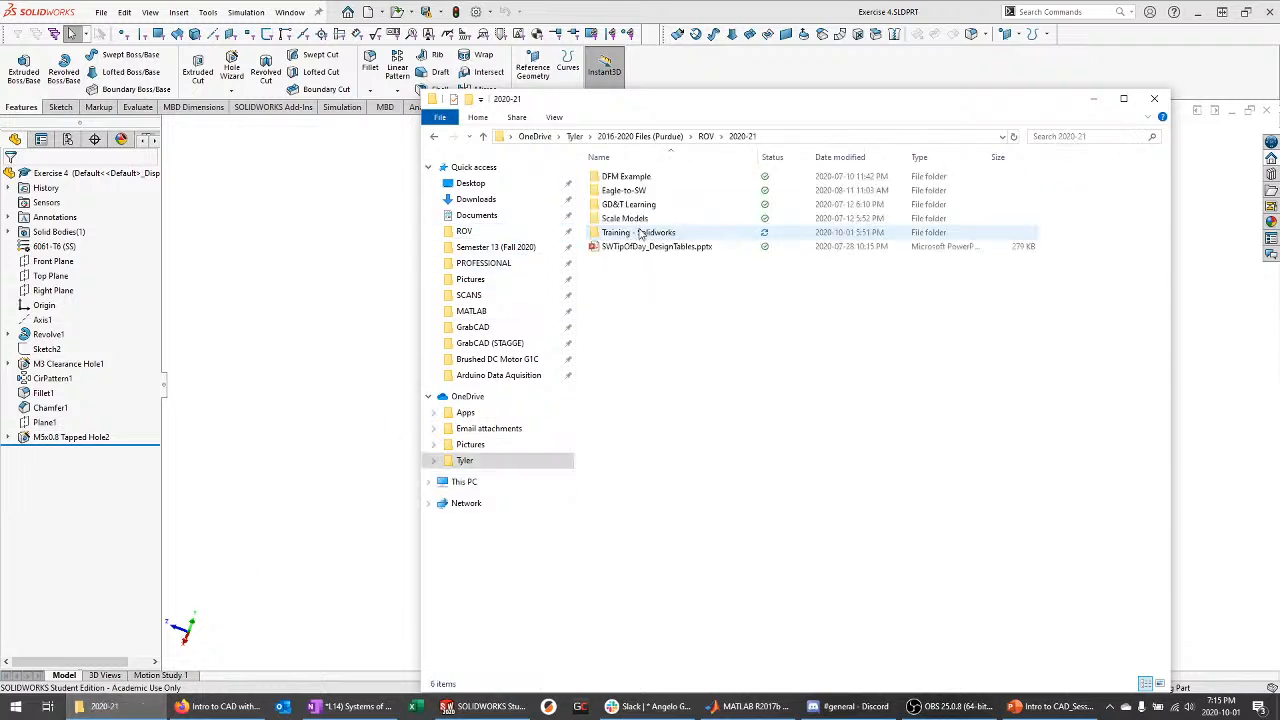
double_click(660, 235)
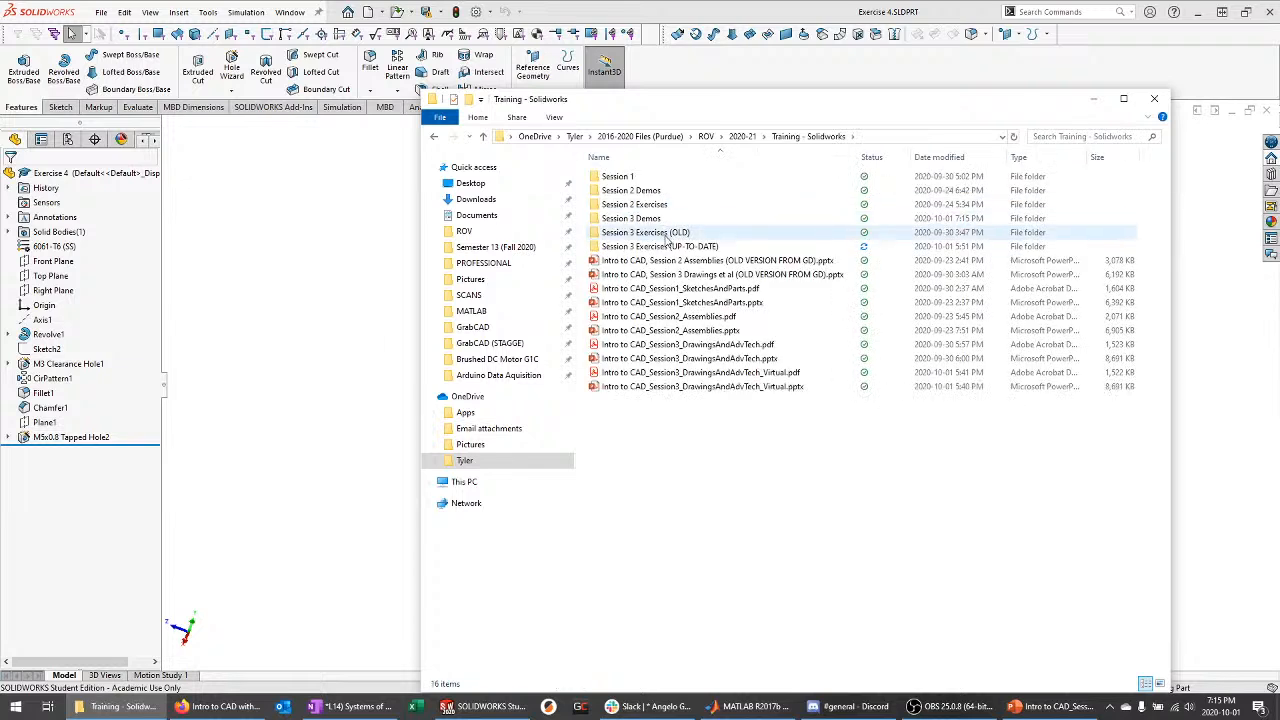
double_click(660, 246)
left_click(664, 218)
double_click(661, 213)
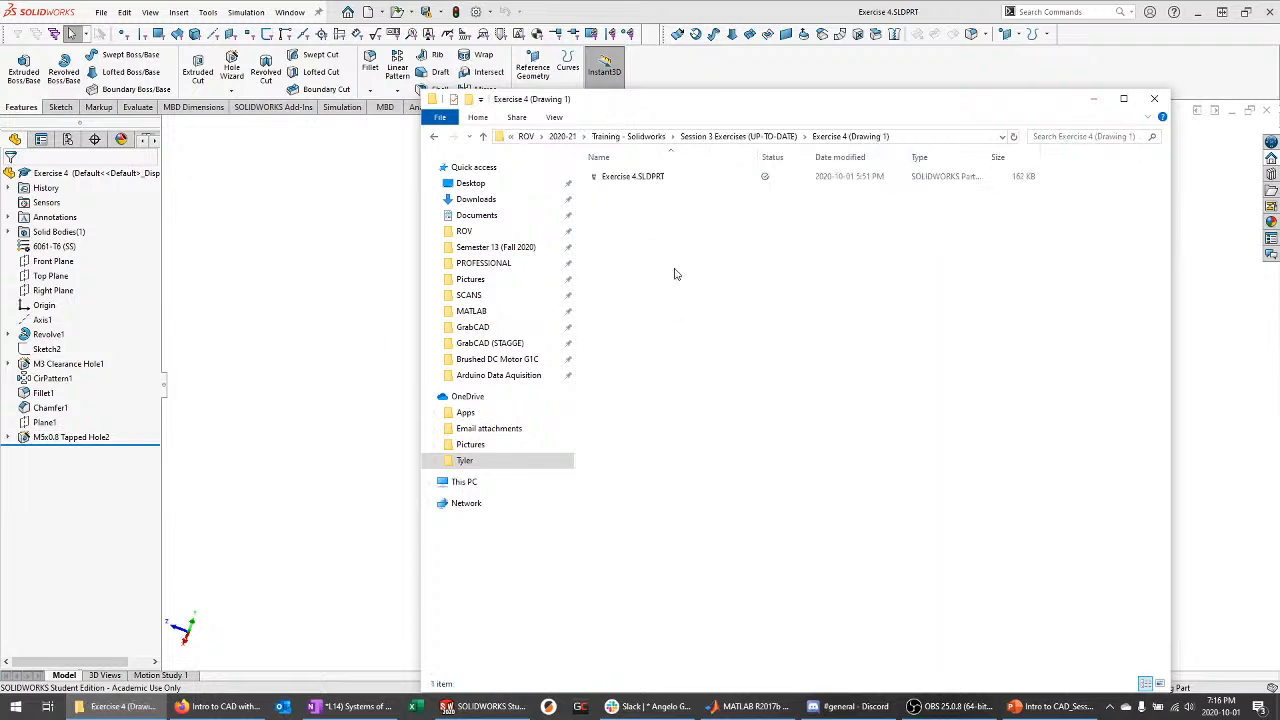
key("ctrl+v")
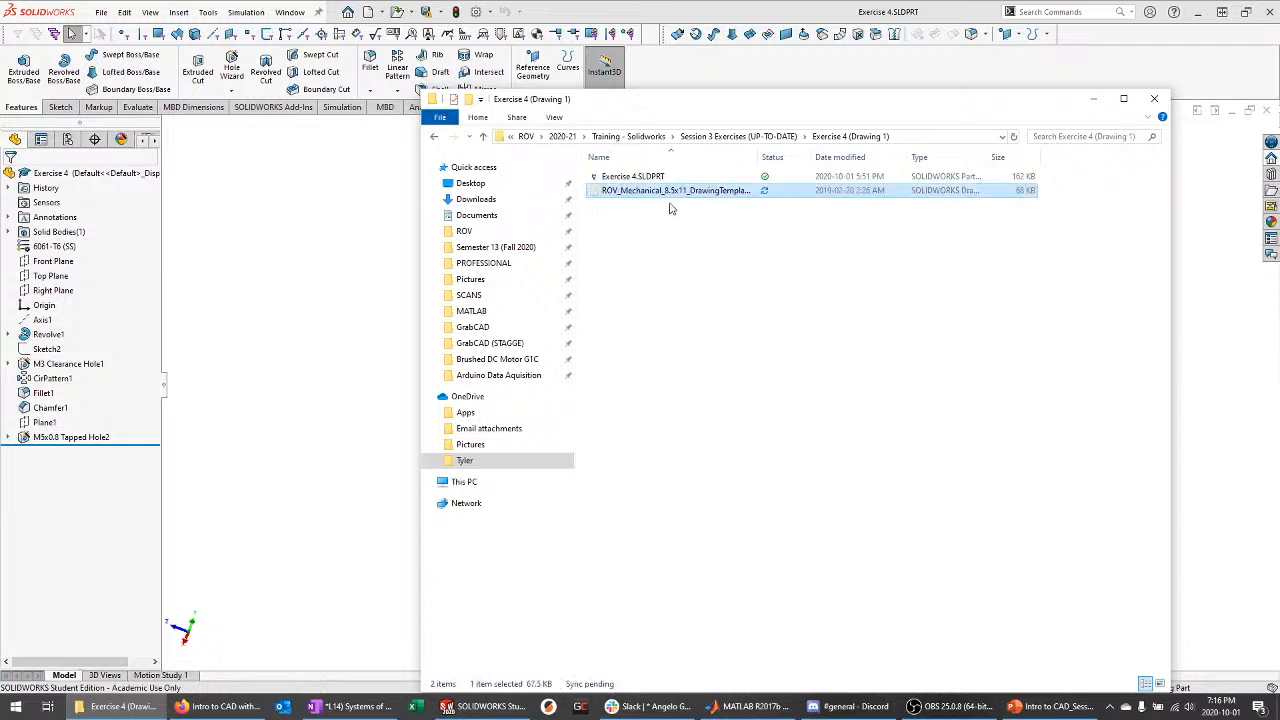
Rename the pasted template copy to 'Exercise 4'
right_click(657, 189)
left_click(720, 507)
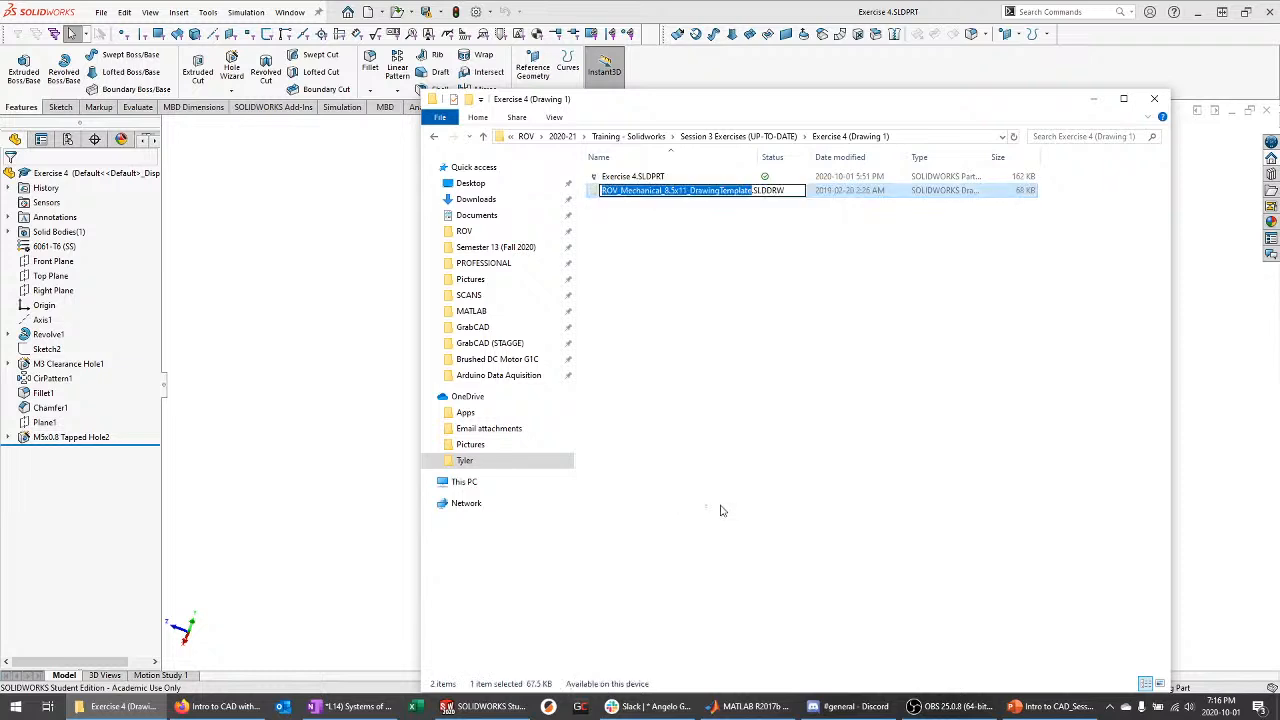
type("E")
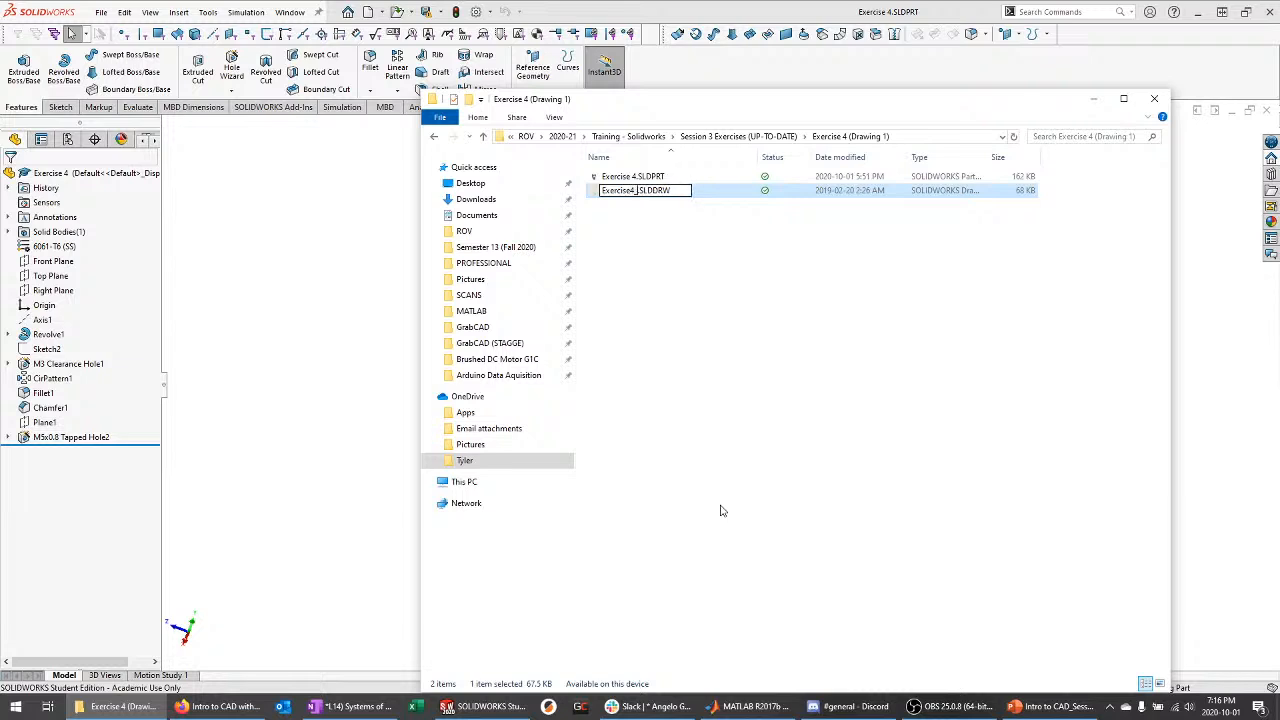
type("xercise 4")
key("Return")
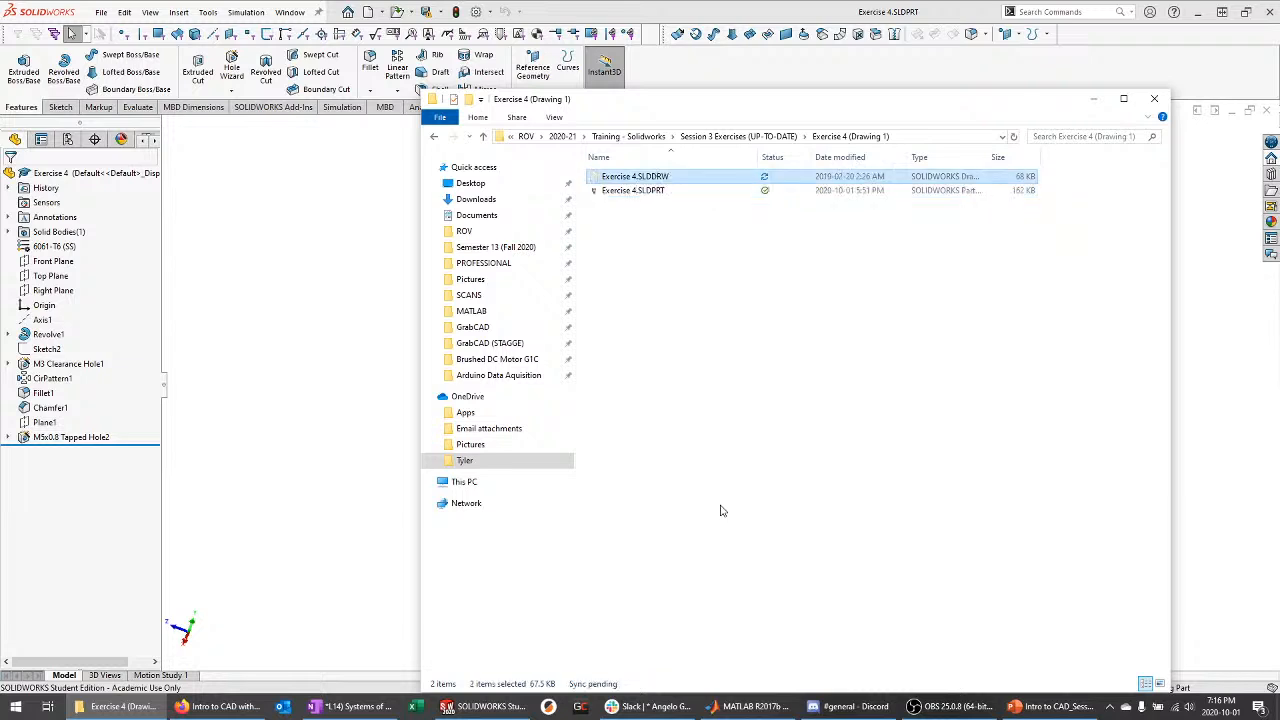
double_click(655, 177)
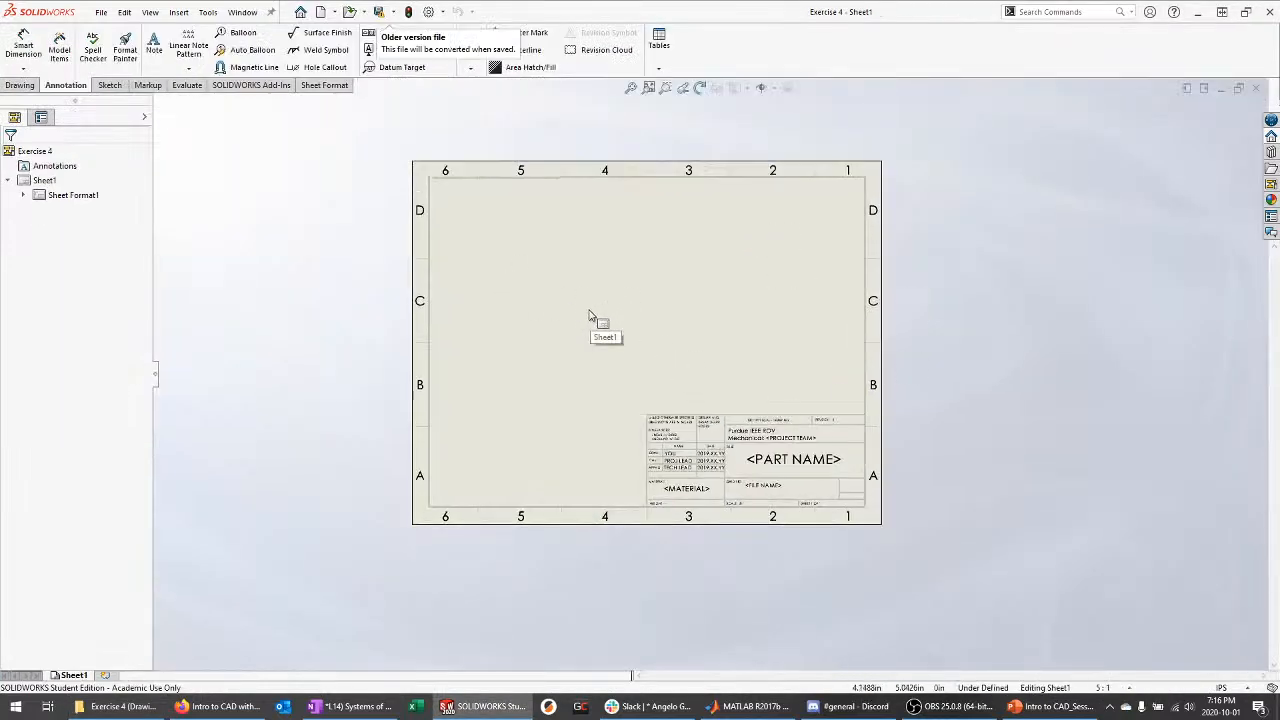
scroll(630, 370, "down", 3)
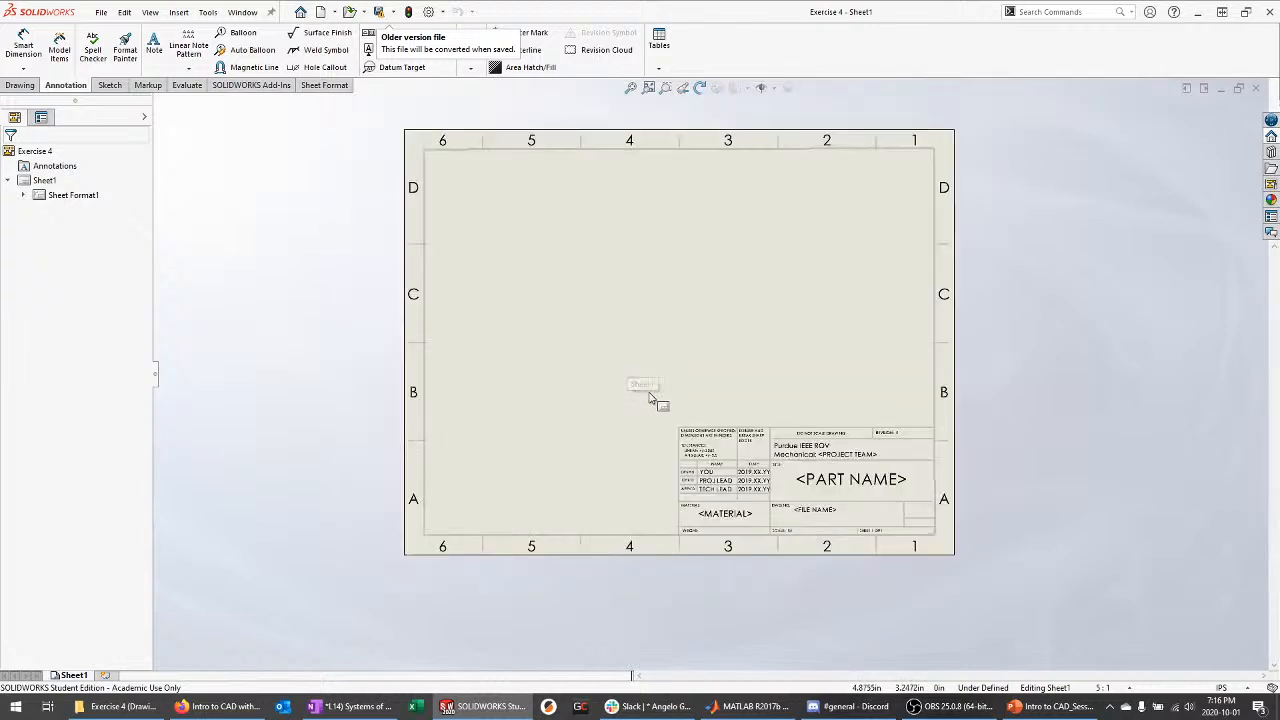
scroll(650, 398, "down", 1)
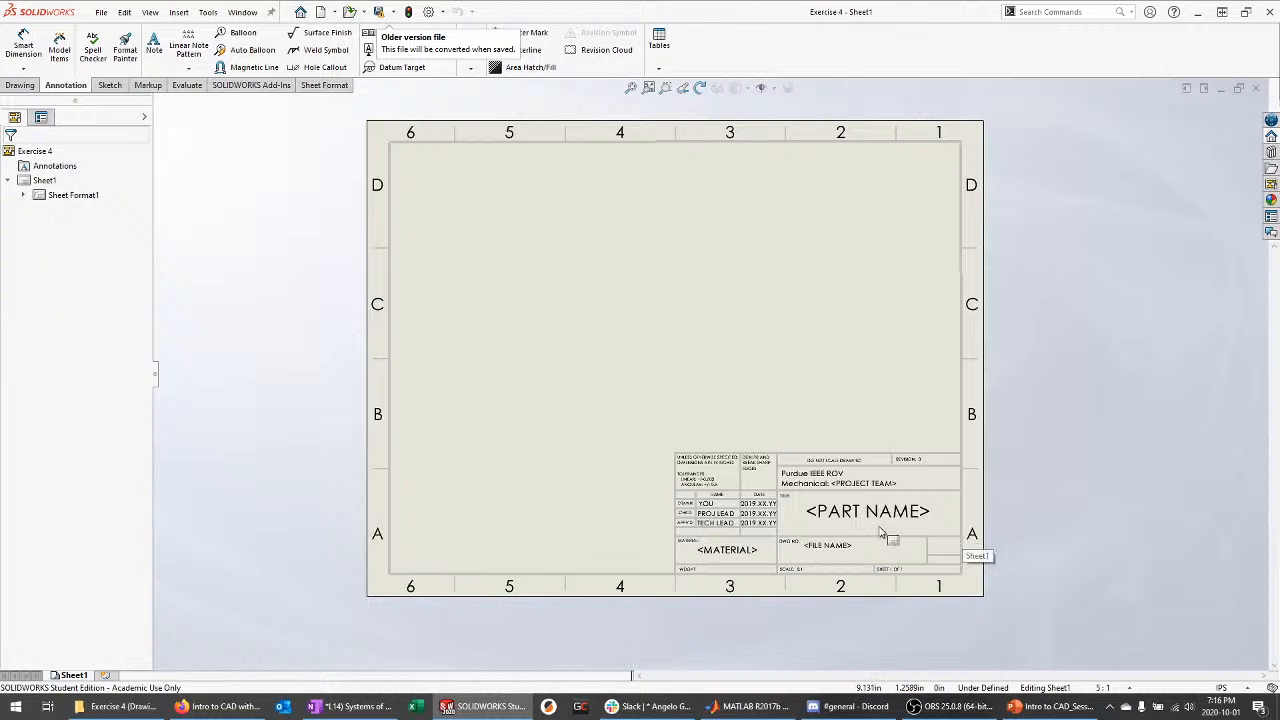
scroll(712, 460, "down", 1)
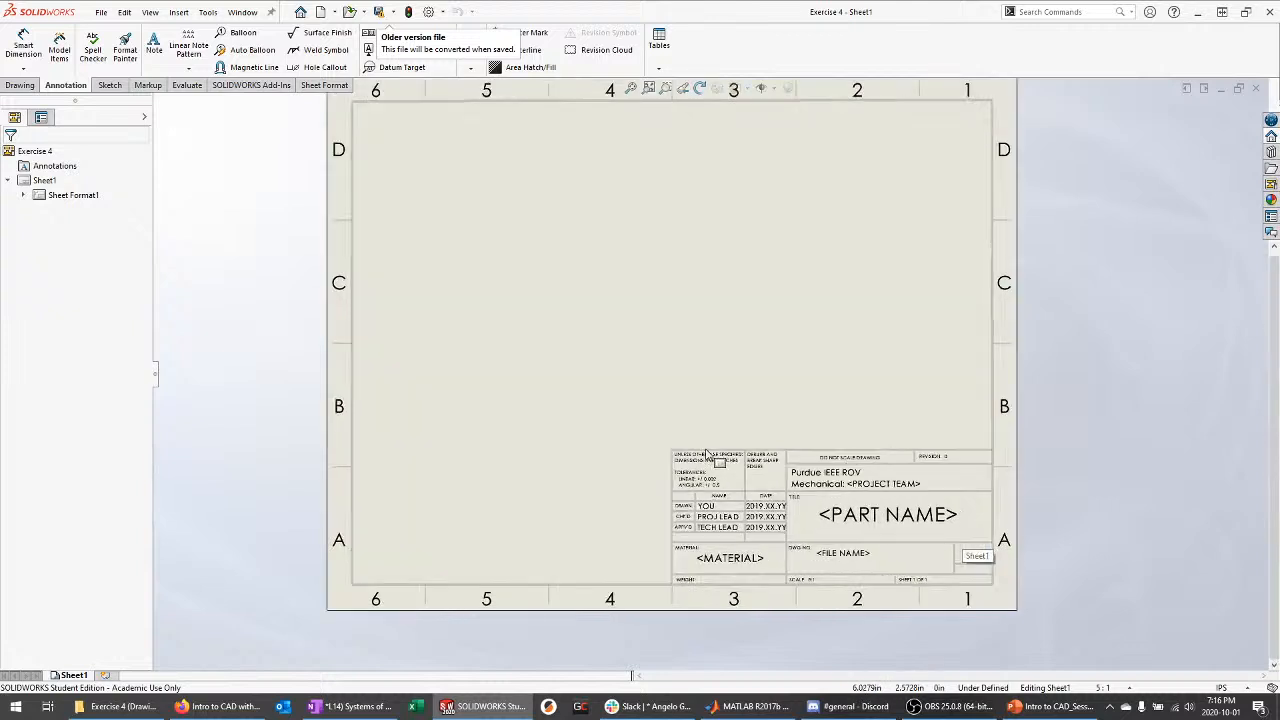
scroll(712, 460, "down", 2)
key("f")
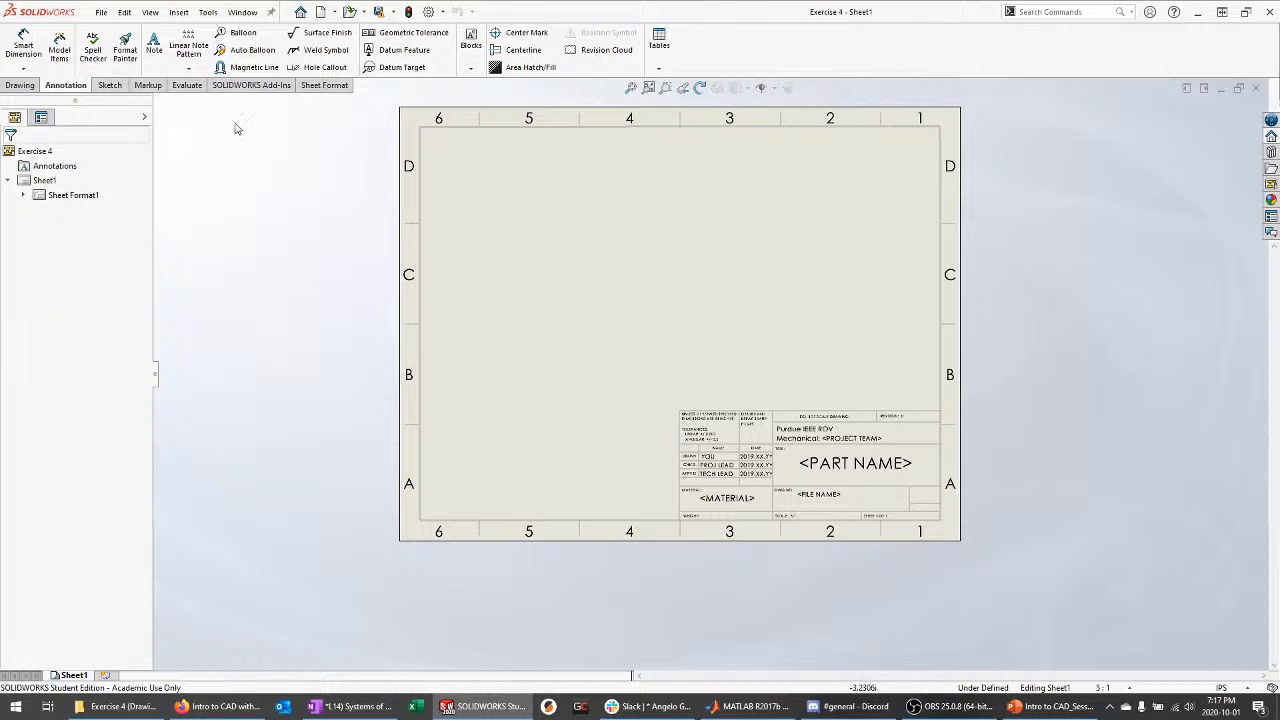
Insert a Model View of Exercise 4: a front view plus its projected right view
left_click(21, 85)
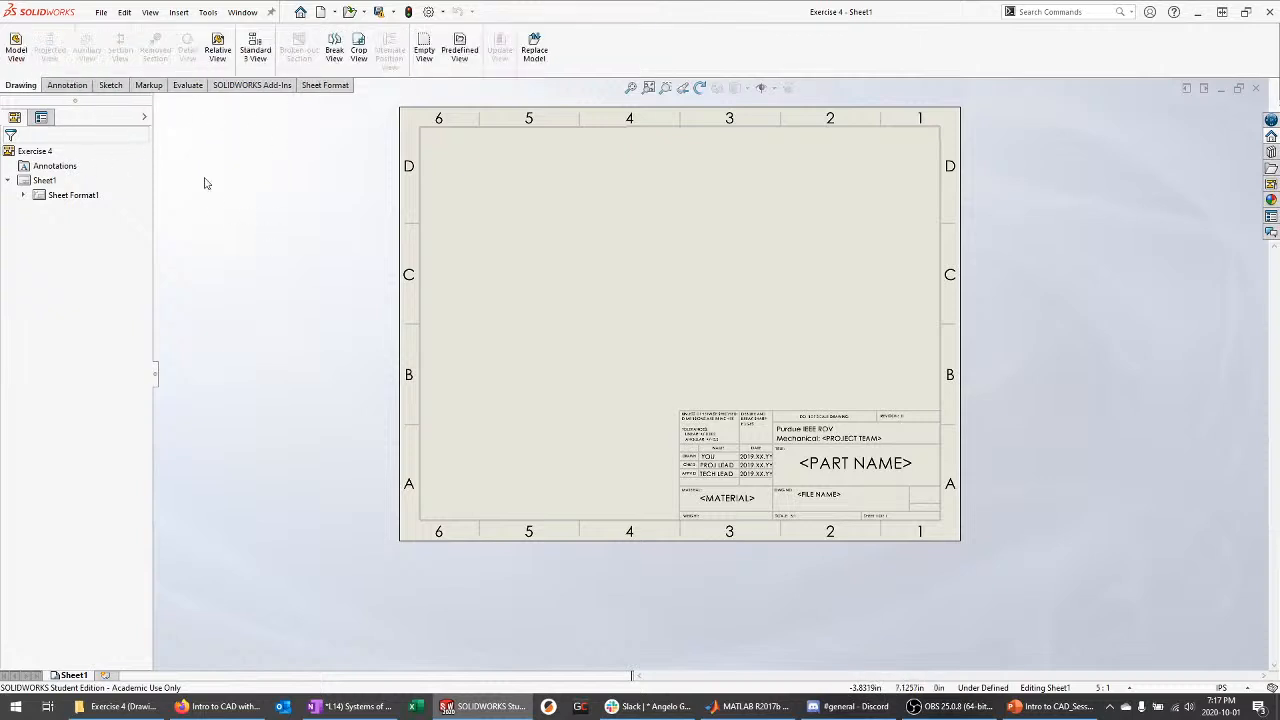
left_click(16, 50)
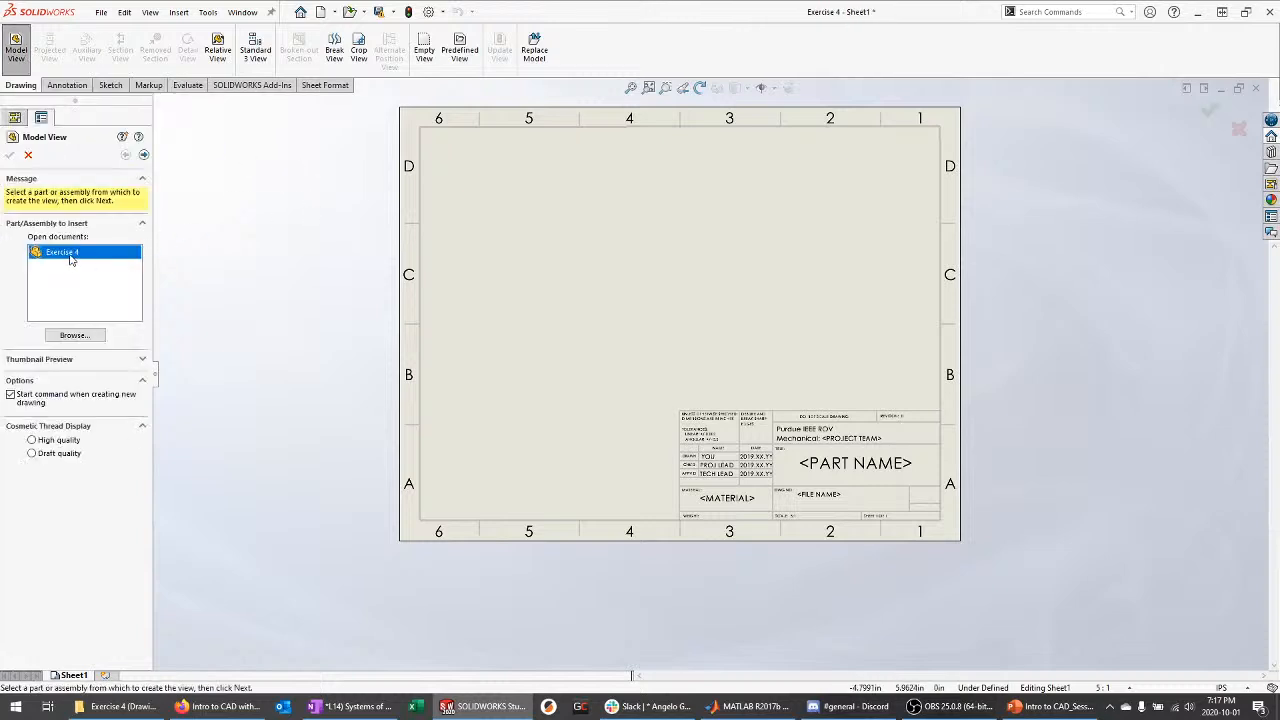
double_click(128, 249)
scroll(630, 270, "down", 1)
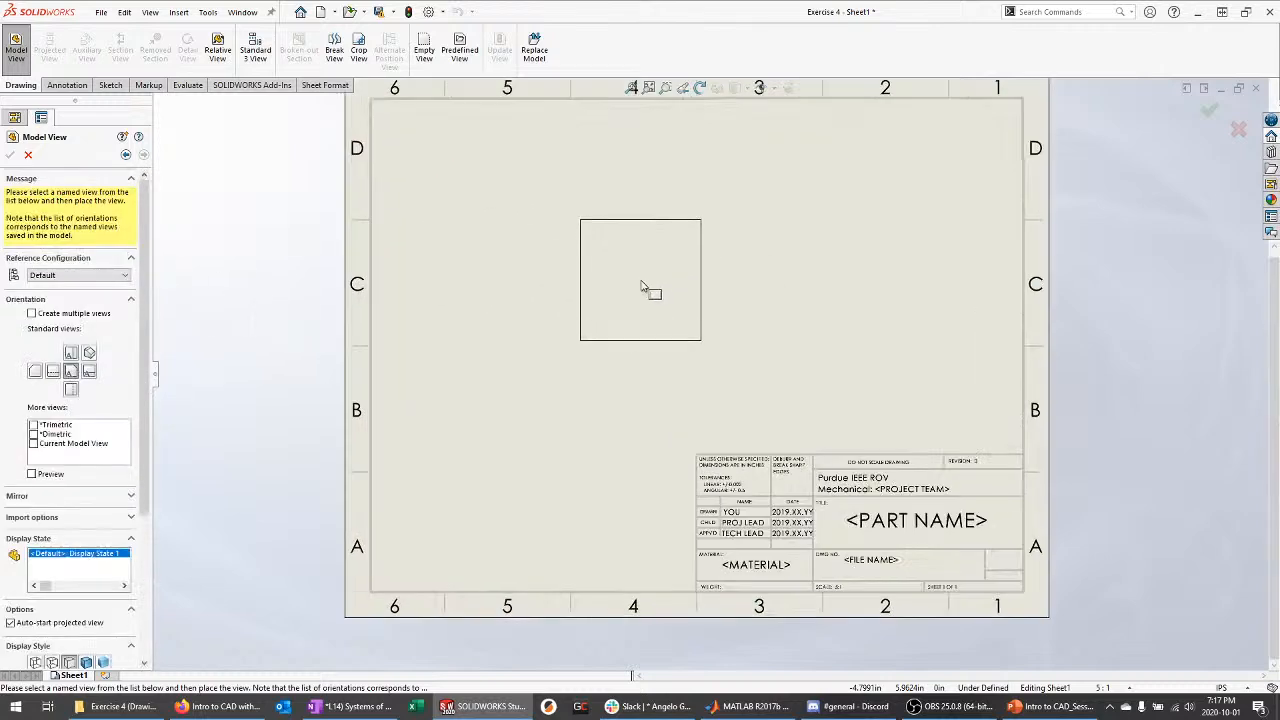
scroll(600, 286, "down", 1)
left_click(592, 276)
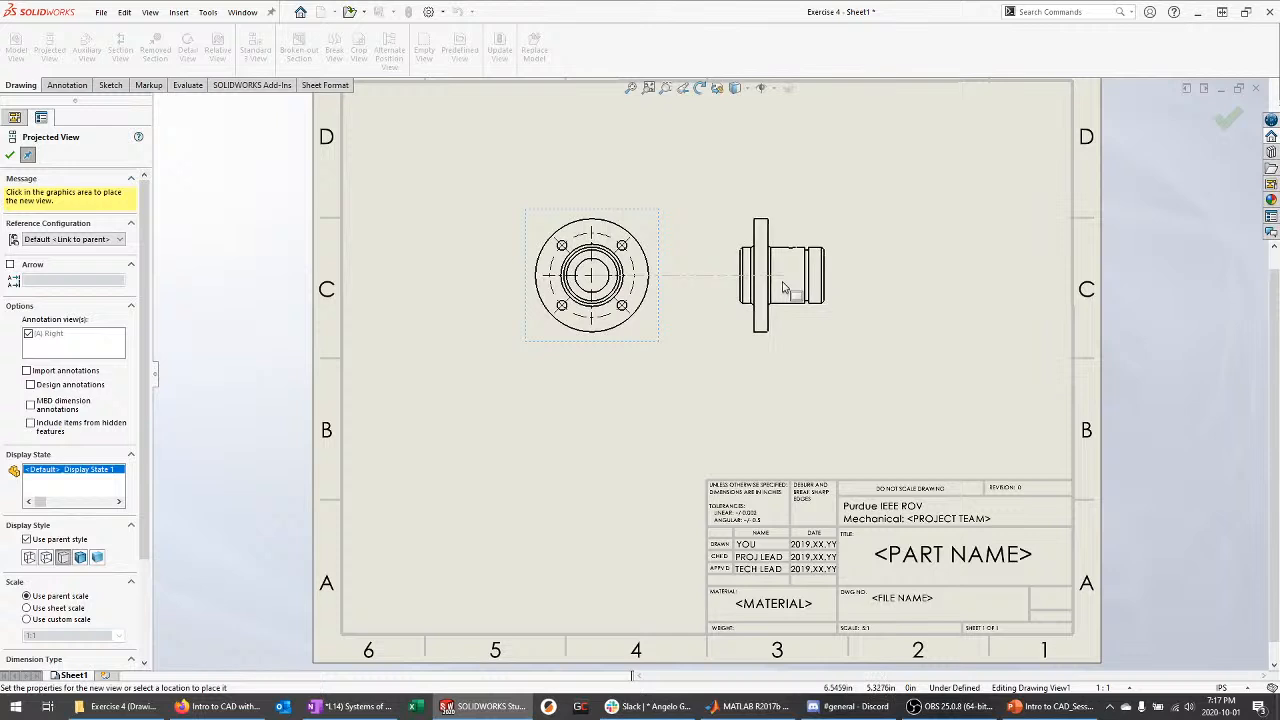
left_click(783, 288)
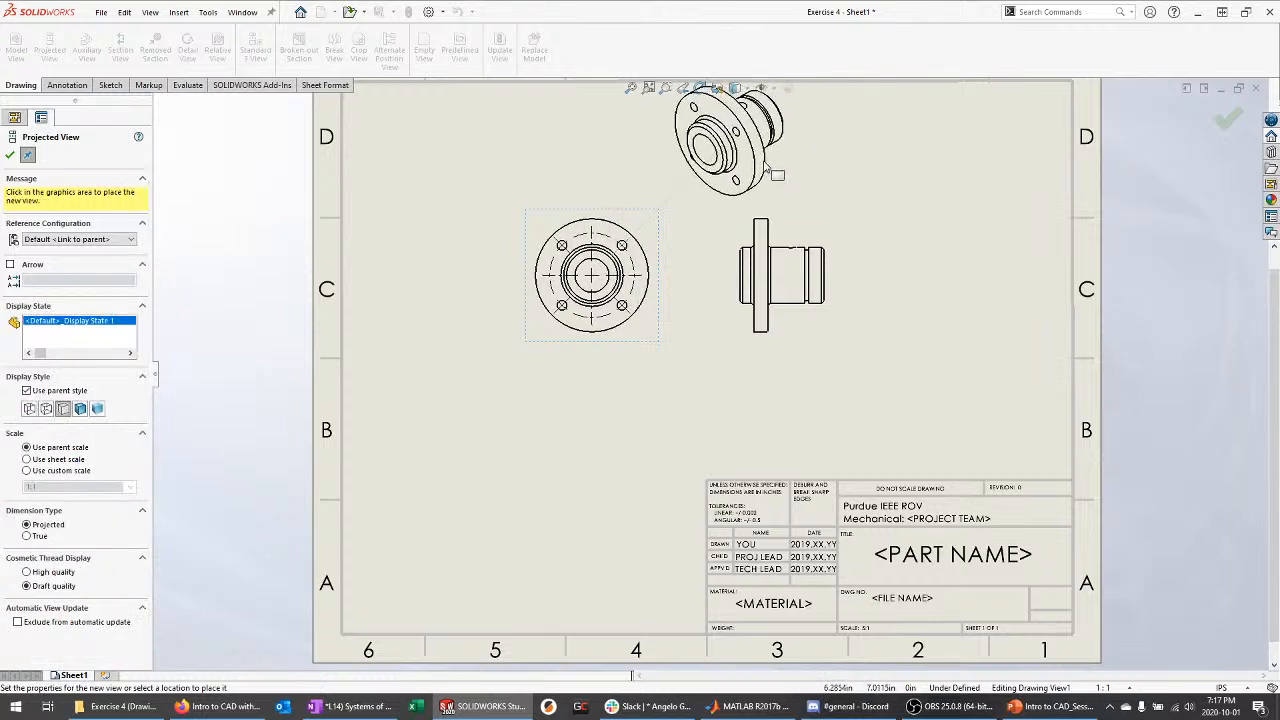
key("Escape")
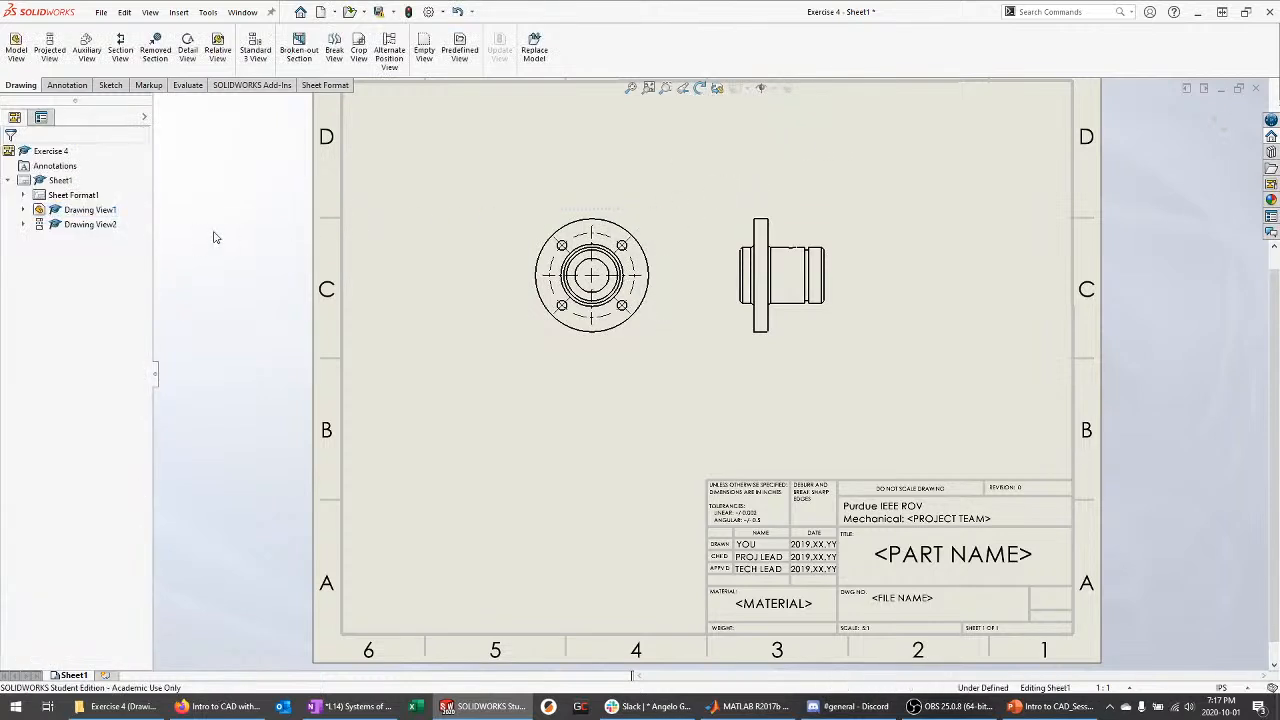
Fit the sheet and nudge the front view slightly down-right
key("f")
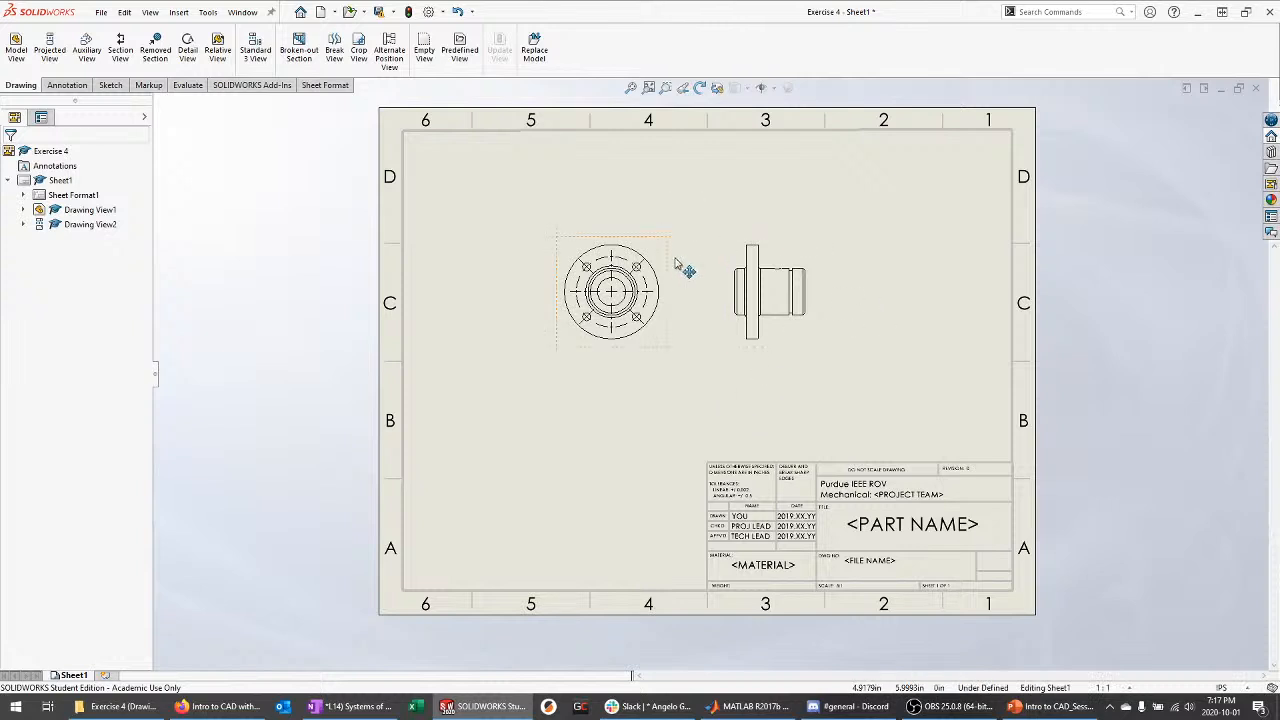
left_click_drag(665, 260, 683, 279)
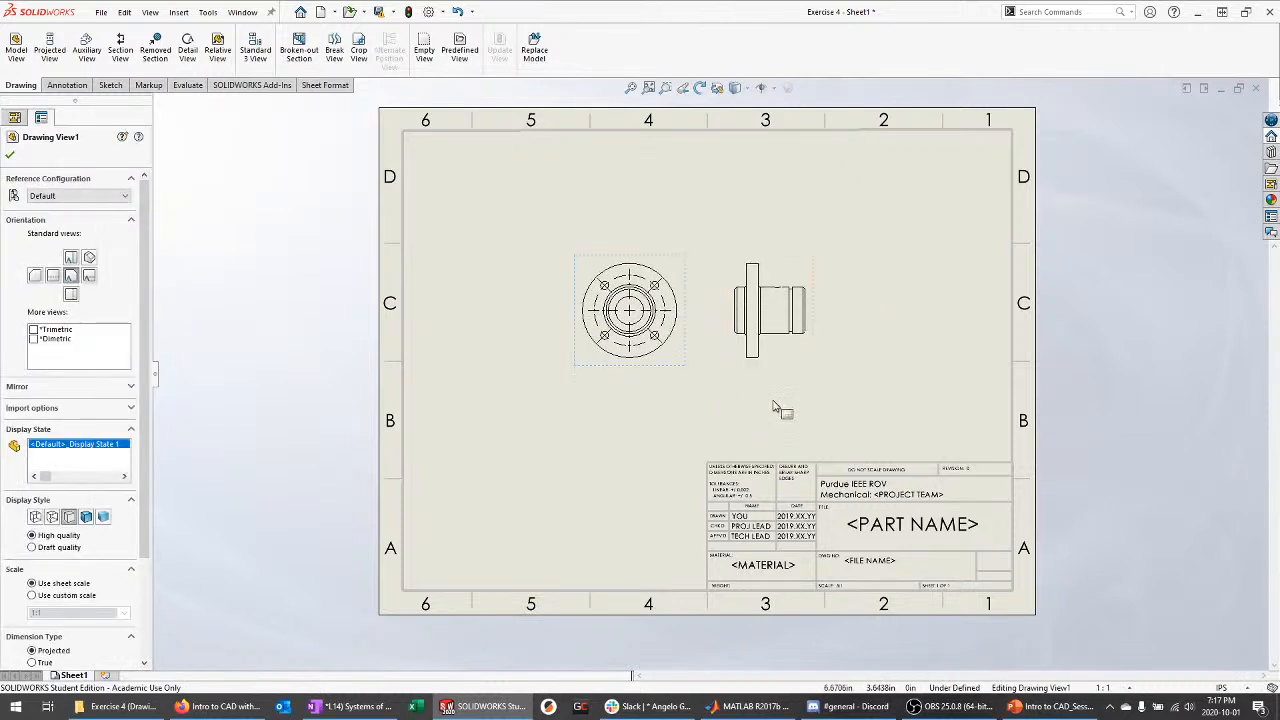
left_click(594, 216)
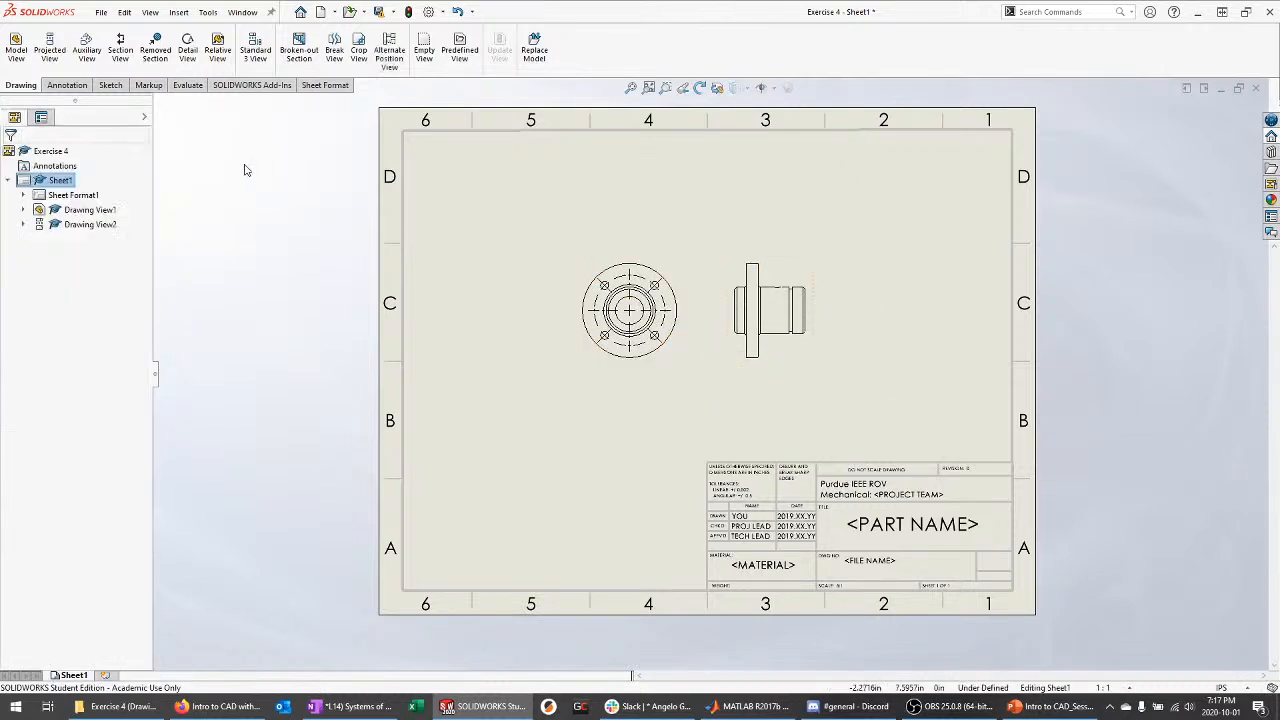
Place an isometric view of Exercise 4 at the upper right and move the front view up-left
left_click(16, 47)
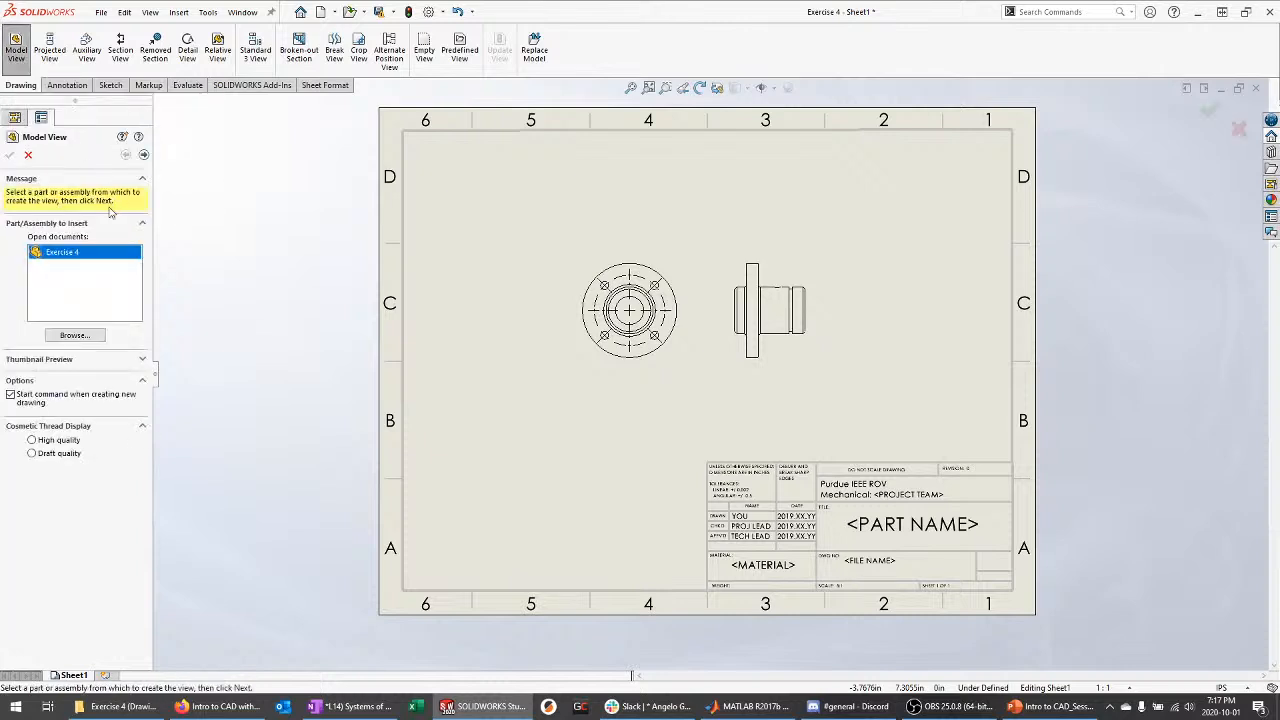
double_click(75, 256)
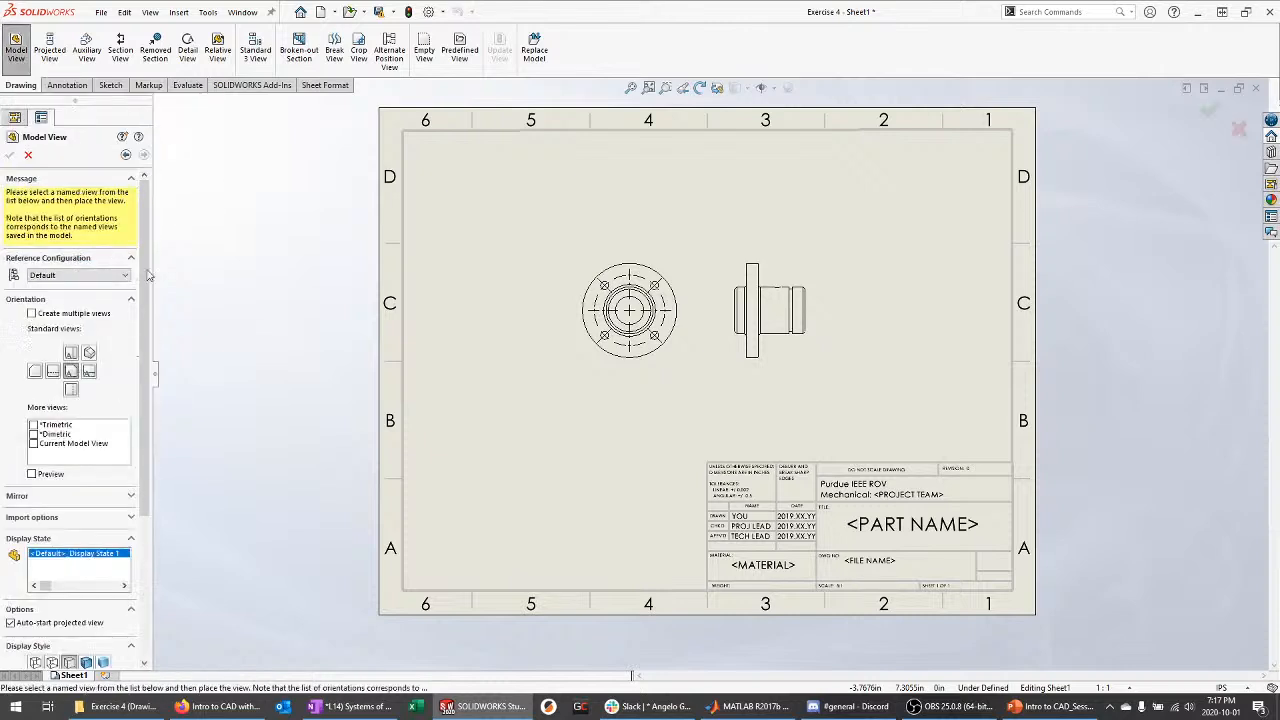
left_click(89, 352)
left_click(933, 228)
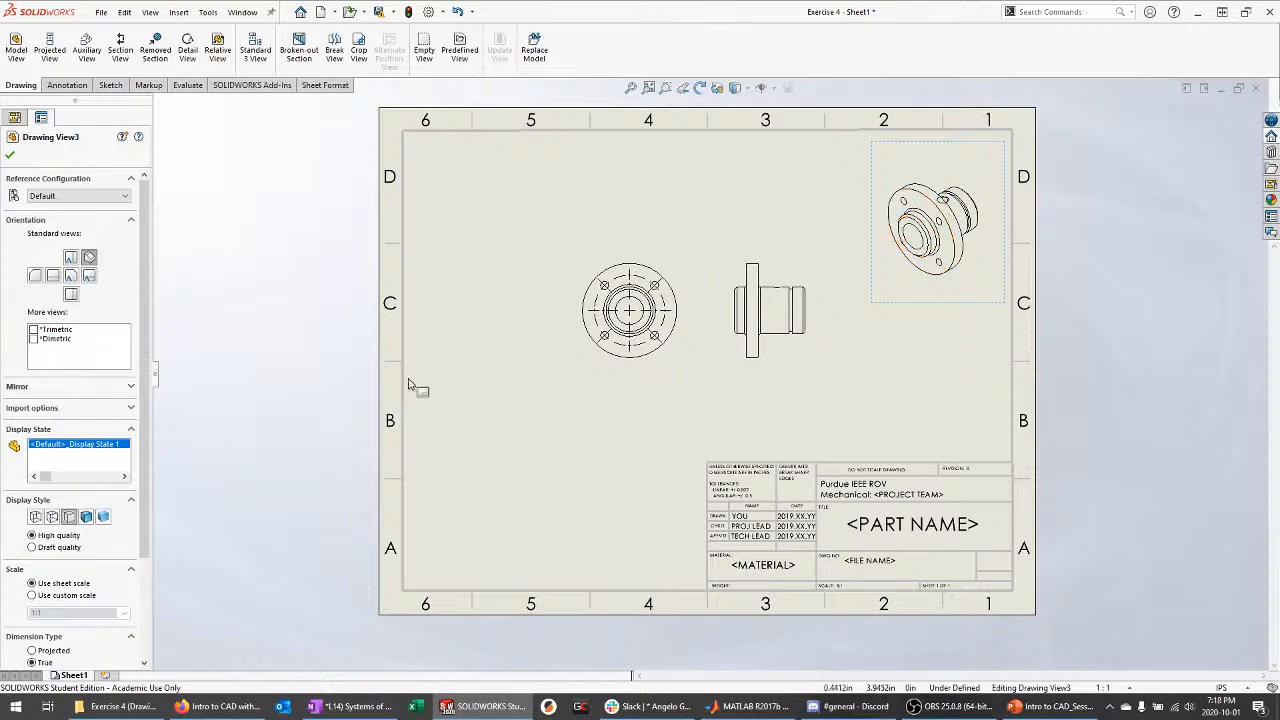
left_click(775, 395)
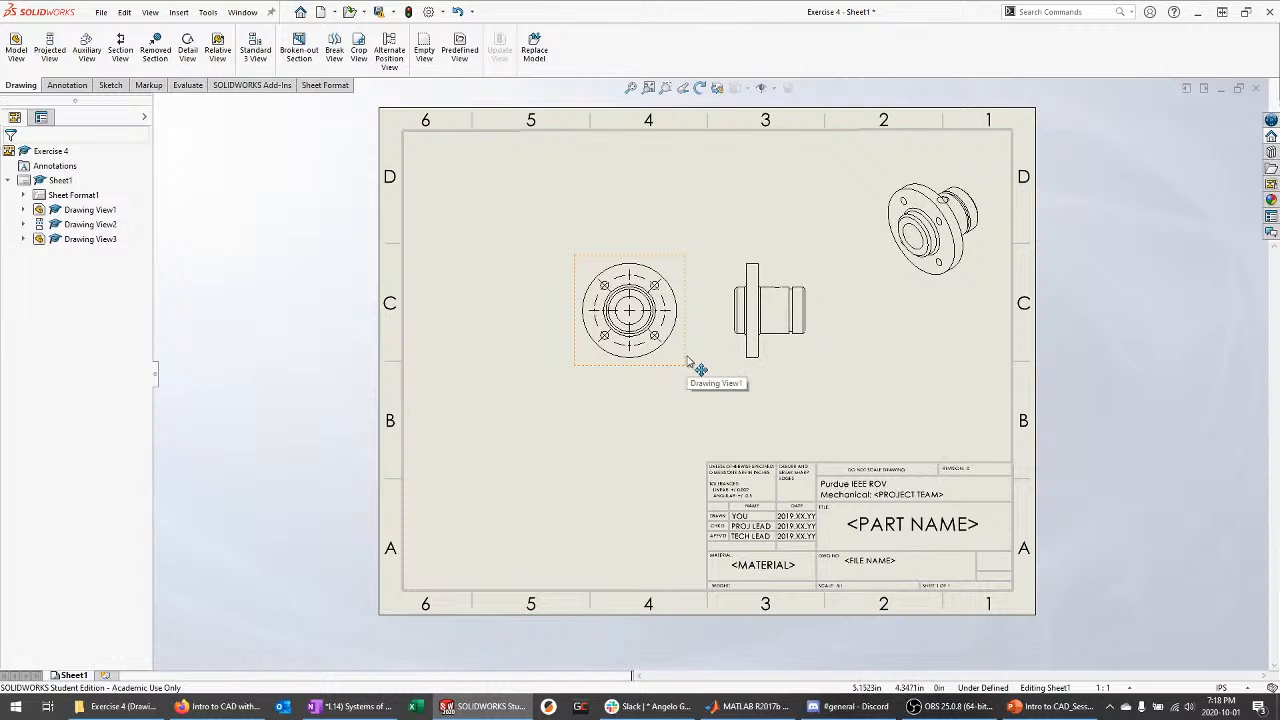
mouse_move(694, 366)
left_mouse_down()
mouse_move(634, 331)
mouse_move(653, 337)
left_mouse_up()
left_click(921, 437)
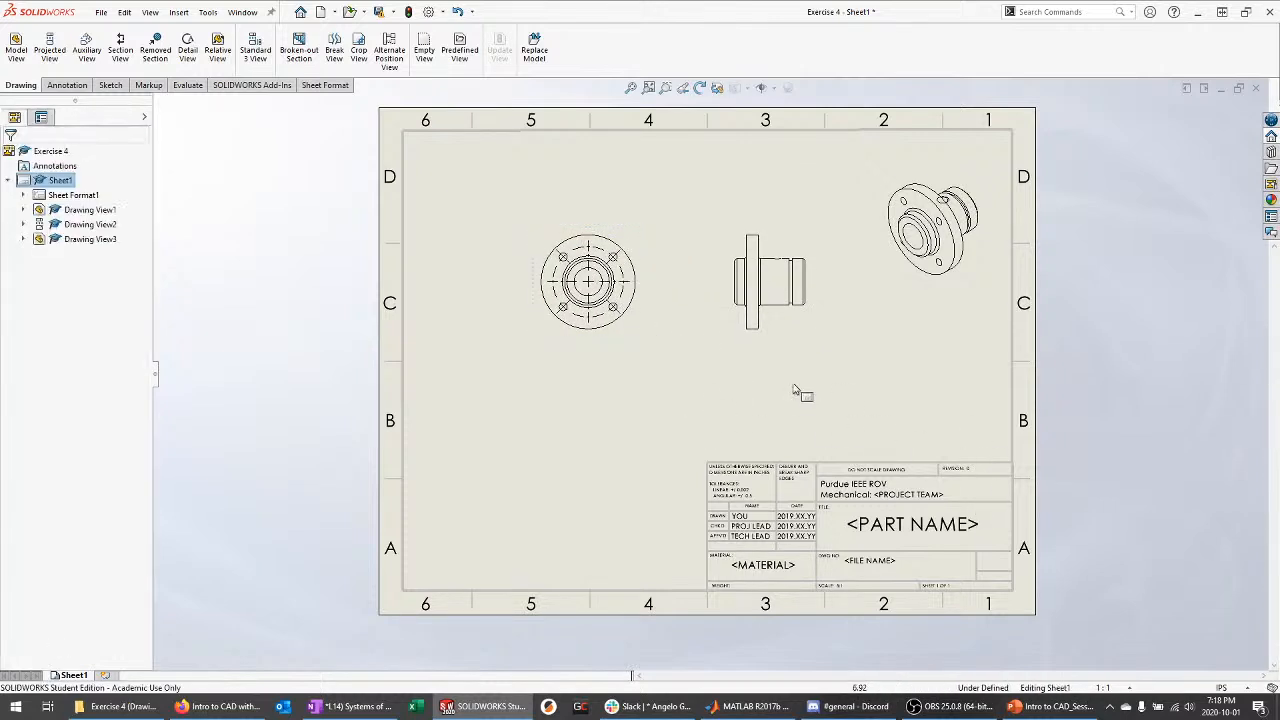
right_click(61, 183)
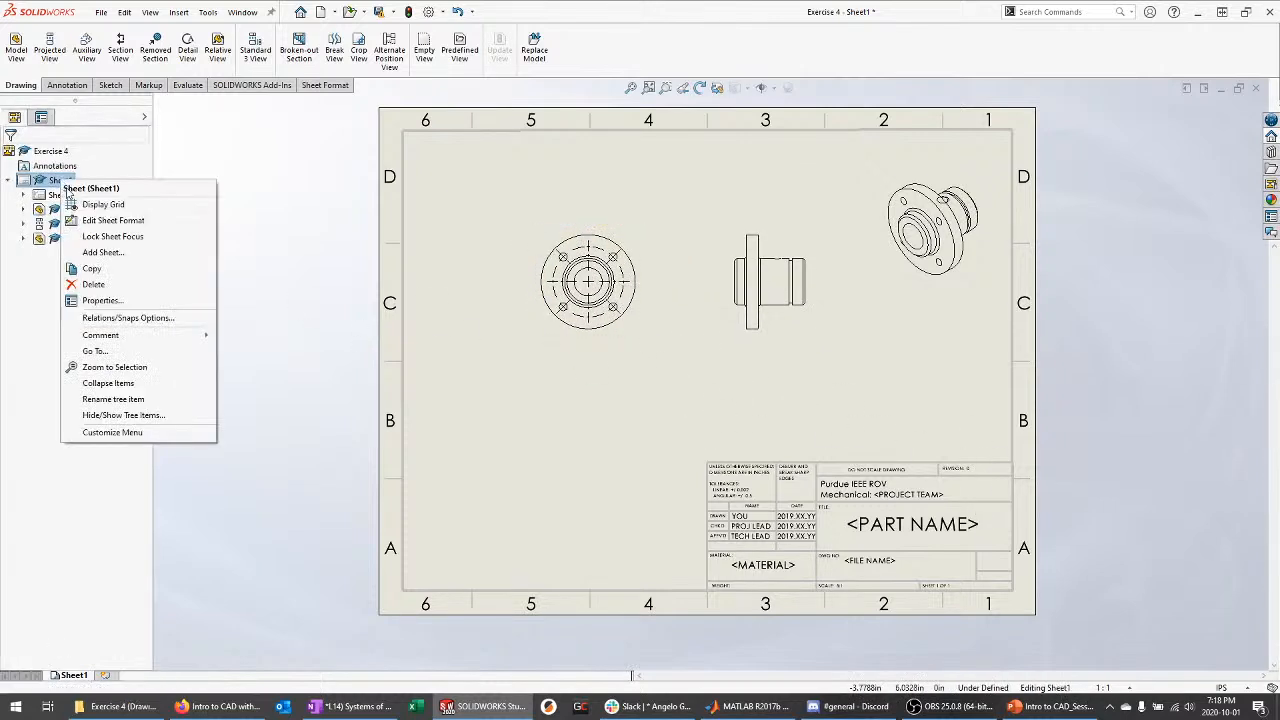
Check the front view's scale in its view properties
key("Escape")
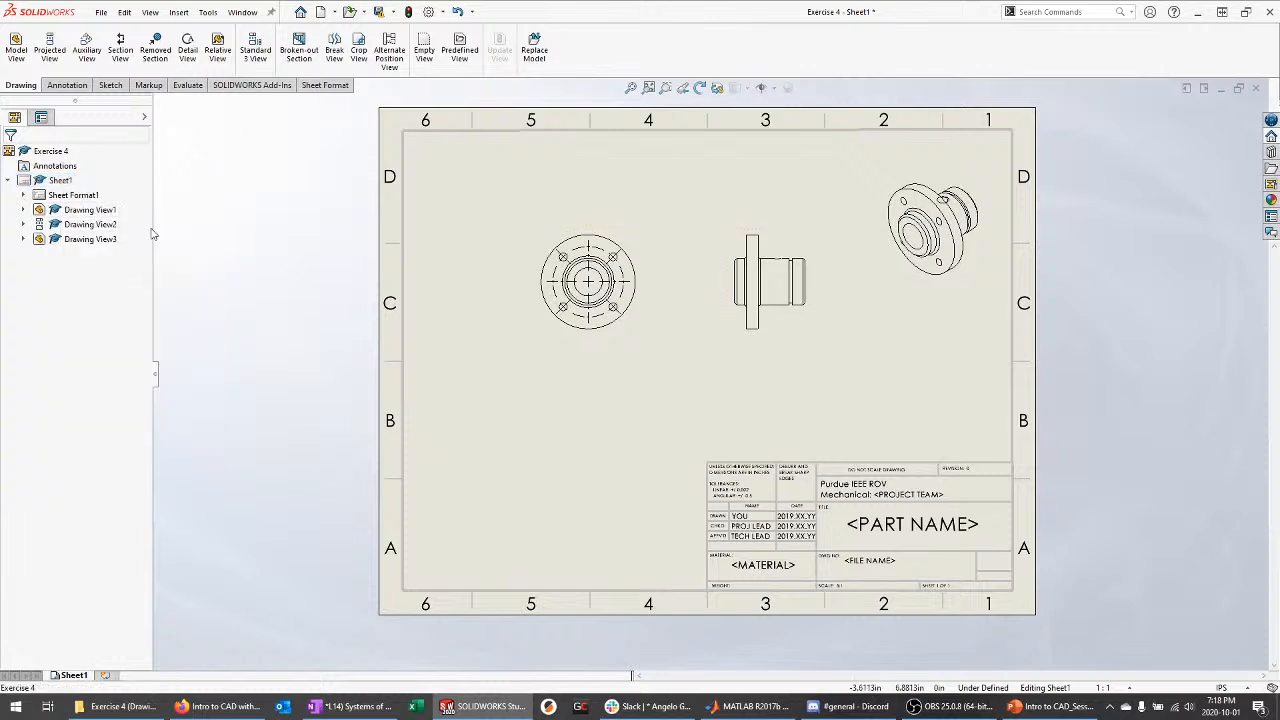
left_click(646, 310)
scroll(142, 546, "down", 2)
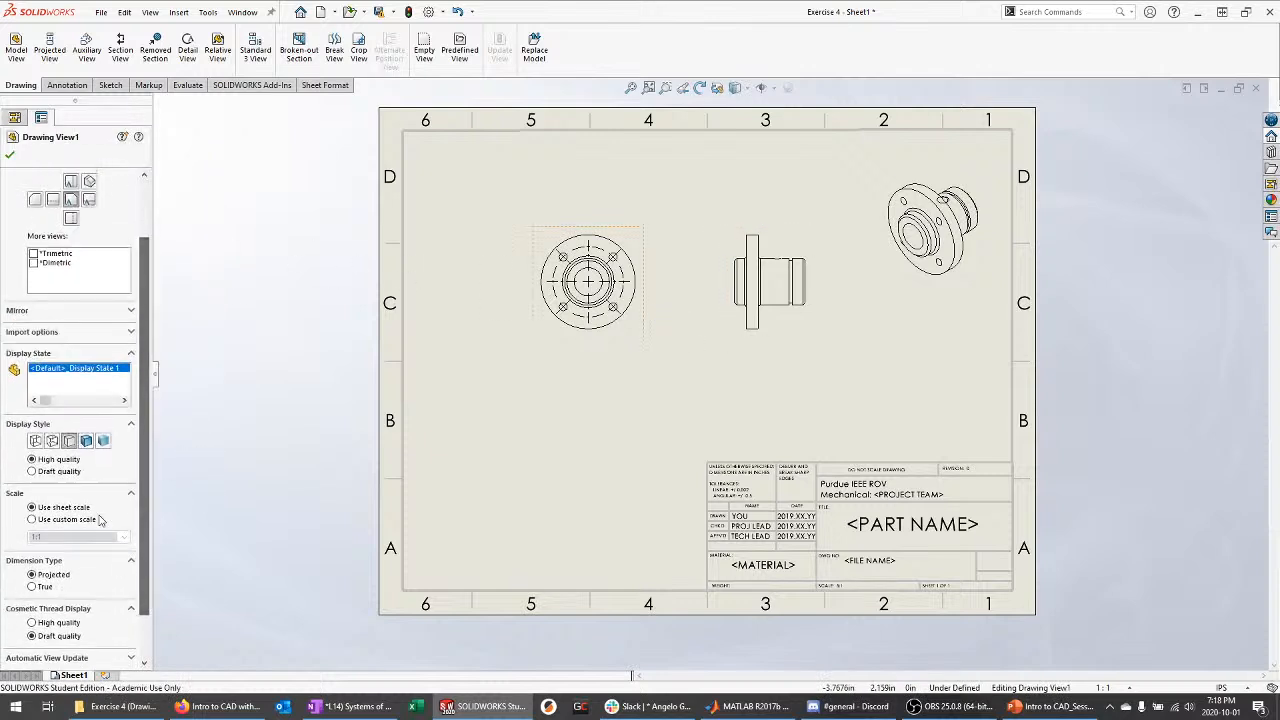
left_click_drag(147, 508, 182, 372)
key("Escape")
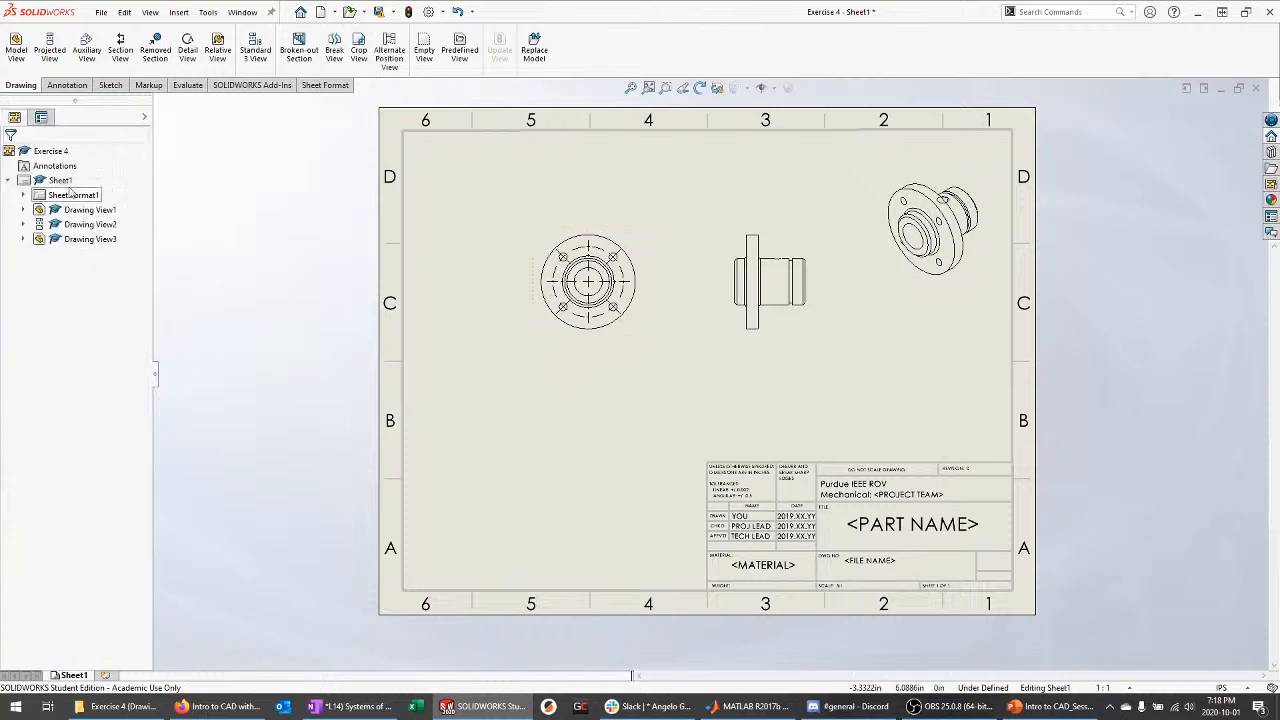
Set the sheet scale to 2:1 in Sheet Properties and move the front view left
right_click(69, 199)
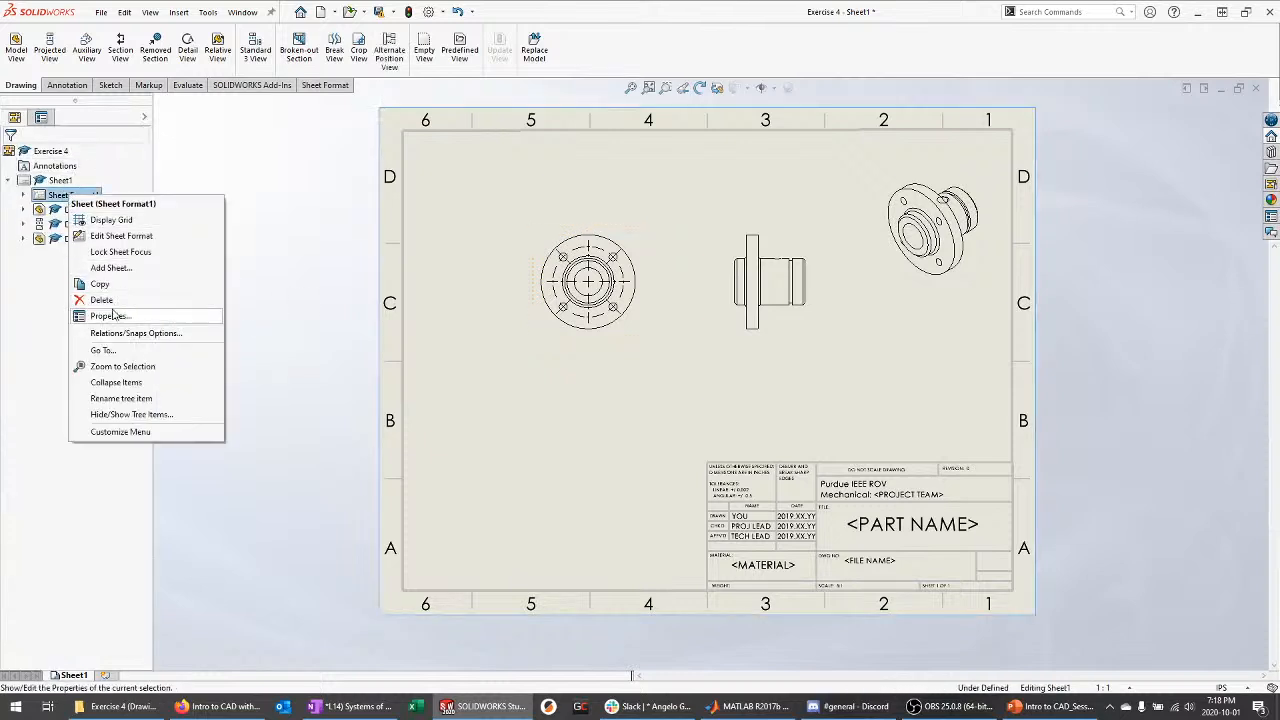
key("Escape")
right_click(68, 200)
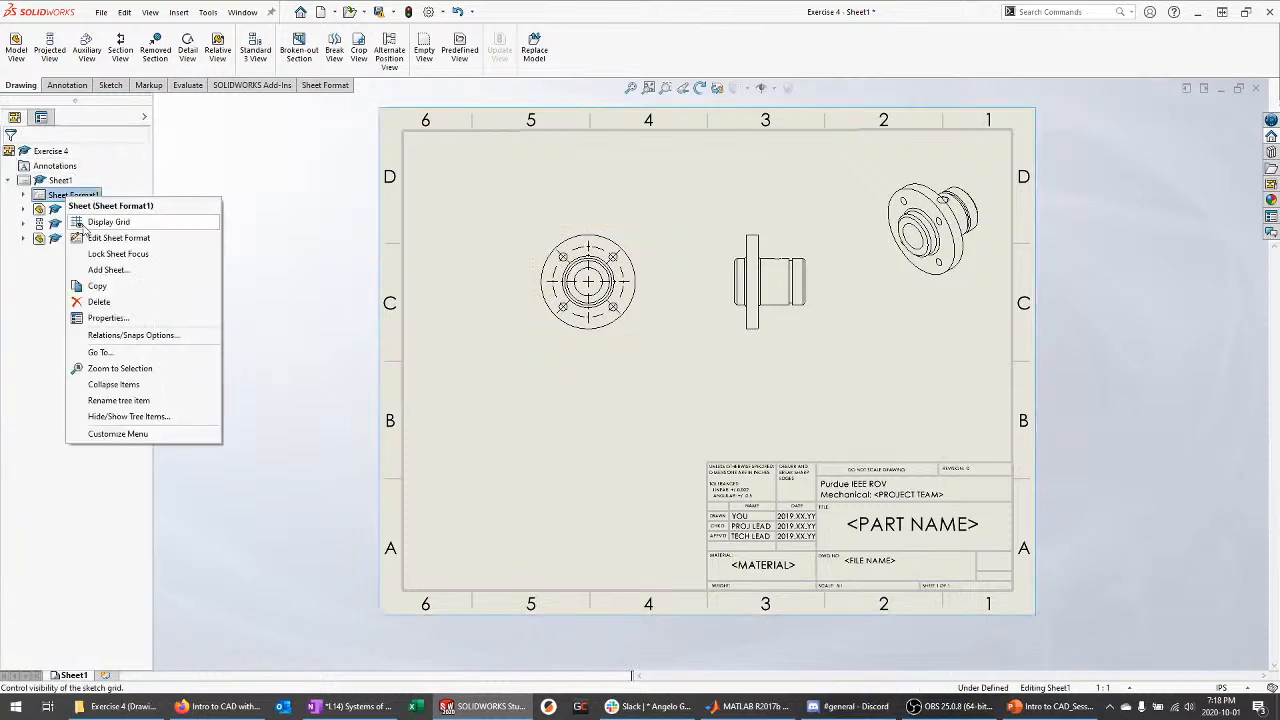
left_click(100, 316)
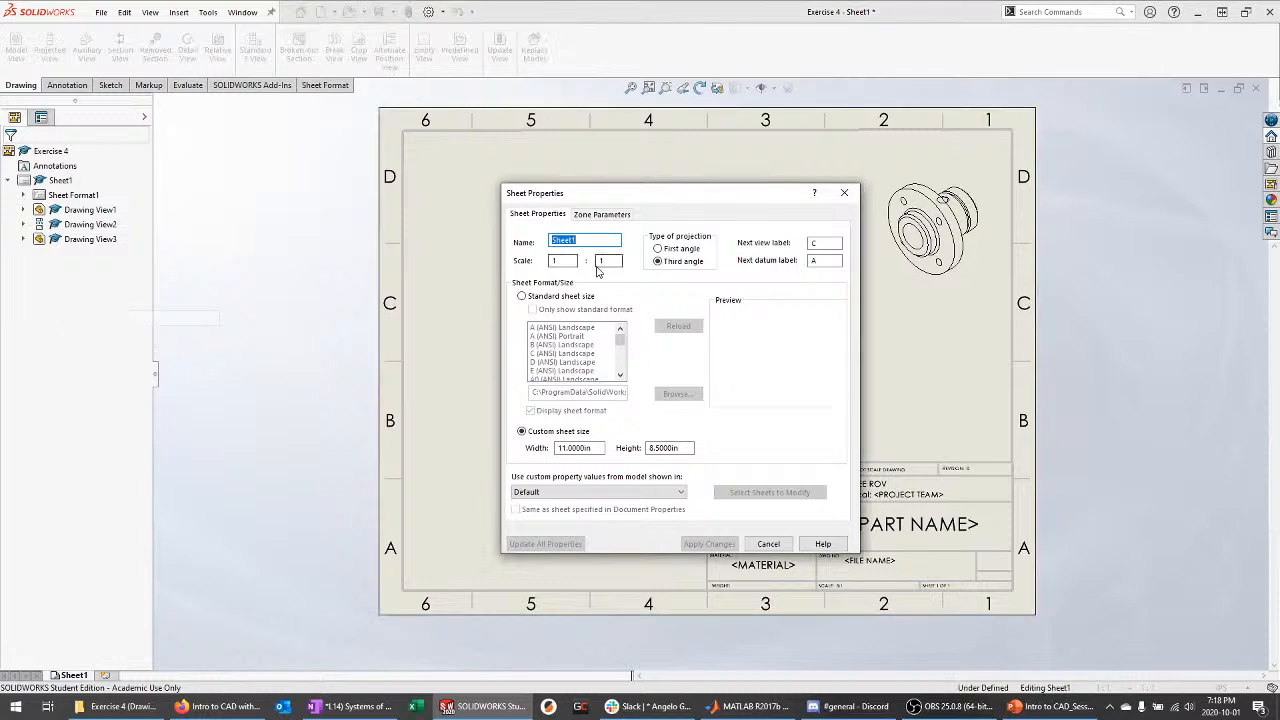
double_click(559, 259)
type("2")
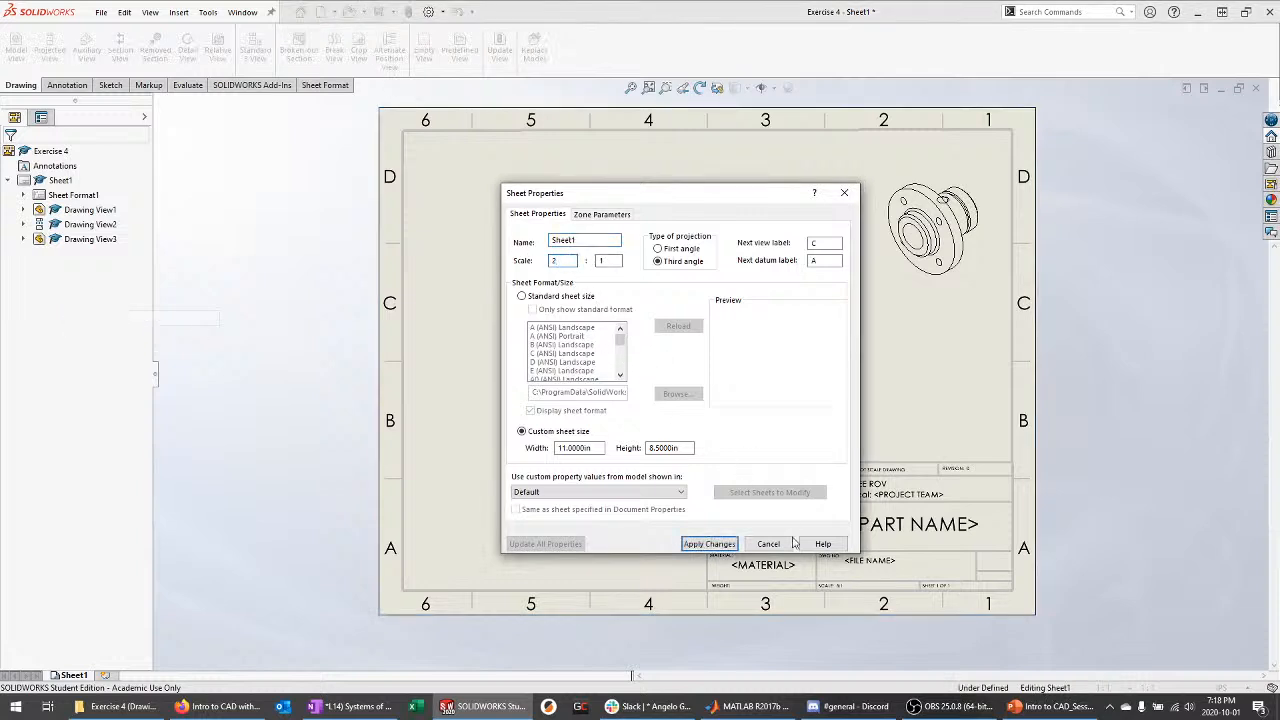
left_click(709, 543)
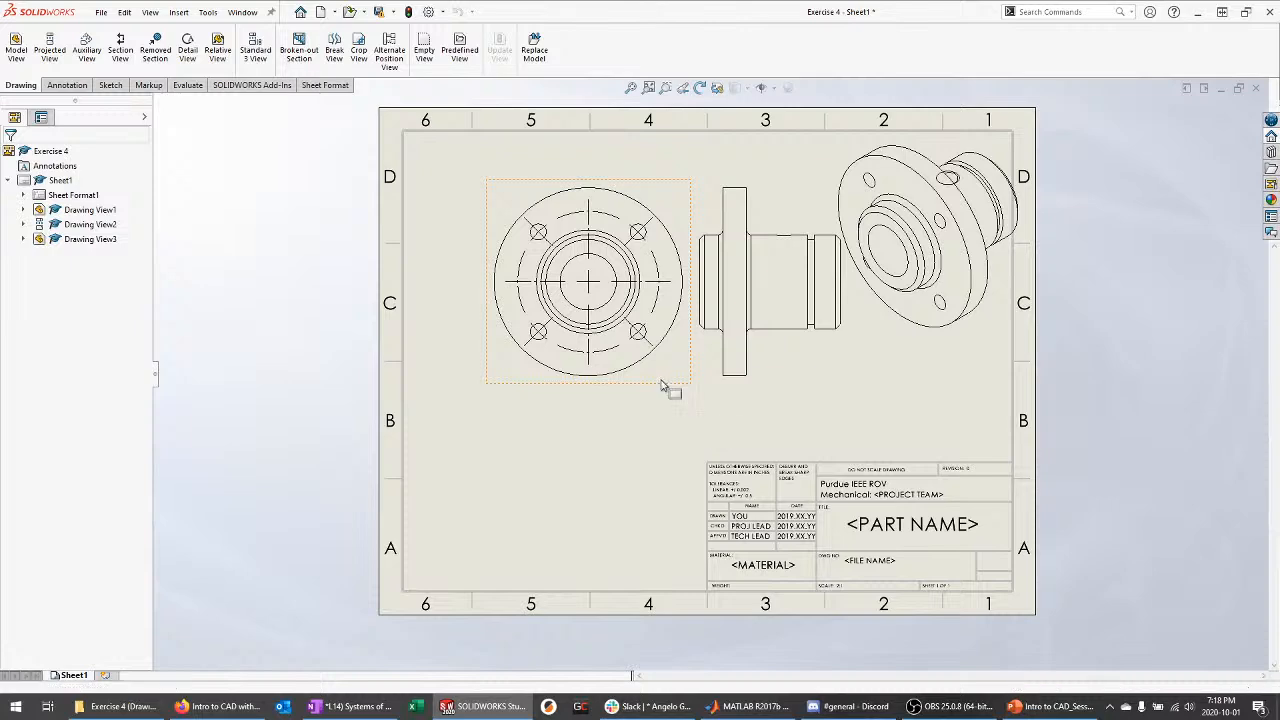
mouse_move(606, 393)
left_mouse_down()
mouse_move(558, 390)
mouse_move(592, 409)
left_mouse_up()
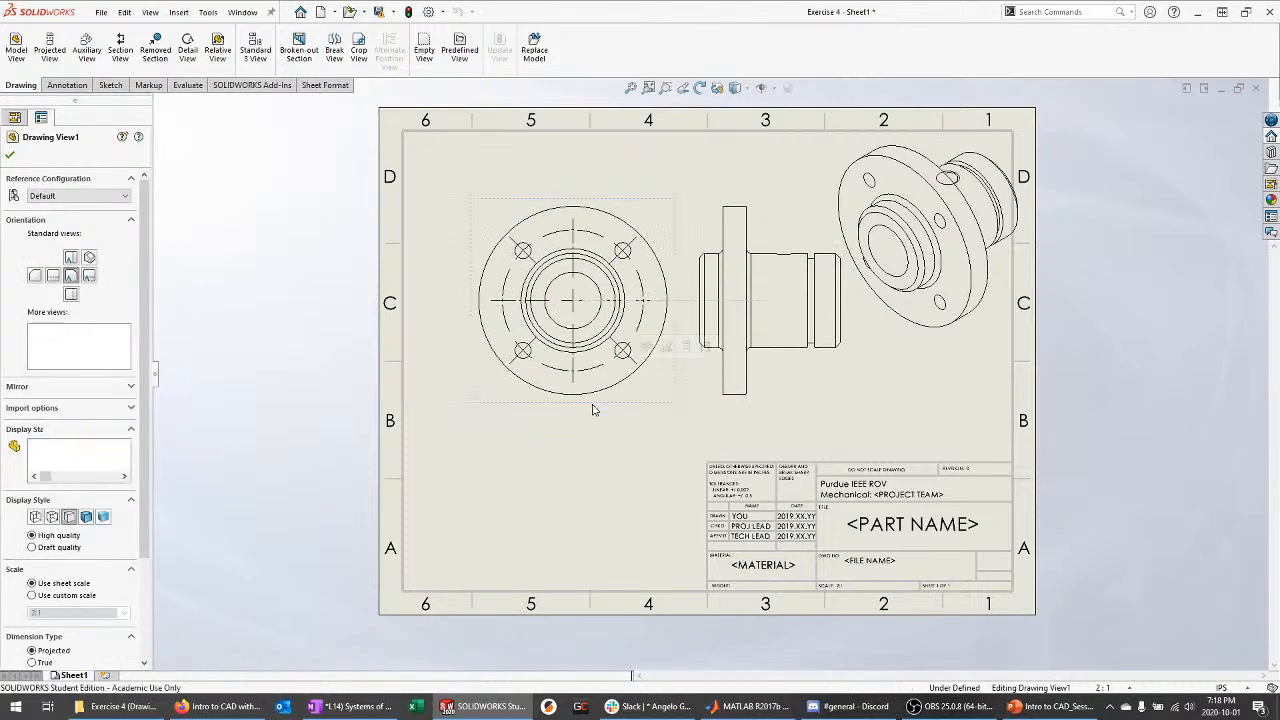
Change the sheet scale to 3:2 and rearrange the front, side and isometric views
right_click(72, 196)
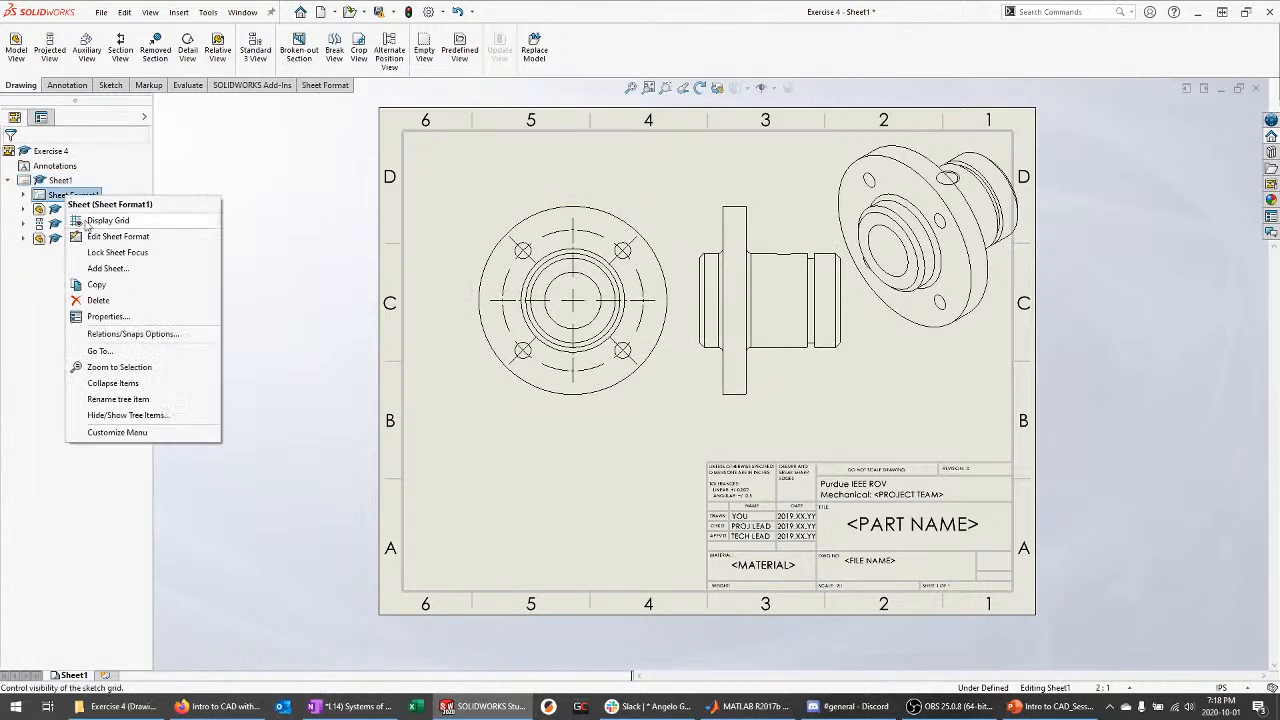
left_click(104, 316)
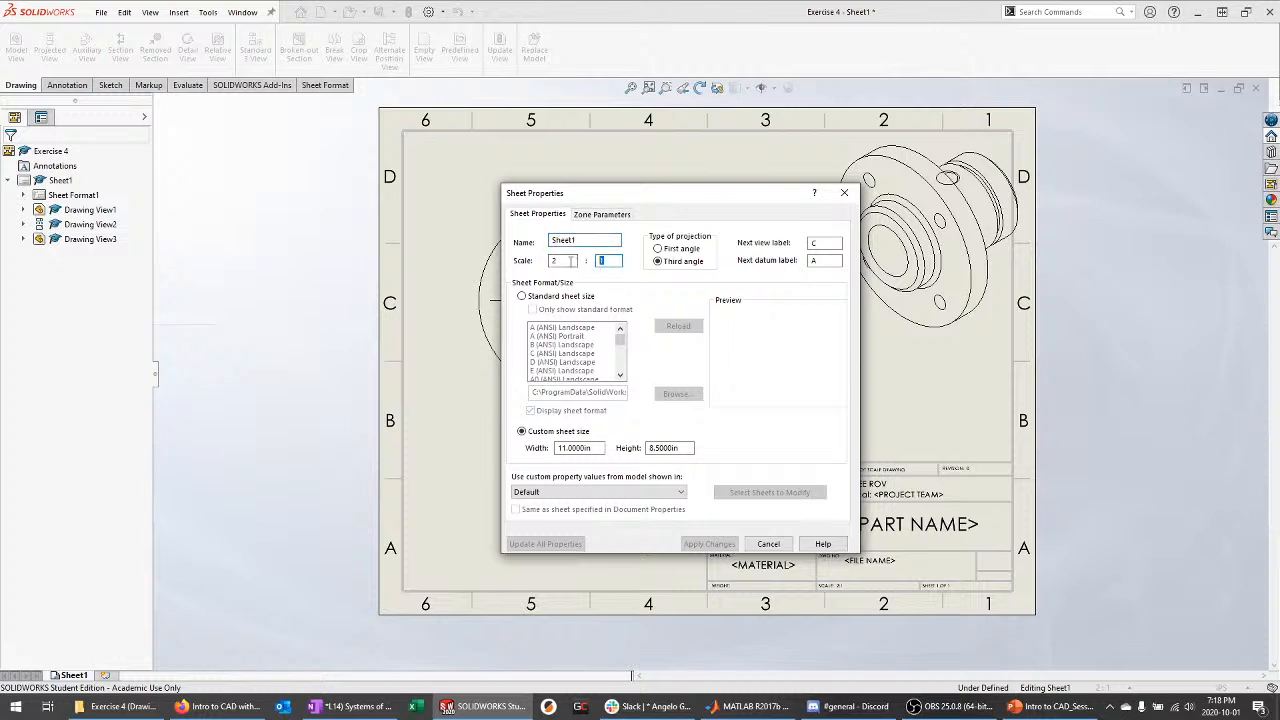
left_click(602, 260)
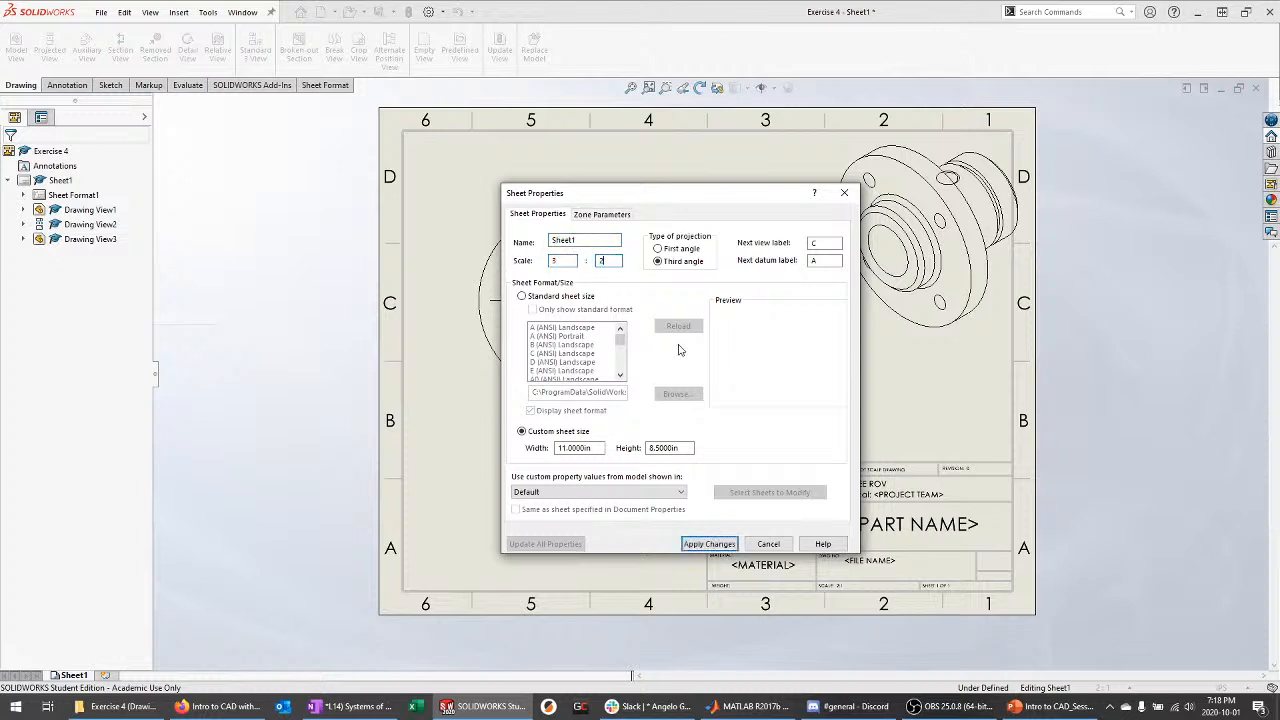
left_click(729, 543)
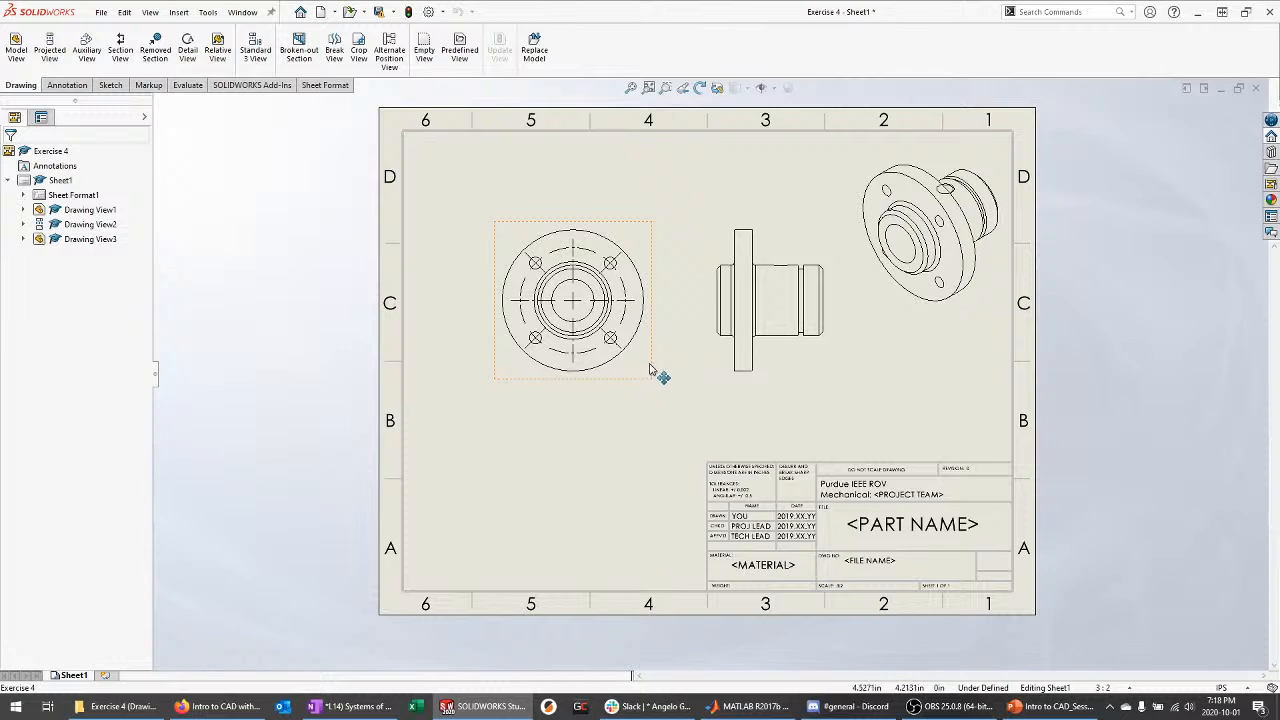
left_click_drag(650, 370, 613, 353)
left_click_drag(830, 350, 797, 350)
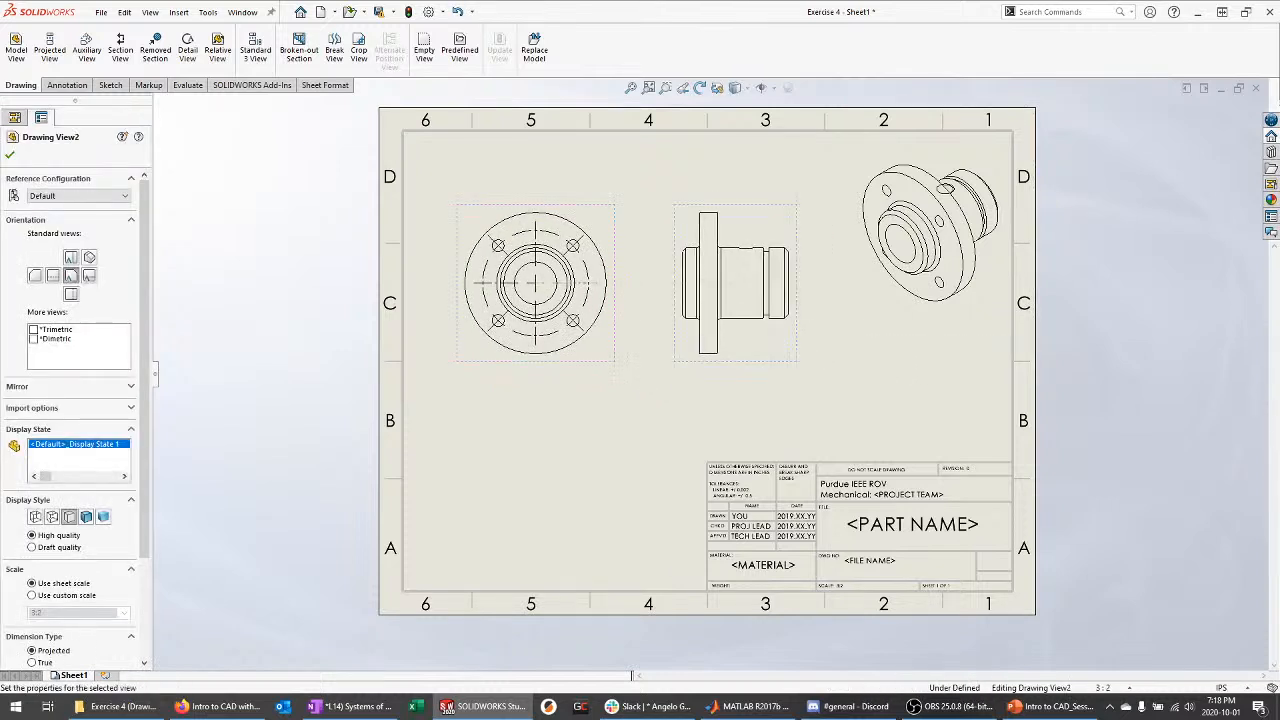
mouse_move(913, 327)
left_mouse_down()
mouse_move(935, 312)
mouse_move(849, 322)
left_mouse_up()
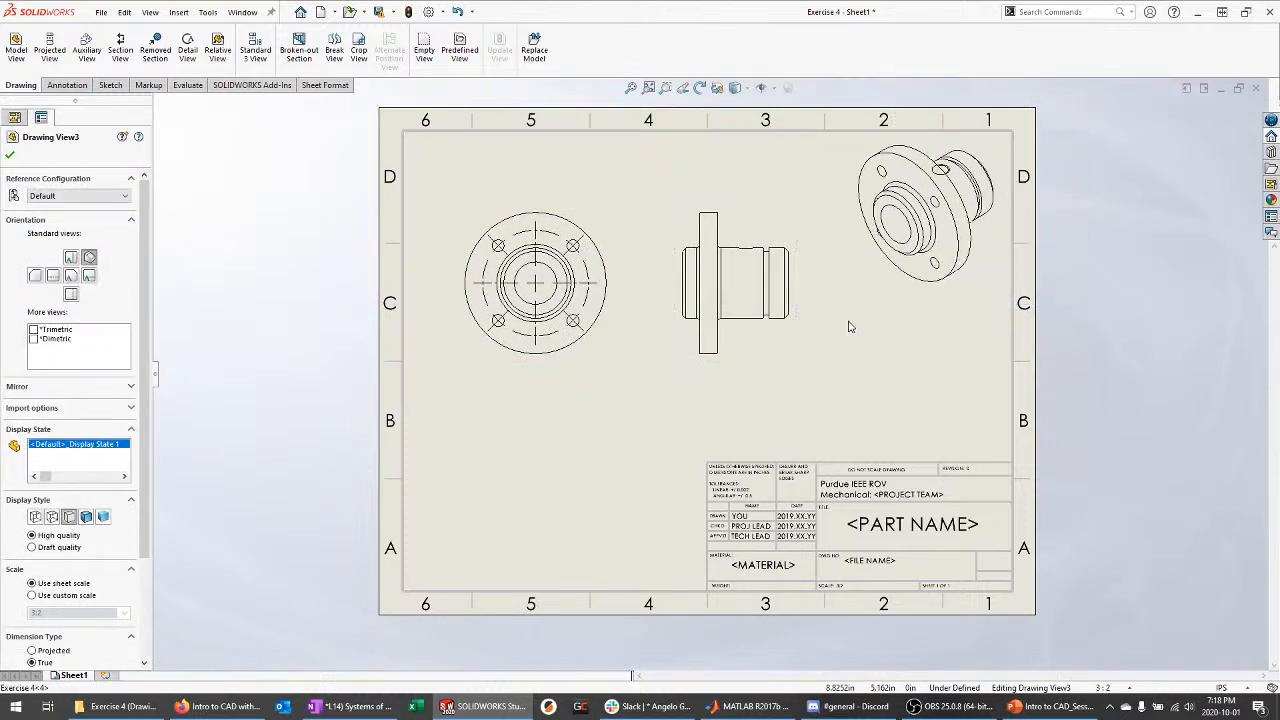
left_click(656, 383)
Zoom in and shift the right side view slightly left toward the front view
scroll(596, 304, "down", 1)
scroll(598, 308, "down", 4)
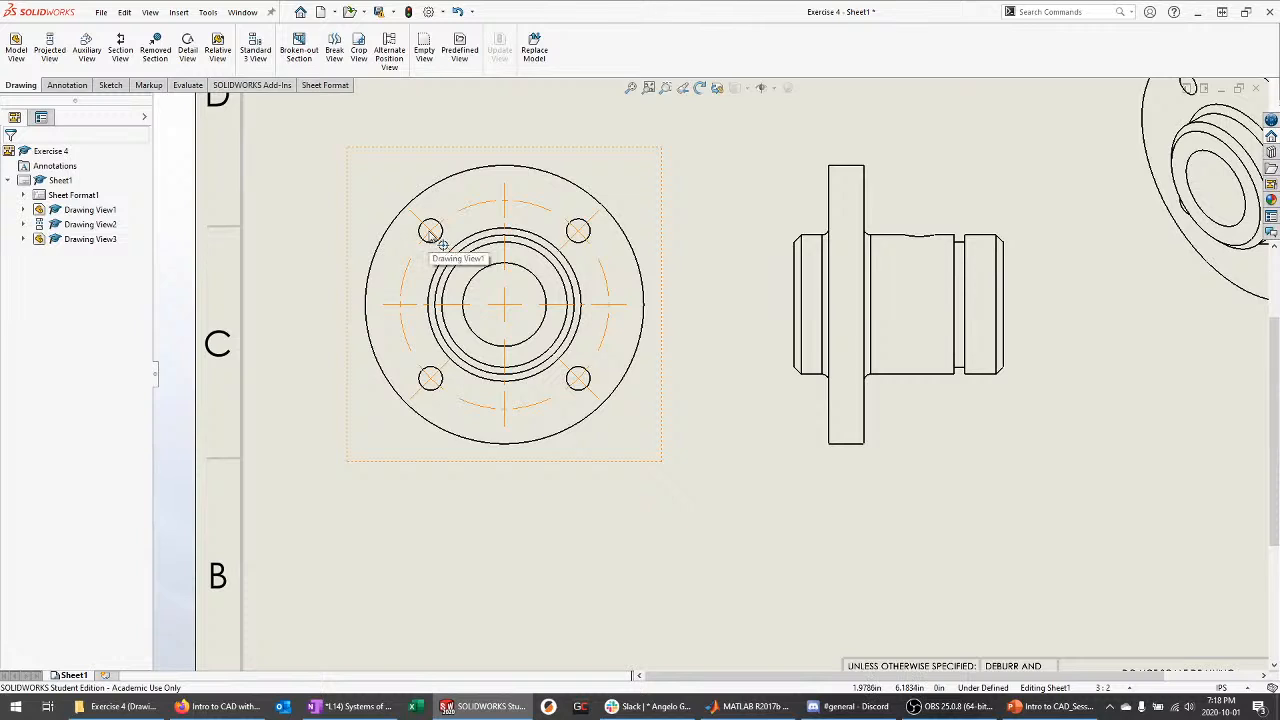
left_click(66, 85)
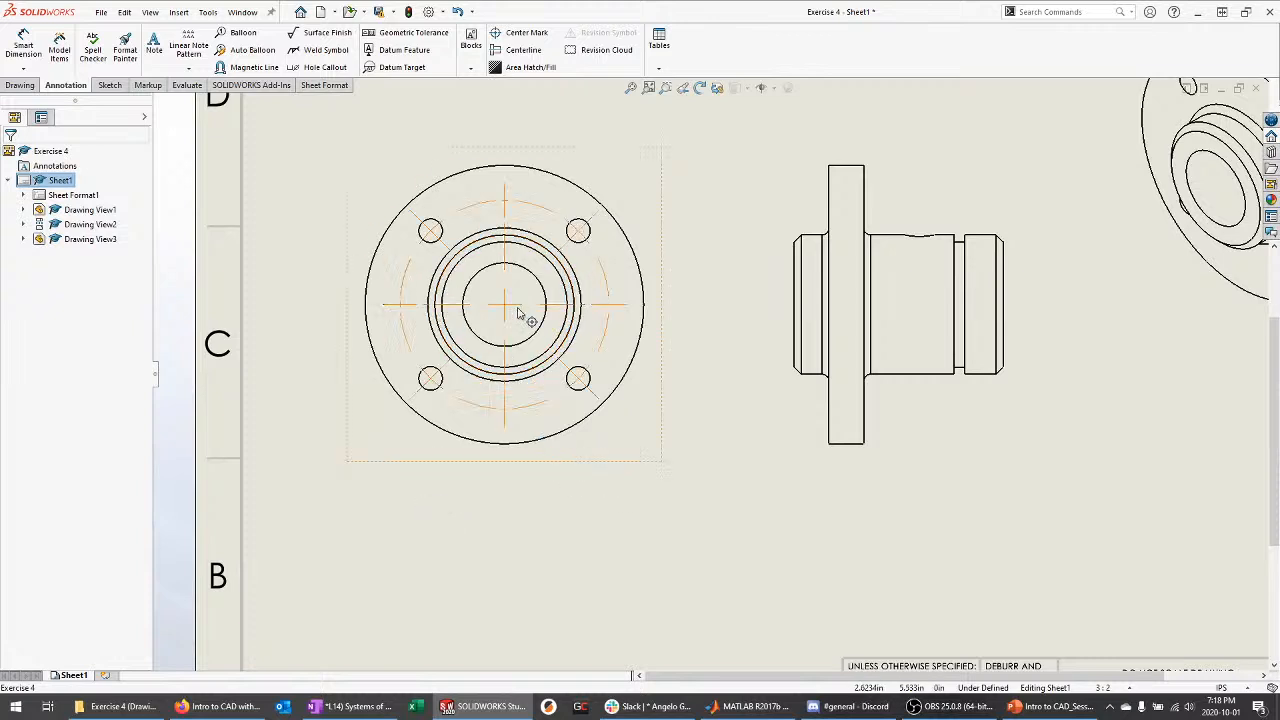
left_click_drag(777, 400, 754, 400)
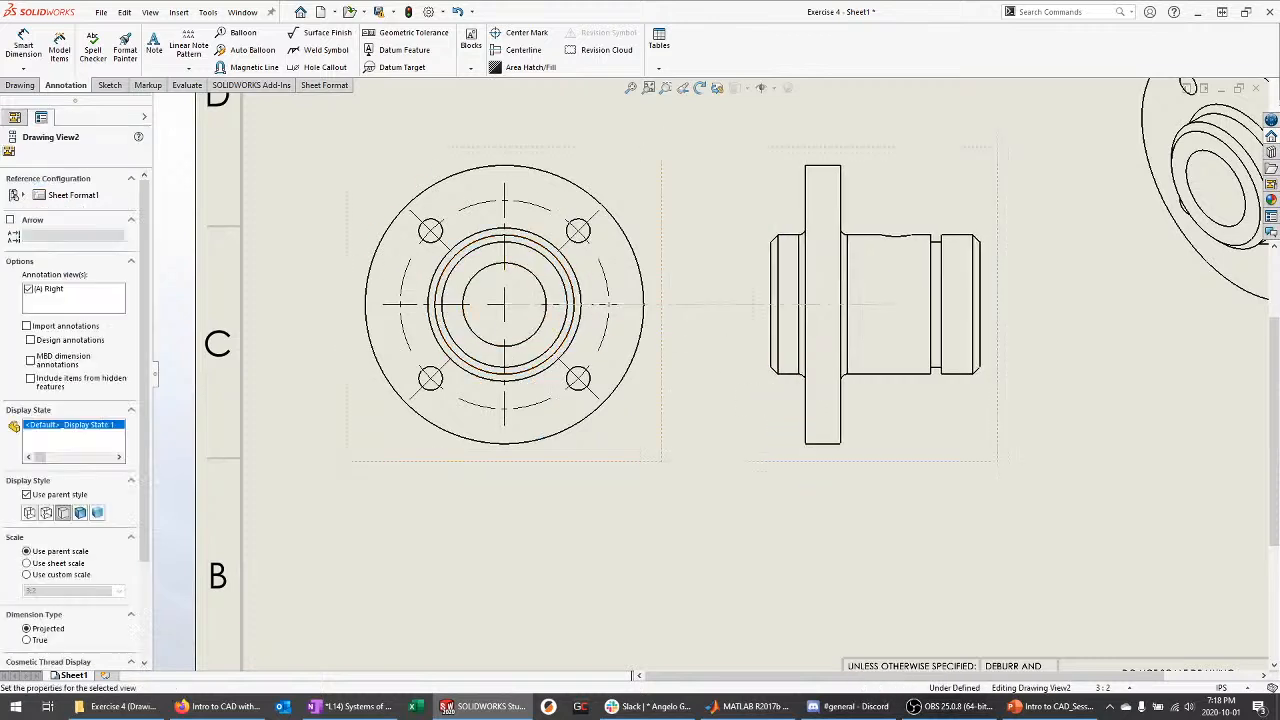
left_click(714, 509)
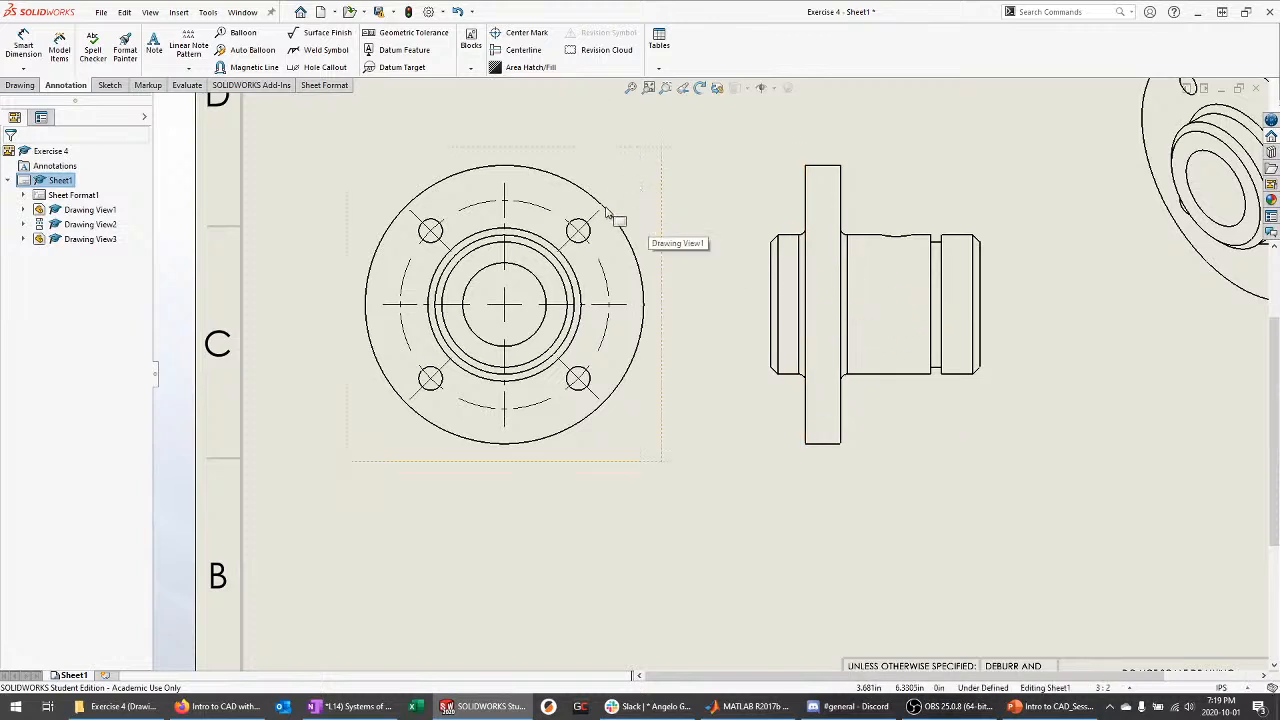
left_click(20, 86)
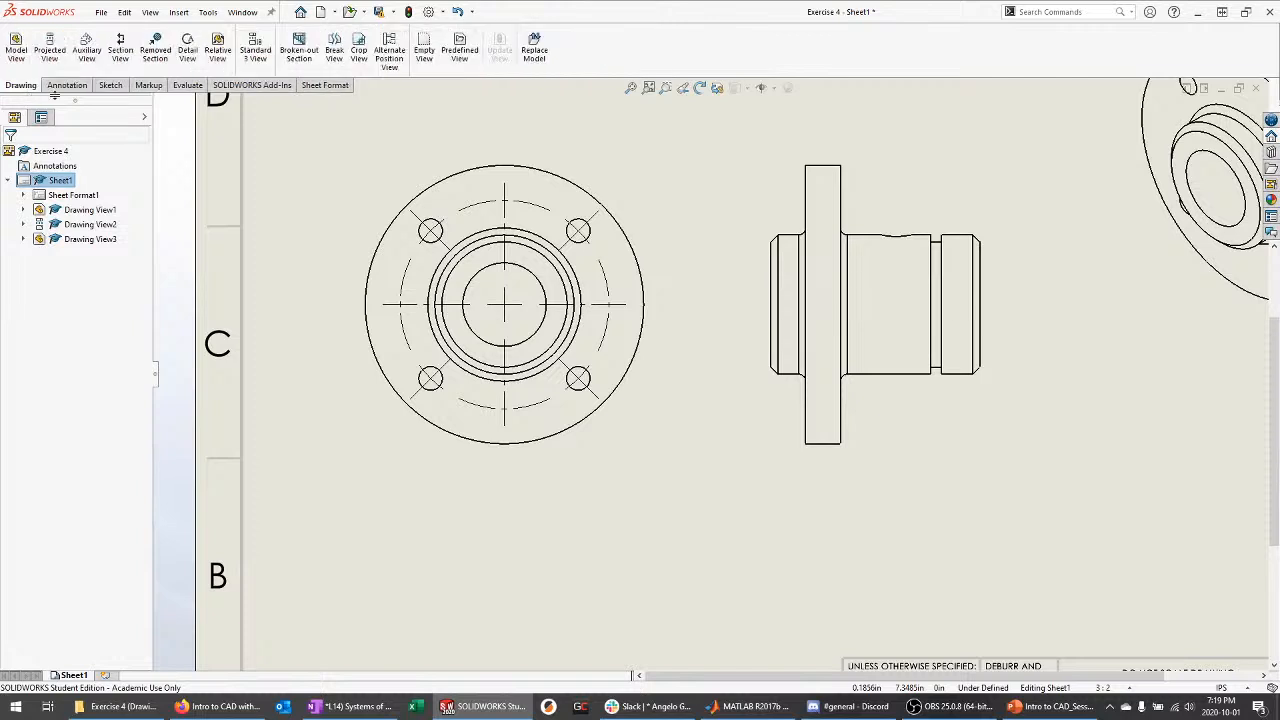
left_click(130, 62)
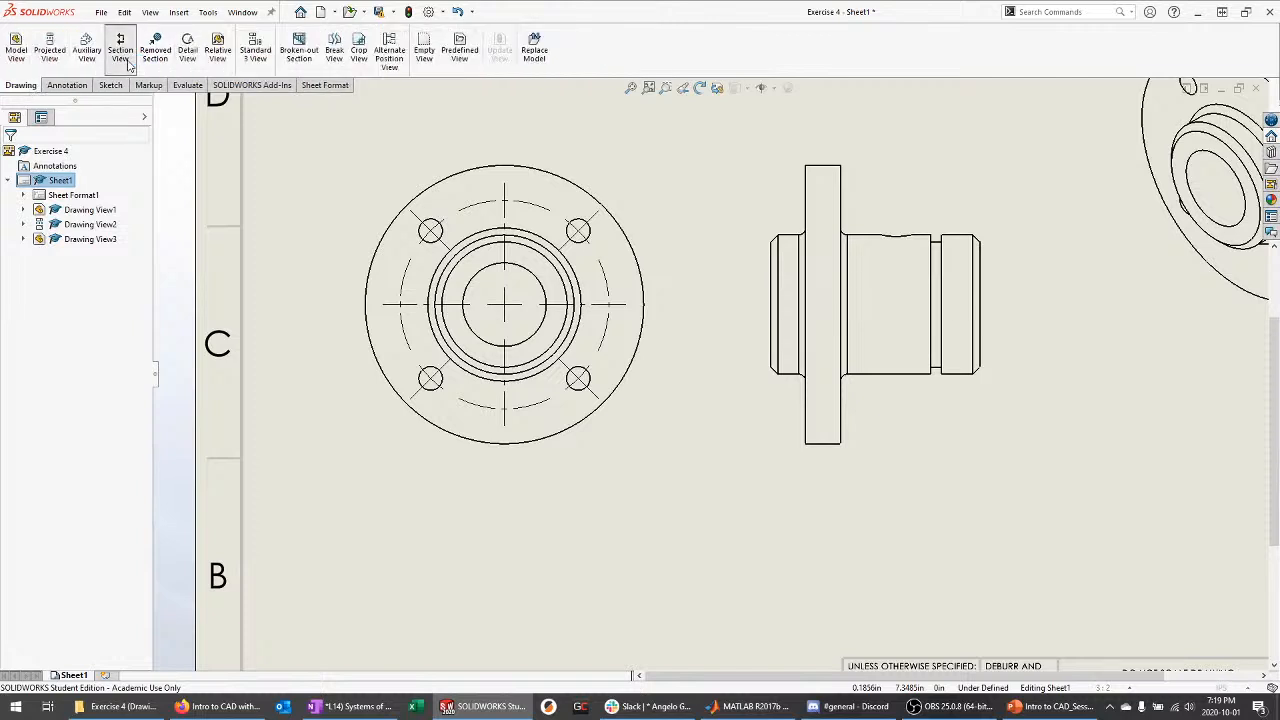
Cut a horizontal section through the front view's centre and place Section C-C below it
left_click(72, 354)
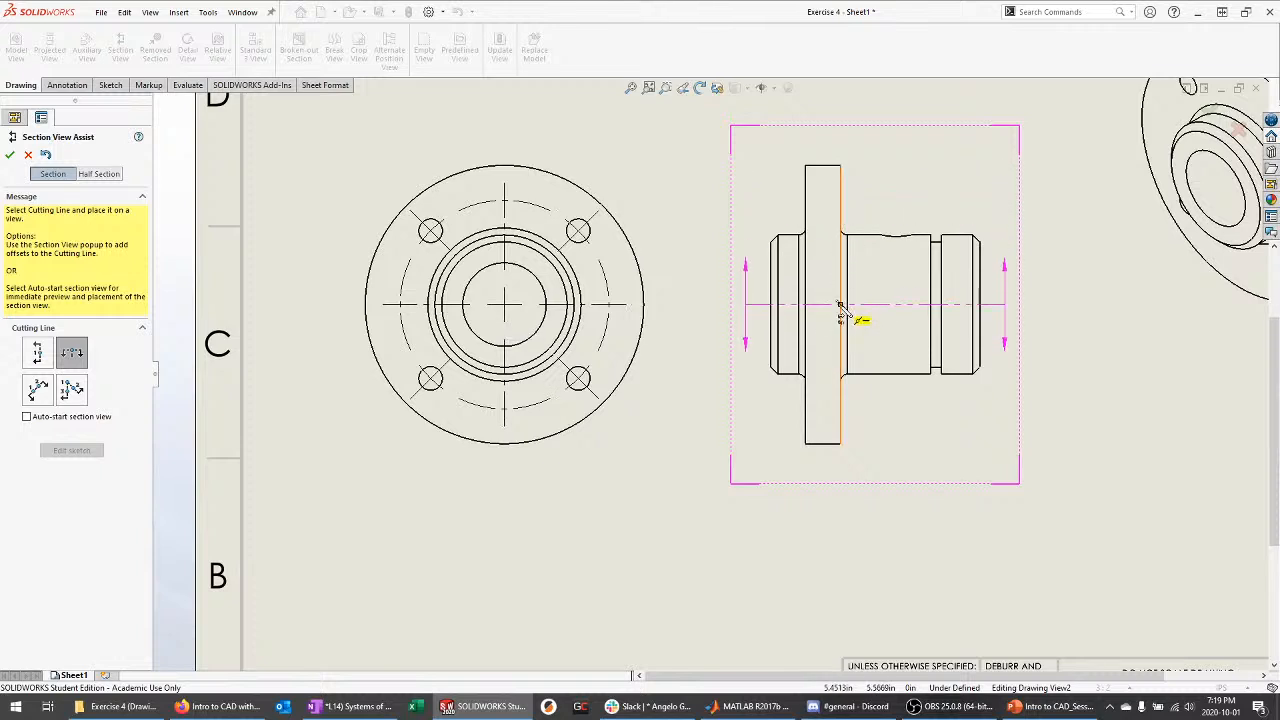
left_click(504, 306)
left_click(457, 286)
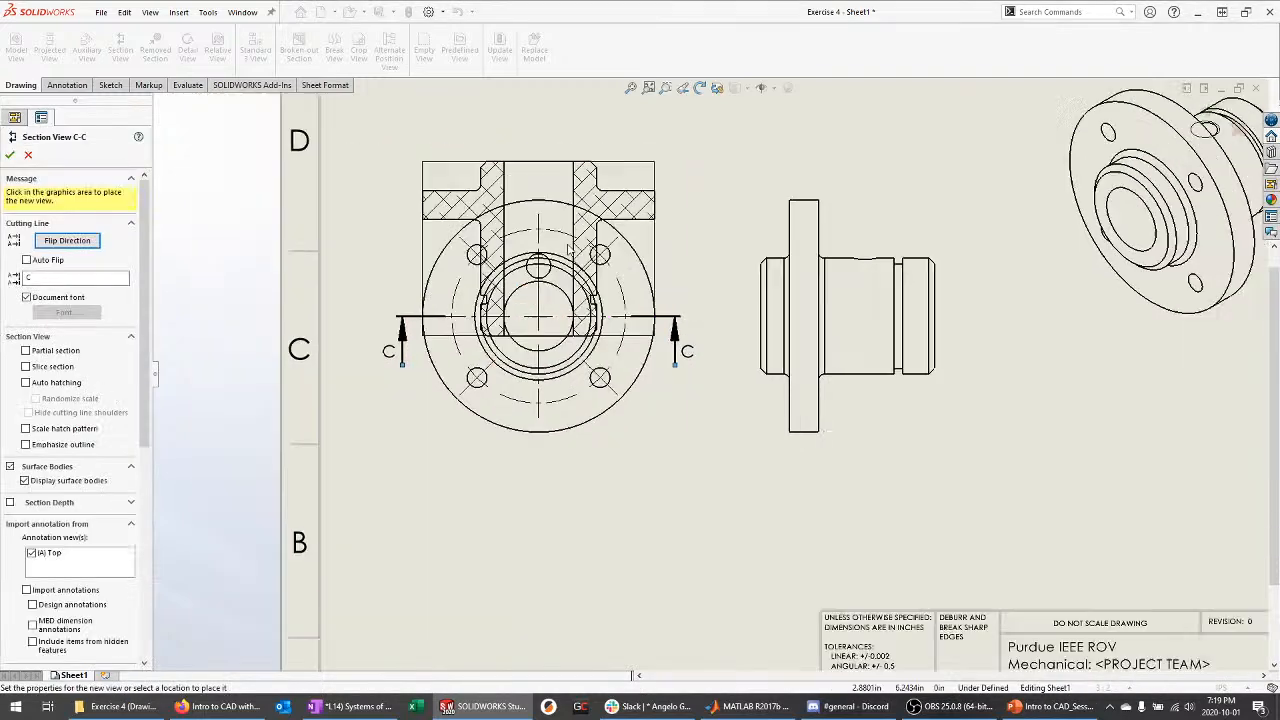
scroll(615, 470, "down", 3)
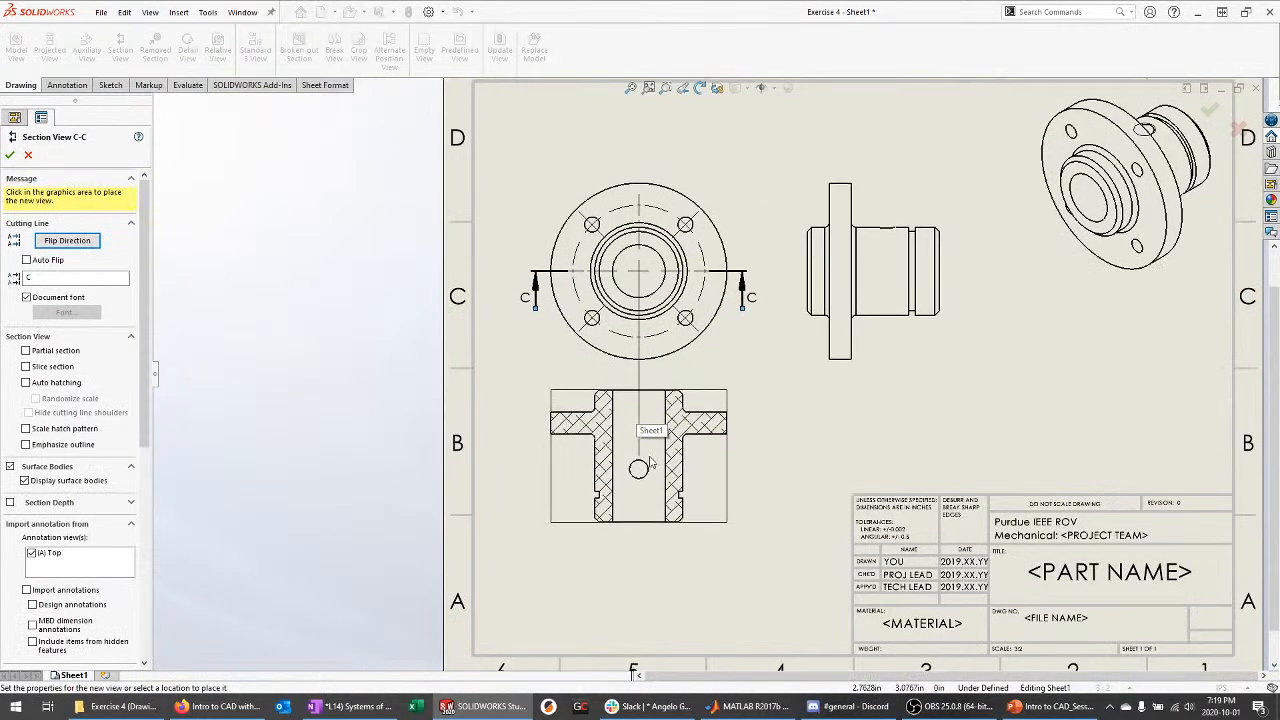
left_click(652, 465)
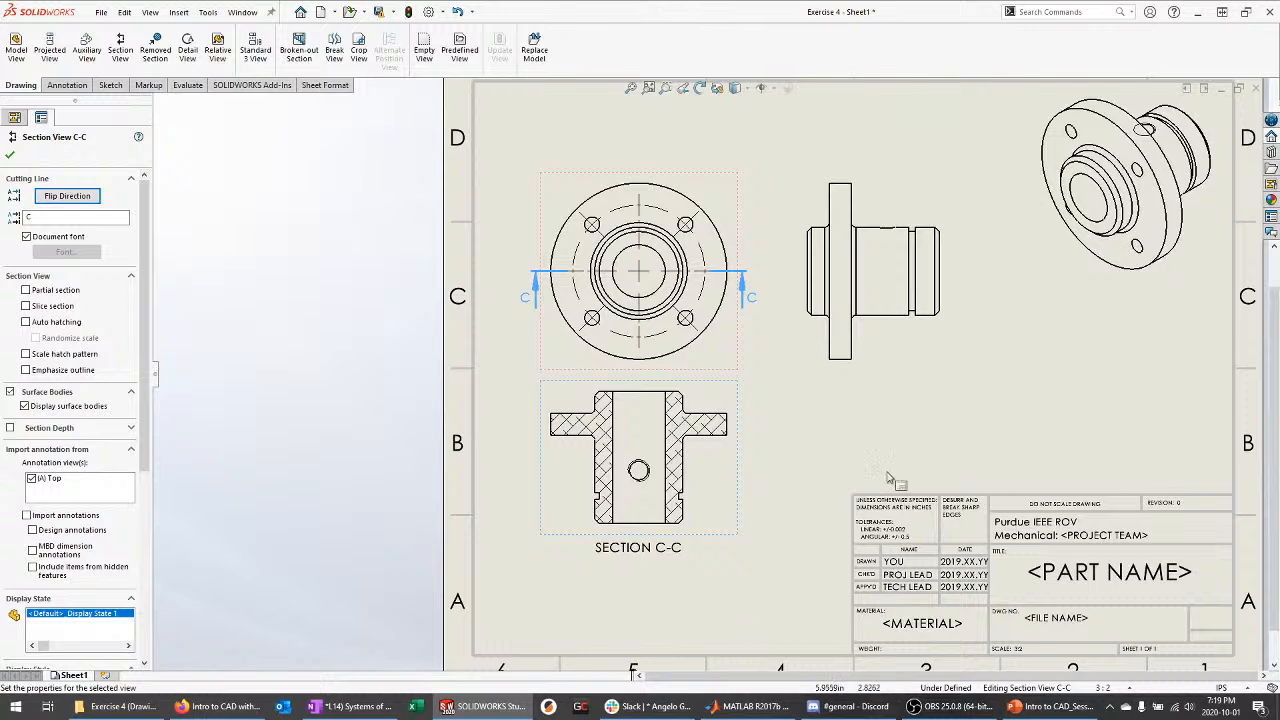
scroll(893, 479, "down", 2)
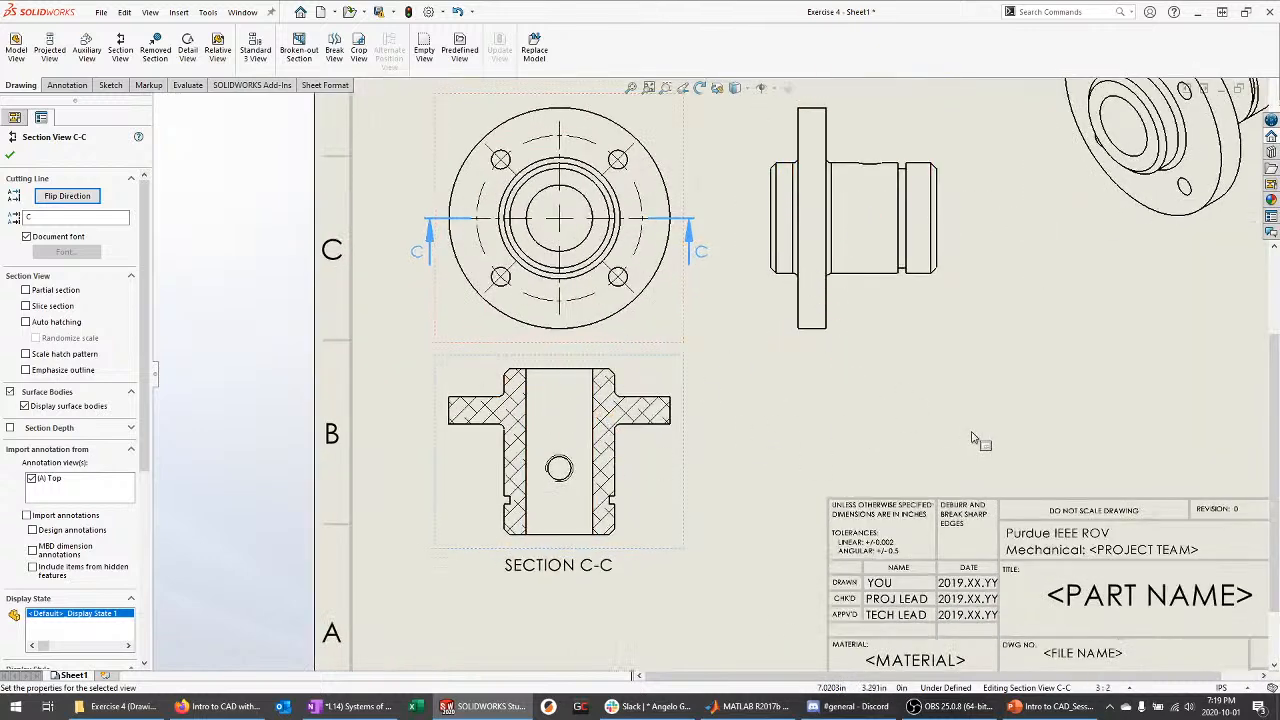
left_click(702, 492)
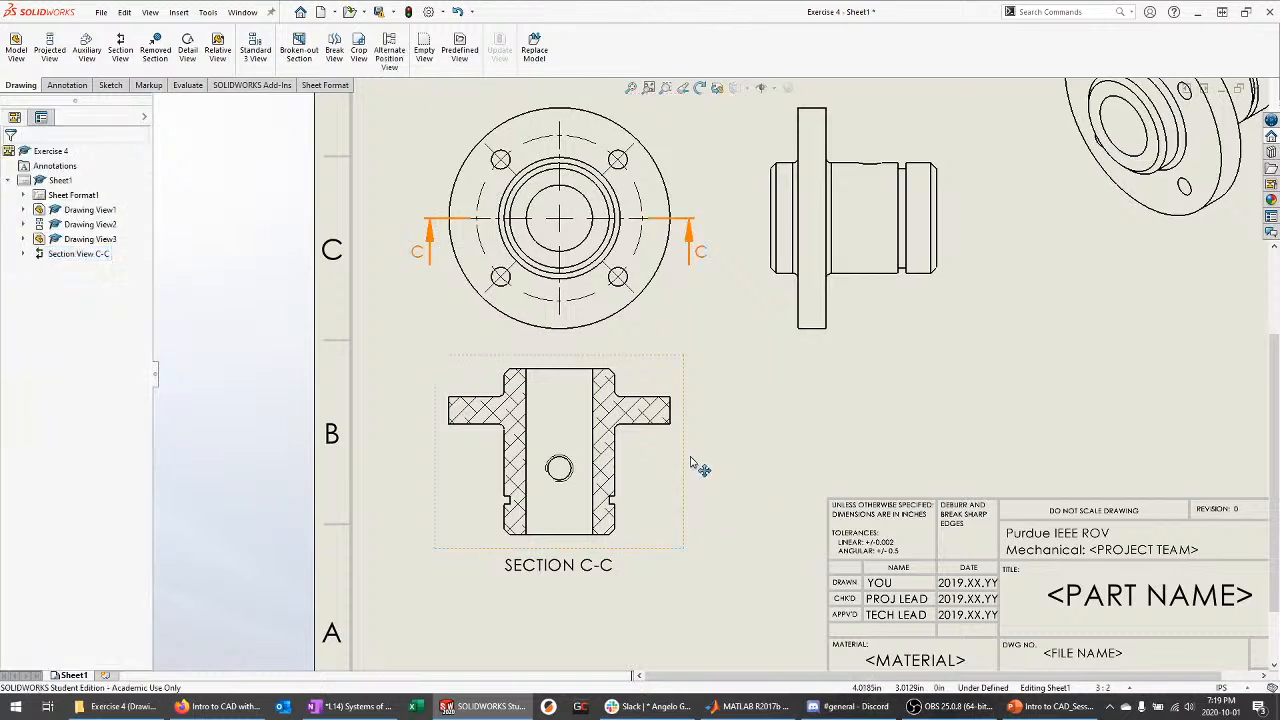
left_click_drag(688, 458, 689, 481)
left_click(752, 512)
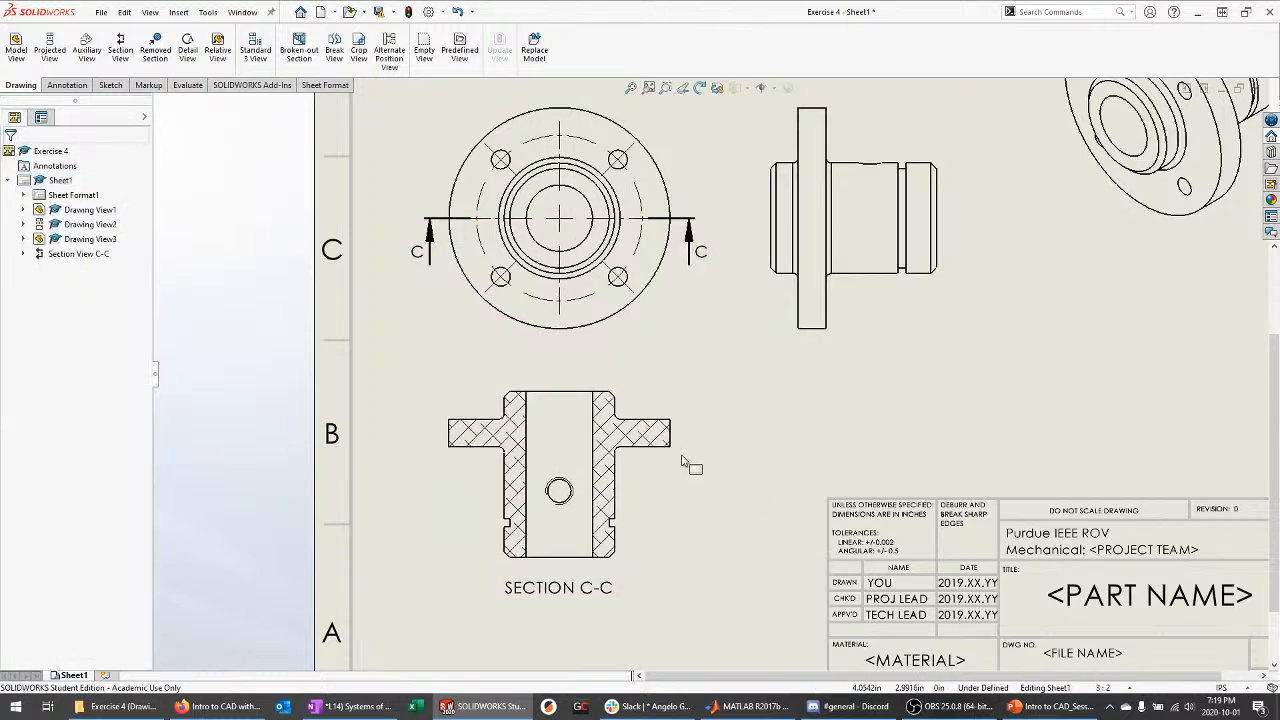
Start a diameter dimension on the shaft's edge, then cancel it
left_click(67, 86)
left_click(22, 38)
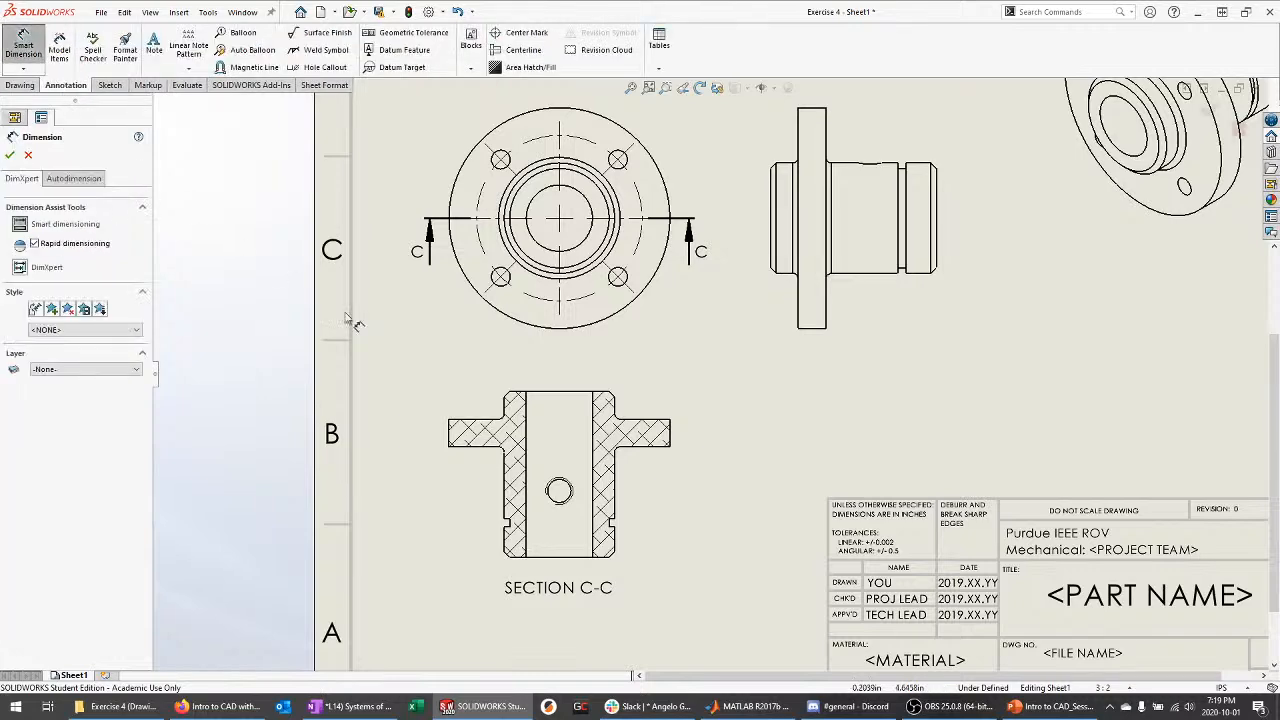
key("f")
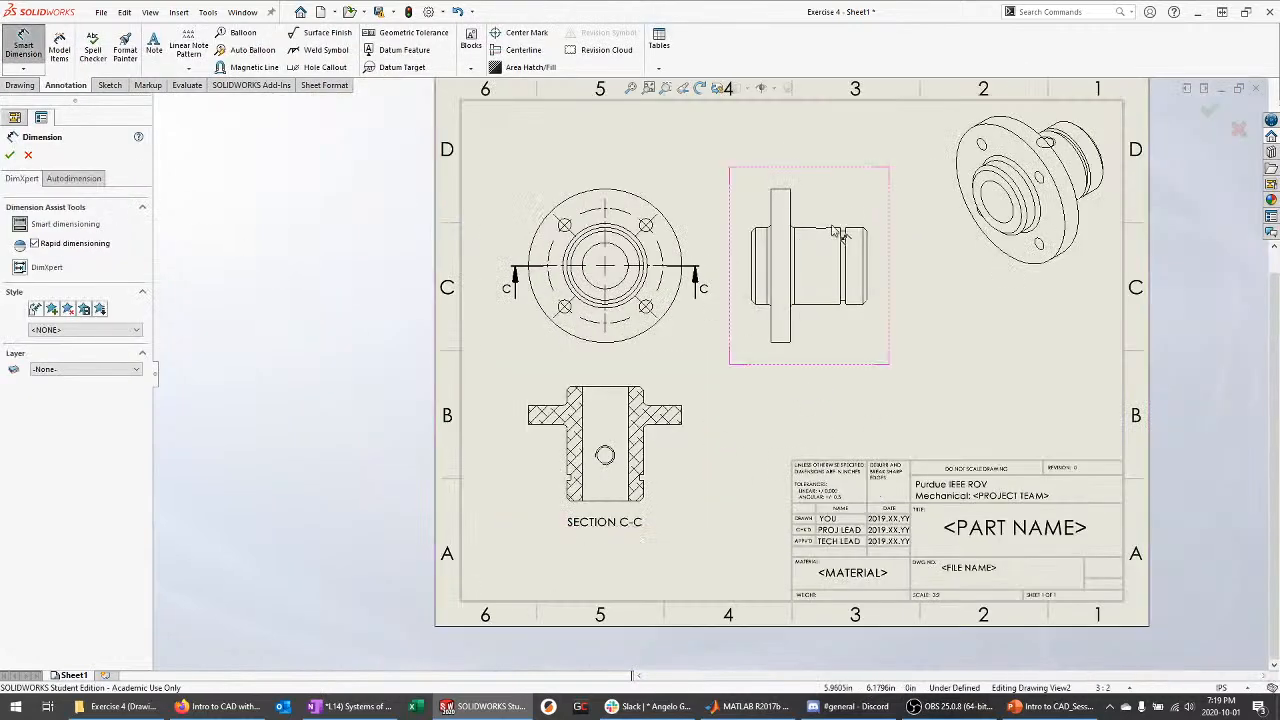
scroll(853, 230, "down", 5)
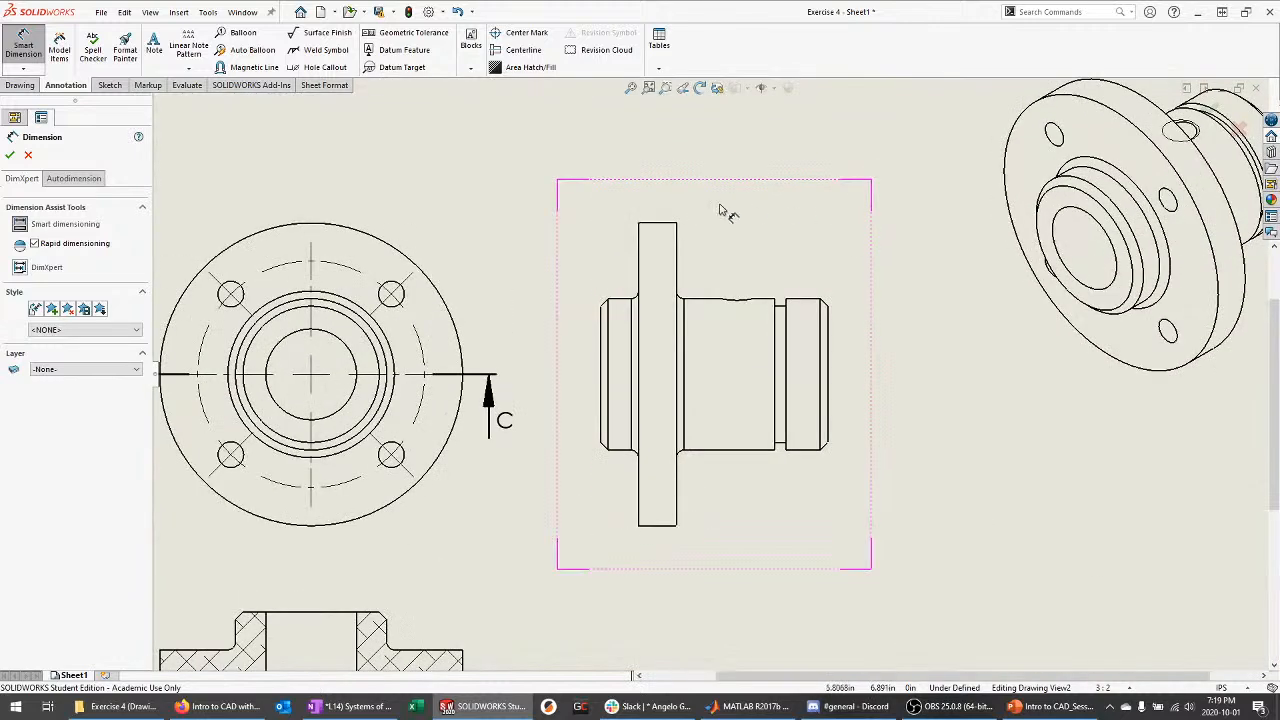
left_click(608, 320)
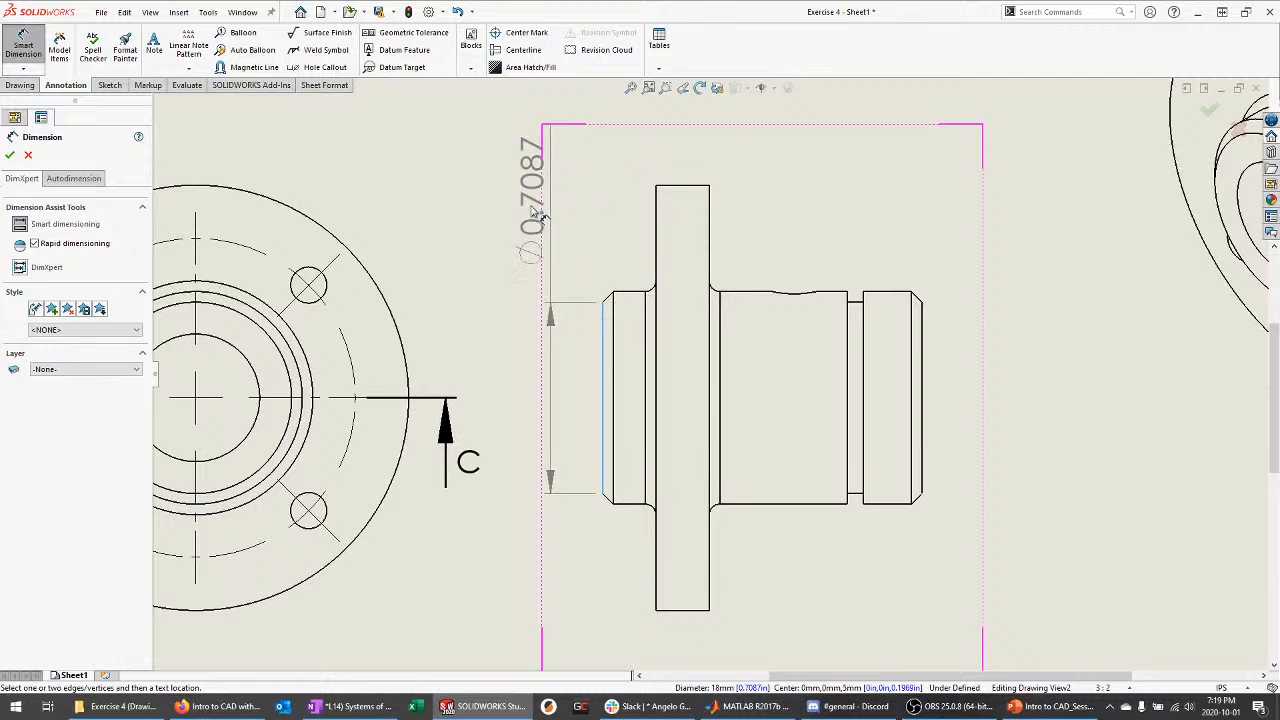
key("Escape")
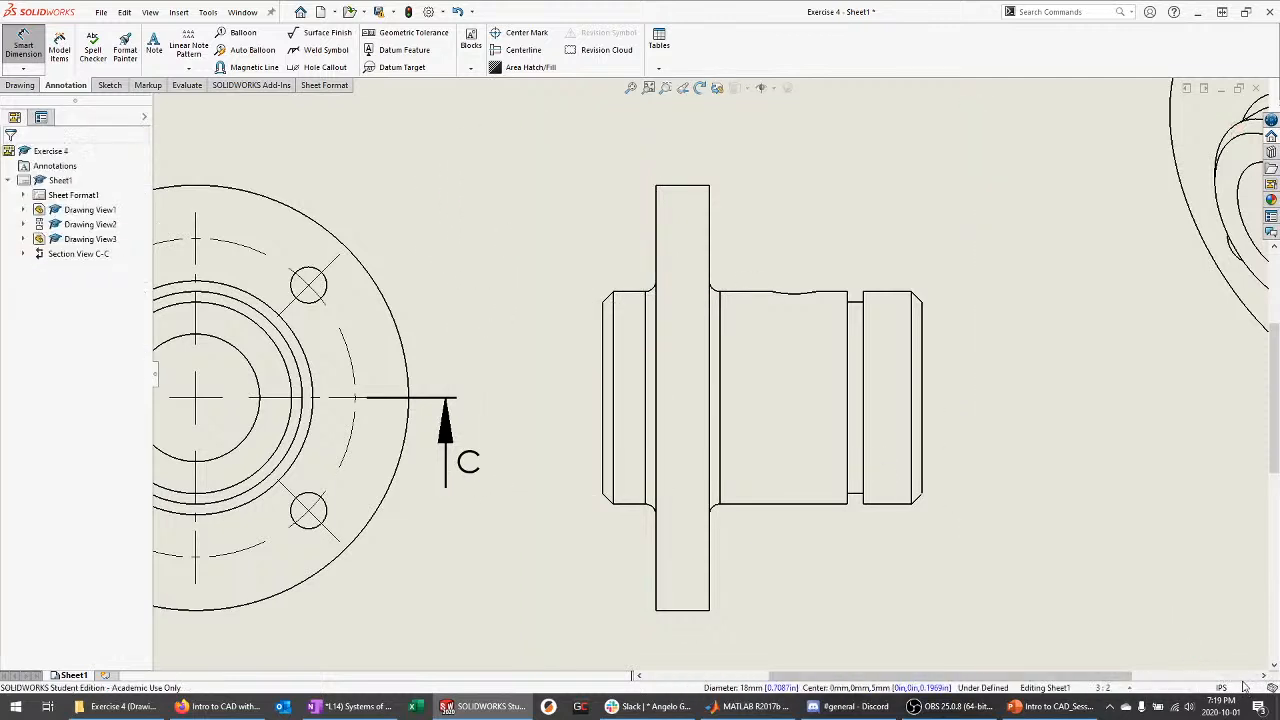
Switch the drawing's unit system from IPS to MMGS in the status bar
left_click(1242, 688)
left_click(1236, 632)
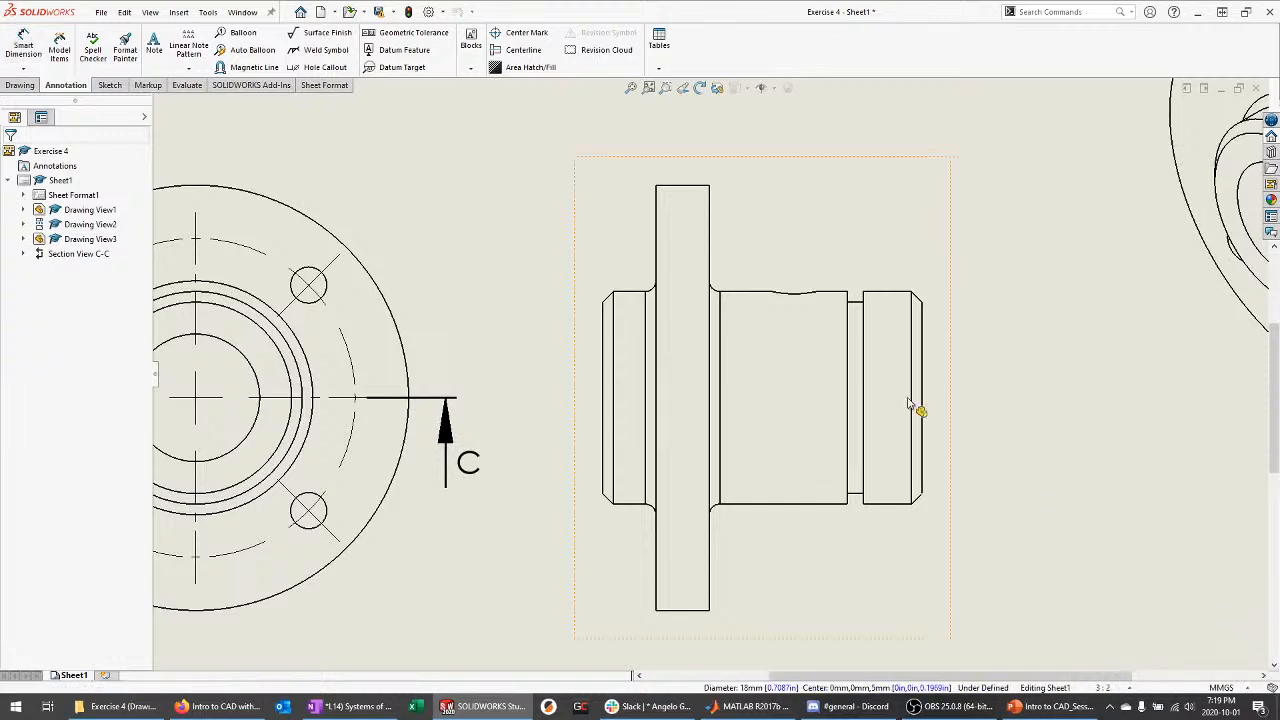
left_click(23, 45)
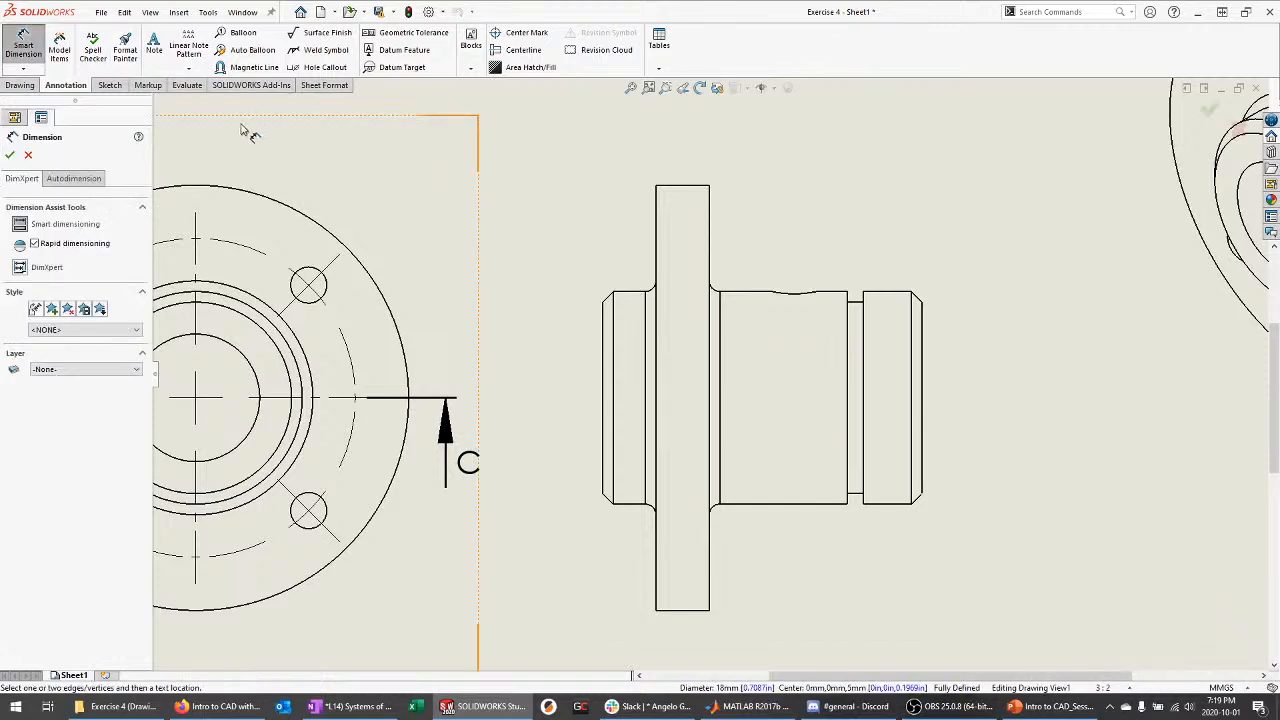
left_click(25, 60)
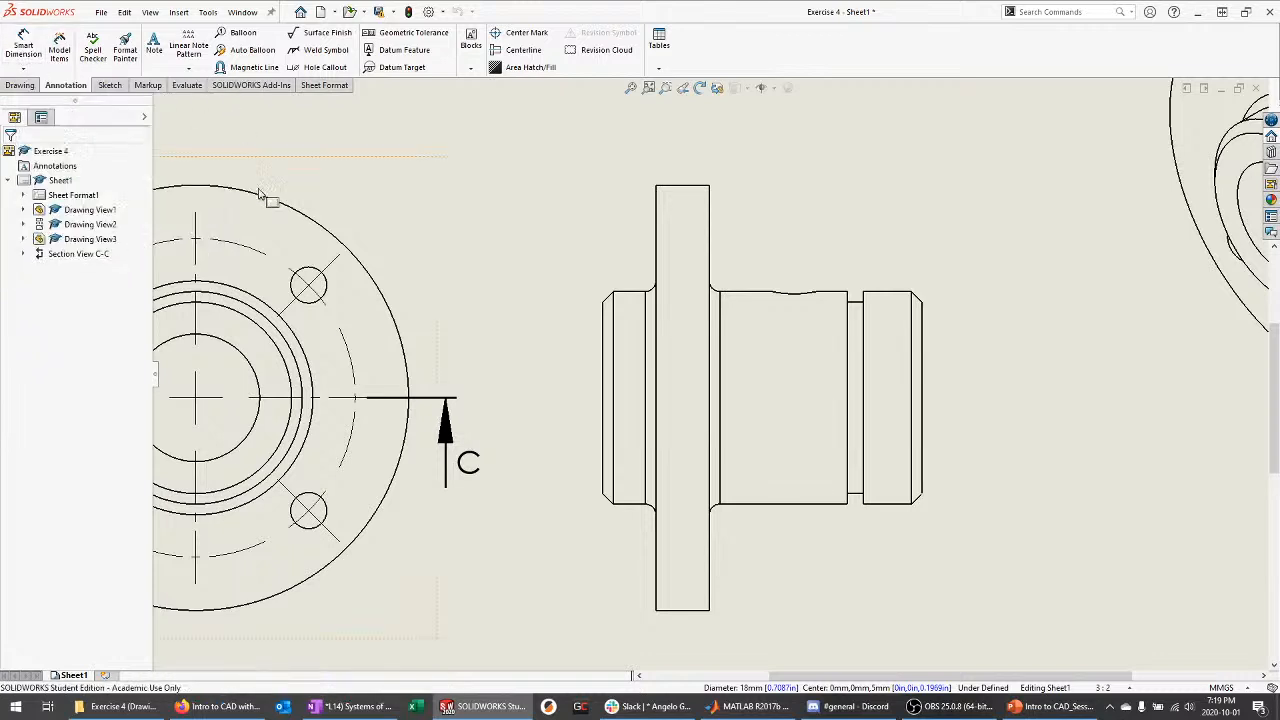
Search 'smart' in Customize keyboard shortcuts to give Smart Dimension a one-letter shortcut
left_click(206, 13)
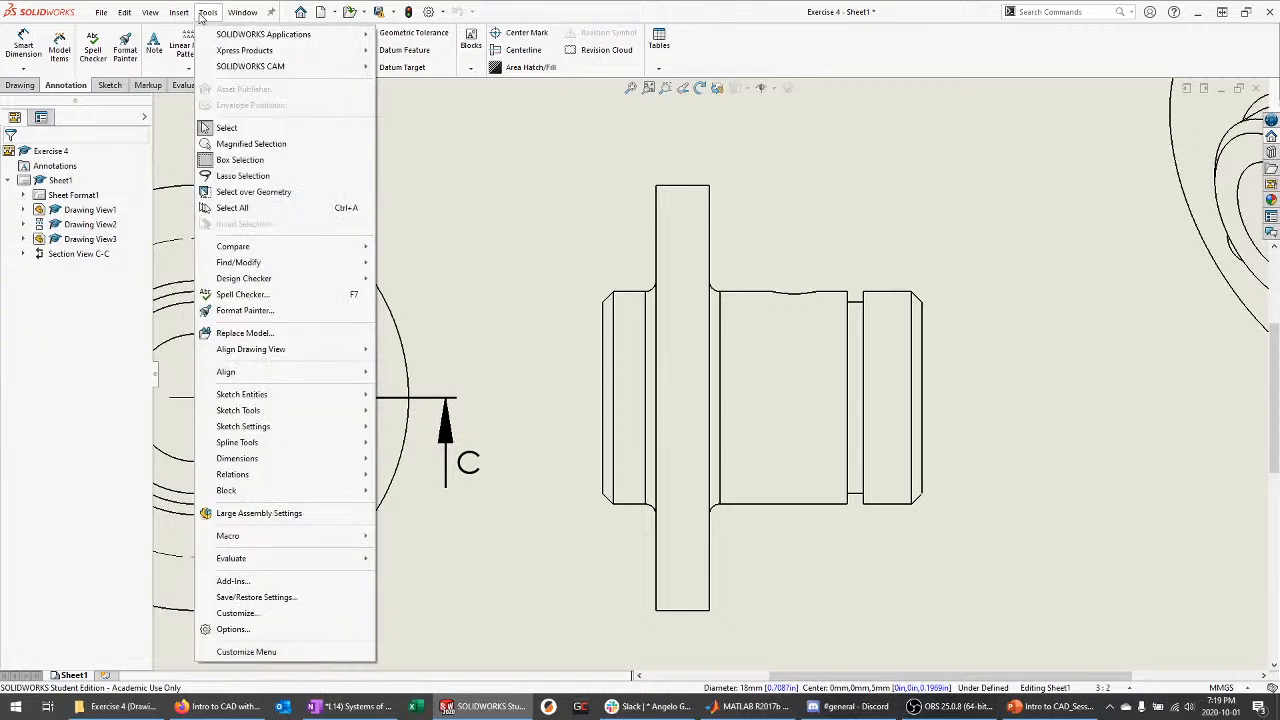
left_click(253, 614)
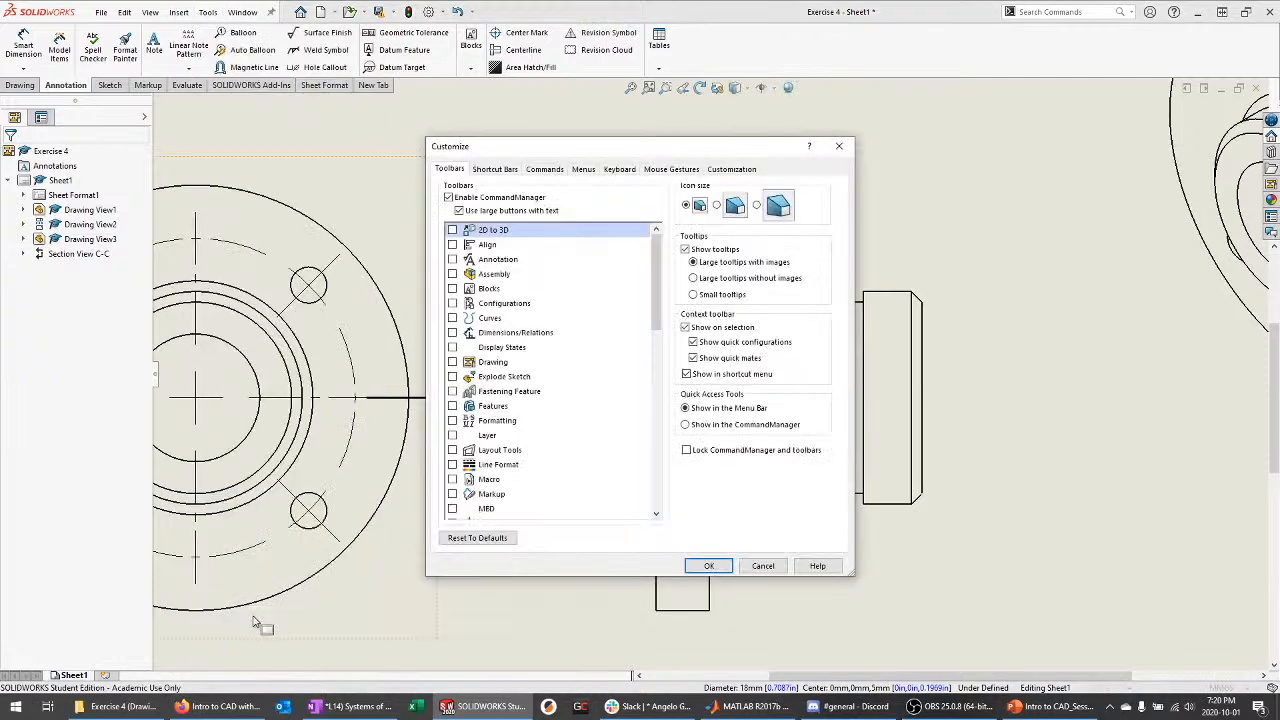
left_click(619, 169)
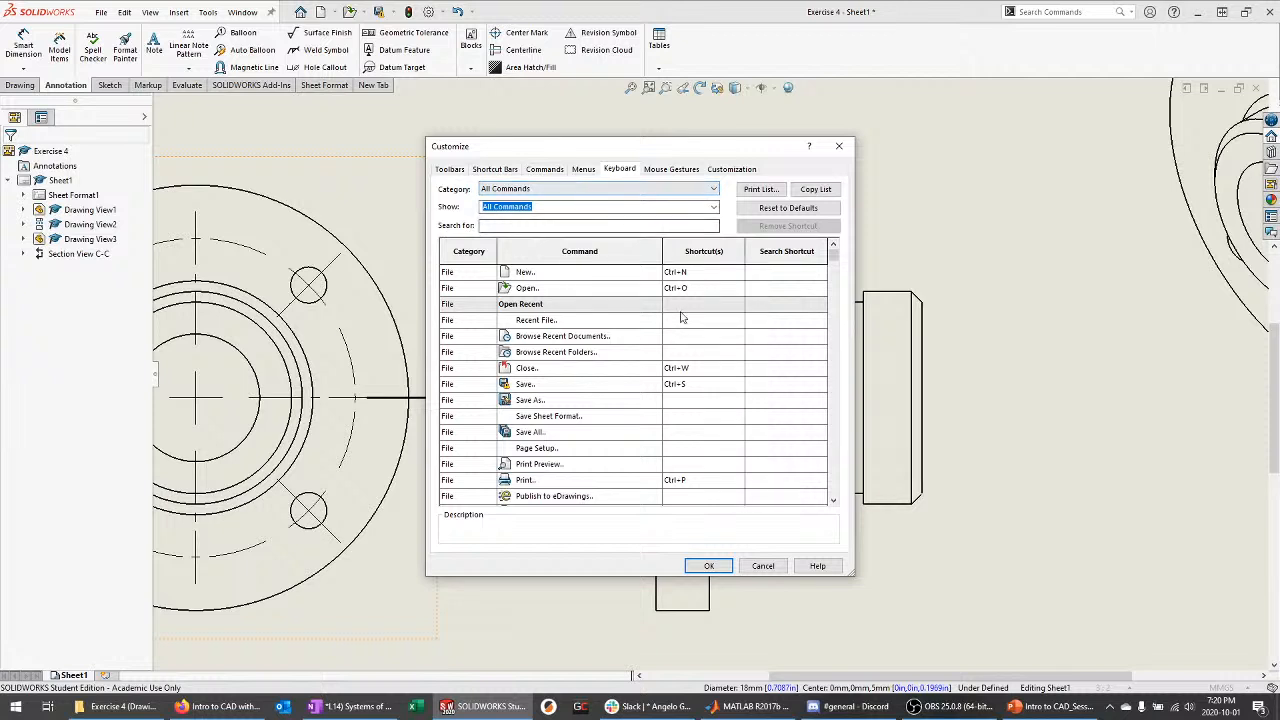
scroll(681, 317, "down", 15)
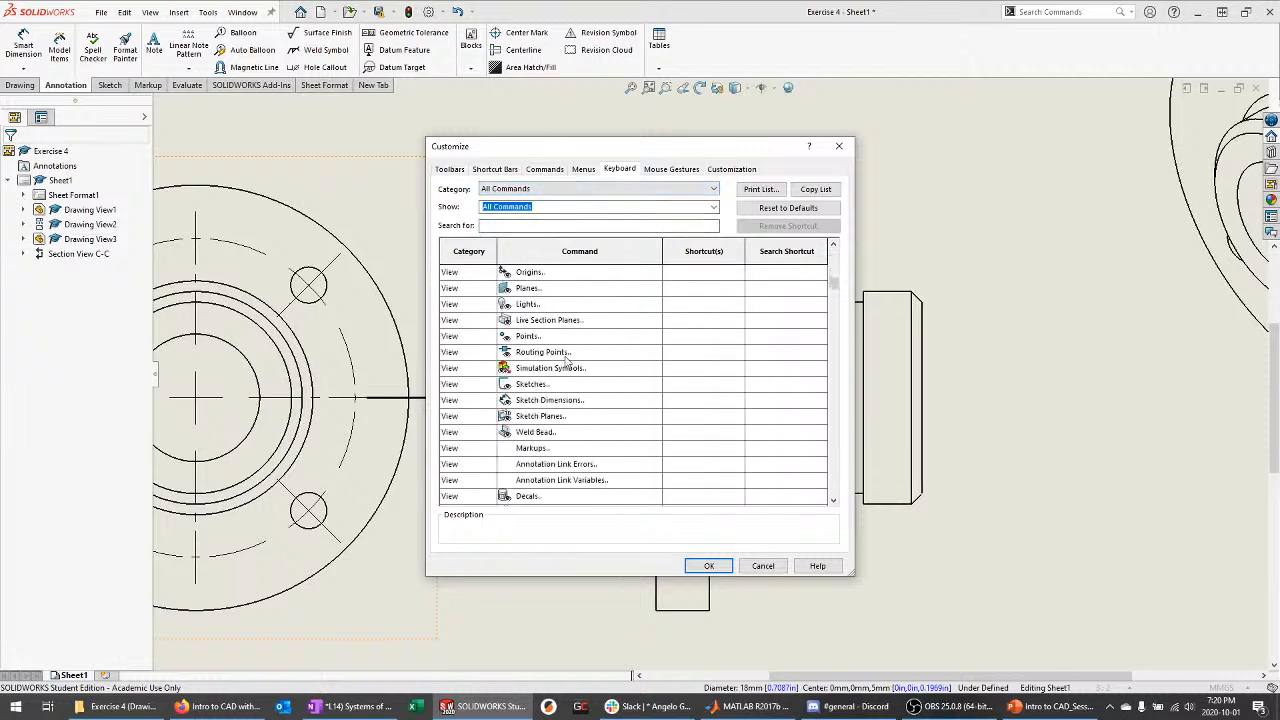
scroll(566, 361, "down", 1)
left_click(548, 225)
type("smart")
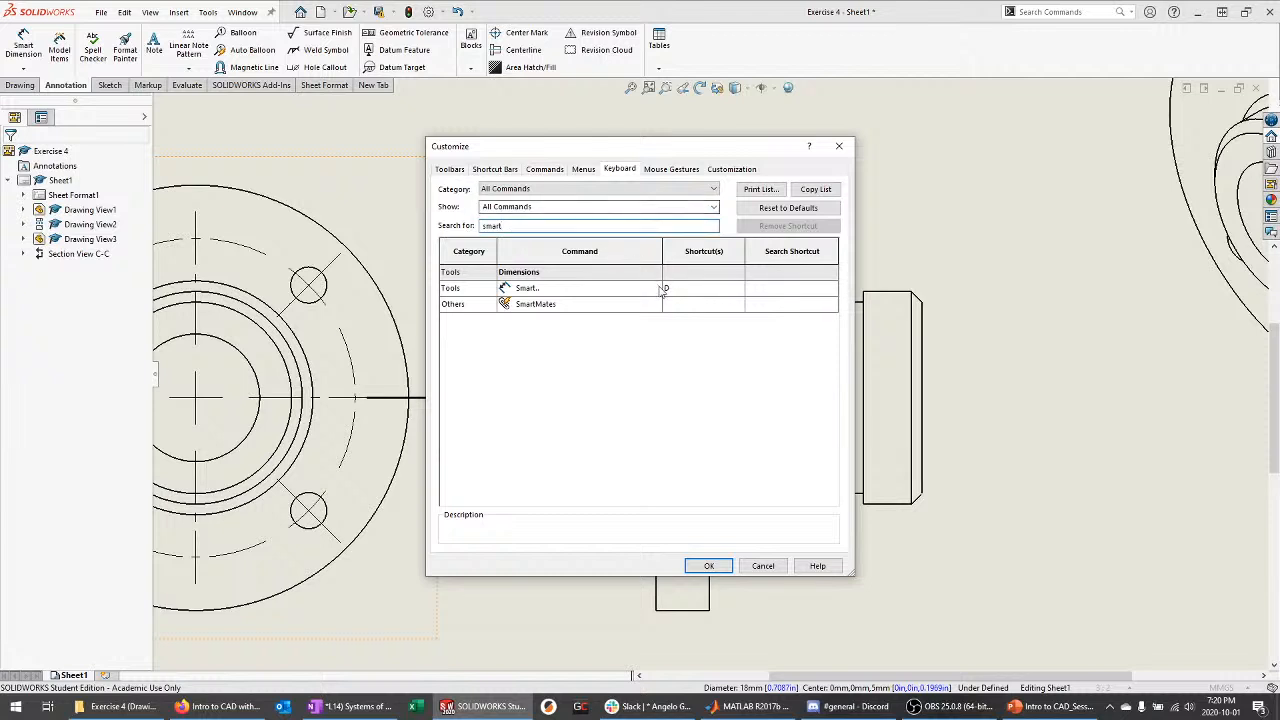
left_click(709, 566)
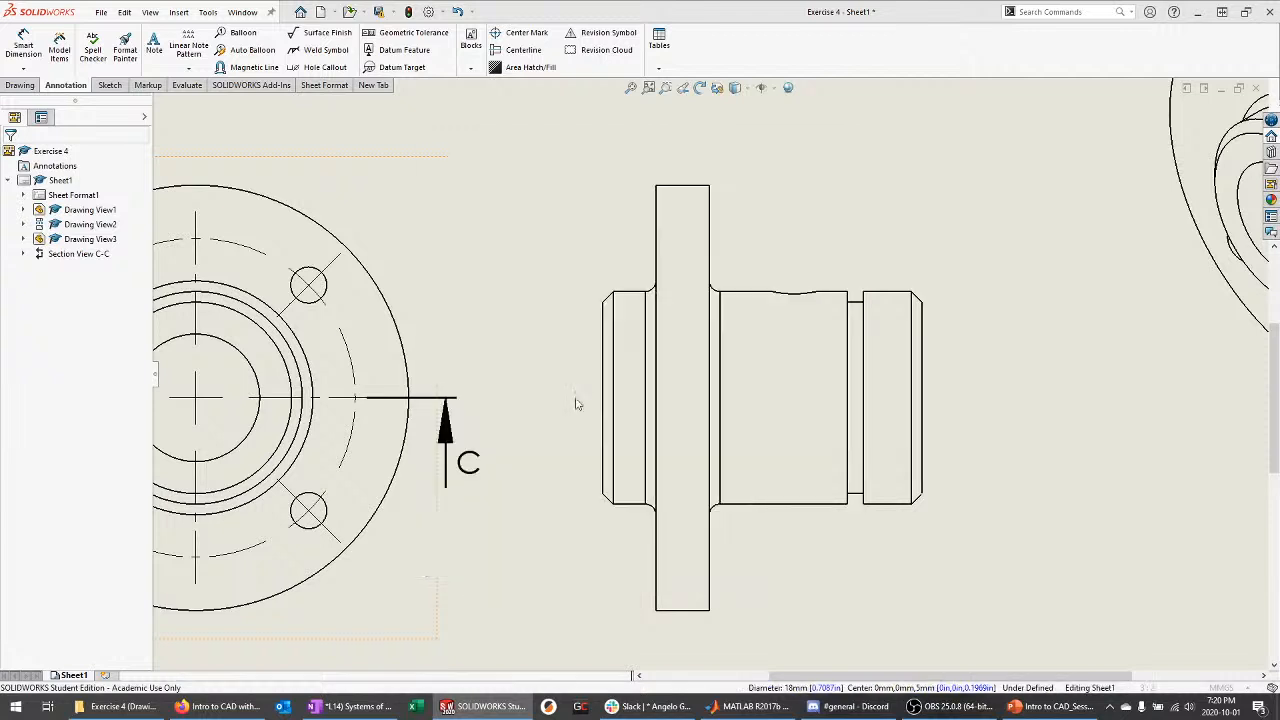
left_click(208, 12)
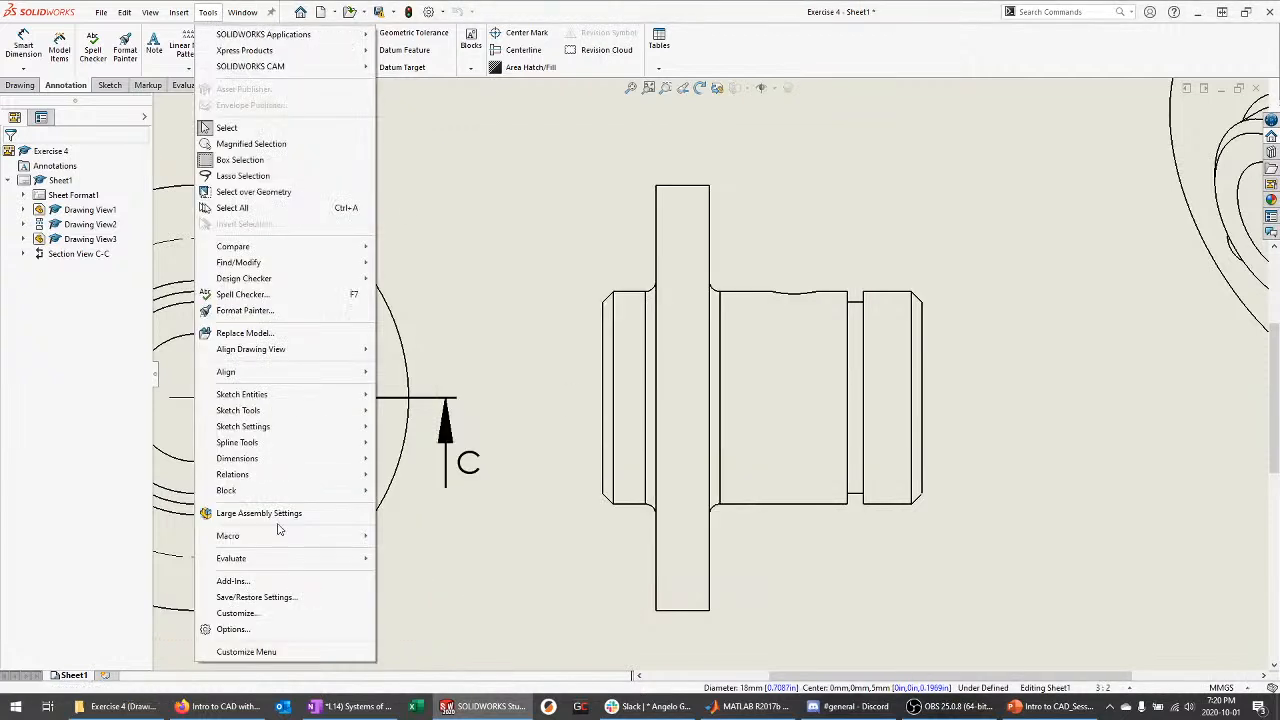
left_click(592, 536)
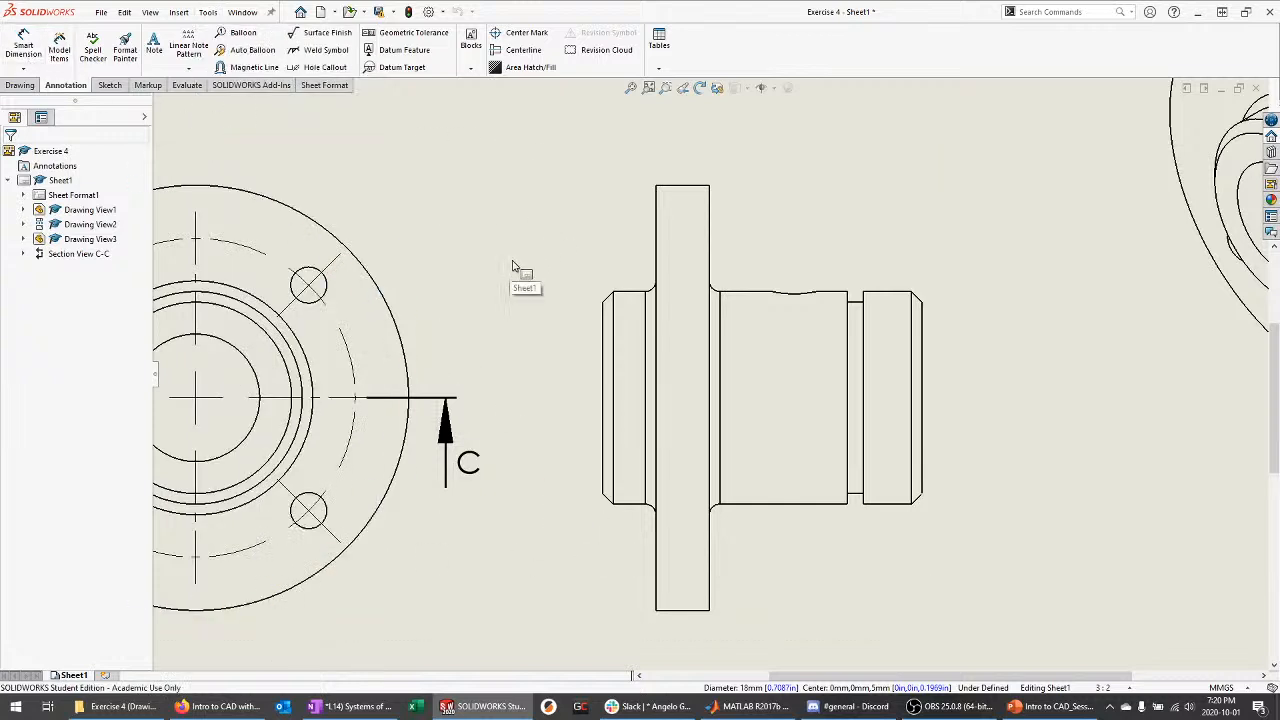
Dimension the side view's left-to-right end edges as 30 mm, placed above the view
key("d")
left_click(605, 323)
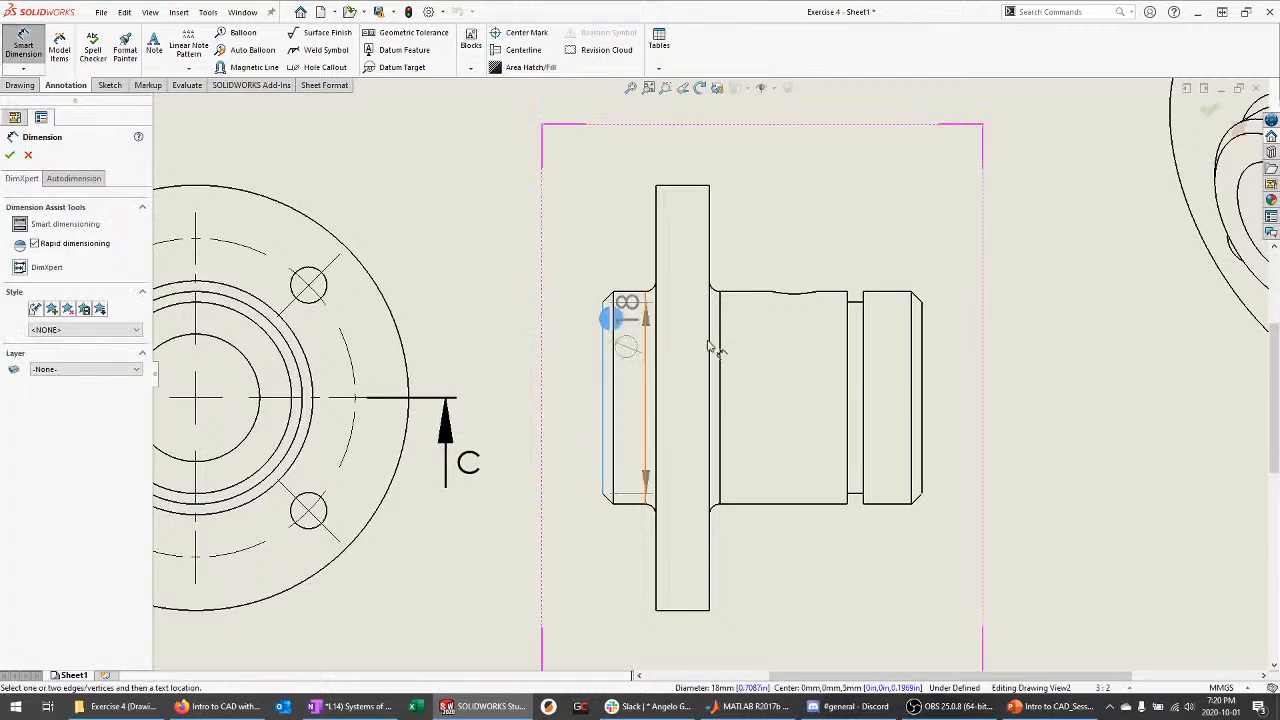
left_click(920, 350)
scroll(829, 363, "up", 4)
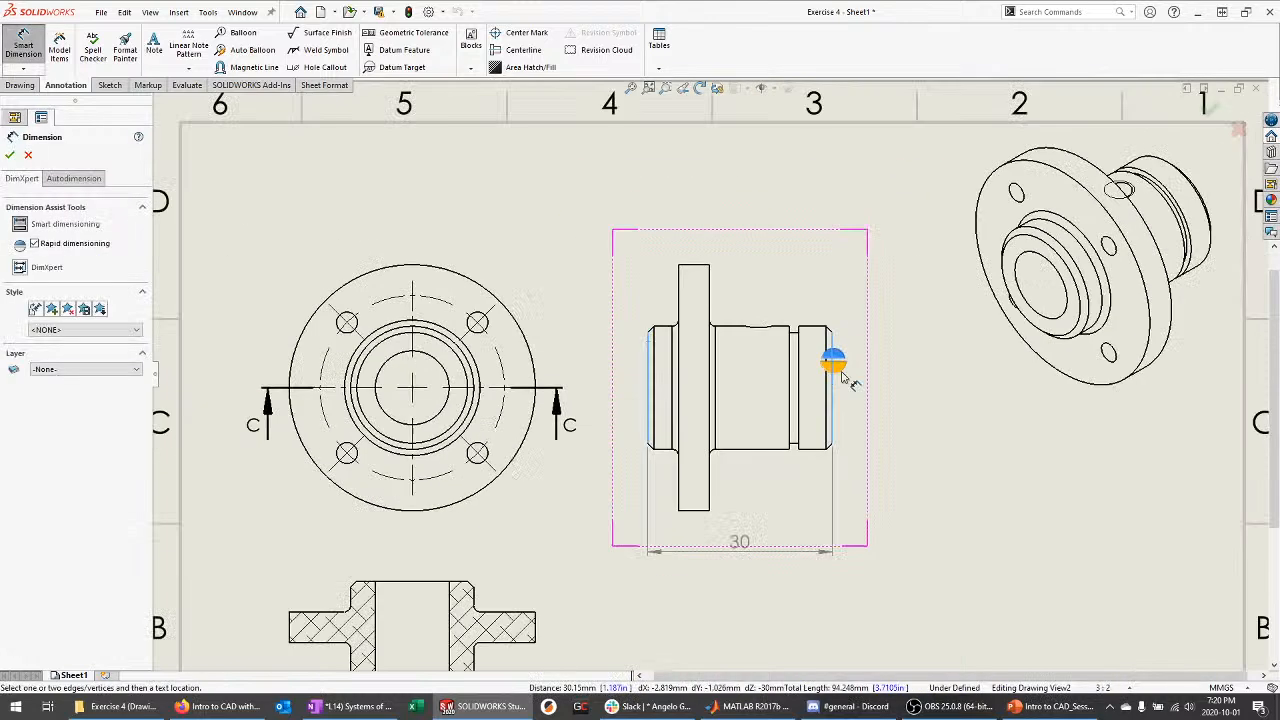
left_click(742, 247)
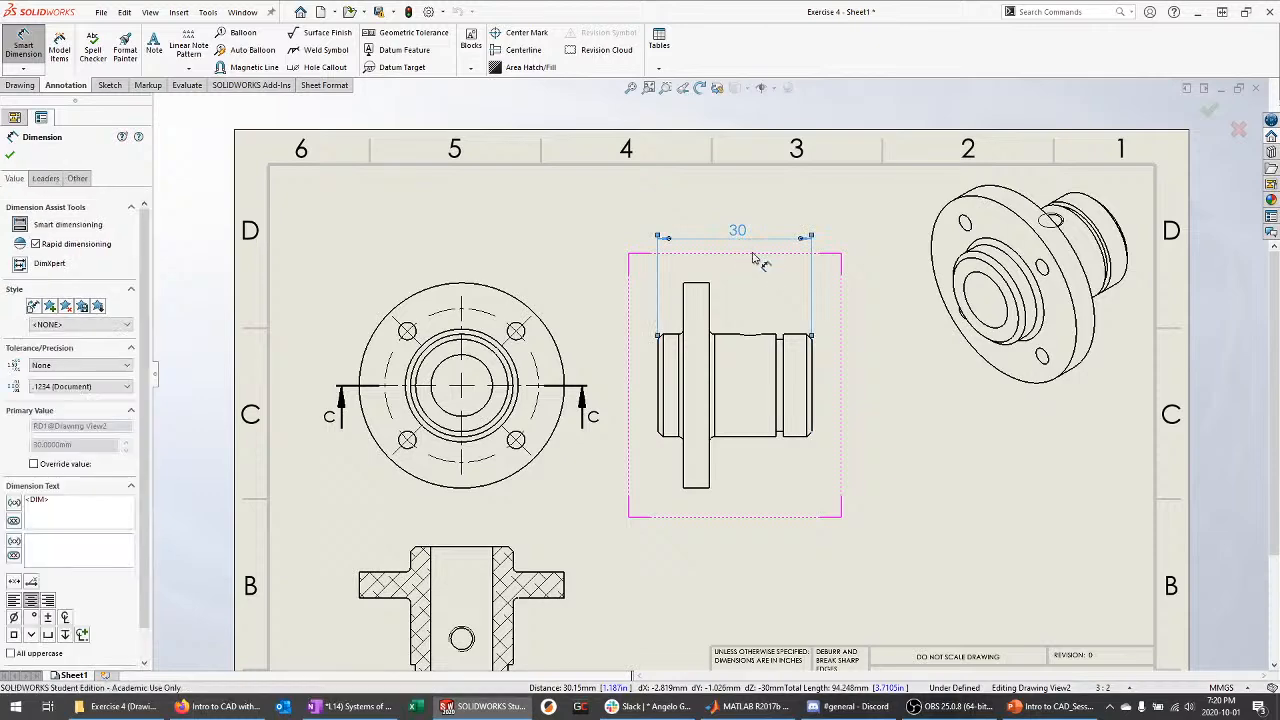
scroll(750, 251, "down", 4)
key("Escape")
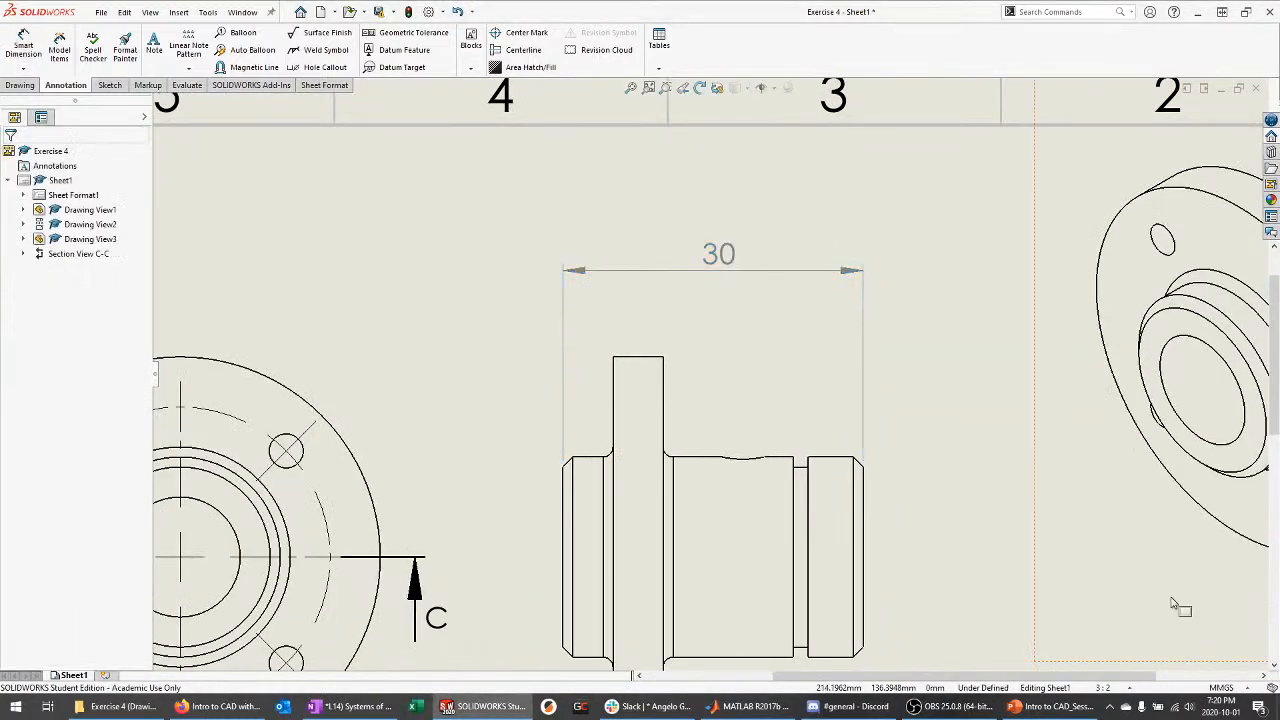
left_click(1221, 689)
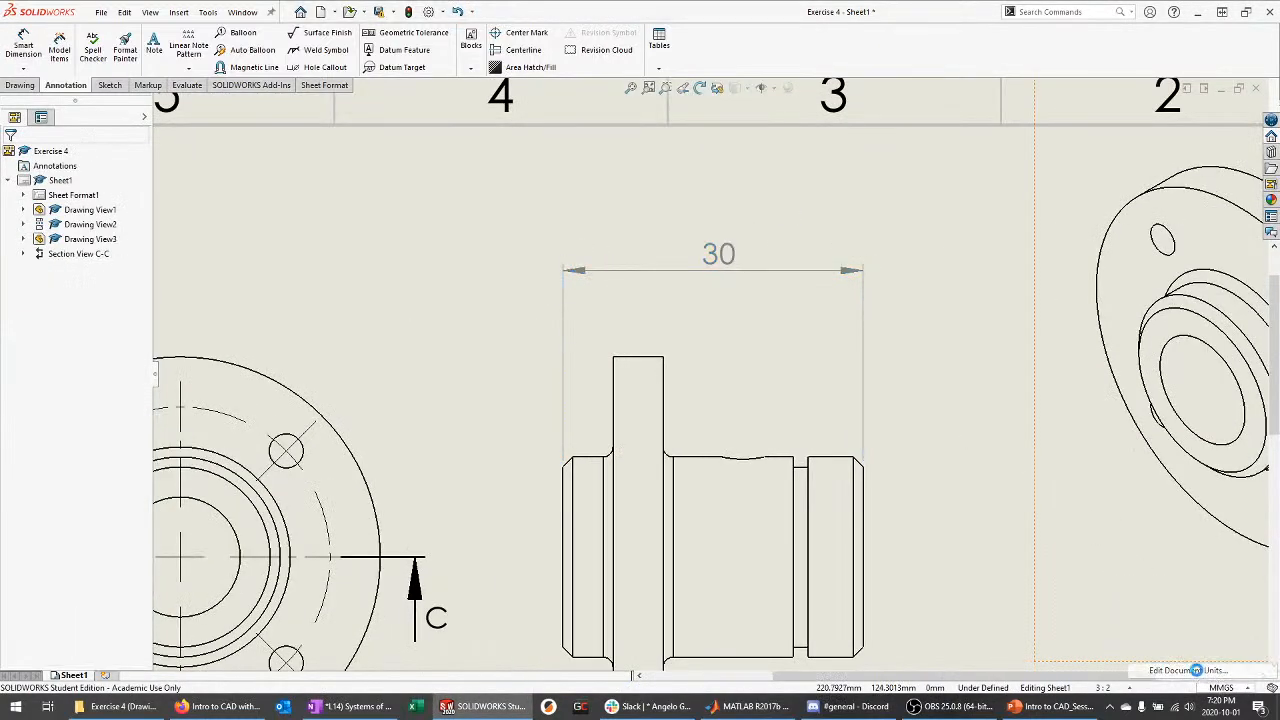
Change the document's length unit precision to two decimals (.12) in Document Properties
left_click(1196, 670)
left_click(678, 256)
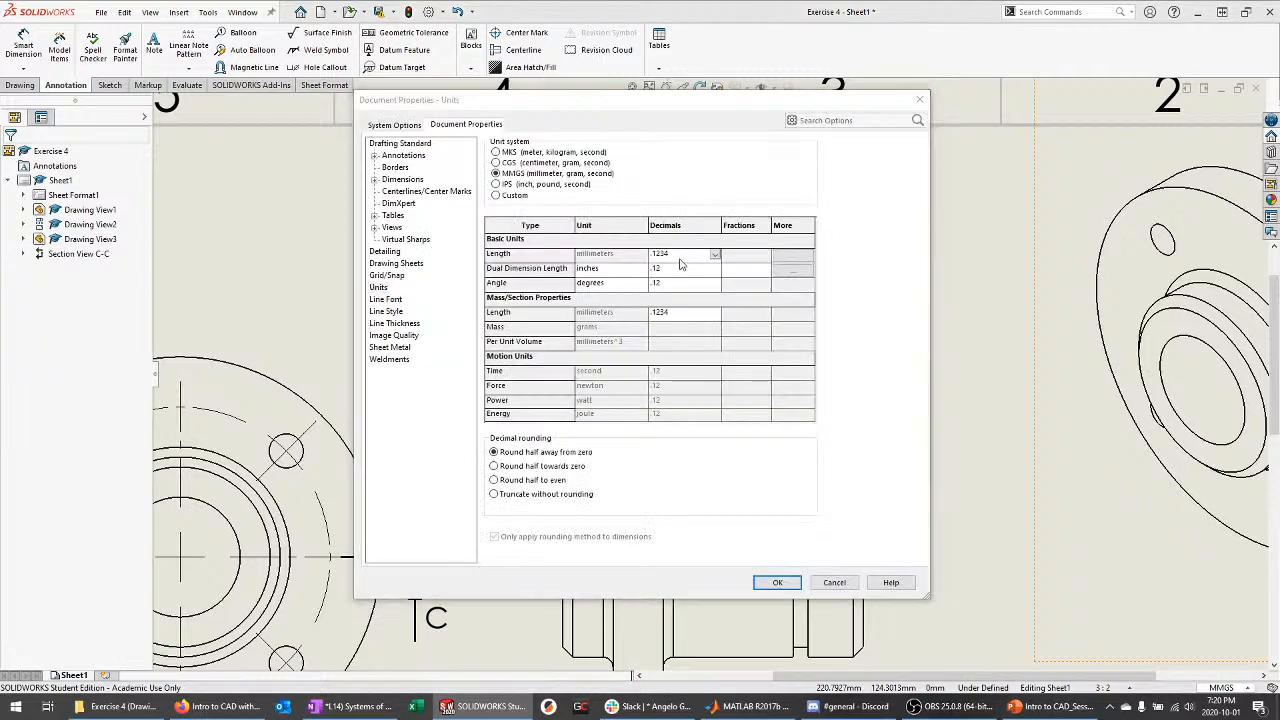
left_click_drag(700, 113, 859, 413)
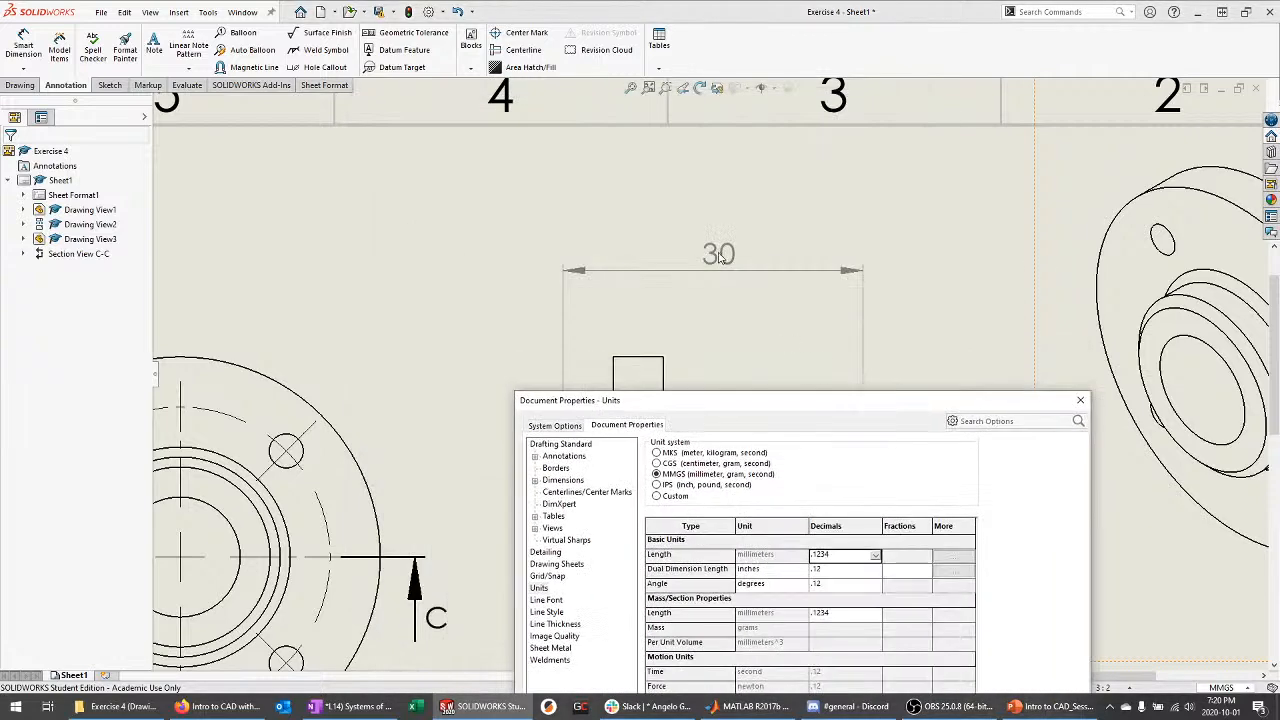
left_click(840, 556)
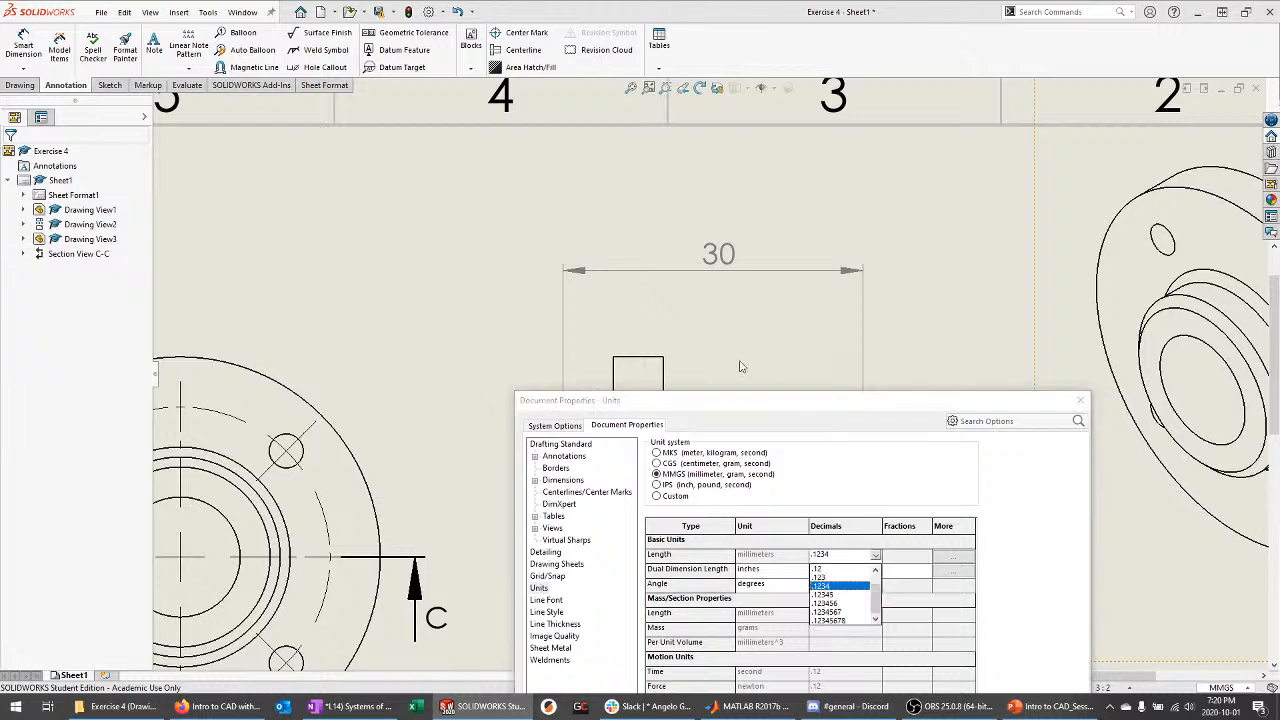
left_click(821, 569)
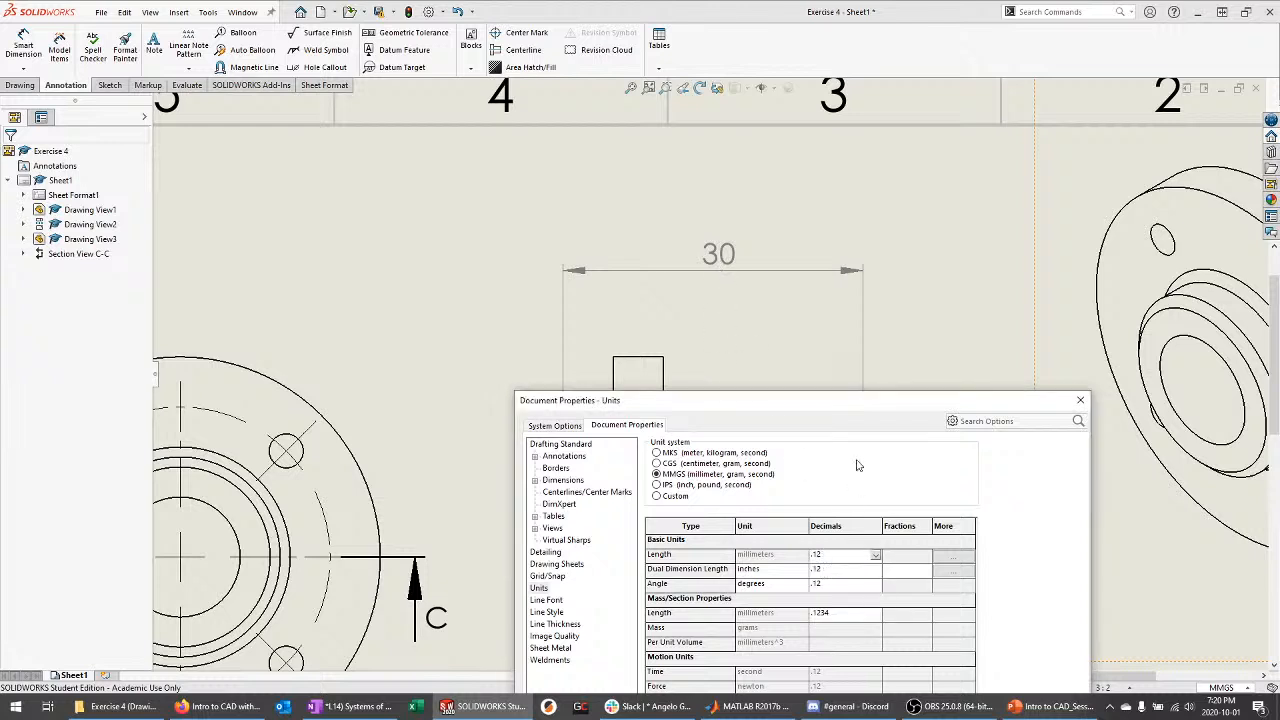
left_click_drag(863, 406, 842, 223)
left_click_drag(930, 236, 944, 116)
key("Return")
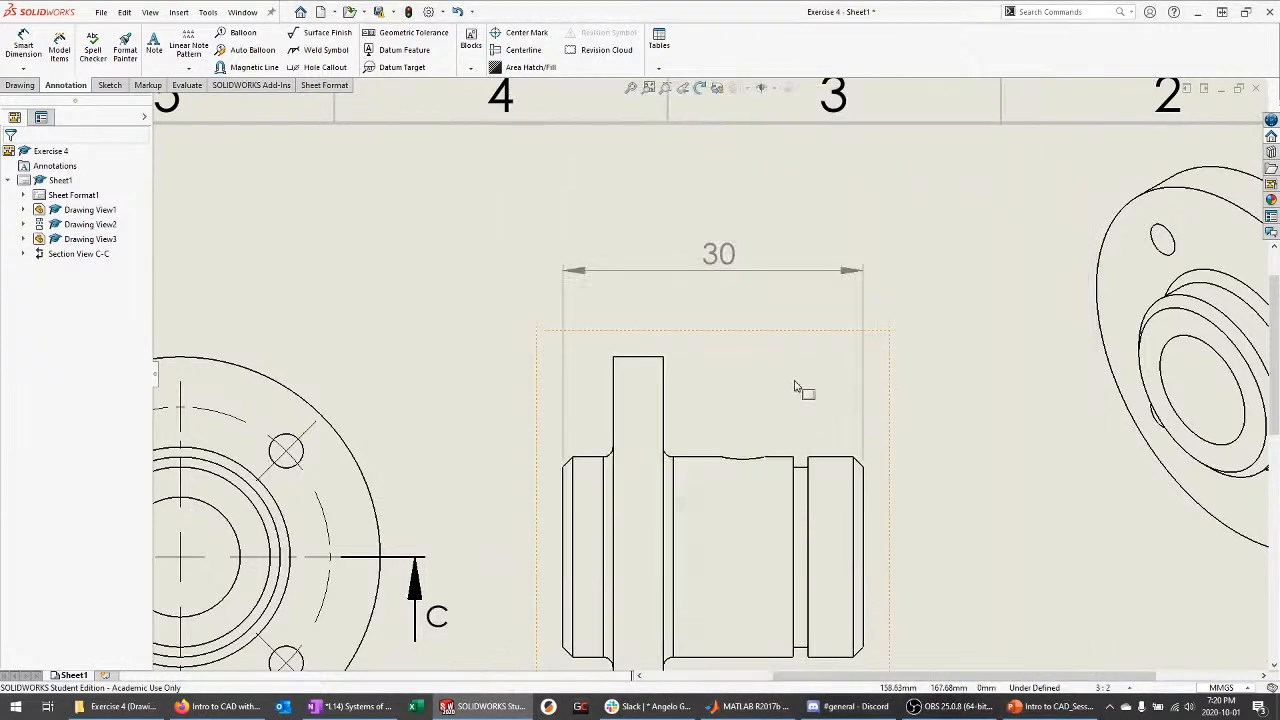
Try three-decimal, then five-decimal unit precision on the 30 dimension
left_click(727, 270)
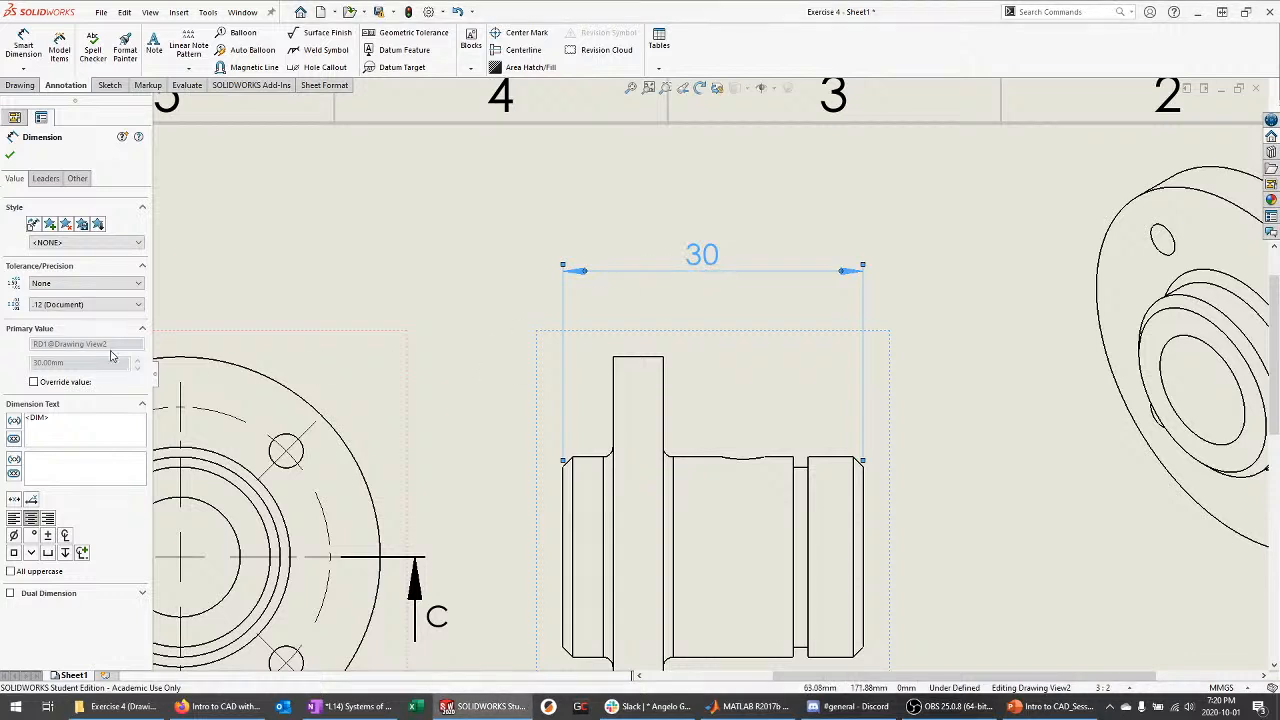
left_click(80, 304)
left_click(78, 342)
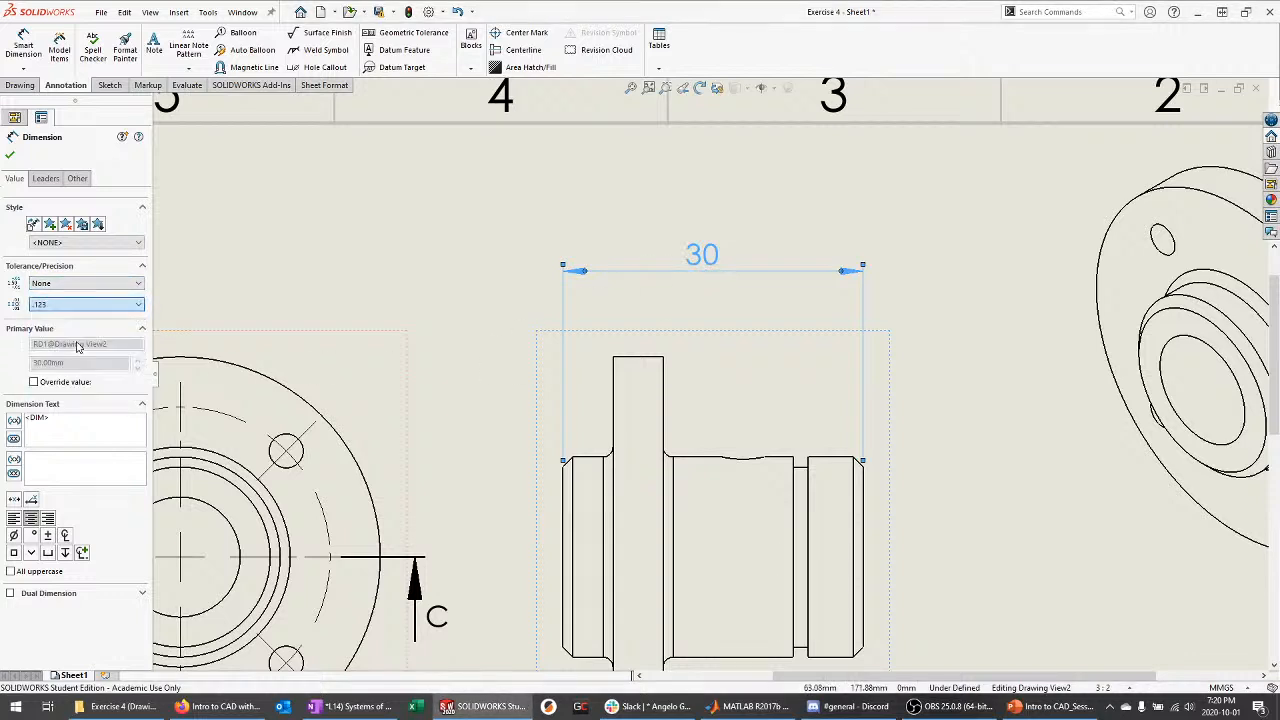
left_click(10, 155)
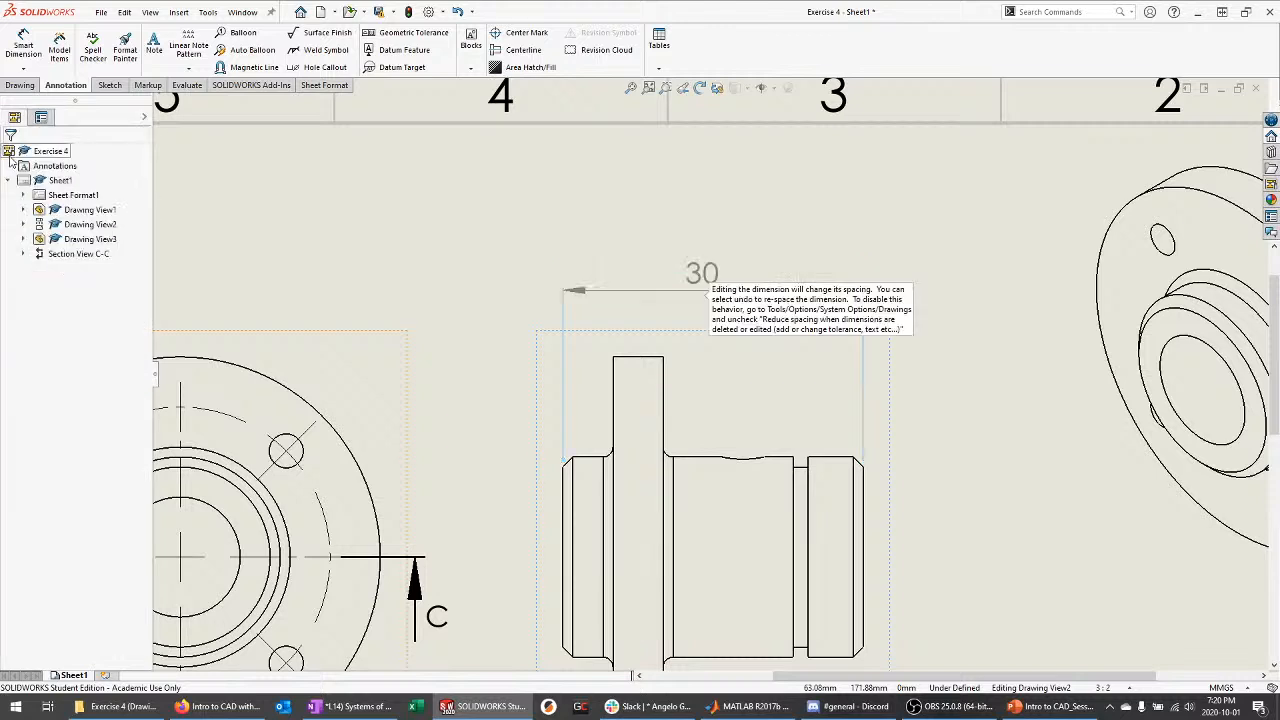
left_click(712, 275)
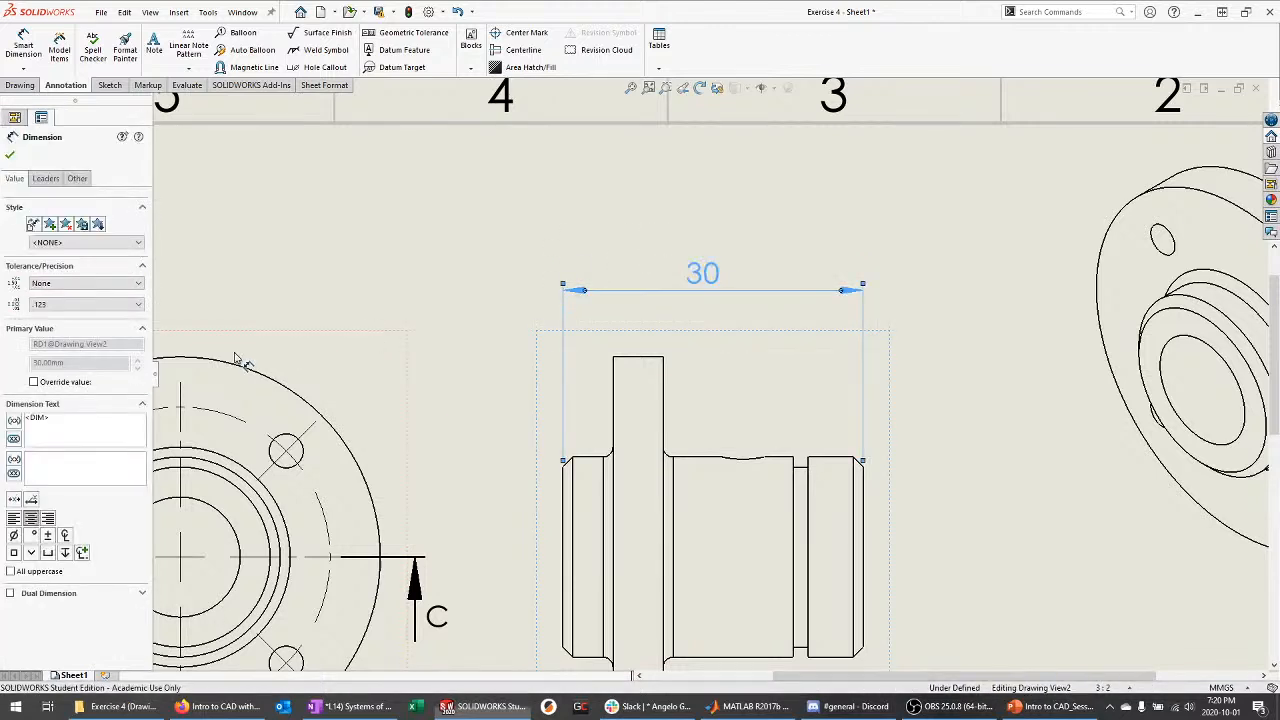
left_click(80, 304)
left_click(78, 362)
left_click(10, 155)
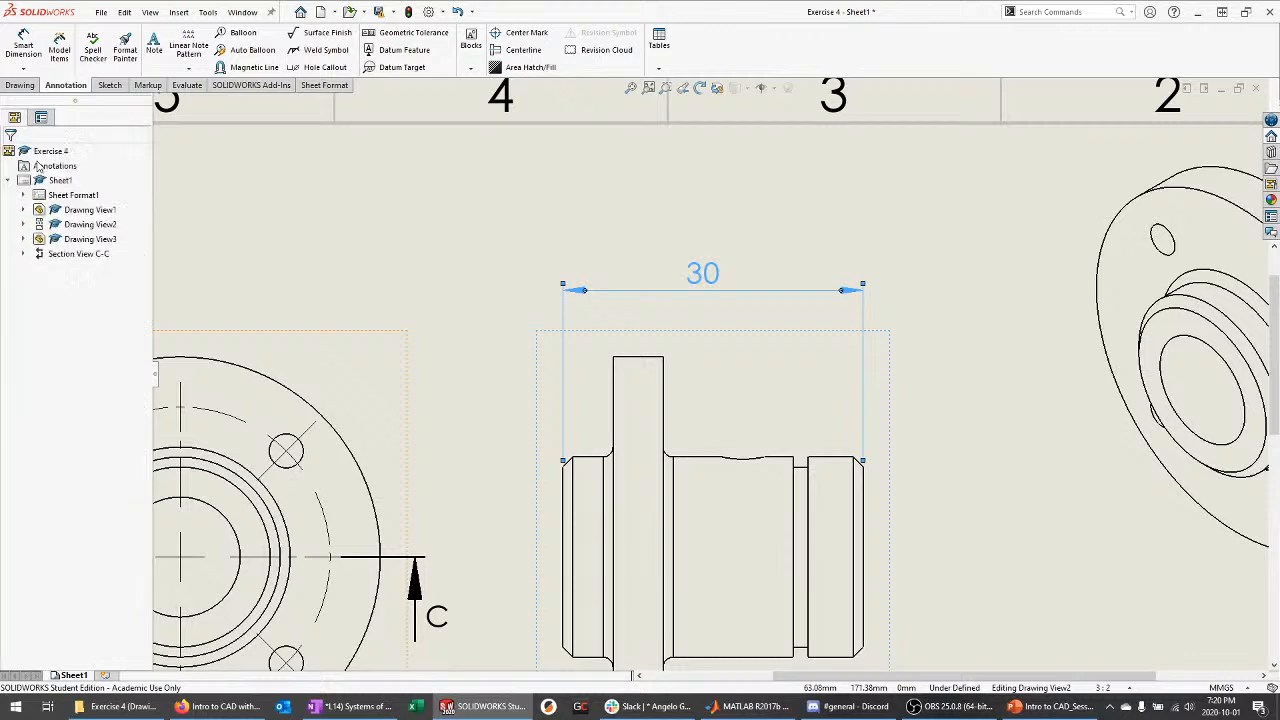
Set the 30 dimension back to .123 precision and drag it higher above the side view
left_click(702, 273)
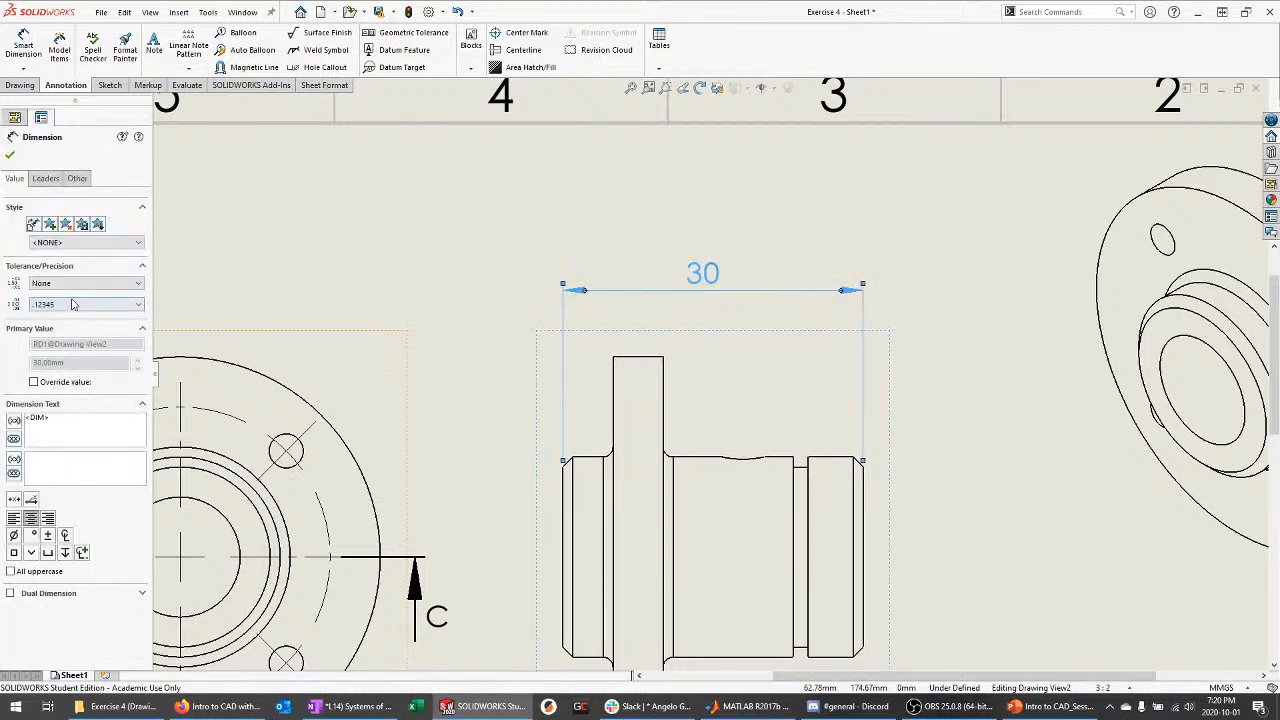
left_click(72, 304)
left_click(66, 337)
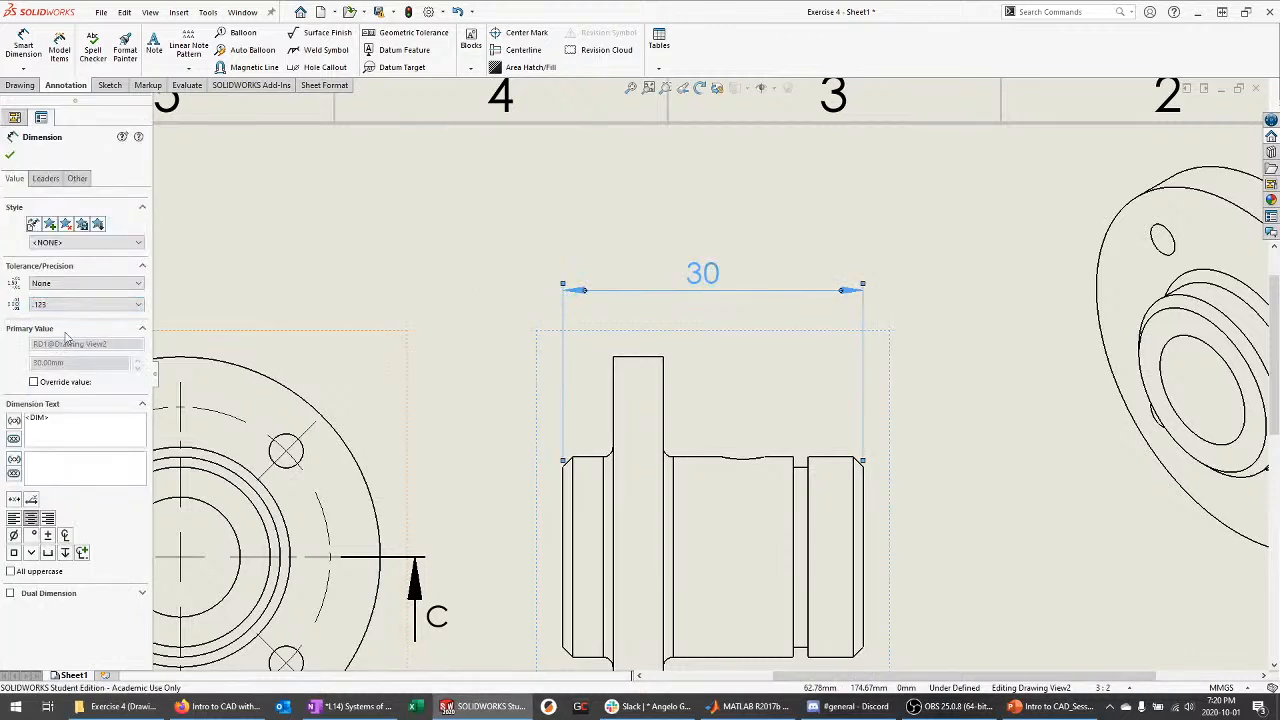
left_click(10, 155)
left_click_drag(704, 276, 723, 237)
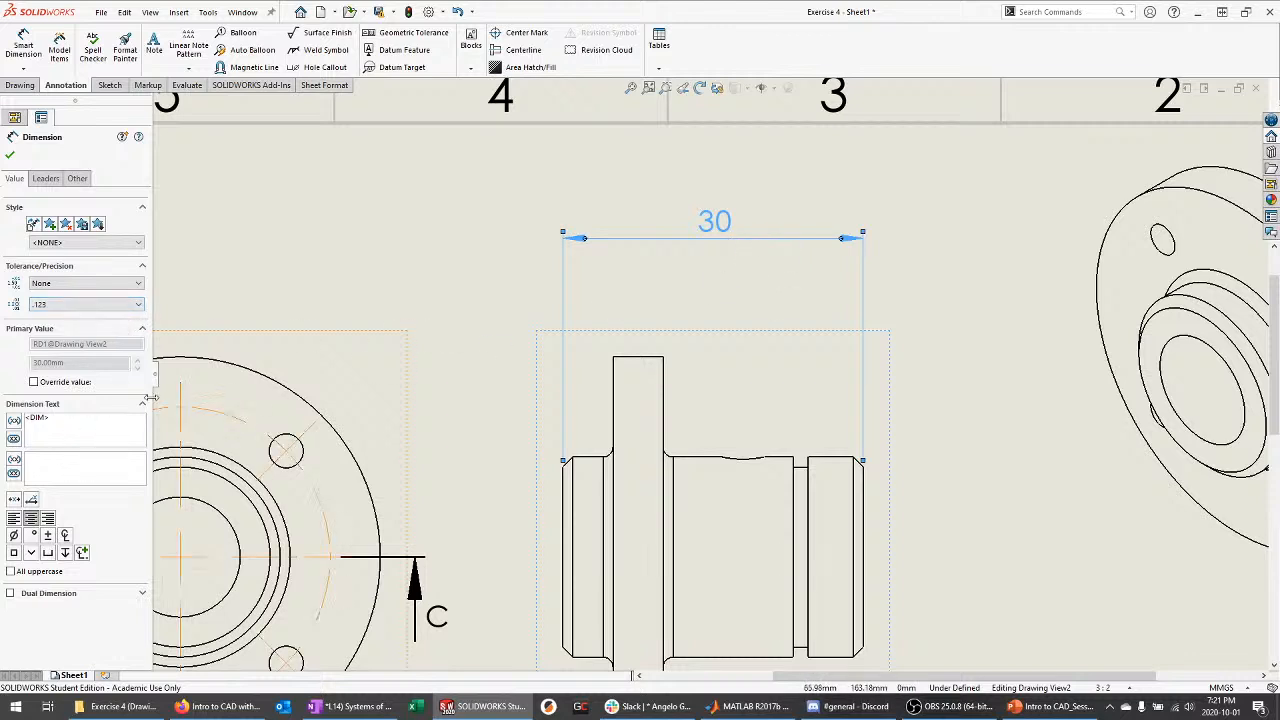
key("Escape")
Dimension 5 from the side view's left end to the flange, below a raised 30
key("d")
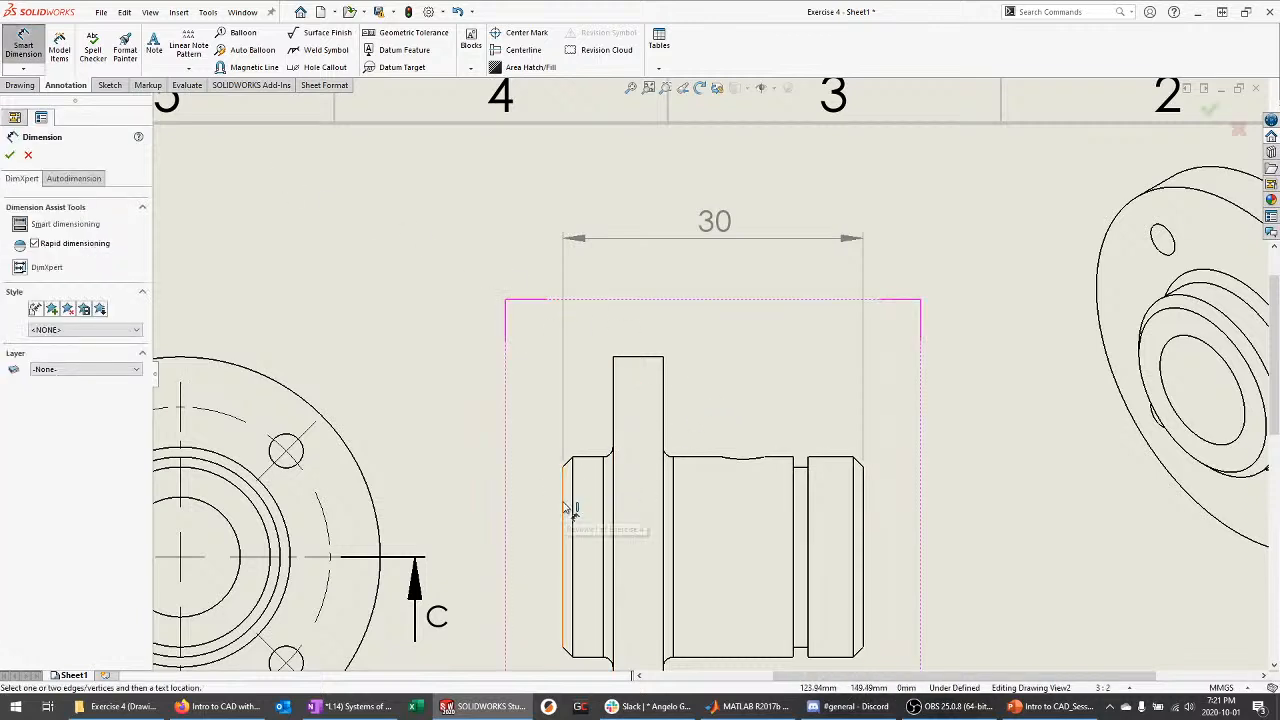
left_click(569, 502)
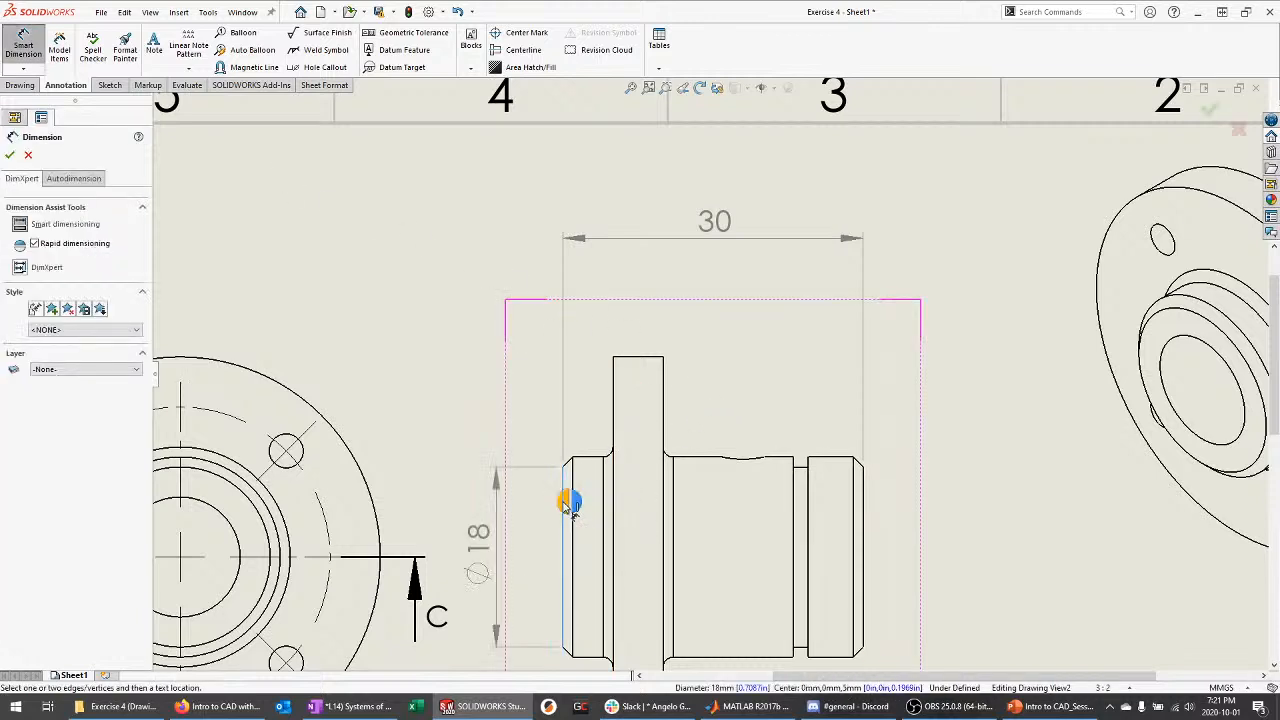
left_click(614, 418)
left_click(592, 289)
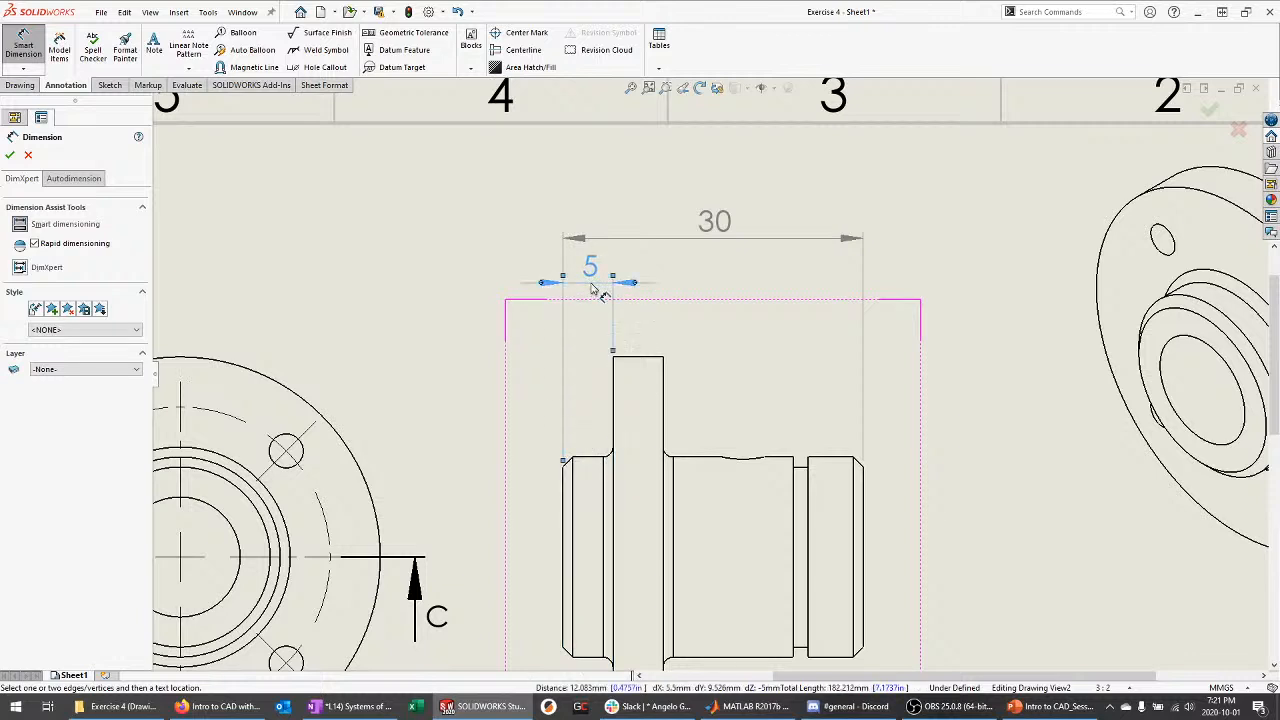
key("Escape")
key("d")
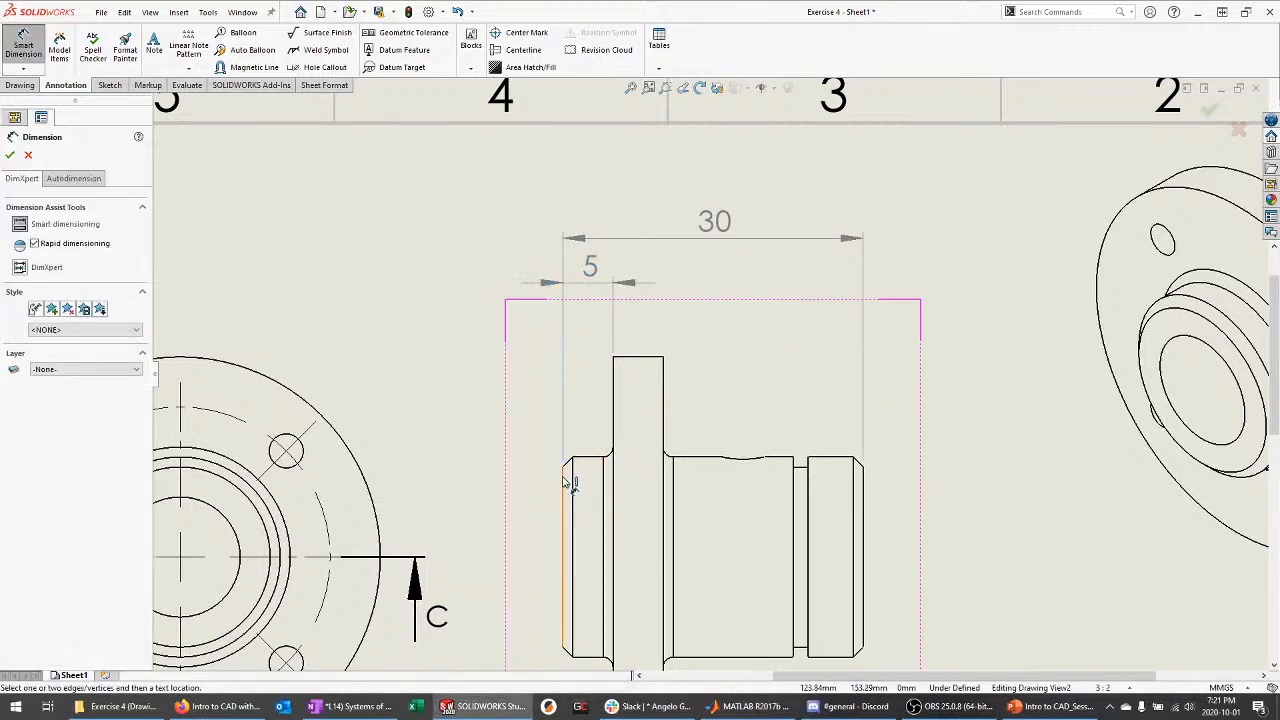
key("Escape")
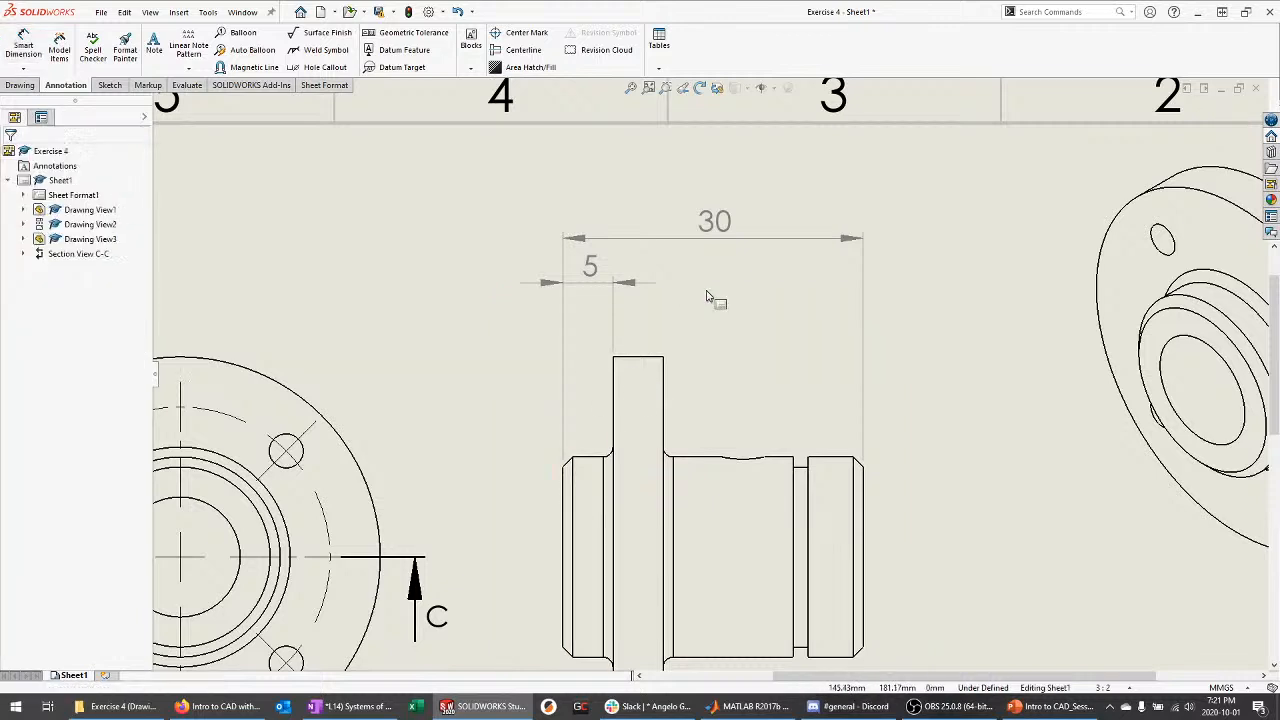
left_click_drag(595, 288, 596, 333)
left_click_drag(715, 221, 706, 160)
left_click(669, 280)
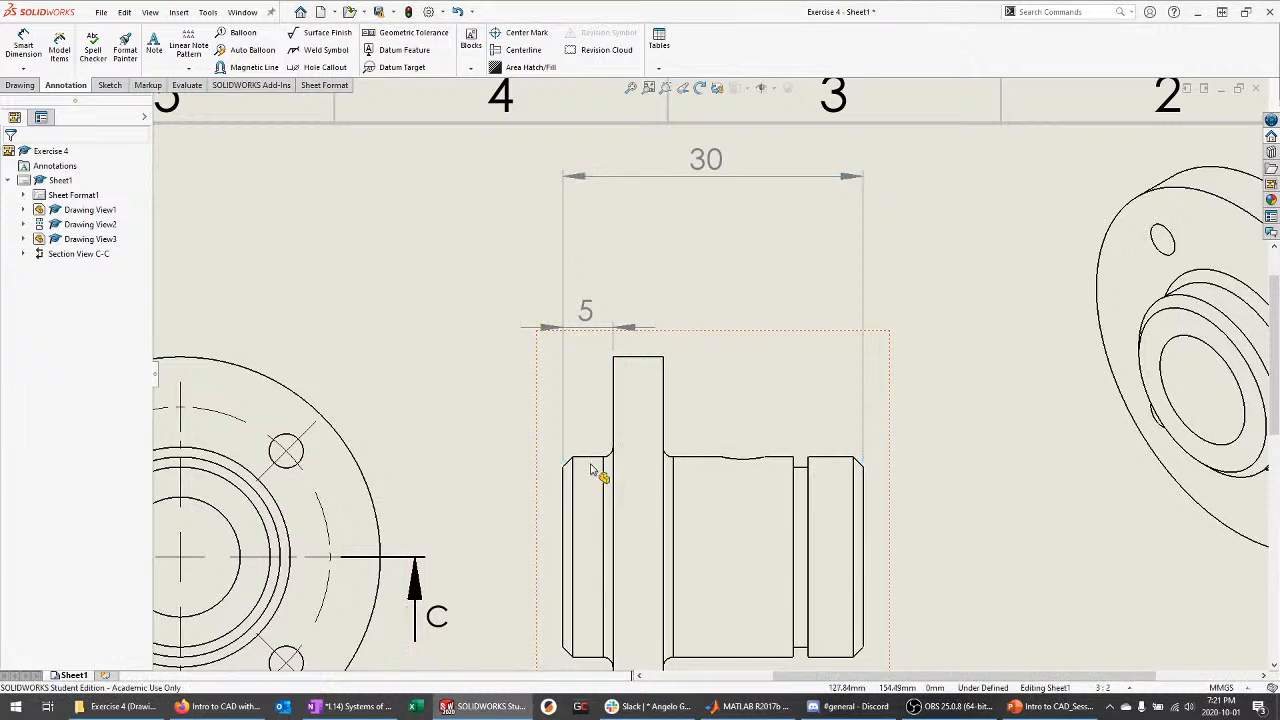
Add a 5 flange-thickness dimension above the view, then delete the redundant upper 5
key("d")
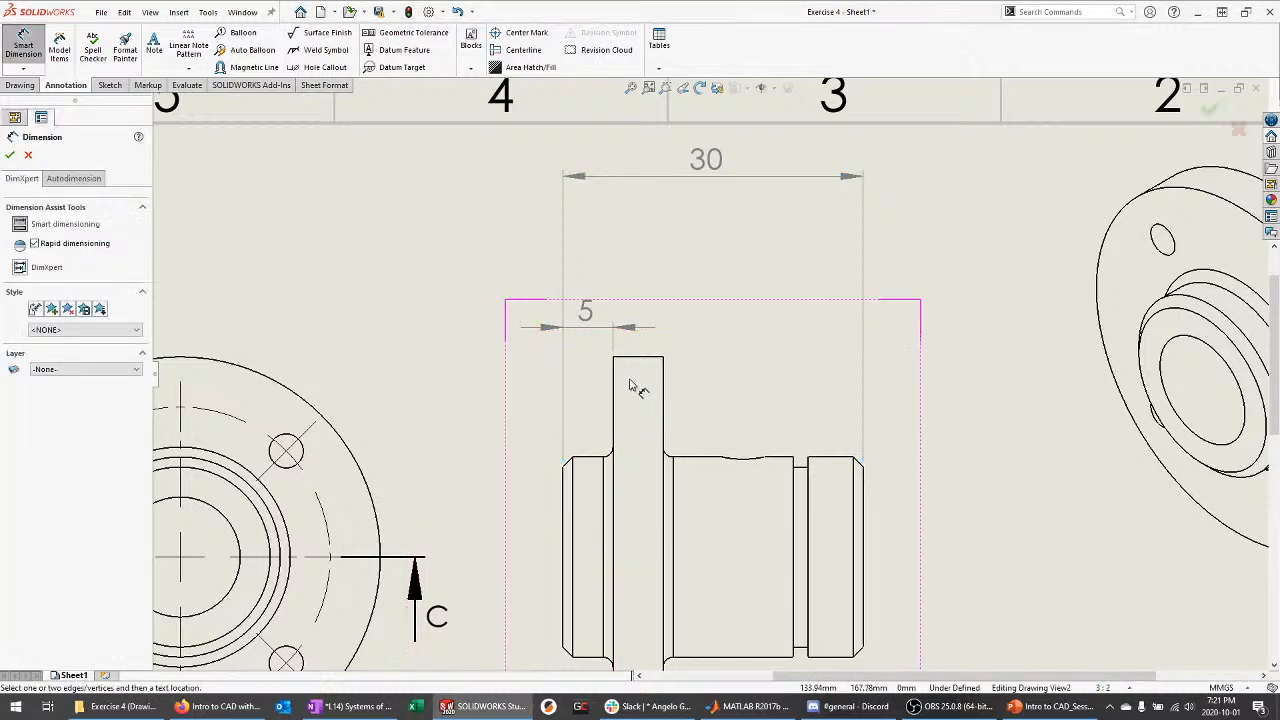
left_click(614, 391)
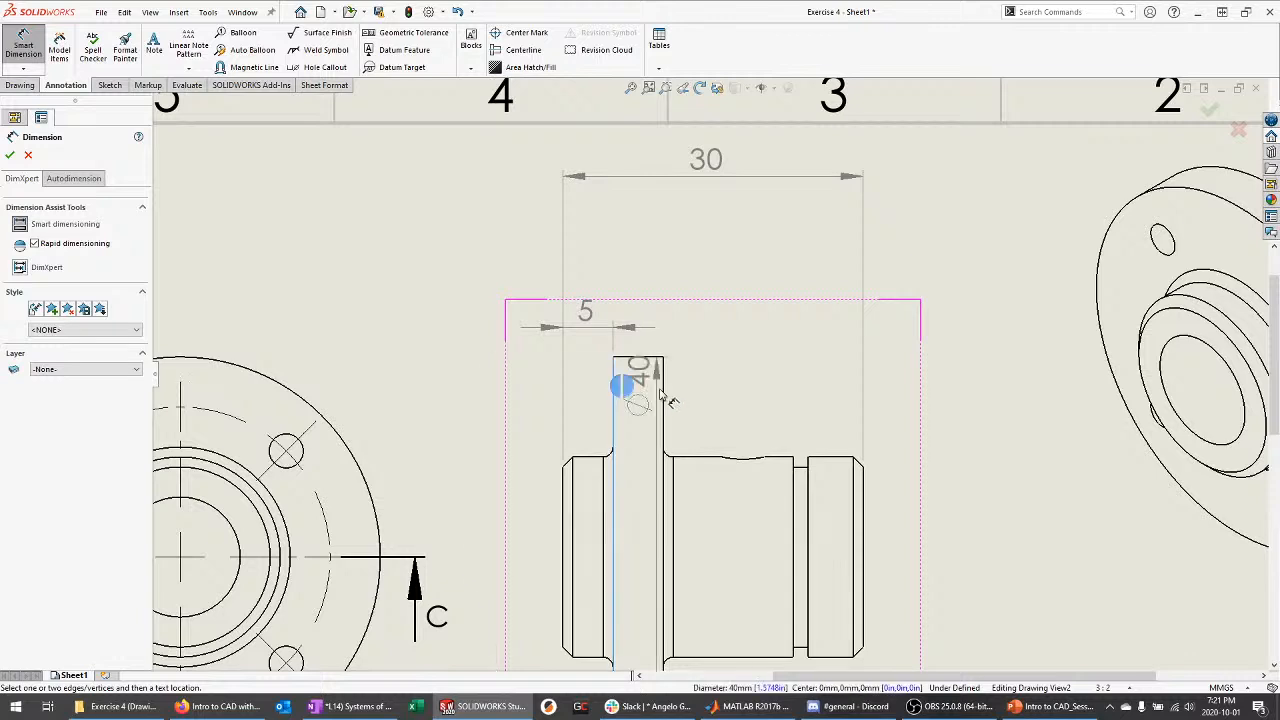
left_click(662, 392)
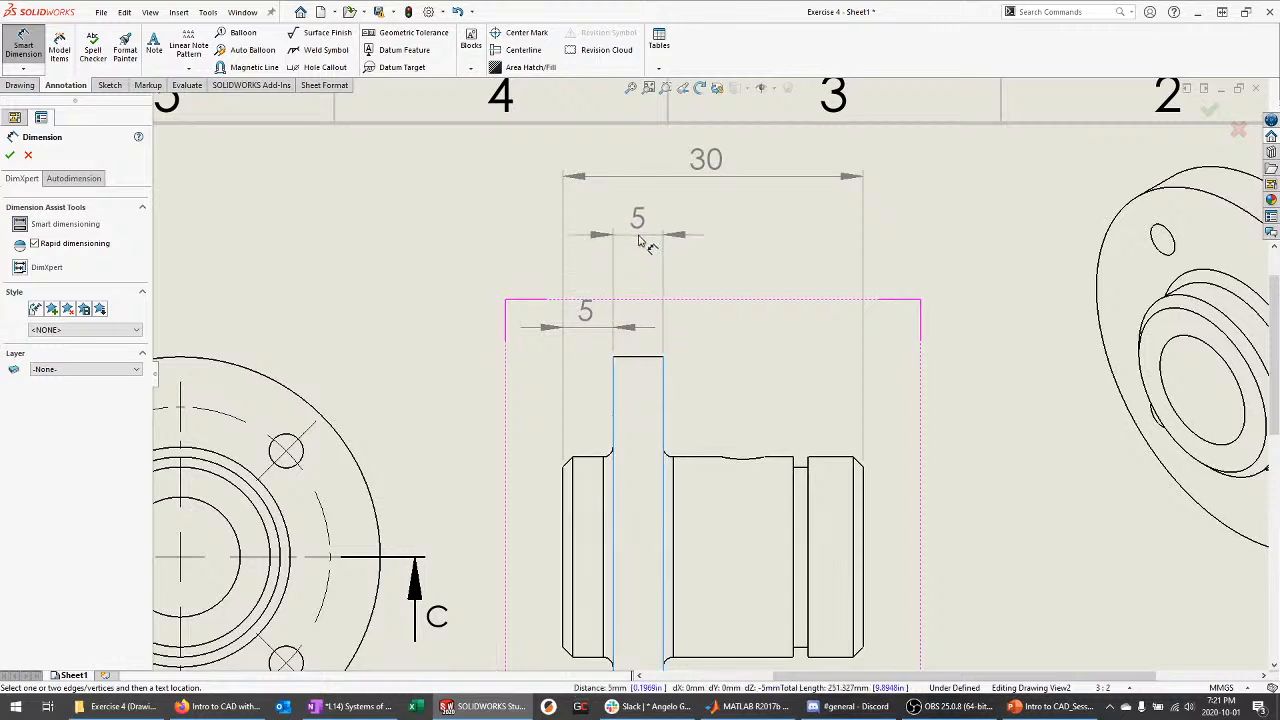
left_click(649, 242)
key("Escape")
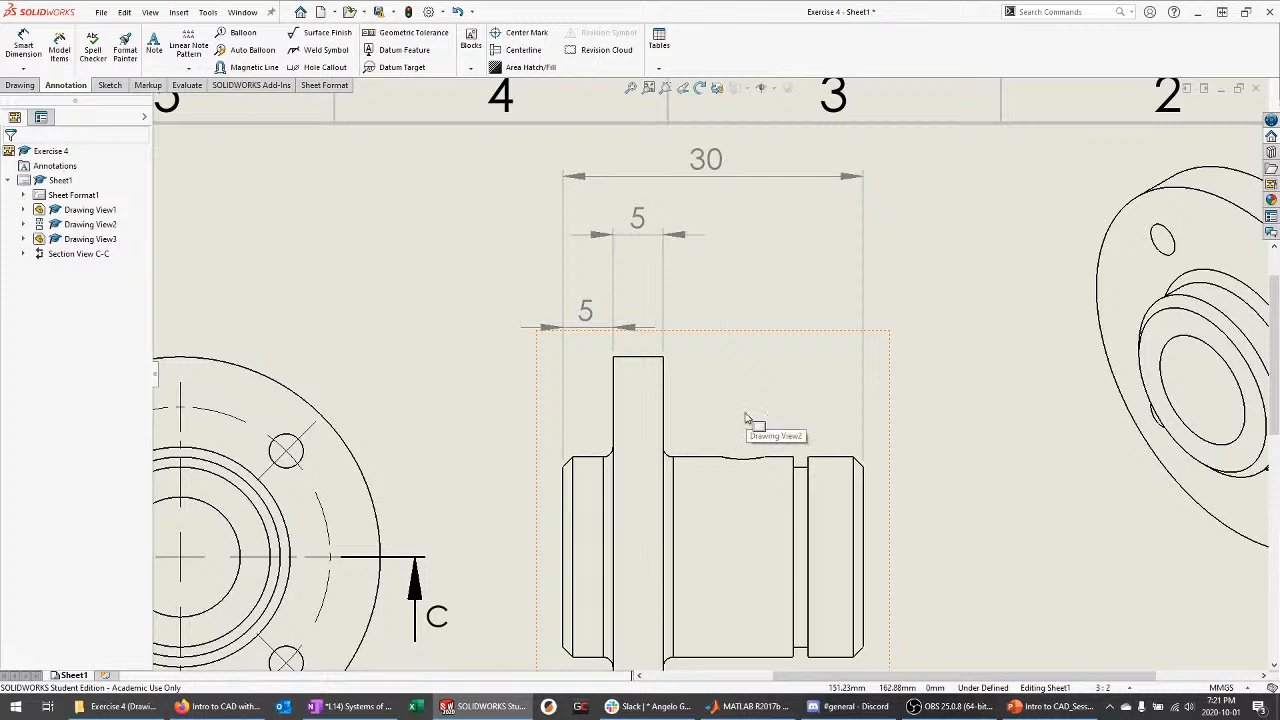
key("d")
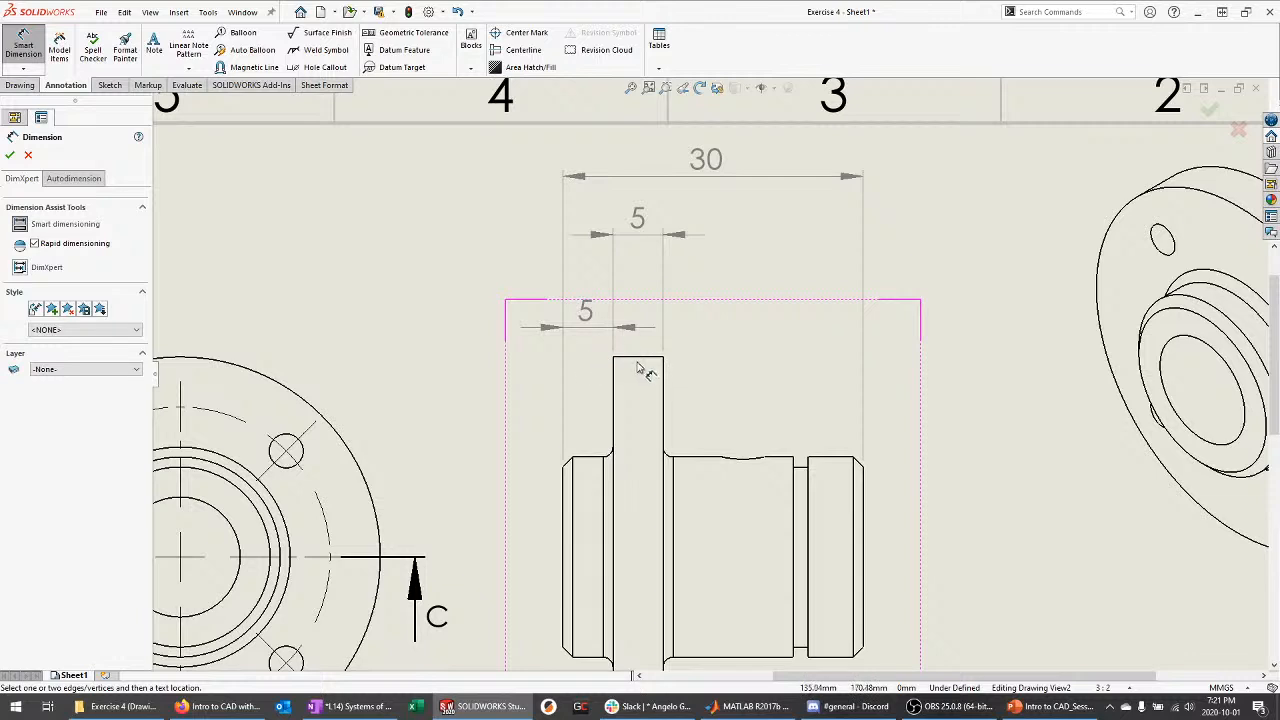
key("Escape")
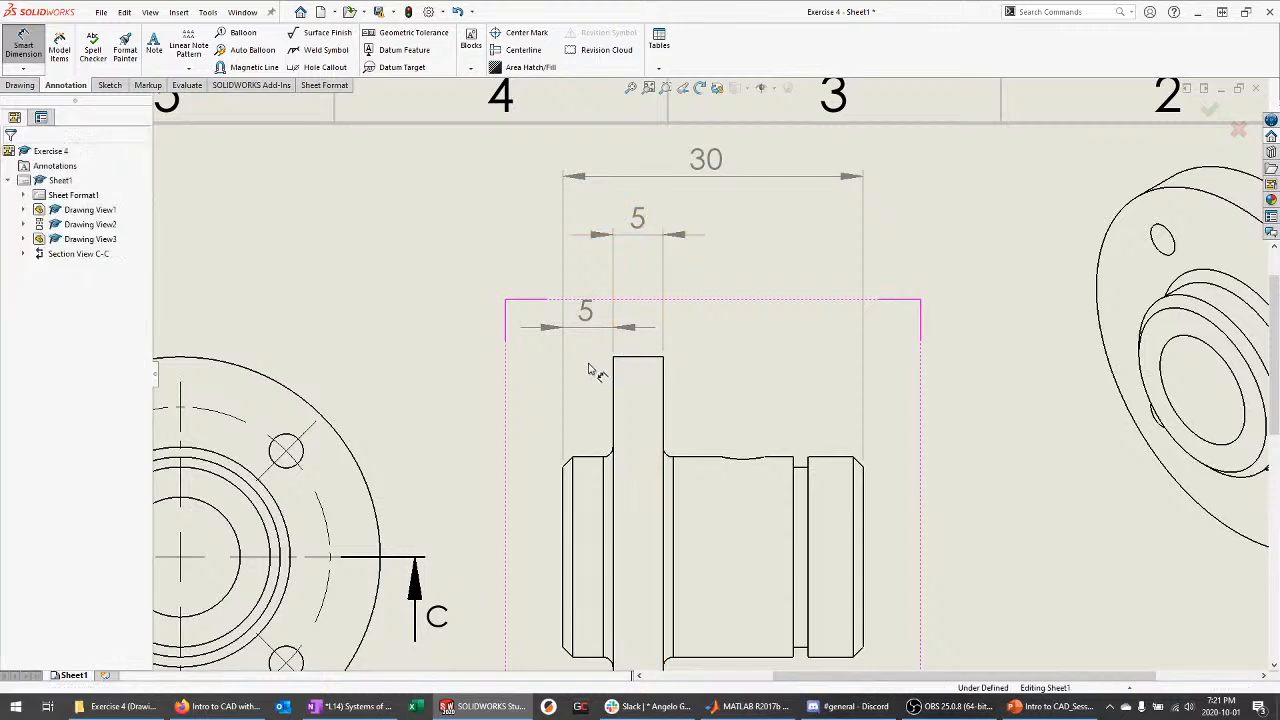
left_click(640, 230)
key("Delete")
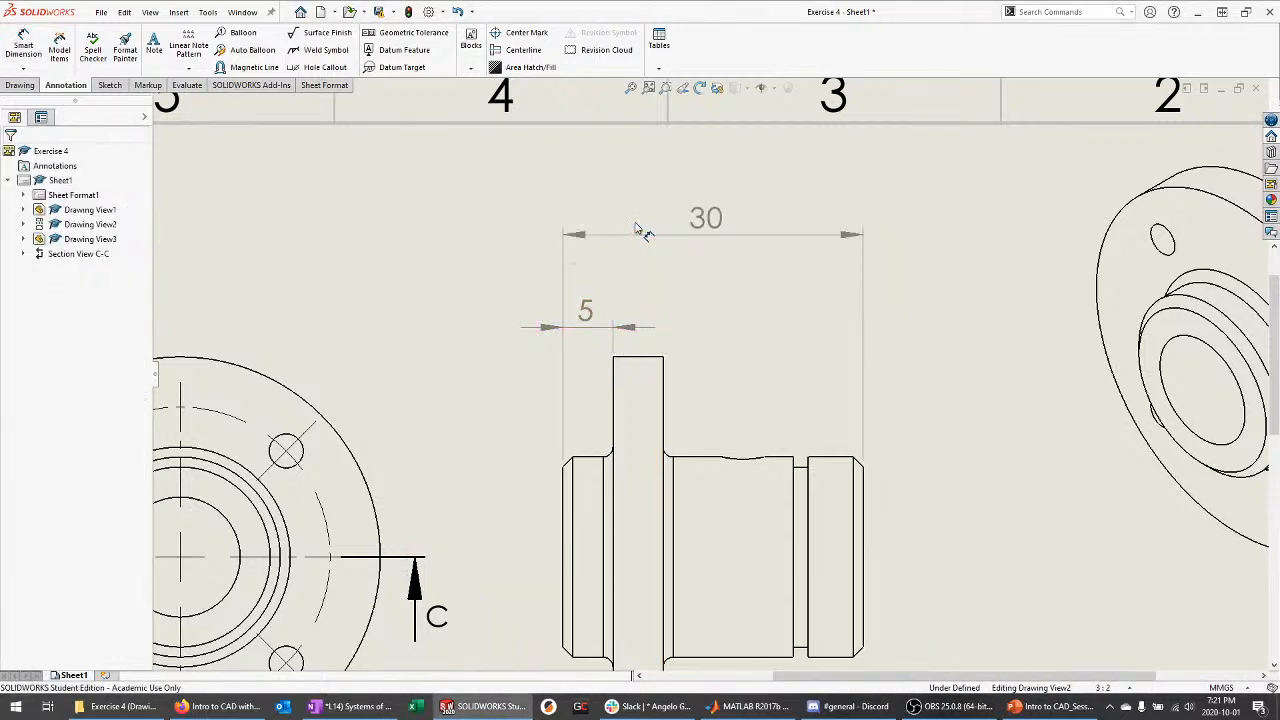
Add a 10 dimension from the left edge to the flange, between the 30 and 5
key("Return")
left_click(567, 462)
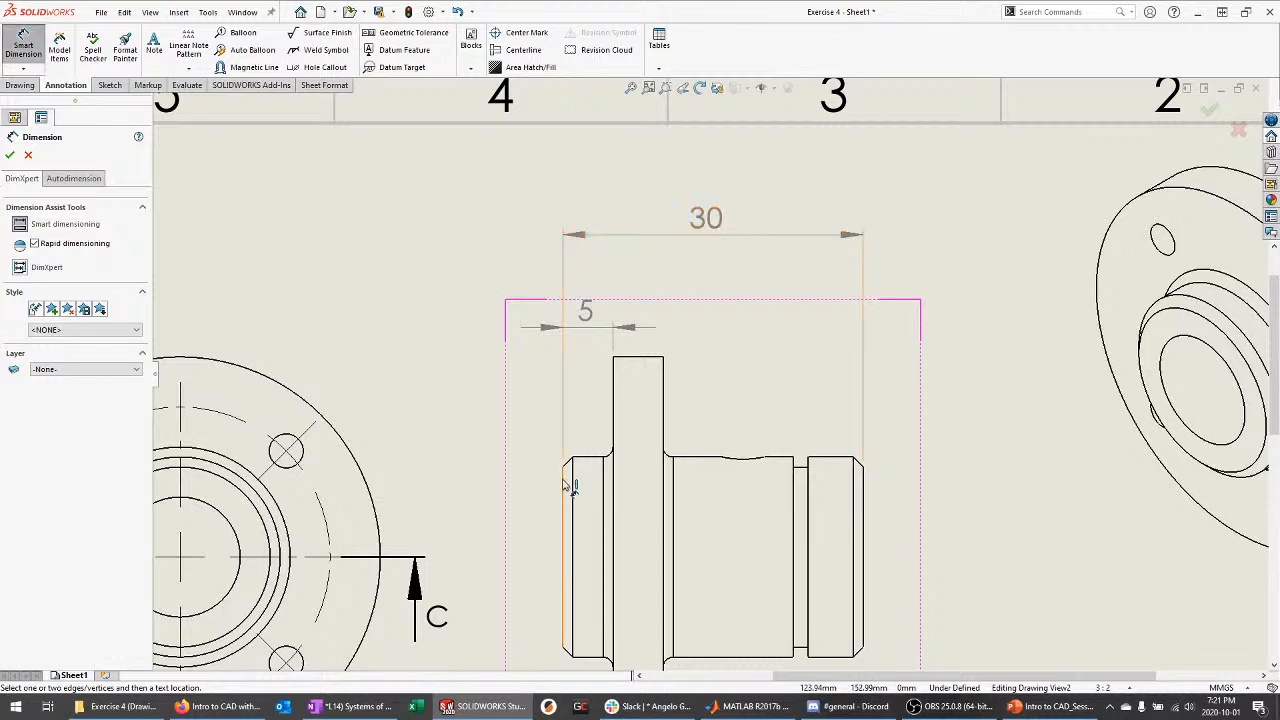
left_click(663, 392)
left_click(616, 275)
left_click_drag(715, 225, 716, 178)
key("Escape")
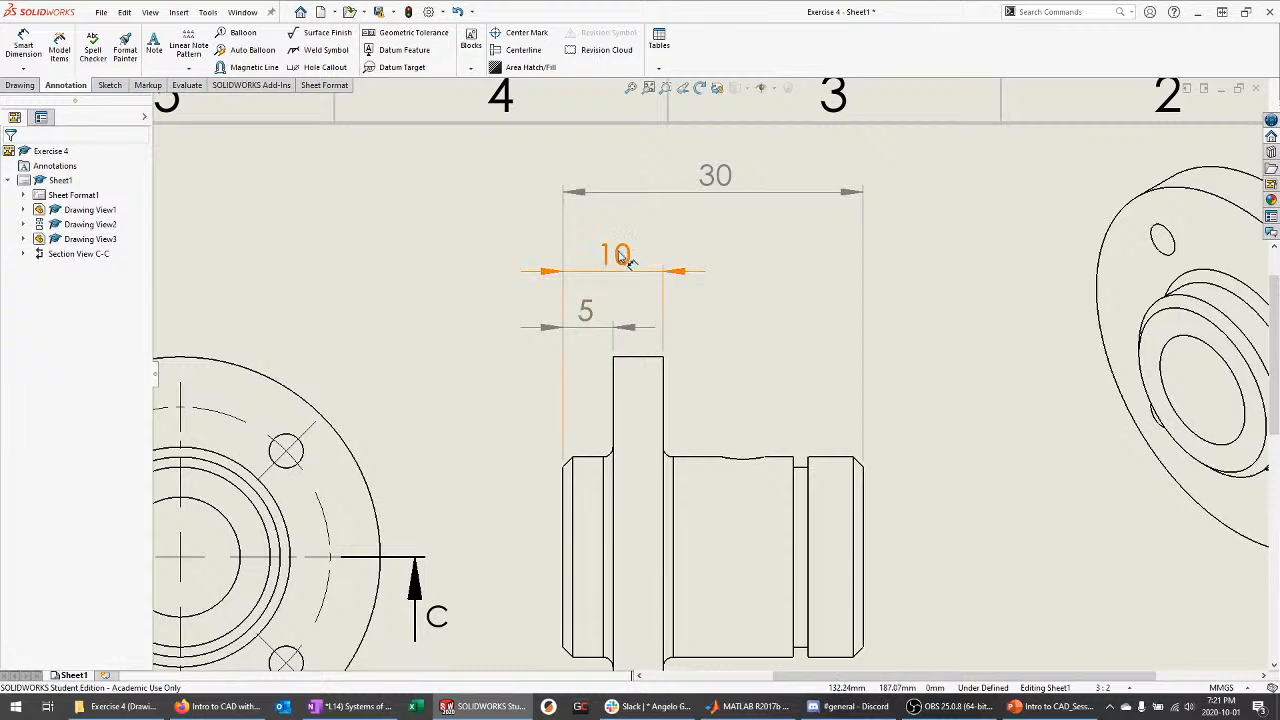
left_click_drag(622, 258, 622, 238)
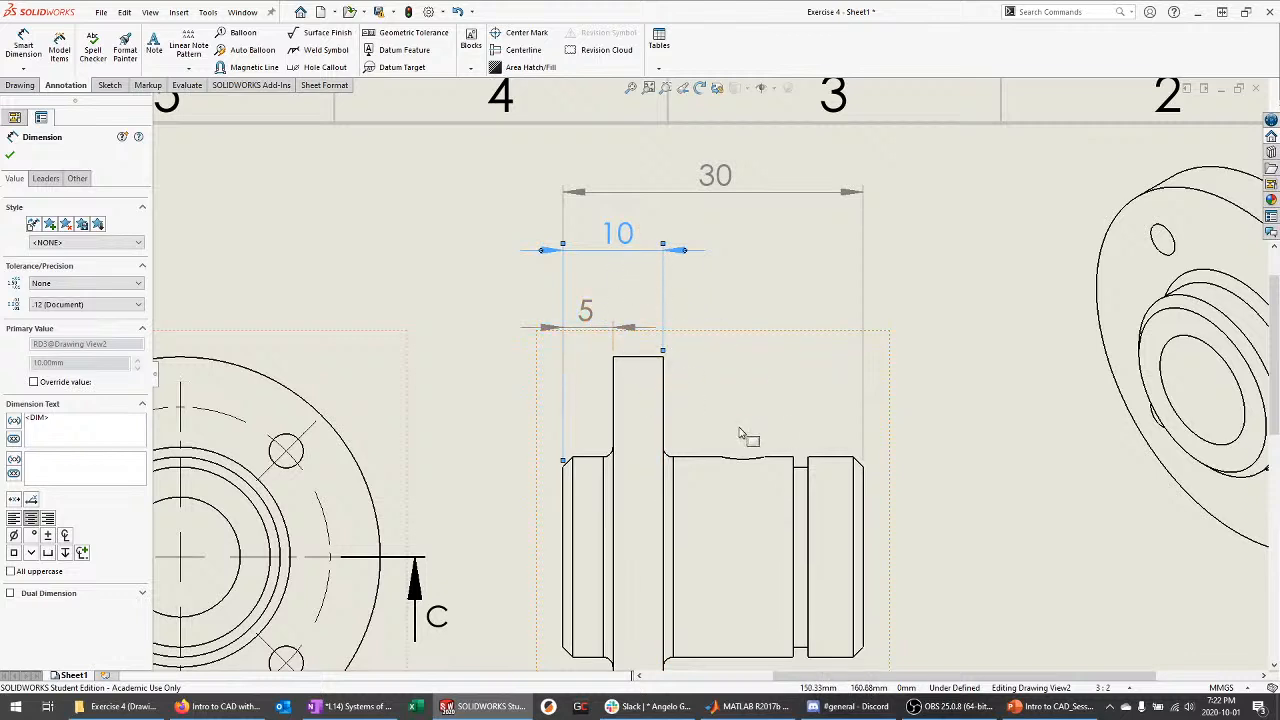
key("Escape")
scroll(720, 341, "up", 5)
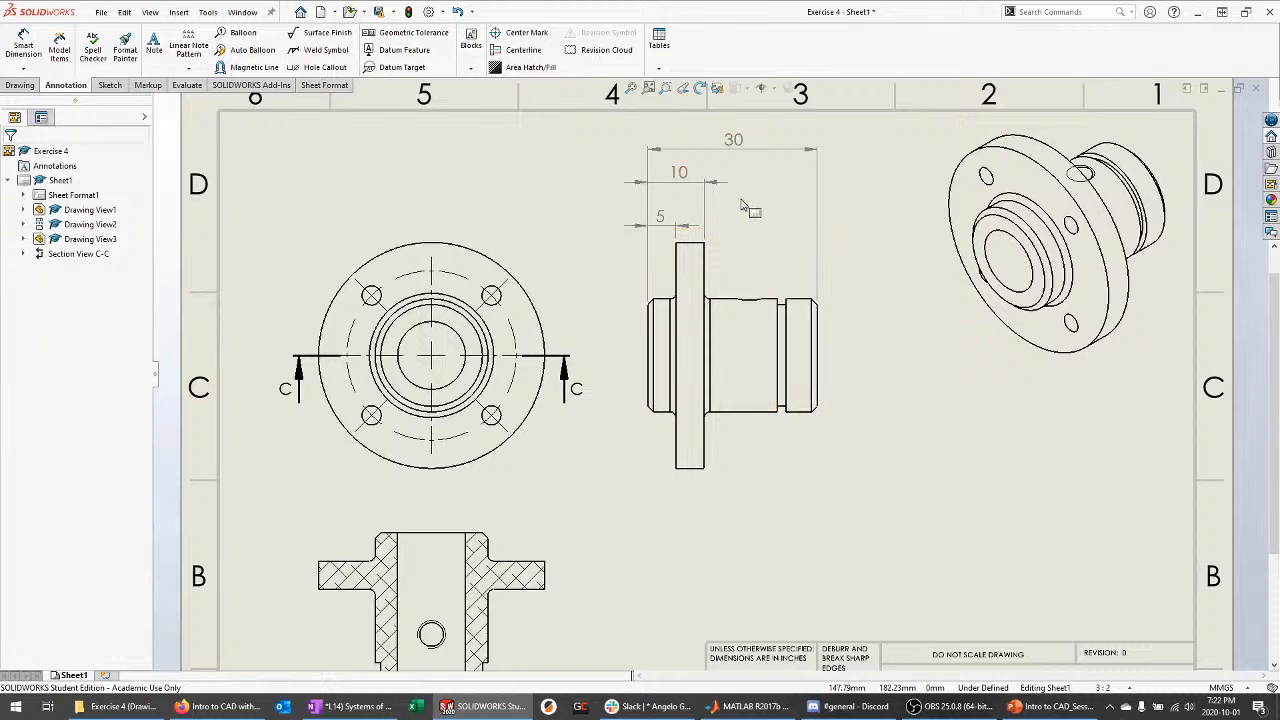
Add a lower 5 flange-thickness dimension below the side view
scroll(755, 345, "down", 2)
key("d")
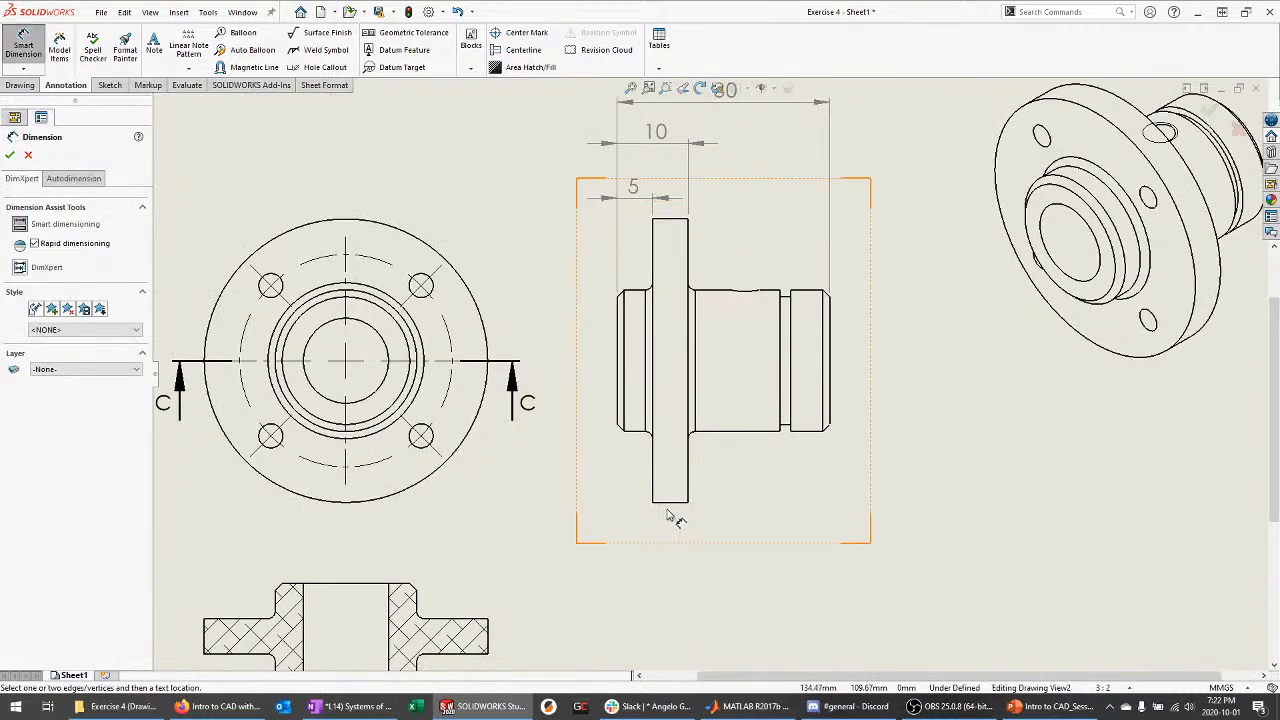
left_click(671, 503)
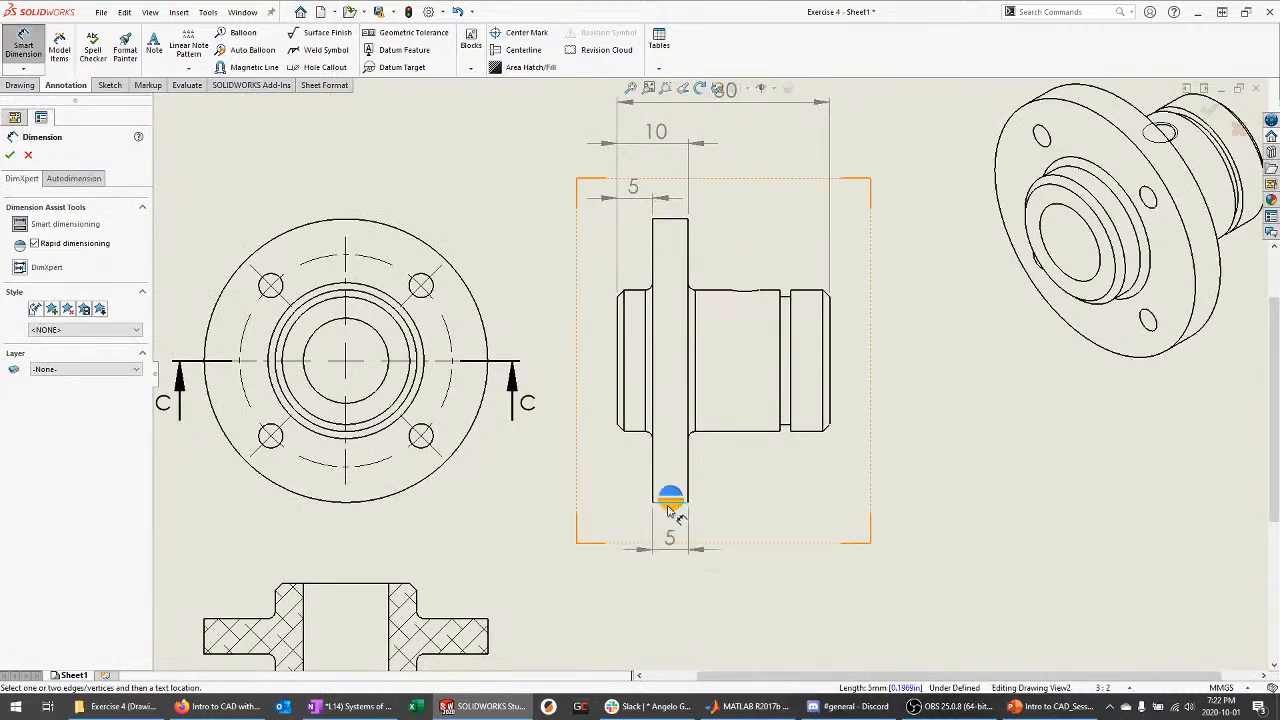
left_click(608, 543)
key("Escape")
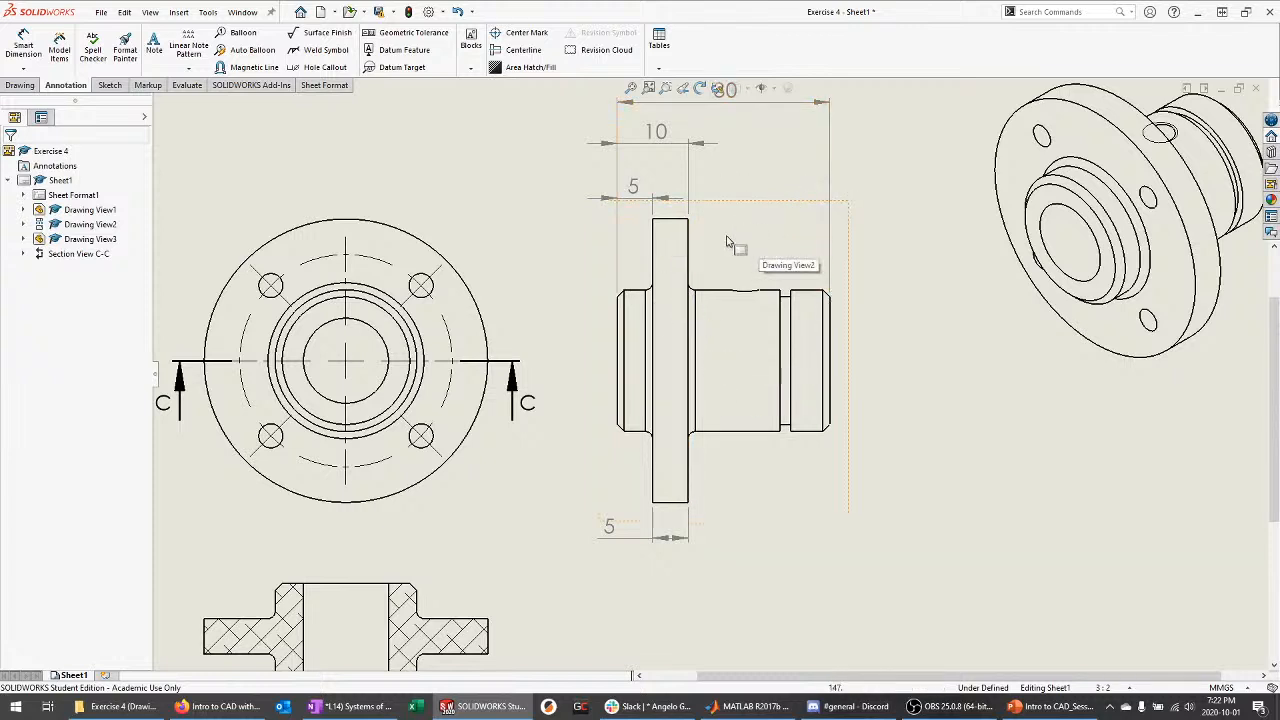
Dimension the 13 shoulder length from the flange to the groove, above the shaft
scroll(834, 220, "down", 4)
key("d")
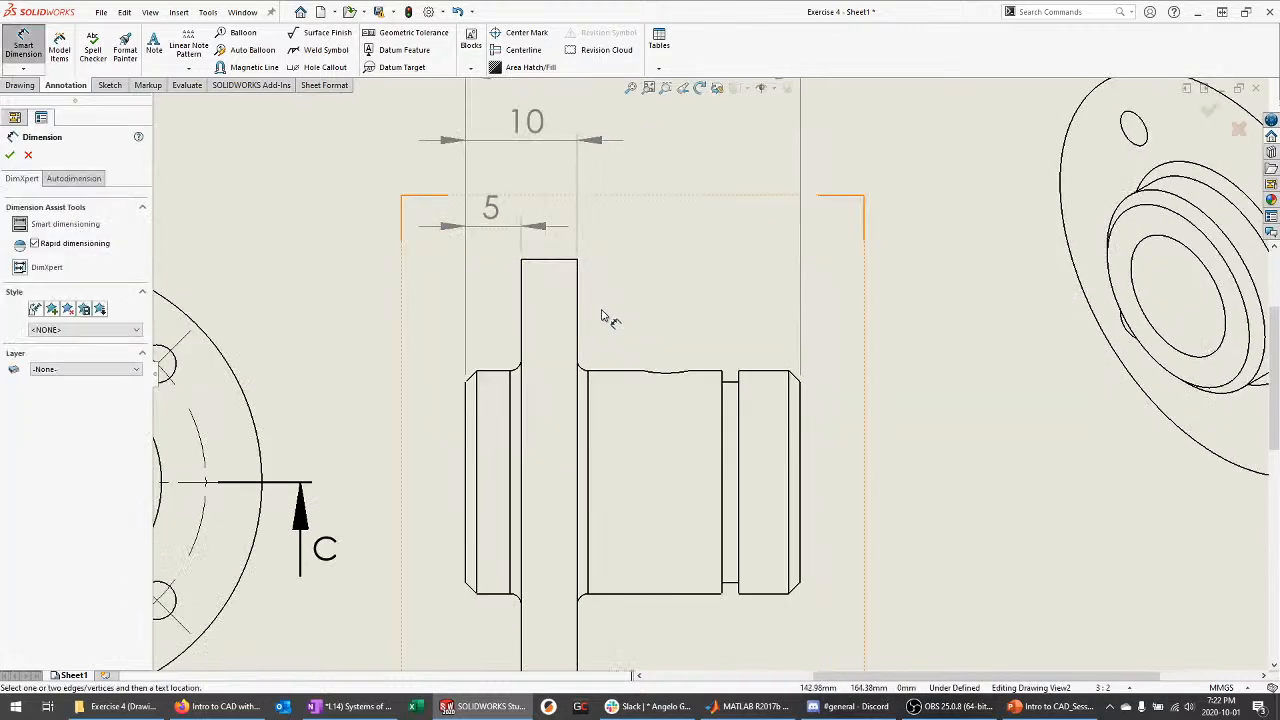
left_click(579, 308)
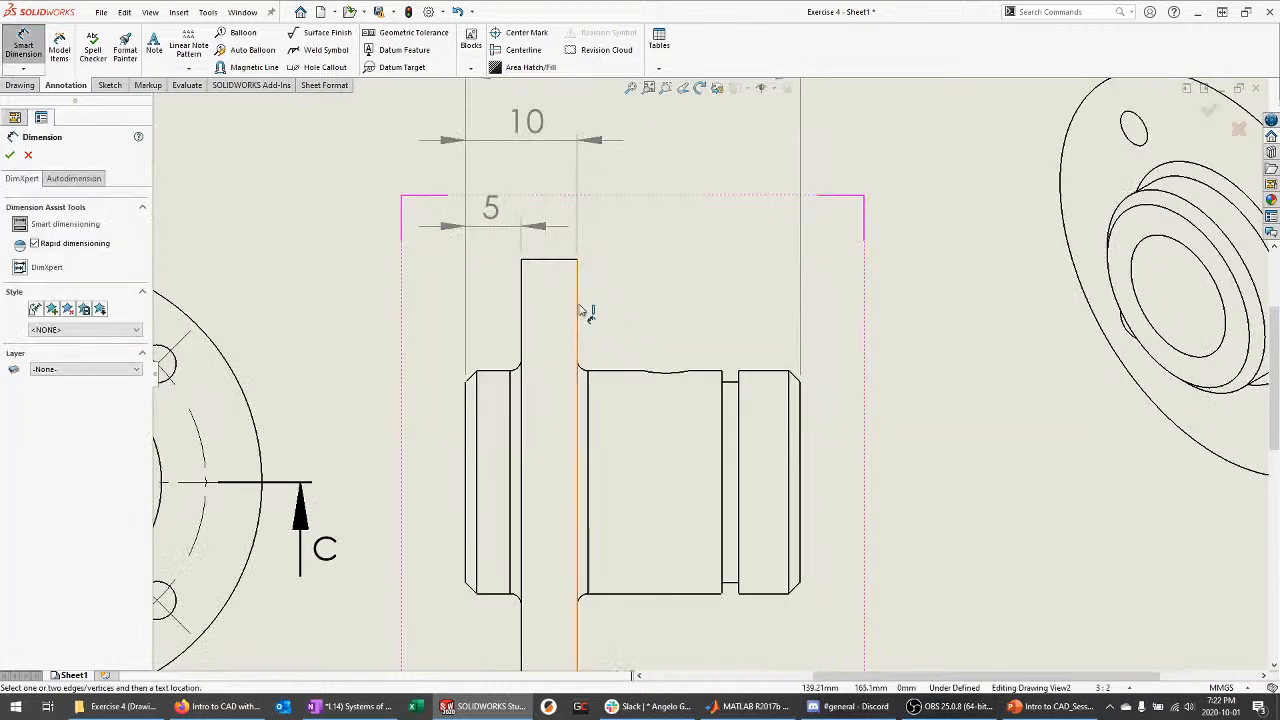
left_click(727, 414)
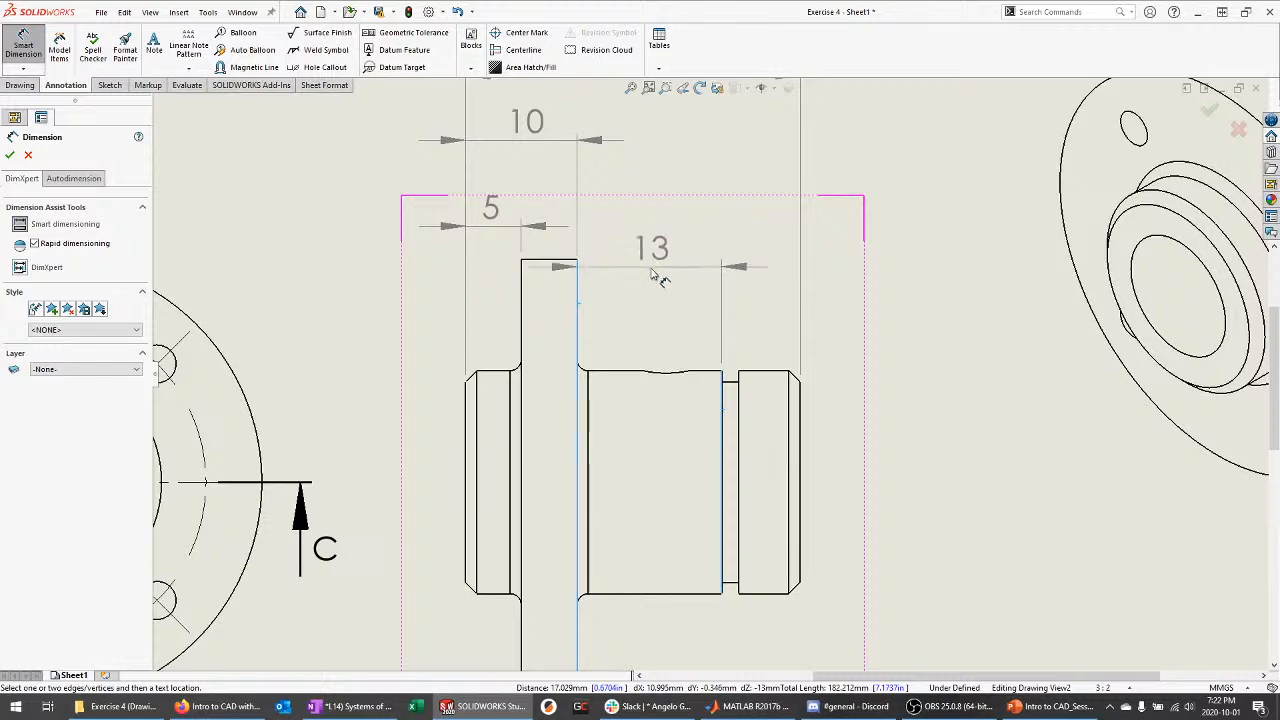
left_click(668, 288)
key("Escape")
Dimension the groove: 1.50 width below the part and 1 depth to its right
scroll(750, 410, "up", 3)
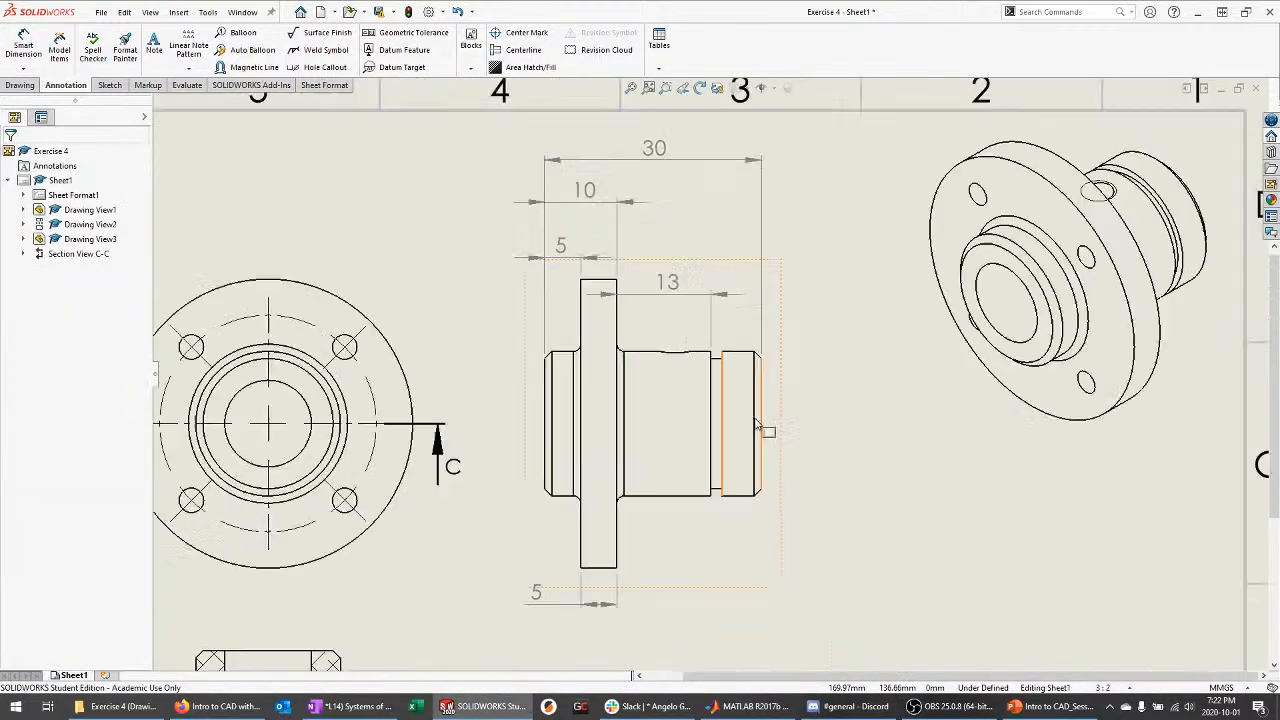
scroll(720, 420, "down", 4)
key("d")
left_click(681, 427)
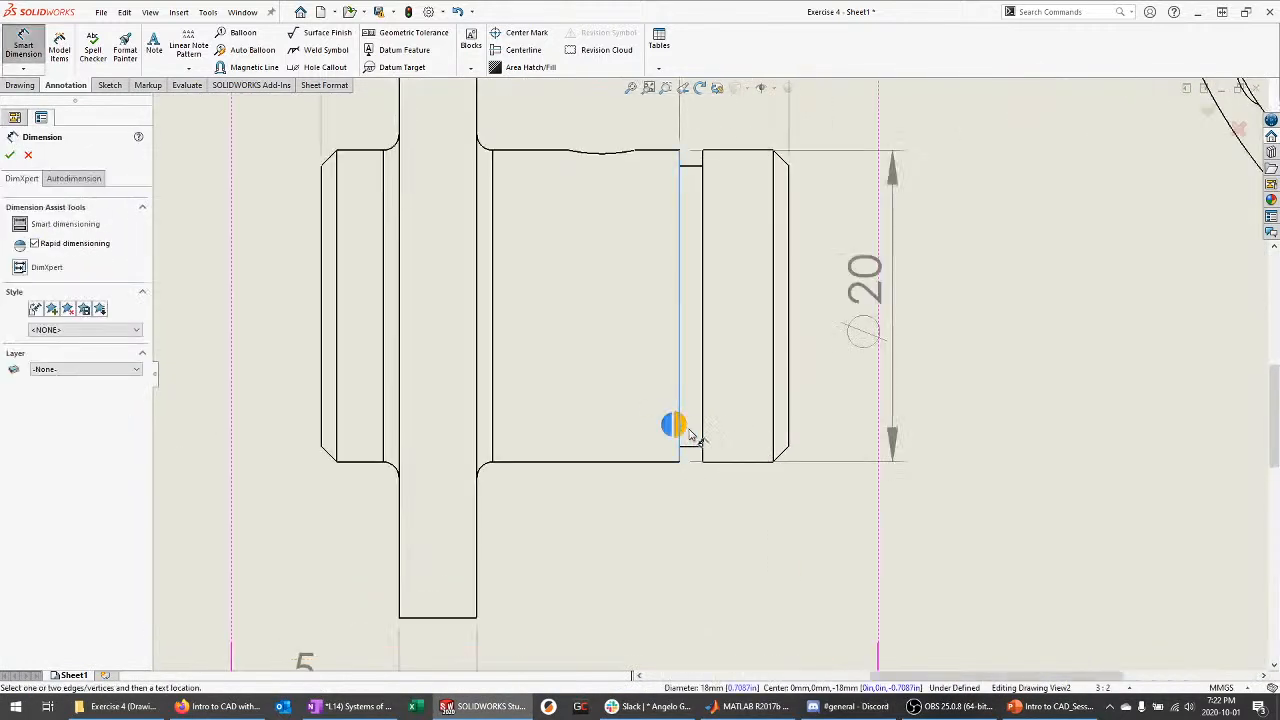
left_click(703, 433)
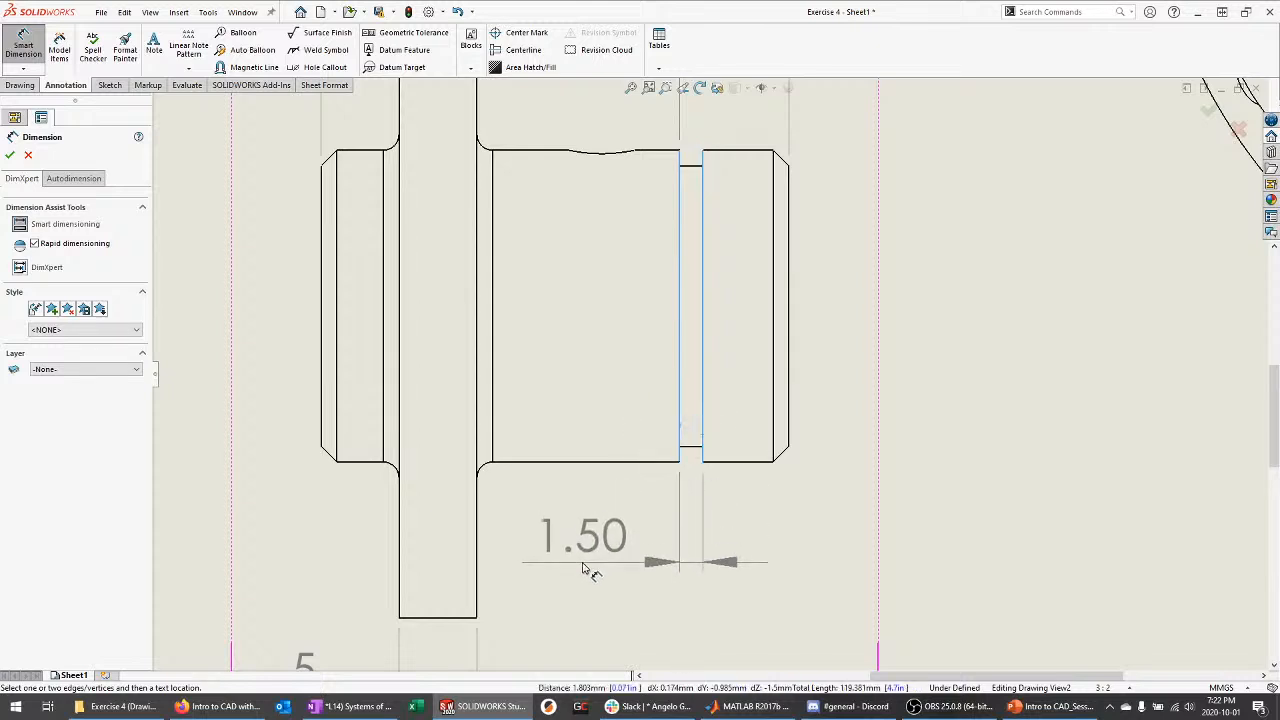
left_click(586, 568)
key("Escape")
key("d")
left_click(660, 460)
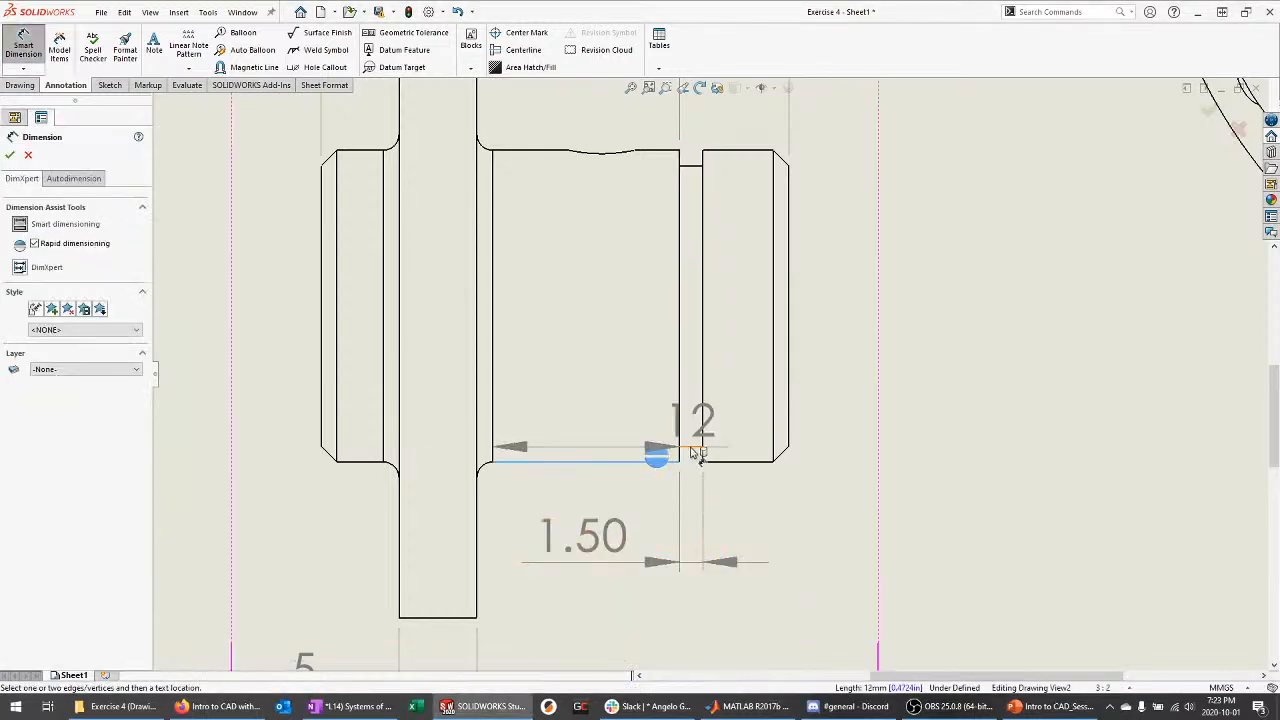
left_click(690, 447)
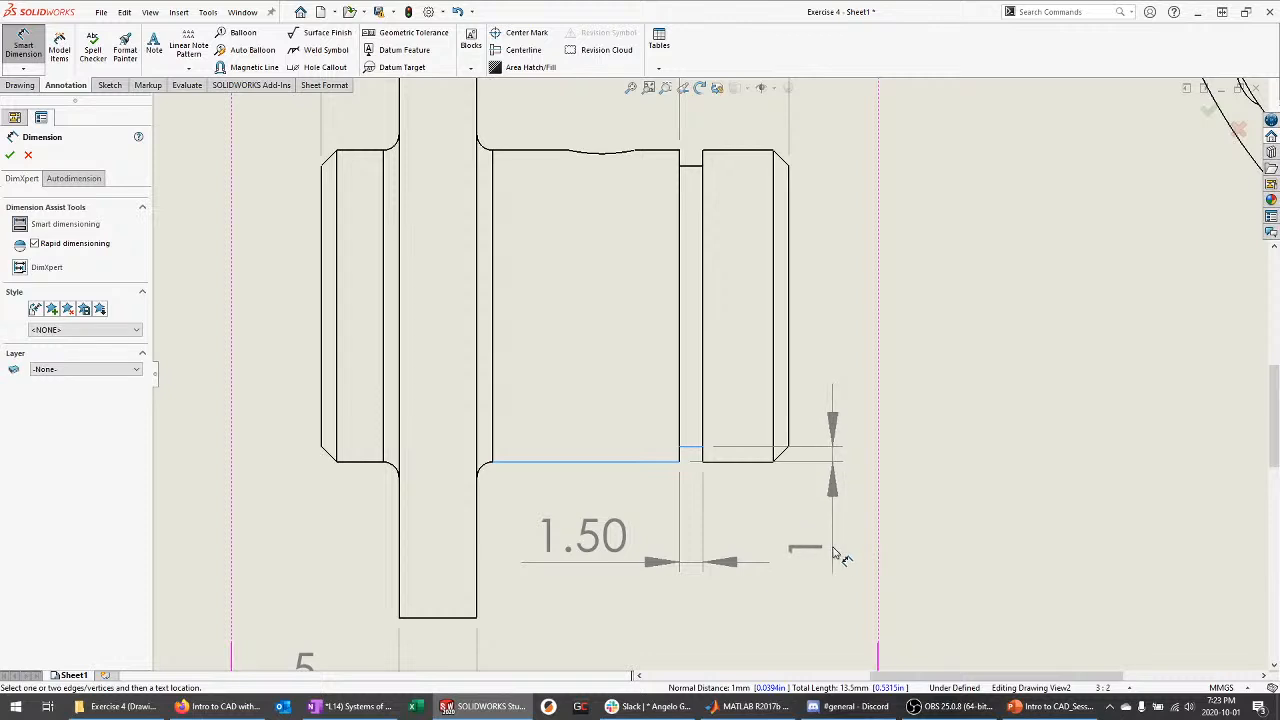
left_click(830, 548)
key("Escape")
Nudge the 1.50 groove dimension upward and adjust its decimal precision
scroll(620, 540, "up", 3)
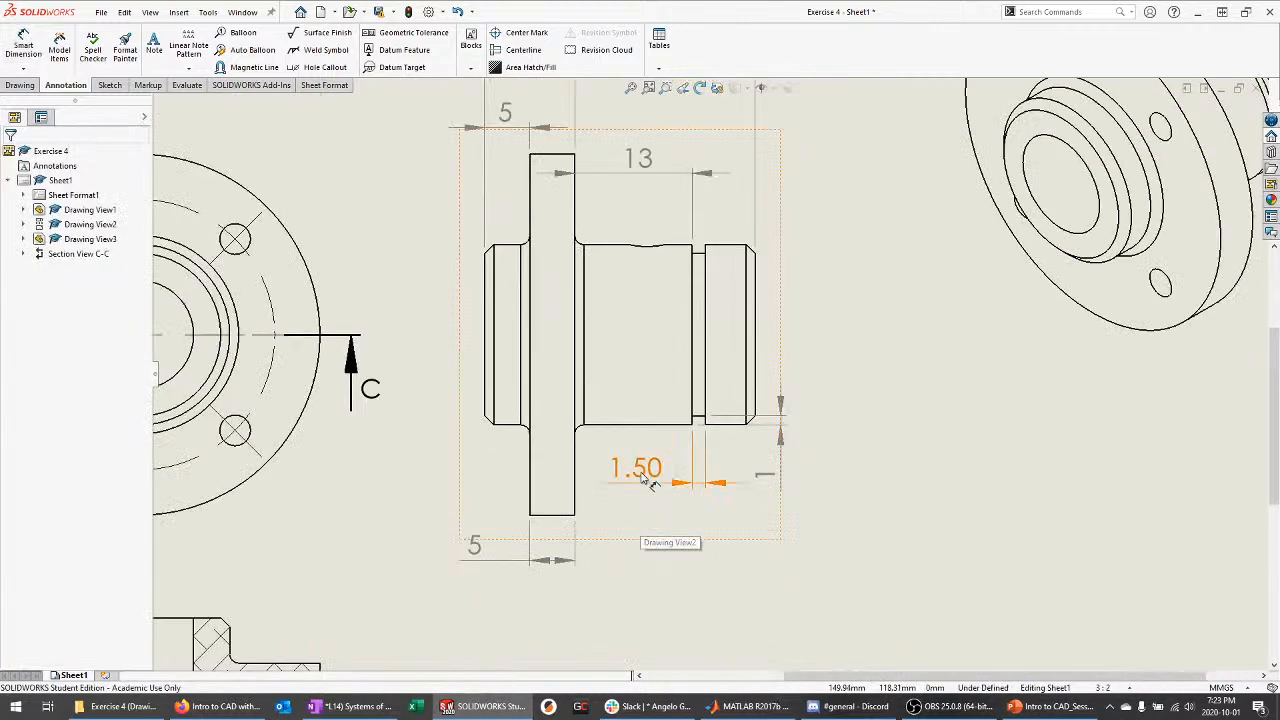
left_click(645, 485)
left_click_drag(645, 485, 648, 476)
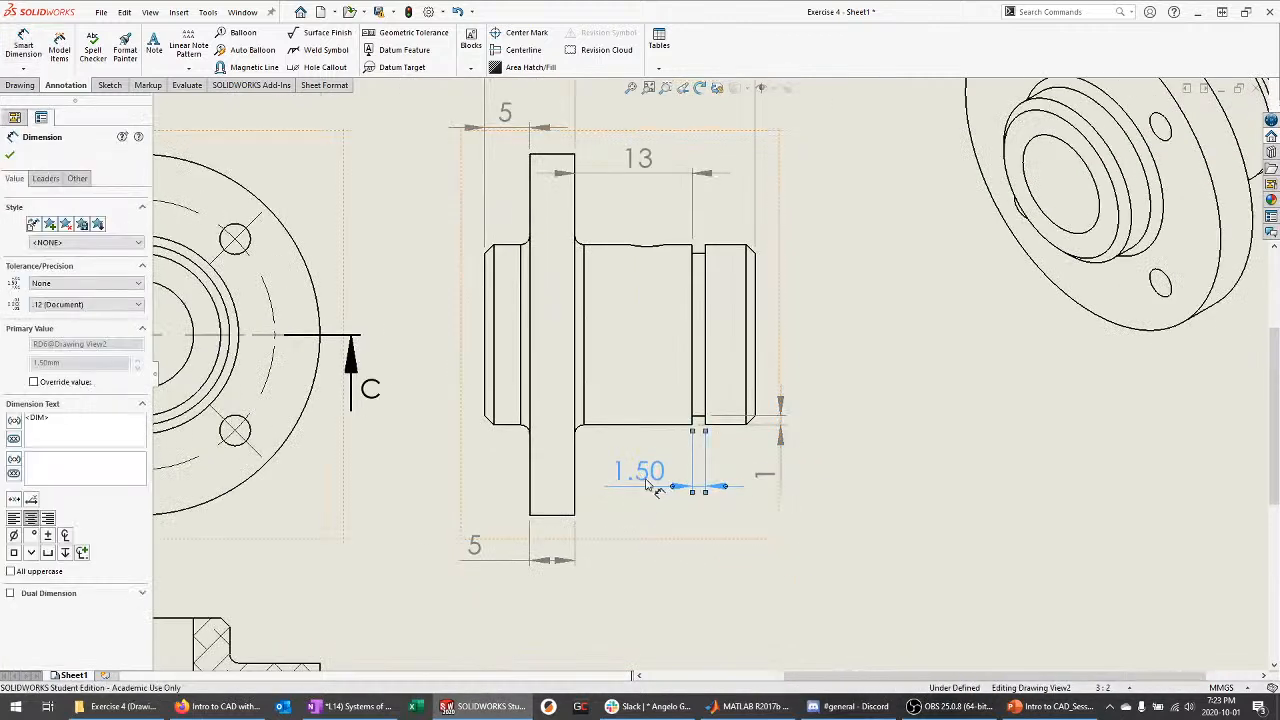
left_click(50, 305)
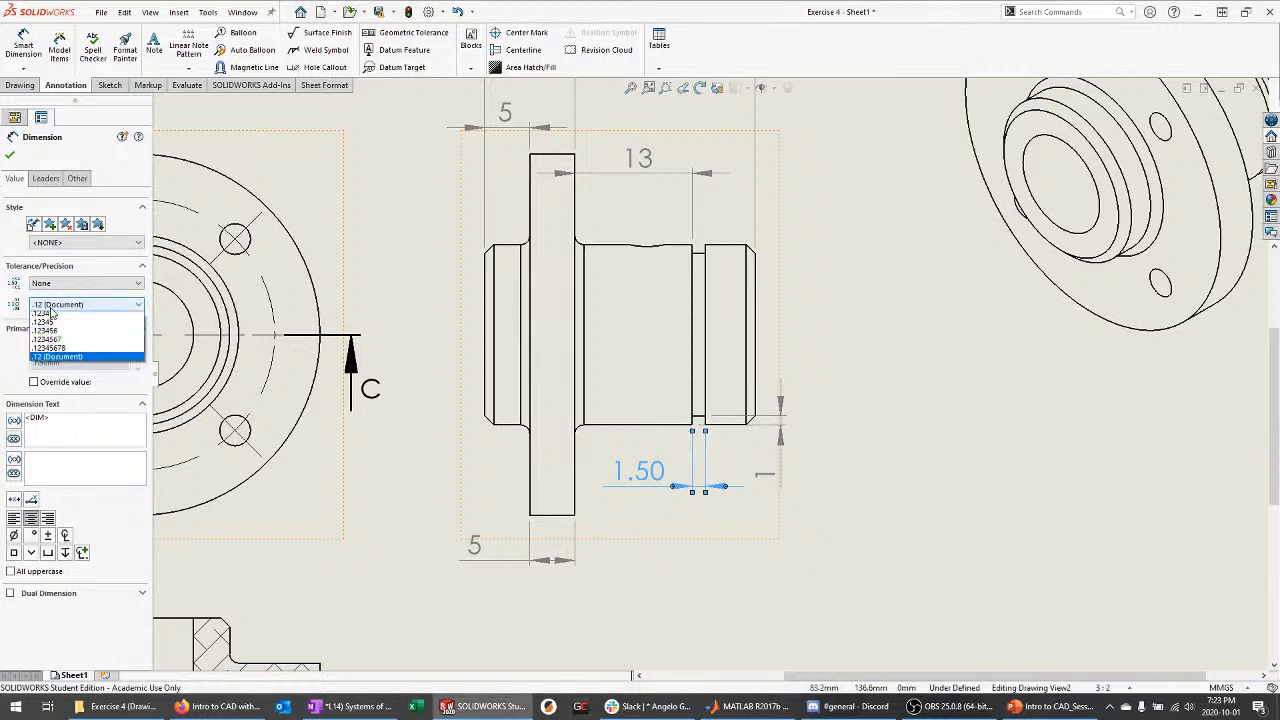
left_click(52, 316)
left_click(745, 477)
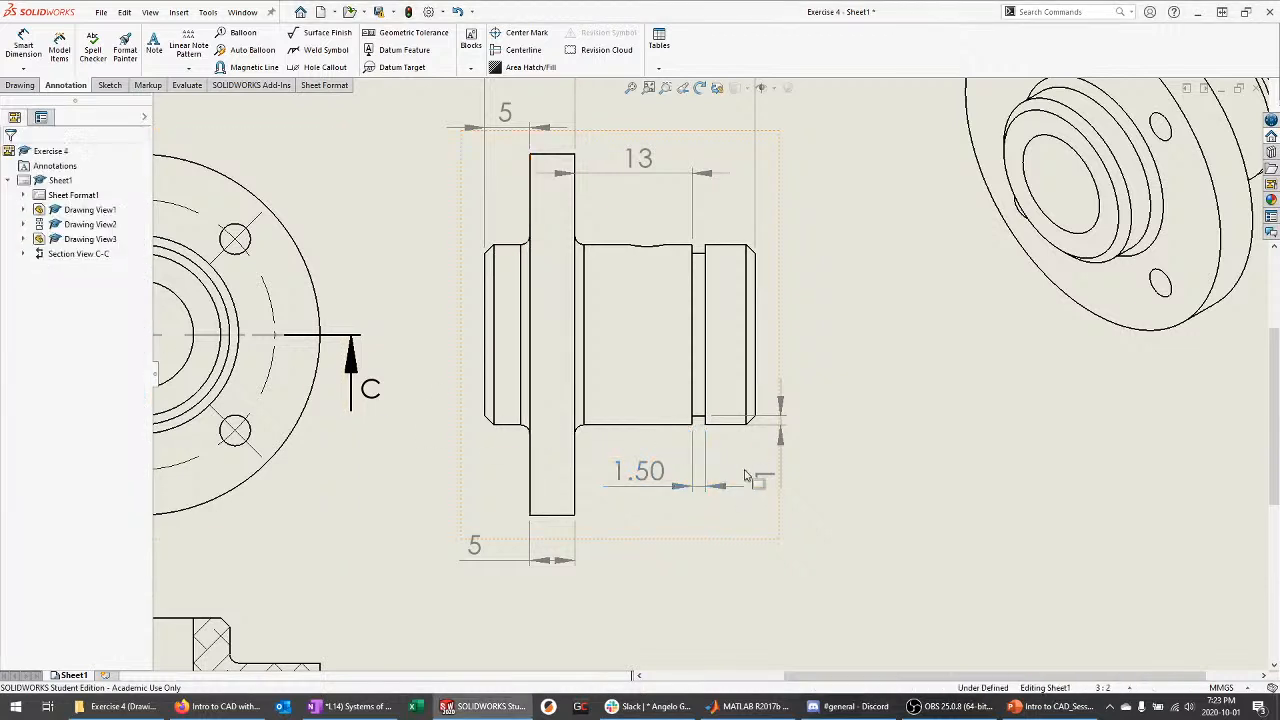
Add the 5.50 end length from the groove to the right end, above the part
right_click_drag(757, 334, 777, 266)
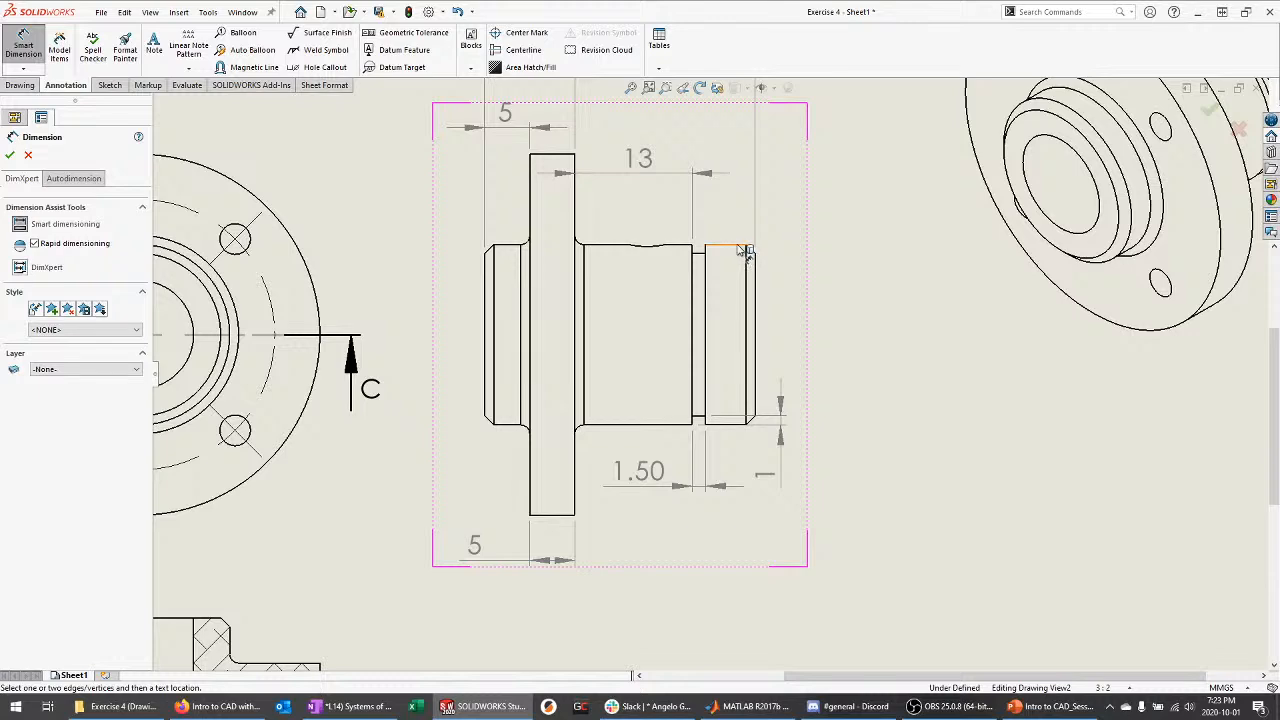
scroll(920, 334, "up", 3)
scroll(757, 363, "down", 3)
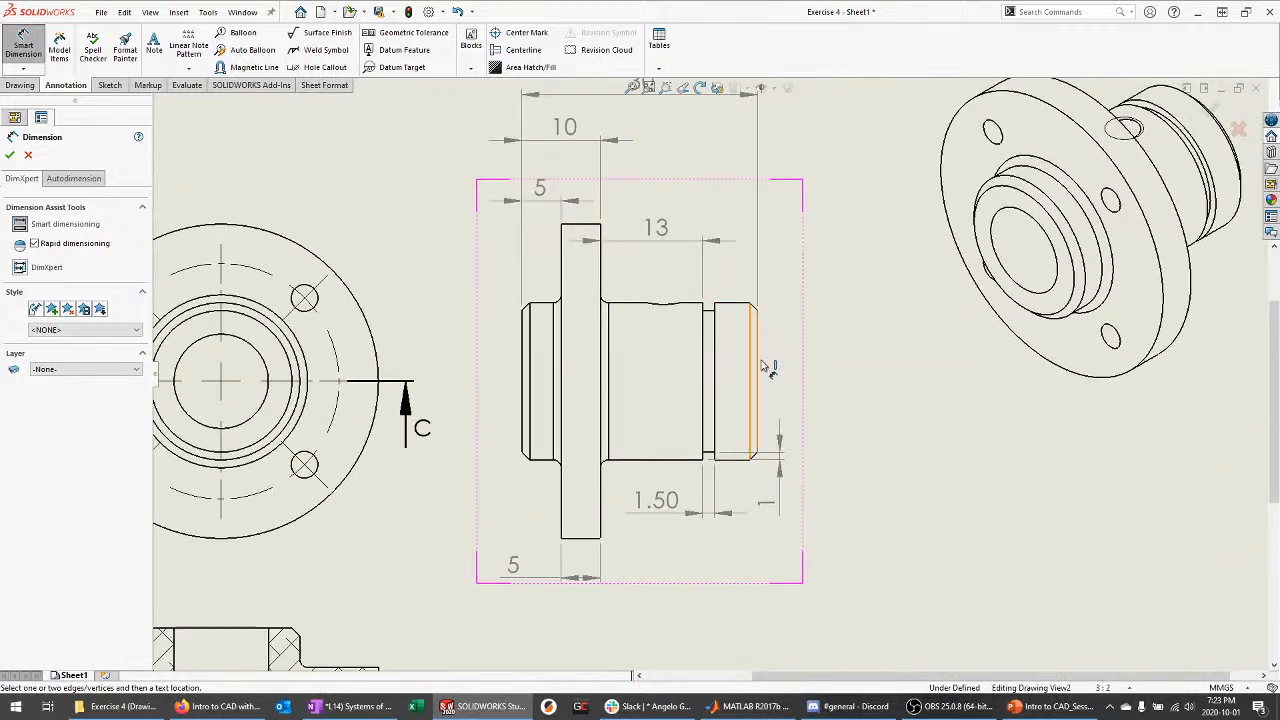
left_click(716, 333)
left_click(754, 340)
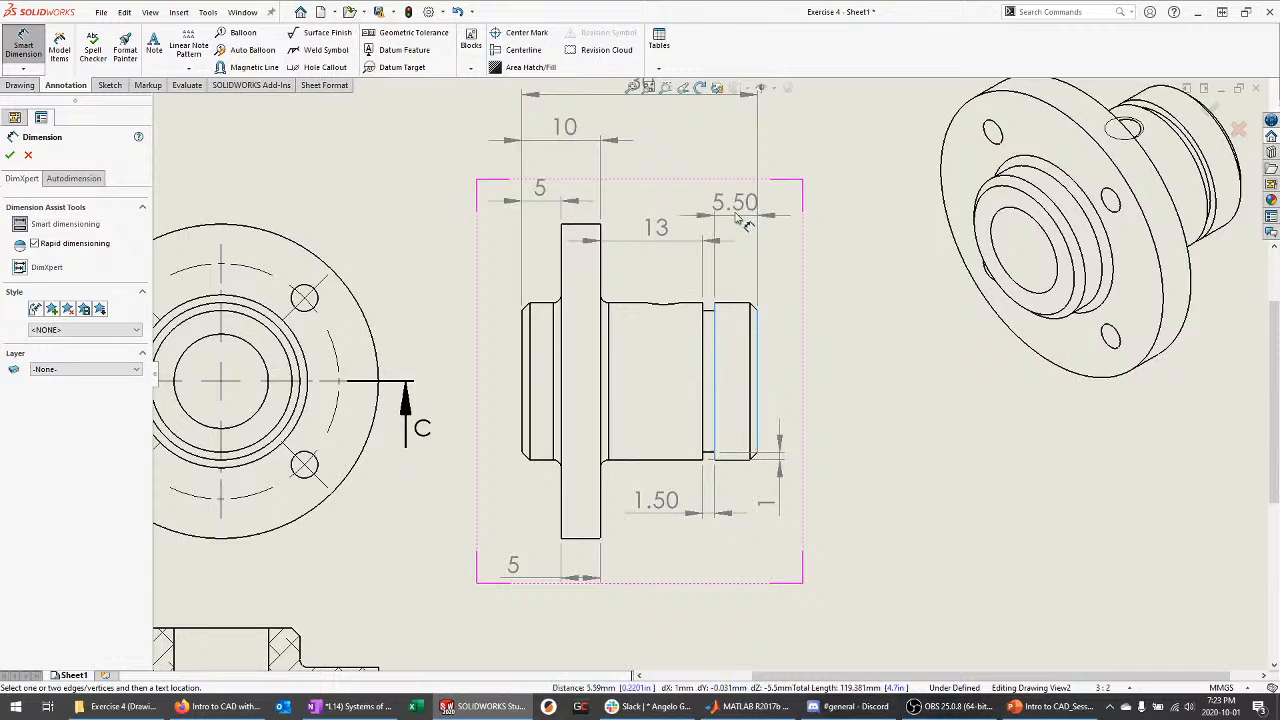
left_click(746, 206)
key("Escape")
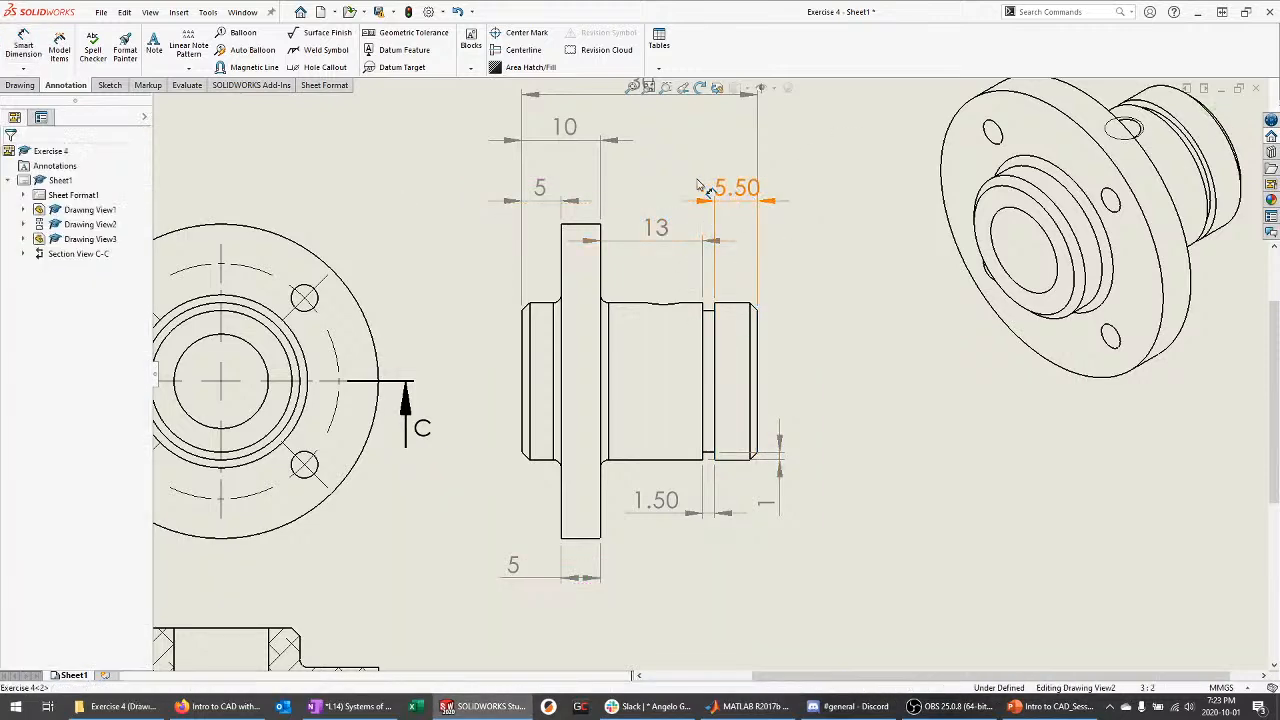
left_click_drag(697, 185, 686, 176)
left_click(803, 166)
scroll(769, 152, "up", 1)
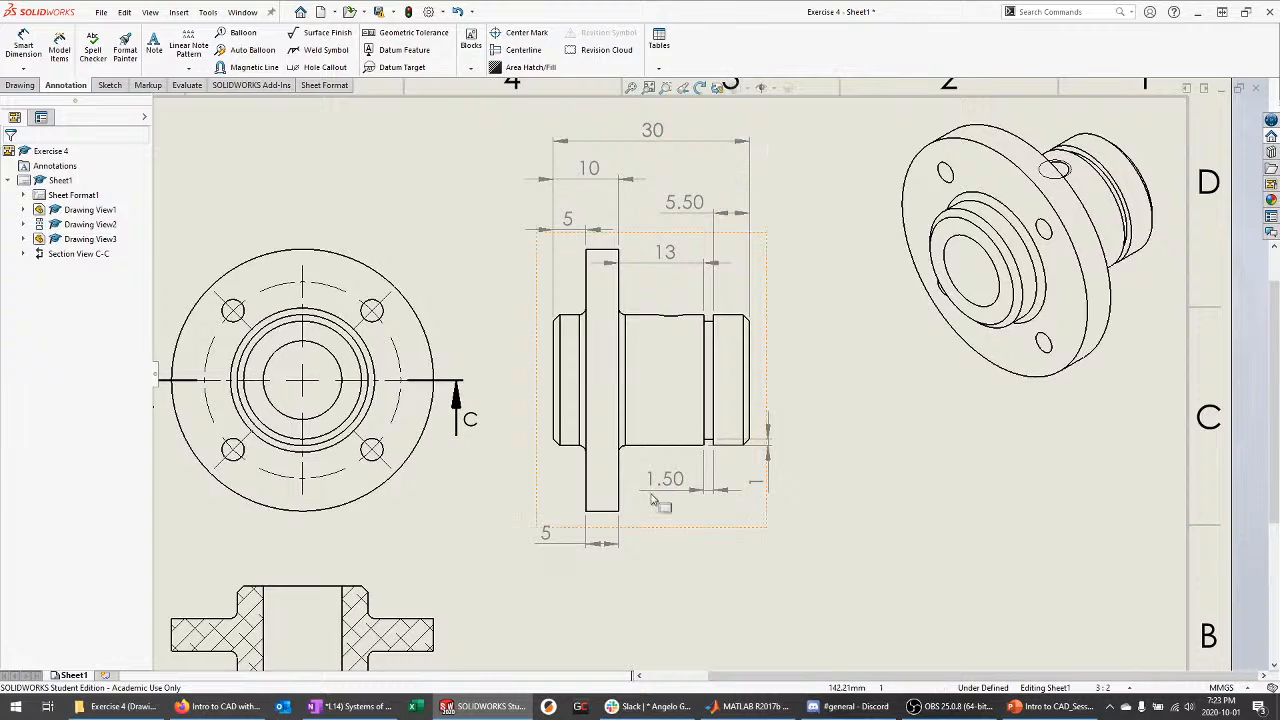
Dimension section C-C's flange edges as Ø40, placed above the section
scroll(785, 202, "up", 3)
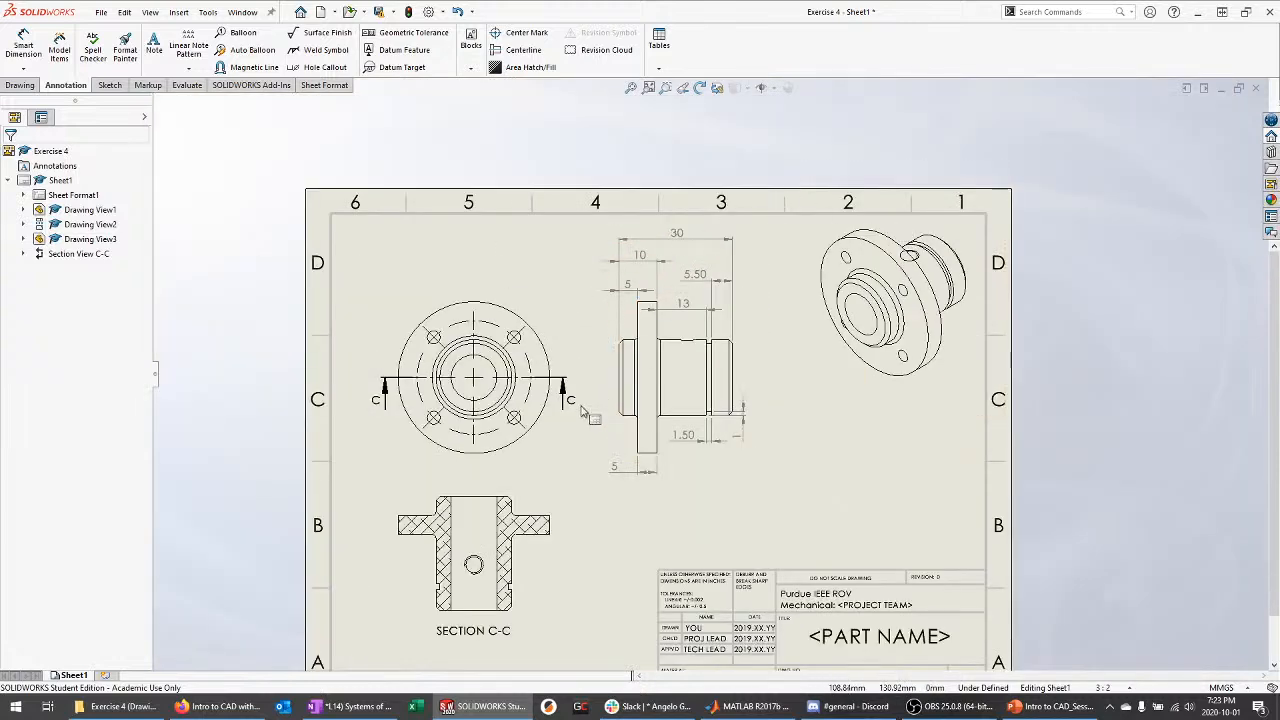
scroll(582, 410, "down", 2)
scroll(500, 430, "up", 2)
scroll(594, 518, "down", 2)
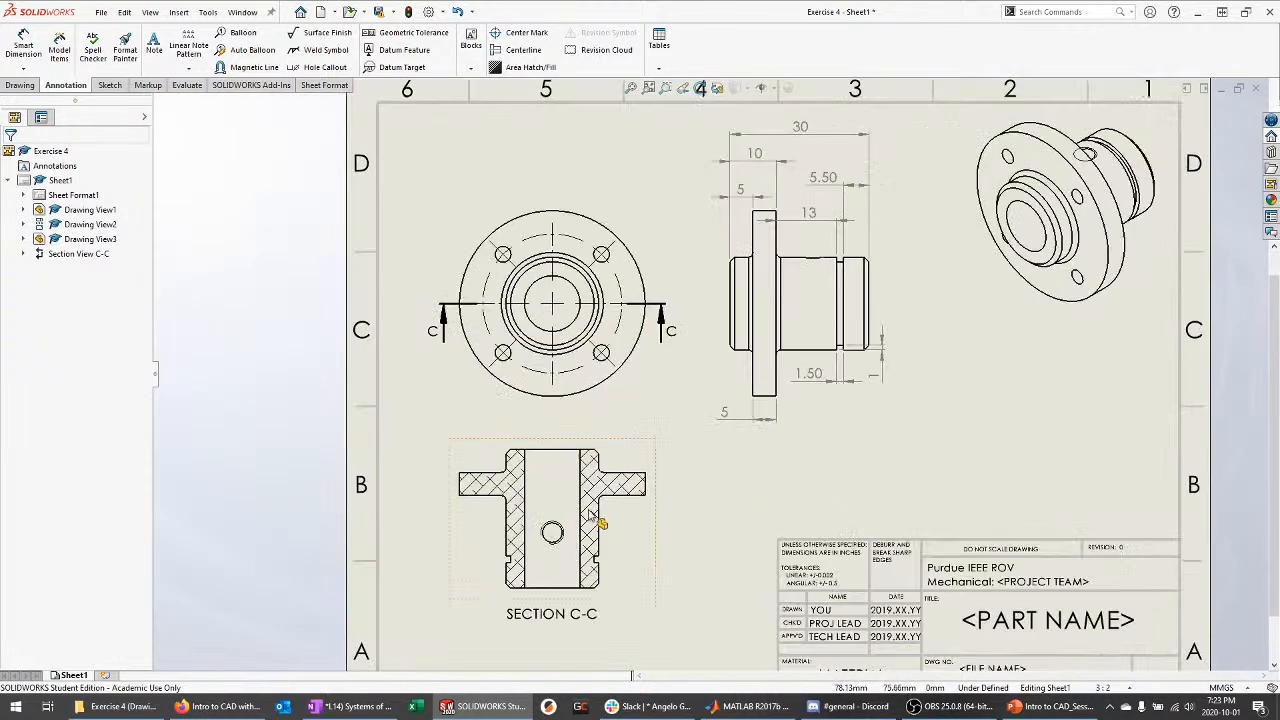
scroll(597, 520, "up", 1)
scroll(597, 520, "down", 1)
scroll(608, 310, "down", 2)
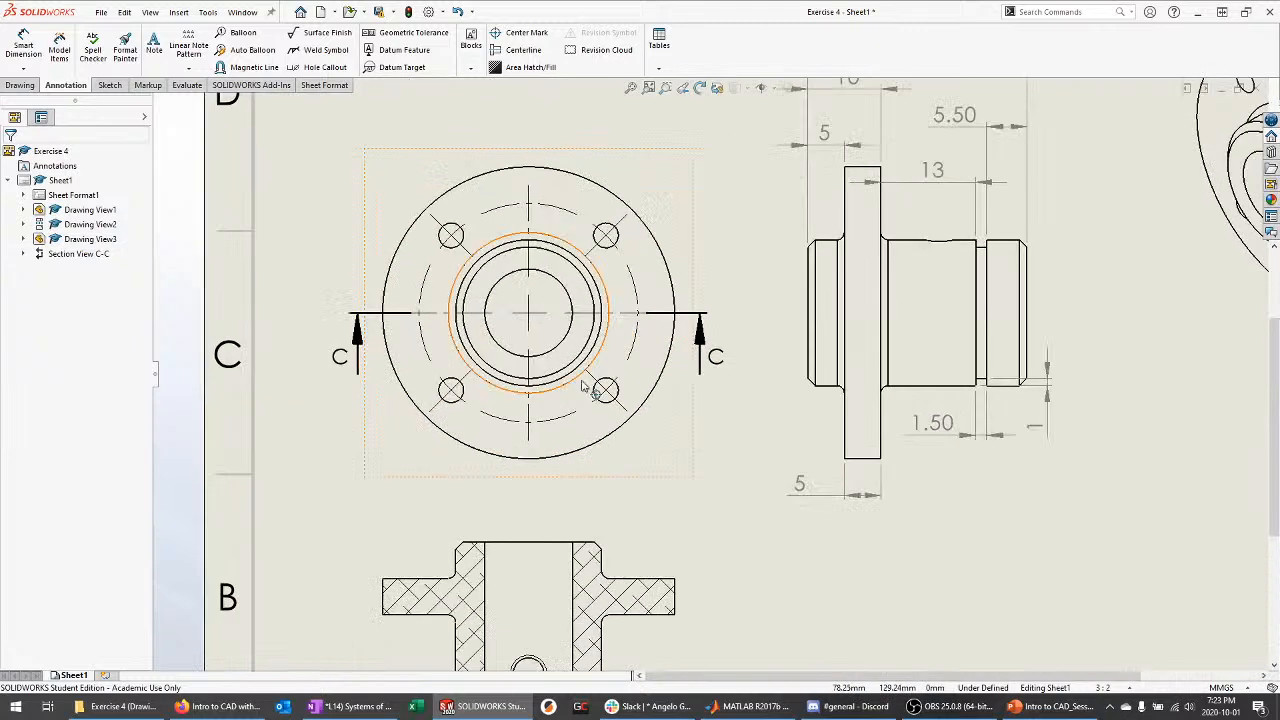
right_click_drag(544, 486, 529, 469)
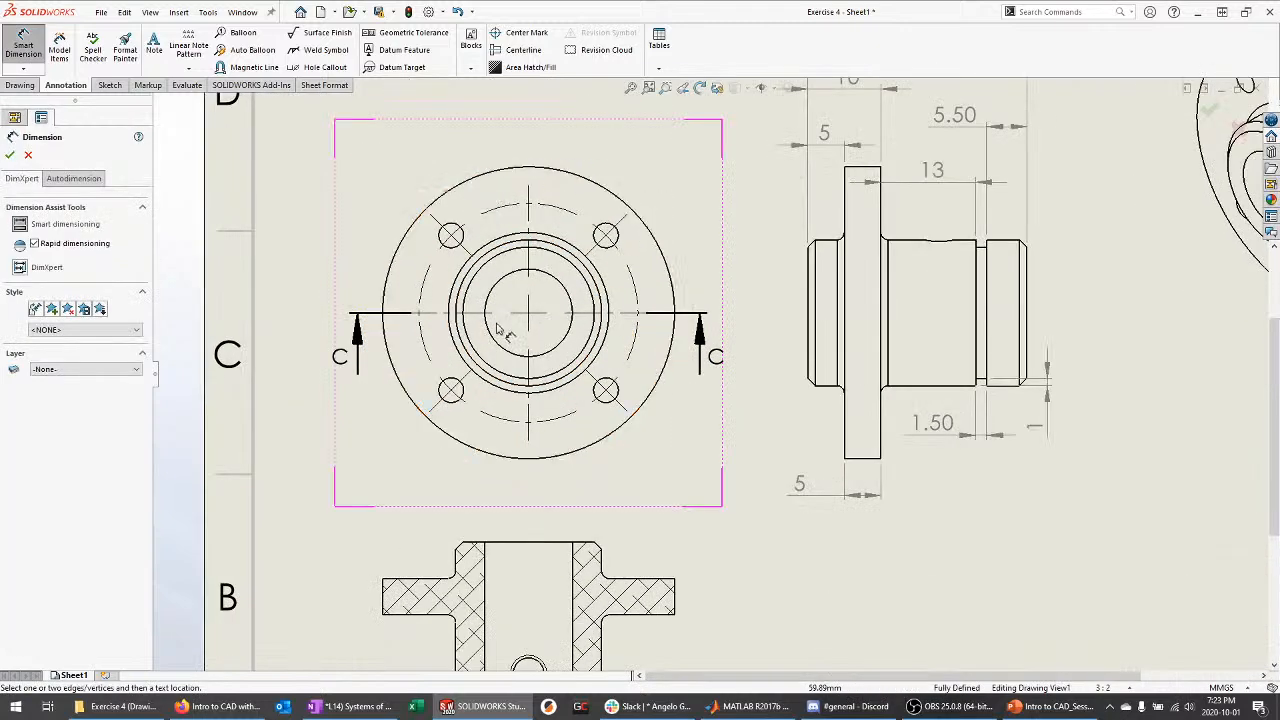
left_click(384, 597)
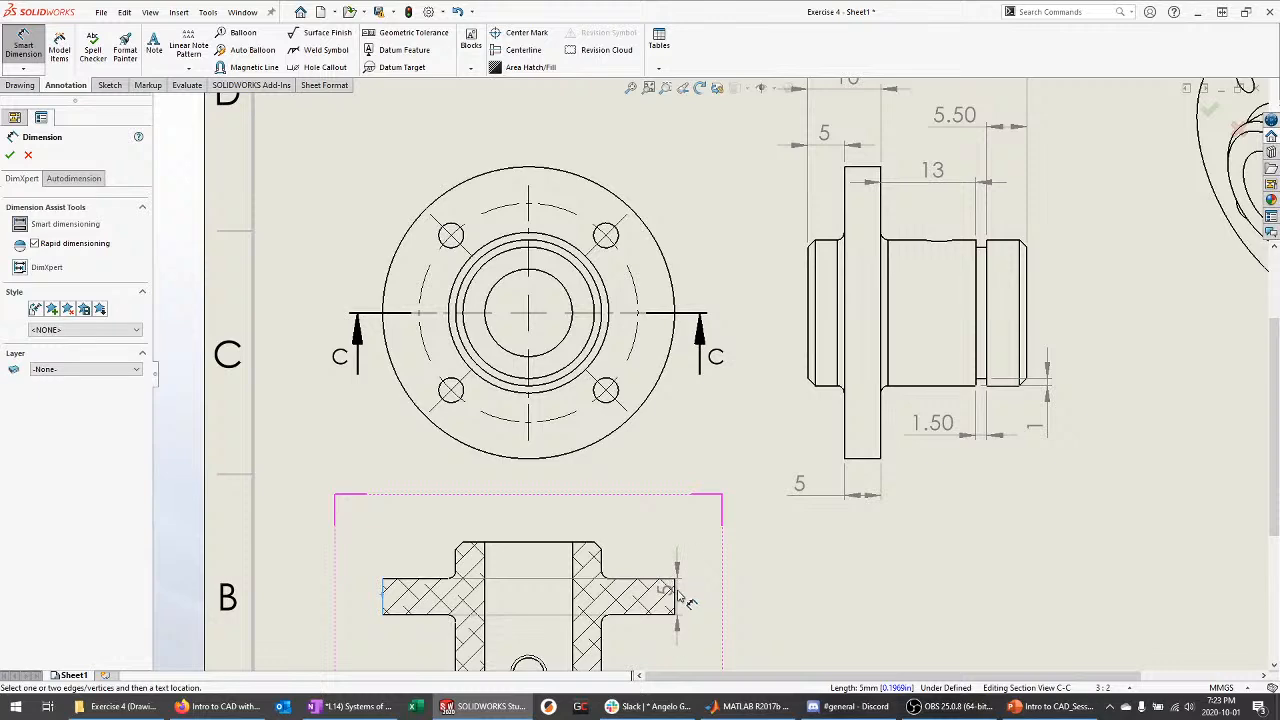
left_click(676, 597)
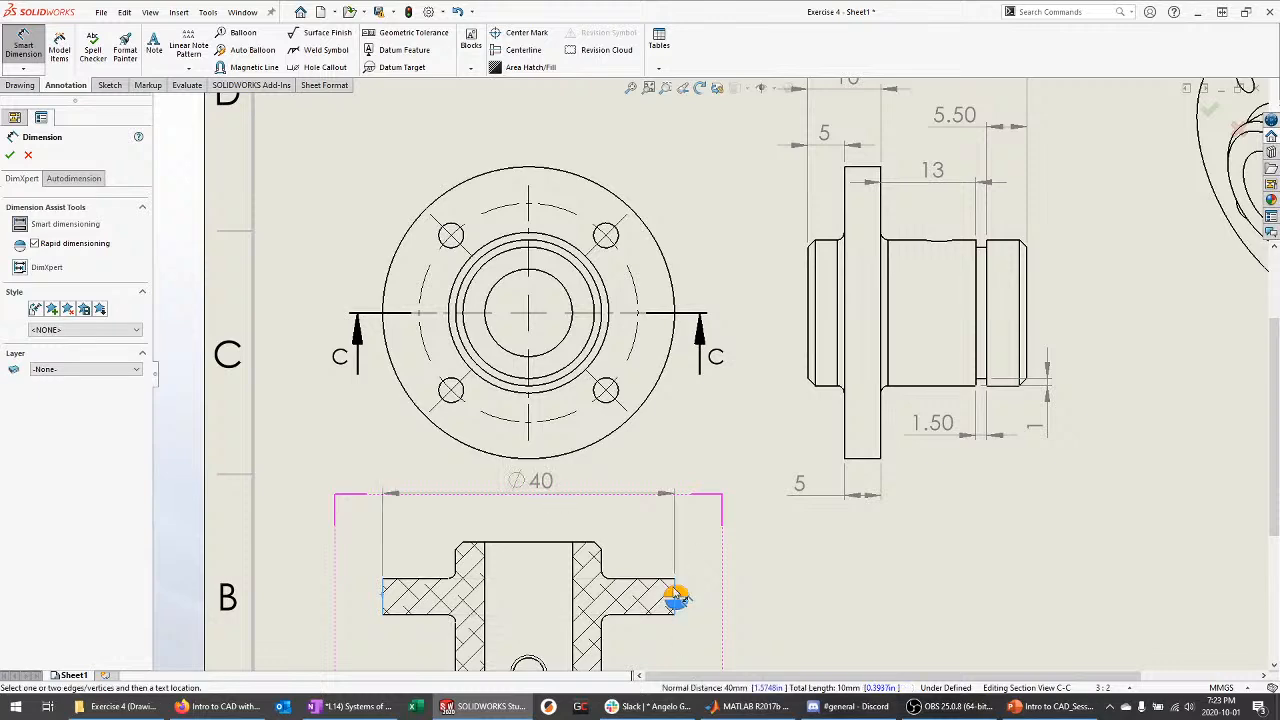
left_click(527, 508)
scroll(540, 500, "up", 3)
scroll(600, 420, "down", 3)
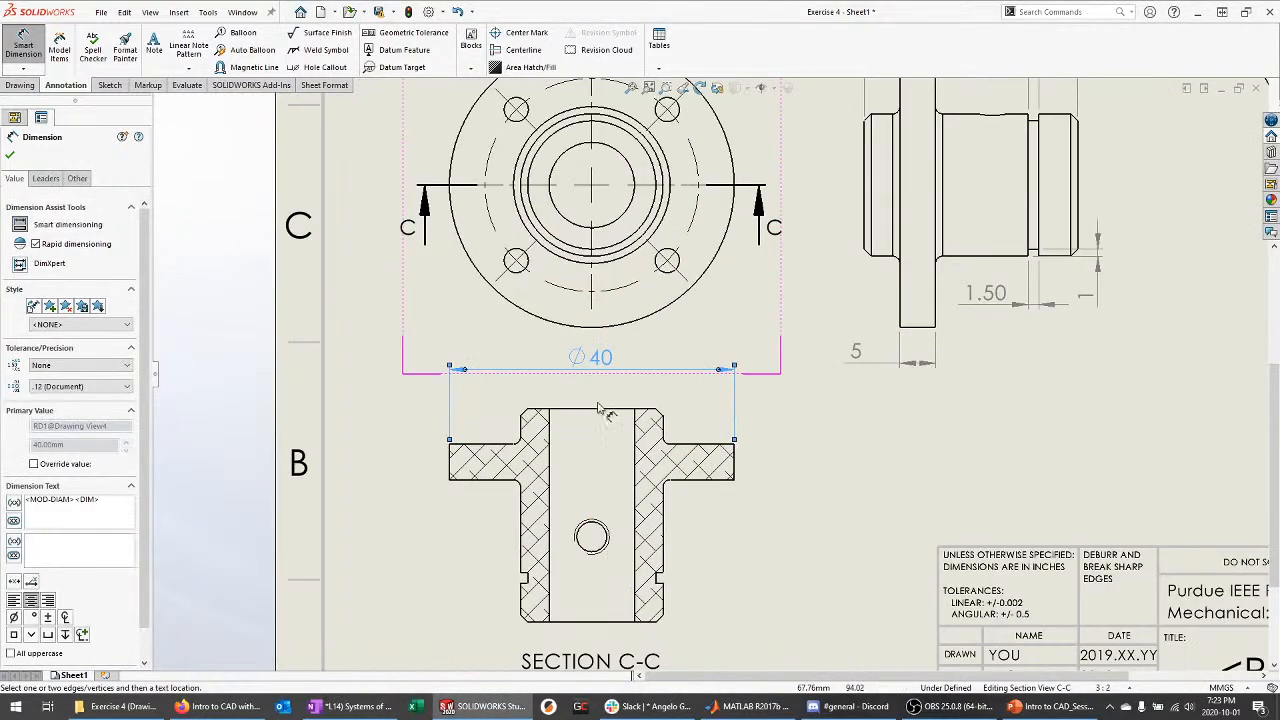
scroll(598, 408, "down", 2)
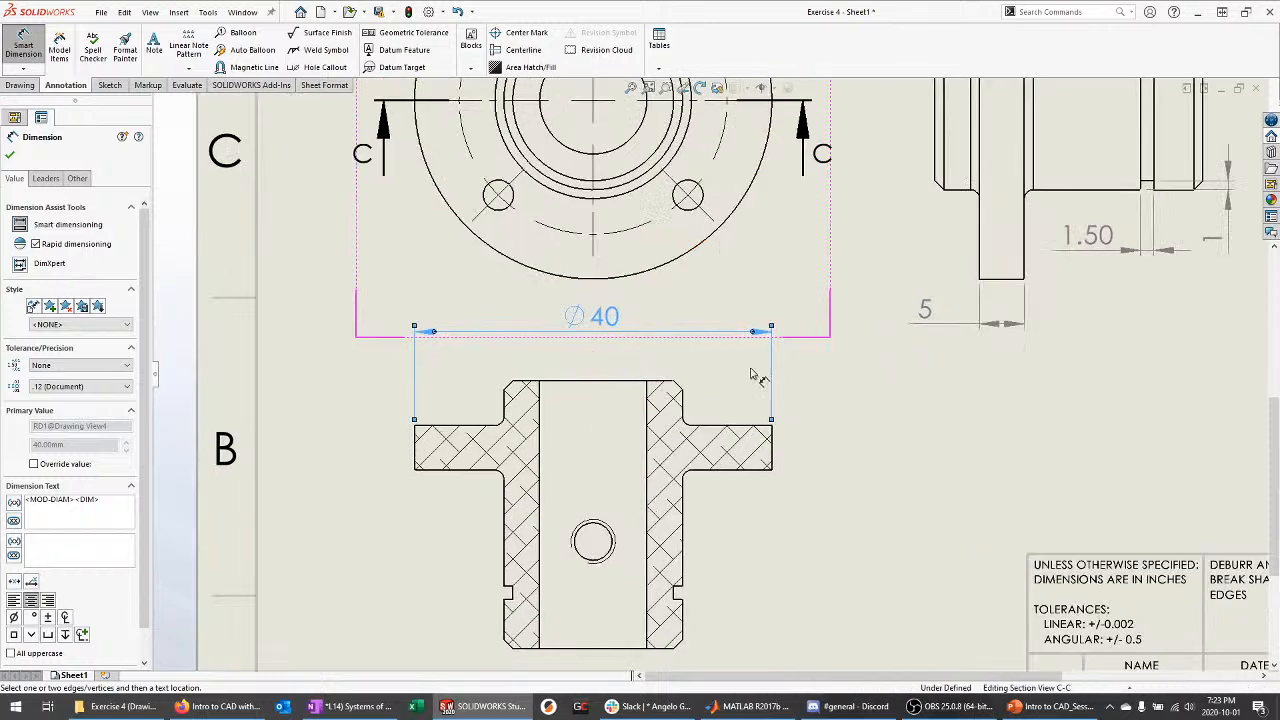
key("Escape")
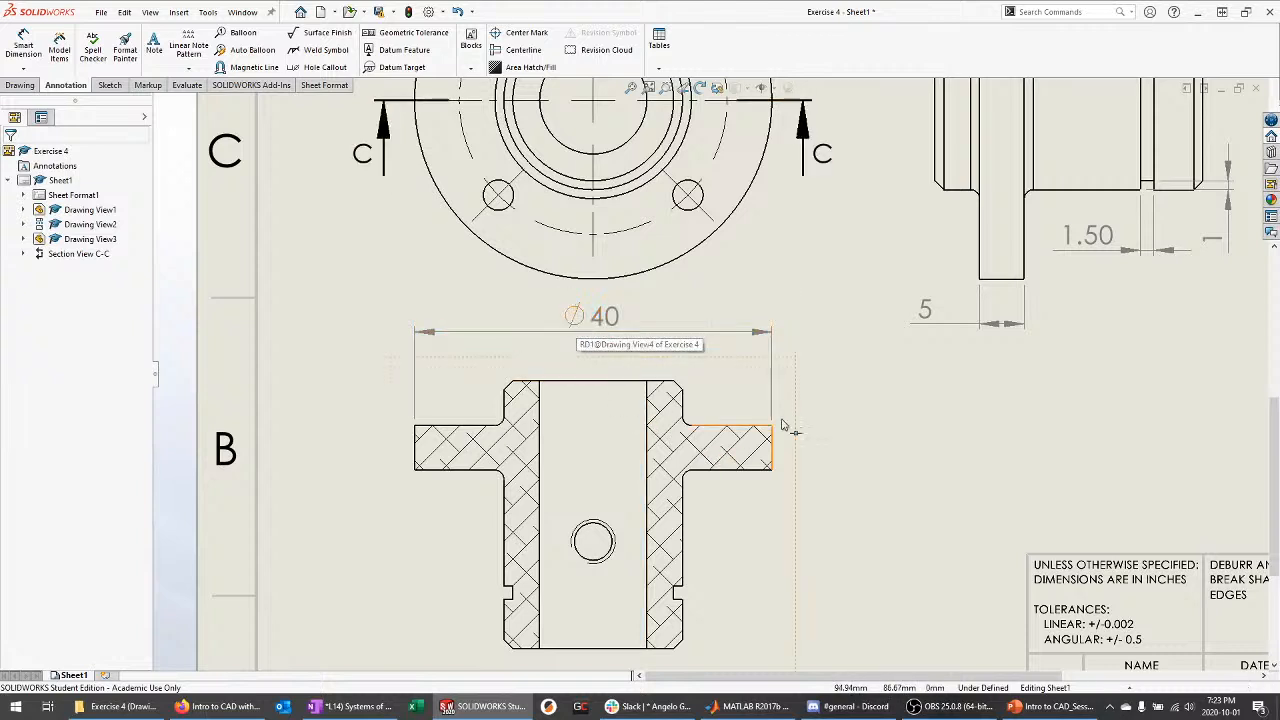
Shift section view C-C slightly lower on the sheet
left_click_drag(792, 392, 815, 448)
left_click(858, 480)
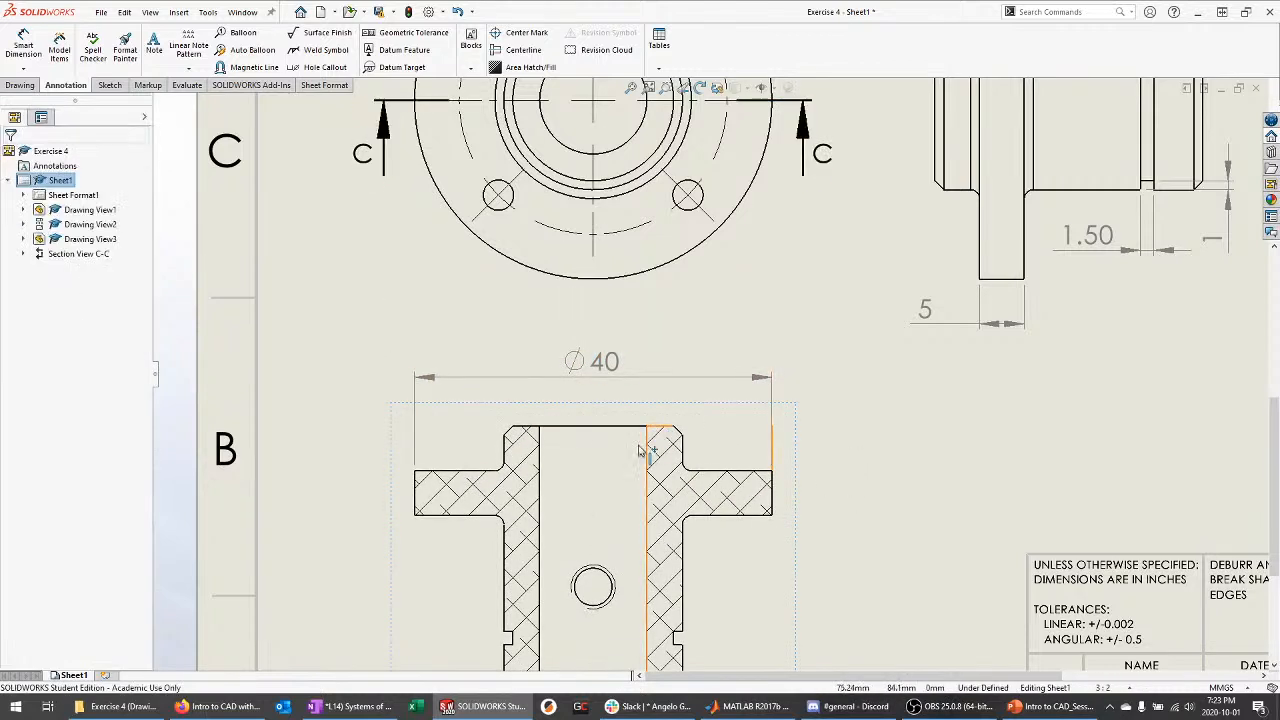
scroll(712, 376, "up", 3)
scroll(752, 600, "down", 2)
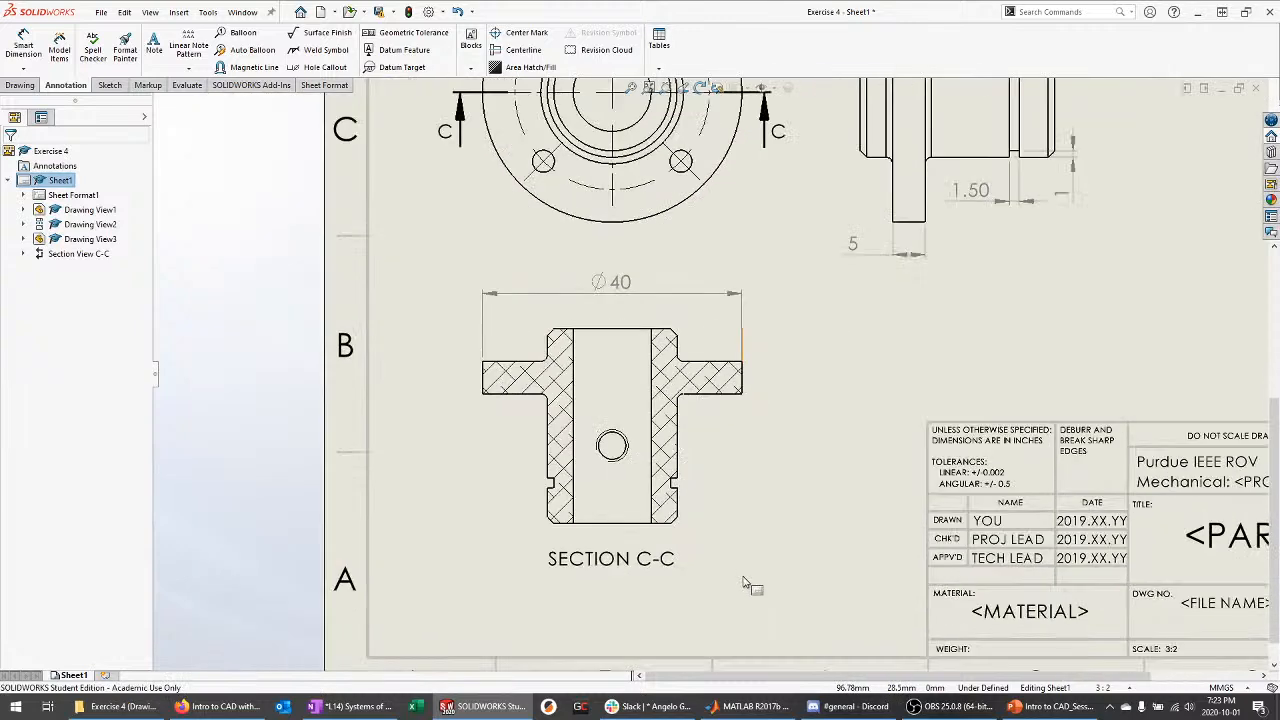
Draw a vertical centerline through the bore of section C-C
left_click(518, 55)
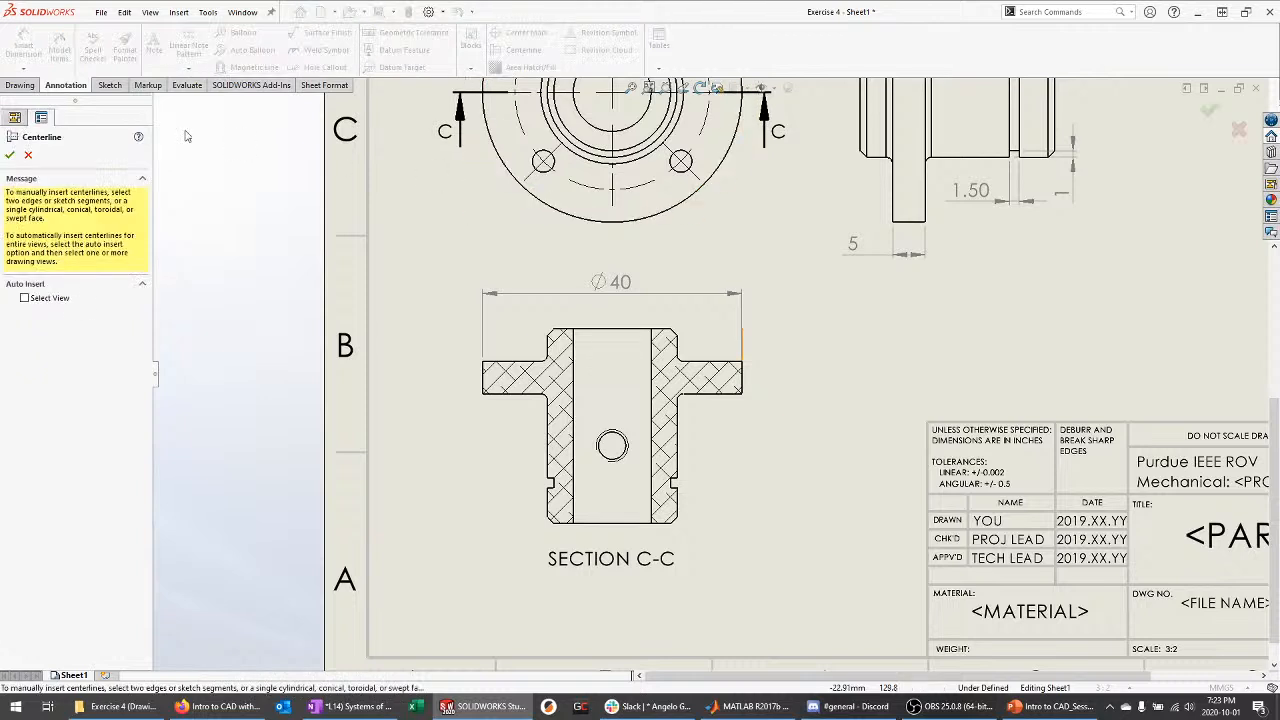
left_click(627, 392)
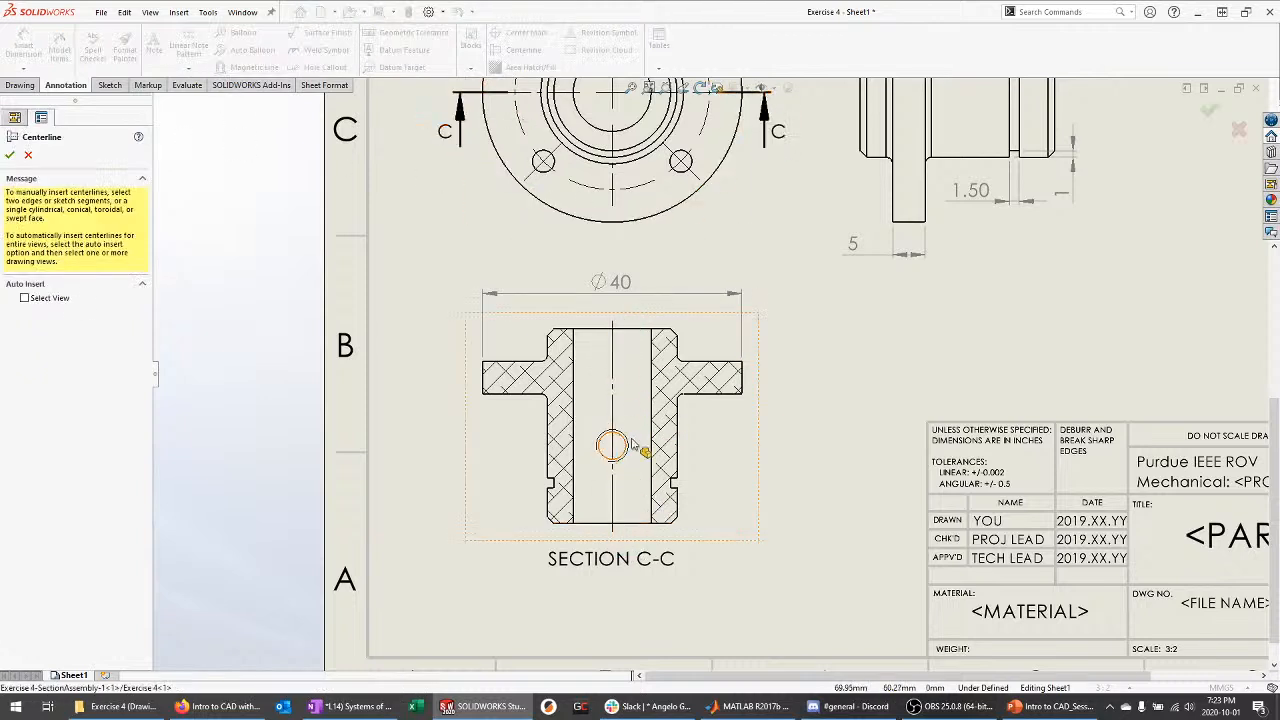
key("Escape")
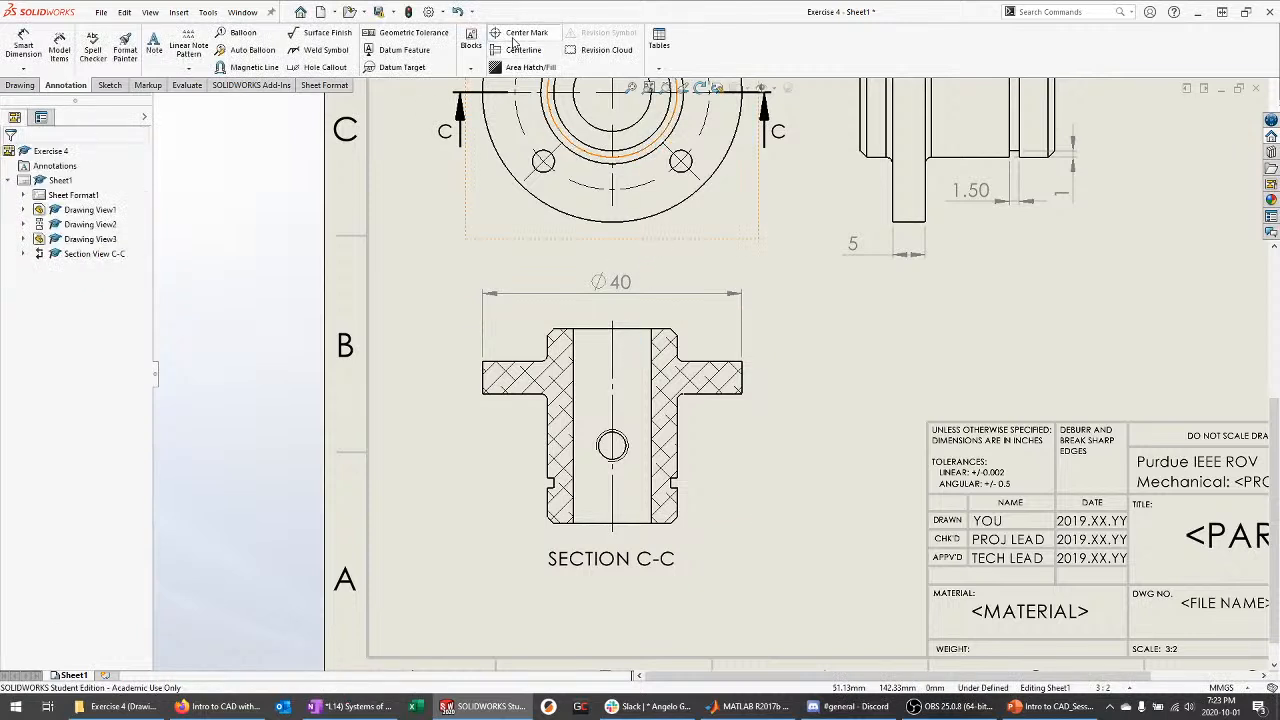
left_click(40, 52)
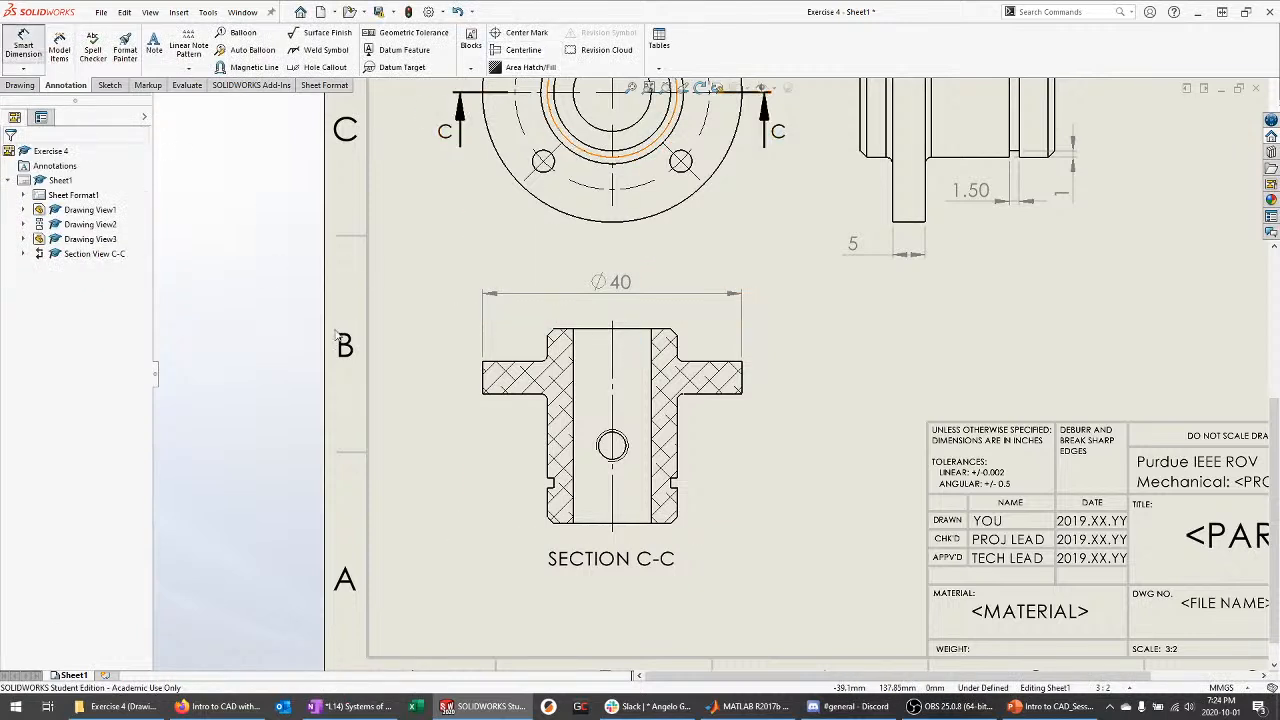
Add the 20 flange dimension above the flange and raise the Ø40 dimension higher
left_click(742, 383)
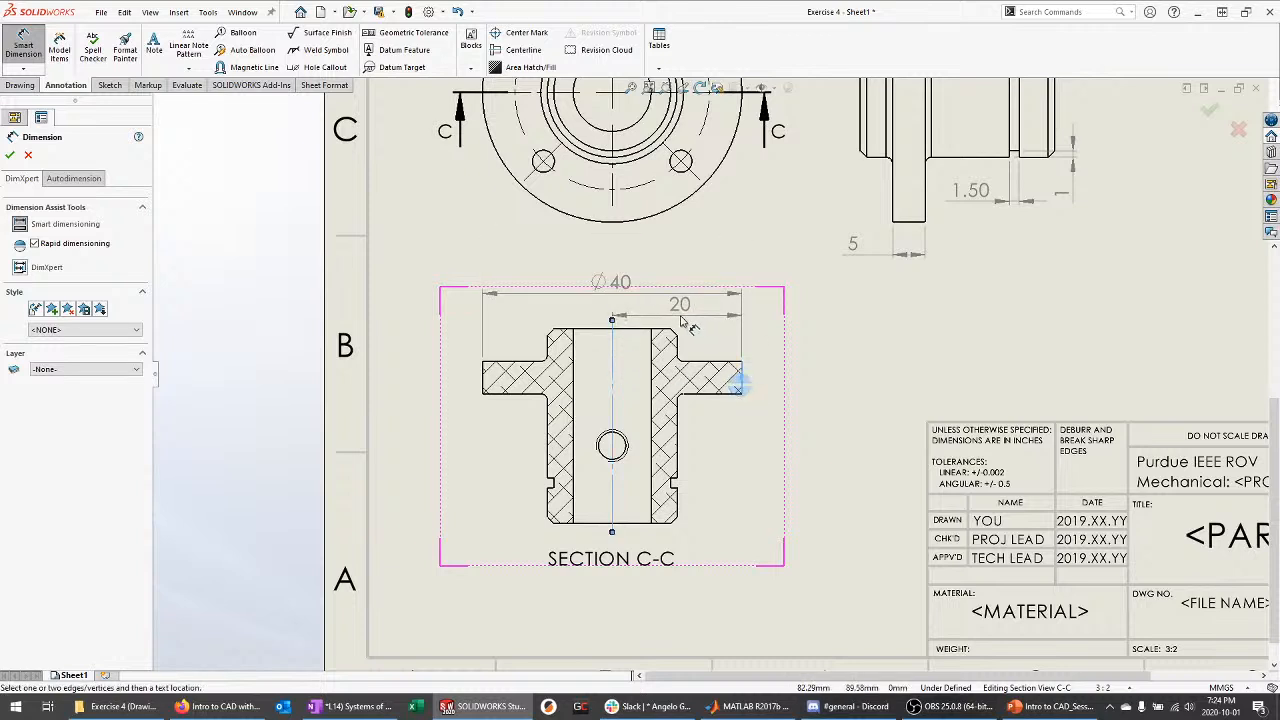
left_click(684, 322)
key("Escape")
left_click_drag(608, 282, 606, 262)
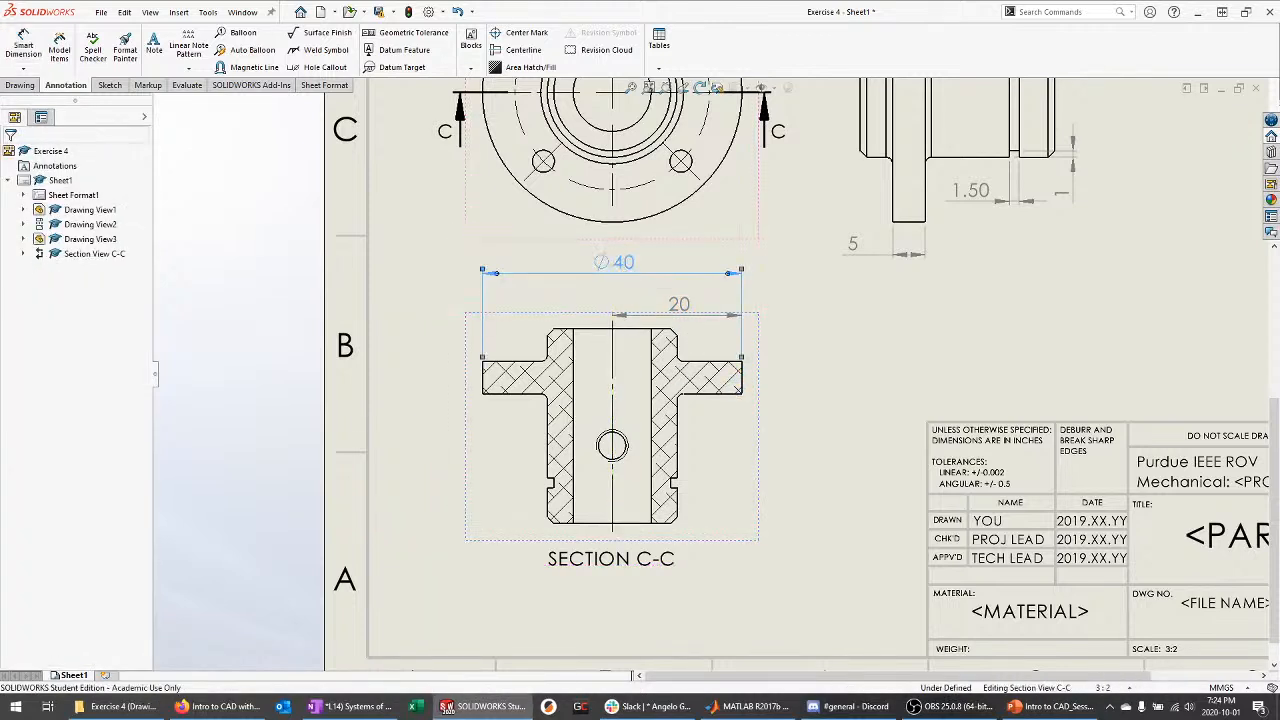
left_click(680, 305)
left_click_drag(685, 317, 685, 302)
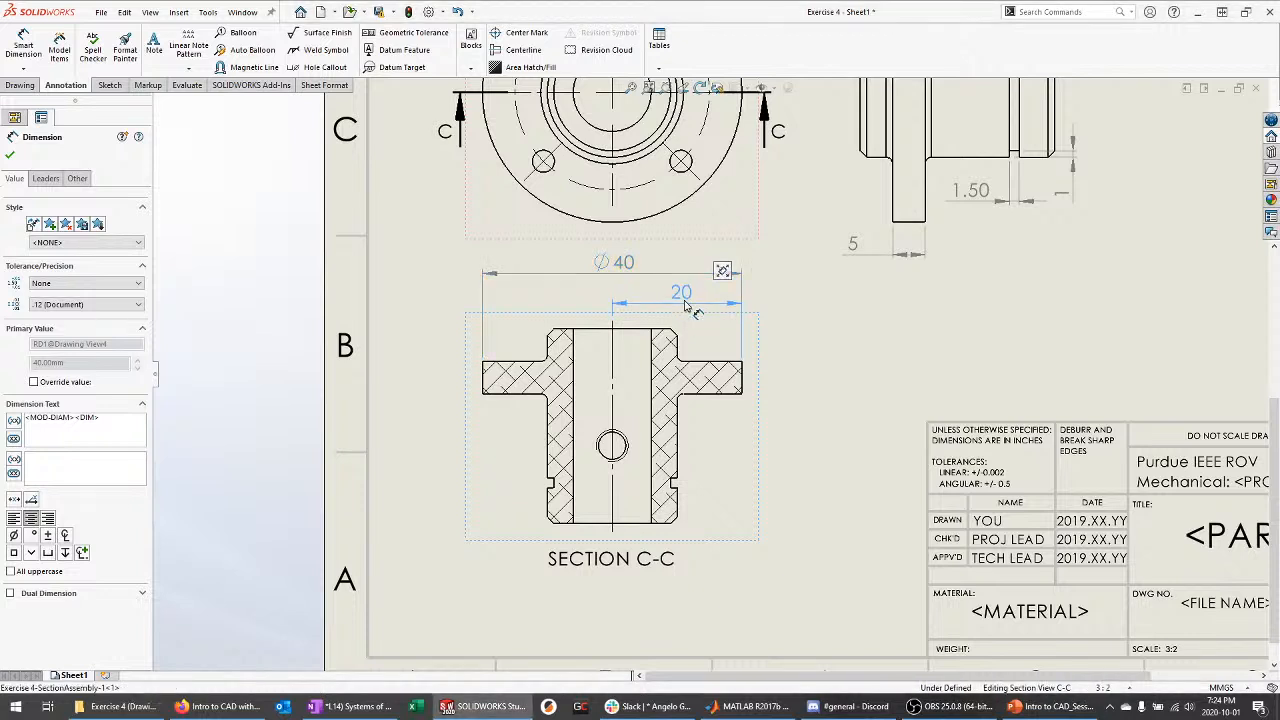
key("Escape")
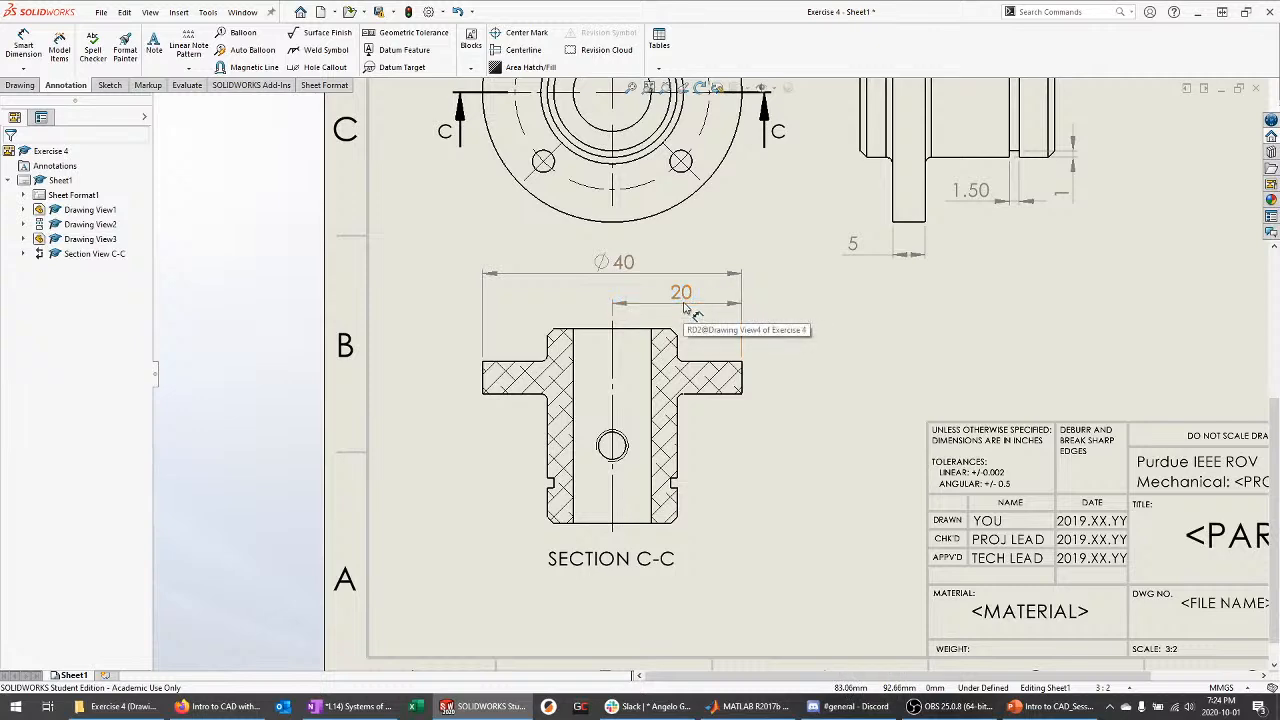
Reposition the SECTION C-C label and shift the section view down slightly
scroll(657, 468, "down", 1)
key("d")
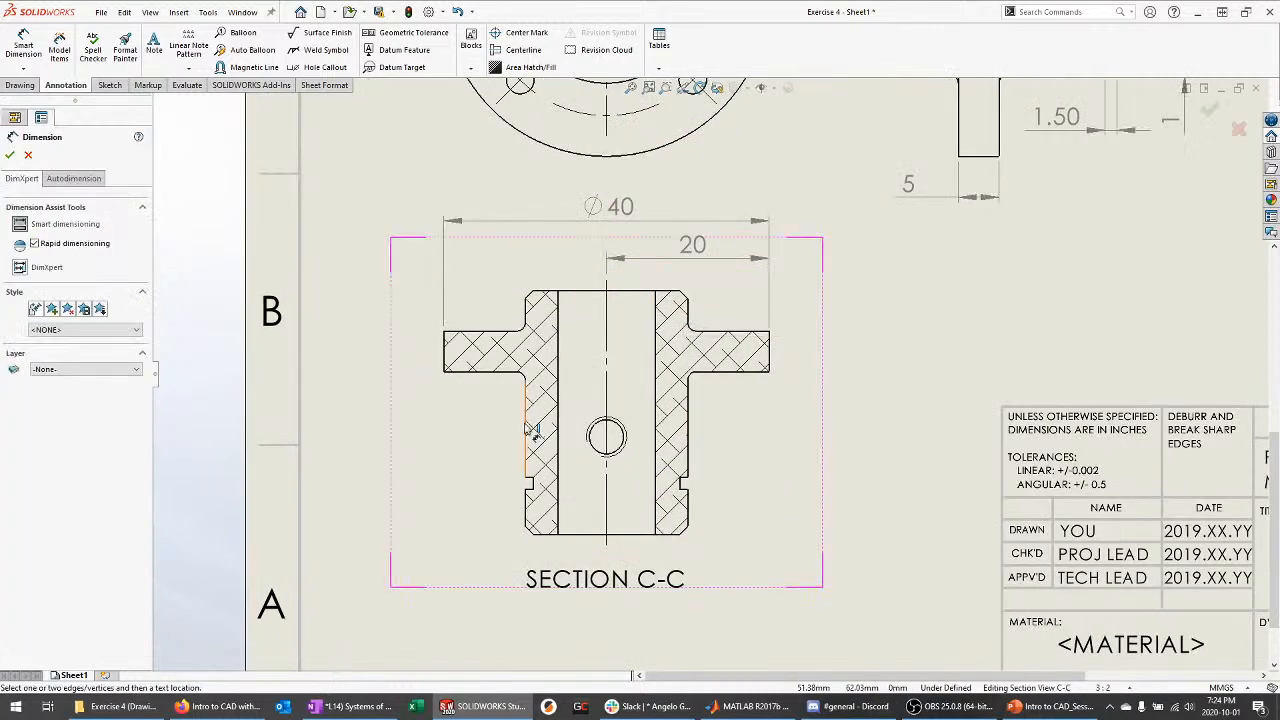
left_click(527, 425)
key("Escape")
left_click_drag(637, 583, 637, 648)
scroll(637, 648, "up", 1)
scroll(677, 594, "down", 3)
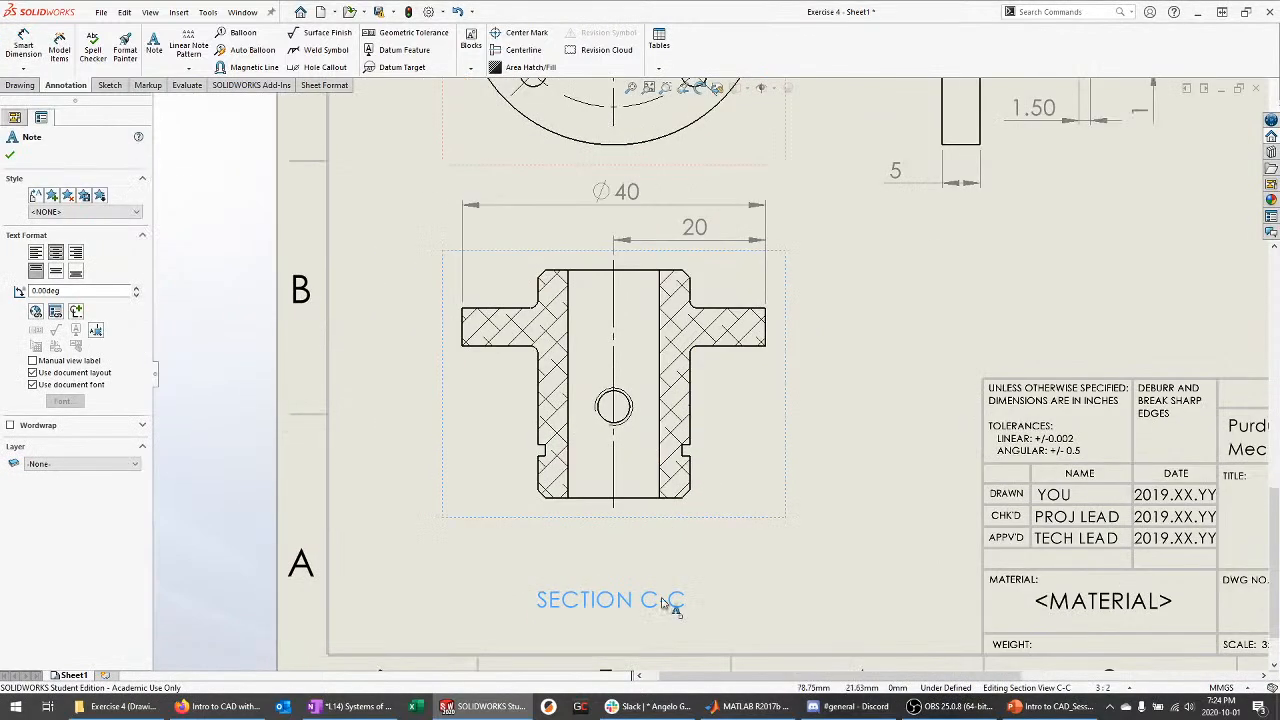
mouse_move(628, 595)
left_mouse_down()
mouse_move(624, 585)
mouse_move(647, 592)
left_mouse_up()
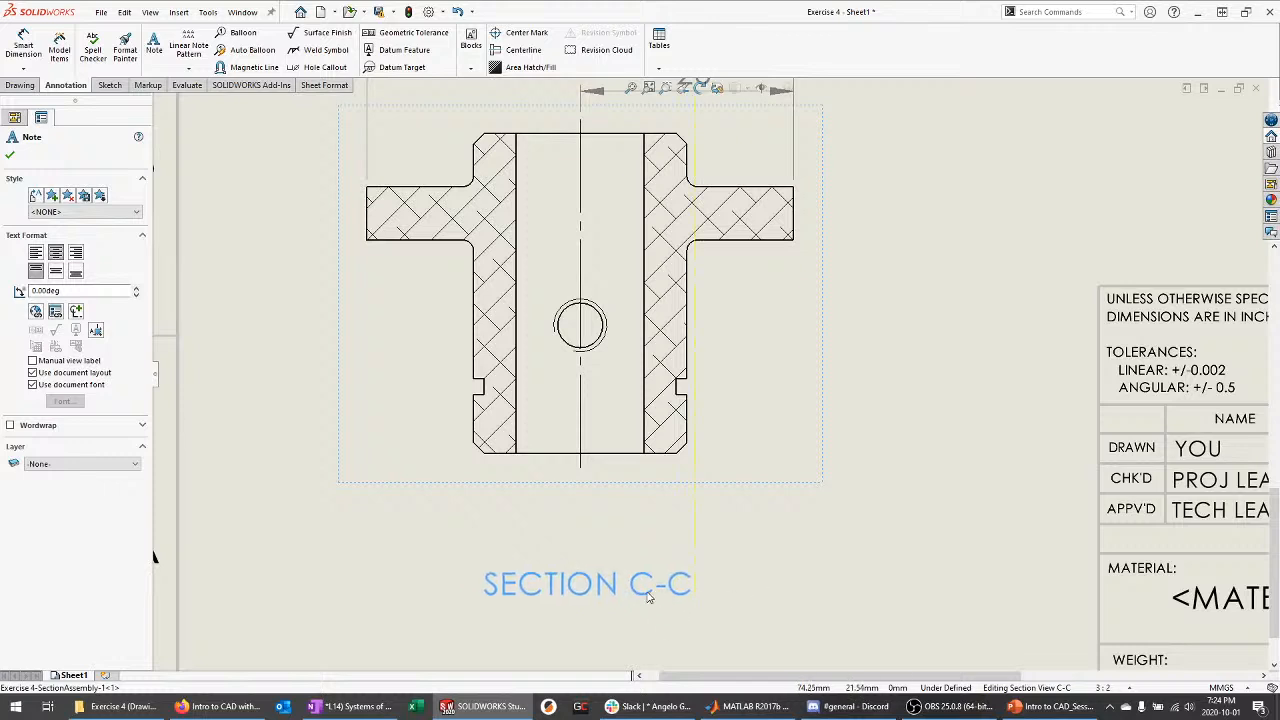
left_click(836, 507)
left_click(660, 578)
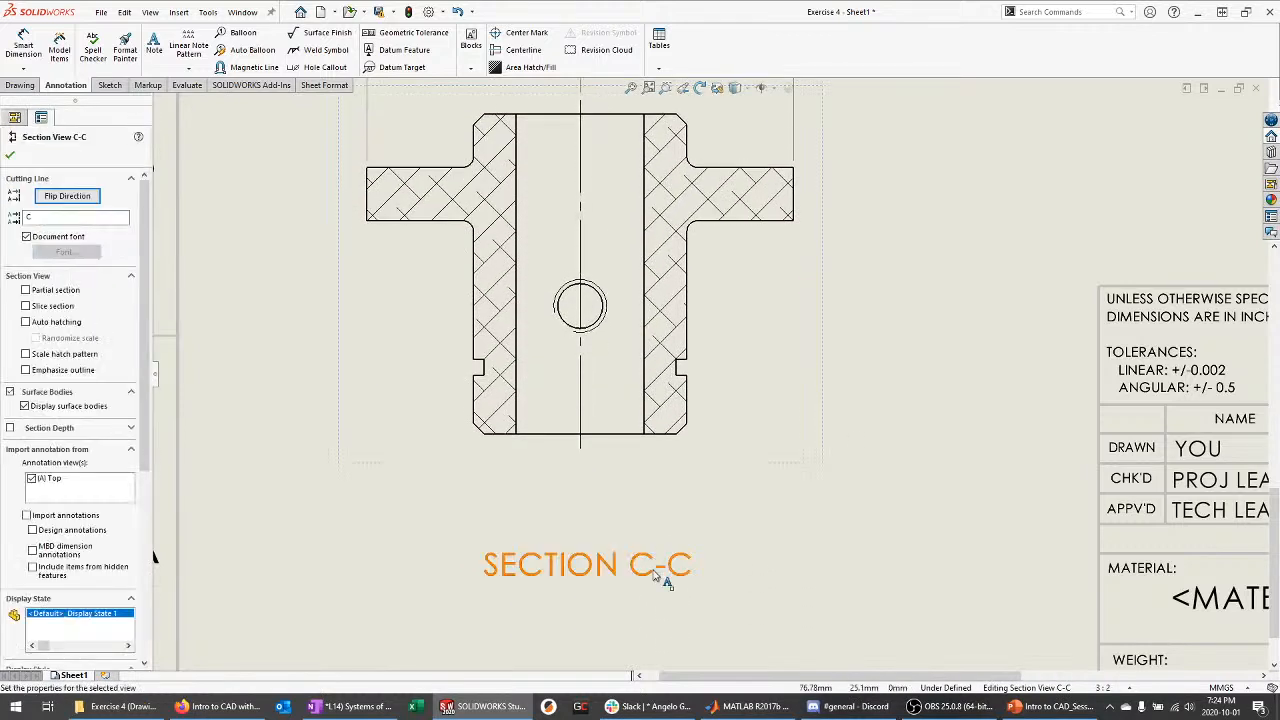
left_click(851, 457)
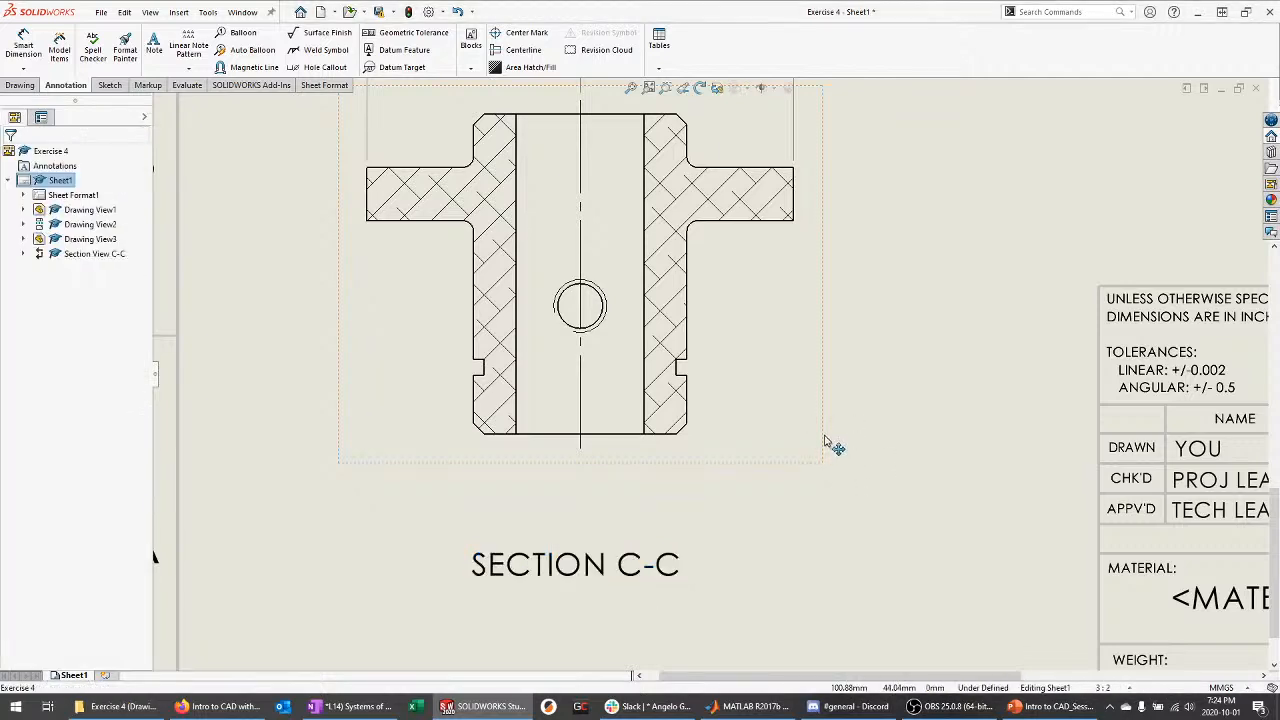
left_click_drag(825, 438, 819, 463)
Dimension the section's outer diameter as Ø20 below the view and lower the SECTION C-C label
left_click(838, 466)
key("d")
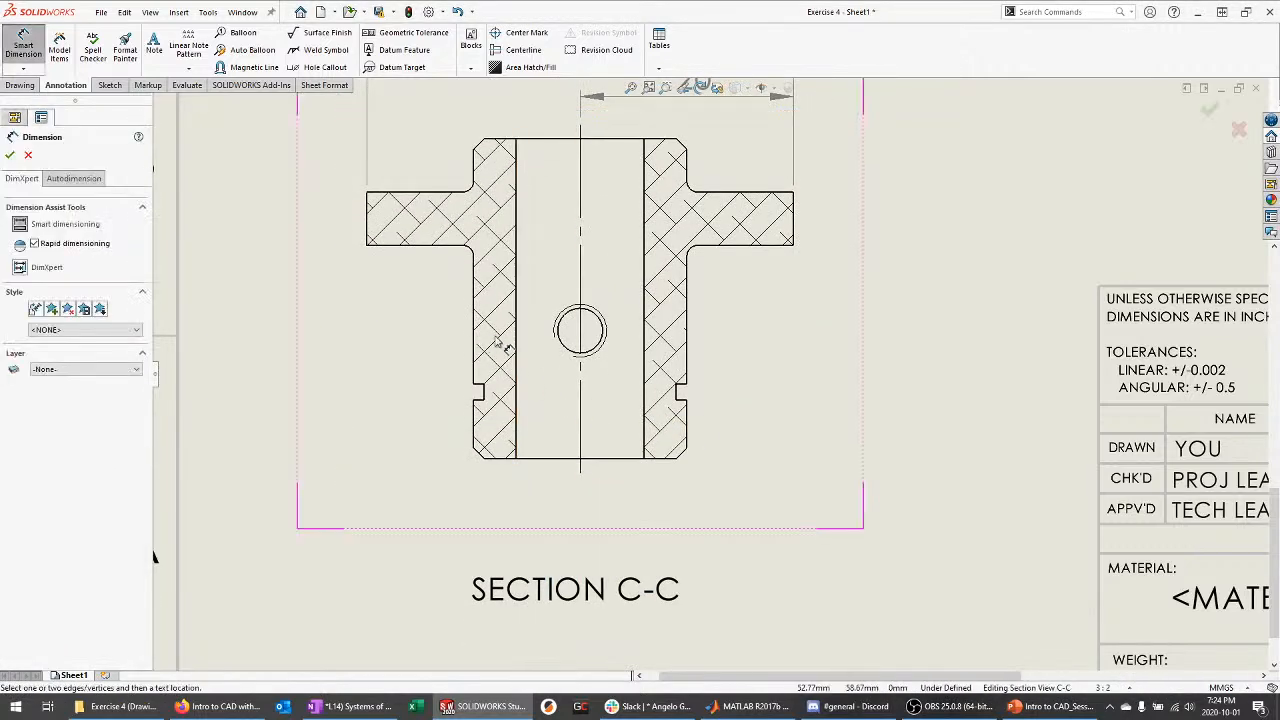
left_click(476, 343)
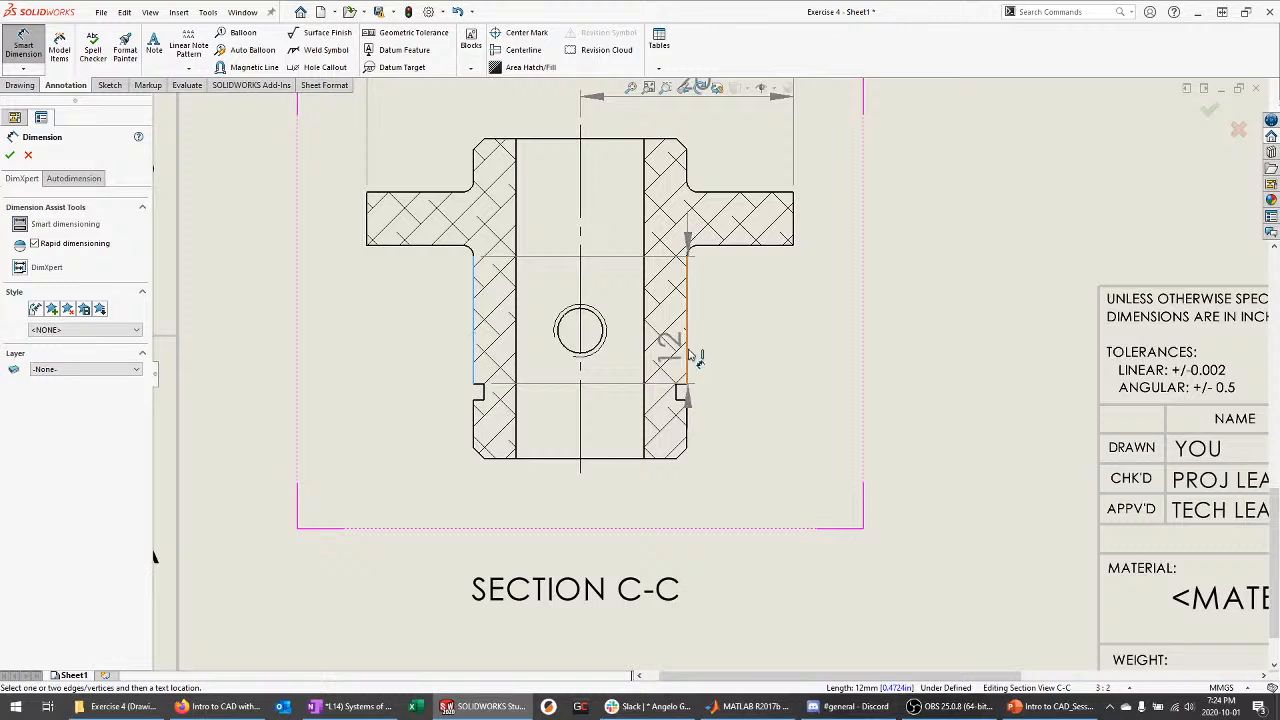
left_click(687, 352)
left_click(586, 535)
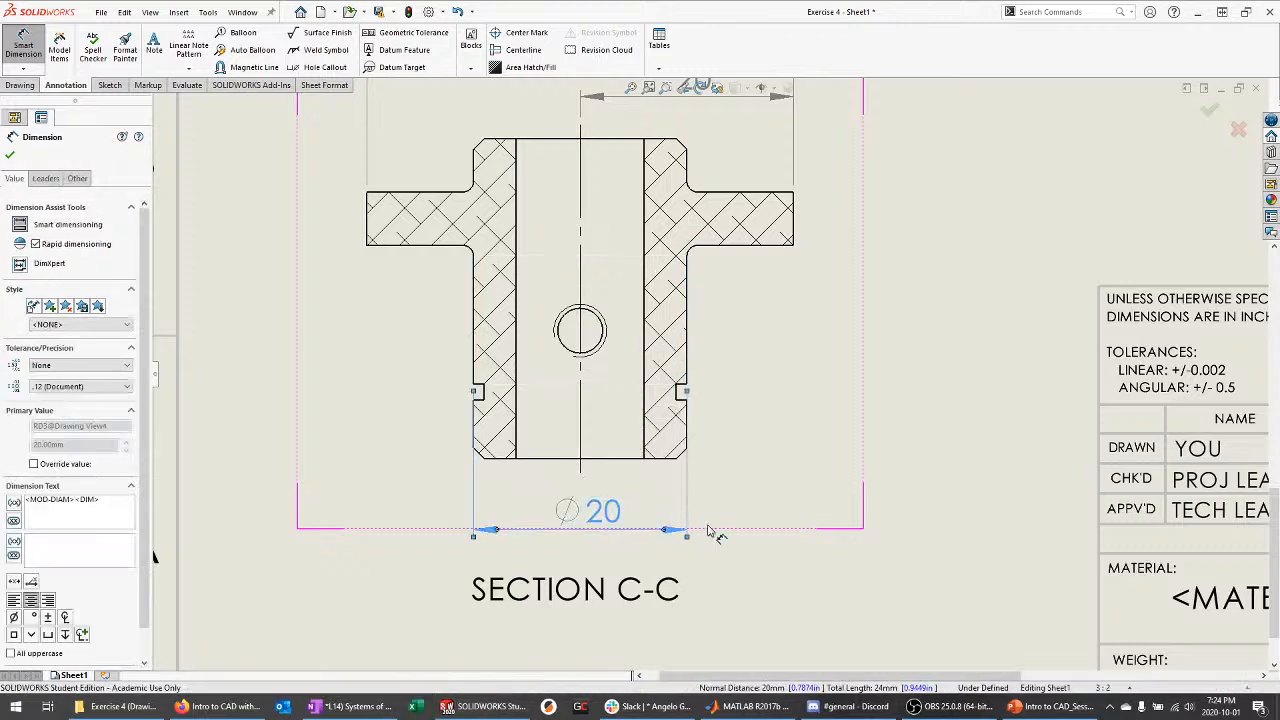
key("Escape")
left_click_drag(604, 517, 602, 536)
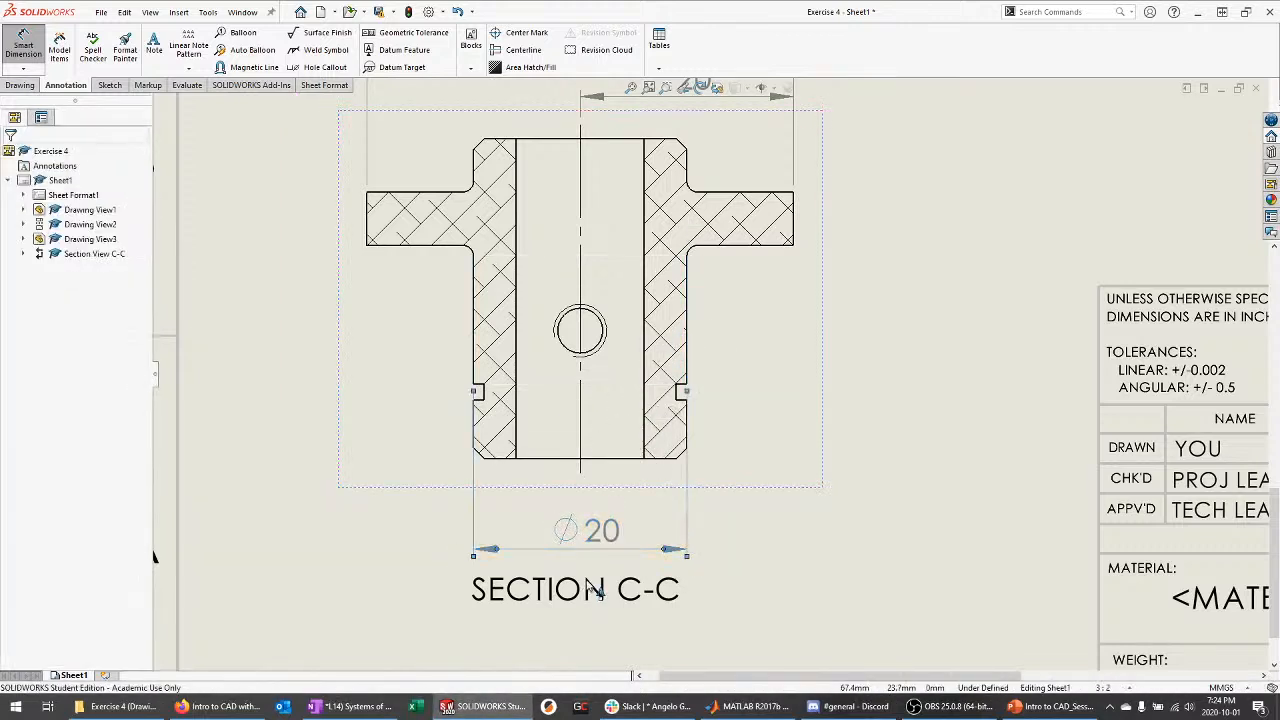
left_click_drag(591, 591, 597, 637)
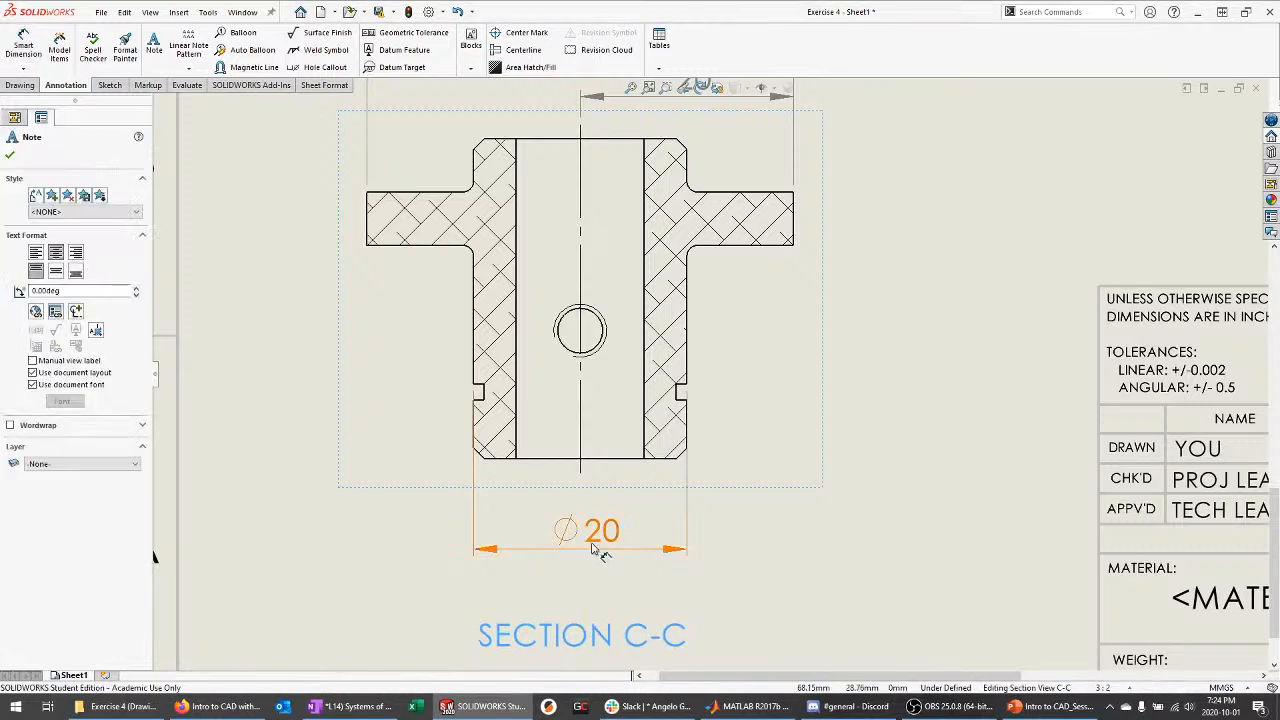
left_click_drag(600, 530, 600, 560)
key("Escape")
Dimension the section's bore as Ø18, placed just above the Ø20 dimension
key("d")
left_click(485, 393)
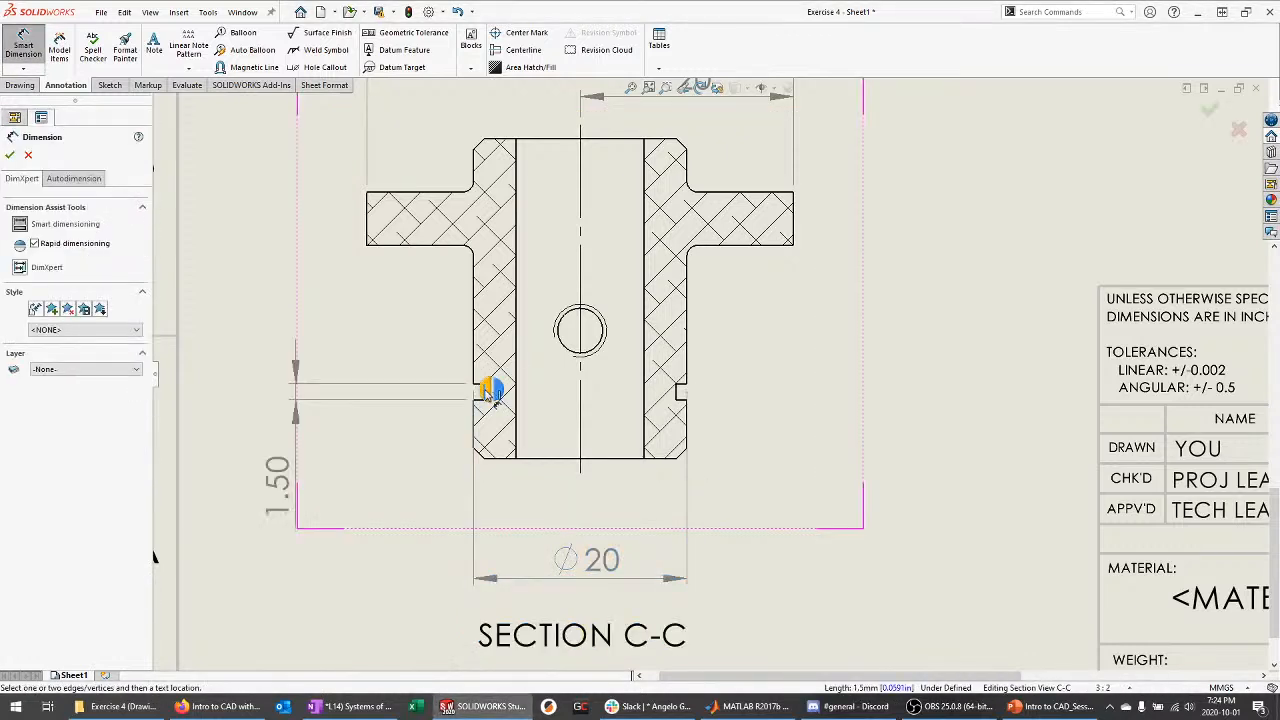
left_click(677, 392)
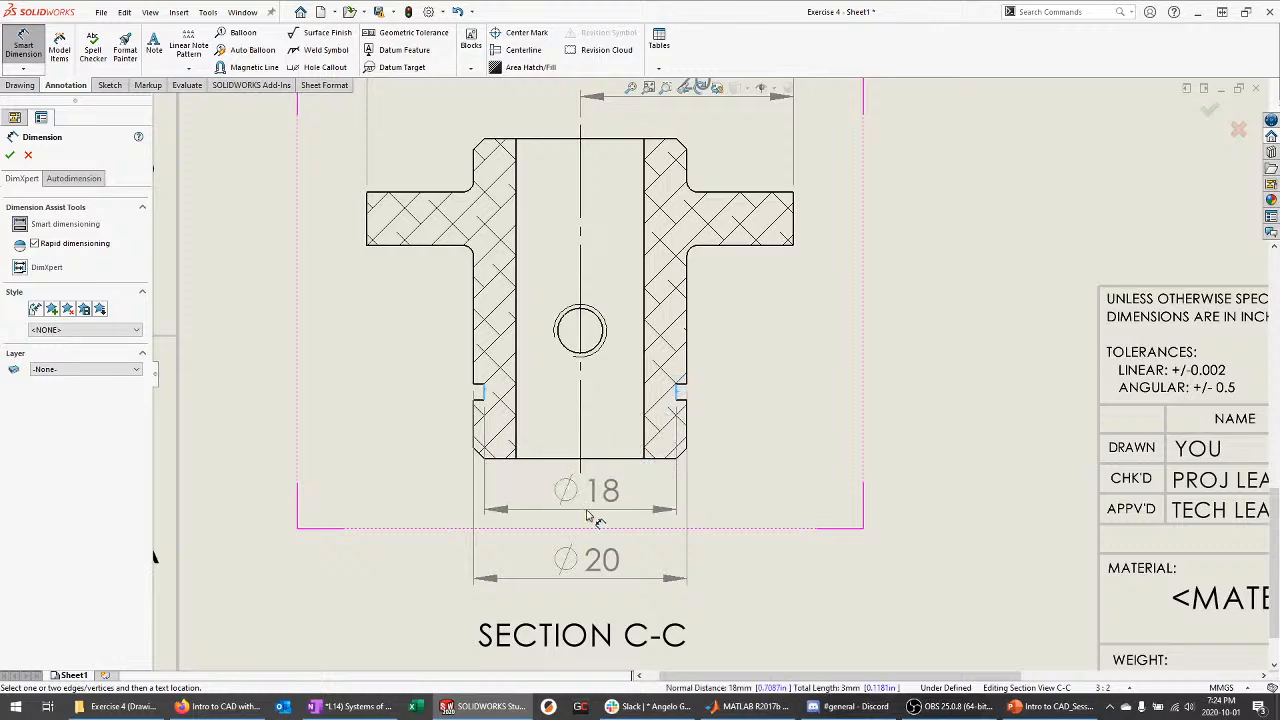
left_click(656, 531)
key("Escape")
scroll(656, 531, "up", 8)
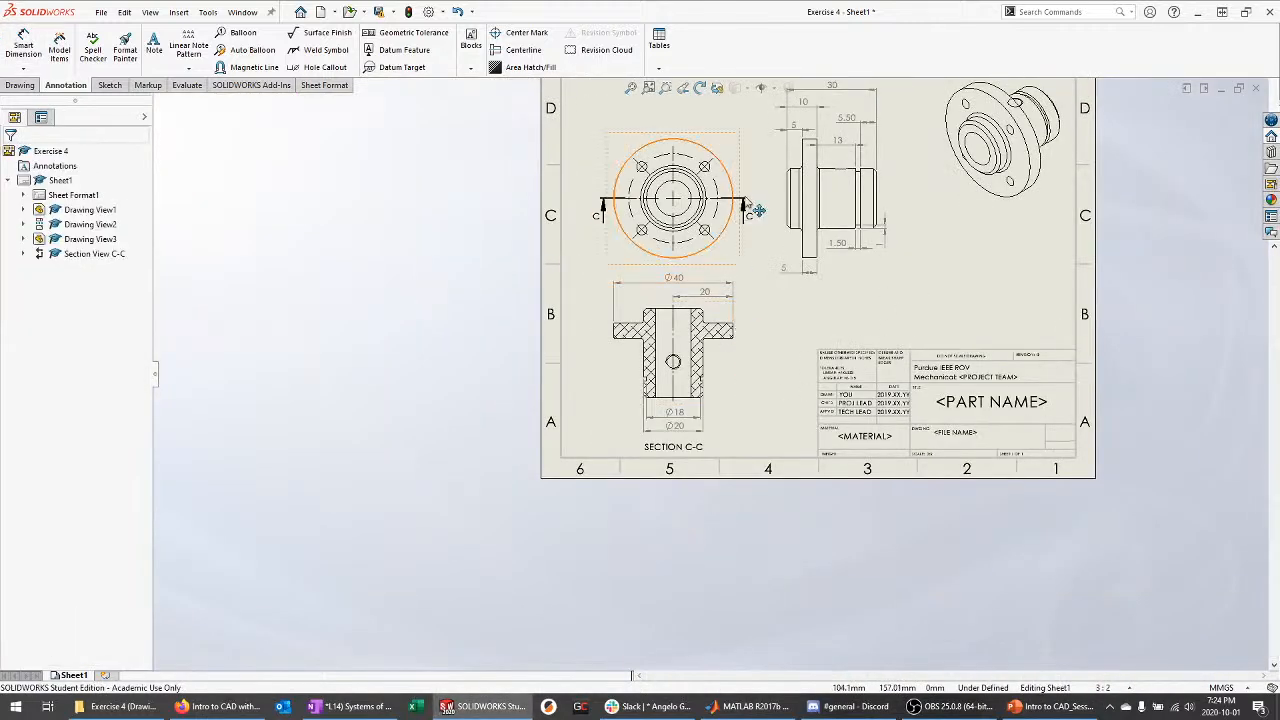
key("f")
left_click_drag(725, 226, 735, 217)
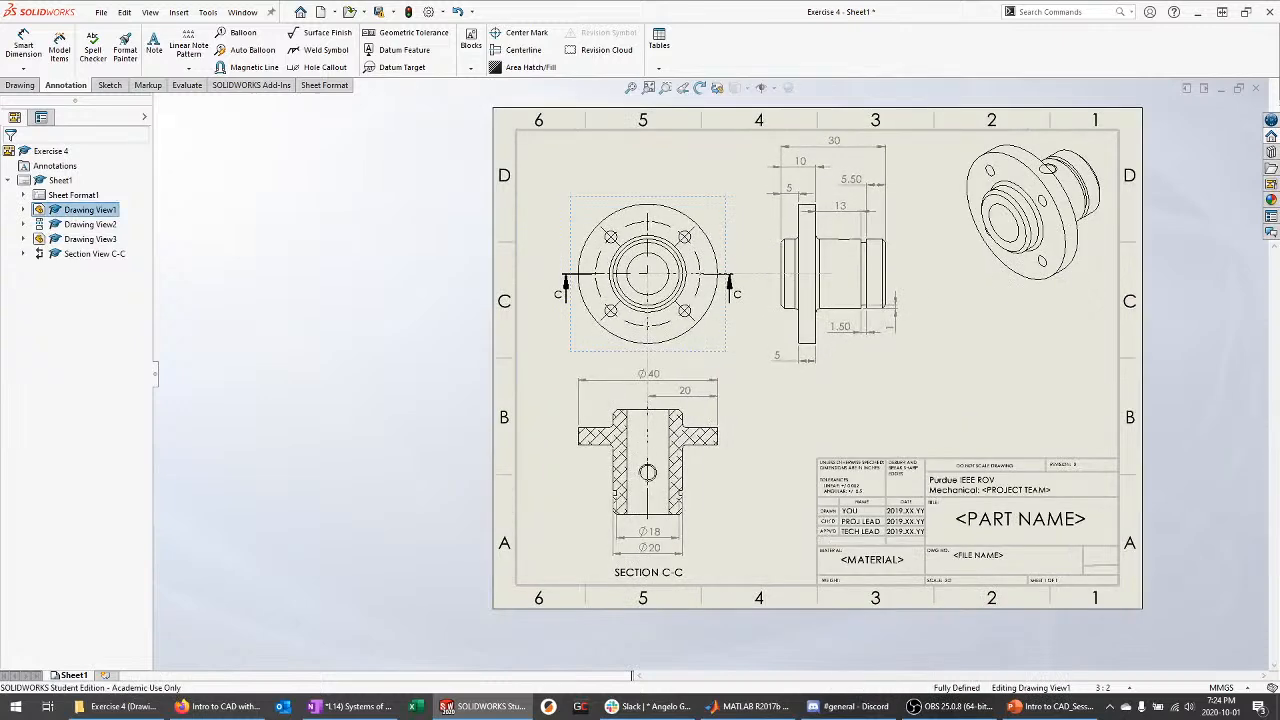
left_click(803, 175)
left_click(748, 325)
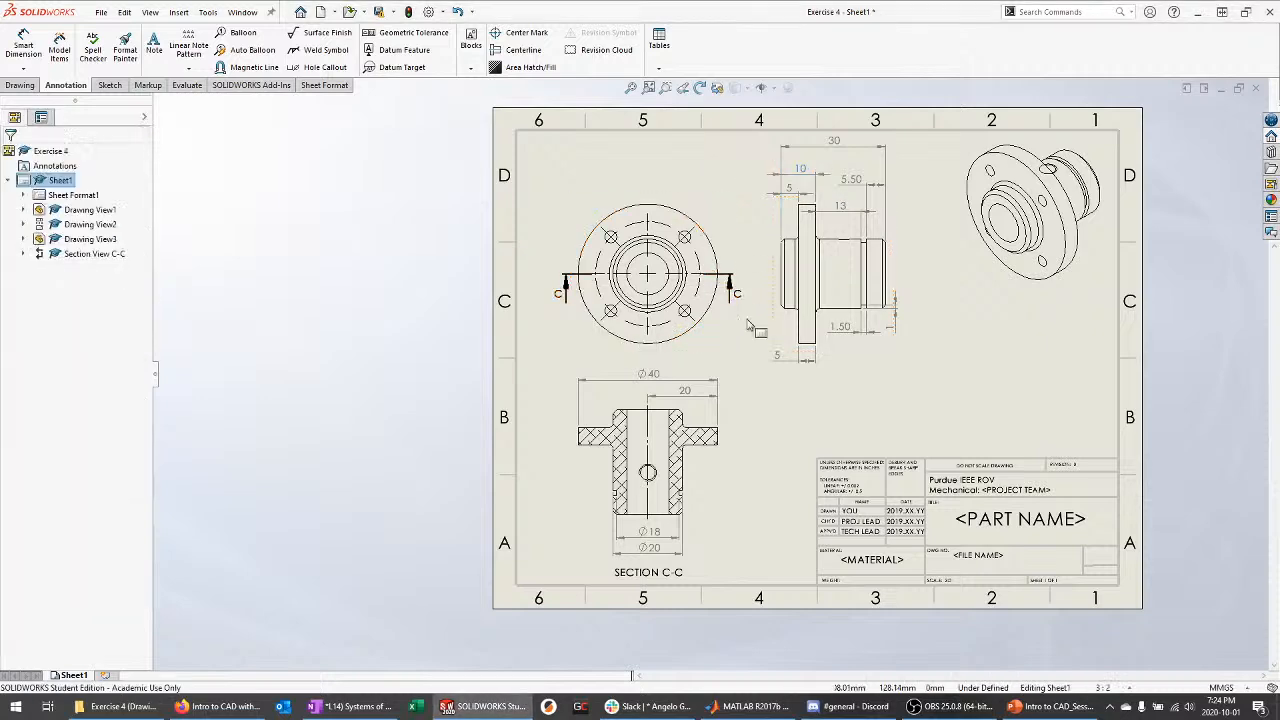
scroll(729, 234, "down", 5)
right_click_drag(608, 330, 608, 287)
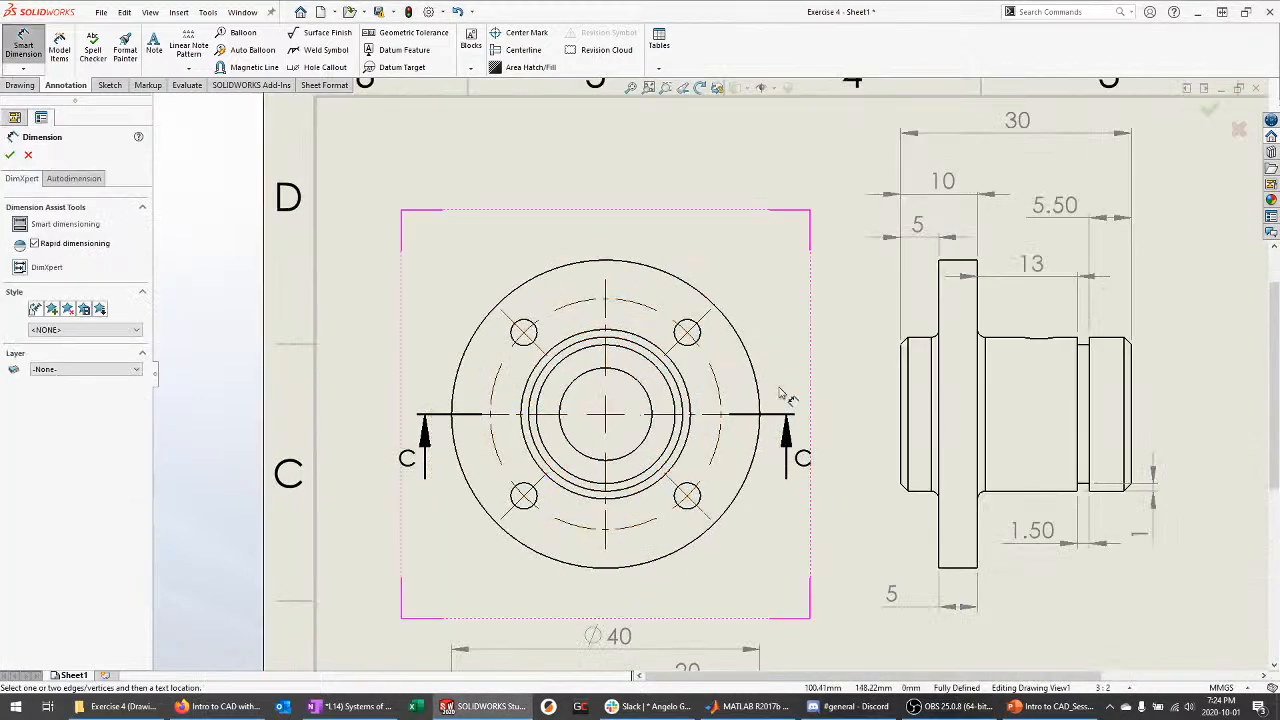
key("f")
key("Escape")
scroll(1103, 323, "down", 4)
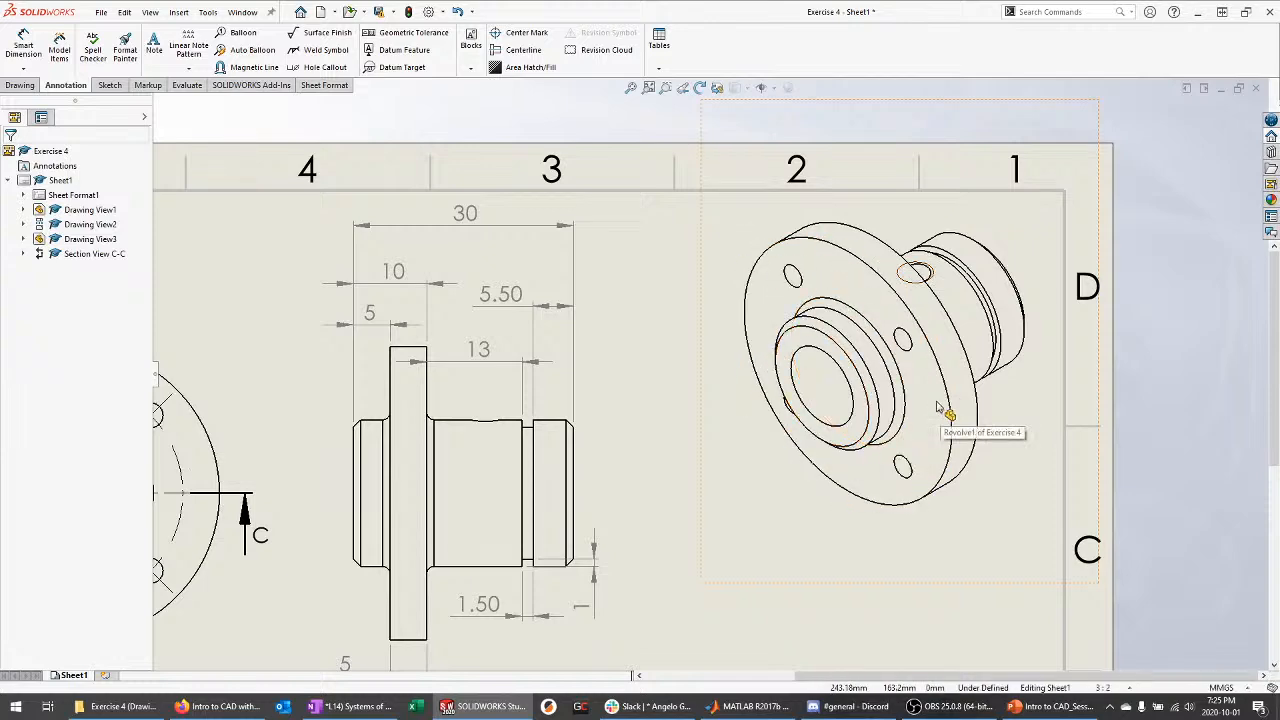
scroll(400, 640, "down", 3)
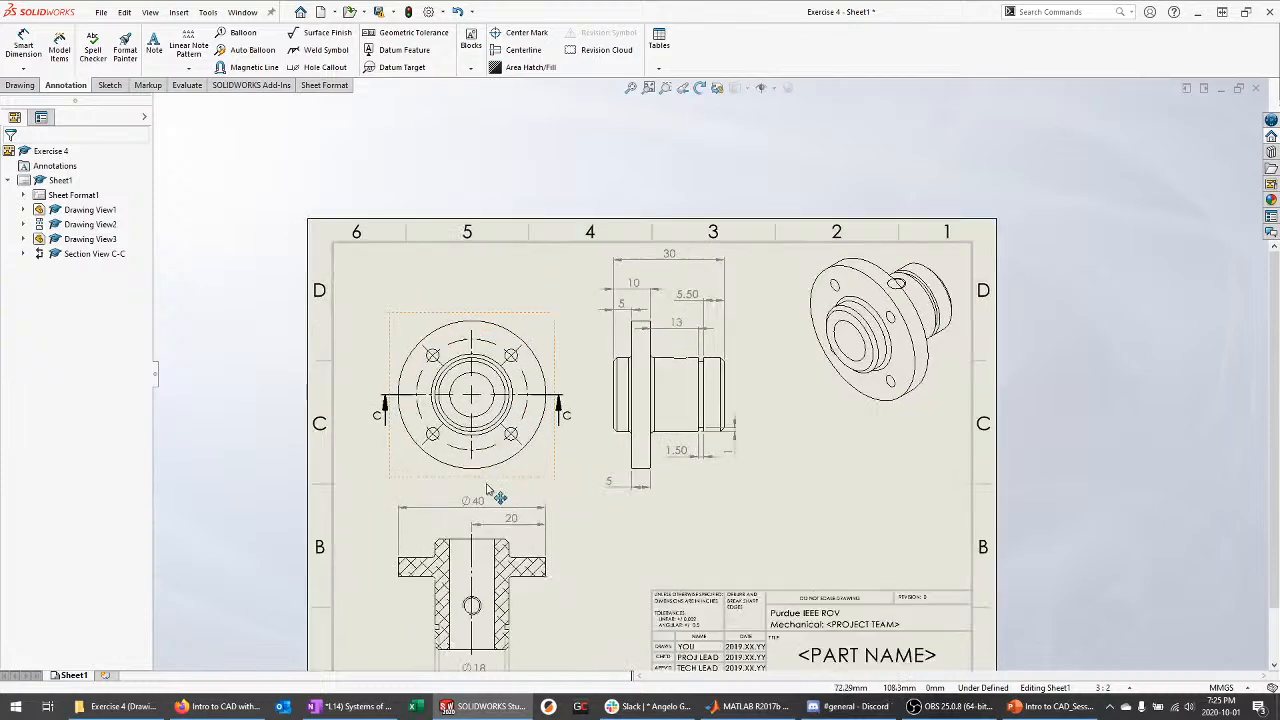
scroll(490, 632, "down", 1)
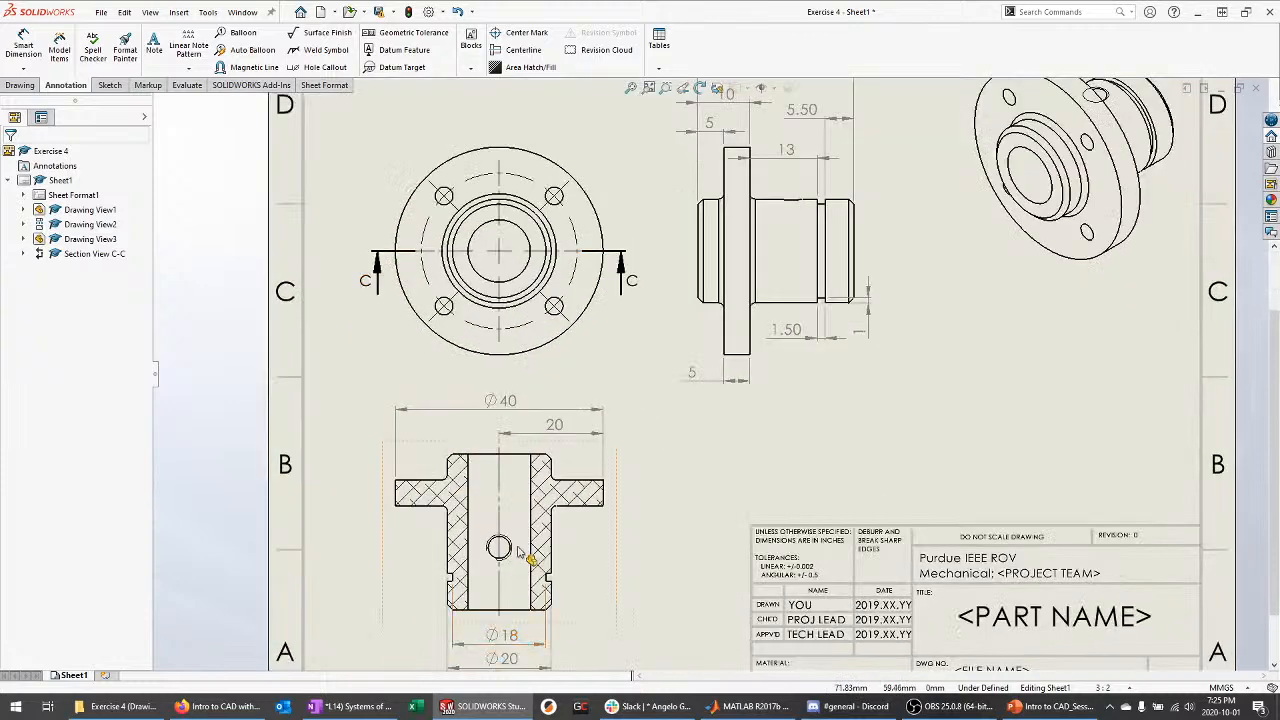
Add a leader note from the cross hole reading 'Does not need to be indexed accurately with respect to bolt pattern'
left_click(156, 50)
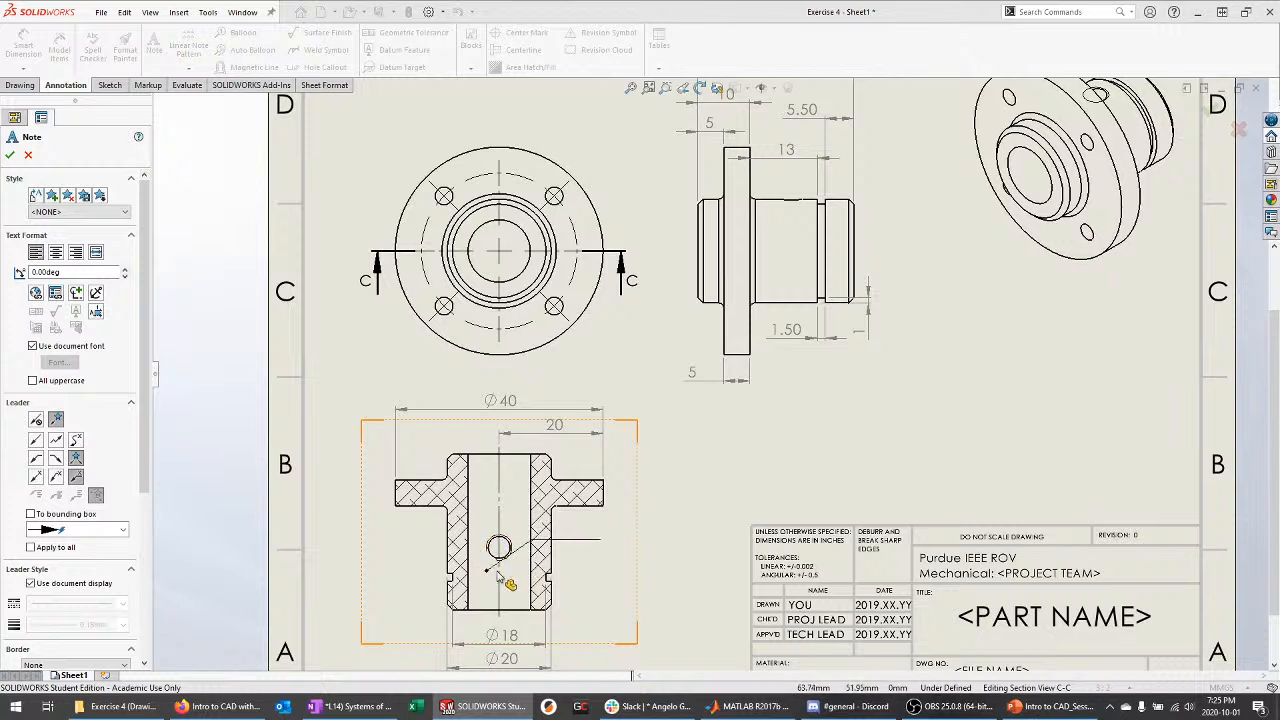
left_click(514, 545)
left_click(640, 517)
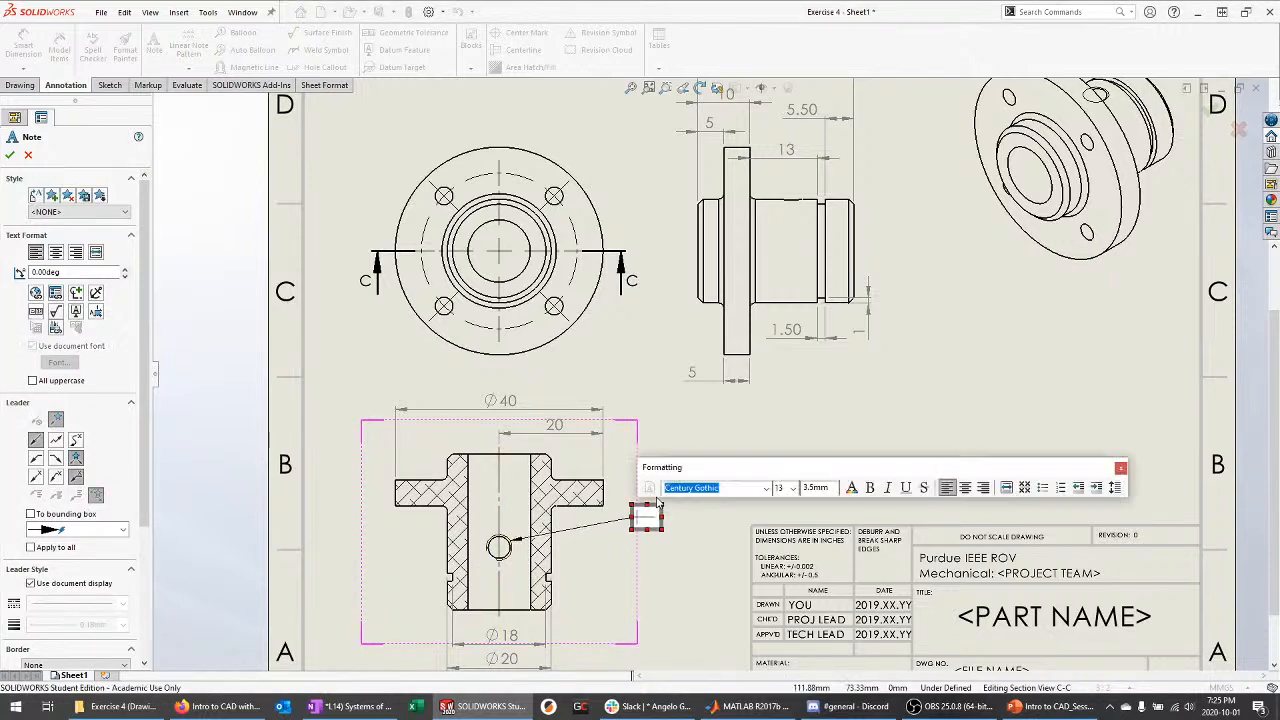
type("Does not")
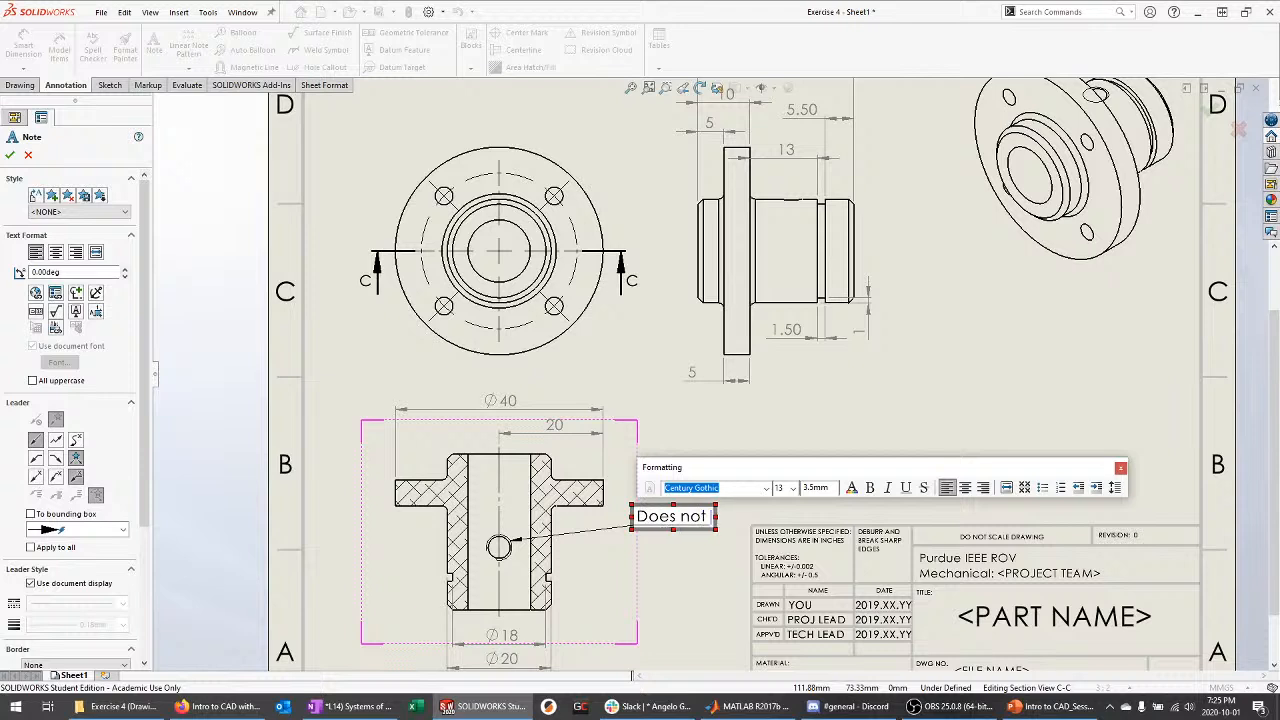
type(" need to be ind")
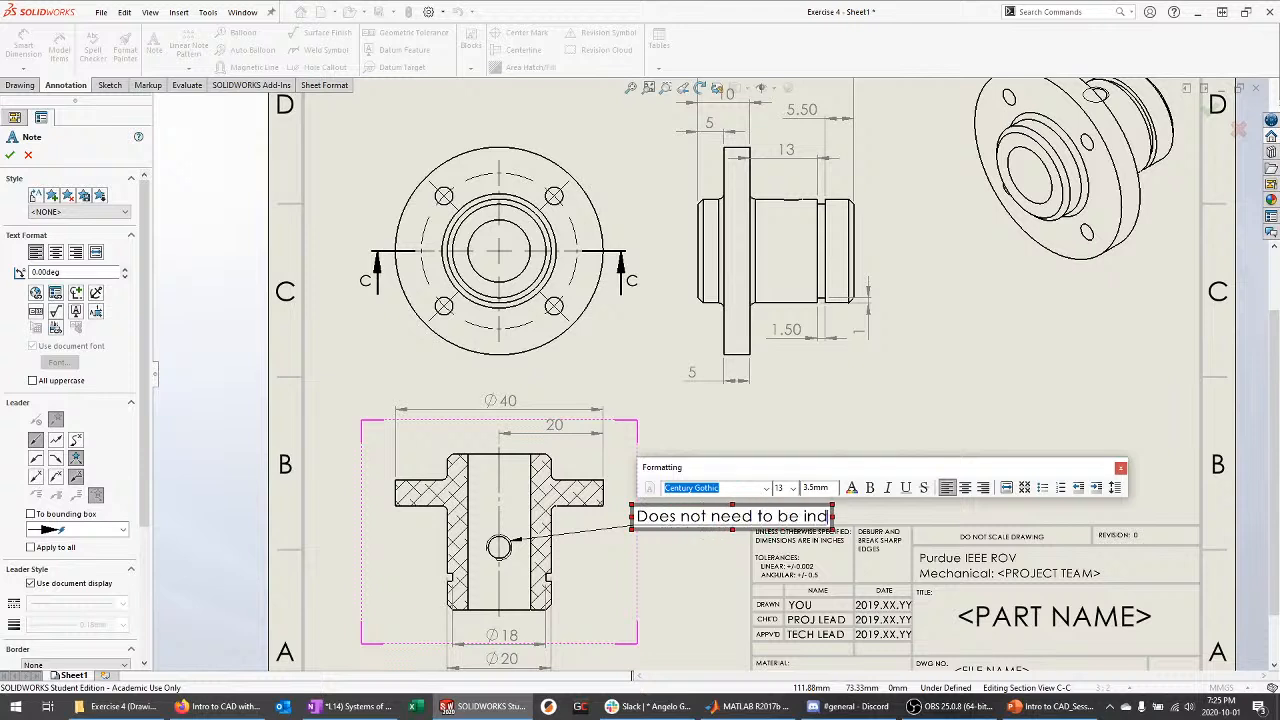
type("exed accurate")
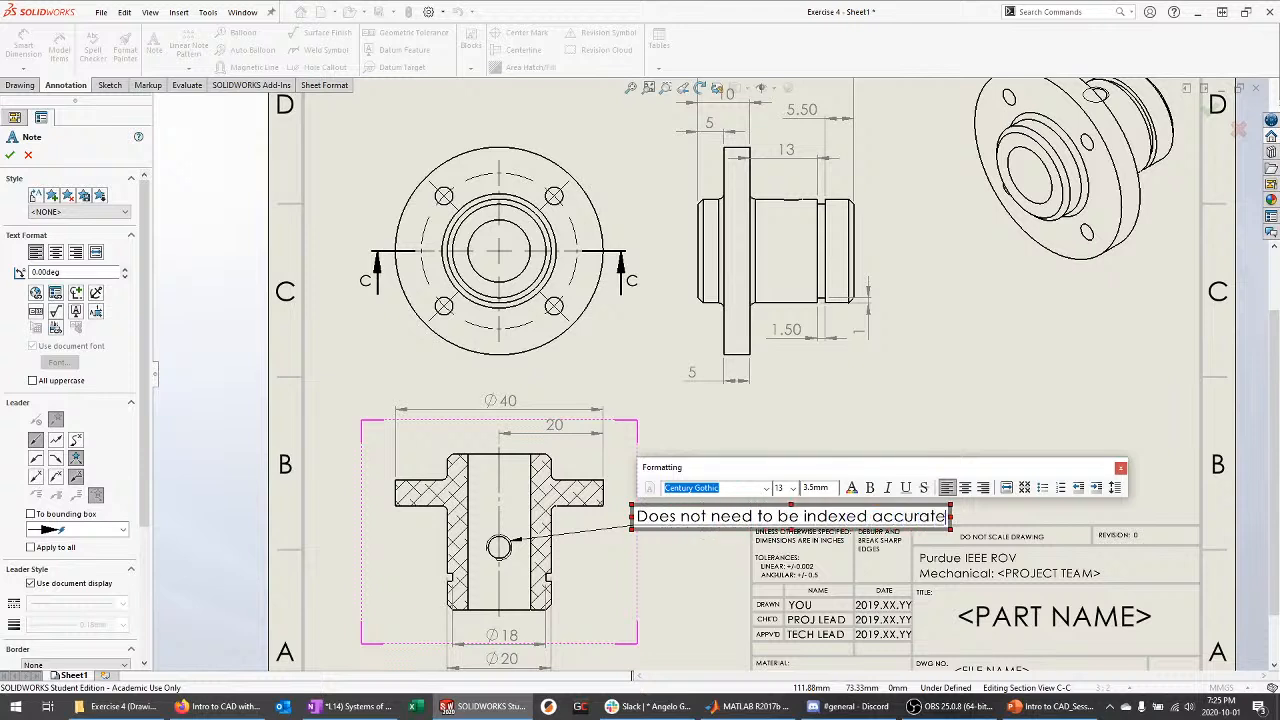
type("ly with respect ")
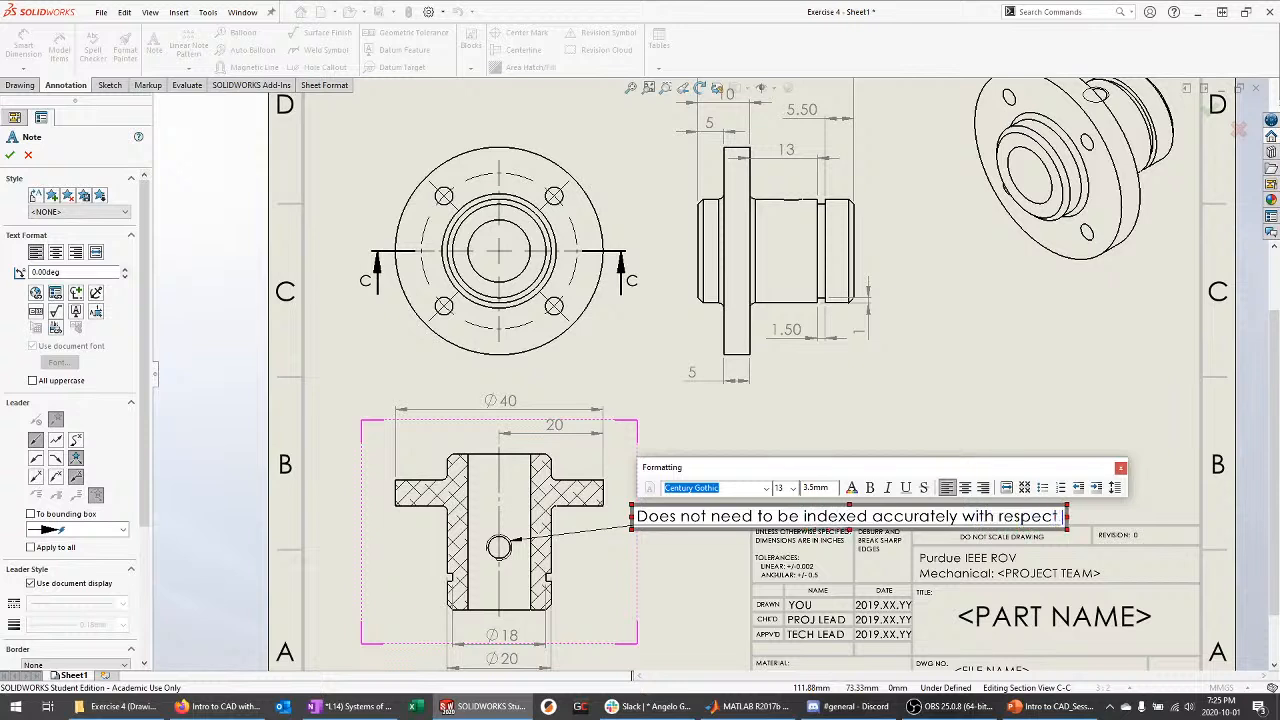
type("to bolt pat")
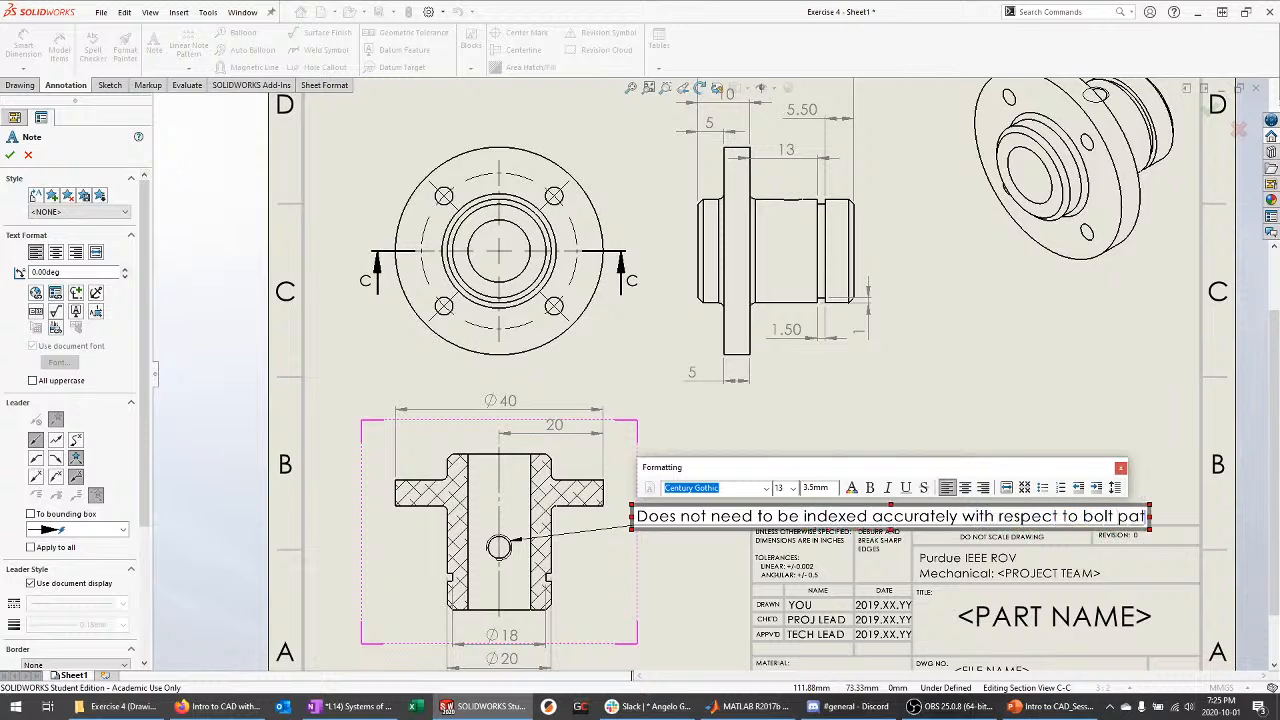
type("tern")
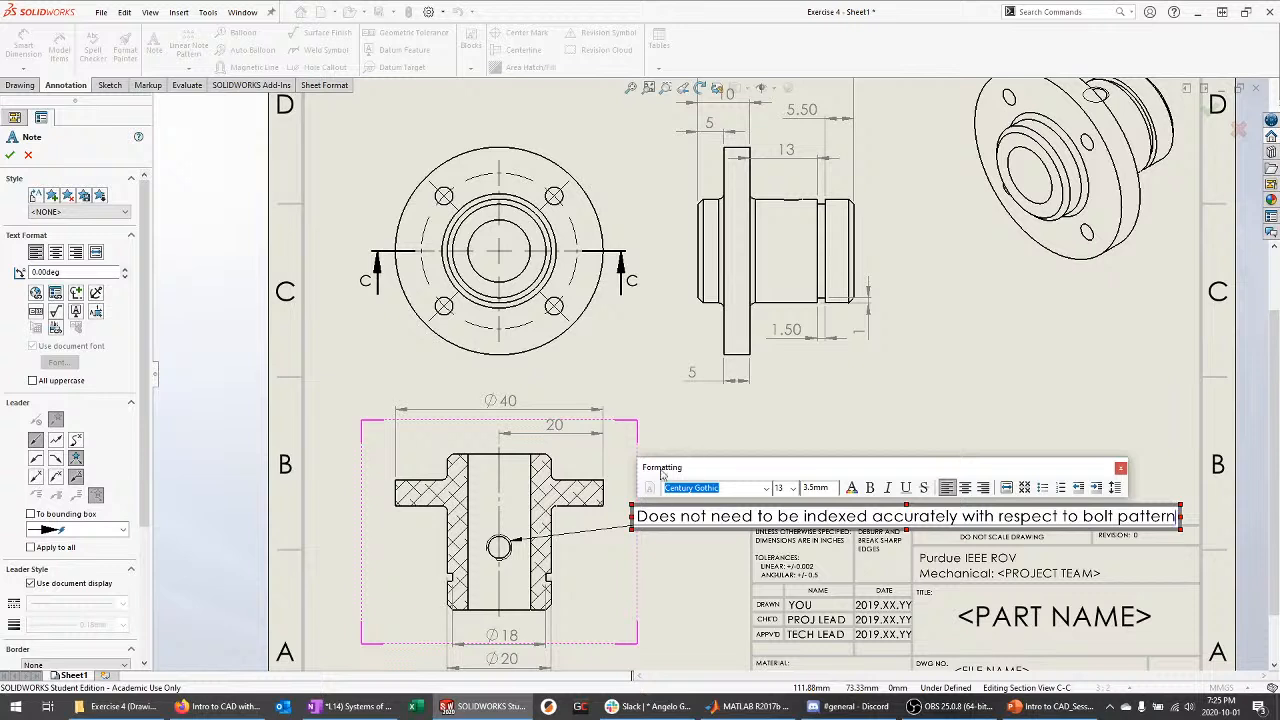
Set the note text to size 10 and narrow the box so it wraps to five lines
key("ctrl+a")
left_click(793, 488)
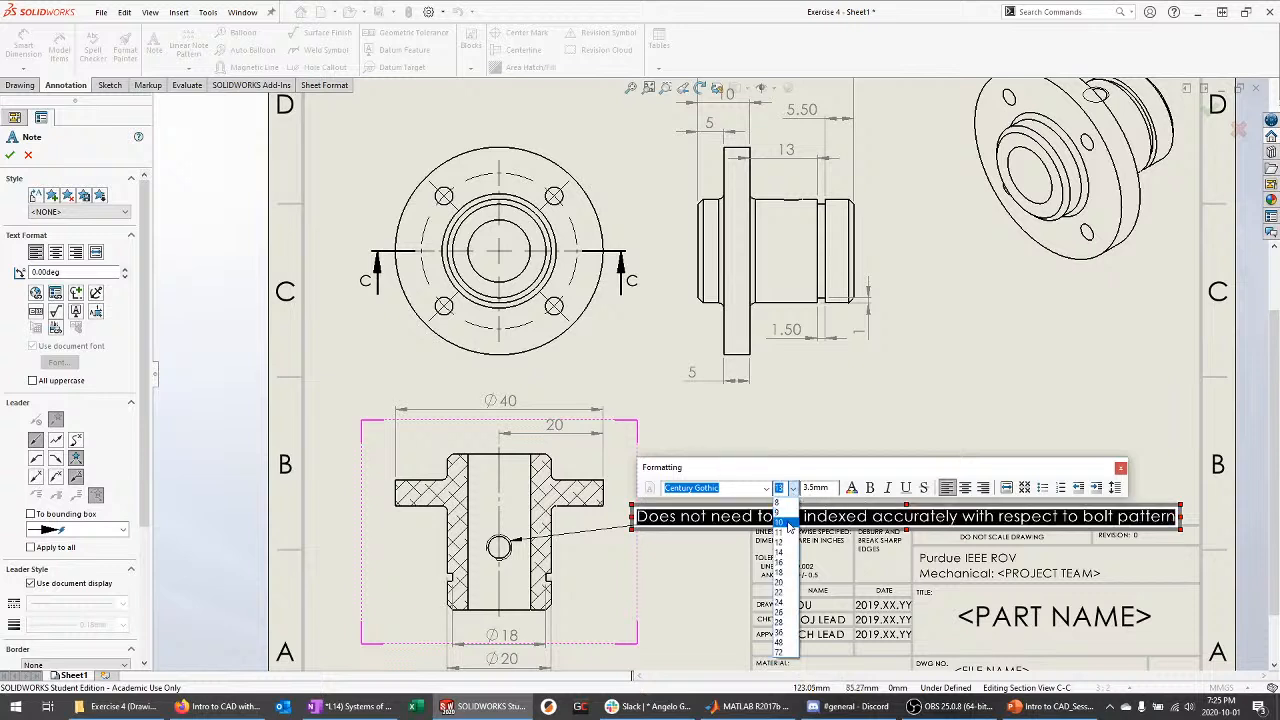
left_click(781, 523)
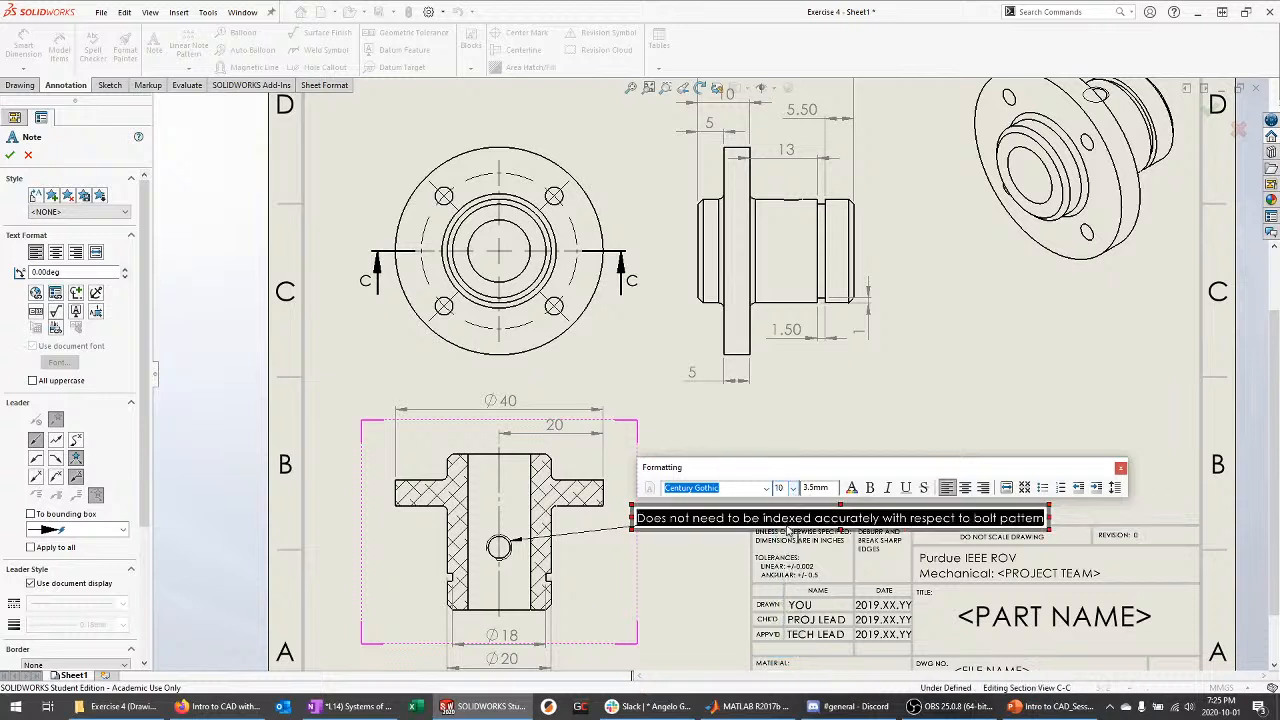
left_click(1121, 468)
left_click_drag(1048, 518, 748, 518)
left_click(738, 510)
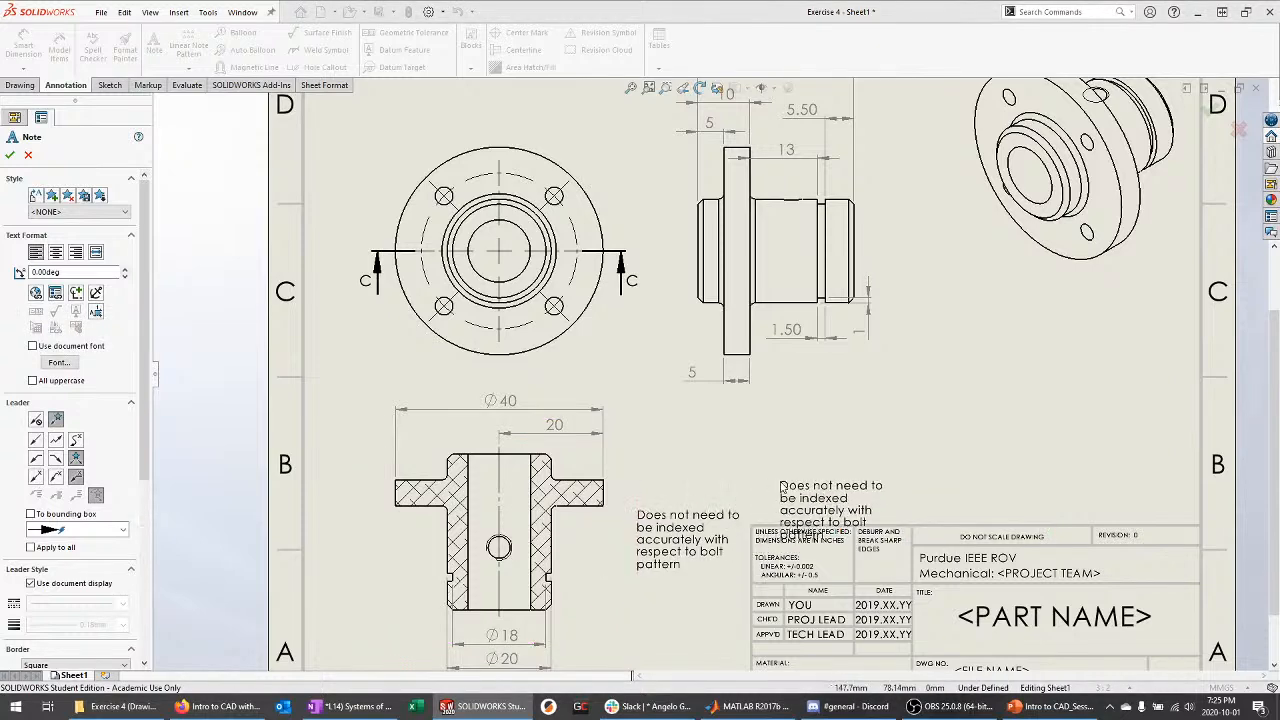
key("Escape")
Drag the bolt-pattern note down and left beside section C-C, its leader still on the hole
left_click(661, 541)
left_click(664, 547)
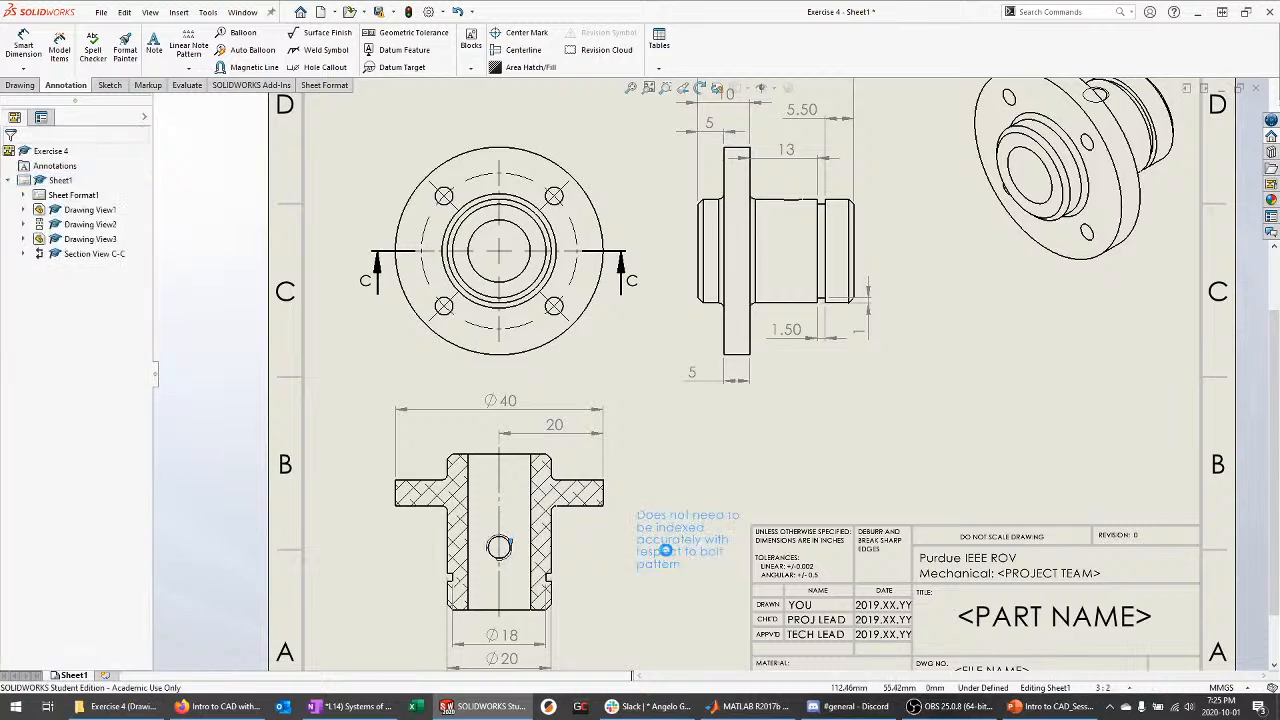
left_click(677, 483)
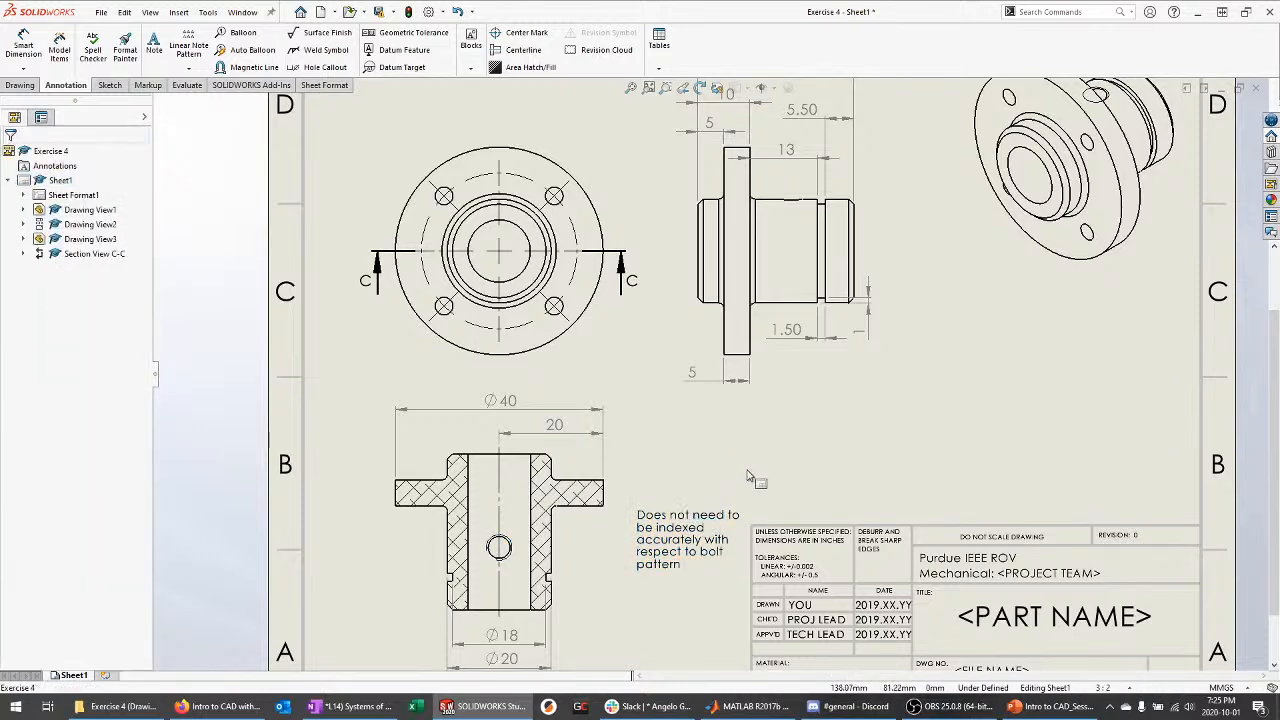
left_click_drag(660, 555, 622, 573)
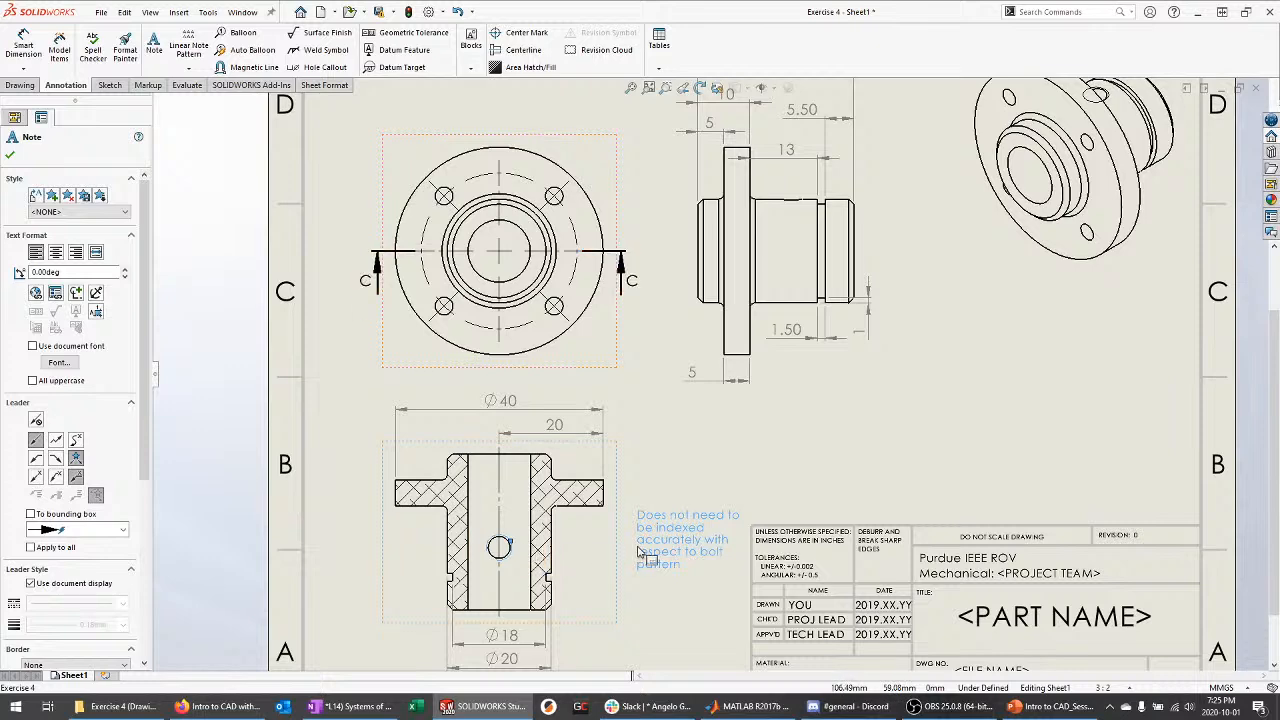
left_click_drag(648, 552, 640, 506)
left_click(676, 537)
left_click(687, 539)
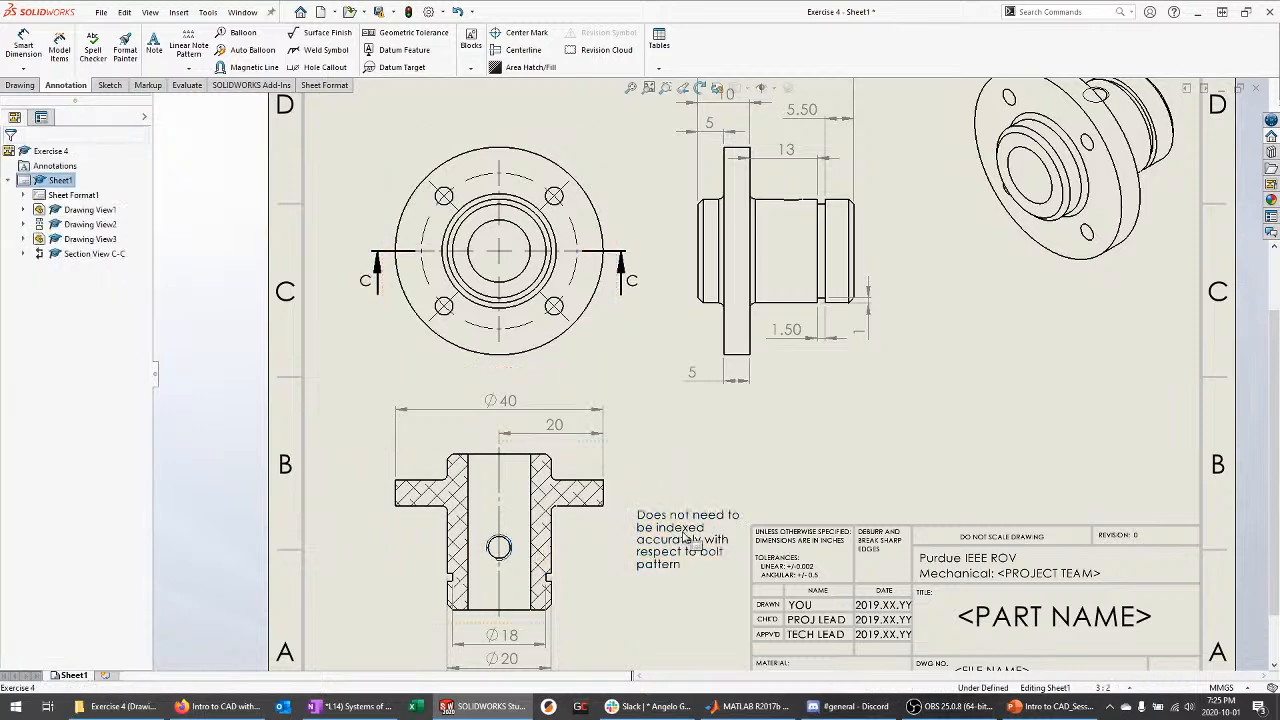
left_click(807, 490)
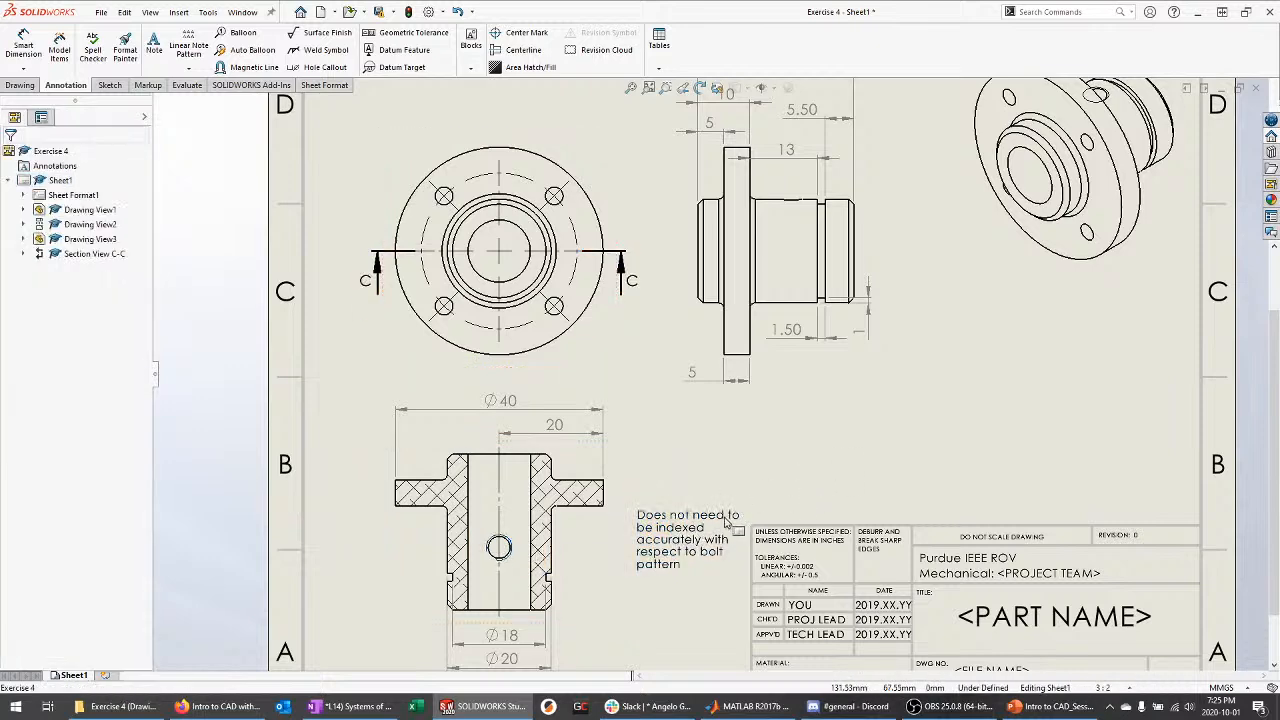
scroll(772, 425, "up", 6)
scroll(689, 463, "down", 8)
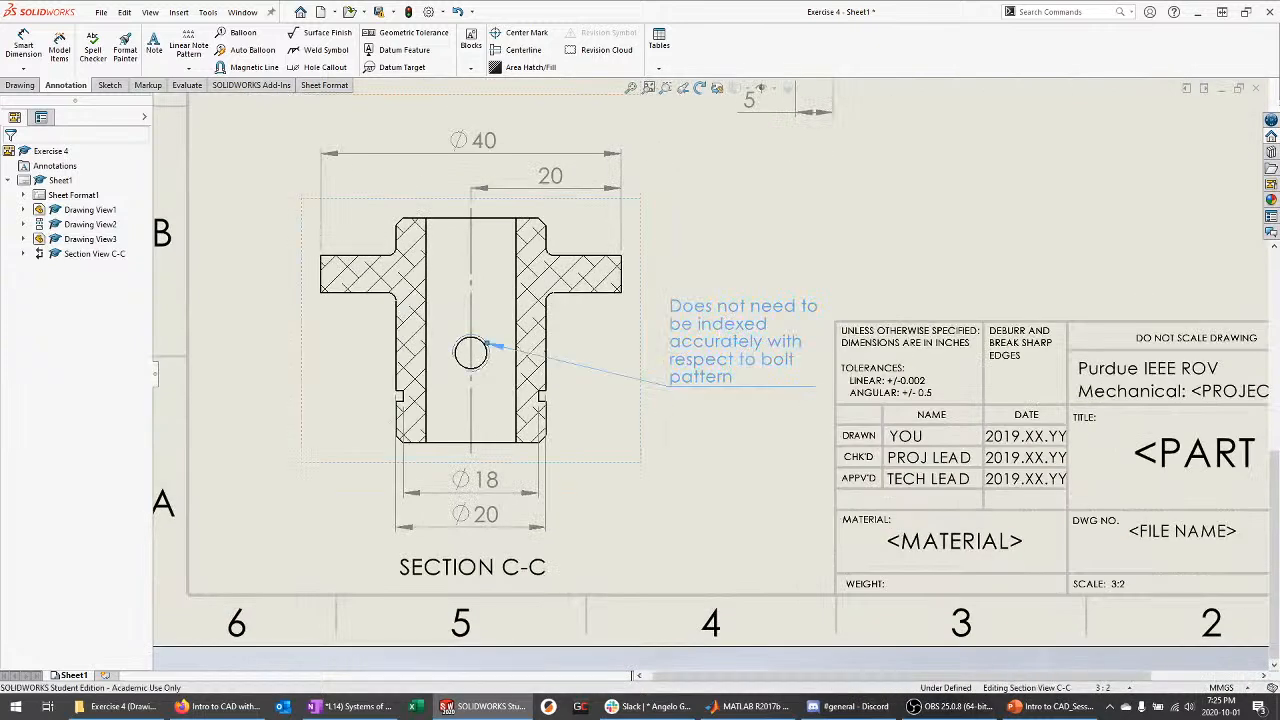
left_click_drag(717, 343, 695, 382)
left_click(702, 516)
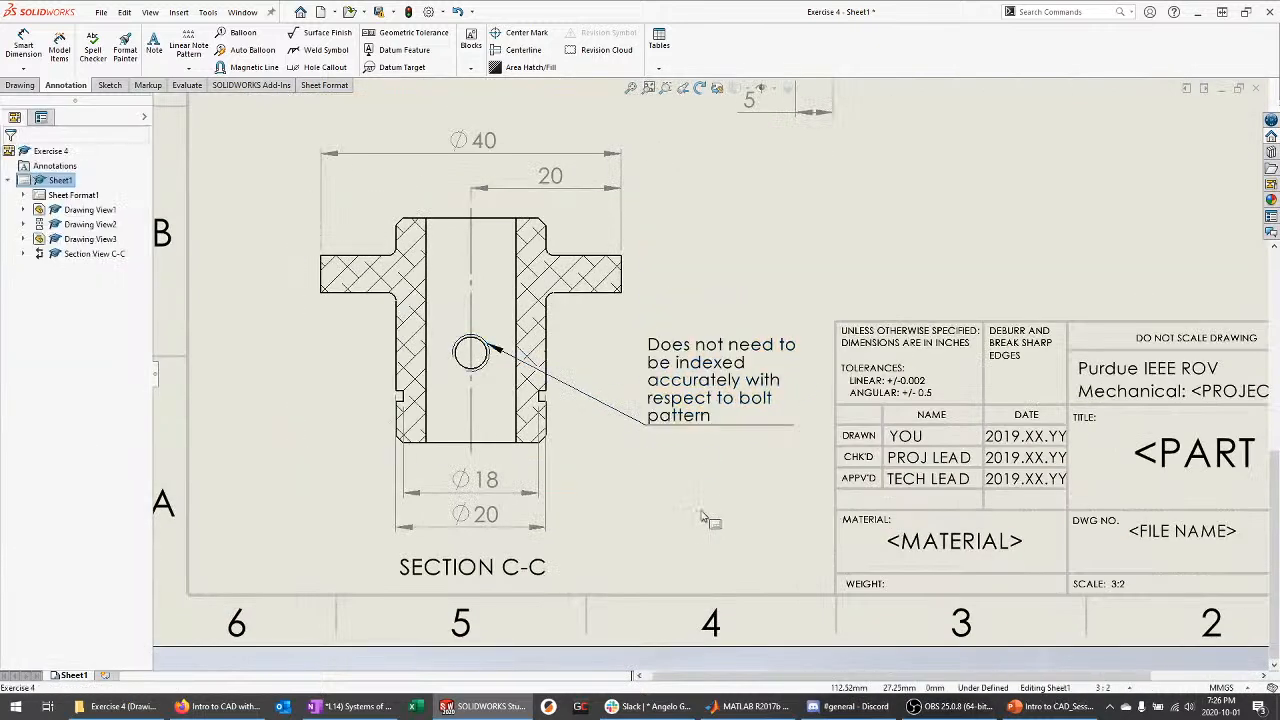
scroll(708, 540, "up", 2)
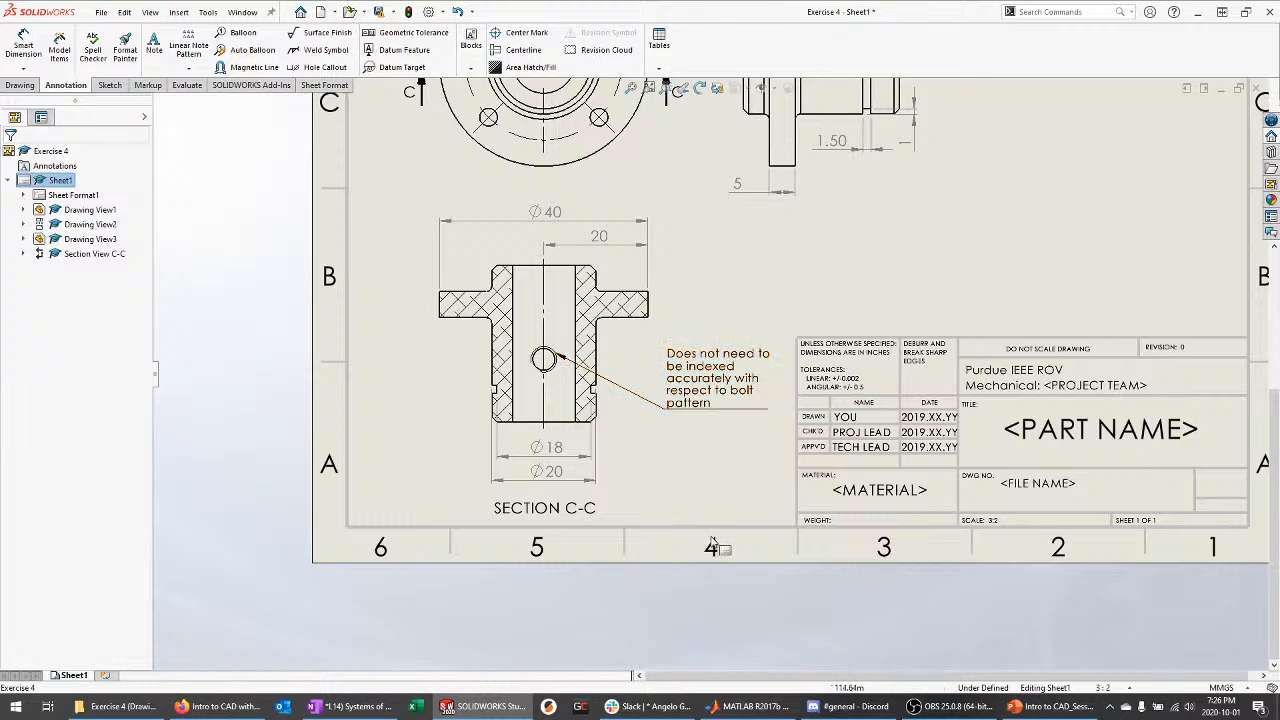
scroll(707, 562, "up", 1)
scroll(781, 565, "up", 1)
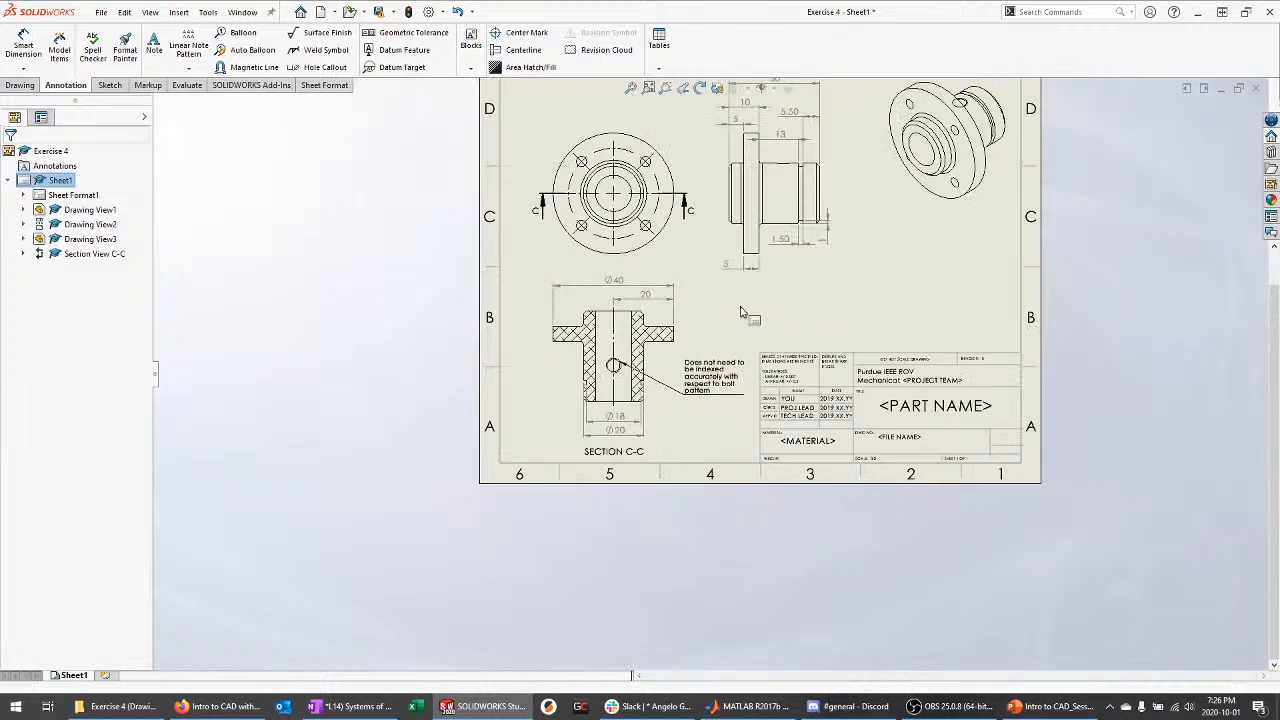
scroll(705, 440, "down", 1)
scroll(672, 497, "down", 1)
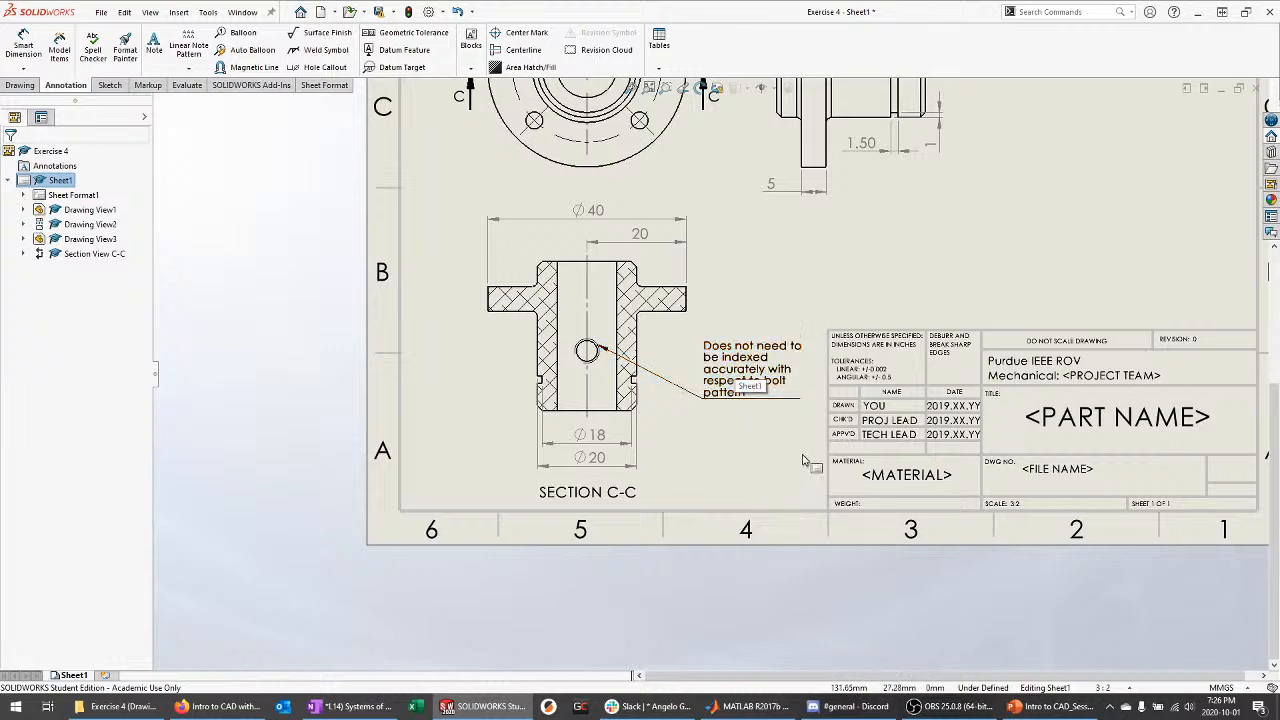
Nudge Drawing View1 slightly up-left and check the section view and note
scroll(712, 500, "up", 3)
scroll(698, 204, "down", 3)
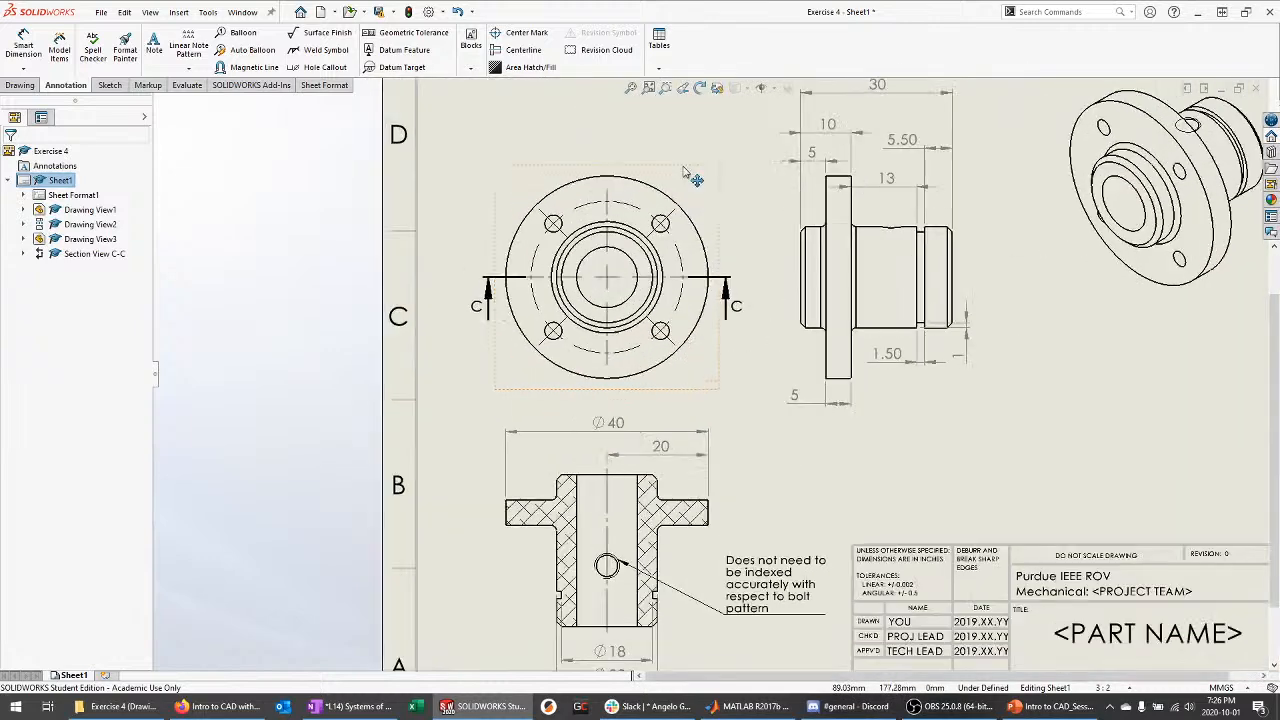
left_click_drag(694, 179, 690, 171)
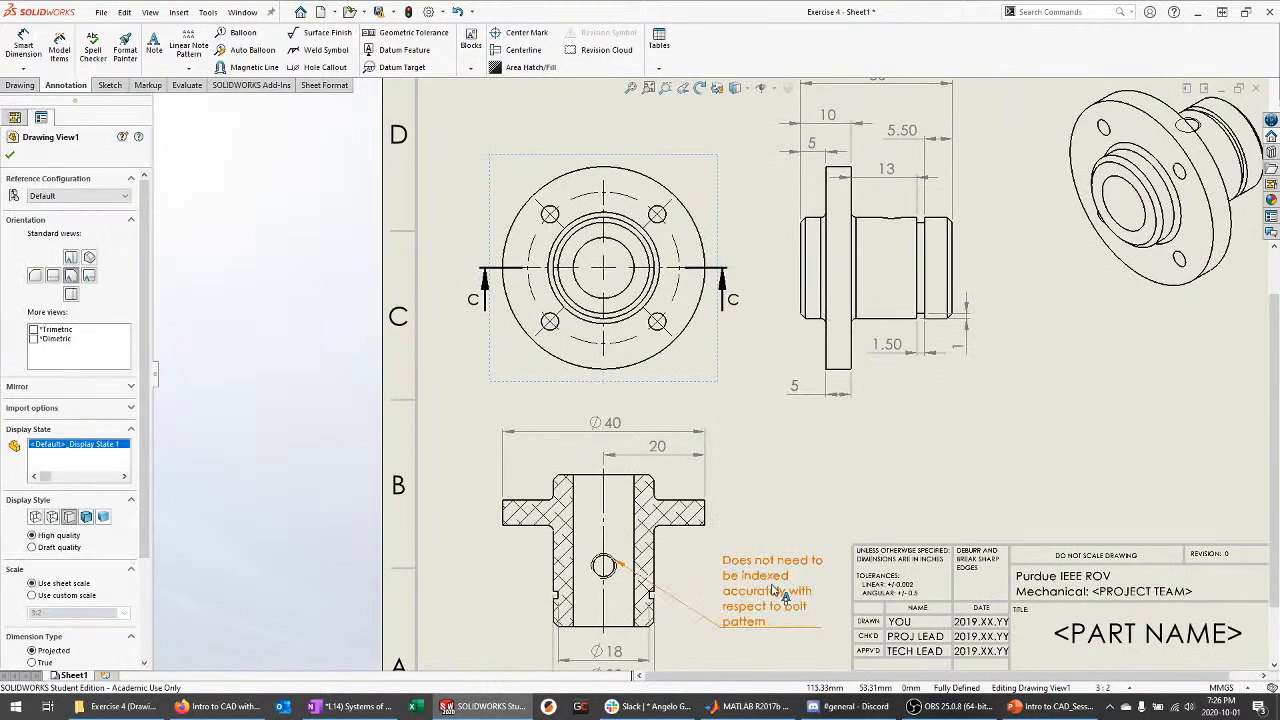
scroll(692, 273, "down", 1)
key("Escape")
scroll(616, 148, "down", 2)
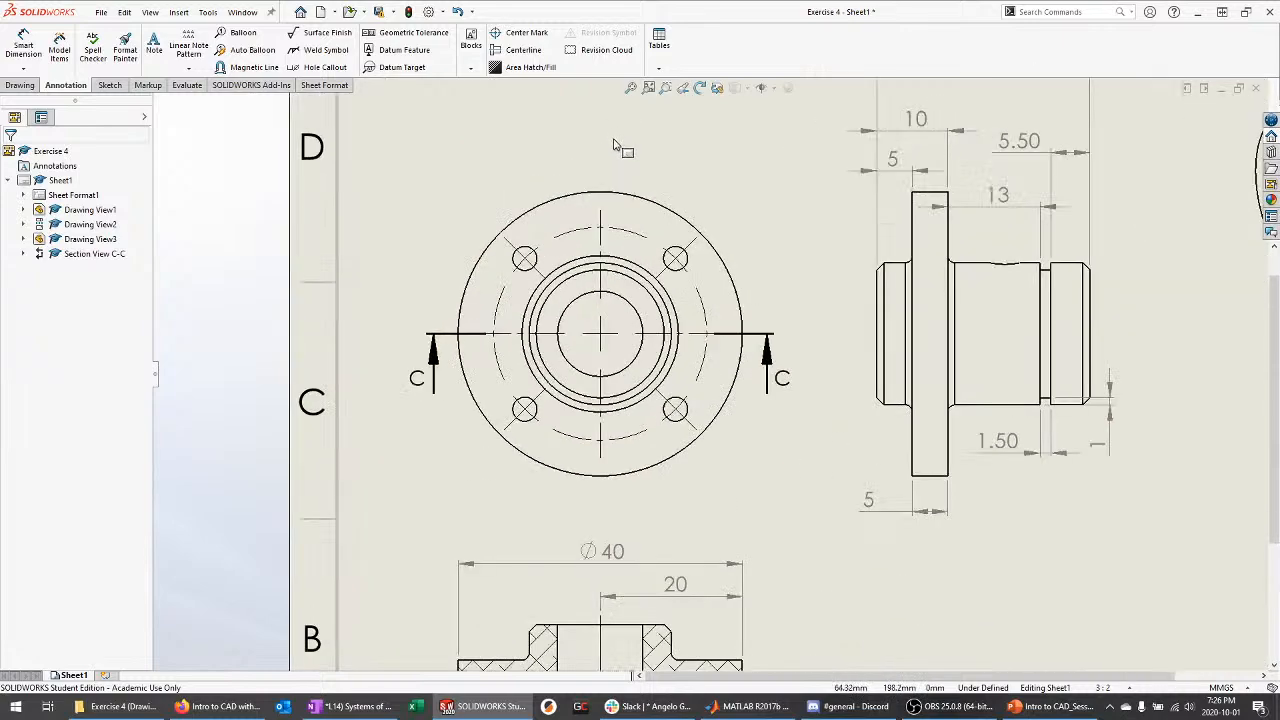
scroll(650, 200, "up", 4)
scroll(672, 492, "down", 3)
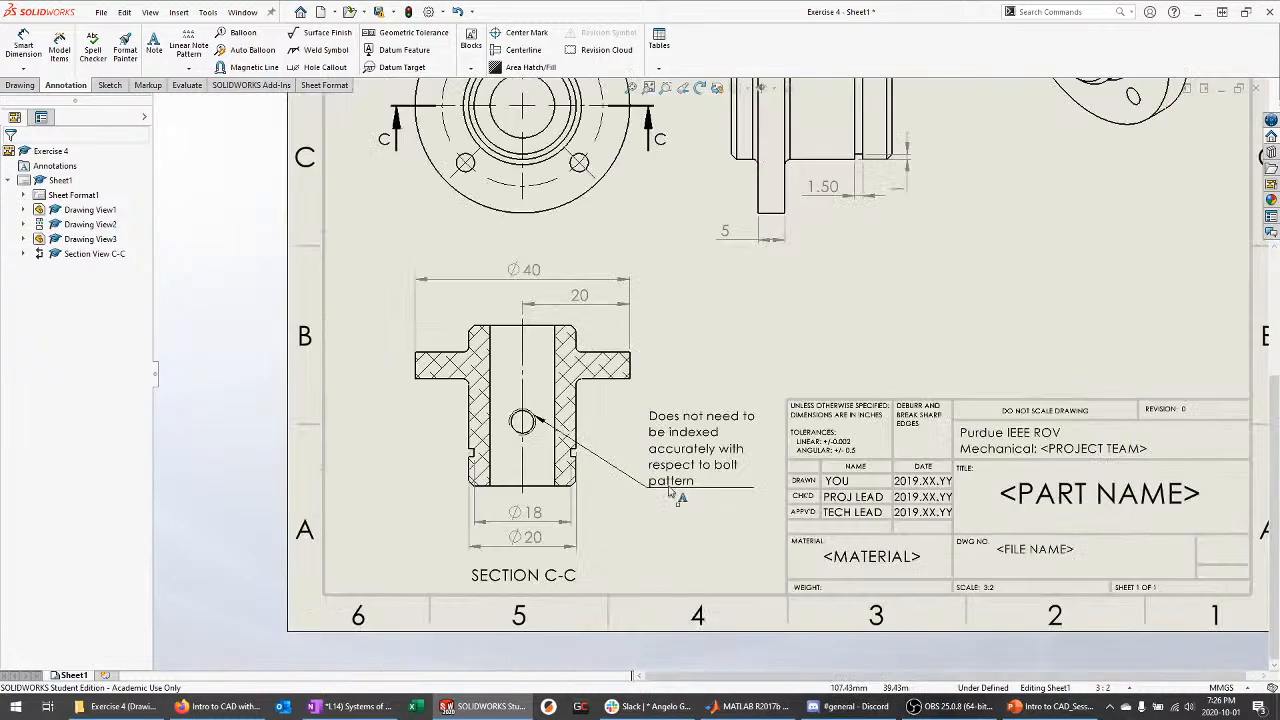
scroll(672, 492, "down", 2)
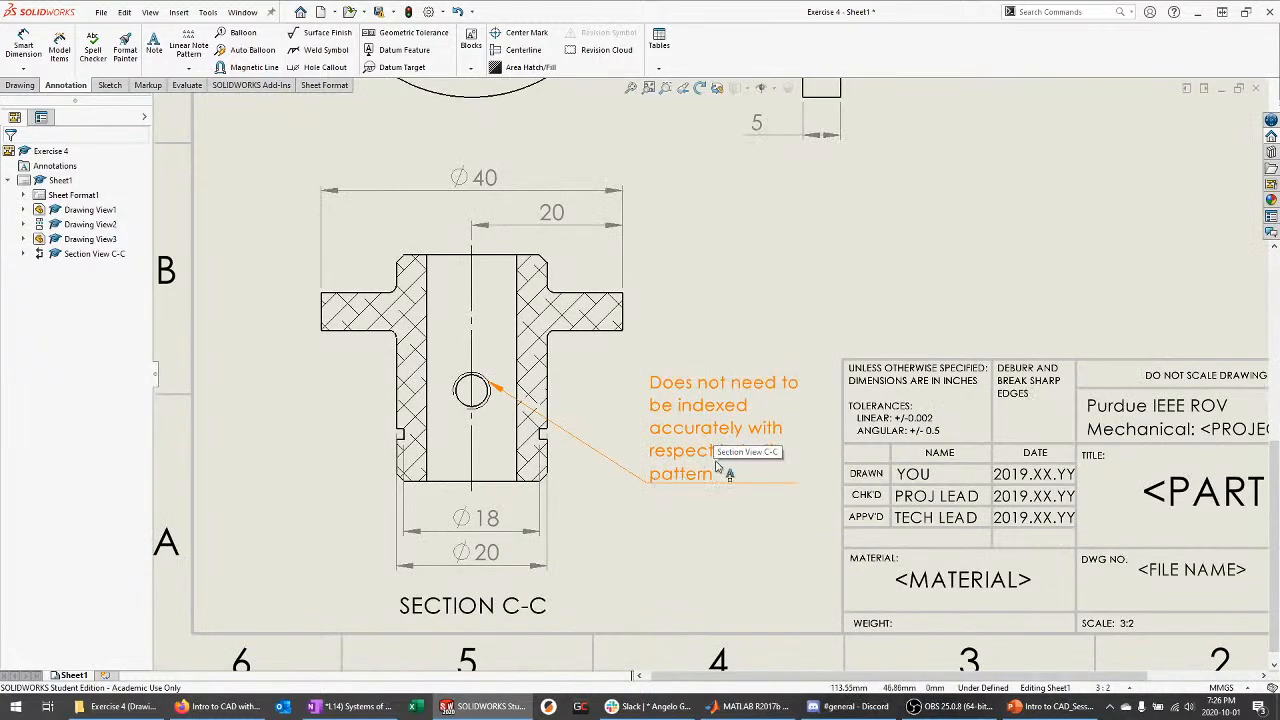
scroll(715, 466, "up", 4)
scroll(655, 240, "down", 3)
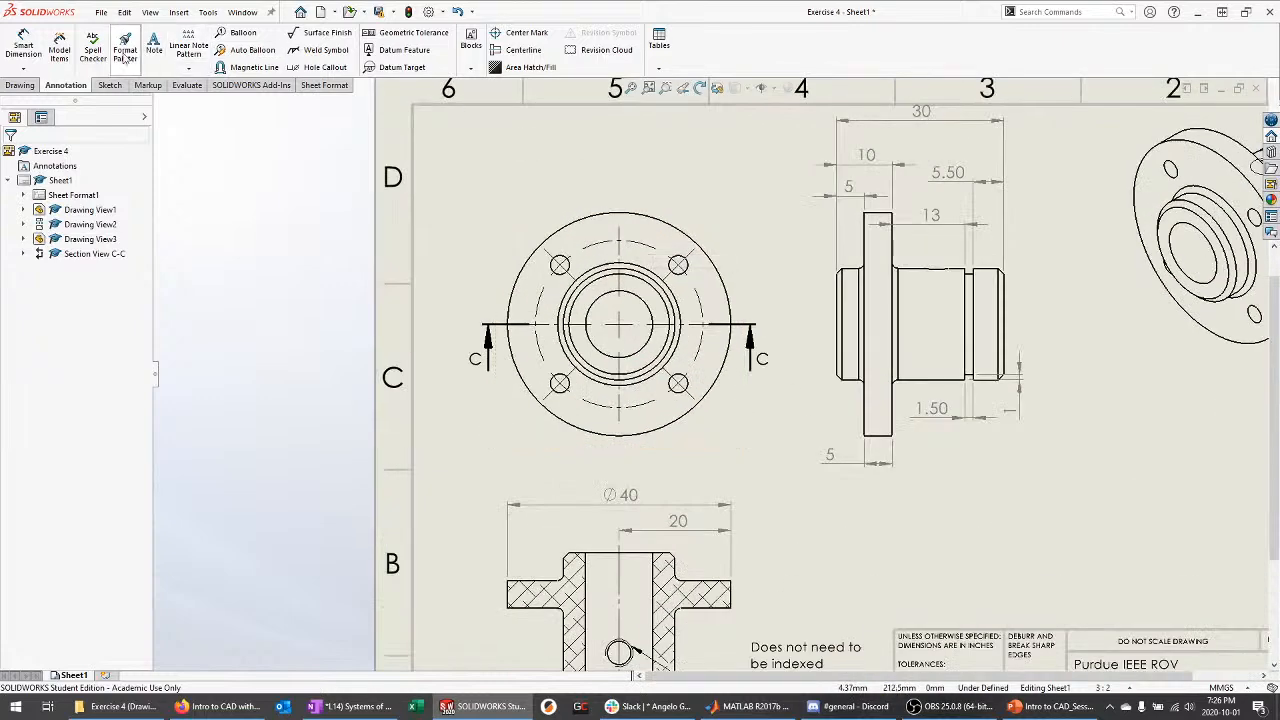
Dimension the 45° angle between the bolt-circle and vertical centerlines, placed above the front view
left_click(23, 48)
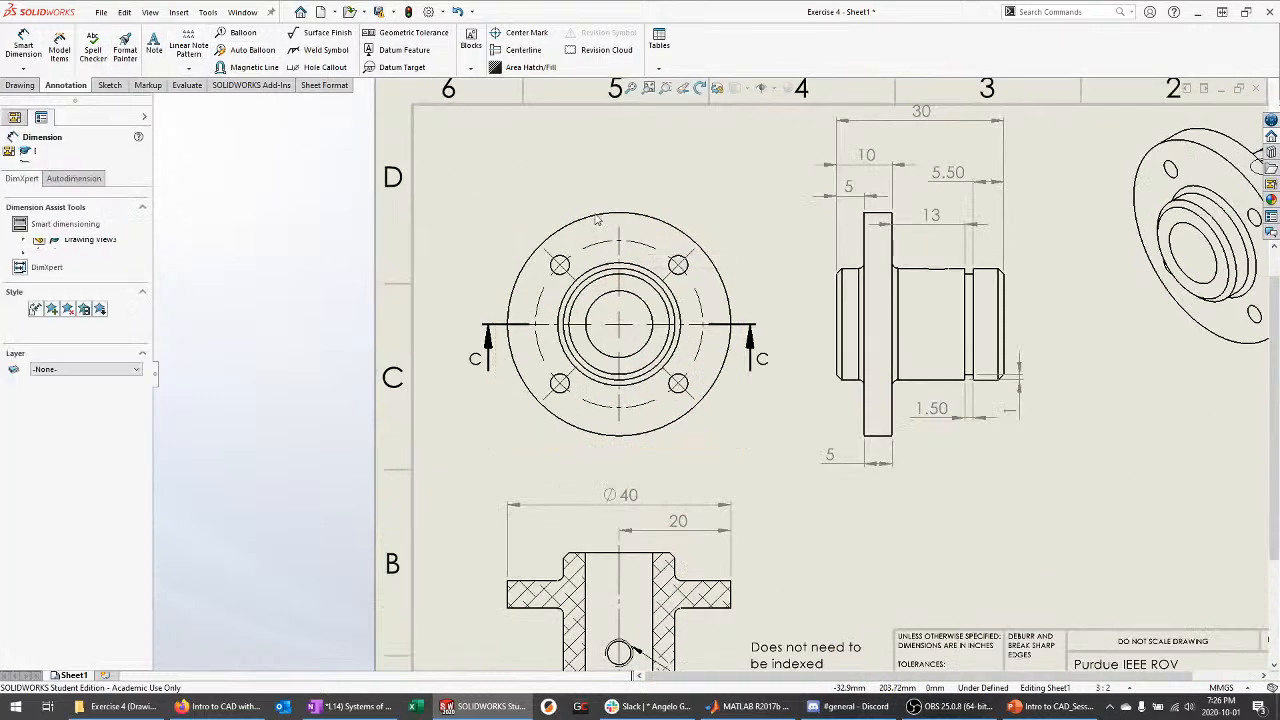
left_click(690, 252)
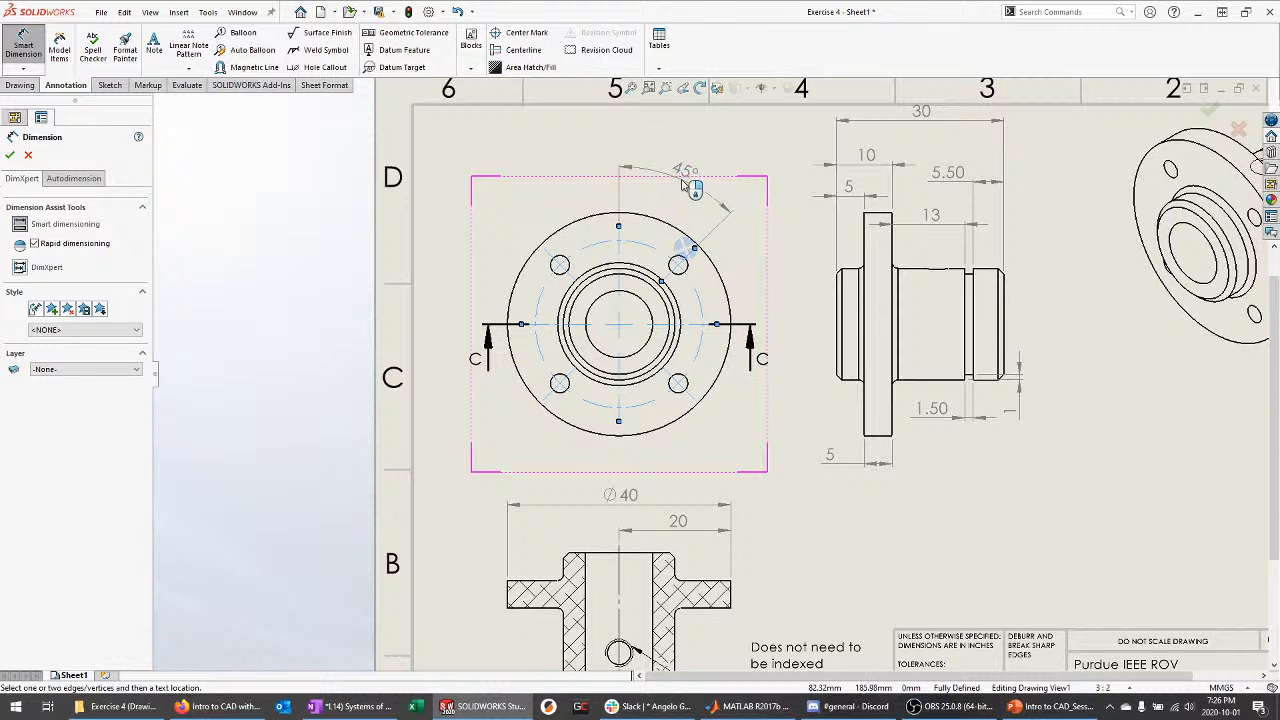
left_click(692, 150)
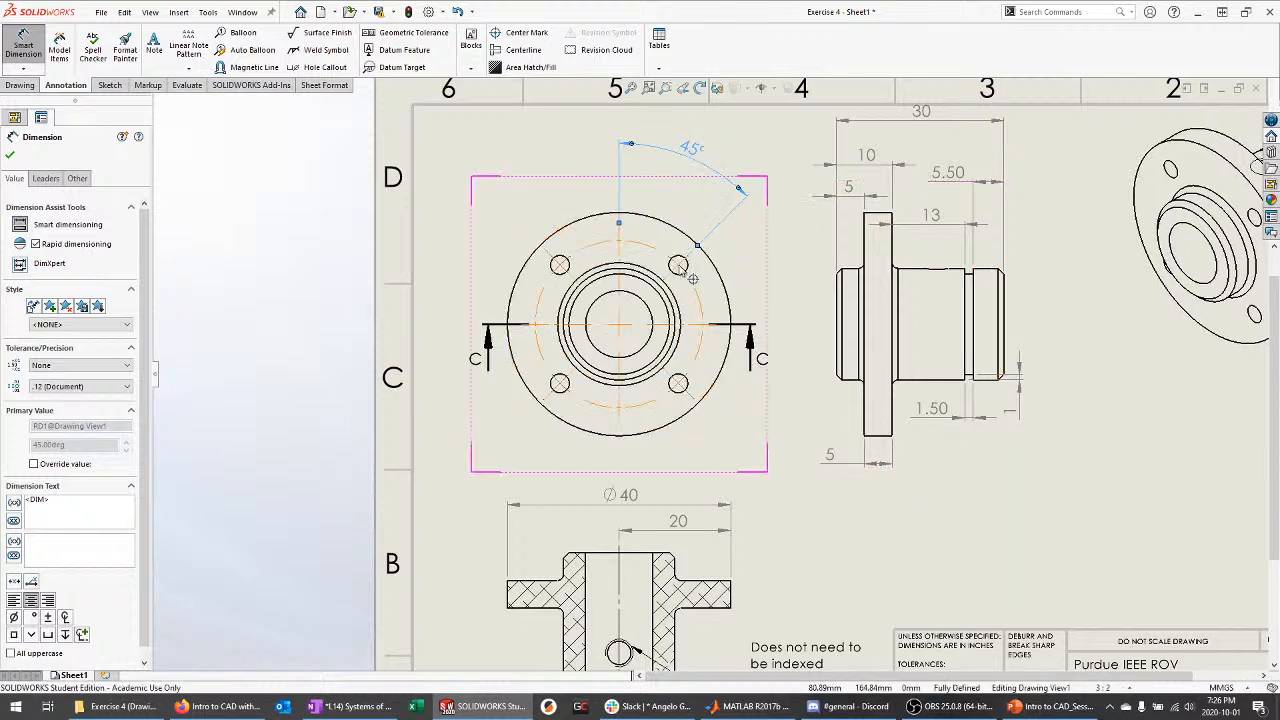
key("Escape")
left_click(710, 226)
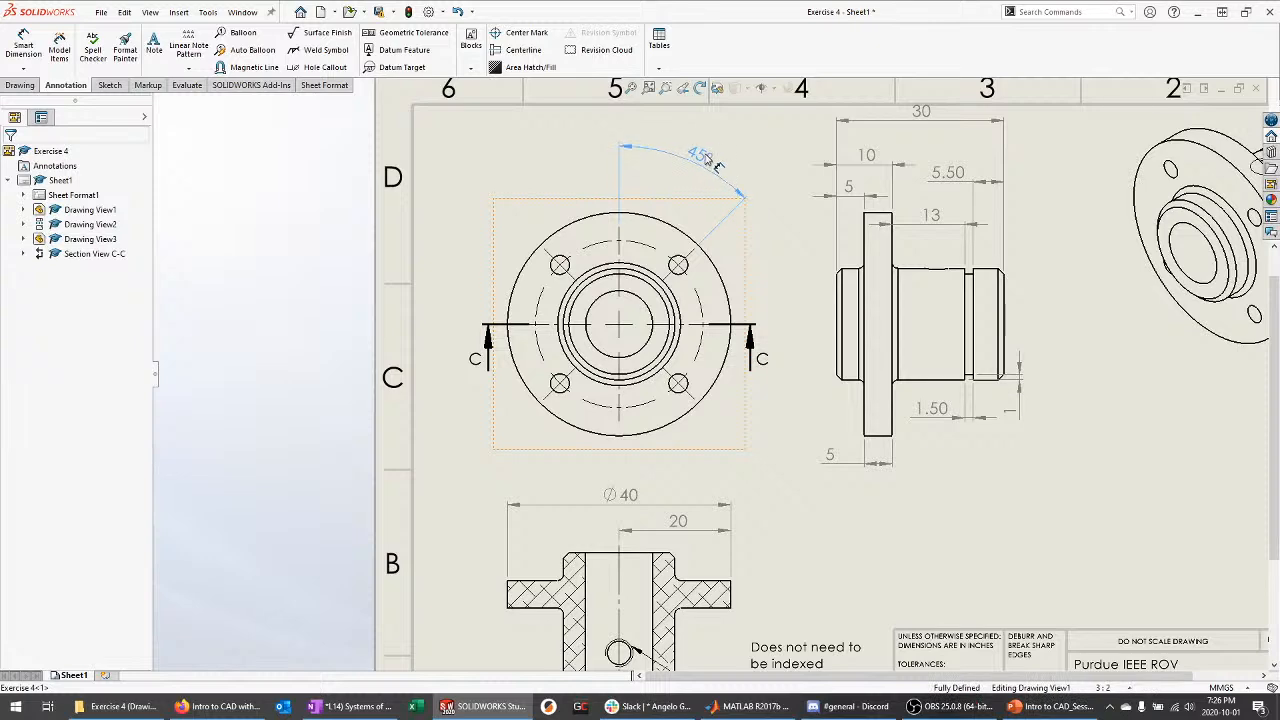
key("Escape")
scroll(630, 285, "down", 3)
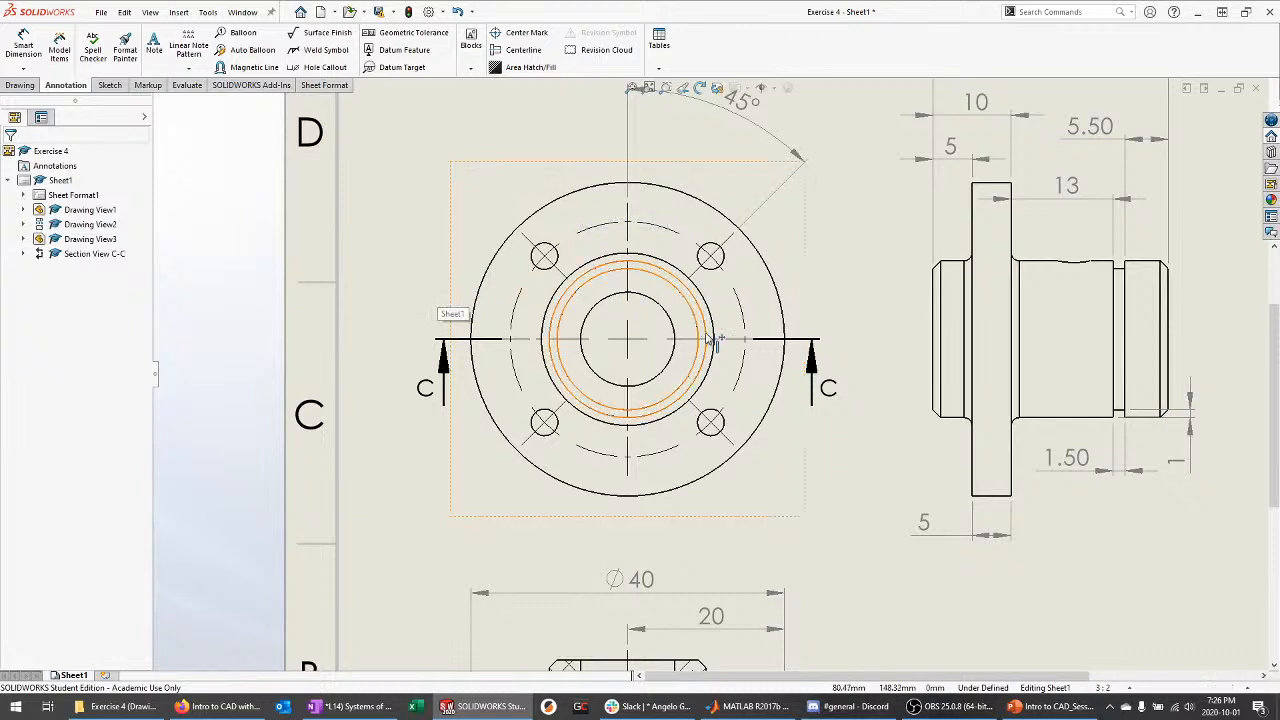
Add a 4 x Ø 3.40 THRU ALL hole callout from the upper-left bolt hole above the view
left_click(308, 72)
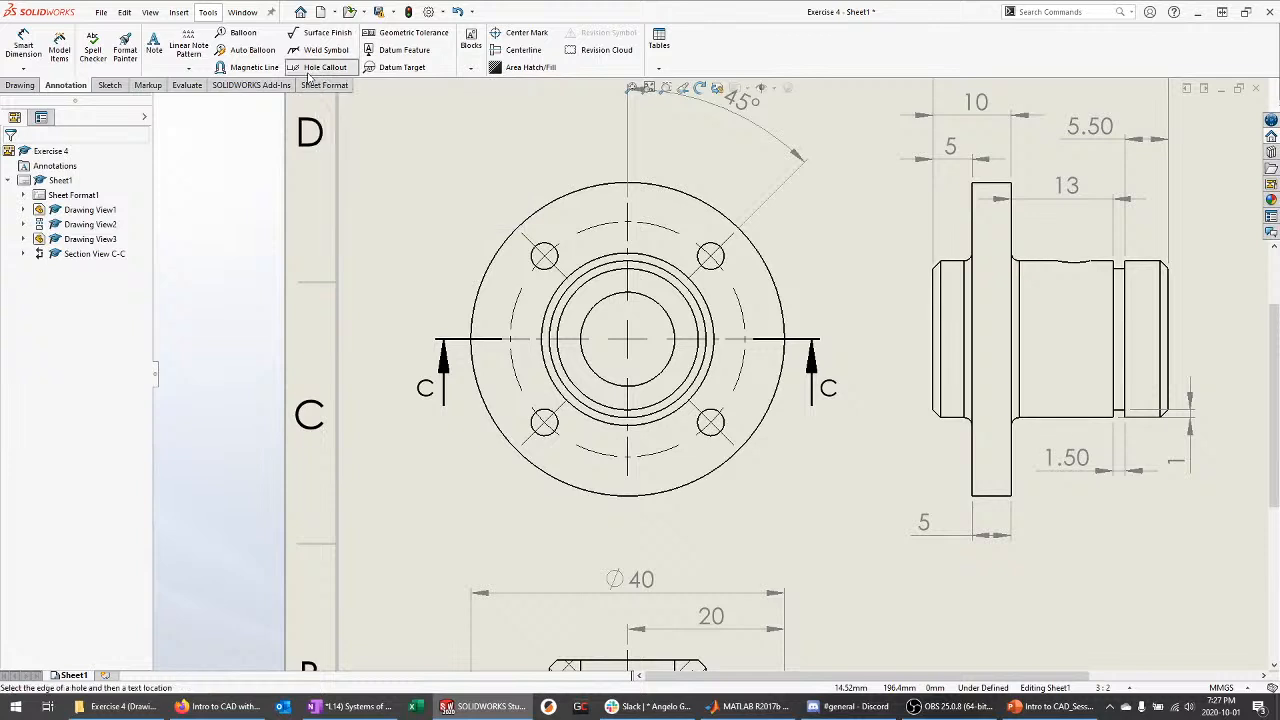
left_click(546, 250)
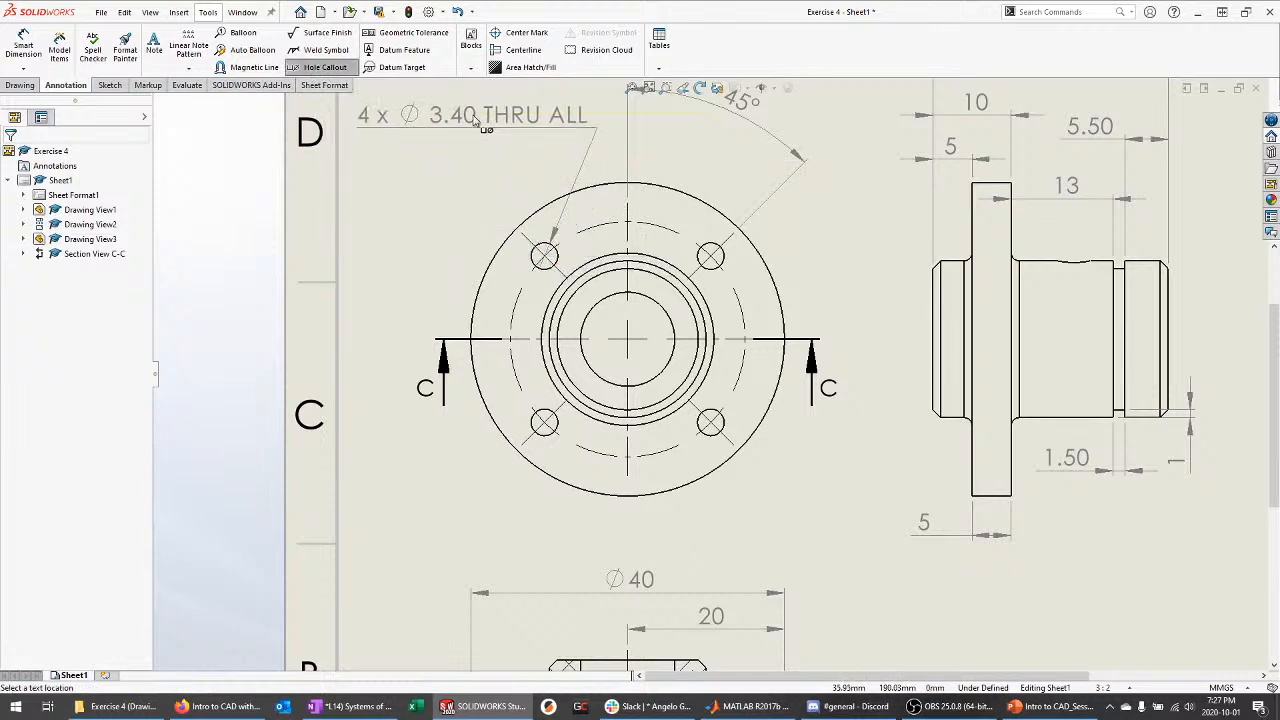
left_click(480, 118)
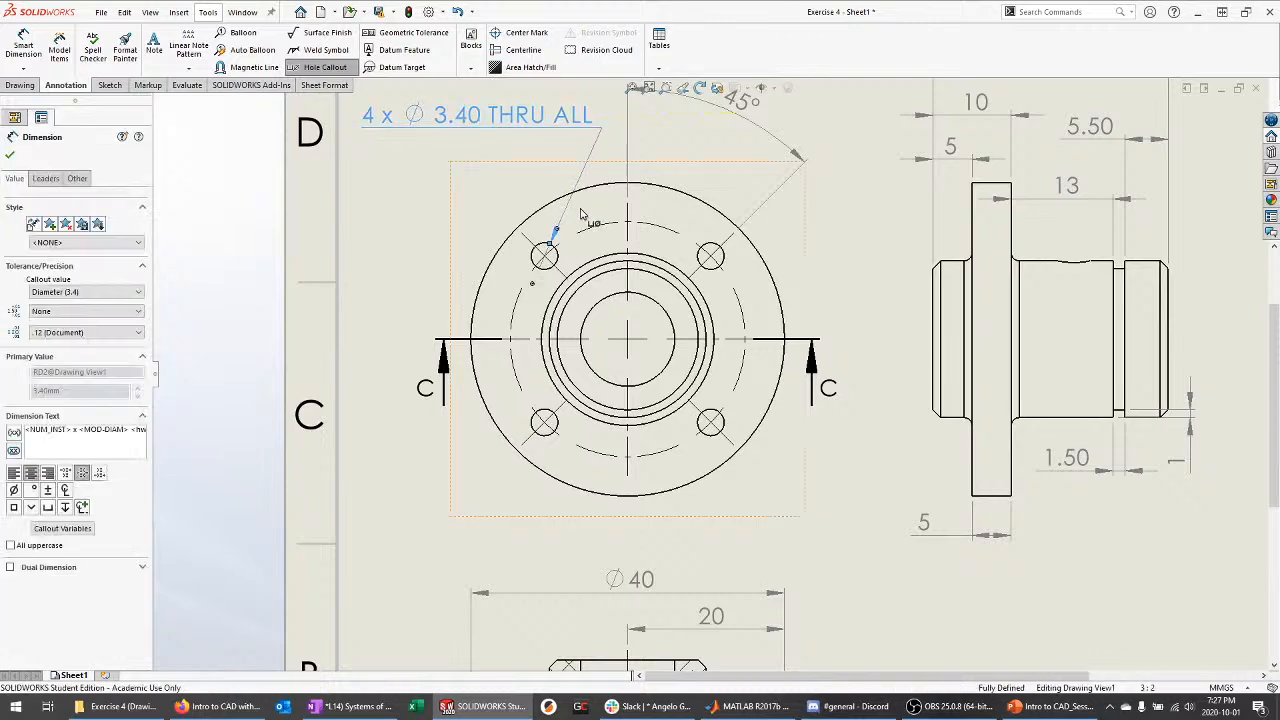
key("Escape")
left_click(242, 12)
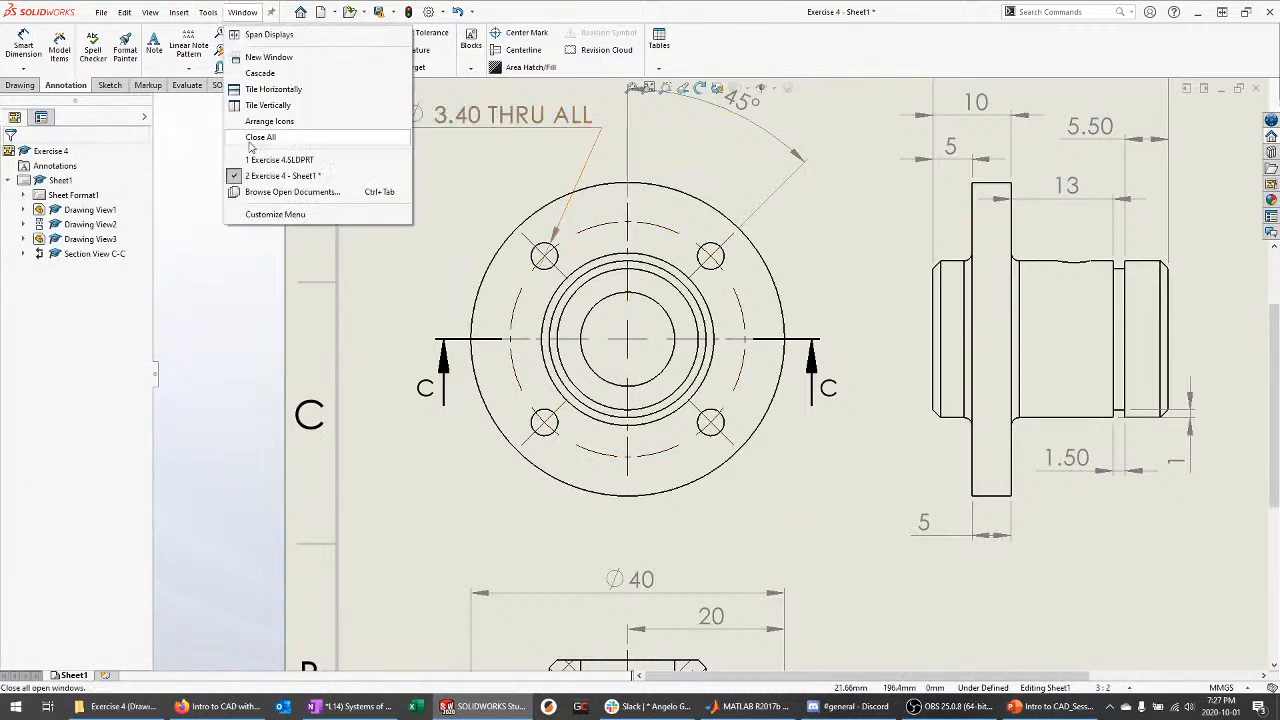
left_click(285, 160)
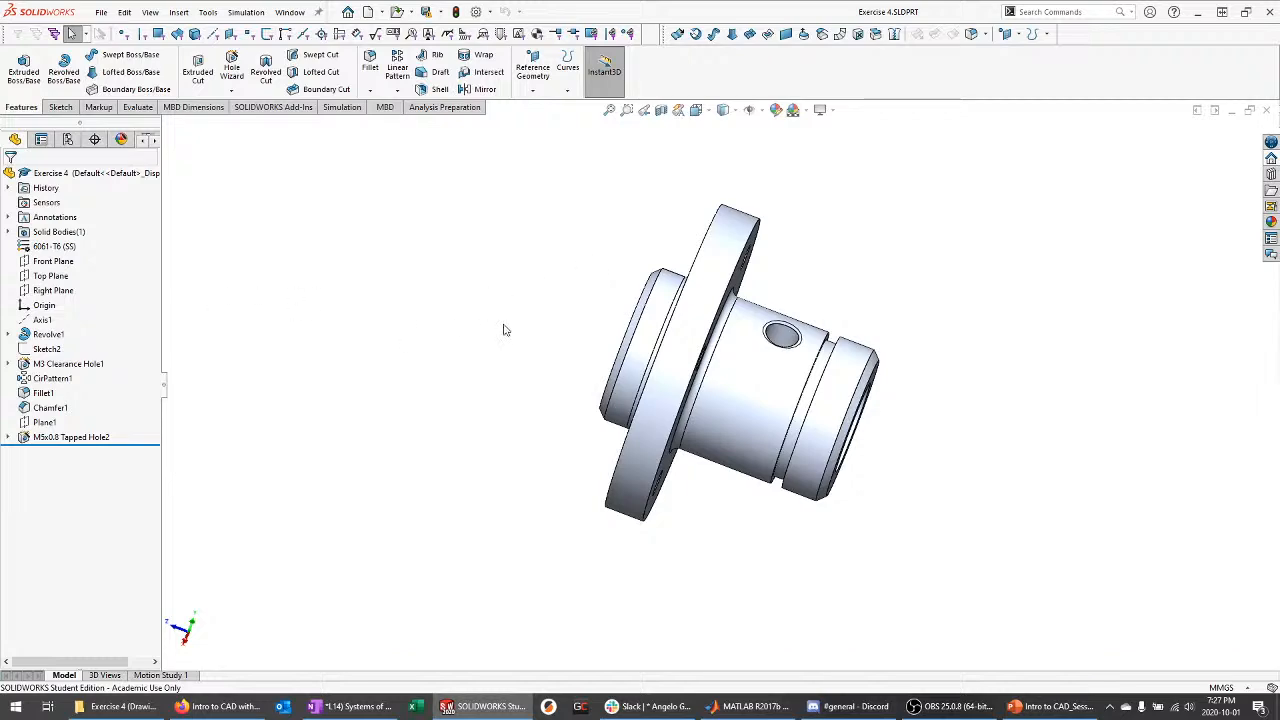
middle_click_drag(504, 330, 612, 342)
left_click(90, 365)
middle_click_drag(295, 358, 354, 413)
left_click(58, 379, "ctrl")
left_click(354, 413)
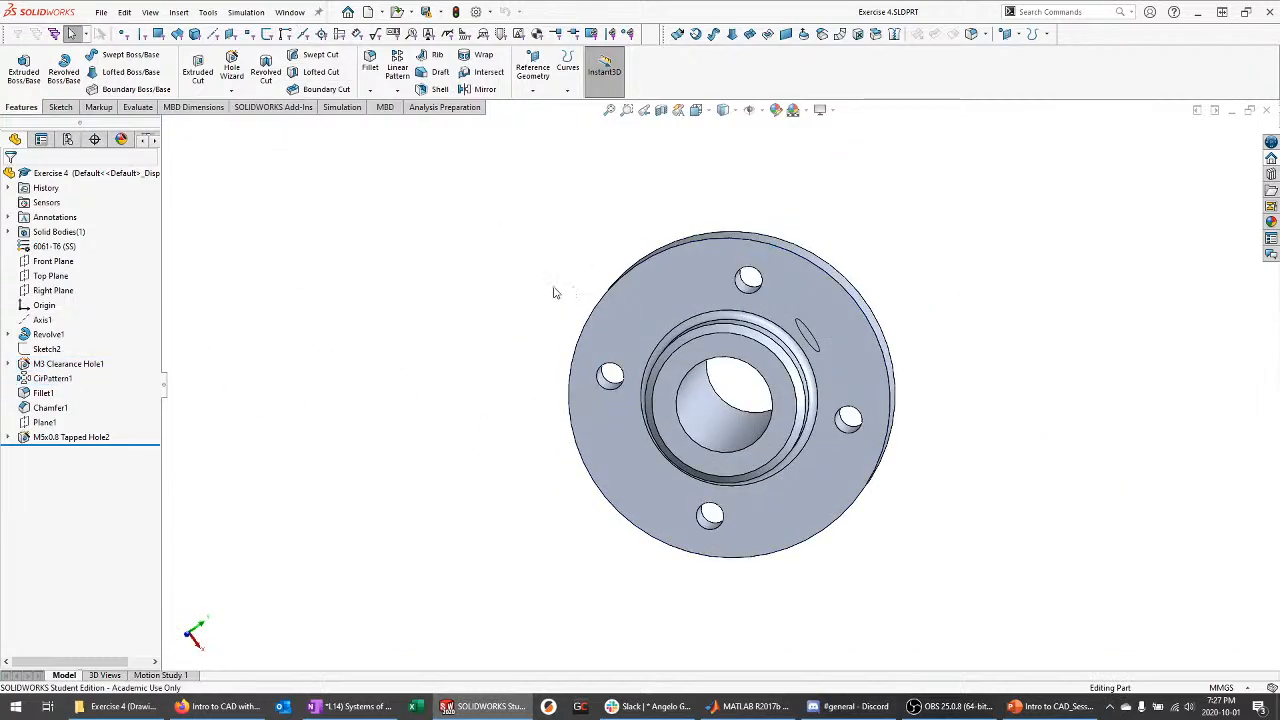
middle_click_drag(555, 292, 543, 320)
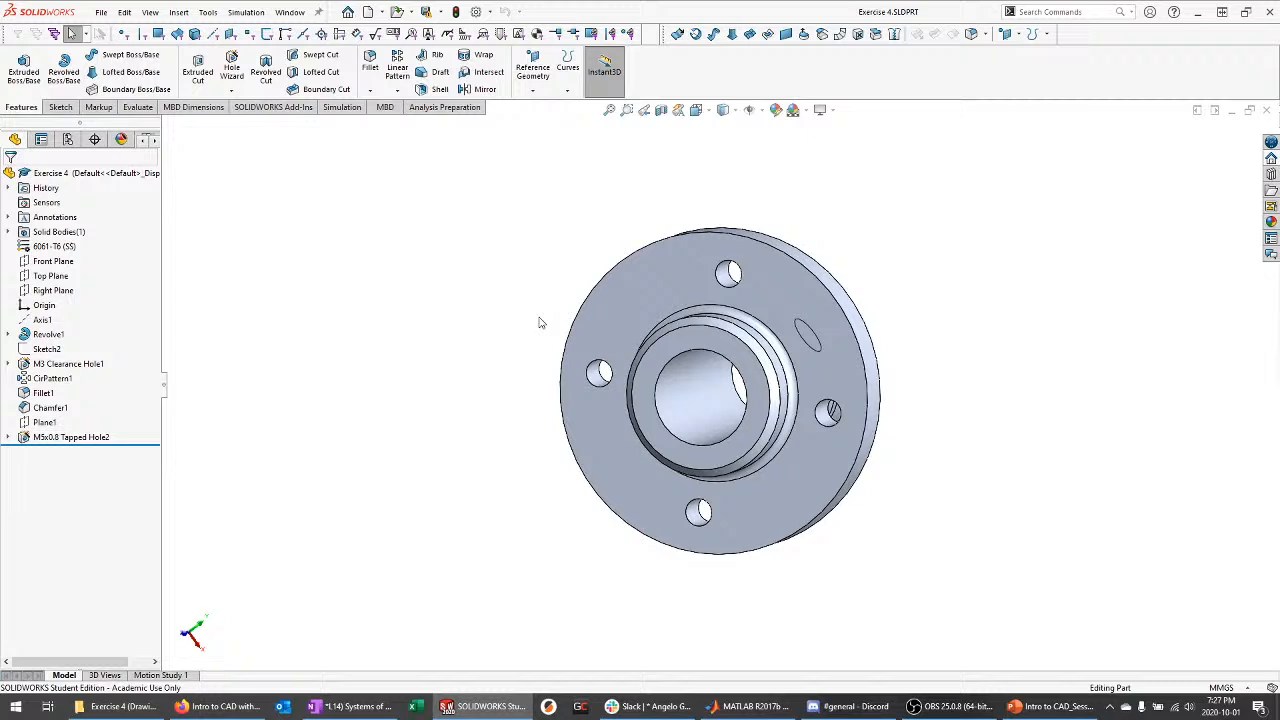
left_click(91, 365)
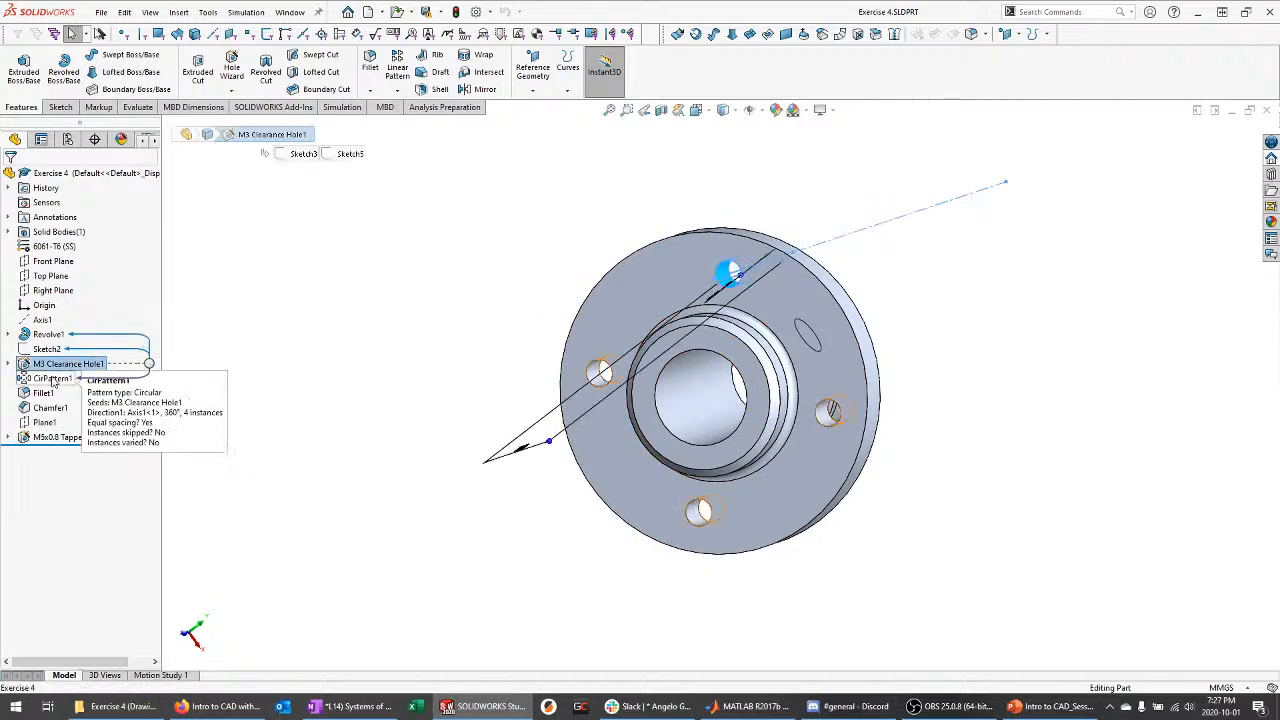
left_click(52, 378, "ctrl")
left_click(304, 308)
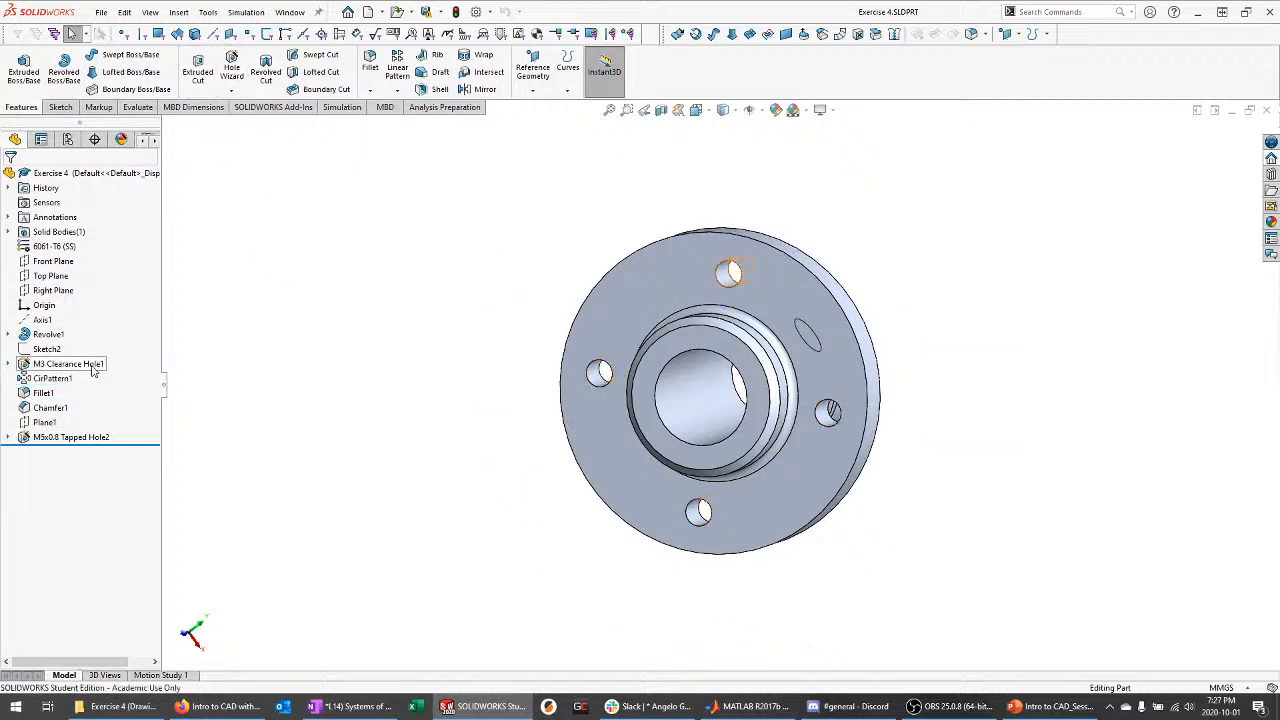
middle_click_drag(377, 352, 355, 360)
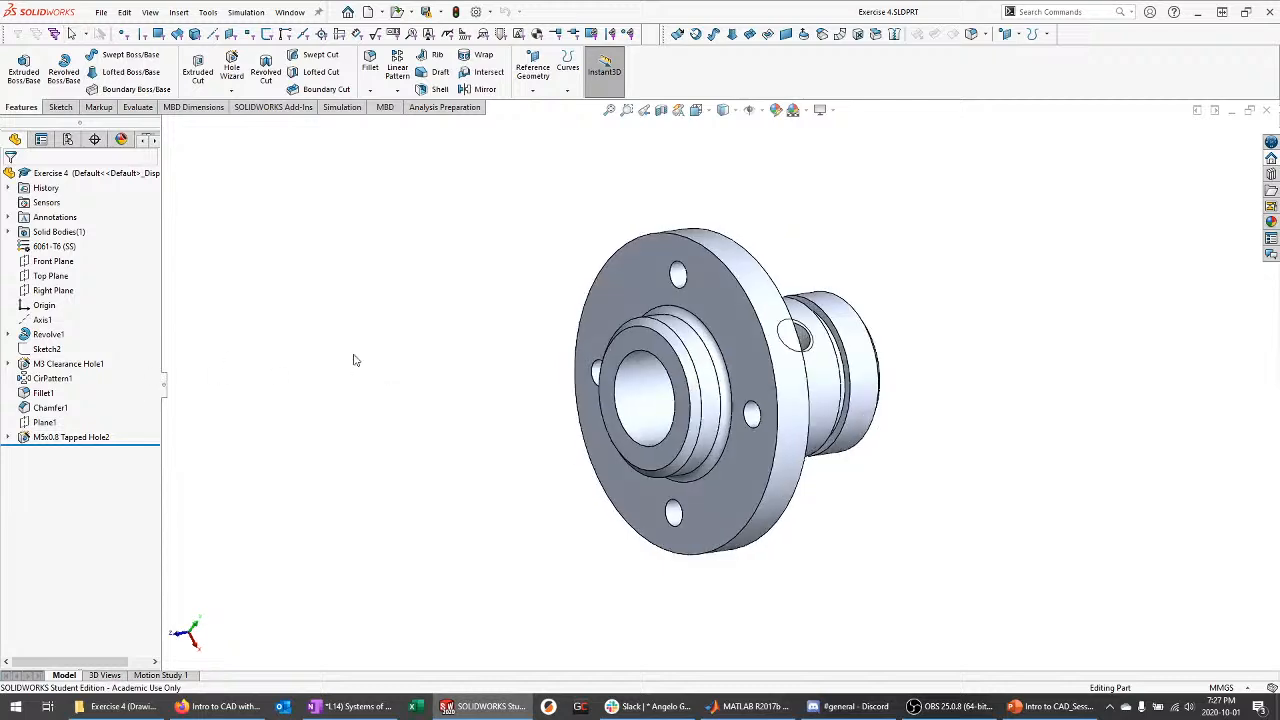
left_click(289, 12)
left_click(340, 192)
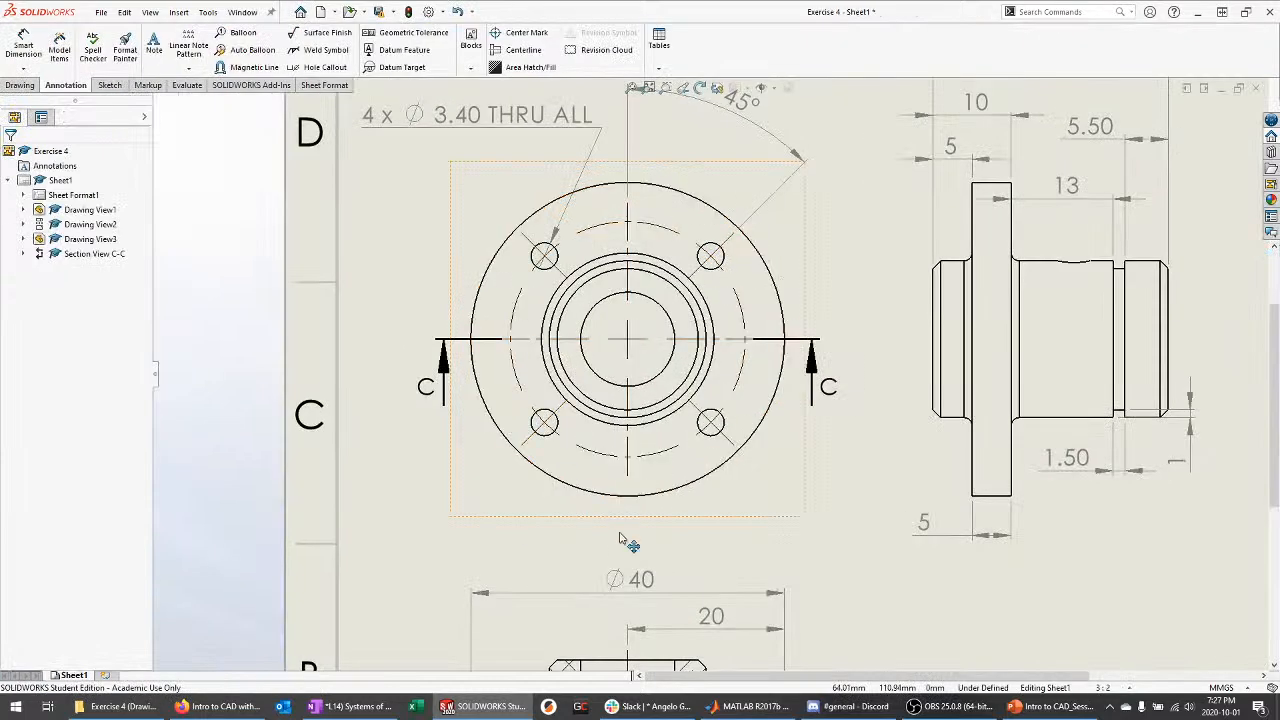
scroll(620, 540, "up", 1)
scroll(745, 375, "down", 2)
scroll(480, 220, "down", 1)
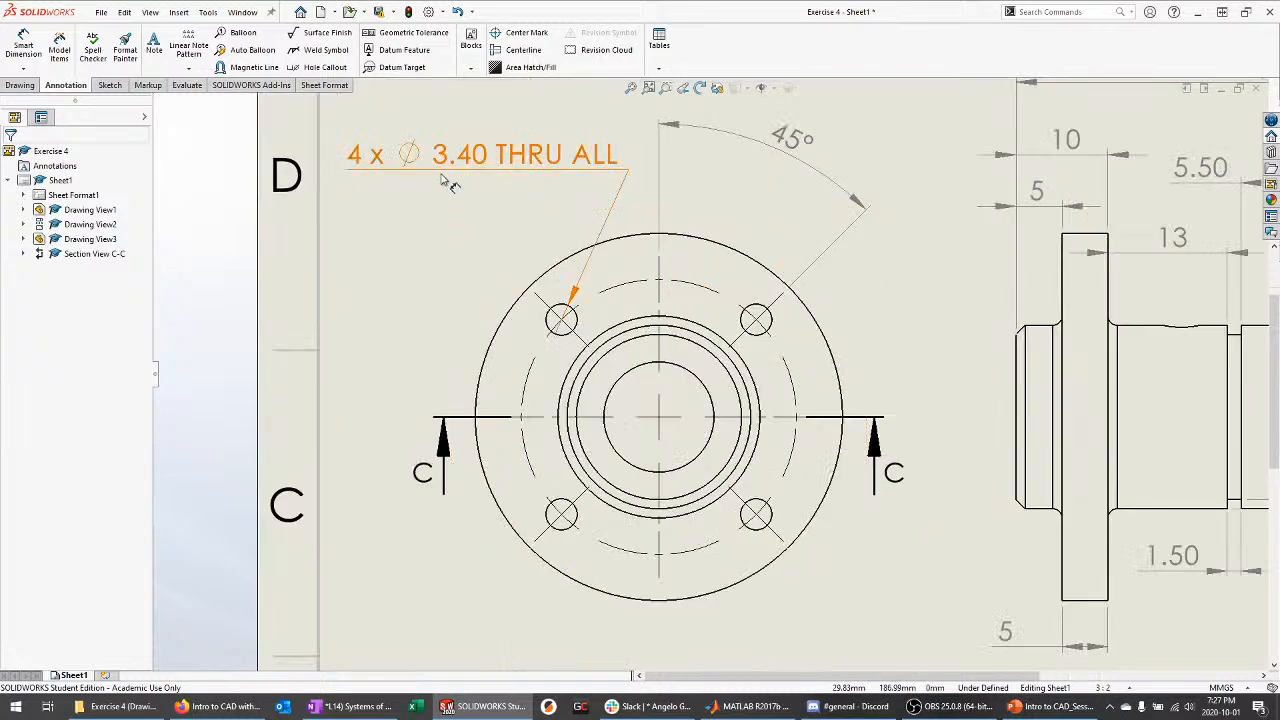
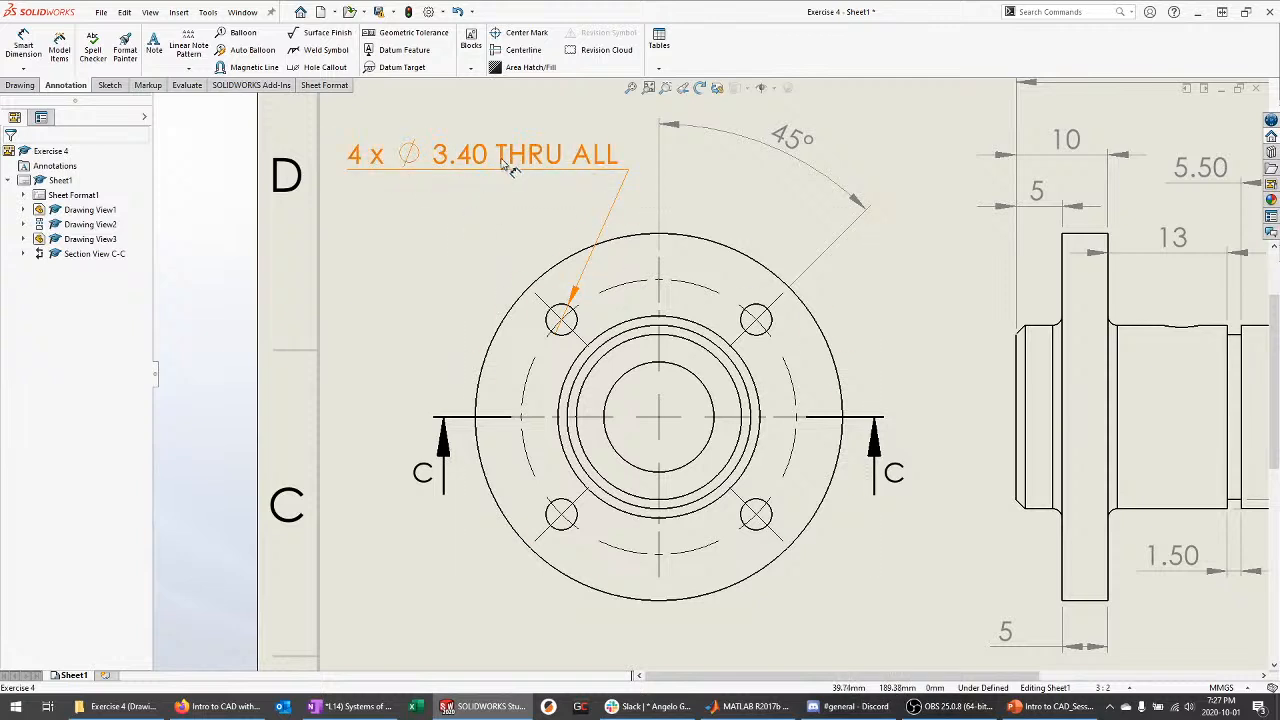
Move the hole callout up and add a second line reading M3 Clearance
left_click_drag(508, 167, 514, 141)
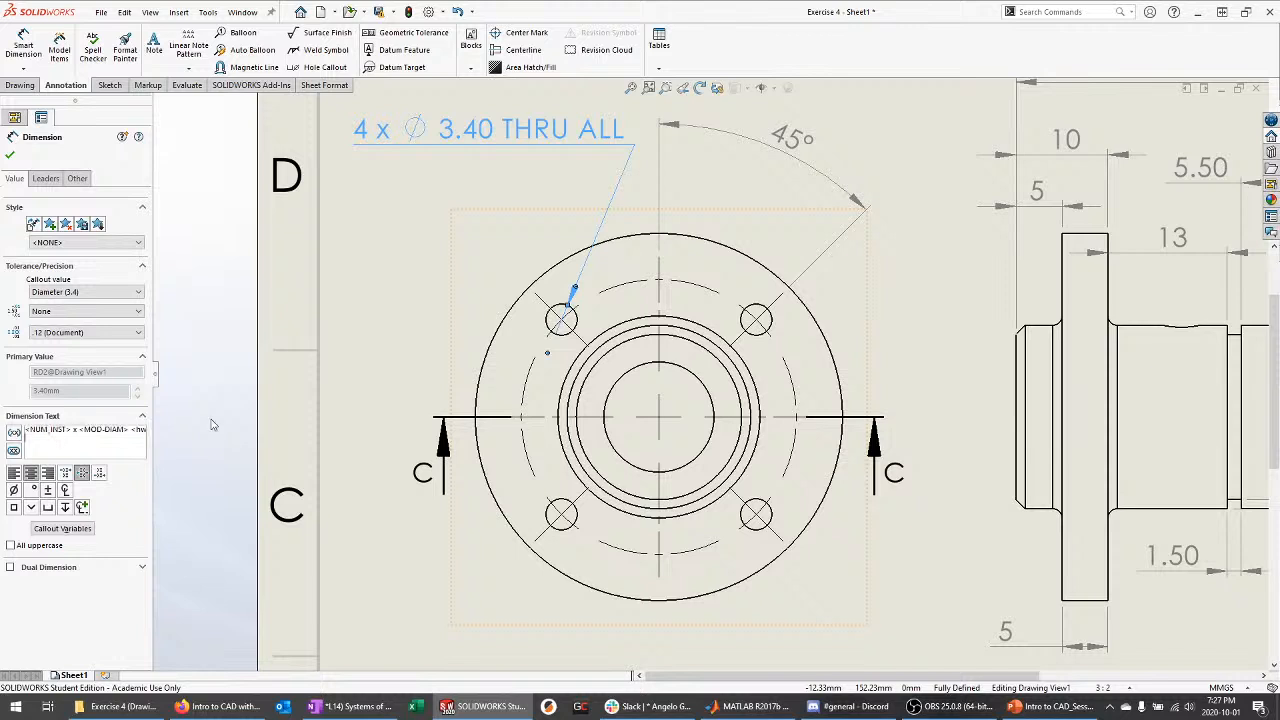
key("Return")
type("M")
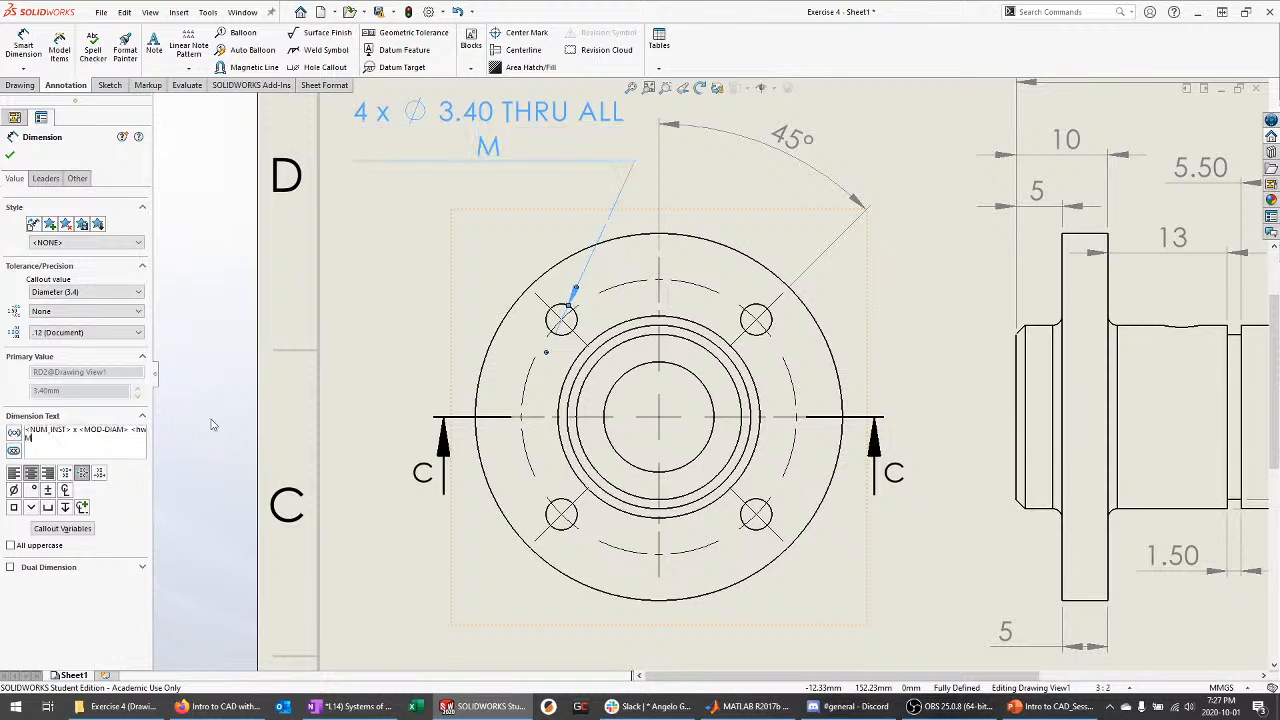
type("3 Clearan")
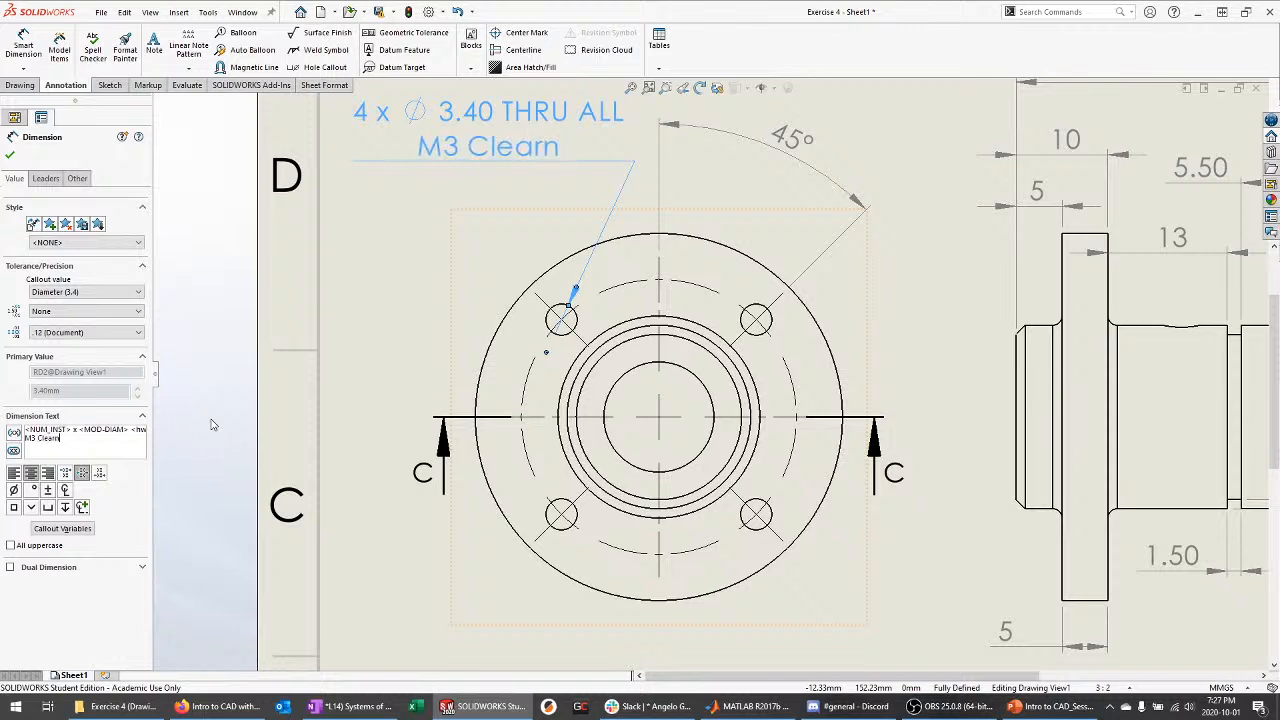
key("BackSpace")
type("ance")
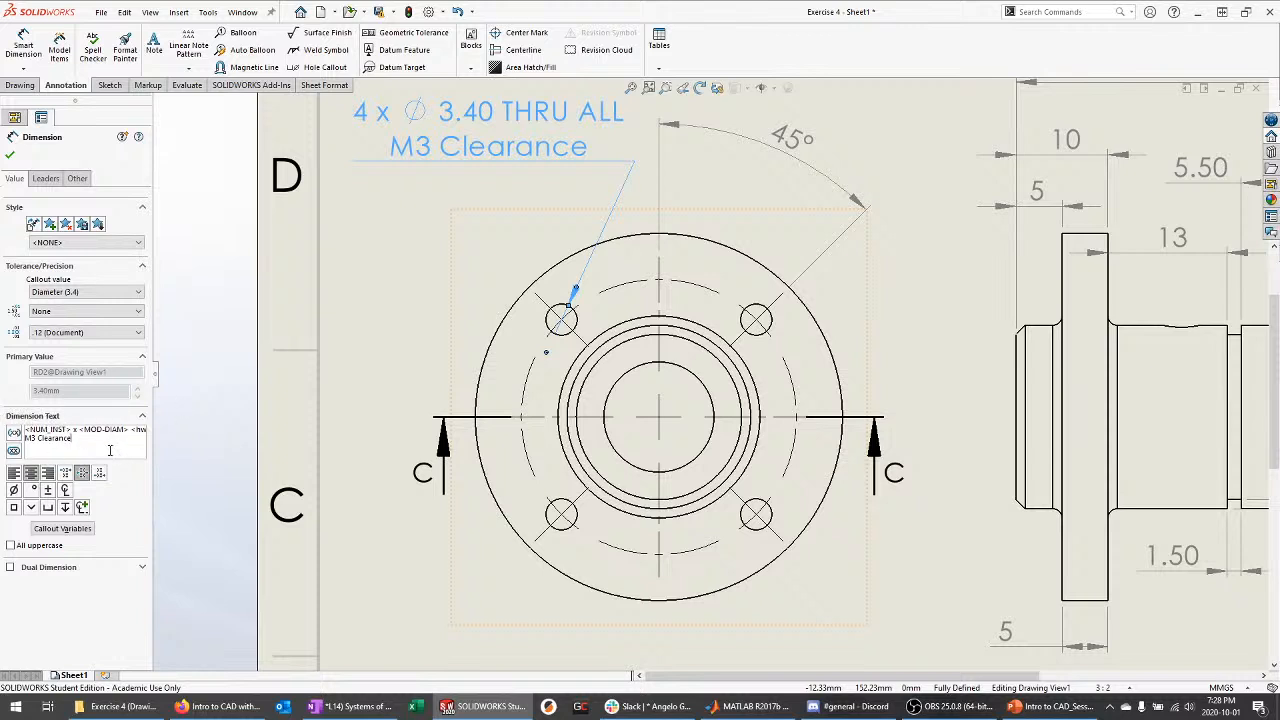
Try the degree, plus/minus, centerline and depth symbols, delete them all, and confirm the callout
left_click(32, 490)
left_click(48, 490)
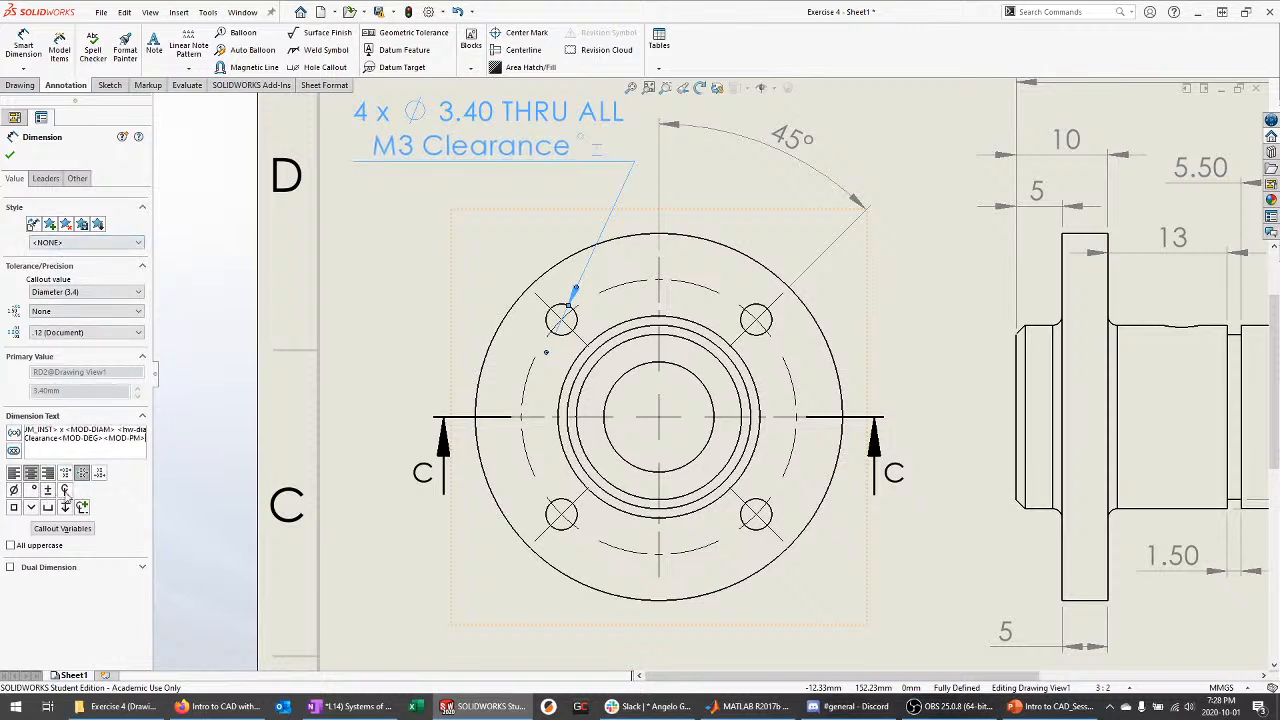
left_click(64, 490)
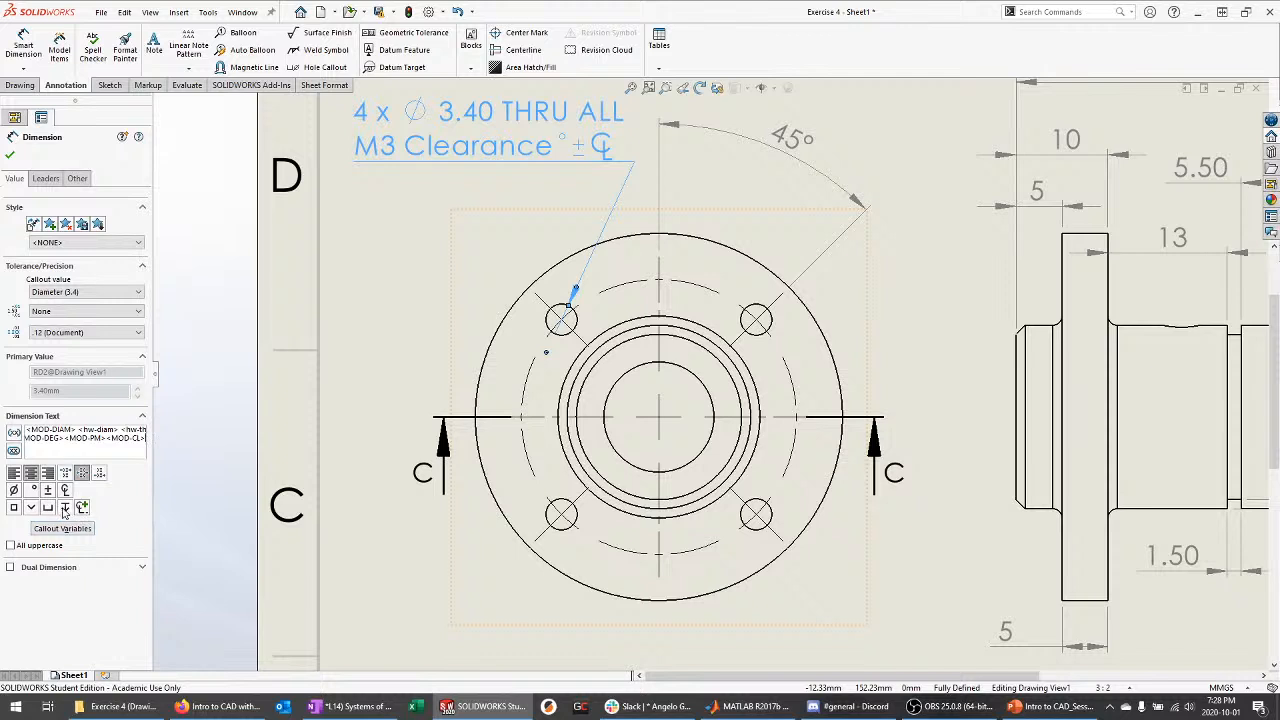
left_click(65, 508)
key("BackSpace")
key("BackSpace")
key("BackSpace")
key("BackSpace")
key("BackSpace")
key("BackSpace")
key("BackSpace")
key("BackSpace")
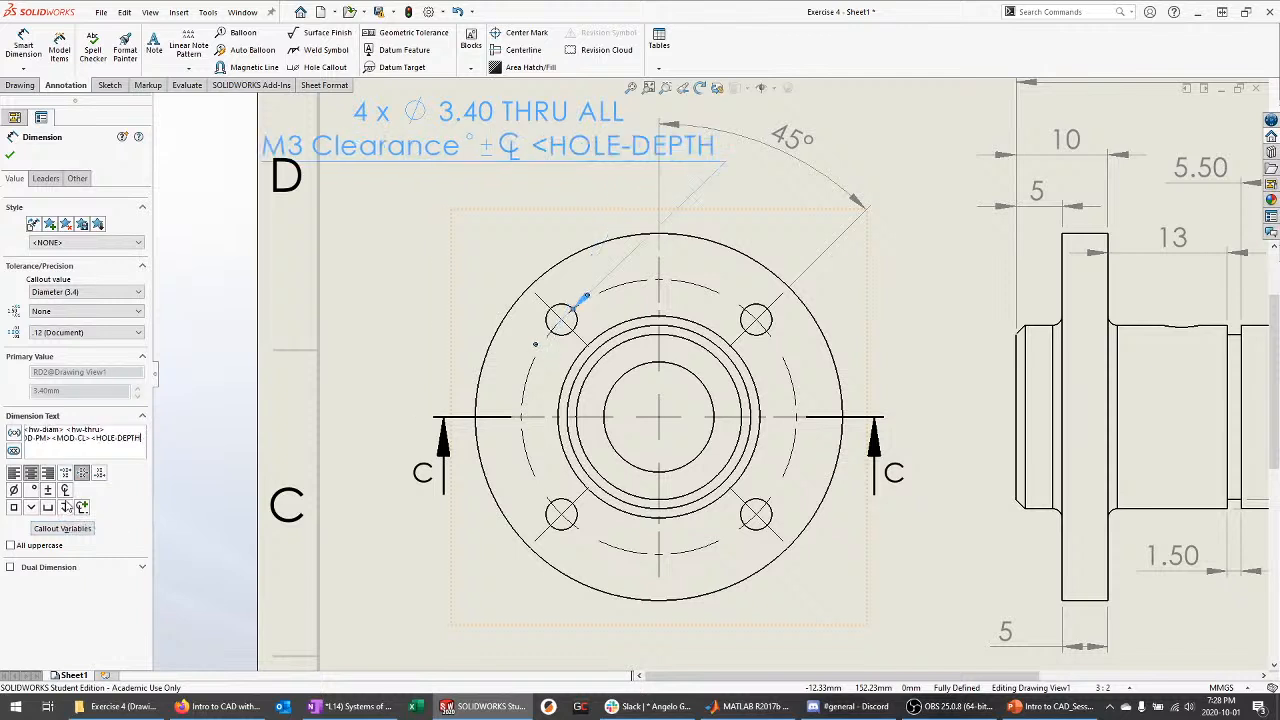
key("BackSpace")
key("BackSpace")
key("BackSpace")
key("BackSpace")
key("BackSpace")
key("BackSpace")
key("BackSpace")
key("BackSpace")
key("BackSpace")
key("BackSpace")
key("BackSpace")
key("BackSpace")
key("BackSpace")
key("BackSpace")
key("BackSpace")
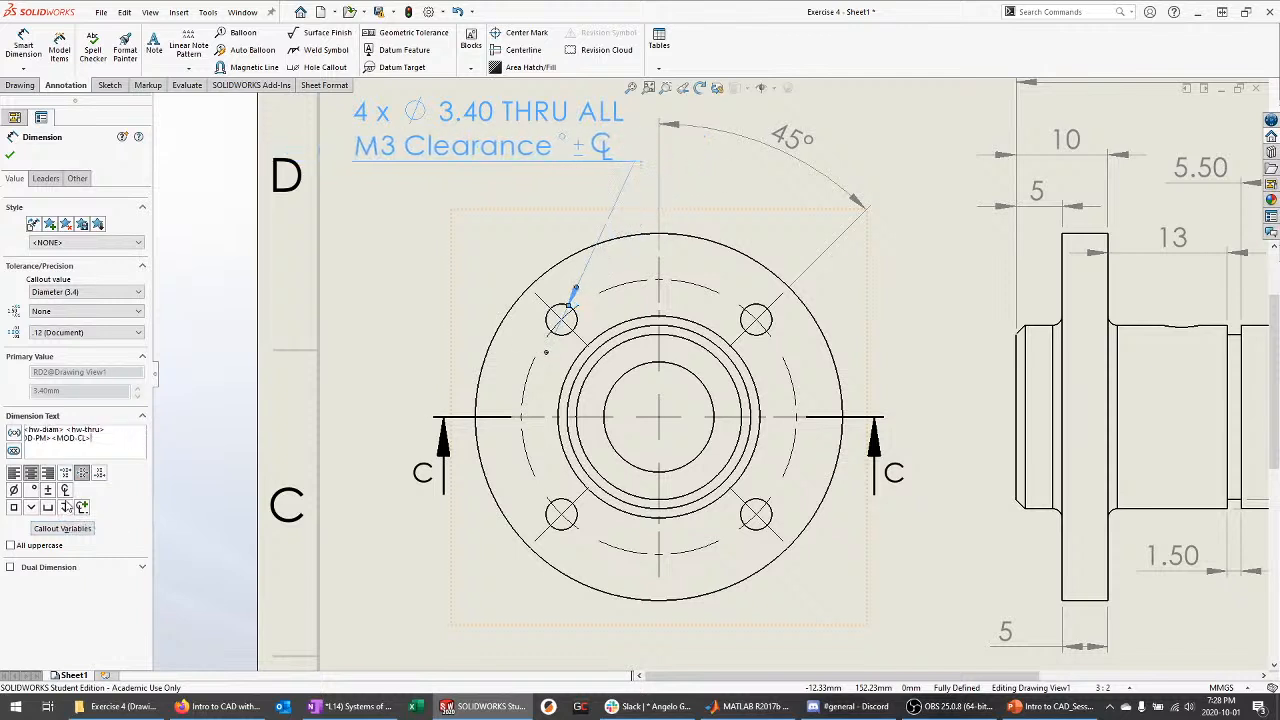
key("BackSpace")
key("BackSpace")
key("BackSpace")
key("BackSpace")
key("BackSpace")
key("BackSpace")
key("BackSpace")
key("BackSpace")
key("BackSpace")
key("BackSpace")
key("BackSpace")
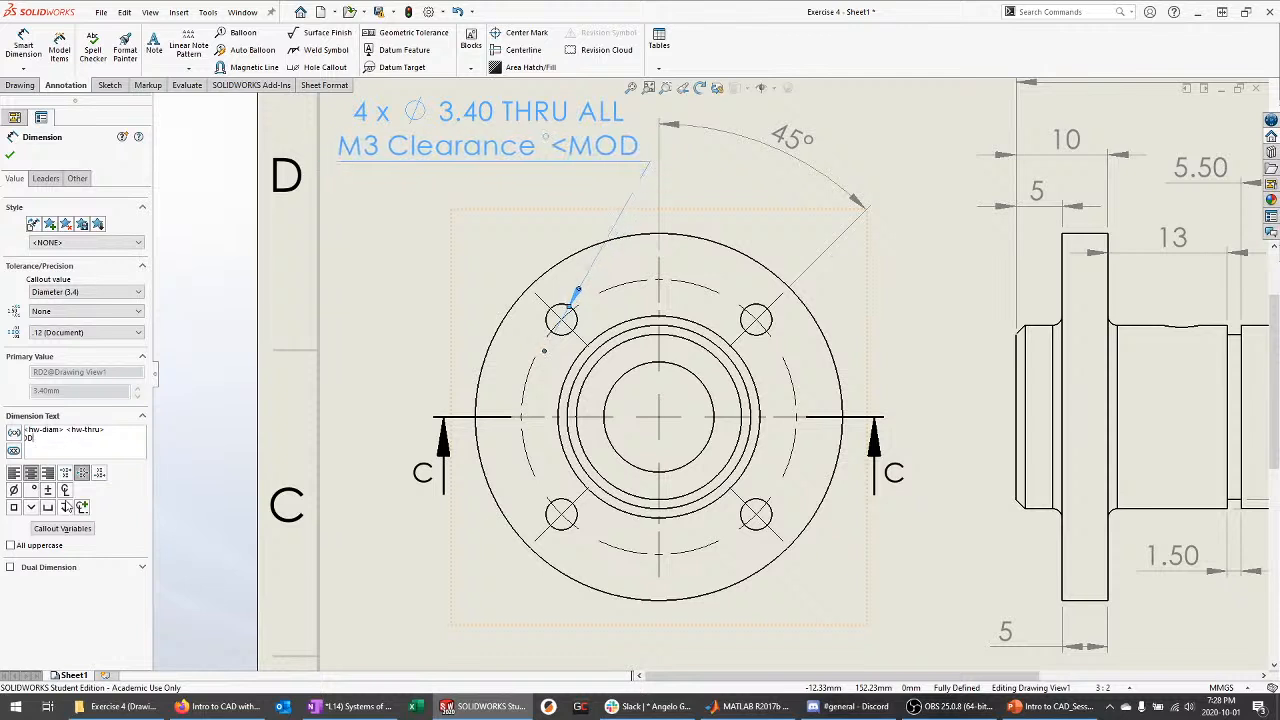
key("BackSpace")
key("BackSpace")
key("BackSpace")
key("BackSpace")
key("BackSpace")
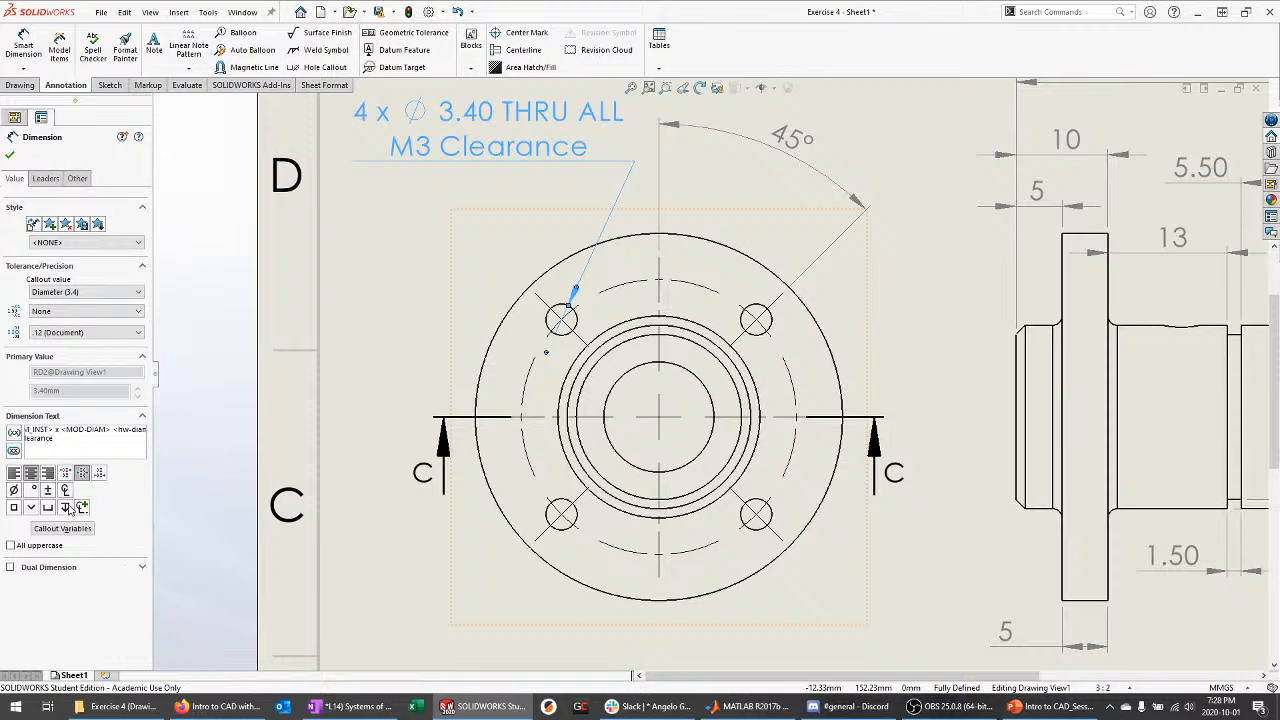
left_click(10, 156)
Add a Ø 4.20 THRU, M5x0.8 - 6H THRU callout to Section C-C's side hole, right of the view
scroll(790, 505, "up", 3)
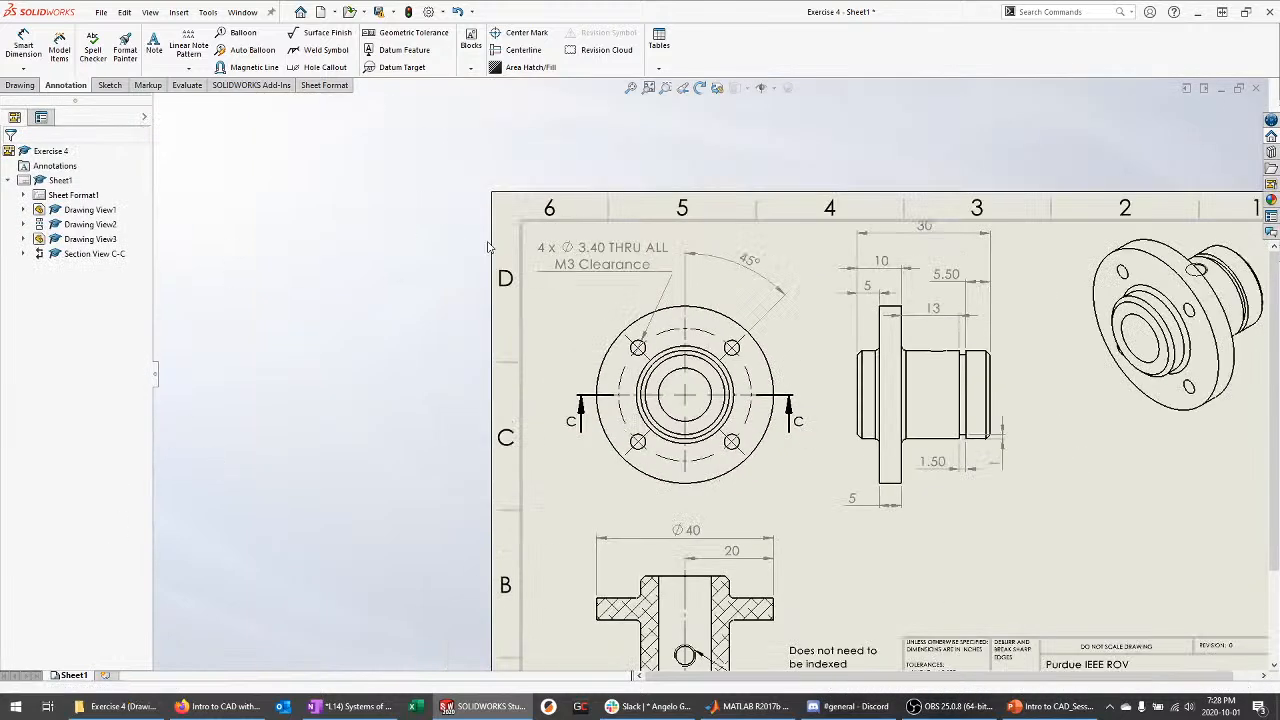
scroll(790, 505, "up", 1)
scroll(790, 505, "down", 4)
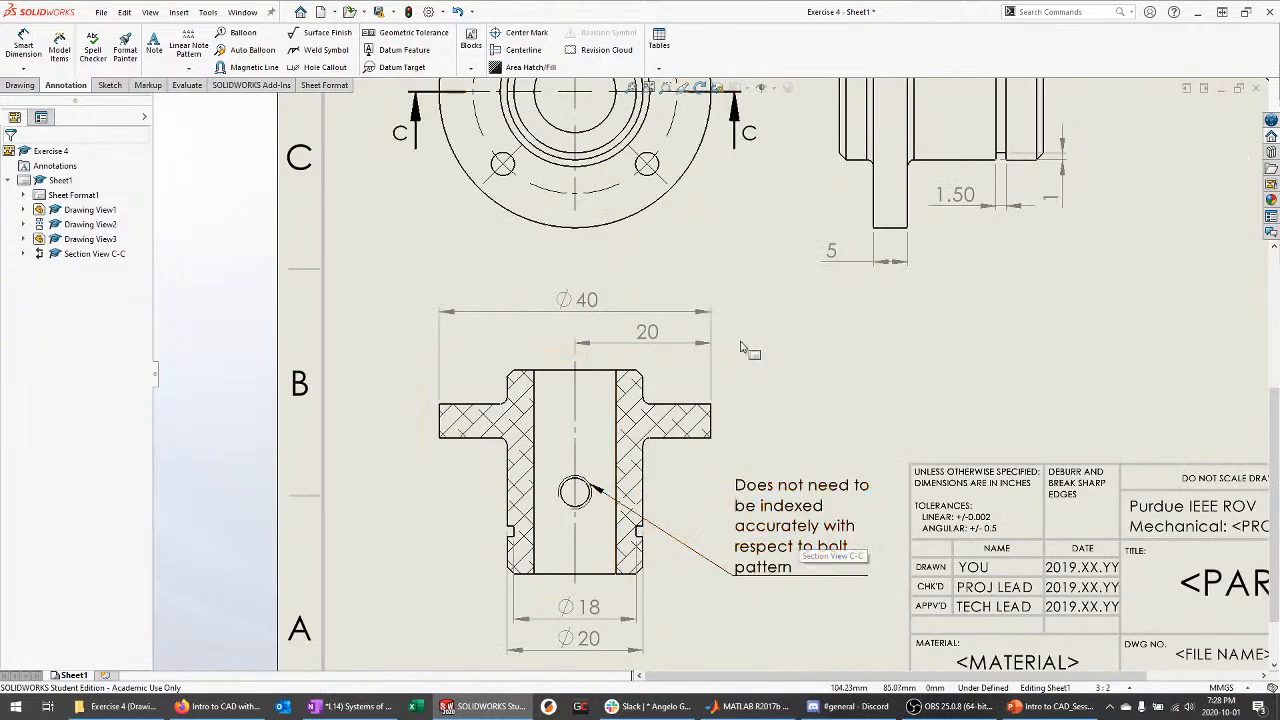
scroll(600, 495, "up", 2)
key("Escape")
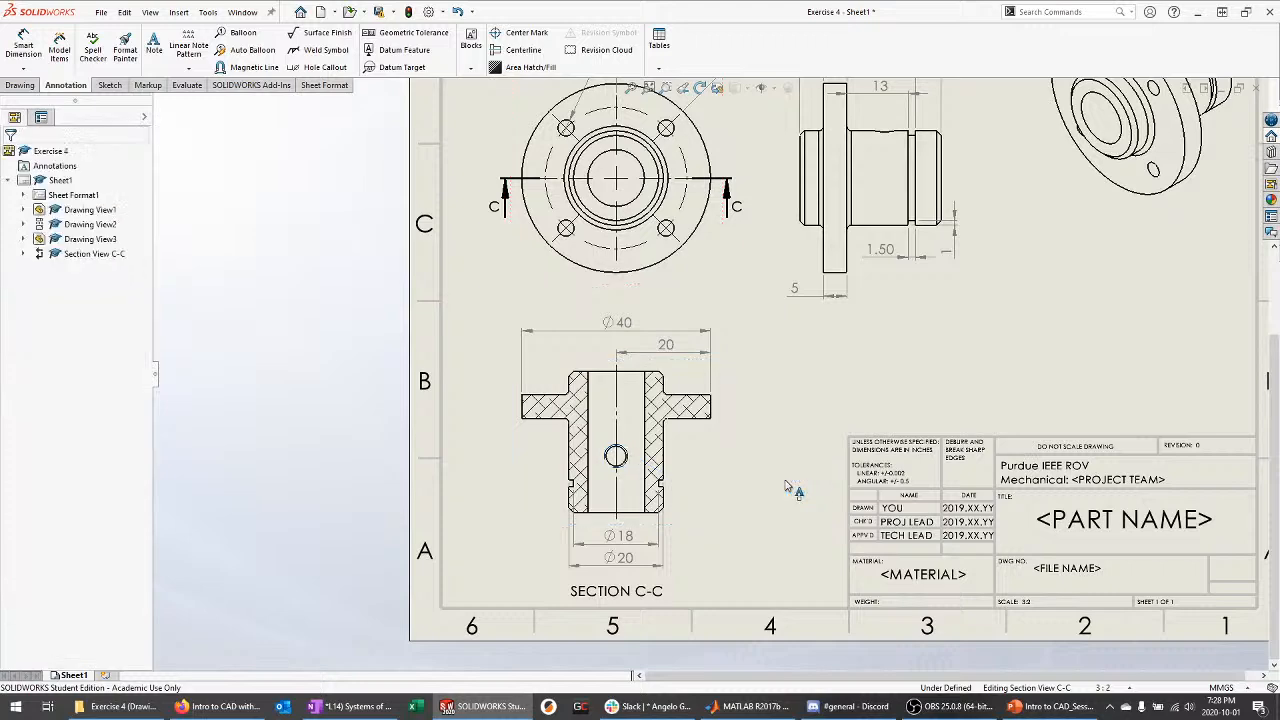
scroll(735, 465, "down", 2)
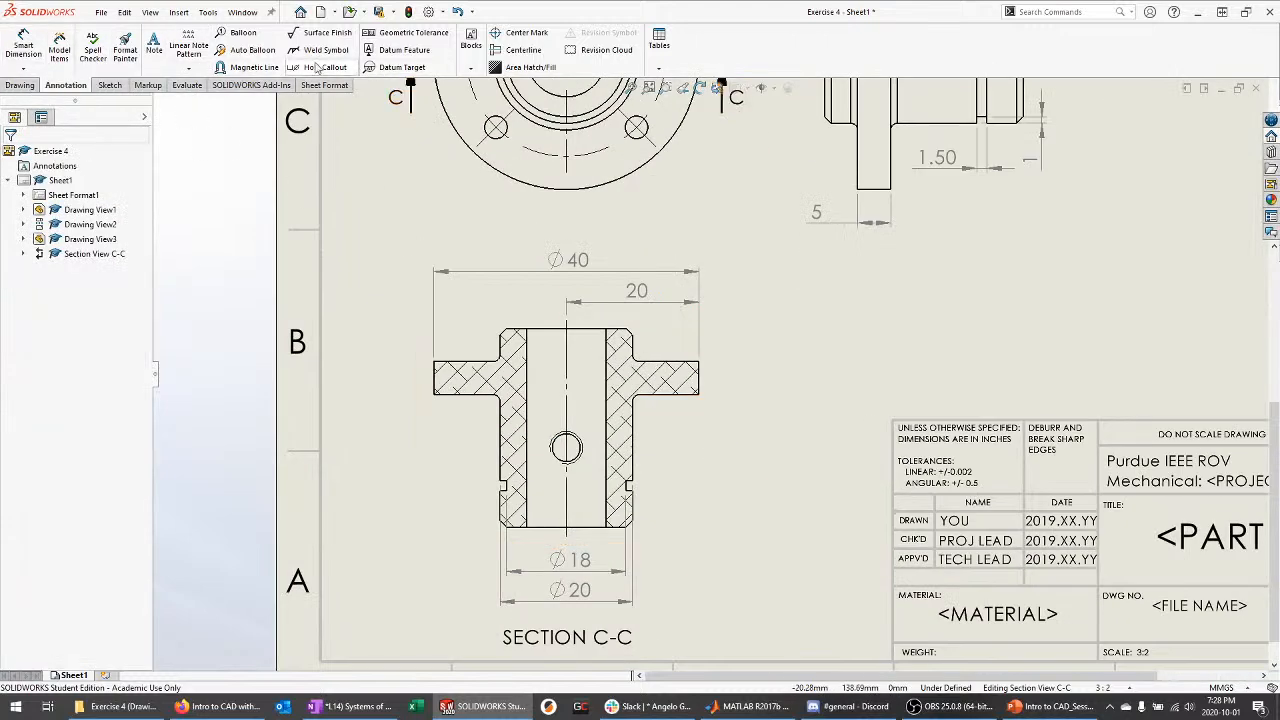
left_click(318, 67)
left_click(578, 458)
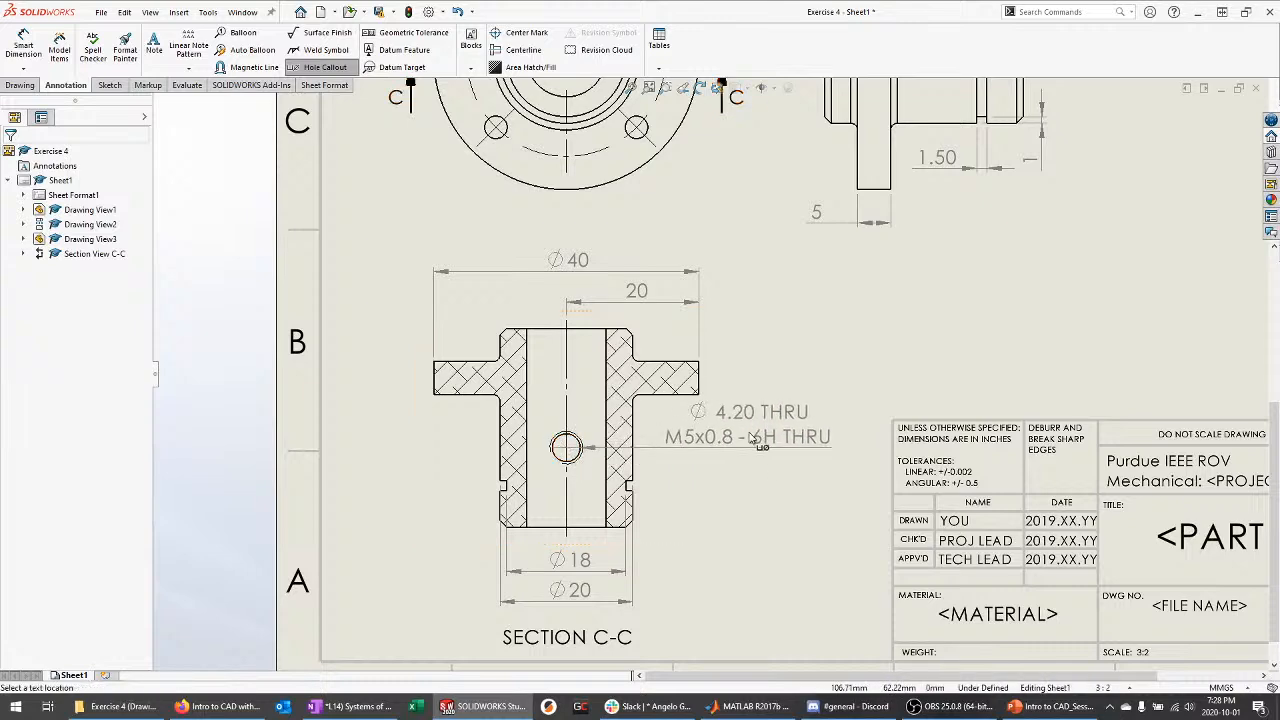
left_click(770, 468)
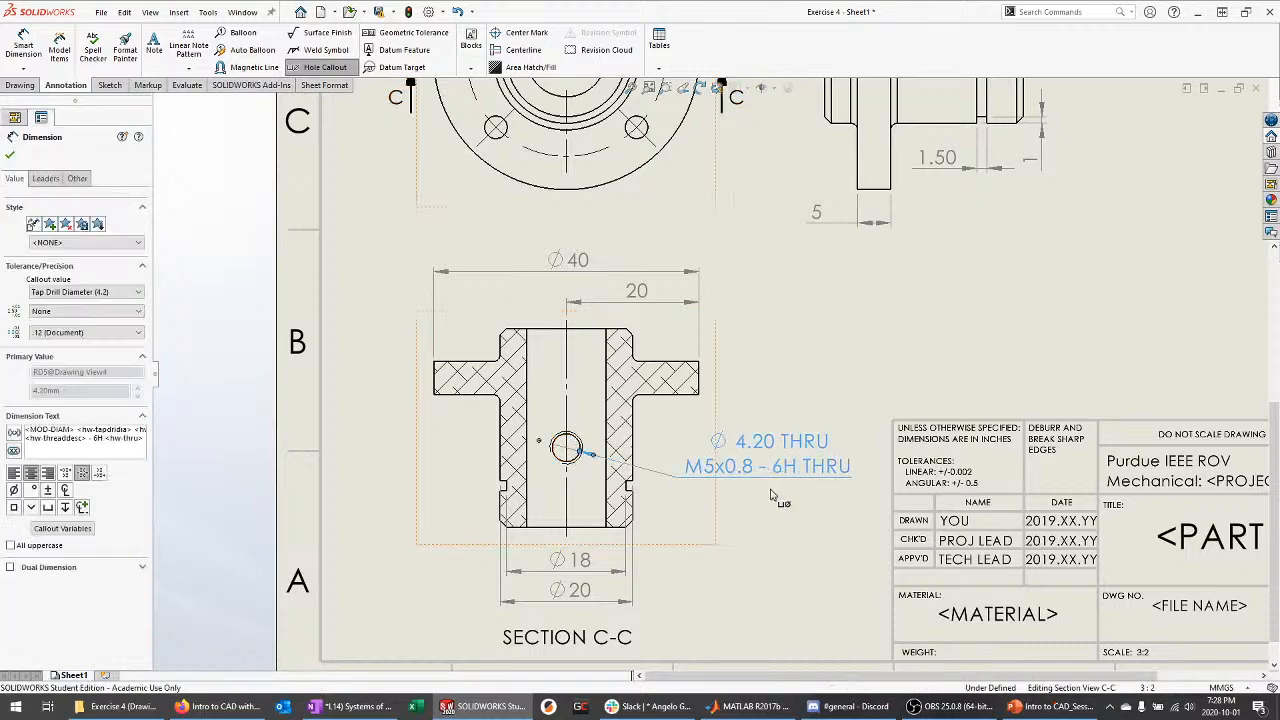
scroll(770, 468, "down", 3)
key("Escape")
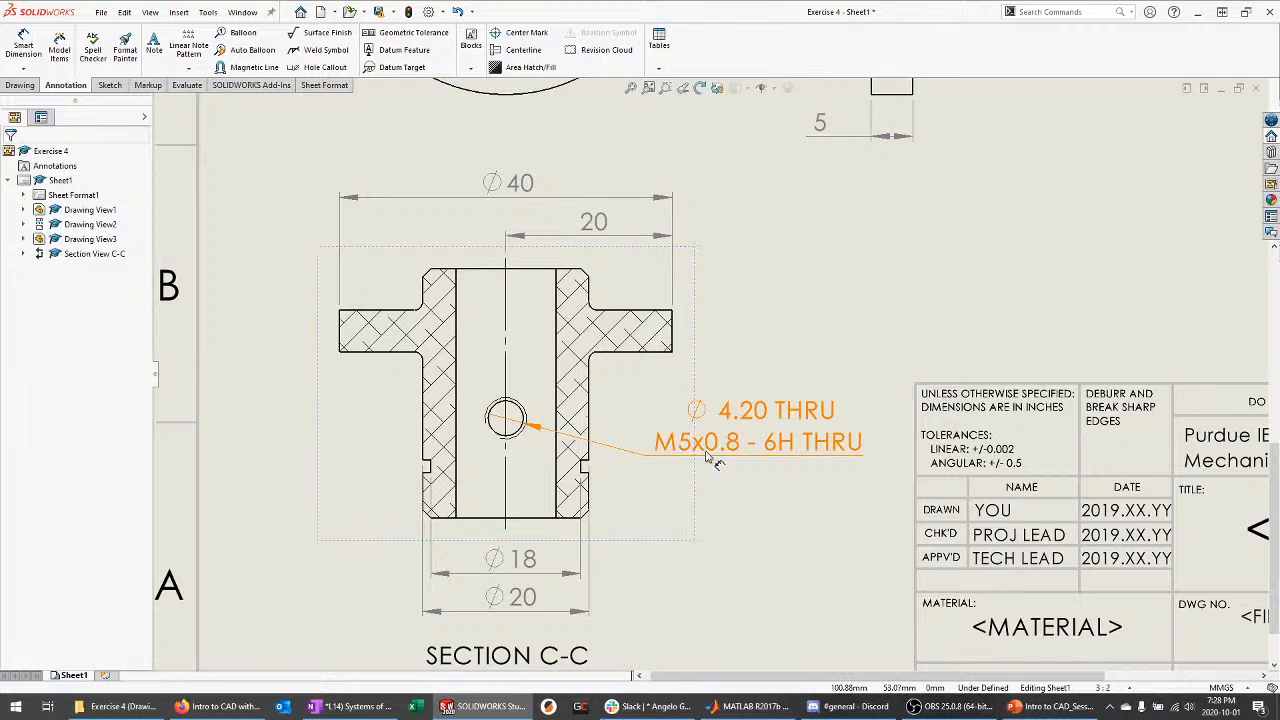
left_click(720, 470)
Zoom around the sheet to inspect the title block placeholders and 3:2 scale
scroll(716, 462, "down", 2)
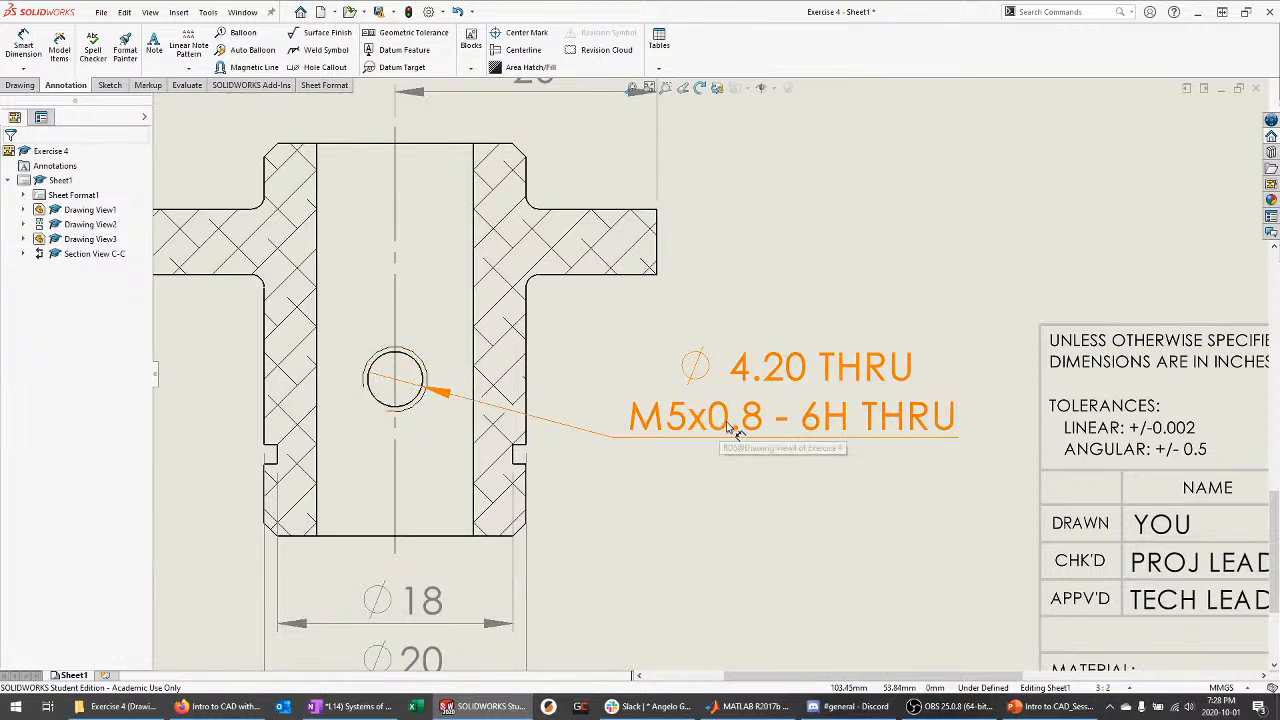
scroll(792, 510, "up", 3)
scroll(792, 505, "up", 3)
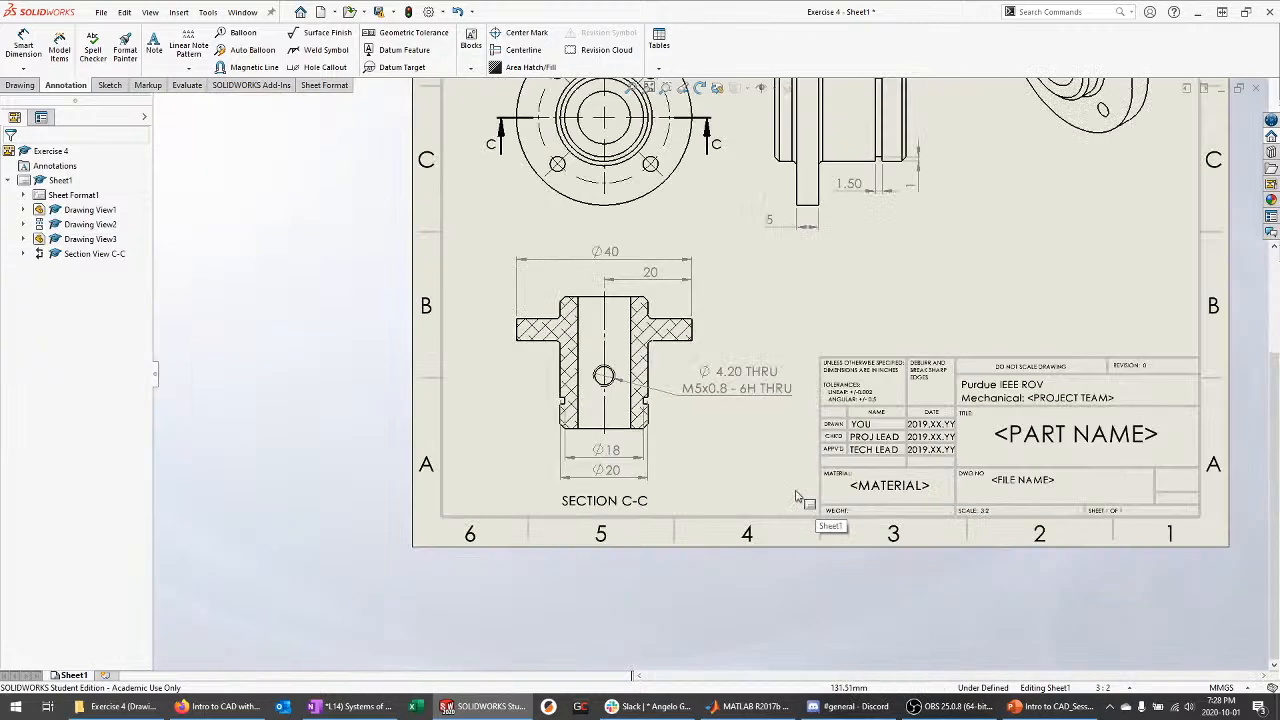
scroll(760, 400, "up", 3)
scroll(845, 265, "down", 2)
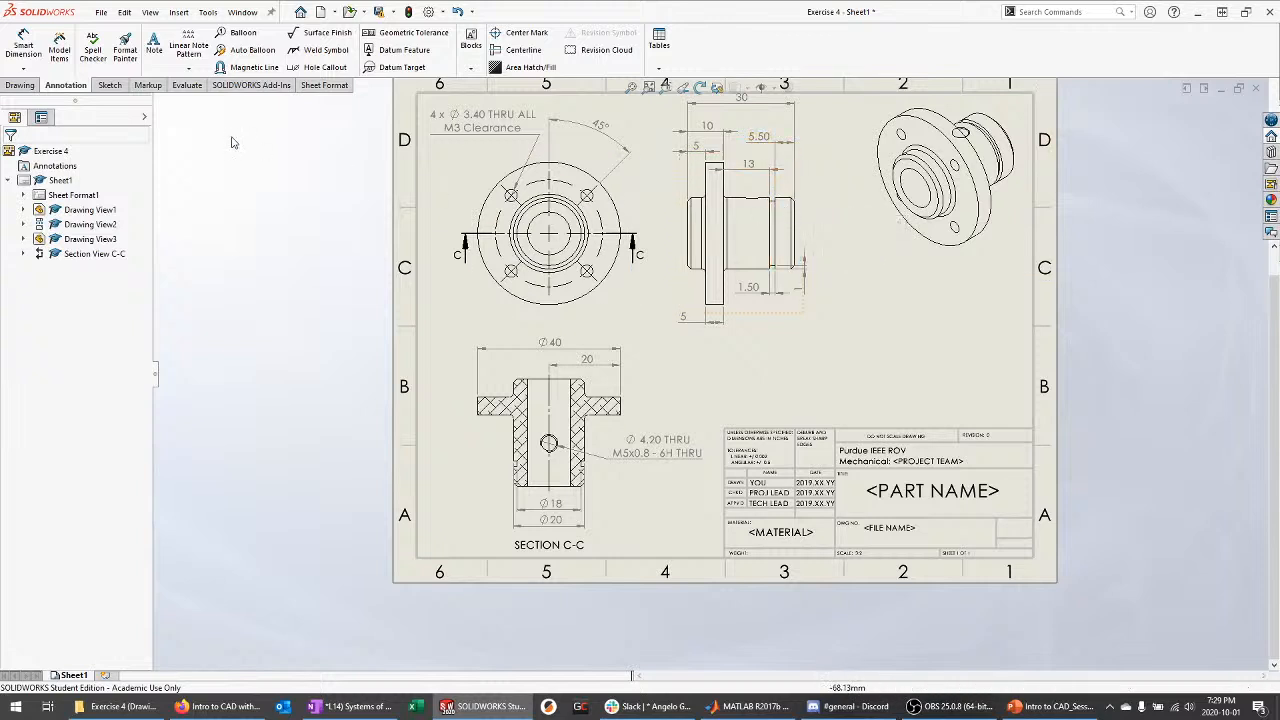
scroll(915, 516, "down", 3)
scroll(905, 510, "down", 1)
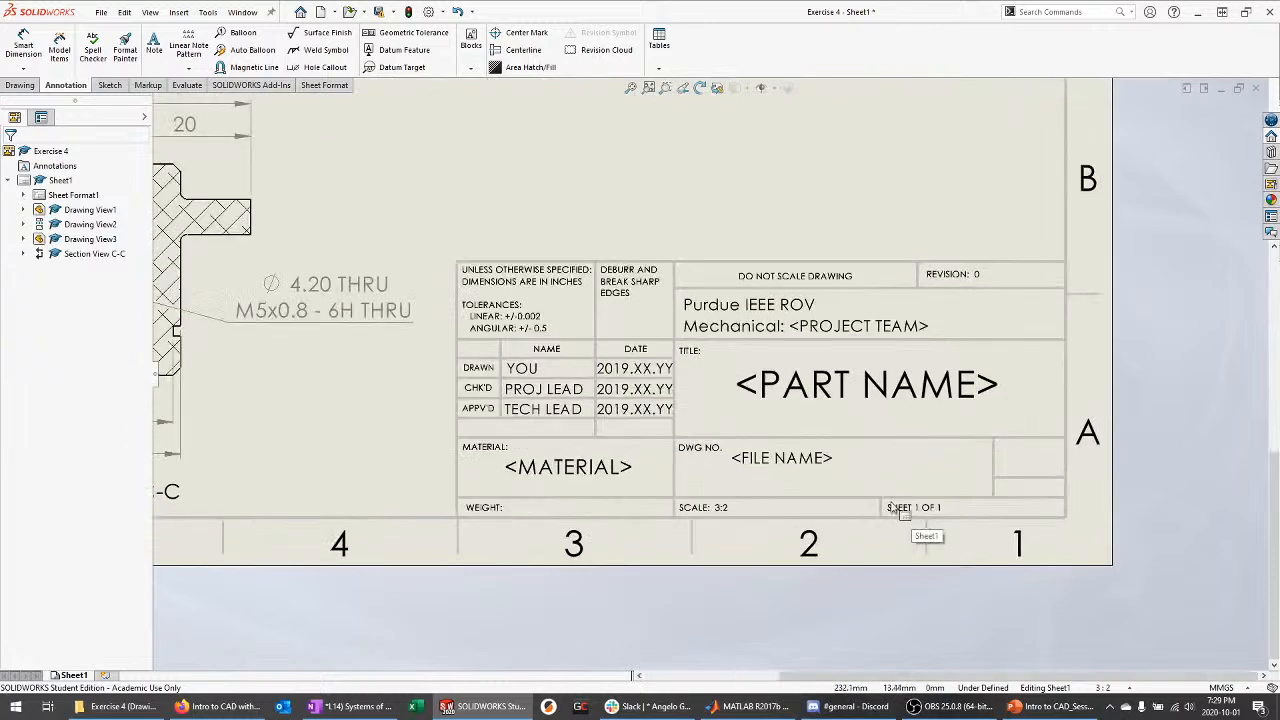
scroll(683, 411, "down", 1)
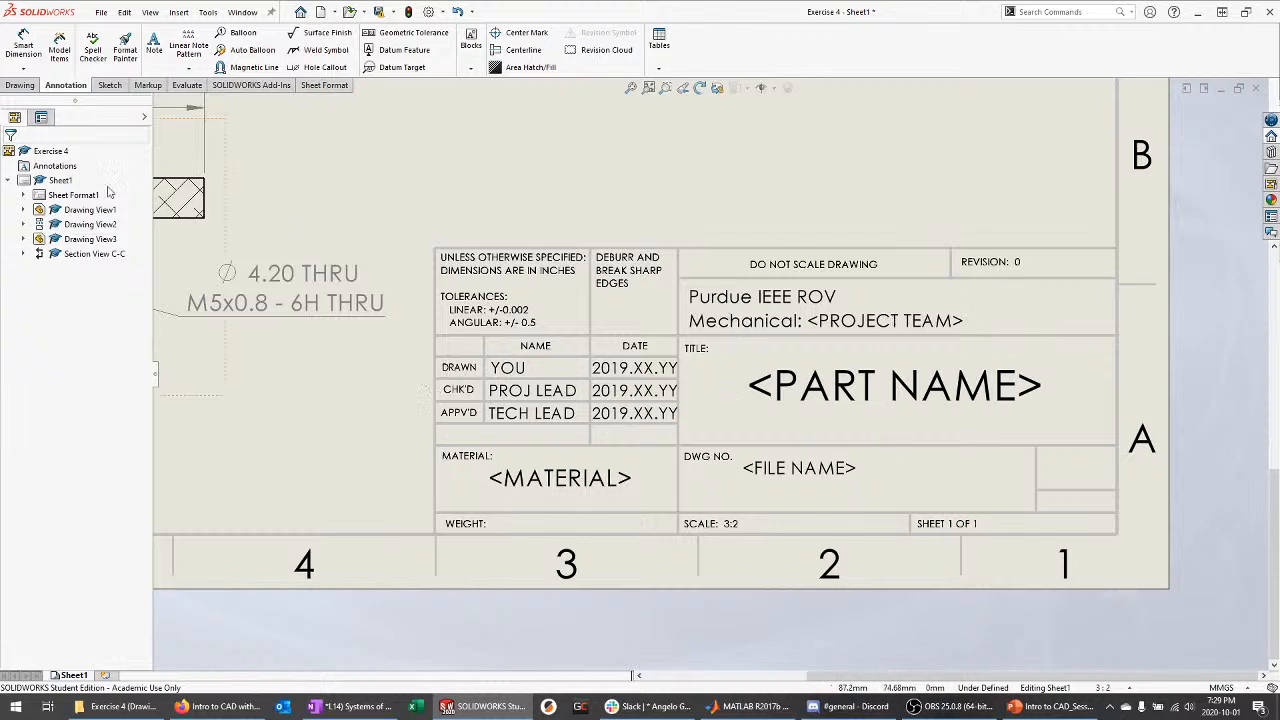
Put Sheet1 into Edit Sheet Format mode via Sheet Format1
left_click(800, 392)
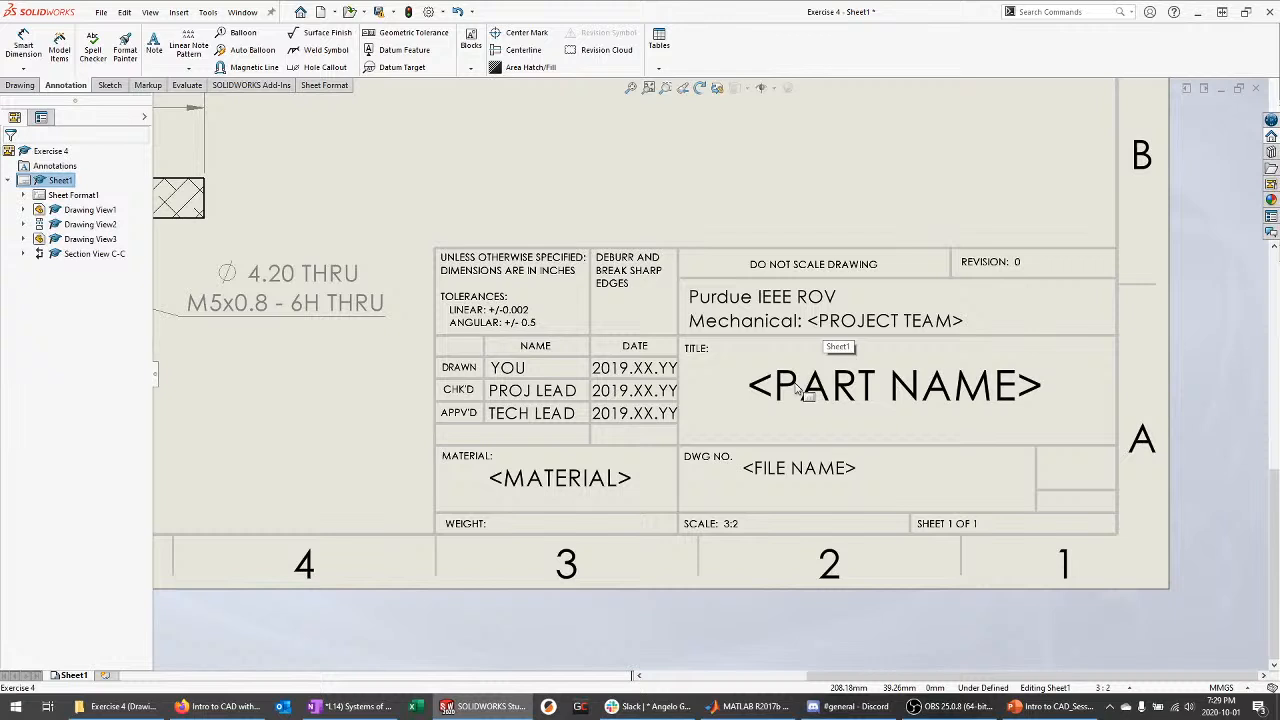
double_click(866, 315)
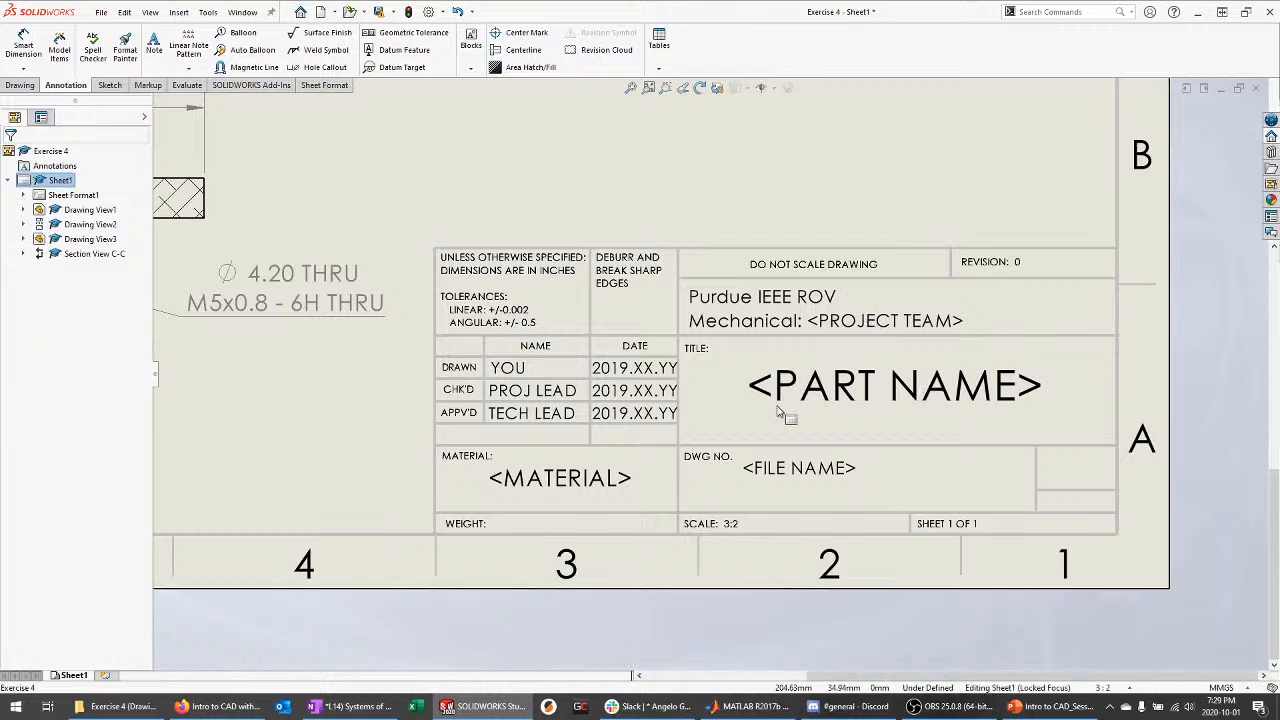
left_click(74, 196)
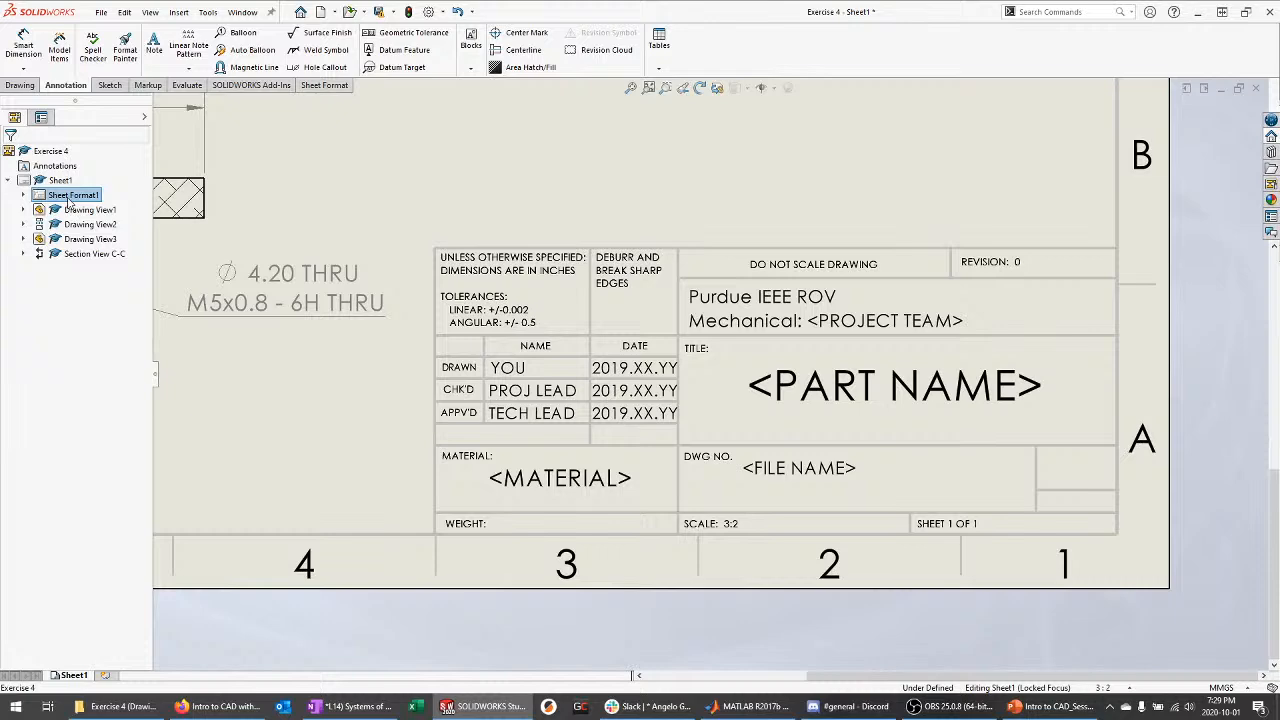
right_click(69, 201)
left_click(121, 239)
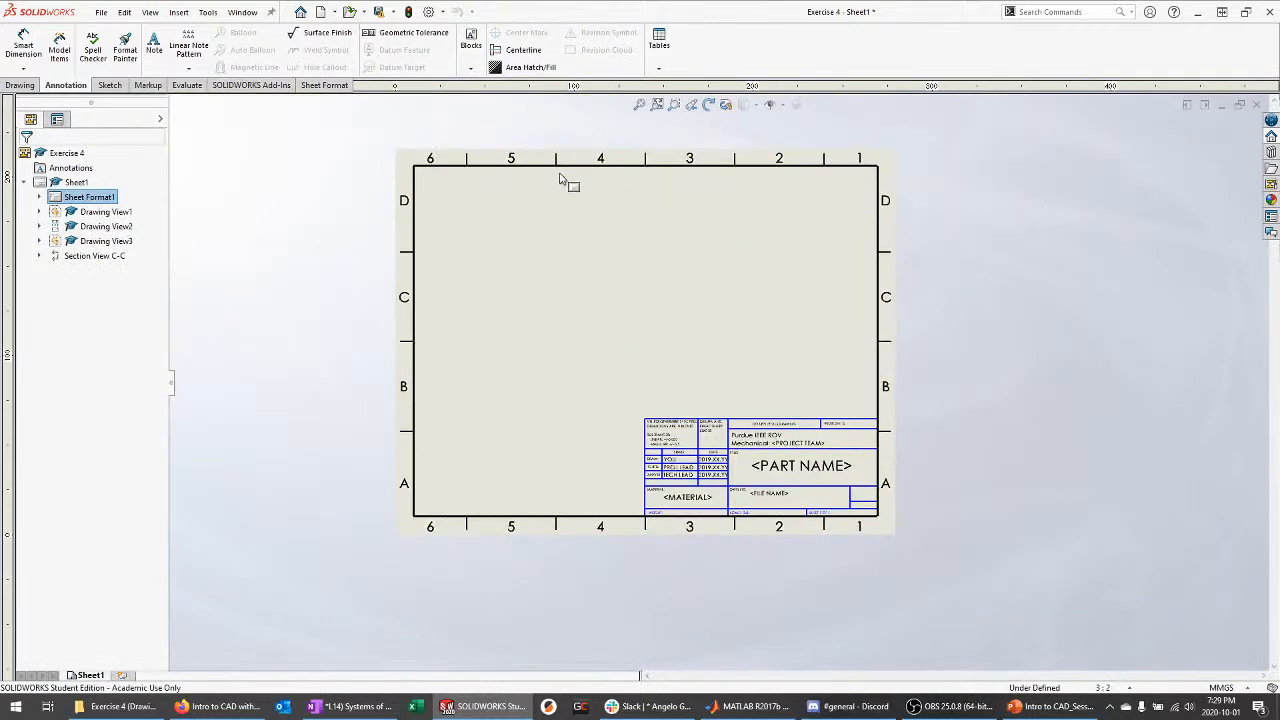
Attempt to delete the top border, inspect Border1 under Sheet Format1, and zoom onto the title block
left_click(597, 174)
key("Delete")
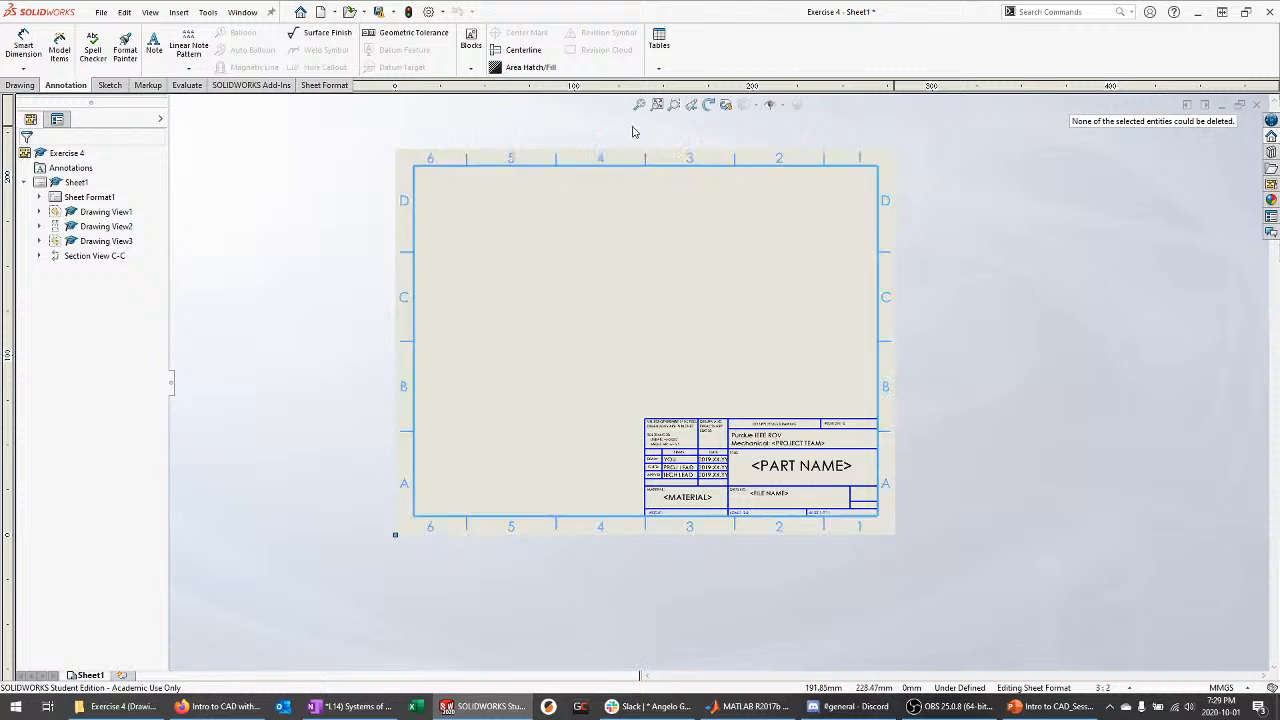
left_click(39, 198)
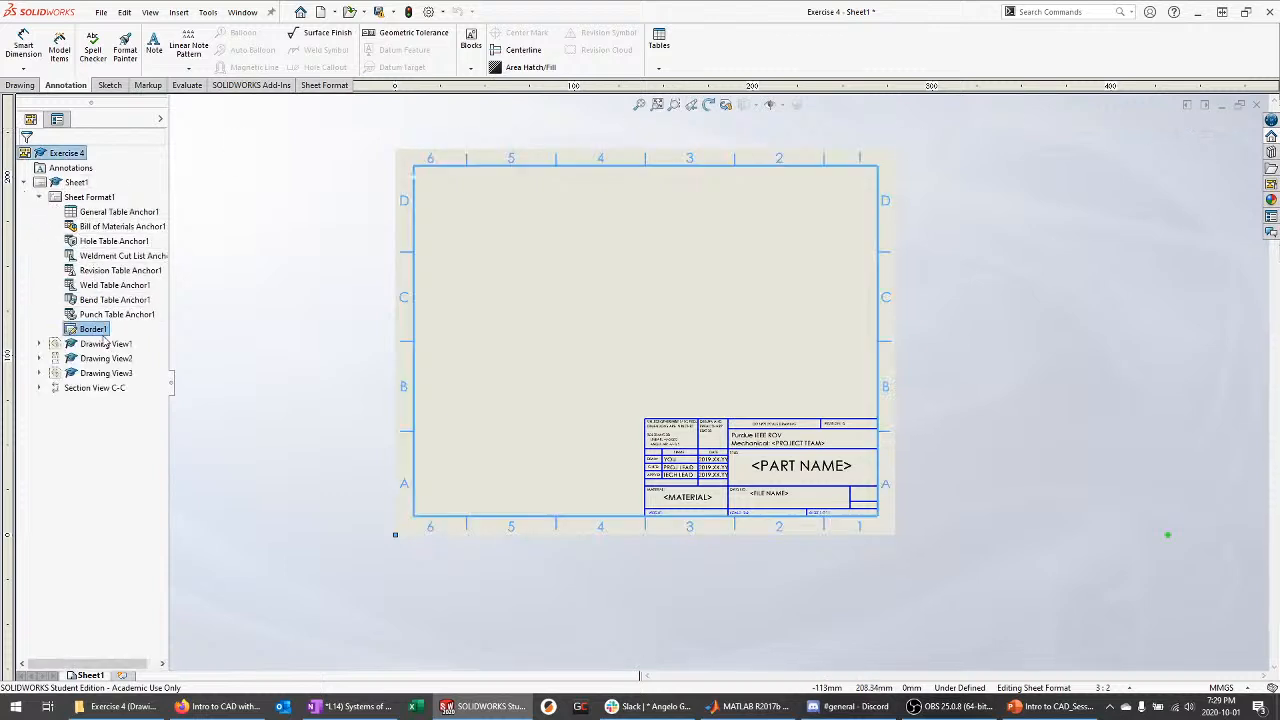
left_click(143, 331)
right_click(102, 327)
left_click(214, 317)
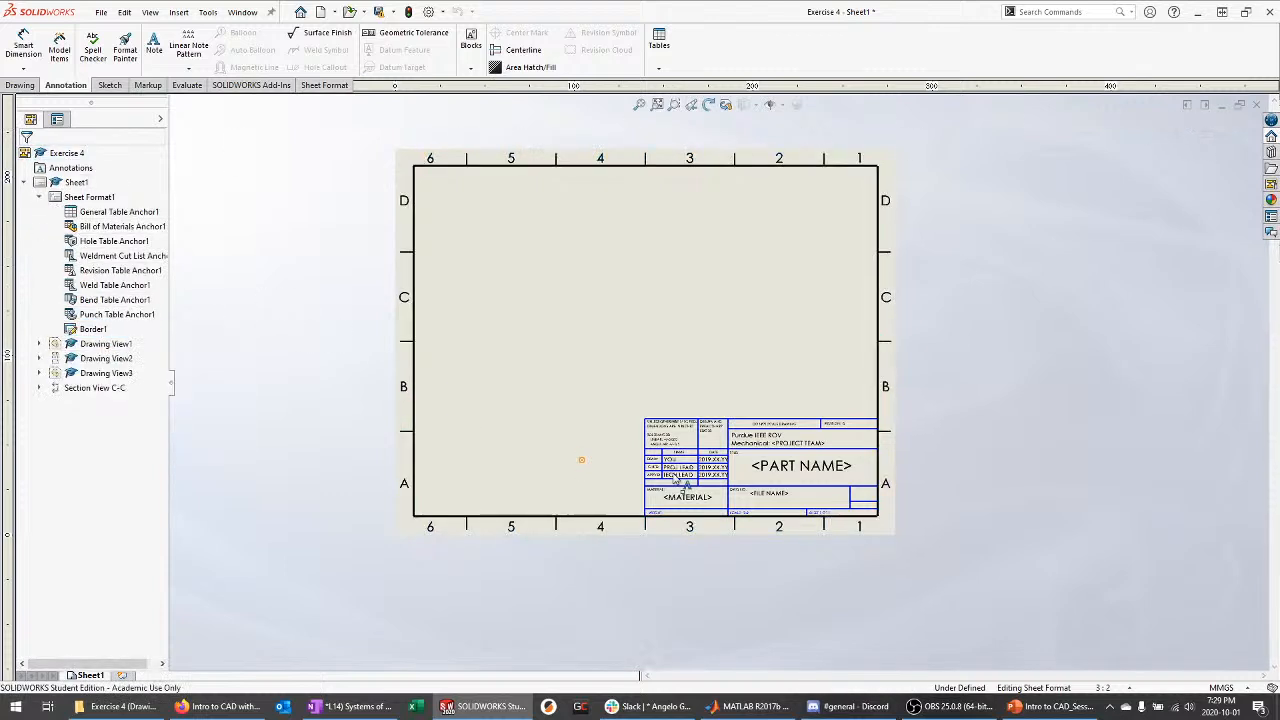
scroll(770, 500, "down", 5)
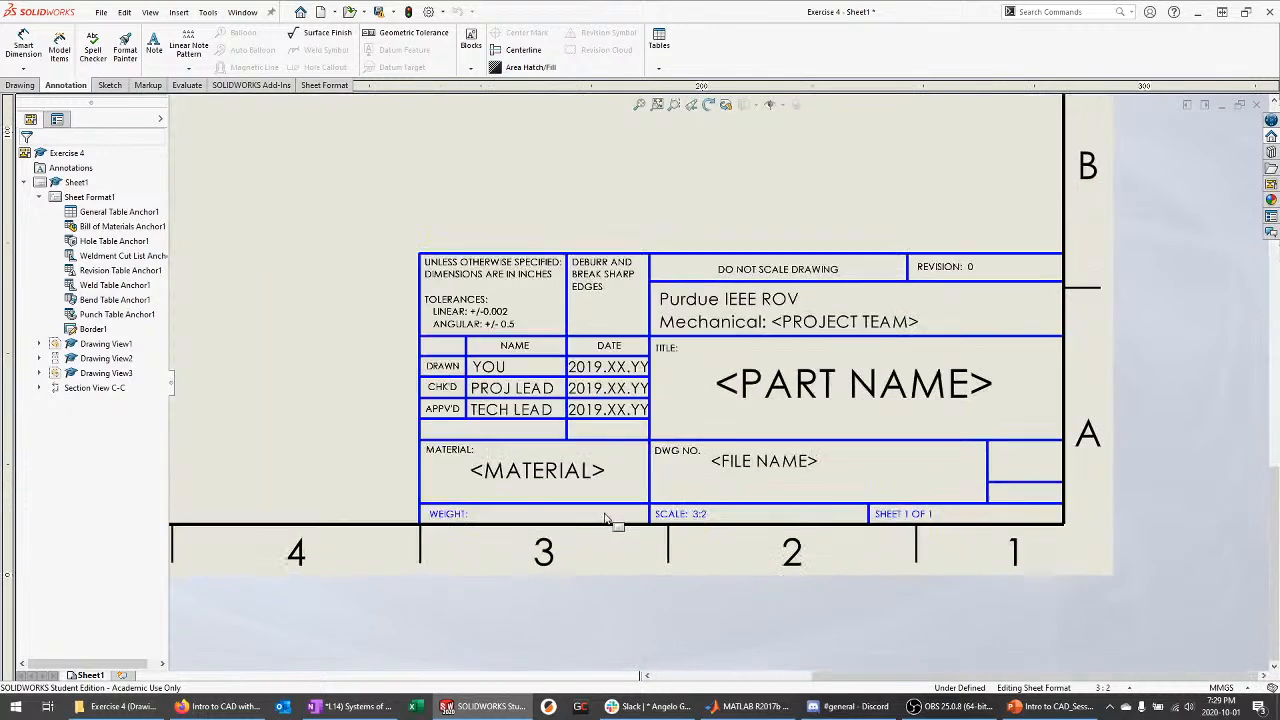
scroll(784, 366, "down", 1)
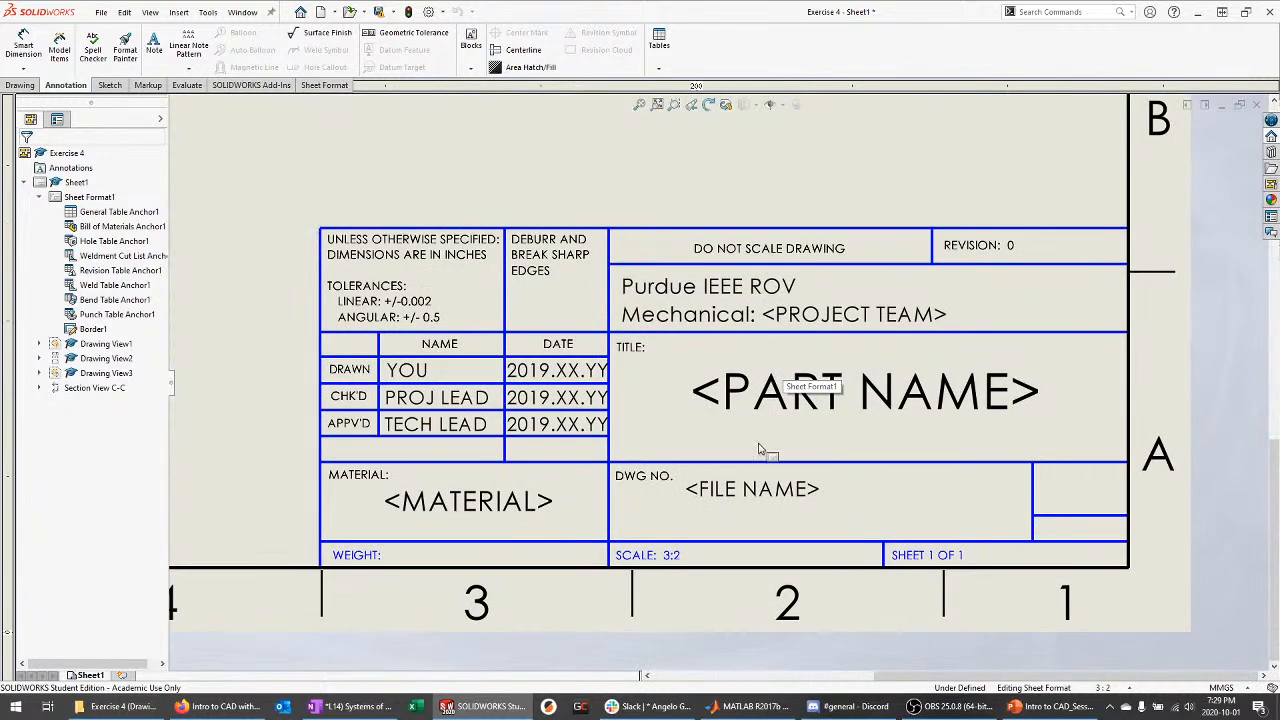
Replace the <PART NAME> placeholder with the title Exercise 3
left_click(864, 393)
double_click(864, 393)
type("Ex")
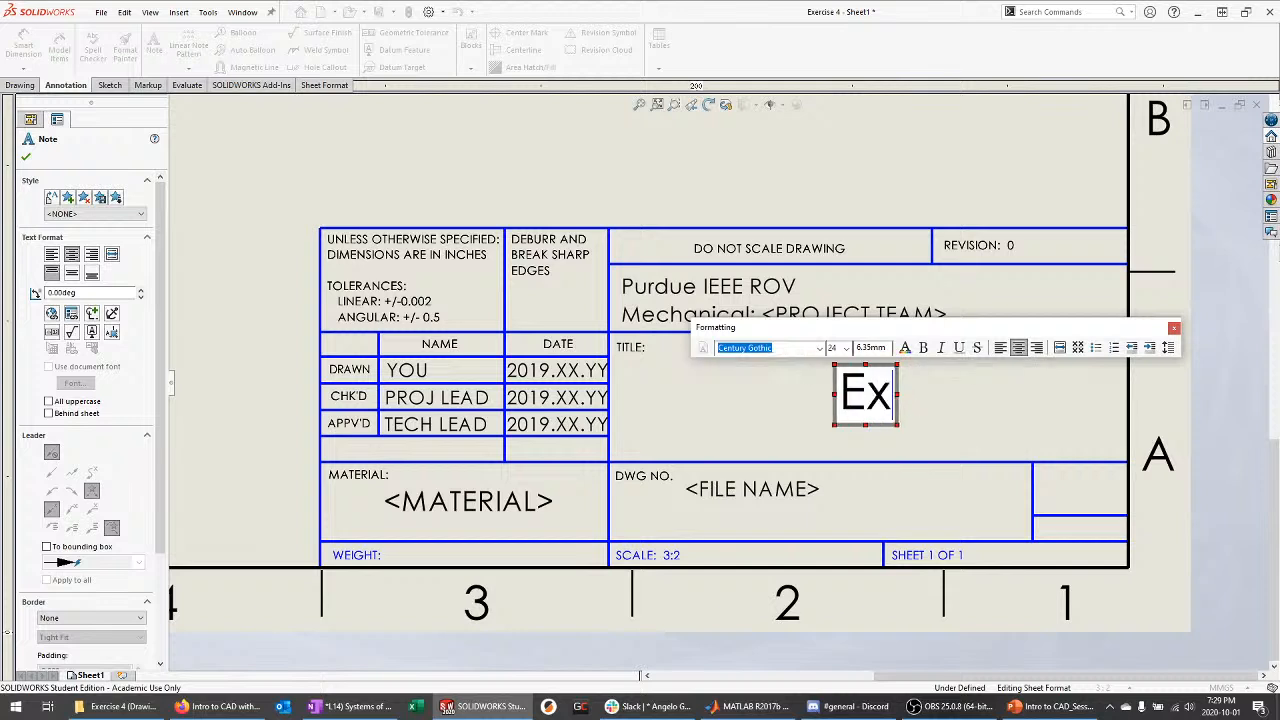
type("ercise ")
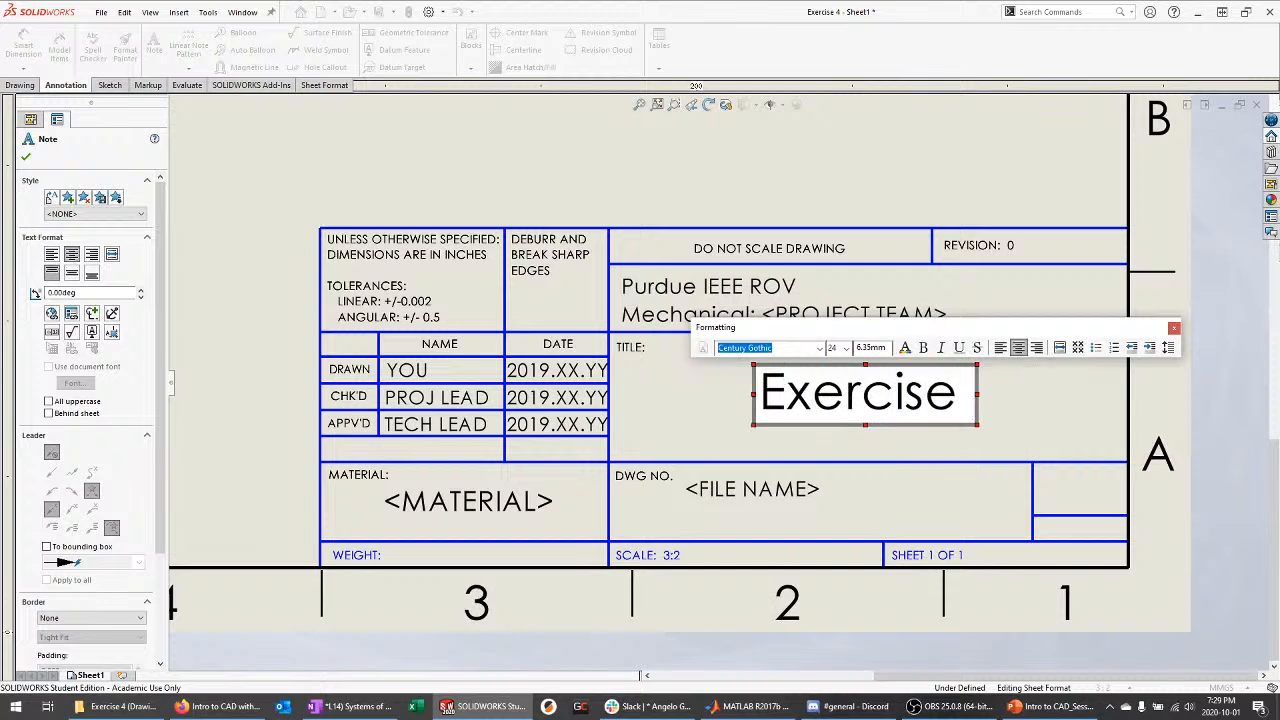
type("3")
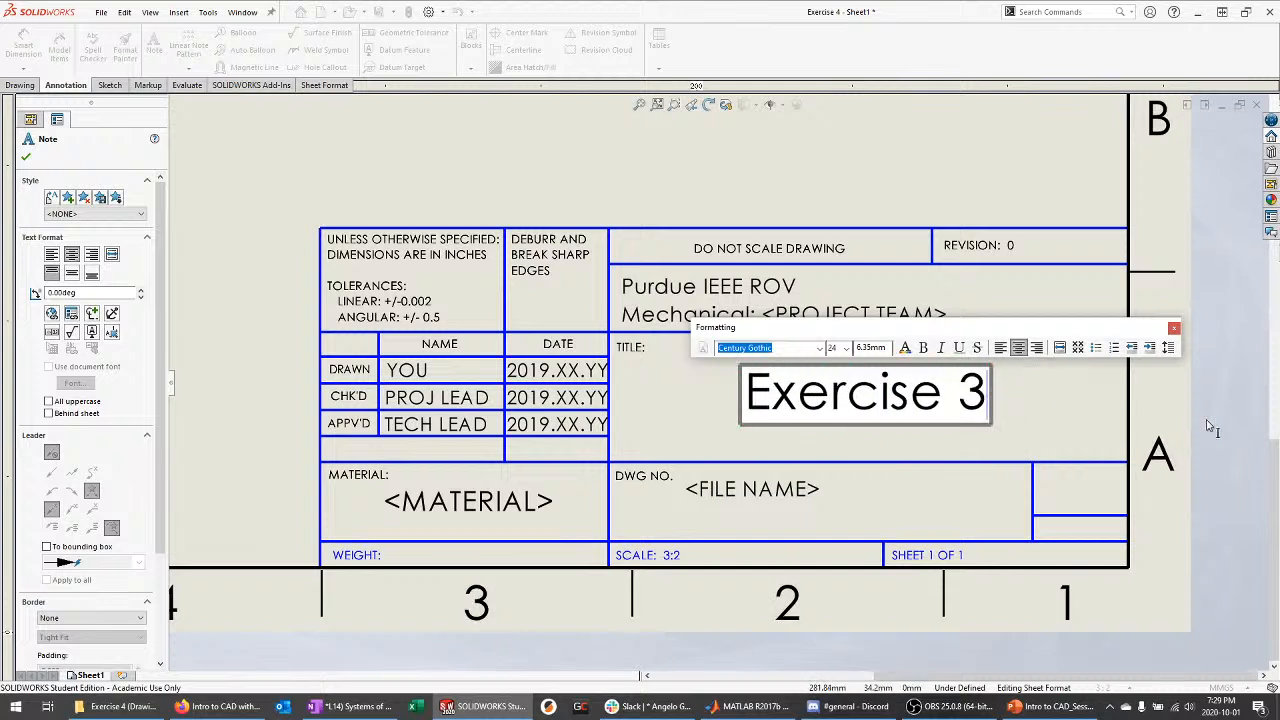
left_click(1048, 384)
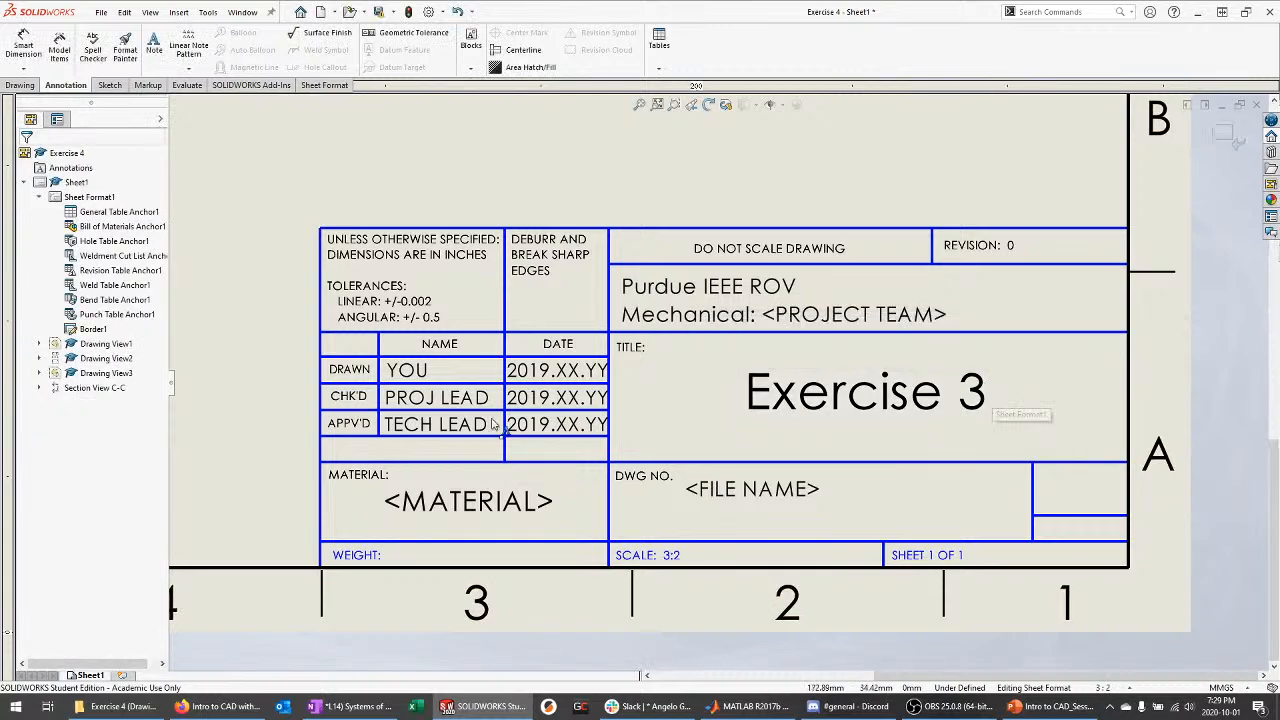
Replace the YOU drawn-by entry with the drafter's name
scroll(400, 465, "down", 3)
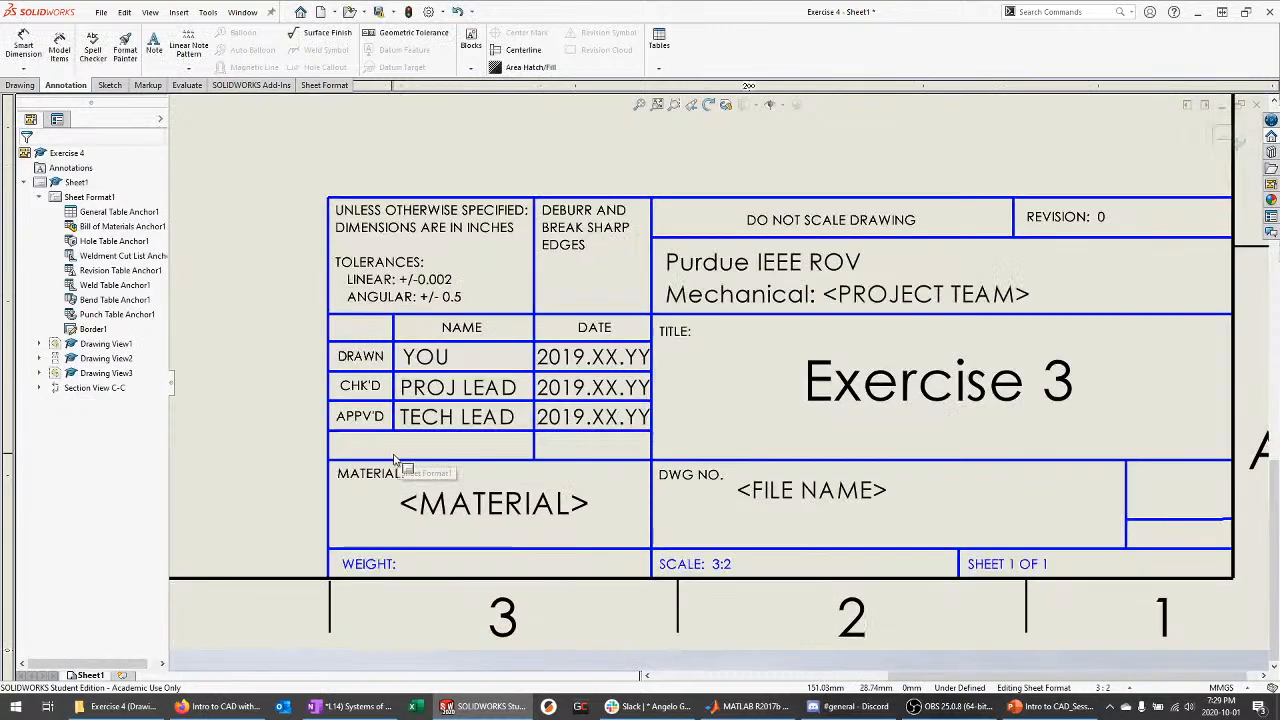
left_click(467, 325)
double_click(467, 325)
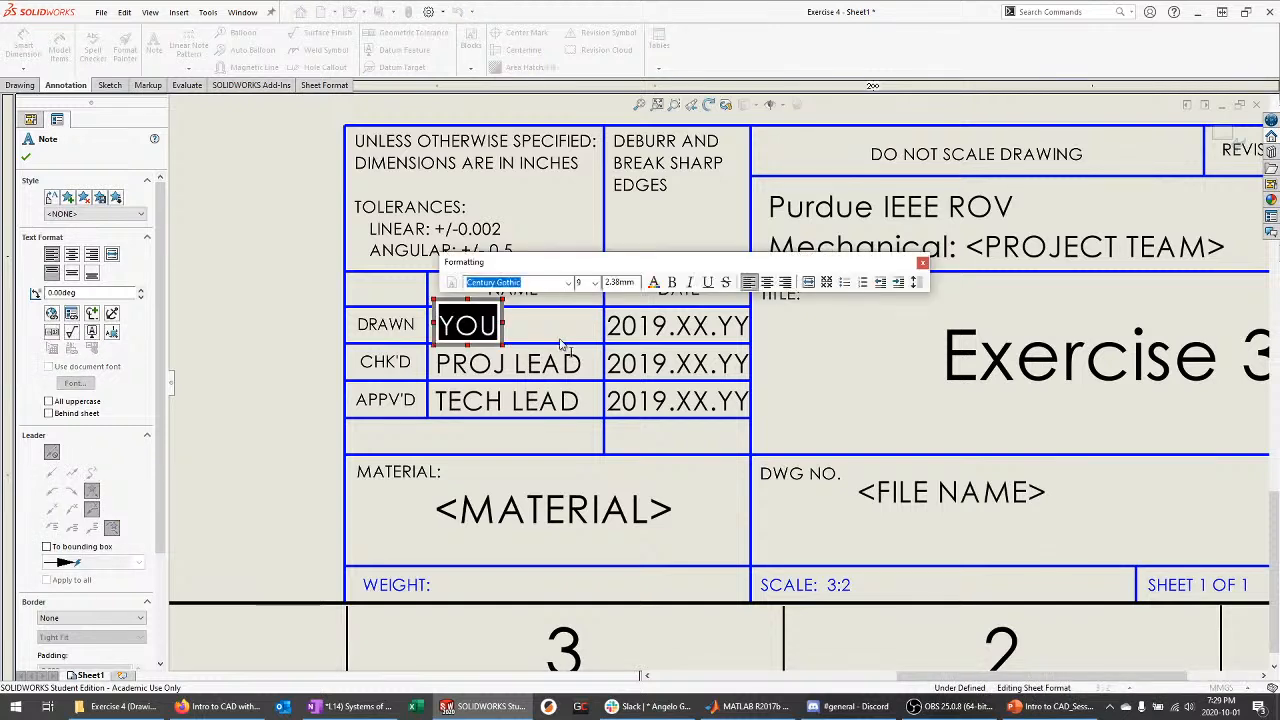
type("T. S")
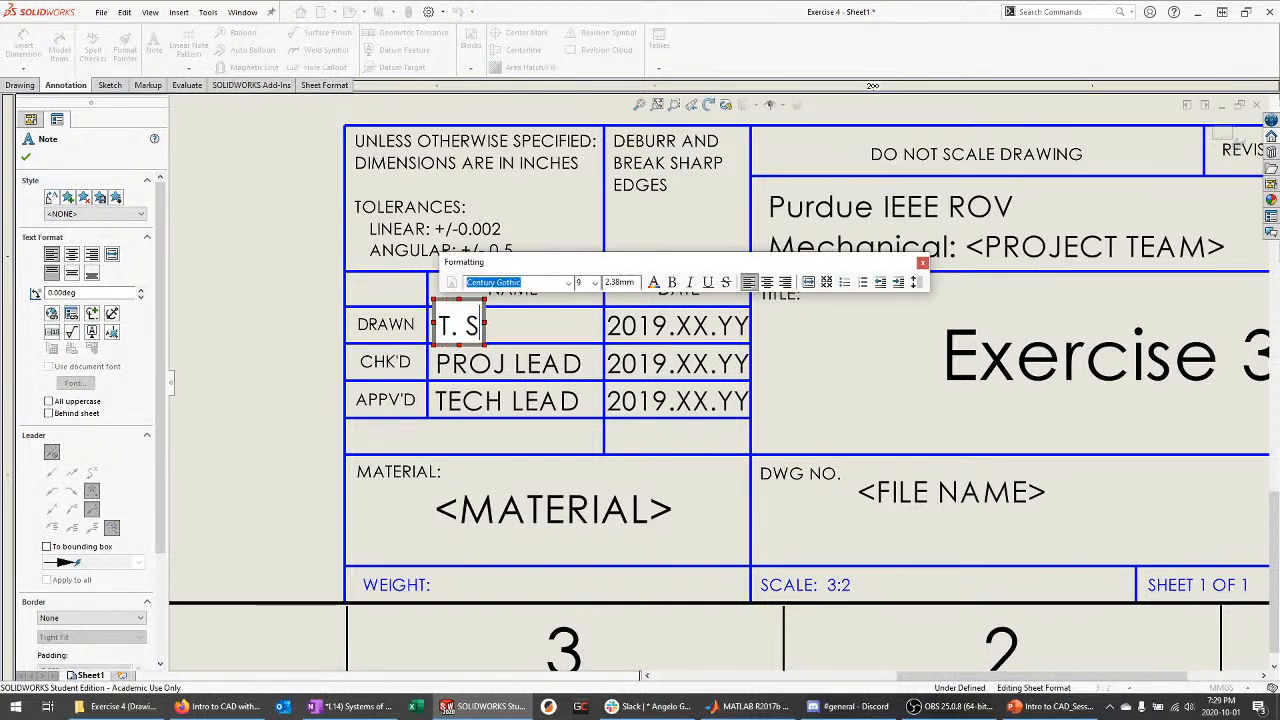
type("TAGGE")
left_click(677, 335)
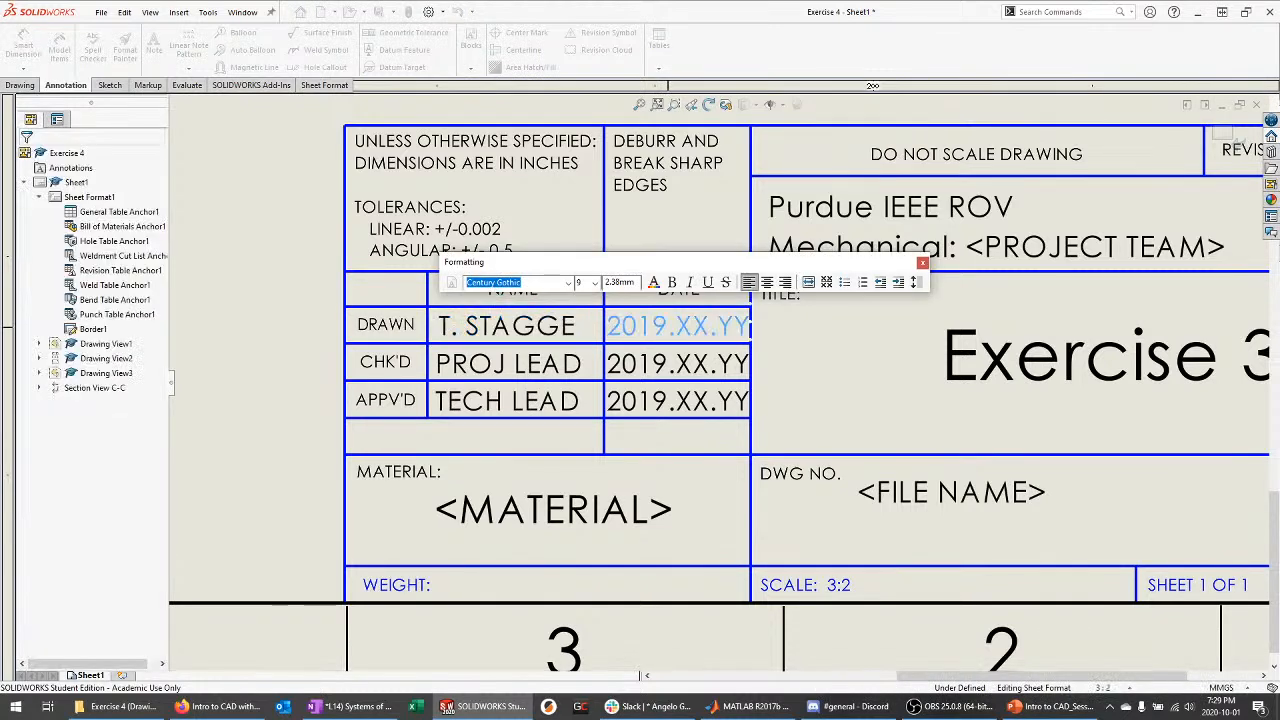
Set the drawn date to 2020.10.01 and confirm it
double_click(677, 335)
type("2")
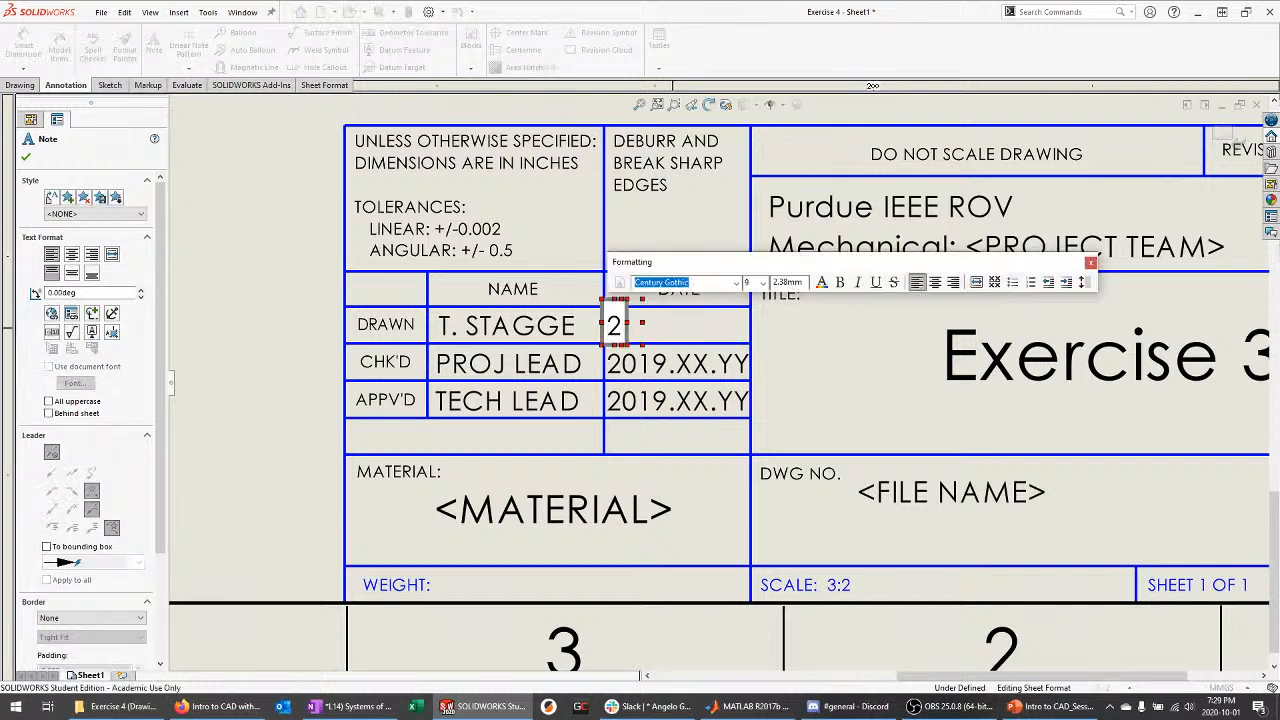
type("020.01.0")
key("BackSpace")
key("BackSpace")
key("BackSpace")
key("BackSpace")
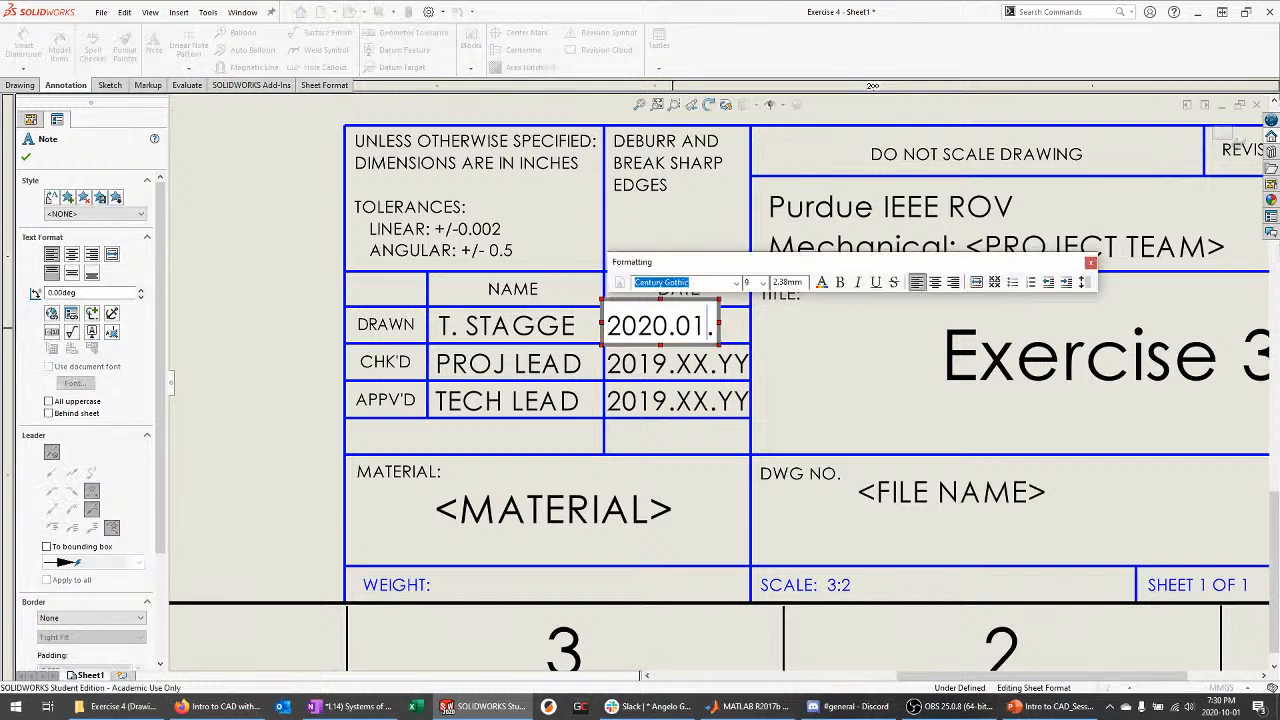
type("10.01")
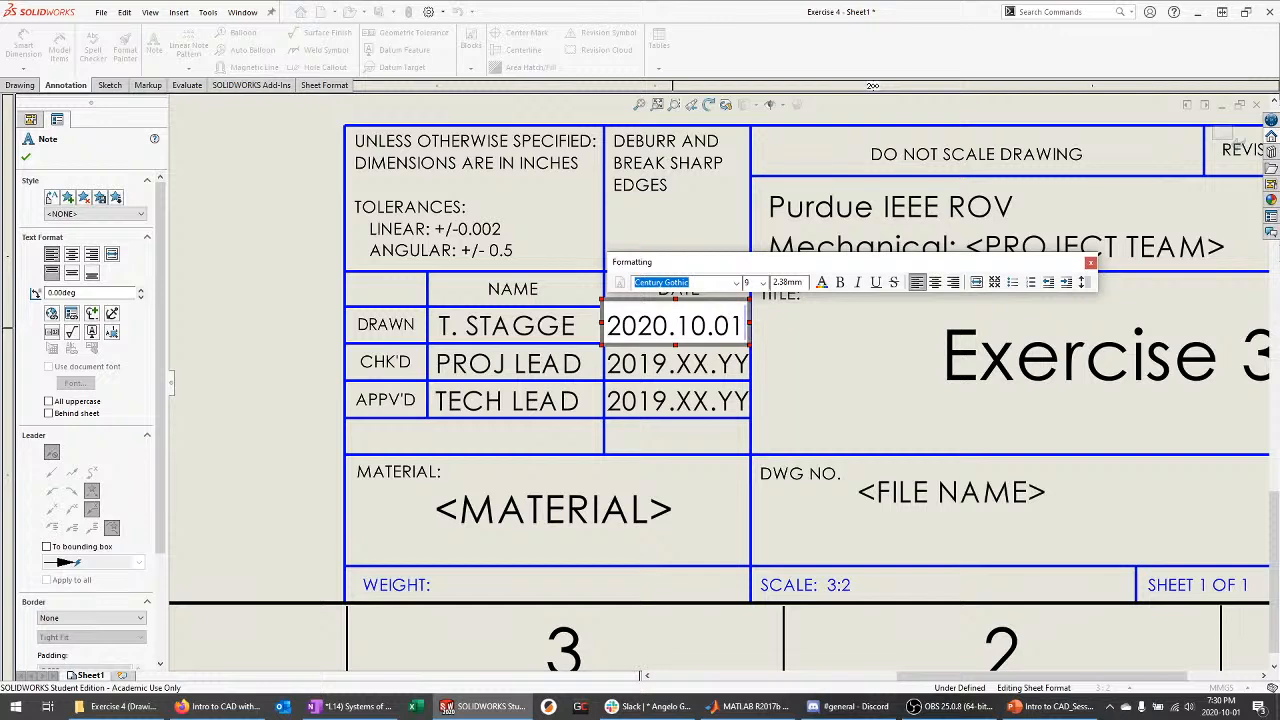
left_click(26, 158)
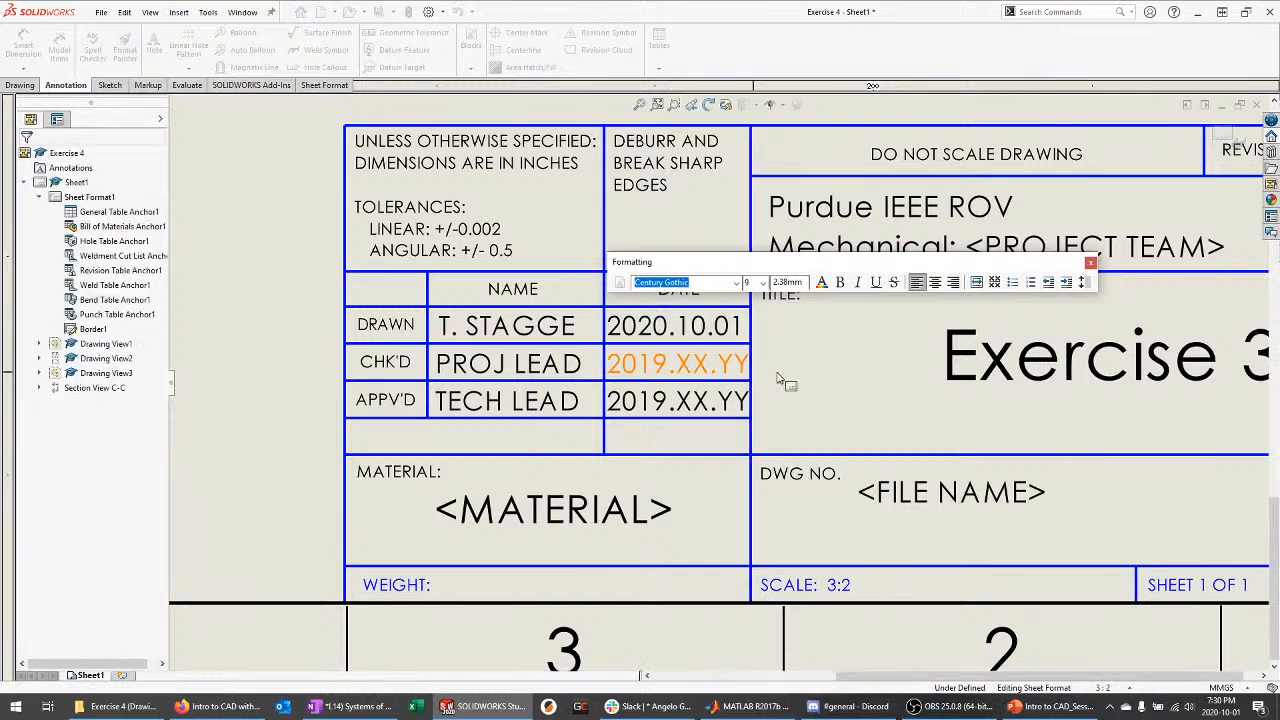
scroll(740, 380, "down", 3)
scroll(600, 235, "down", 2)
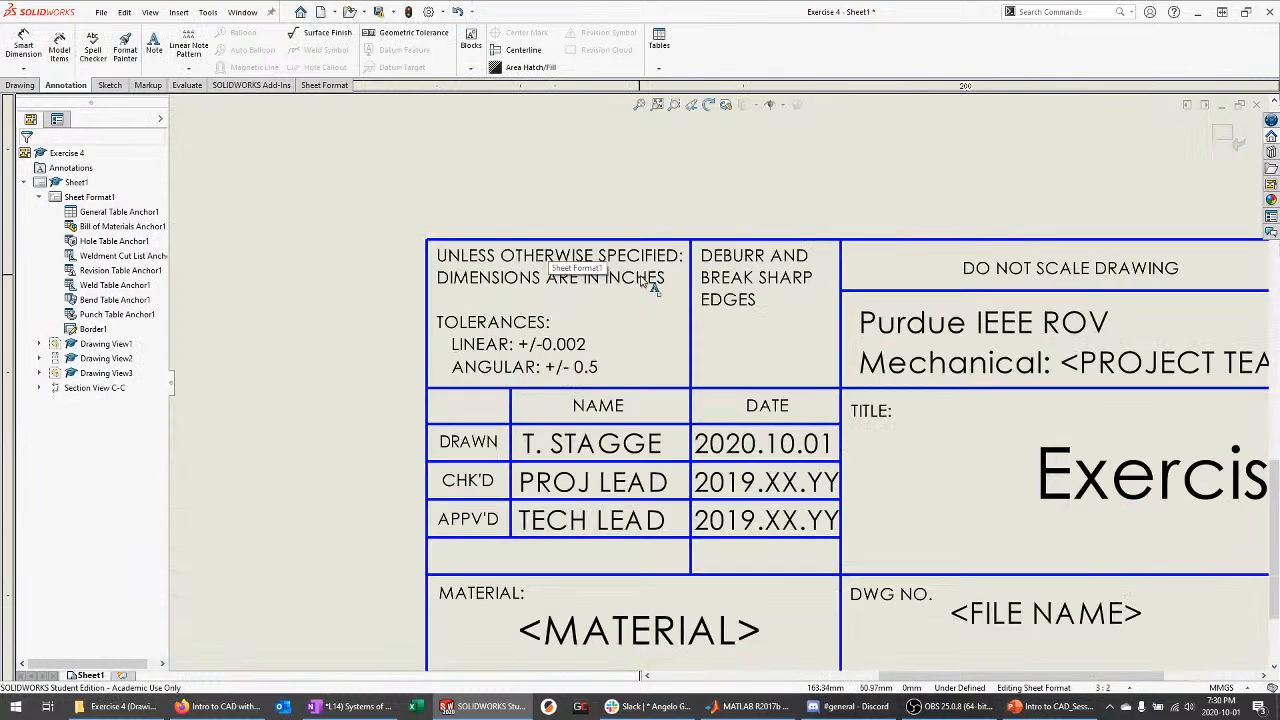
scroll(680, 300, "down", 1)
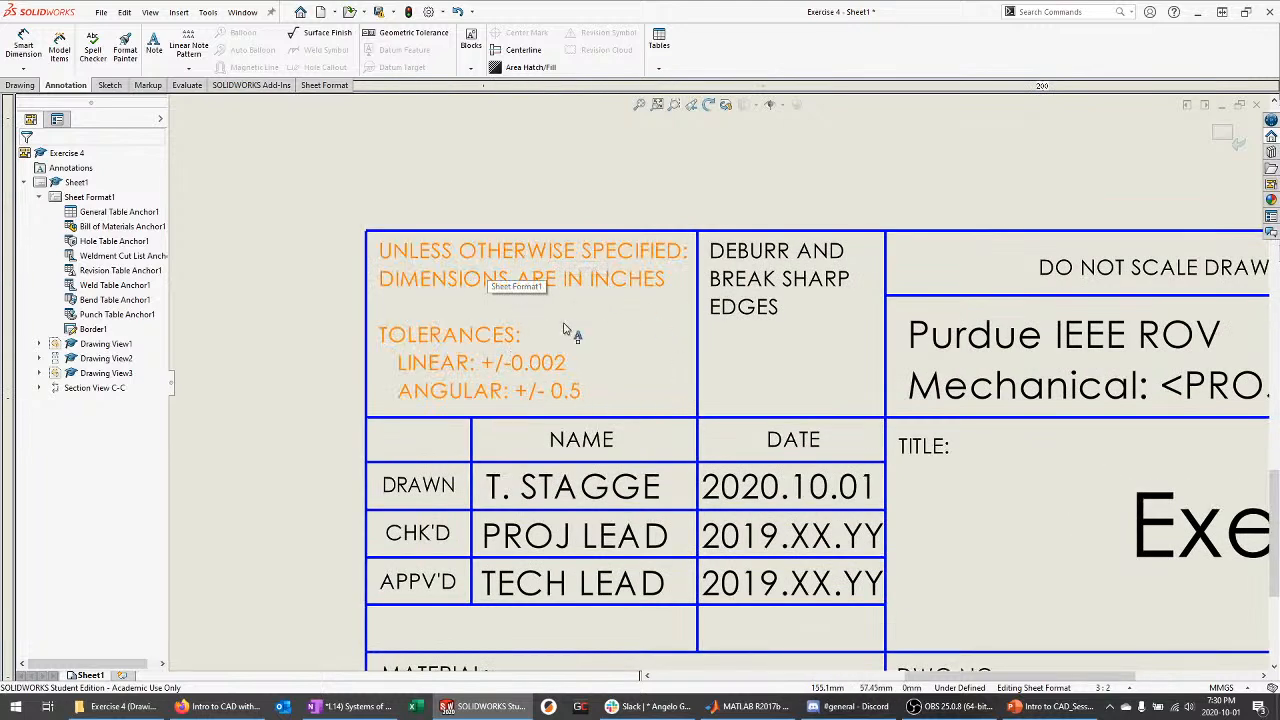
scroll(690, 352, "up", 5)
scroll(695, 355, "down", 5)
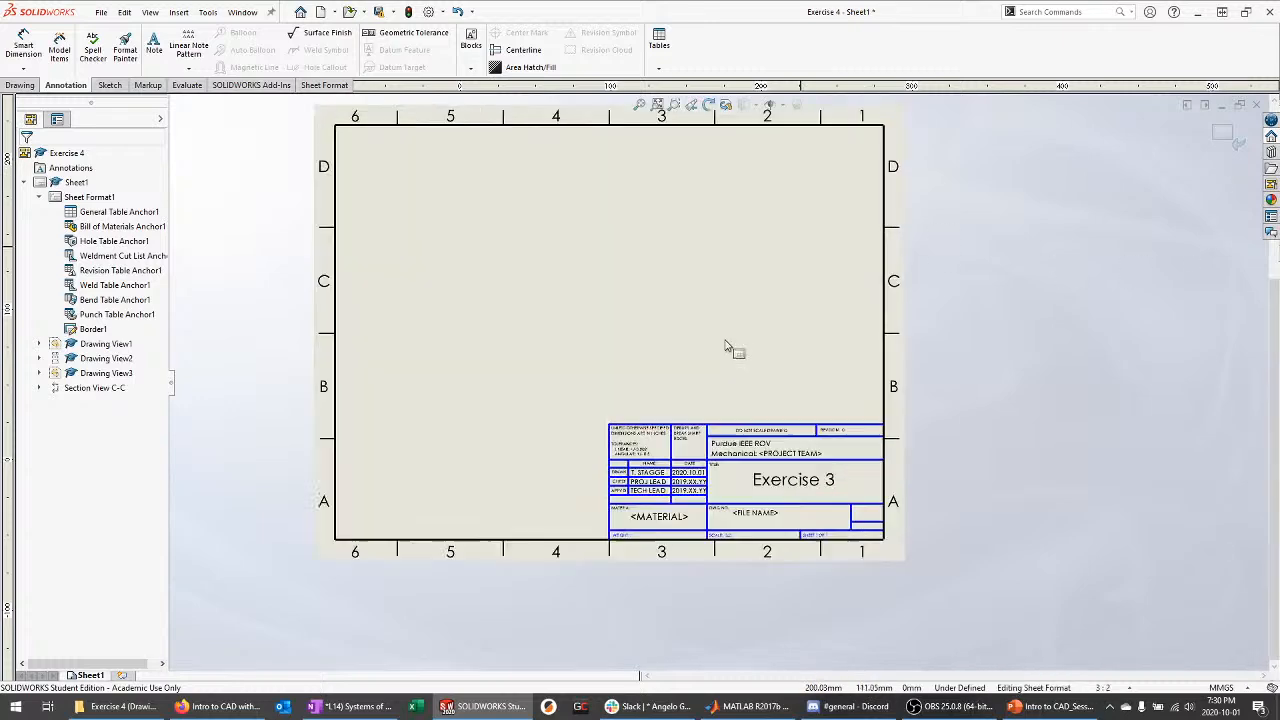
scroll(662, 422, "down", 2)
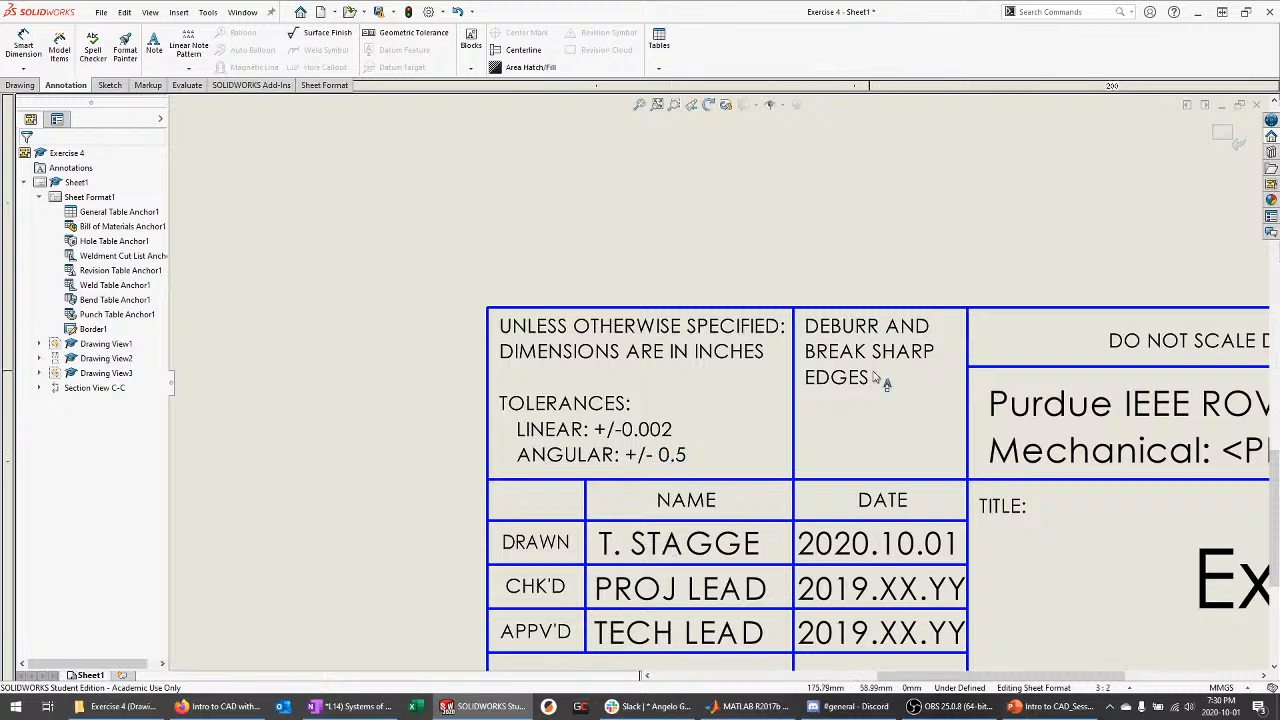
Leave and then re-enter Edit Sheet Format on Sheet Format1
left_click(1222, 135)
scroll(883, 343, "down", 5)
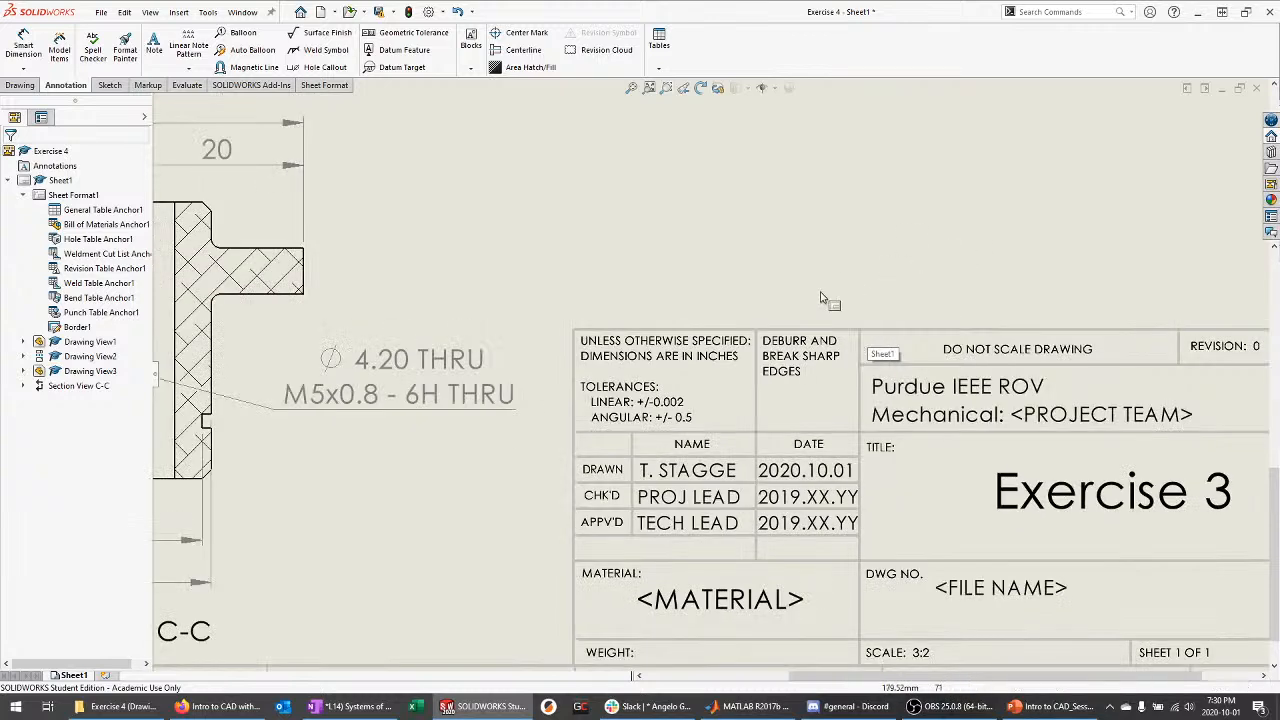
scroll(810, 330, "up", 3)
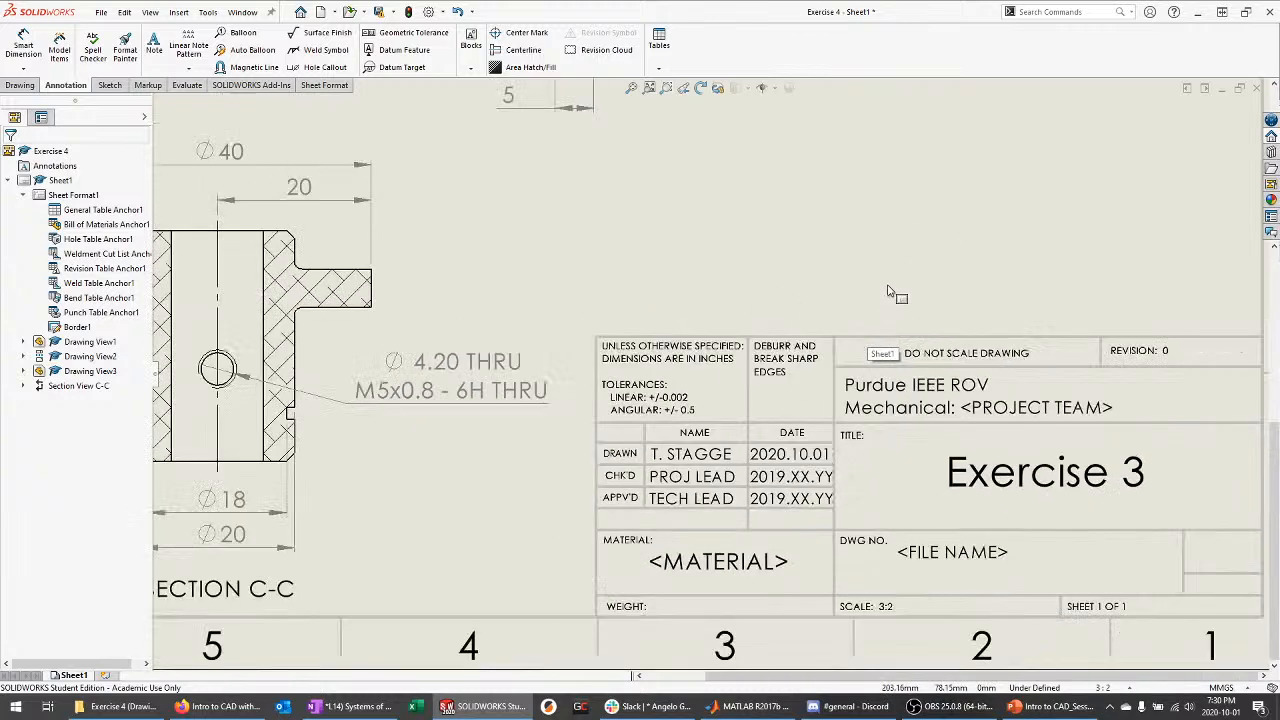
scroll(782, 560, "down", 3)
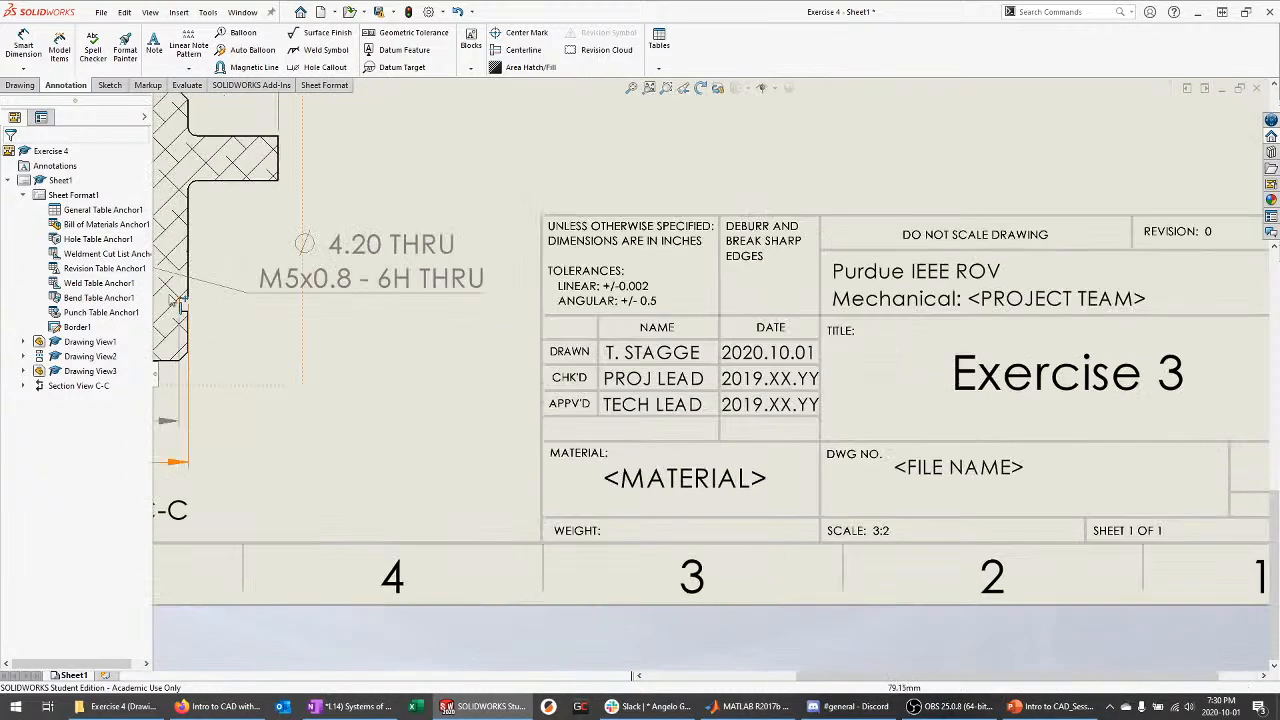
right_click(95, 200)
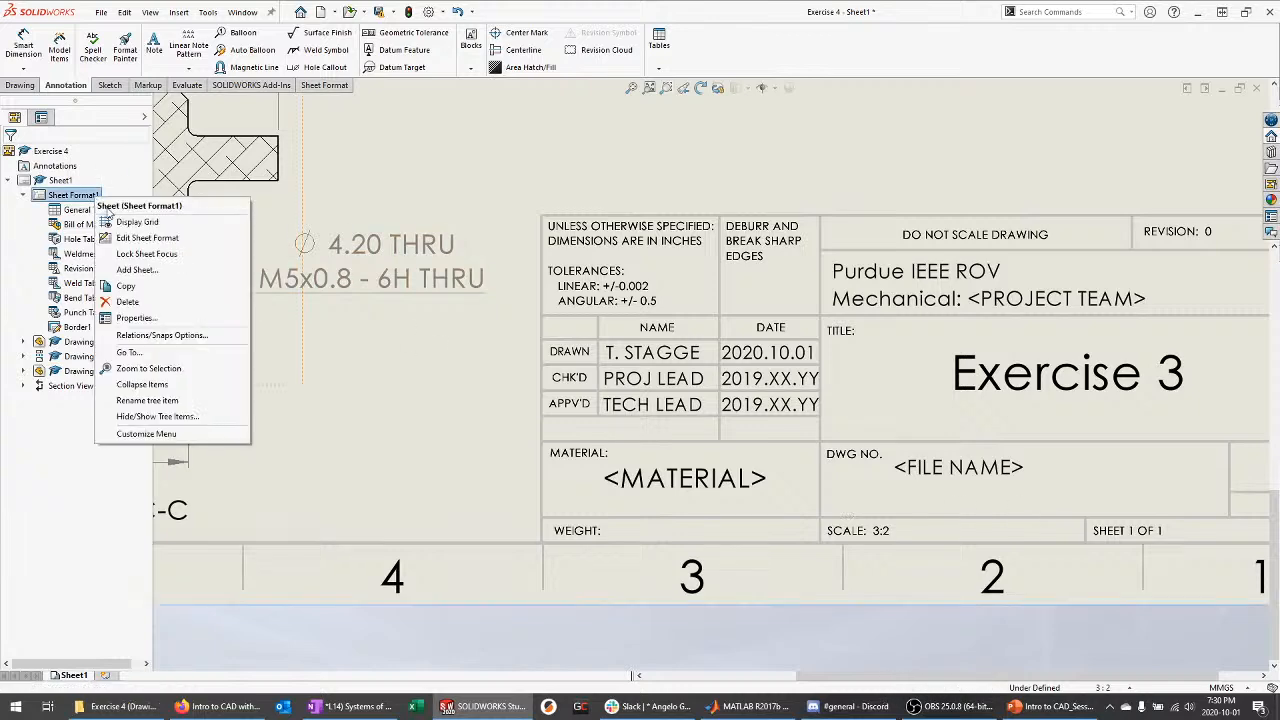
left_click(130, 240)
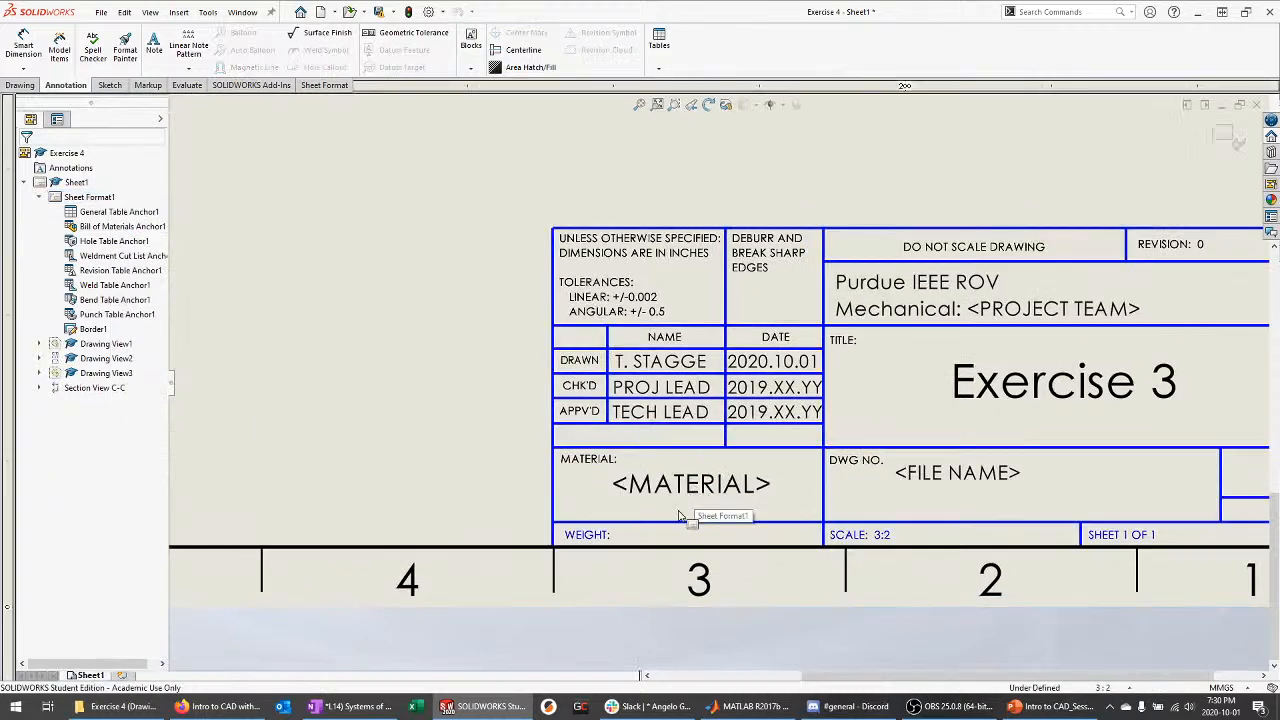
Replace <MATERIAL> with 6061-T6 Aluminum and nudge the note neatly into its cell
double_click(715, 484)
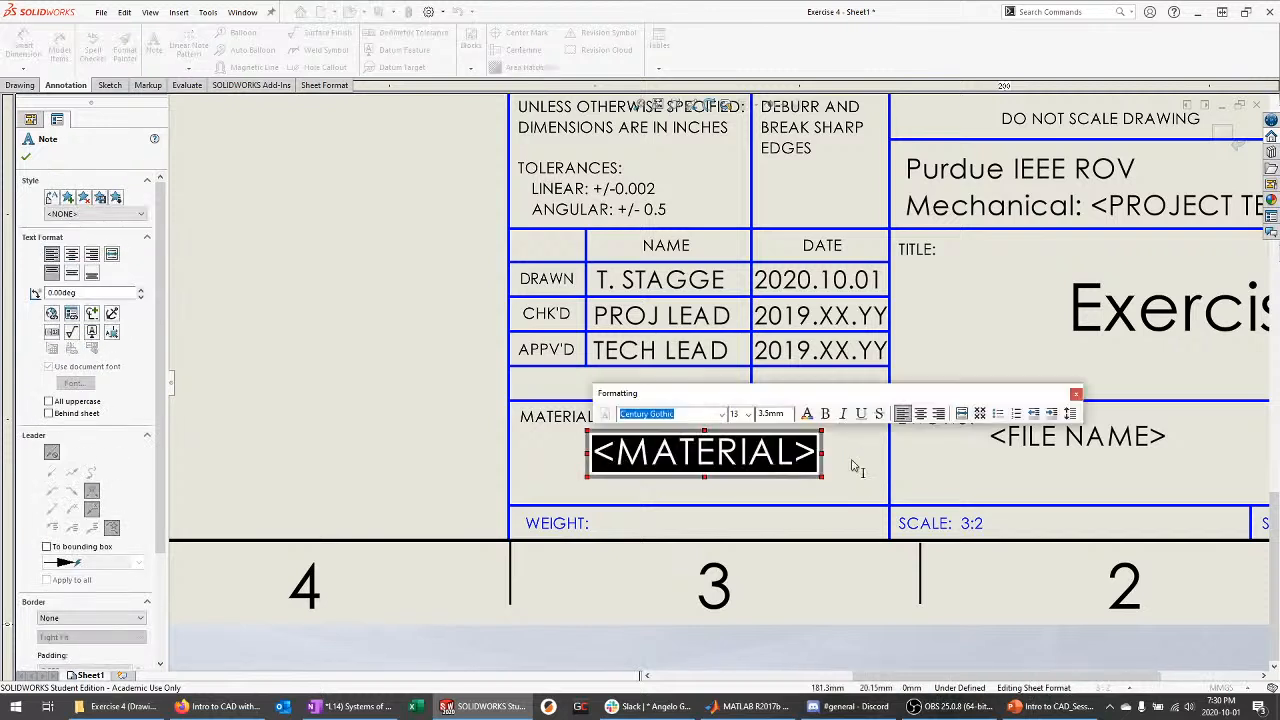
type("6061 -")
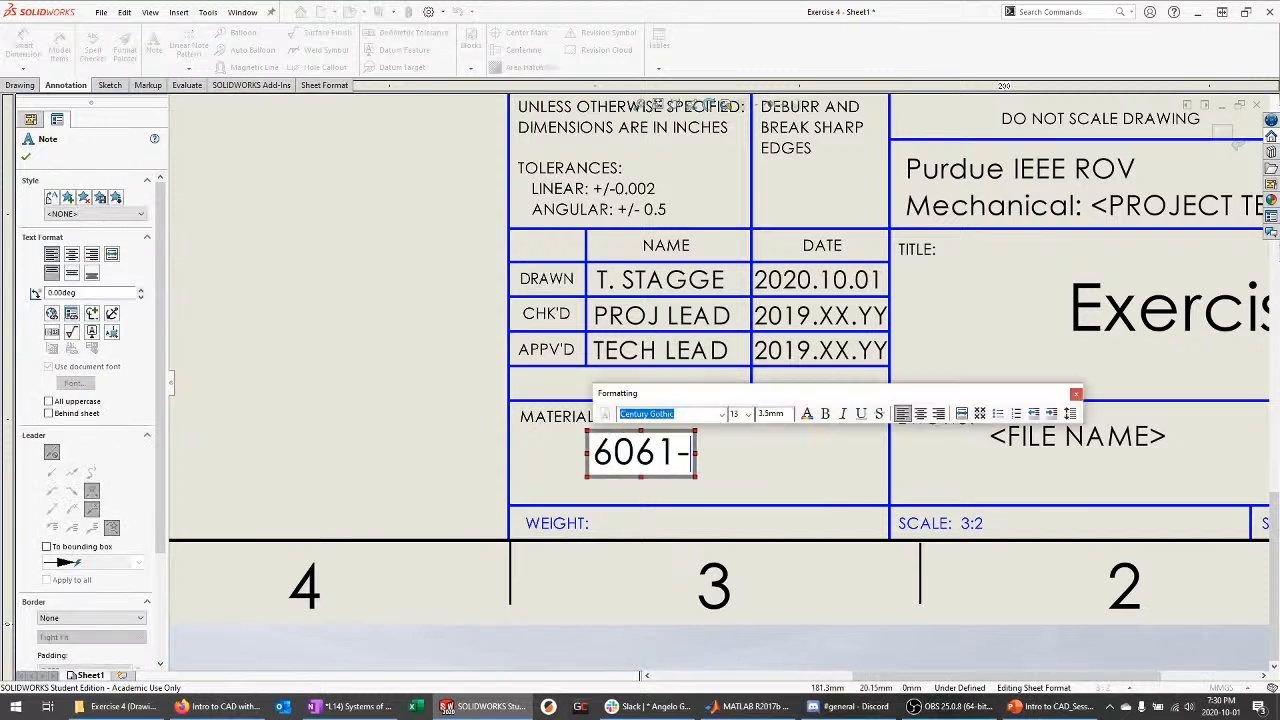
type("T6")
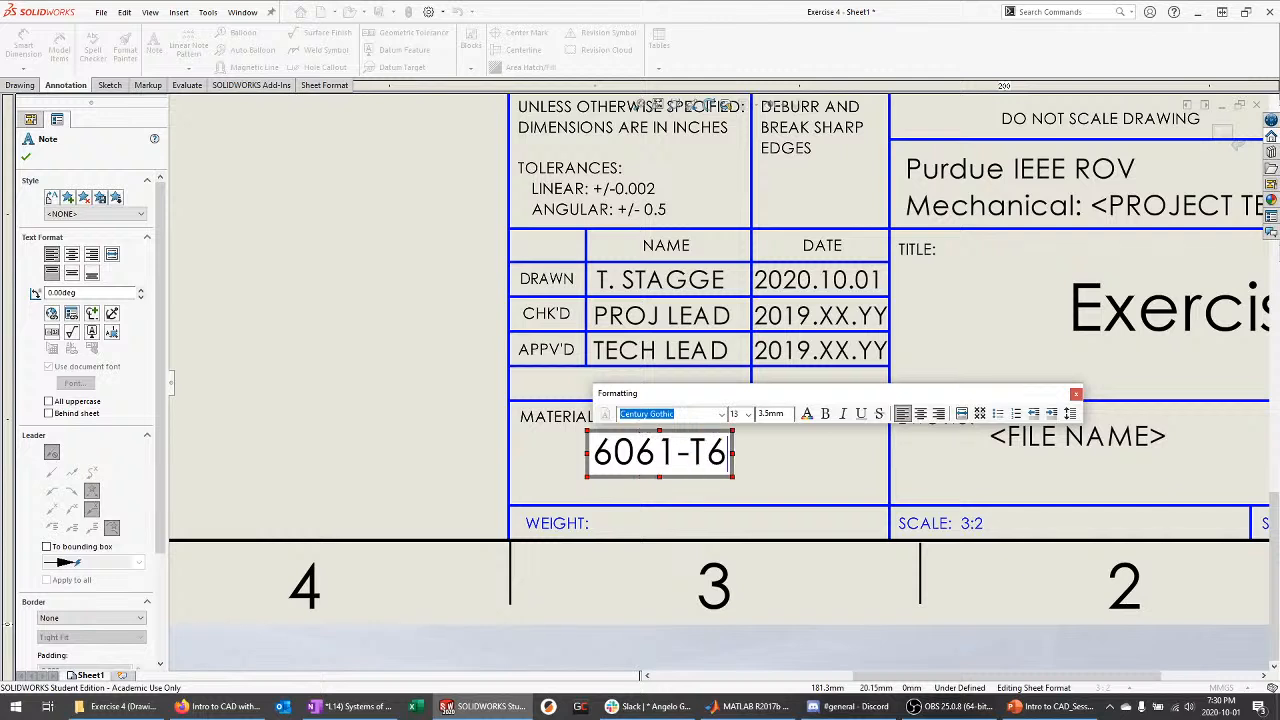
type(" Alumin")
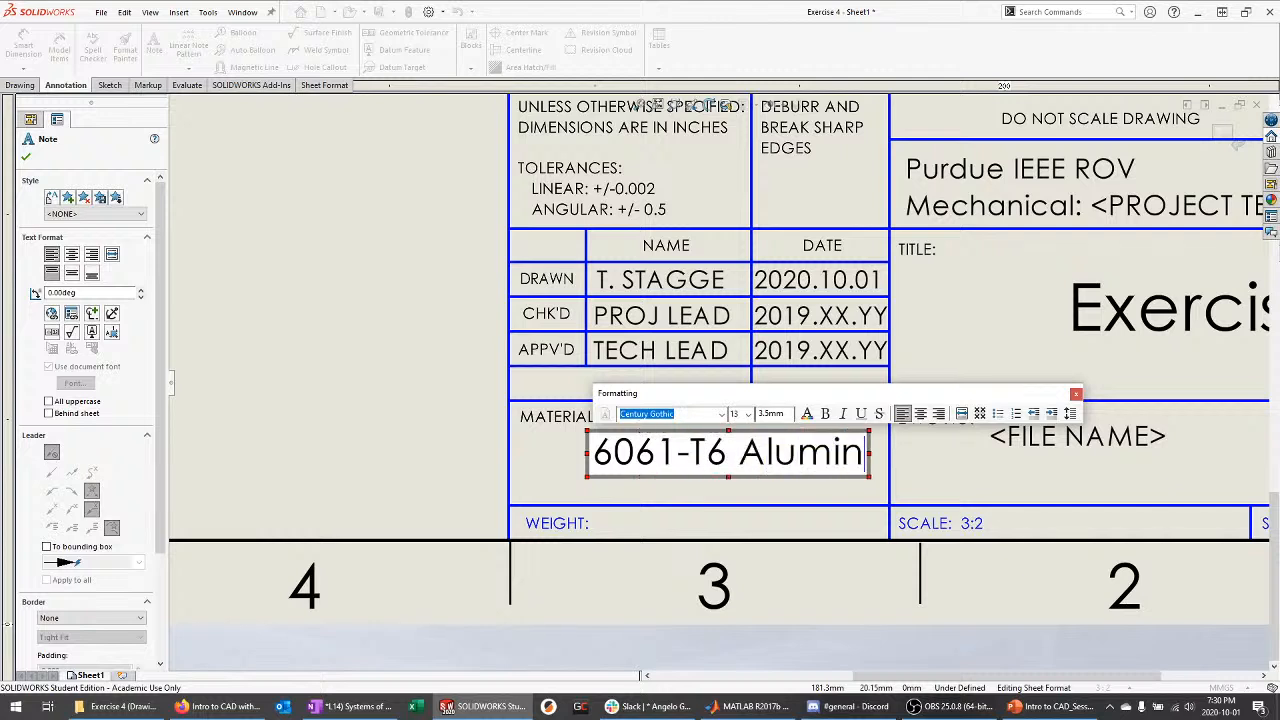
type("um")
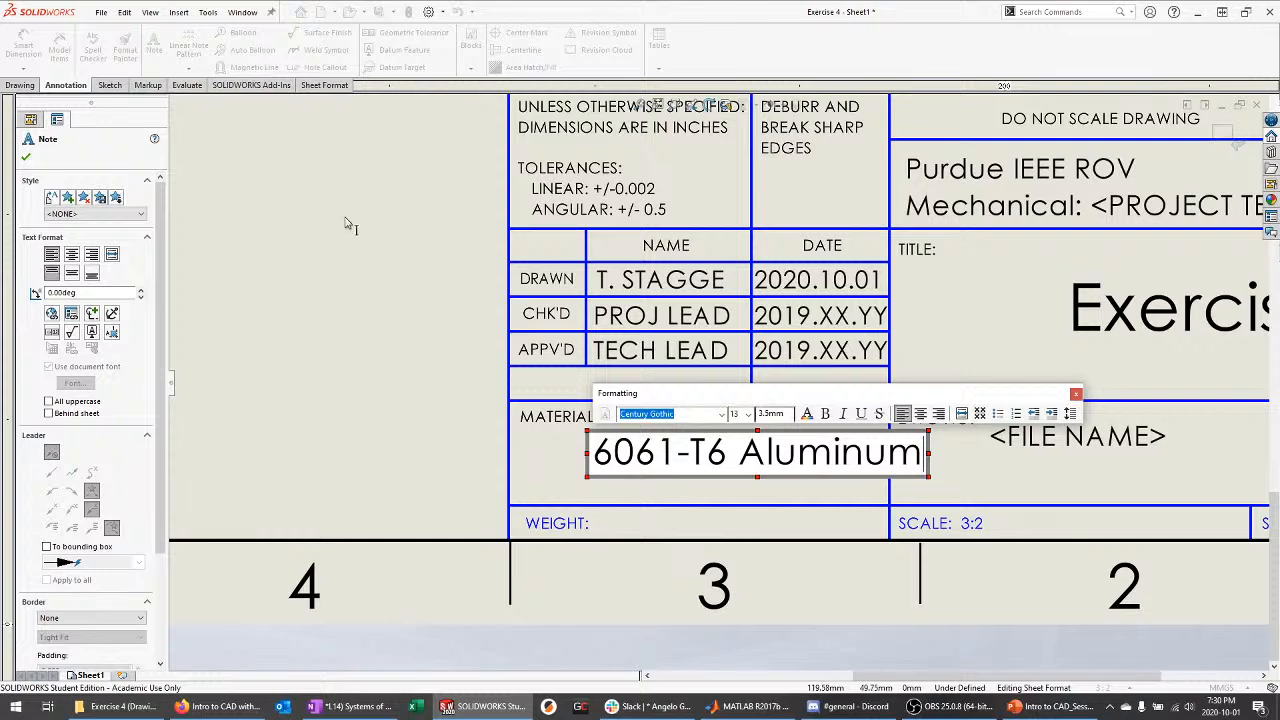
left_click(27, 158)
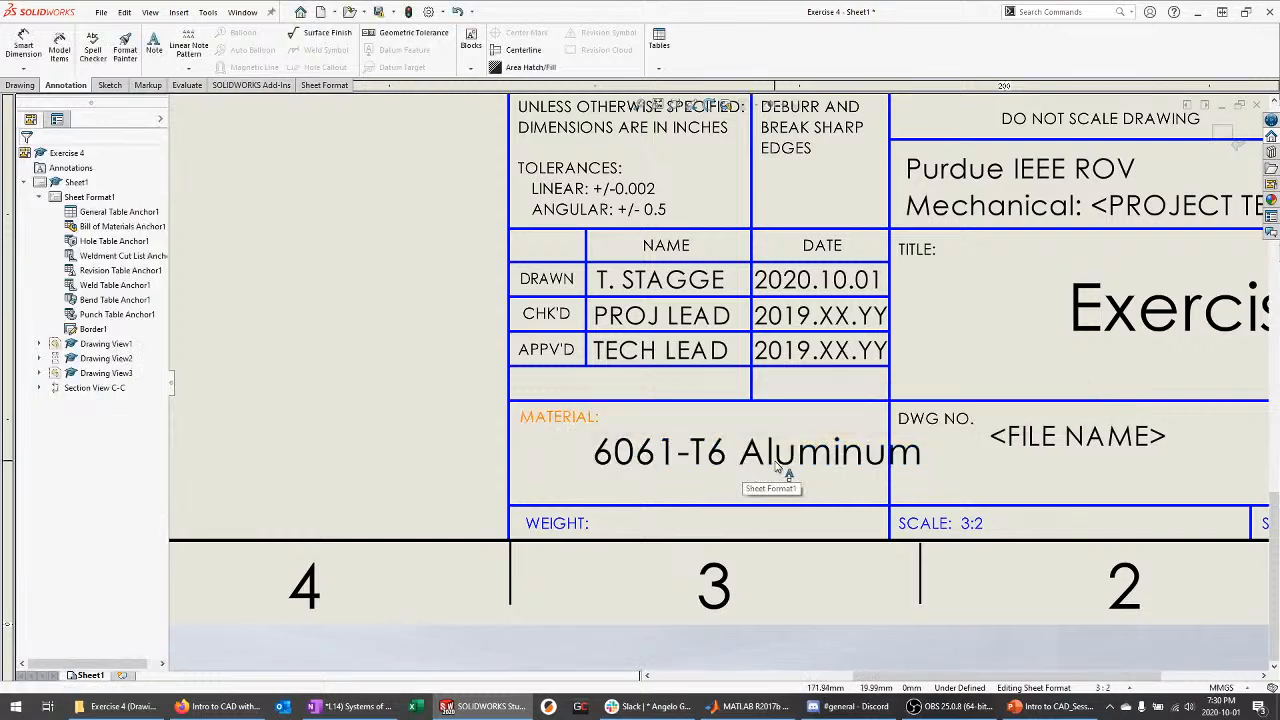
left_click_drag(744, 477, 730, 463)
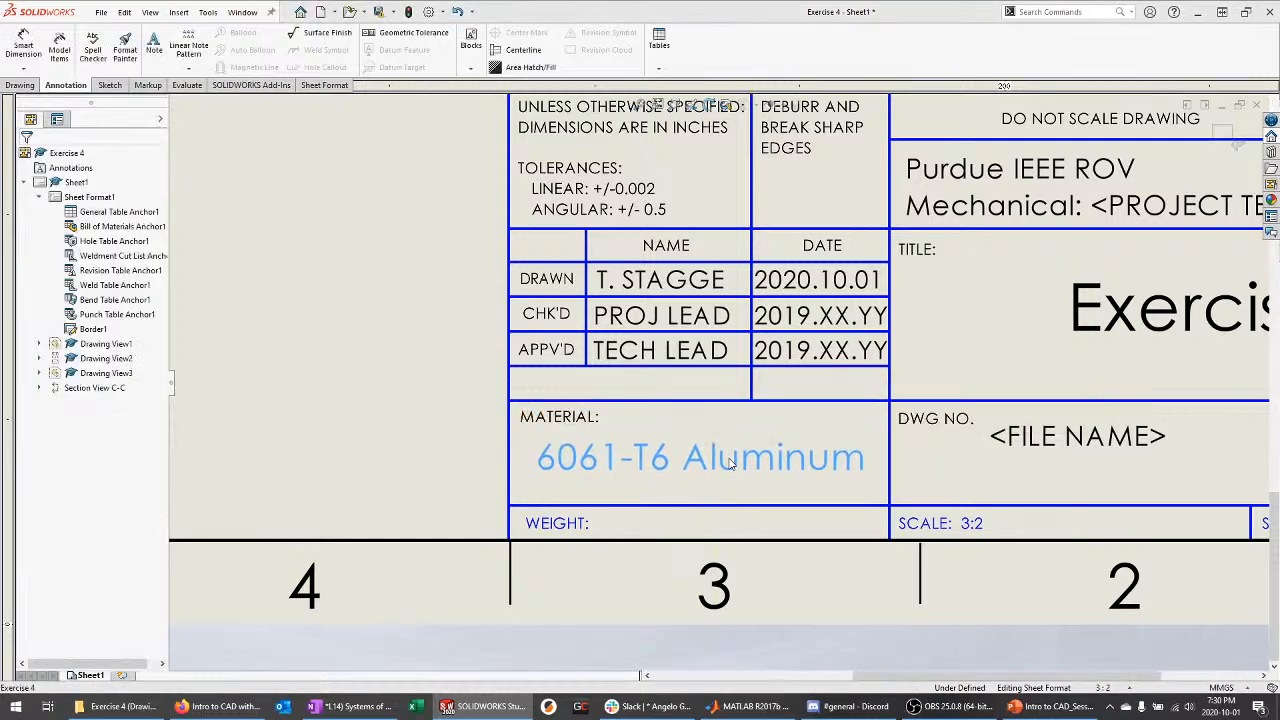
left_click(873, 475)
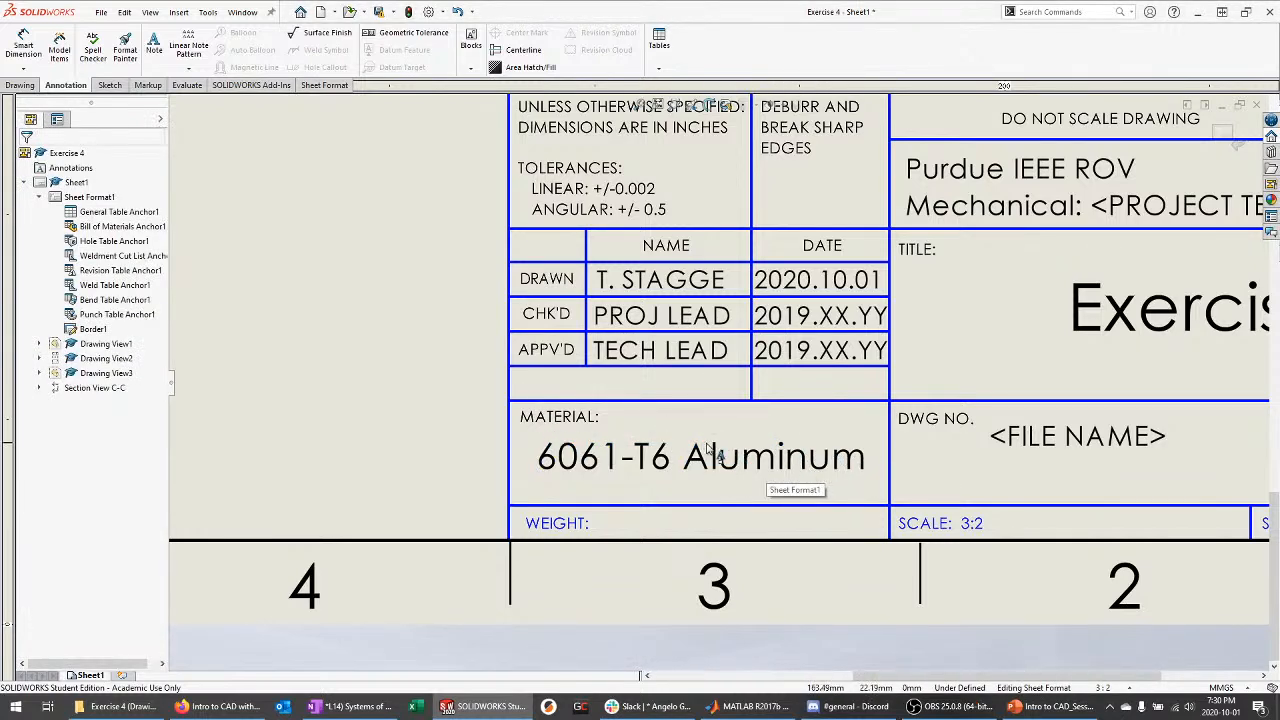
Exit Edit Sheet Format and zoom back out to the drawing views
scroll(960, 505, "up", 2)
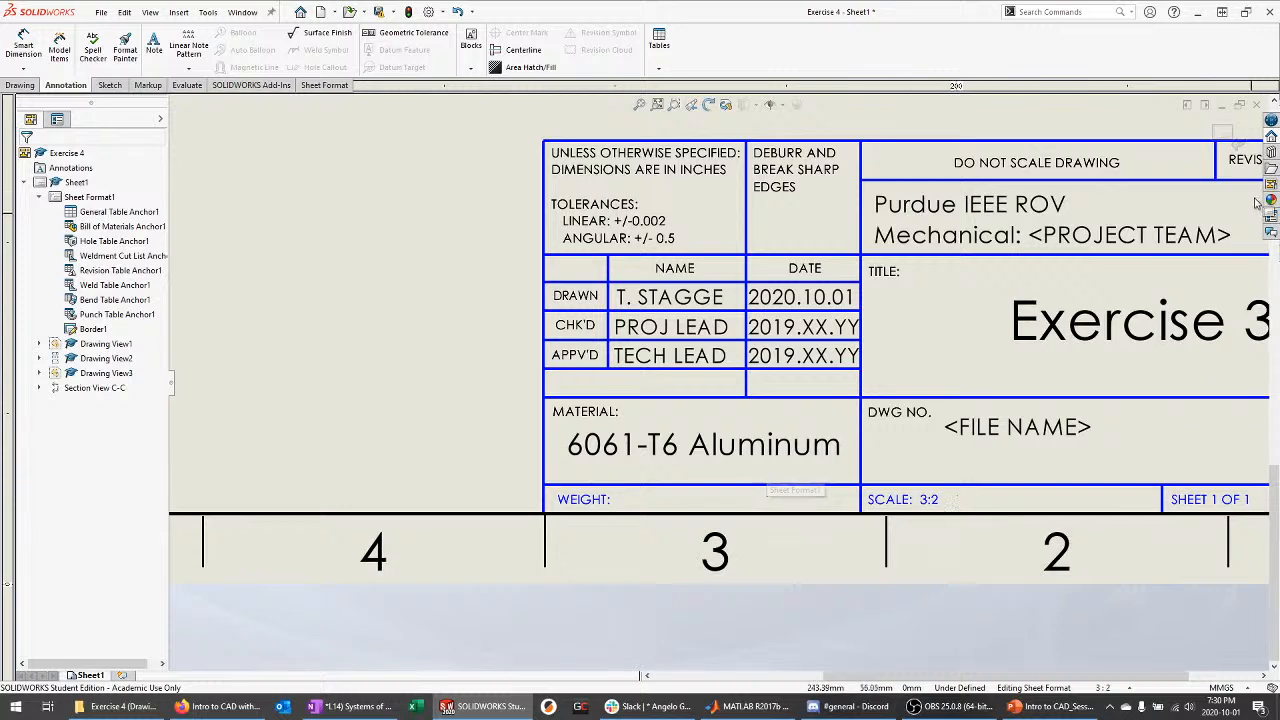
left_click(1234, 140)
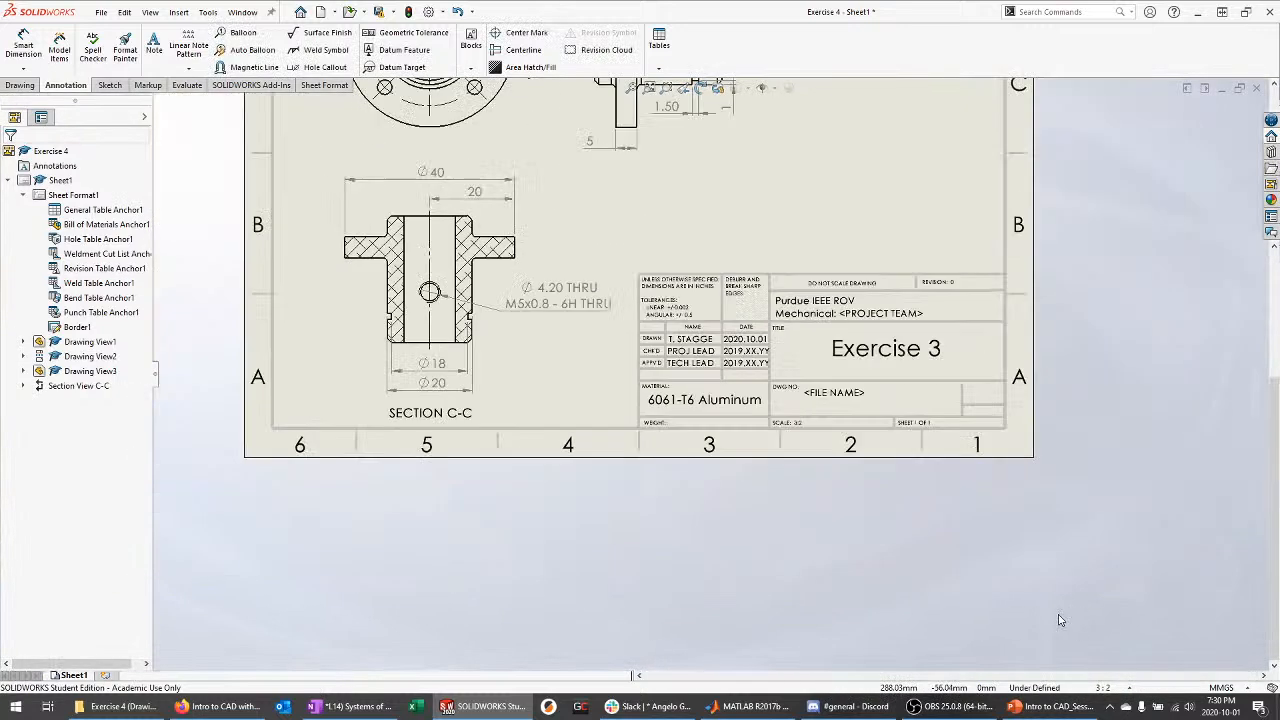
scroll(1040, 505, "up", 4)
scroll(665, 220, "down", 4)
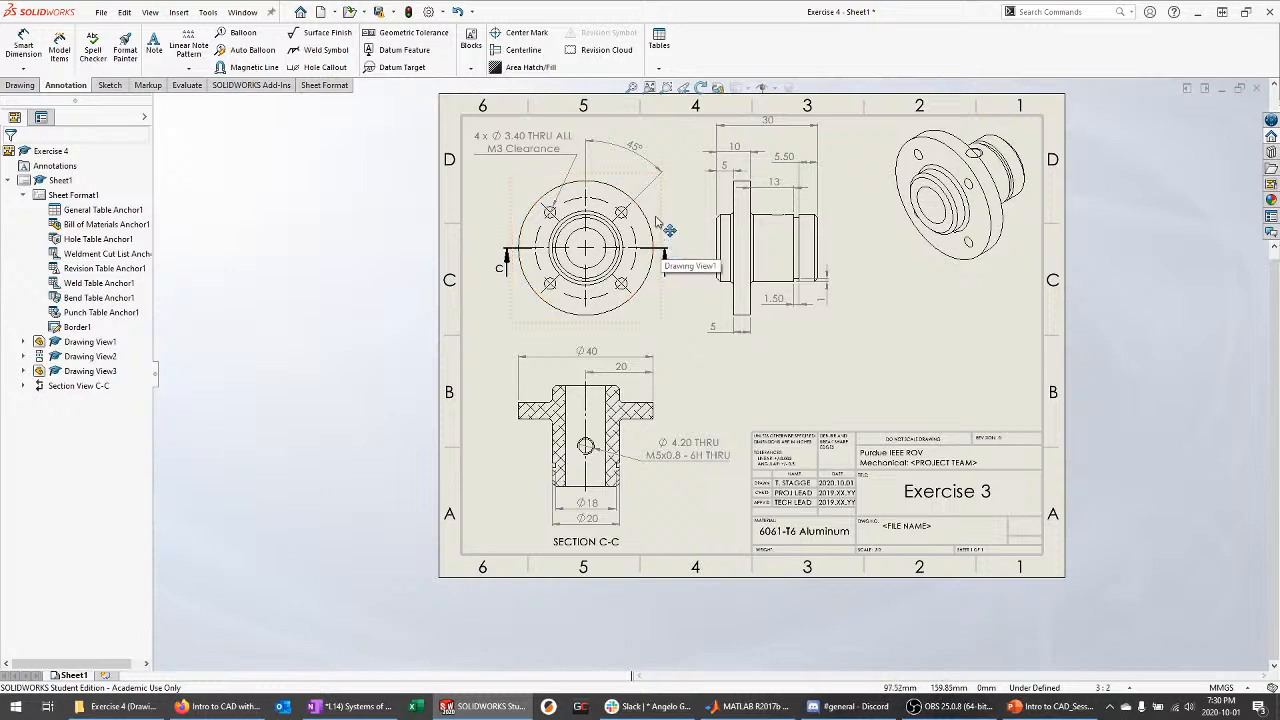
scroll(893, 562, "down", 2)
scroll(745, 405, "down", 6)
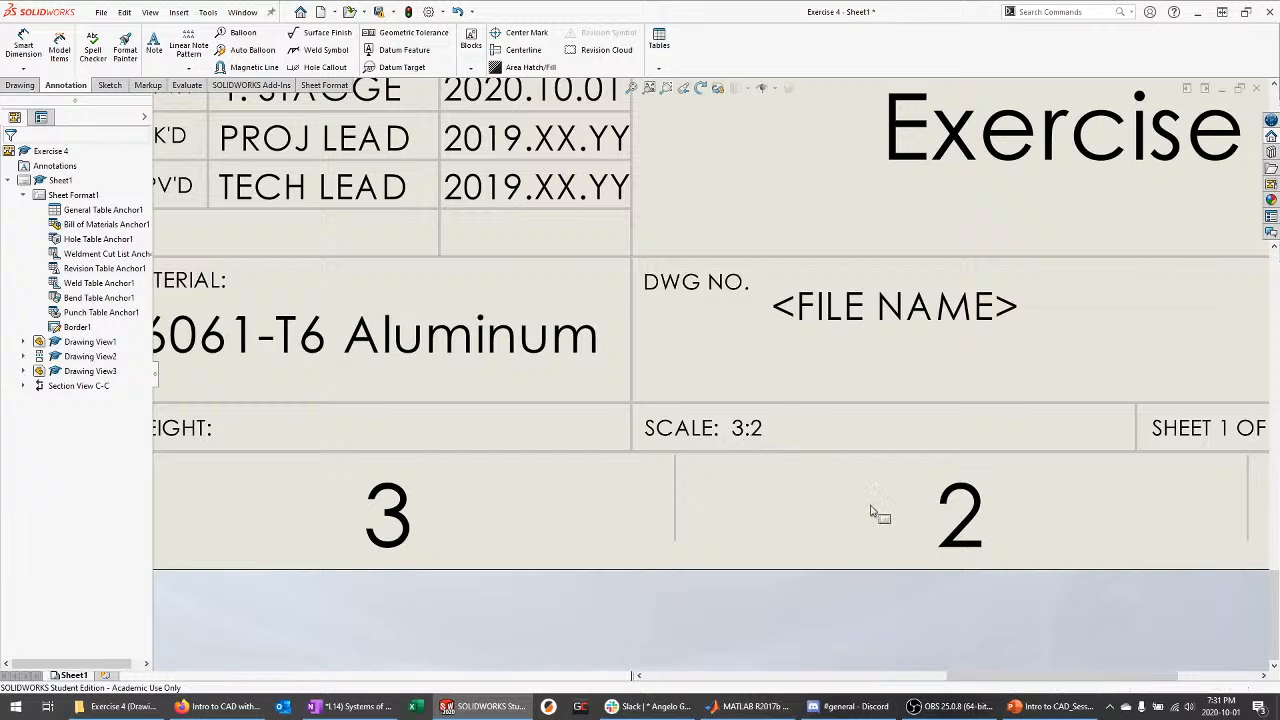
scroll(875, 518, "up", 8)
scroll(737, 422, "up", 3)
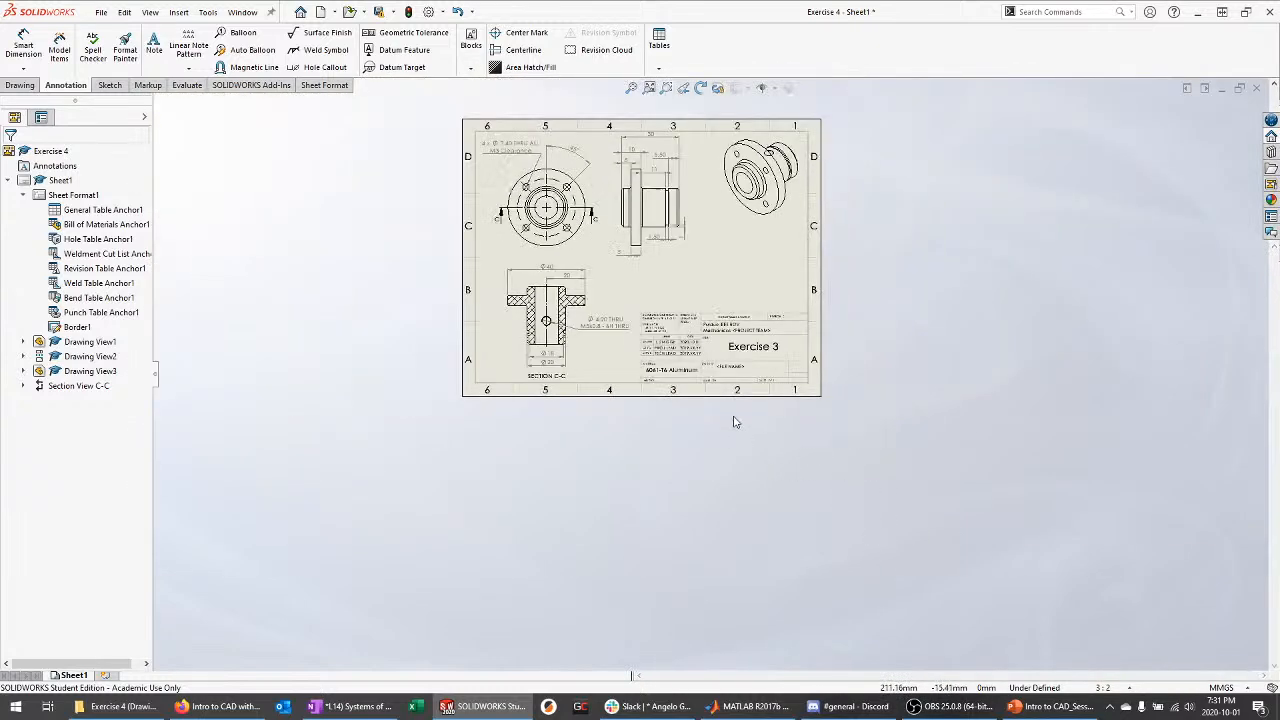
scroll(598, 225, "down", 4)
Give the isometric view (Drawing View3) a custom 1:1 scale
left_click_drag(880, 300, 873, 312)
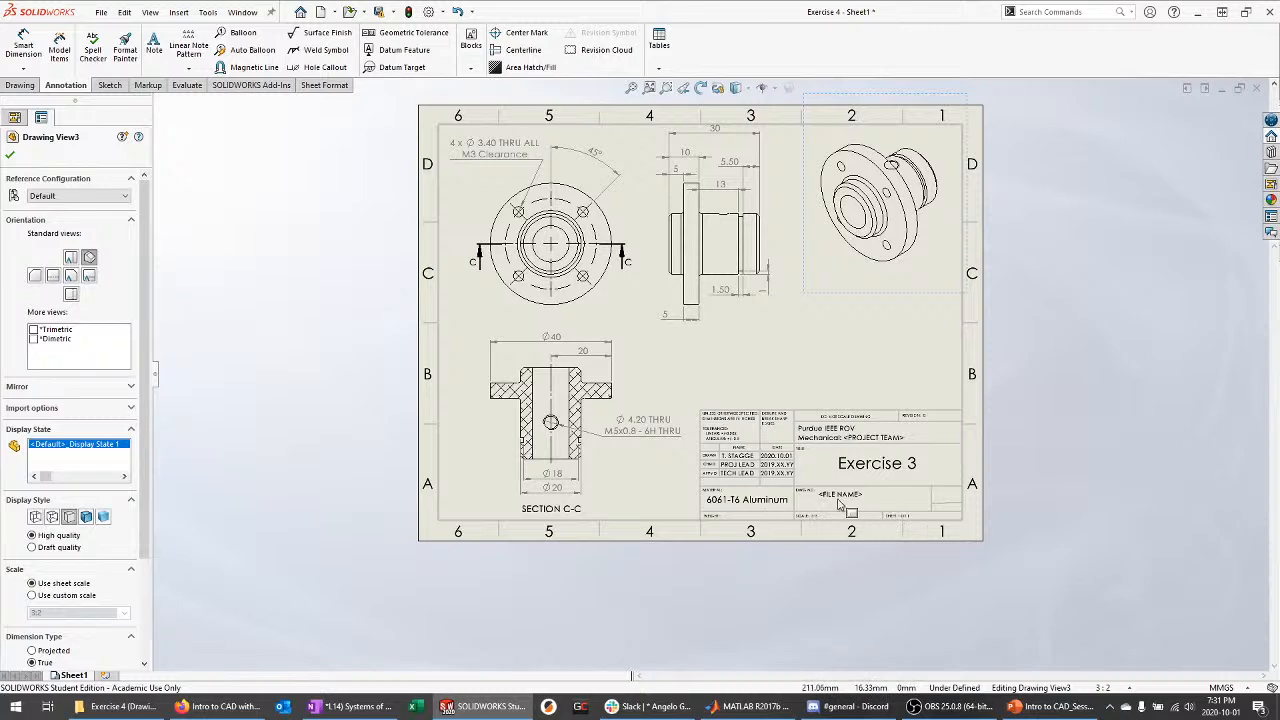
left_click(793, 527)
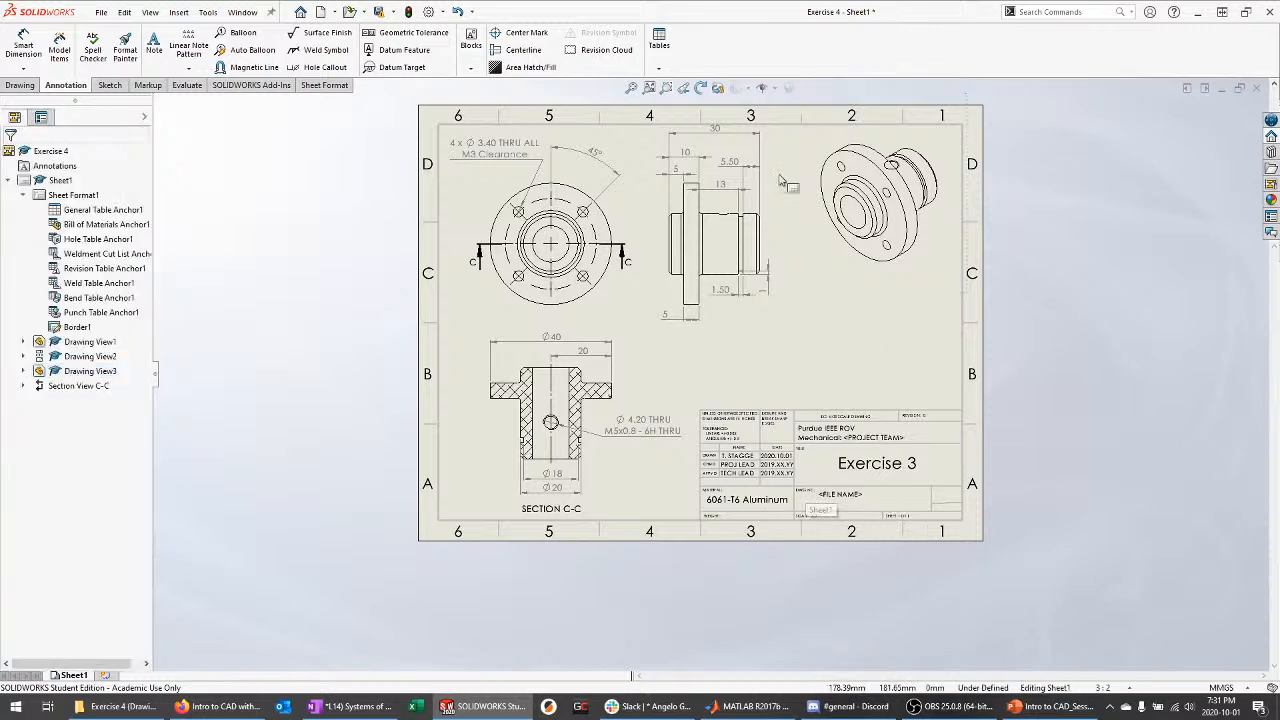
scroll(805, 190, "down", 3)
left_click(935, 335)
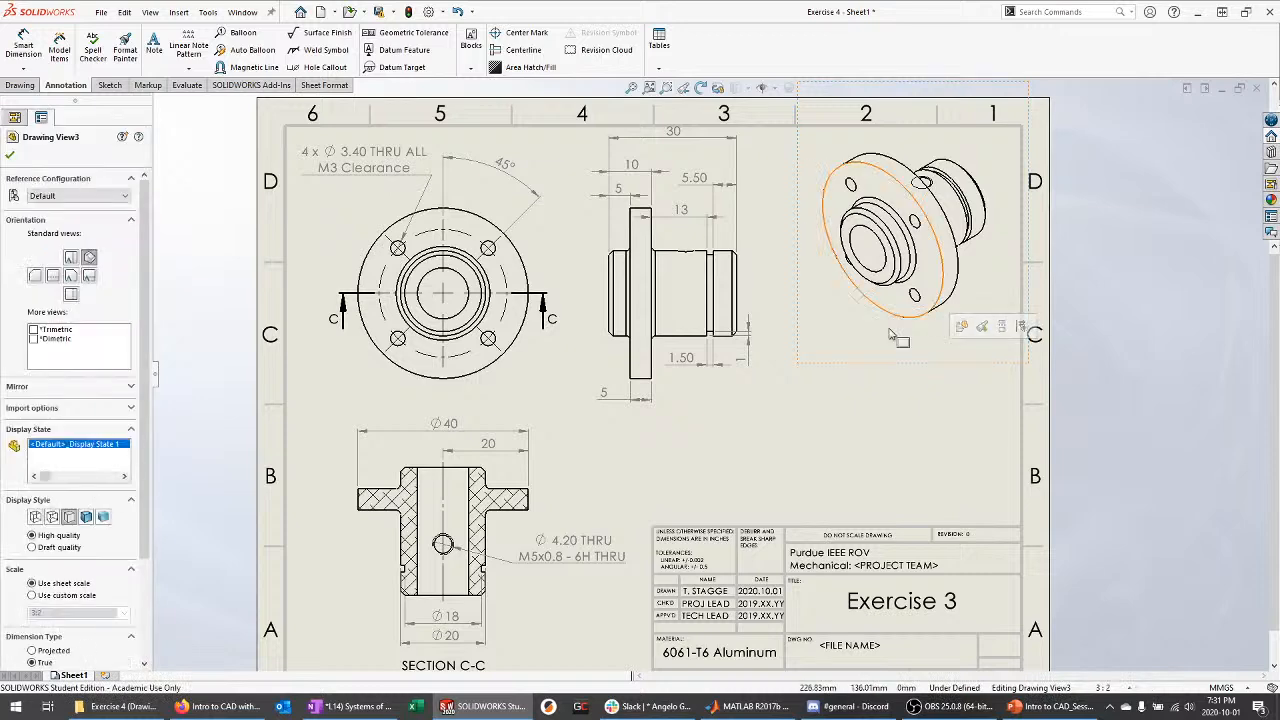
scroll(150, 540, "down", 3)
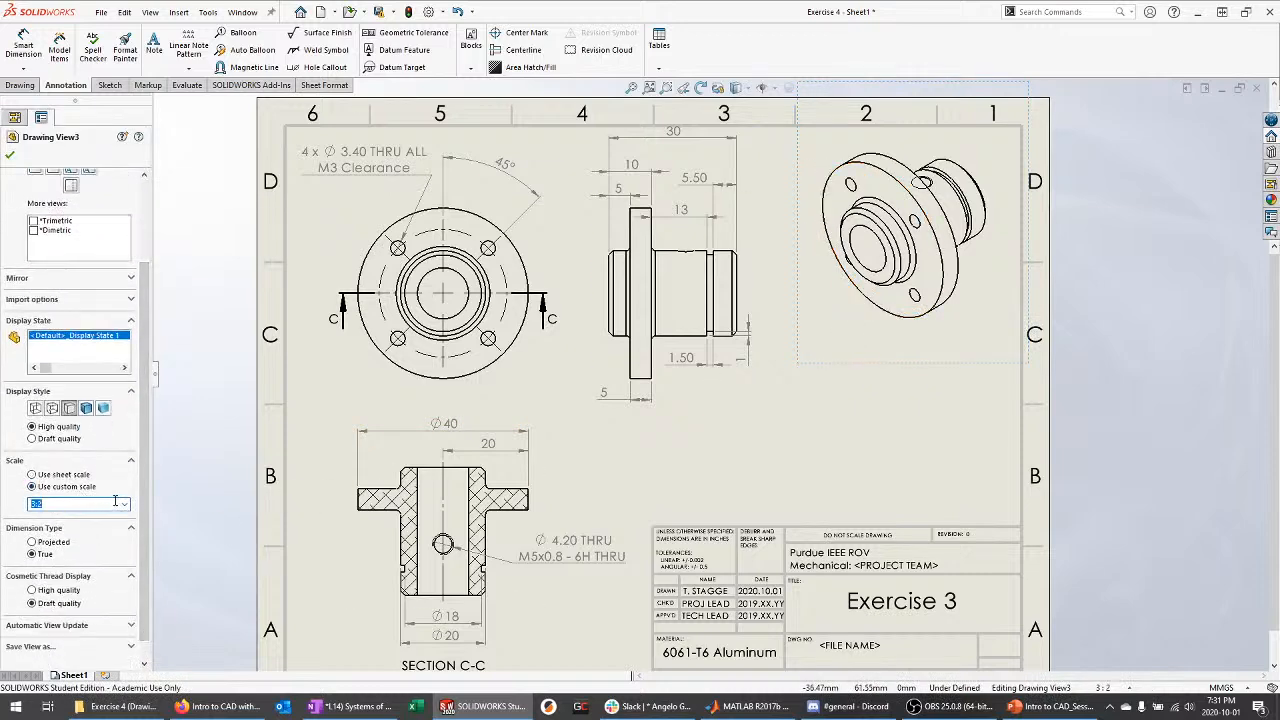
key("Return")
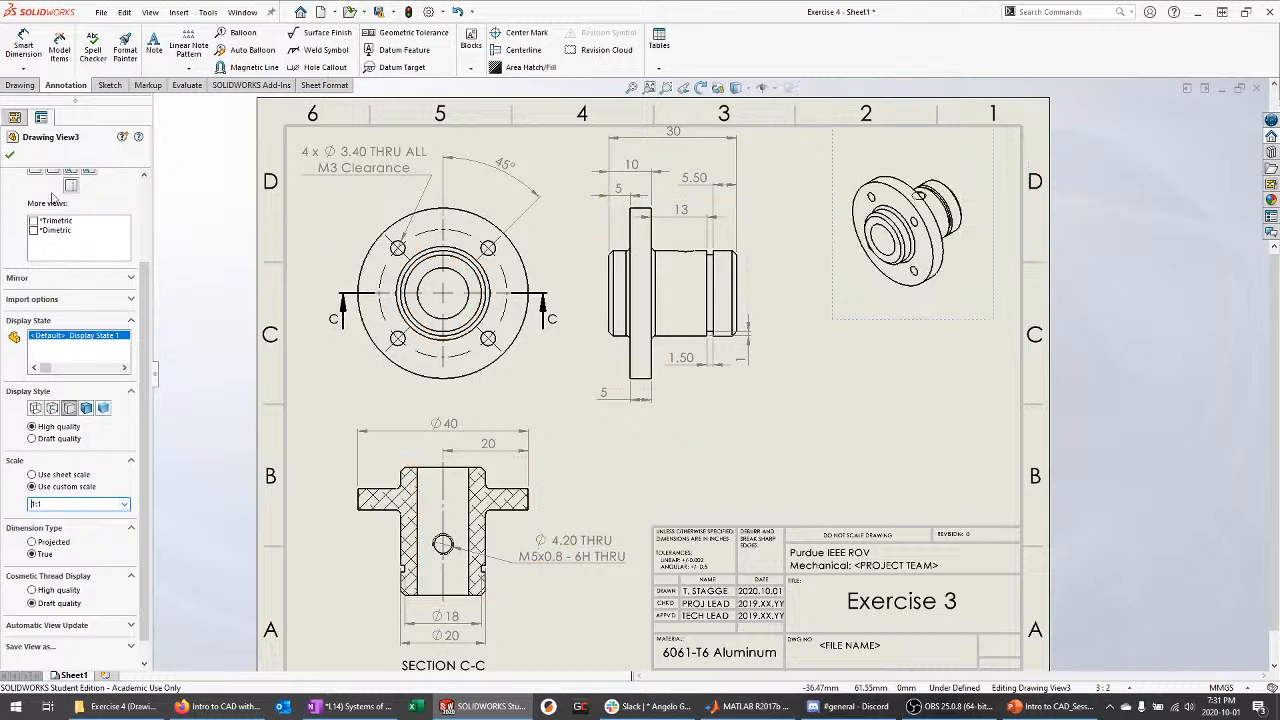
left_click(11, 156)
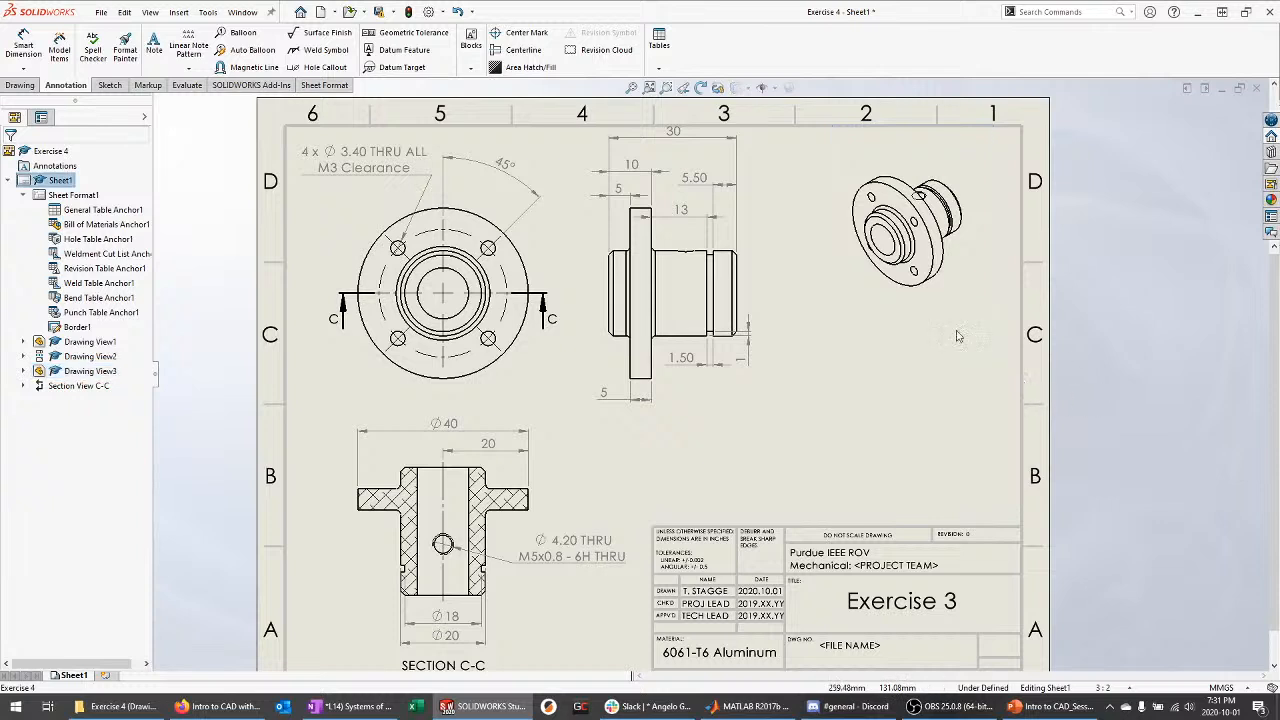
Add a SCALE 1:1 note beneath the isometric view, then tidy the view and 30 dimension positions
left_click(153, 58)
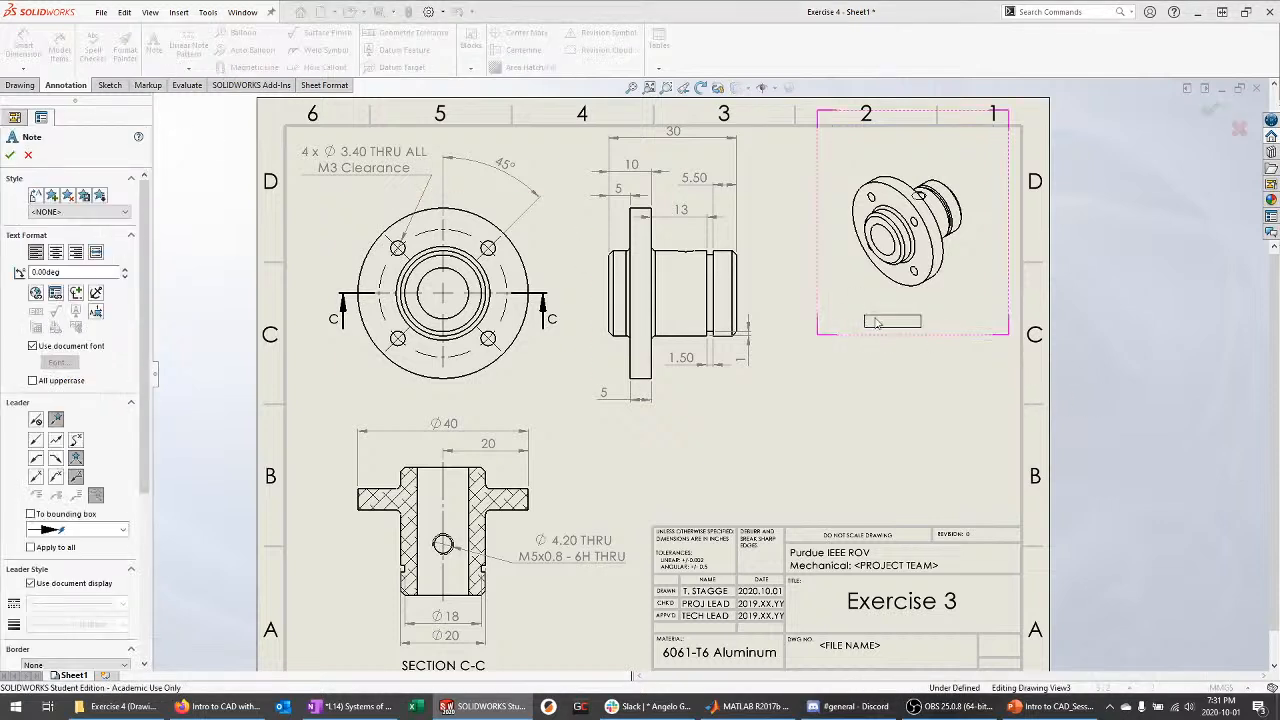
left_click(868, 318)
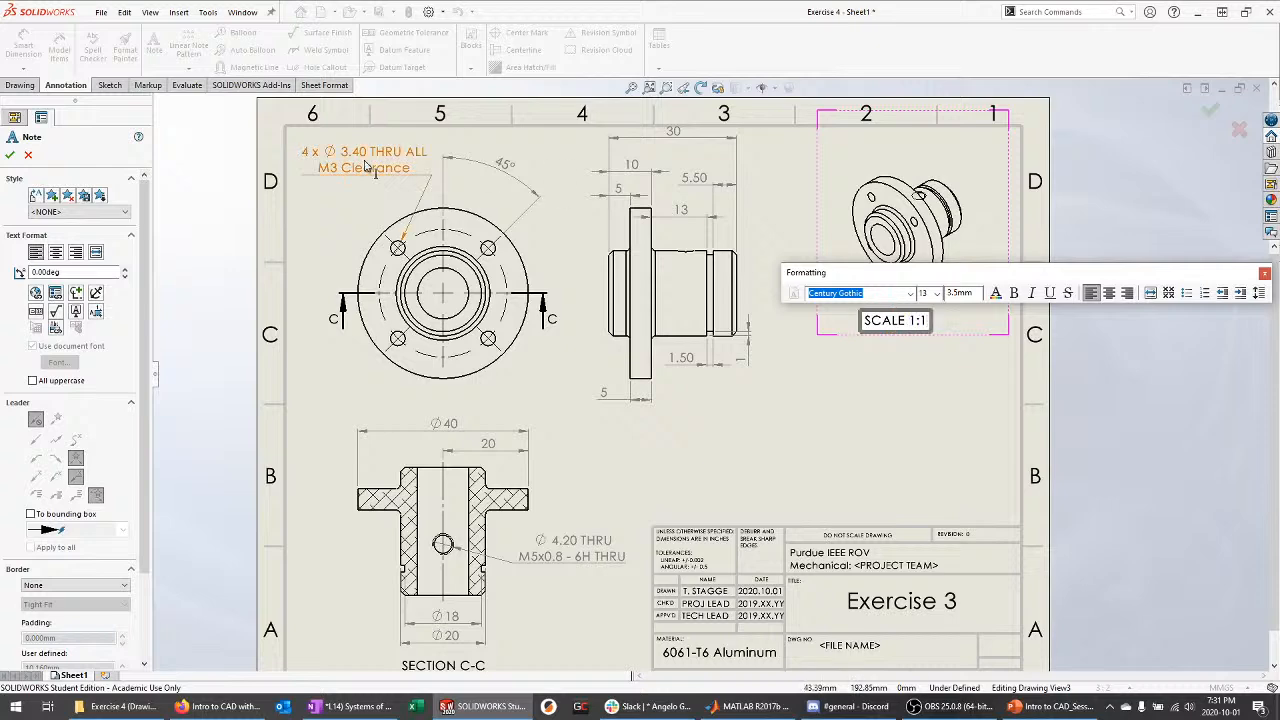
left_click(27, 156)
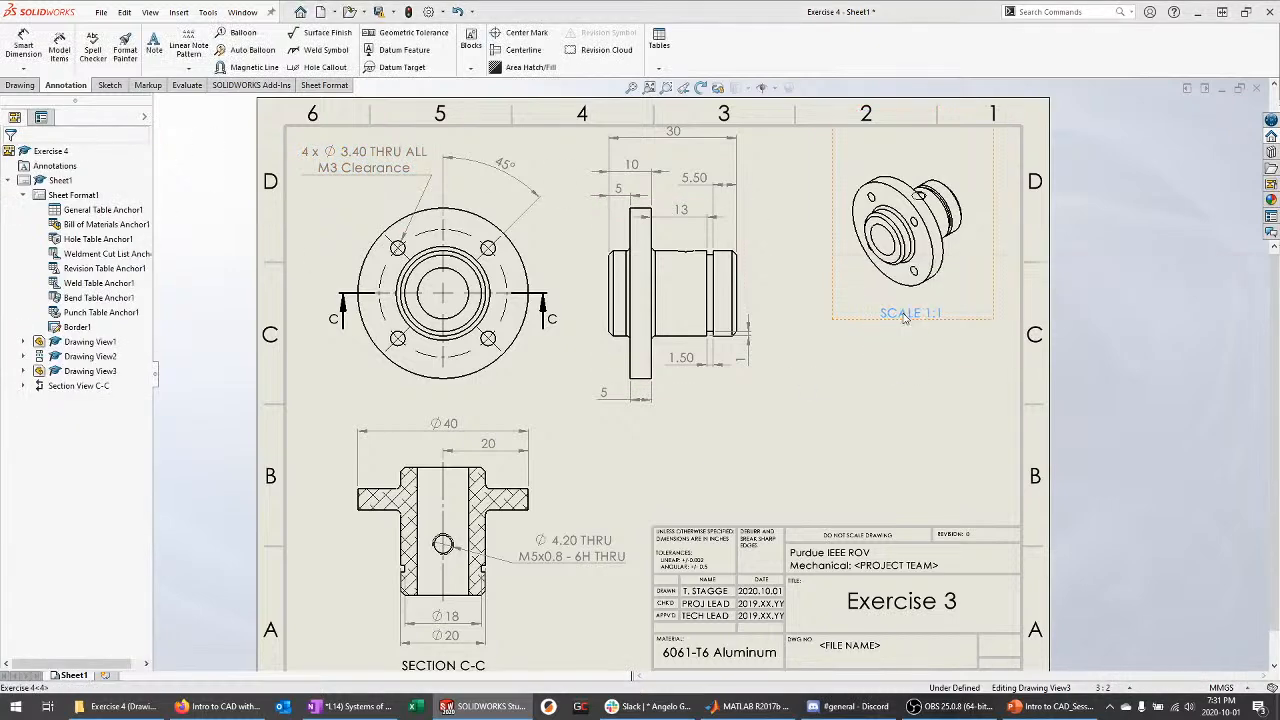
mouse_move(1010, 263)
left_mouse_down()
mouse_move(1001, 300)
mouse_move(1013, 298)
mouse_move(1012, 252)
left_mouse_up()
left_click(1042, 237)
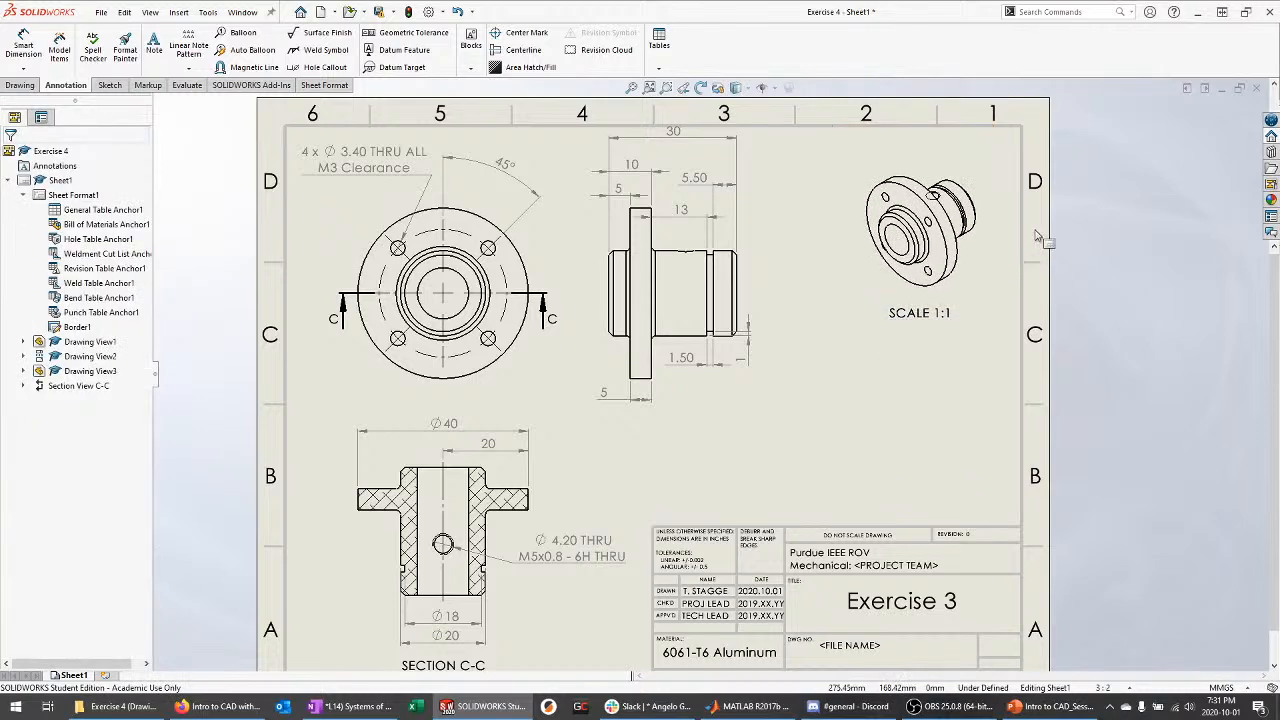
left_click_drag(671, 134, 678, 141)
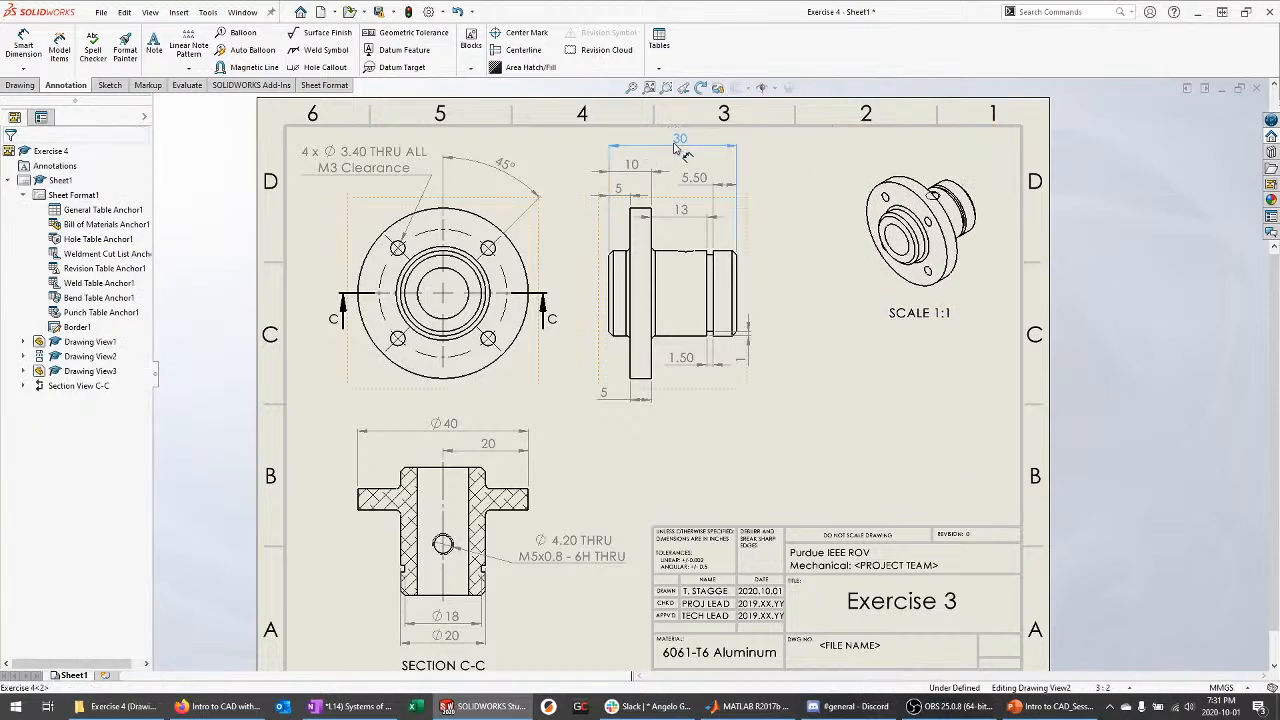
left_click(1022, 300)
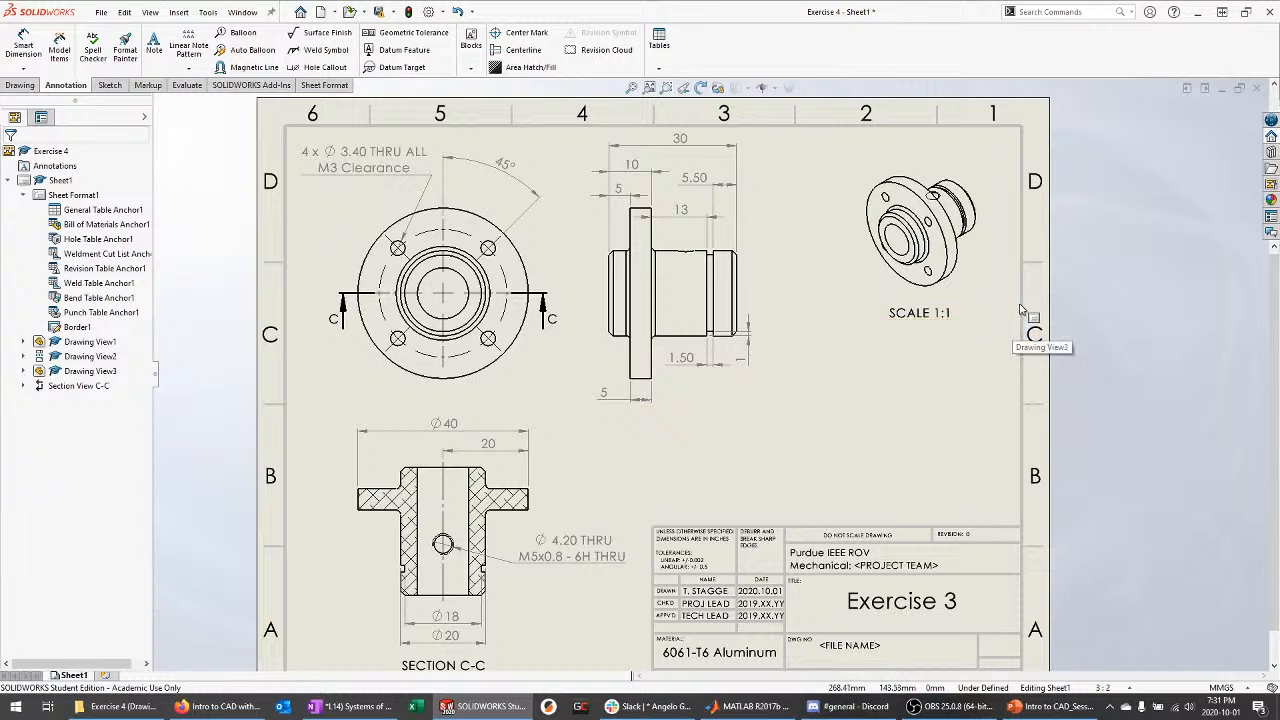
Bring up the Exercise 5: Drawing 2 slide in the PowerPoint presentation
scroll(977, 175, "up", 1)
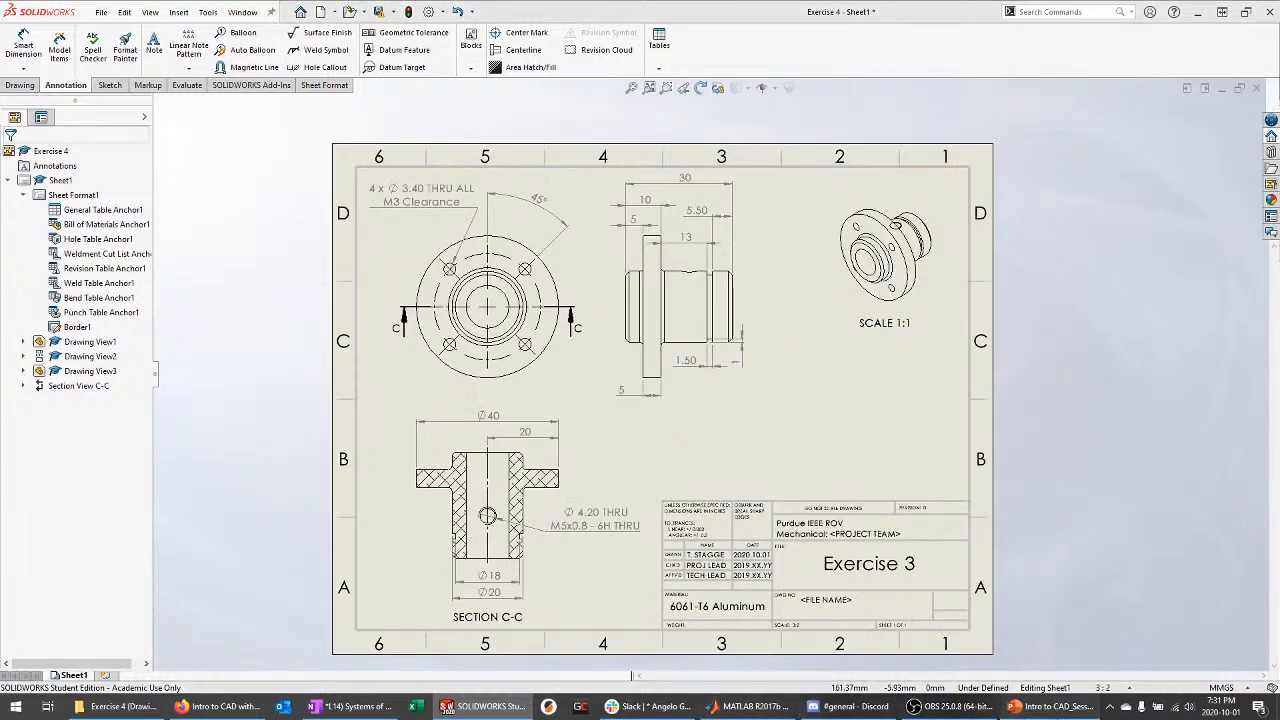
left_click(1050, 706)
left_click(109, 577)
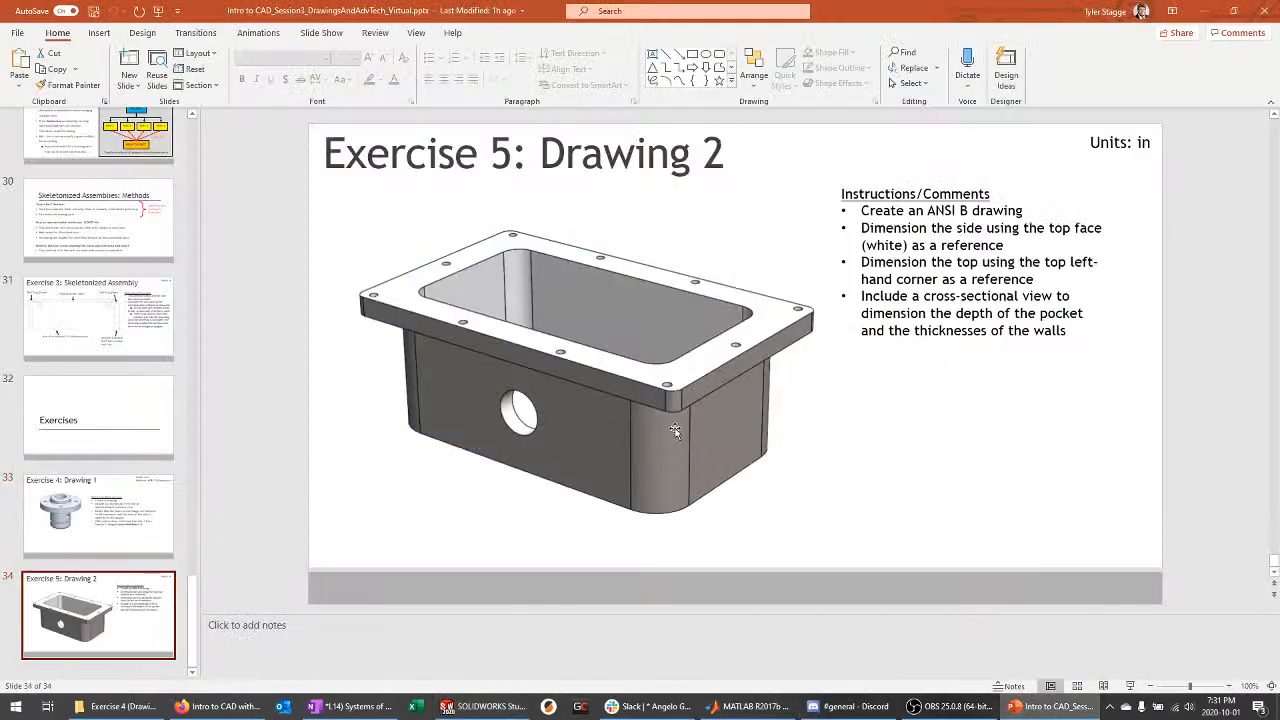